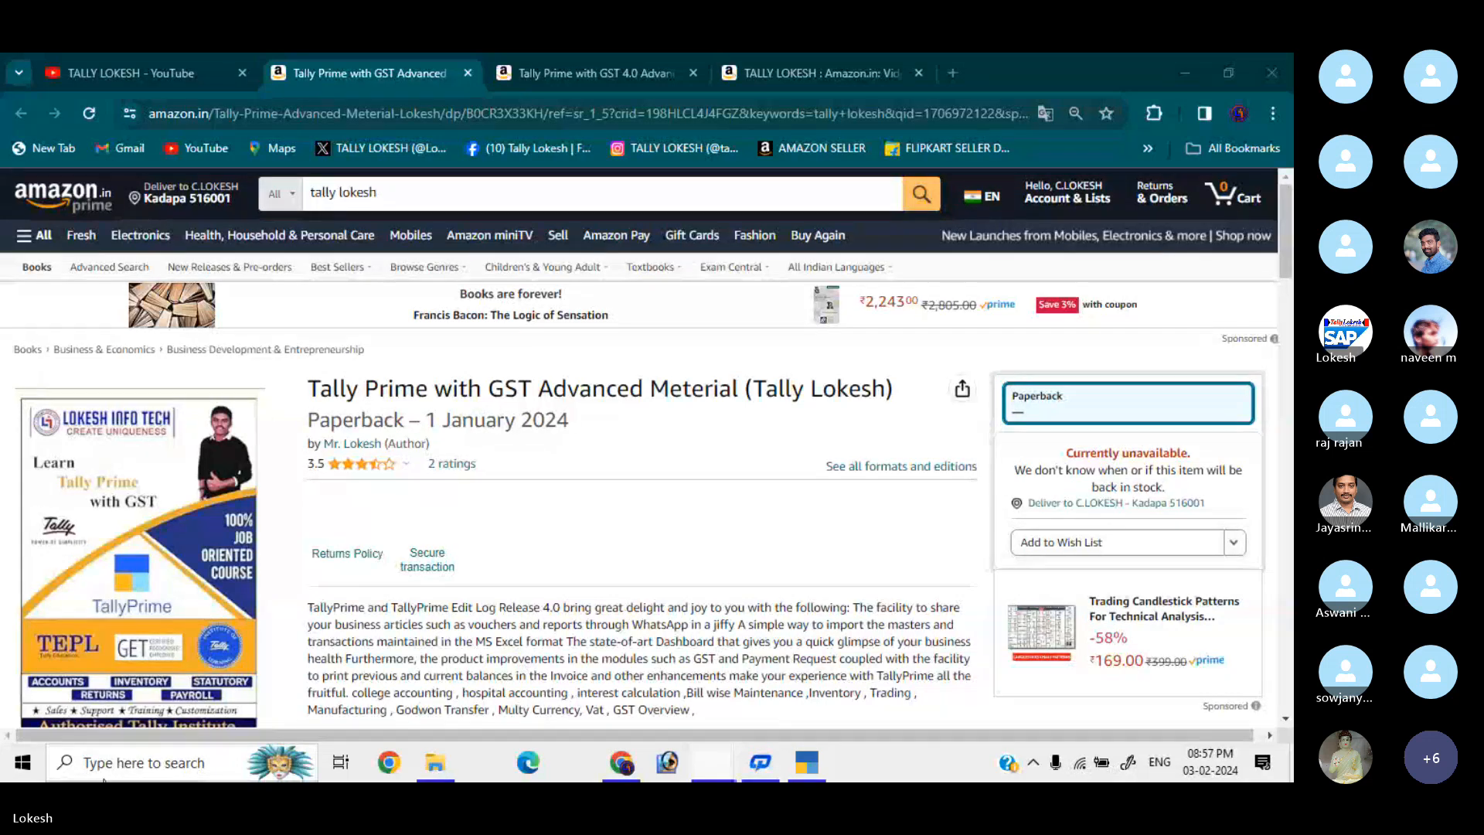
# Browse the GST 4.0 interview material and Tally Prime GST book listings, then the trainer's YouTube videos.
pyautogui.moveTo(46, 477)
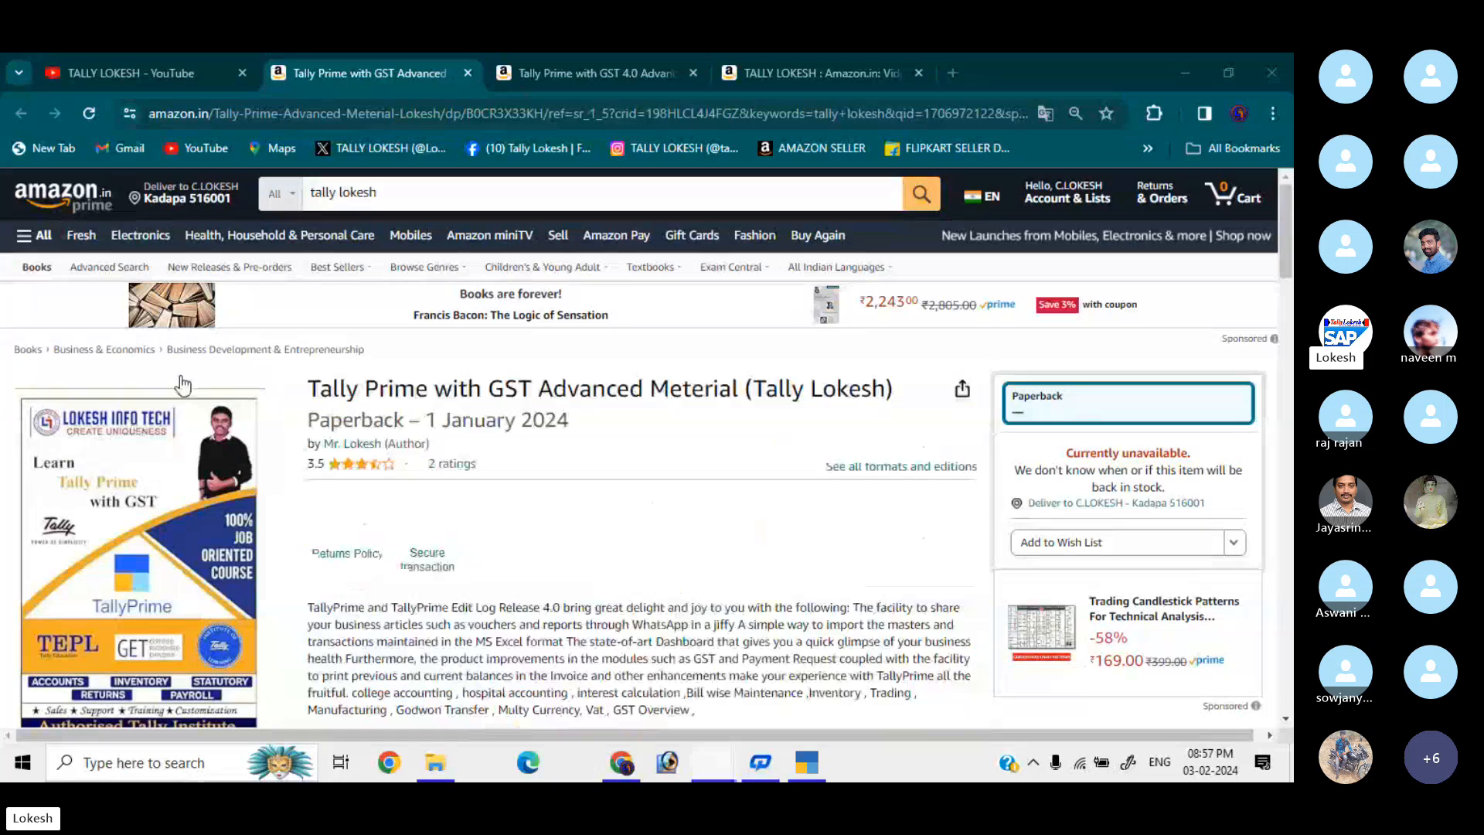
pyautogui.click(602, 56)
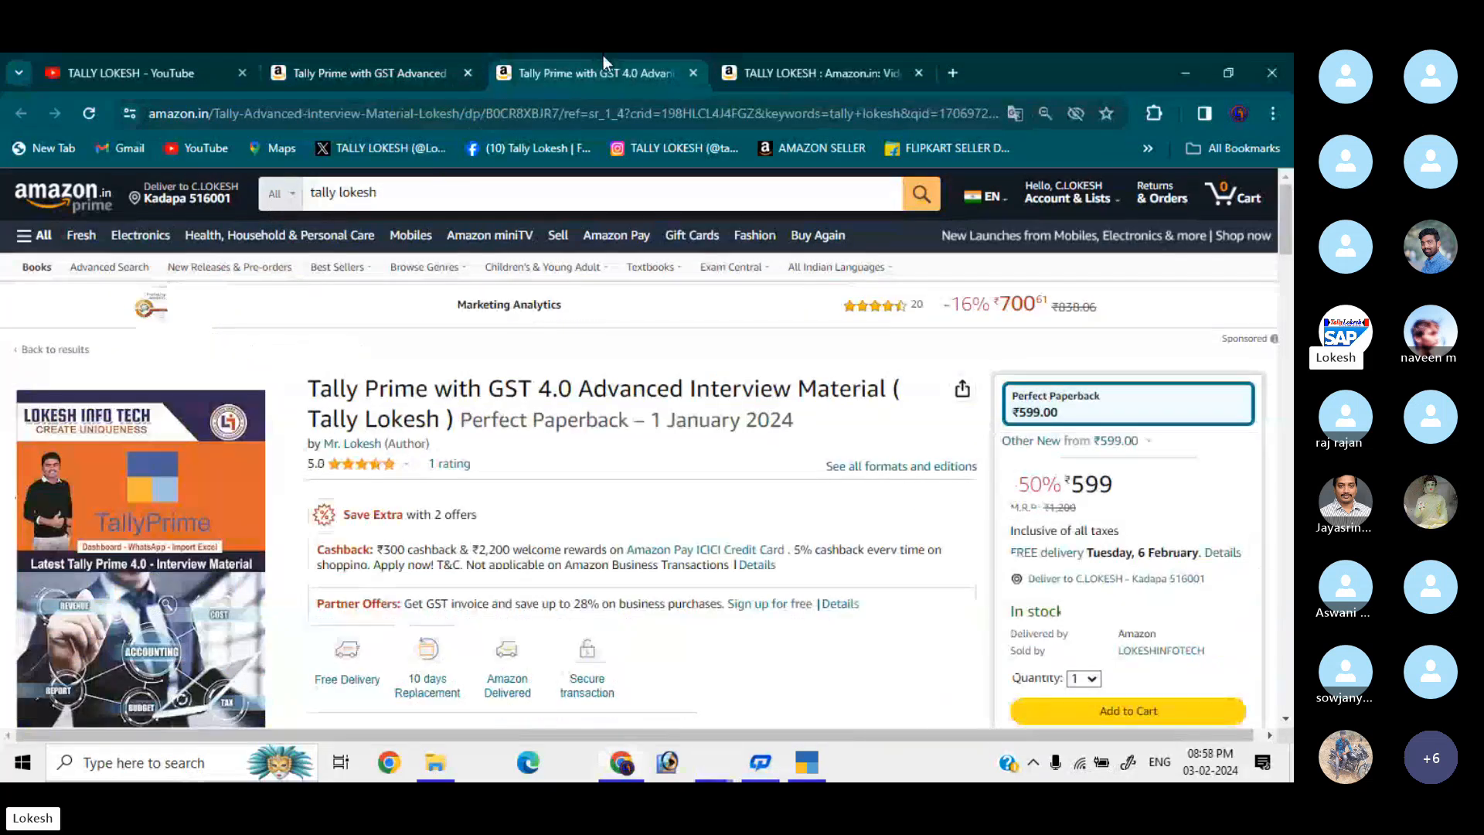
pyautogui.click(771, 70)
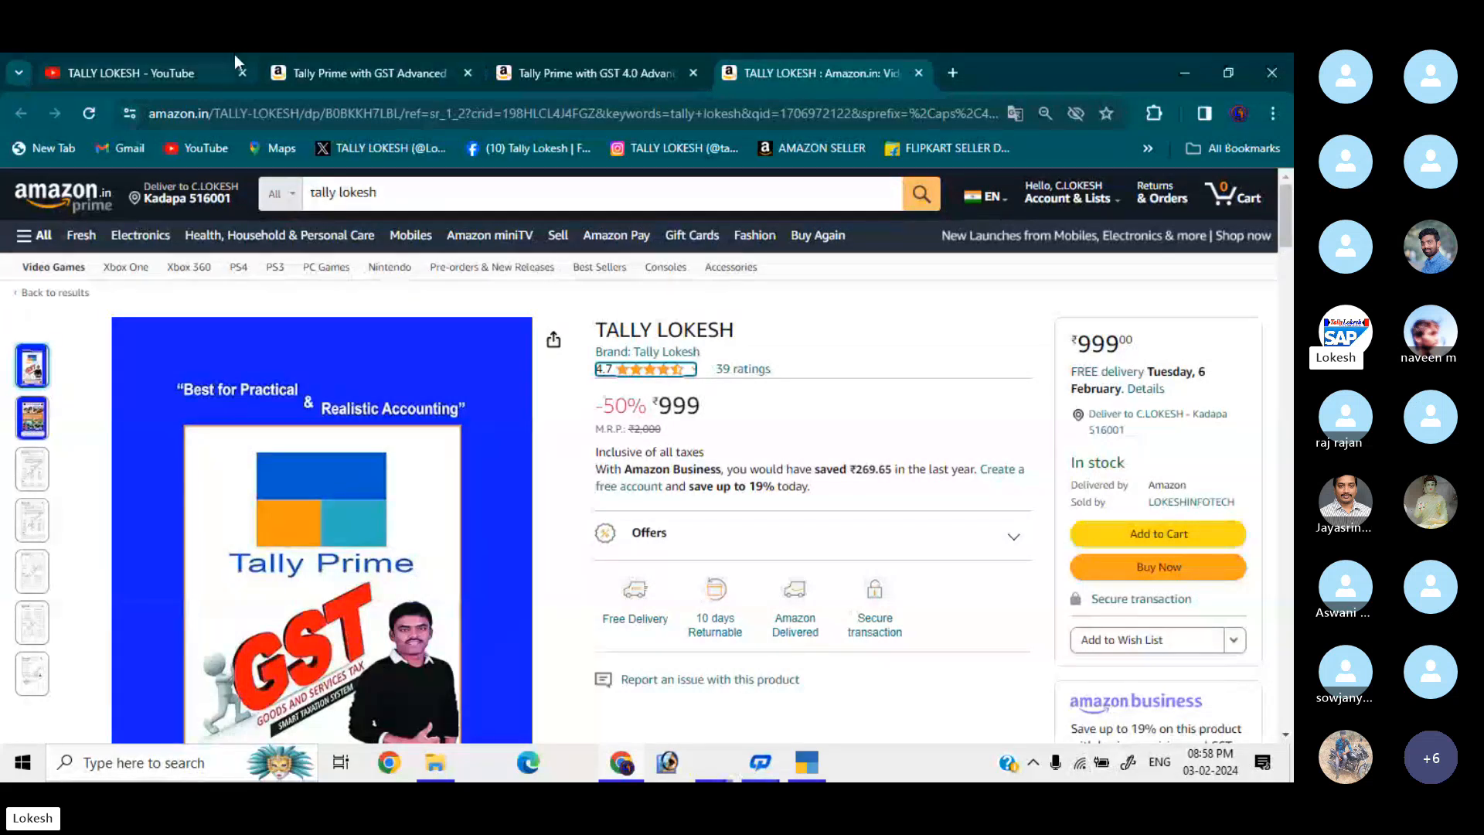
pyautogui.click(209, 59)
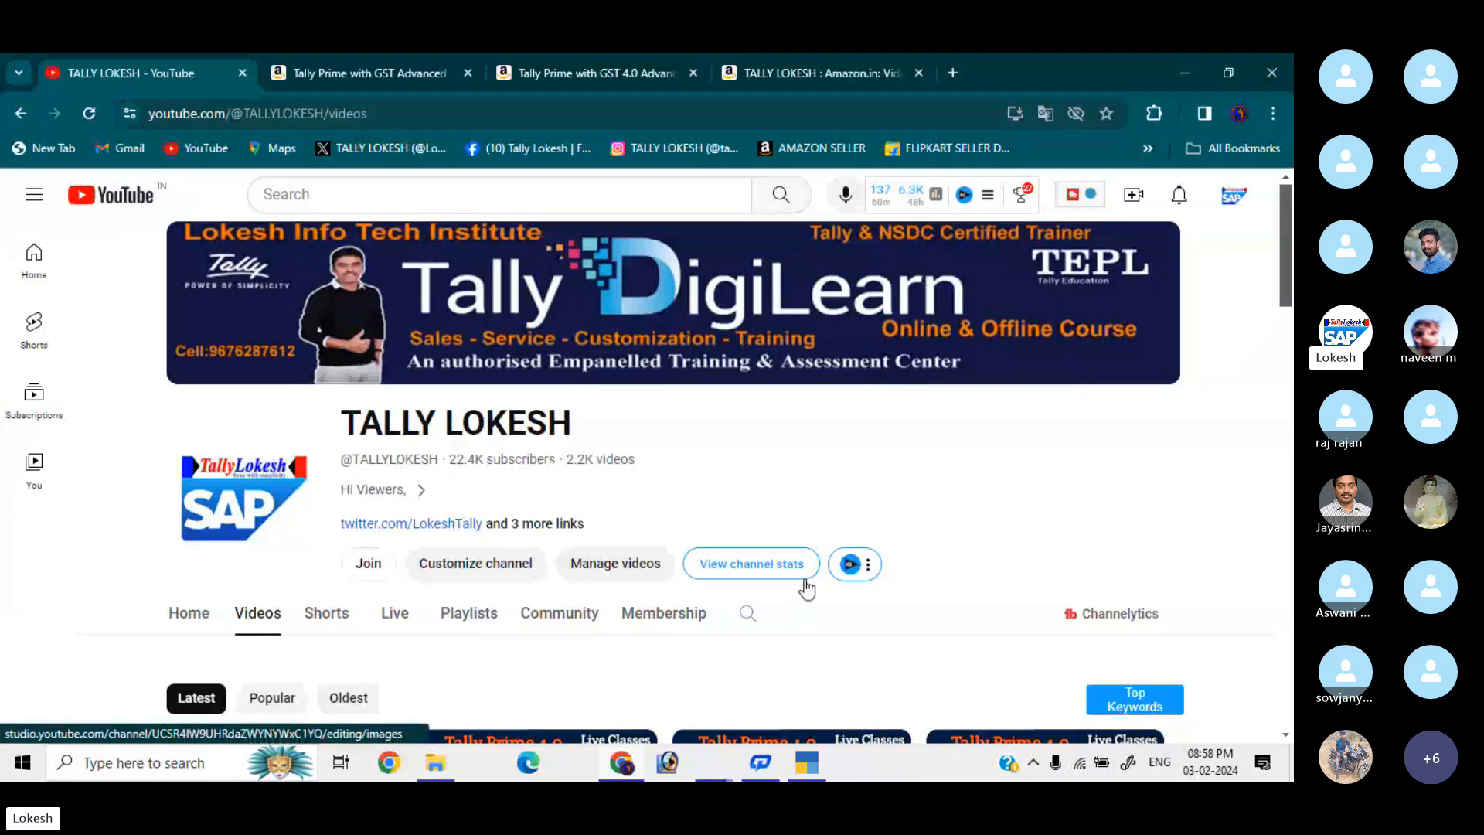
# Bring the Skype call window to the front from the taskbar.
pyautogui.moveTo(710, 772)
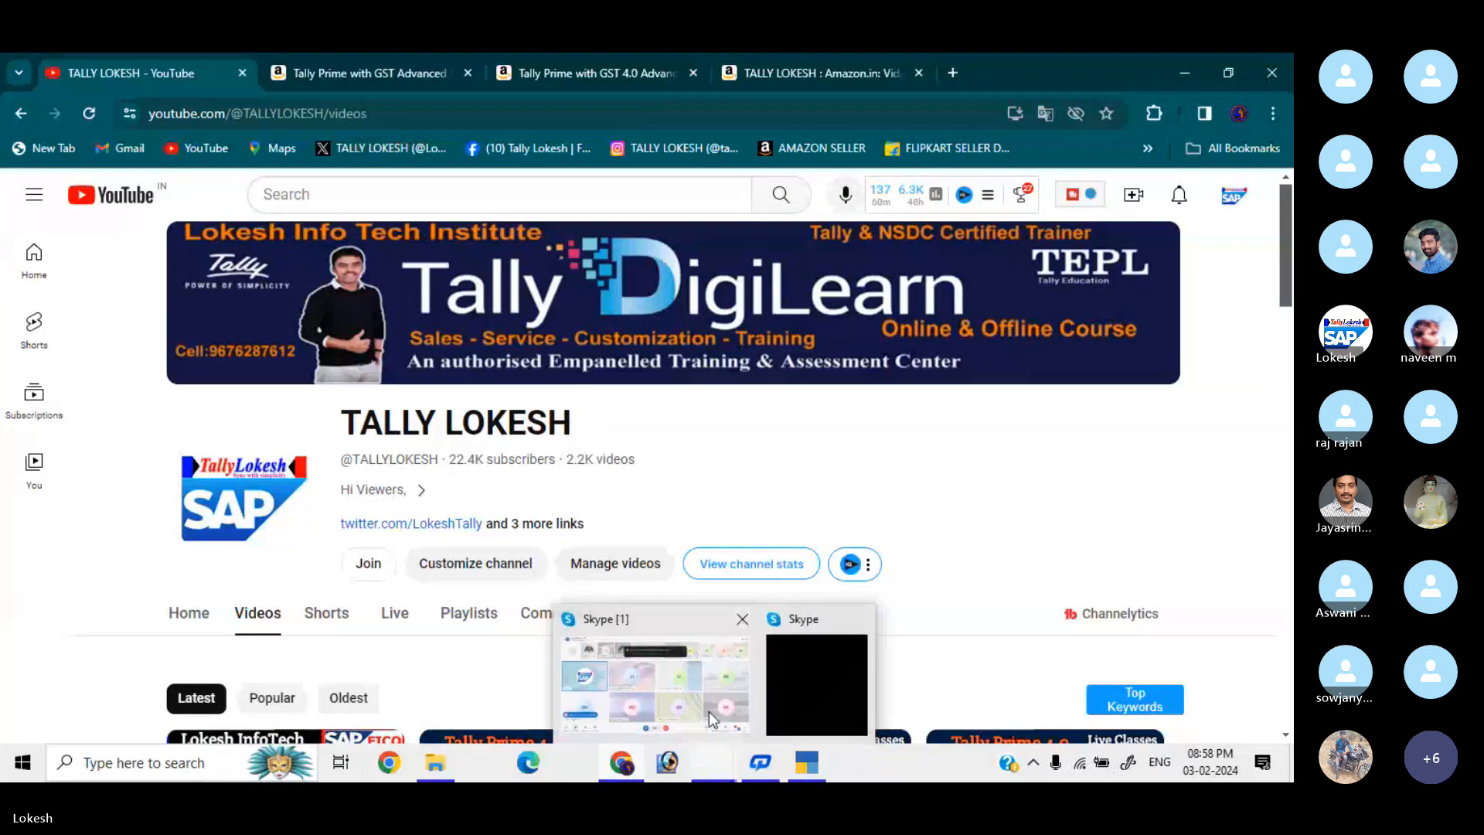
pyautogui.click(728, 676)
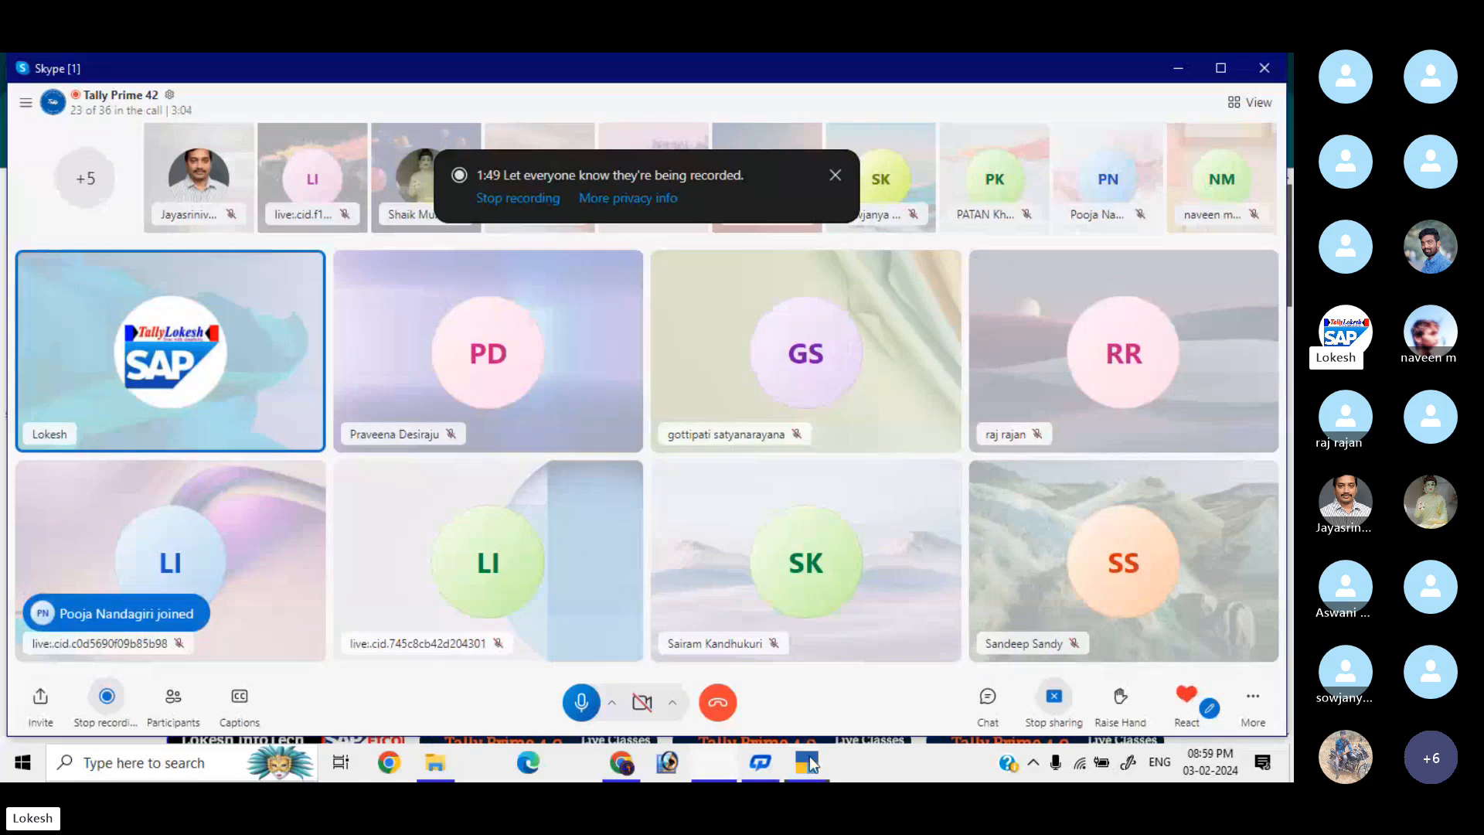
# Switch to TallyPrime and choose Create Company from the Select Company list.
pyautogui.moveTo(807, 762)
pyautogui.click(814, 689)
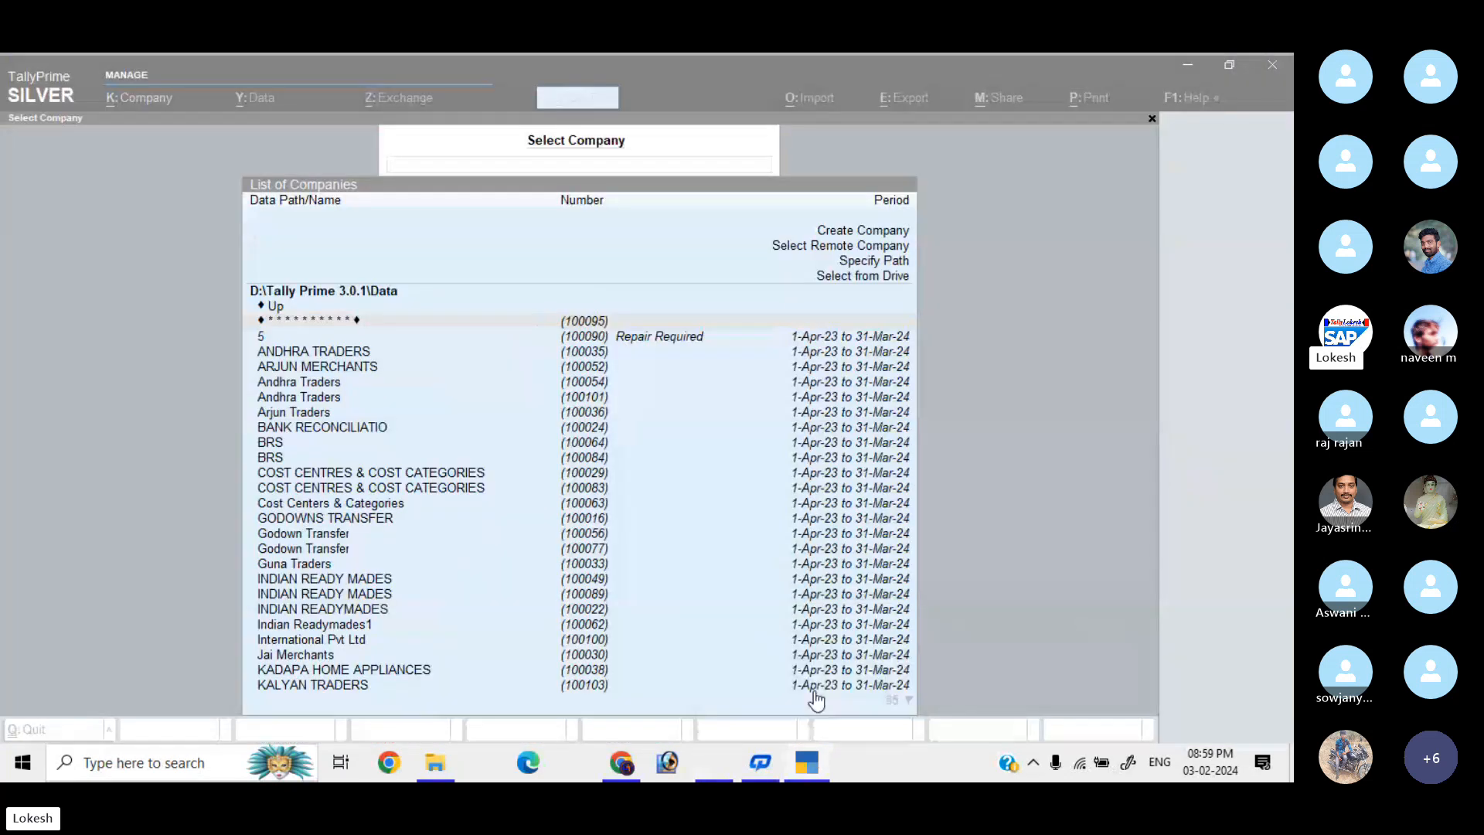
pyautogui.press('Up')
pyautogui.press('Up')
pyautogui.press('Up')
pyautogui.press('Up')
pyautogui.press('Up')
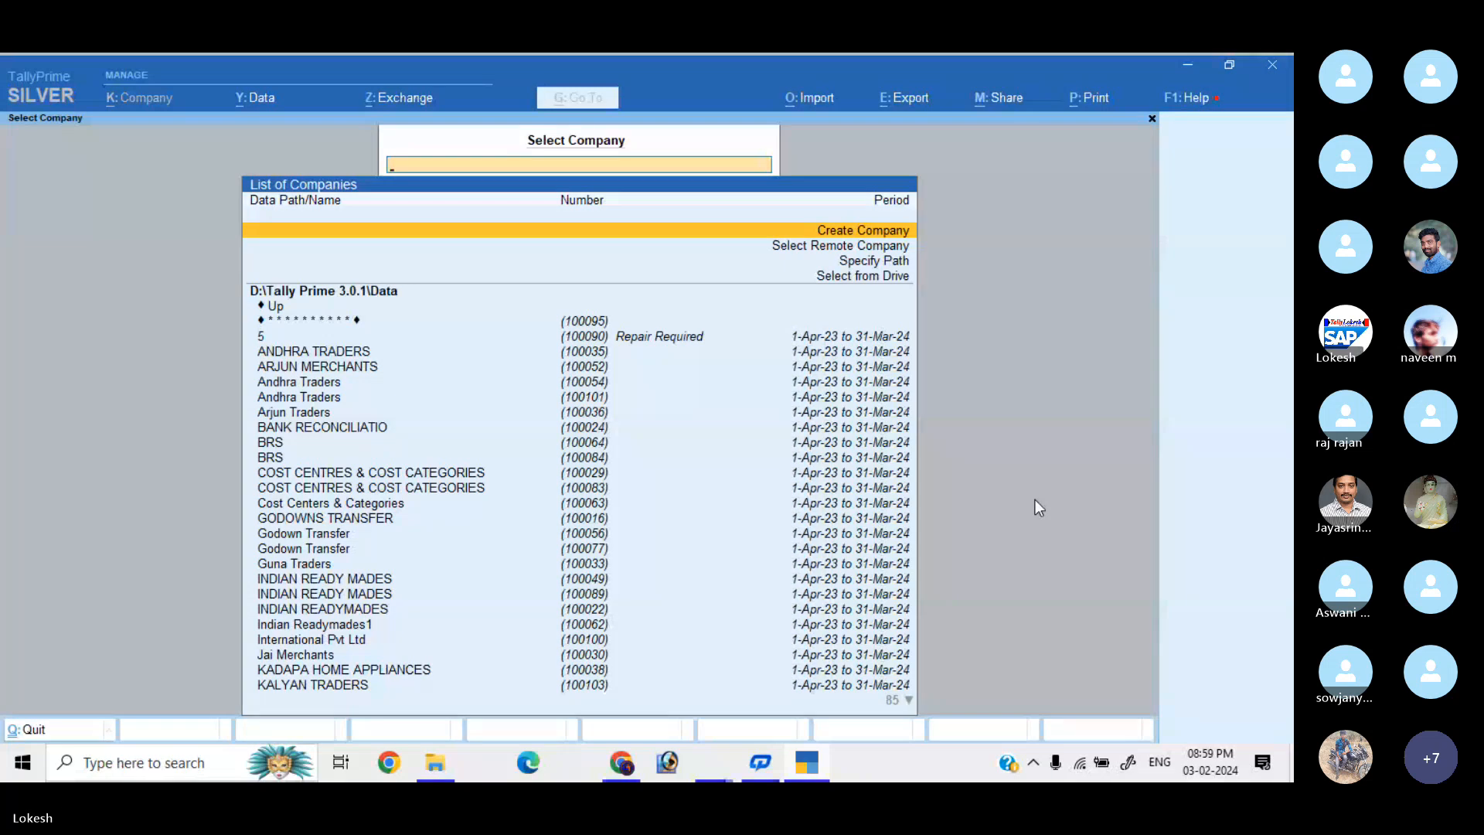
pyautogui.press('Return')
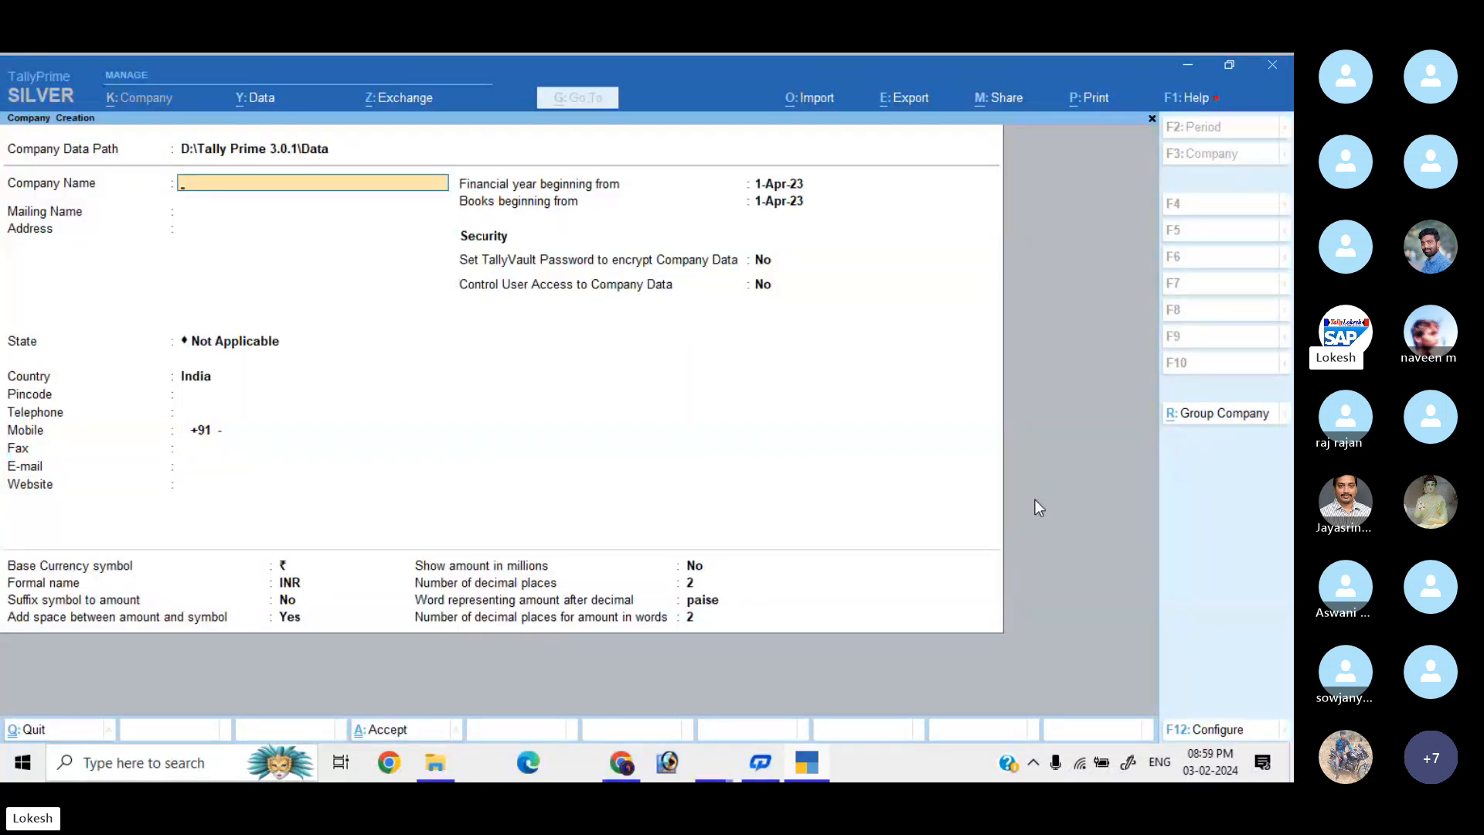
# Name the company LOKESH PVT LTD, keeping the same mailing name.
pyautogui.write('LOKESH I')
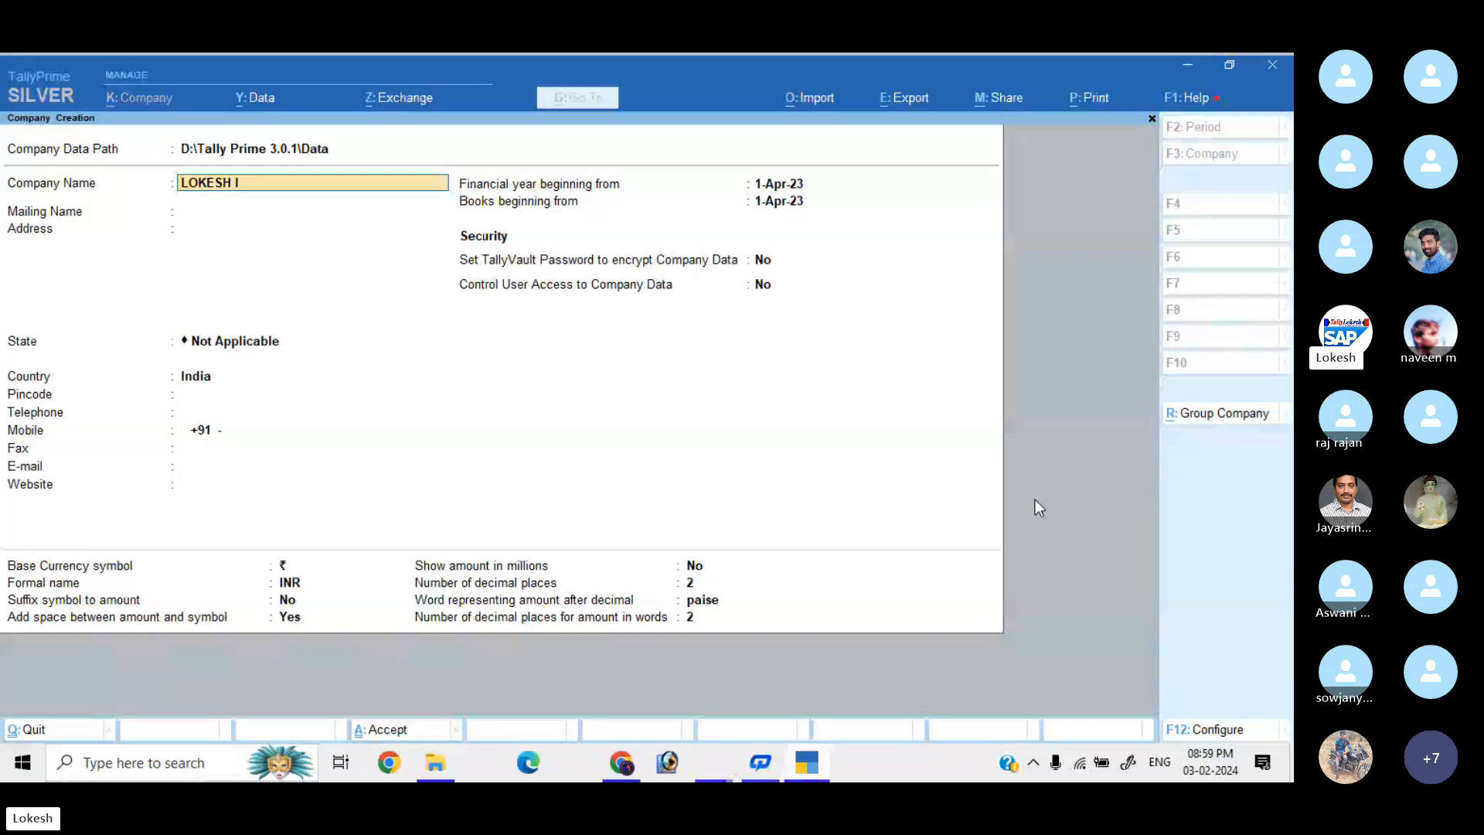
pyautogui.write('N')
pyautogui.press('BackSpace')
pyautogui.press('BackSpace')
pyautogui.write('PVT LTD')
pyautogui.press('Return')
pyautogui.press('Return')
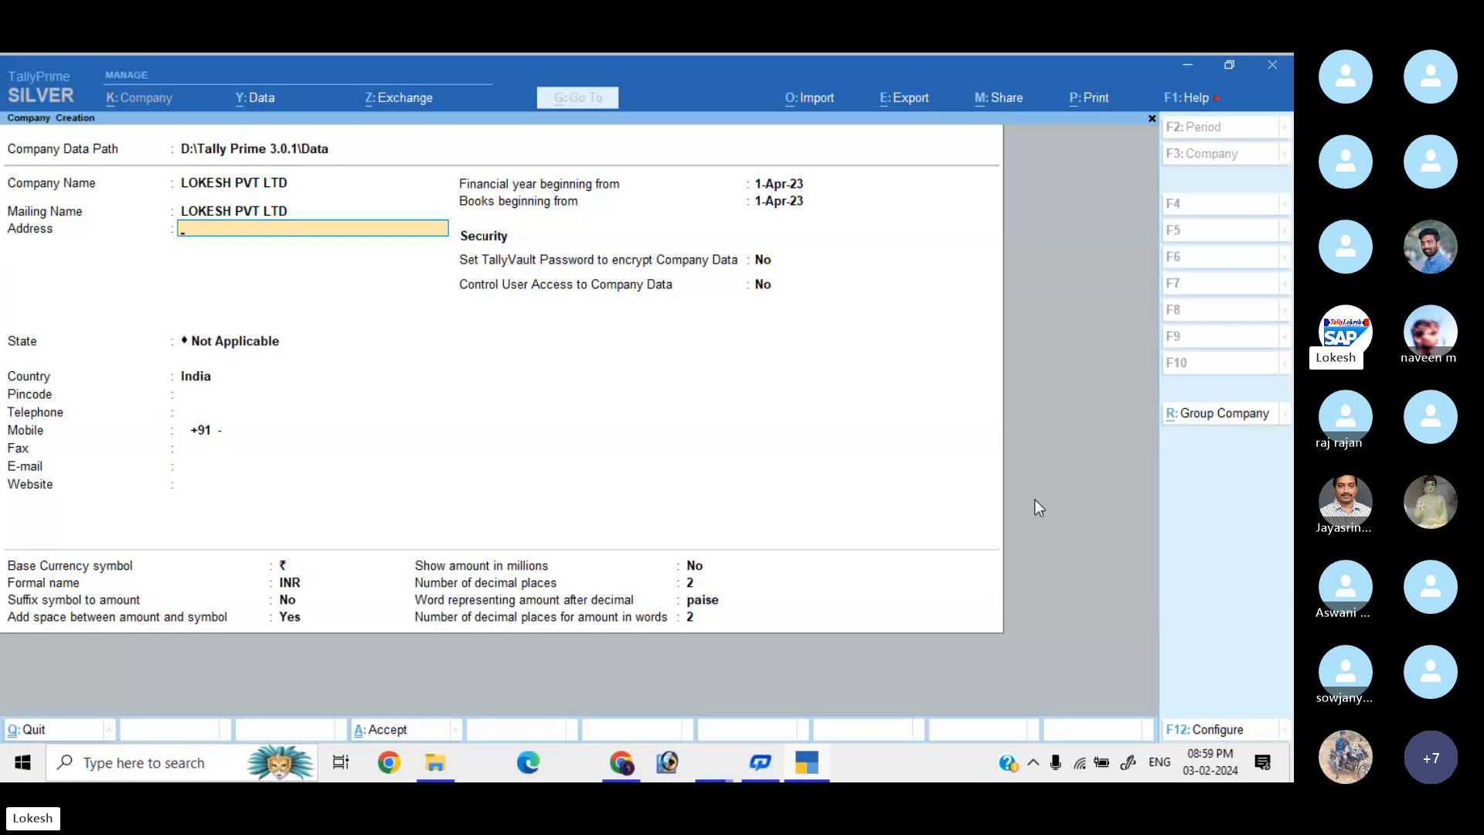
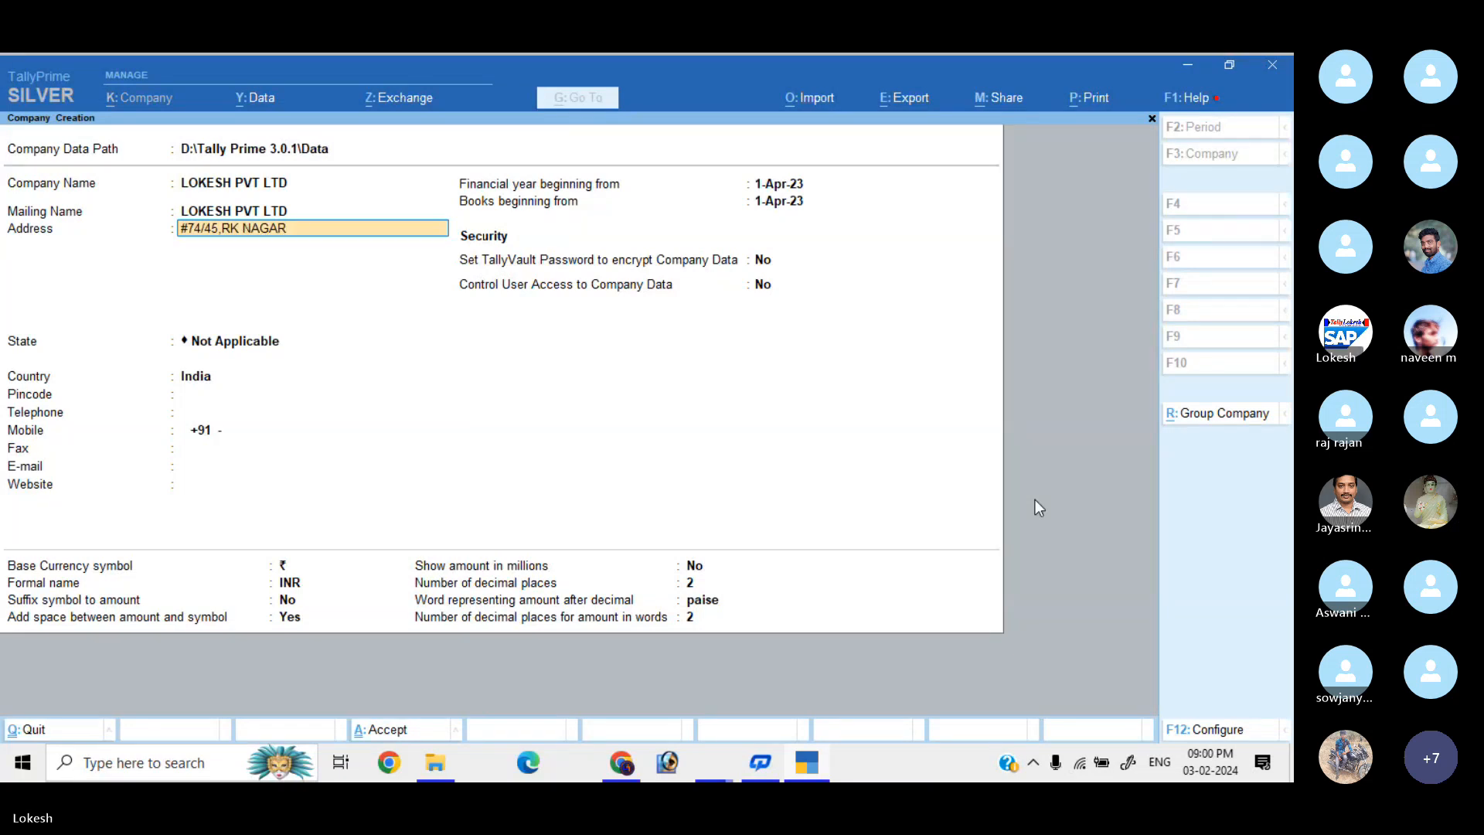
# Enter the two-line company address with street, city, pincode and a contact cell number.
pyautogui.press('Return')
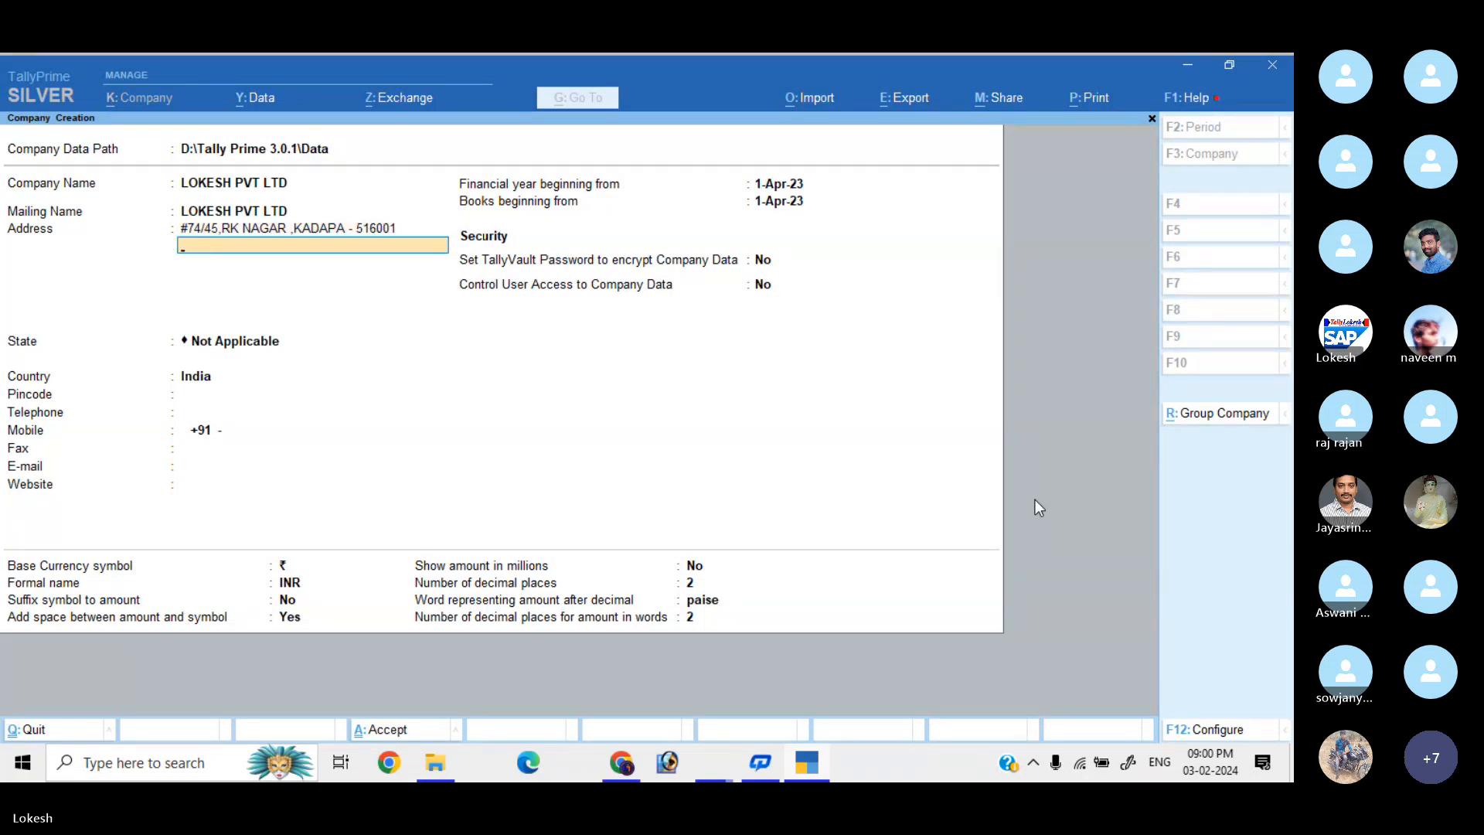
pyautogui.press('Return')
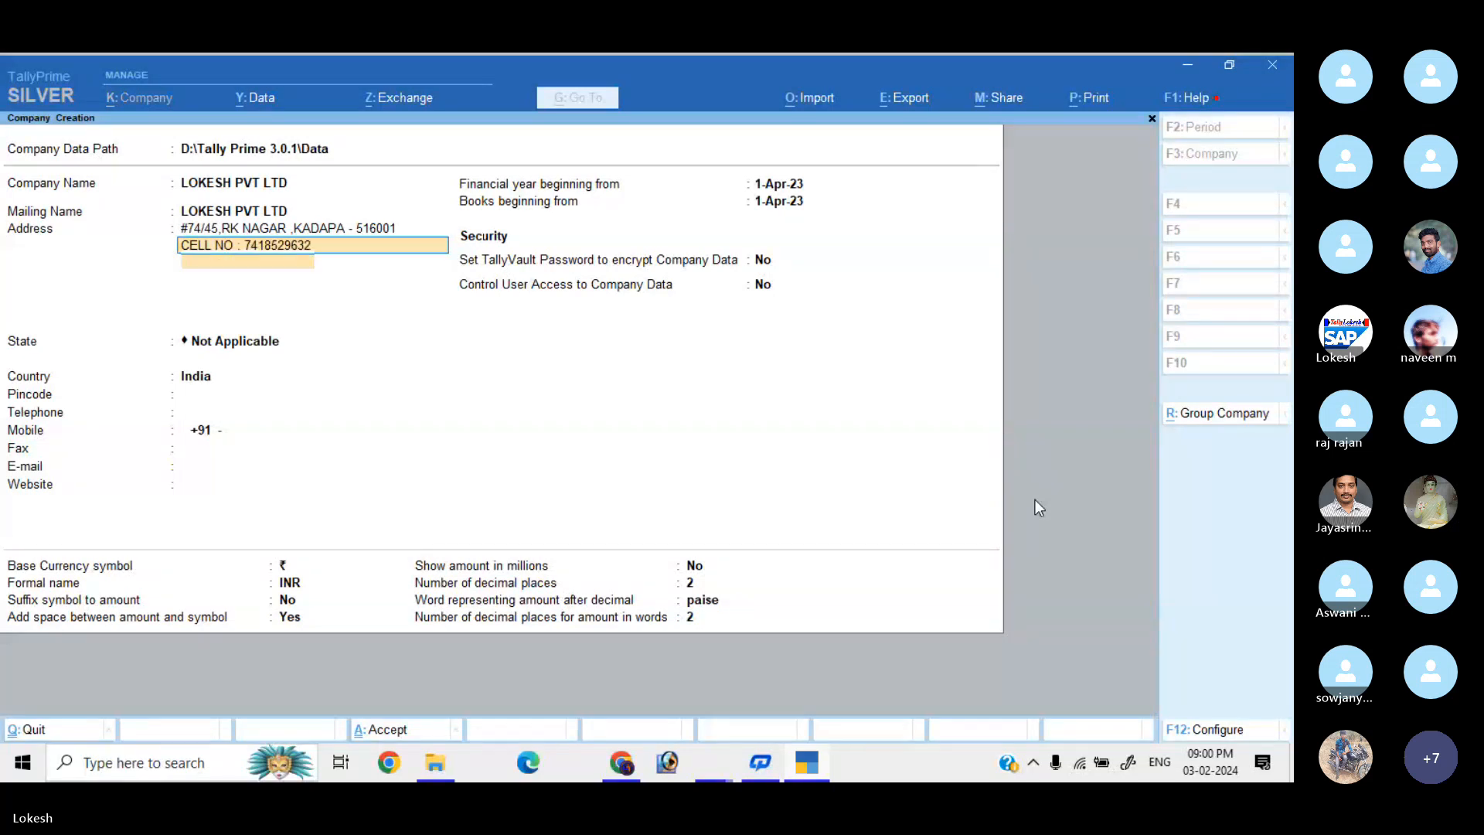
pyautogui.press('Return')
# Set the company's state to Andhra Pradesh and enter its pincode.
pyautogui.press('Down')
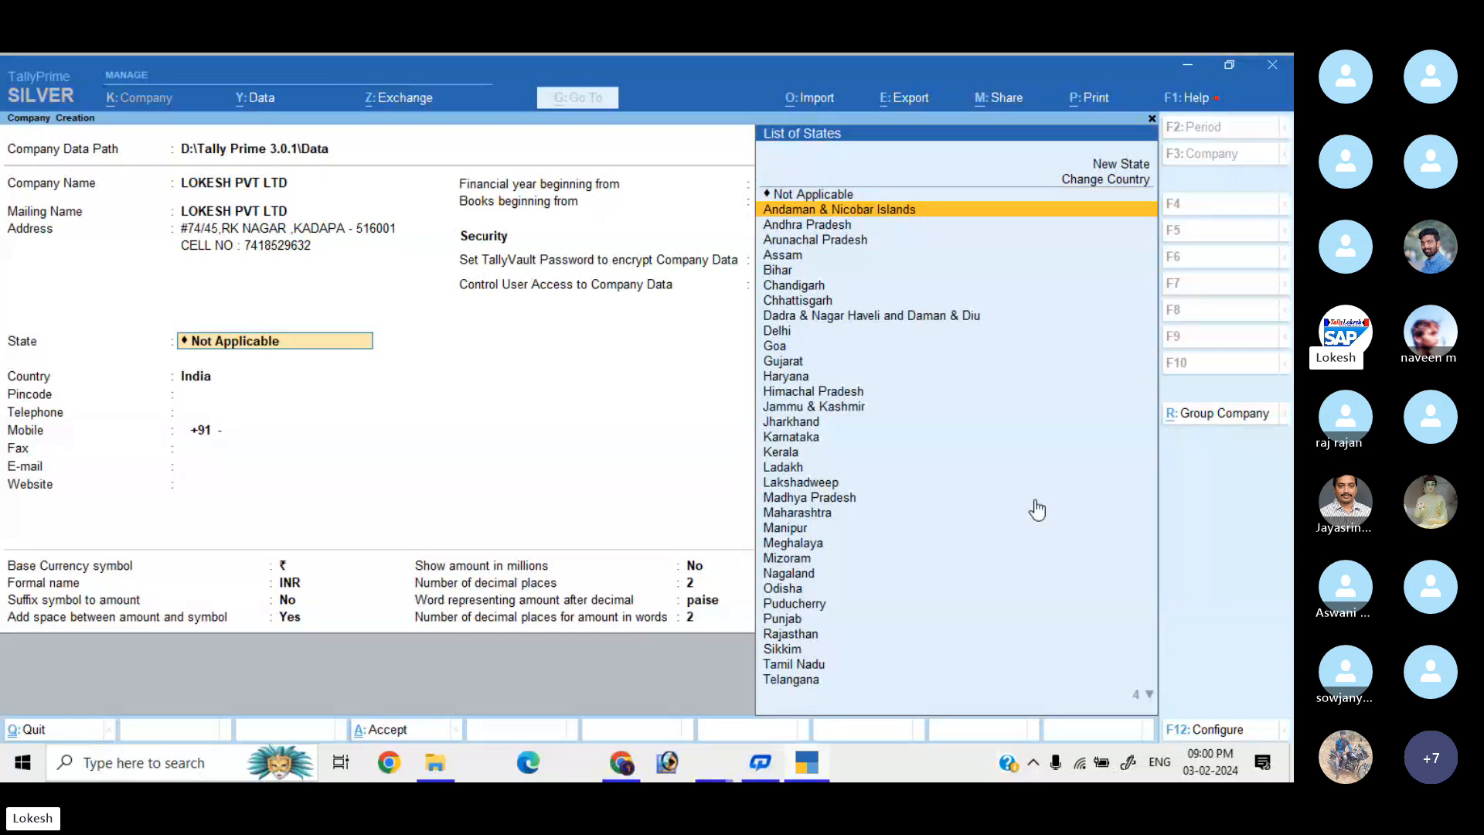
pyautogui.press('Down')
pyautogui.press('Return')
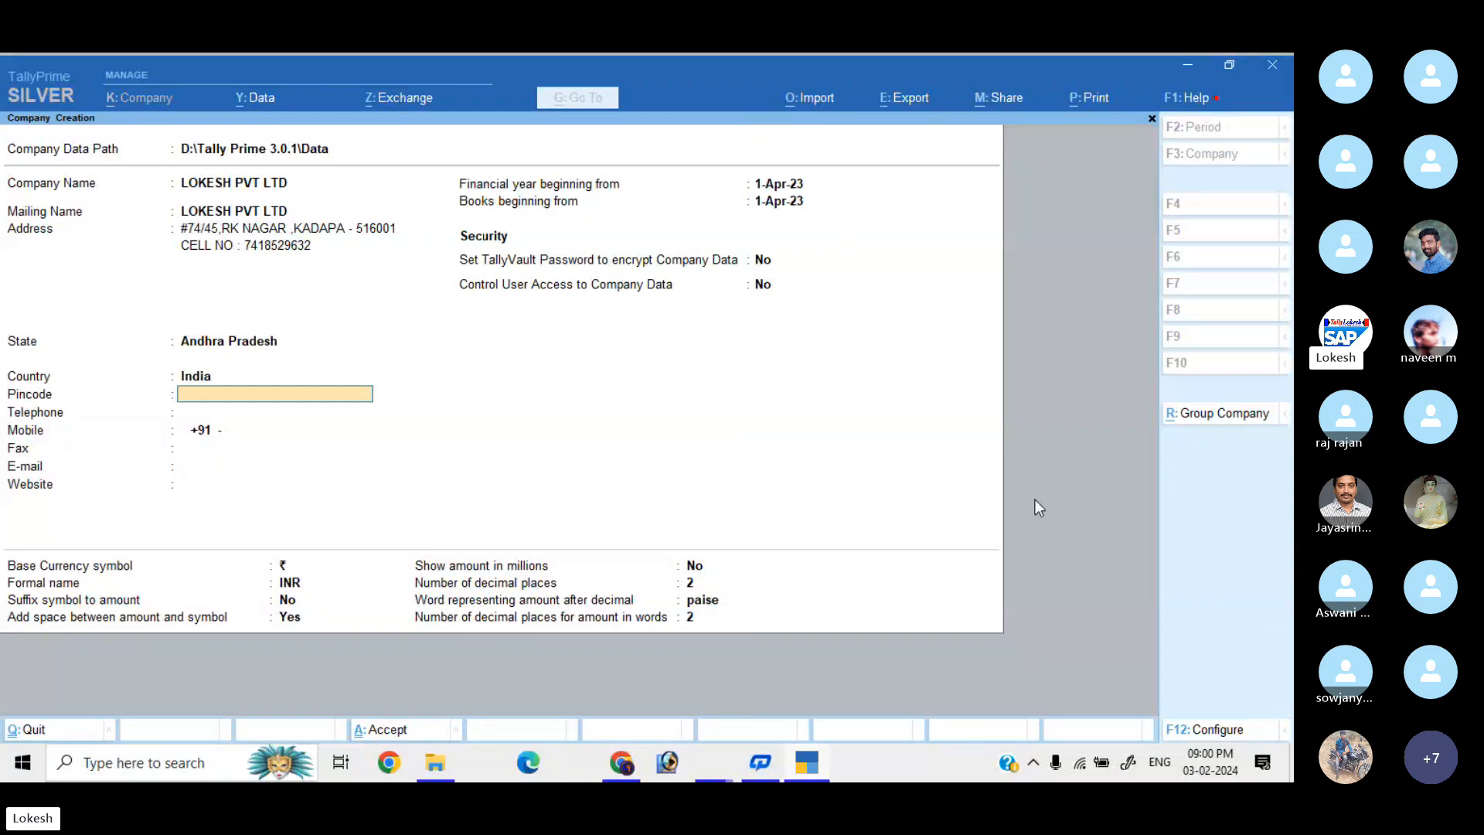
pyautogui.write('516001')
pyautogui.press('Return')
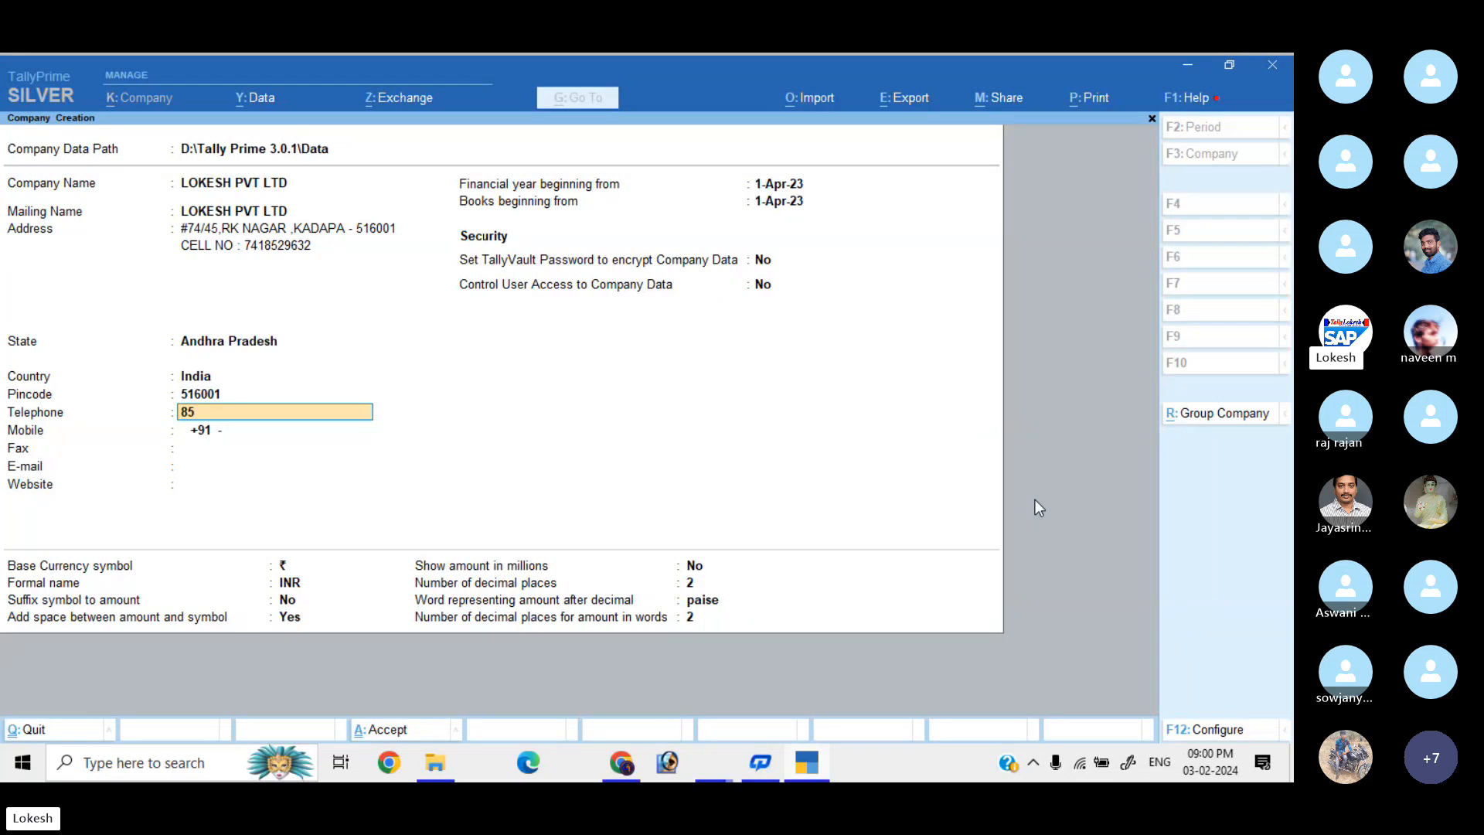
# Fill in the company's telephone, mobile, fax, e-mail and website details.
pyautogui.press('Return')
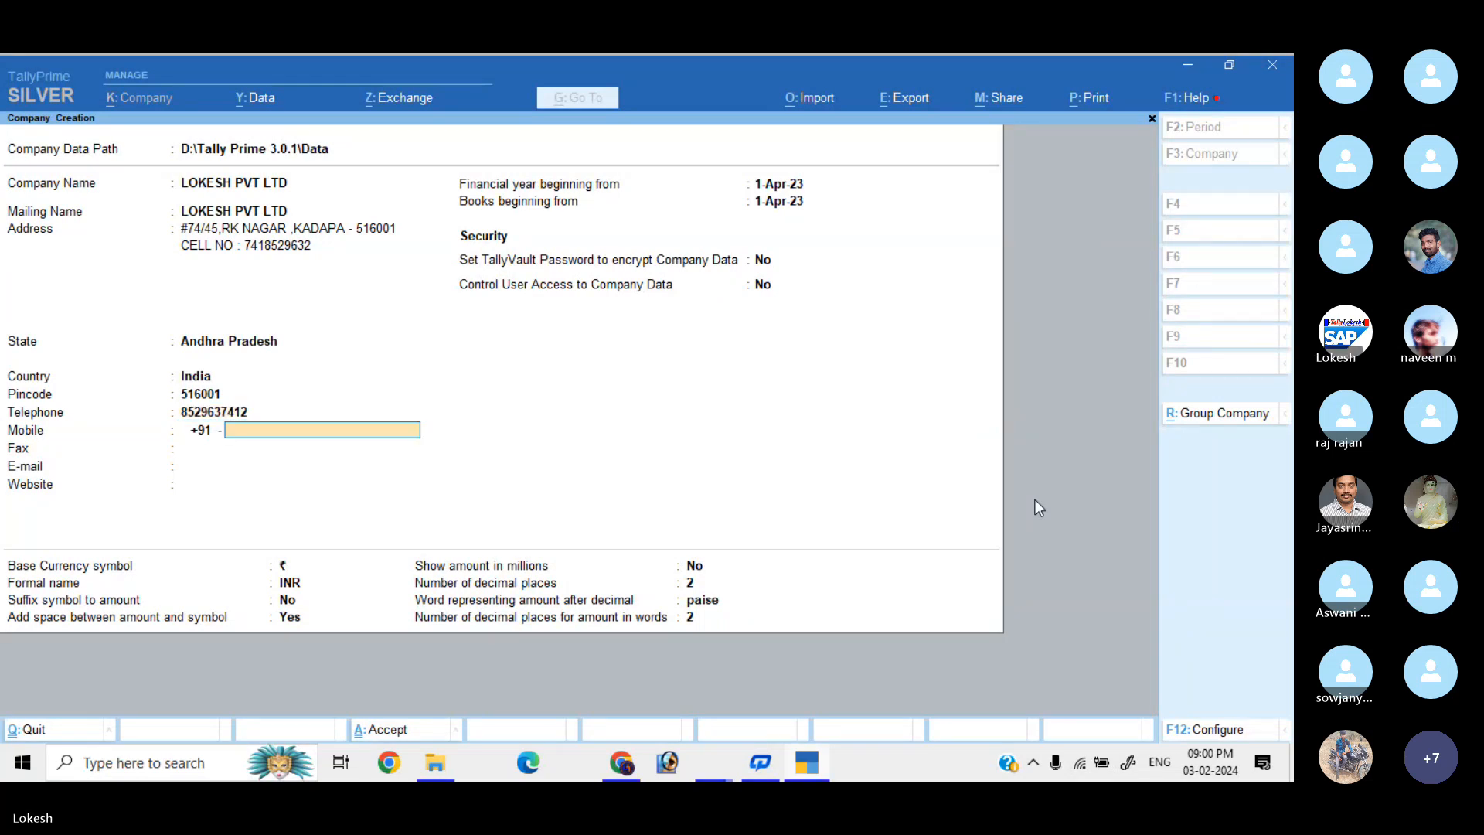
pyautogui.press('Return')
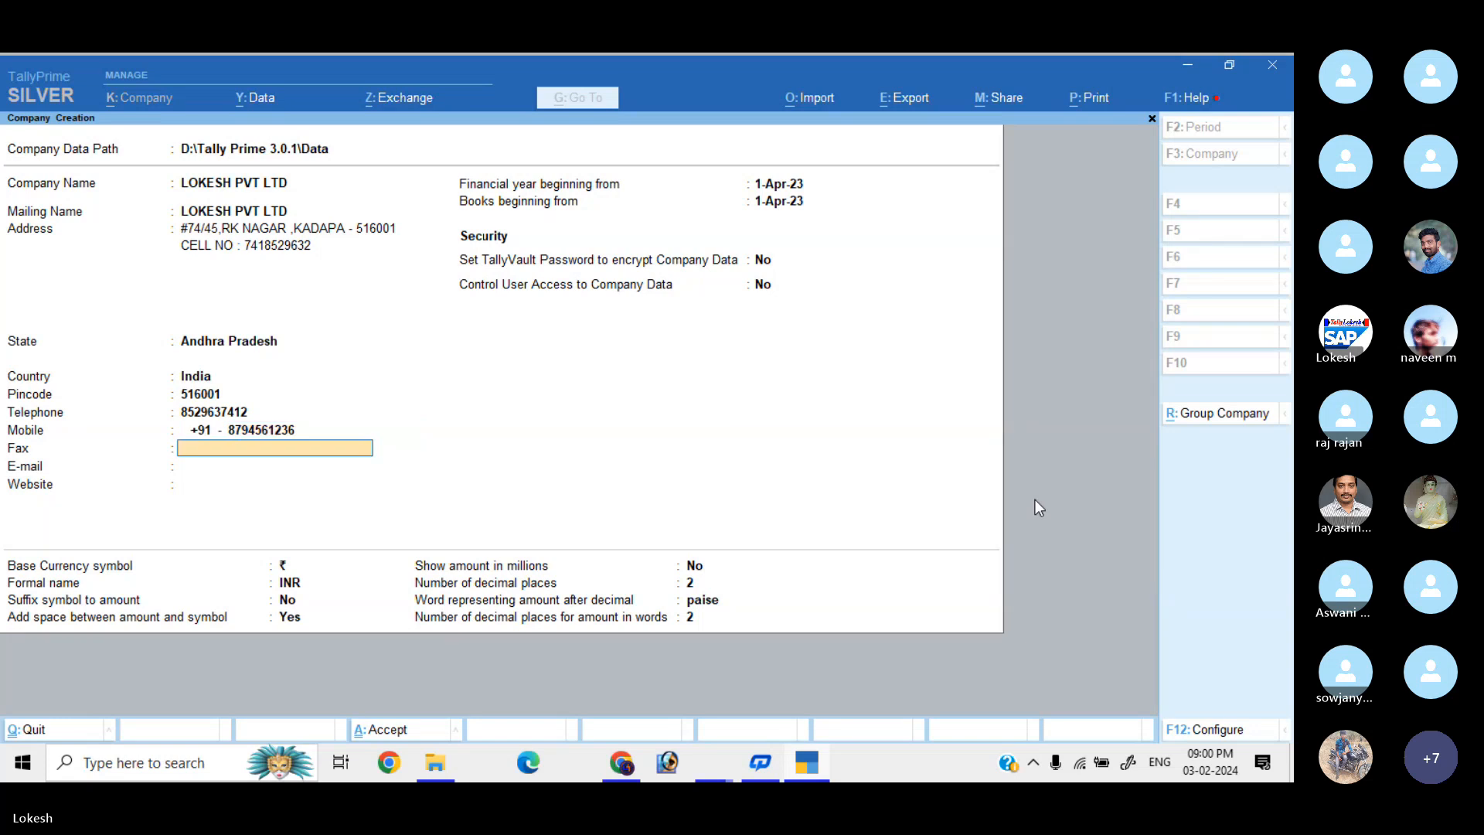
pyautogui.write('85421')
pyautogui.press('Return')
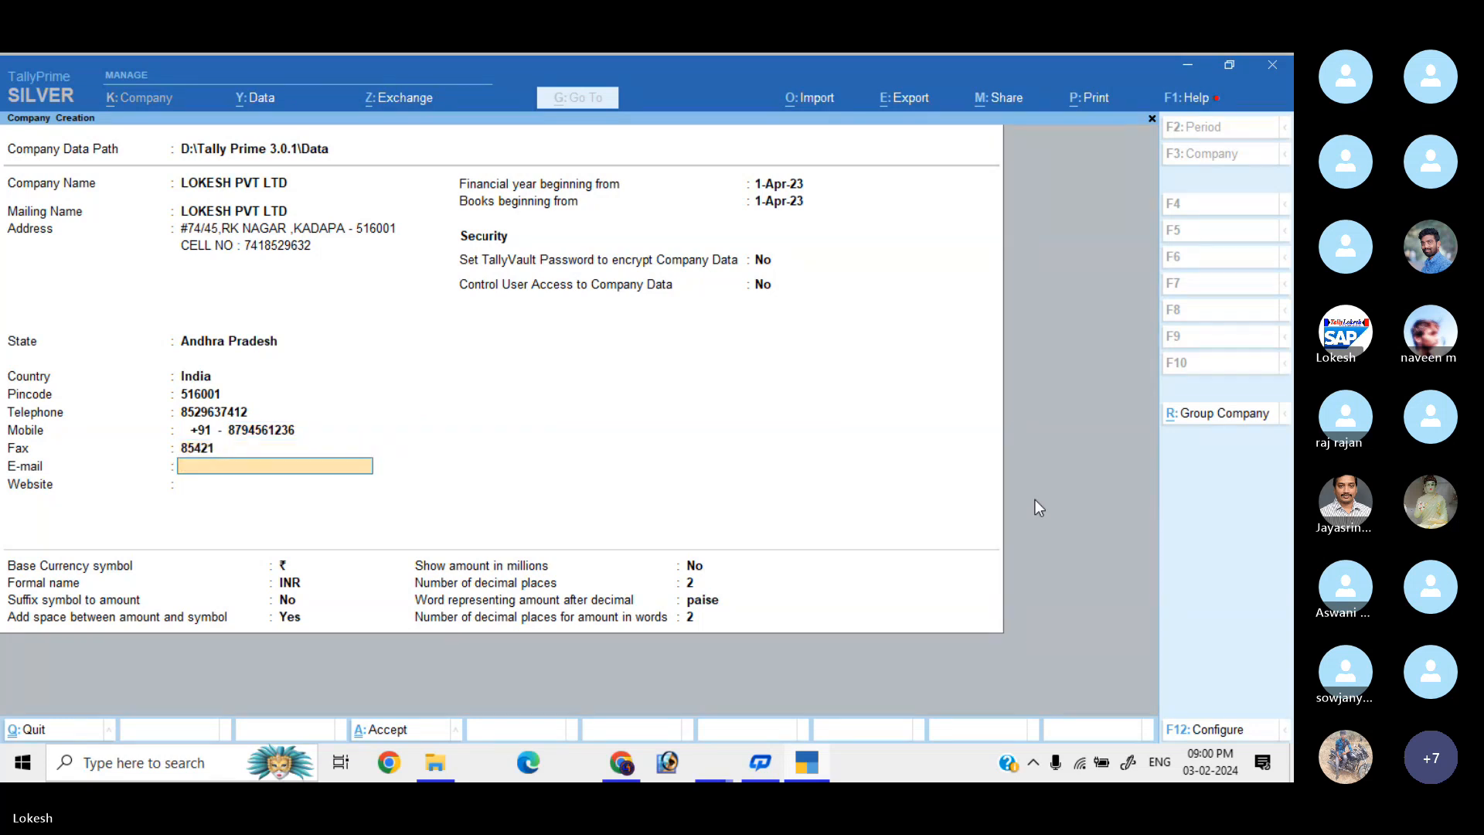
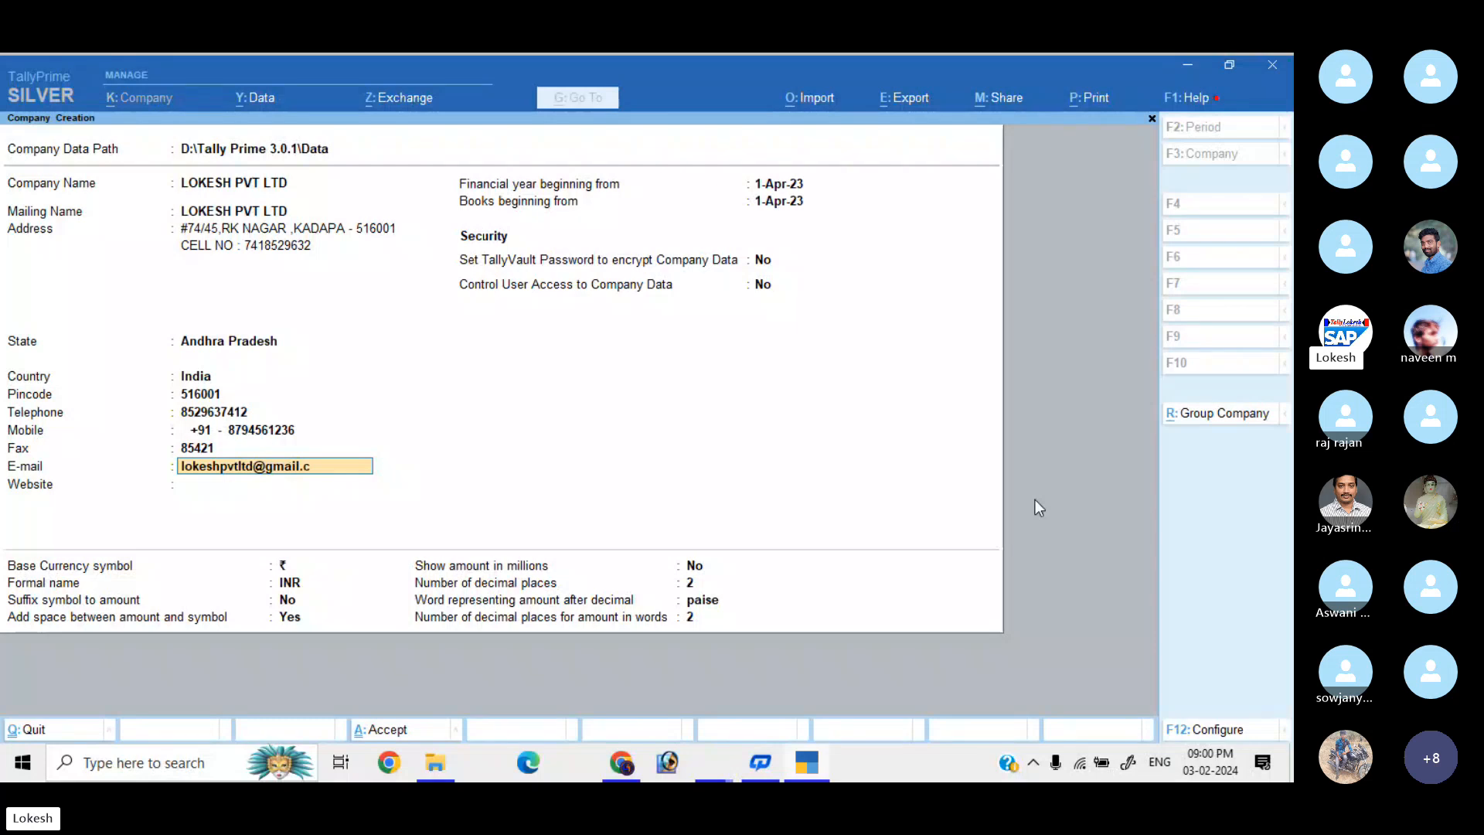
pyautogui.press('Return')
pyautogui.write('www')
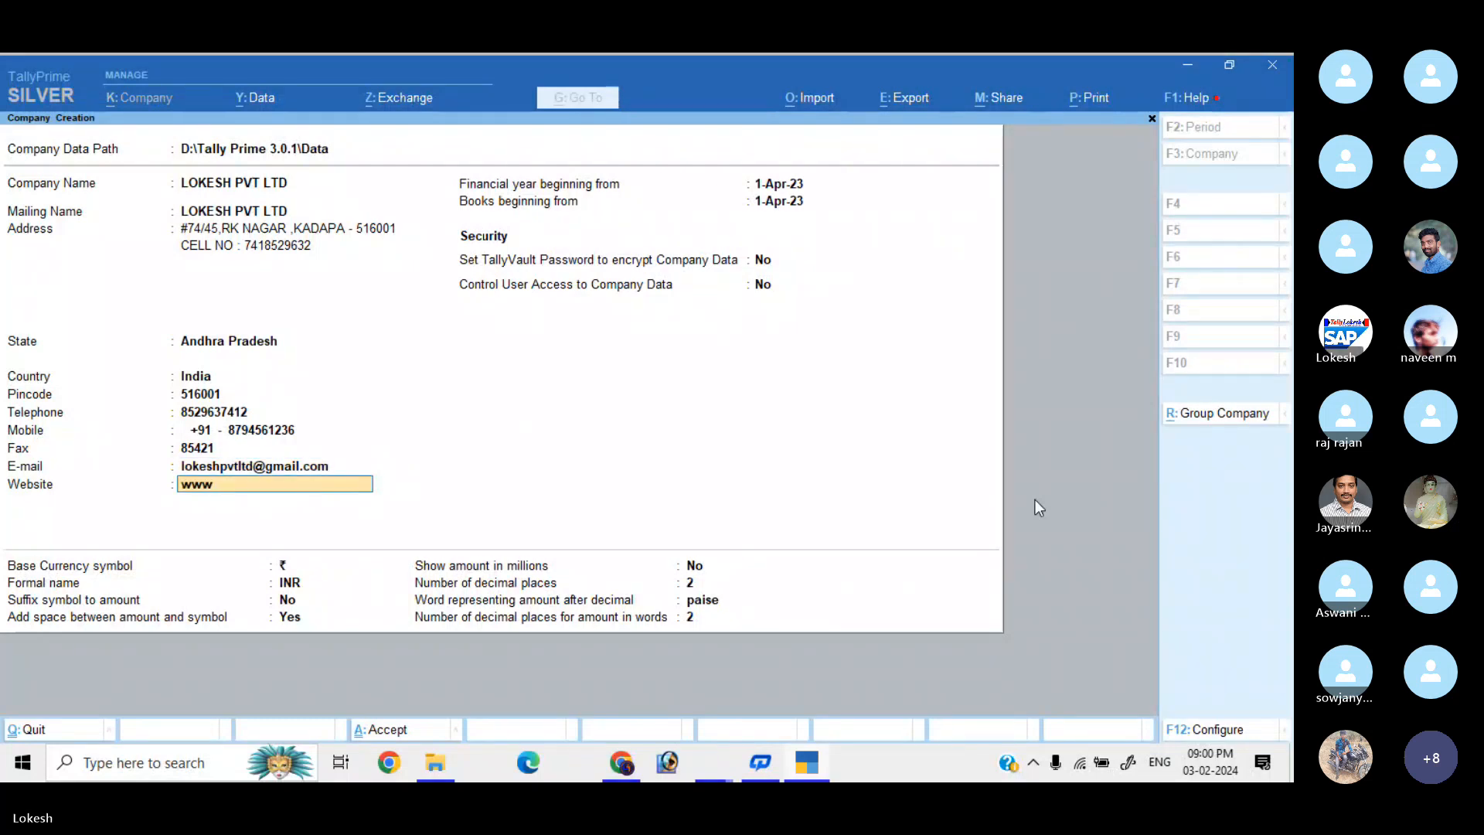
pyautogui.write('.lokes')
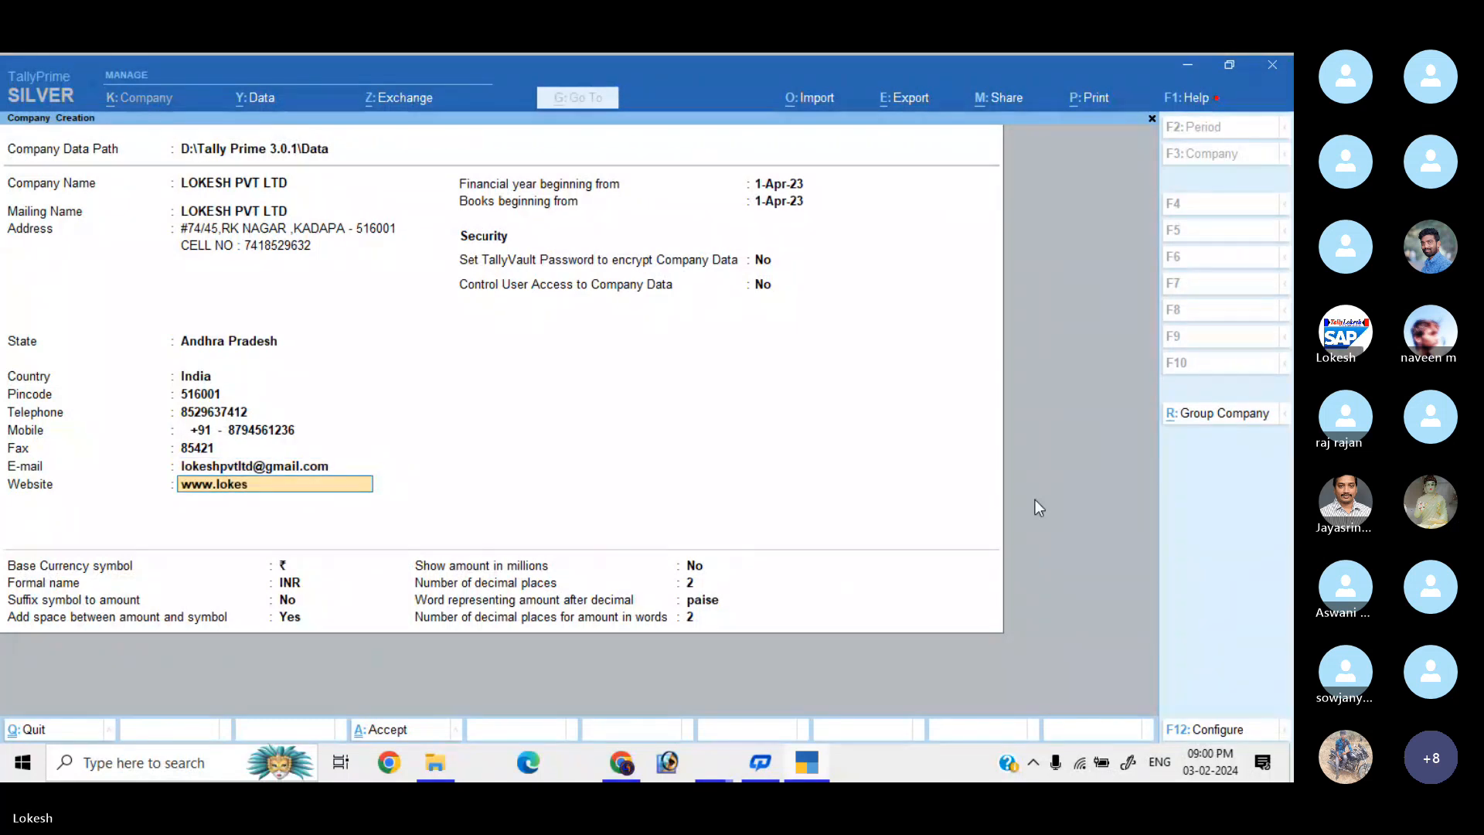
pyautogui.write('hpvtltd')
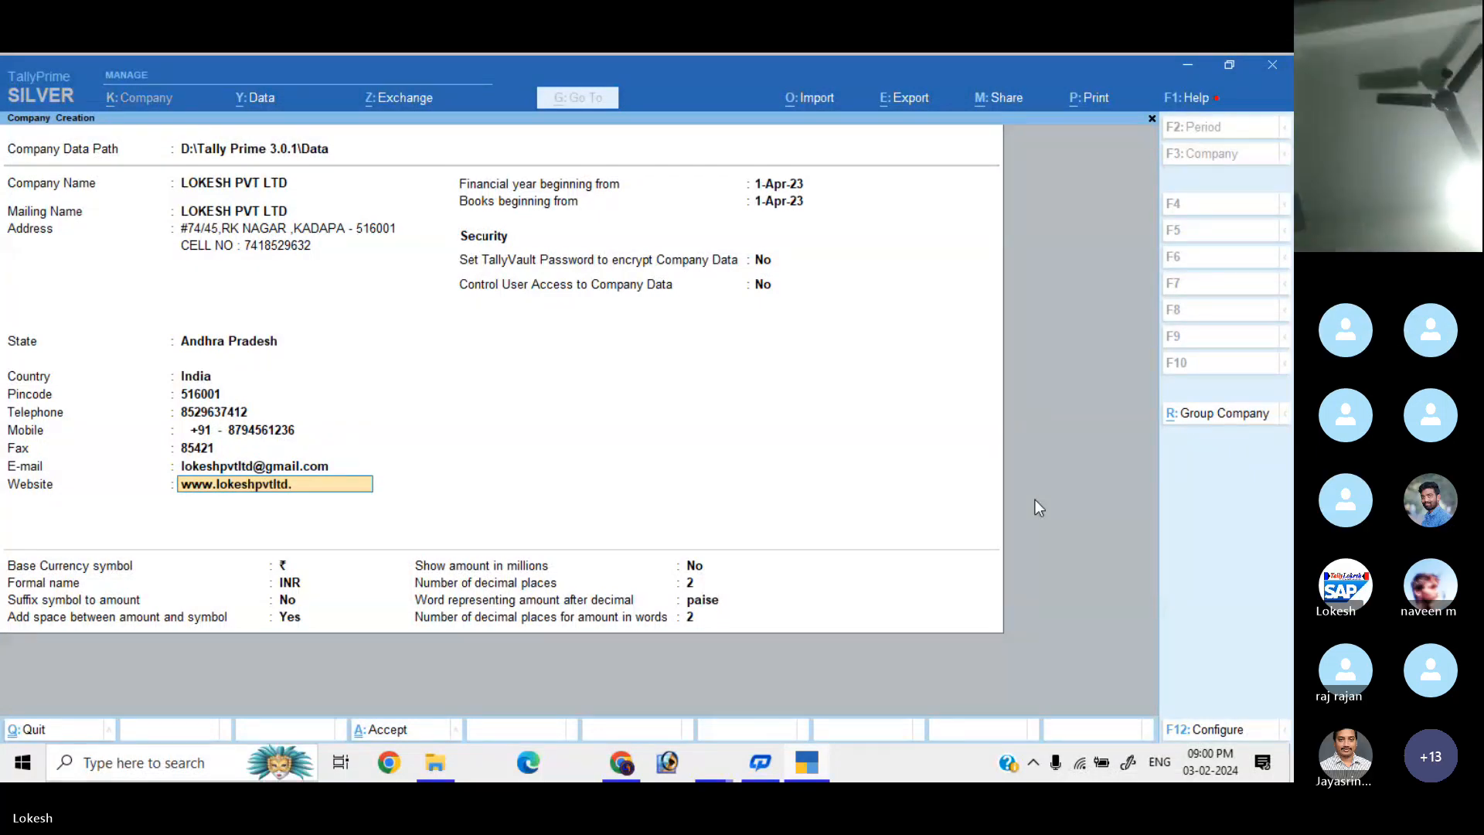
pyautogui.write('.o')
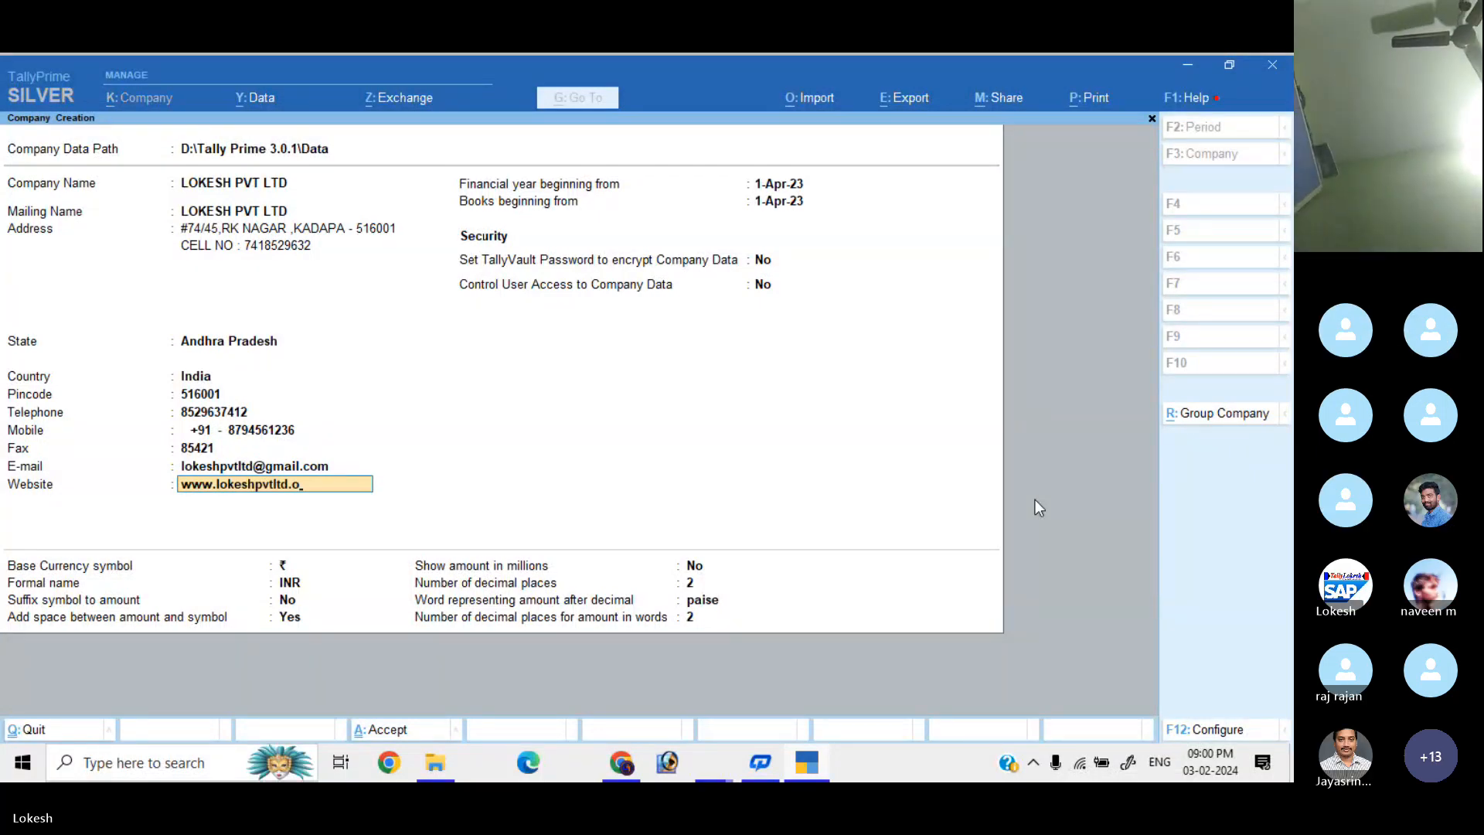
pyautogui.write('om')
pyautogui.press('Return')
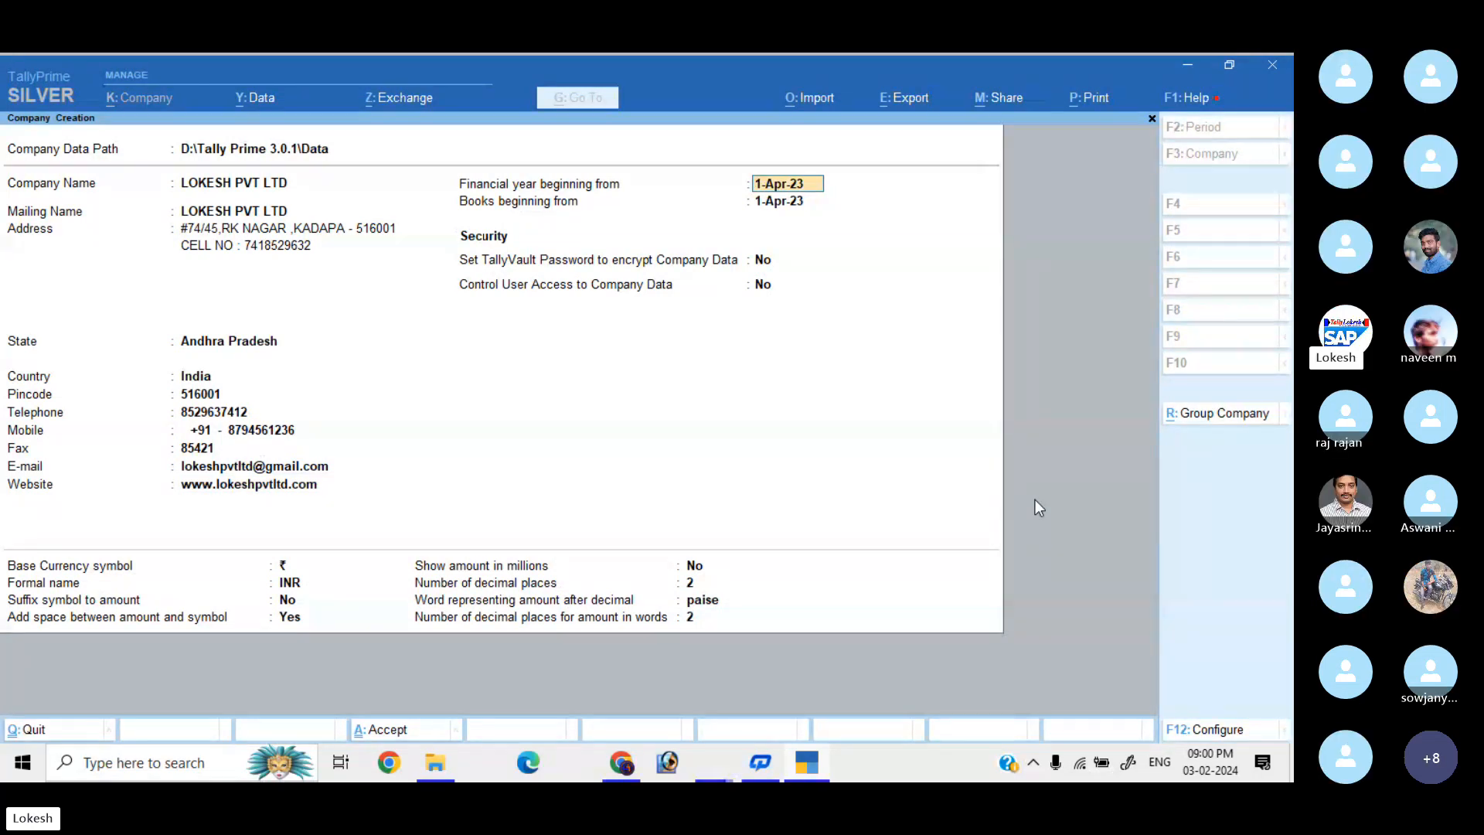
# Keep the 1-Apr-23 financial year and books beginning, default security and INR currency settings.
pyautogui.press('Return')
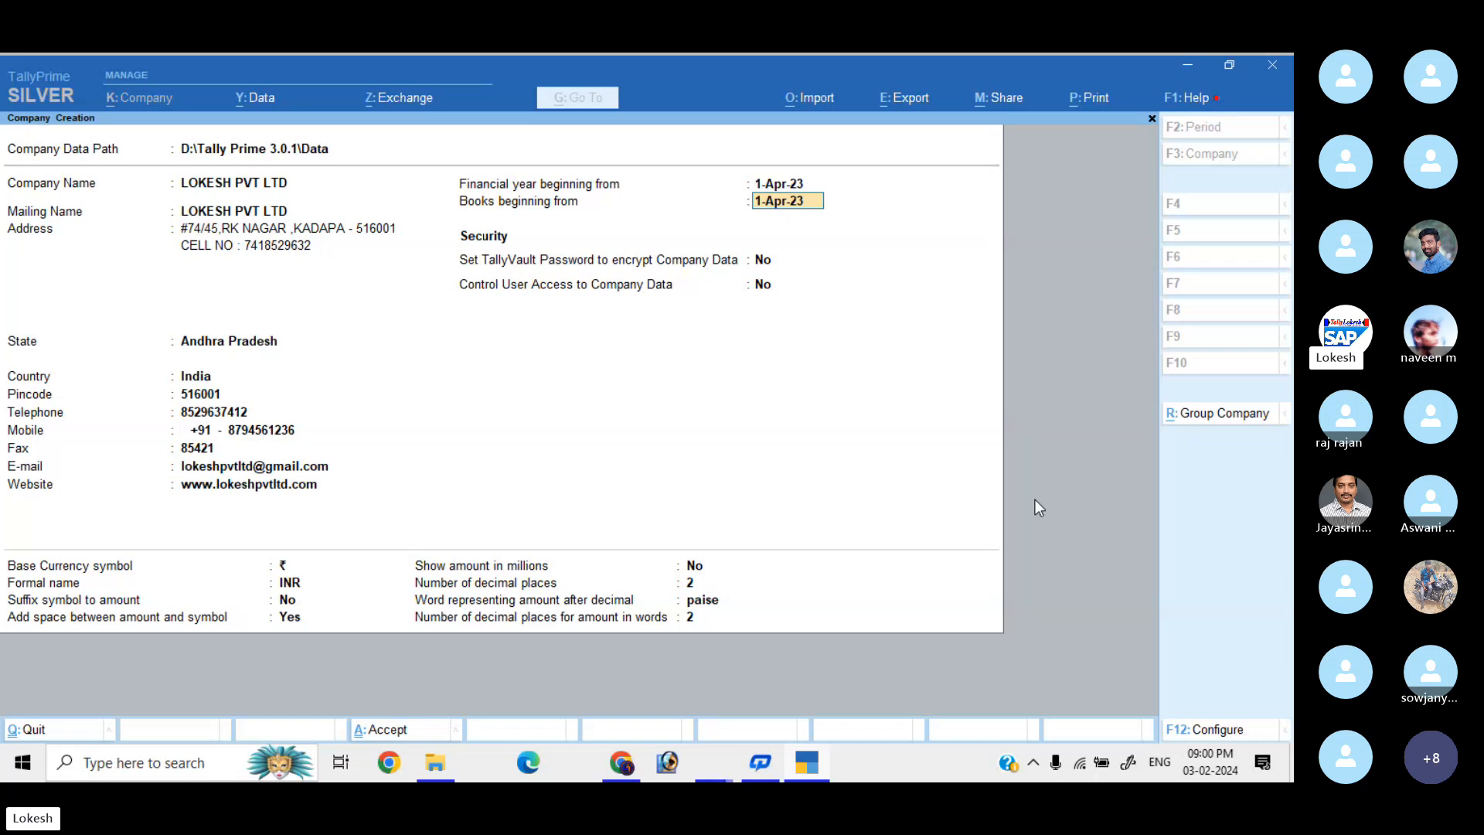
pyautogui.press('Return')
pyautogui.press('Return')
pyautogui.press('Return')
pyautogui.press('Return')
pyautogui.press('Return')
pyautogui.press('Return')
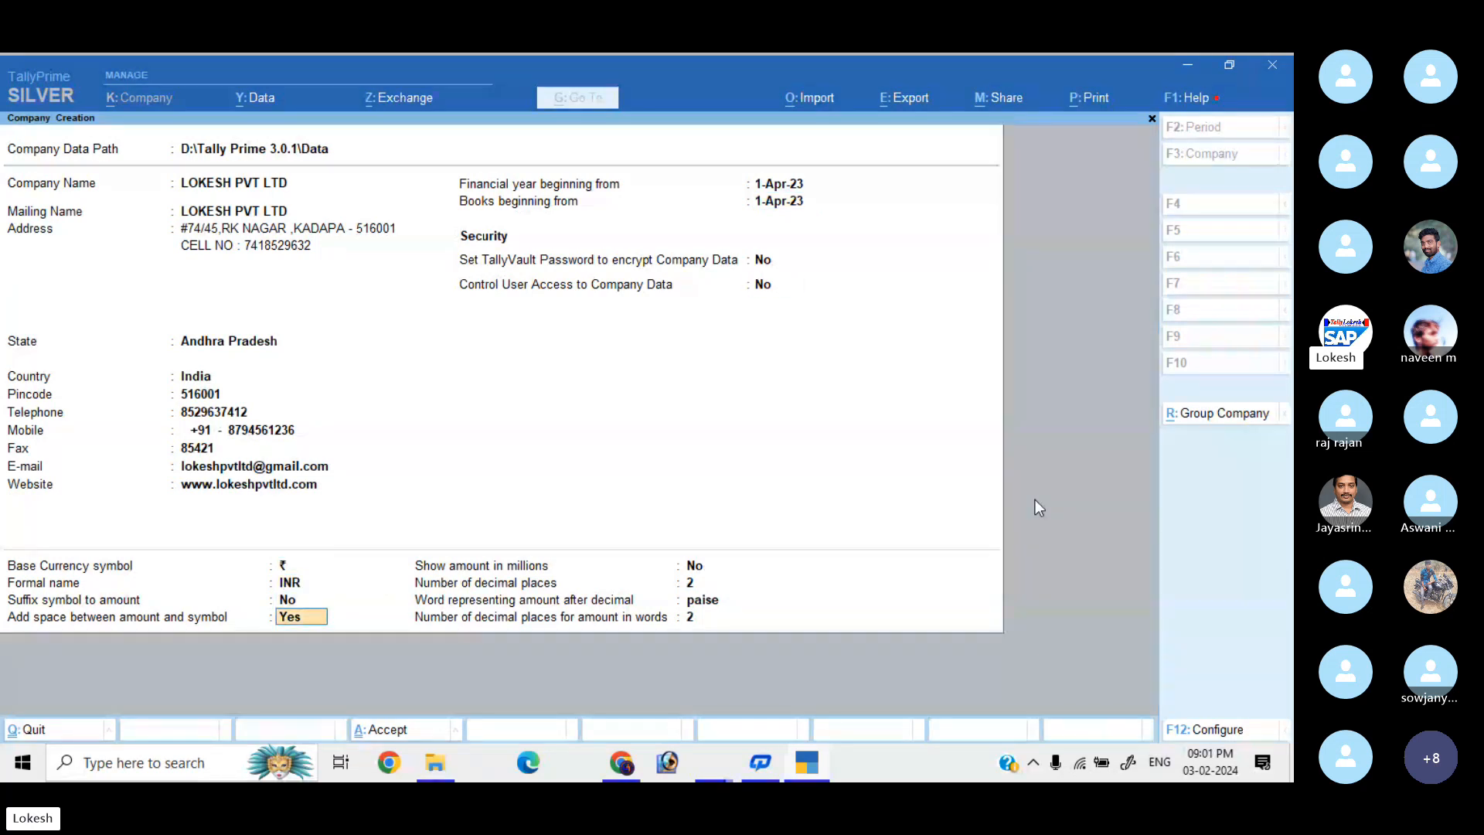
pyautogui.press('Return')
pyautogui.press('Return')
pyautogui.press('Return')
pyautogui.press('Return')
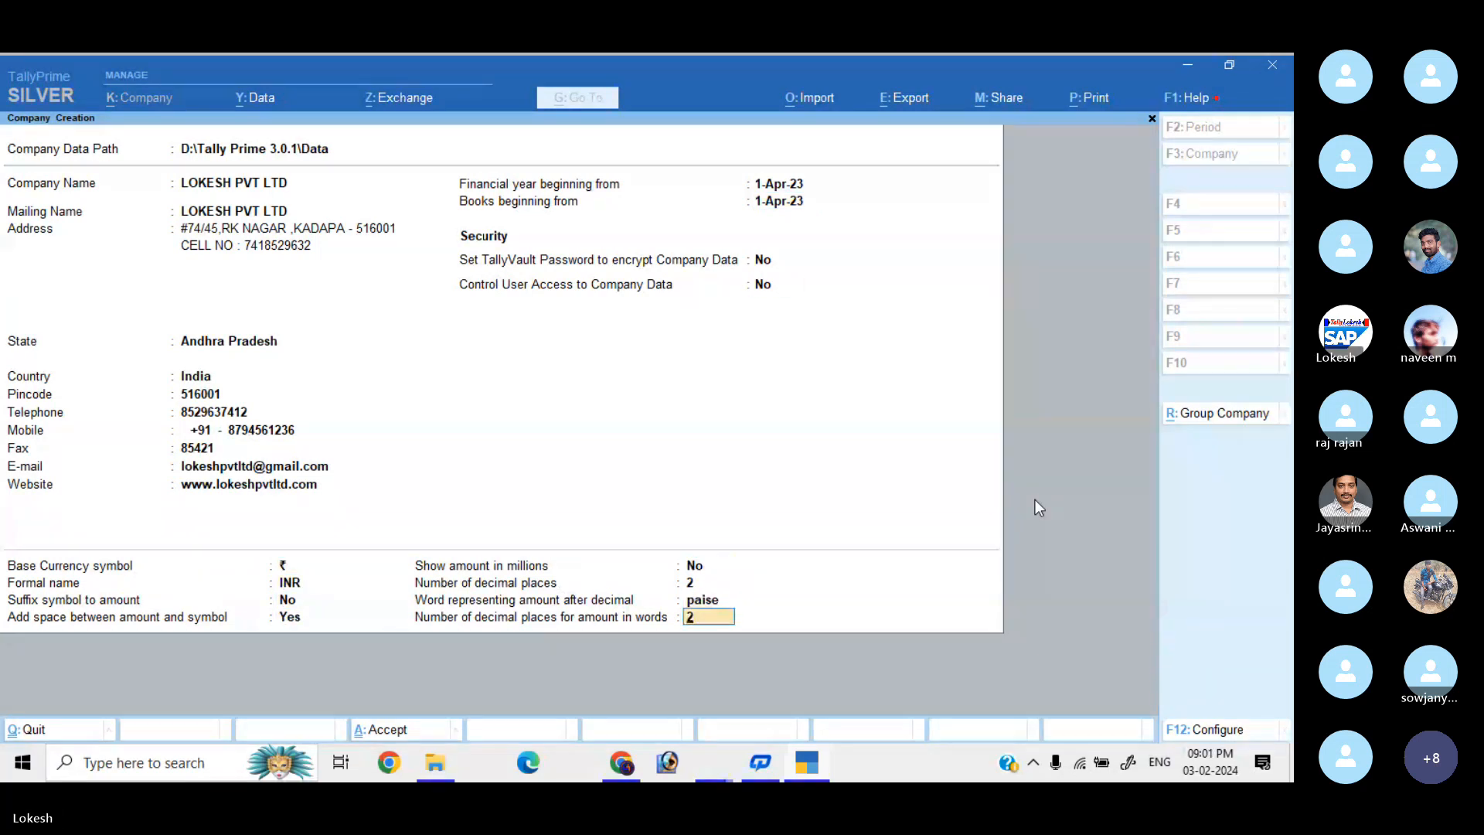
pyautogui.press('Return')
pyautogui.press('Return')
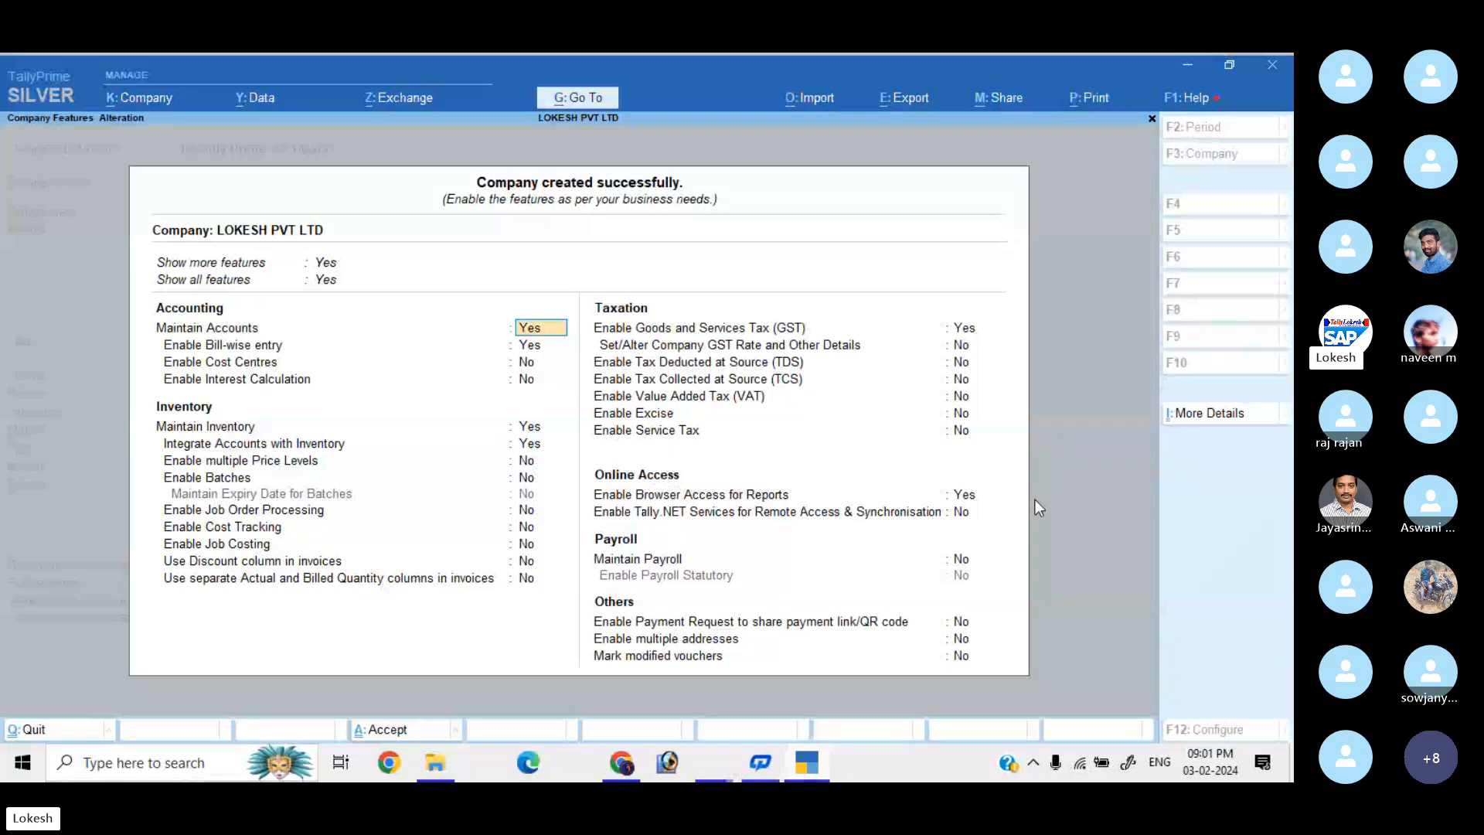
# Set Enable Bill-wise entry to No and keep Enable GST as Yes to reach GST Details.
pyautogui.press('Return')
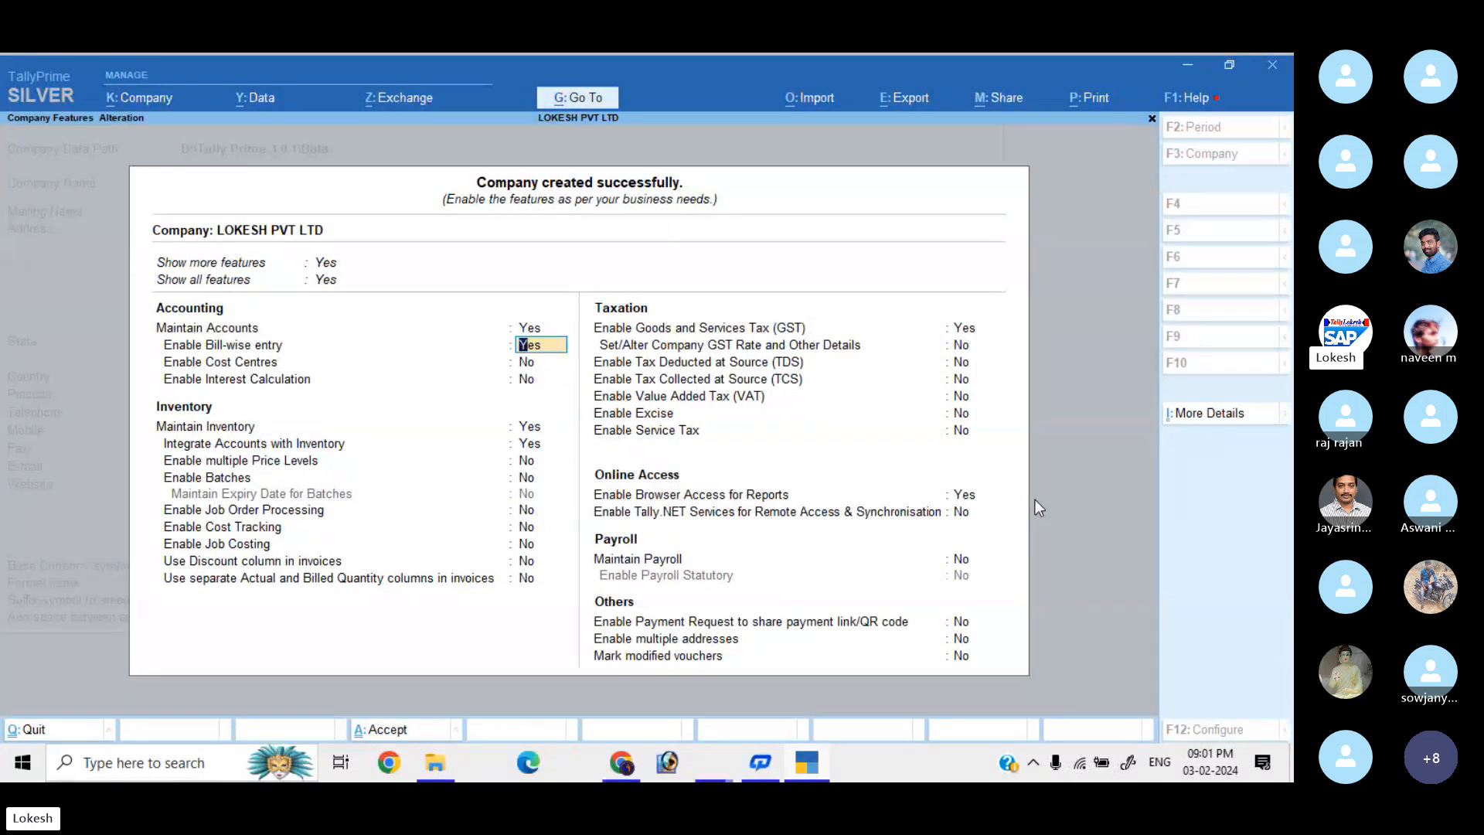
pyautogui.press('n')
pyautogui.press('Return')
pyautogui.press('Return')
pyautogui.press('Return')
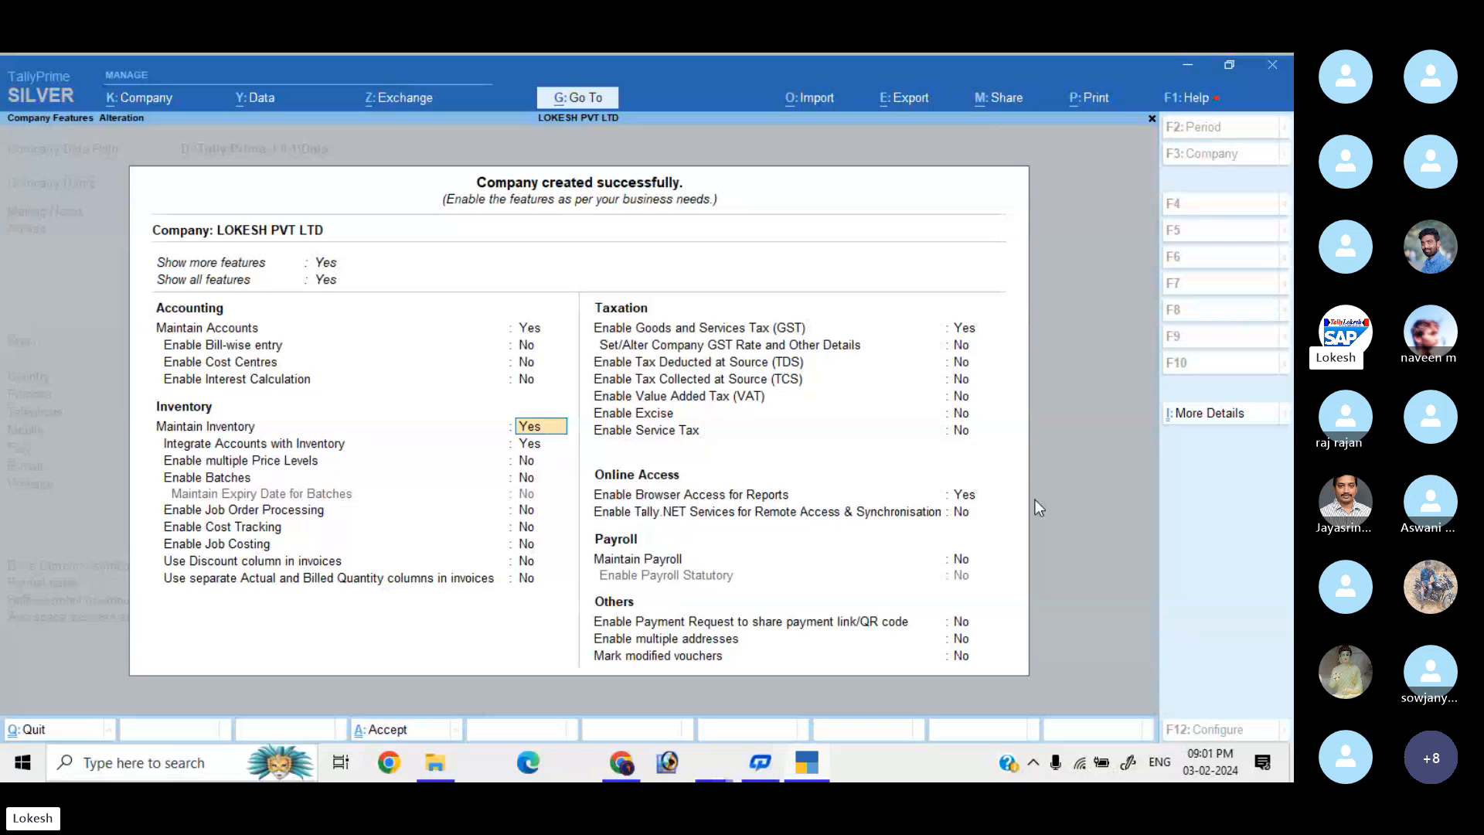
pyautogui.press('Return')
pyautogui.press('Return')
pyautogui.press('Return')
pyautogui.press('Return')
pyautogui.press('Return')
pyautogui.press('Return')
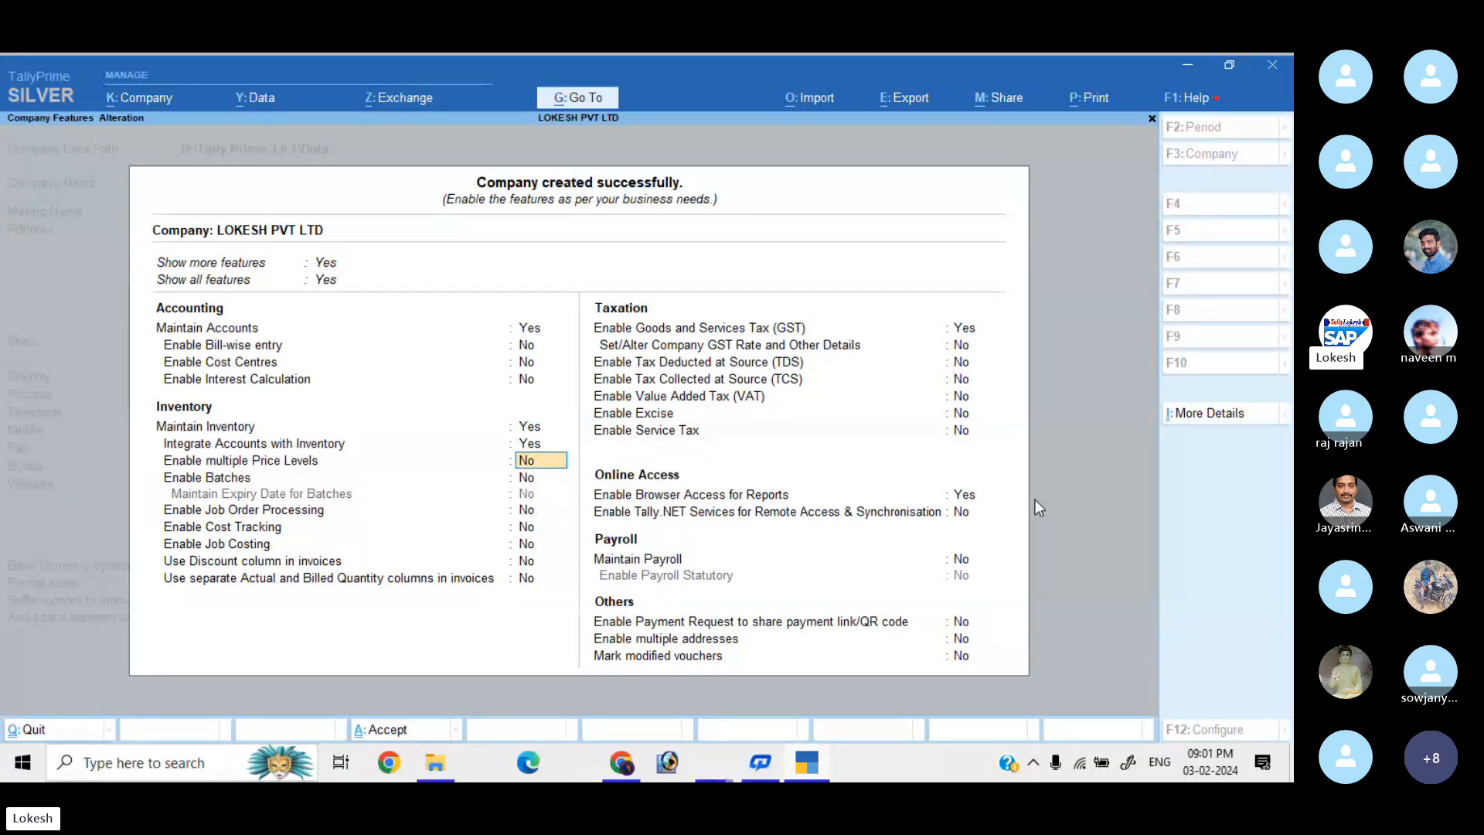
pyautogui.press('Return')
pyautogui.press('Return')
pyautogui.press('Return')
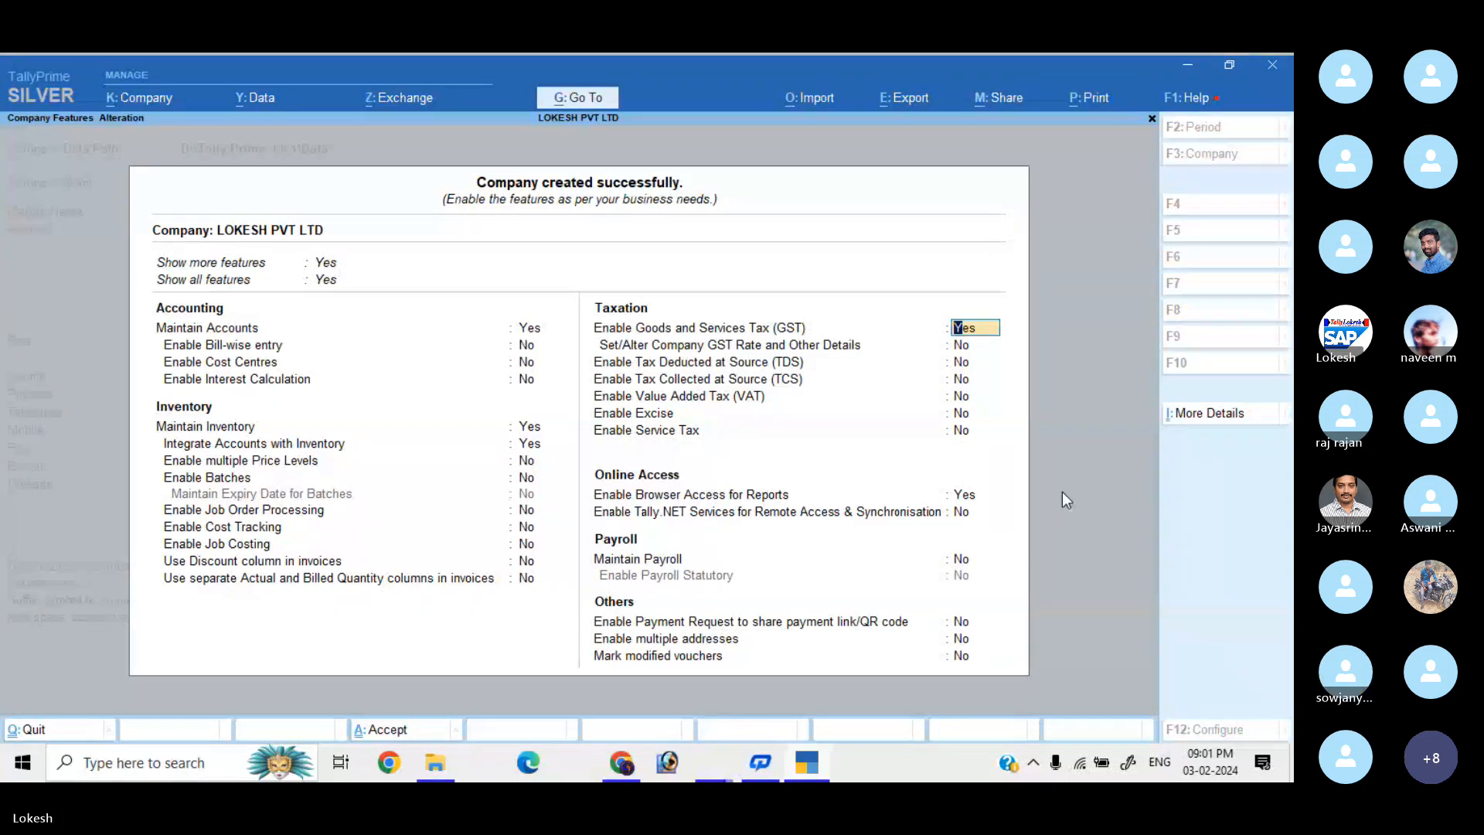
pyautogui.press('Return')
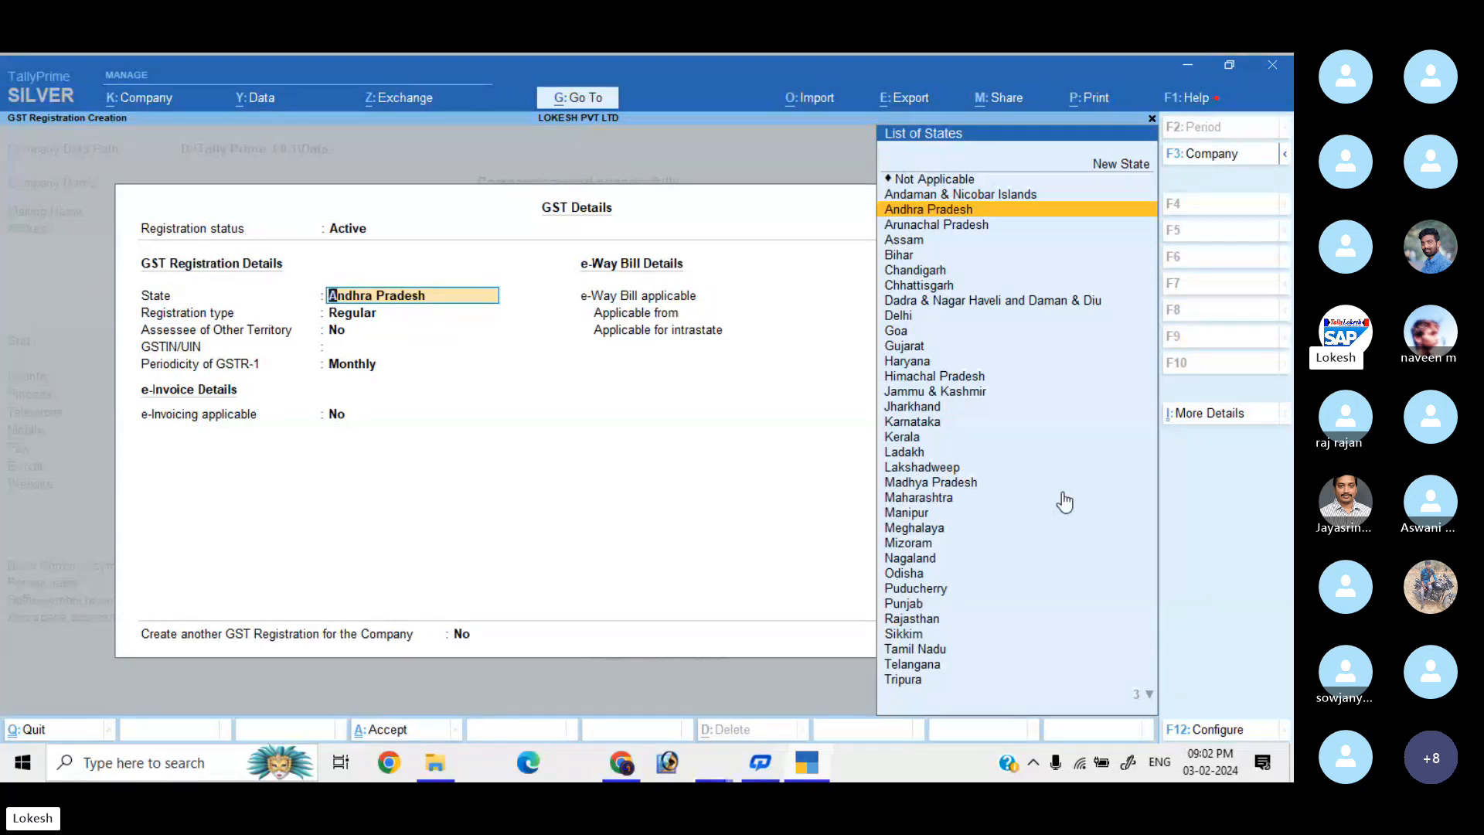
# Keep registration status Active, choose Andhra Pradesh and select Regular registration type.
pyautogui.press('BackSpace')
pyautogui.press('Return')
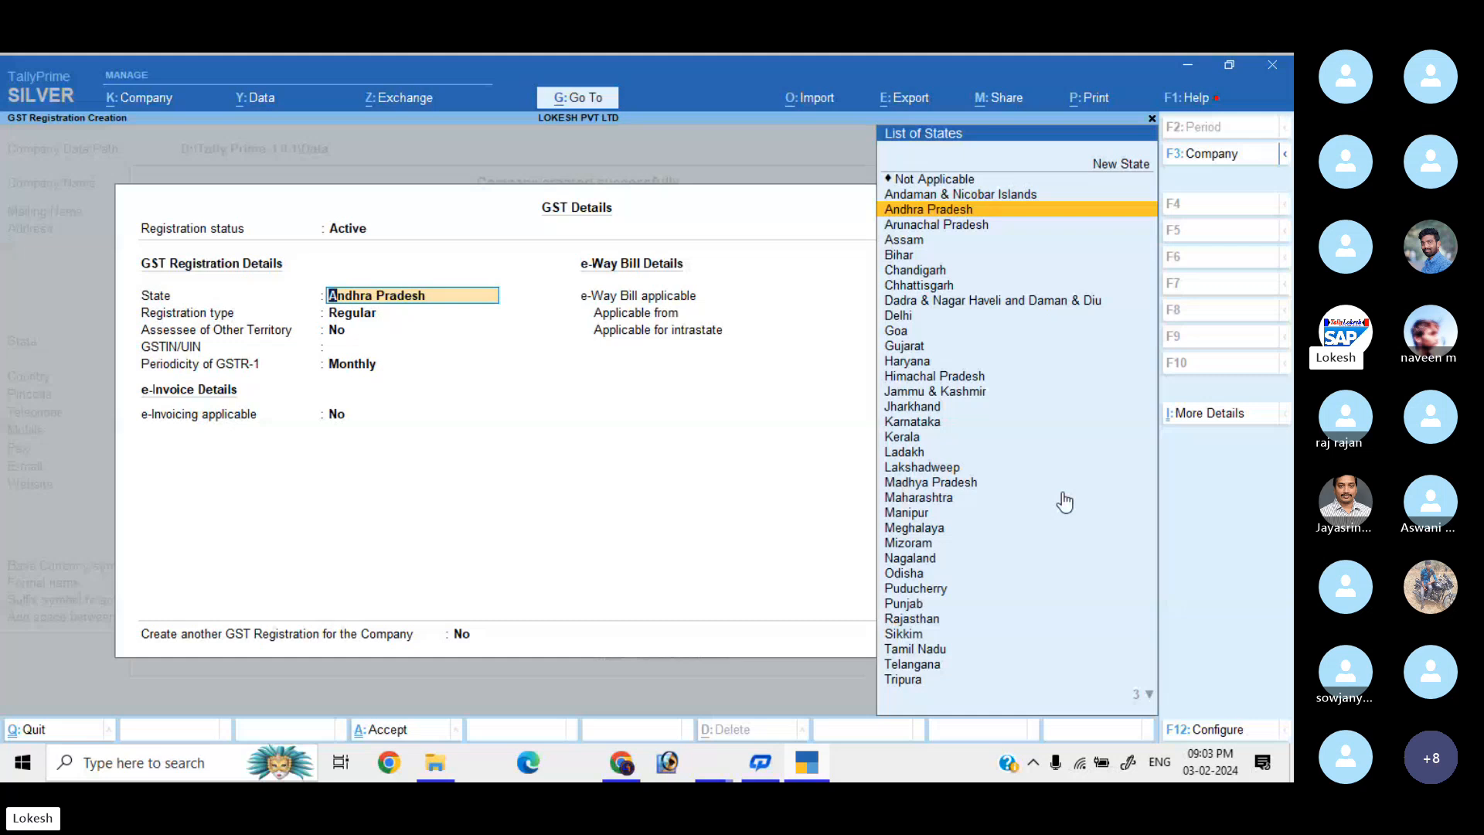
pyautogui.press('Return')
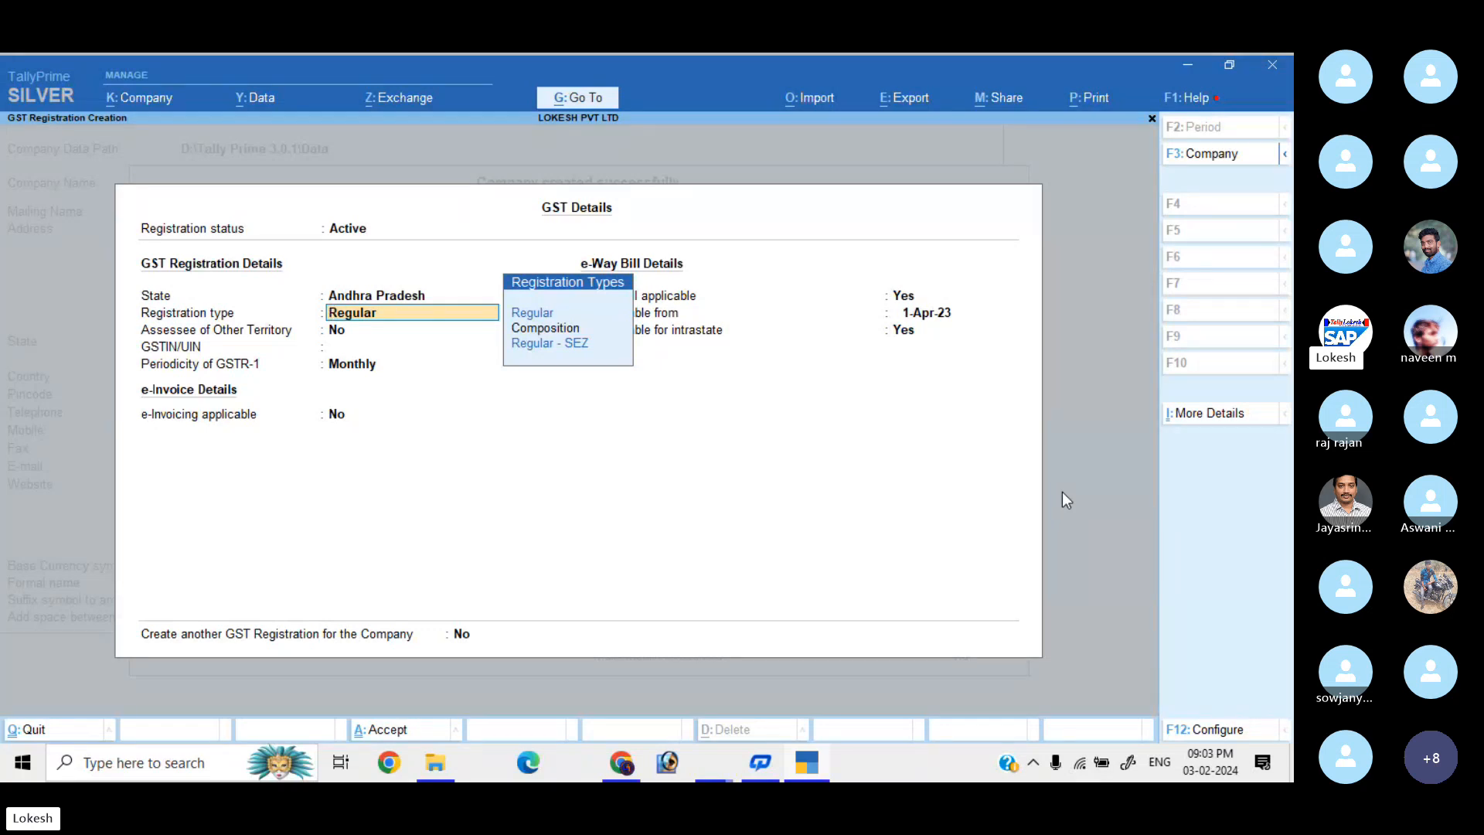
pyautogui.press('Down')
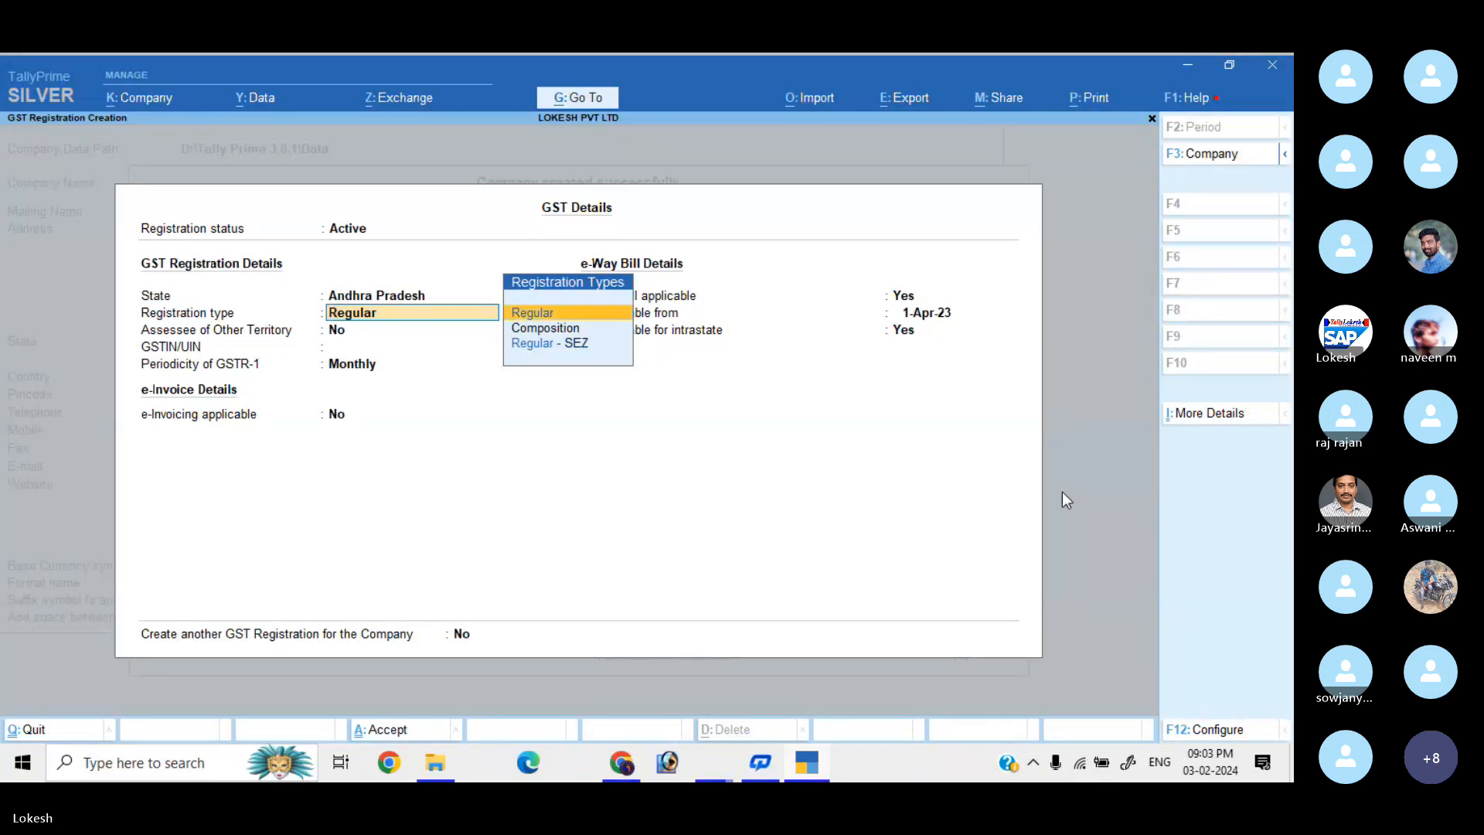
pyautogui.press('Return')
pyautogui.press('Return')
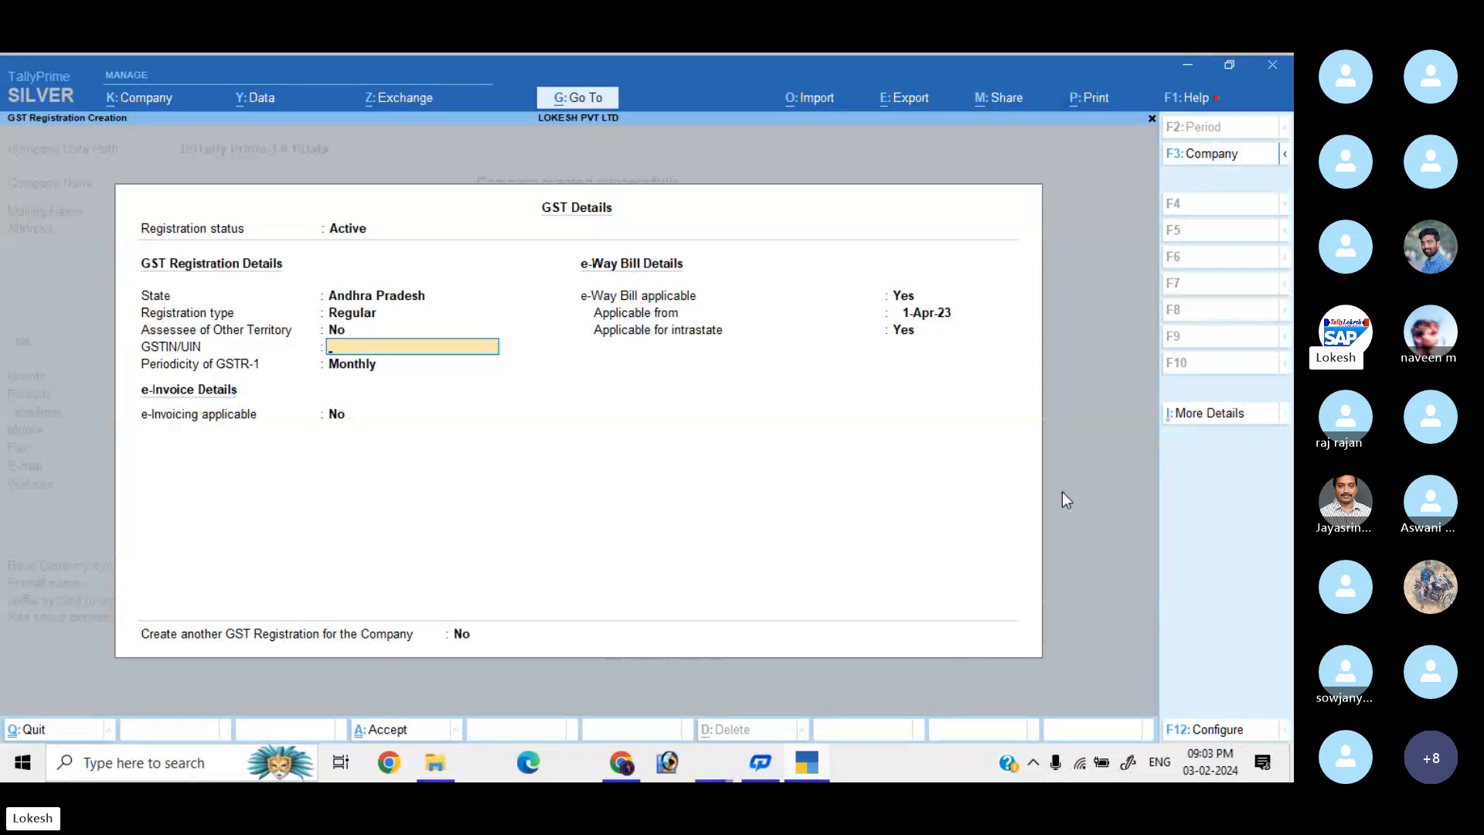
# Enter the Andhra Pradesh GSTIN, keeping monthly GSTR-1 and e-Way Bill from 1-Apr-23.
pyautogui.write('37')
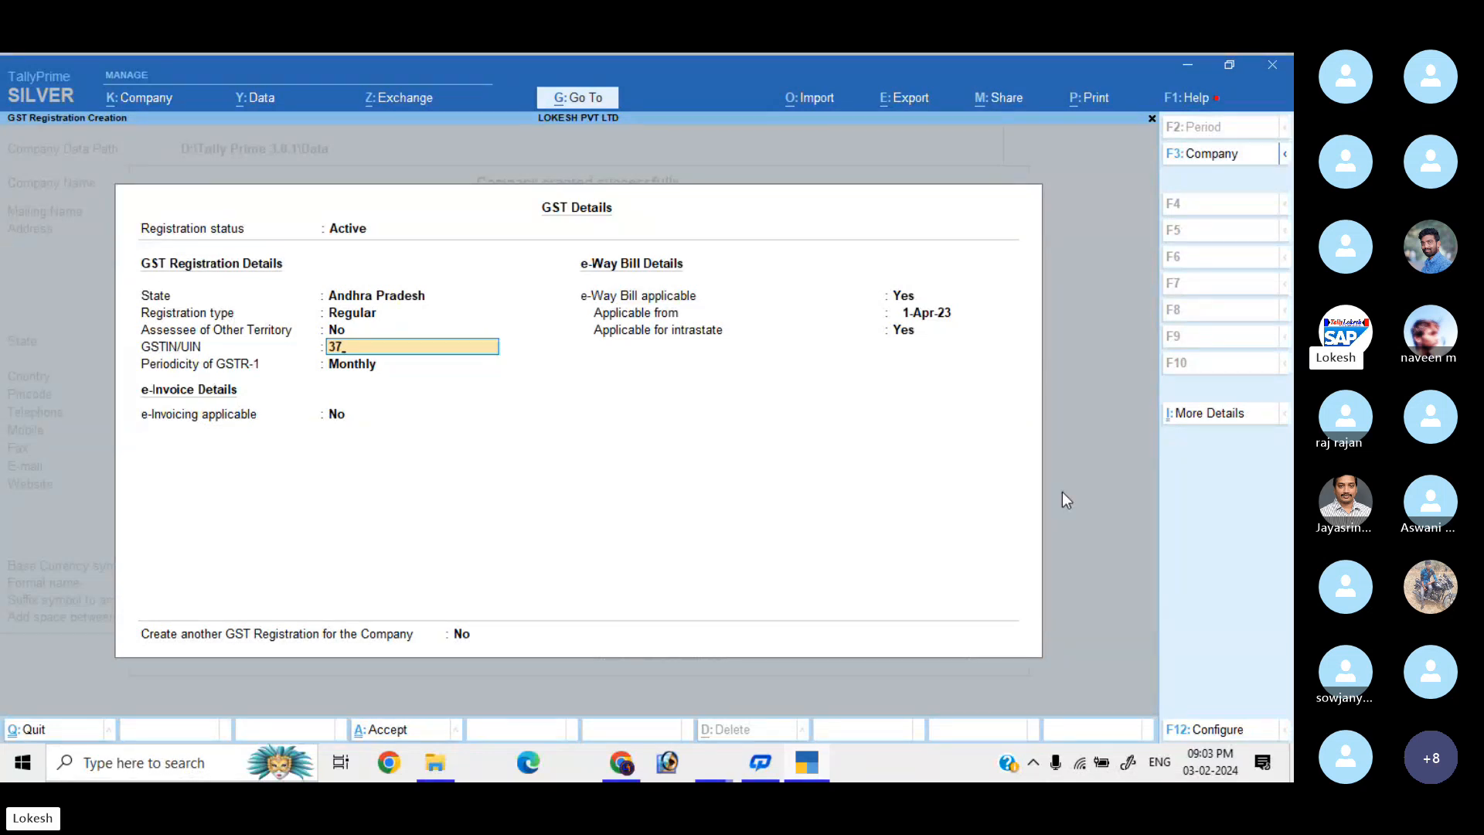
pyautogui.write('ABCDE')
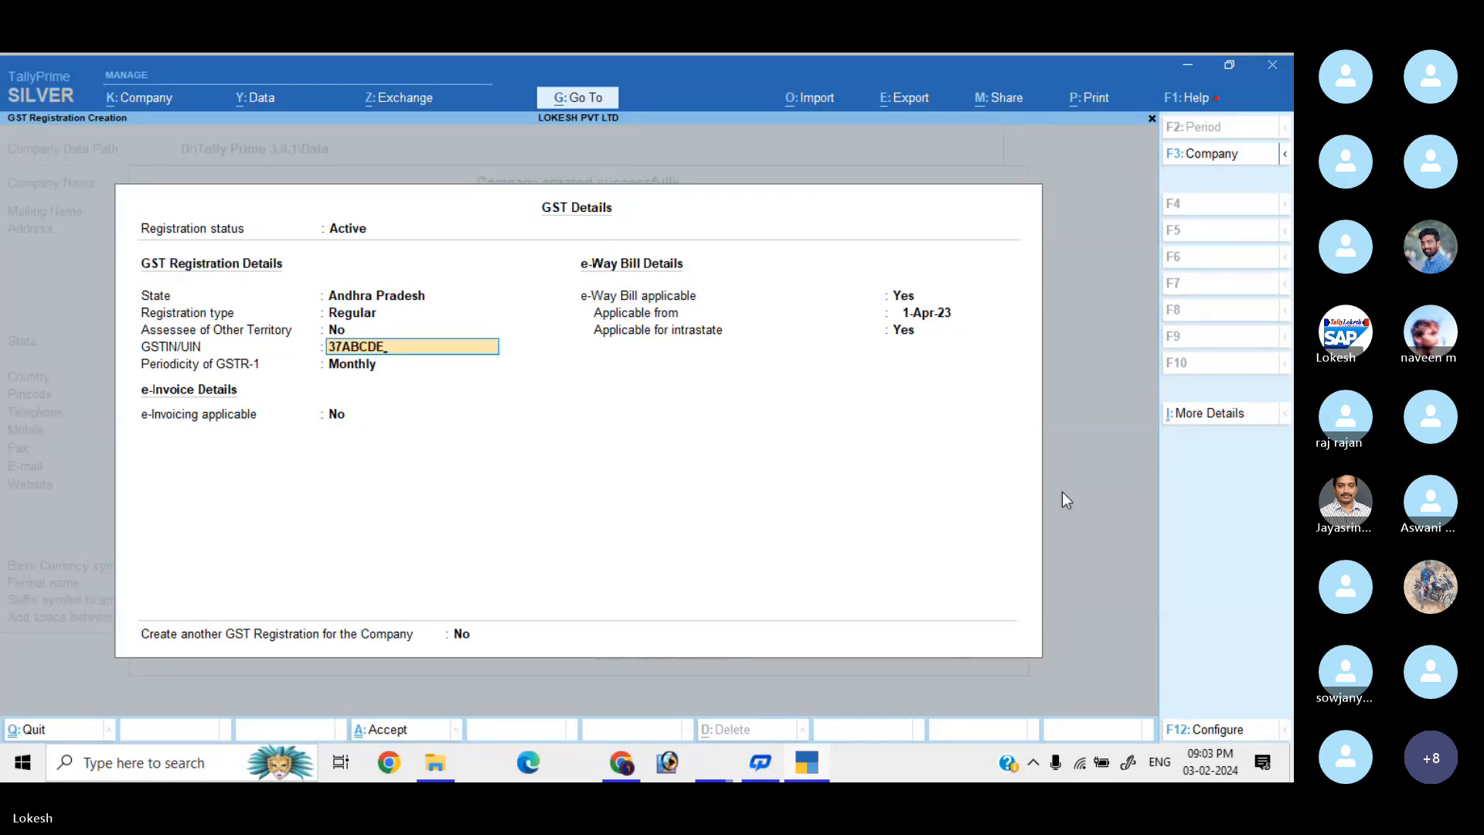
pyautogui.write('673')
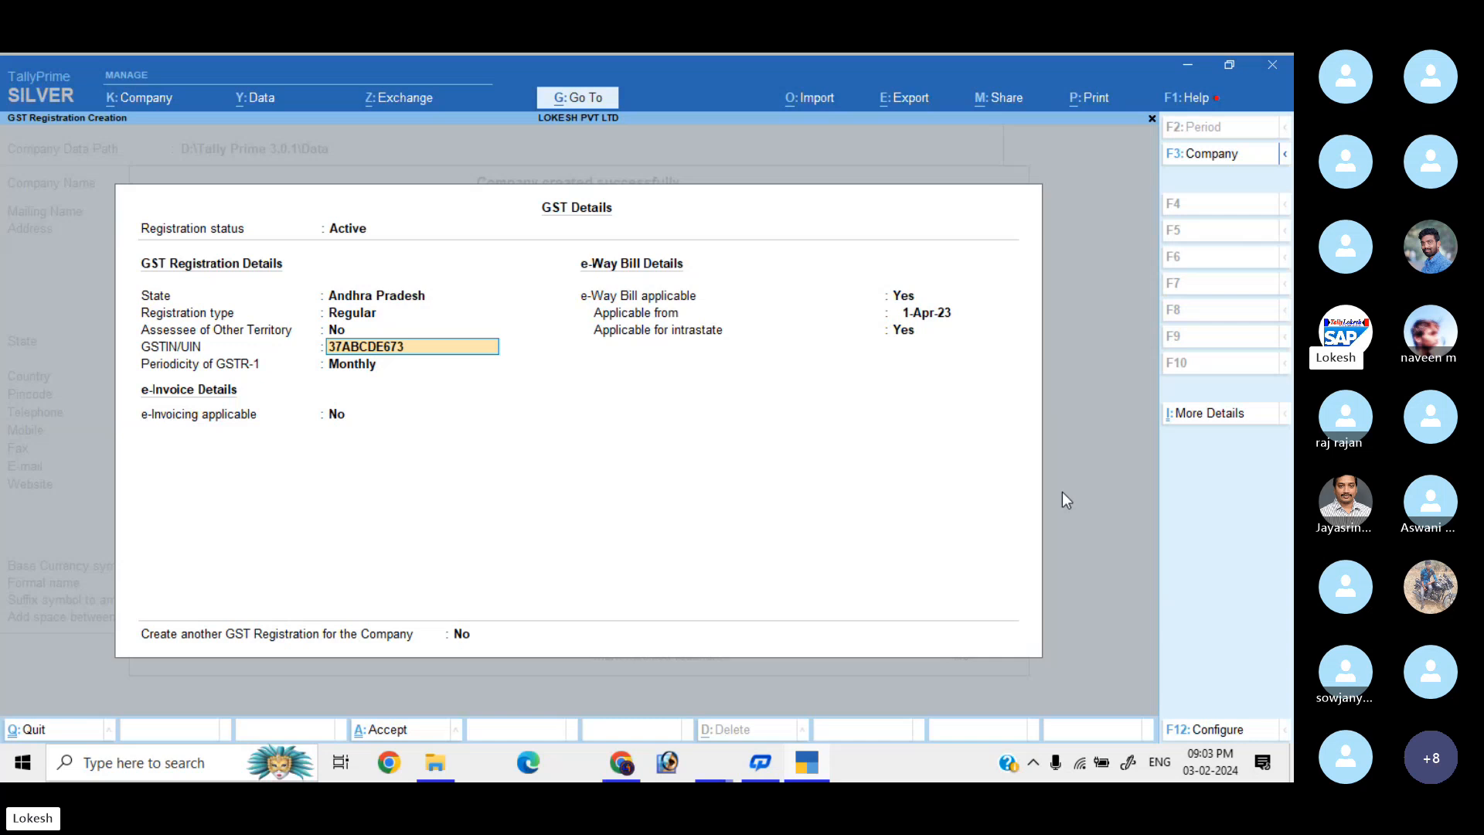
pyautogui.write('4A1ZY')
pyautogui.press('Return')
pyautogui.press('Return')
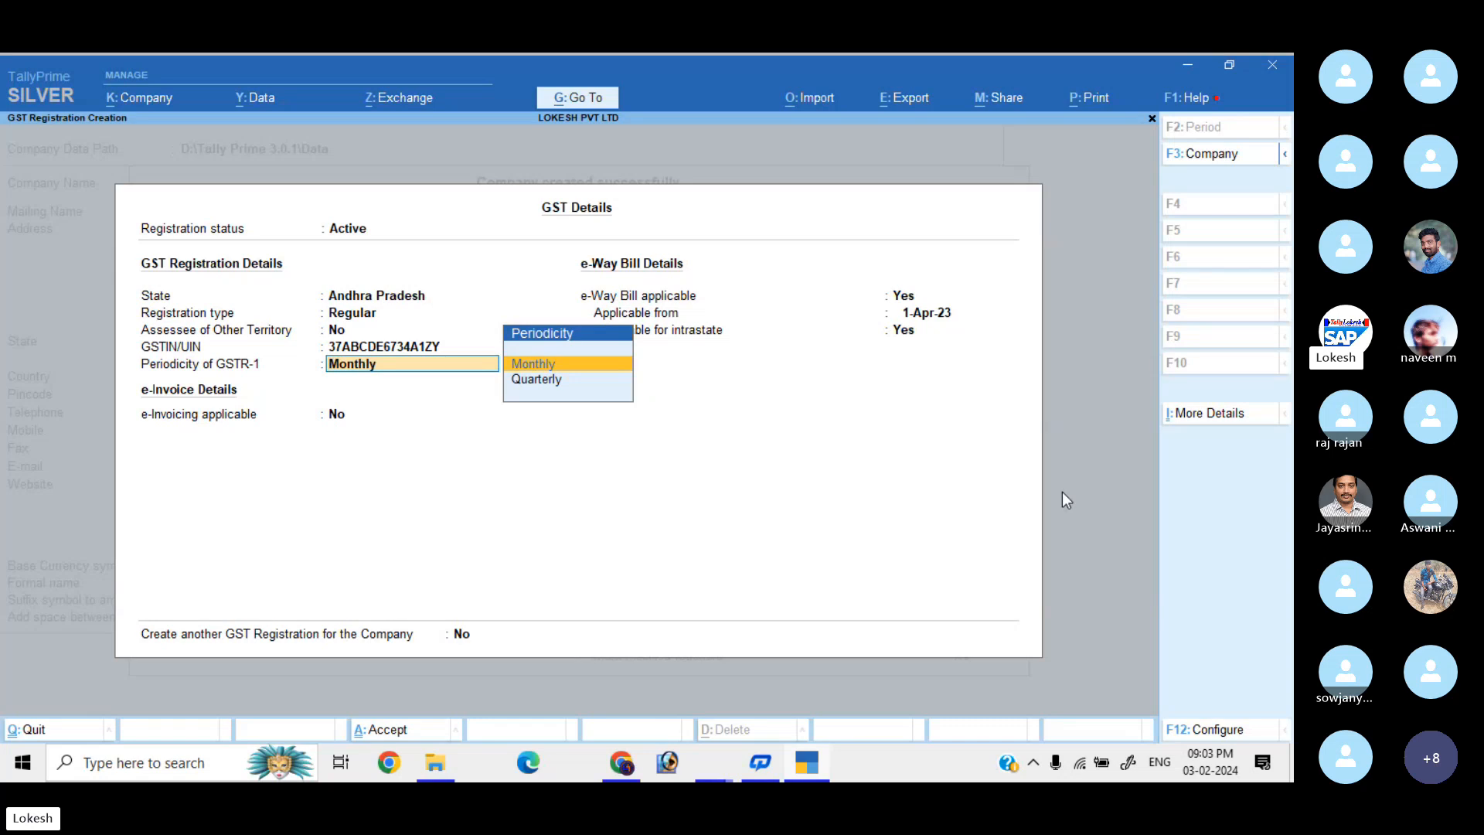
pyautogui.press('Return')
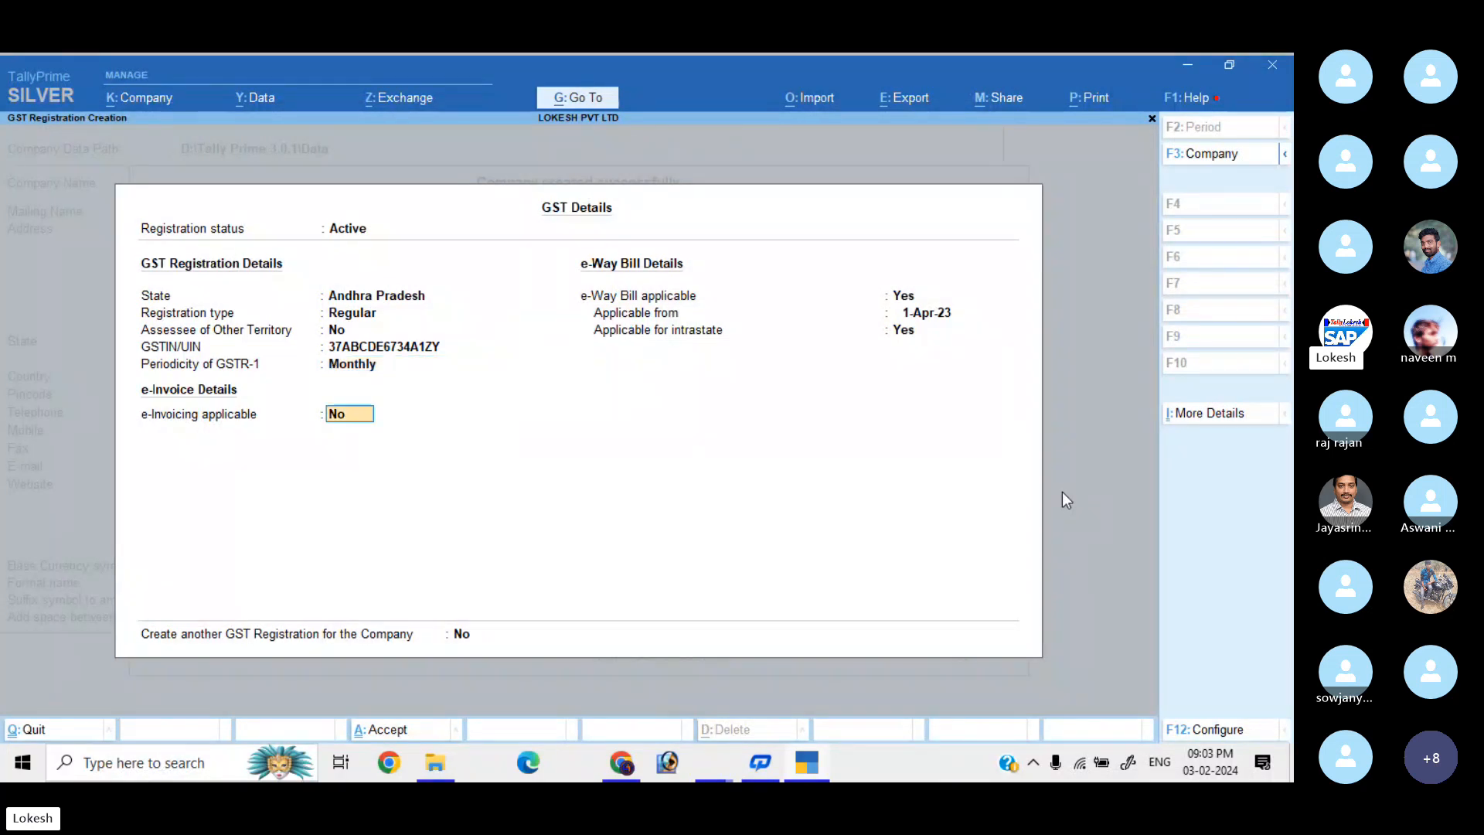
pyautogui.press('Return')
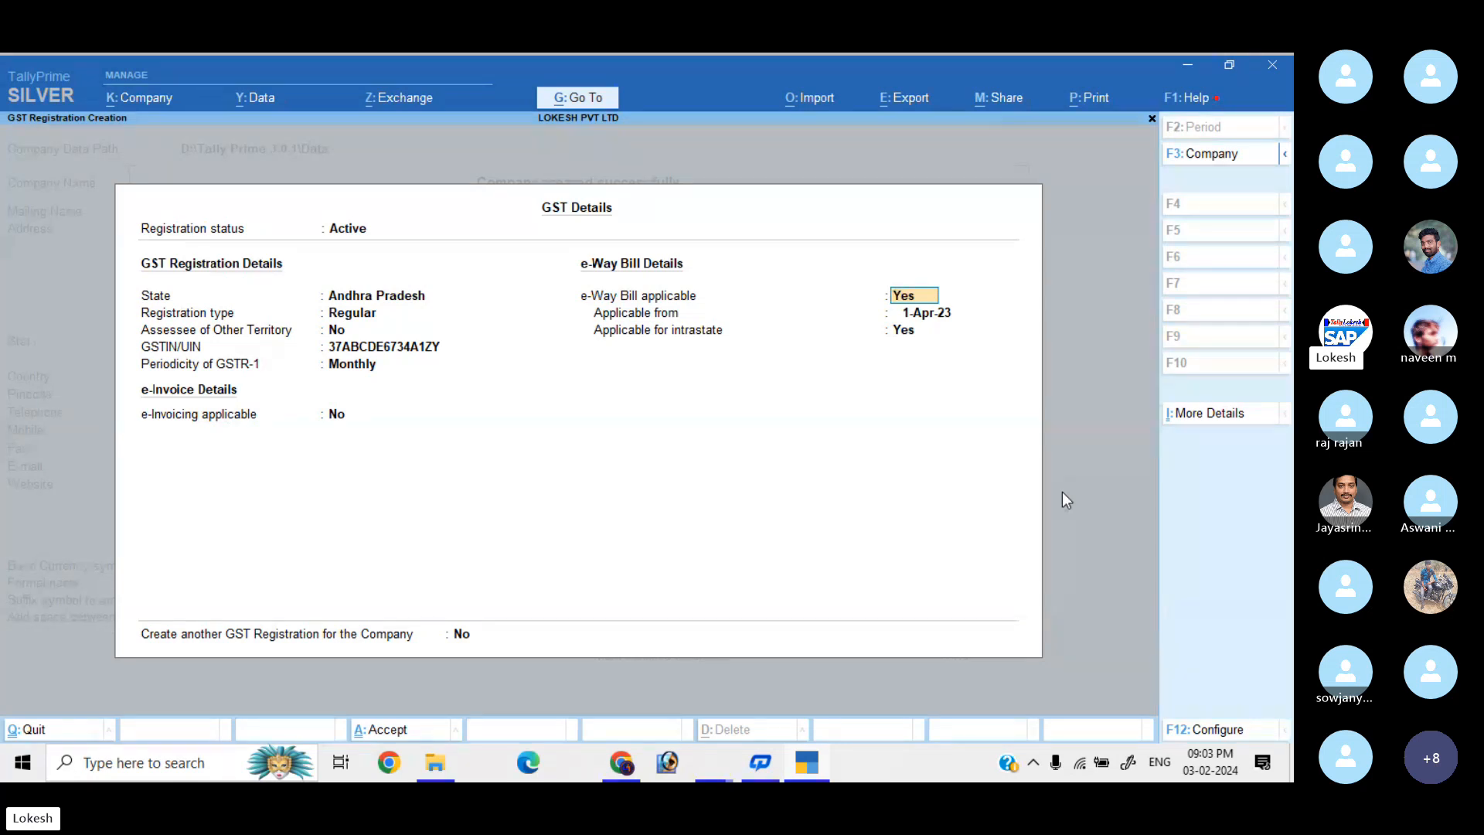
pyautogui.press('Return')
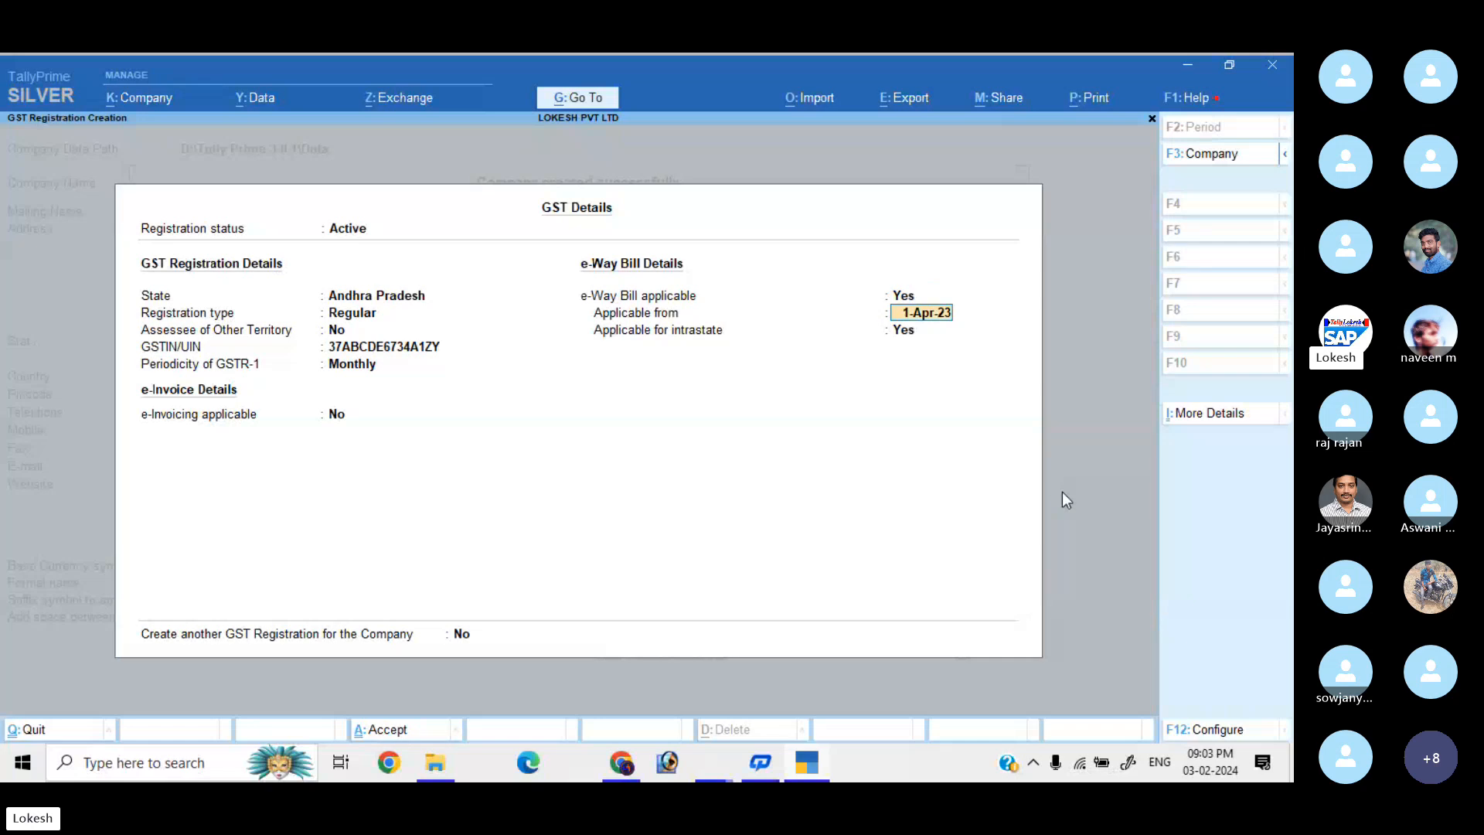
pyautogui.press('Return')
pyautogui.press('Return')
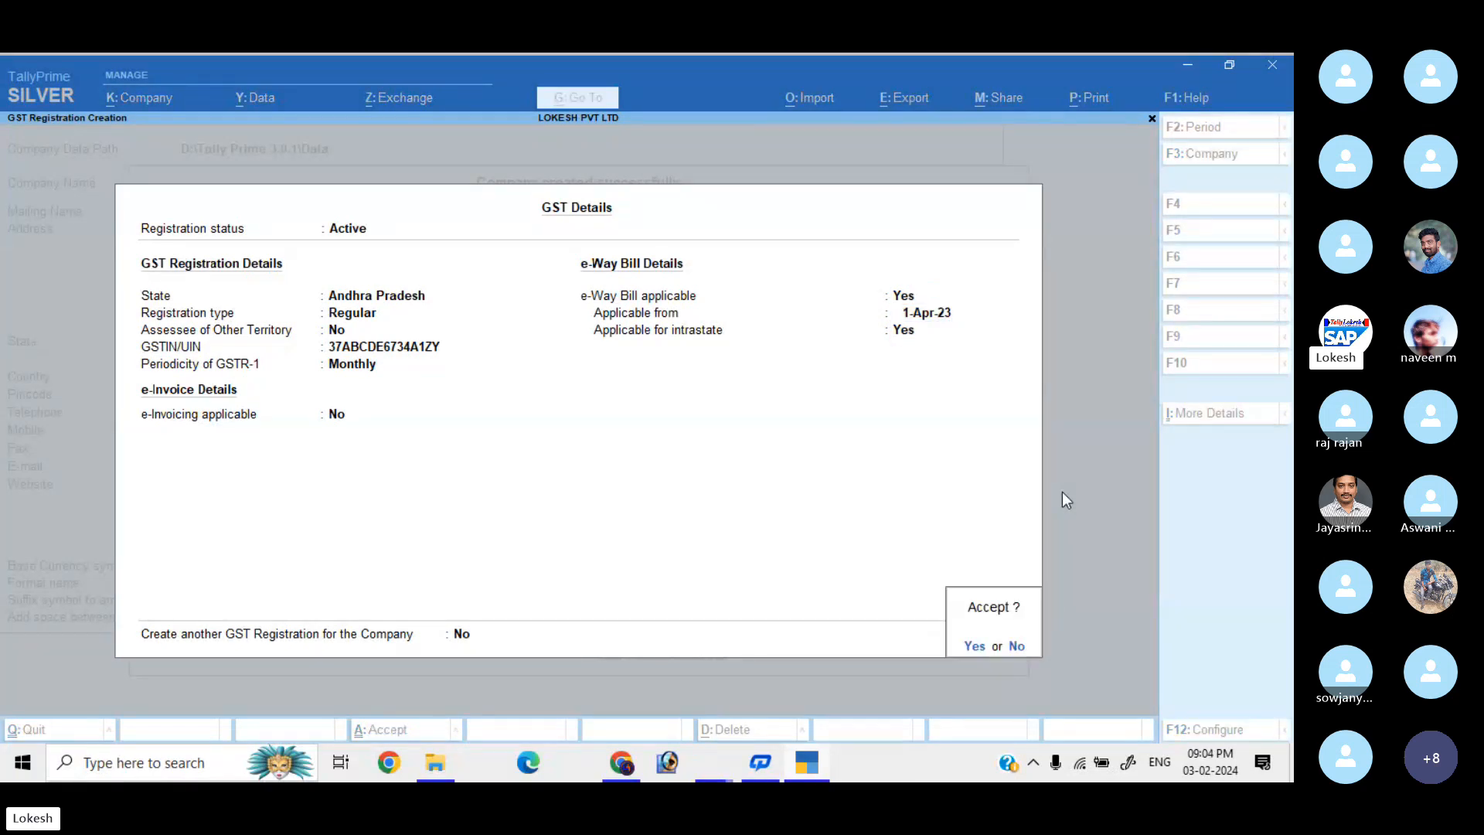
# Answer Yes to creating another GST registration and accept.
pyautogui.press('Escape')
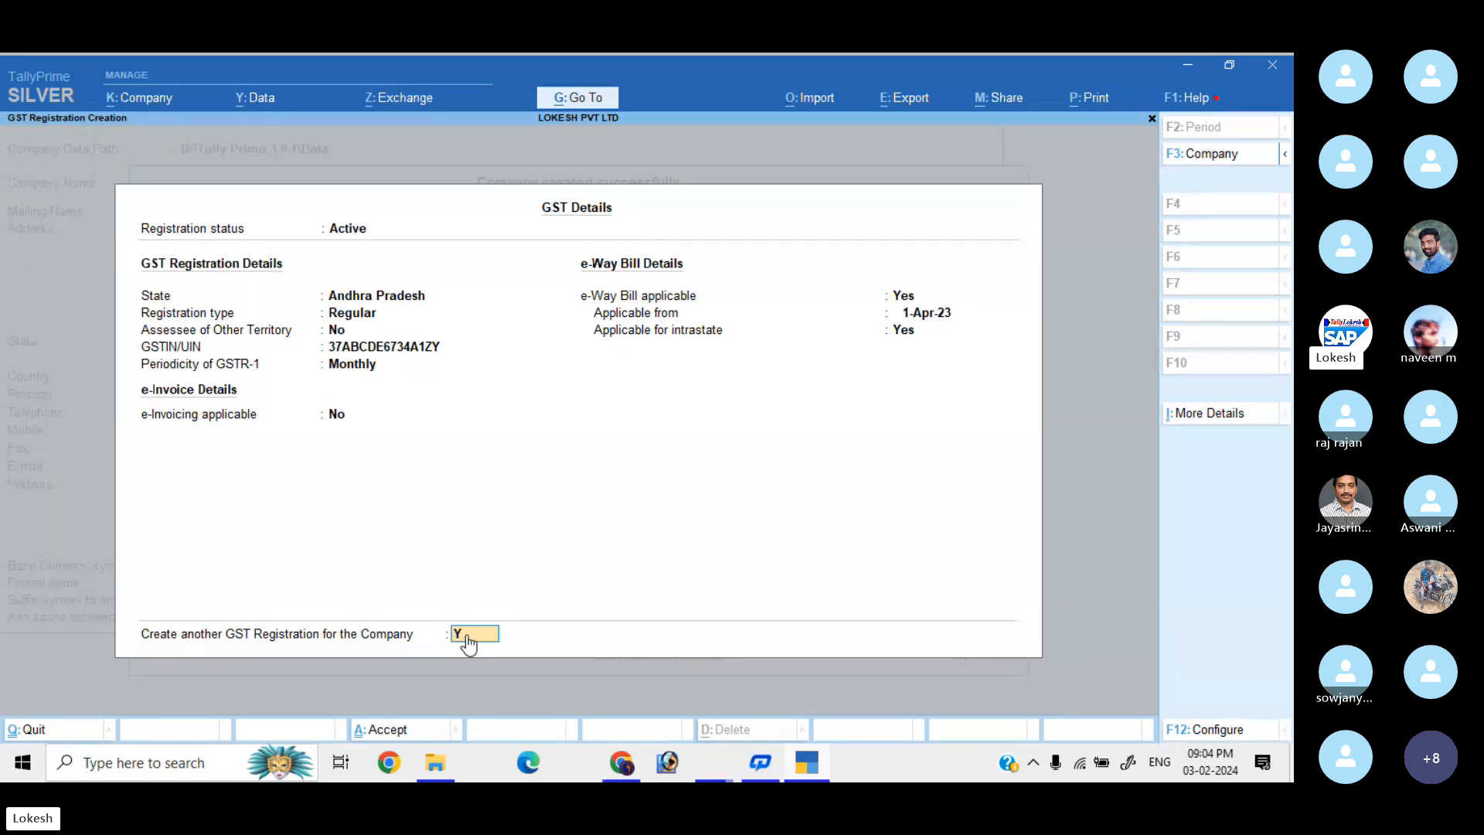
pyautogui.press('y')
pyautogui.press('Return')
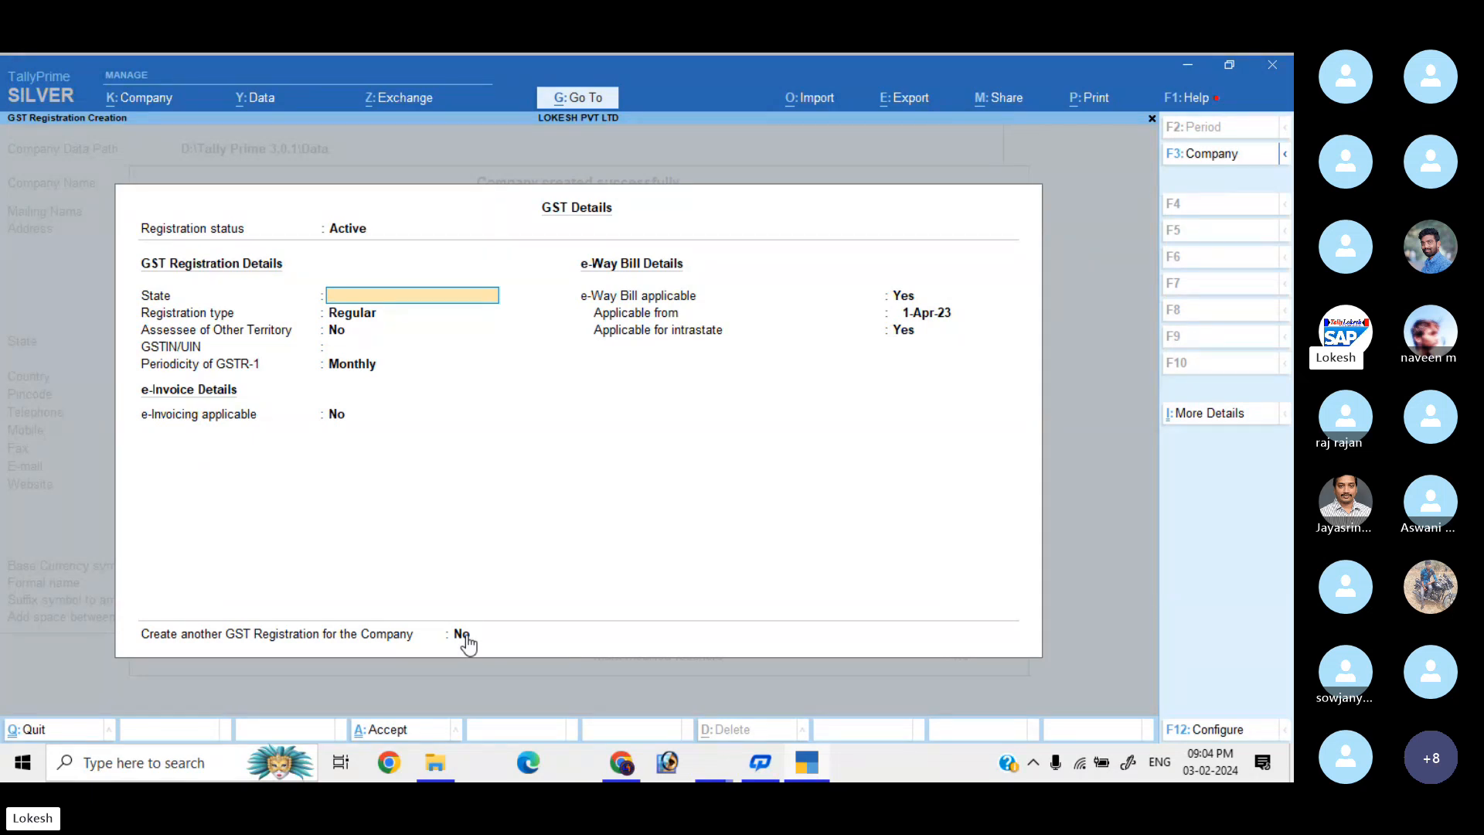
# Register Telangana as a Regular GST registration with its GSTIN, keeping monthly defaults.
pyautogui.write('TE')
pyautogui.press('Return')
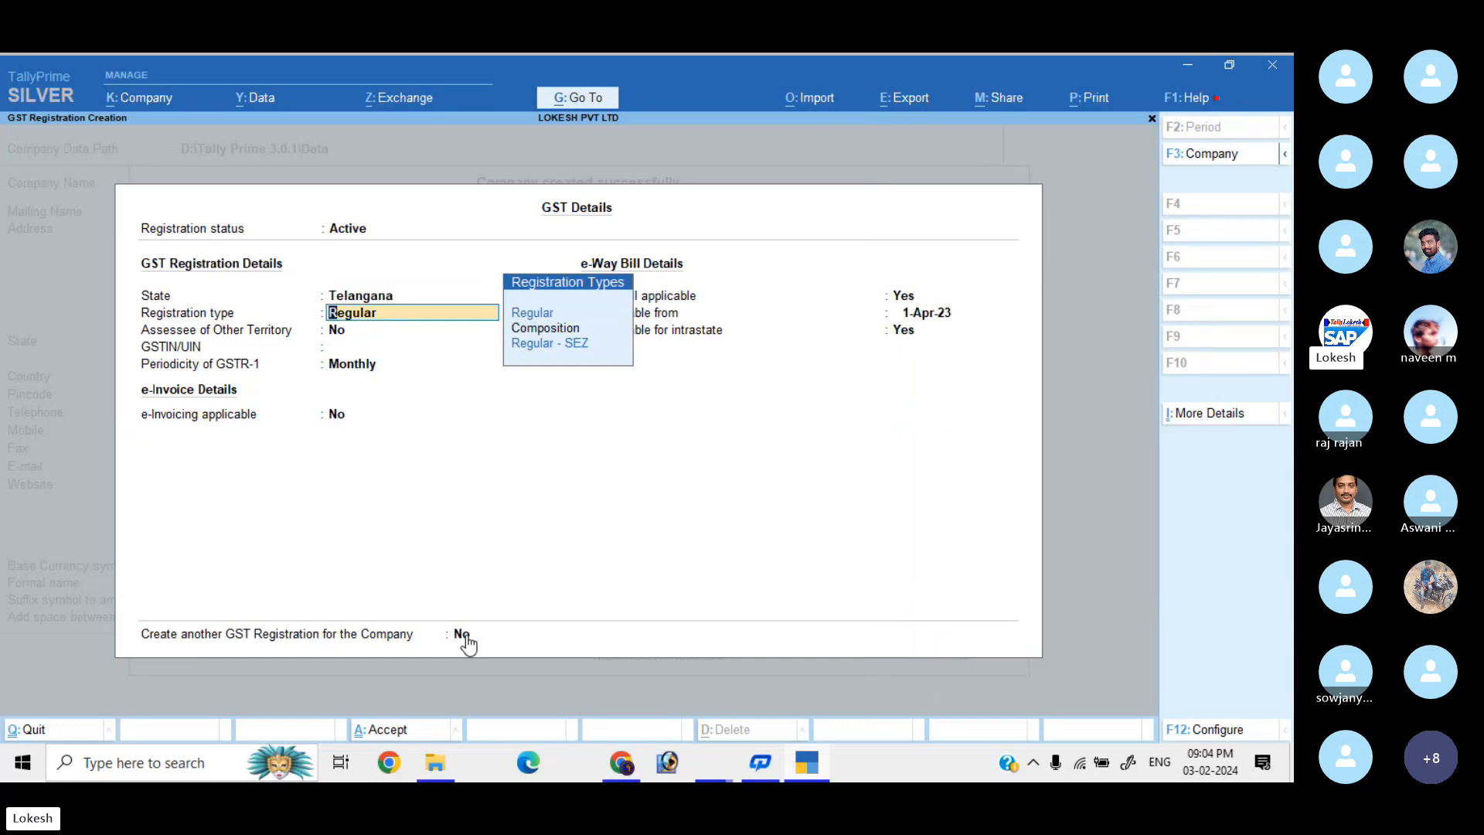
pyautogui.press('Return')
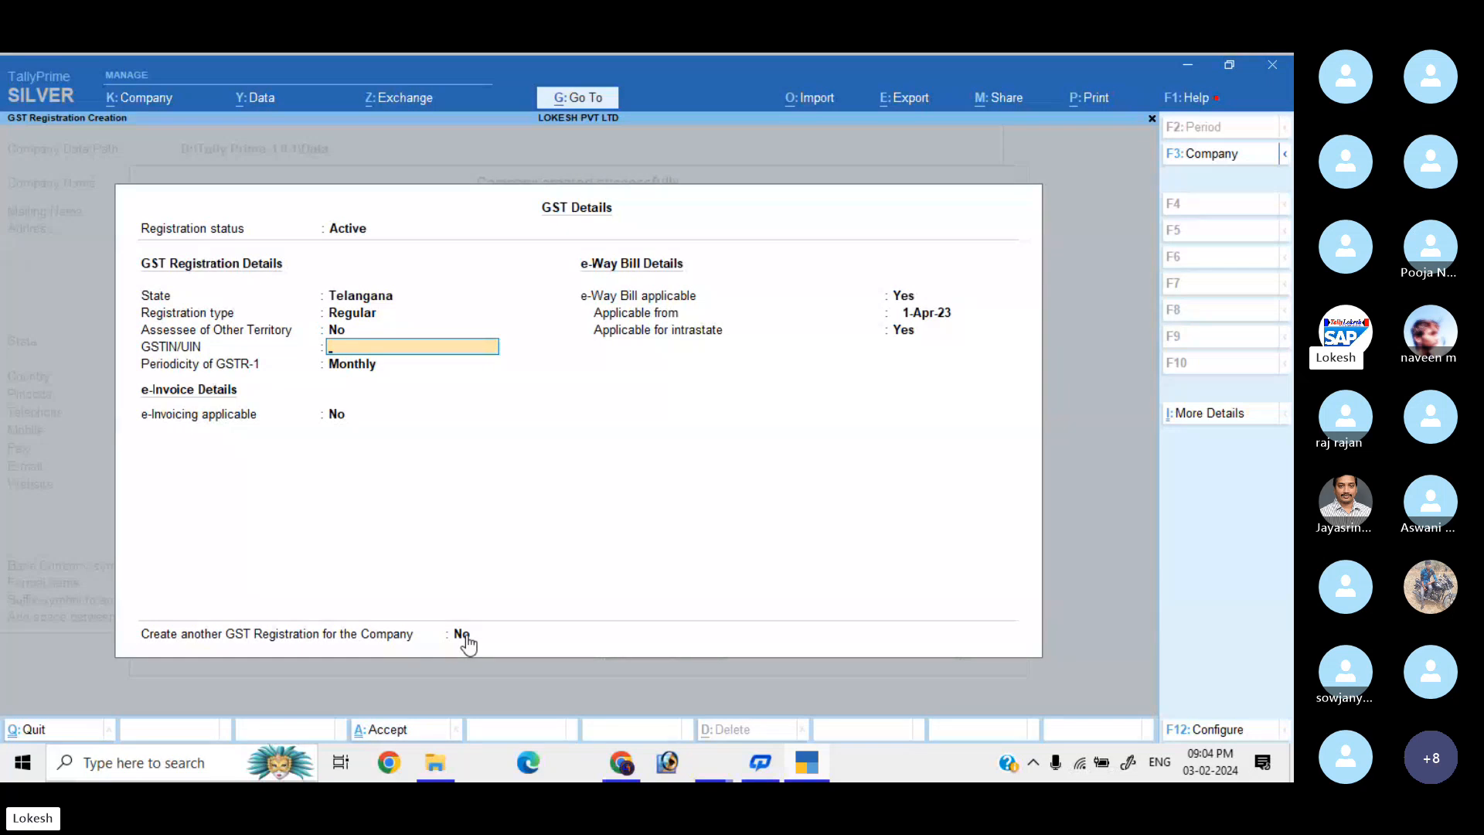
pyautogui.write('36AAAAA1478A1Z8')
pyautogui.press('Return')
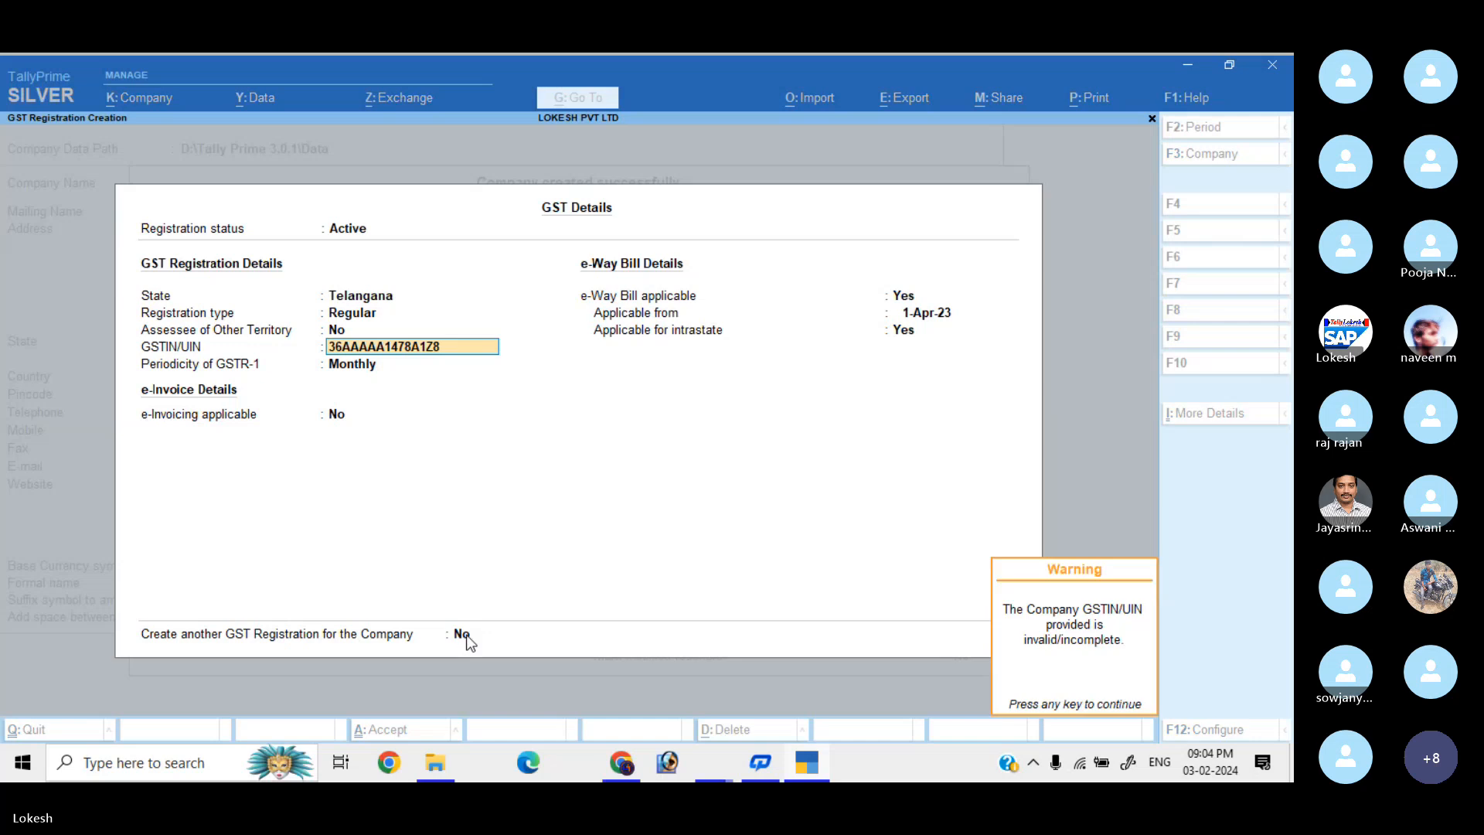
pyautogui.press('Return')
pyautogui.press('Return')
pyautogui.press('Return')
pyautogui.press('Return')
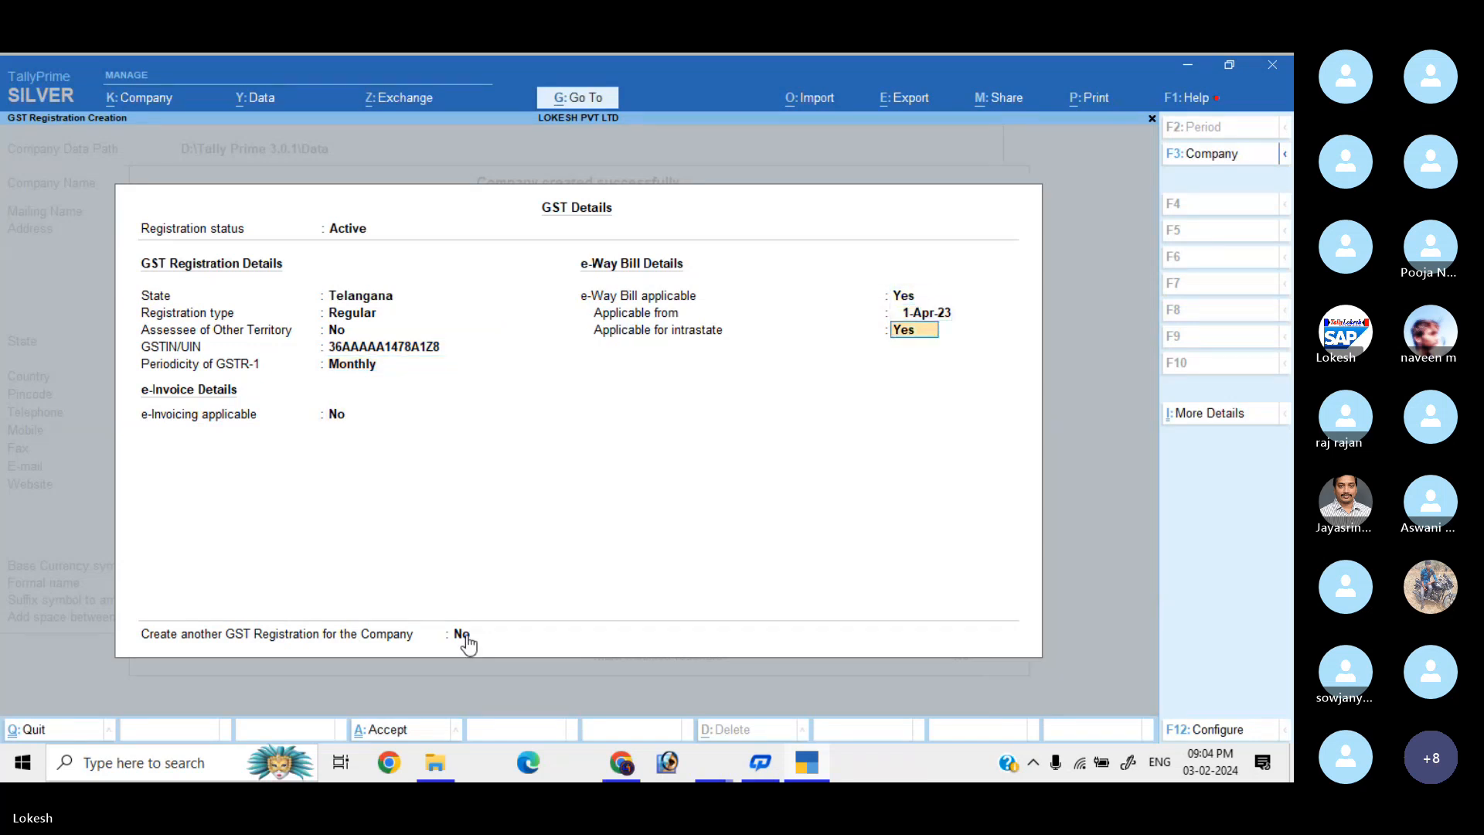
pyautogui.press('Return')
# Set Create another GST Registration to Yes and accept.
pyautogui.click(466, 635)
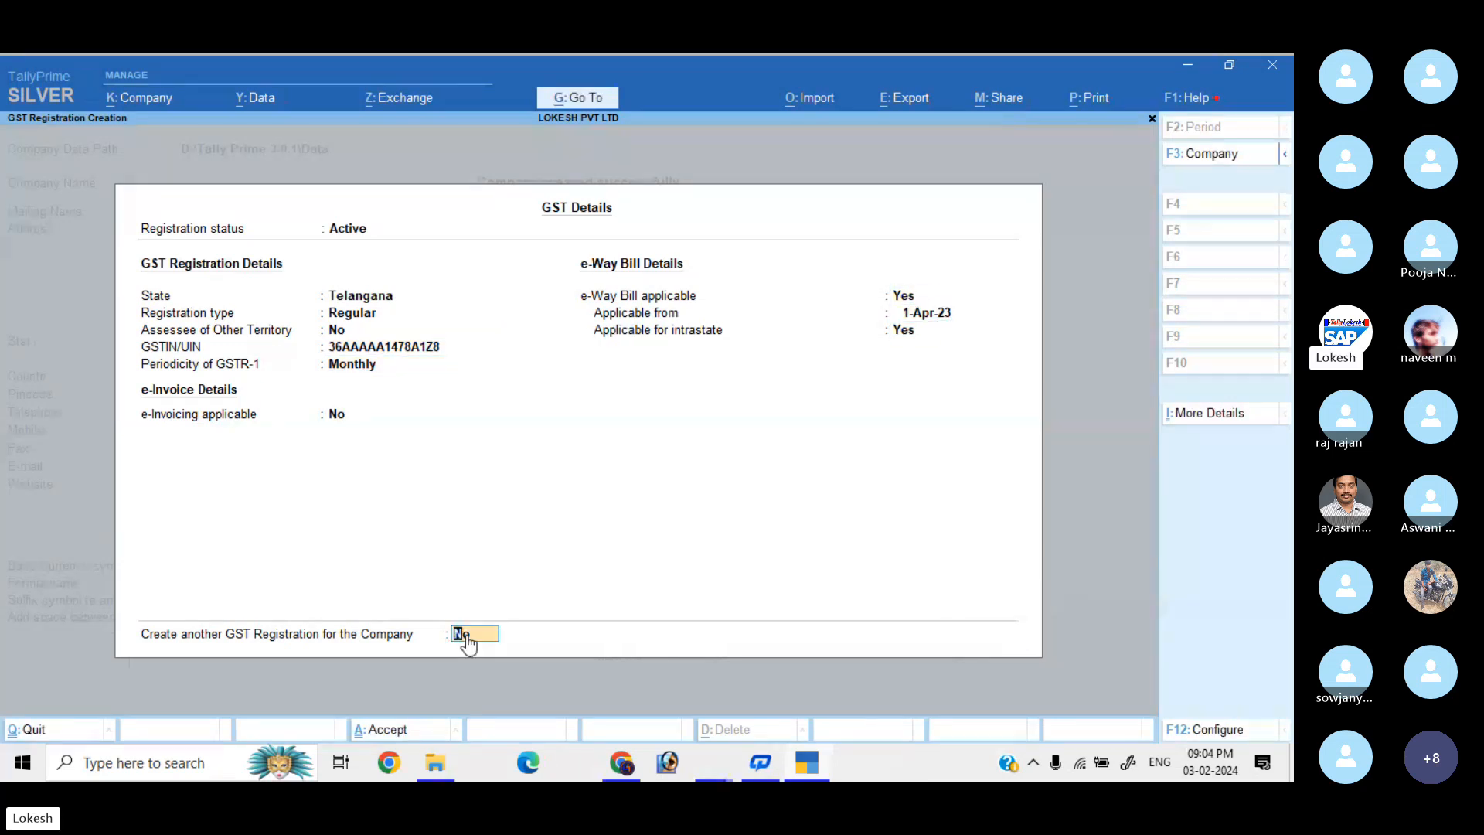
pyautogui.press('y')
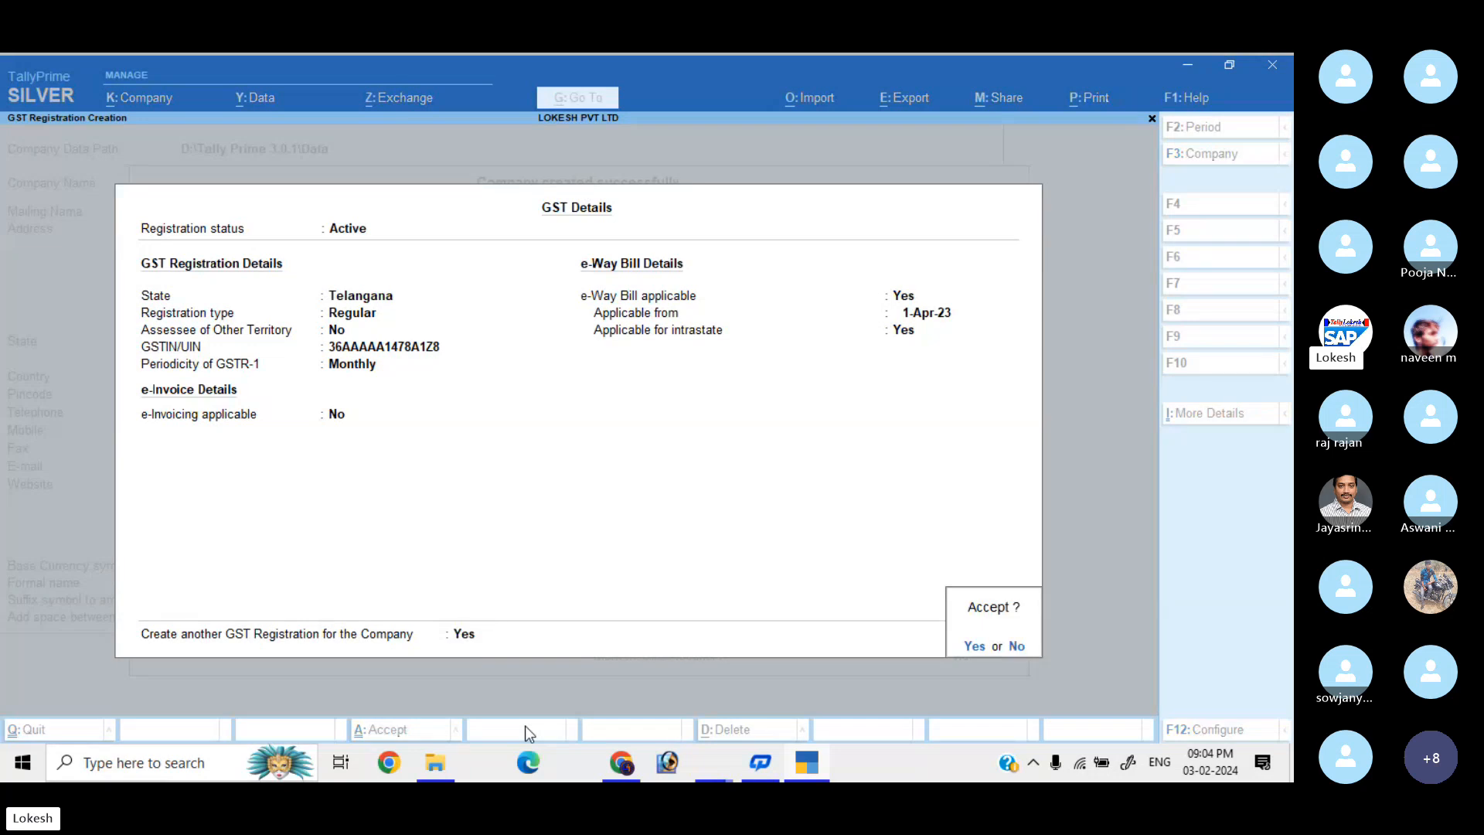
pyautogui.press('Return')
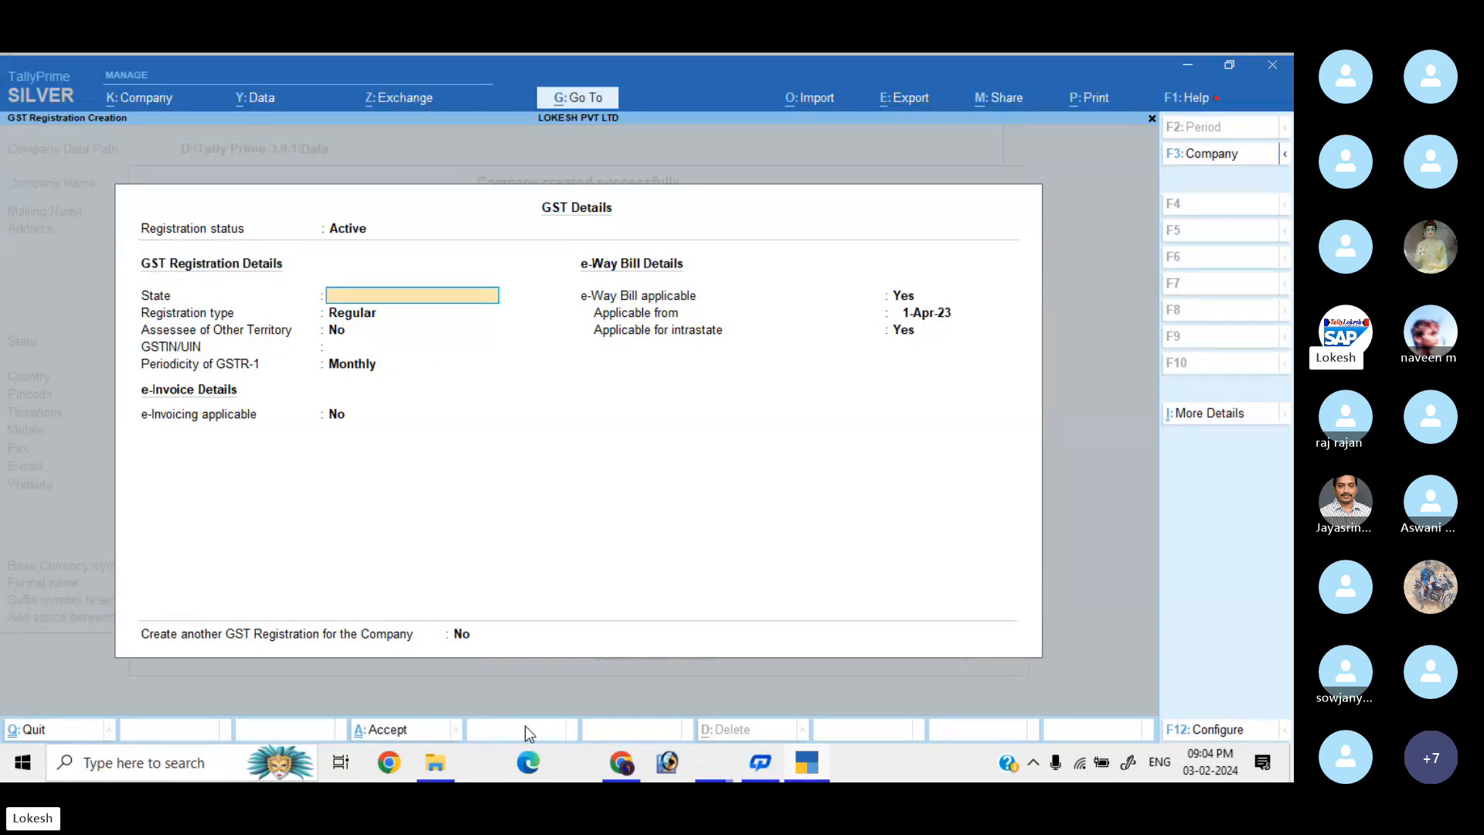
# Register GST for Karnataka as Regular, monthly GSTR-1, entering the company's GSTIN.
pyautogui.write('KA')
pyautogui.press('Return')
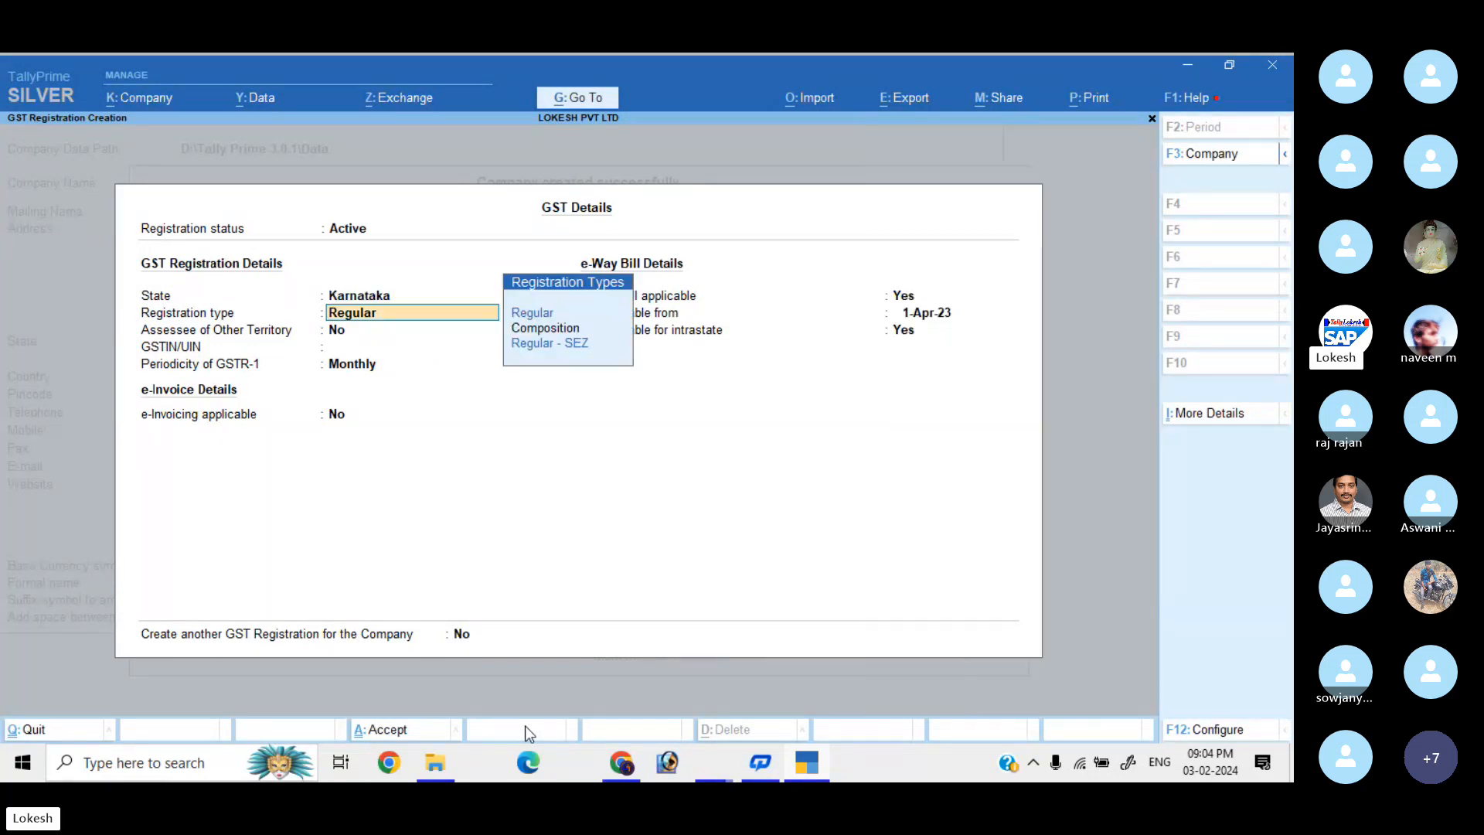
pyautogui.press('Return')
pyautogui.write('29')
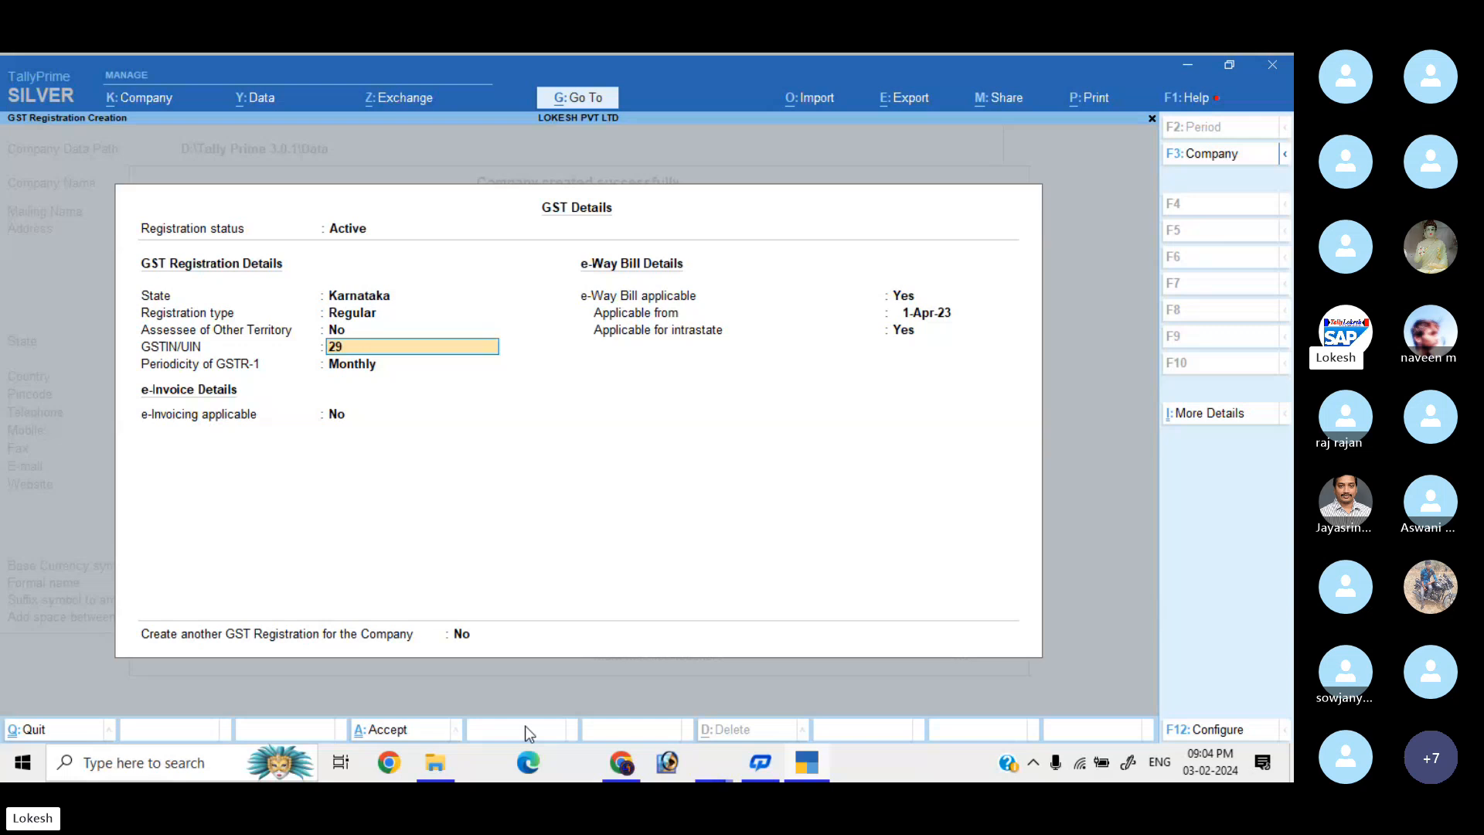
pyautogui.write('AAAAA1598')
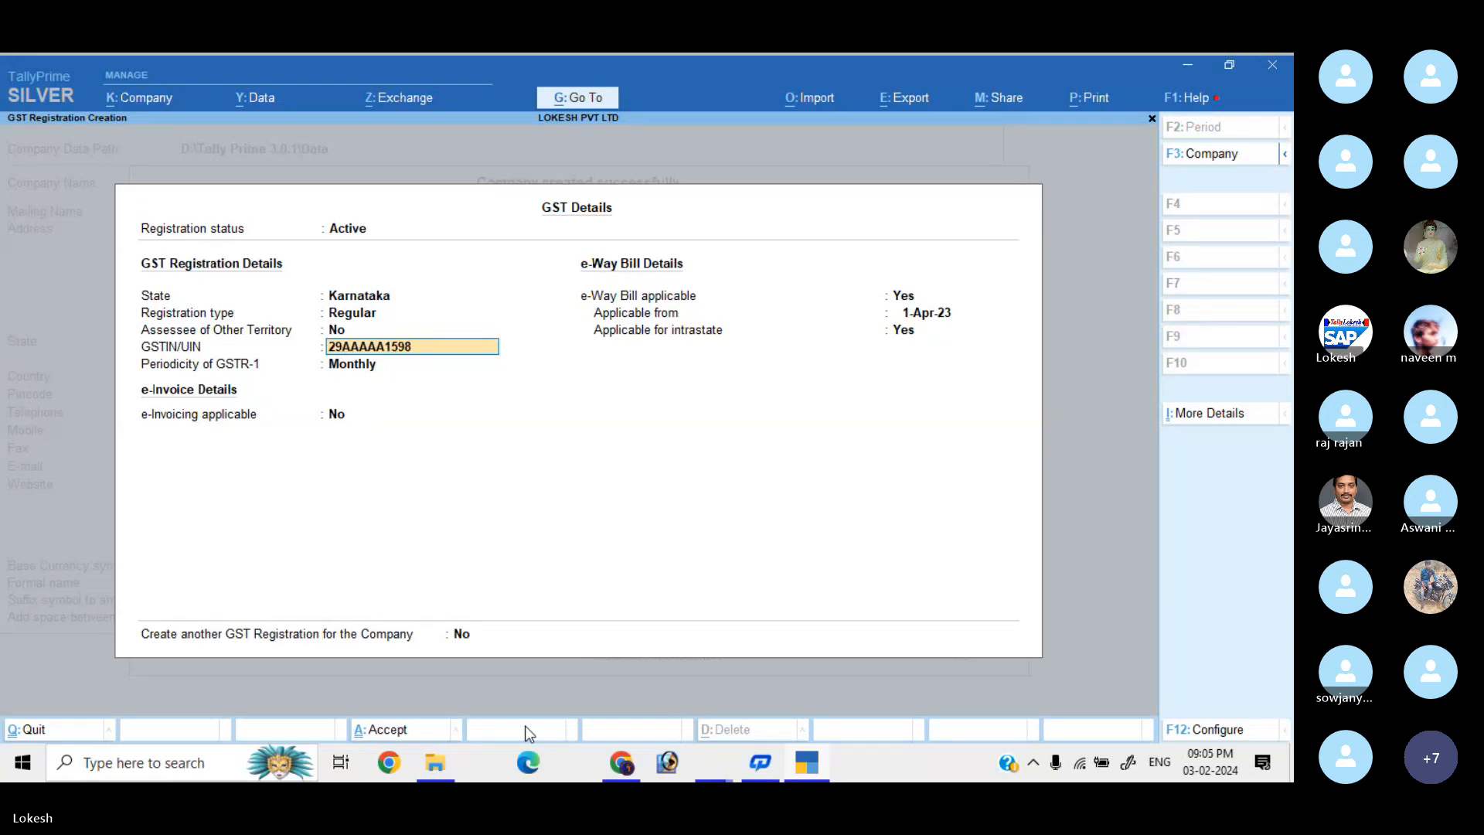
pyautogui.write('A1Z7')
pyautogui.press('Return')
pyautogui.press('Return')
pyautogui.press('Return')
pyautogui.press('Return')
pyautogui.press('Return')
pyautogui.press('Return')
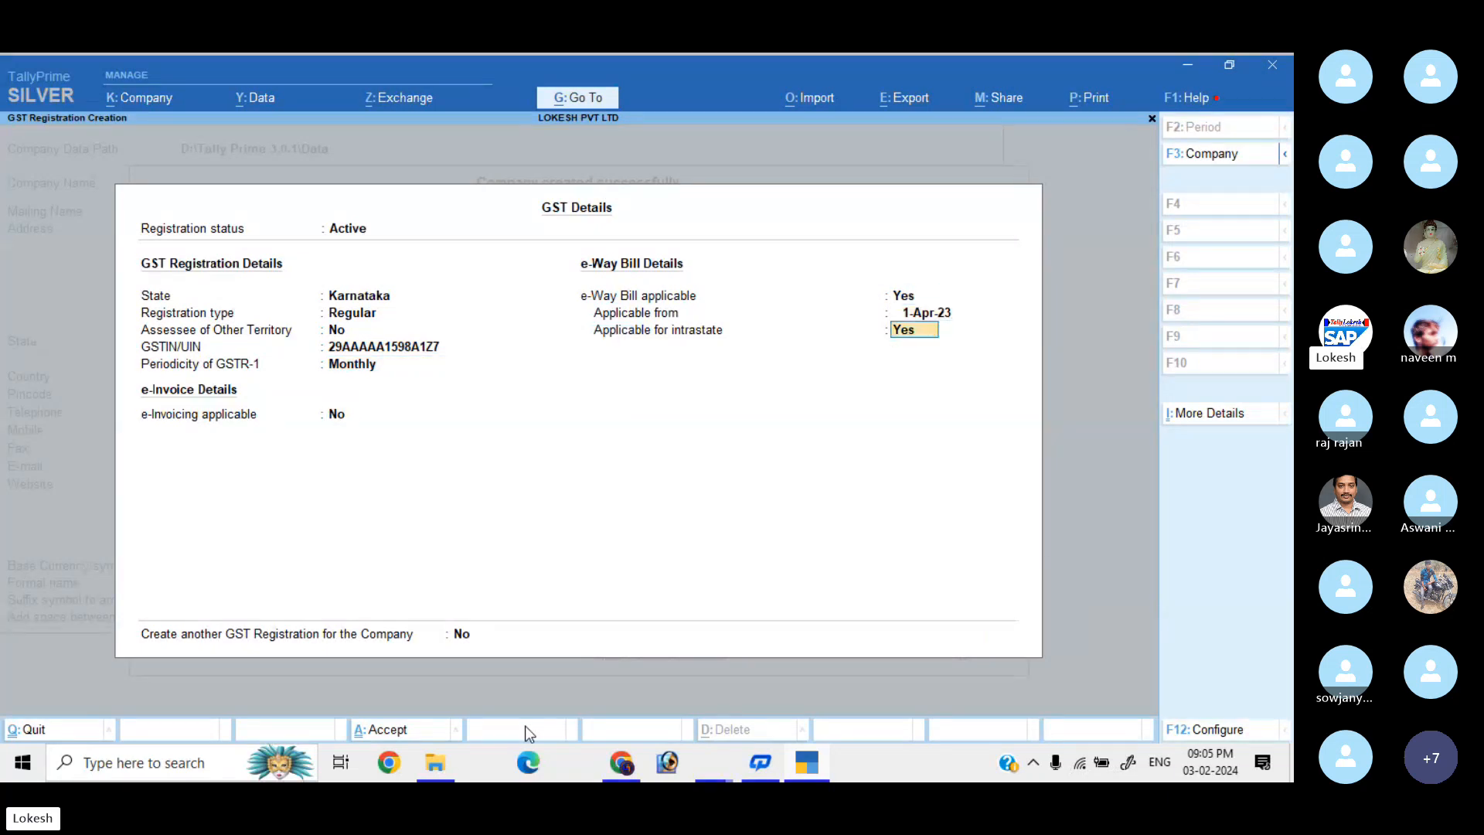
pyautogui.press('Return')
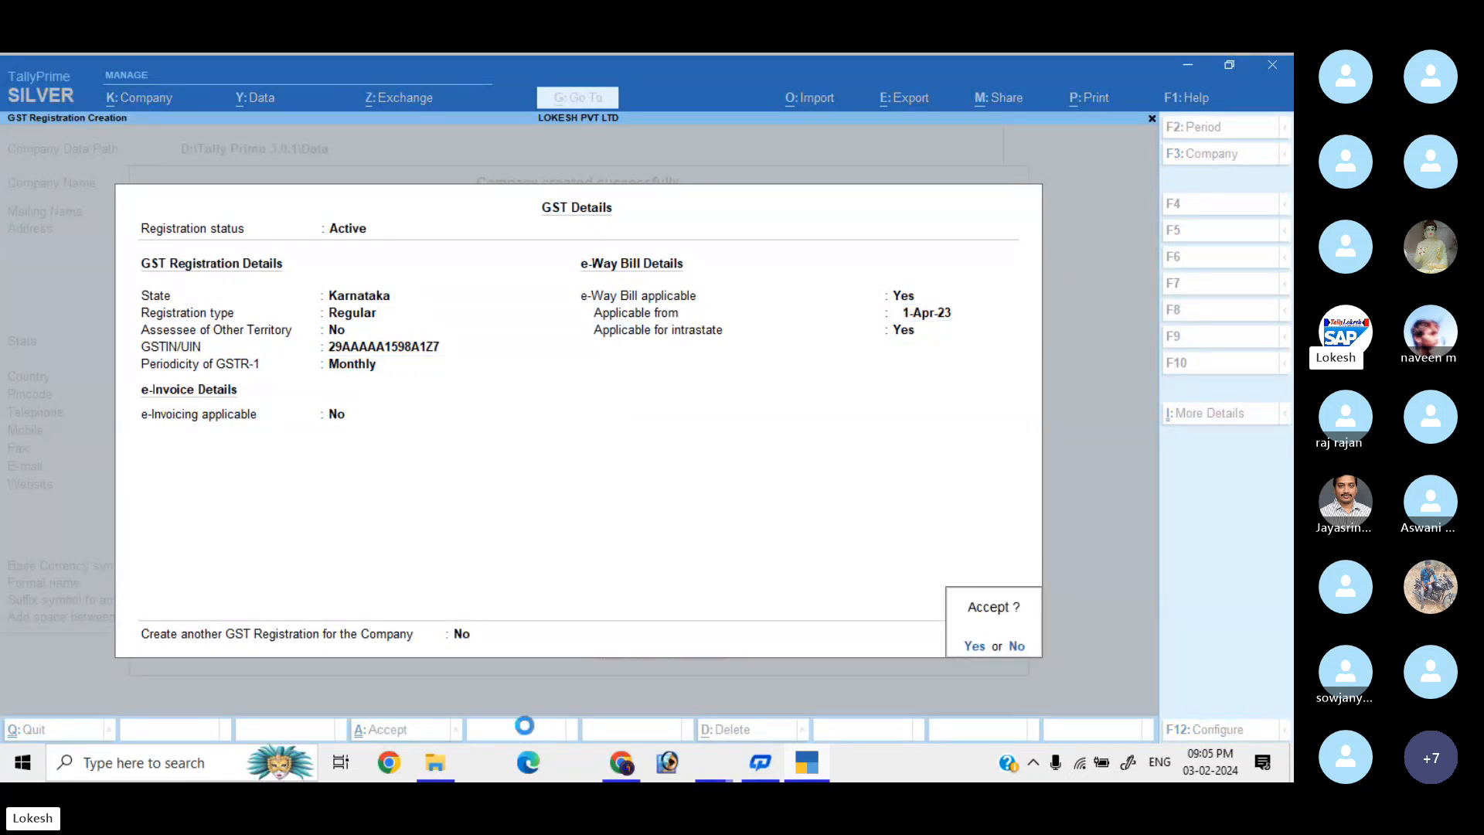
pyautogui.press('Return')
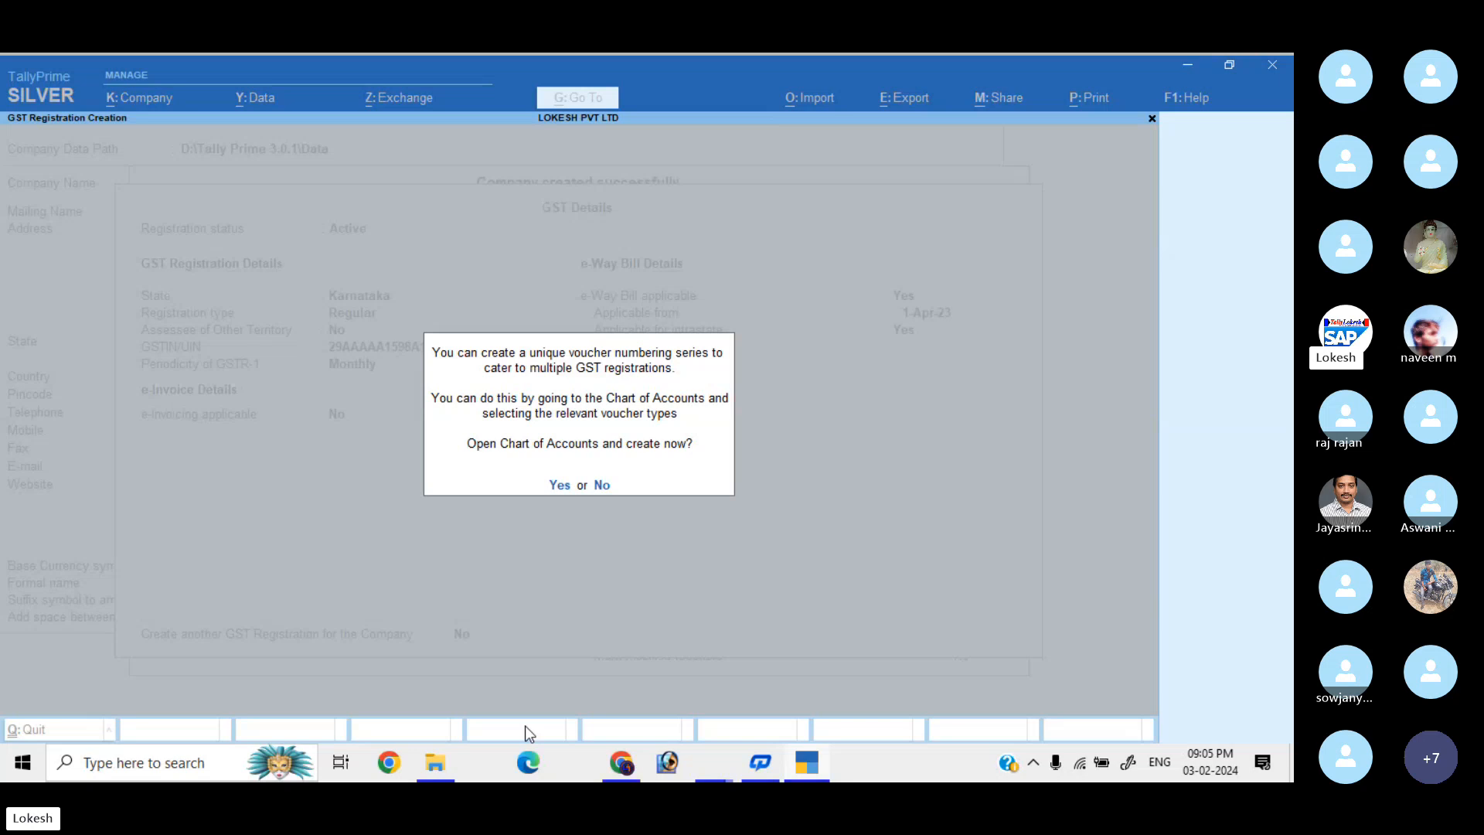
pyautogui.press('Return')
# Open the company GST rate details, leave HSN/SAC as Not Defined, and quit that screen.
pyautogui.press('Escape')
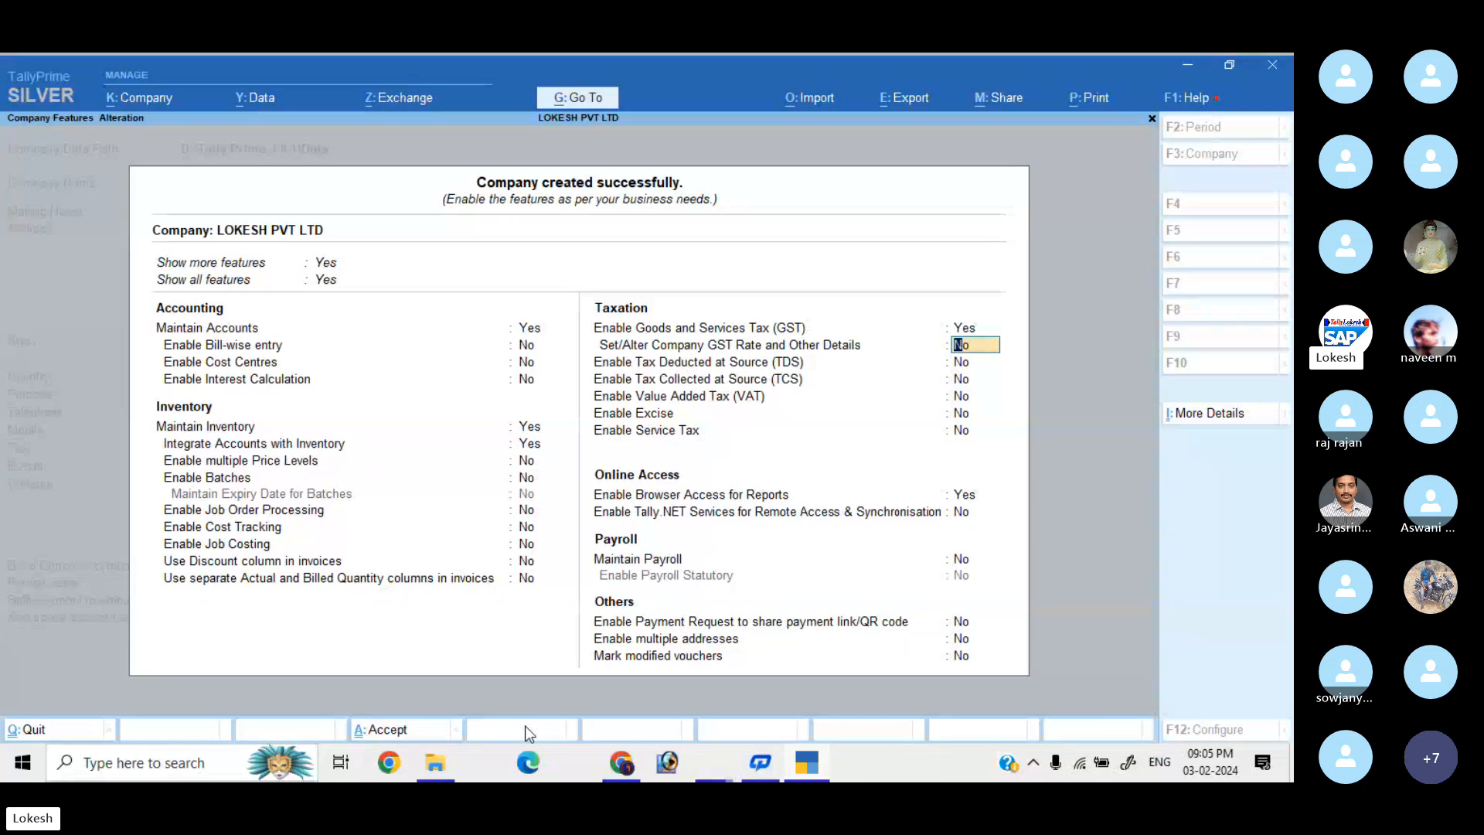
pyautogui.press('y')
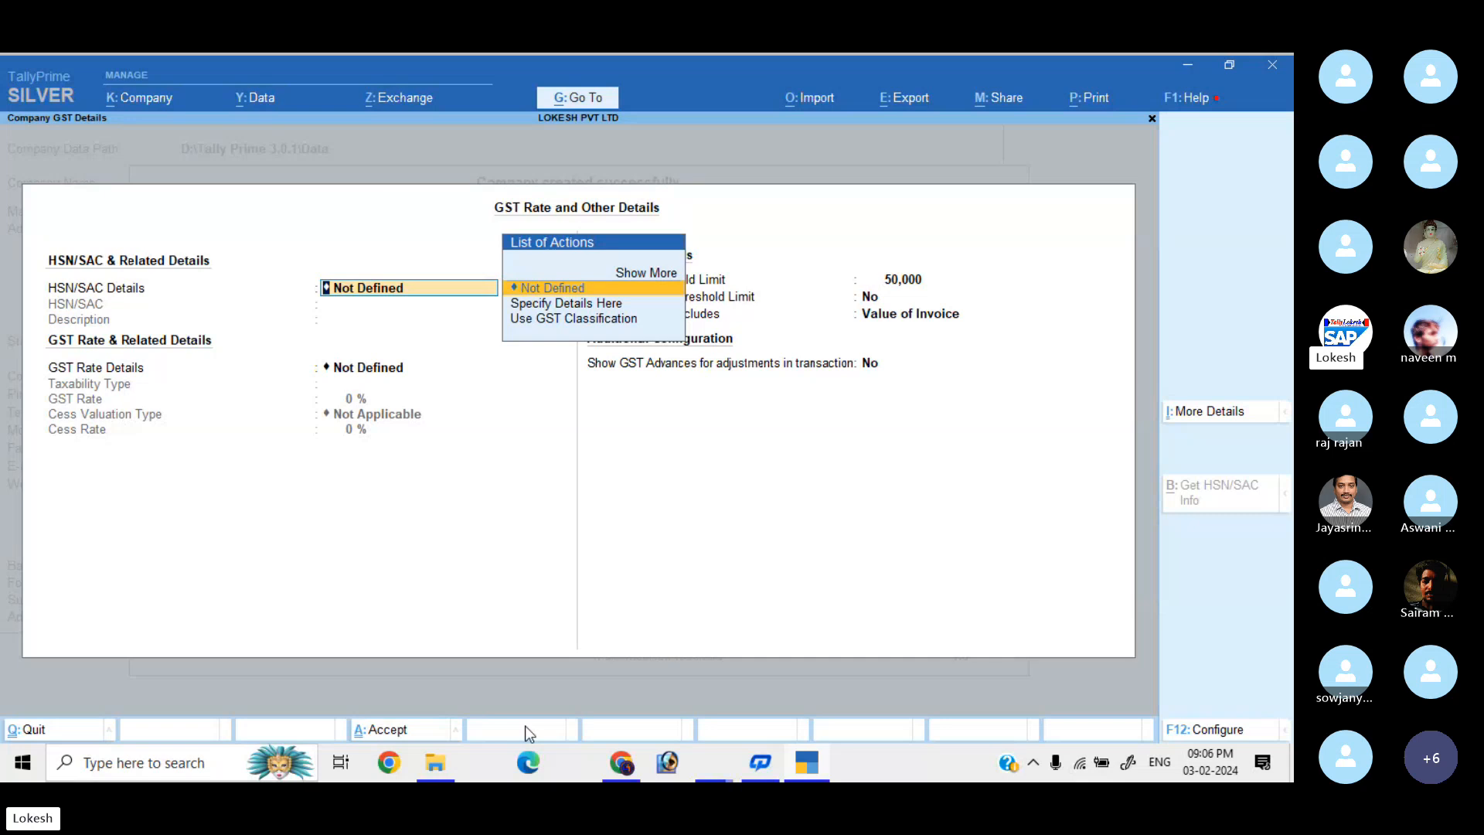
pyautogui.press('Return')
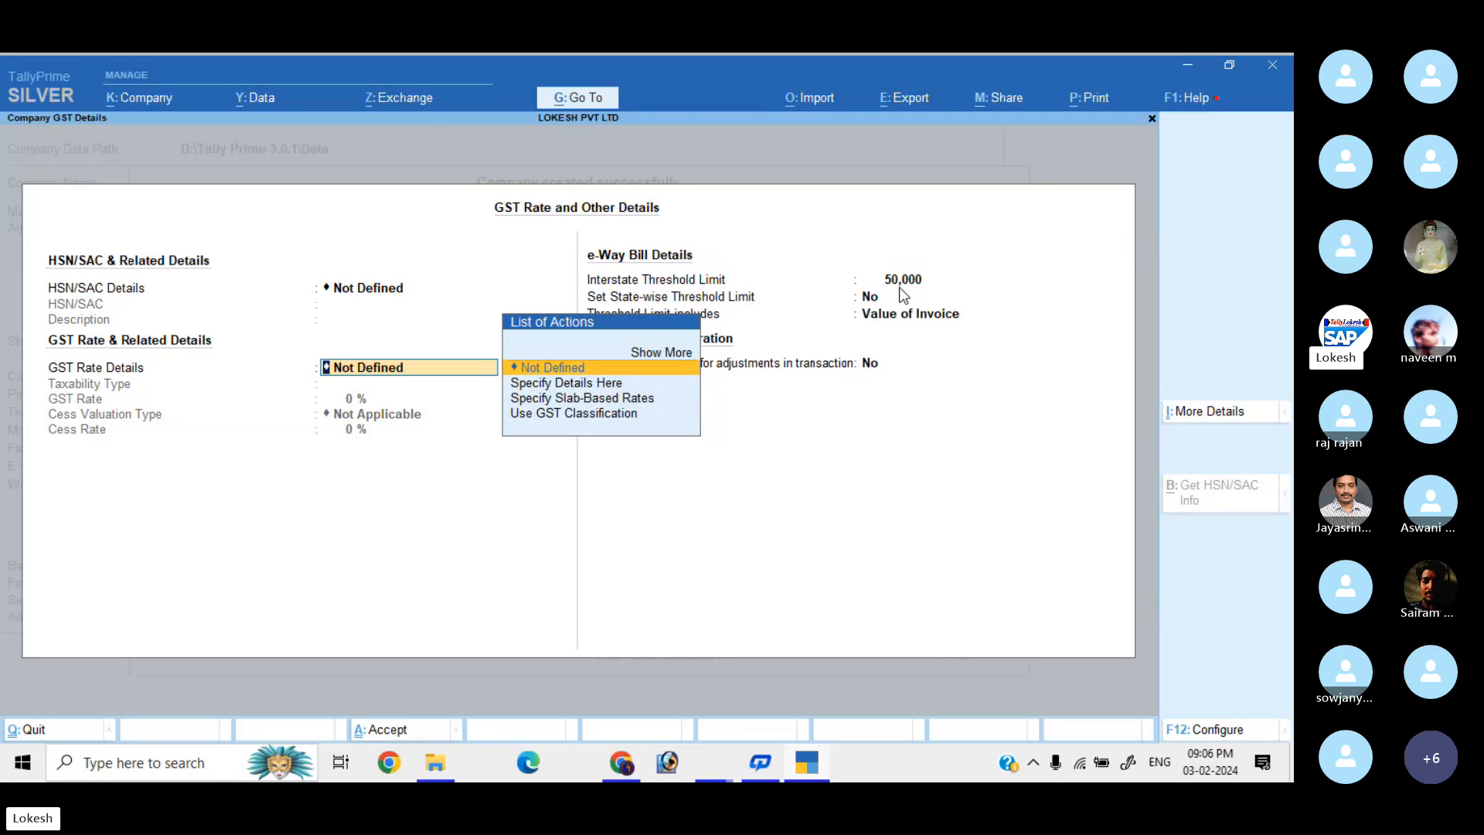
pyautogui.press('Escape')
pyautogui.press('y')
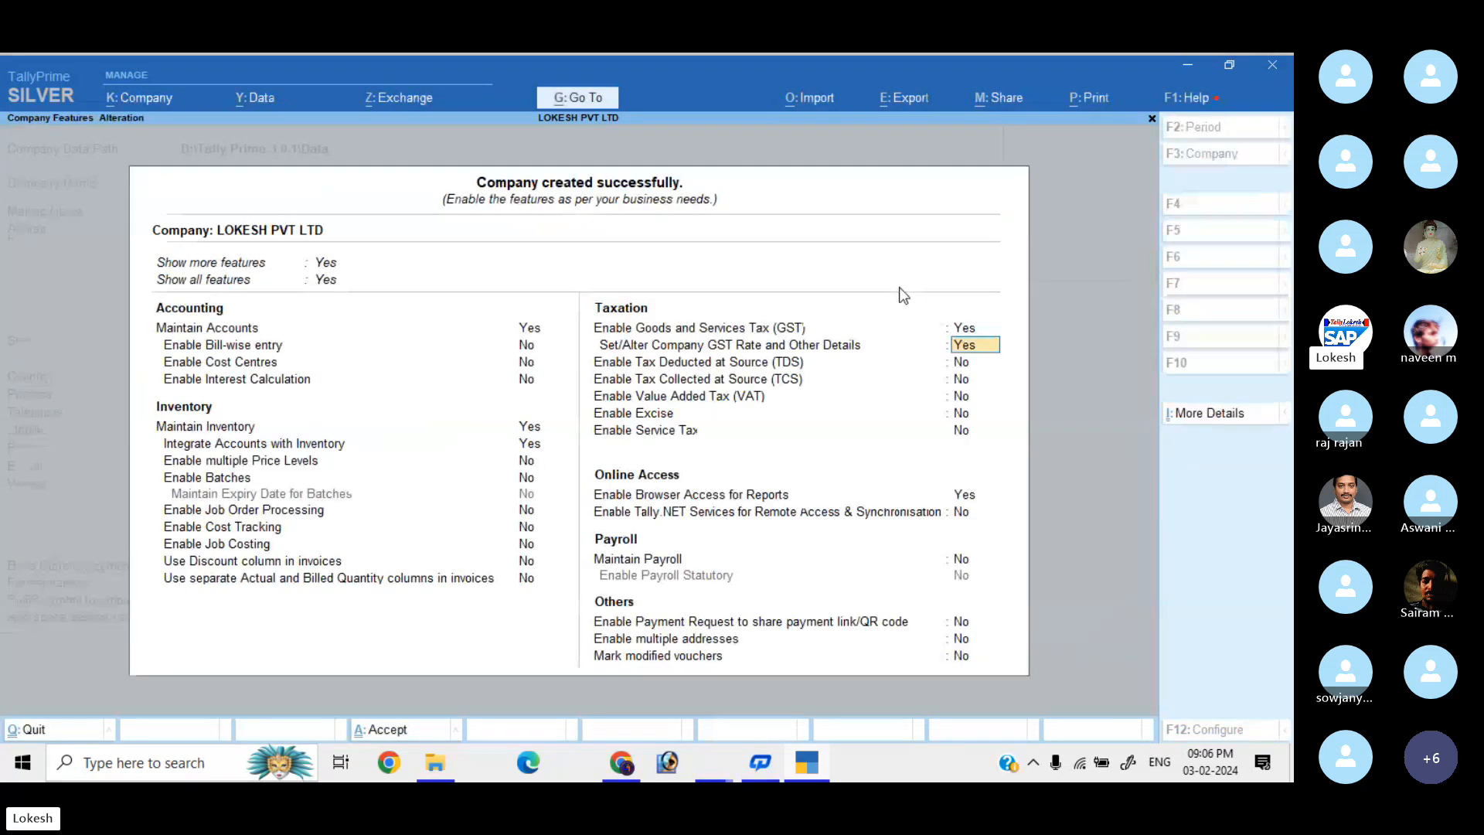
# Set 'Set/Alter Company GST Rate' and 'Enable Browser Access for Reports' both to No and accept.
pyautogui.press('n')
pyautogui.press('Return')
pyautogui.press('Return')
pyautogui.press('Return')
pyautogui.press('Return')
pyautogui.press('Return')
pyautogui.press('Return')
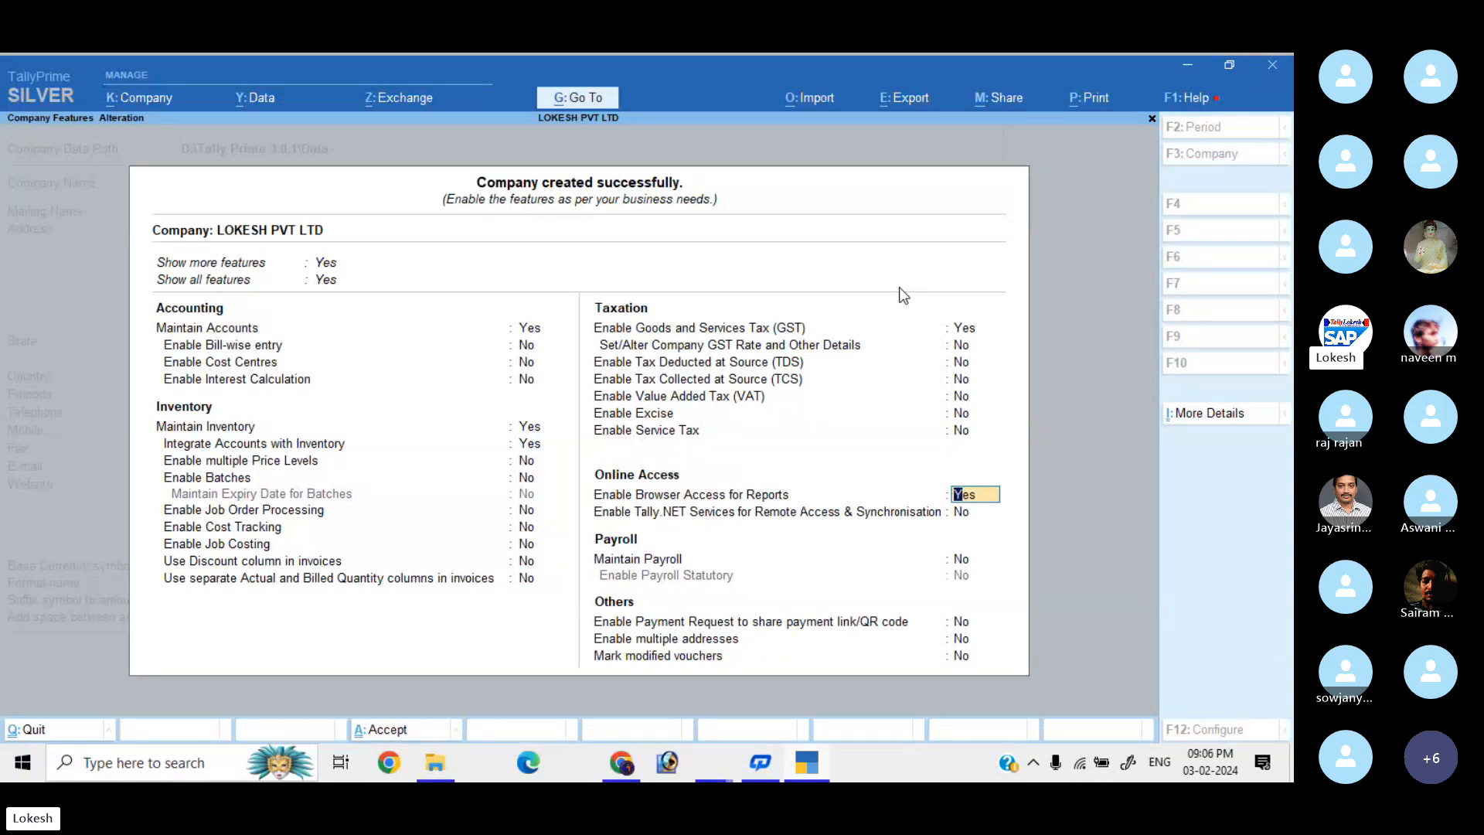
pyautogui.press('n')
pyautogui.press('Return')
pyautogui.press('Return')
pyautogui.press('Return')
pyautogui.press('Return')
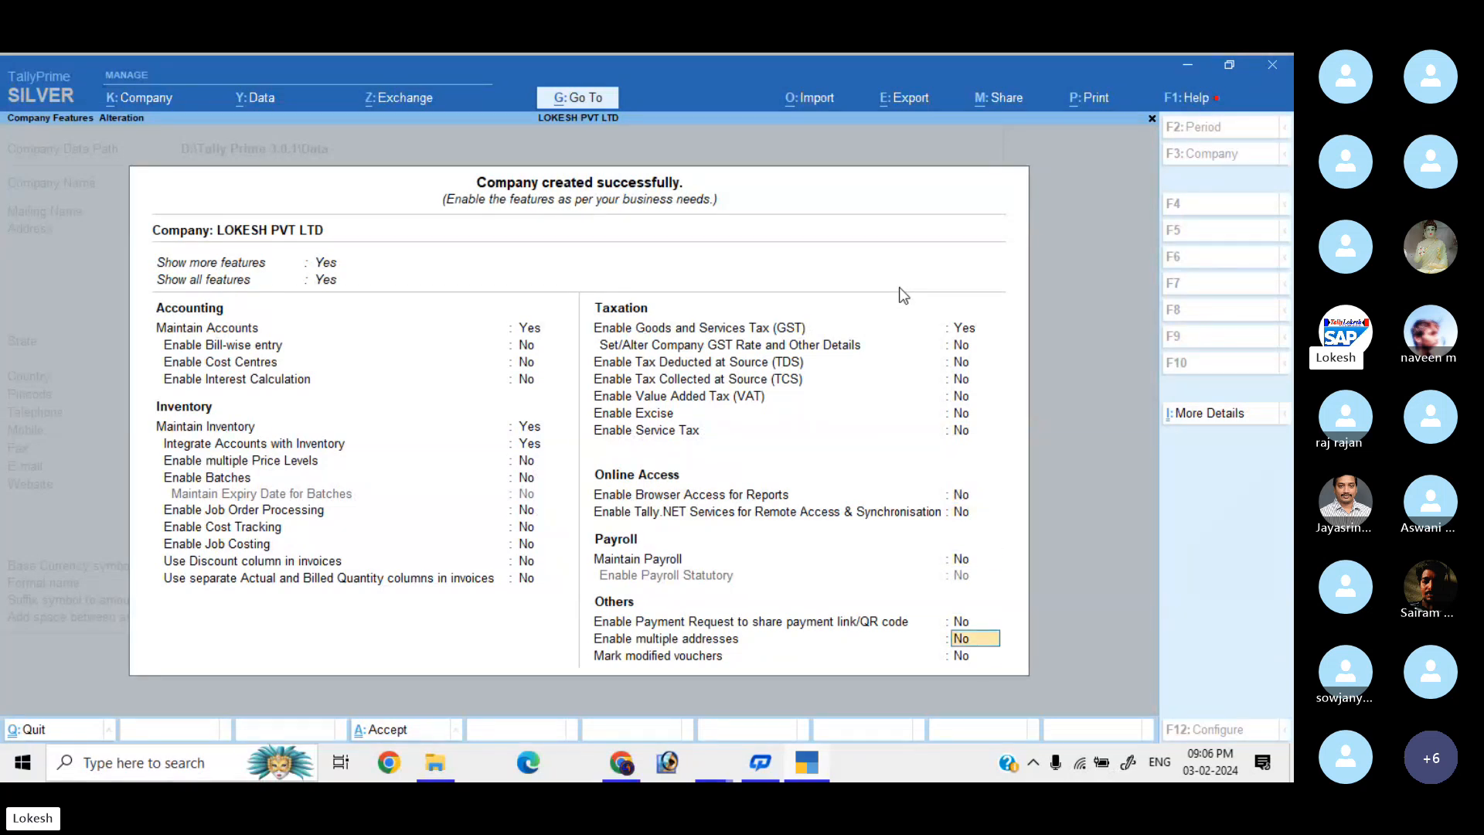
pyautogui.press('Return')
pyautogui.press('Return')
pyautogui.press('Return')
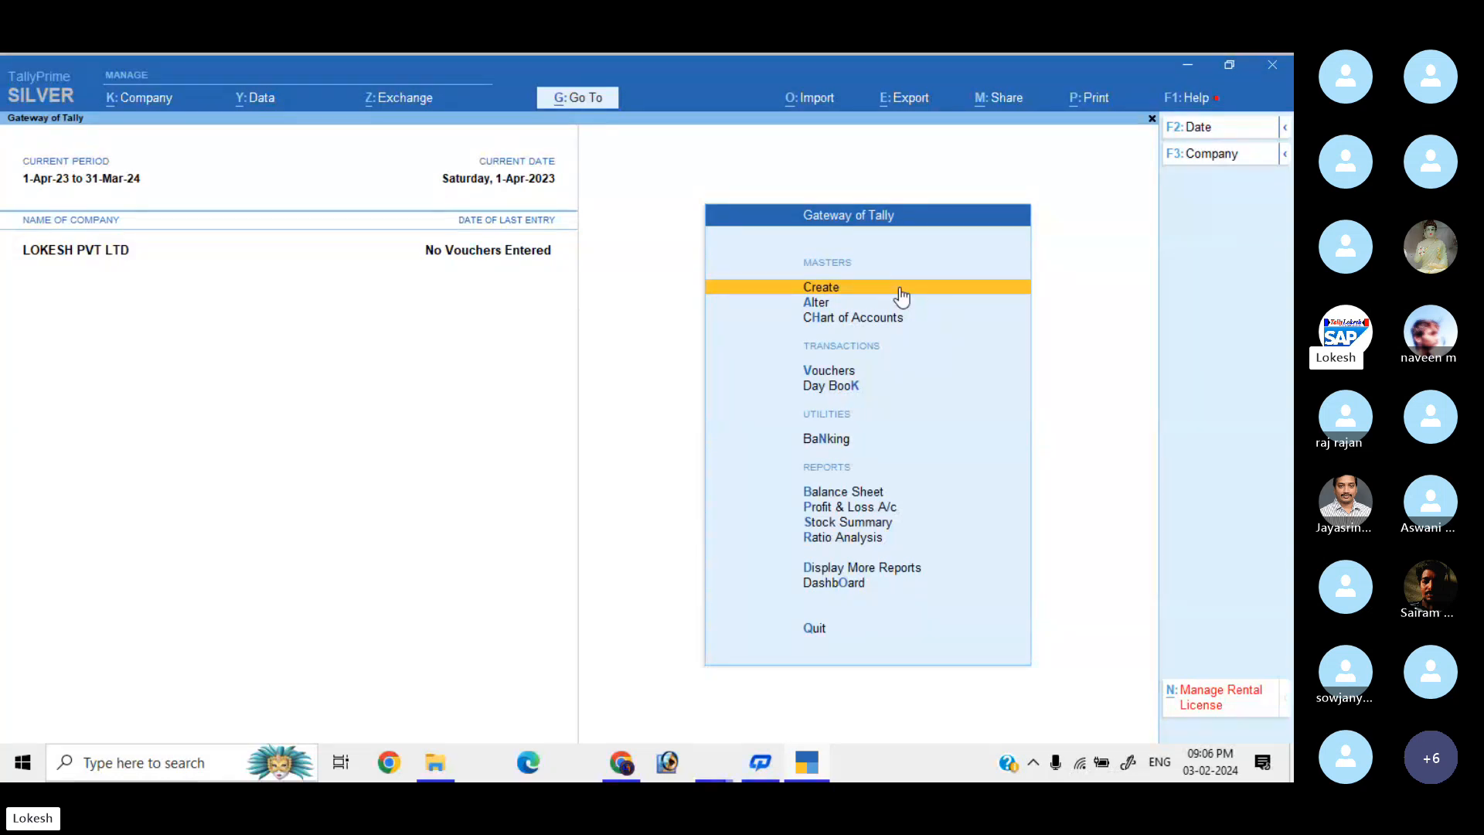
# Review the existing Group and Ledger lists under Alter.
pyautogui.click(899, 297)
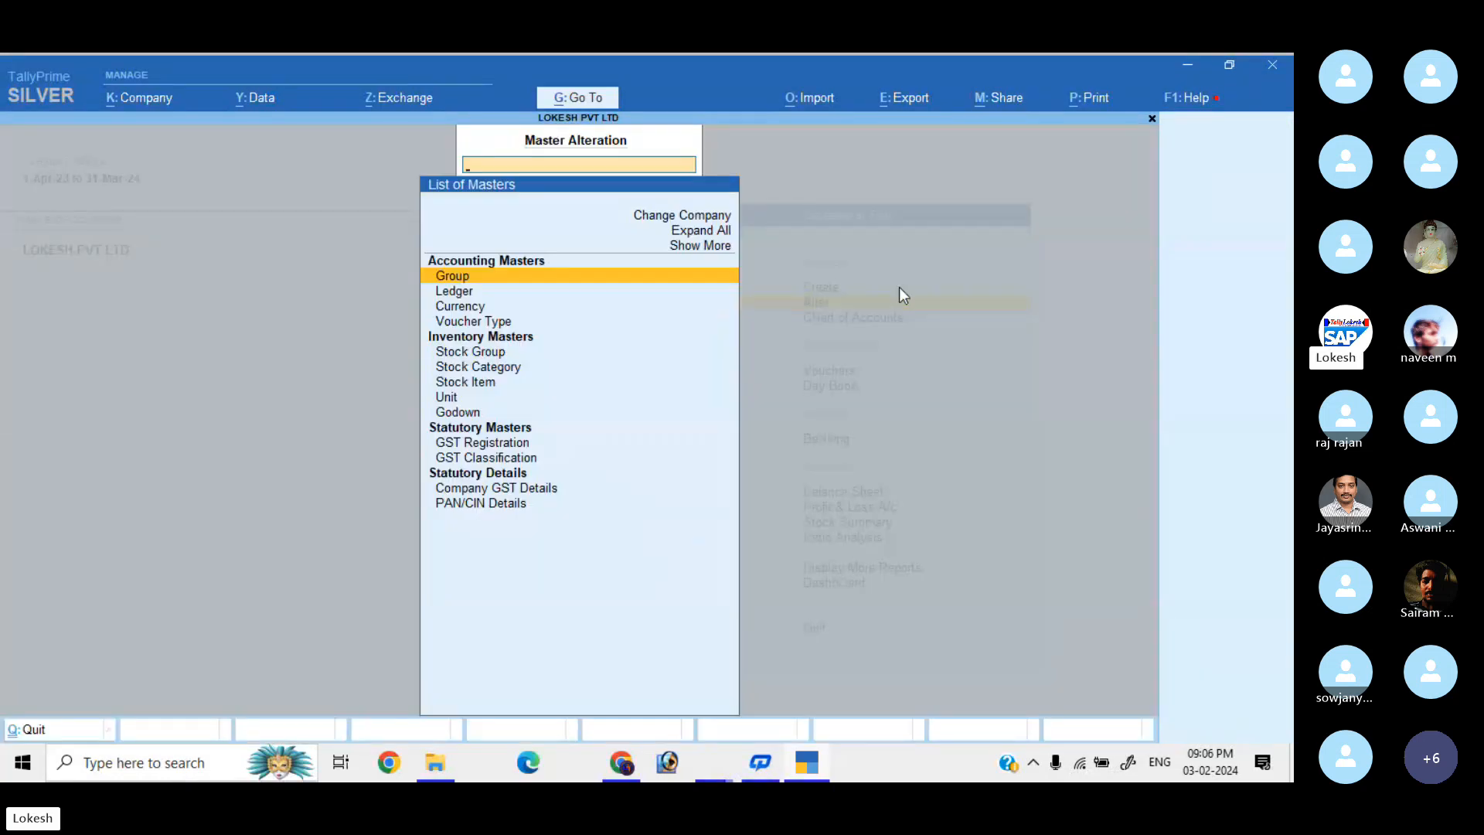
pyautogui.press('Return')
pyautogui.press('Escape')
pyautogui.press('Down')
pyautogui.press('Return')
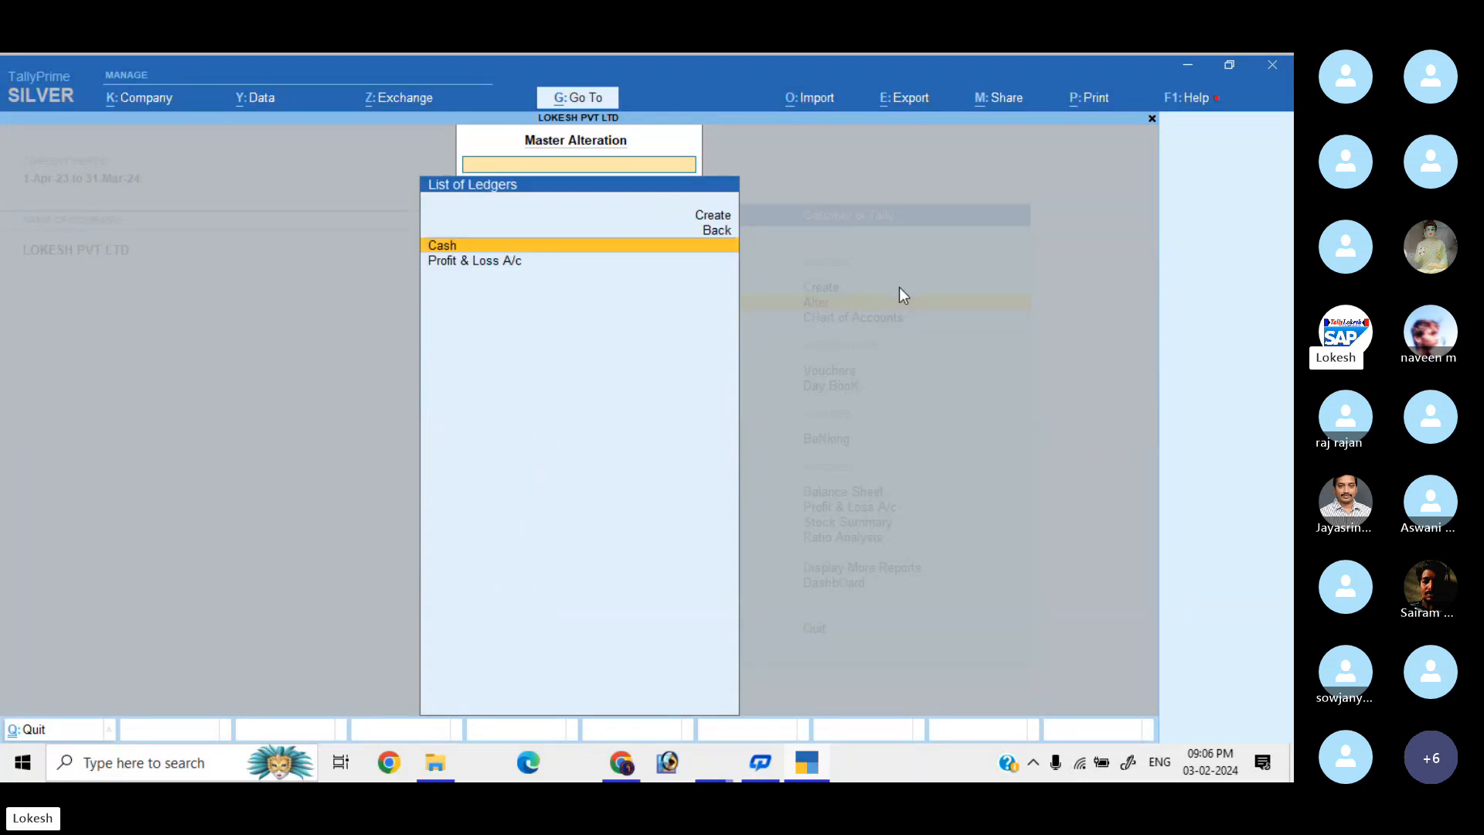
pyautogui.press('Escape')
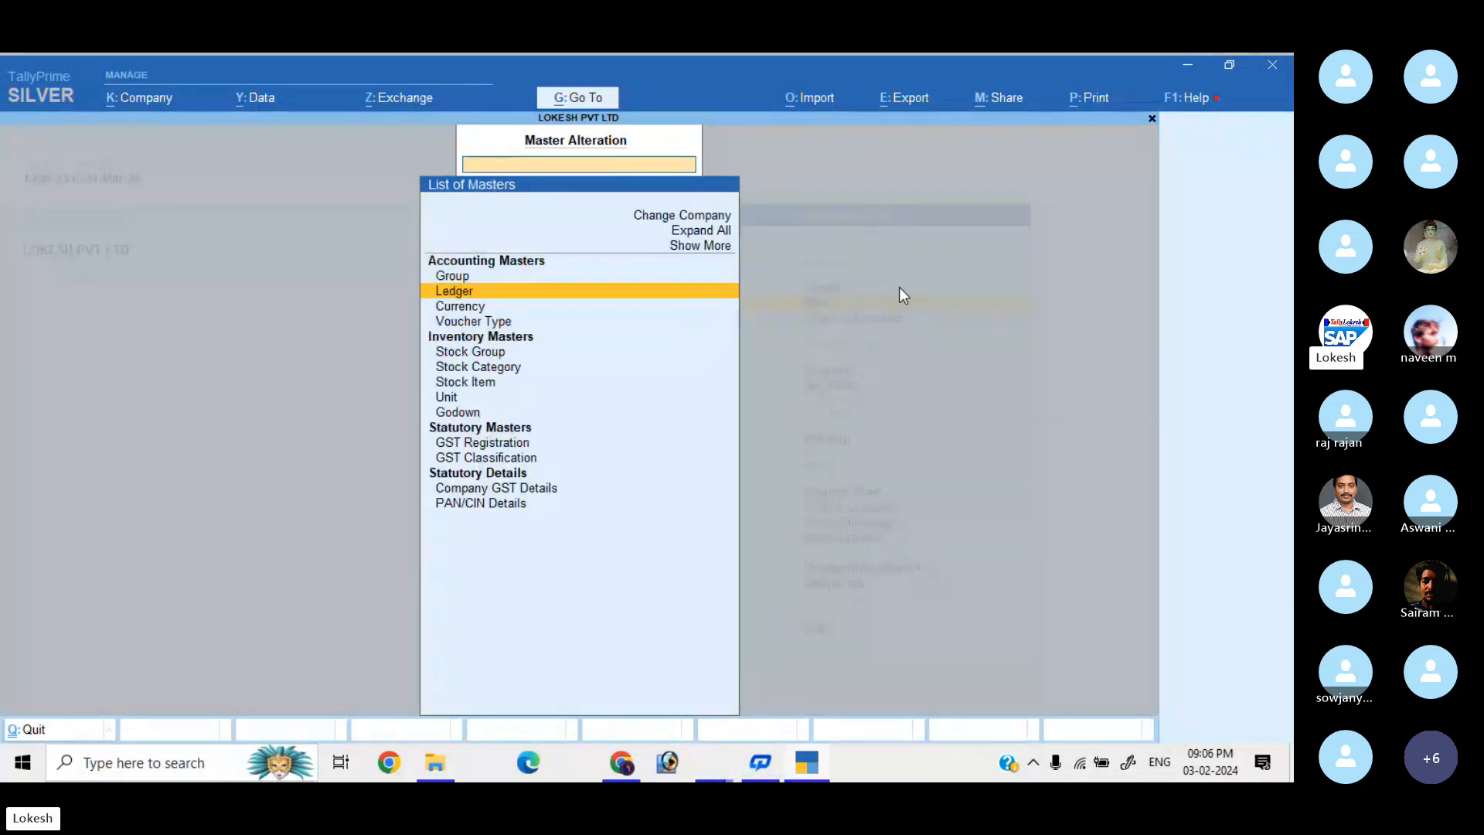
# View voucher types including inactive ones, then go from the Gateway to Master Creation.
pyautogui.press('Down')
pyautogui.press('Down')
pyautogui.press('Return')
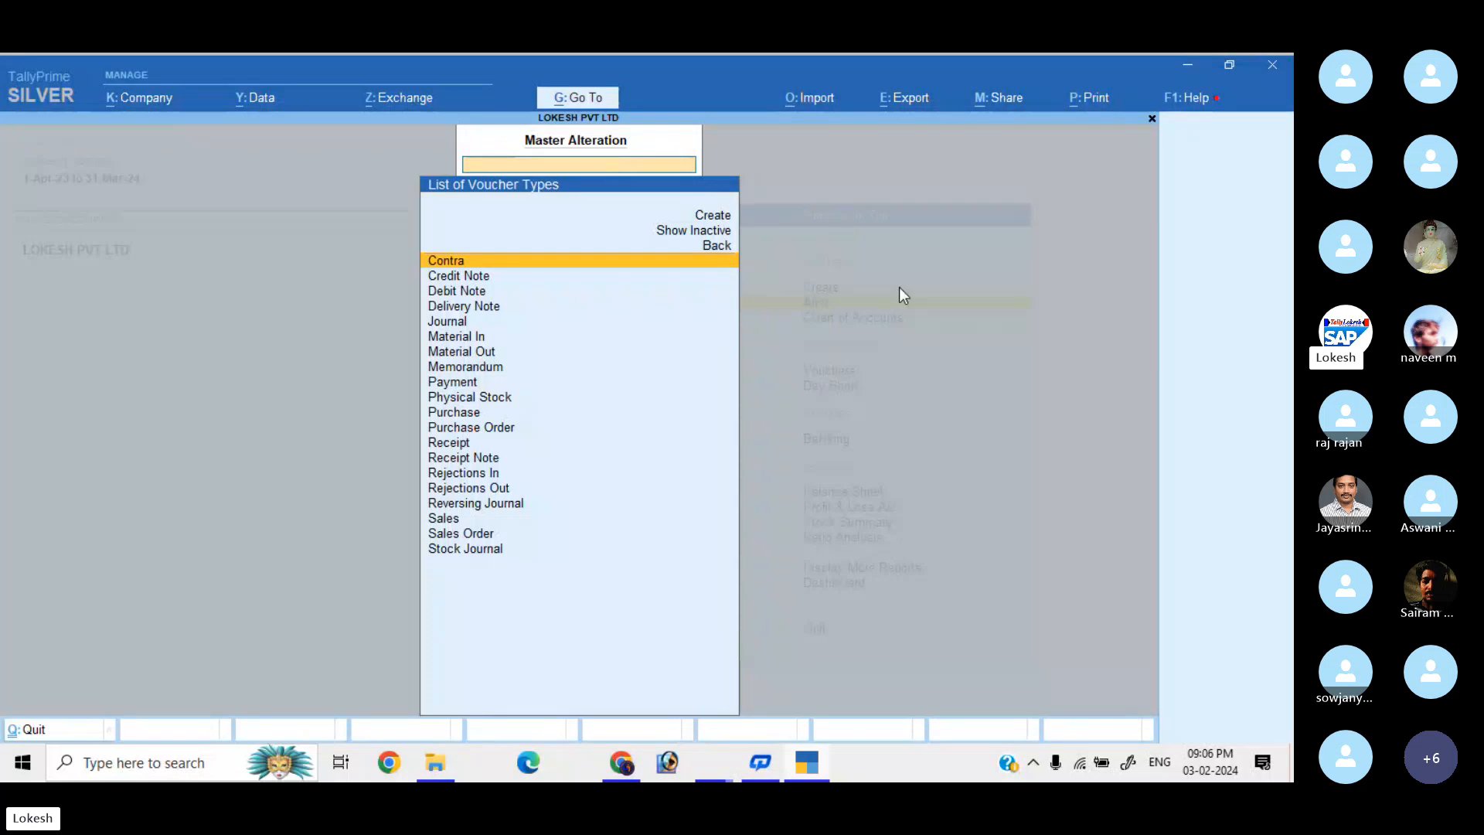
pyautogui.press('Up')
pyautogui.press('Up')
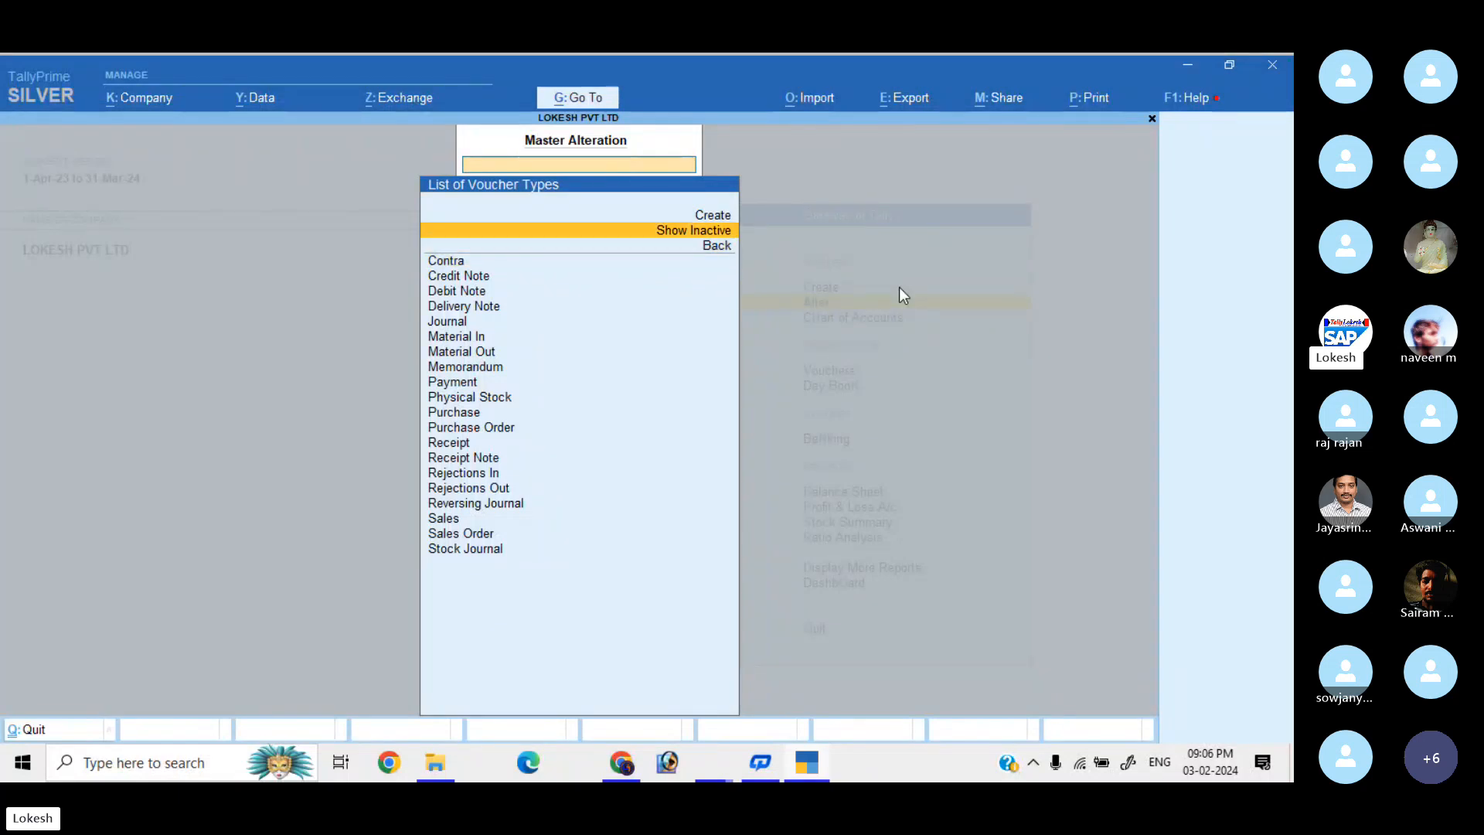
pyautogui.press('Return')
pyautogui.press('Escape')
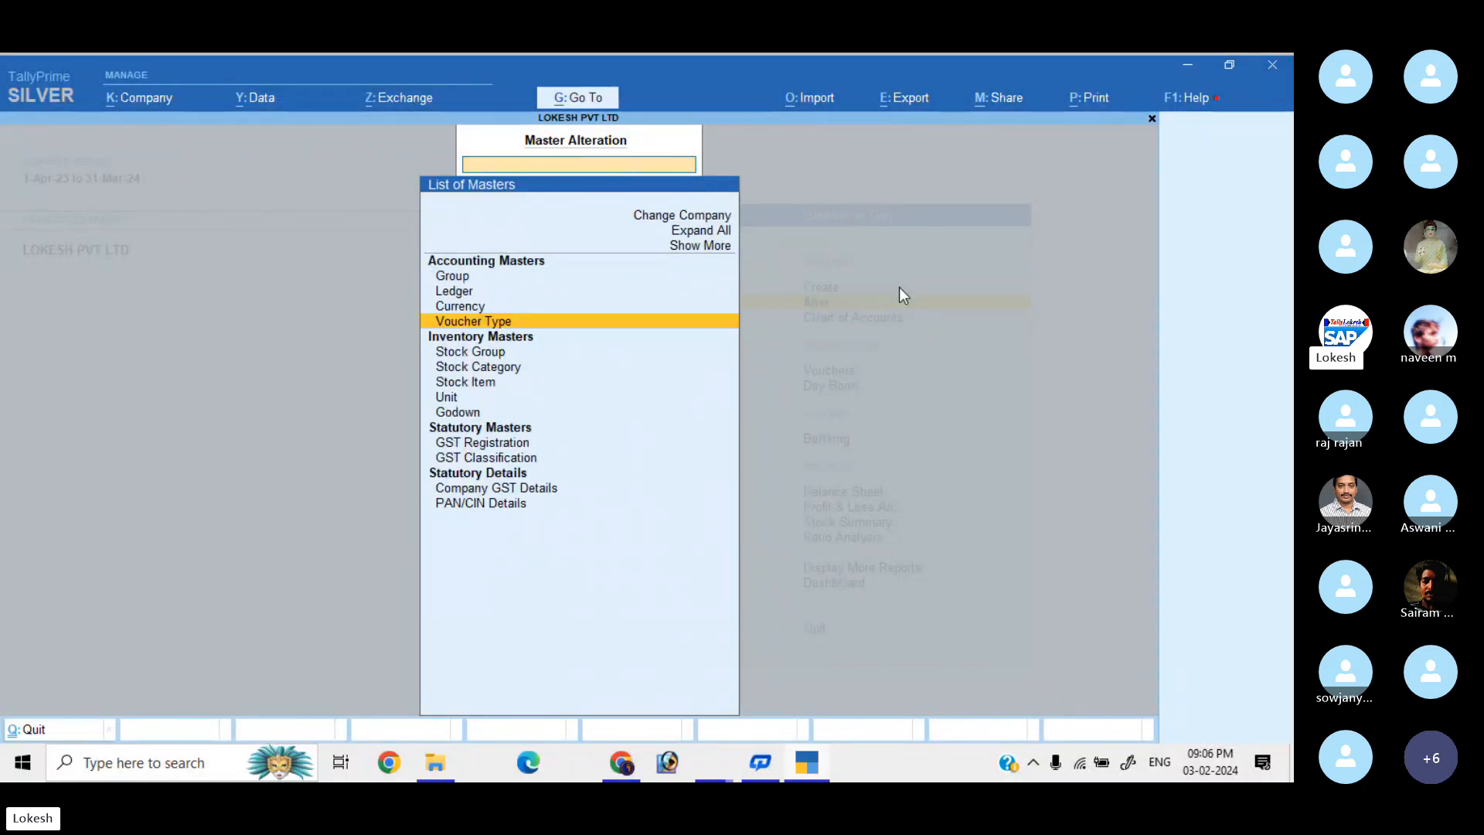
pyautogui.press('Escape')
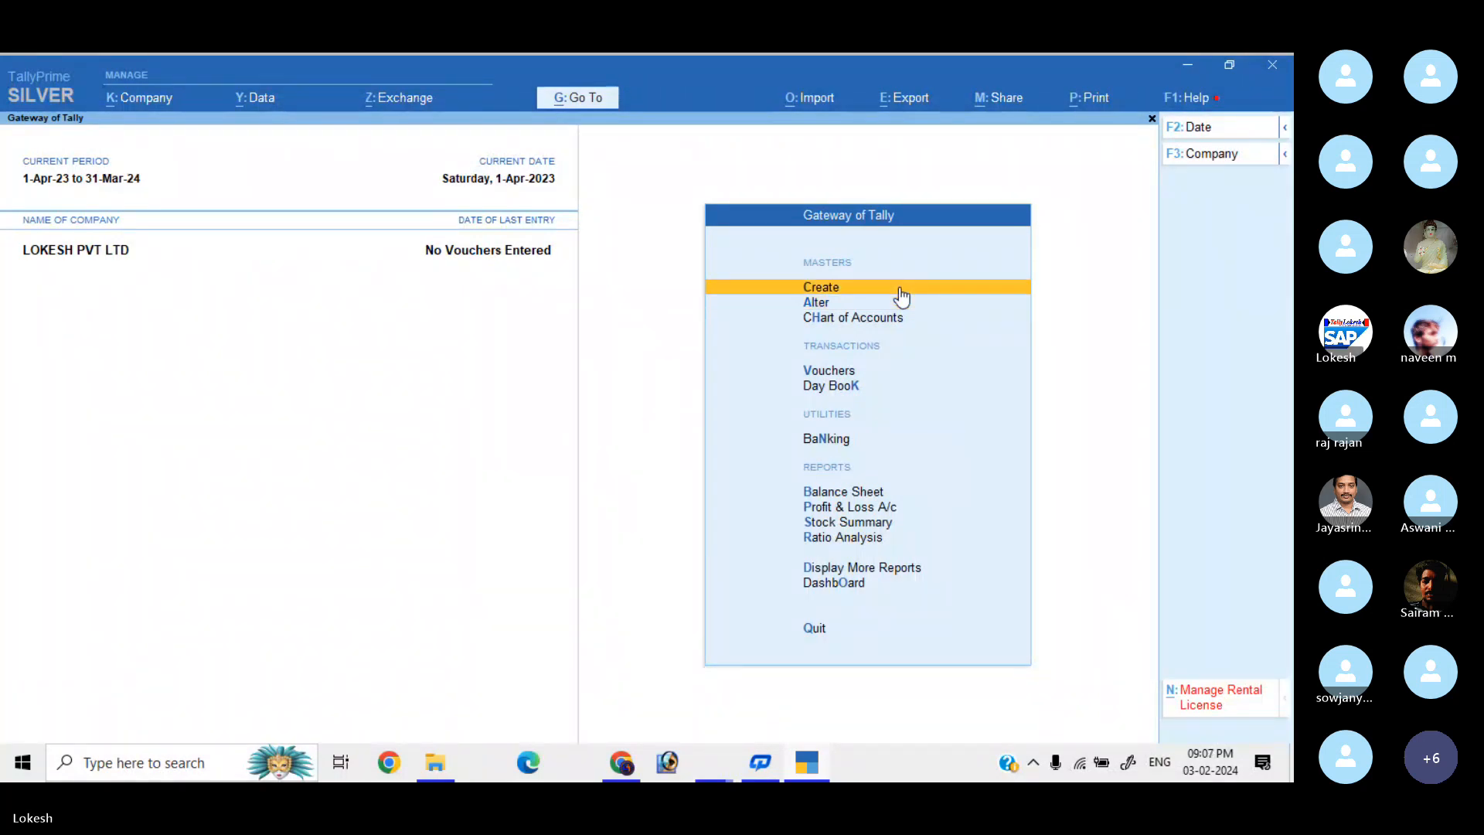
pyautogui.click(899, 287)
# Create and save a ledger named Capital under Capital Account.
pyautogui.press('Down')
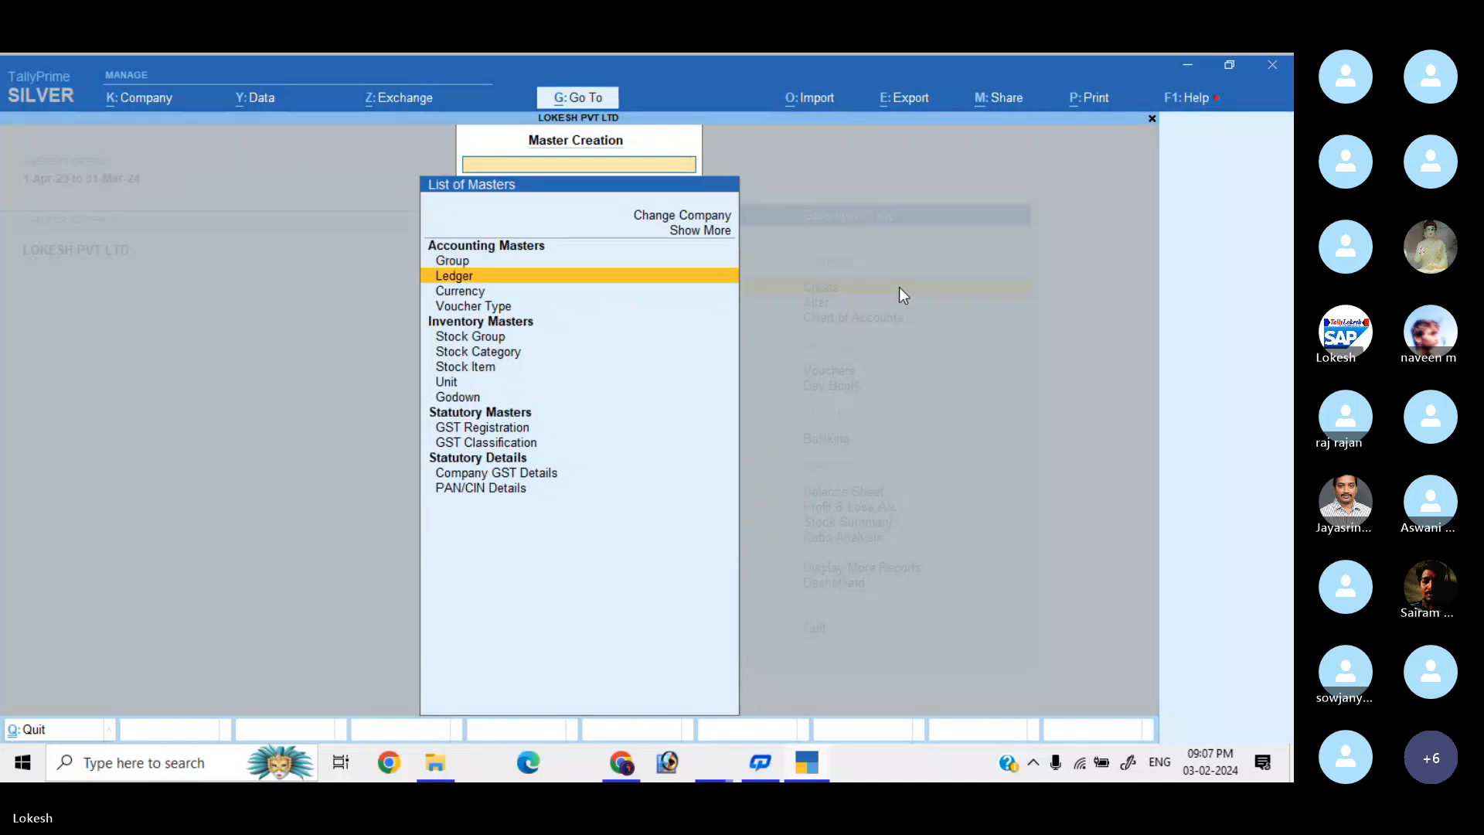
pyautogui.press('Return')
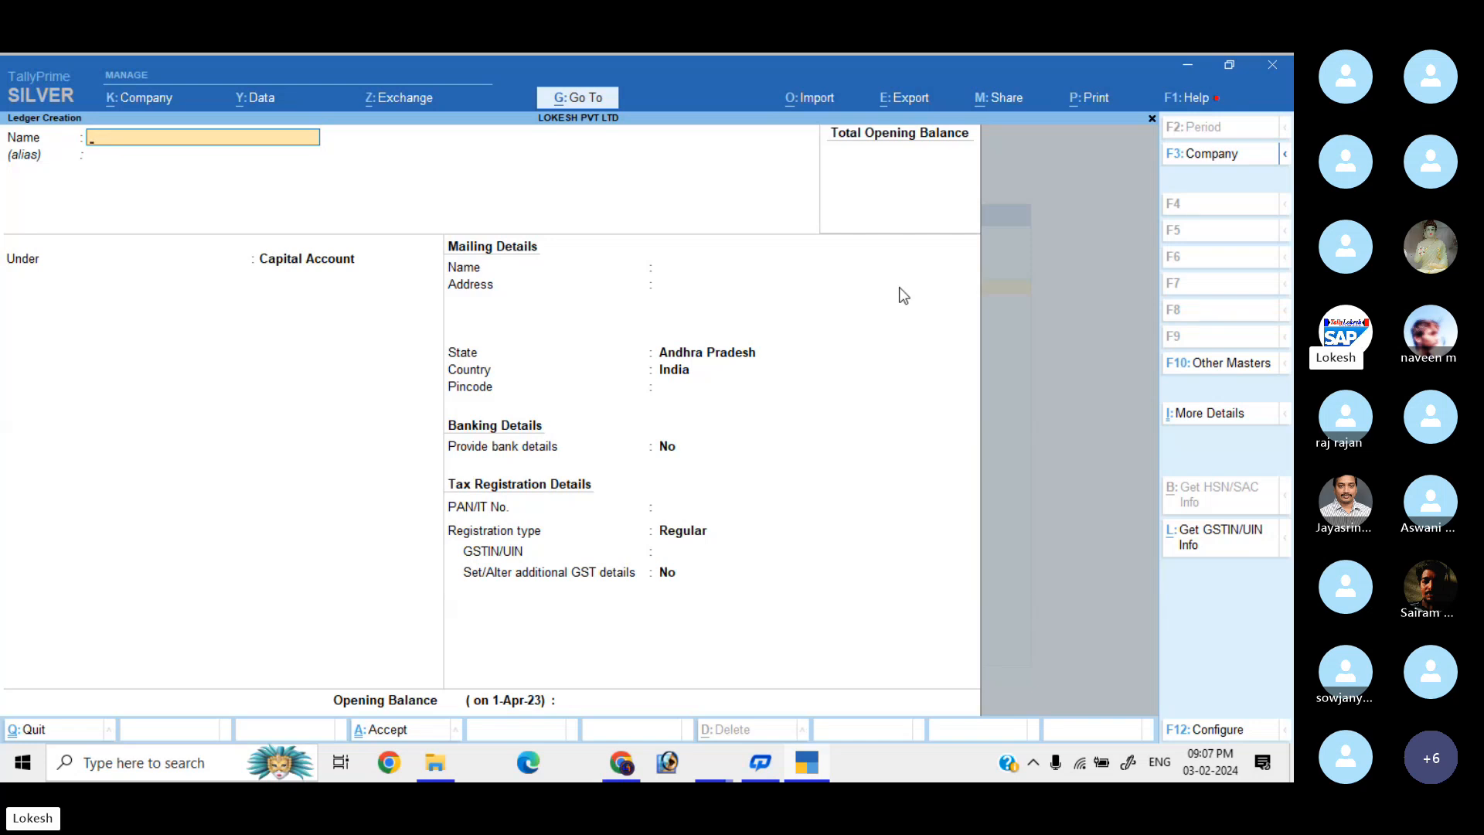
pyautogui.write('CAPI')
pyautogui.press('BackSpace')
pyautogui.press('BackSpace')
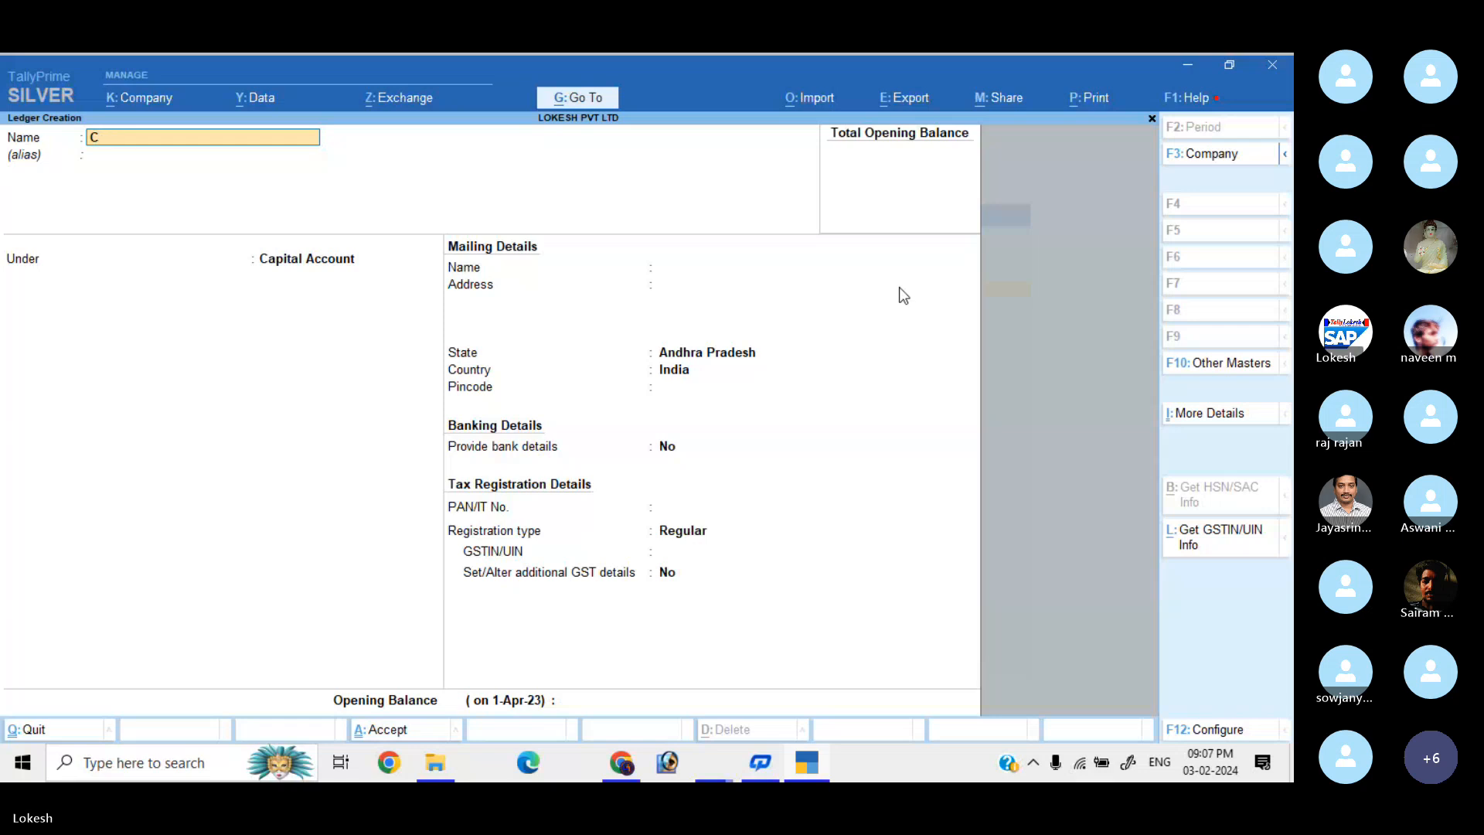
pyautogui.write('apital')
pyautogui.press('Return')
pyautogui.press('Return')
pyautogui.press('Return')
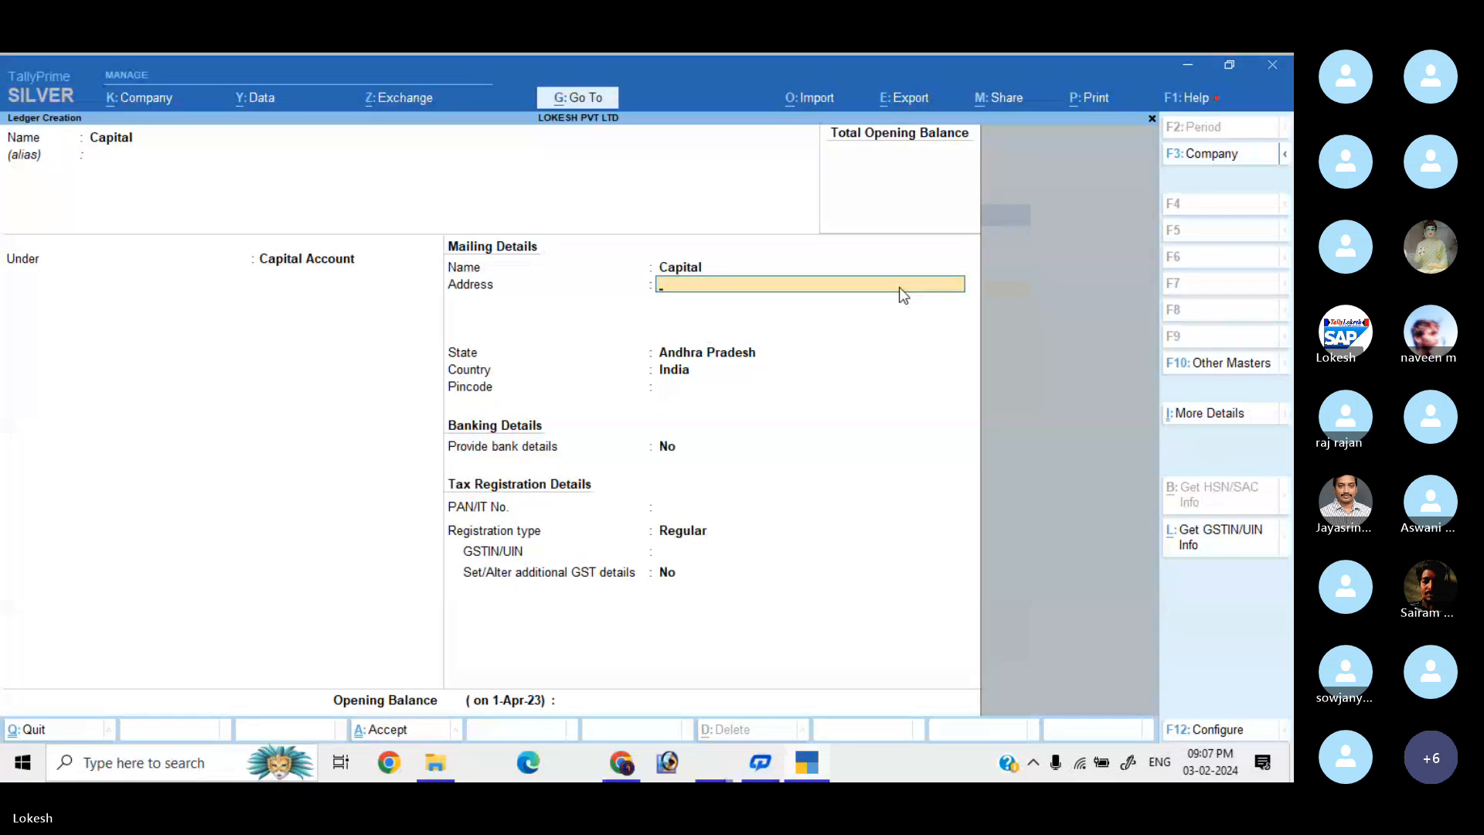
pyautogui.press('Return')
pyautogui.press('Return')
pyautogui.press('Return')
pyautogui.press('Return')
pyautogui.press('Return')
pyautogui.press('Return')
pyautogui.press('Return')
pyautogui.press('Return')
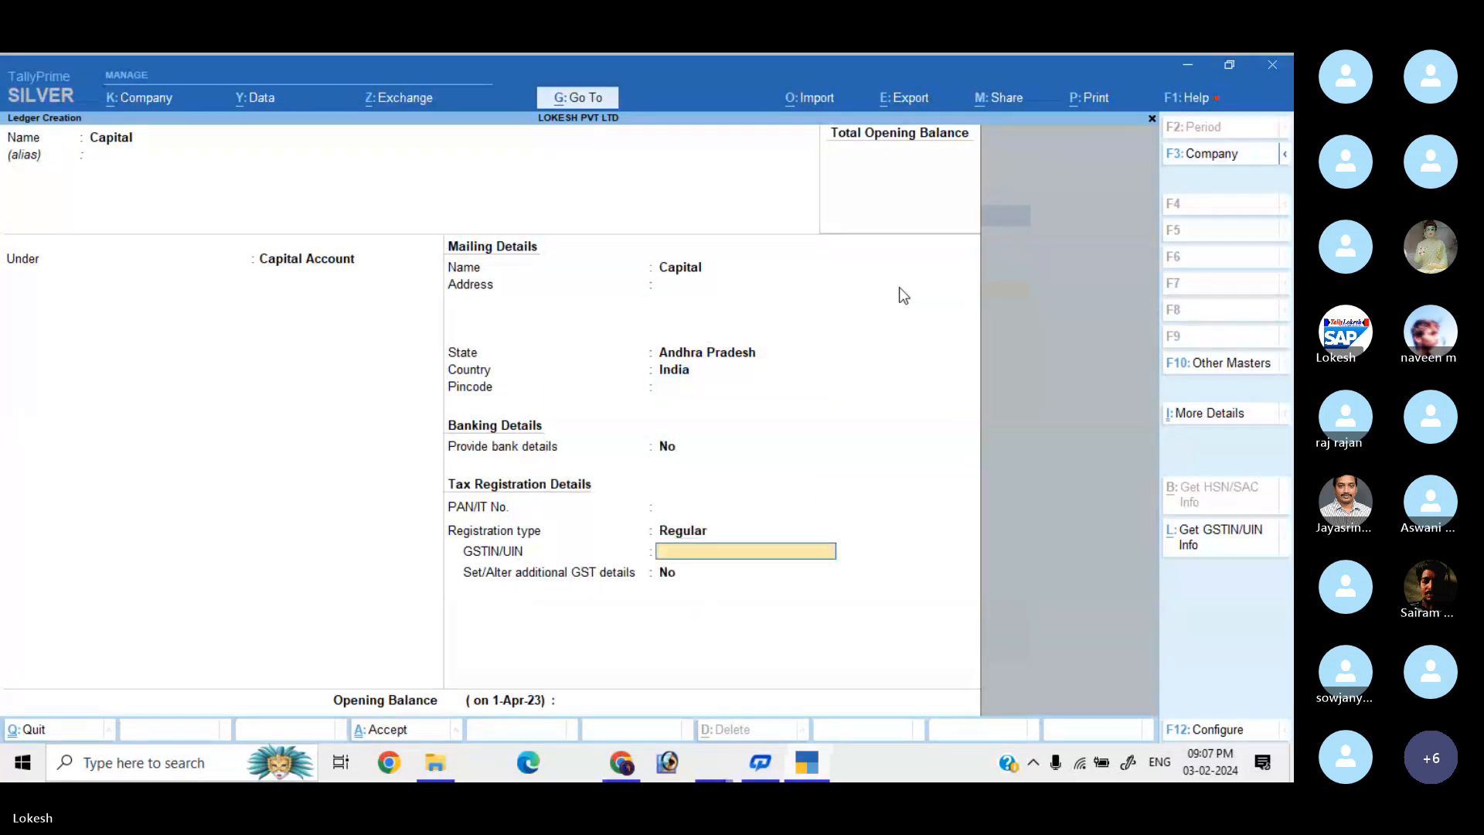
pyautogui.press('Return')
pyautogui.press('Return')
pyautogui.press('Return')
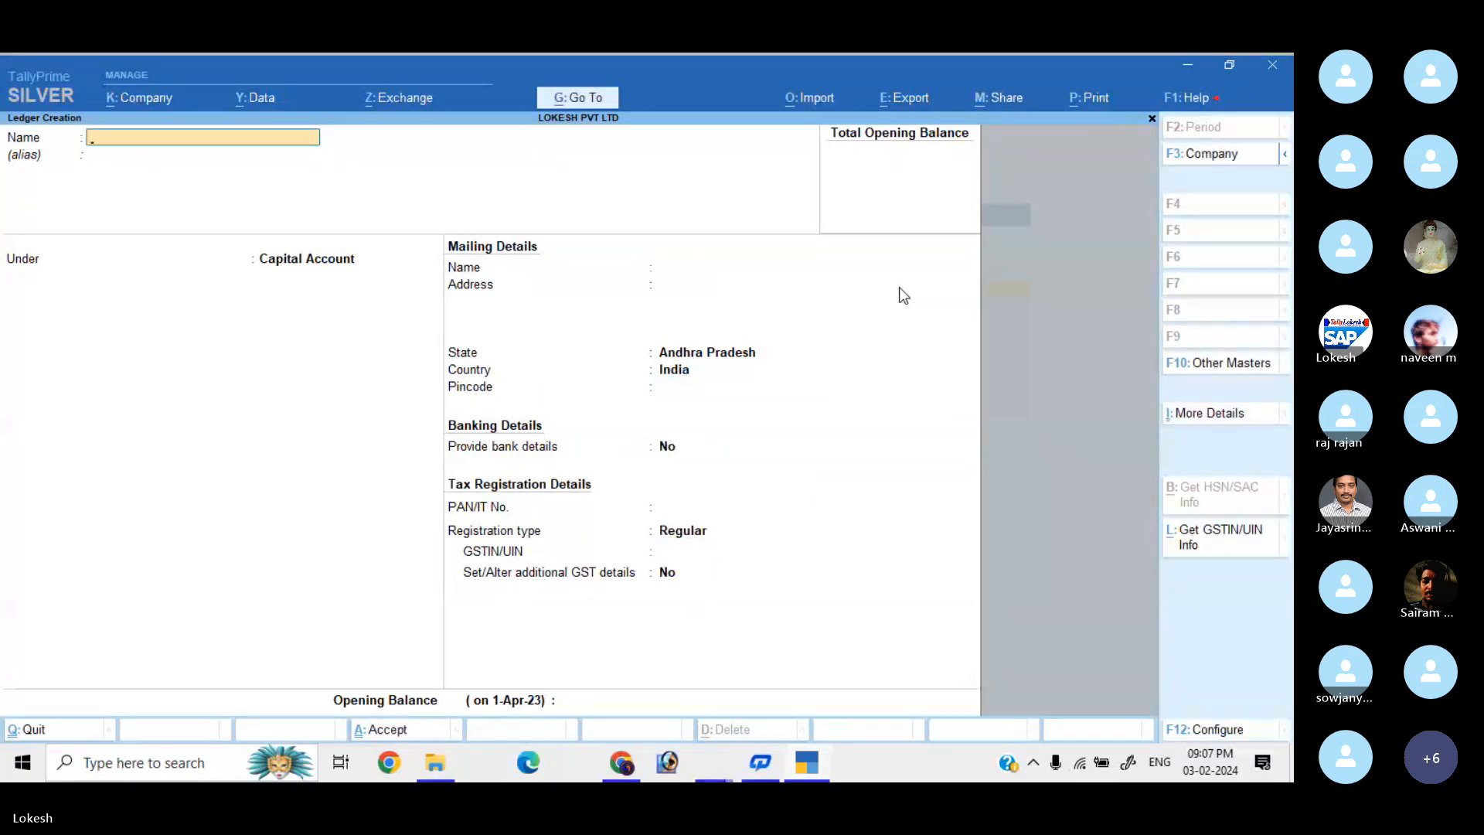
# Create and save the Sbi Bank ledger under Bank Accounts.
pyautogui.write('Sbi')
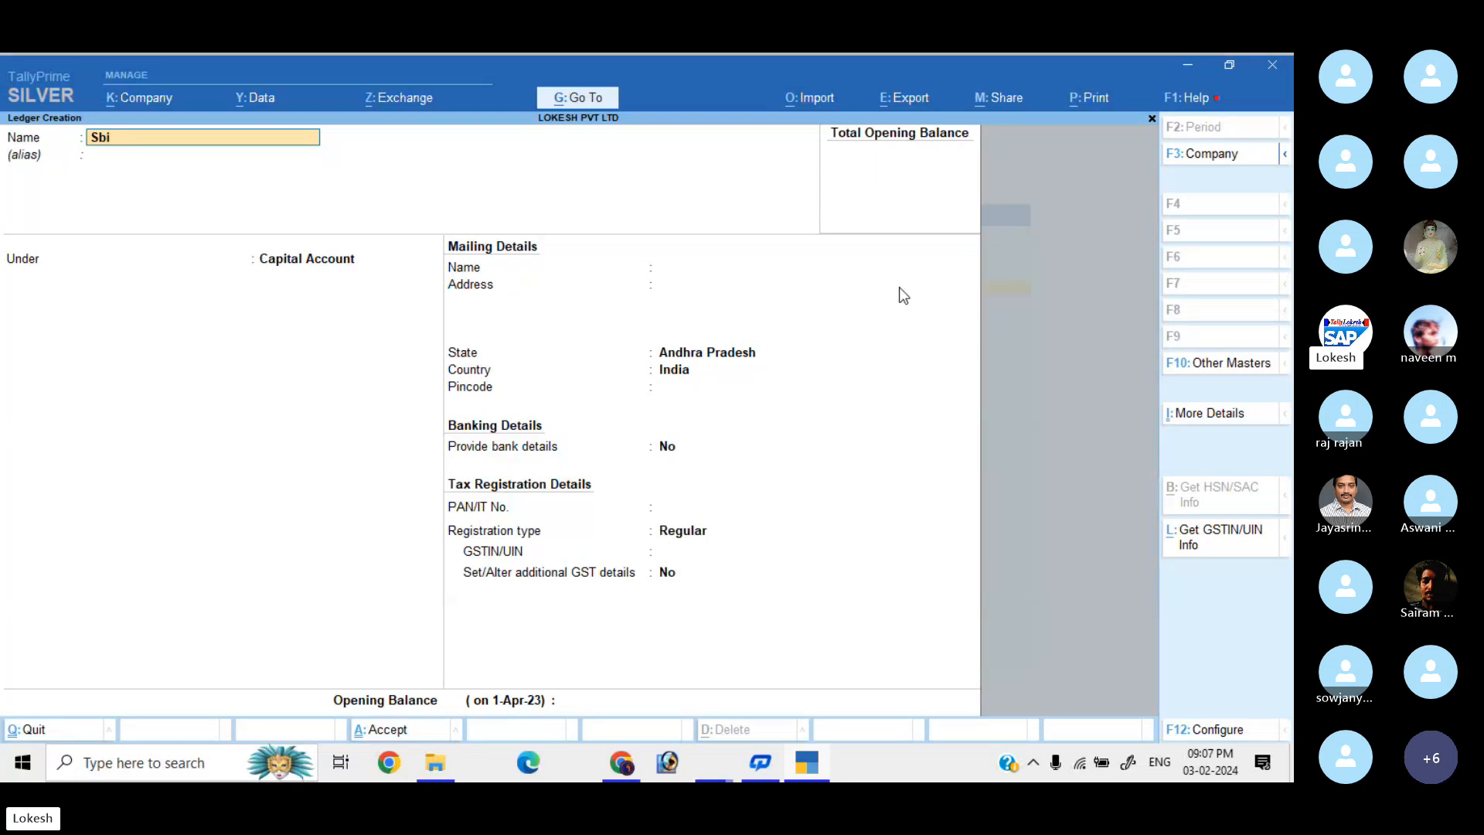
pyautogui.write(' Bank')
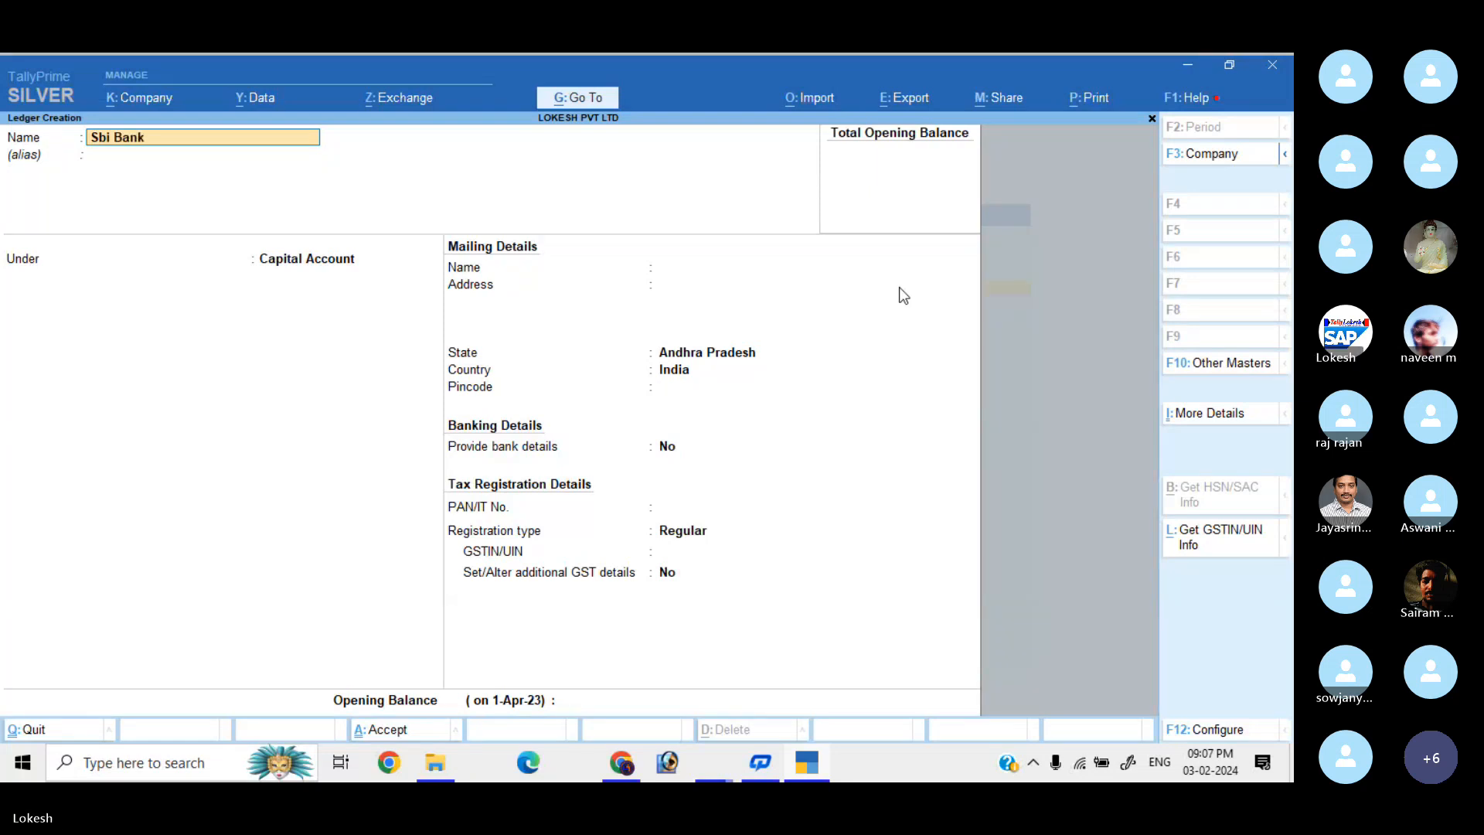
pyautogui.press('Return')
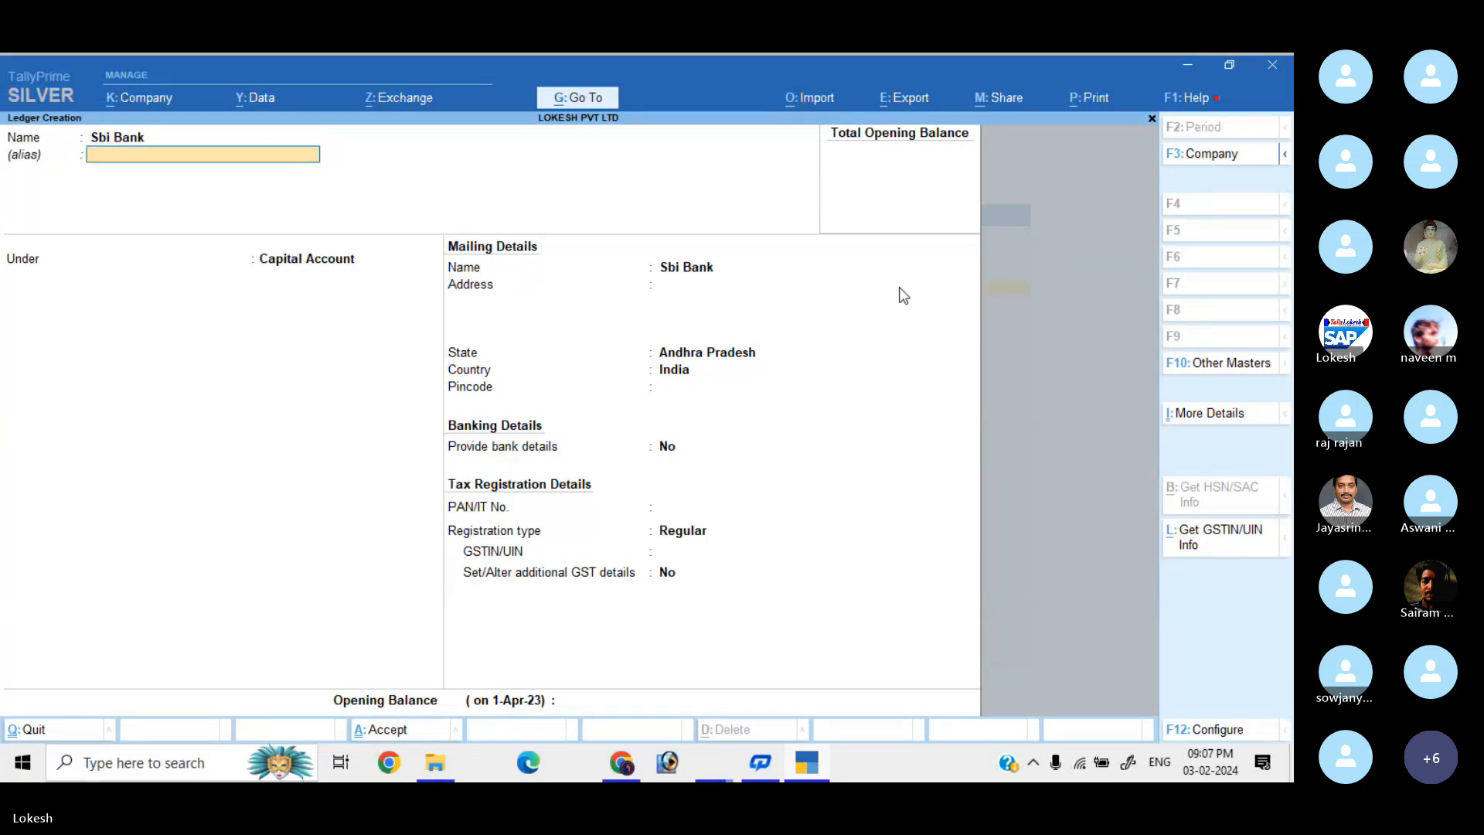
pyautogui.press('Return')
pyautogui.write('Ba')
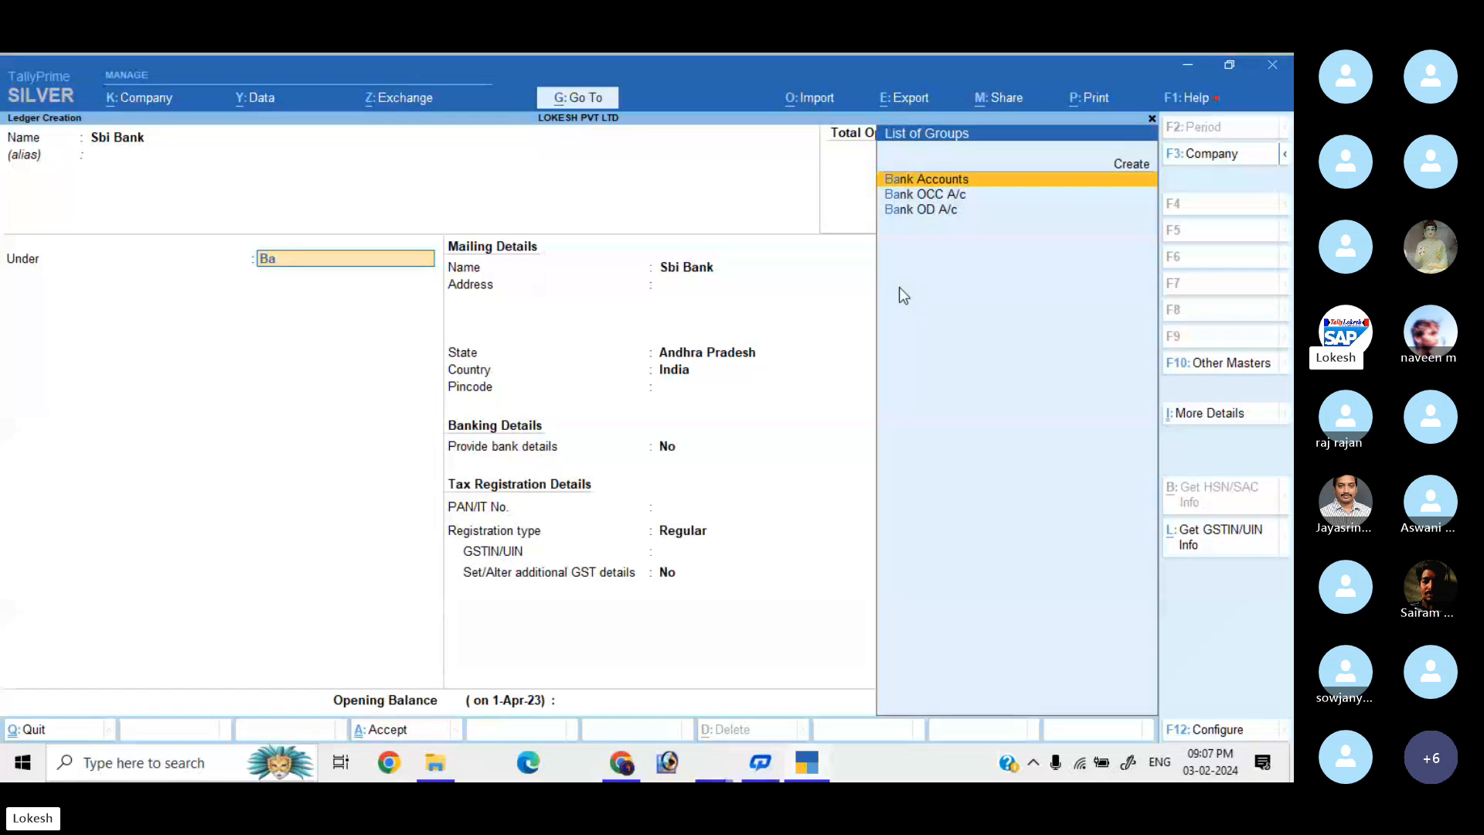
pyautogui.press('Return')
pyautogui.press('Return')
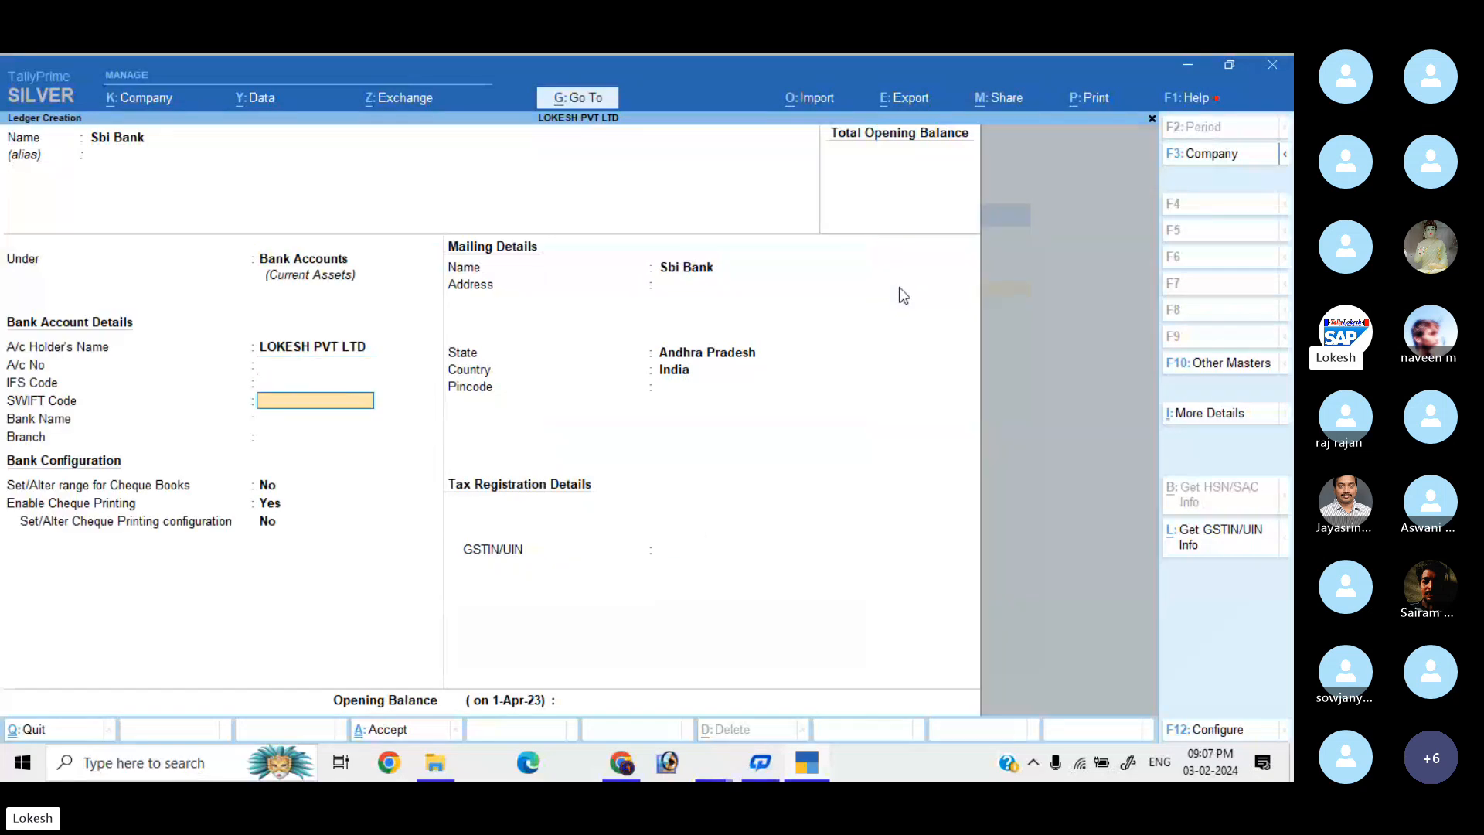
pyautogui.press('Return')
pyautogui.press('Return')
pyautogui.press('Return')
pyautogui.press('Return')
pyautogui.press('Return')
pyautogui.press('Return')
pyautogui.press('Return')
pyautogui.press('Return')
pyautogui.press('Return')
pyautogui.press('Return')
pyautogui.press('Return')
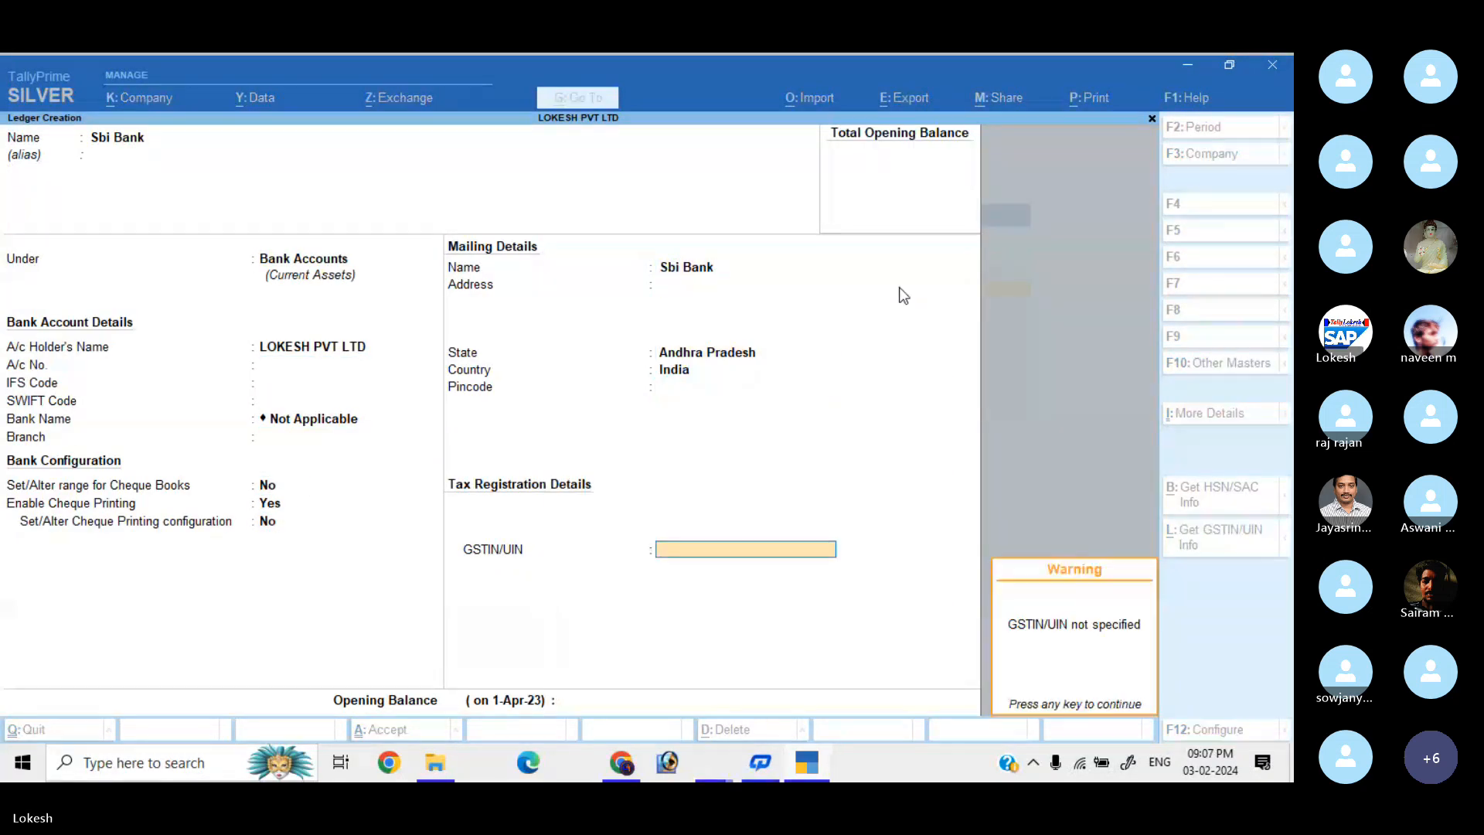
pyautogui.press('Return')
pyautogui.press('Return')
pyautogui.press('Return')
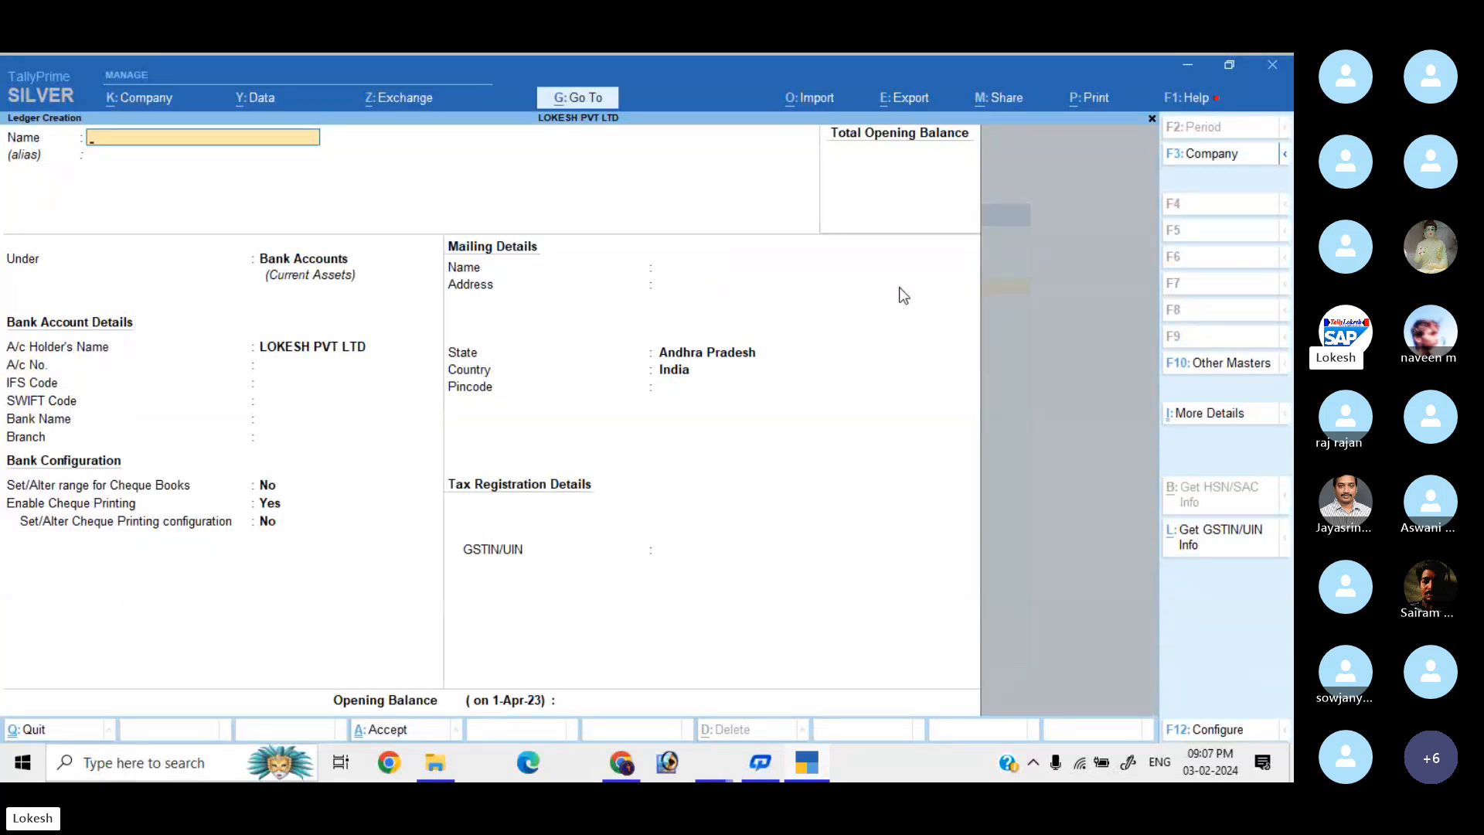
# Create and save the Purchase ledger under Purchase Accounts with type of supply Goods.
pyautogui.write('Purchase')
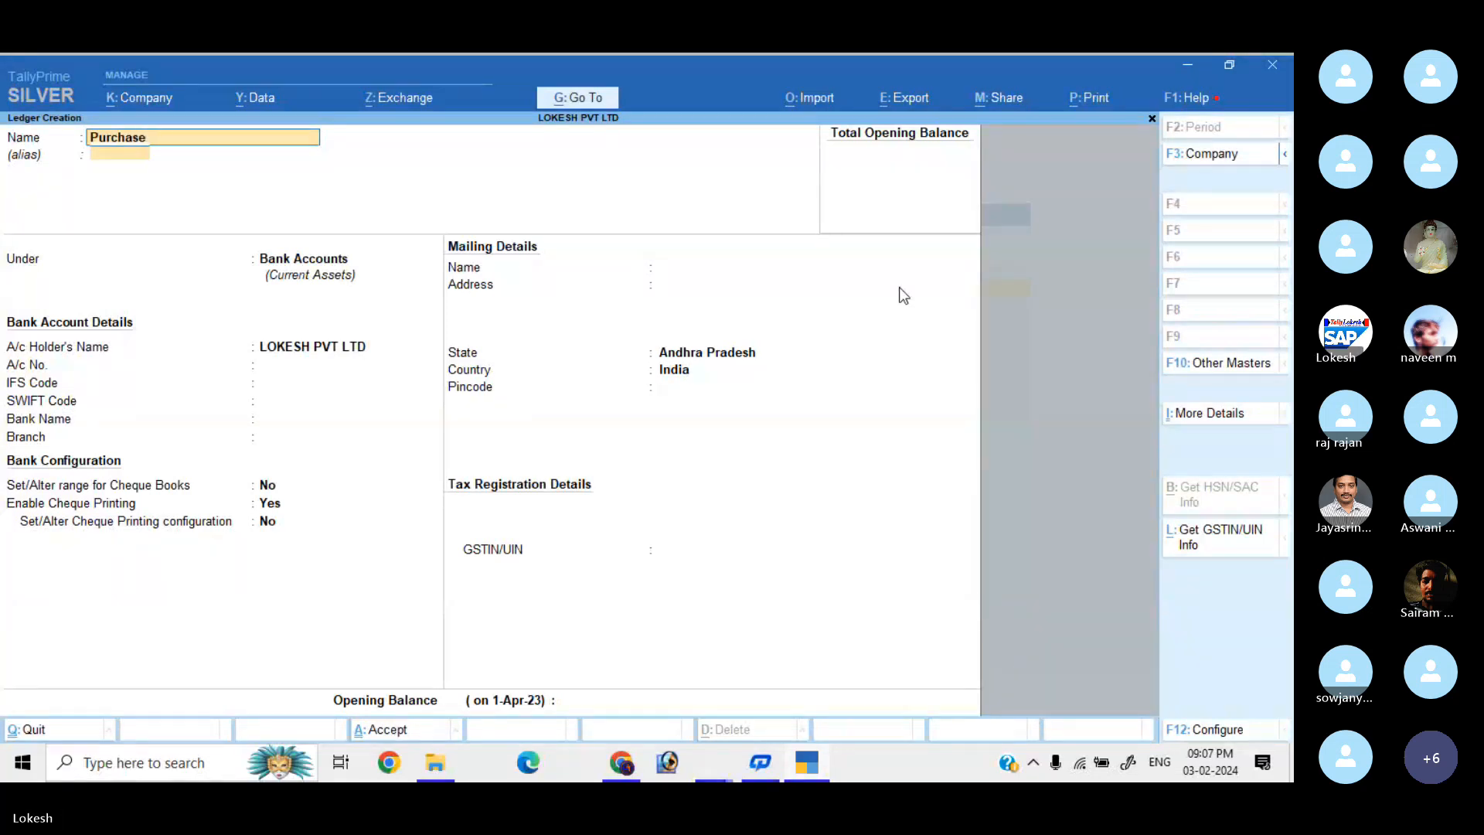
pyautogui.press('Return')
pyautogui.write('Pu')
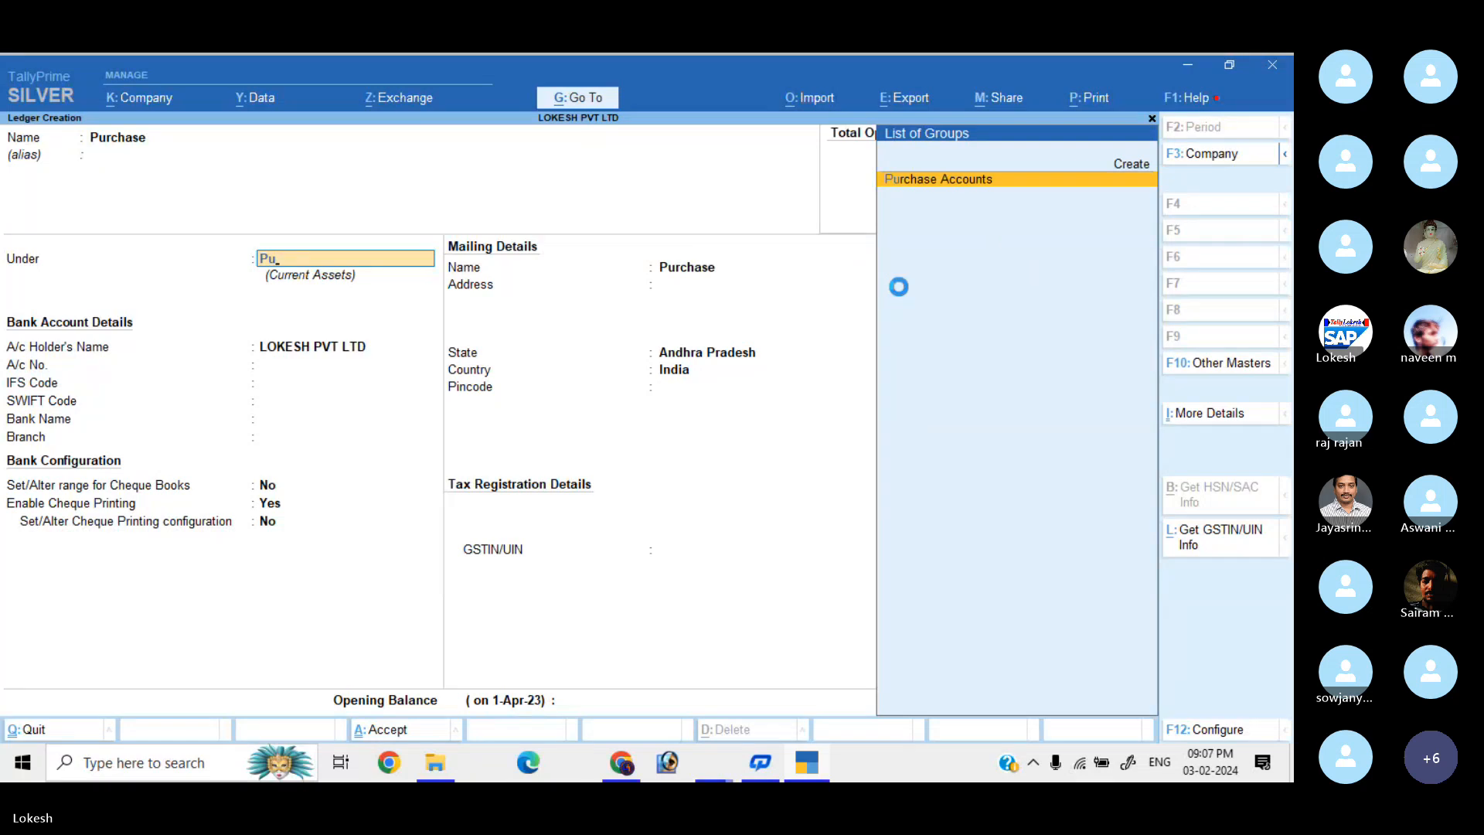
pyautogui.press('Return')
pyautogui.press('Return')
pyautogui.press('Return')
pyautogui.press('Return')
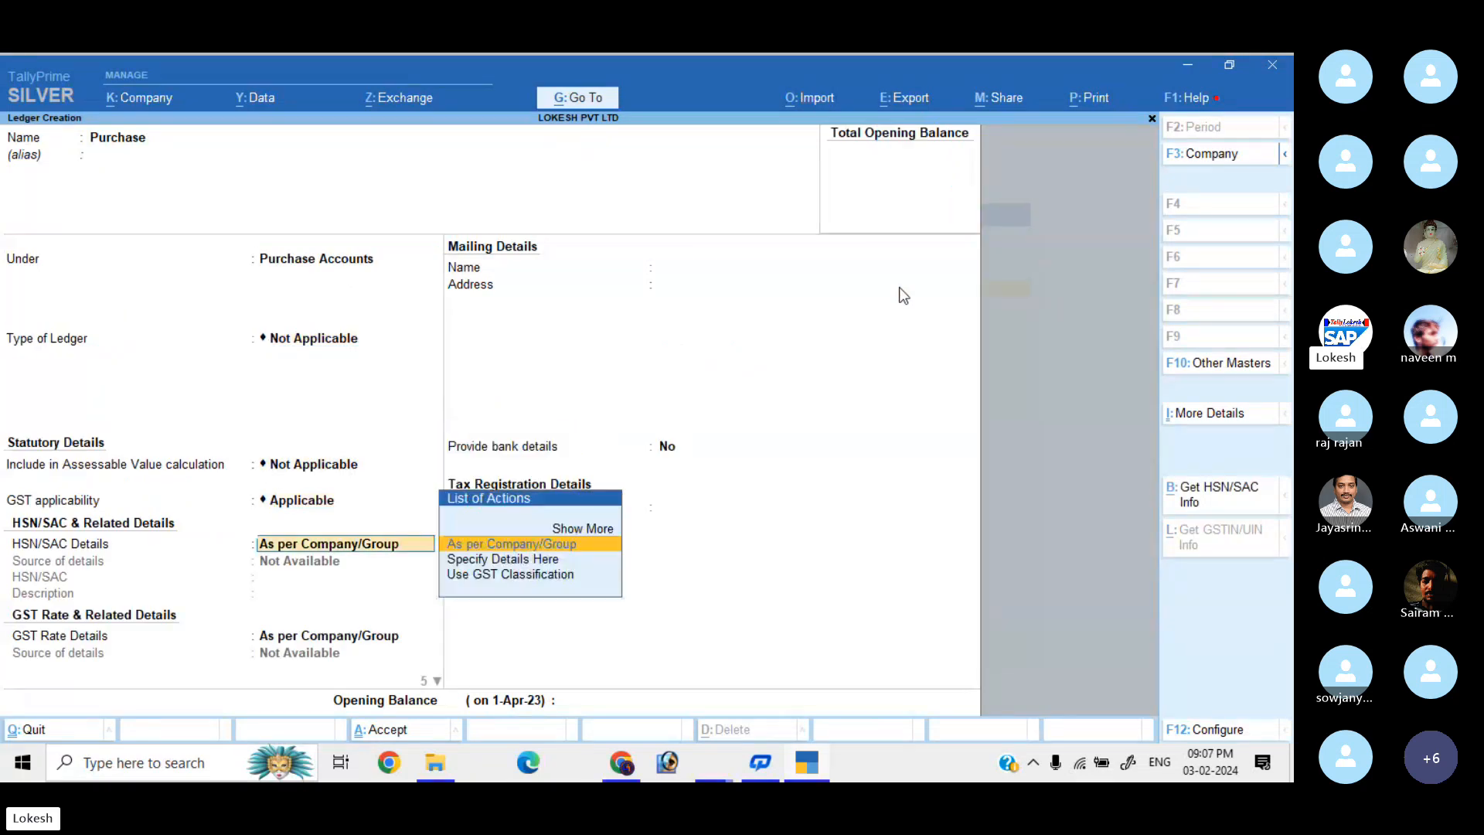
pyautogui.press('Return')
pyautogui.press('Return')
pyautogui.press('Return')
pyautogui.press('BackSpace')
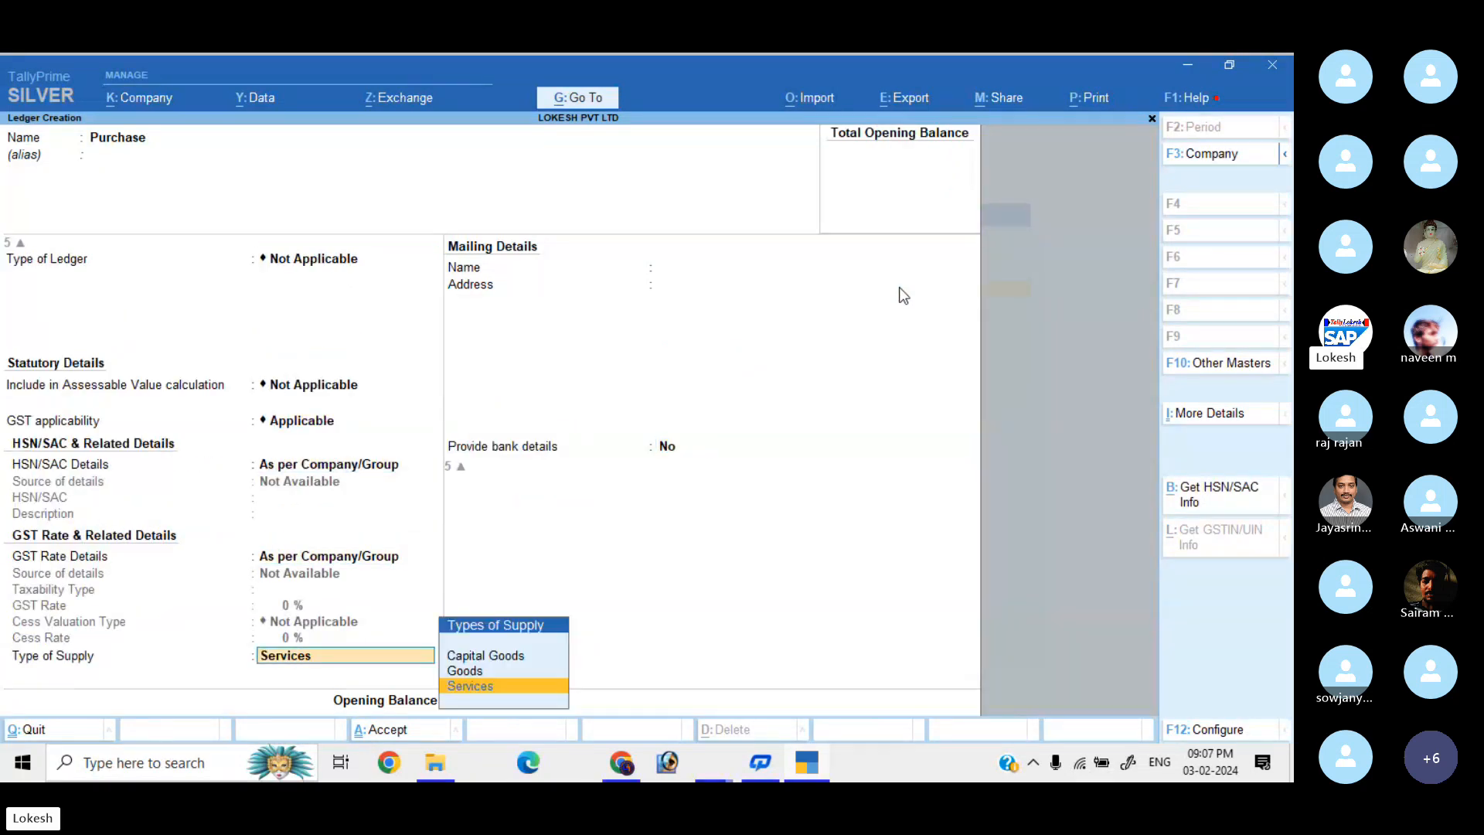
pyautogui.press('Up')
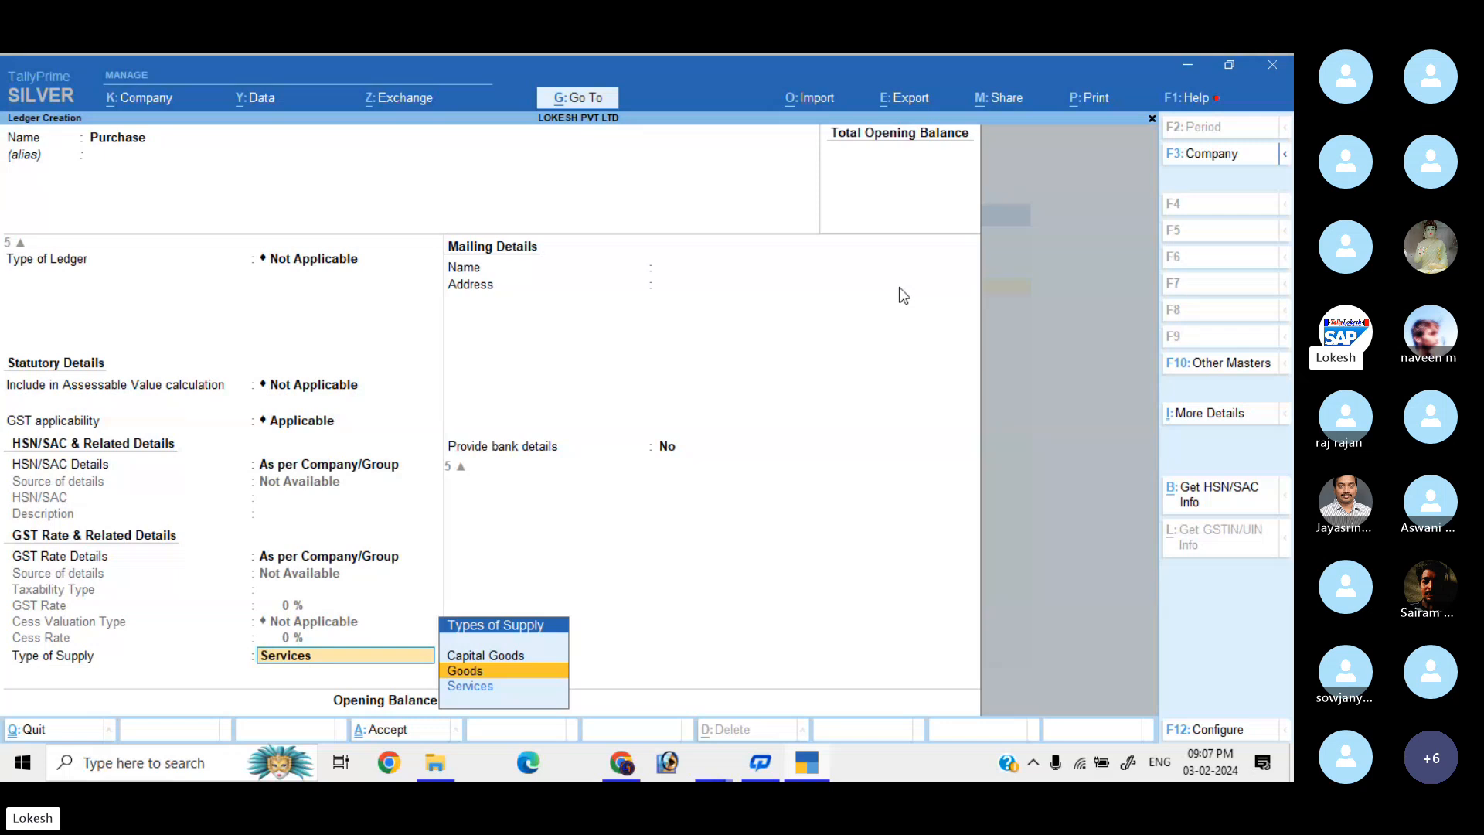
pyautogui.press('Return')
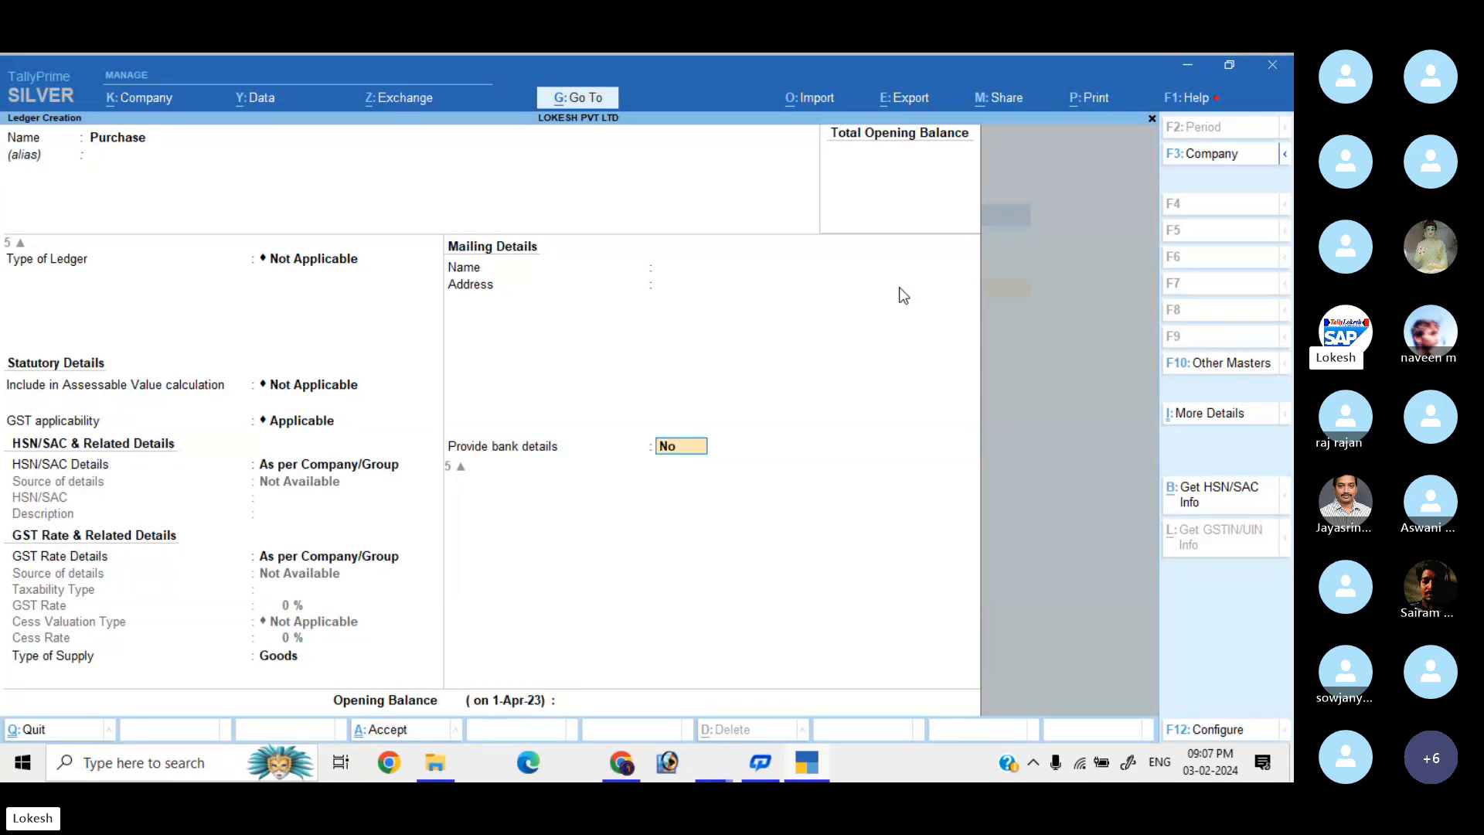
pyautogui.press('BackSpace')
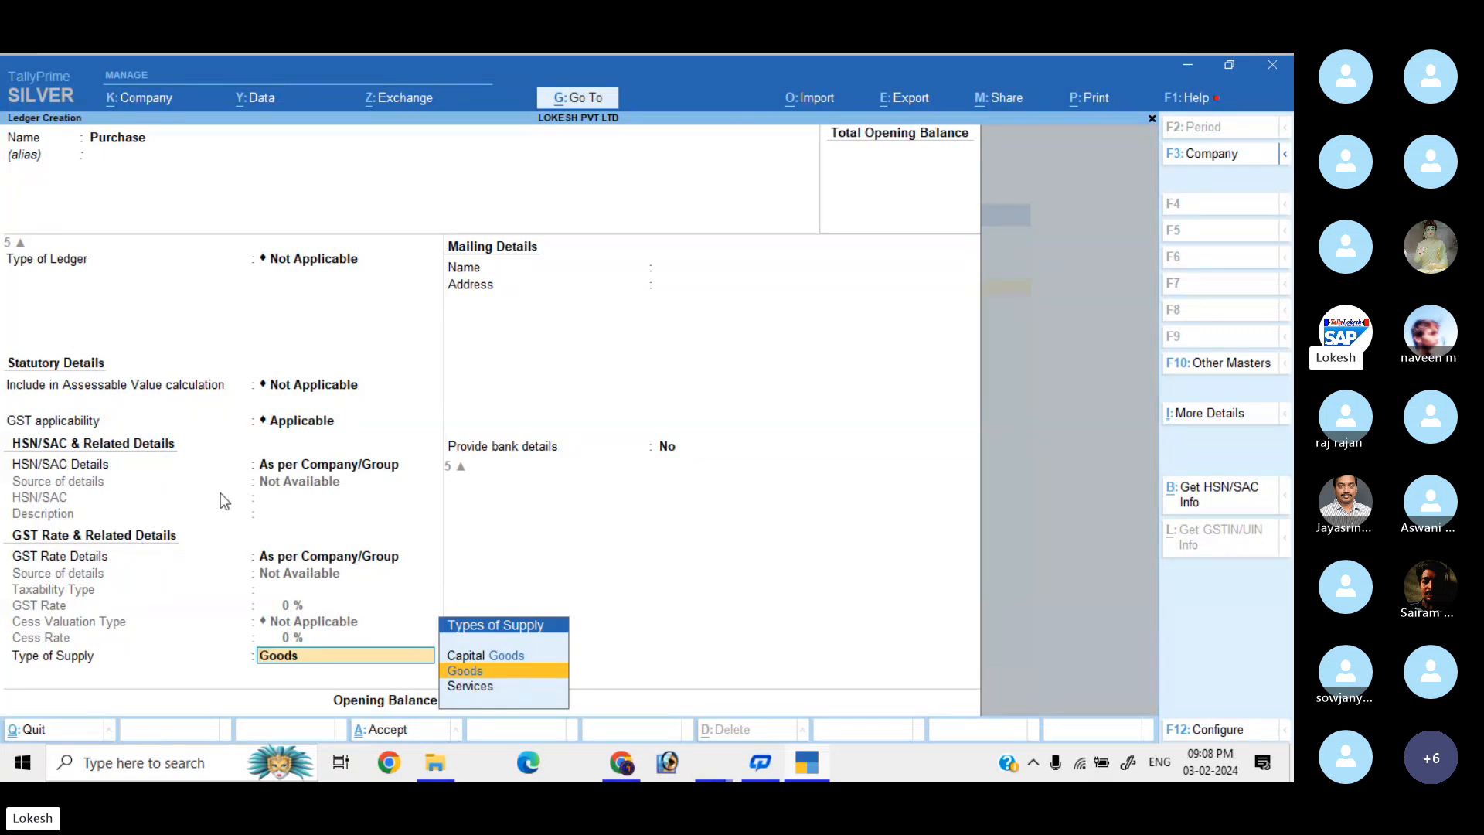
pyautogui.press('Return')
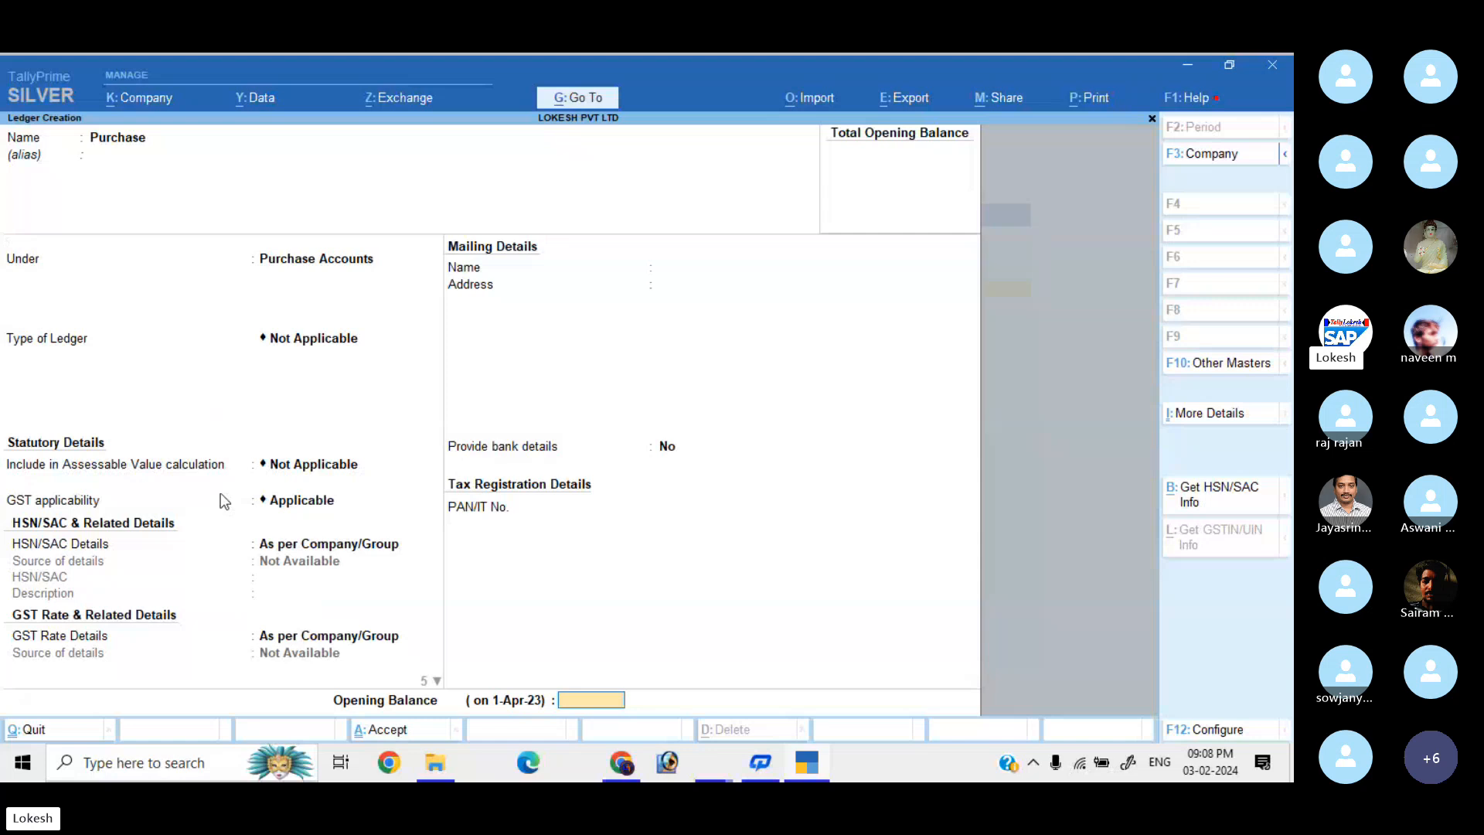
pyautogui.press('Return')
pyautogui.press('Return')
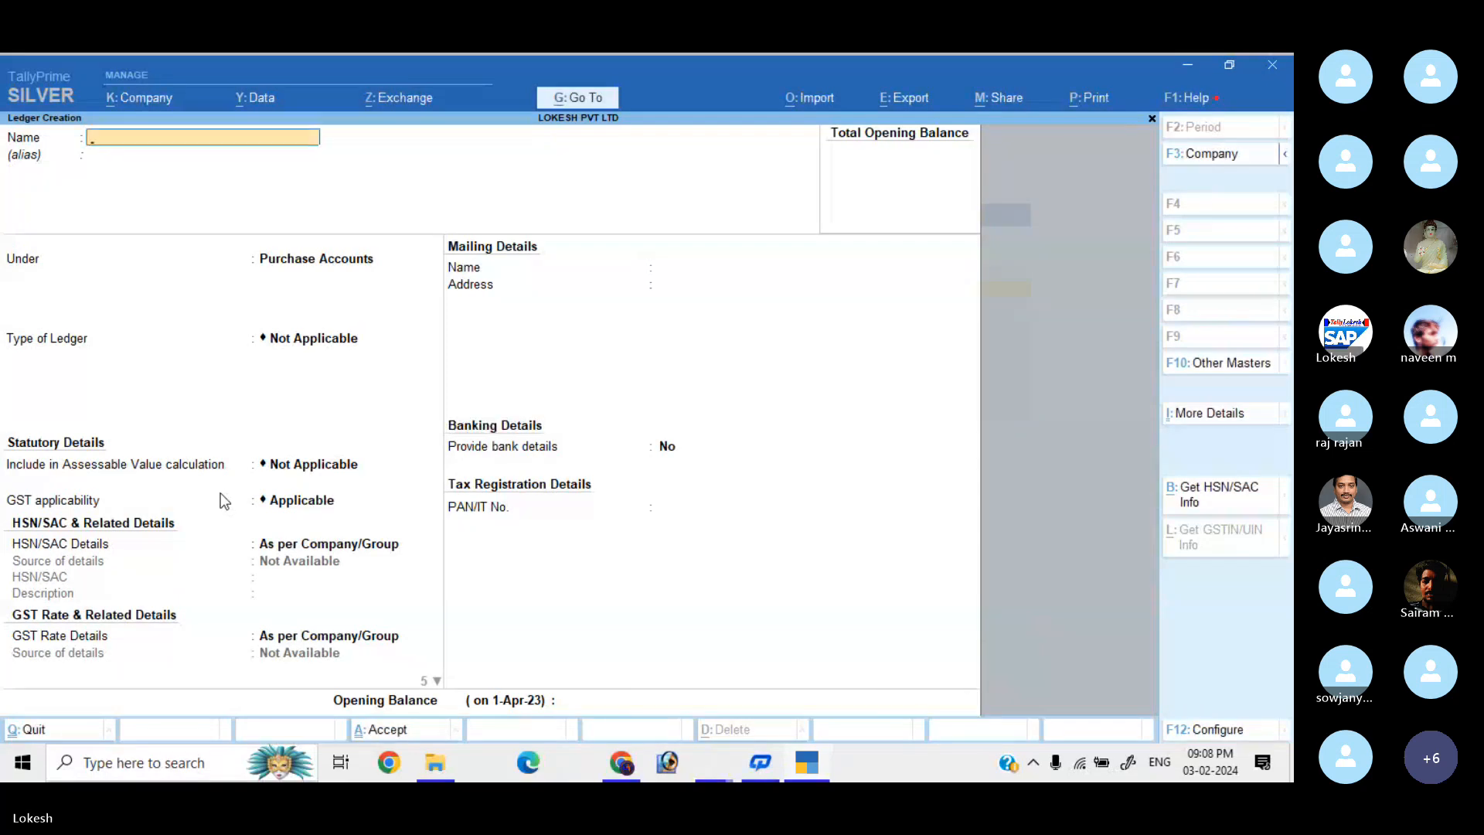
# Name the ledger Arjun Agency, put it under Sundry Creditors, and enter its mailing address.
pyautogui.write('Ar')
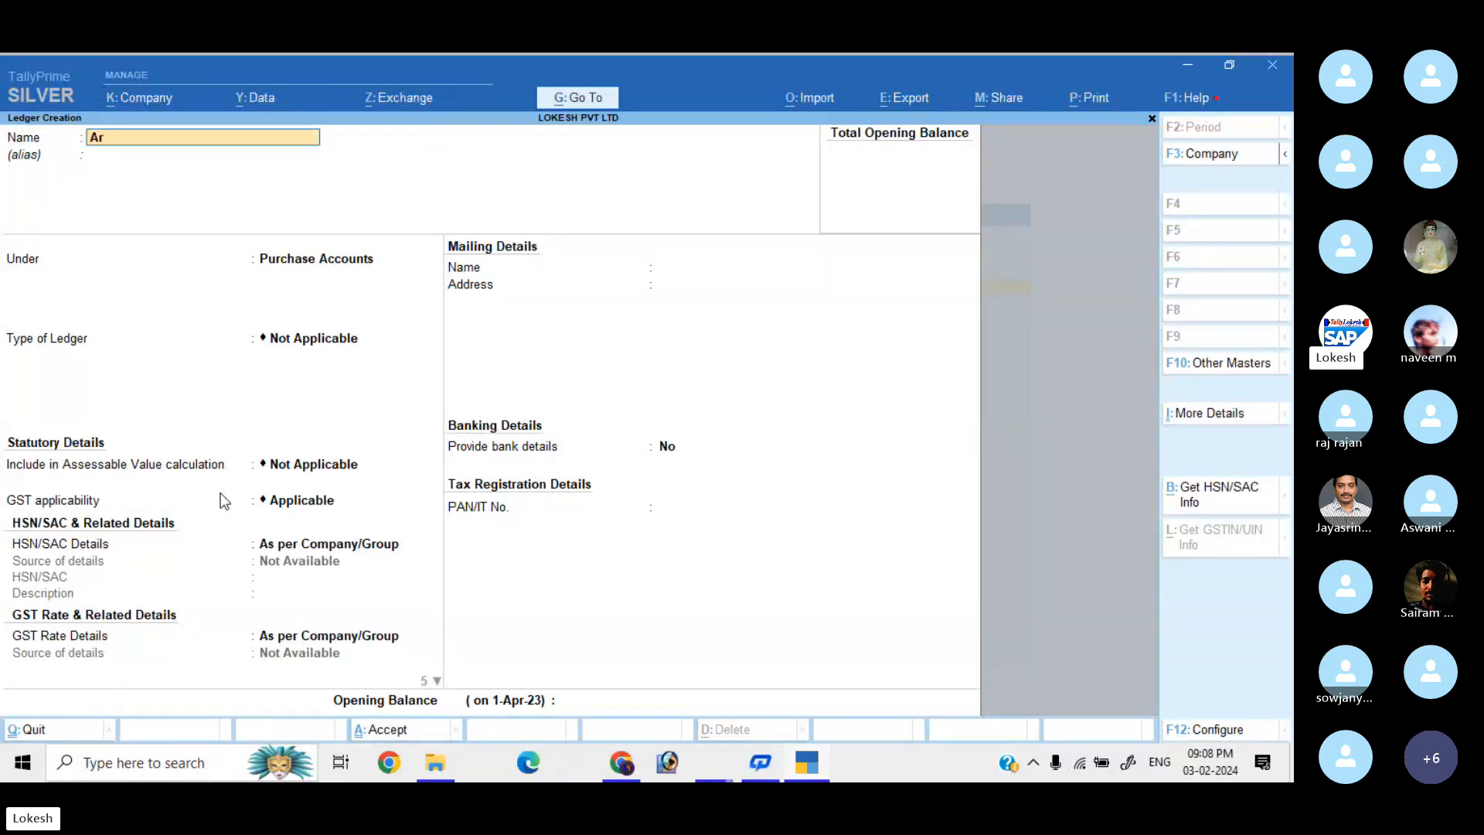
pyautogui.write('jun Agency')
pyautogui.press('Return')
pyautogui.press('Return')
pyautogui.write('Sun')
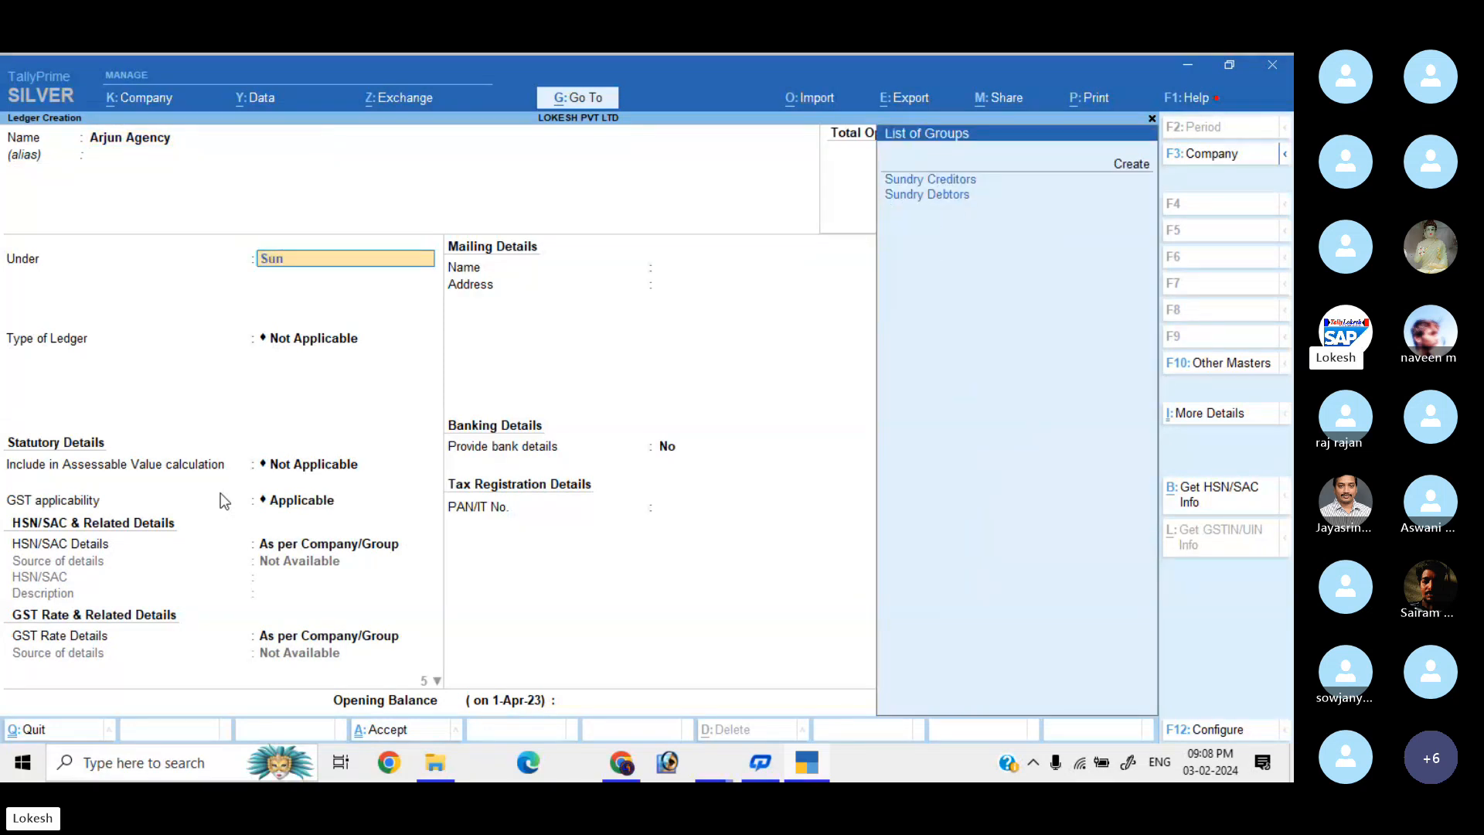
pyautogui.press('Return')
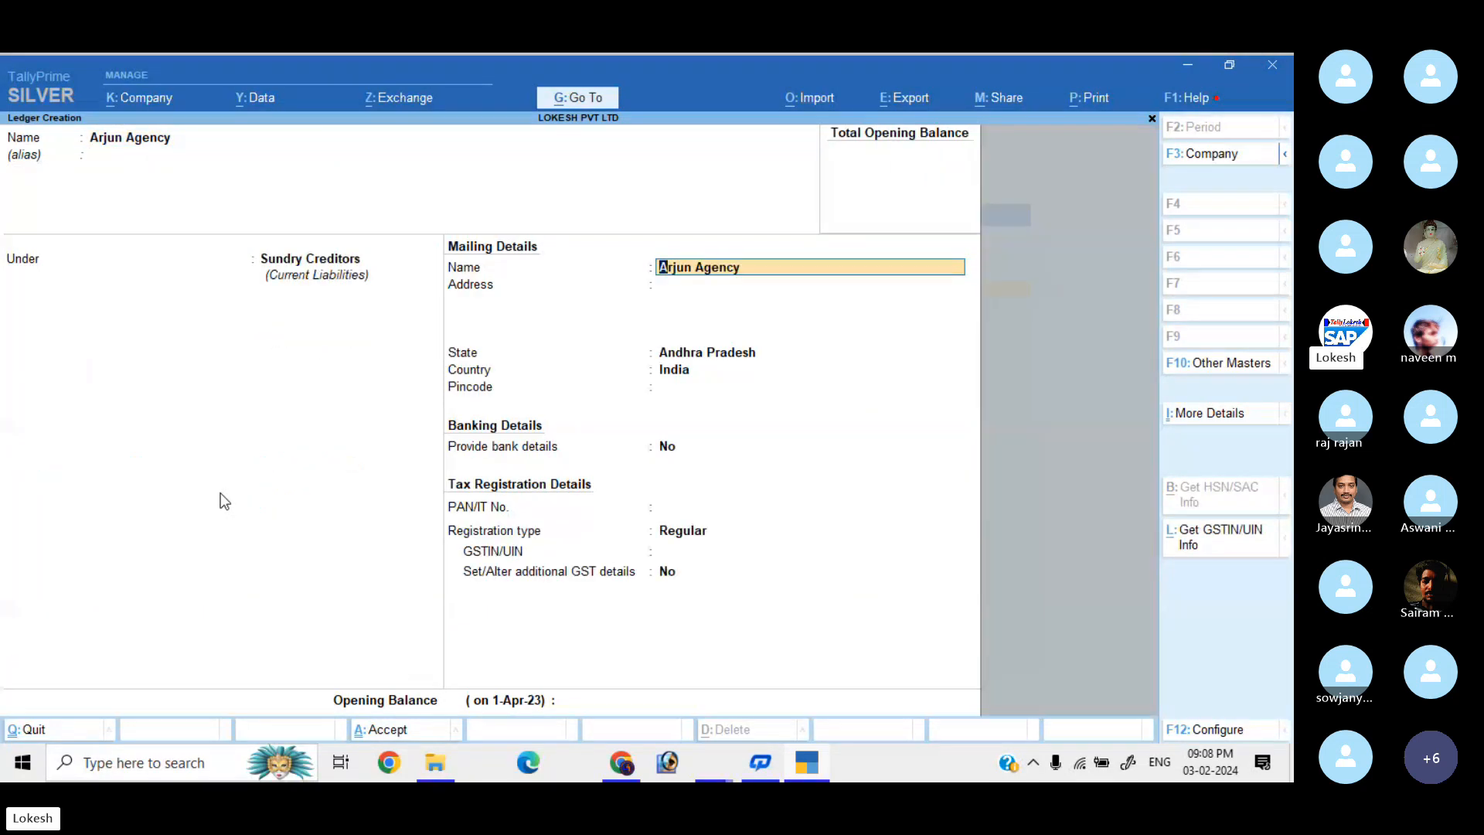
pyautogui.press('Return')
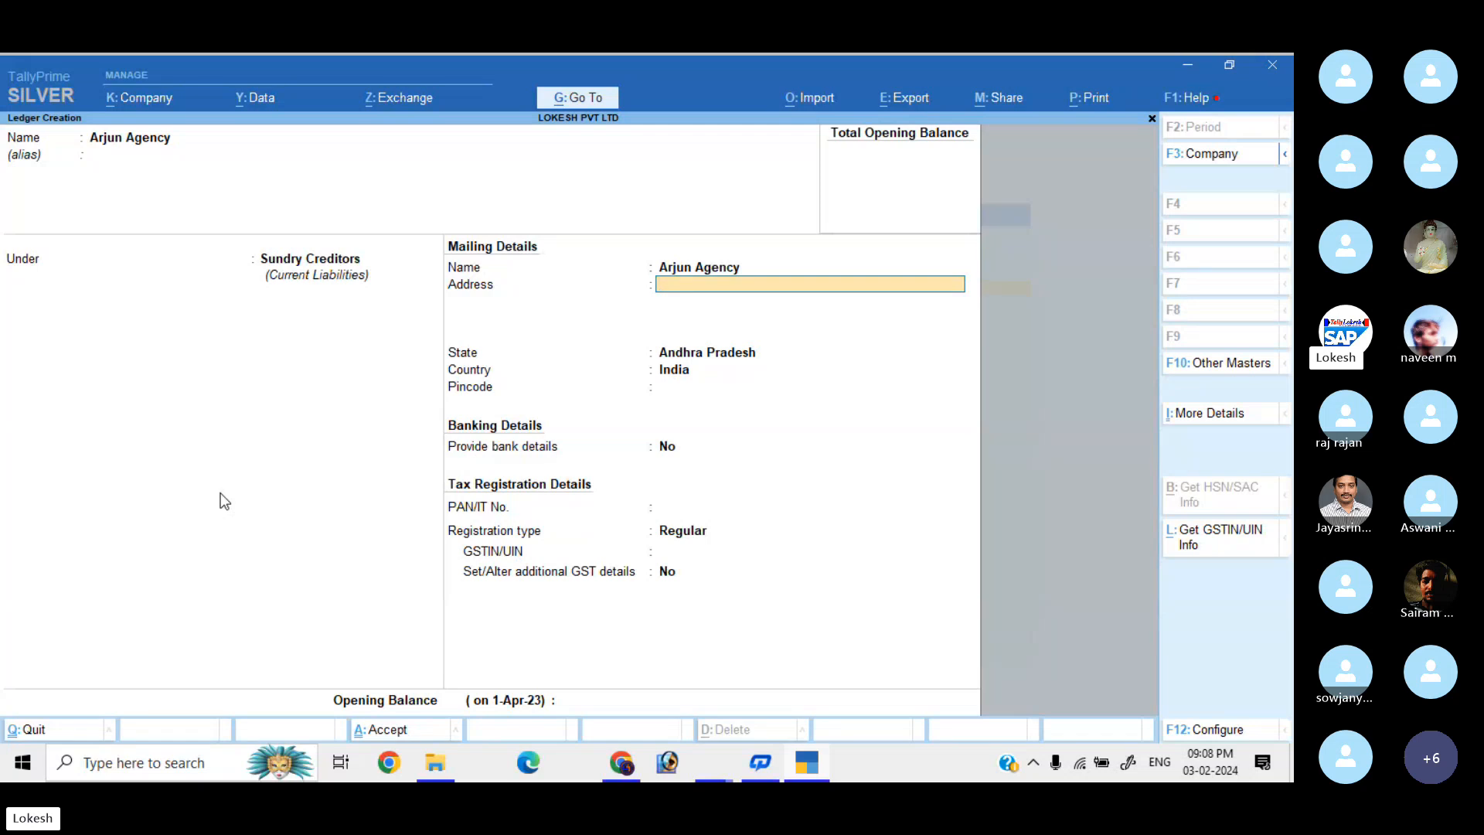
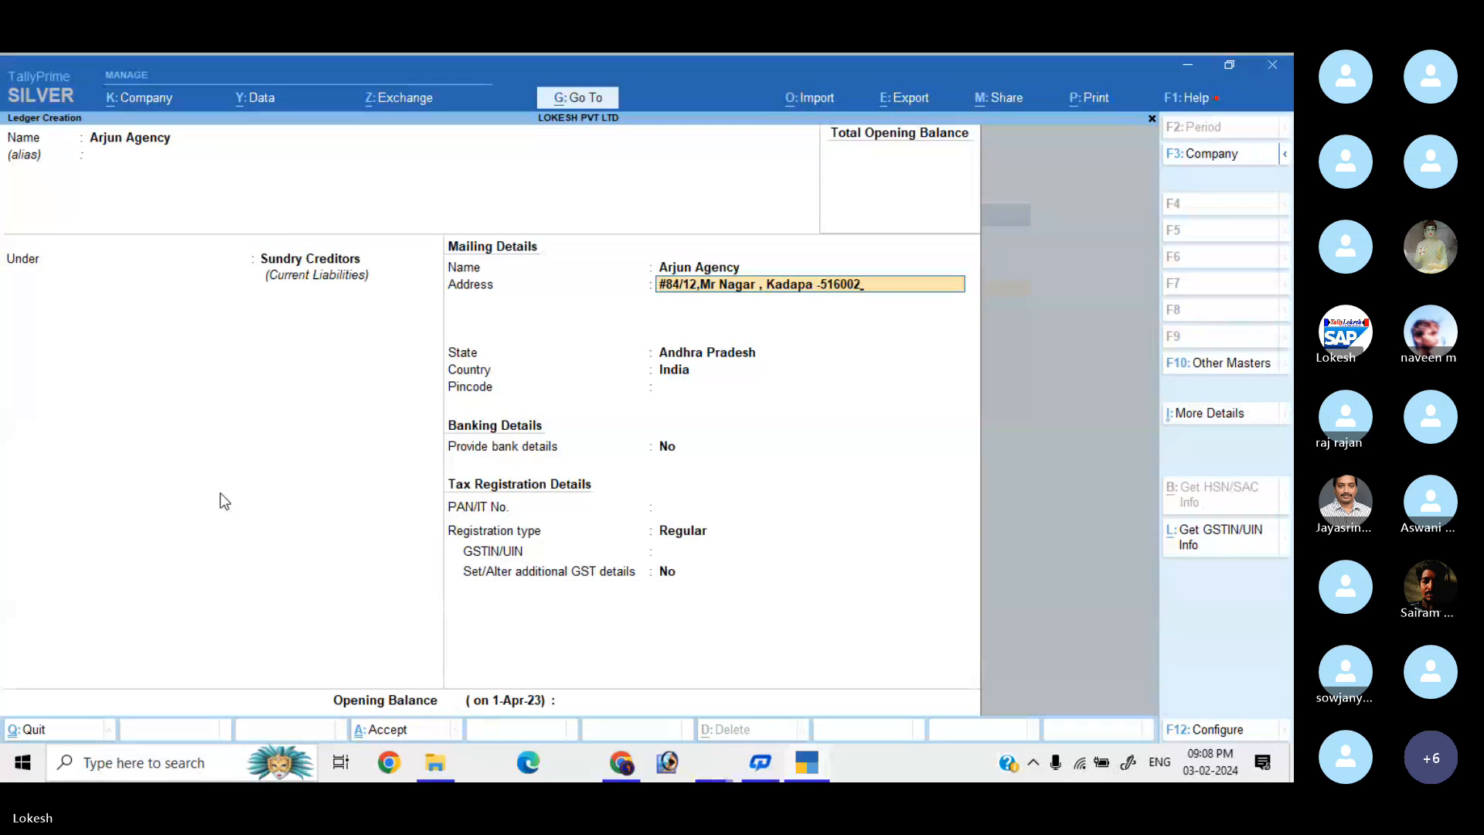
pyautogui.press('Return')
pyautogui.press('Return')
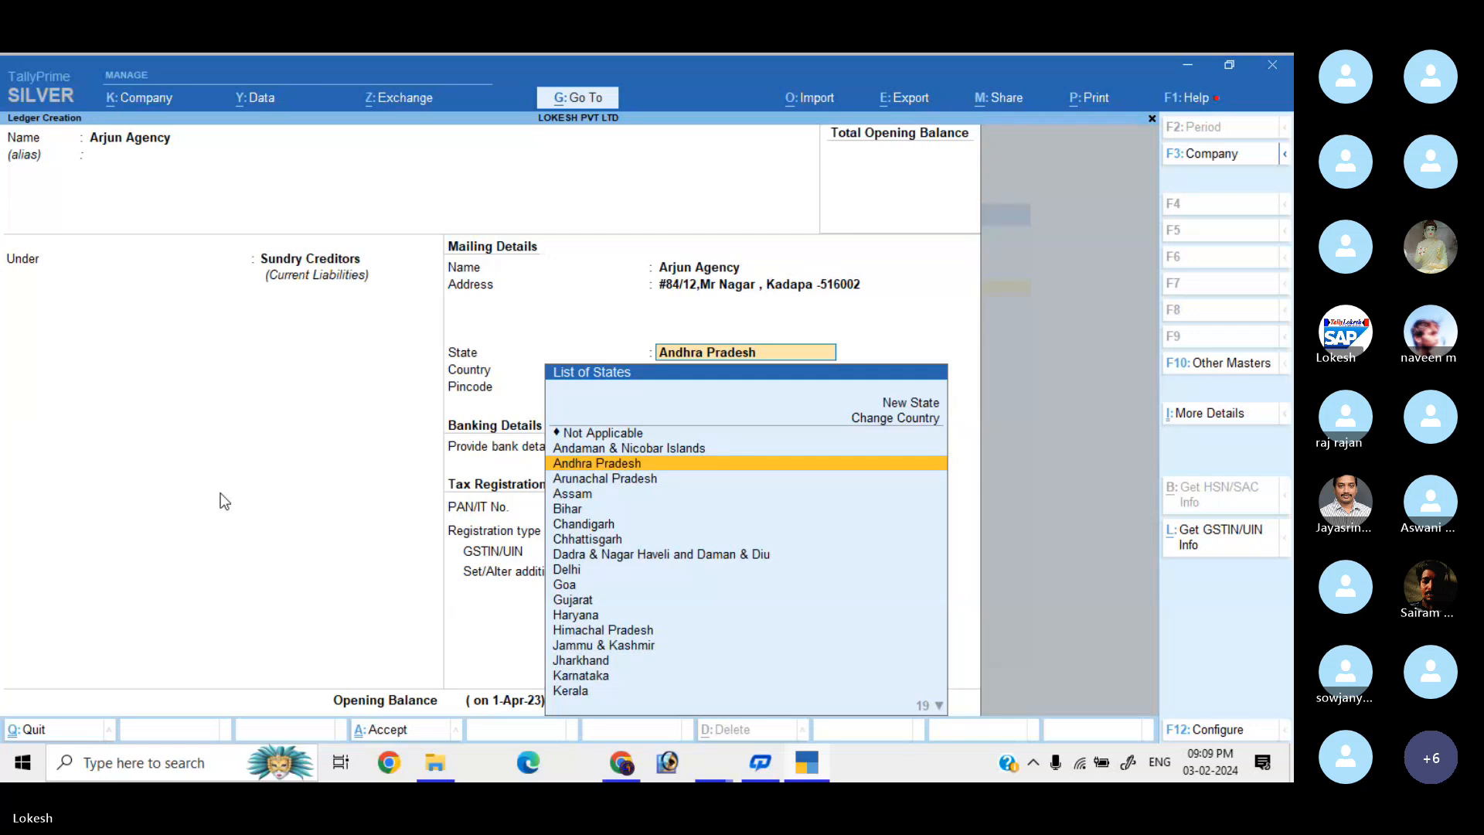
# Keep Andhra Pradesh, choose Regular registration, enter Arjun Agency's GSTIN, and accept the ledger.
pyautogui.press('Return')
pyautogui.press('Return')
pyautogui.press('Return')
pyautogui.press('Return')
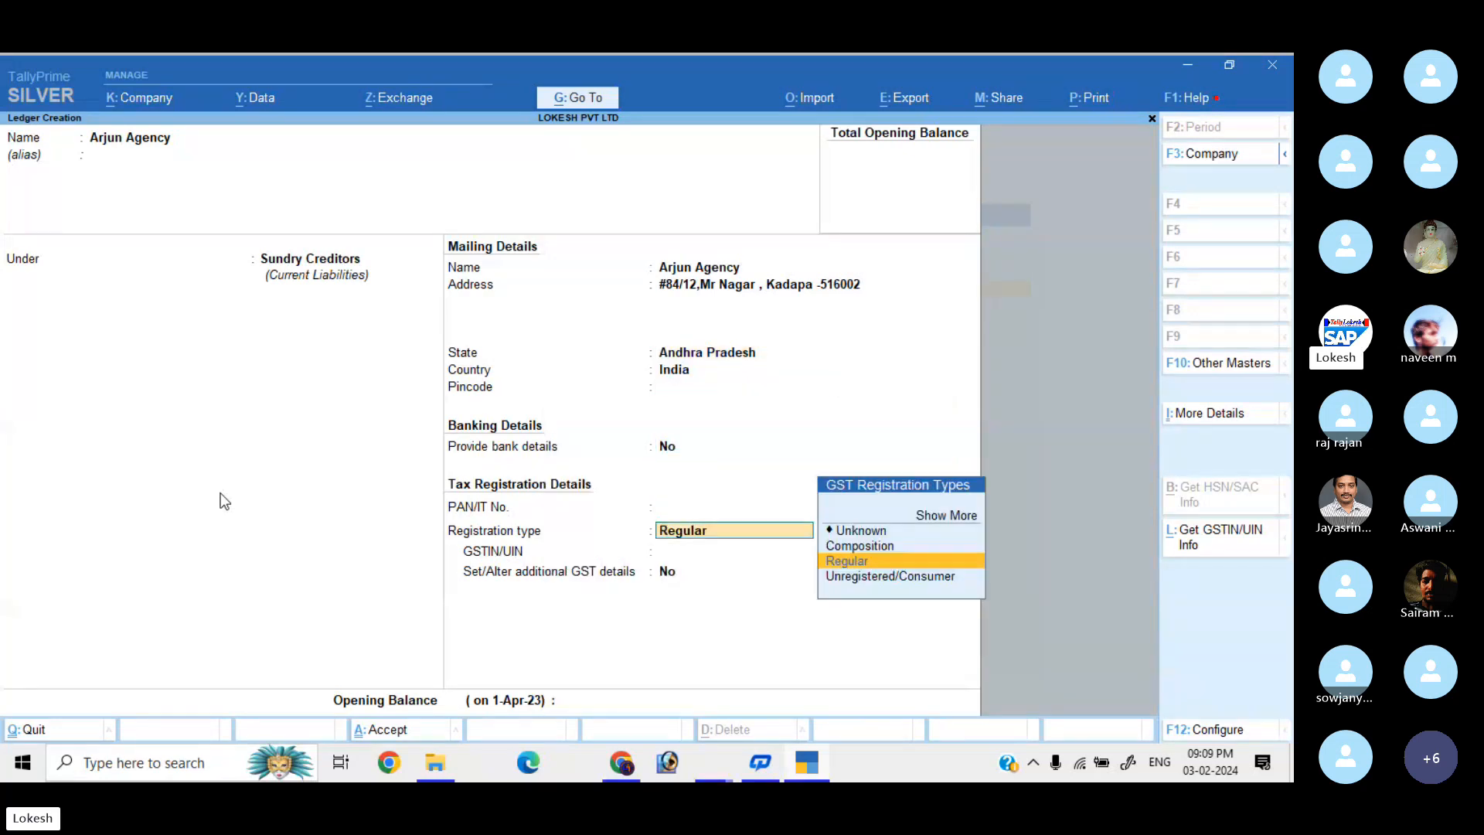
pyautogui.press('Up')
pyautogui.press('Down')
pyautogui.press('Down')
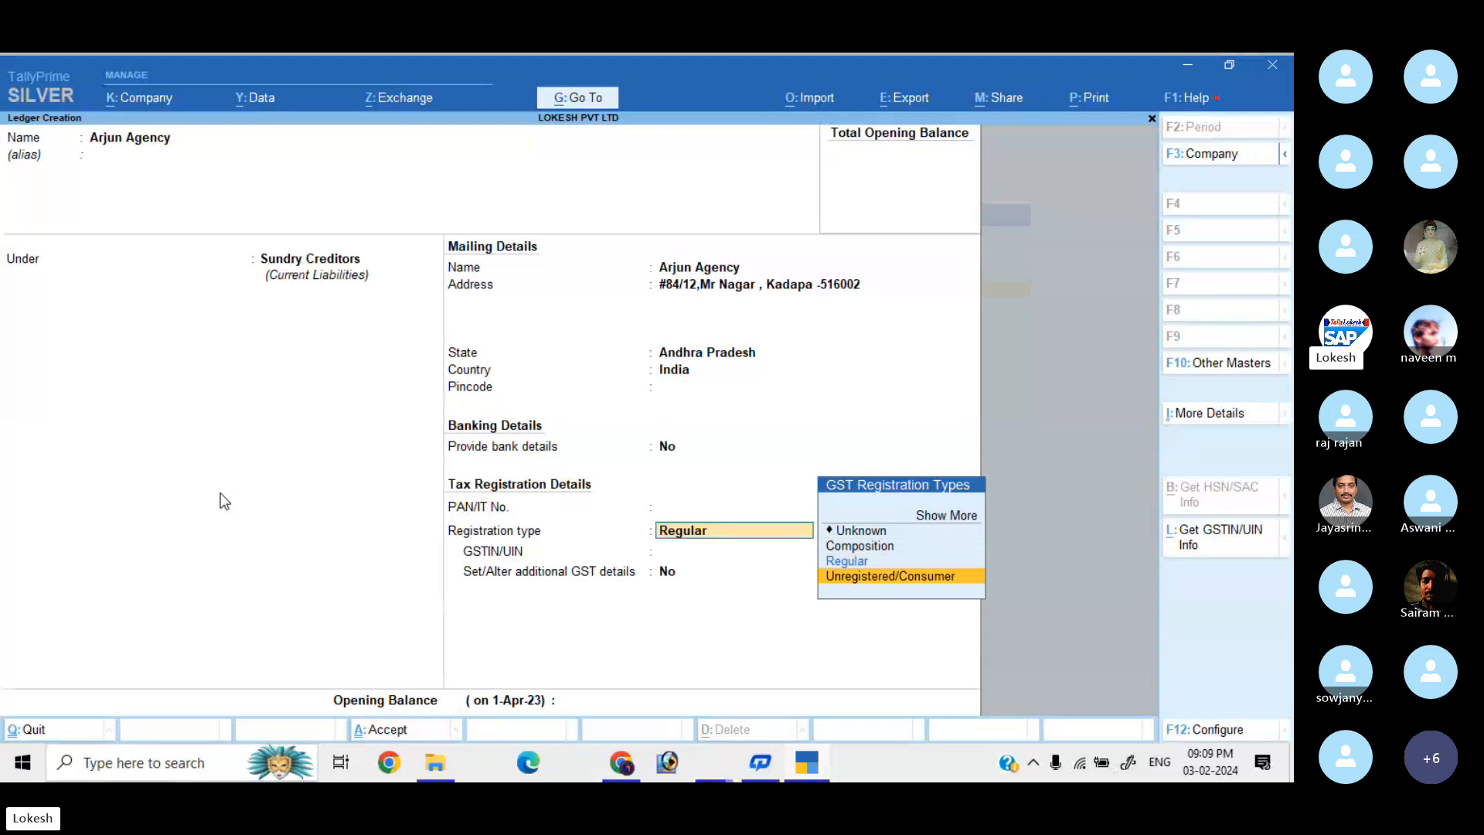
pyautogui.press('Up')
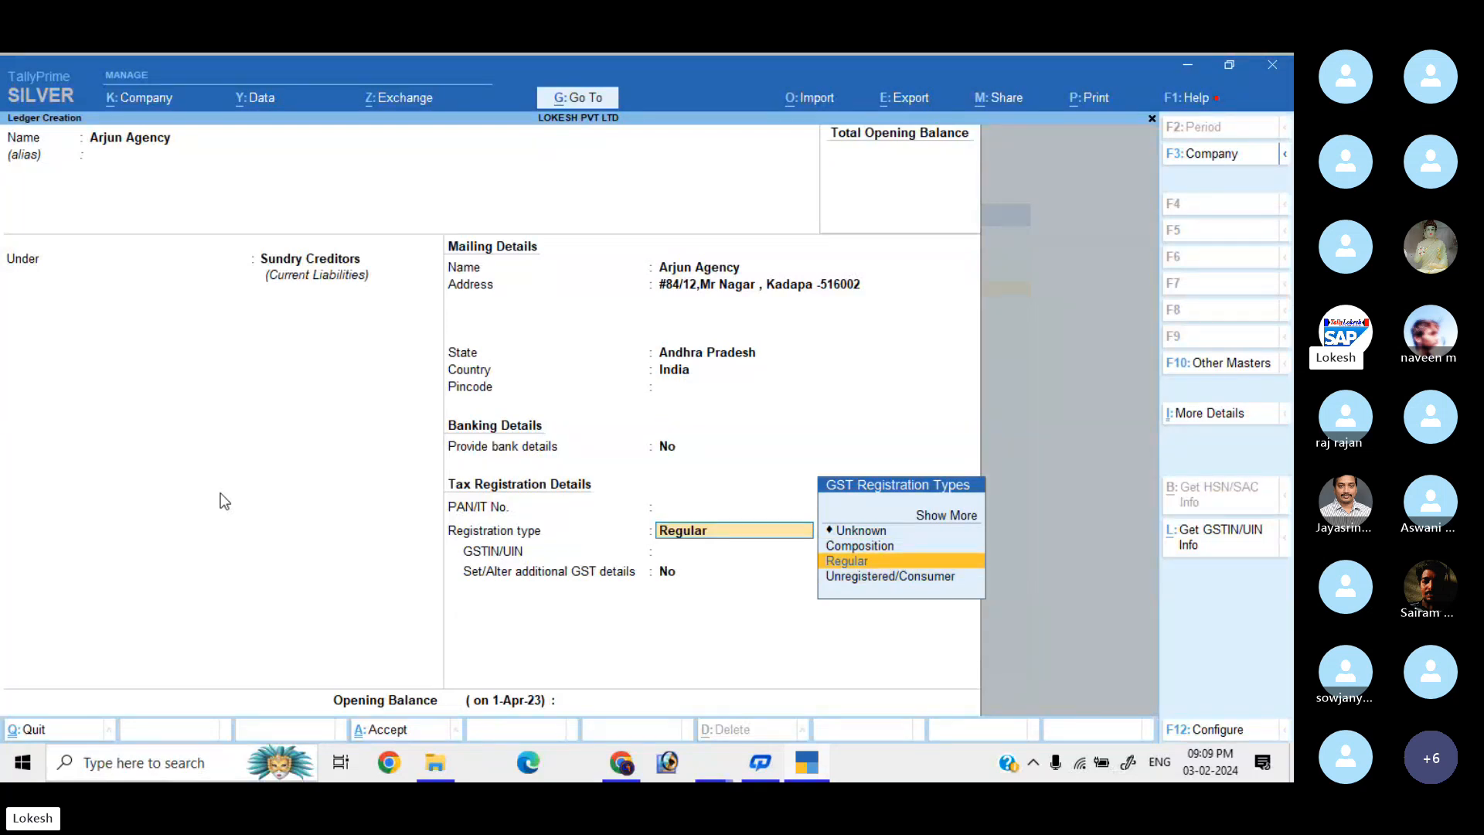
pyautogui.press('Return')
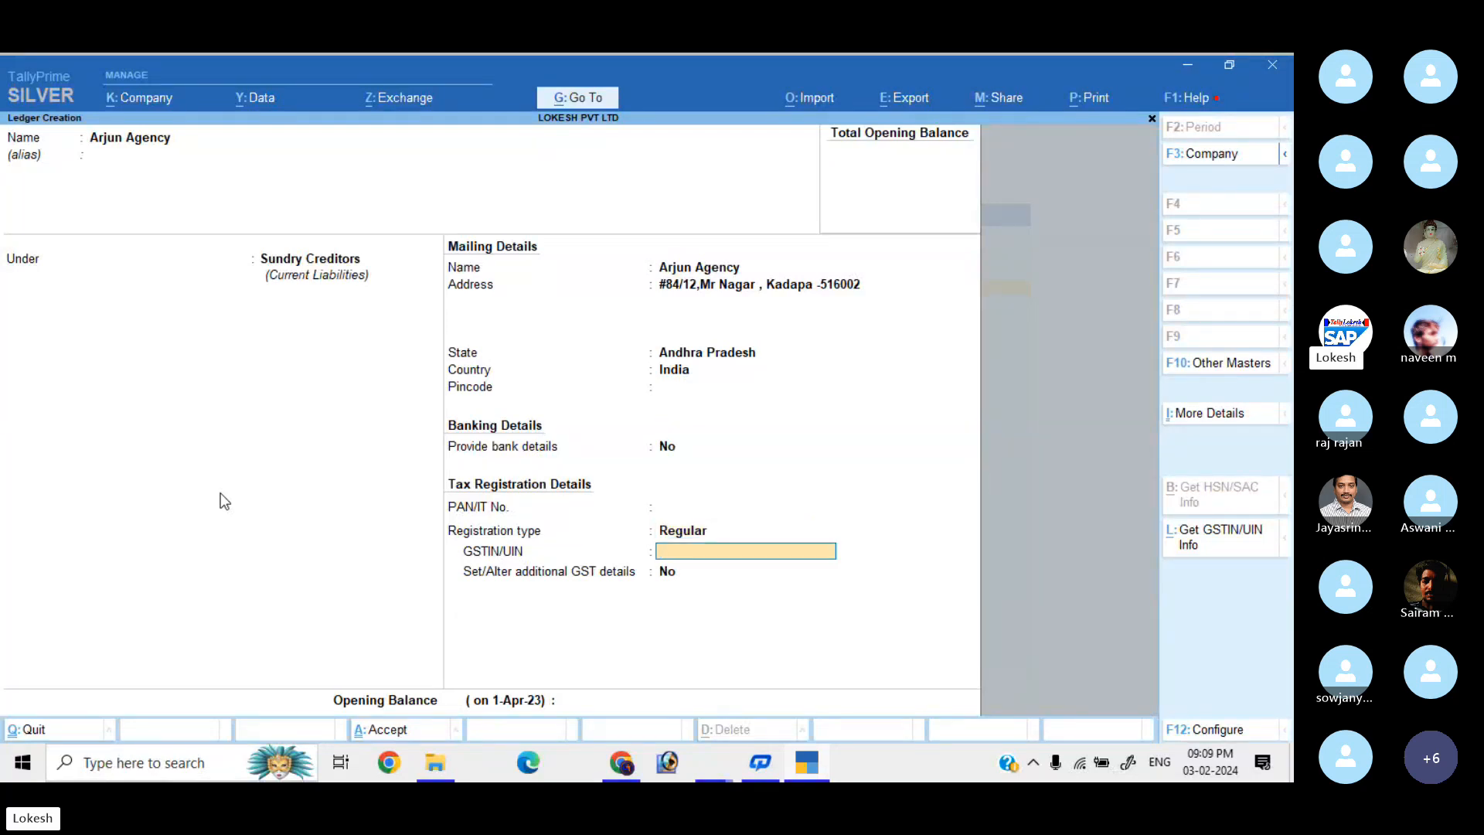
pyautogui.write('37ABCDE')
pyautogui.write('2334A1Z1')
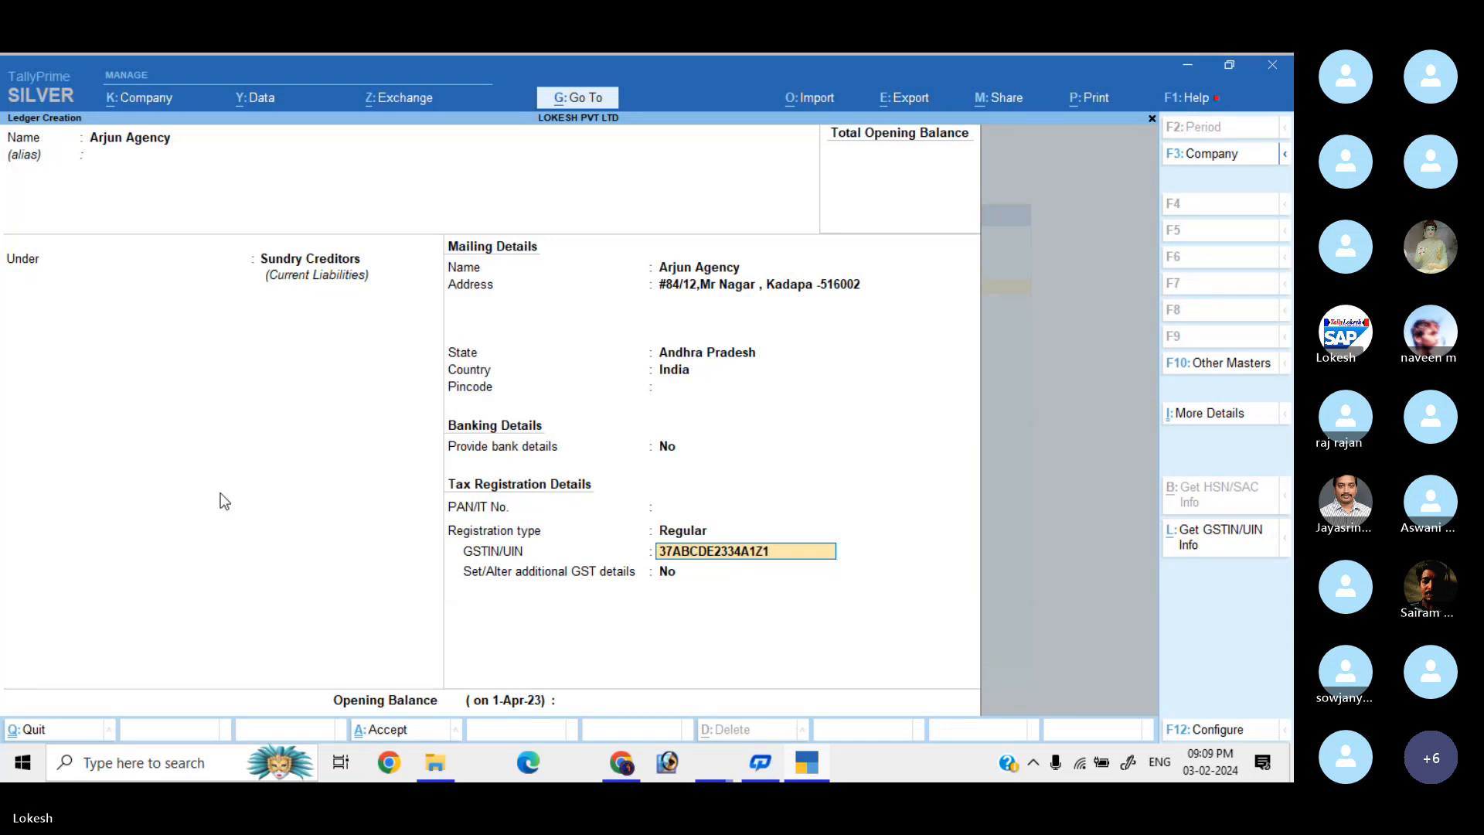
pyautogui.press('Return')
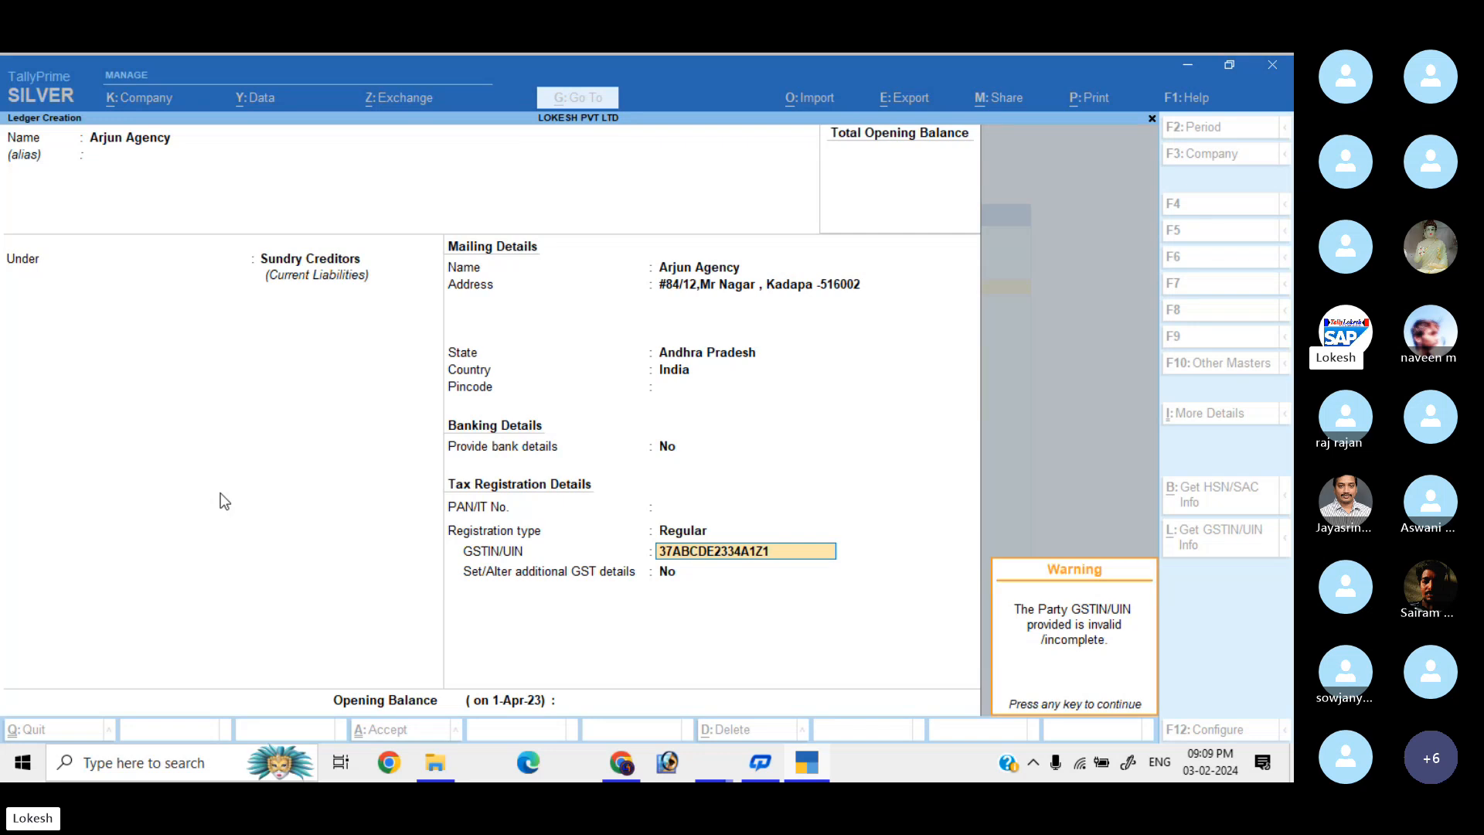
pyautogui.press('Return')
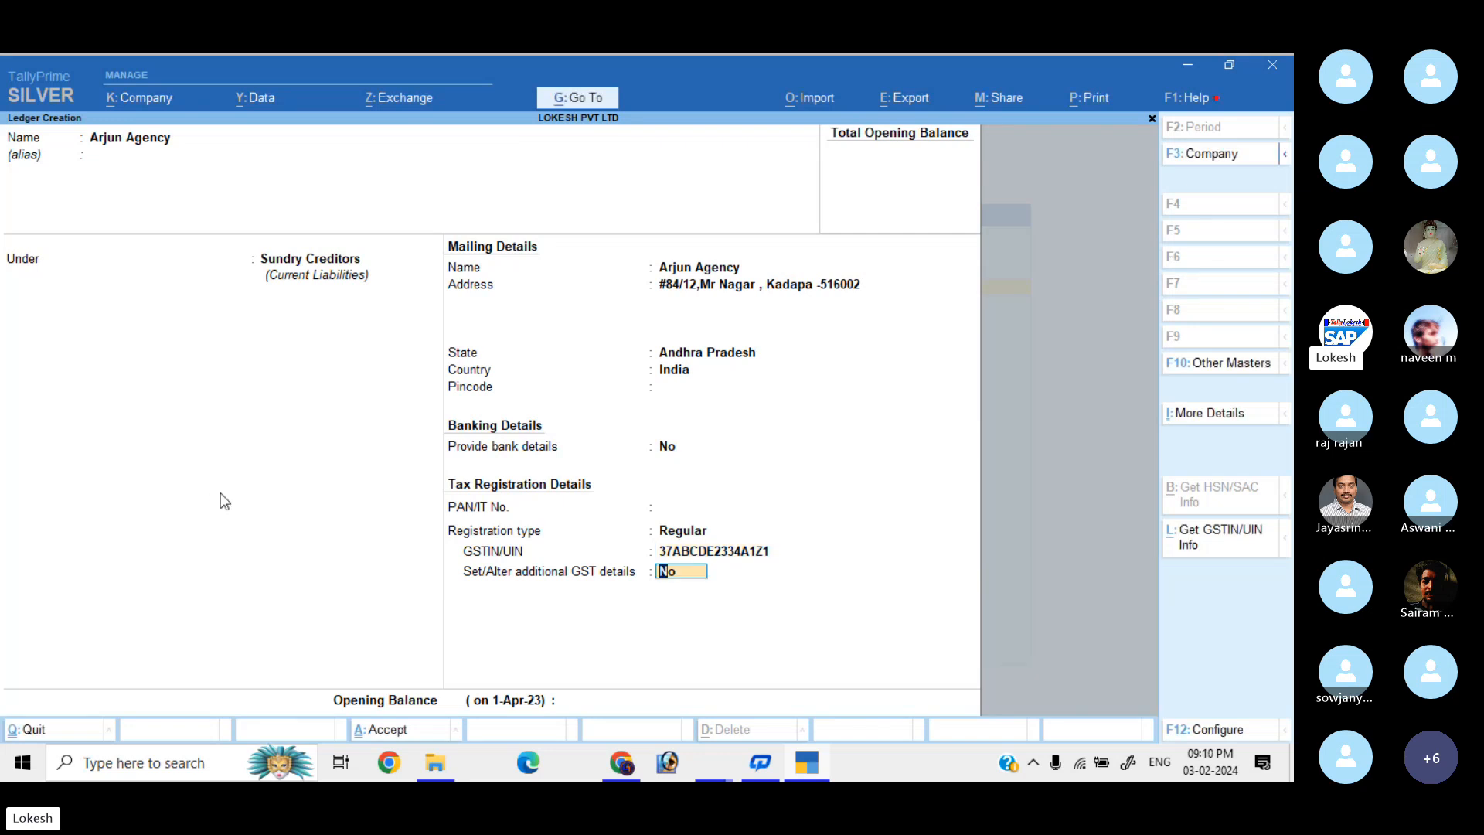
pyautogui.press('Return')
pyautogui.press('Return')
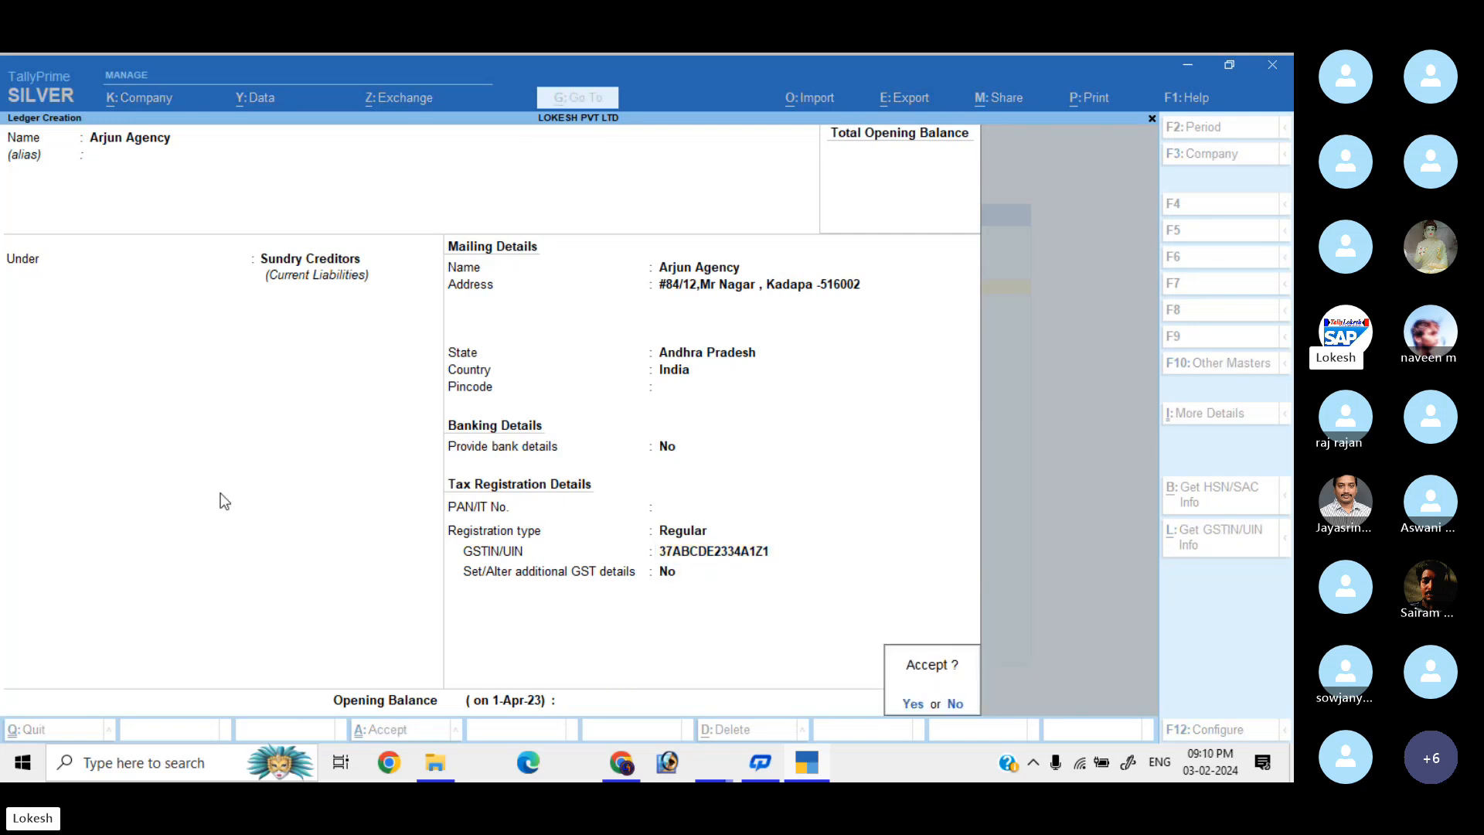
pyautogui.write('y')
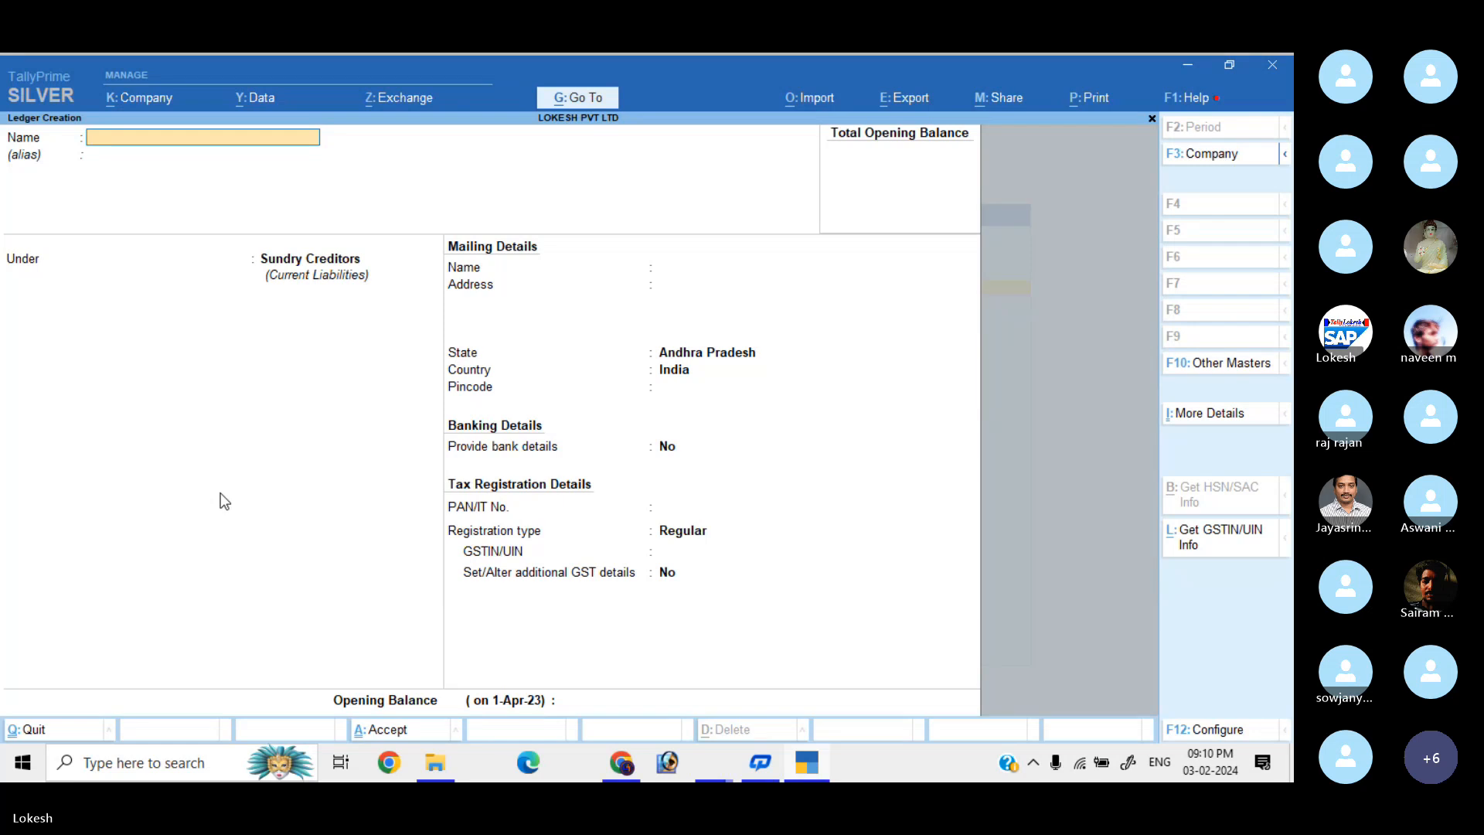
pyautogui.write('SAL')
# Save a Sales ledger under Sales Accounts, then name the next ledger Kumar Merchants.
pyautogui.press('BackSpace')
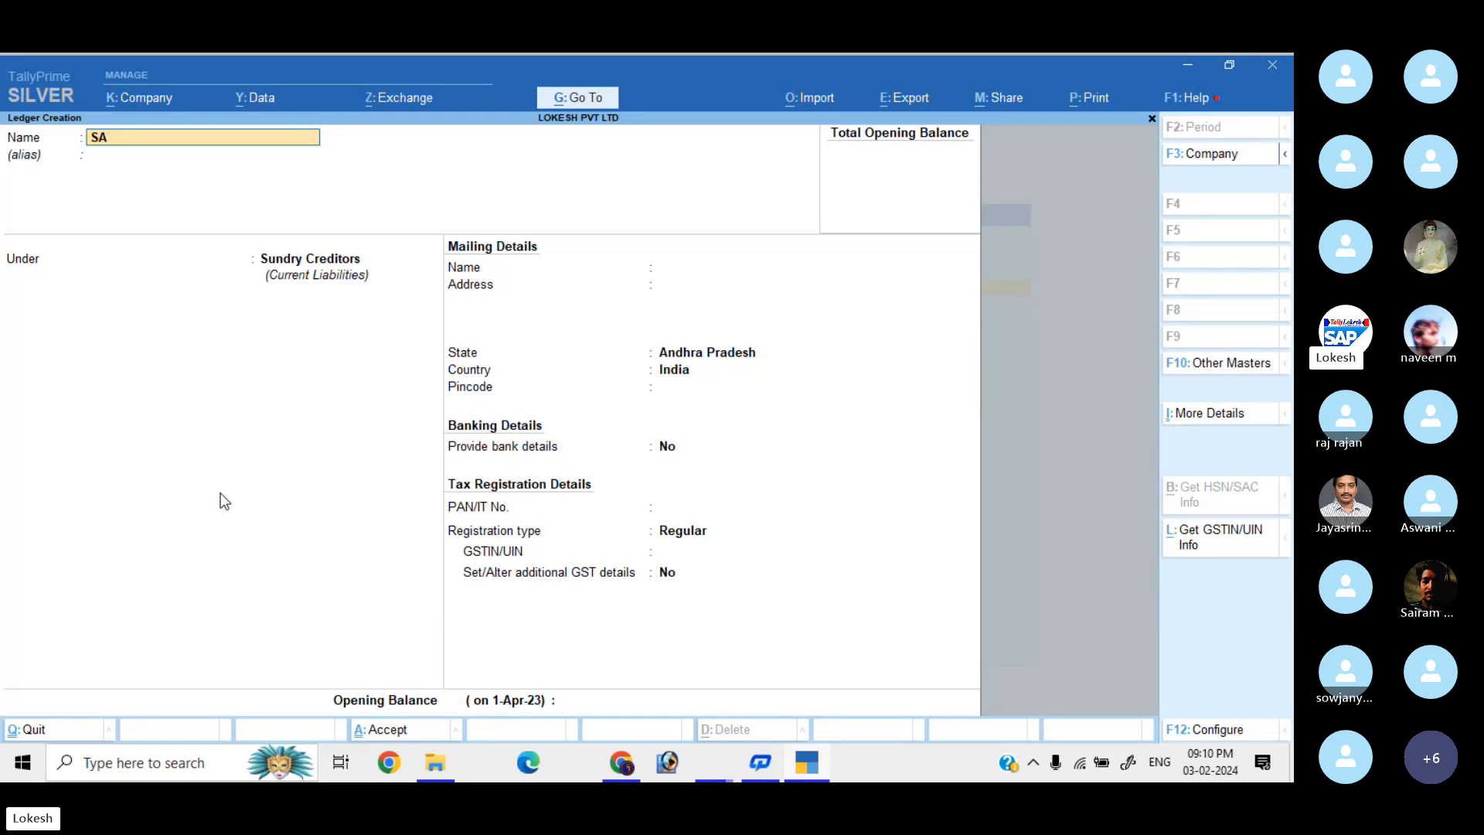
pyautogui.press('BackSpace')
pyautogui.write('ales')
pyautogui.press('Return')
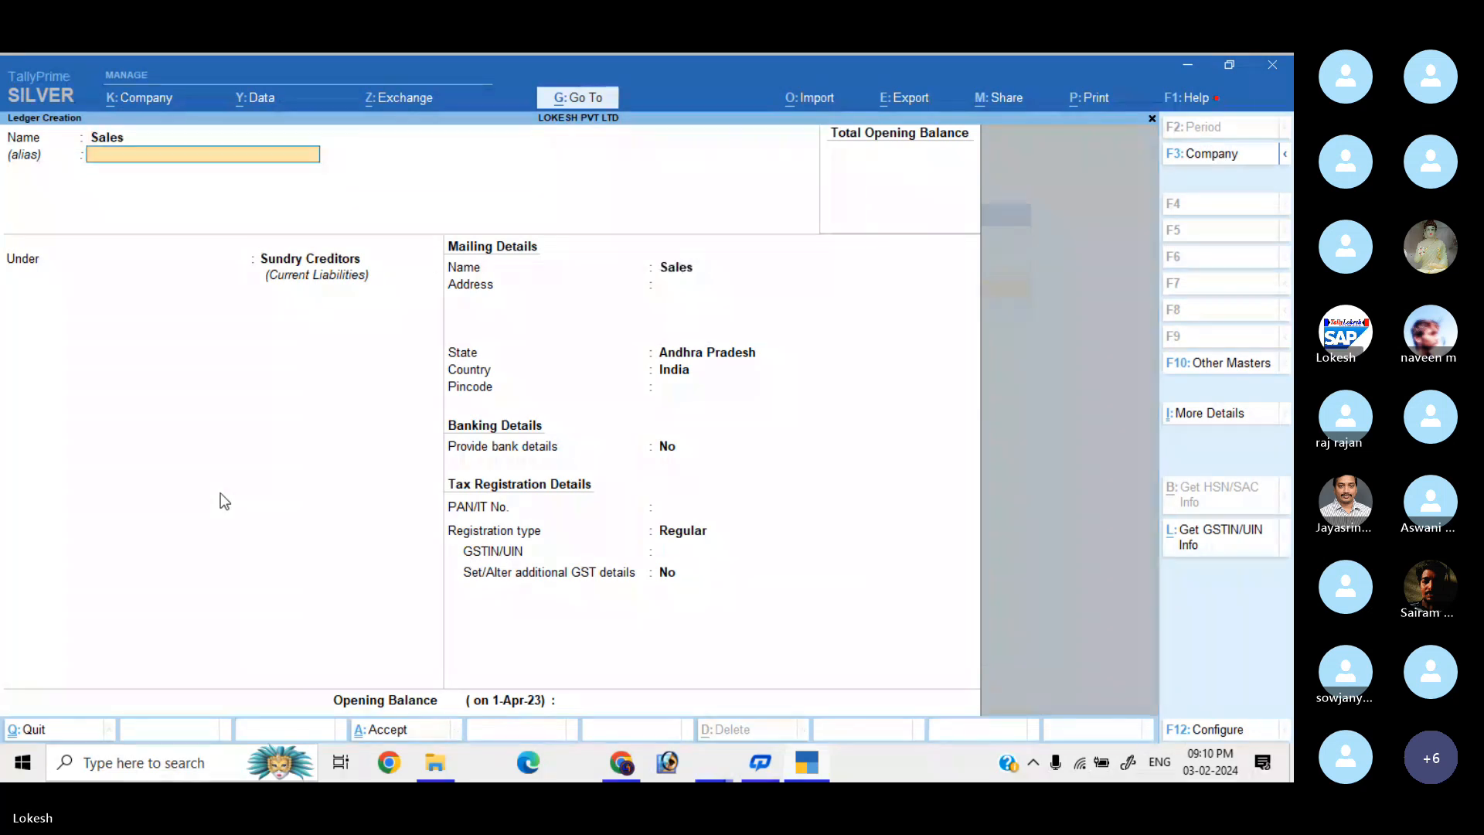
pyautogui.press('Return')
pyautogui.write('S')
pyautogui.press('Return')
pyautogui.press('Return')
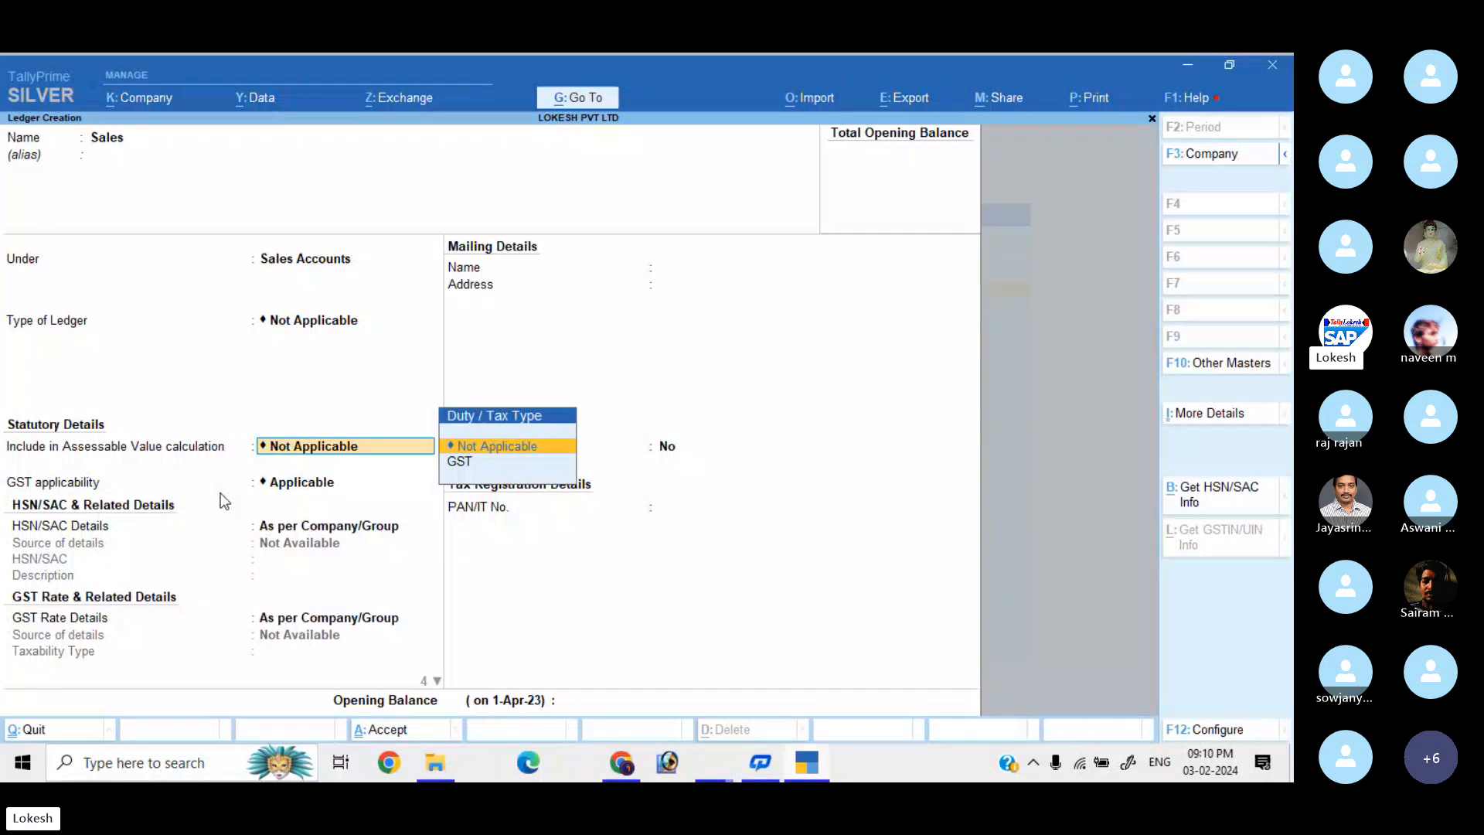
pyautogui.press('Return')
pyautogui.press('Return')
pyautogui.press('Return')
pyautogui.press('Return')
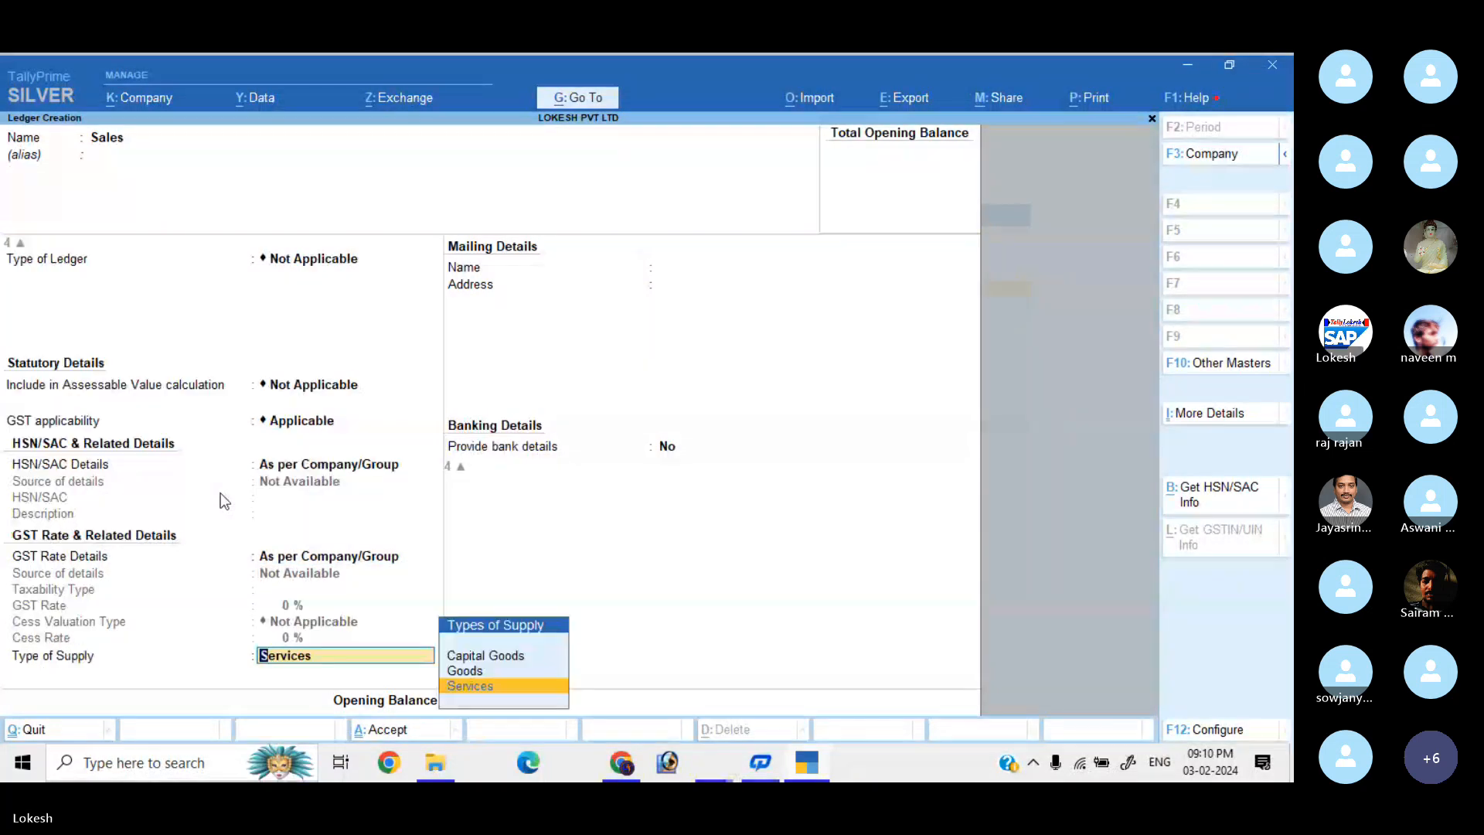
pyautogui.press('Up')
pyautogui.press('Return')
pyautogui.press('Return')
pyautogui.press('Return')
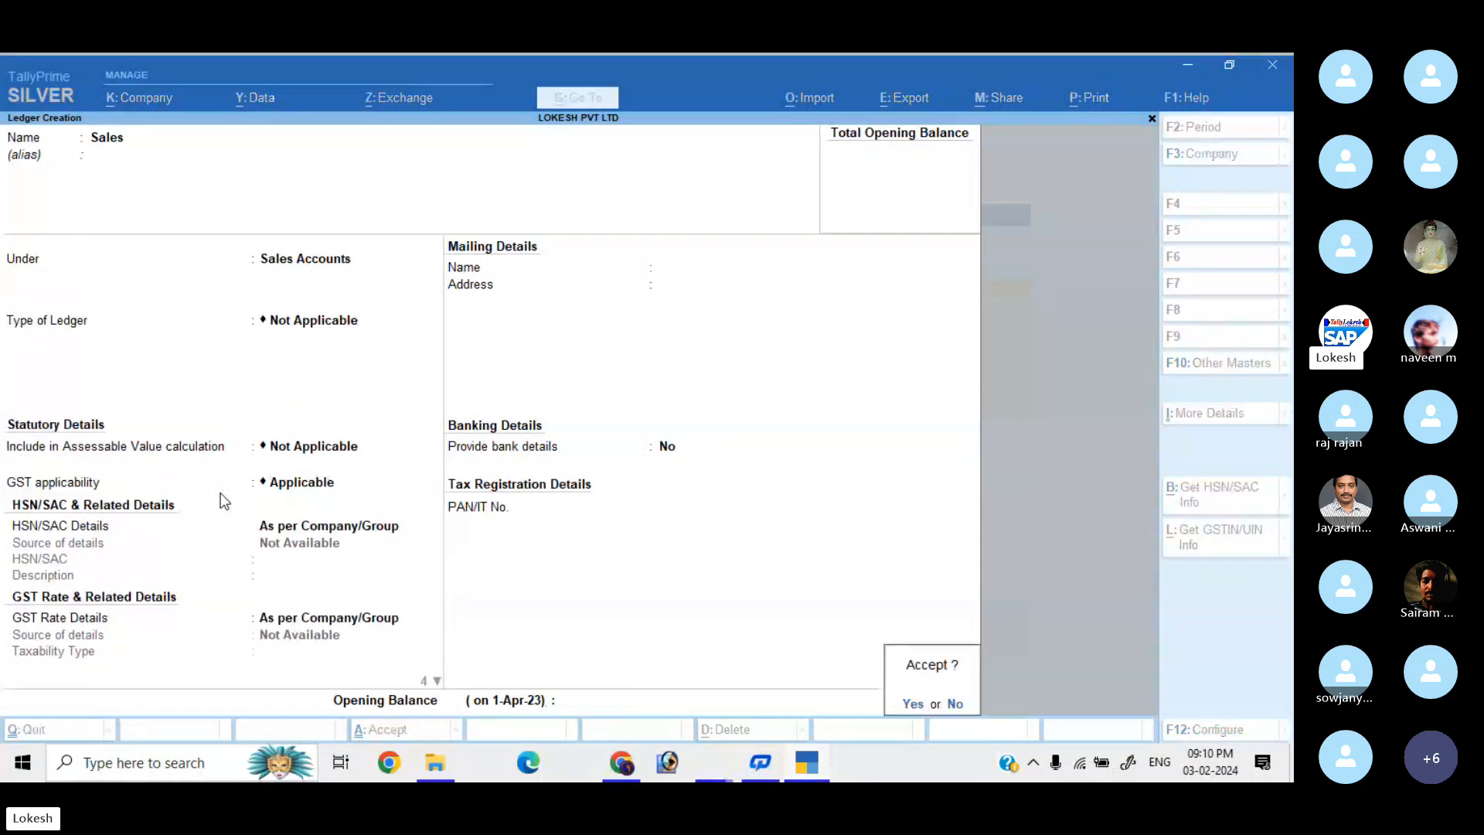
pyautogui.press('Return')
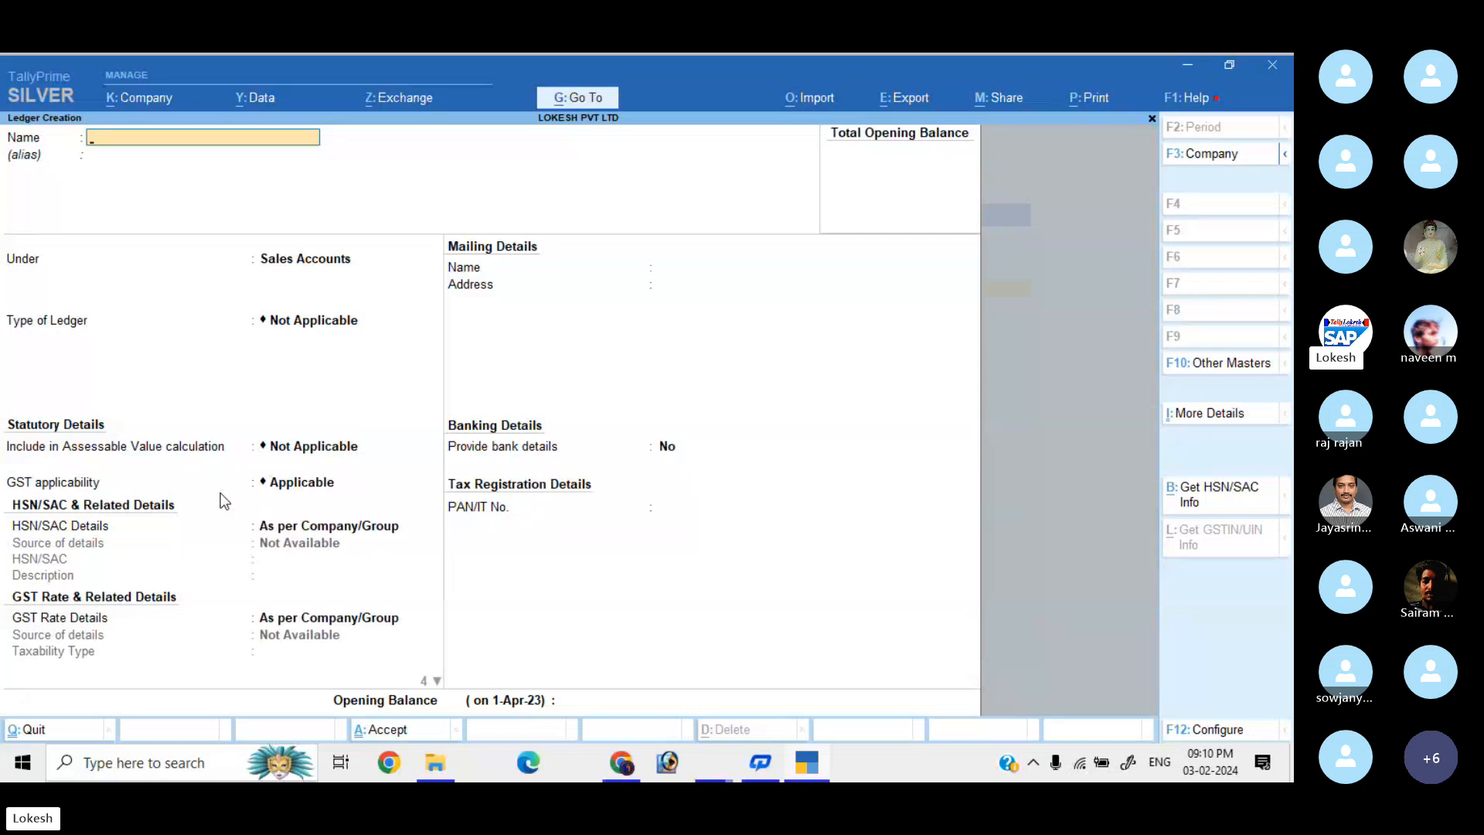
pyautogui.write('Kumar Merchants')
# Place Kumar Merchants under Sundry Debtors and enter its mailing address.
pyautogui.press('Return')
pyautogui.write('Sun')
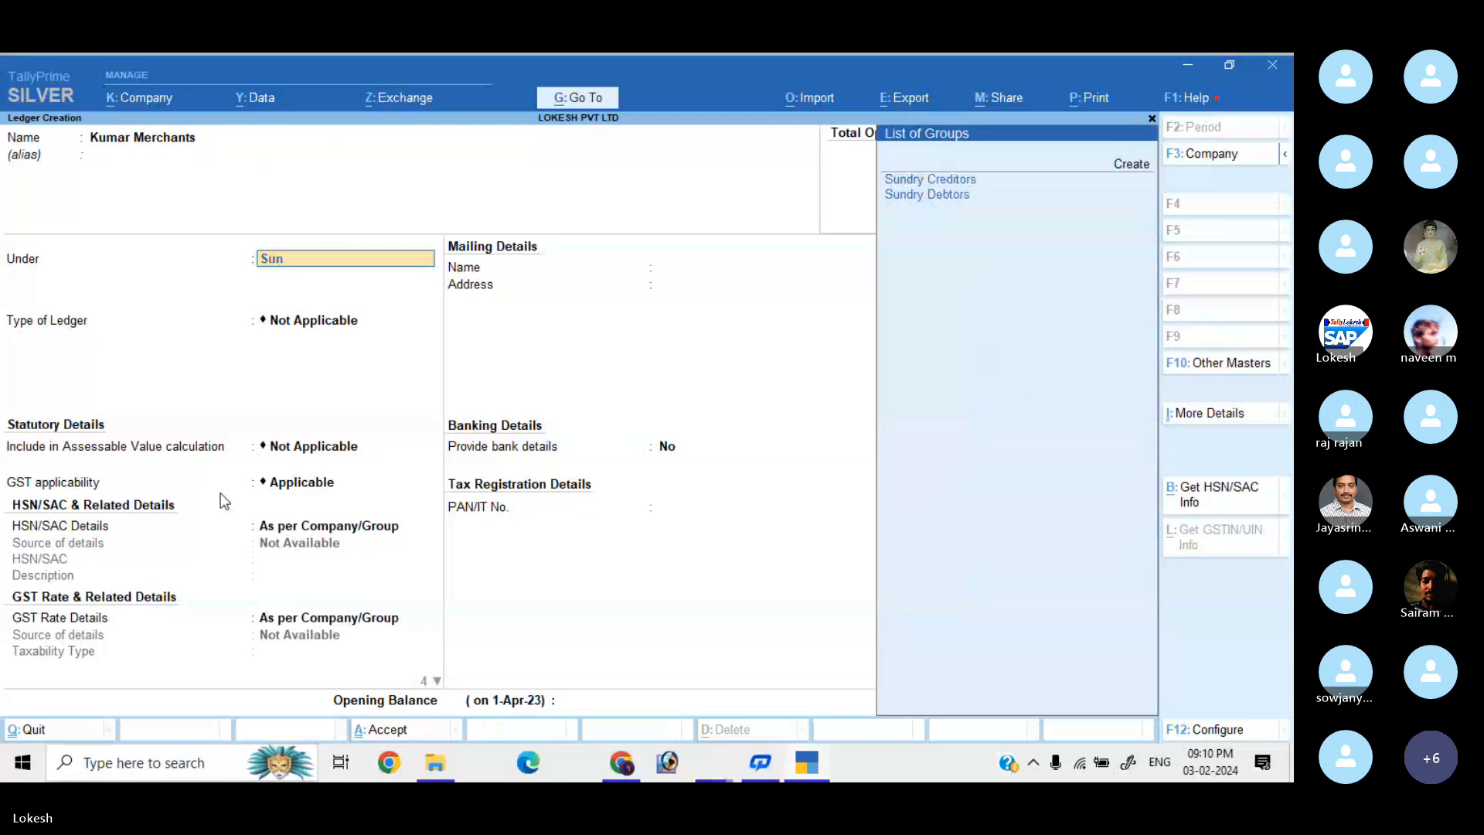
pyautogui.press('Down')
pyautogui.press('Return')
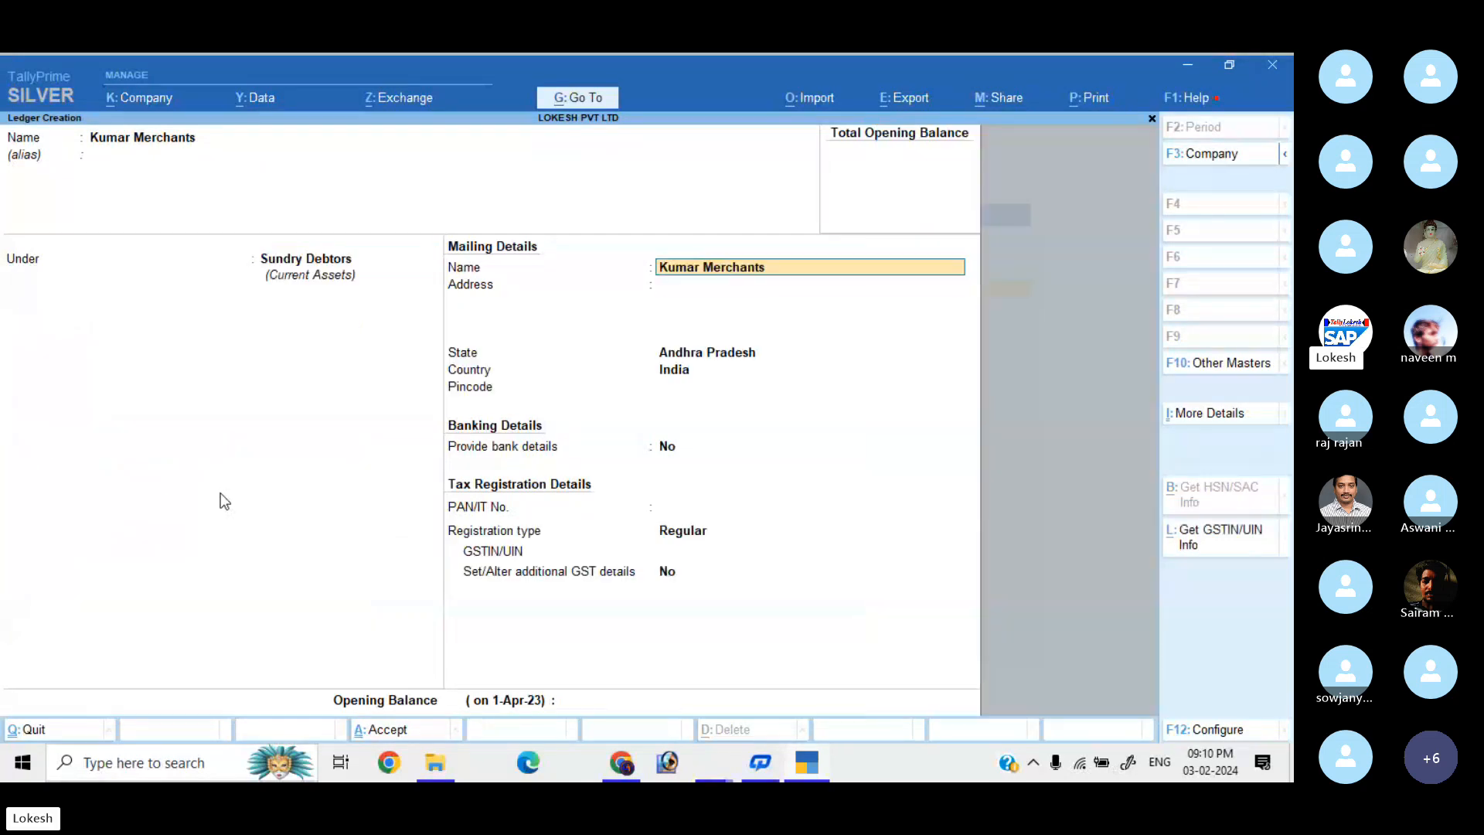
pyautogui.press('Return')
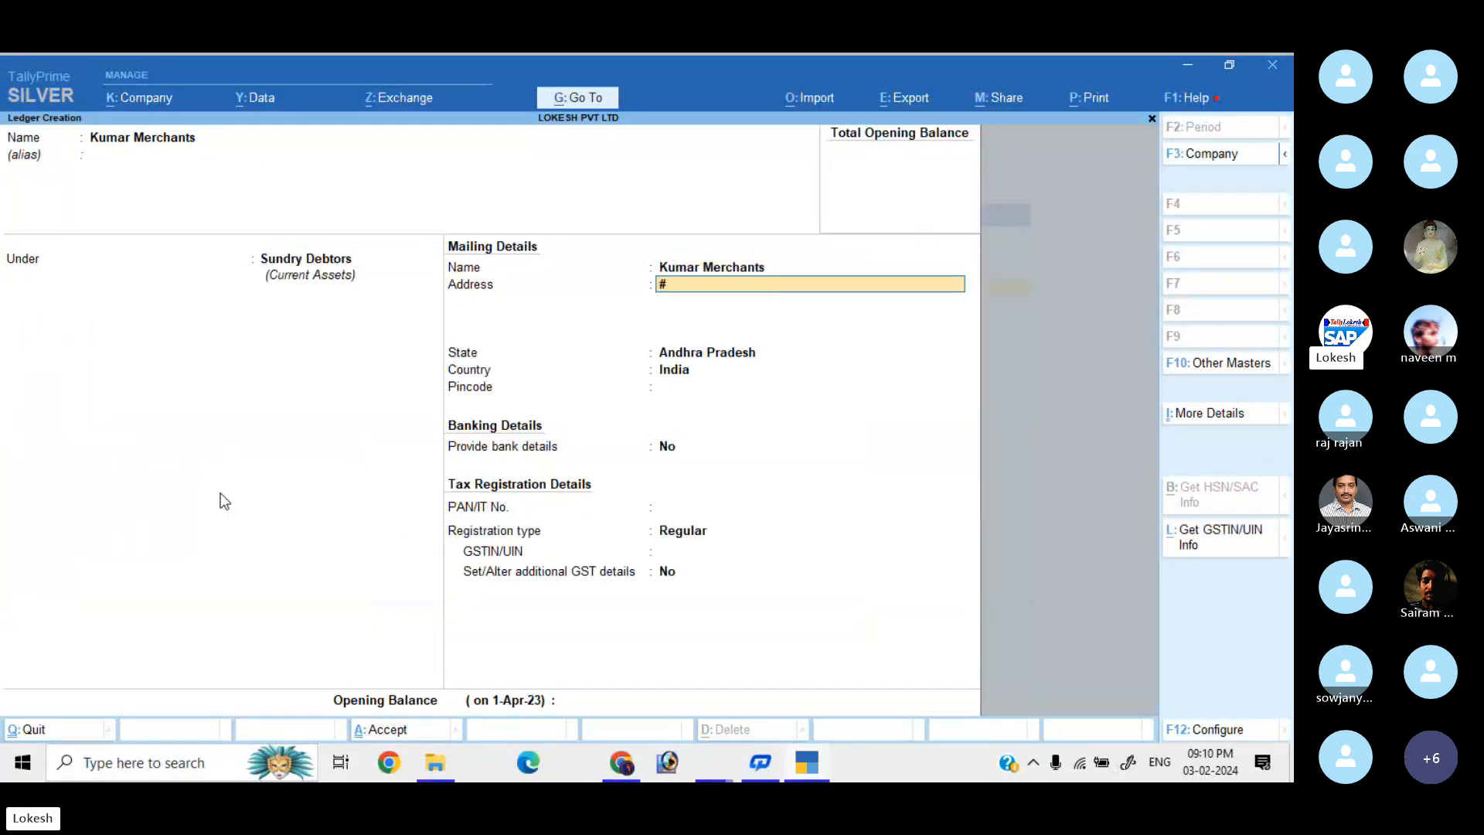
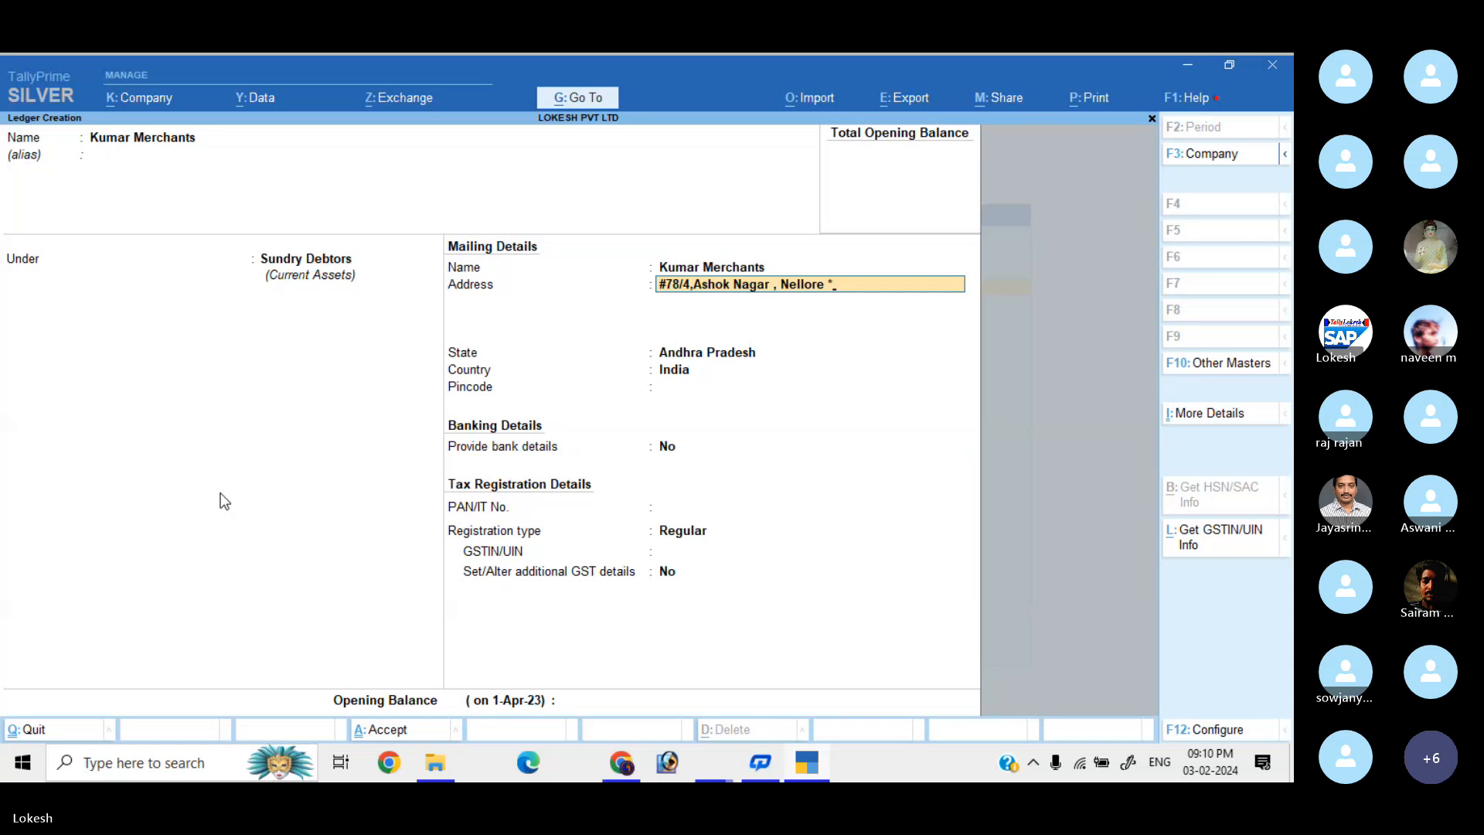
# Keep Regular GST registration and enter Kumar Merchants' GSTIN.
pyautogui.press('Return')
pyautogui.press('Return')
pyautogui.press('Return')
pyautogui.press('Return')
pyautogui.press('Return')
pyautogui.press('Return')
pyautogui.press('Return')
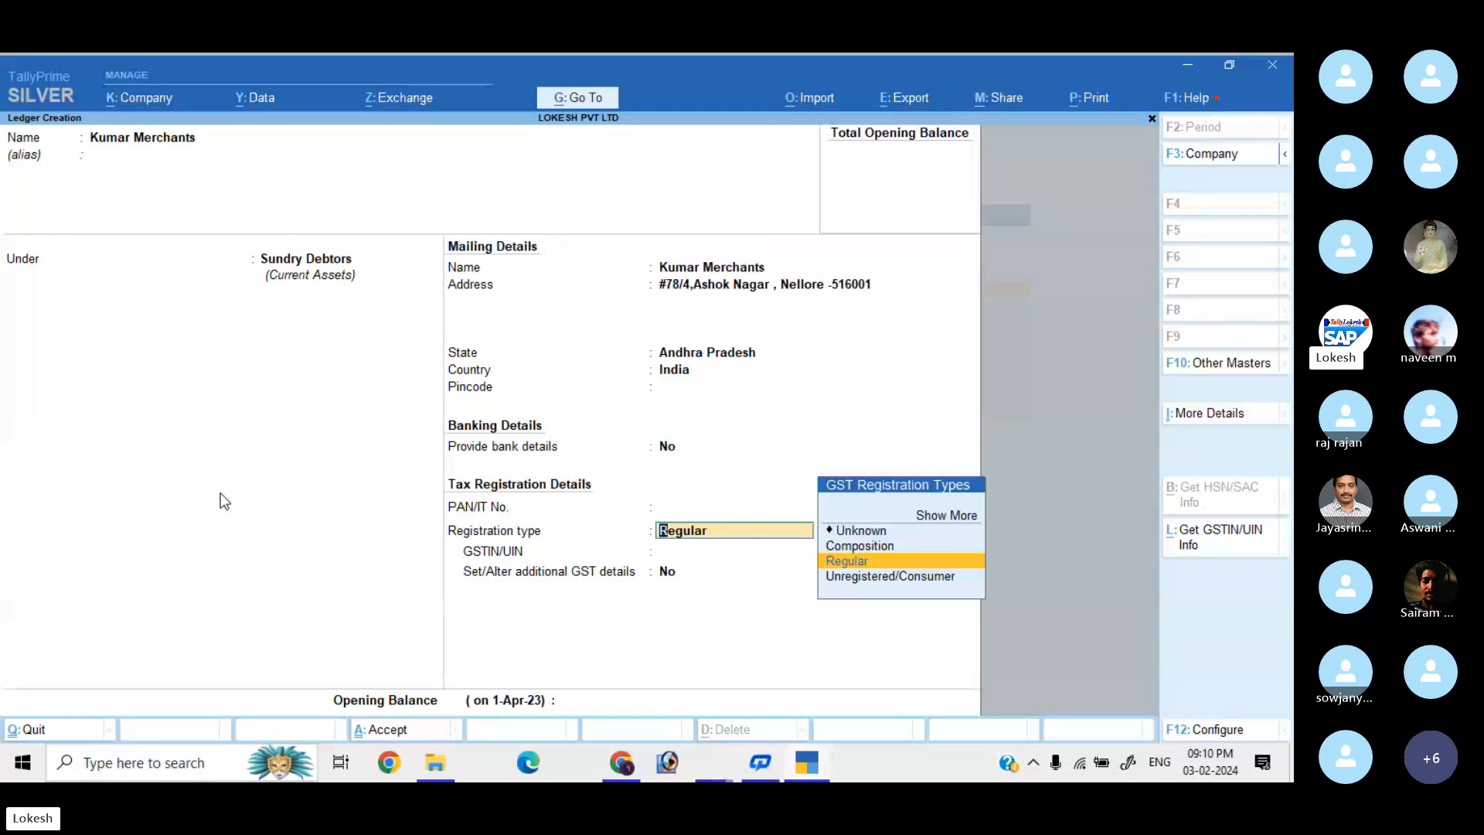
pyautogui.press('Return')
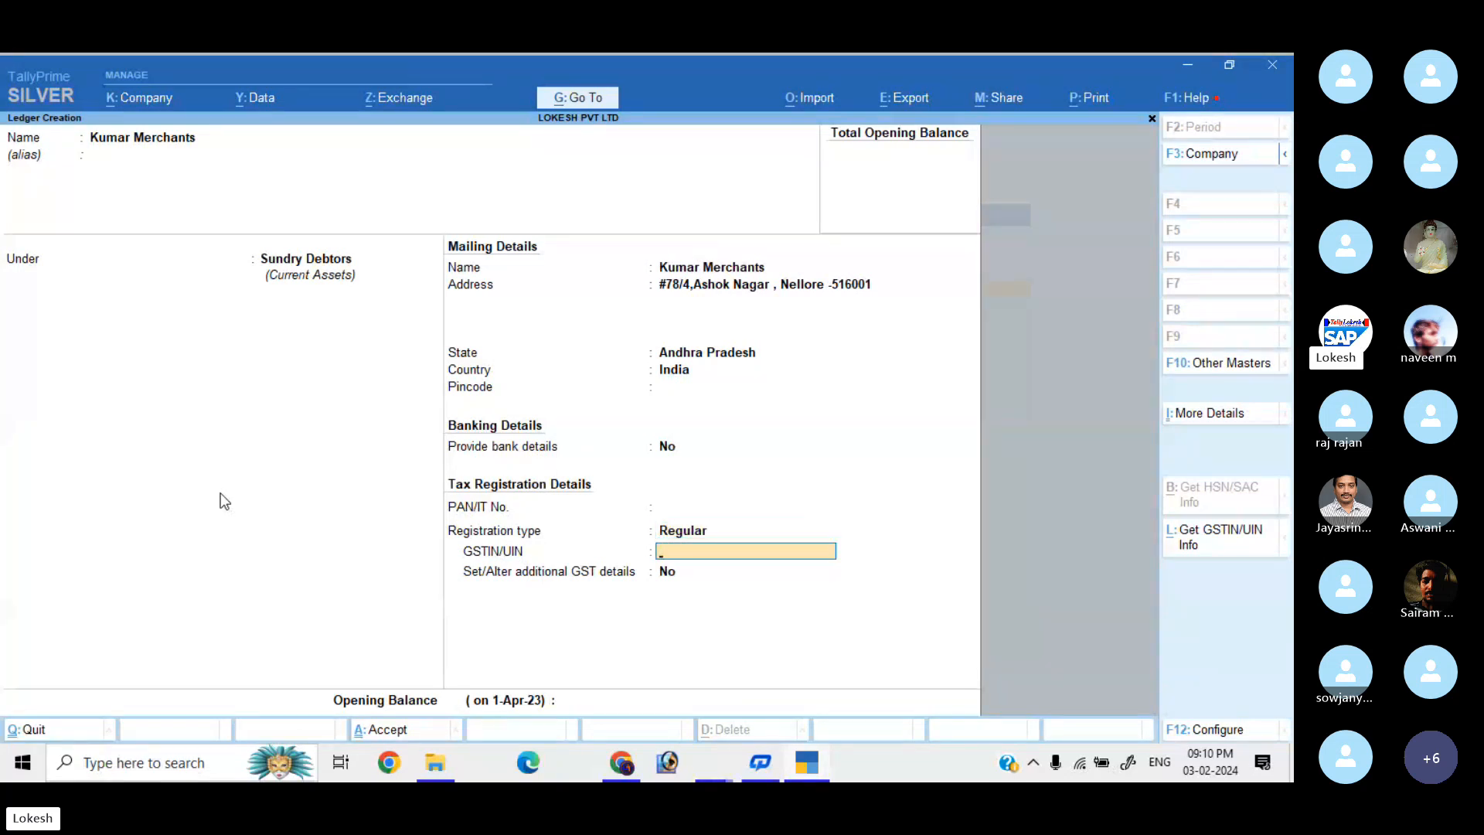
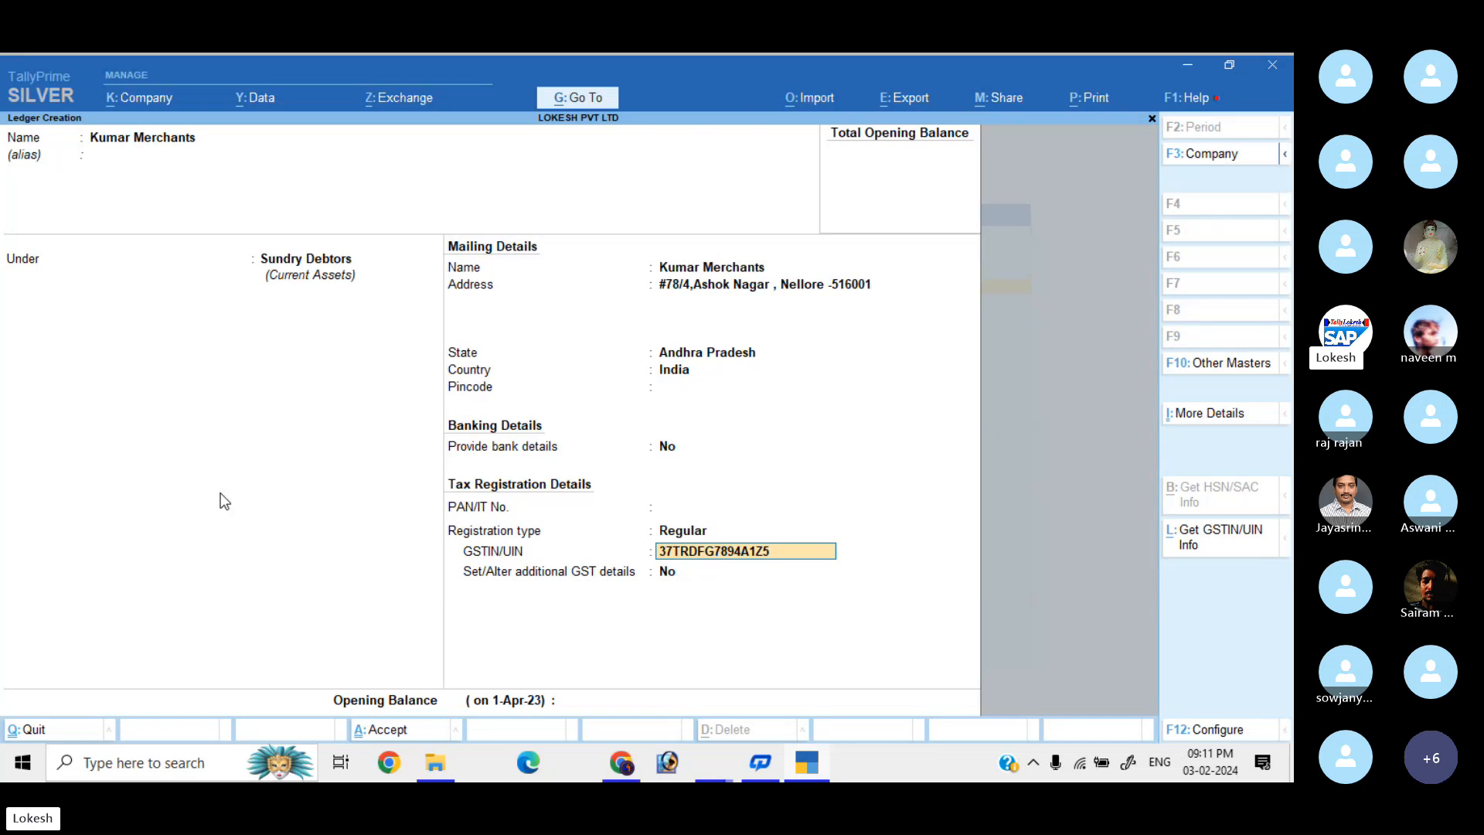
pyautogui.press('Return')
pyautogui.press('Return')
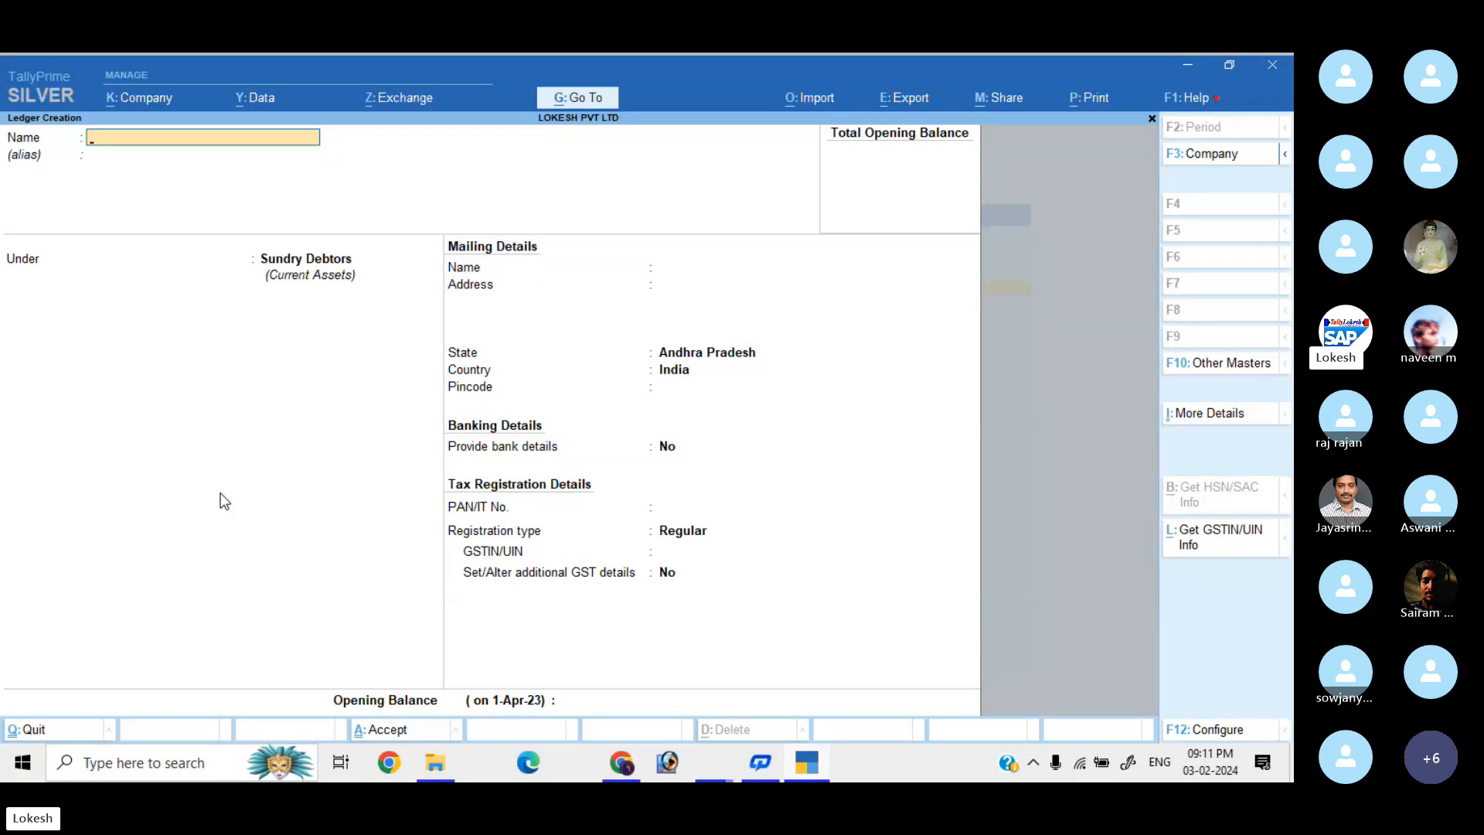
# Create and save the Rent ledger under Indirect Expenses.
pyautogui.press('BackSpace')
pyautogui.write('Rent')
pyautogui.press('Return')
pyautogui.write('Ind')
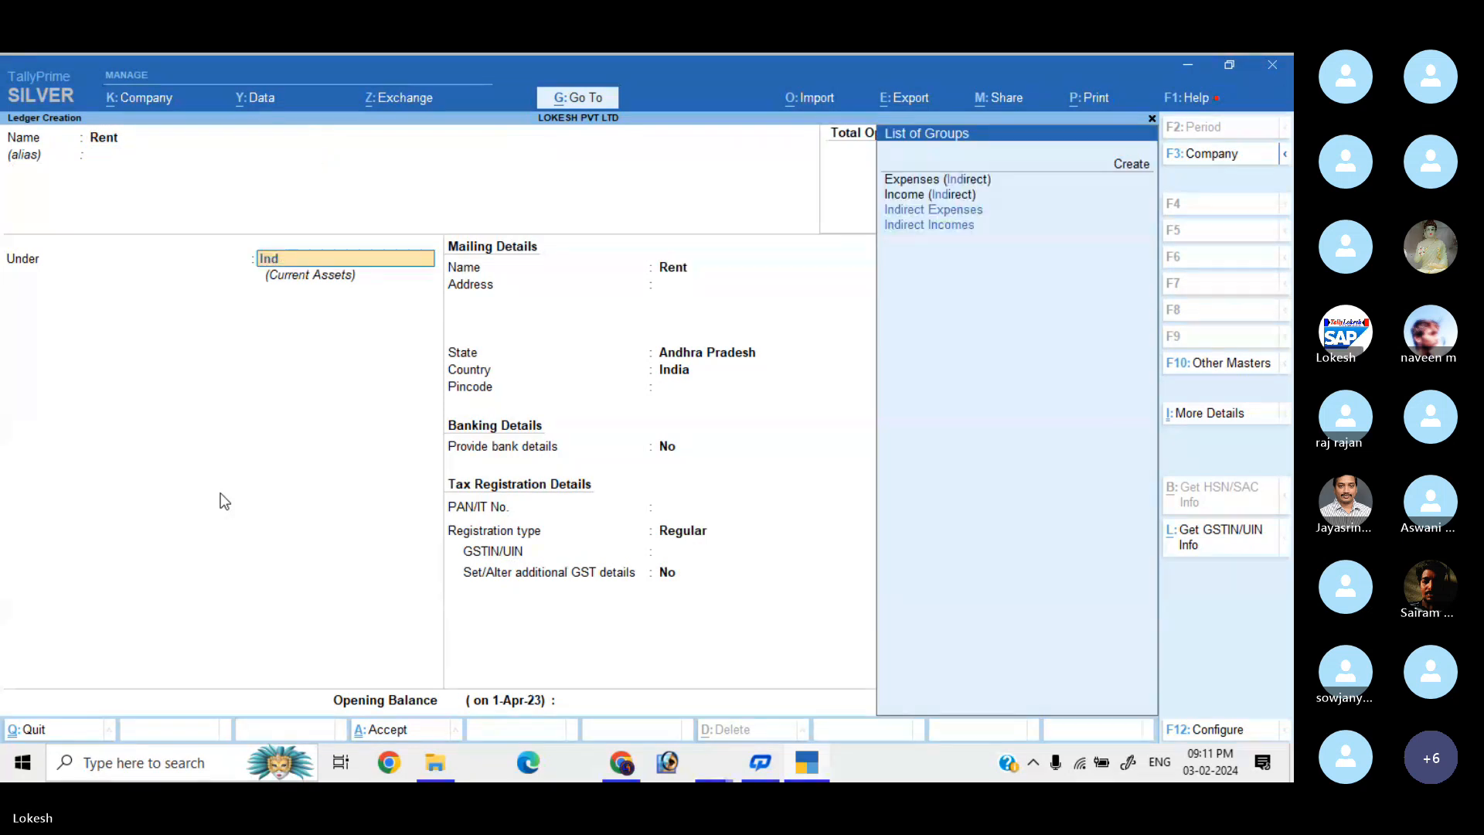
pyautogui.press('Down')
pyautogui.press('Down')
pyautogui.press('Return')
pyautogui.press('Return')
pyautogui.press('Return')
pyautogui.press('Return')
pyautogui.press('Return')
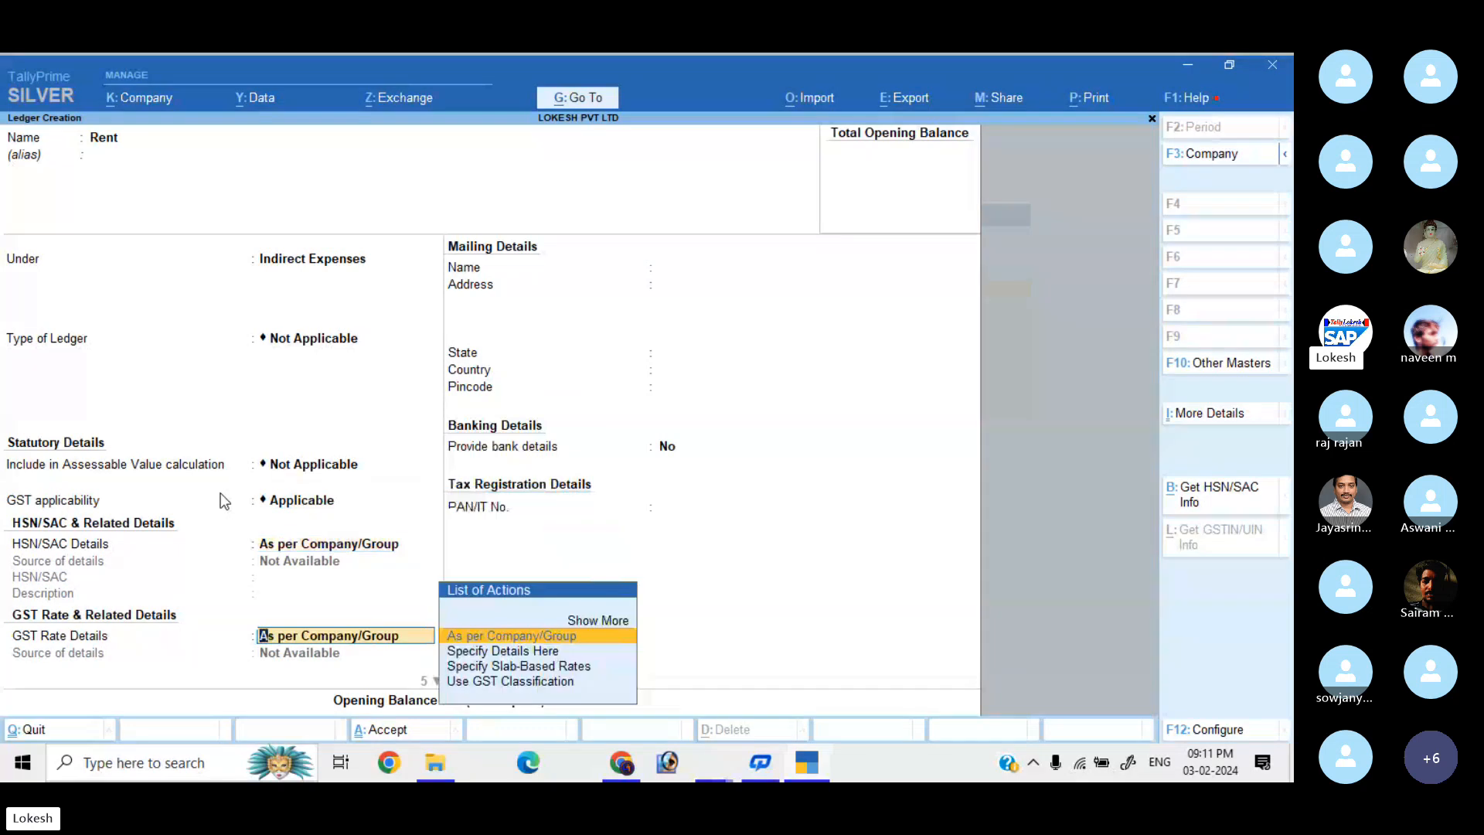
pyautogui.press('Return')
pyautogui.press('Return')
pyautogui.press('Return')
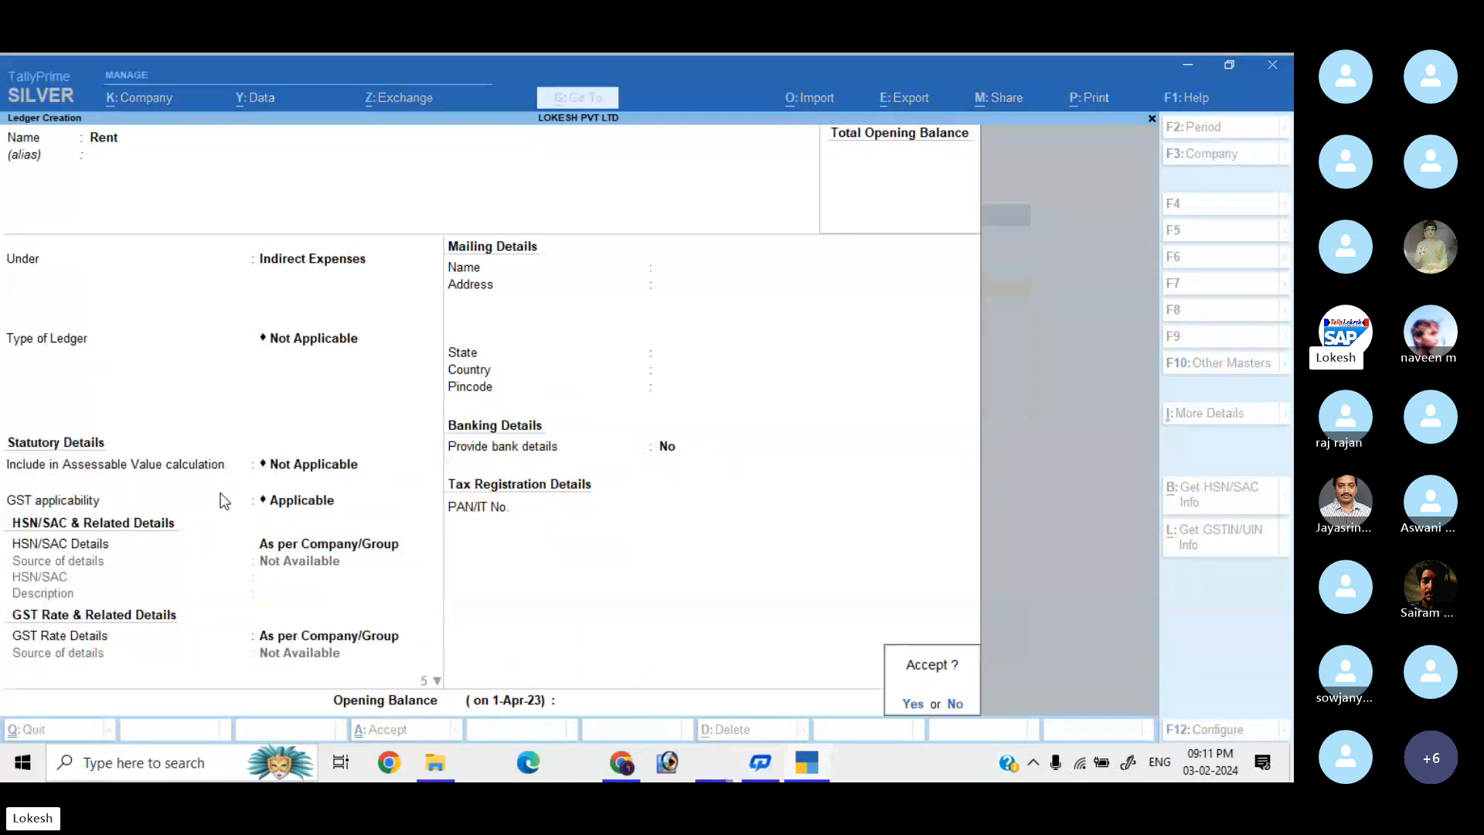
pyautogui.press('Return')
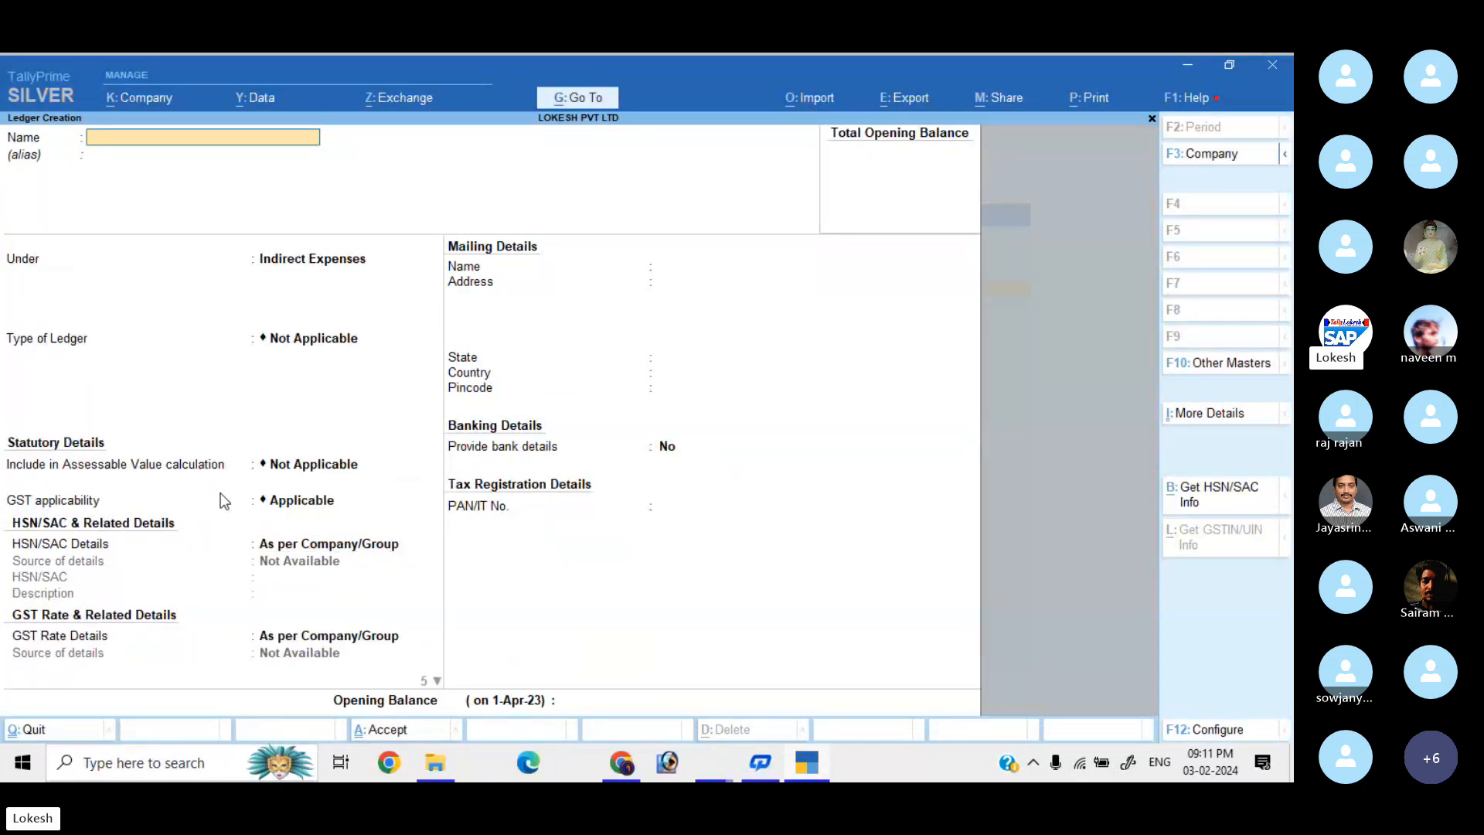
# Create and save the Discount Received ledger under Indirect Incomes.
pyautogui.write('Discount Receive')
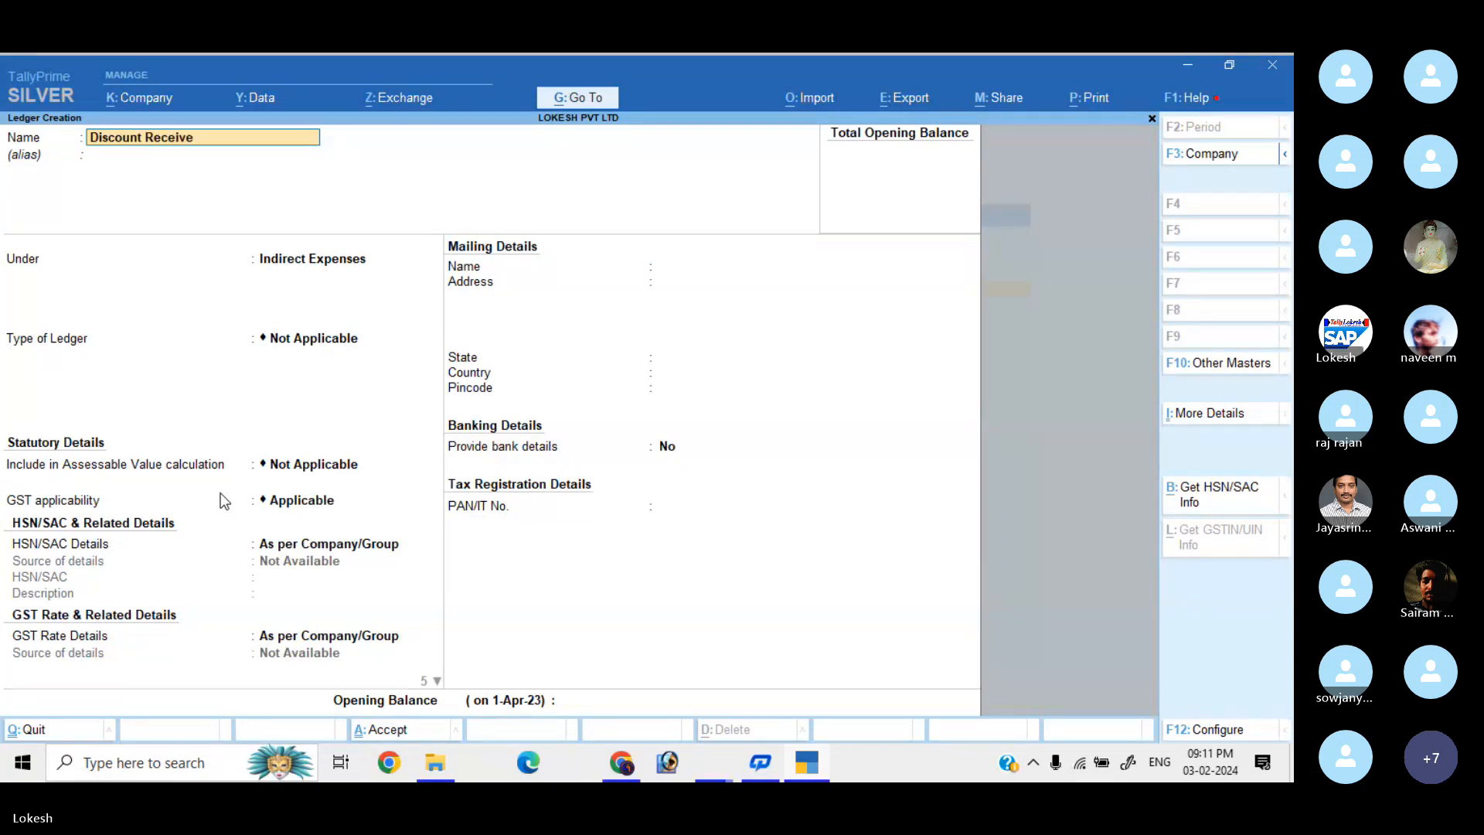
pyautogui.write('d')
pyautogui.press('Return')
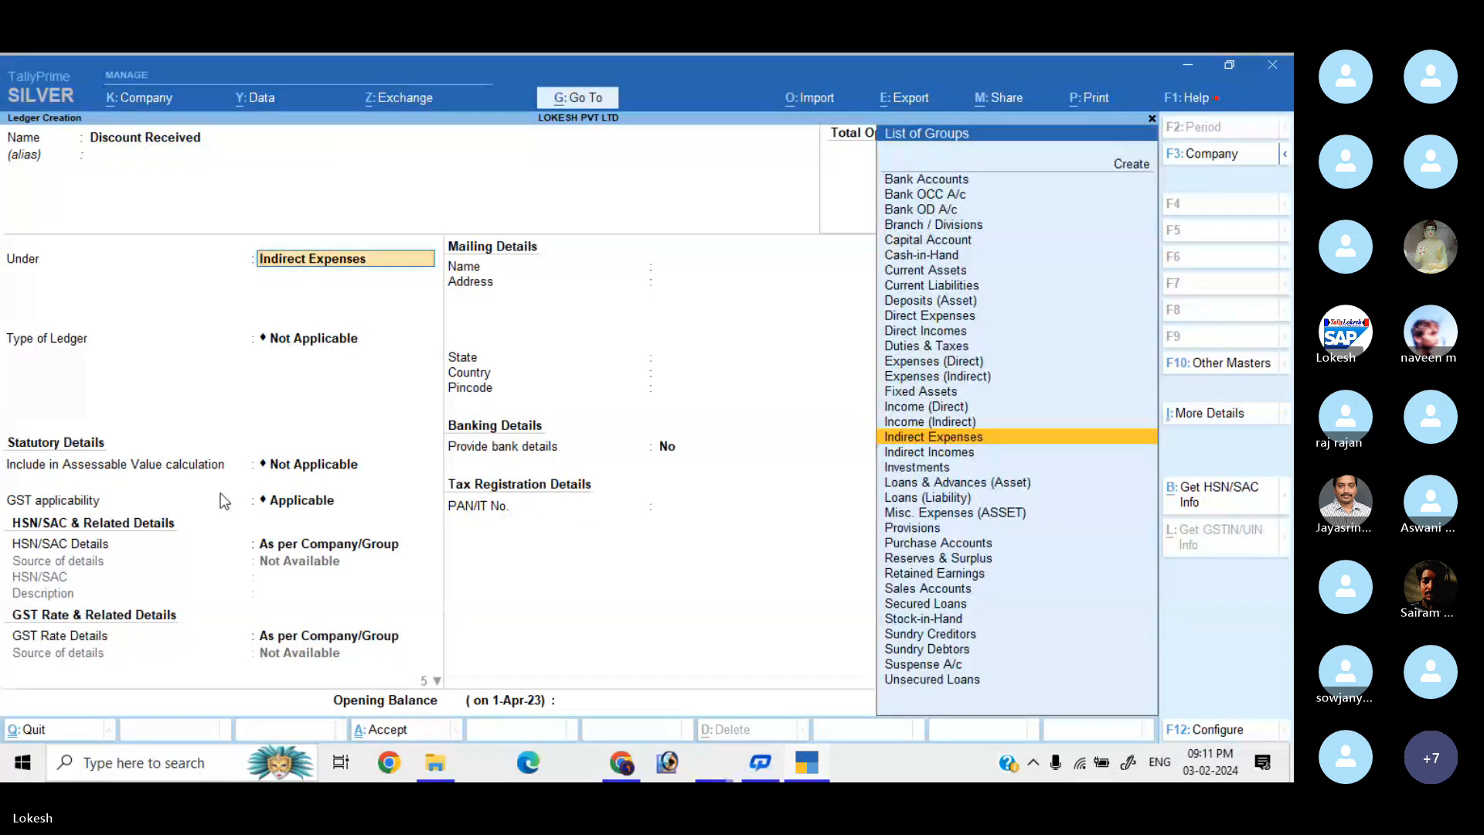
pyautogui.press('Down')
pyautogui.press('Return')
pyautogui.press('Return')
pyautogui.press('Return')
pyautogui.press('Return')
pyautogui.press('Return')
pyautogui.press('Return')
pyautogui.press('Return')
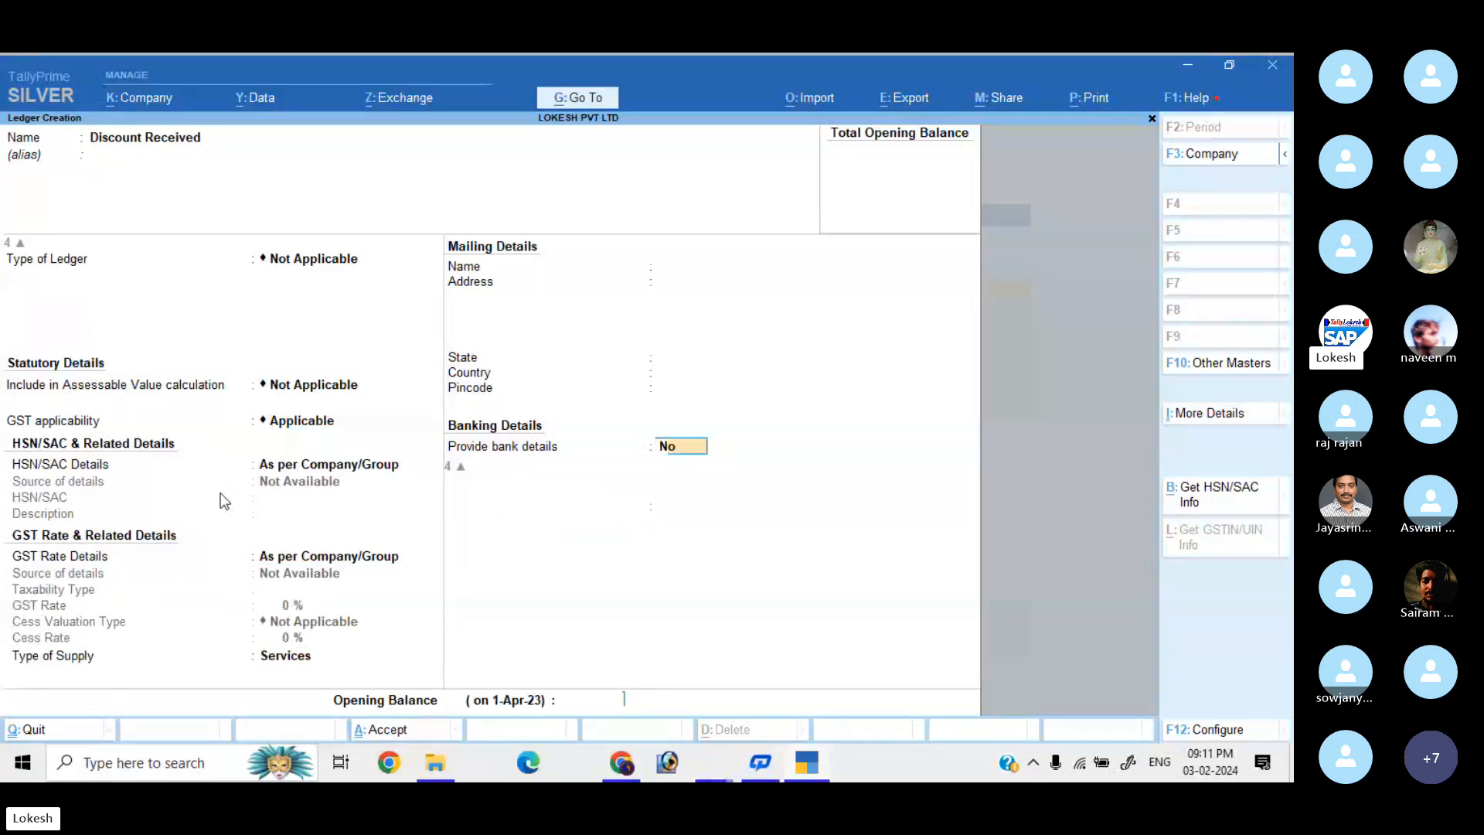
pyautogui.press('Return')
pyautogui.press('Return')
pyautogui.press('Return')
pyautogui.press('Return')
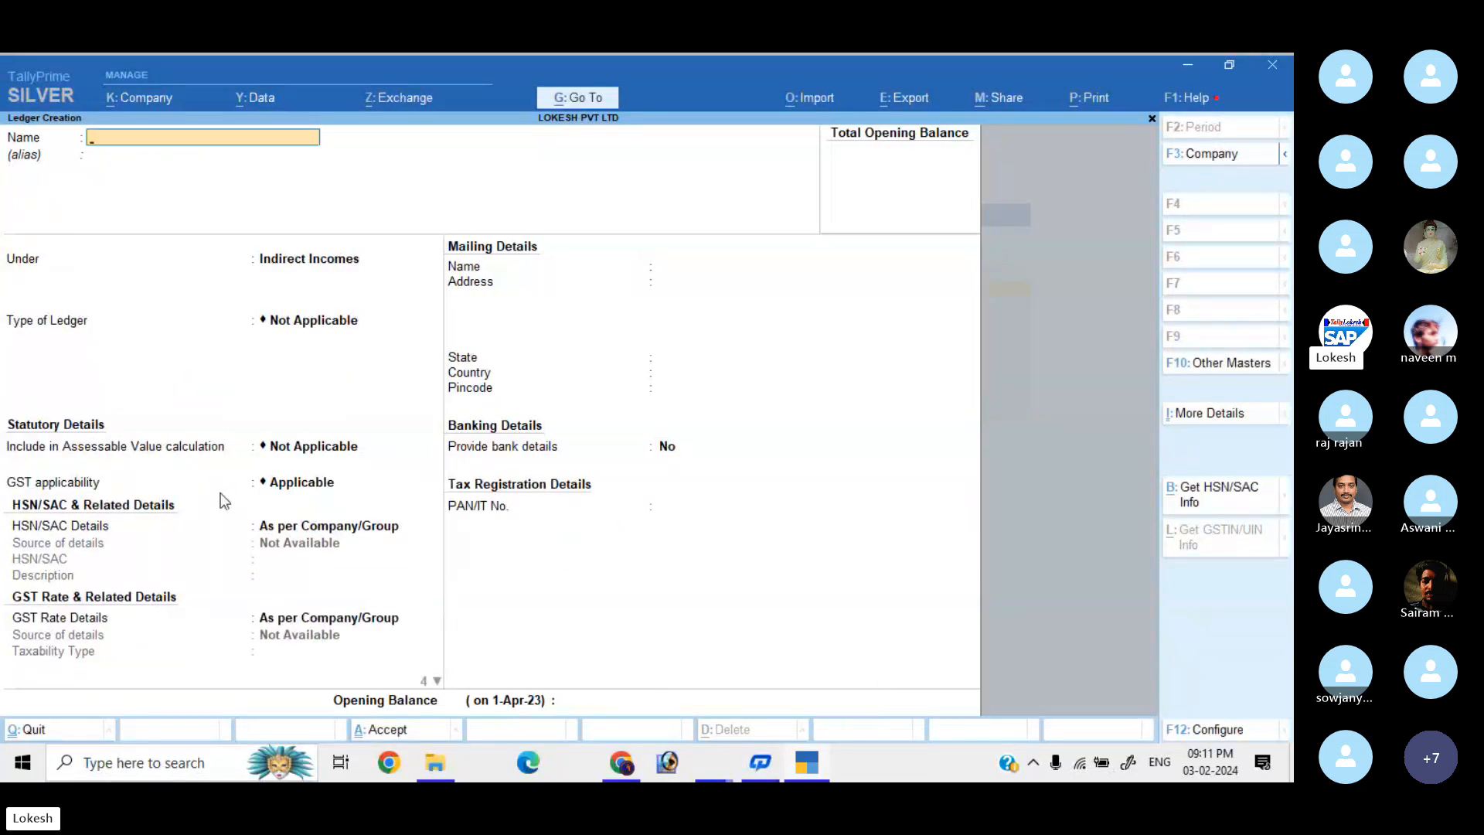
# Create the Telephone Charges ledger under Indirect Expenses.
pyautogui.write('Telephon')
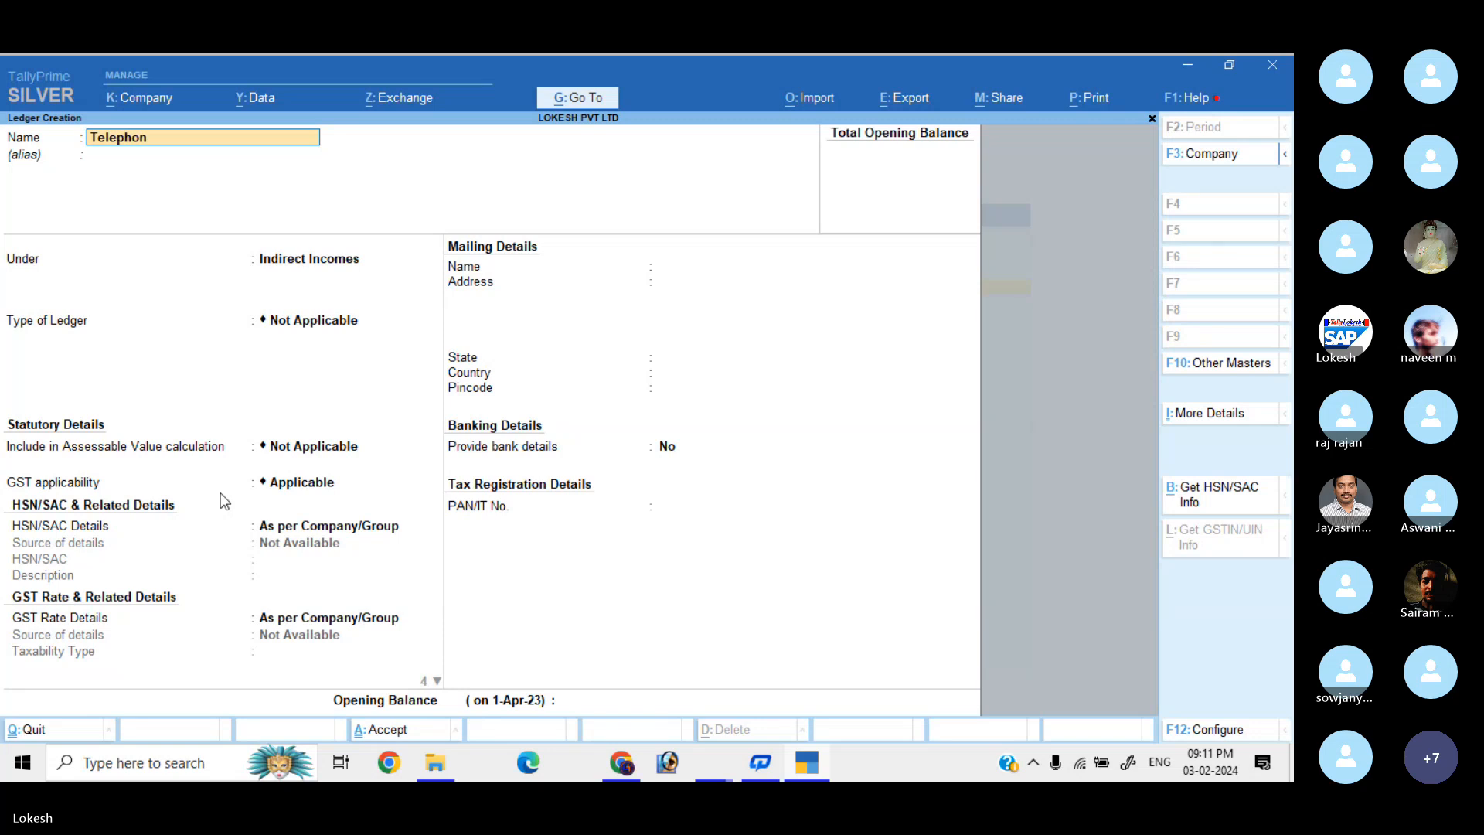
pyautogui.write('e Charges')
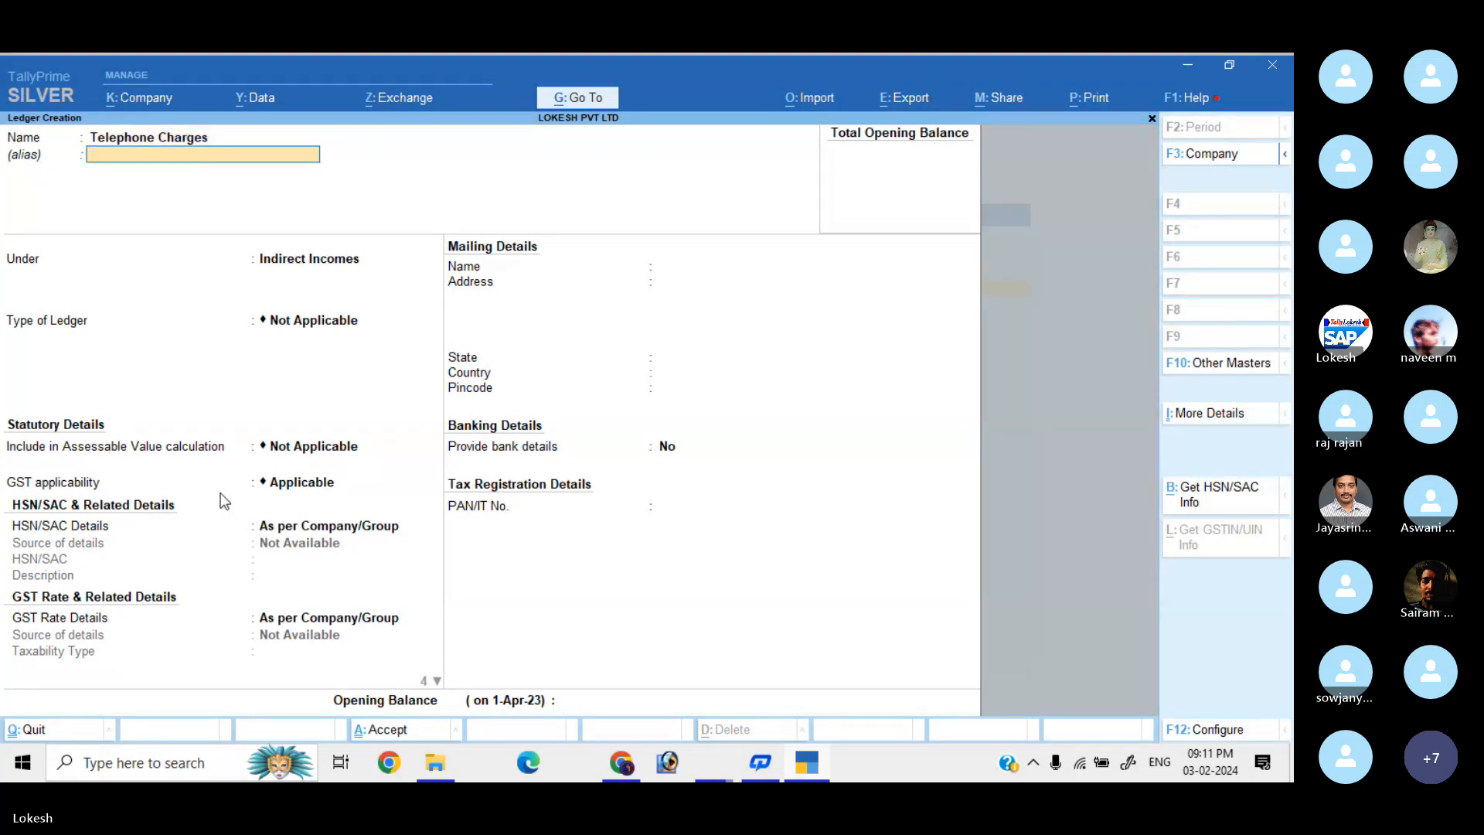
pyautogui.press('Return')
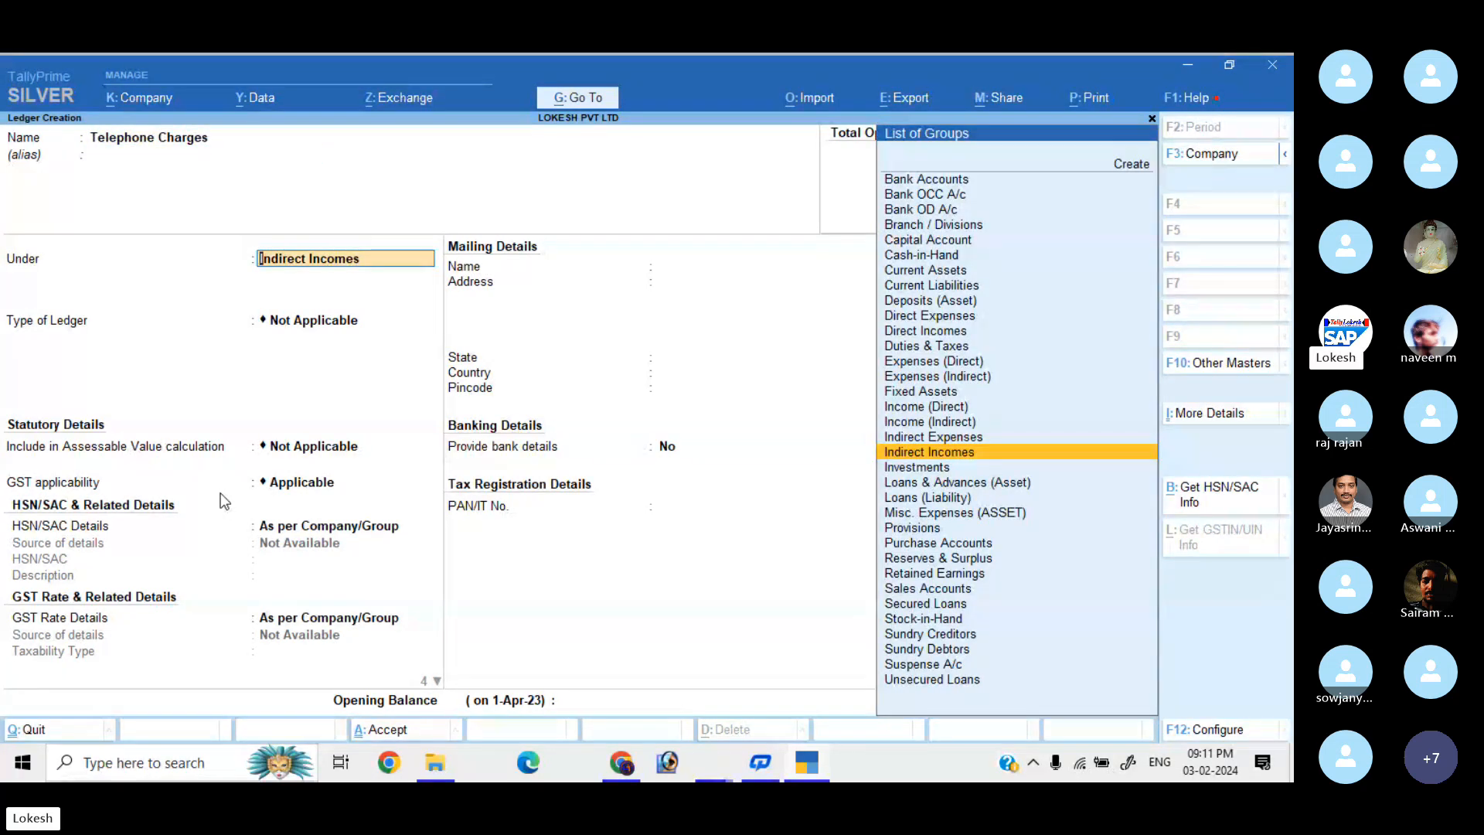
pyautogui.press('Up')
pyautogui.press('Return')
pyautogui.press('Return')
pyautogui.press('Return')
pyautogui.press('Return')
pyautogui.press('Return')
pyautogui.press('Return')
pyautogui.press('Return')
pyautogui.press('Return')
pyautogui.press('Return')
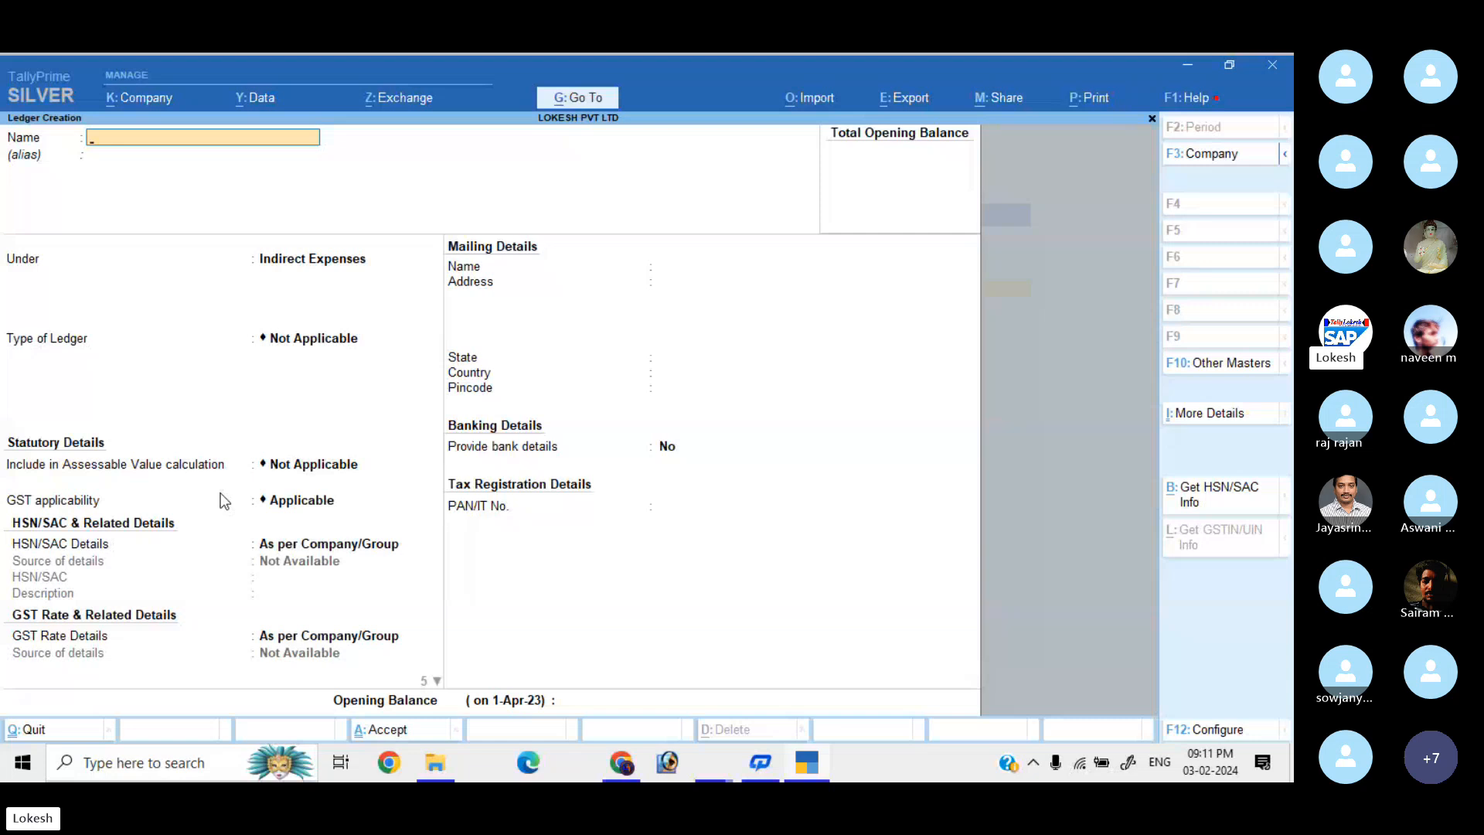
# Enter the CGST ledger under Duties & Taxes with duty type GST, tax type CGST, 0%.
pyautogui.write('CGST')
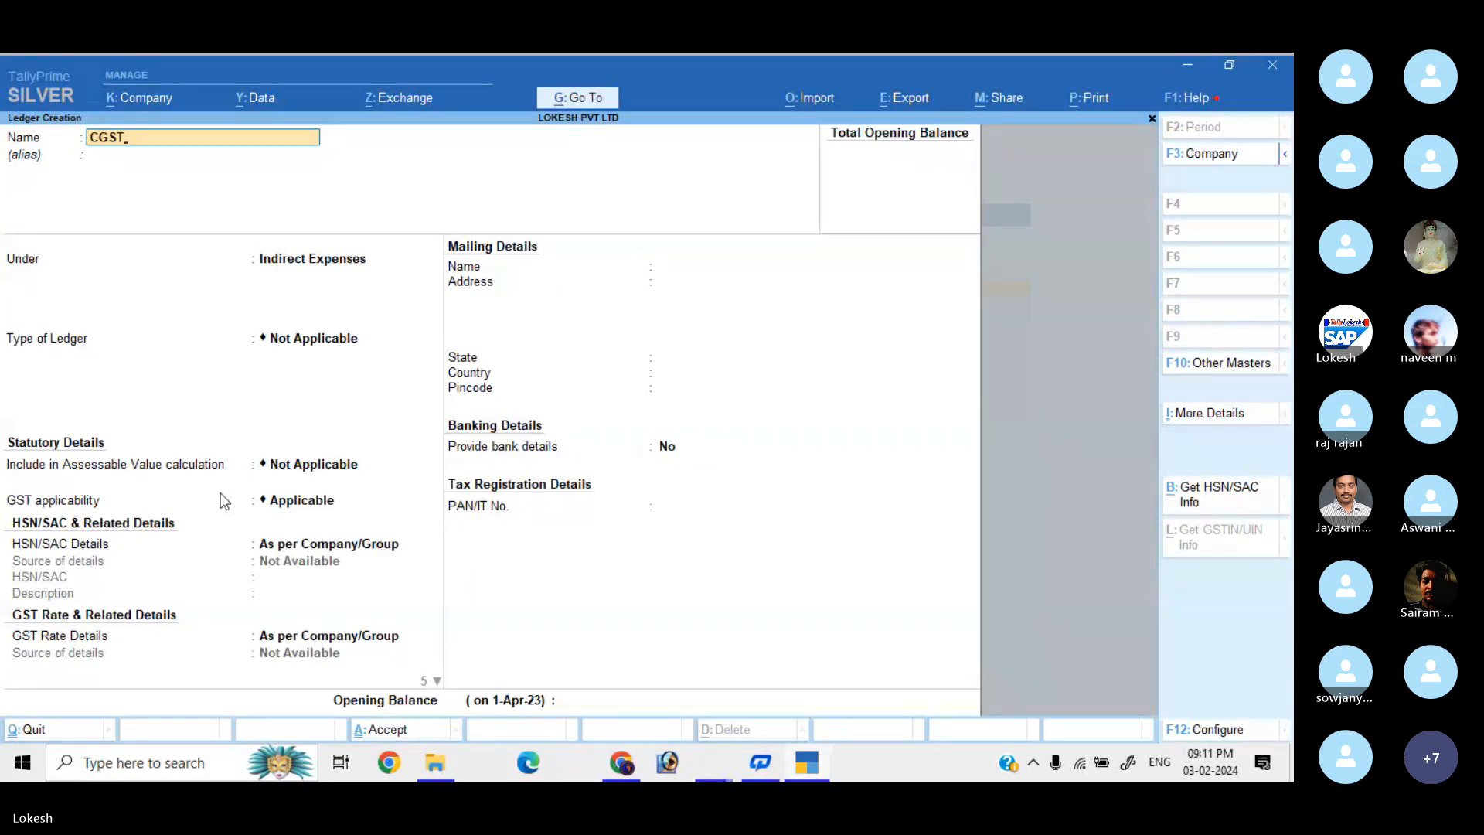
pyautogui.press('Return')
pyautogui.write('DU')
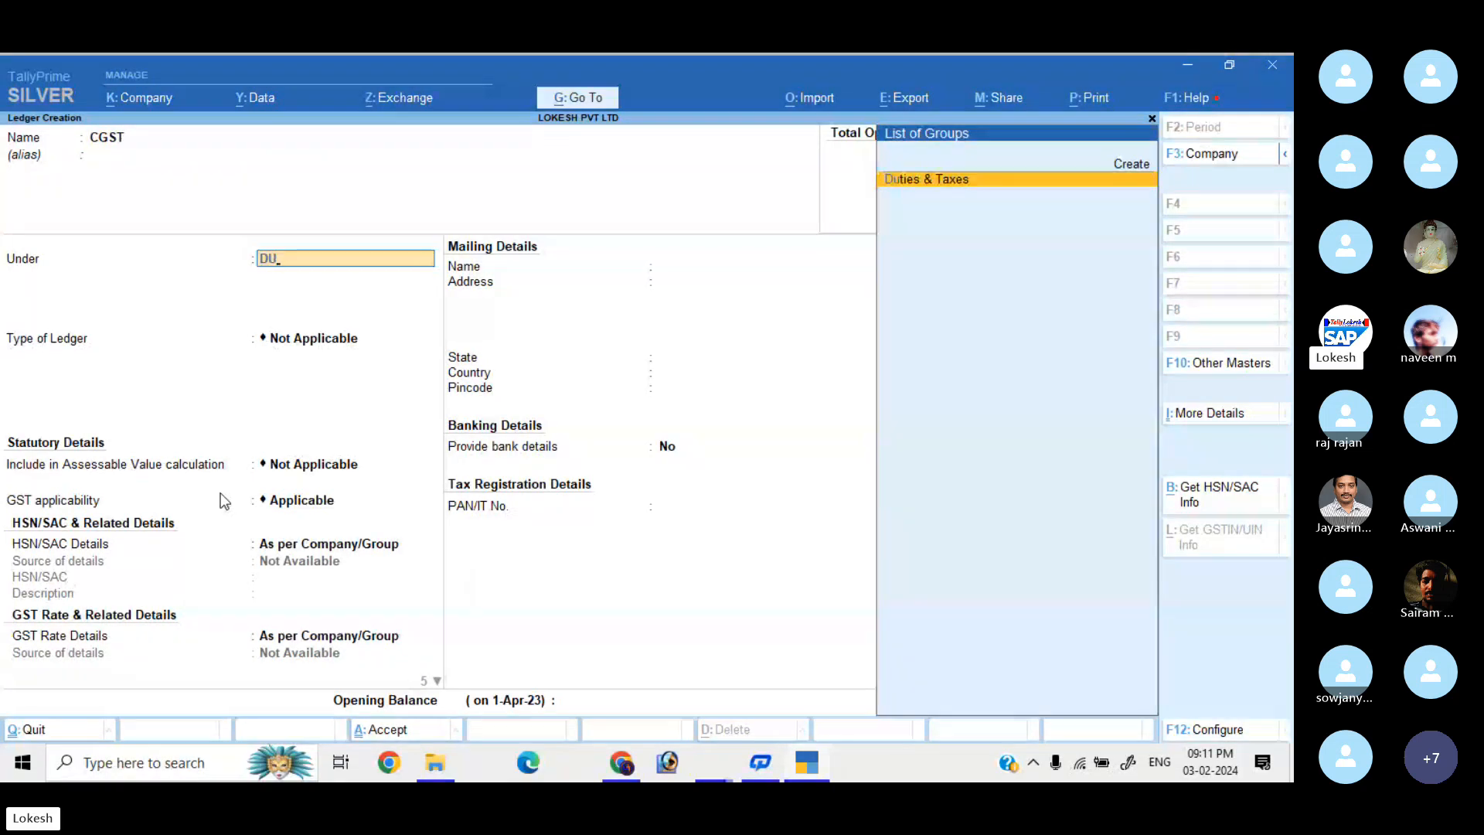
pyautogui.press('Return')
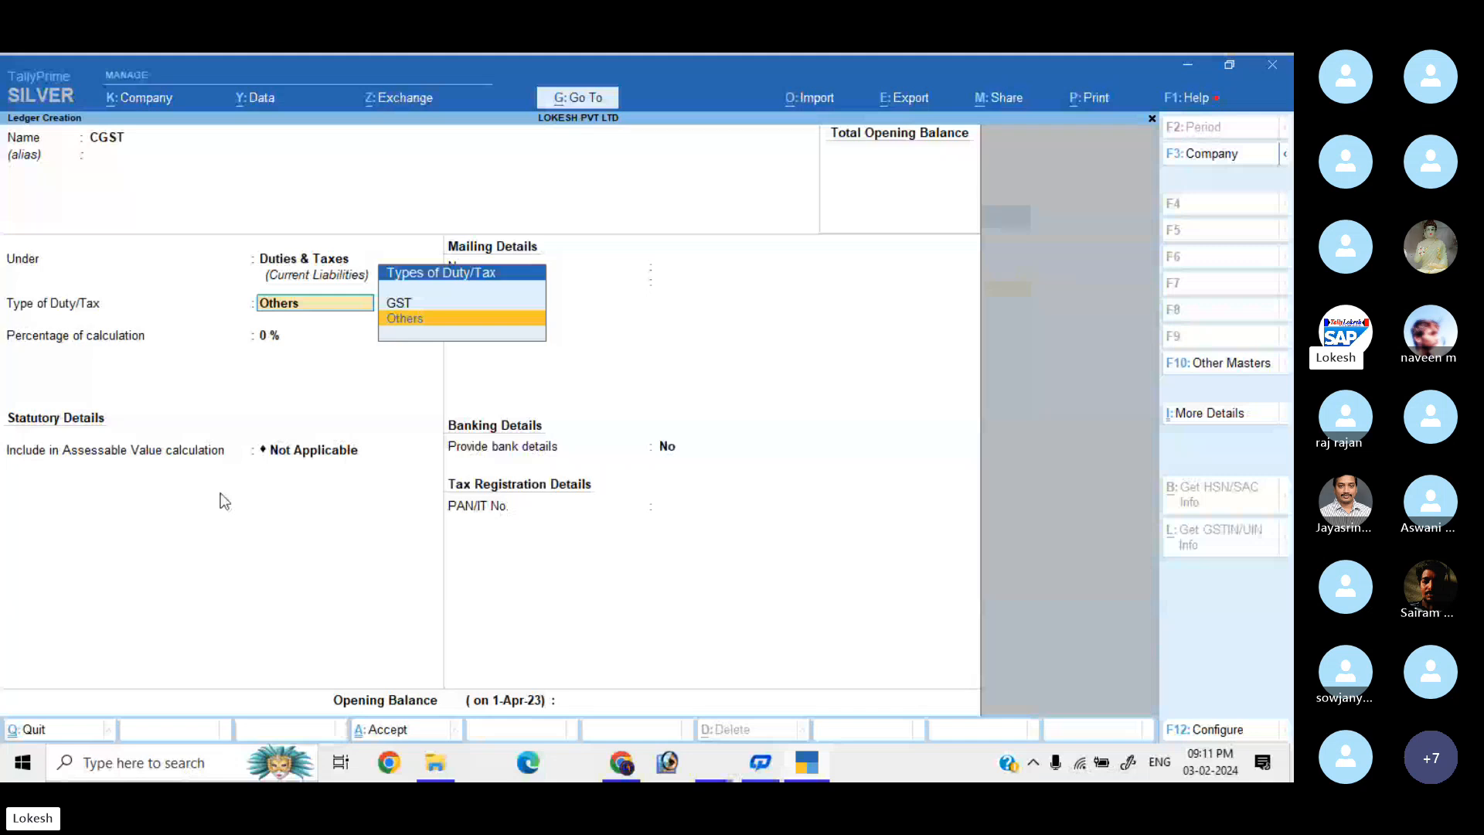
pyautogui.press('Up')
pyautogui.press('Return')
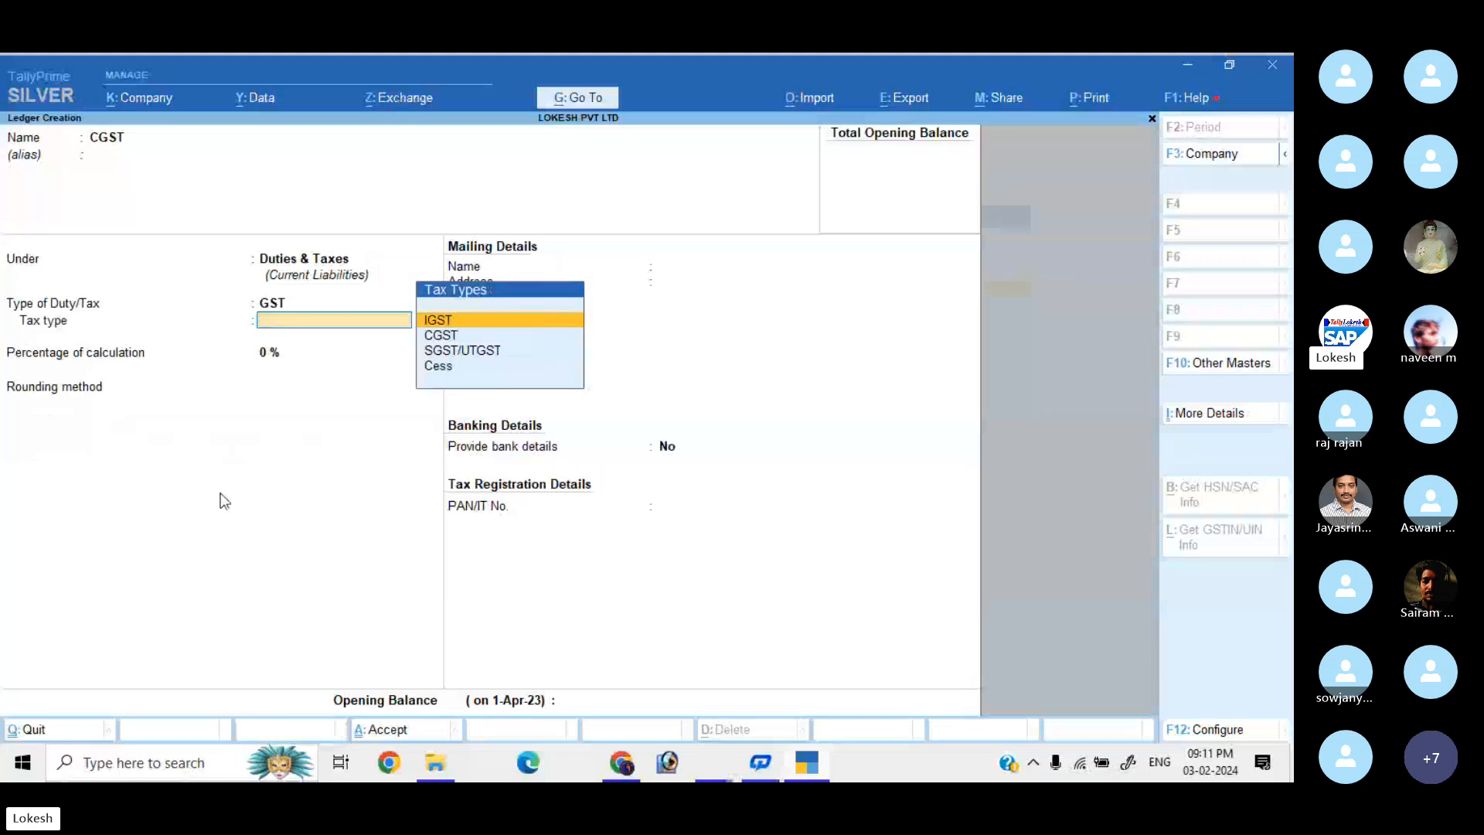
pyautogui.press('Down')
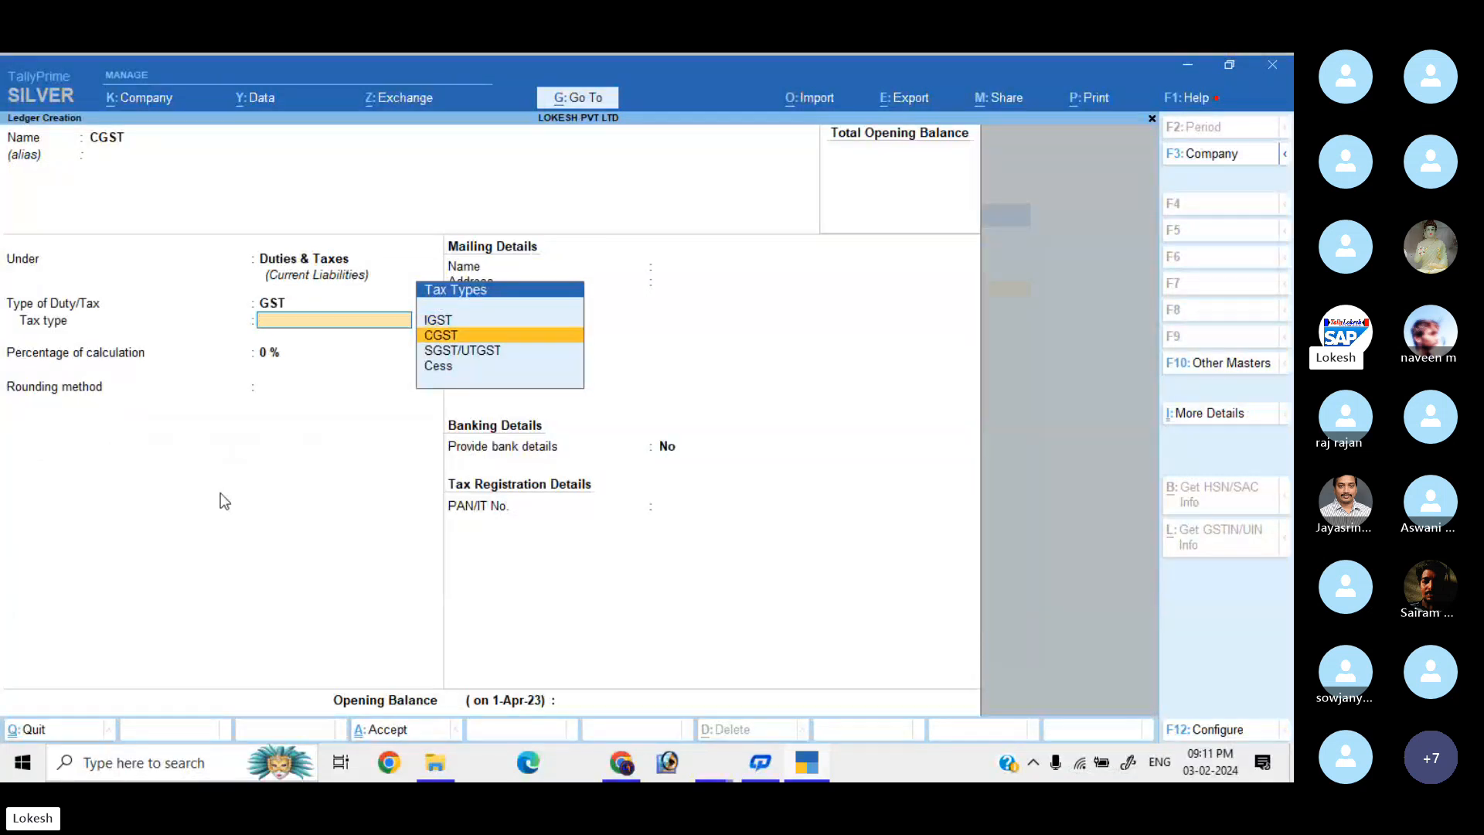
pyautogui.press('Return')
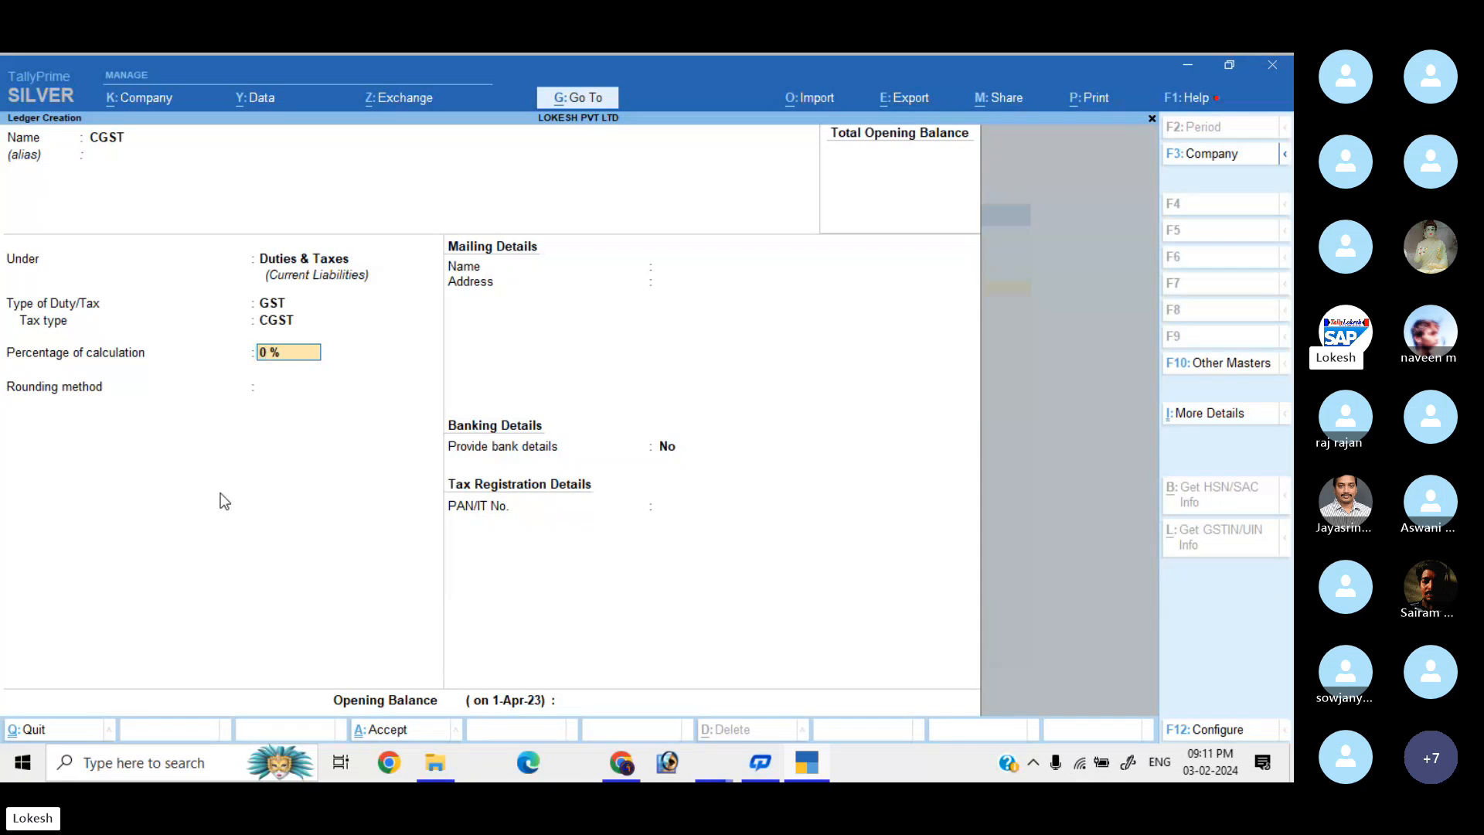
pyautogui.press('Return')
pyautogui.press('Return')
pyautogui.press('Return')
pyautogui.press('Return')
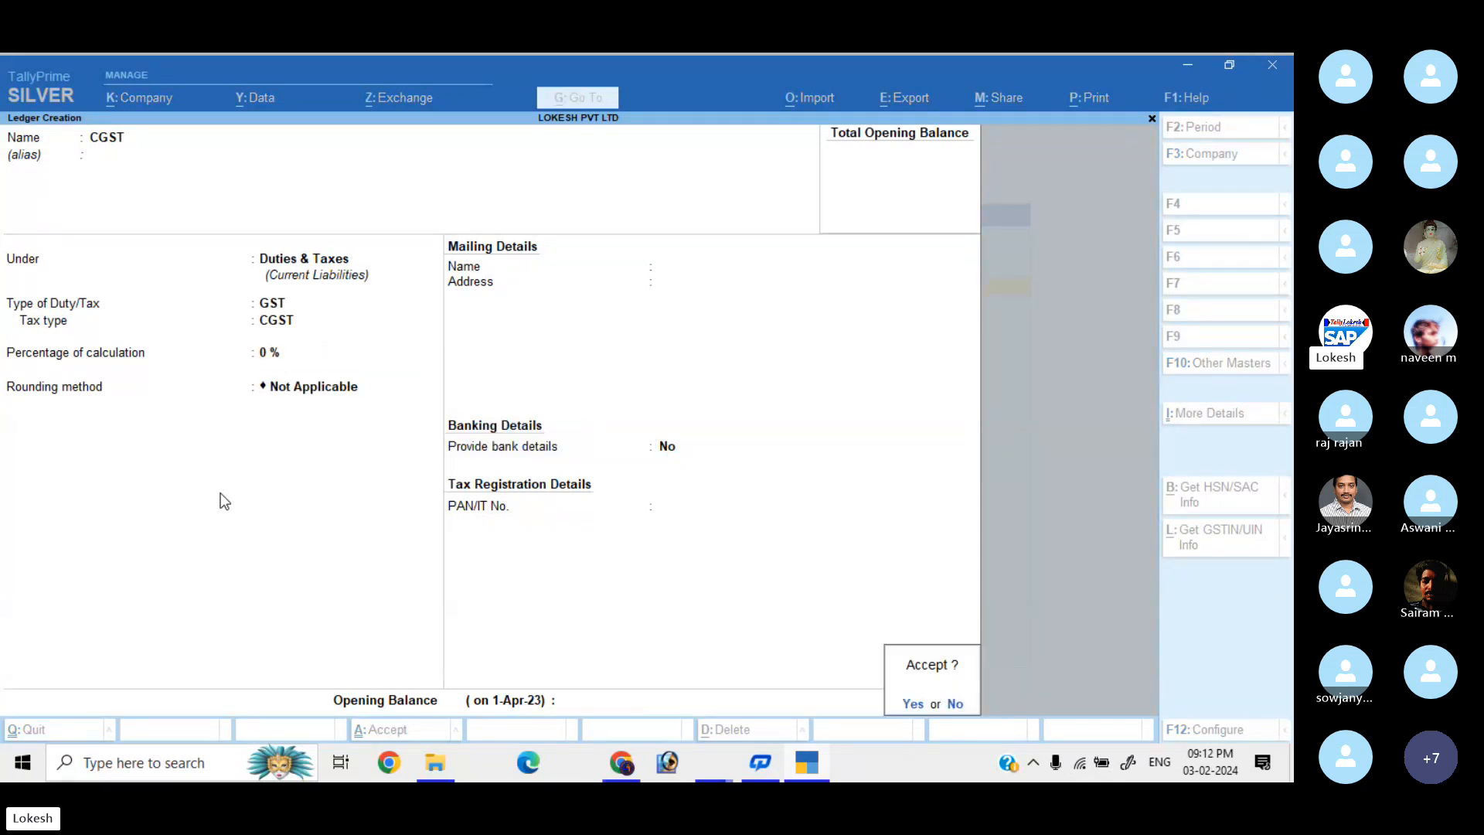
# Save CGST, then create the SGST ledger under Duties & Taxes with tax type SGST/UTGST.
pyautogui.press('Return')
pyautogui.write('SGS')
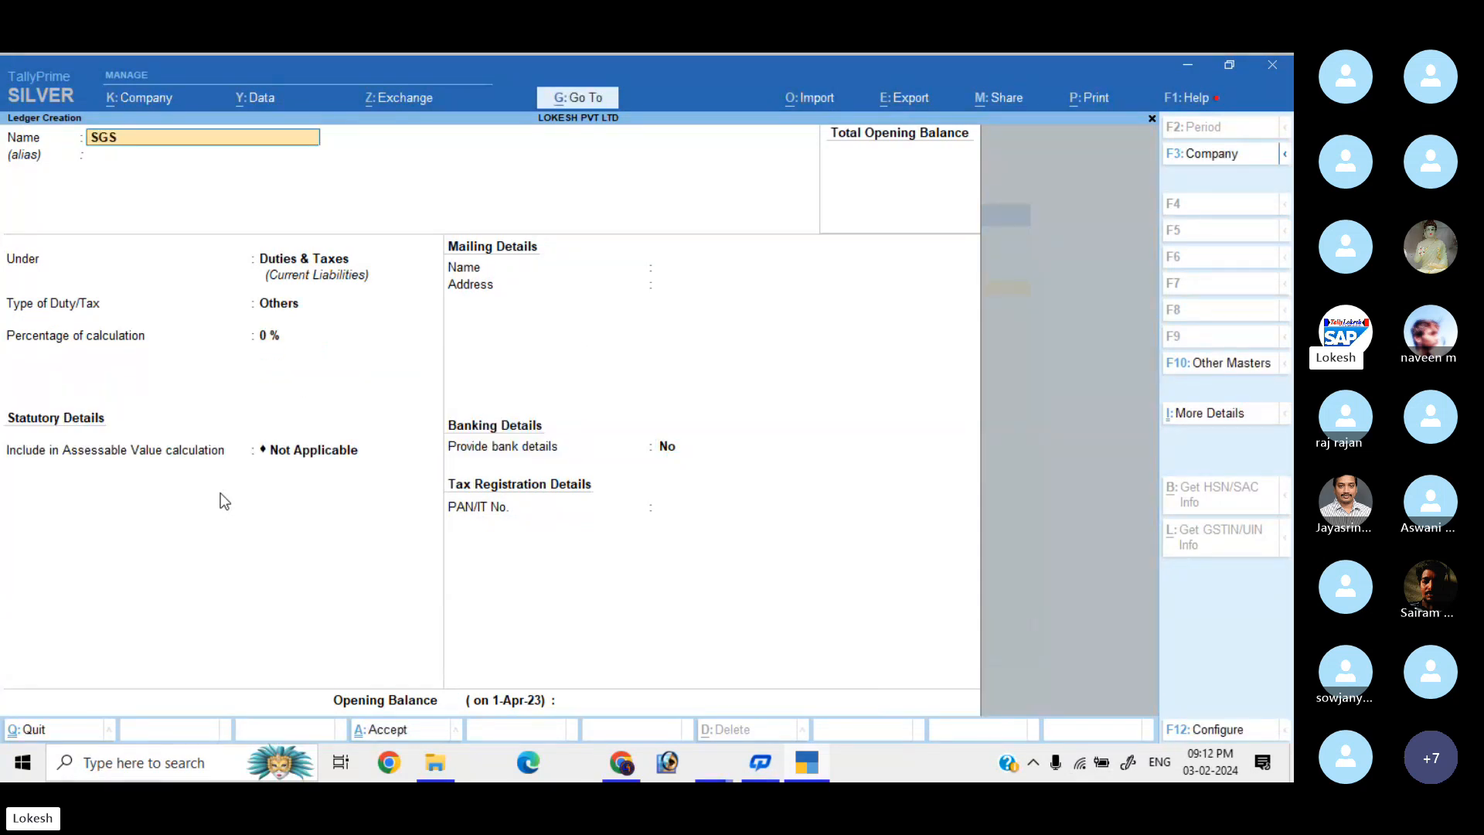
pyautogui.press('Return')
pyautogui.press('Return')
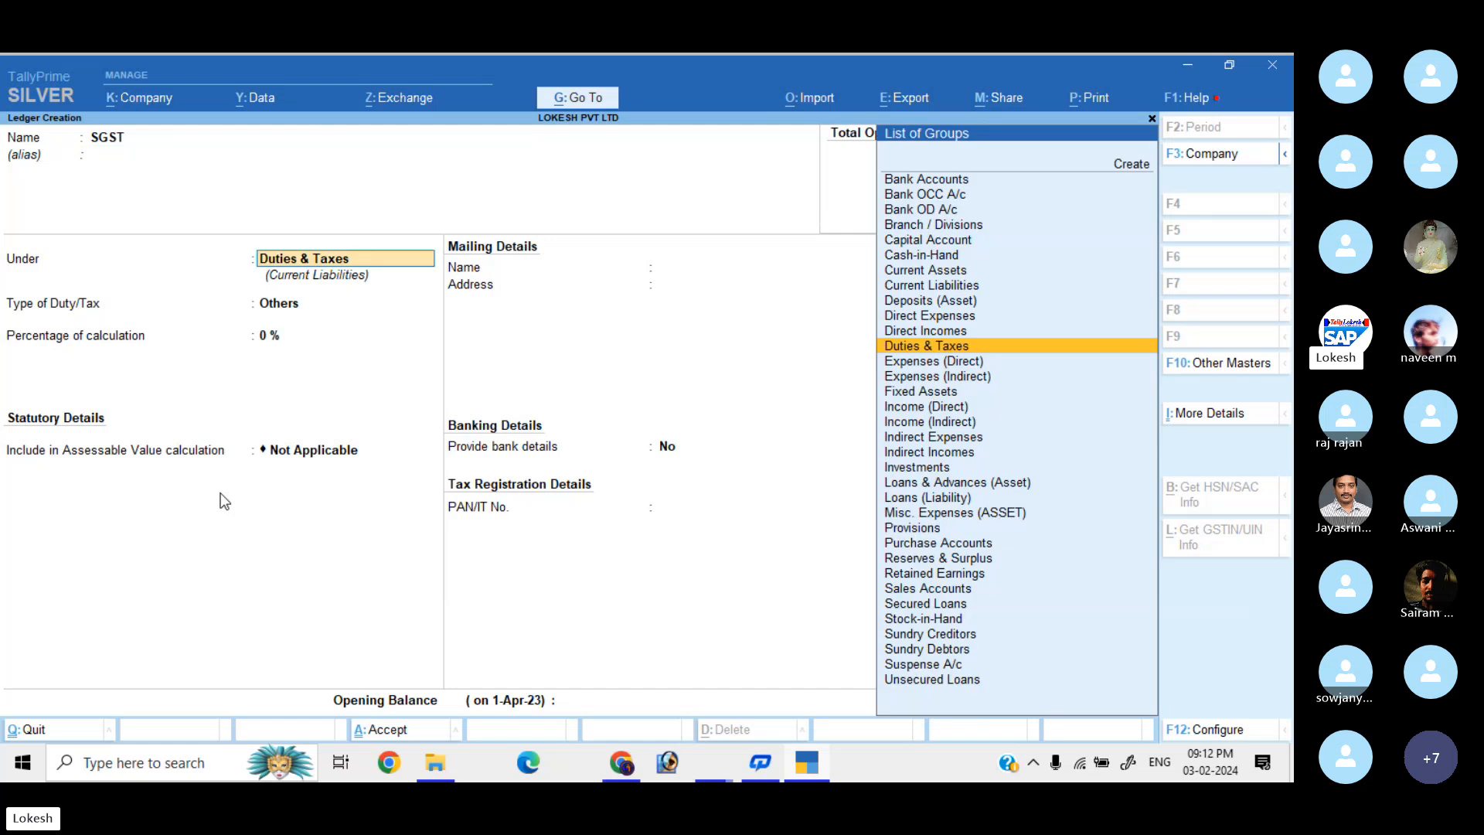
pyautogui.press('Return')
pyautogui.press('Up')
pyautogui.press('Return')
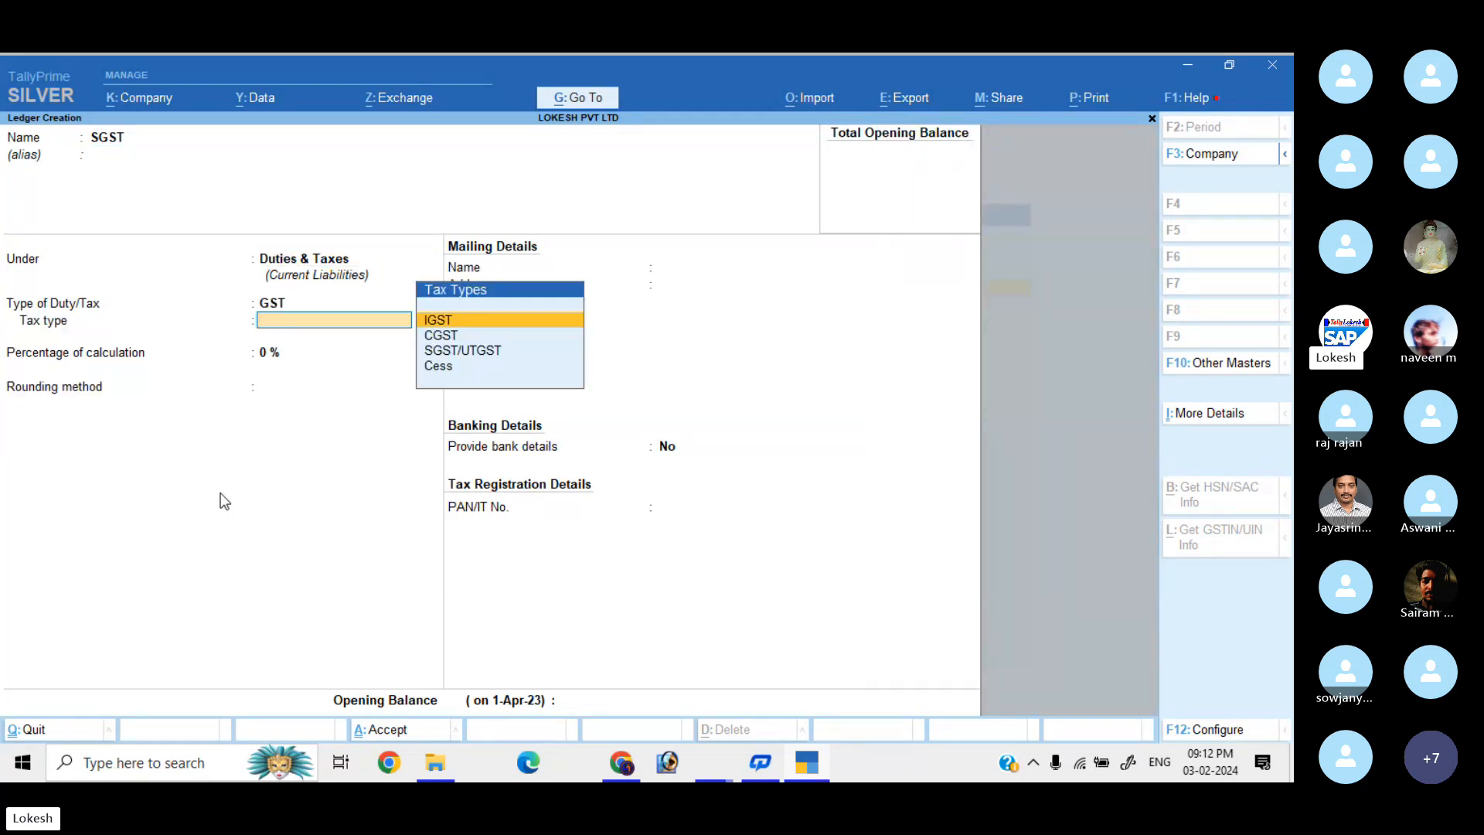
pyautogui.press('Down')
pyautogui.press('Down')
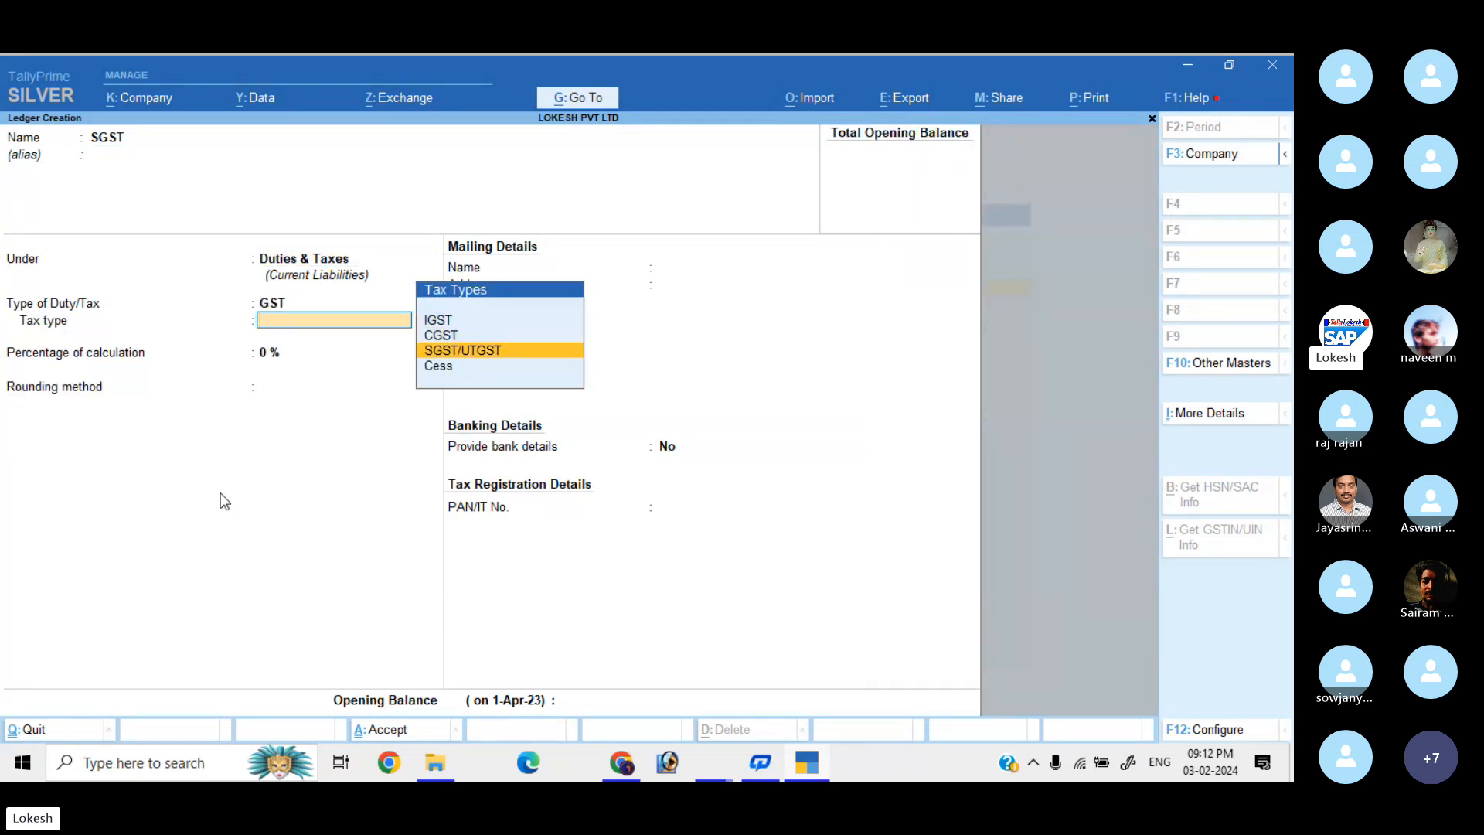
pyautogui.press('Return')
pyautogui.press('Return')
pyautogui.press('Return')
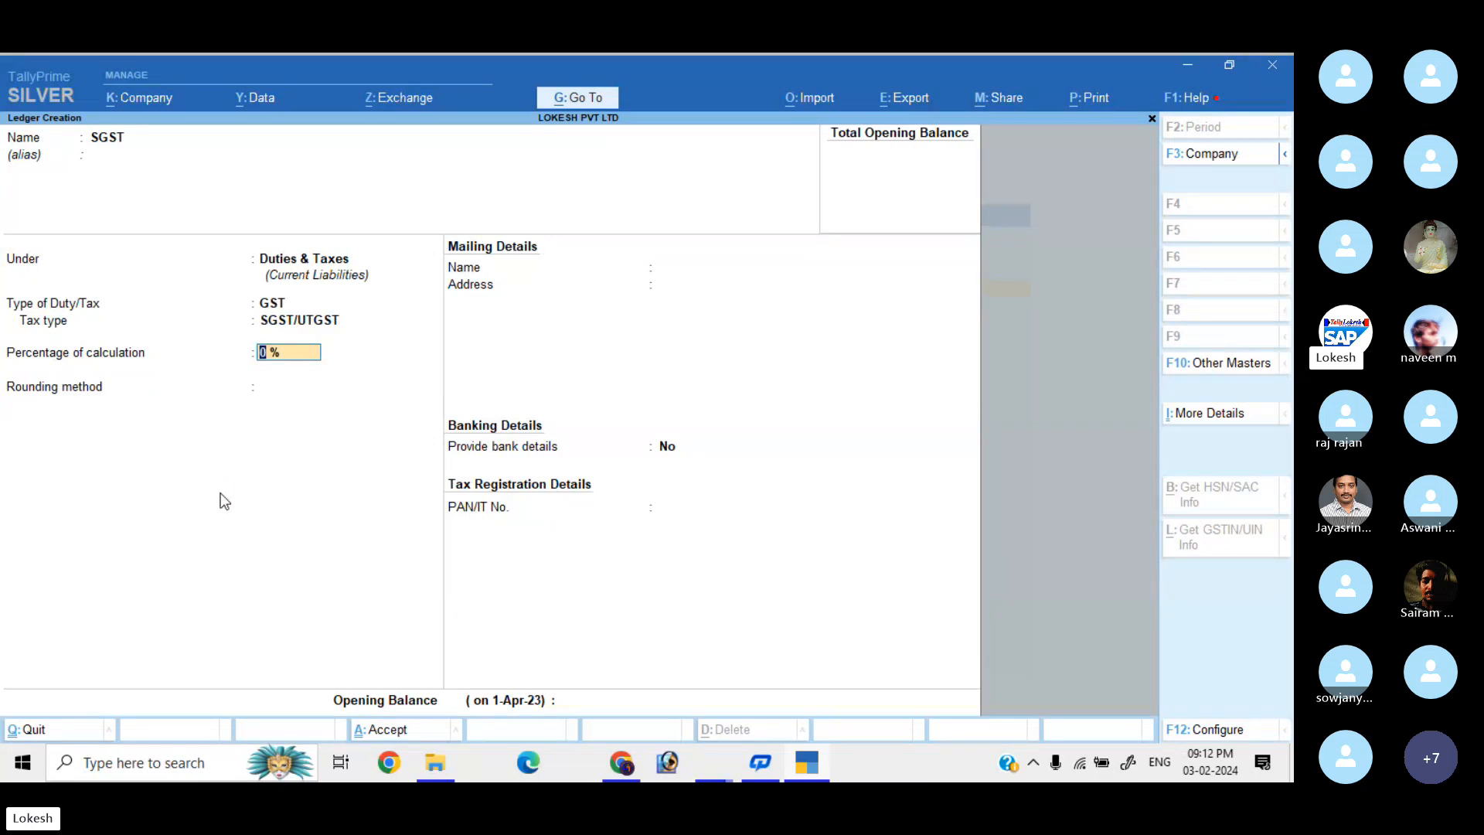
pyautogui.press('Return')
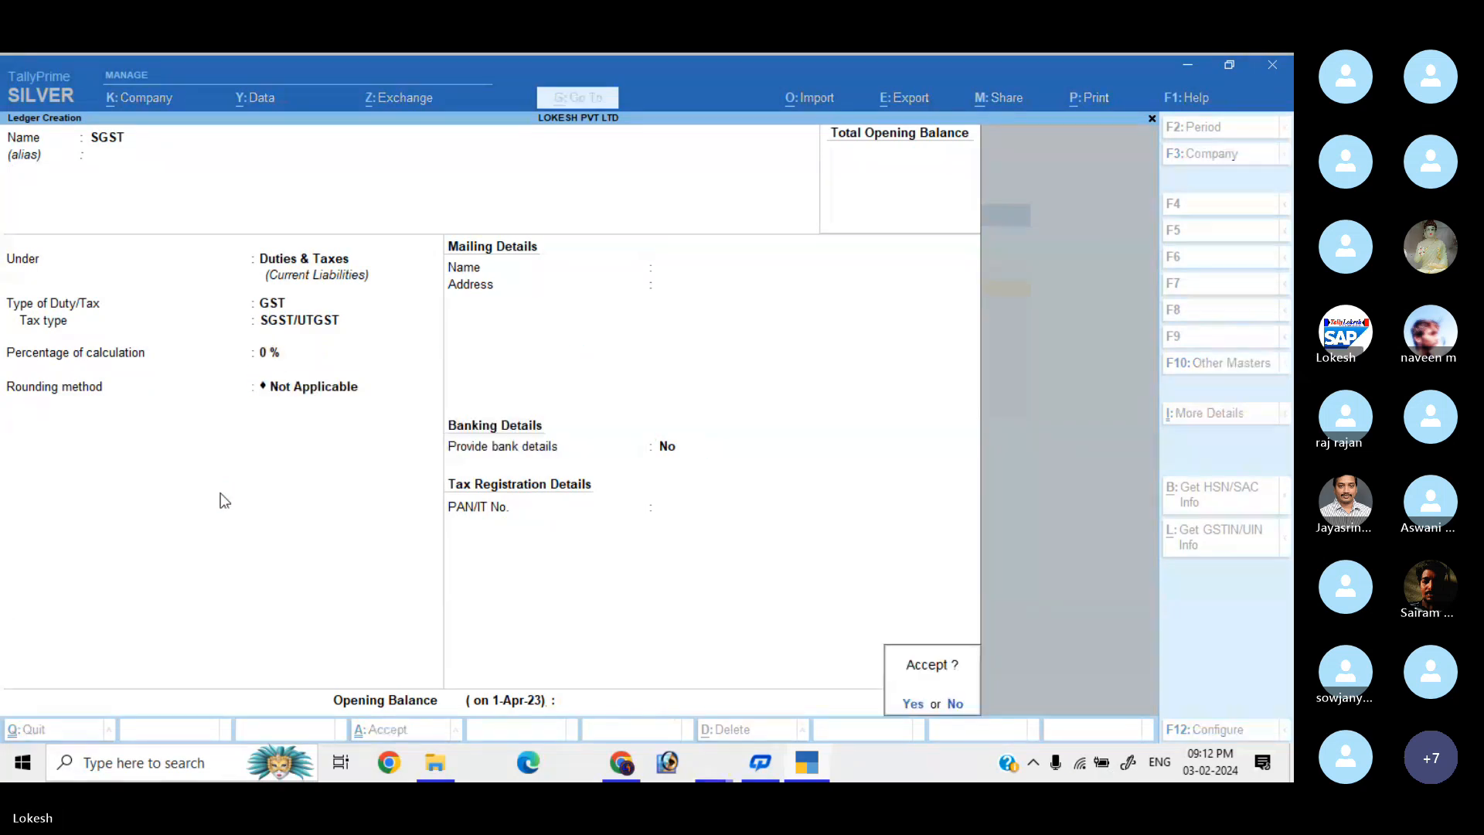
pyautogui.press('Return')
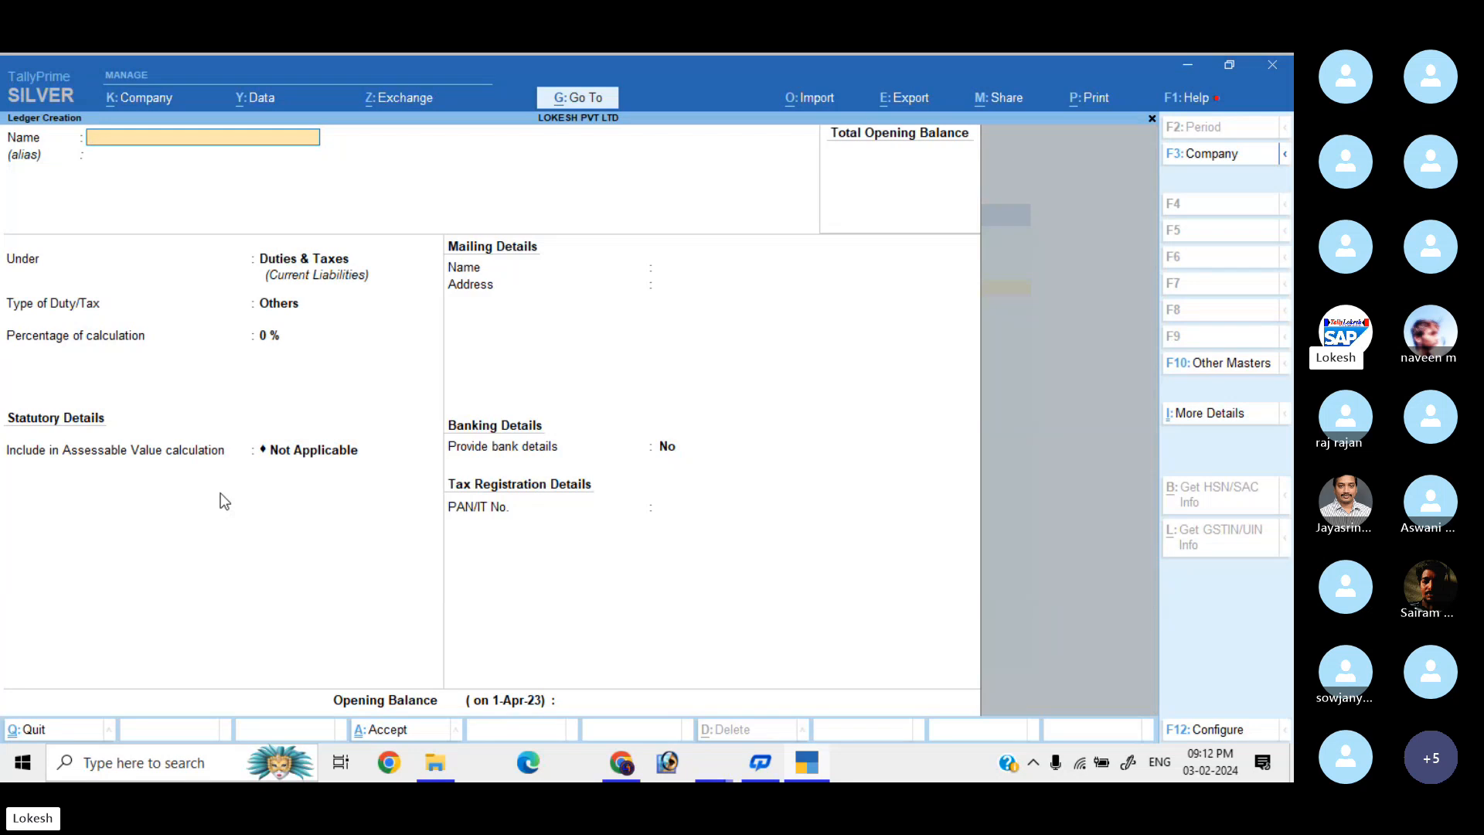
# Quit ledger creation and start a new Unit from the List of Masters.
pyautogui.press('Escape')
pyautogui.press('Return')
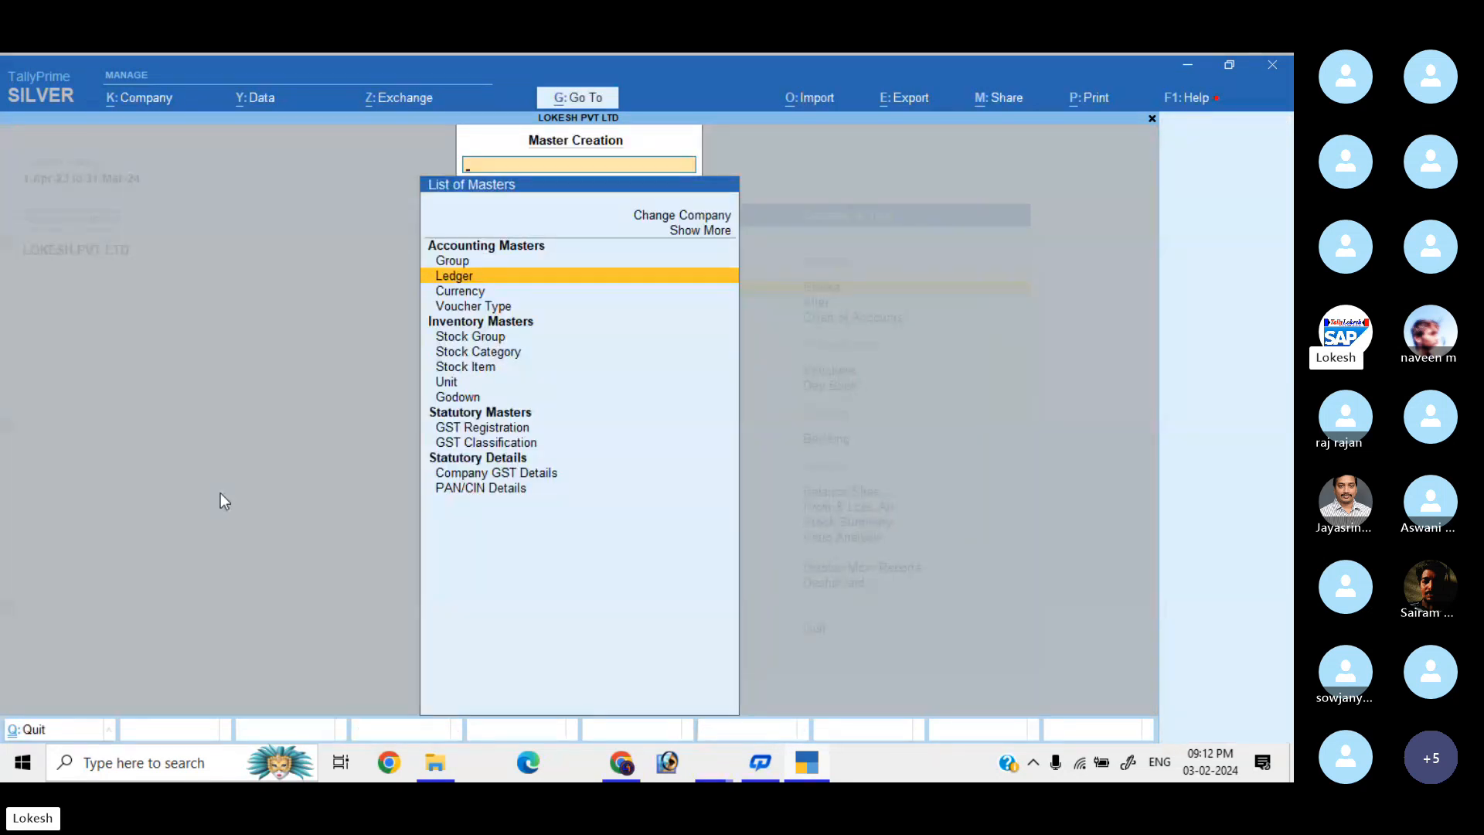
pyautogui.press('Down')
pyautogui.press('Down')
pyautogui.press('Down')
pyautogui.press('Down')
pyautogui.press('Down')
pyautogui.press('Down')
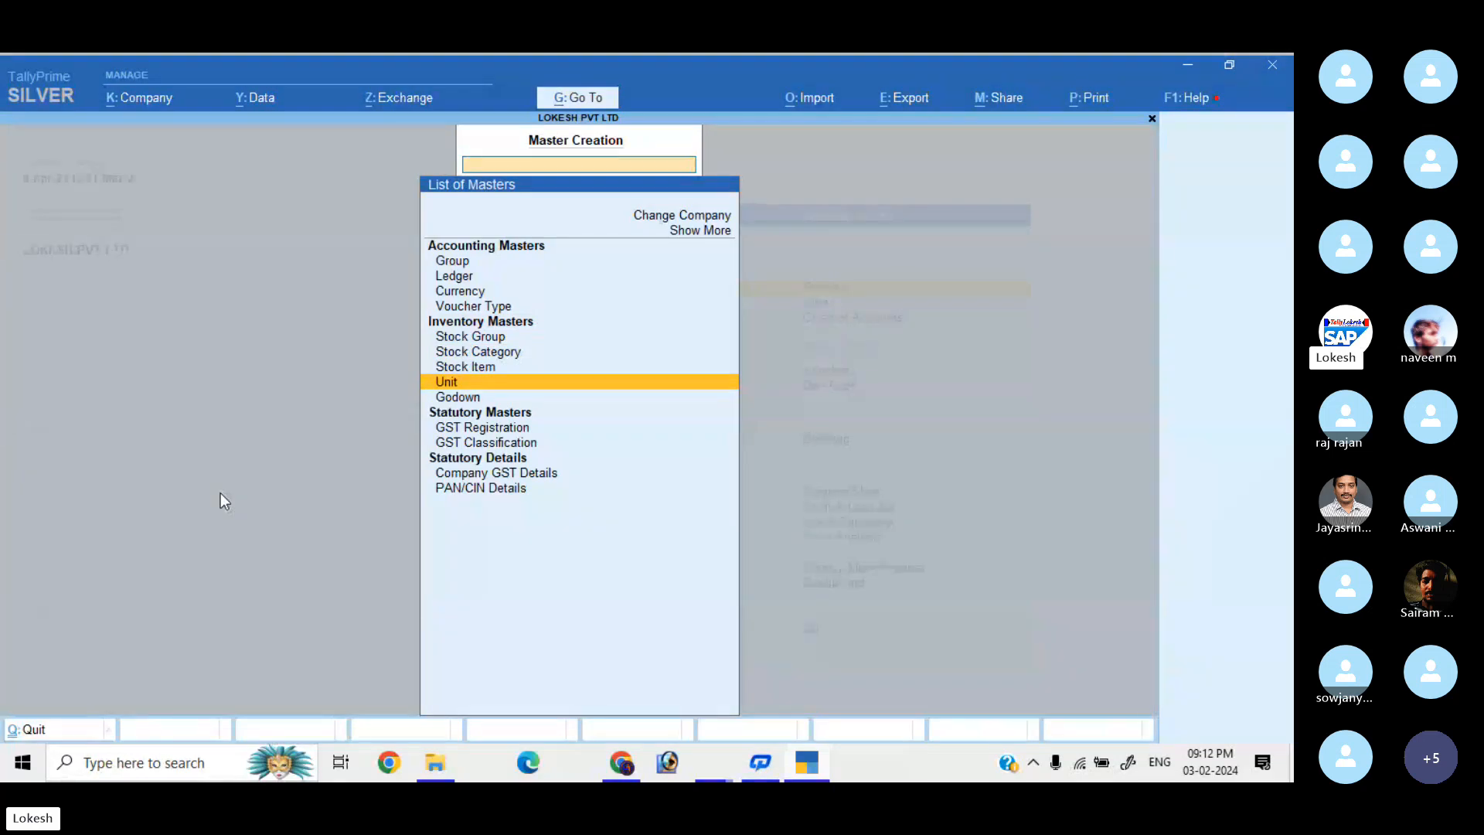
pyautogui.press('Return')
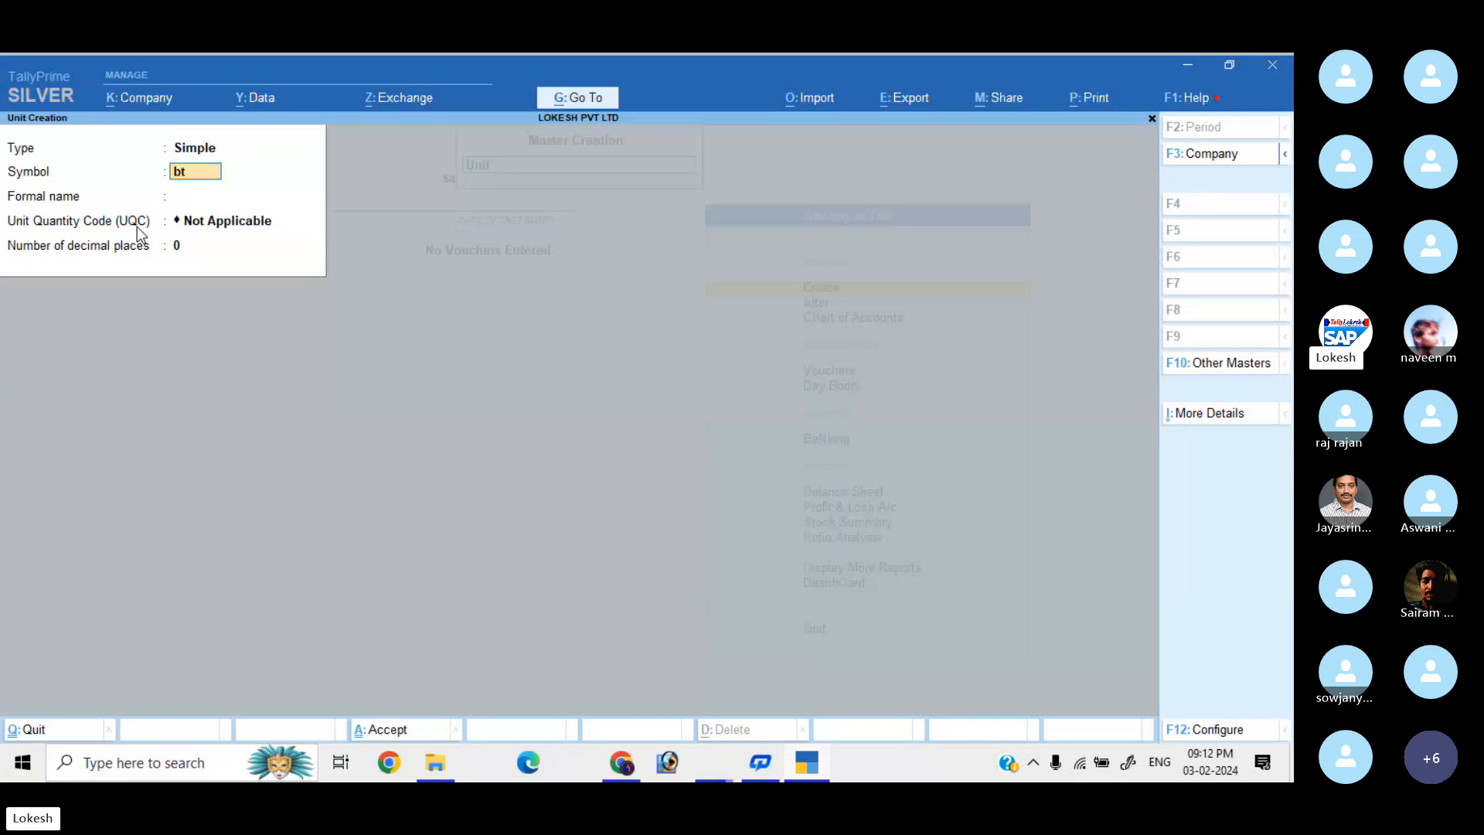
# Save unit bt with UQC BTL-BOTTLES.
pyautogui.press('Return')
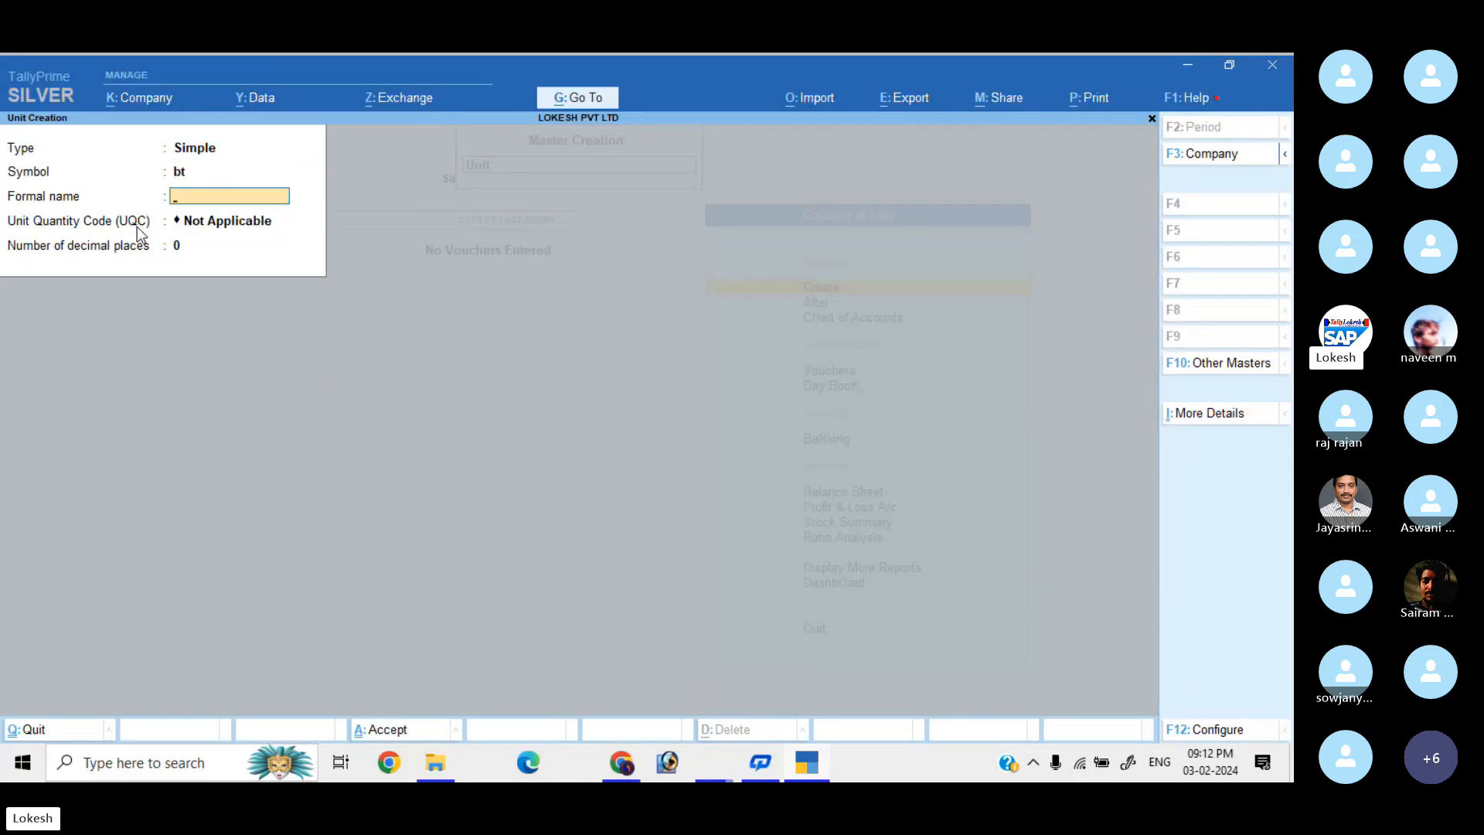
pyautogui.press('Return')
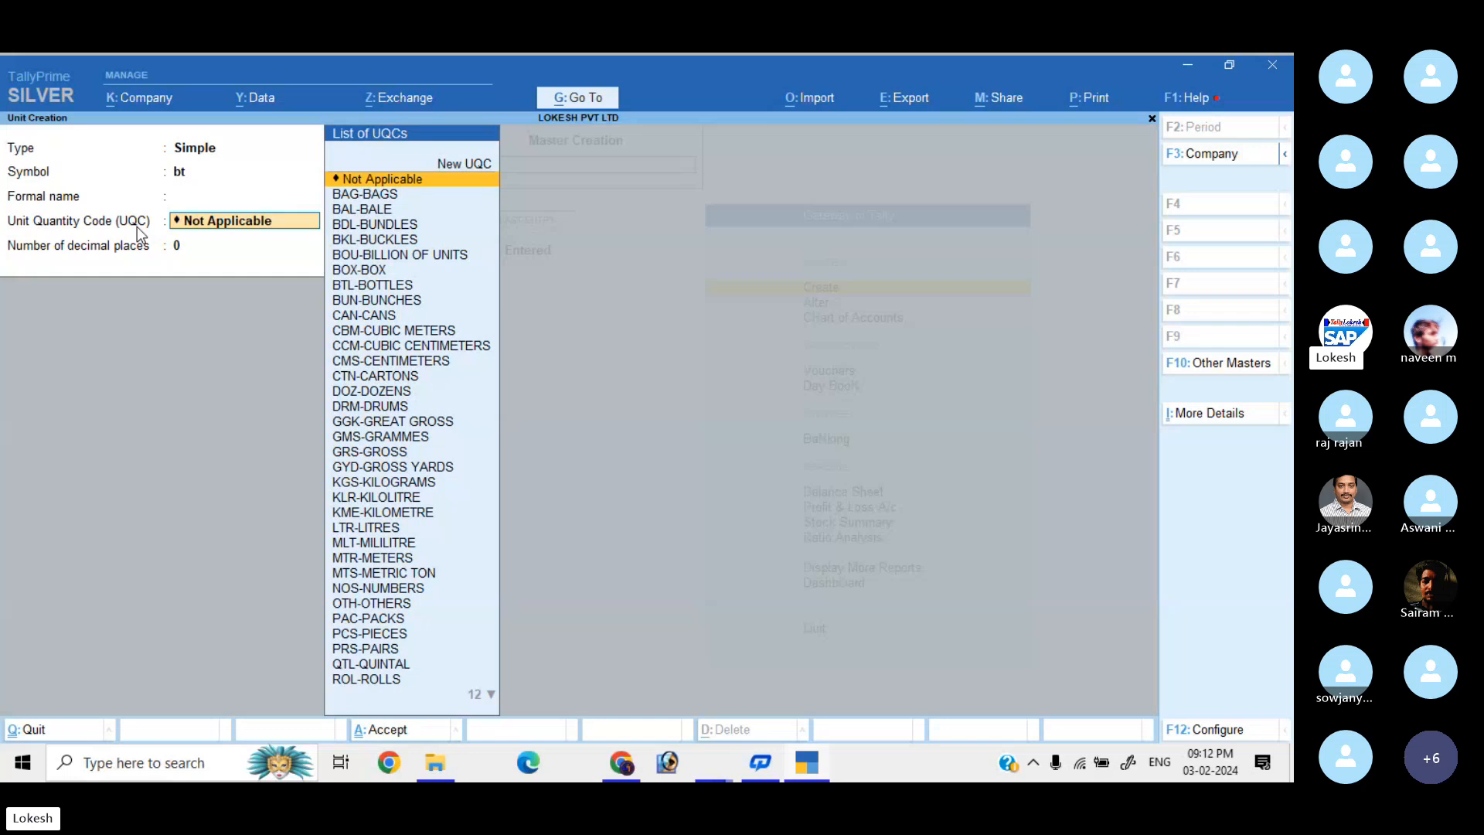
pyautogui.write('bo')
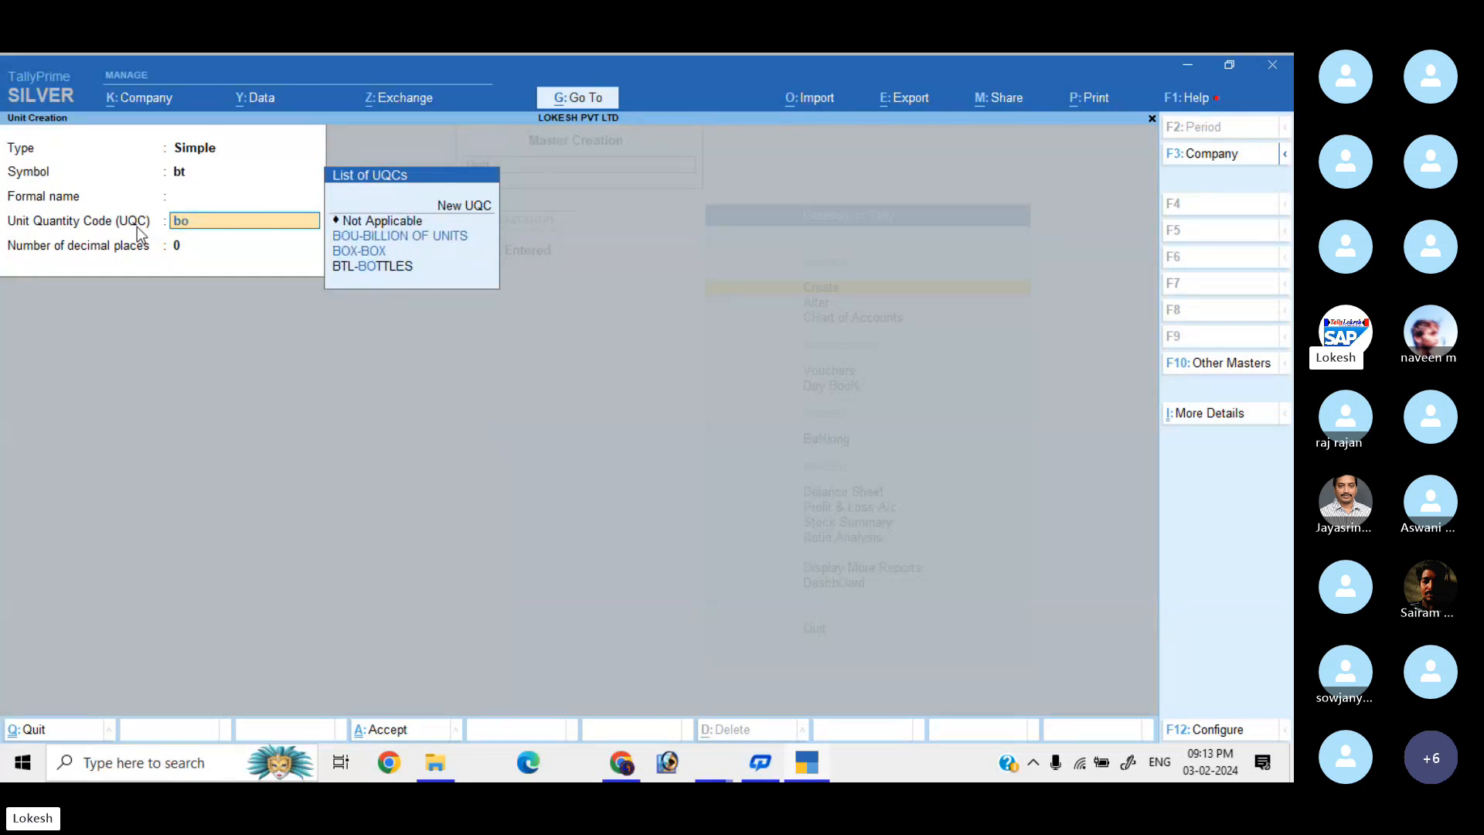
pyautogui.press('Down')
pyautogui.press('Down')
pyautogui.press('Down')
pyautogui.press('Return')
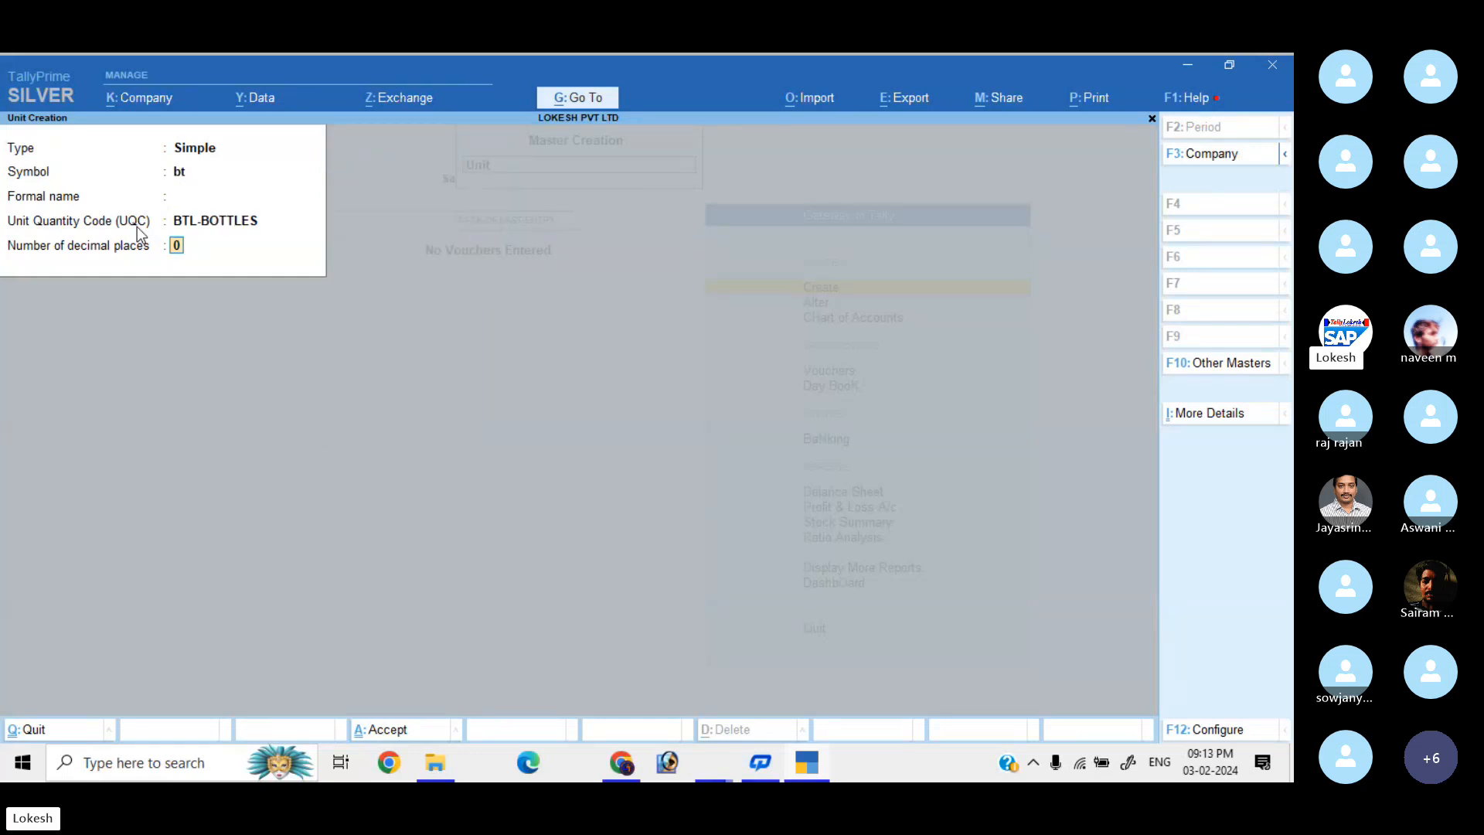
pyautogui.press('Return')
pyautogui.press('Return')
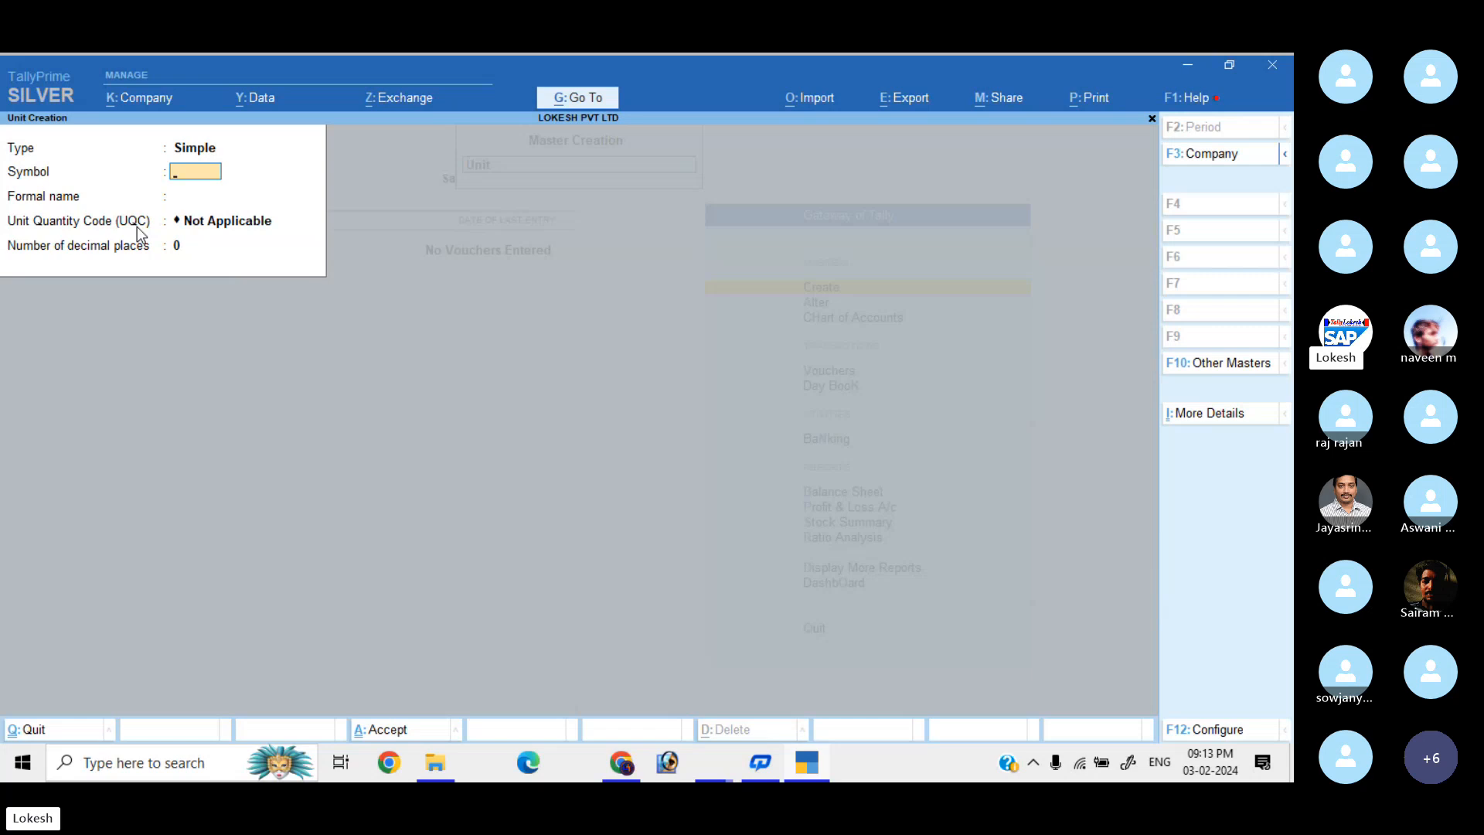
# Create and save unit bx with UQC BOX-BOX and 0 decimal places.
pyautogui.write('bx')
pyautogui.press('Return')
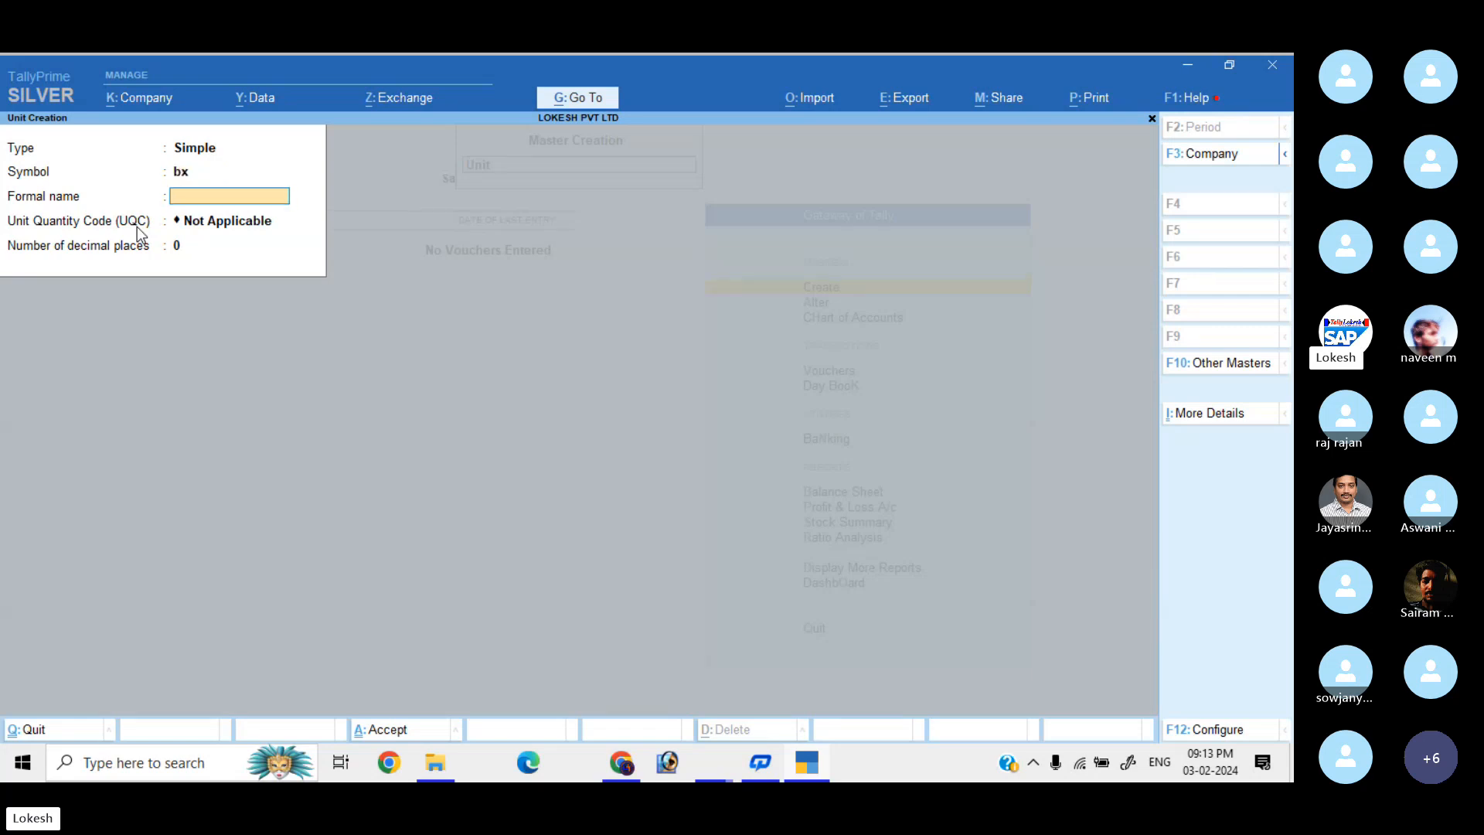
pyautogui.press('Return')
pyautogui.write('bo')
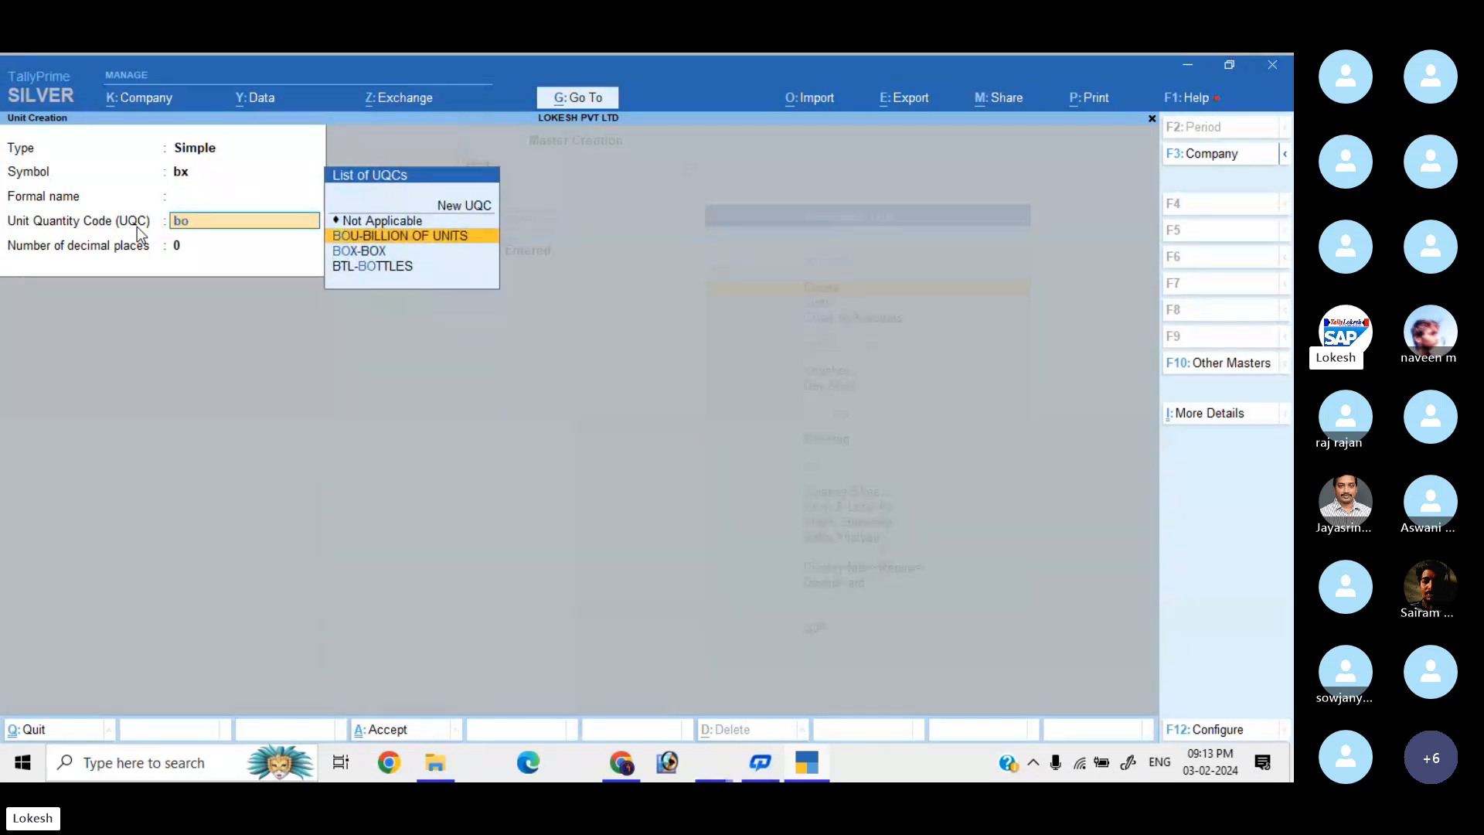
pyautogui.press('Down')
pyautogui.press('Return')
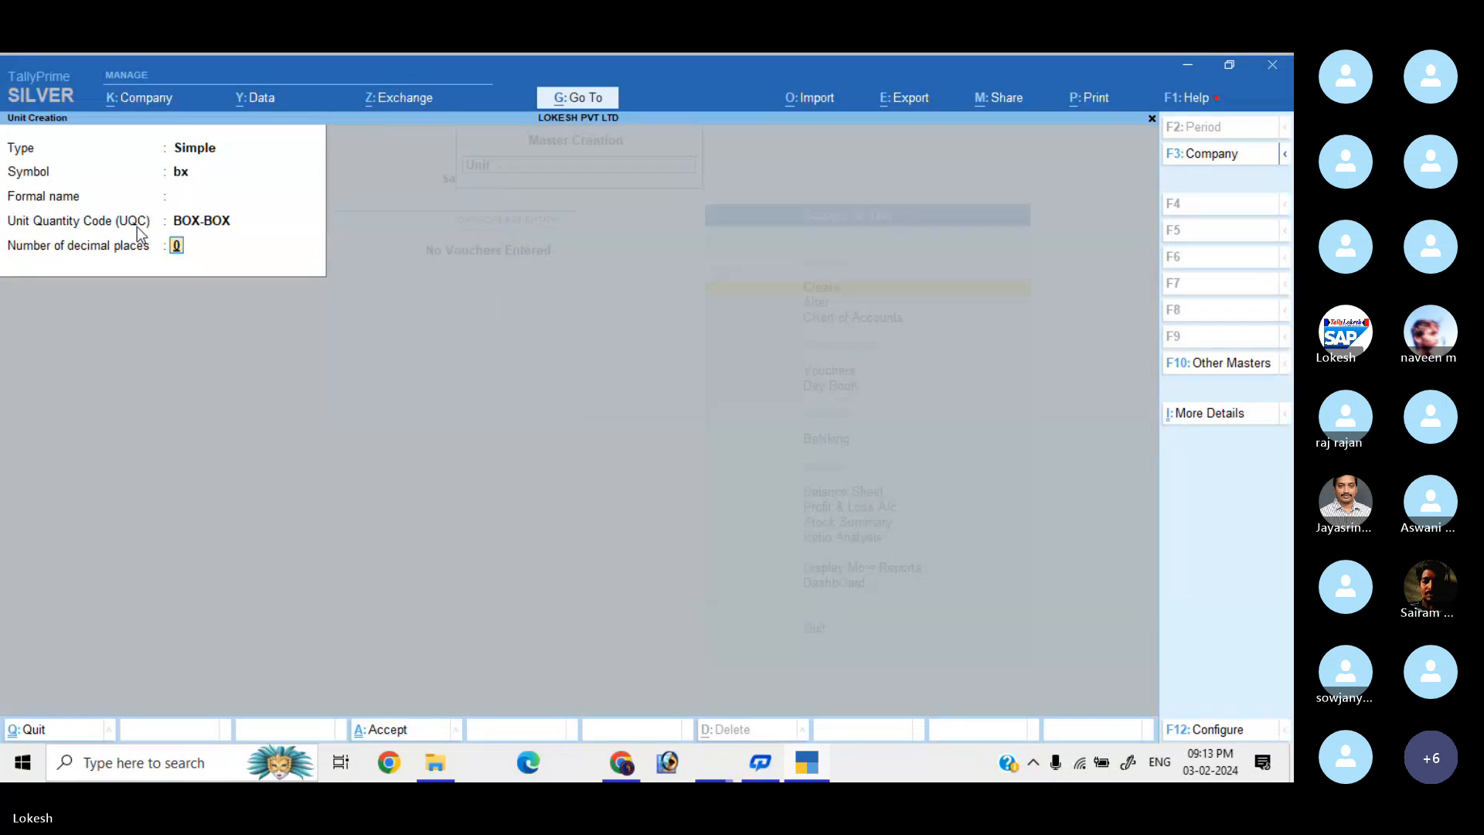
pyautogui.press('Return')
pyautogui.press('Return')
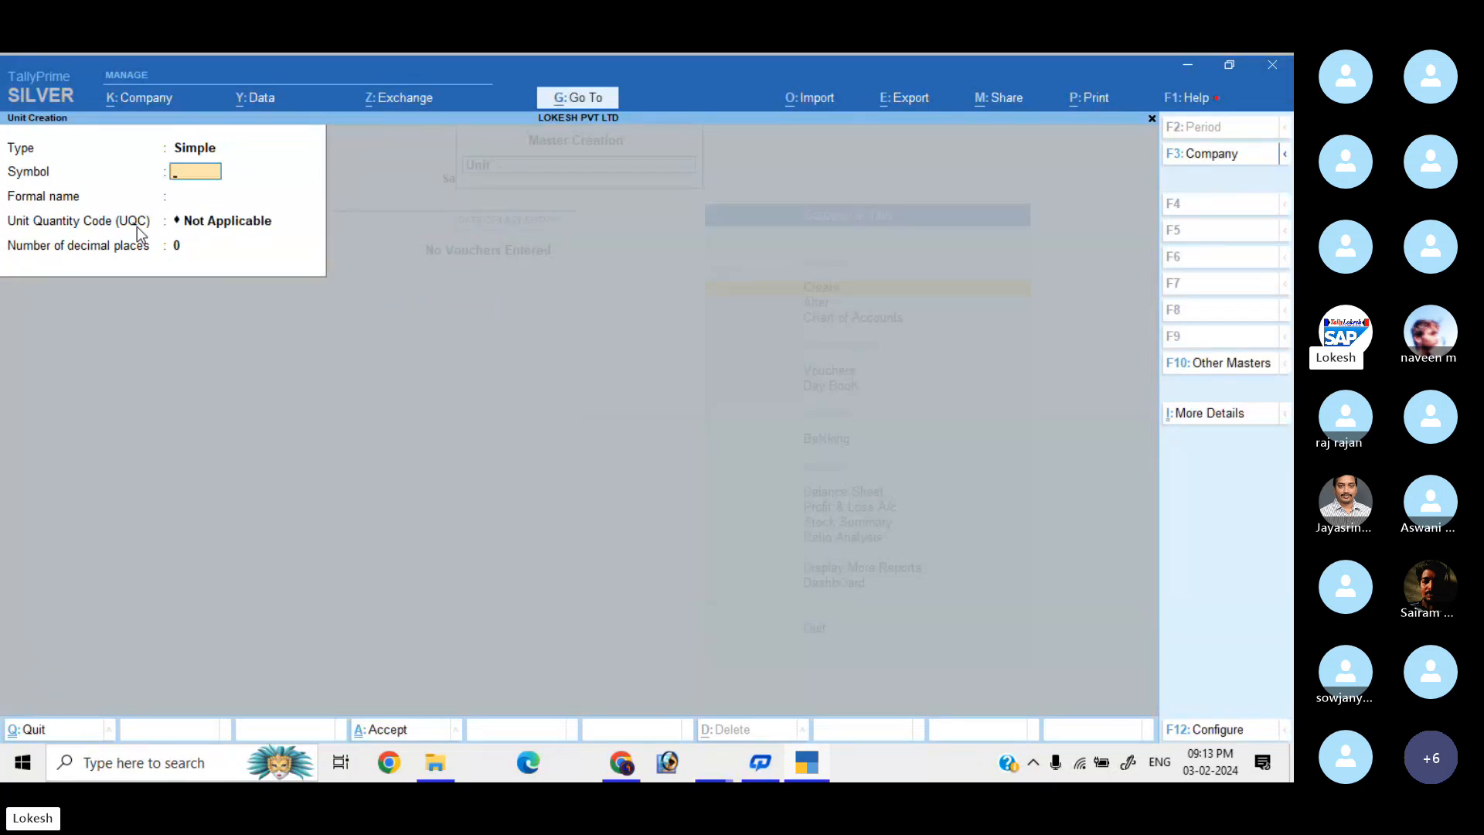
pyautogui.write('nos')
# Create and save unit nos with UQC NOS-NUMBERS.
pyautogui.press('Return')
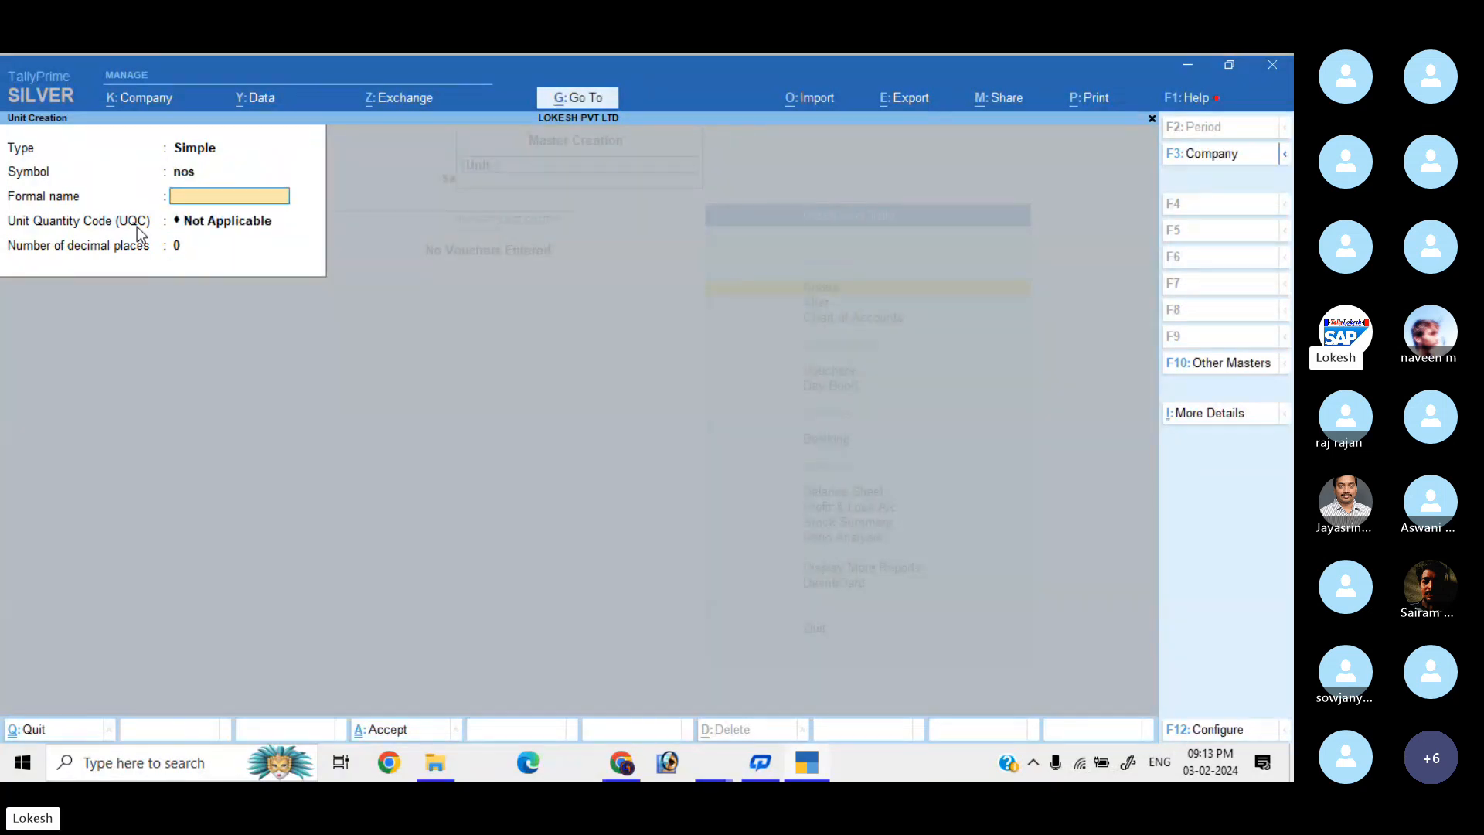
pyautogui.press('Return')
pyautogui.write('num')
pyautogui.press('Return')
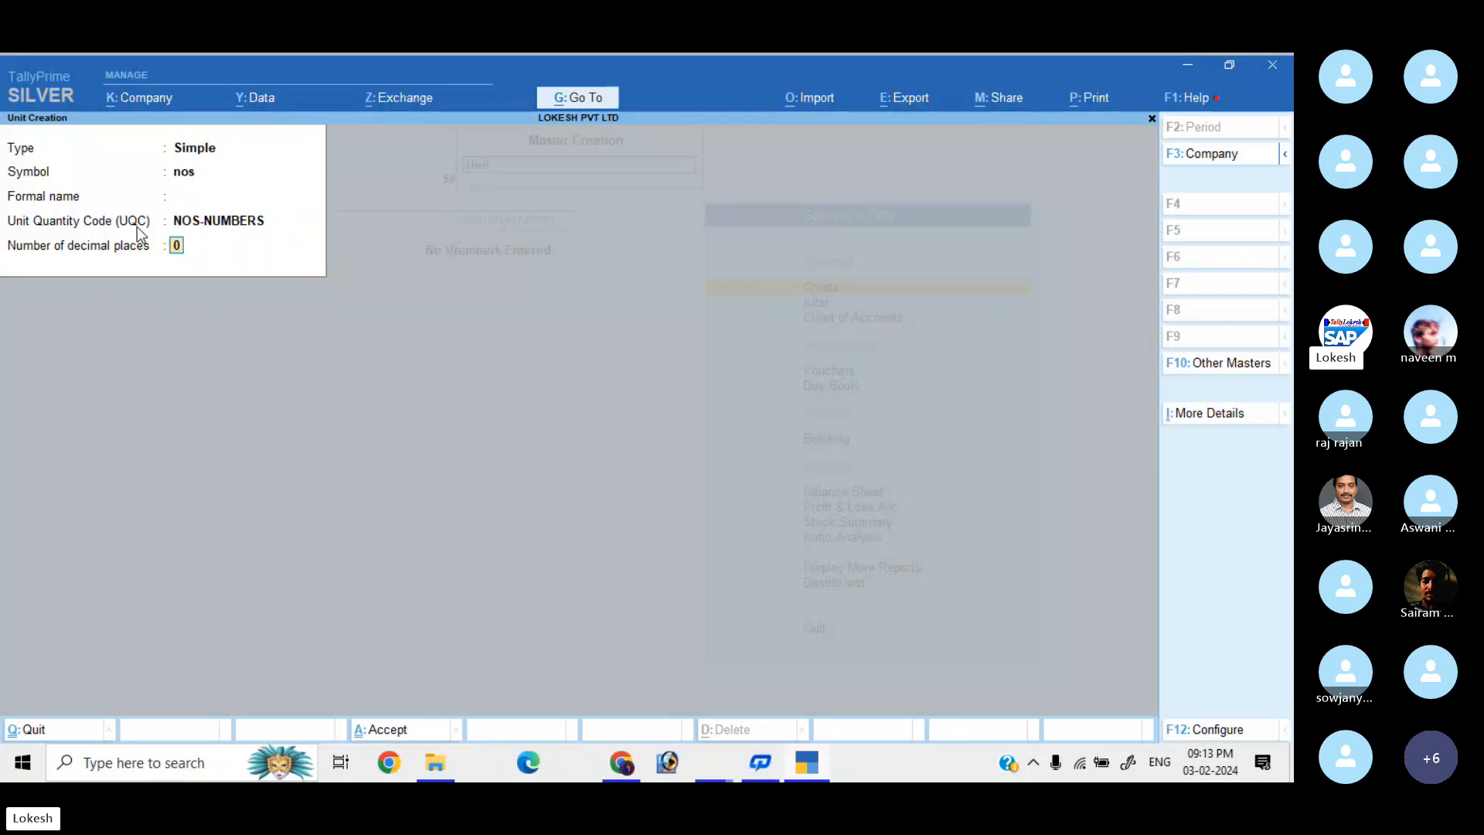
pyautogui.press('Return')
pyautogui.press('Return')
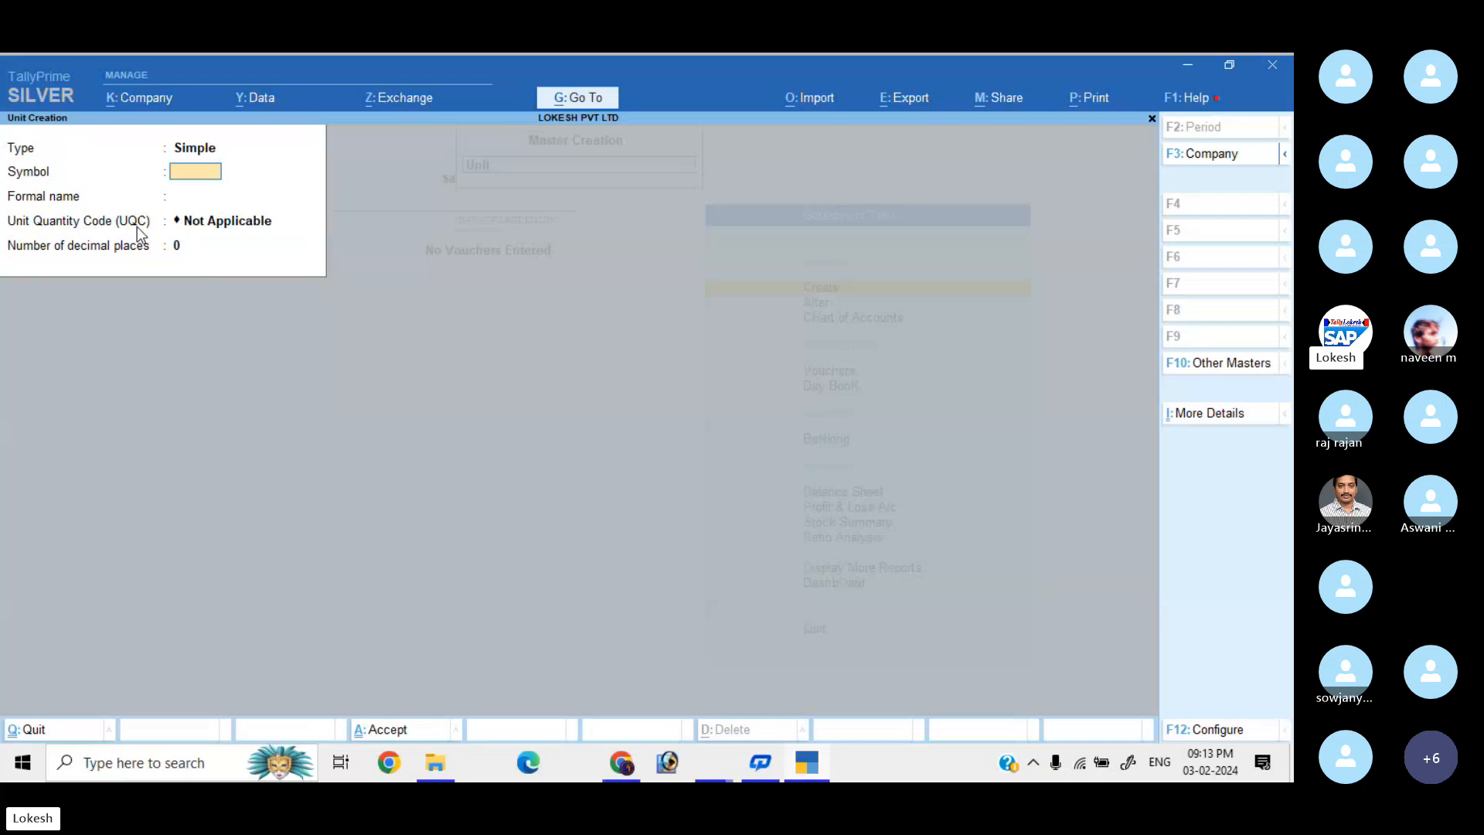
# Create and save unit pc with UQC PCS-PIECES.
pyautogui.write('pc')
pyautogui.press('Return')
pyautogui.press('Return')
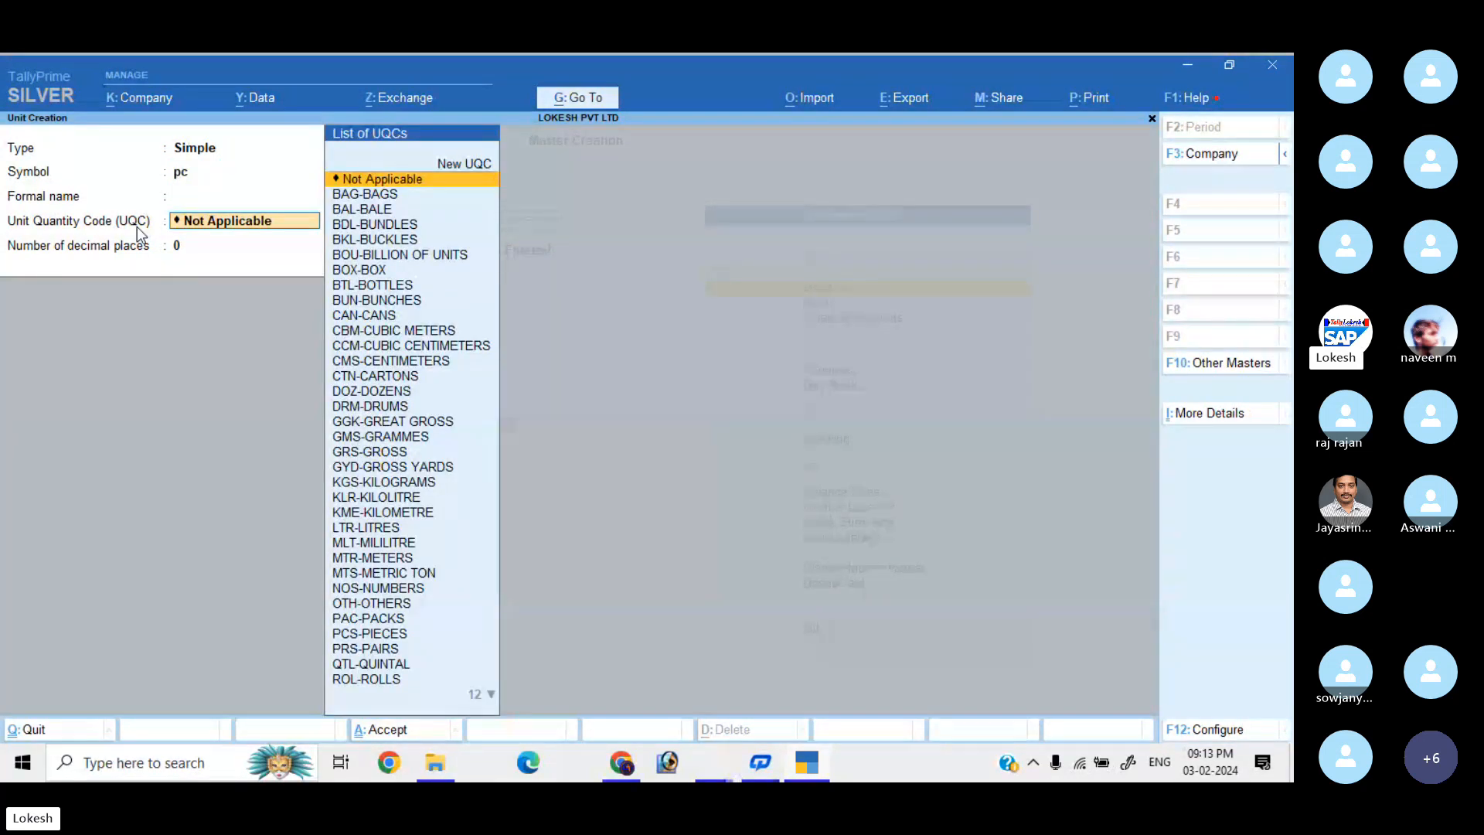
pyautogui.write('pi')
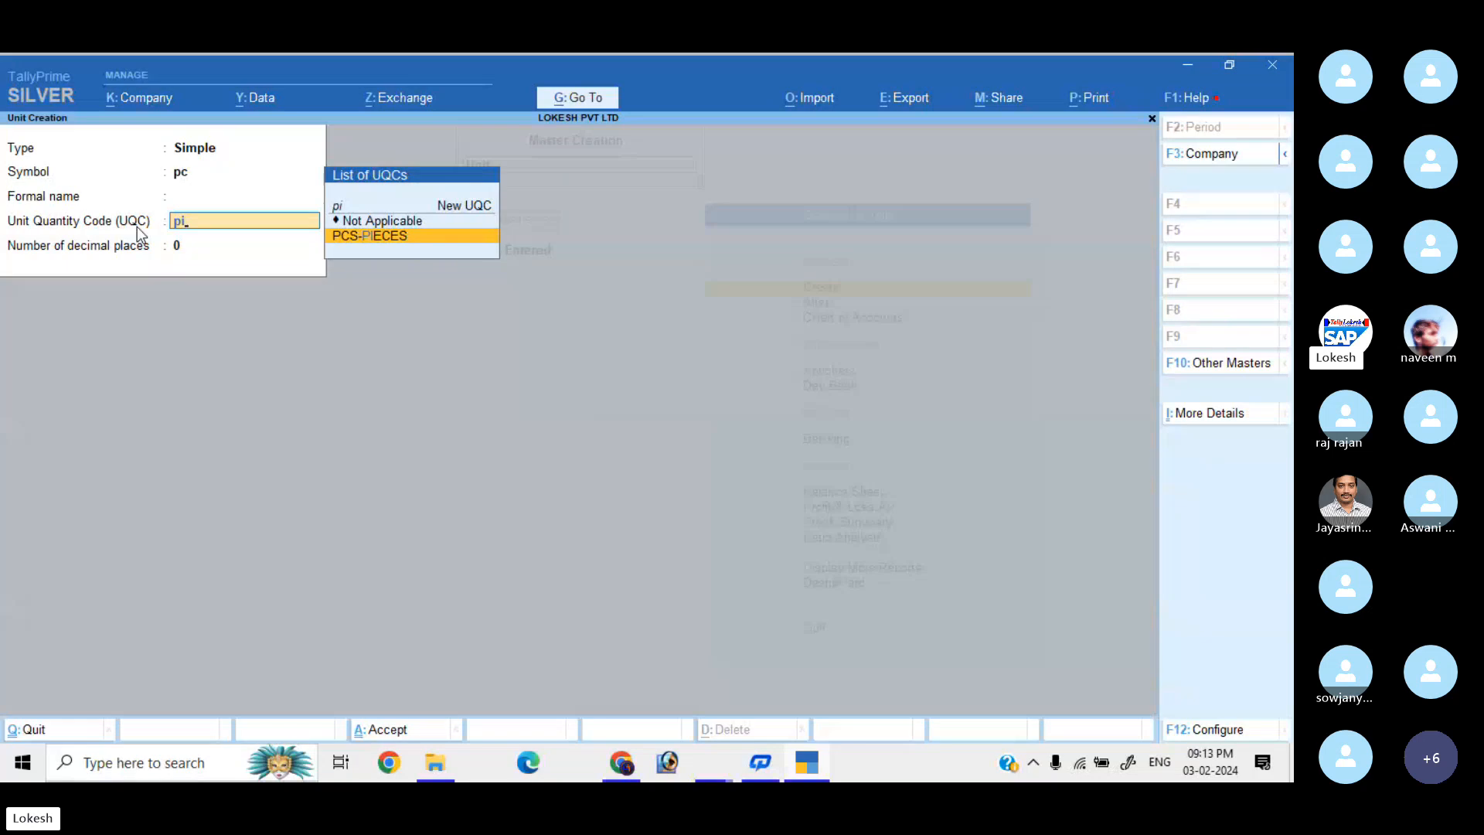
pyautogui.press('Return')
pyautogui.press('Return')
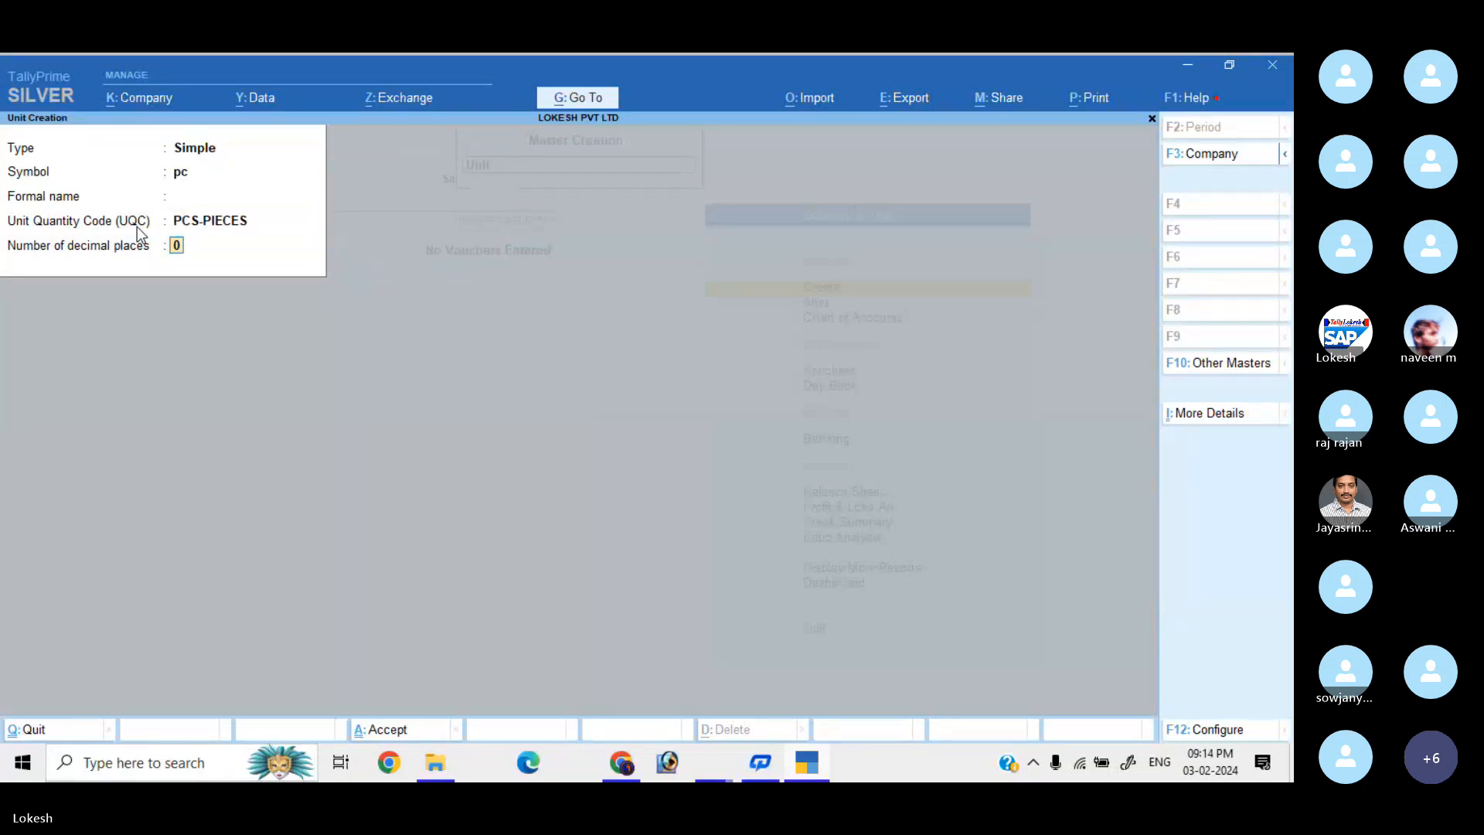
pyautogui.press('Return')
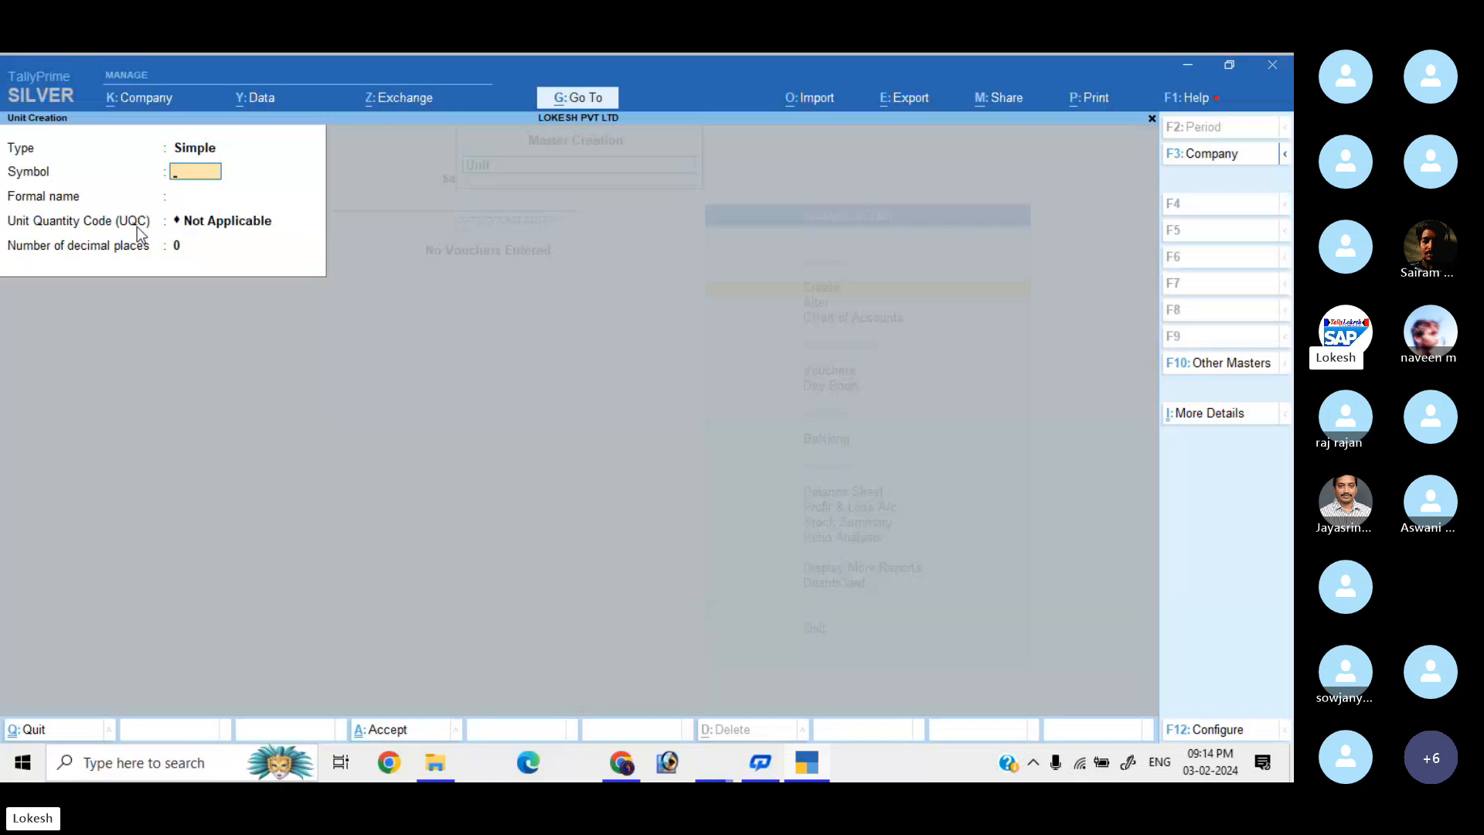
# Quit unit creation and start a new Stock Item from the List of Masters.
pyautogui.press('Escape')
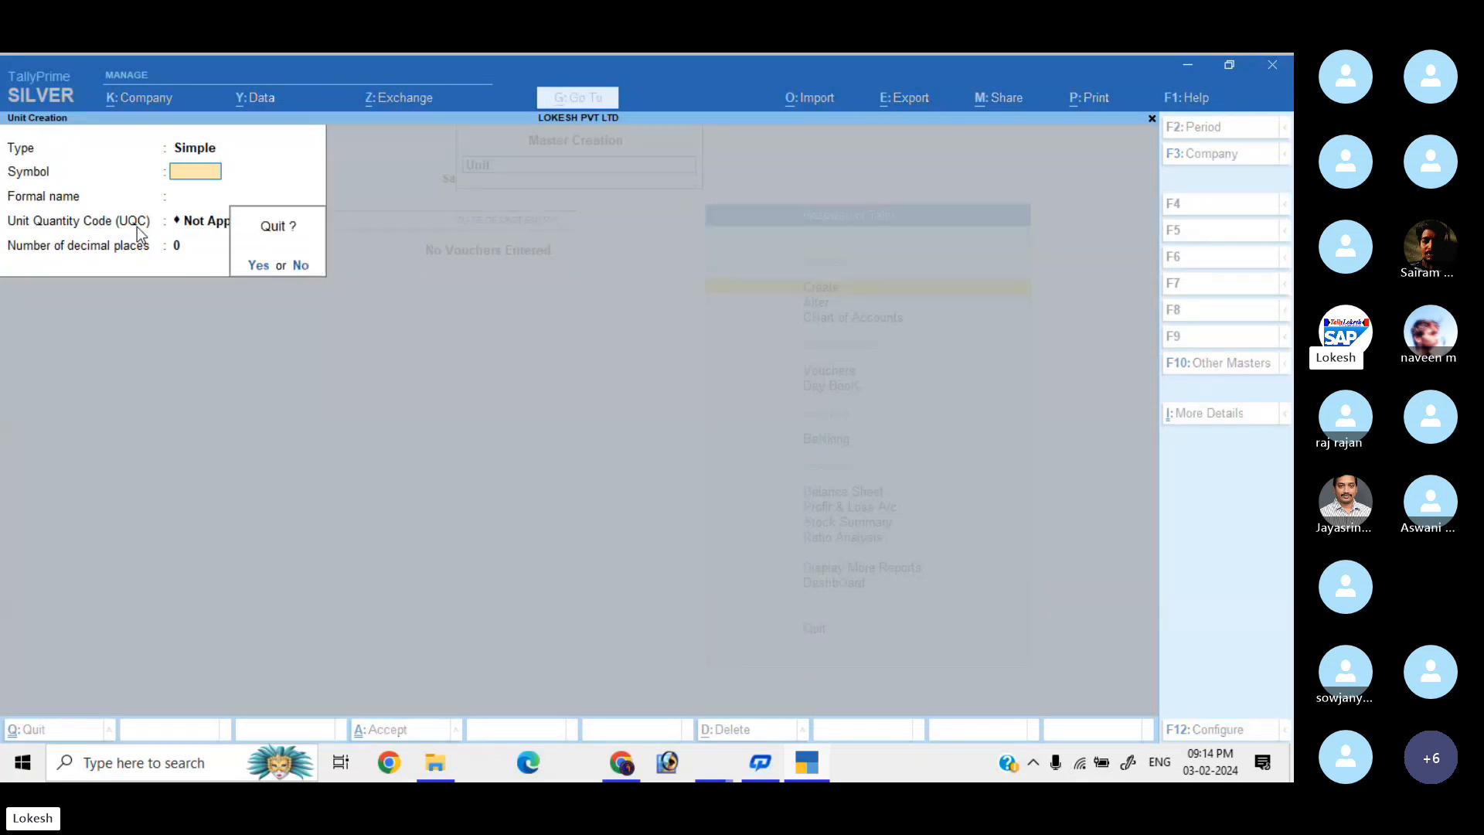
pyautogui.press('Return')
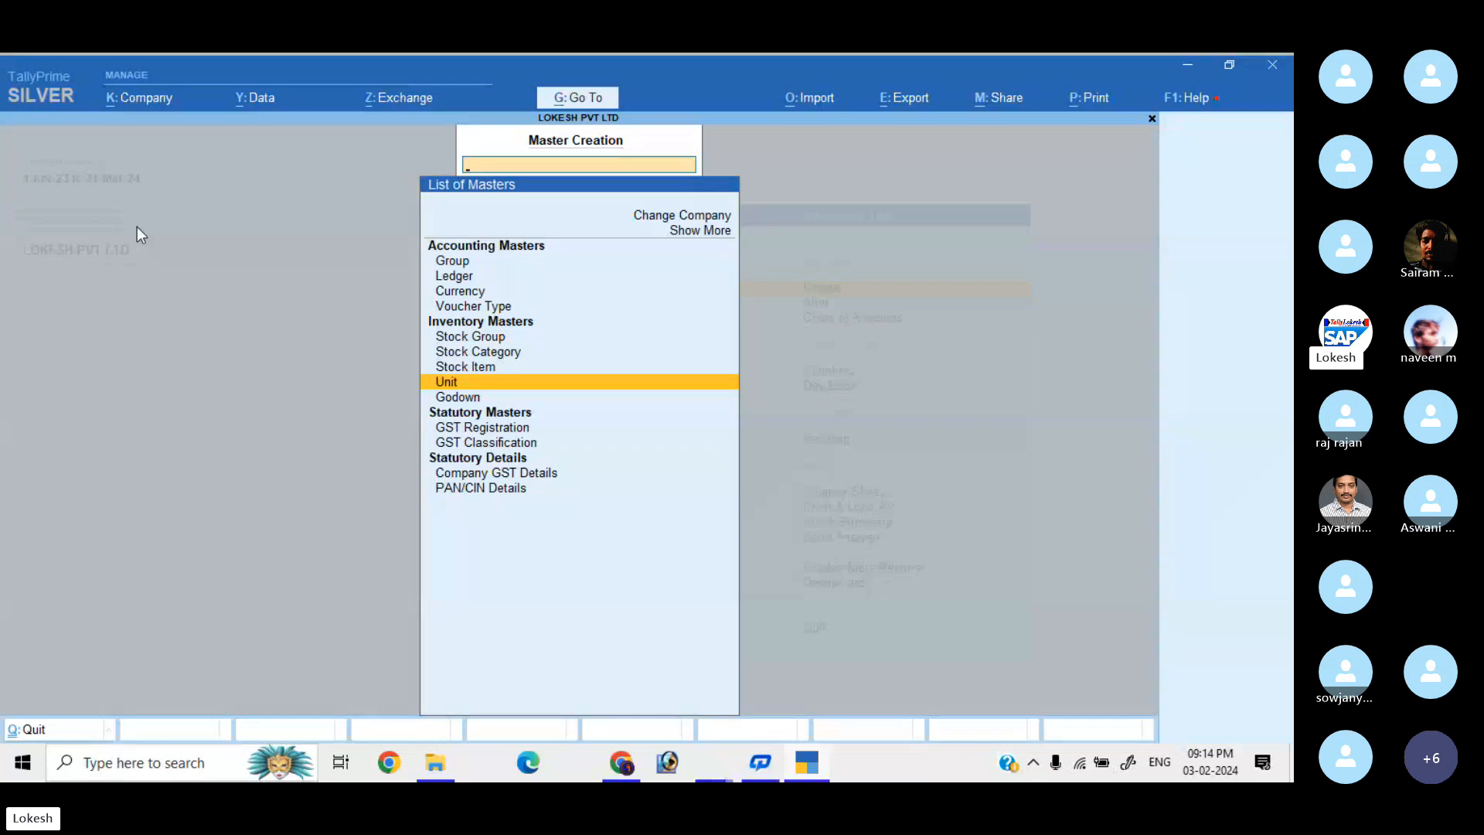
pyautogui.press('Up')
pyautogui.press('Up')
pyautogui.press('Up')
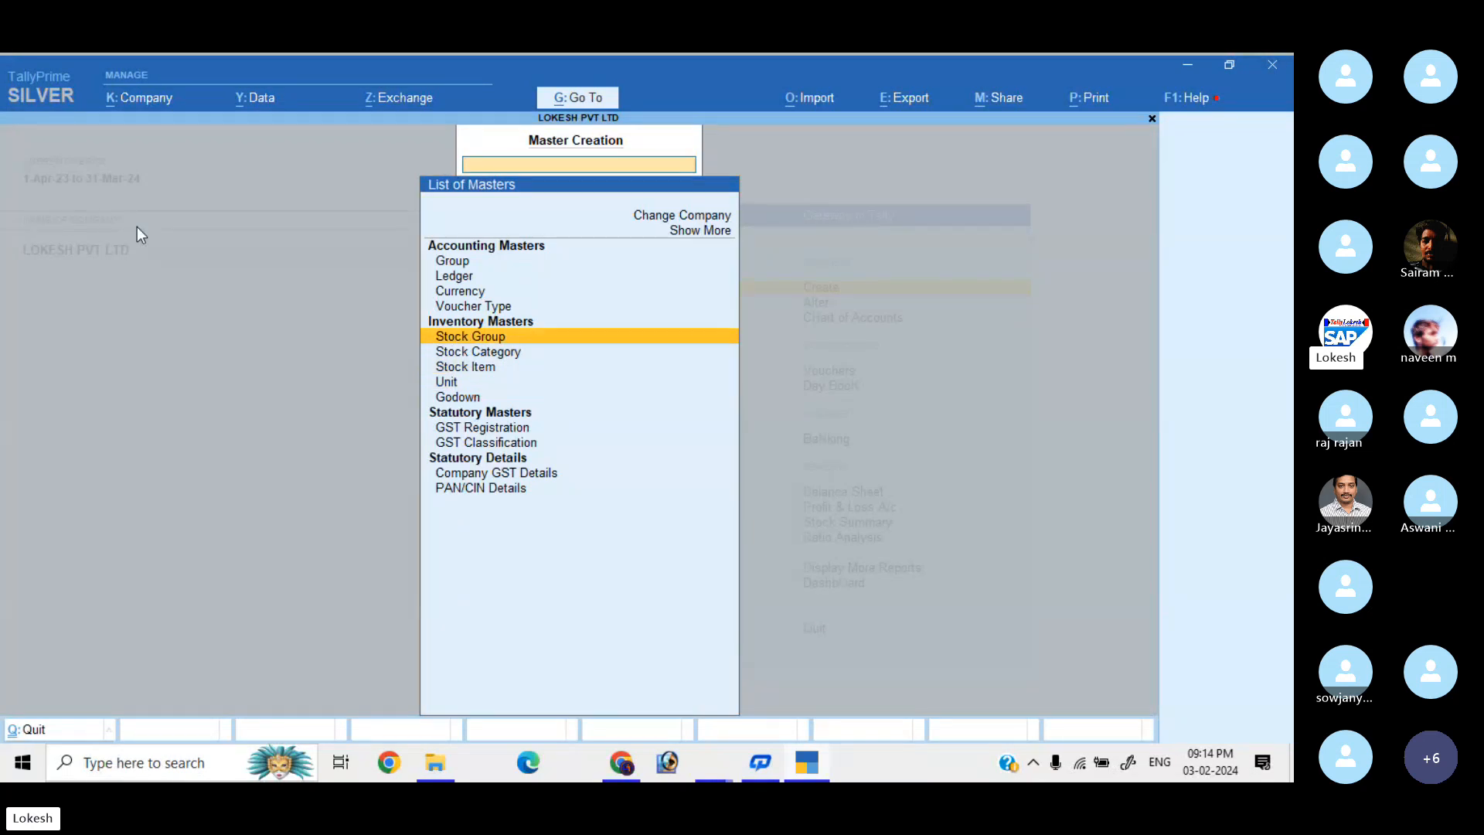
pyautogui.press('Down')
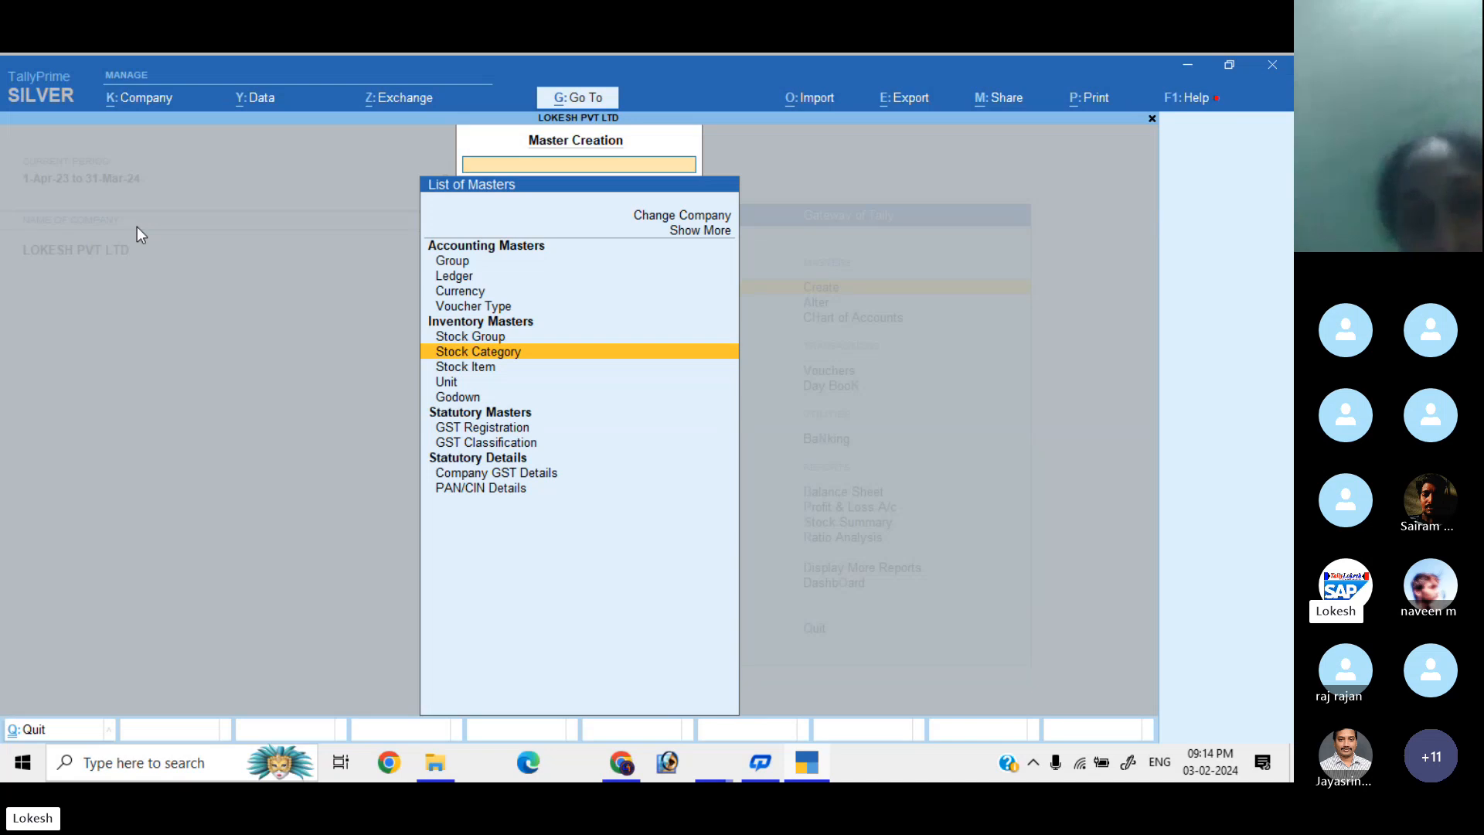
pyautogui.press('Down')
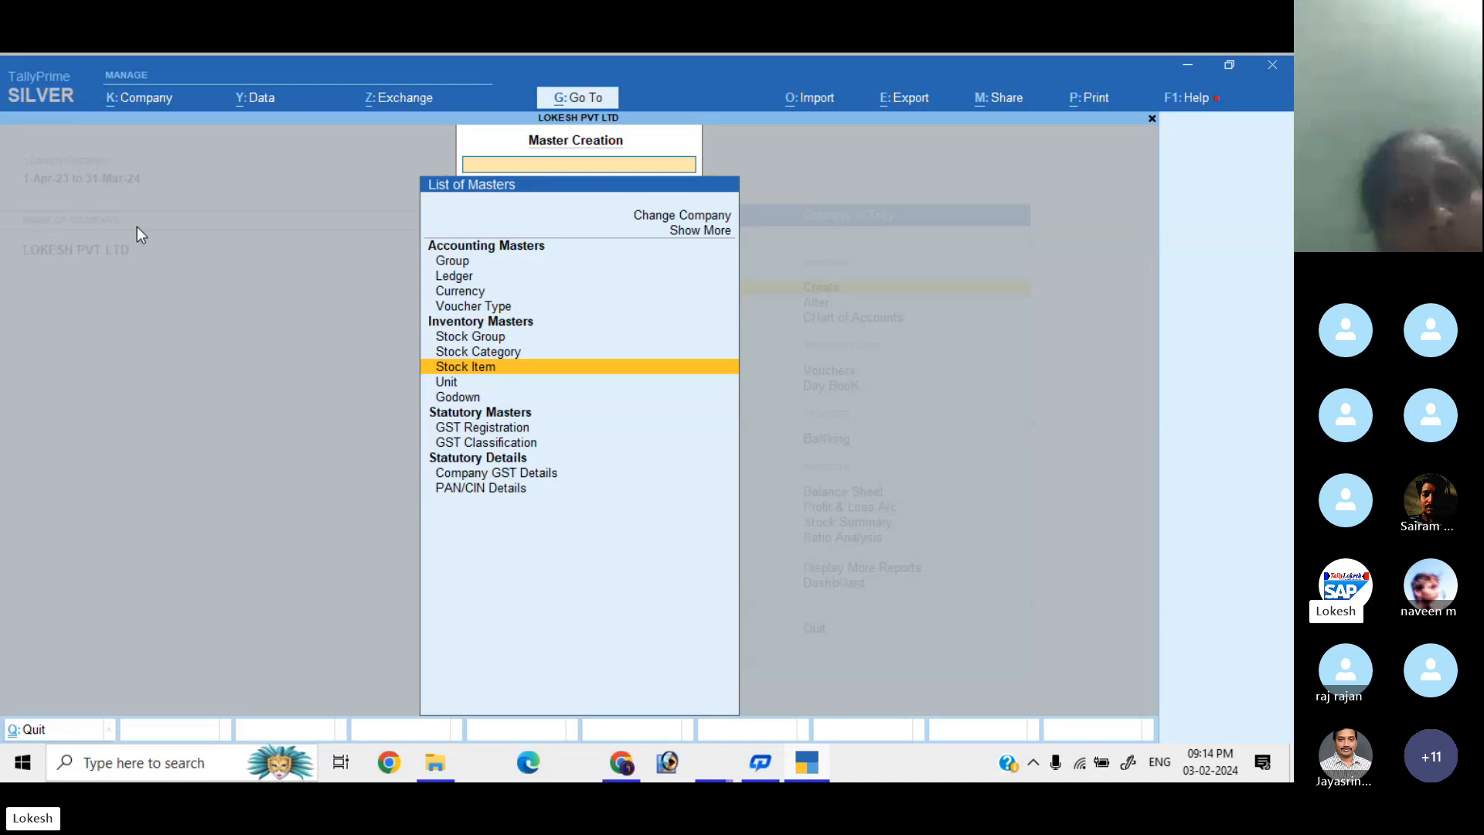
pyautogui.press('Return')
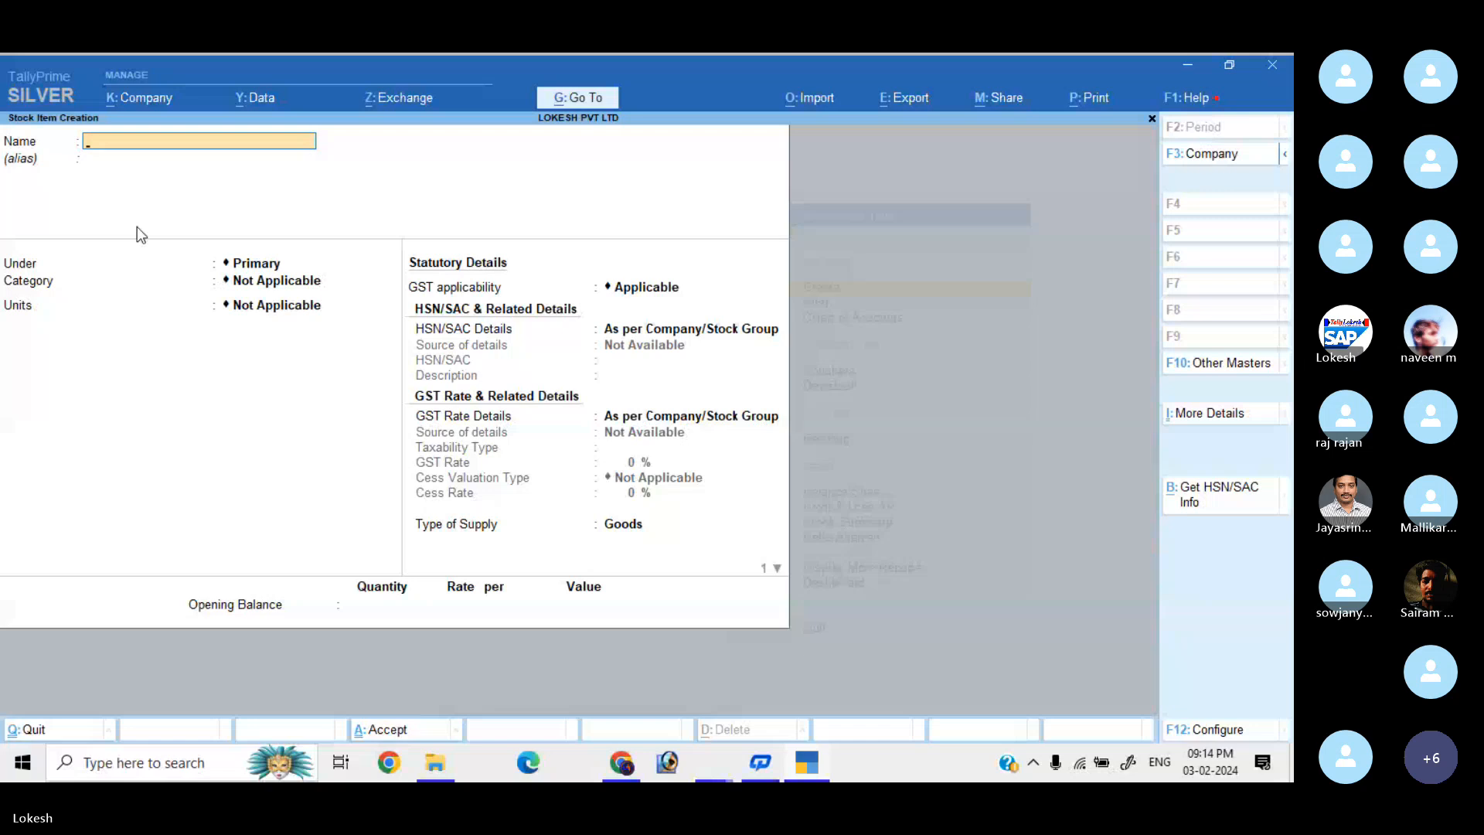
# Enter stock item Boost under Primary with unit bt and GST applicable.
pyautogui.write('Boost')
pyautogui.press('Return')
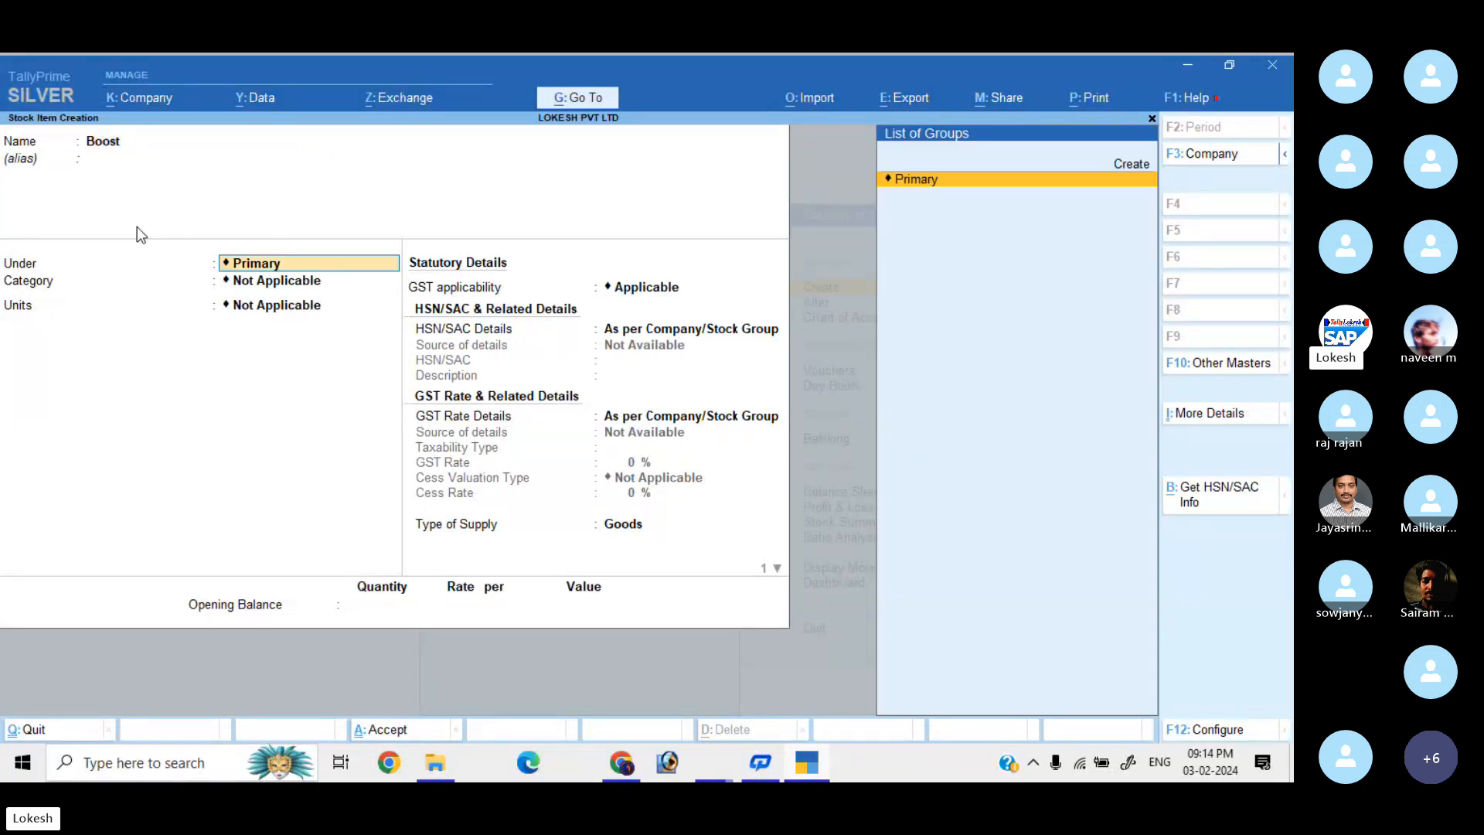
pyautogui.press('Return')
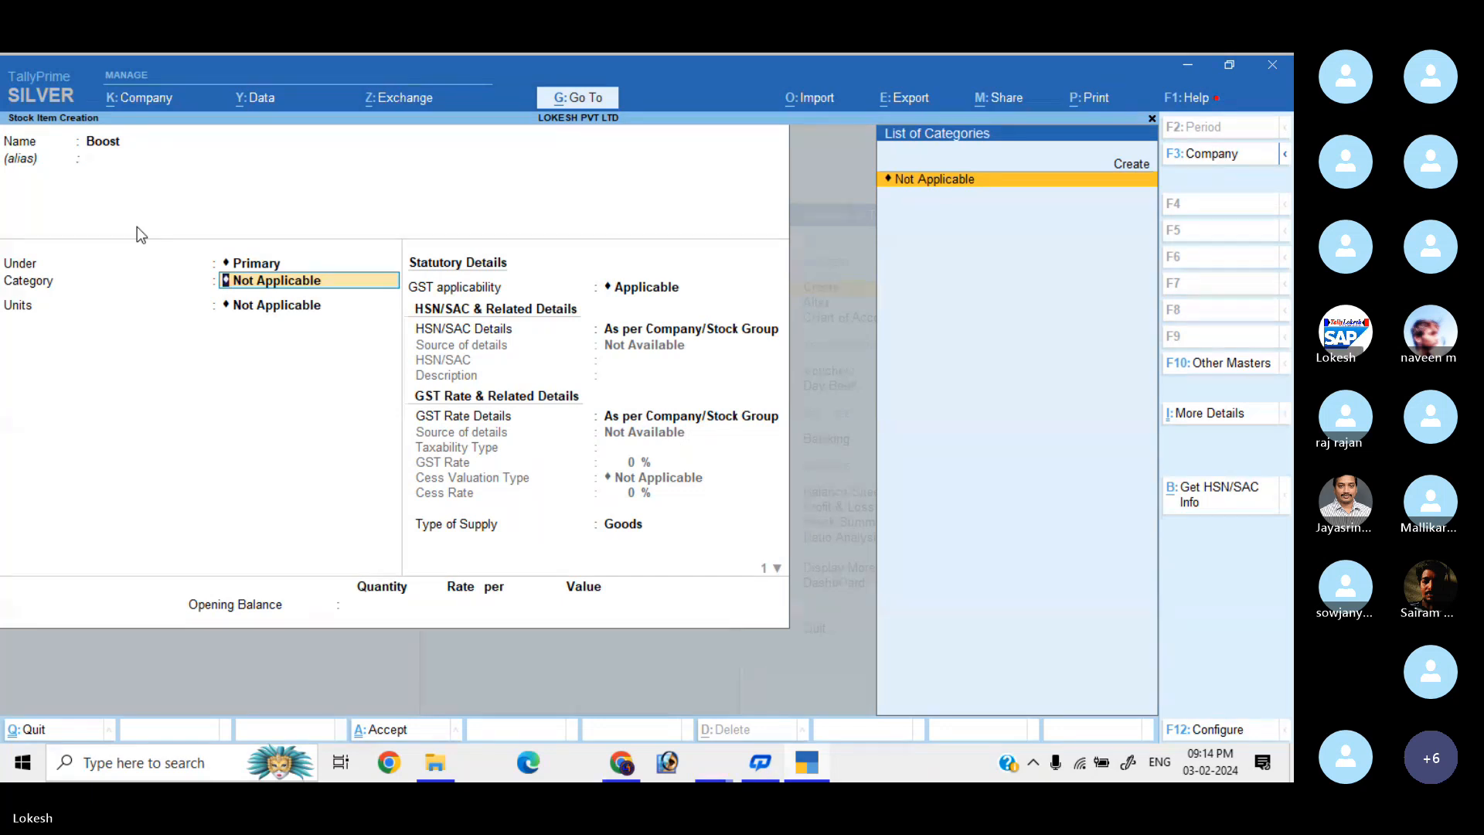
pyautogui.press('Return')
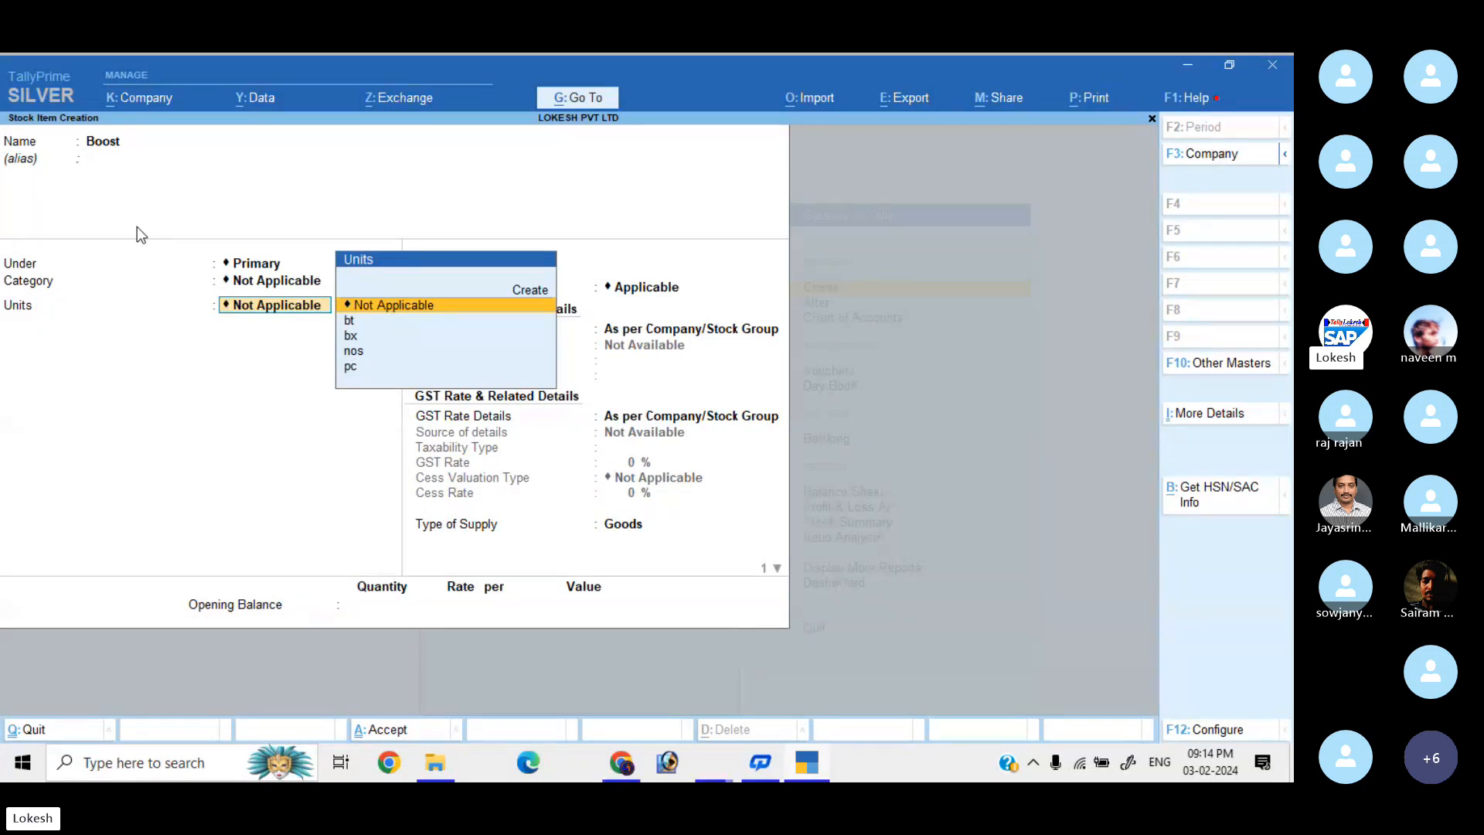
pyautogui.press('Down')
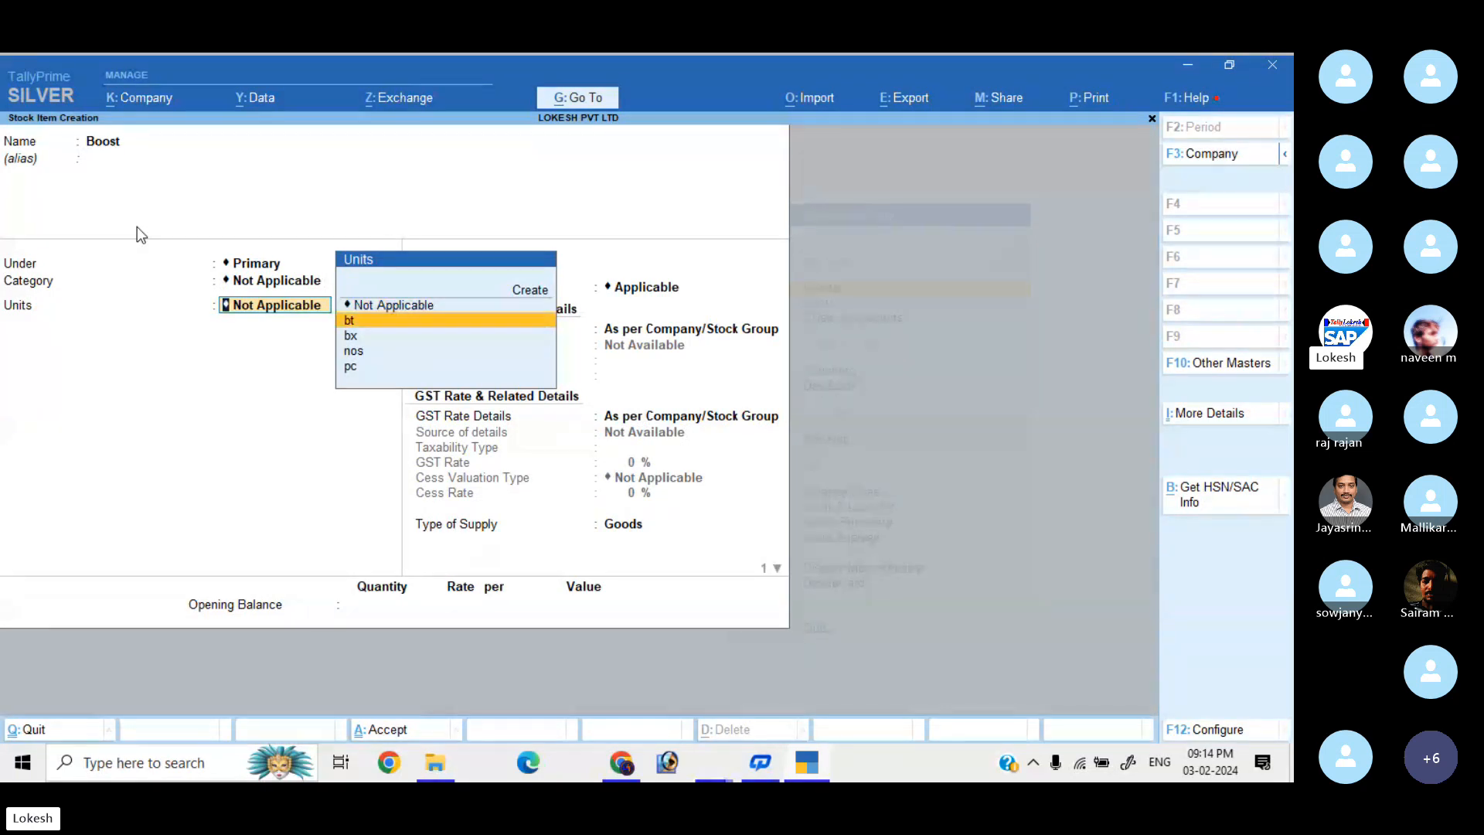
pyautogui.press('Return')
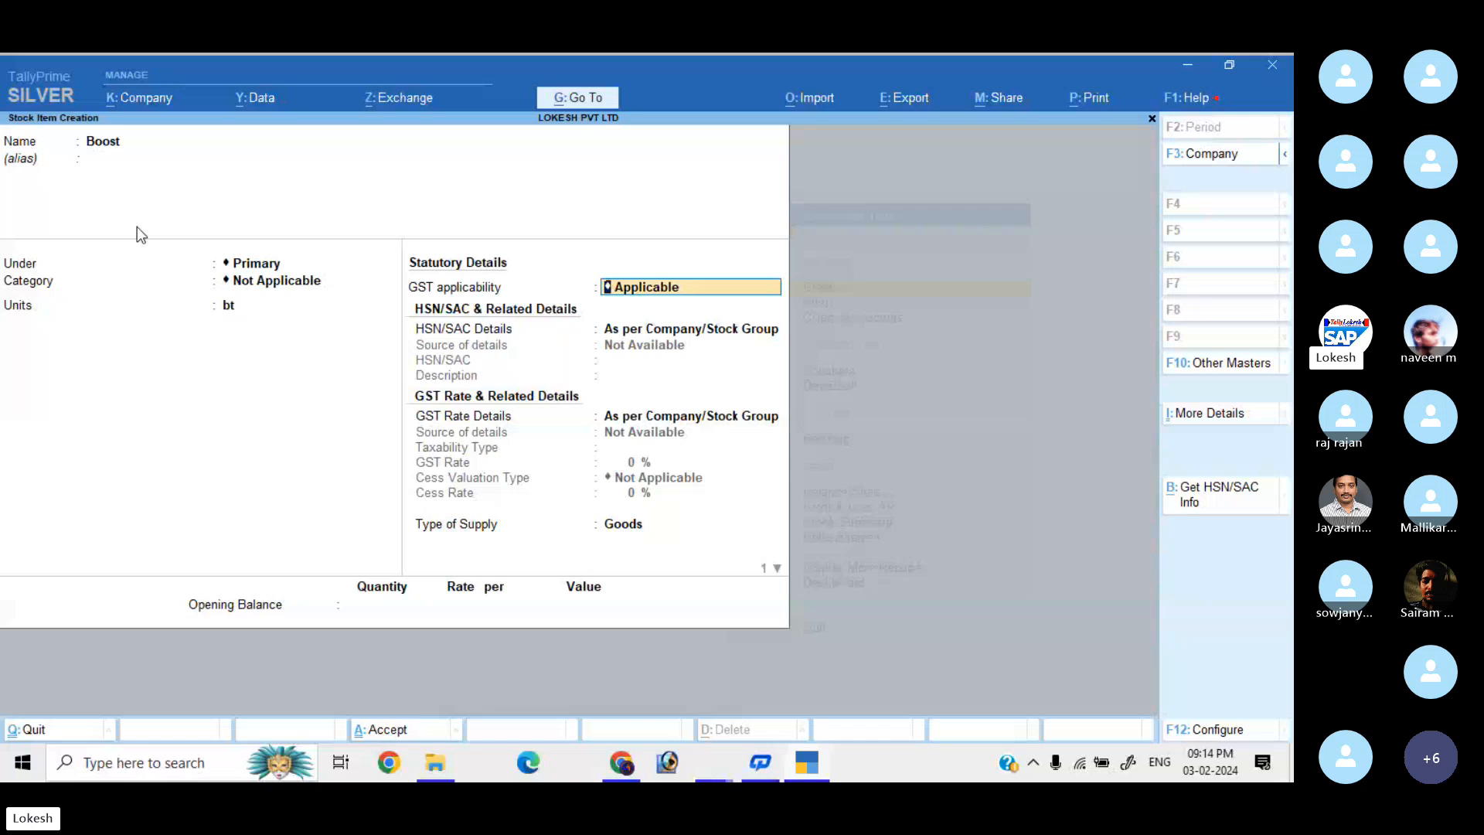
pyautogui.press('Return')
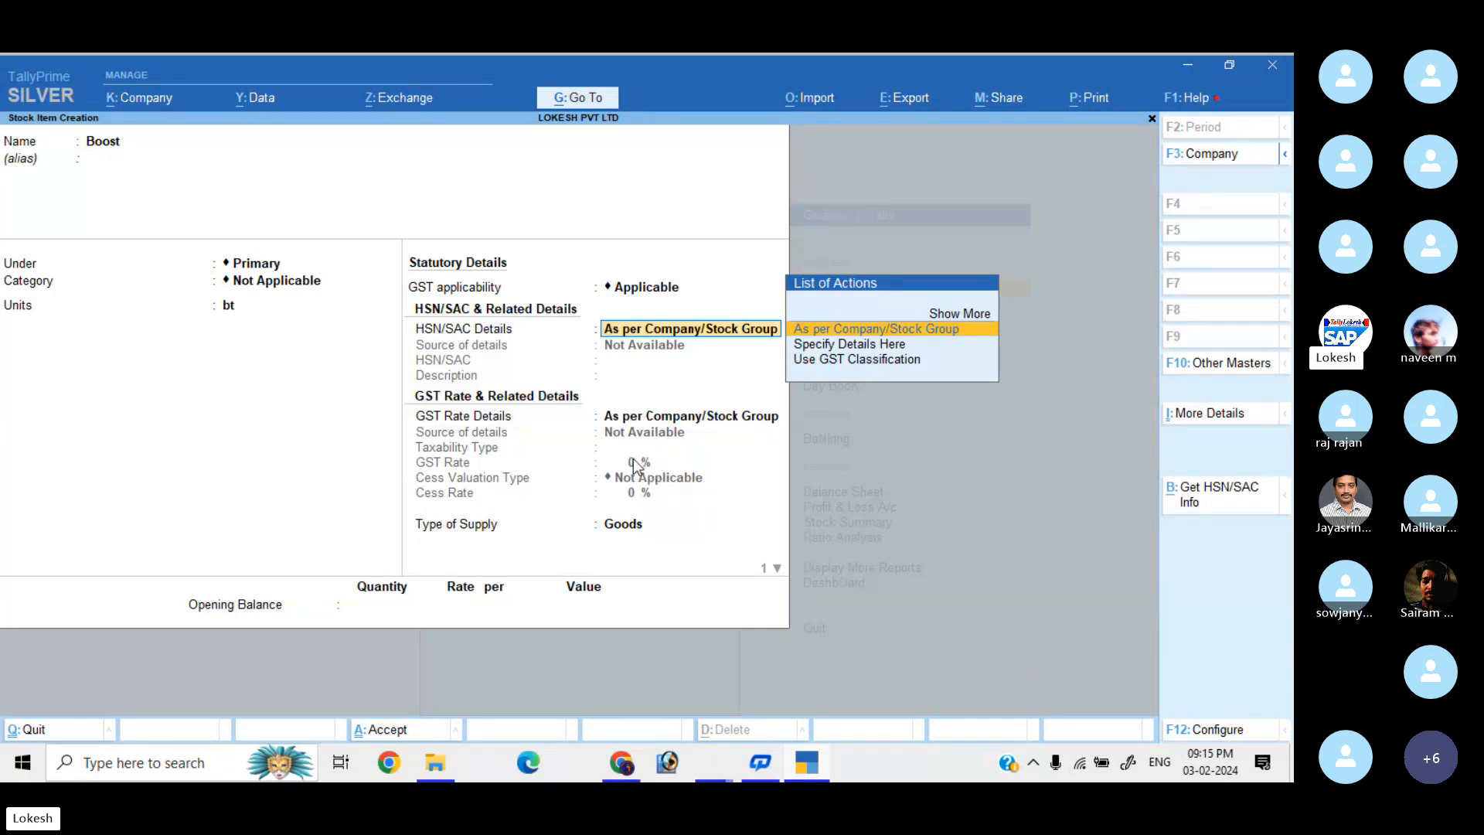
# Specify HSN/SAC details for Boost here: code 1901, description Boost.
pyautogui.press('Down')
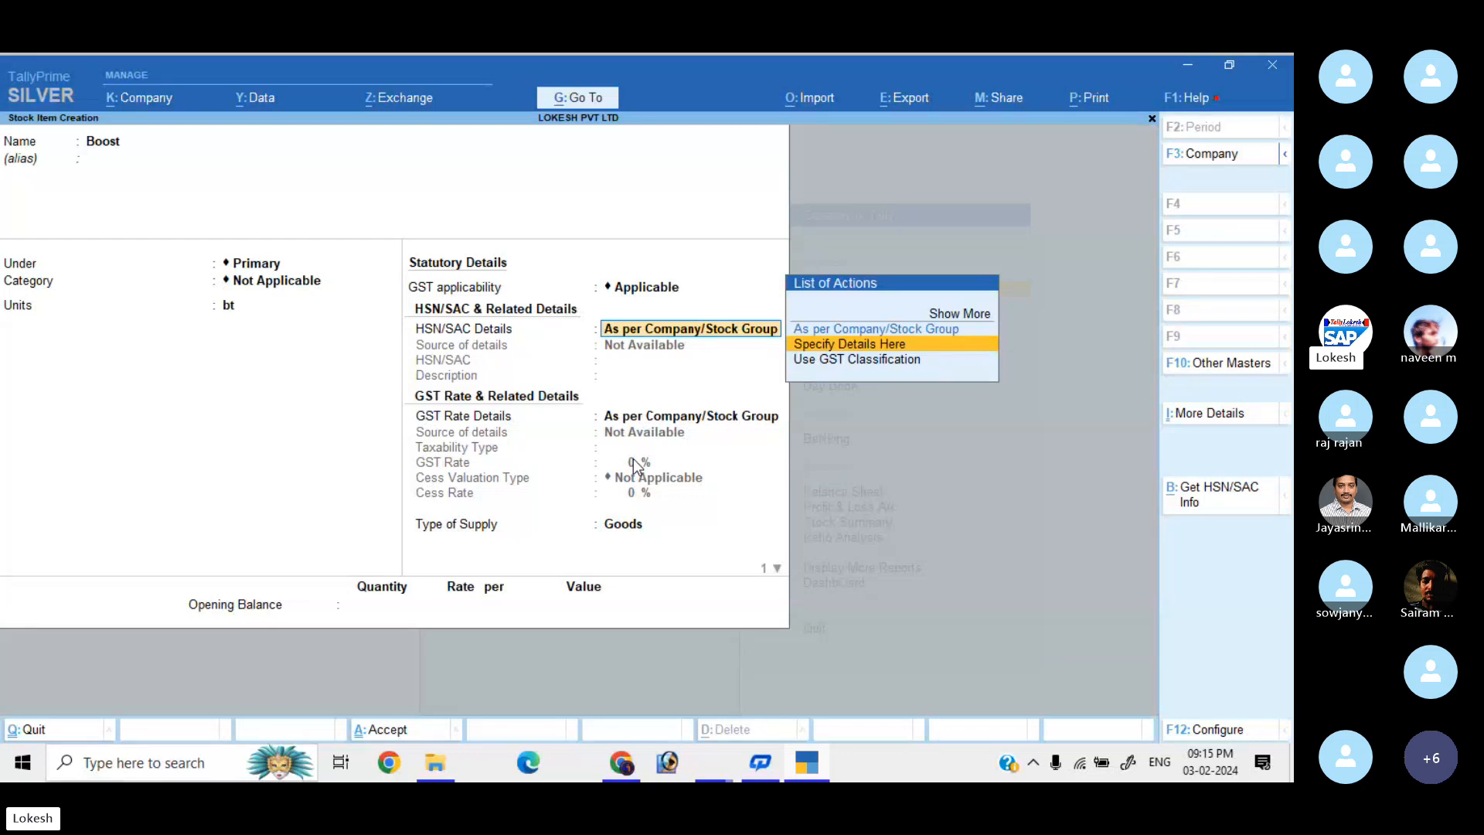
pyautogui.press('Return')
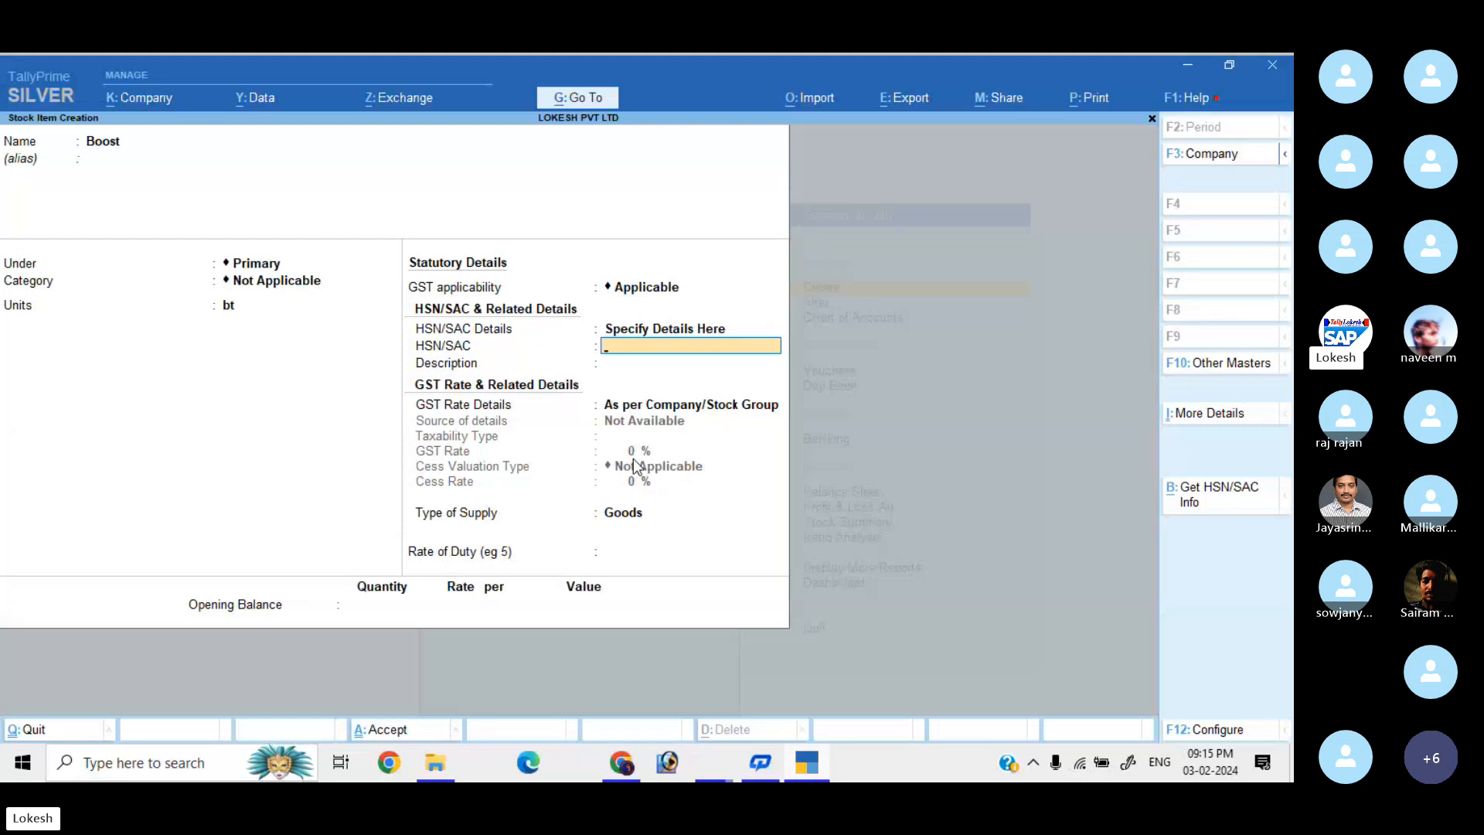
pyautogui.write('1901')
pyautogui.press('Return')
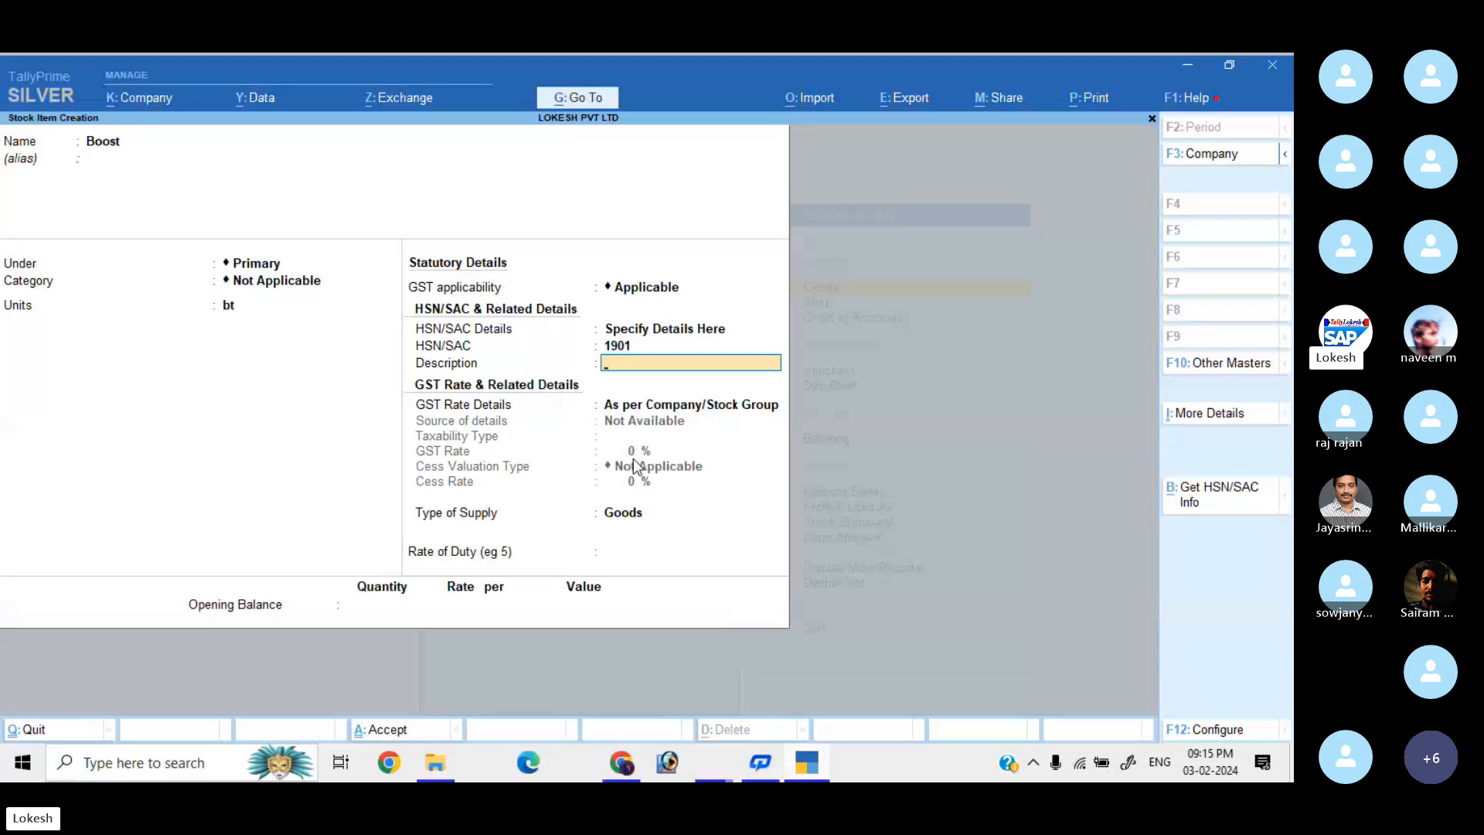
pyautogui.write('Boost')
pyautogui.press('Return')
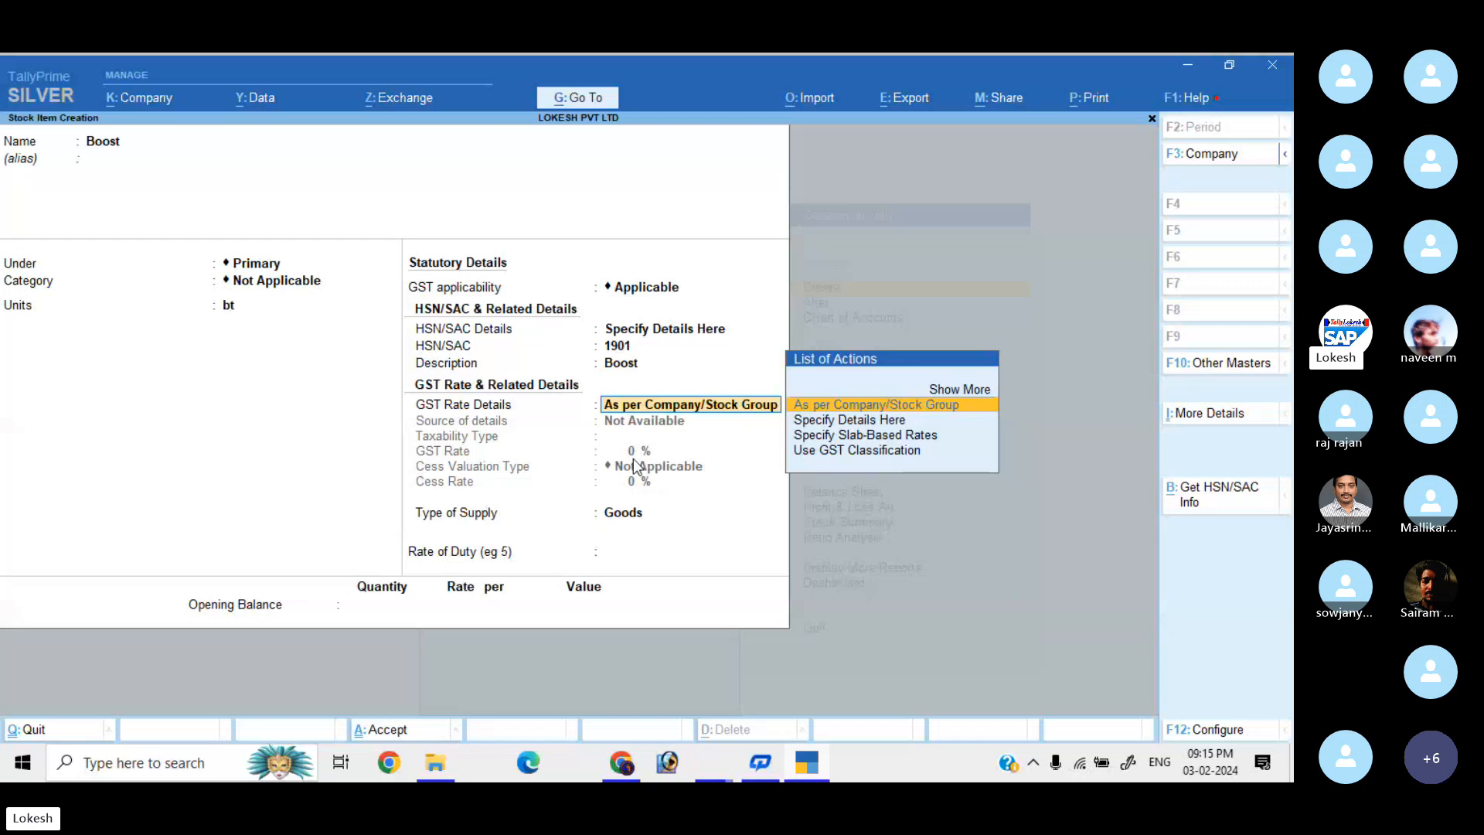
# Specify GST rate details here as Taxable with a 5% GST rate.
pyautogui.press('Down')
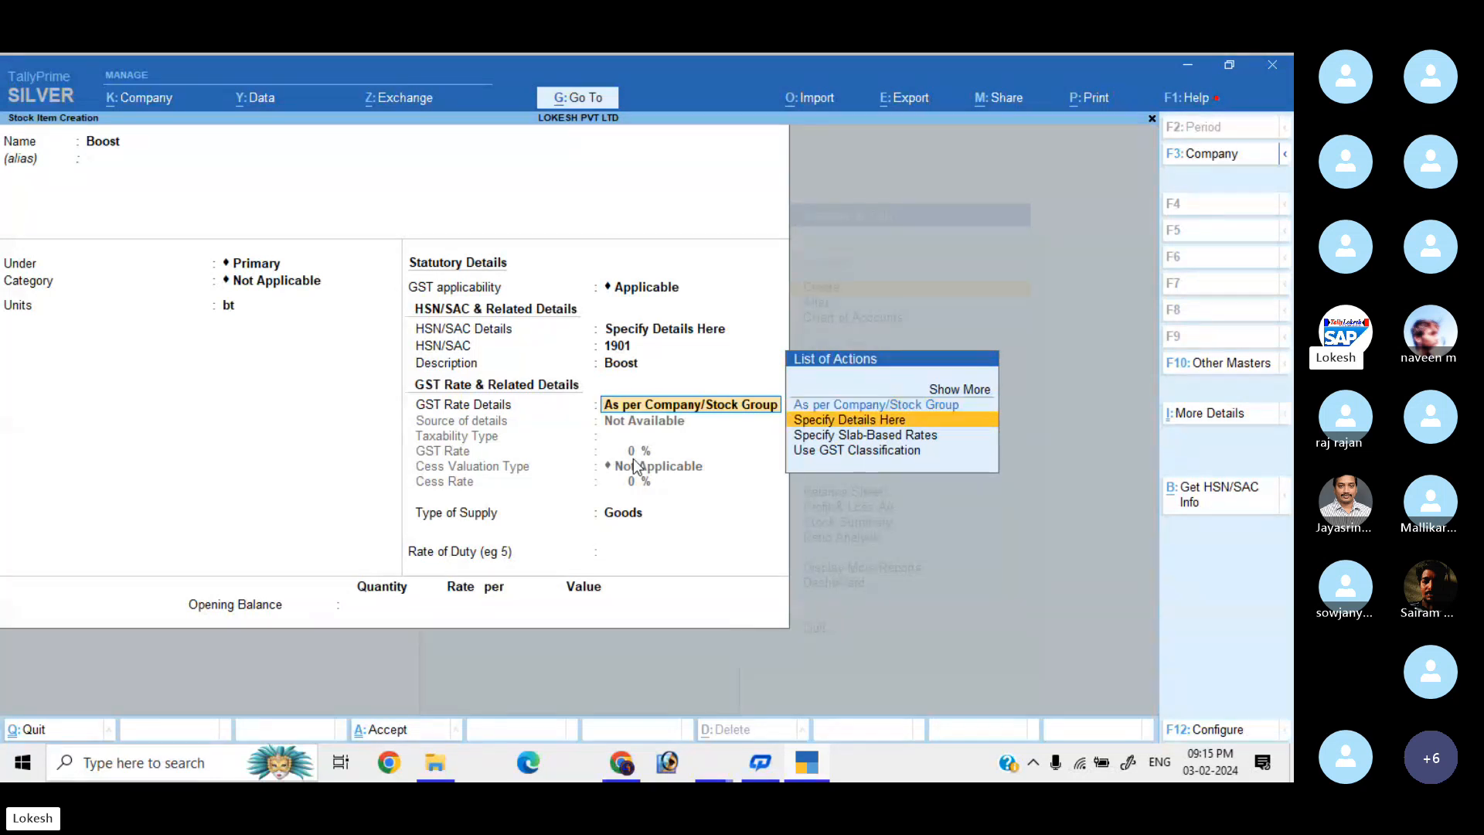
pyautogui.press('Return')
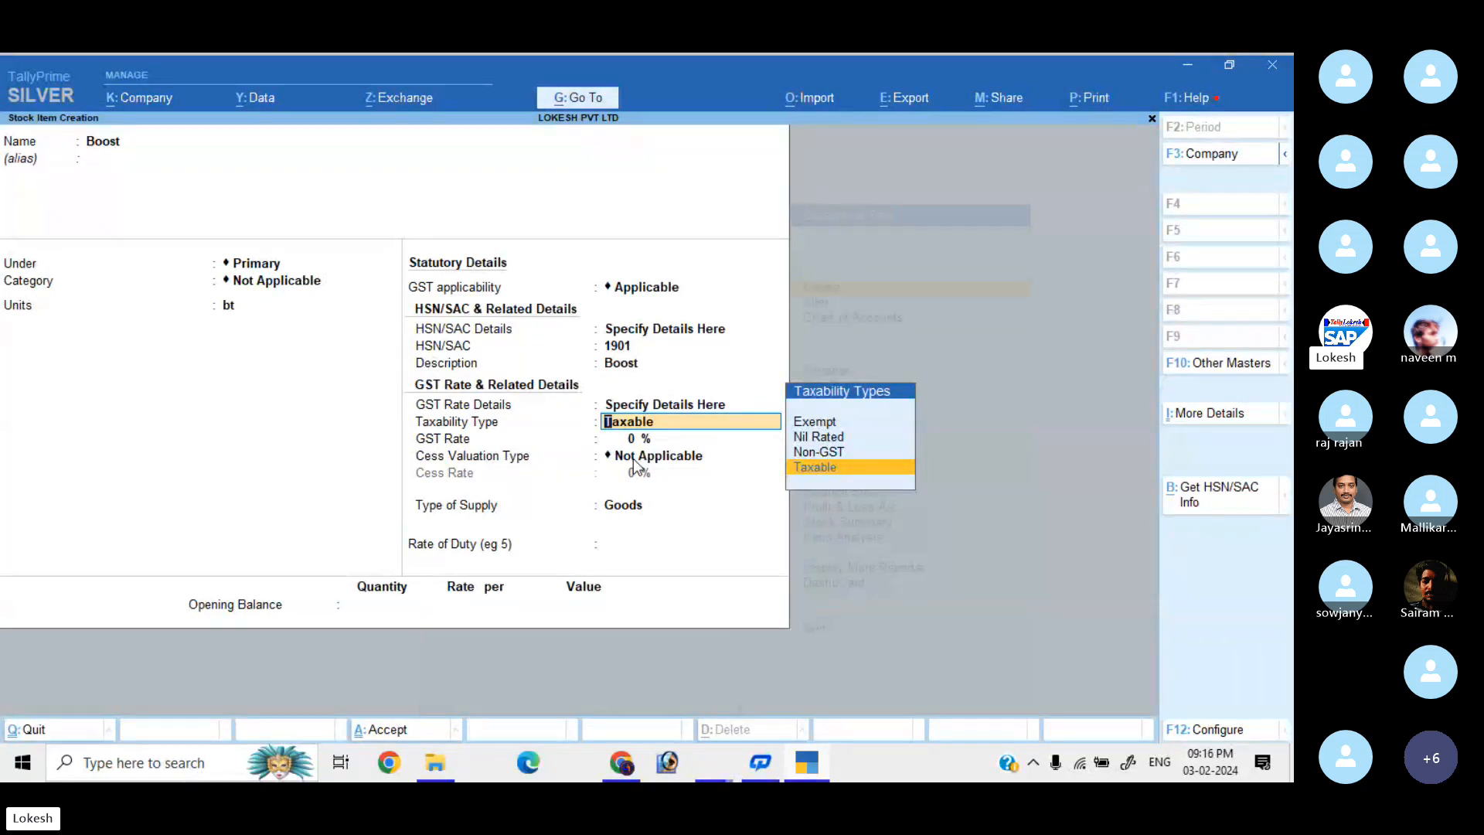
pyautogui.press('Return')
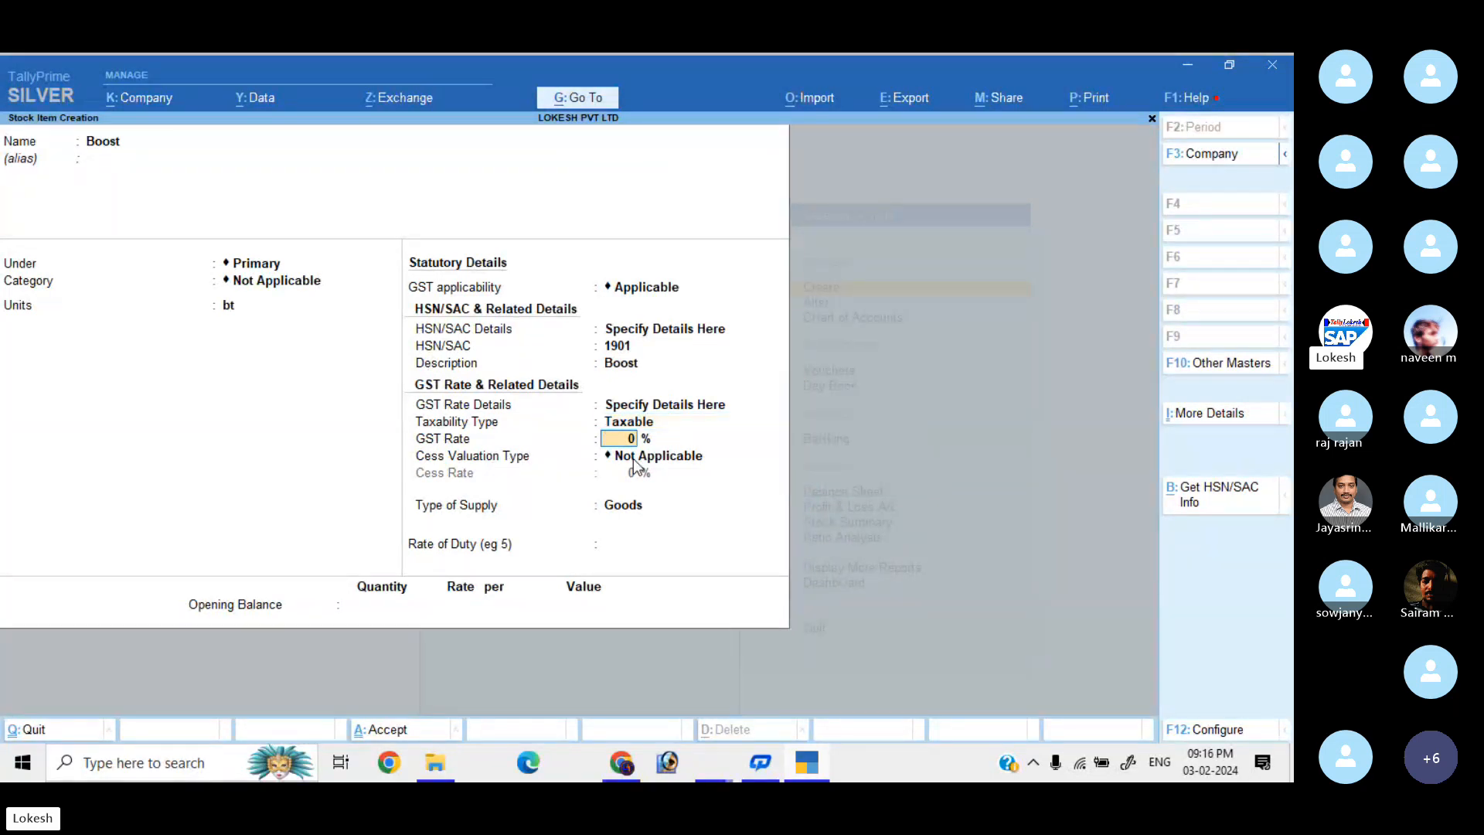
pyautogui.write('5')
pyautogui.press('Return')
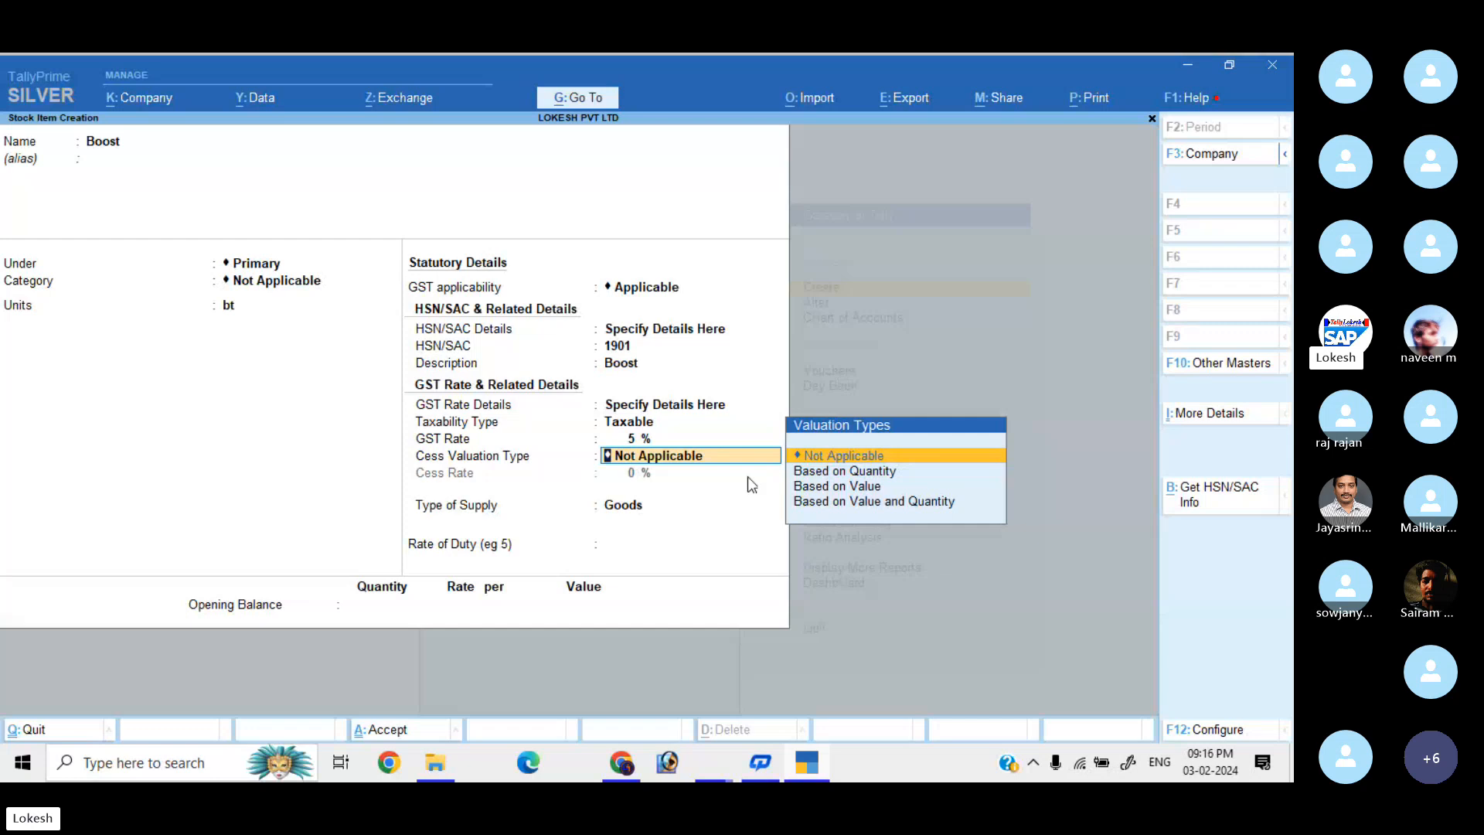
# In stock item configuration, set Provide Cess Rate details and Use Stock Category to No.
pyautogui.click(1219, 731)
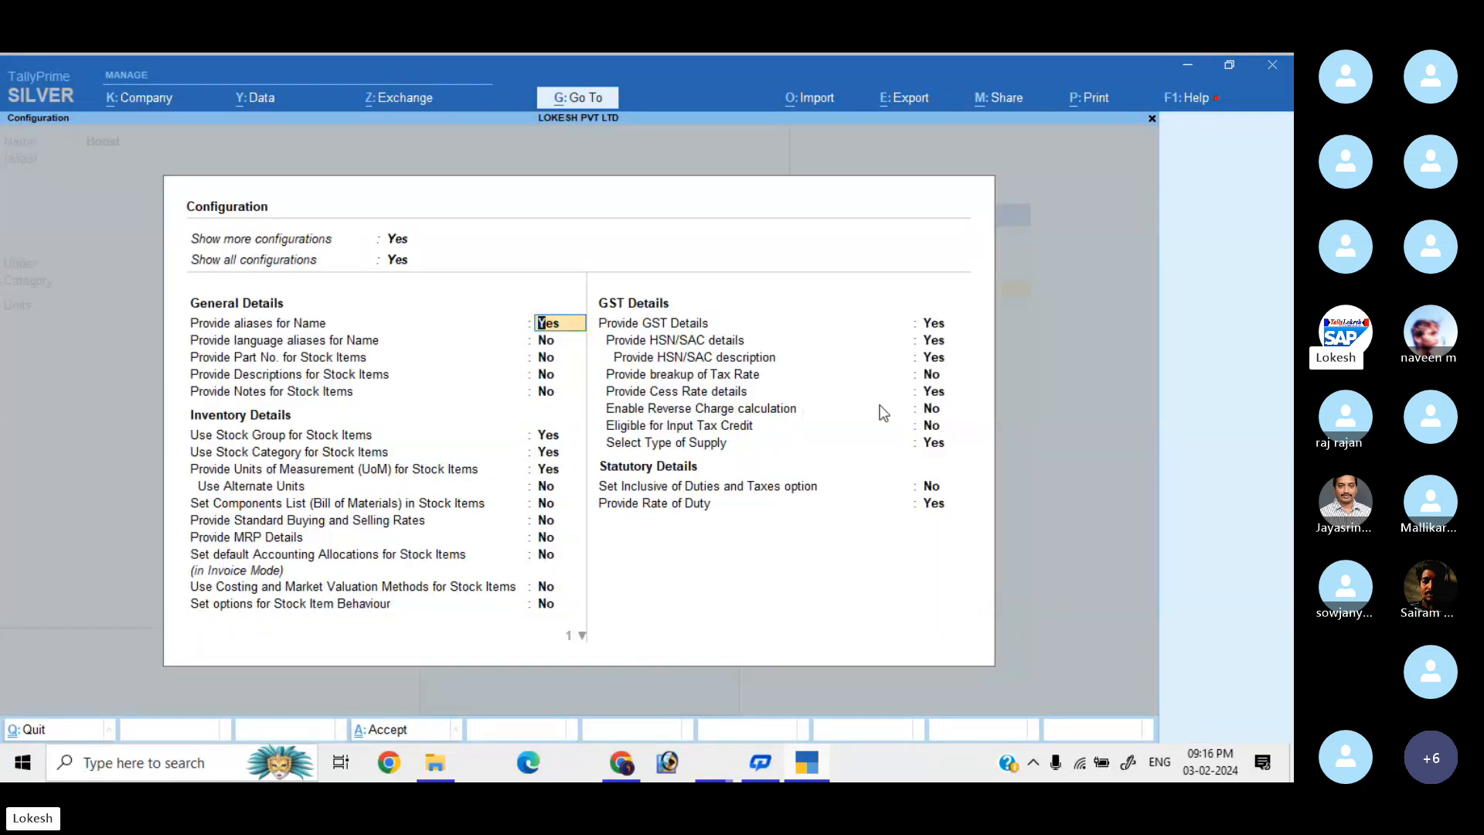
pyautogui.click(935, 393)
pyautogui.press('n')
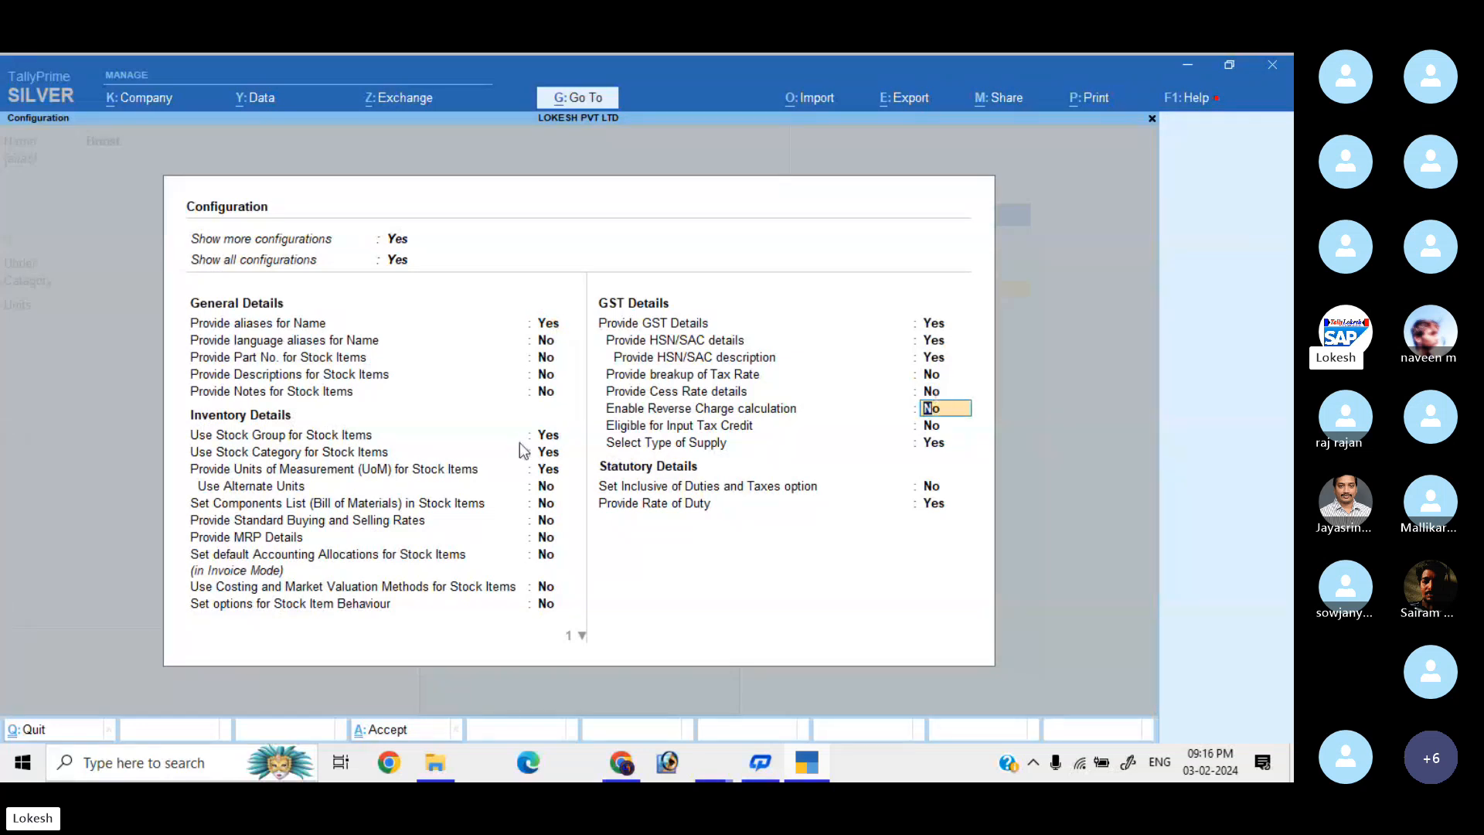
pyautogui.click(550, 459)
pyautogui.press('n')
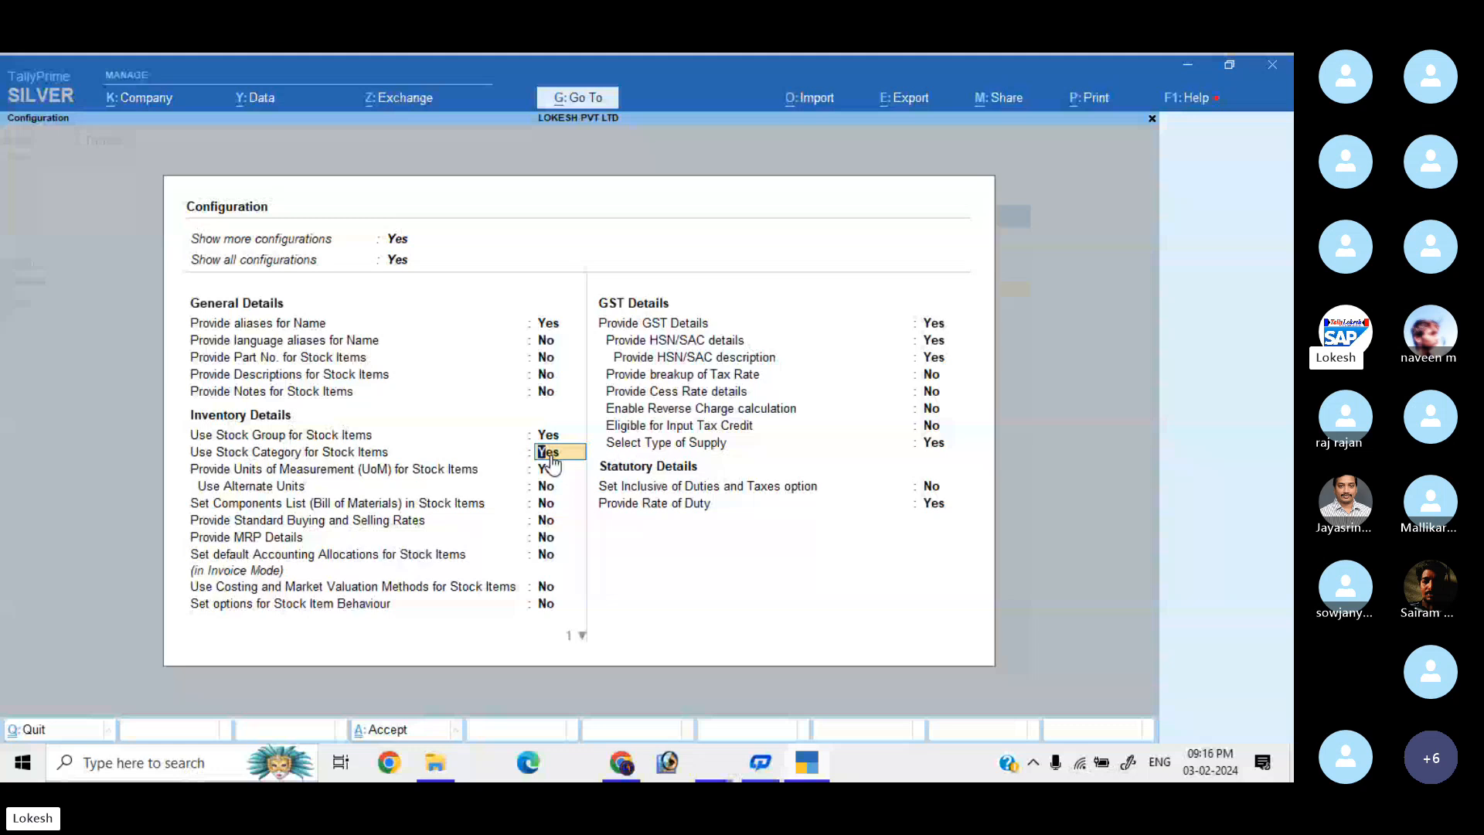
pyautogui.press('Return')
pyautogui.click(935, 506)
pyautogui.press('Return')
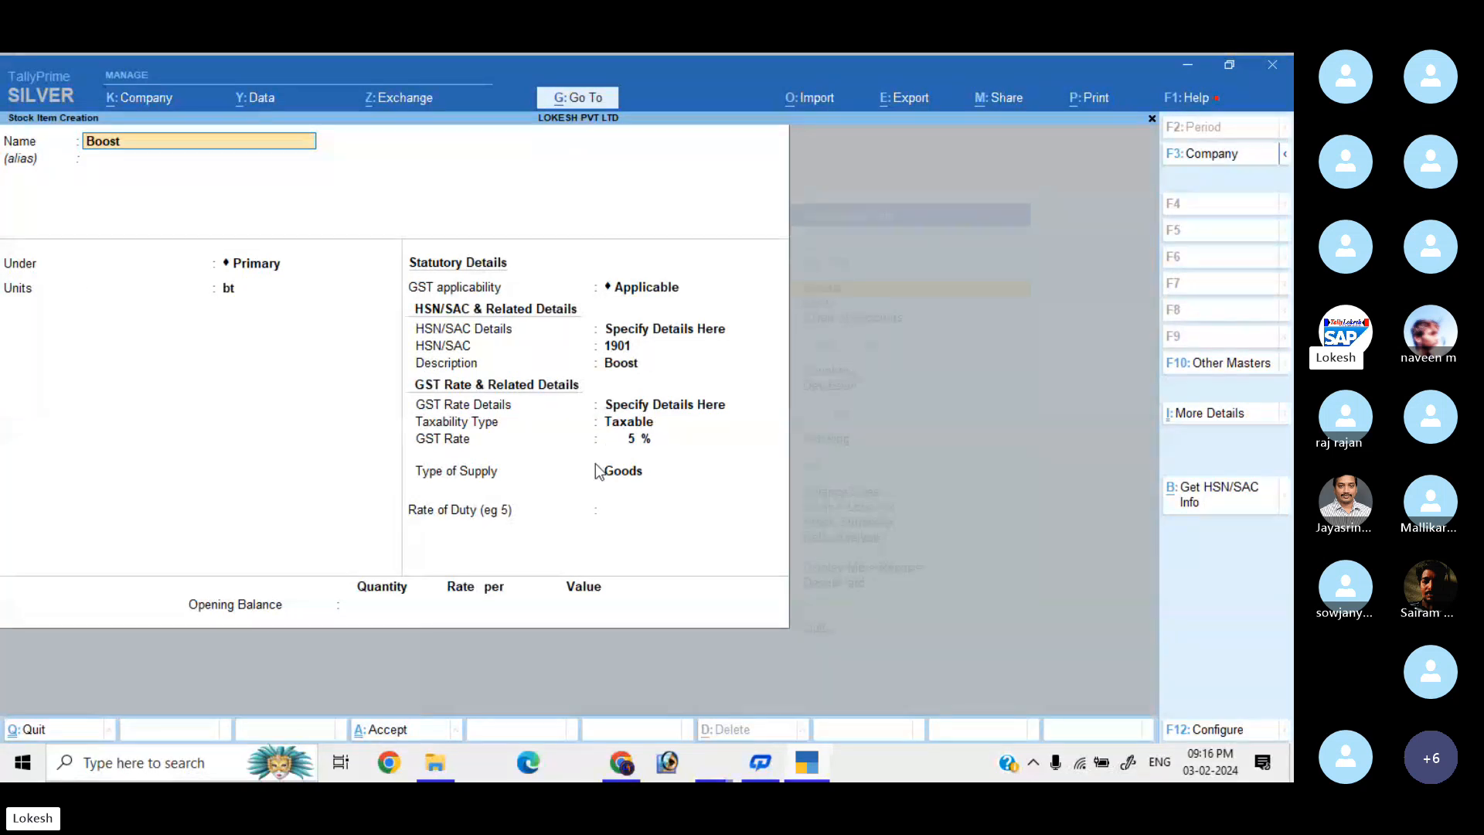
# Accept and save the Boost stock item.
pyautogui.click(643, 441)
pyautogui.press('Return')
pyautogui.press('Return')
pyautogui.press('Return')
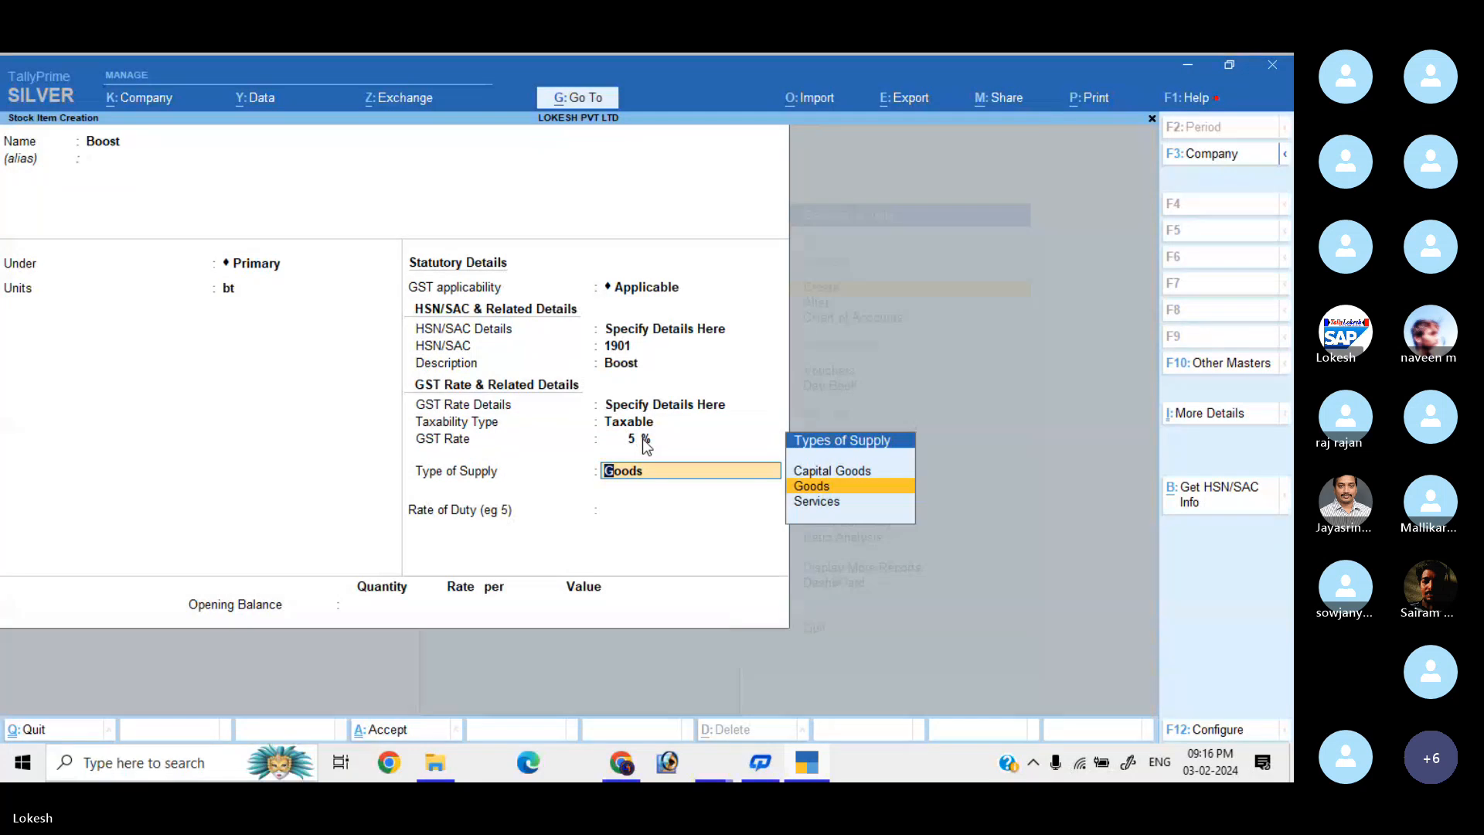
pyautogui.press('Return')
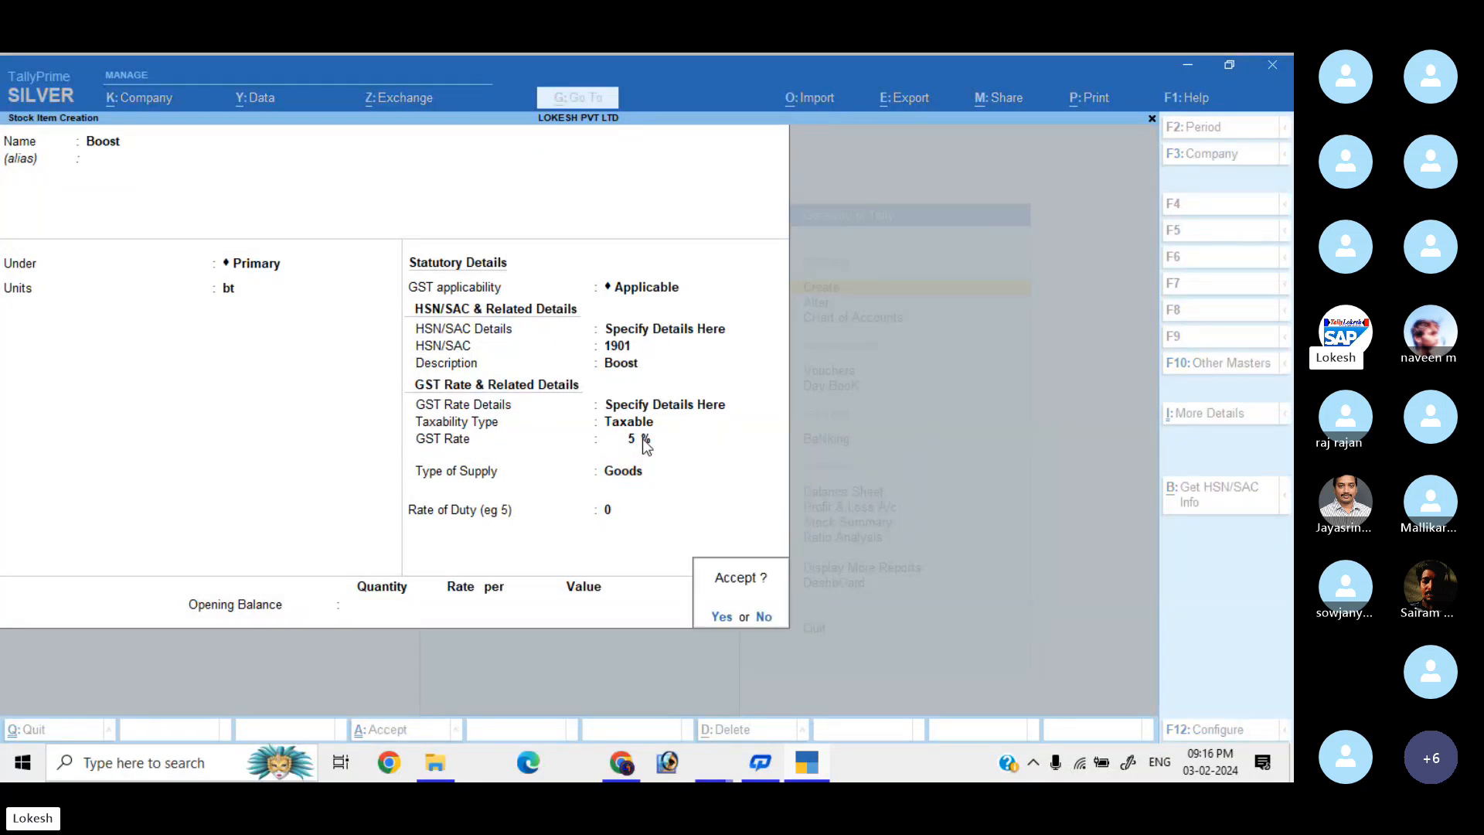
pyautogui.press('Return')
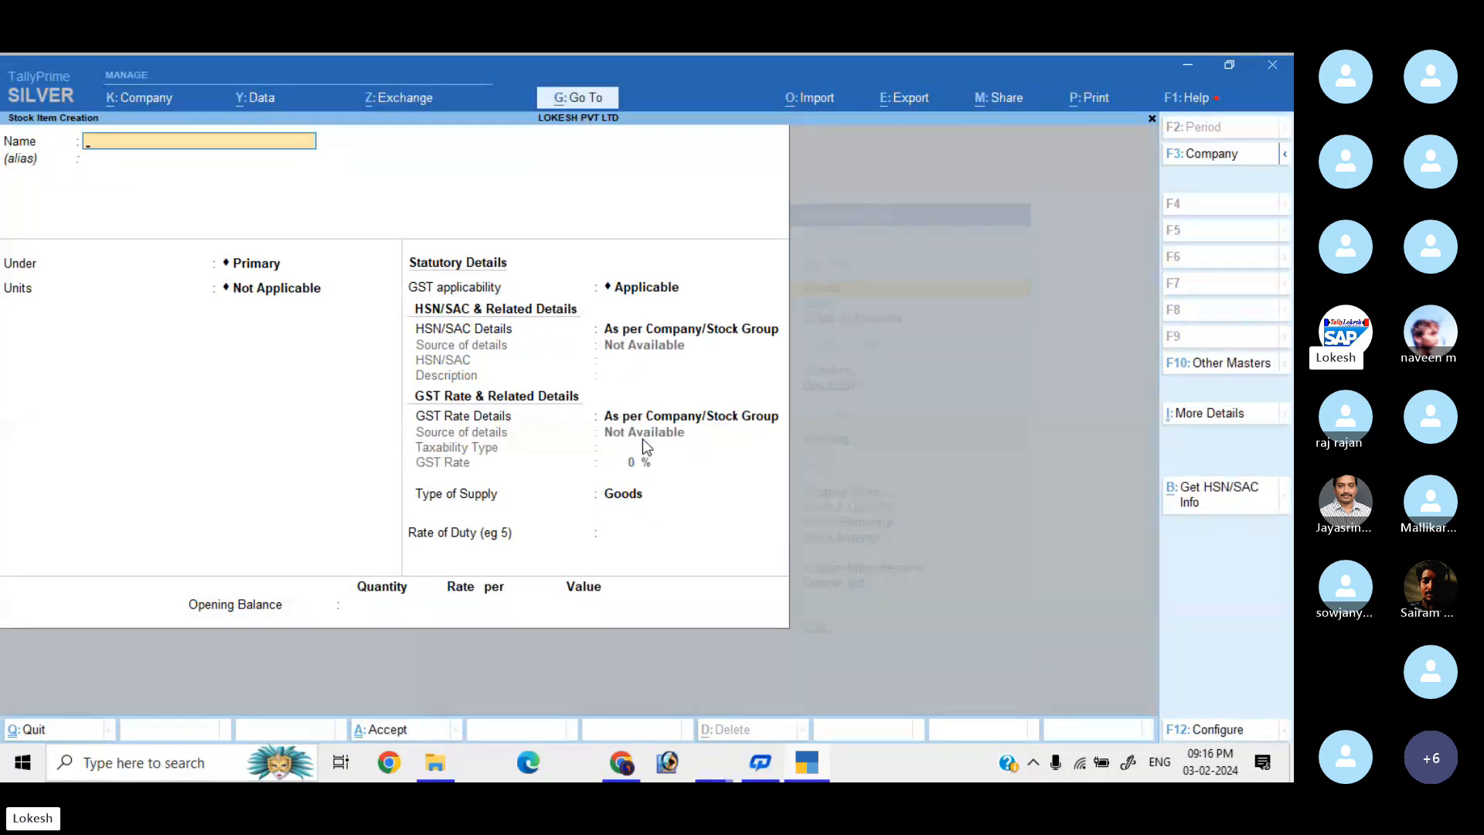
# Enter stock item Horlicks in unit bx with HSN 0418 and description Horlicks.
pyautogui.write('Horlicks')
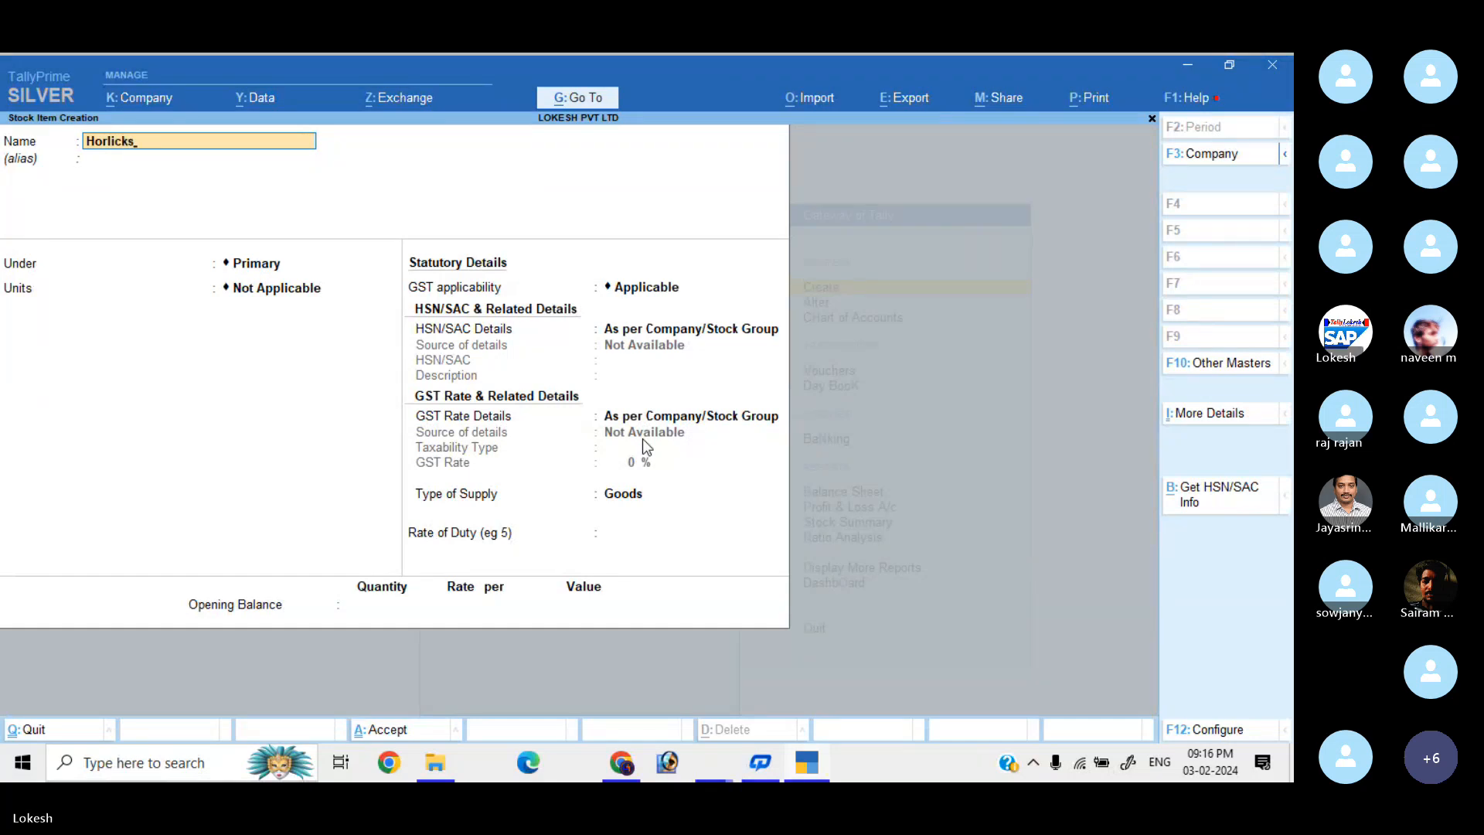
pyautogui.press('Return')
pyautogui.press('Return')
pyautogui.press('Return')
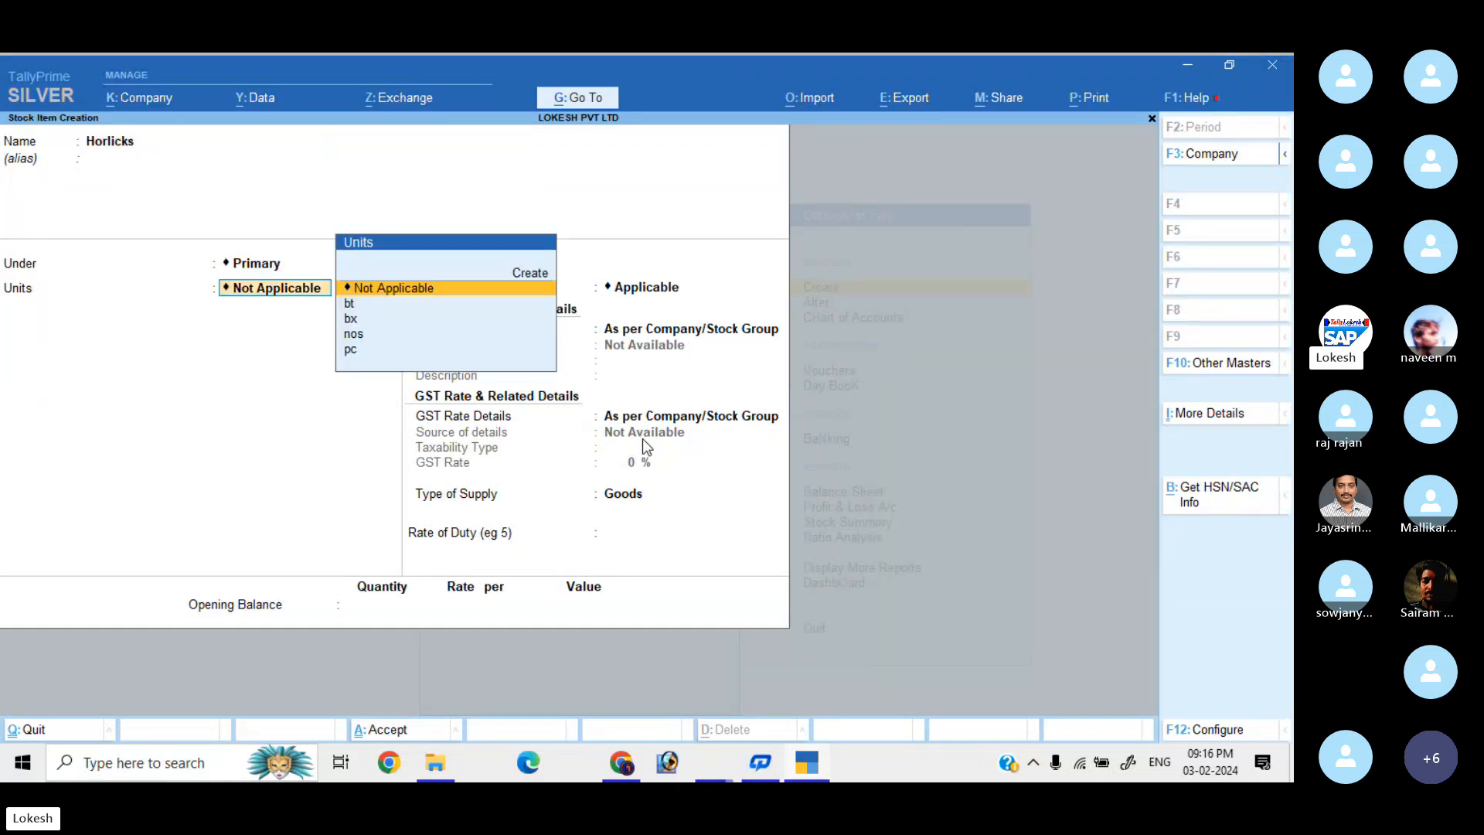
pyautogui.press('Down')
pyautogui.press('Down')
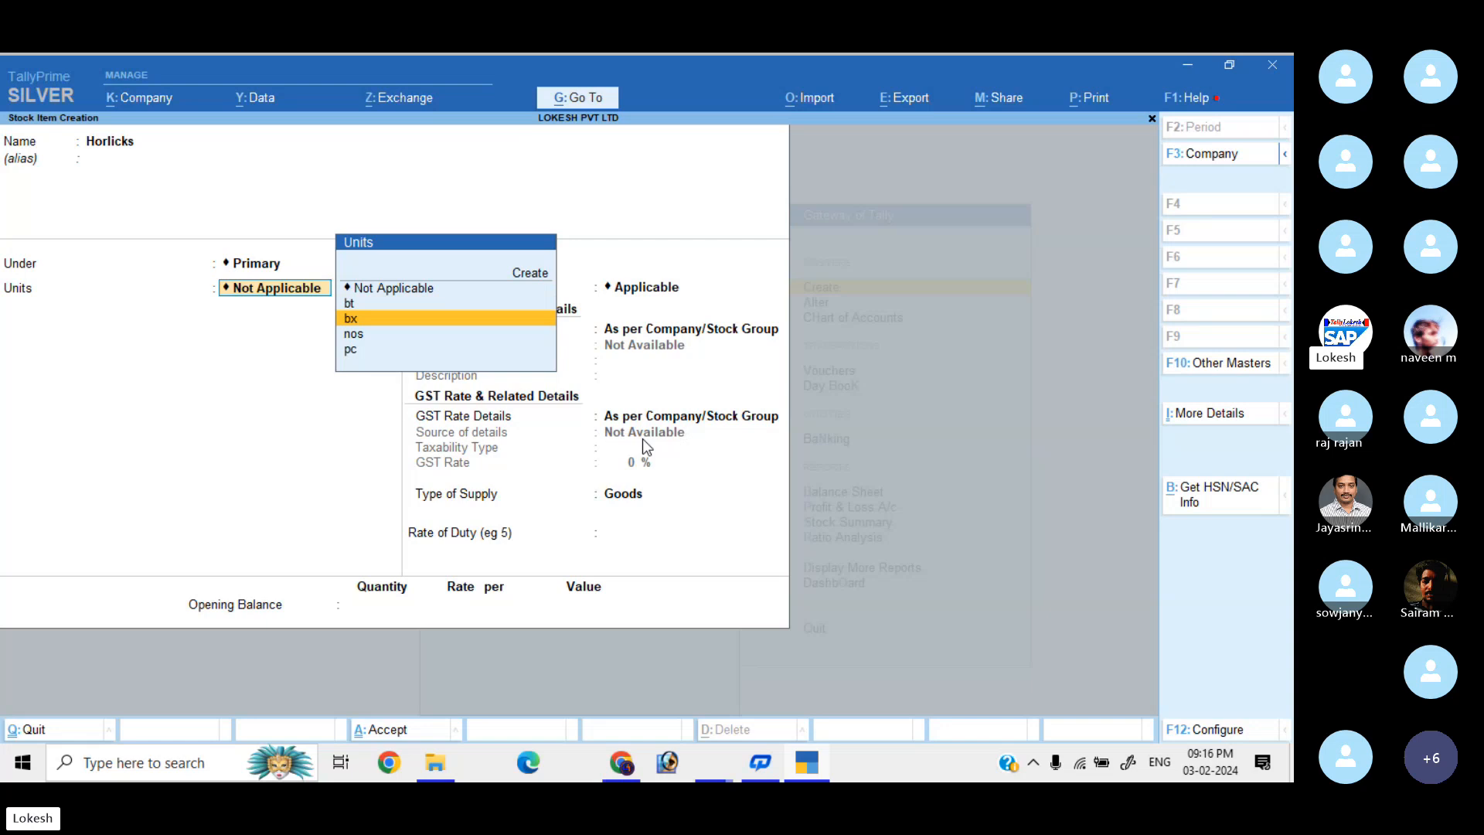
pyautogui.press('Return')
pyautogui.press('Return')
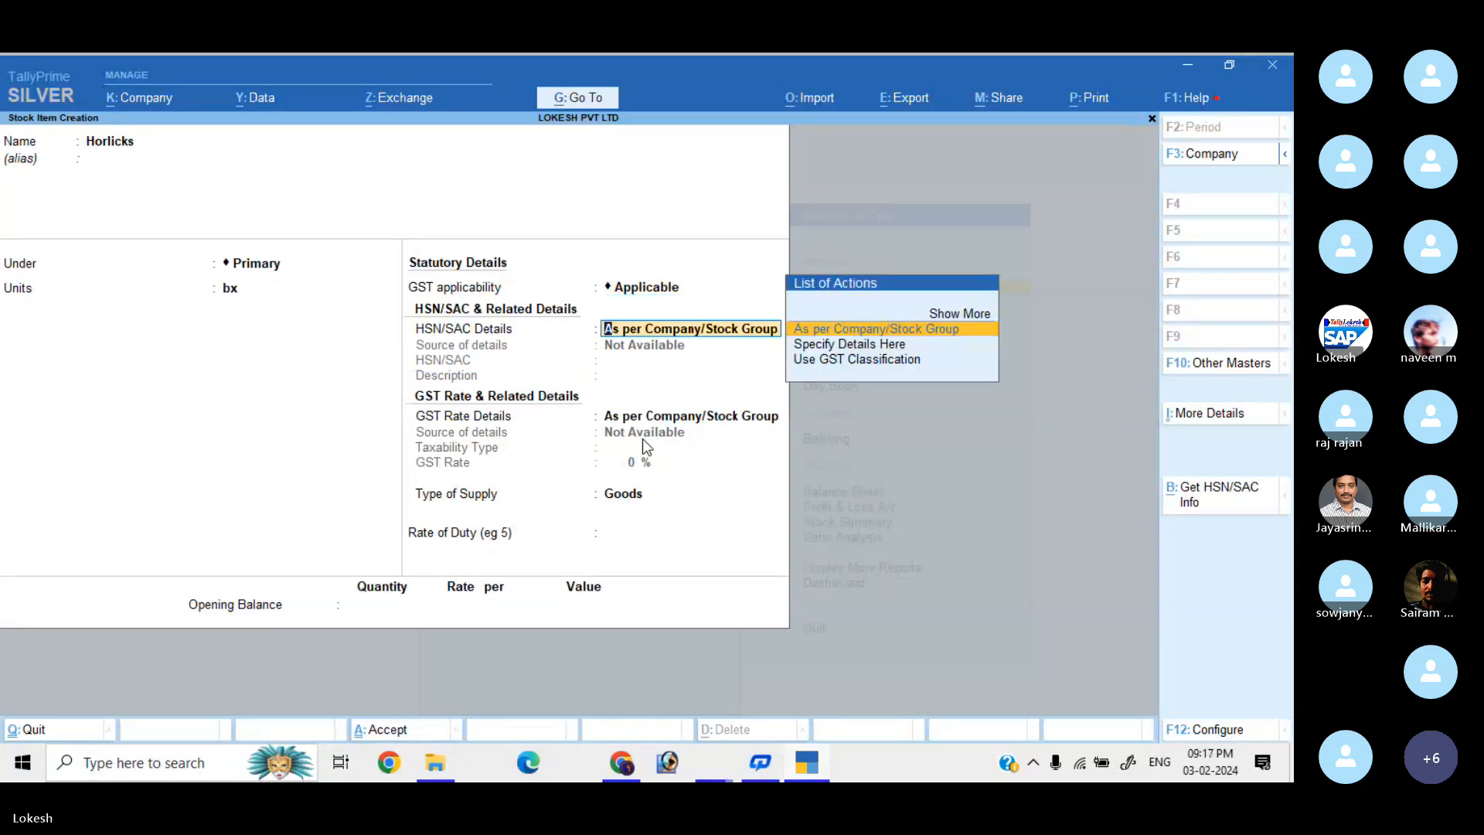
pyautogui.press('Down')
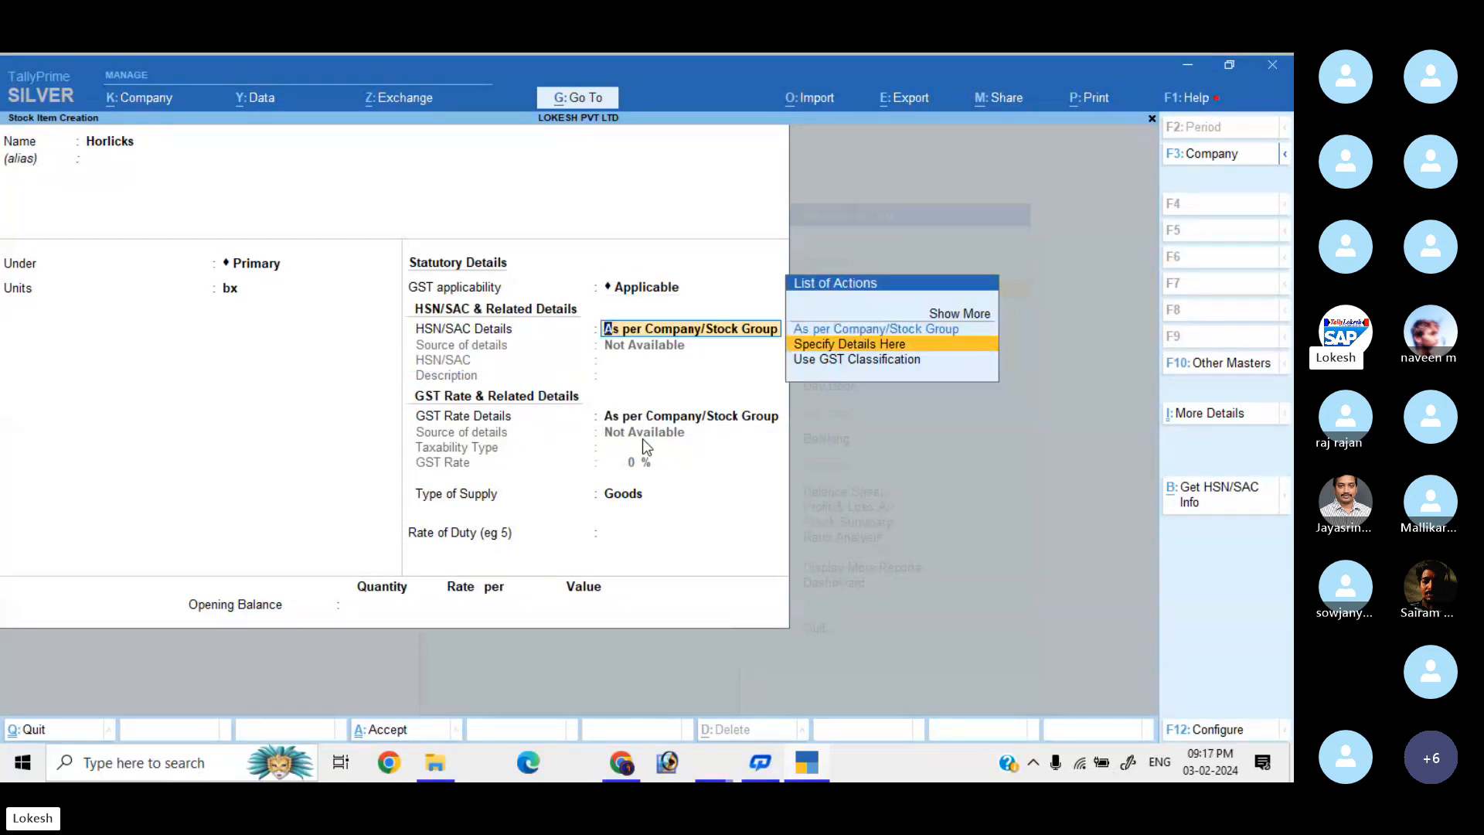
pyautogui.press('Down')
pyautogui.press('Return')
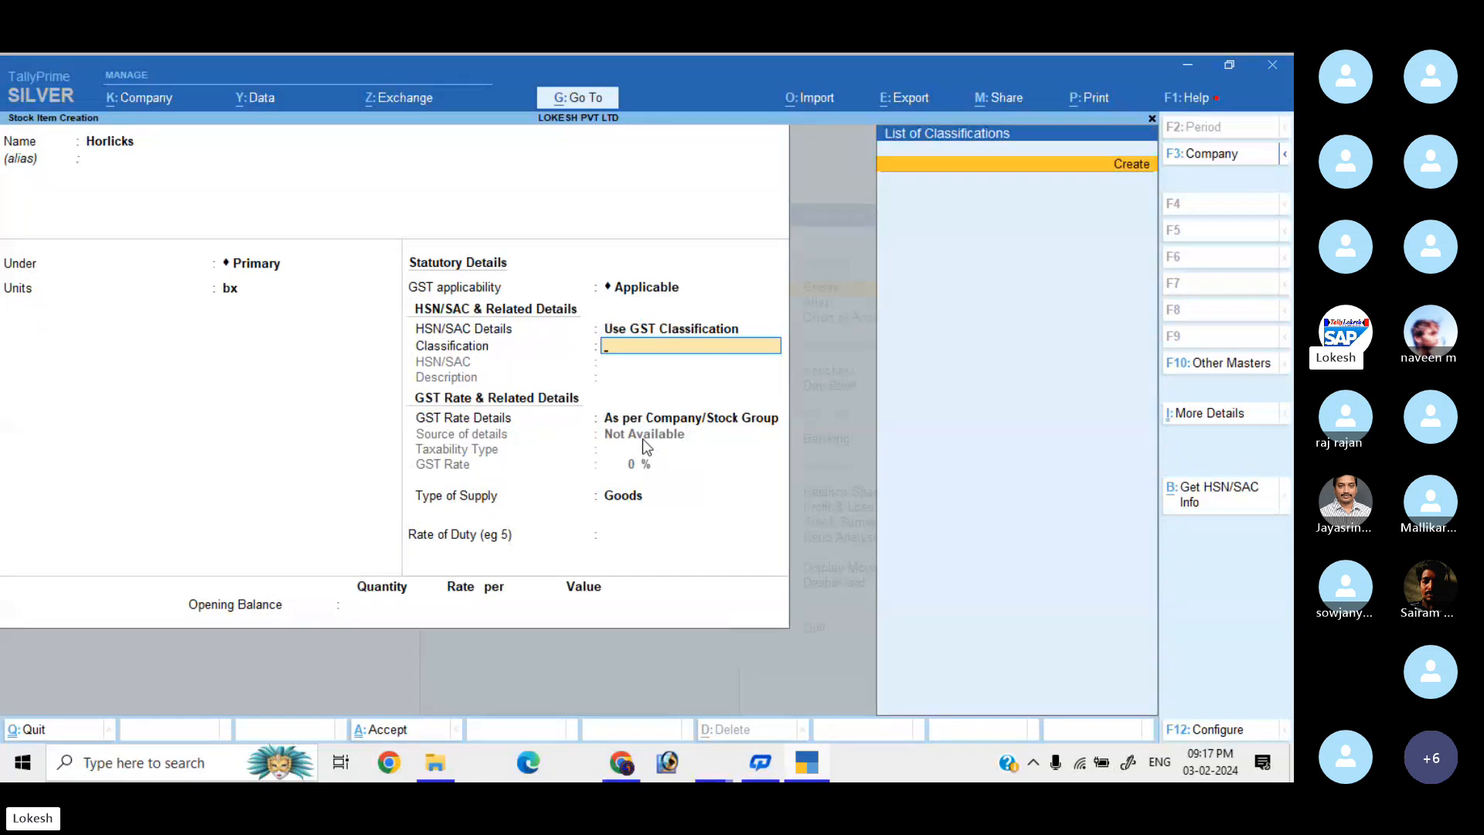
pyautogui.press('Escape')
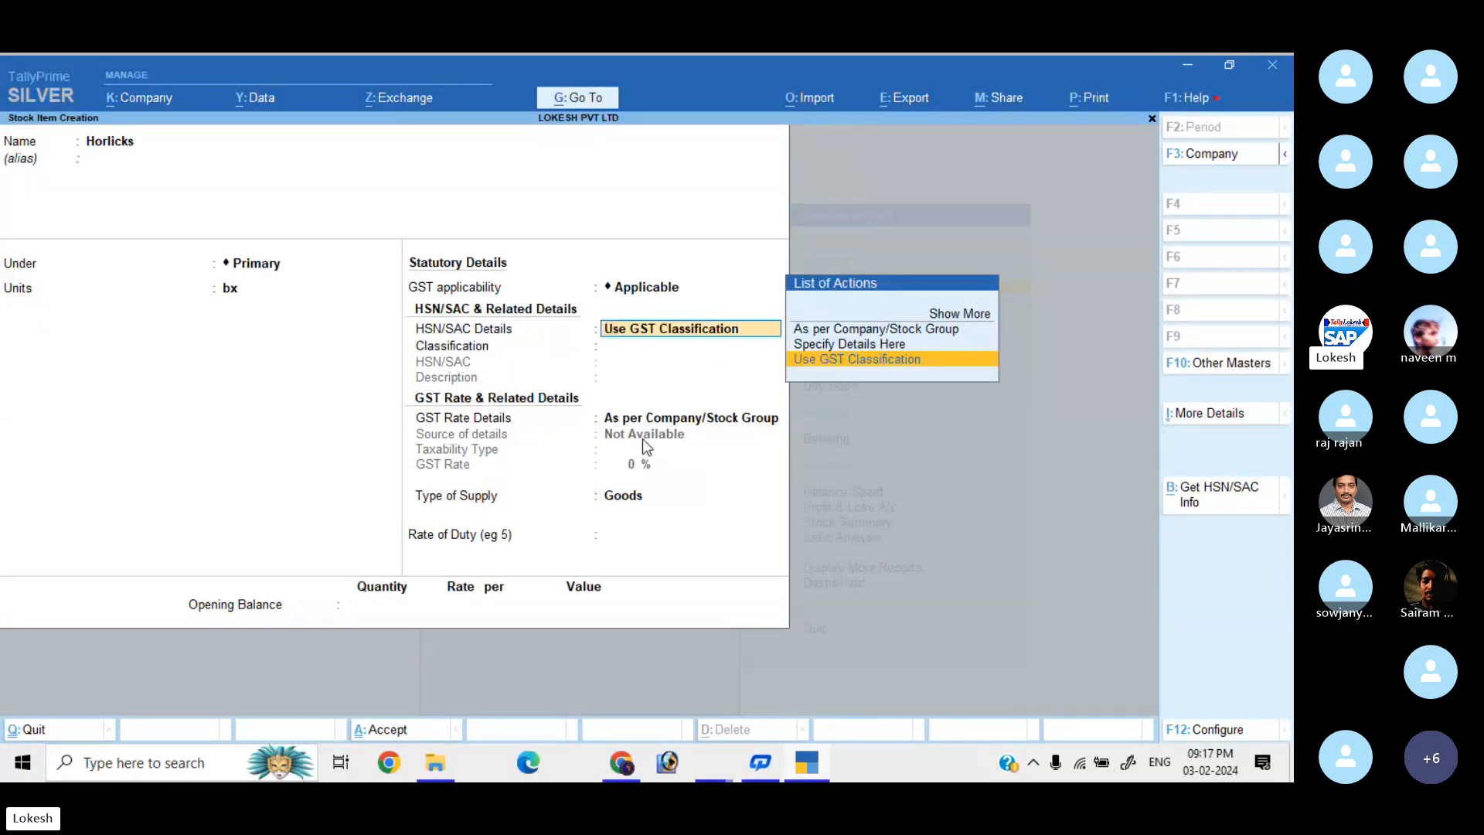
pyautogui.press('Up')
pyautogui.press('Return')
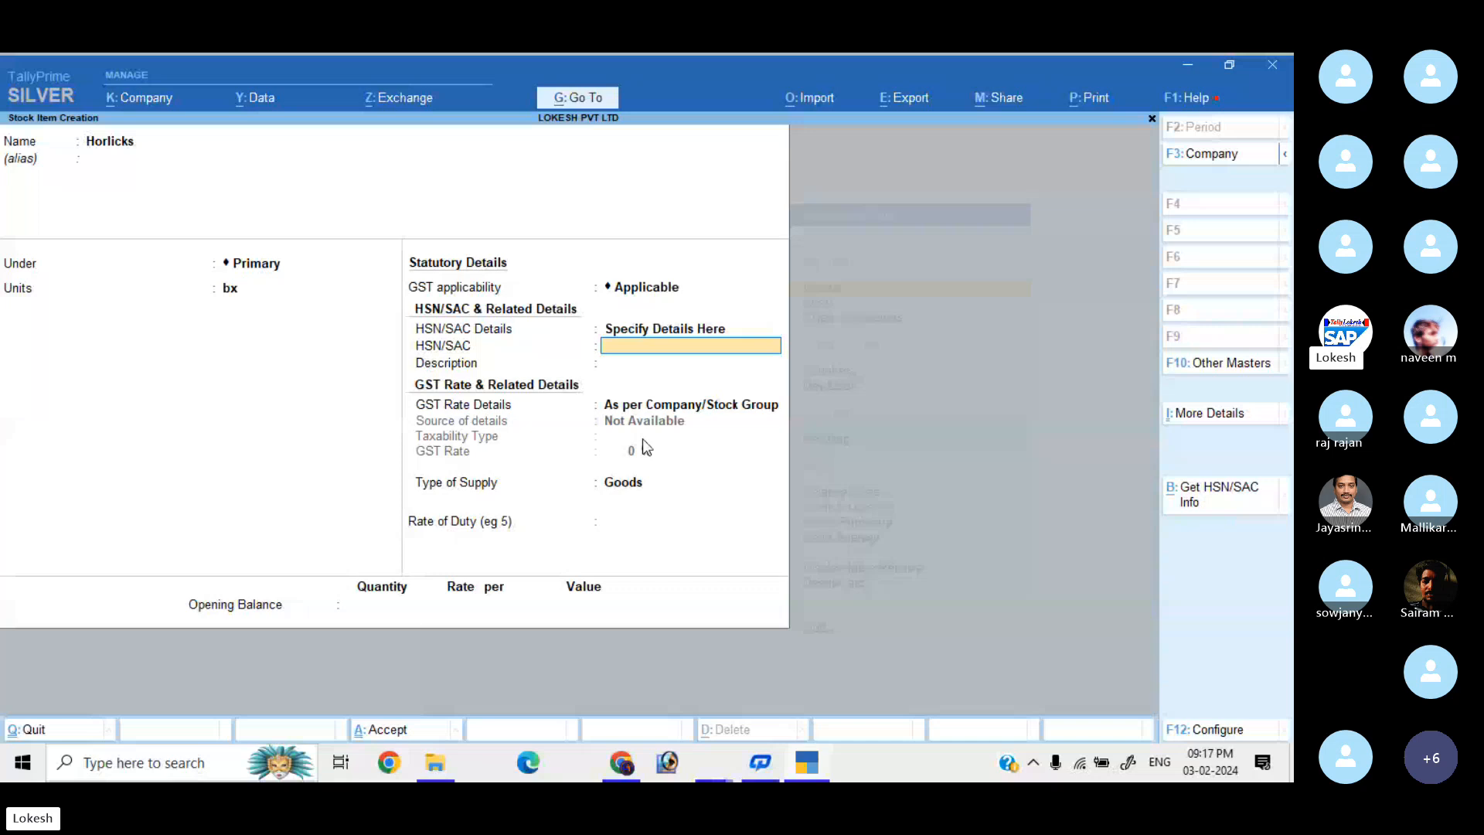
pyautogui.write('0418')
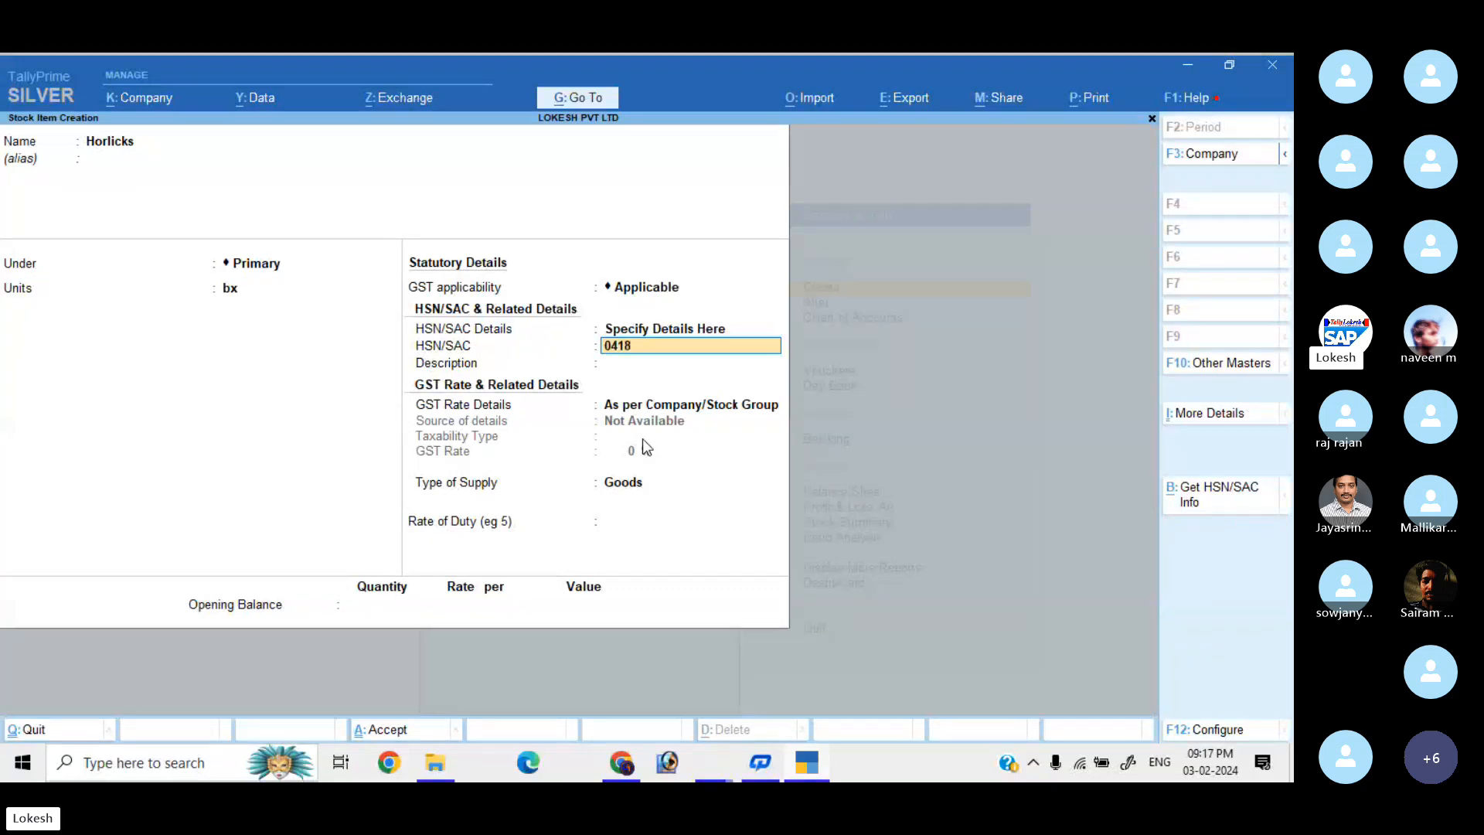
pyautogui.press('Return')
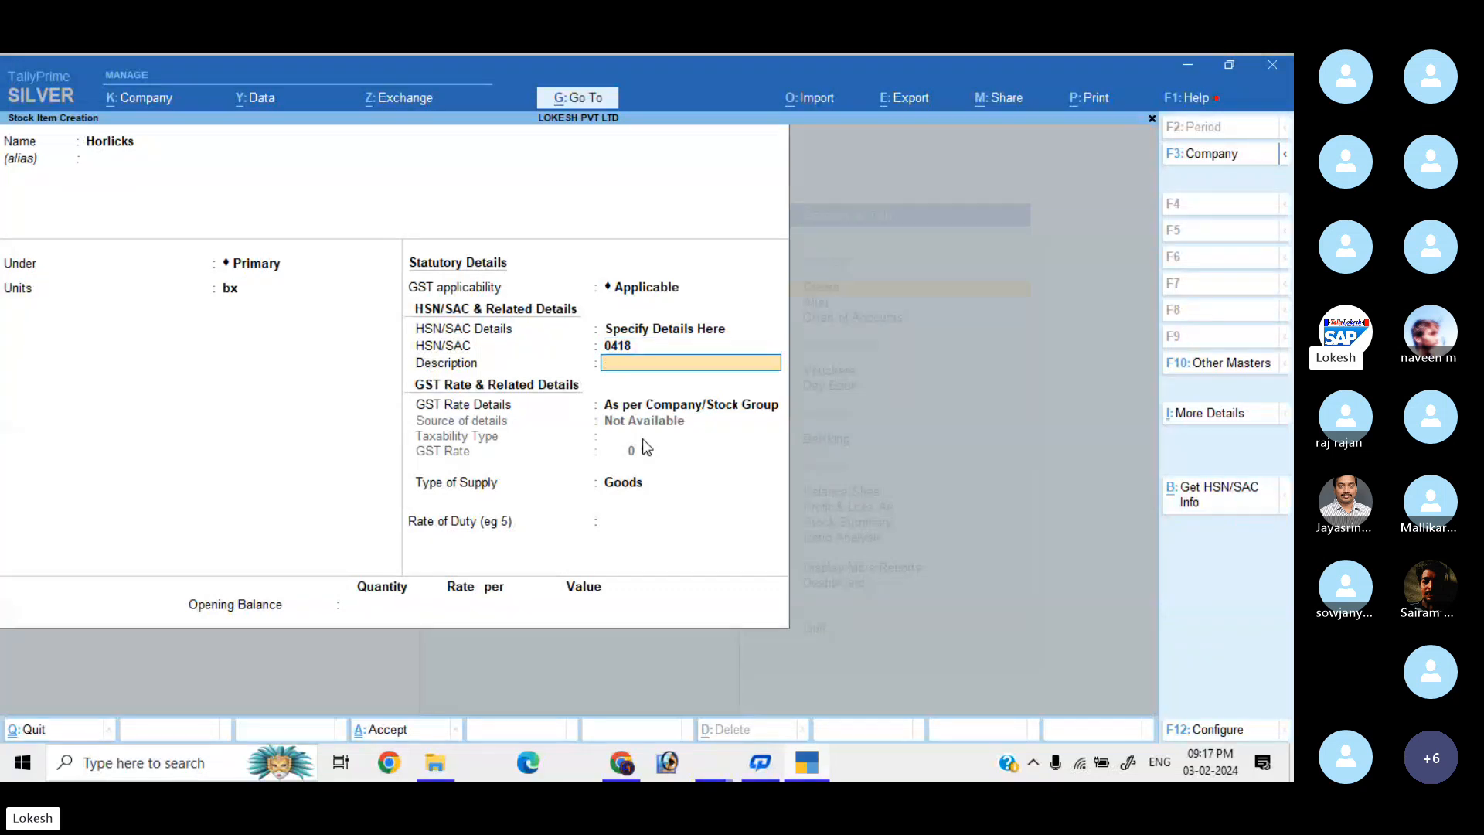
pyautogui.write('Horli')
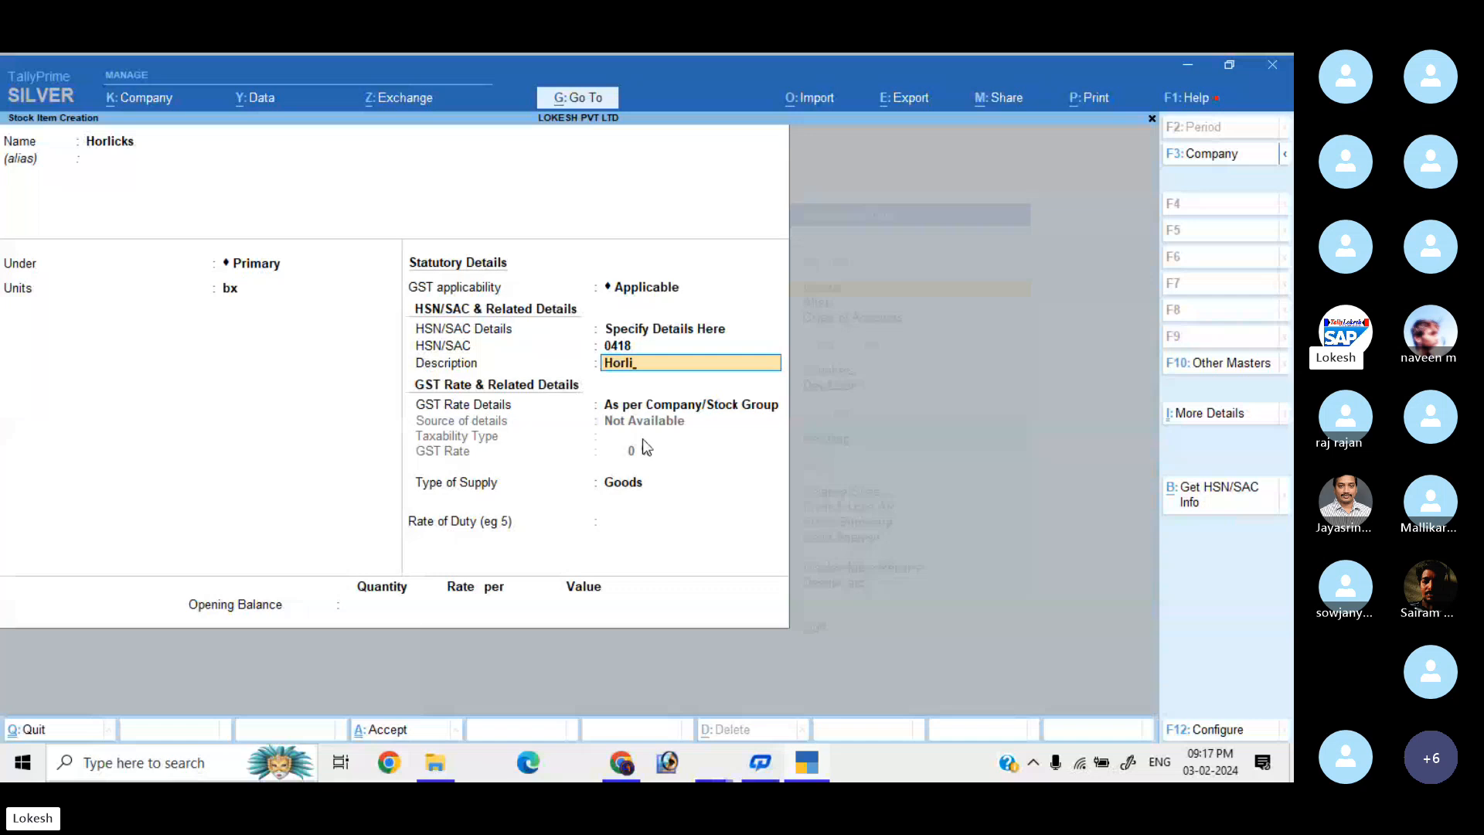
pyautogui.write('cks')
pyautogui.press('Return')
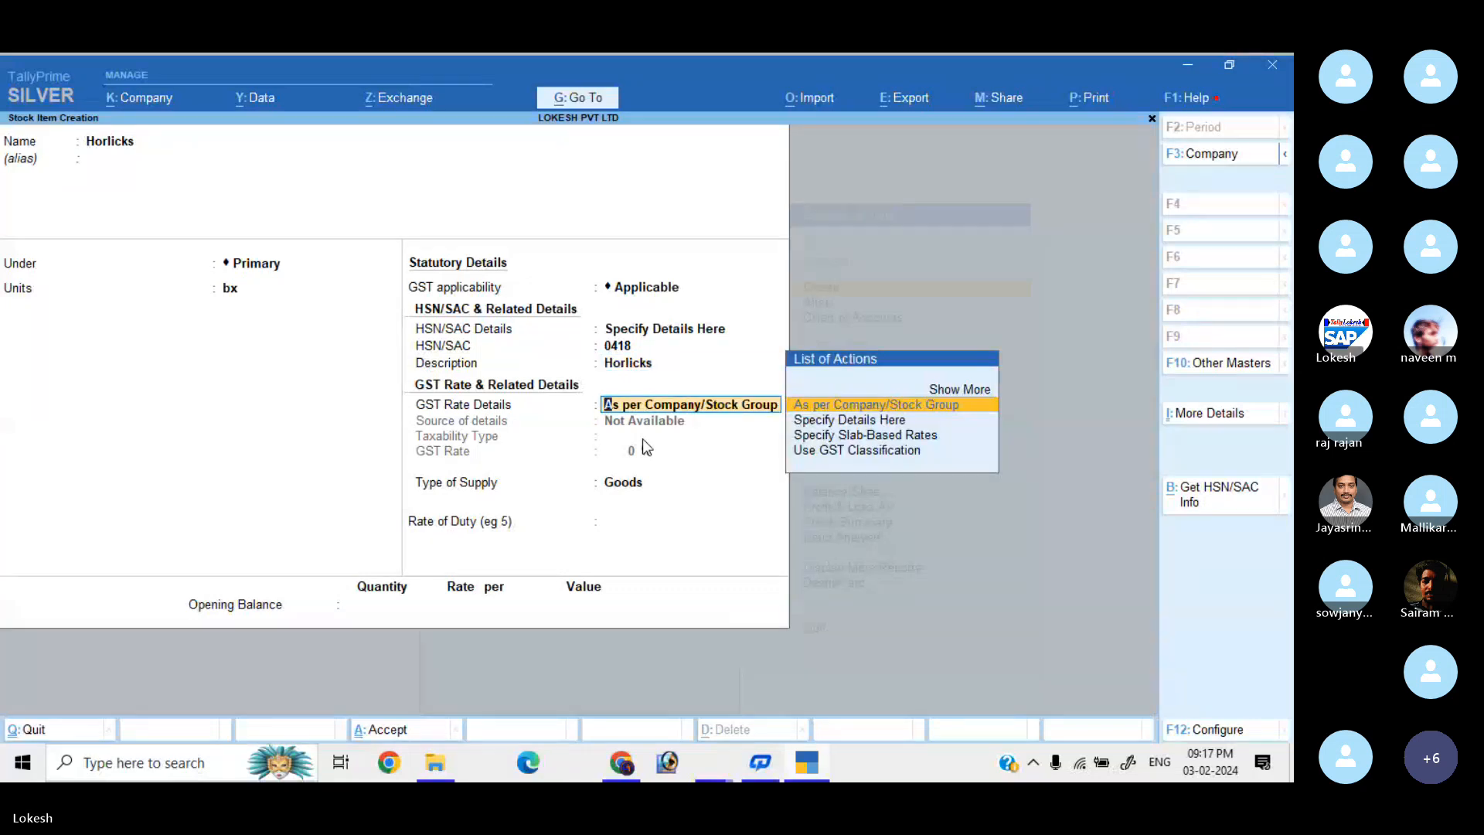
# Specify Horlicks' GST rate details as Taxable at 12%, type of supply Goods.
pyautogui.press('Down')
pyautogui.press('Down')
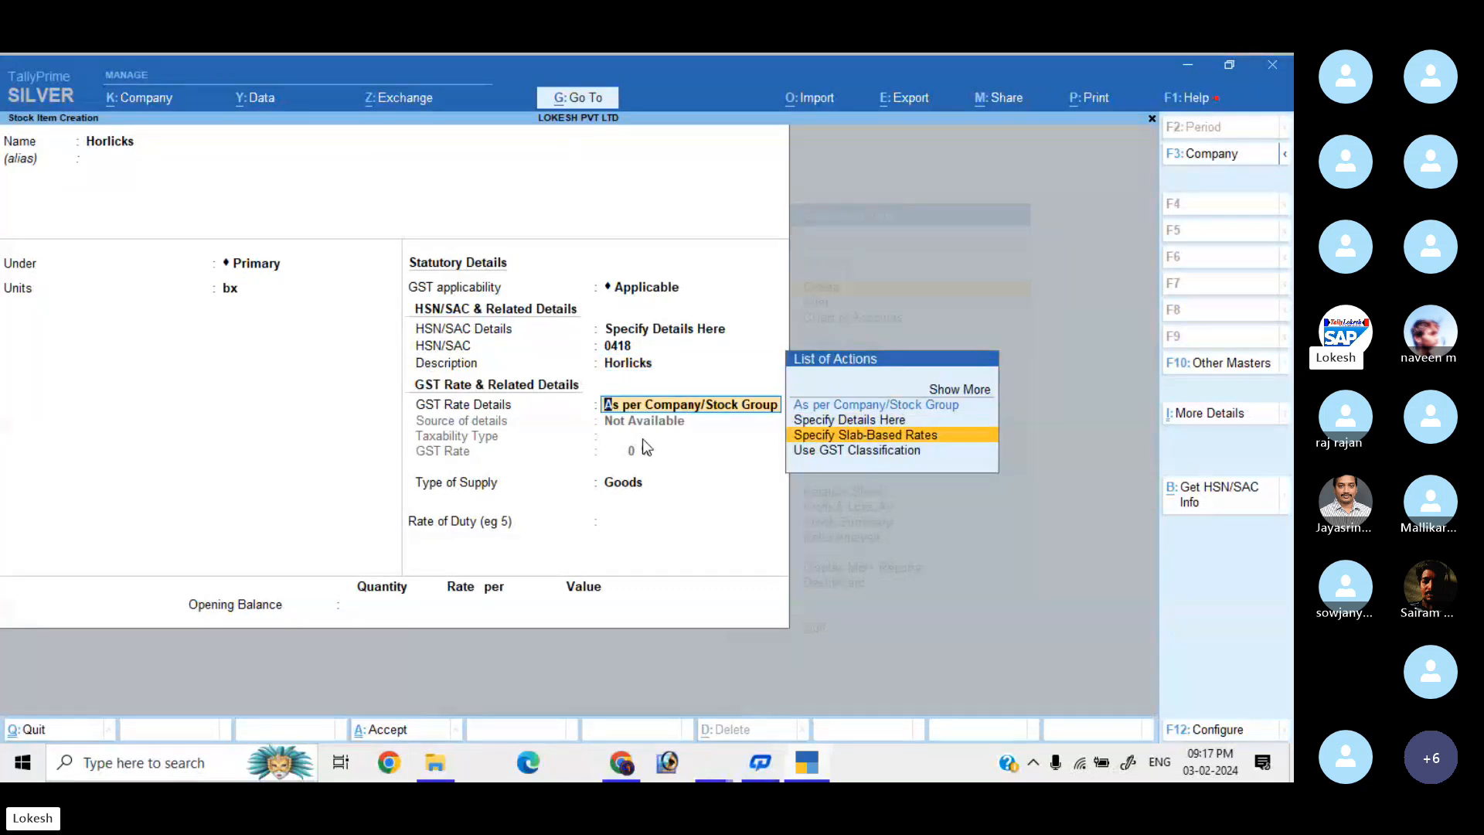
pyautogui.press('Return')
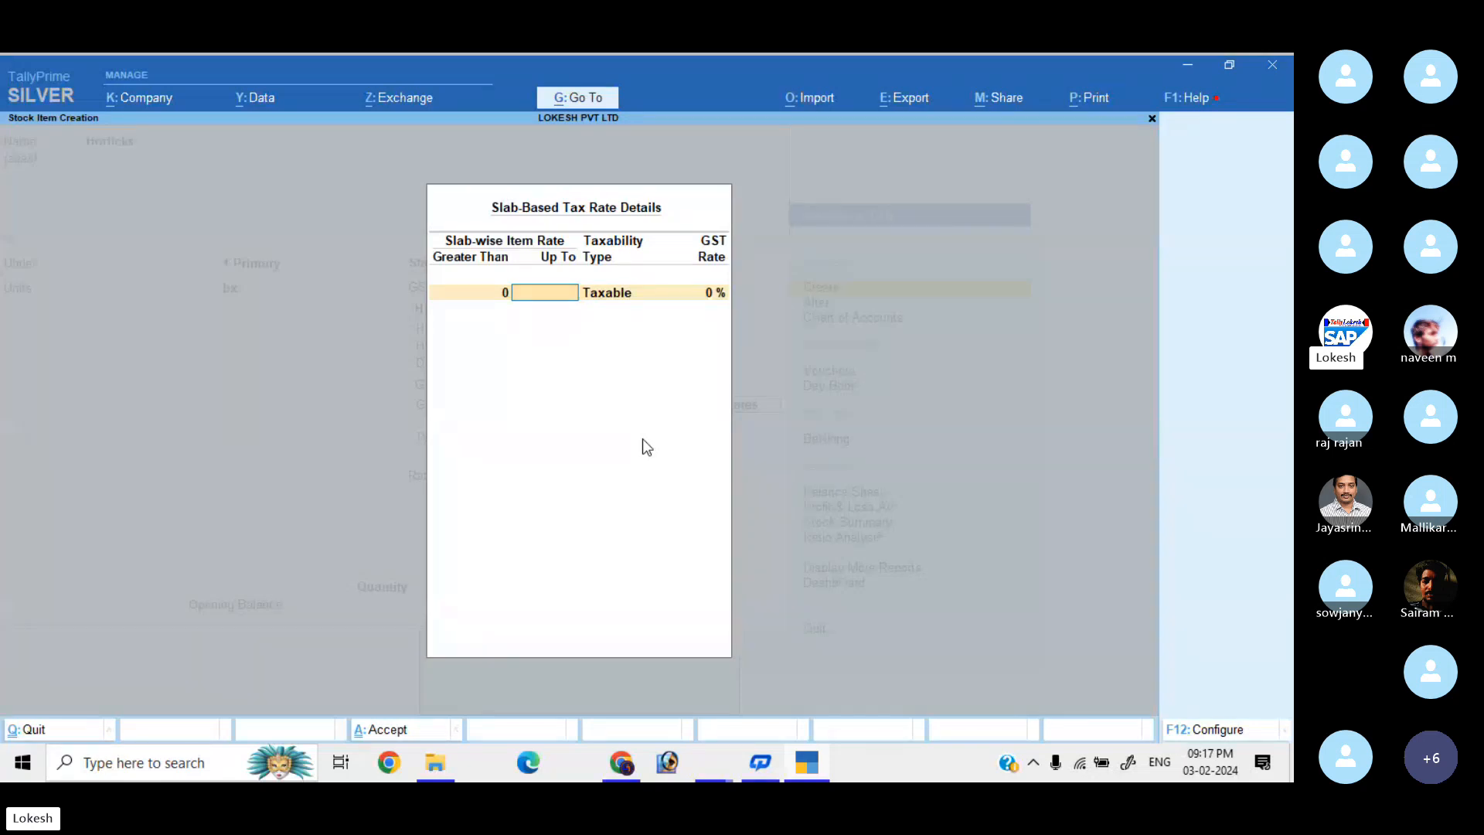
pyautogui.press('Escape')
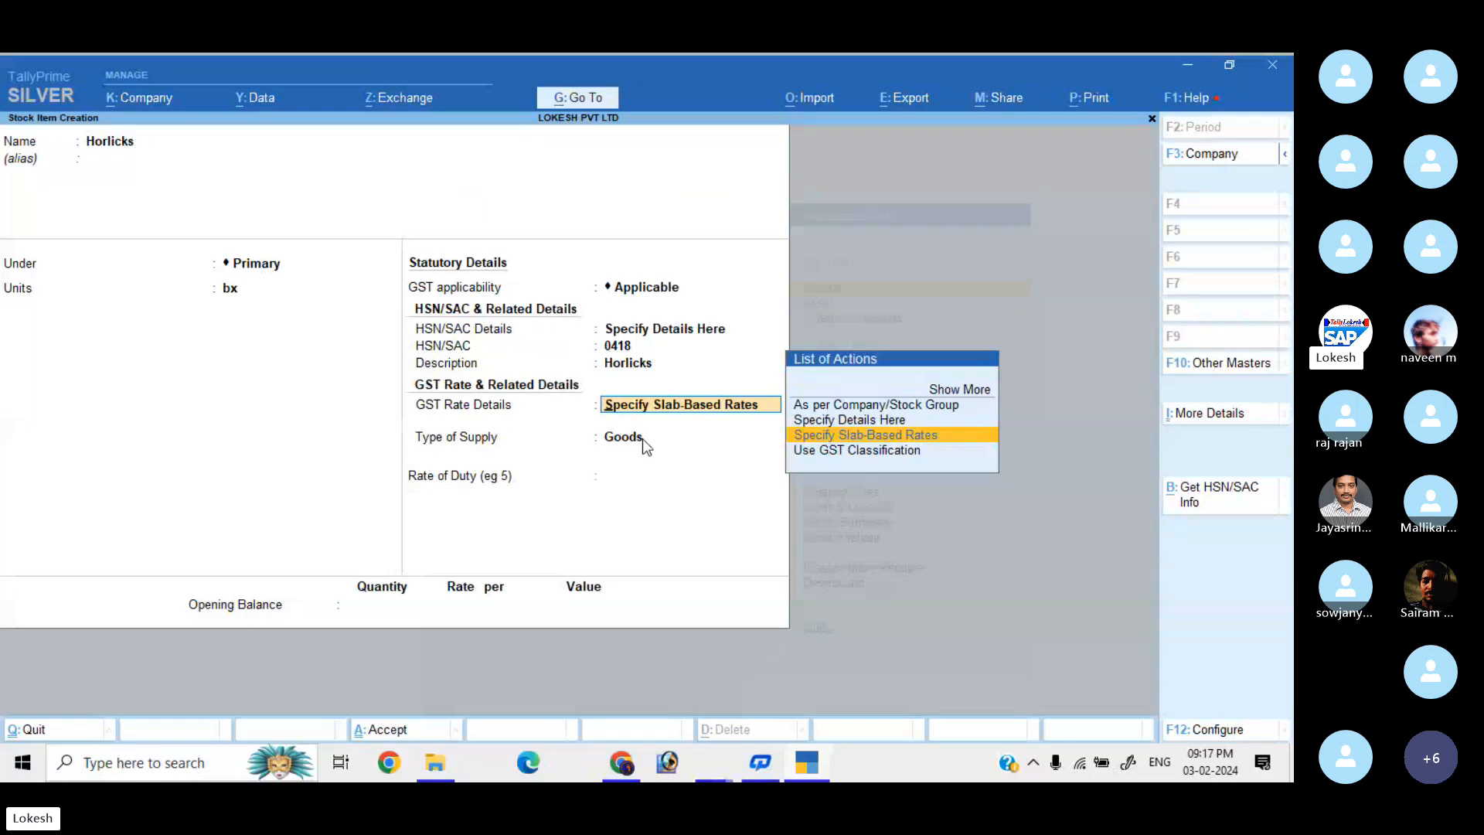
pyautogui.press('Up')
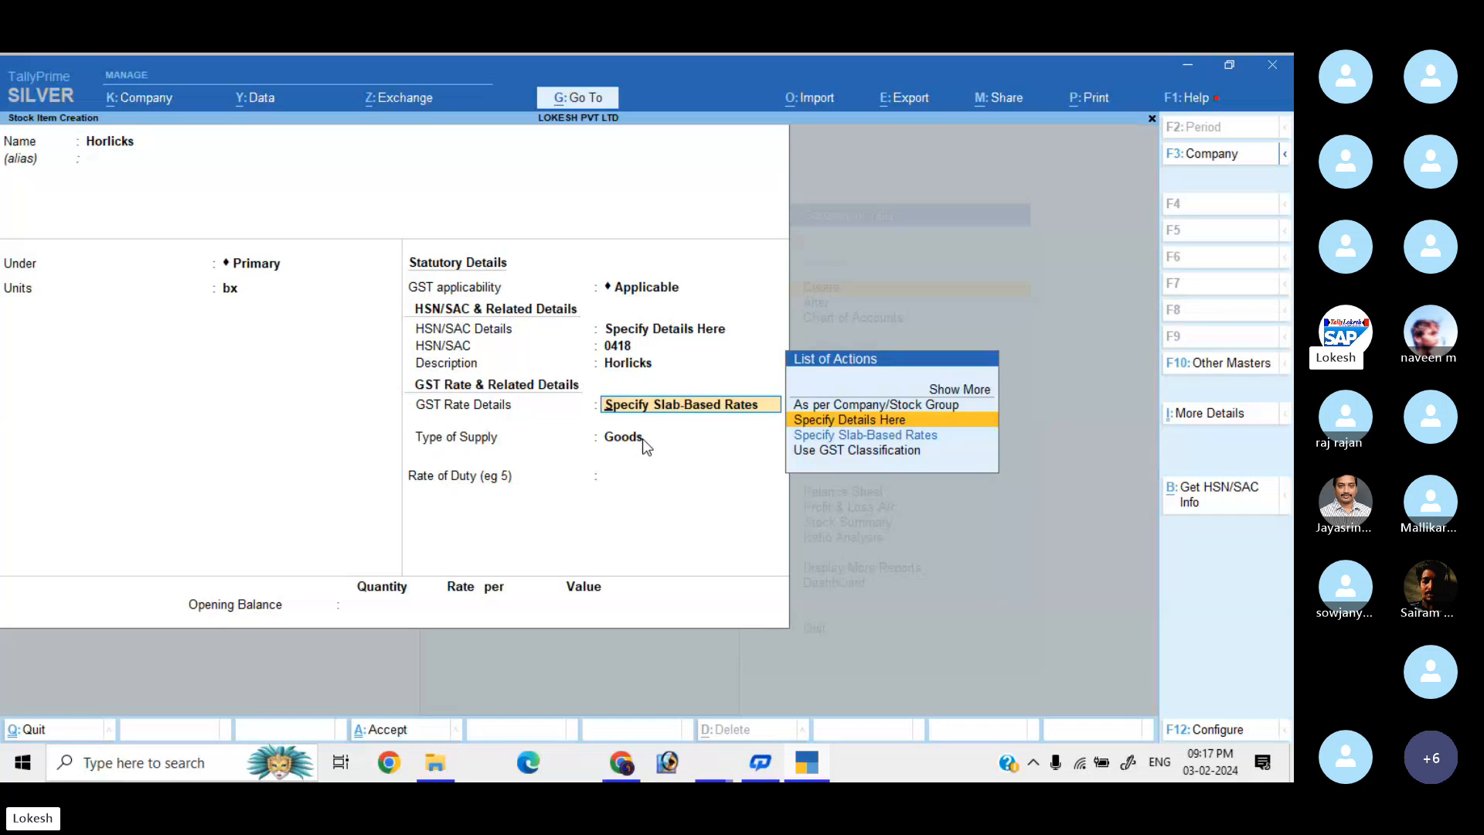
pyautogui.press('Return')
pyautogui.press('BackSpace')
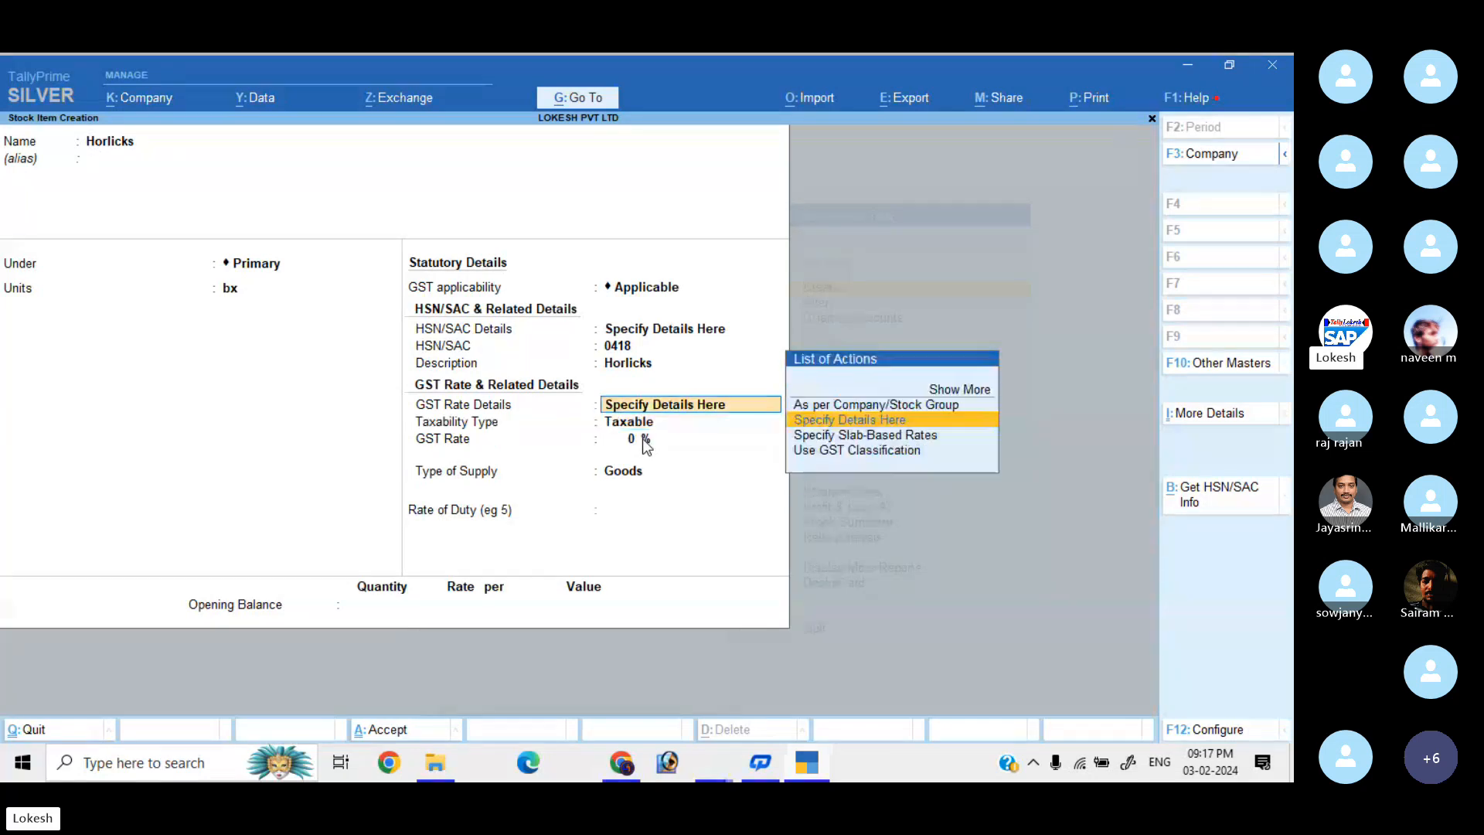
pyautogui.press('Return')
pyautogui.press('Return')
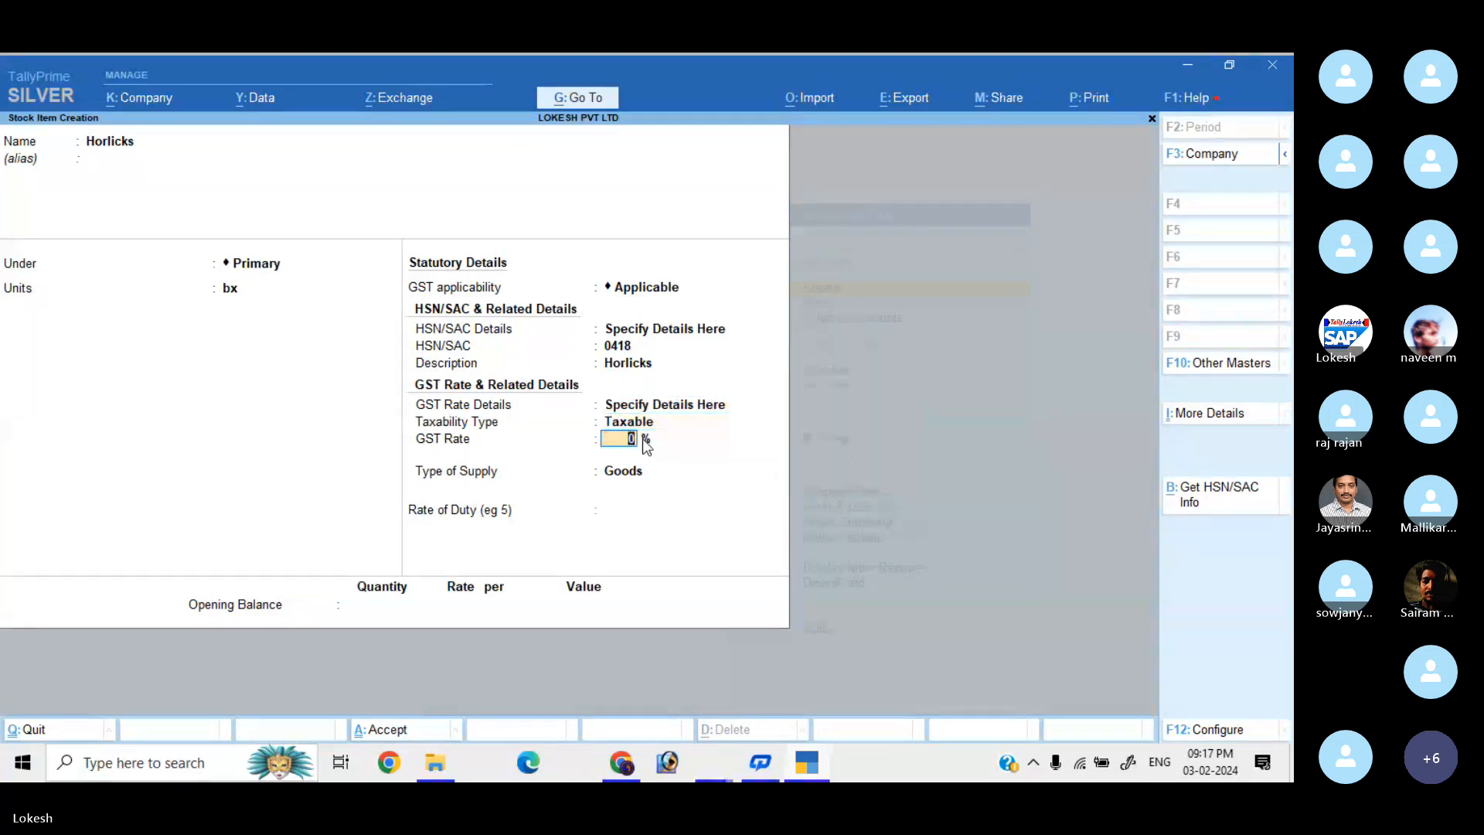
pyautogui.write('12')
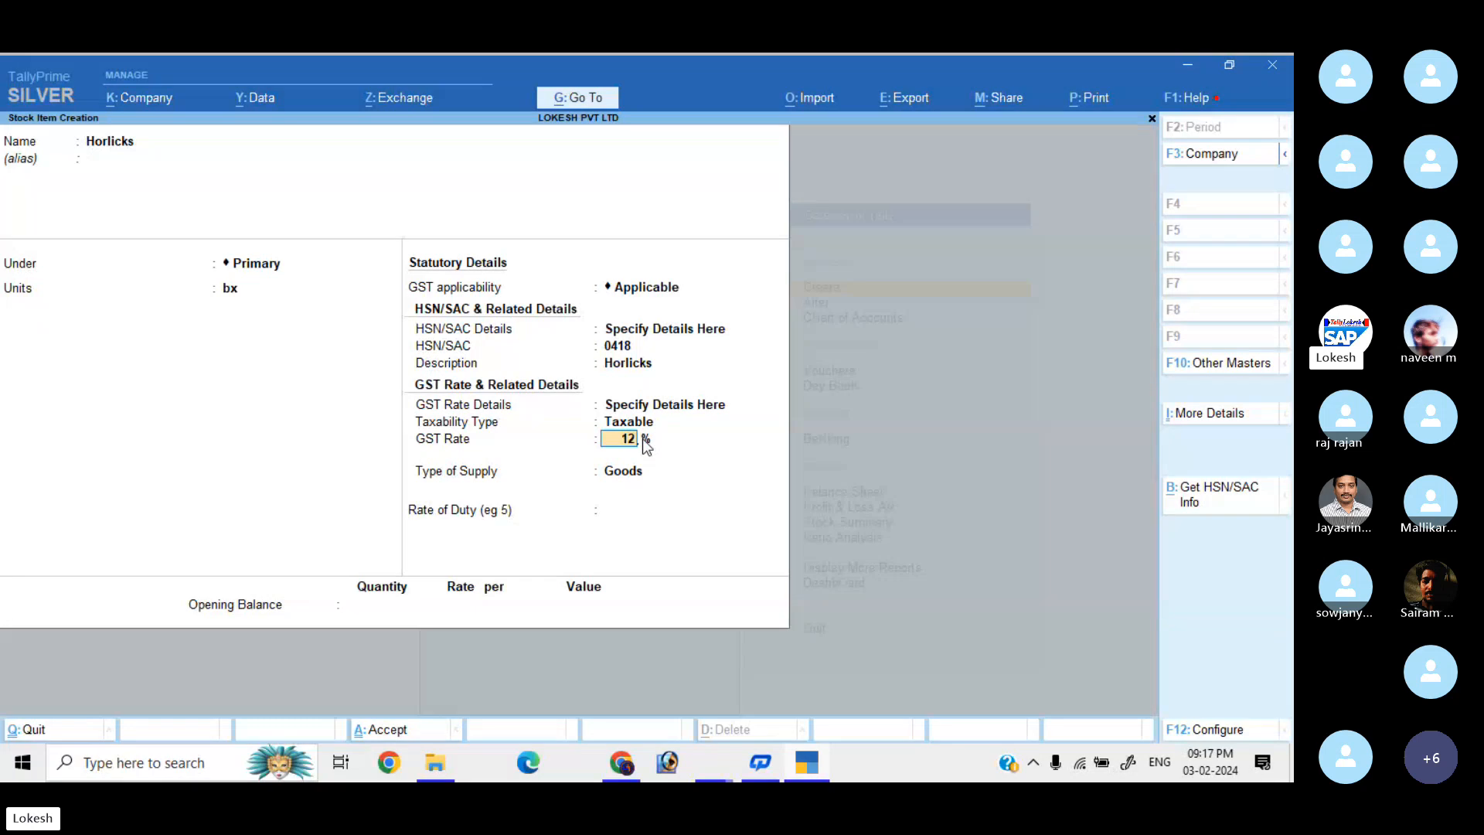
pyautogui.press('Return')
pyautogui.press('Return')
pyautogui.press('Return')
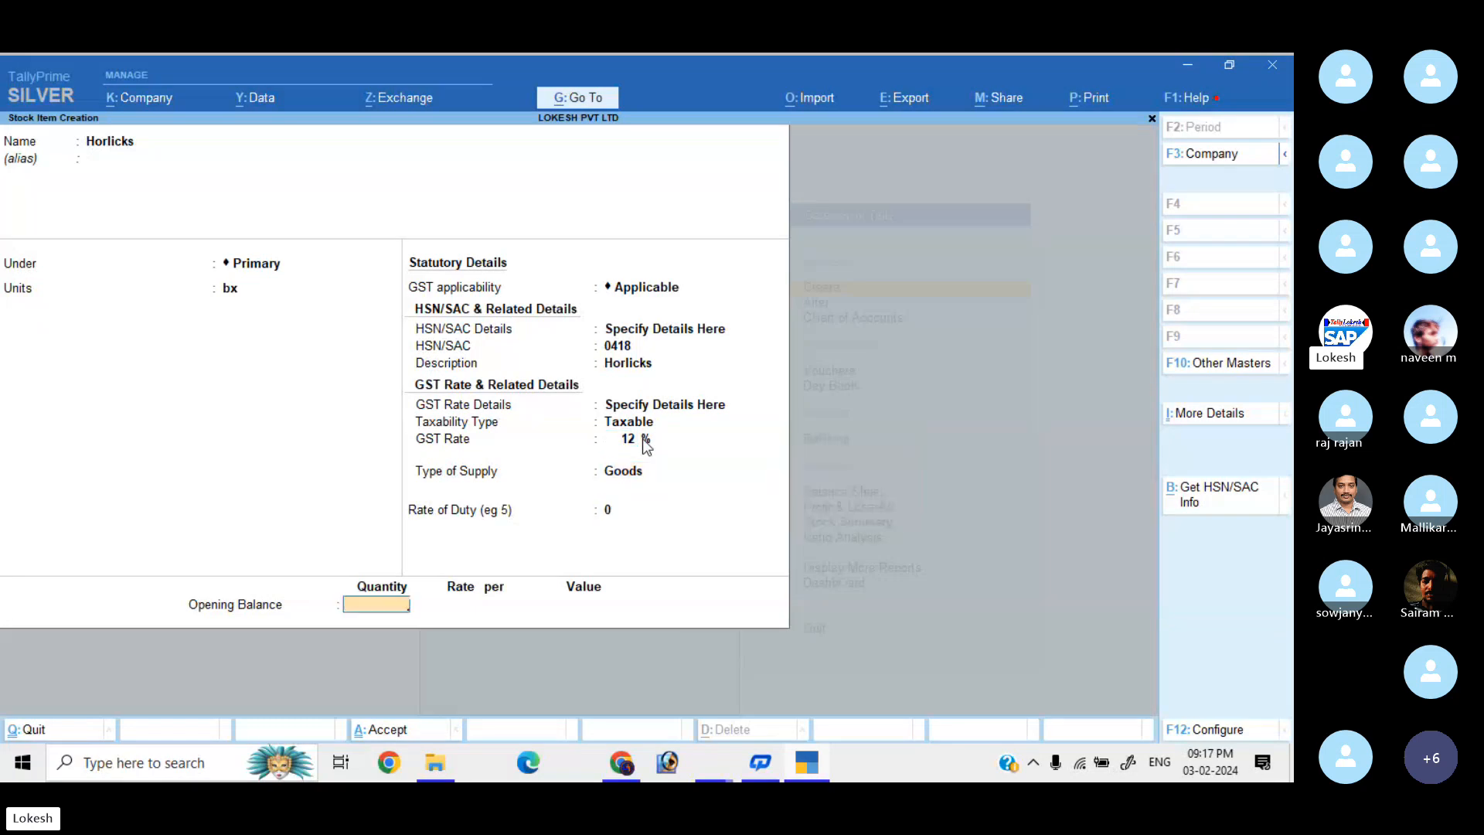
pyautogui.press('Return')
pyautogui.press('Return')
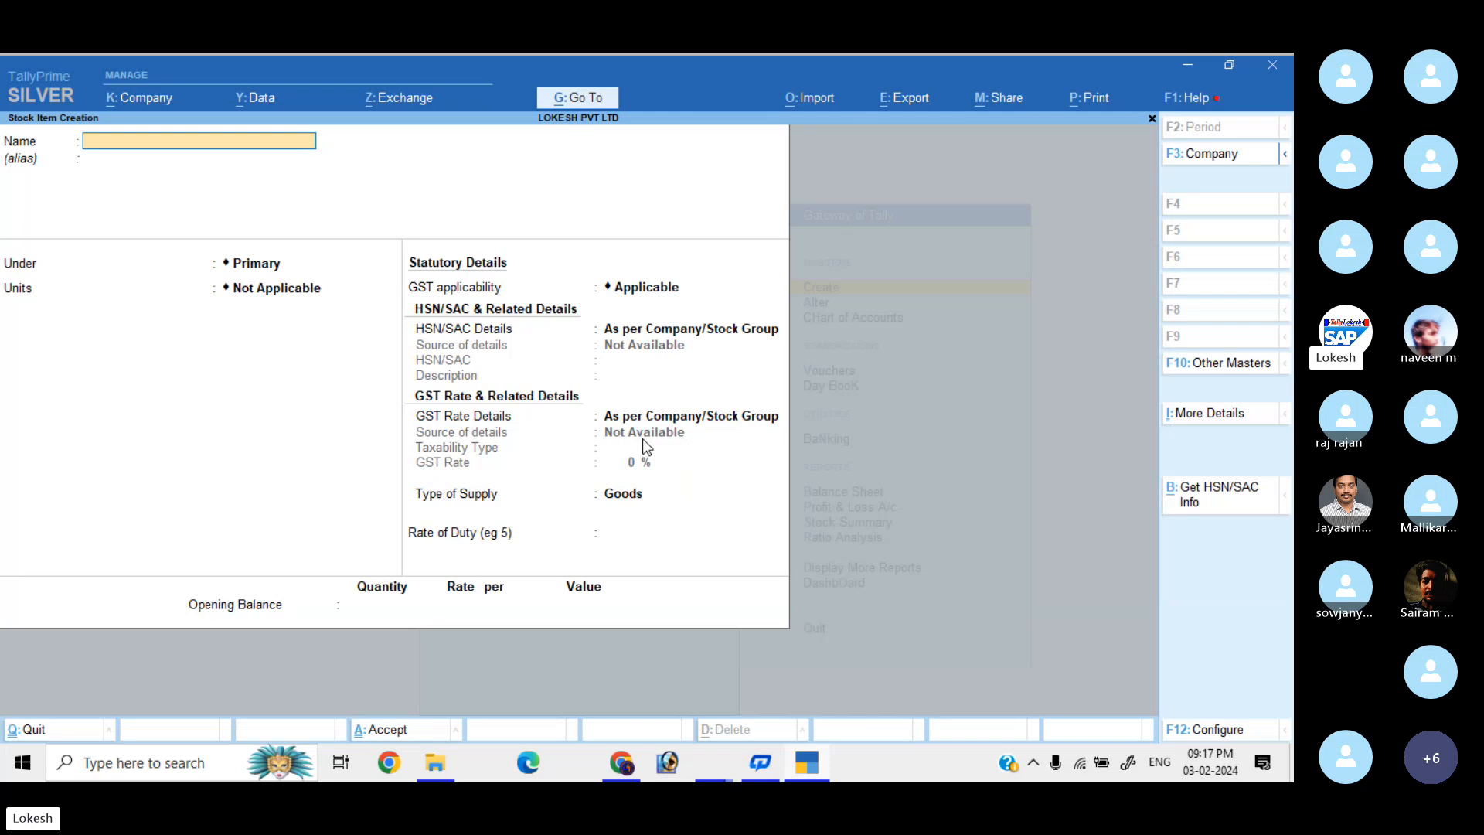
# Enter stock item Bournvita in unit nos with HSN 7654 and description Bournvita.
pyautogui.write('Bourn')
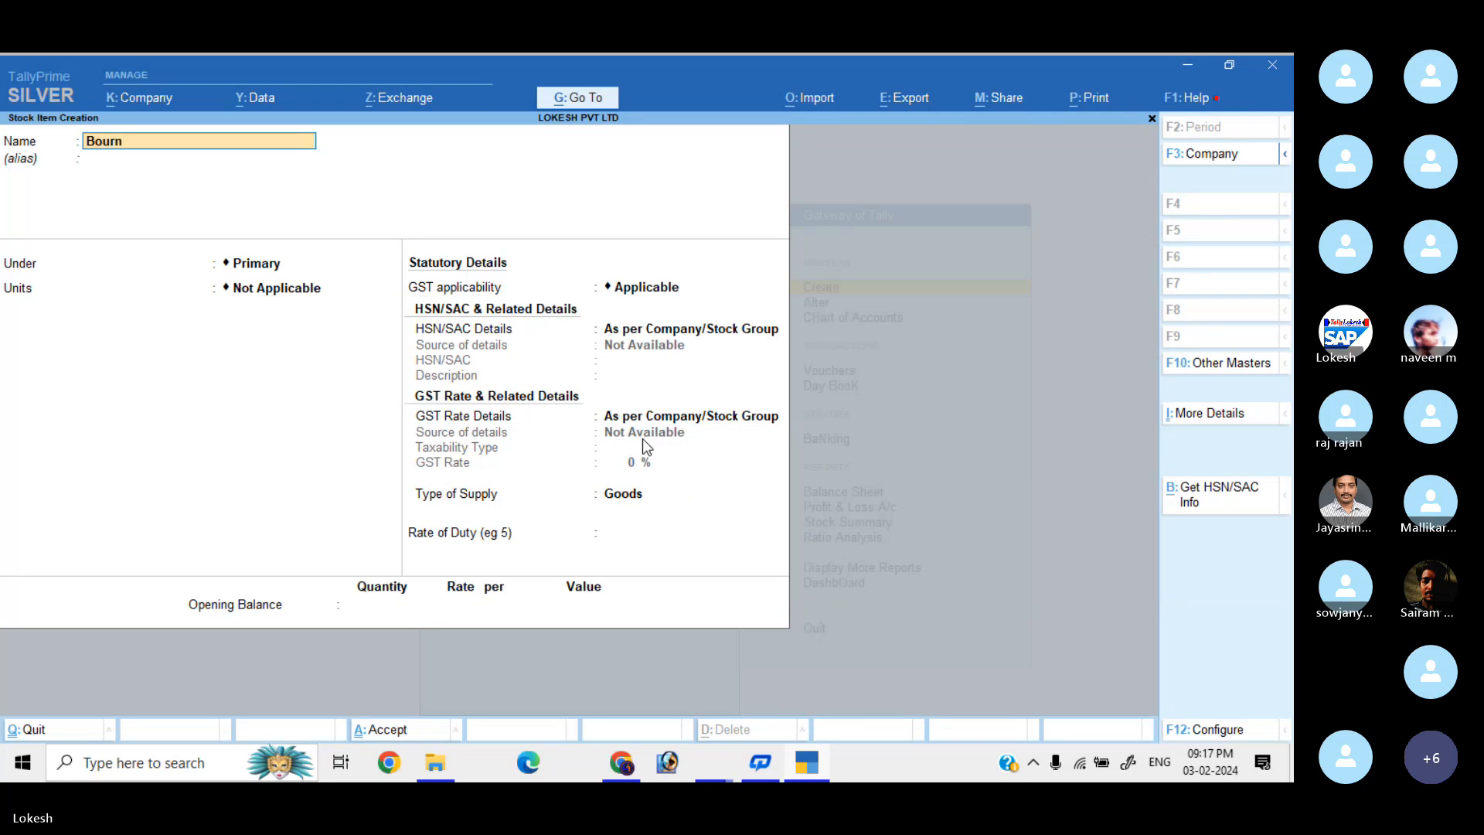
pyautogui.press('Return')
pyautogui.press('Return')
pyautogui.press('Return')
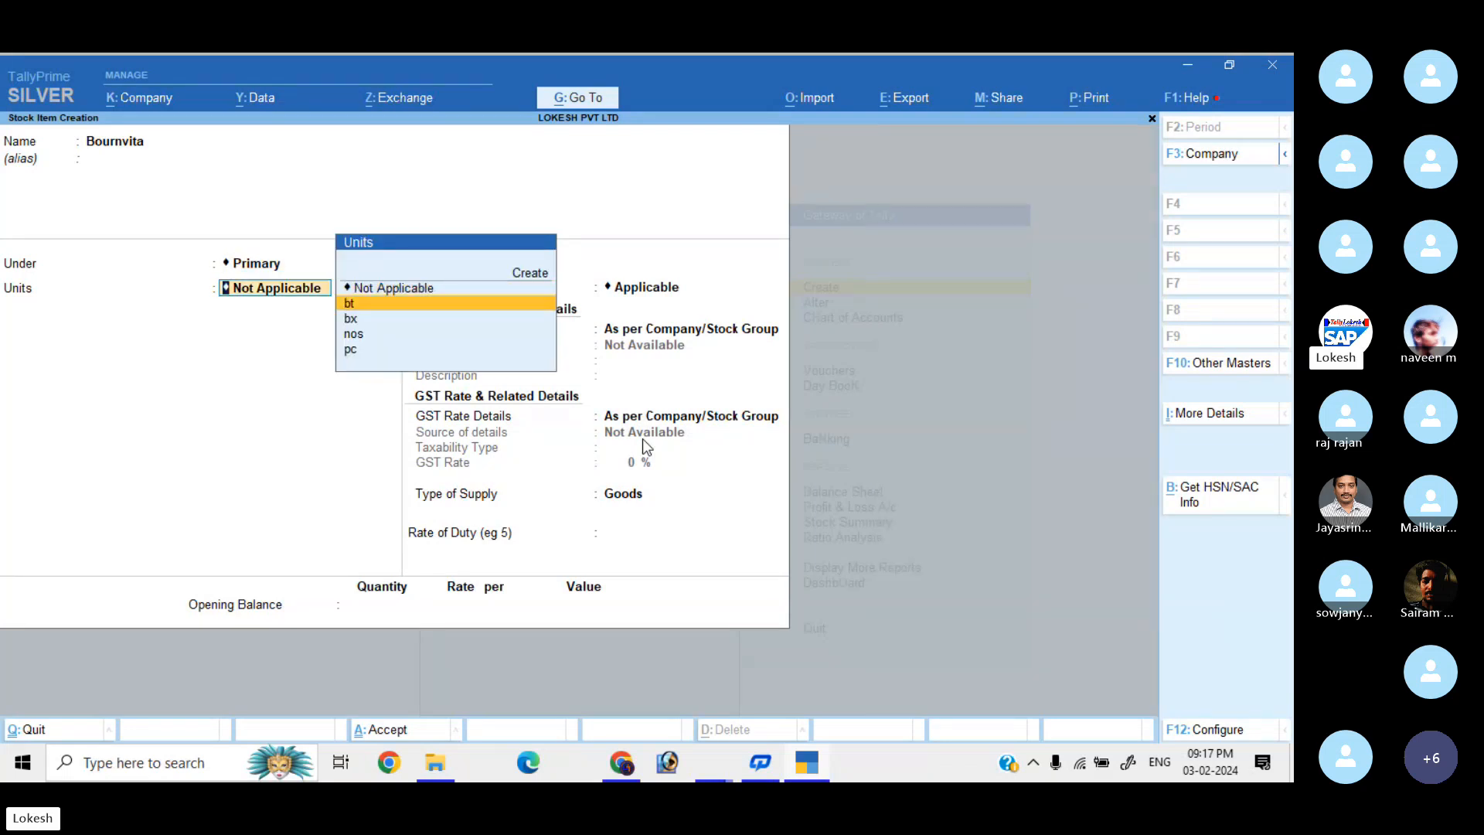
pyautogui.press('Down')
pyautogui.press('Down')
pyautogui.press('Return')
pyautogui.press('Return')
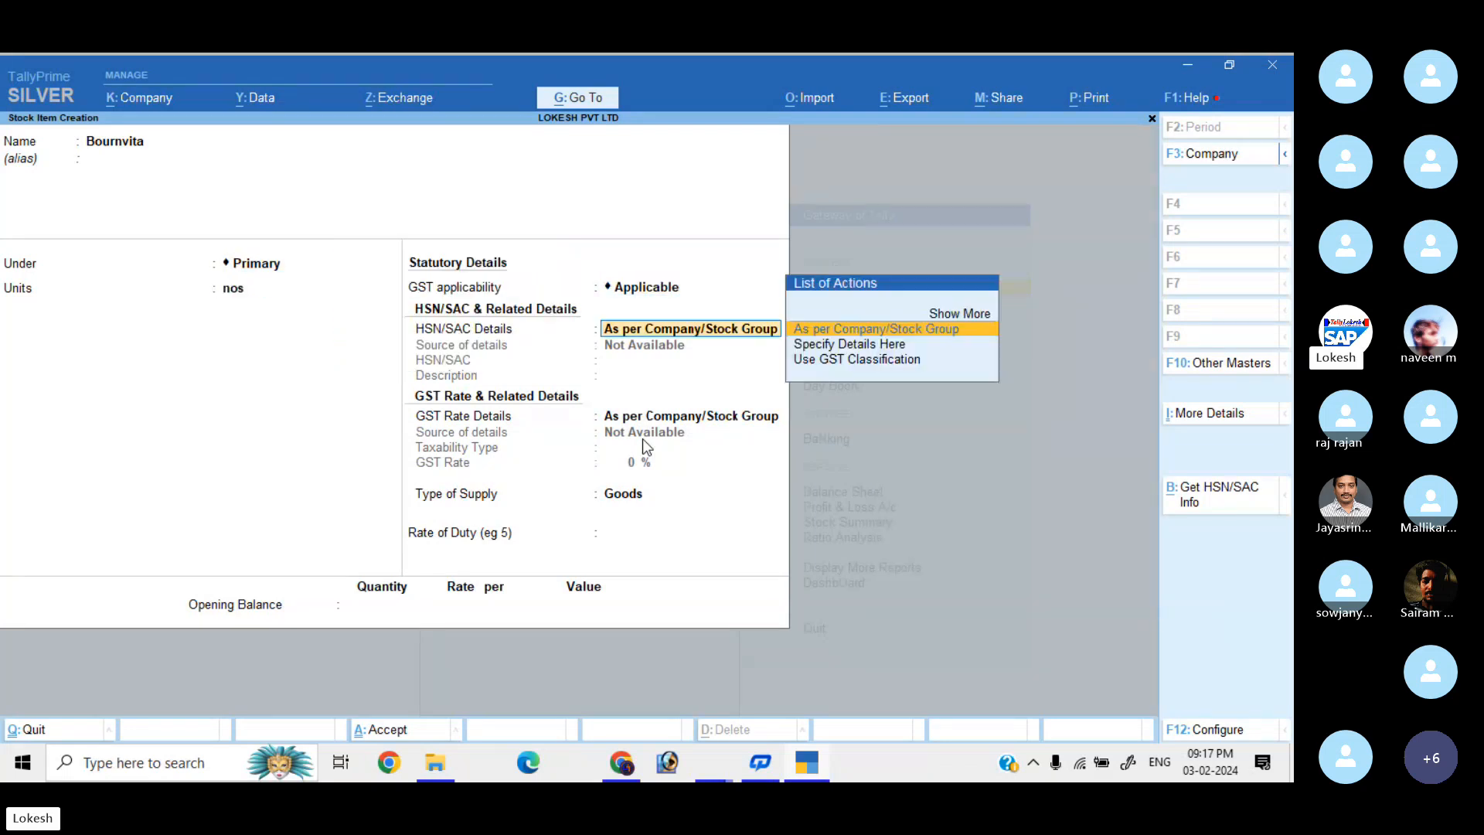
pyautogui.press('Down')
pyautogui.press('Return')
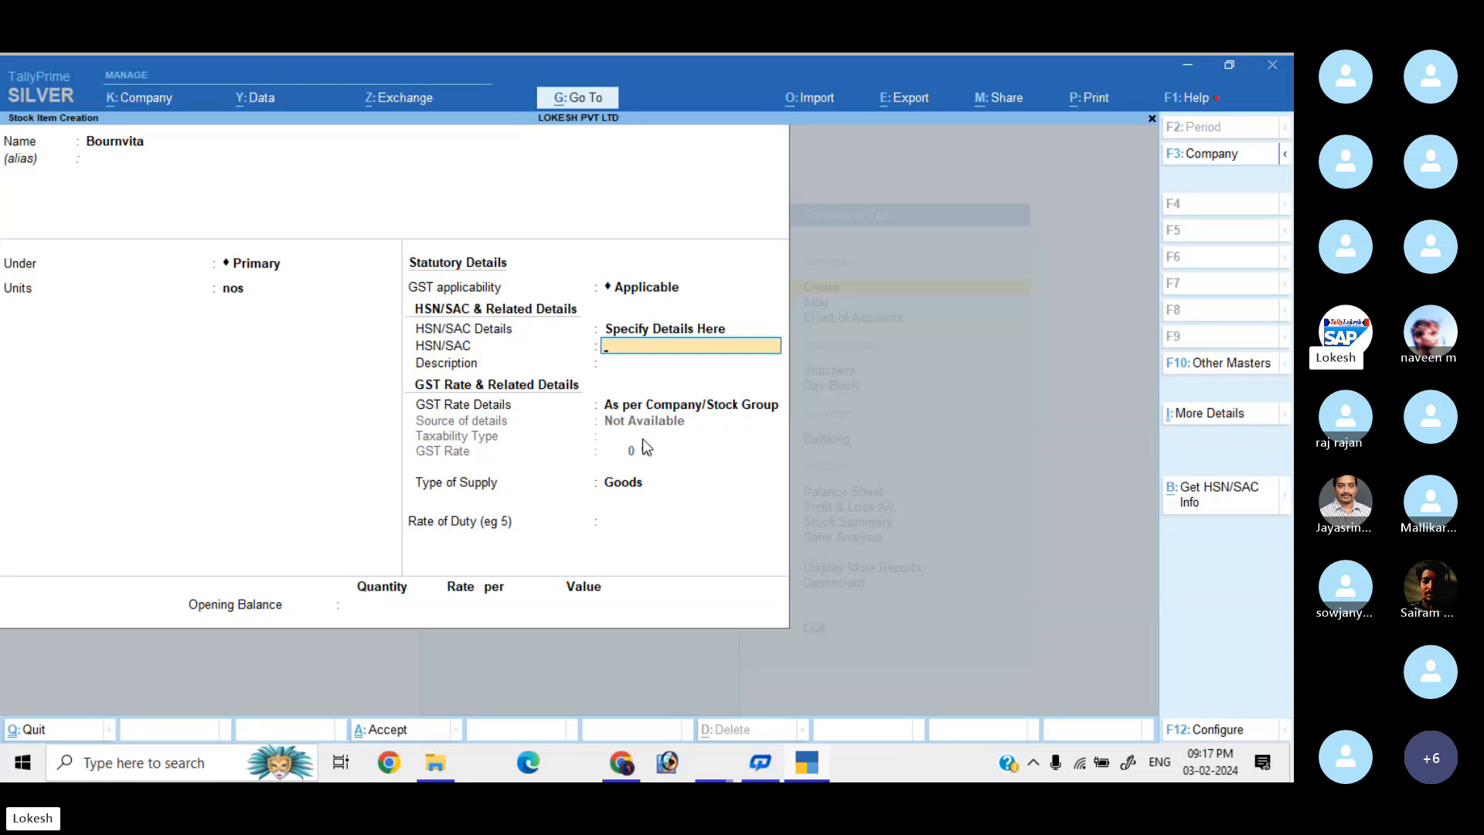
pyautogui.write('7654')
pyautogui.press('Return')
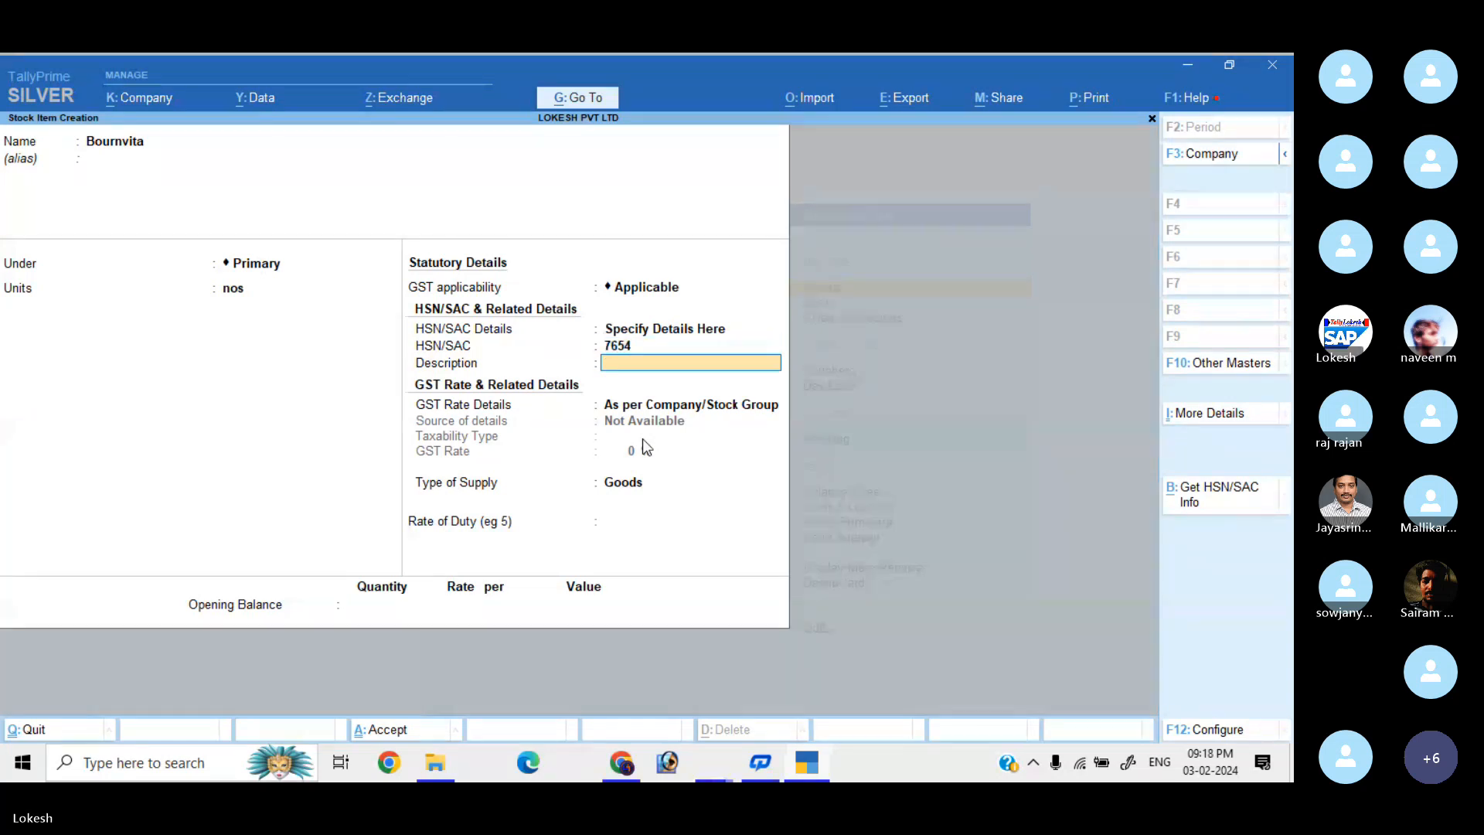
pyautogui.write('Bournvita')
pyautogui.press('Return')
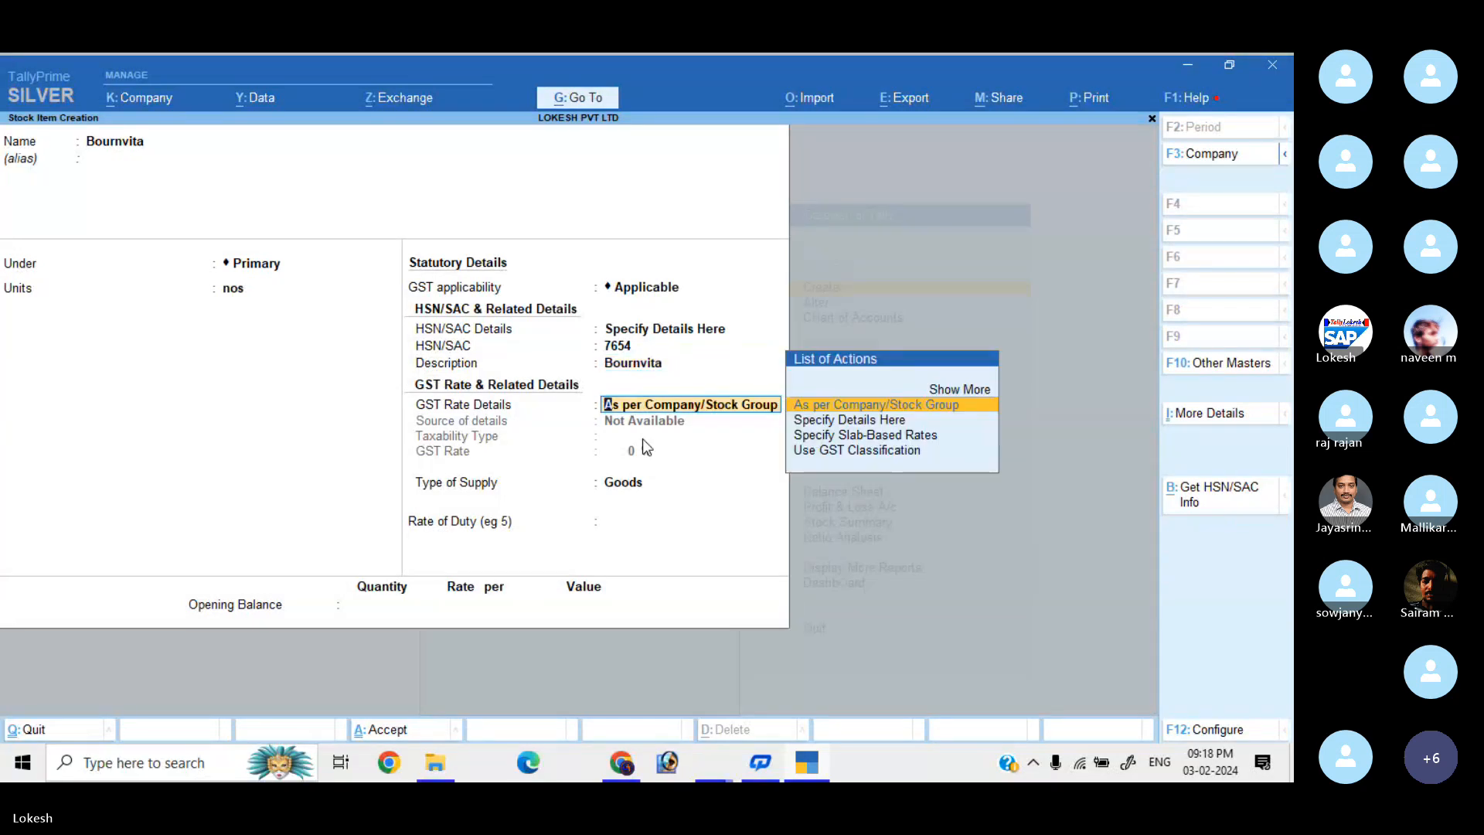
# Specify Bournvita's GST rate details as Taxable at 18% and accept.
pyautogui.press('Down')
pyautogui.press('Return')
pyautogui.press('Return')
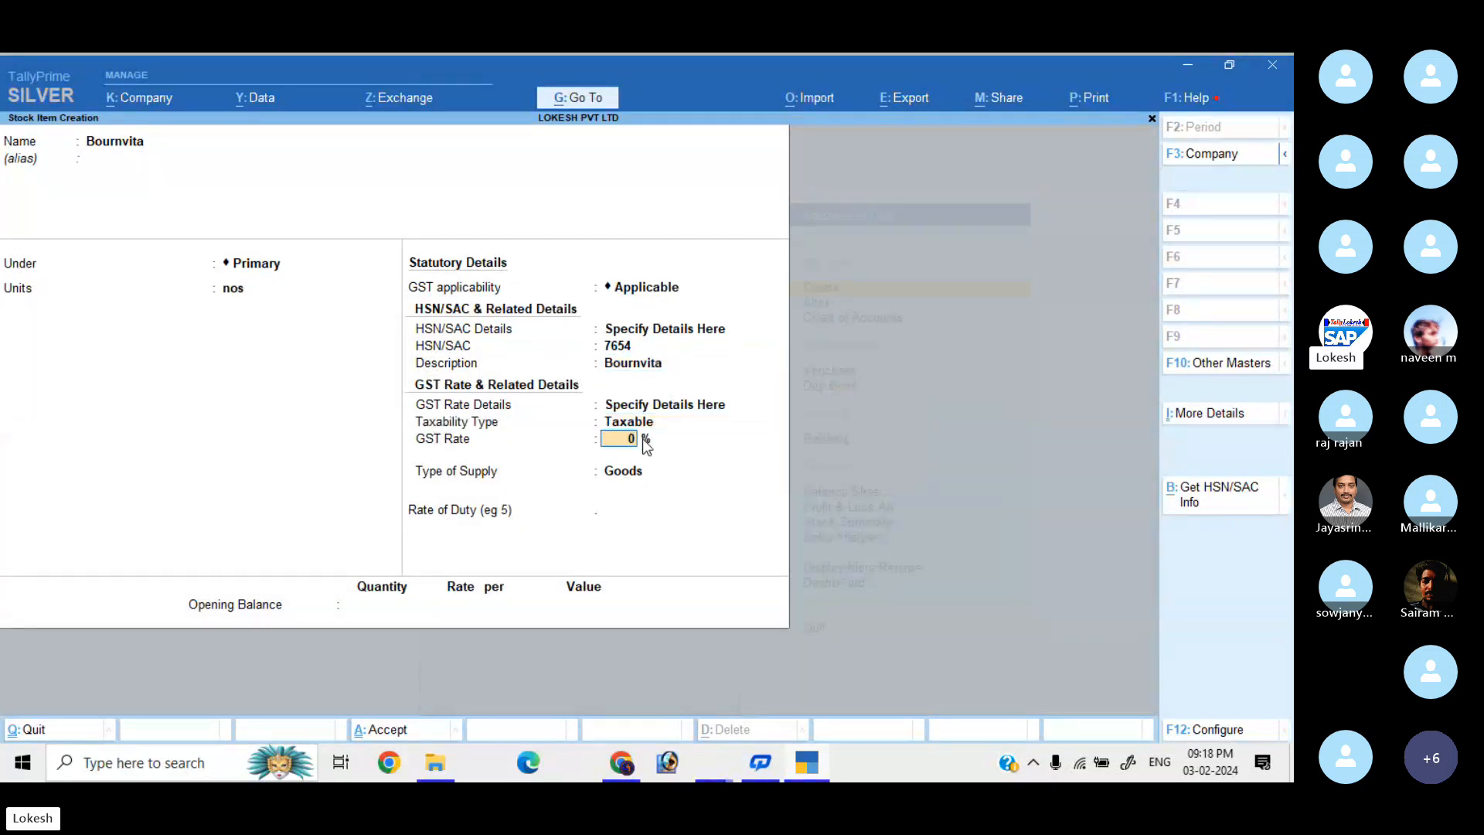
pyautogui.write('18')
pyautogui.press('Return')
pyautogui.press('Return')
pyautogui.press('Return')
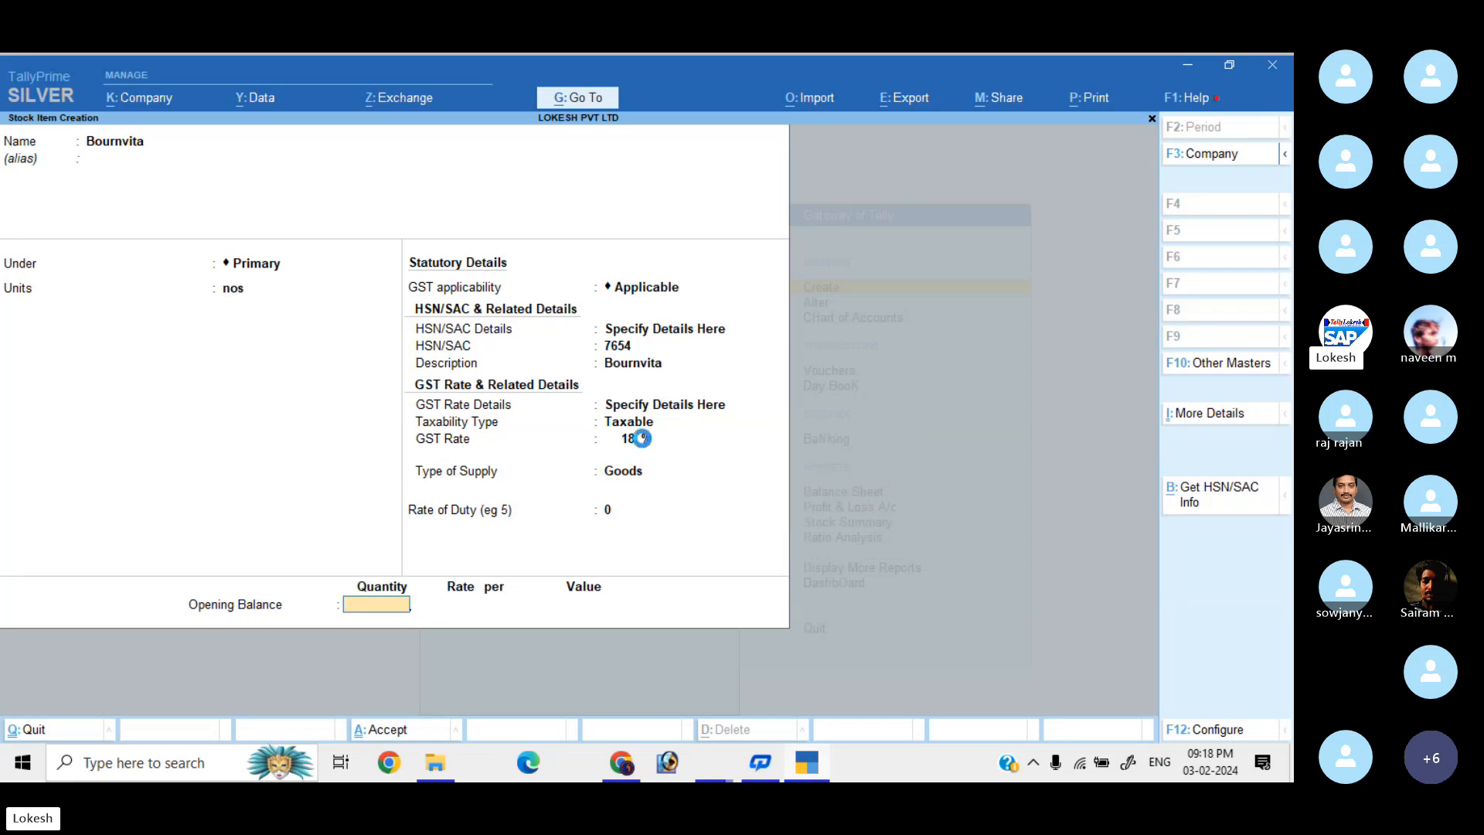
pyautogui.press('Return')
pyautogui.press('Return')
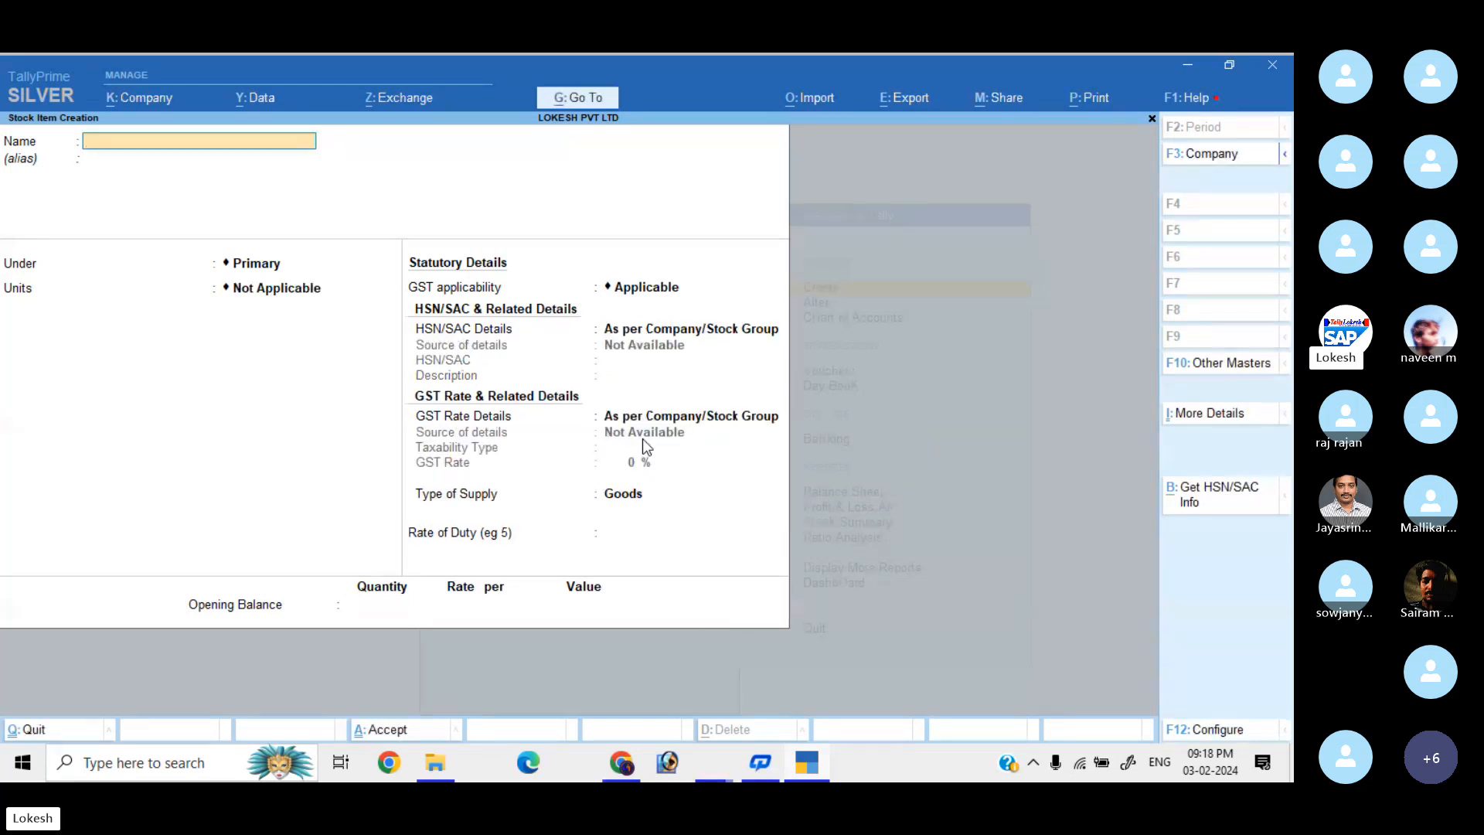
# Enter stock item Complan in unit pc with HSN 7845 and description Complan.
pyautogui.write('Complan')
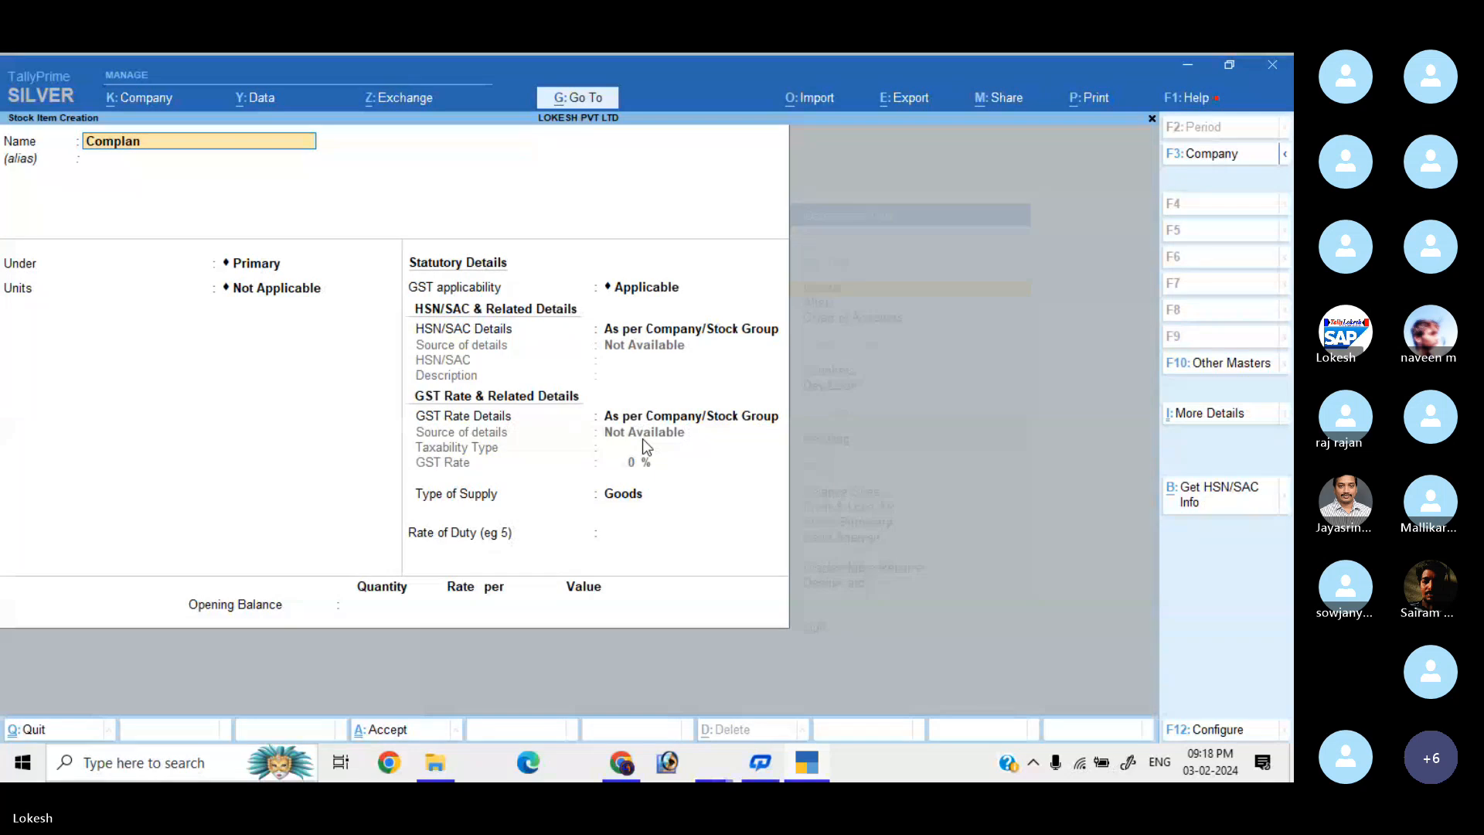
pyautogui.press('Return')
pyautogui.press('Return')
pyautogui.press('Down')
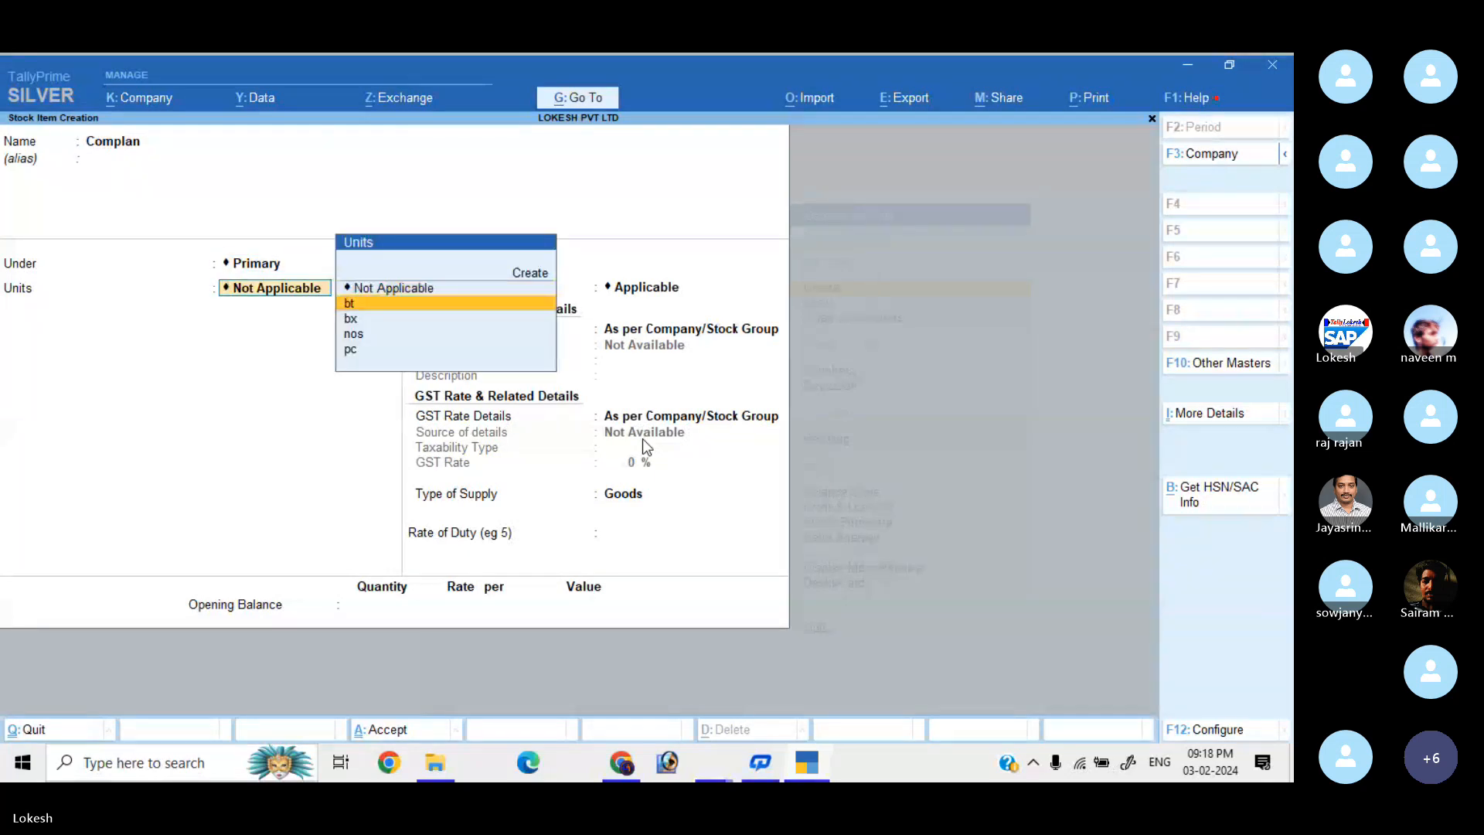
pyautogui.press('Down')
pyautogui.press('Down')
pyautogui.press('Down')
pyautogui.press('Return')
pyautogui.press('Return')
pyautogui.press('Down')
pyautogui.press('Return')
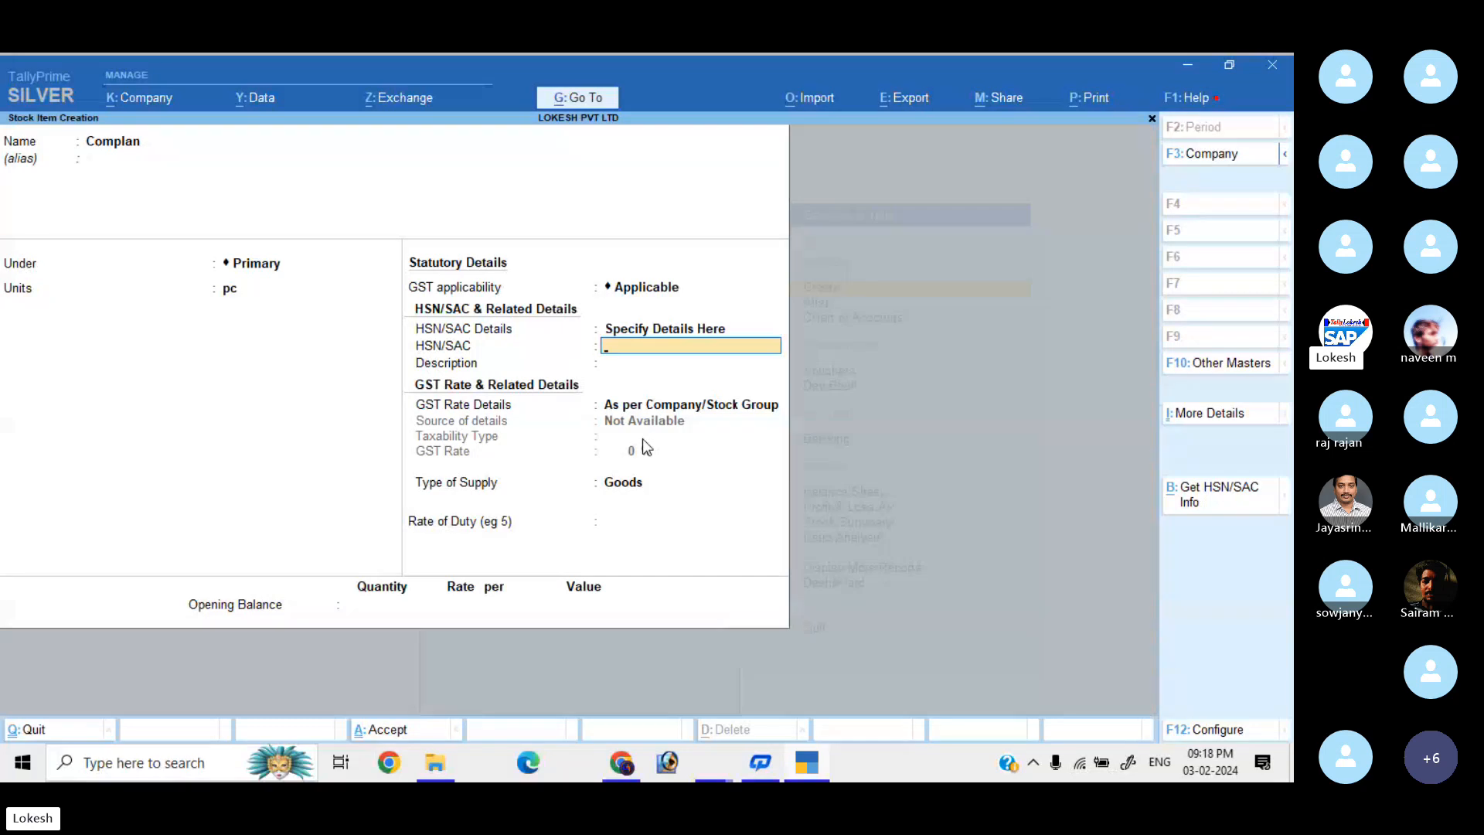
pyautogui.write('7845')
pyautogui.press('Return')
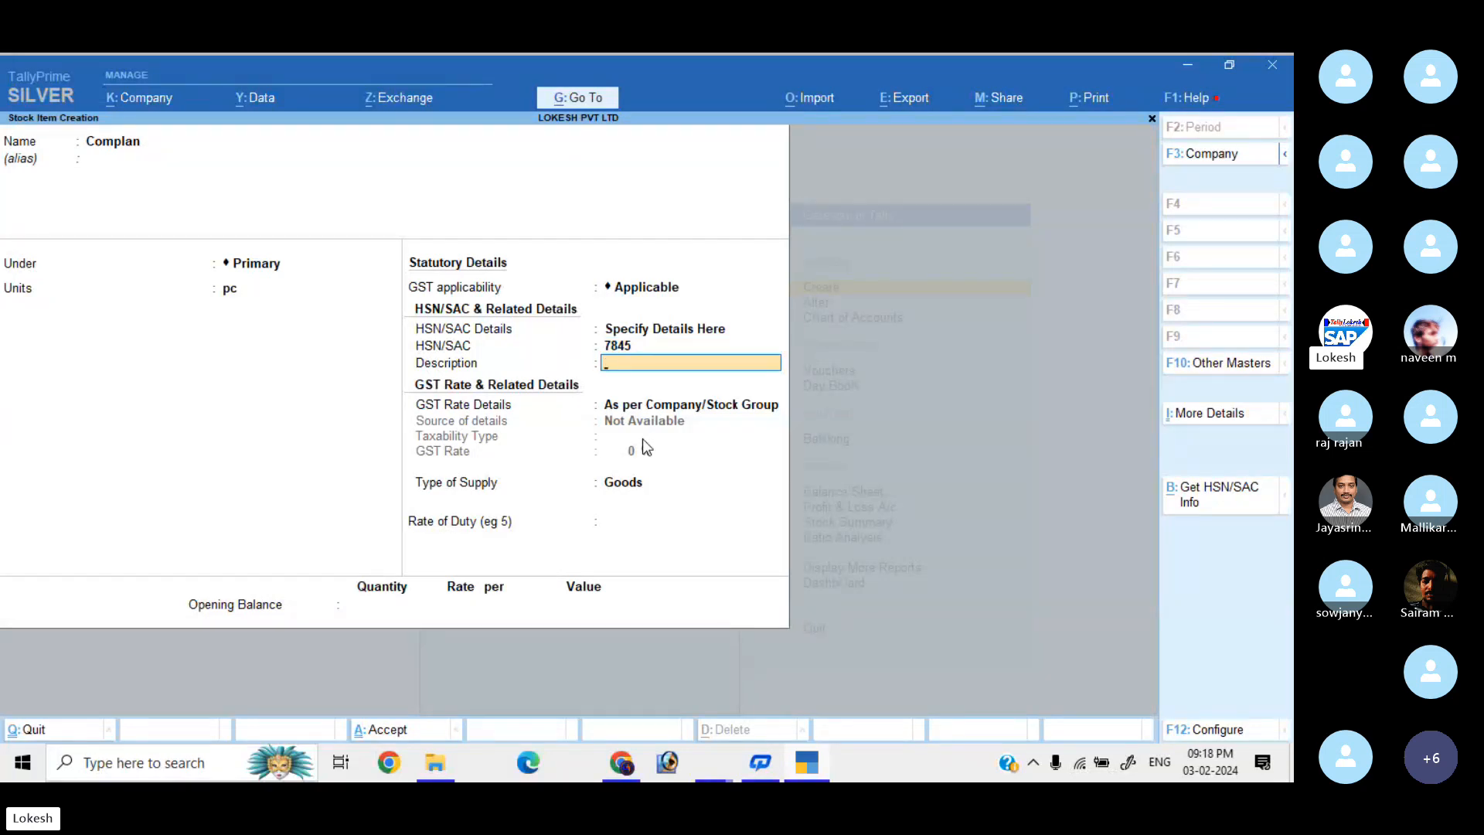
pyautogui.write('Complan')
pyautogui.press('Return')
# Set Complan's GST rate details to Taxable at 28% and save the item.
pyautogui.press('Down')
pyautogui.press('Return')
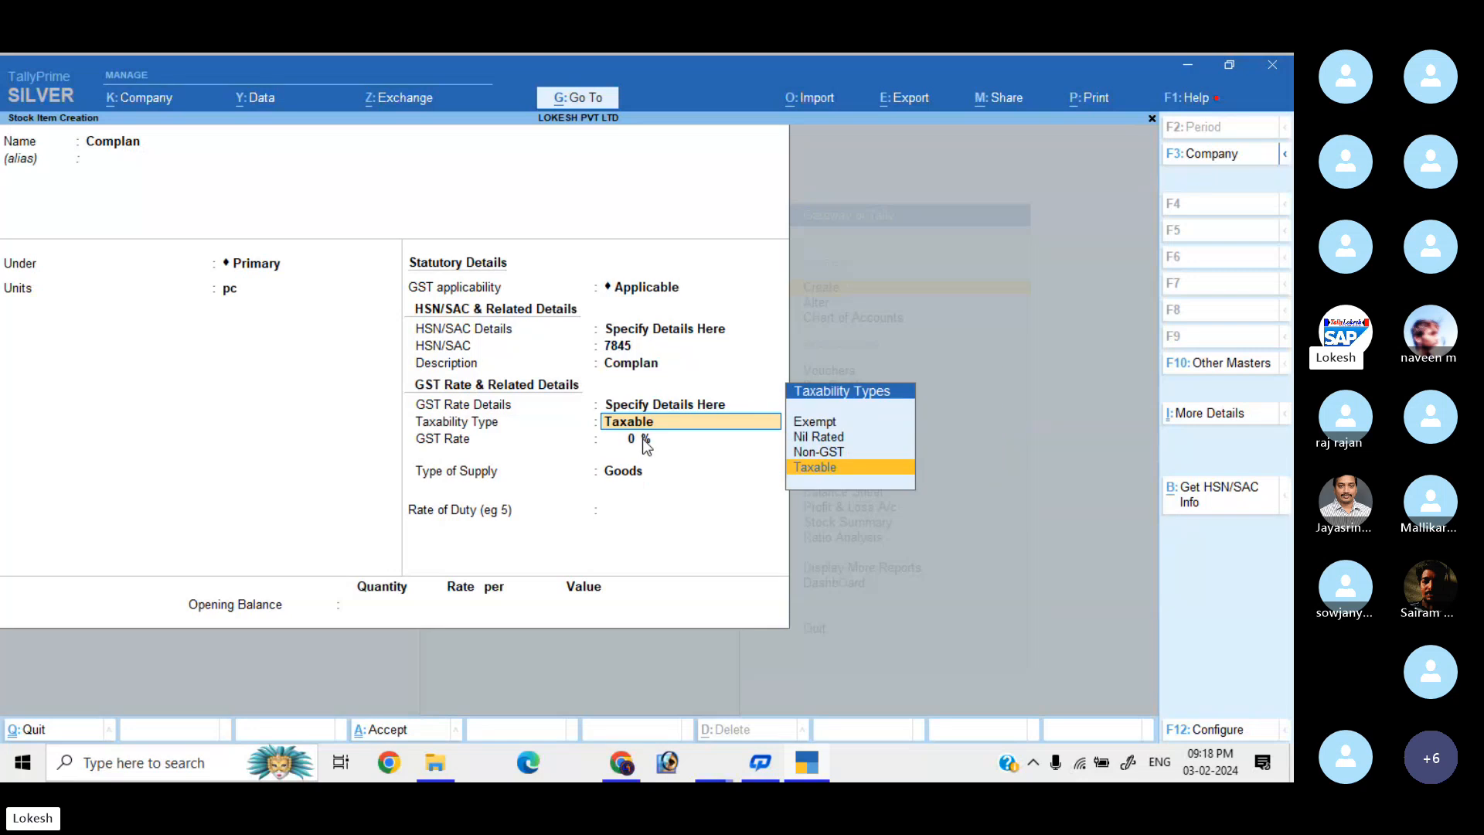
pyautogui.press('Return')
pyautogui.write('28')
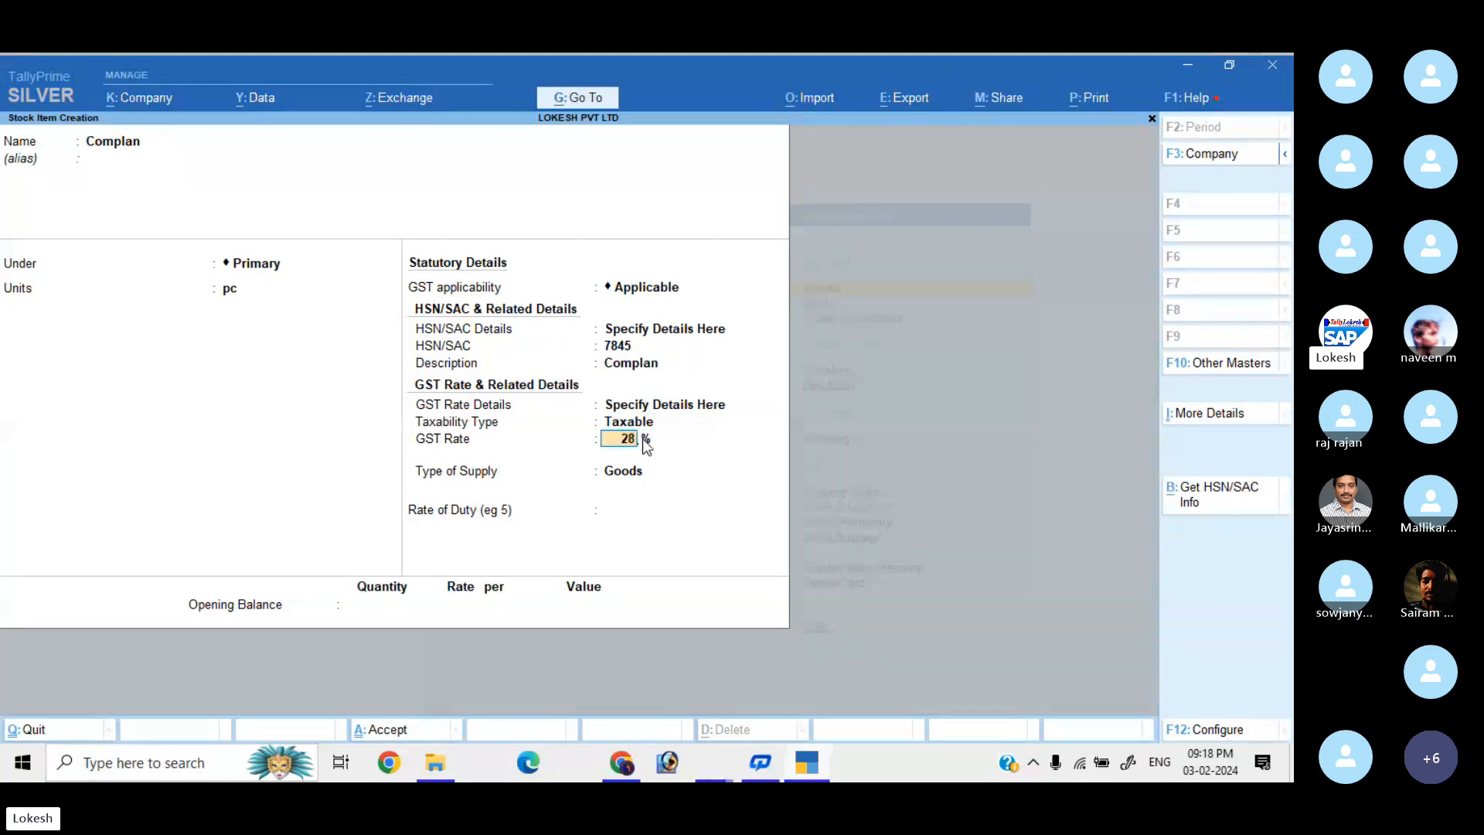
pyautogui.press('Return')
pyautogui.press('Return')
pyautogui.press('Return')
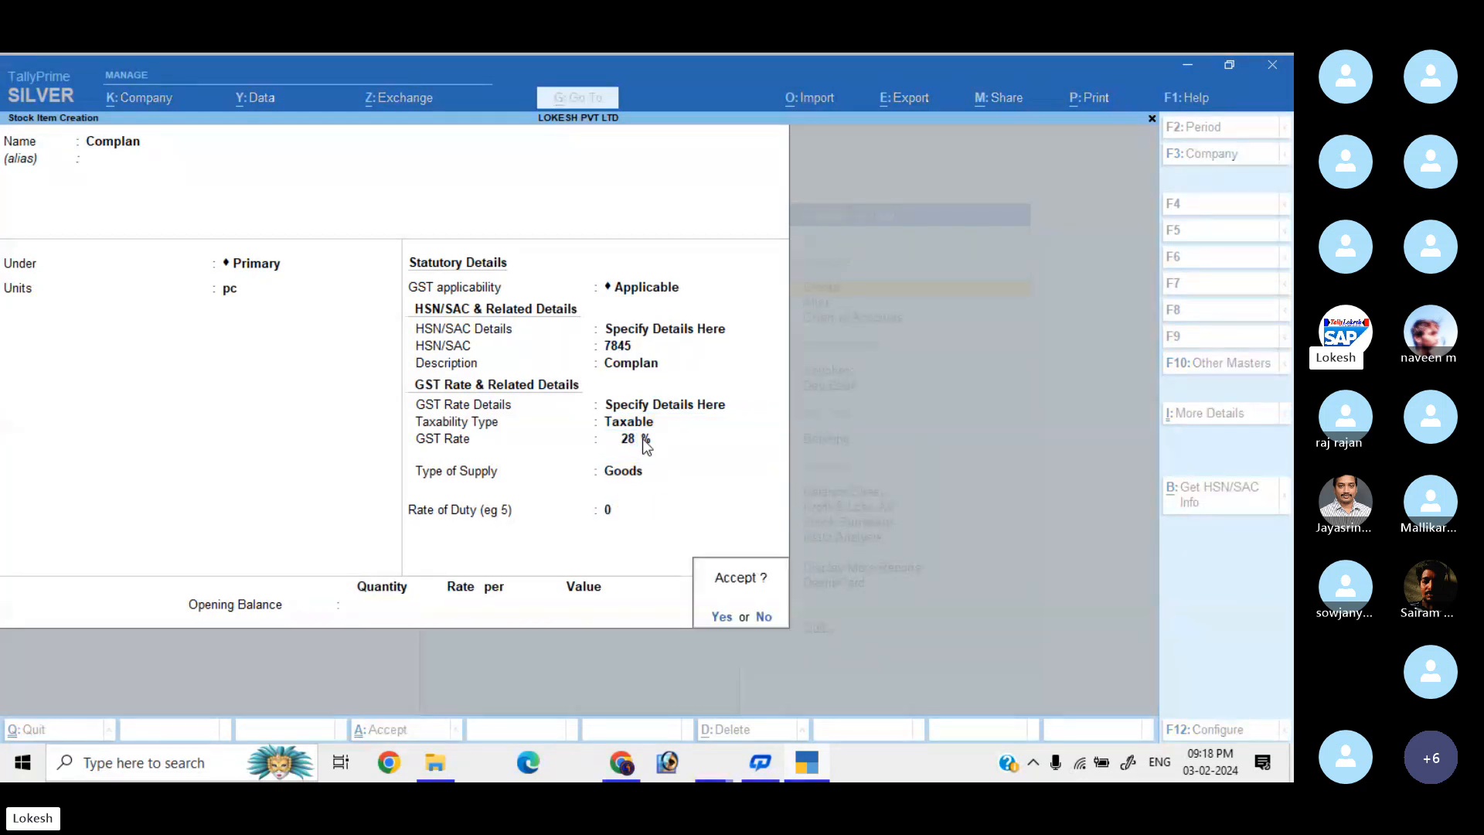
pyautogui.press('Return')
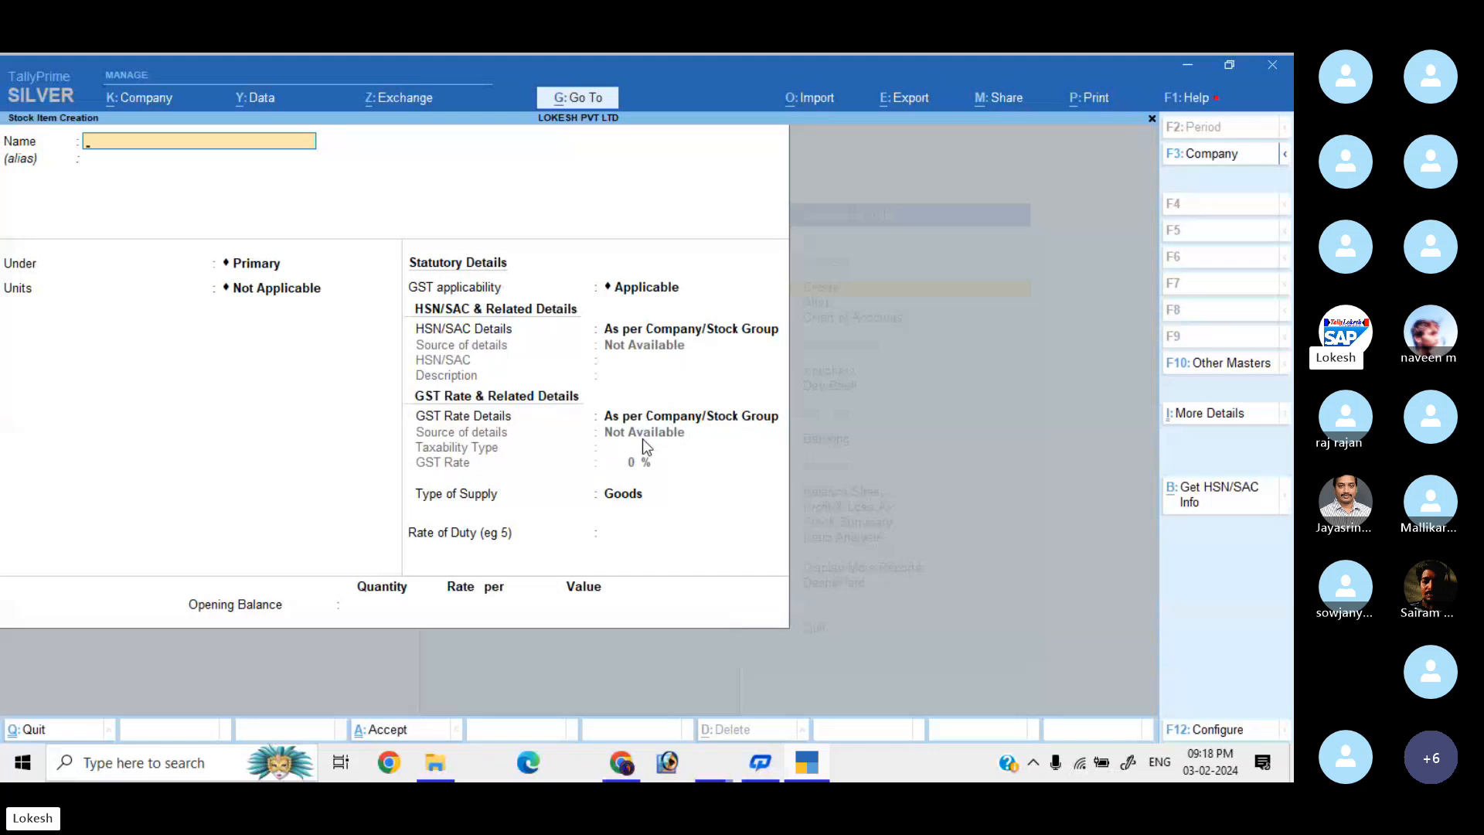
pyautogui.press('Escape')
# Leave the masters list and open voucher entry from the Gateway of Tally.
pyautogui.press('Return')
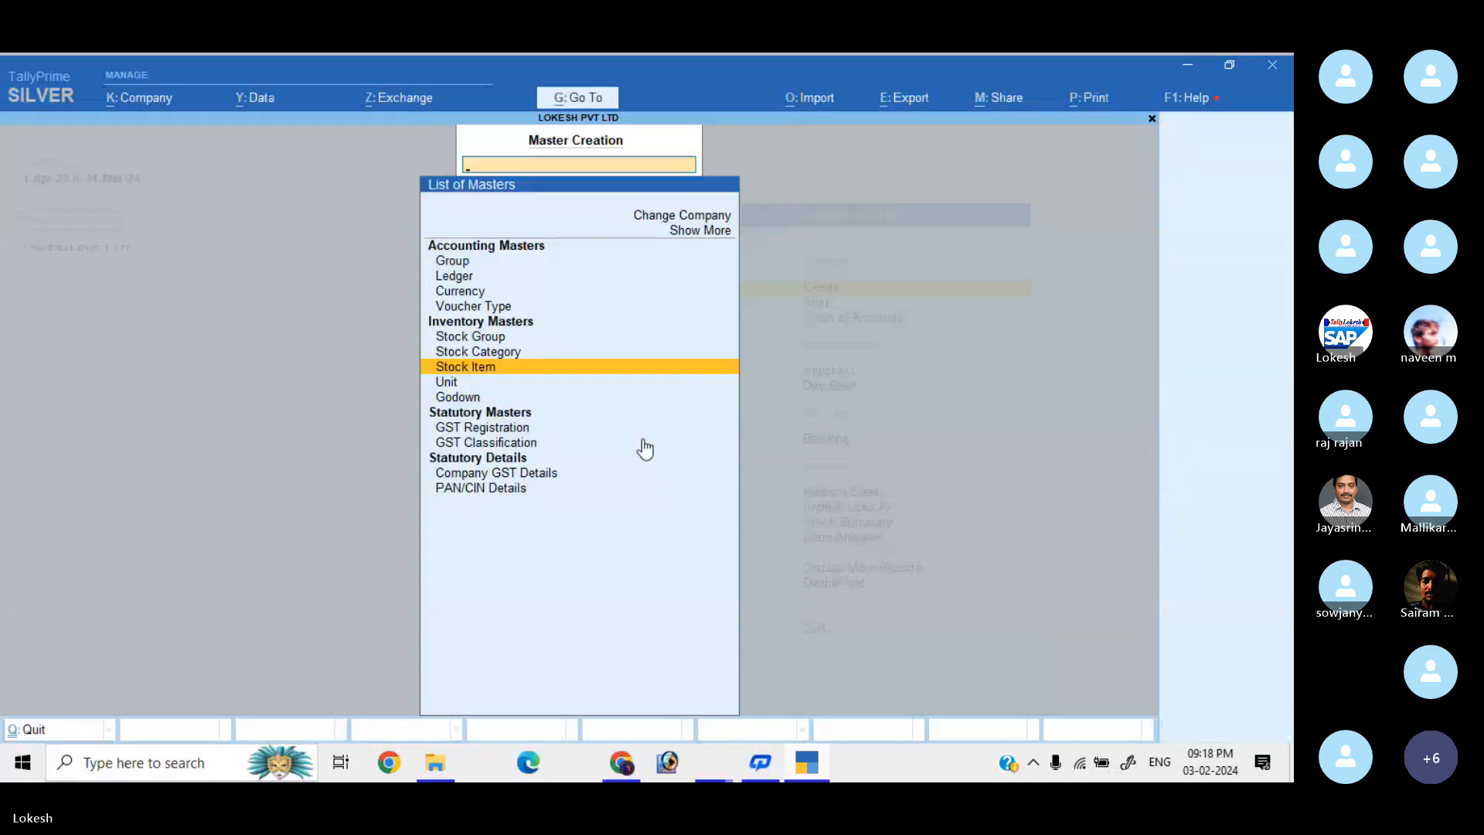
pyautogui.press('Escape')
pyautogui.press('Down')
pyautogui.press('Down')
pyautogui.press('Down')
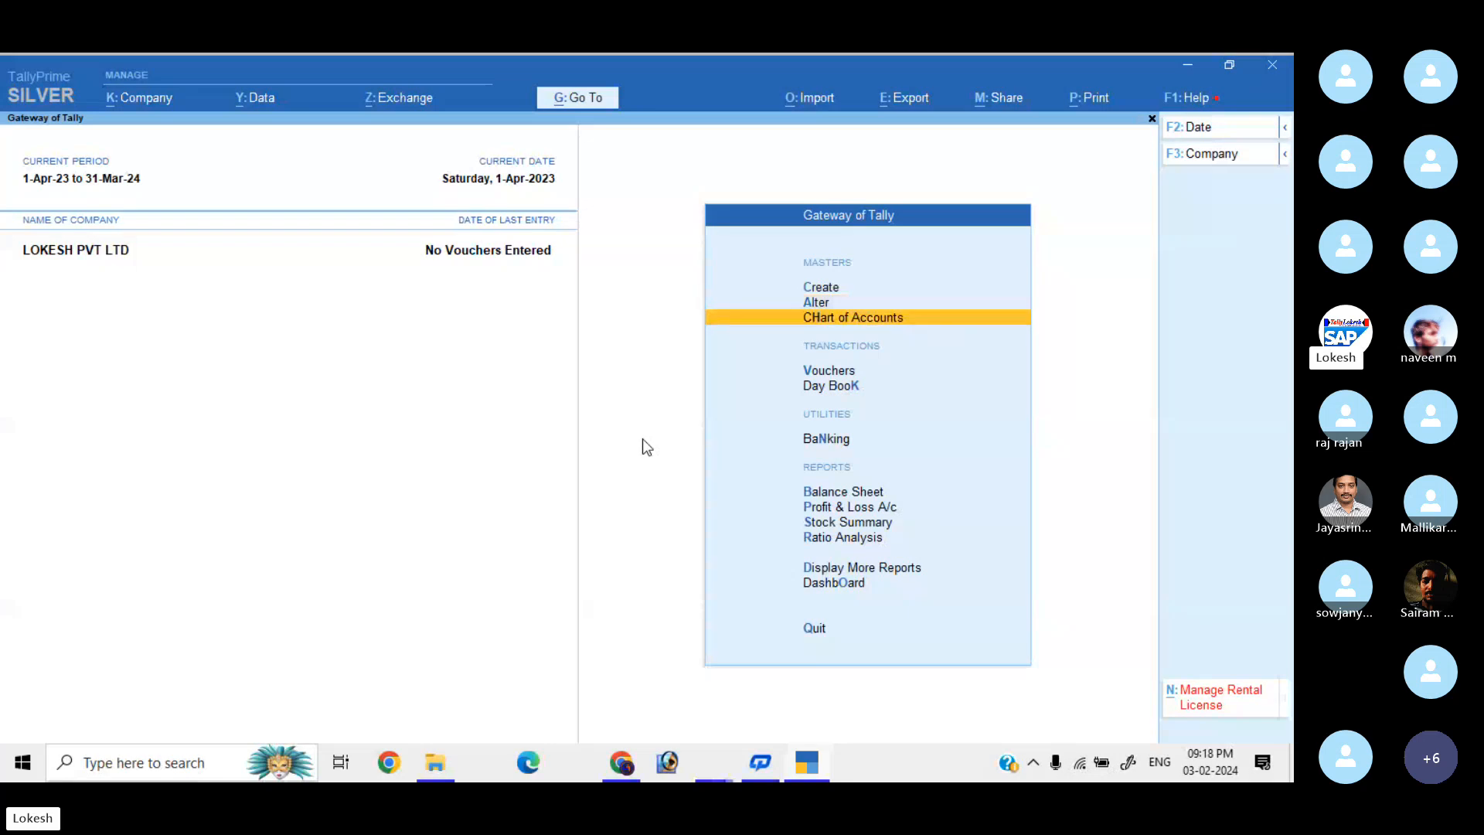
pyautogui.press('Return')
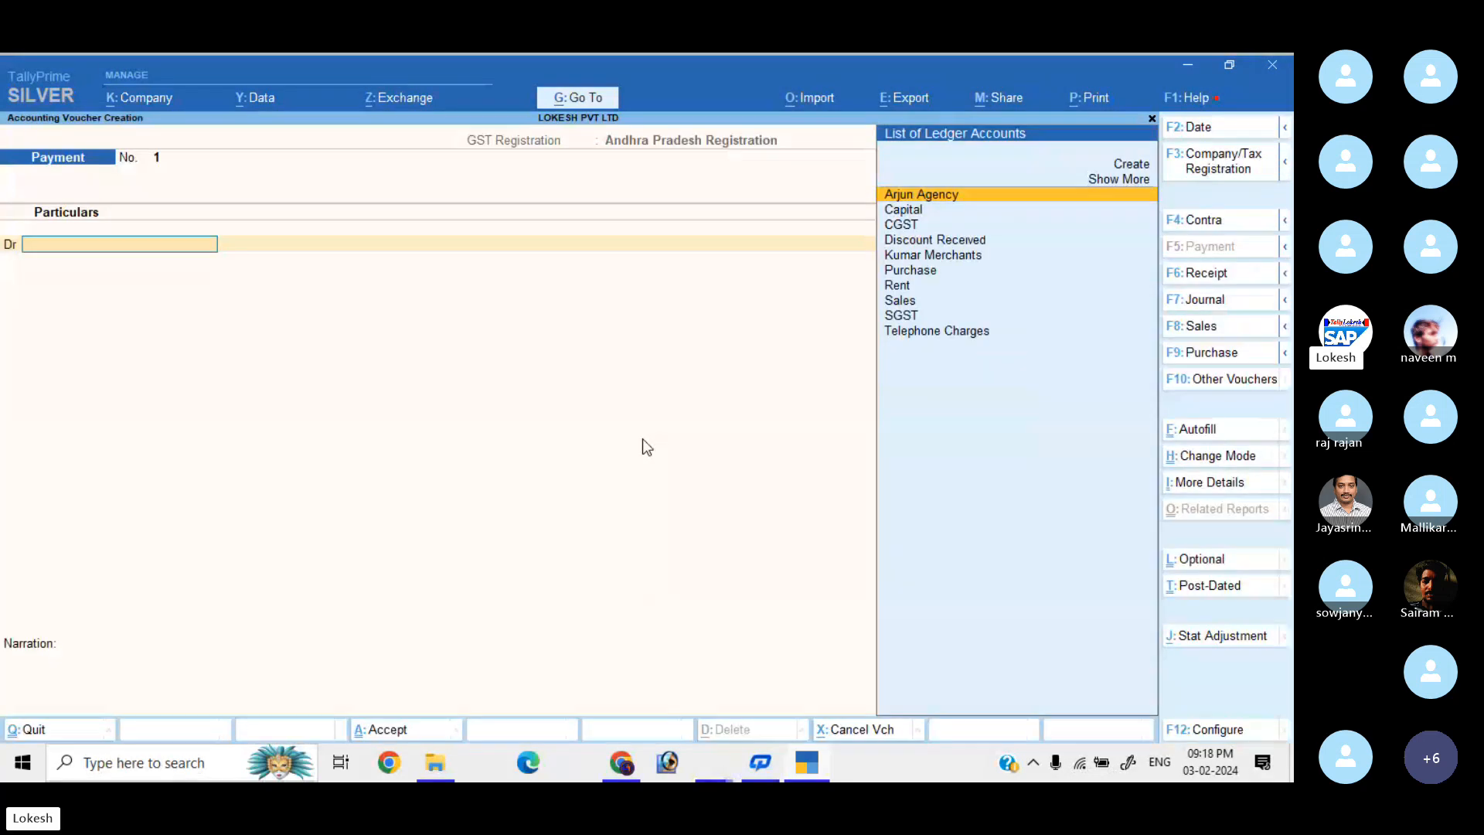
# Try the Receipt, Contra, Payment and Journal voucher types, settling on Receipt.
pyautogui.click(1207, 273)
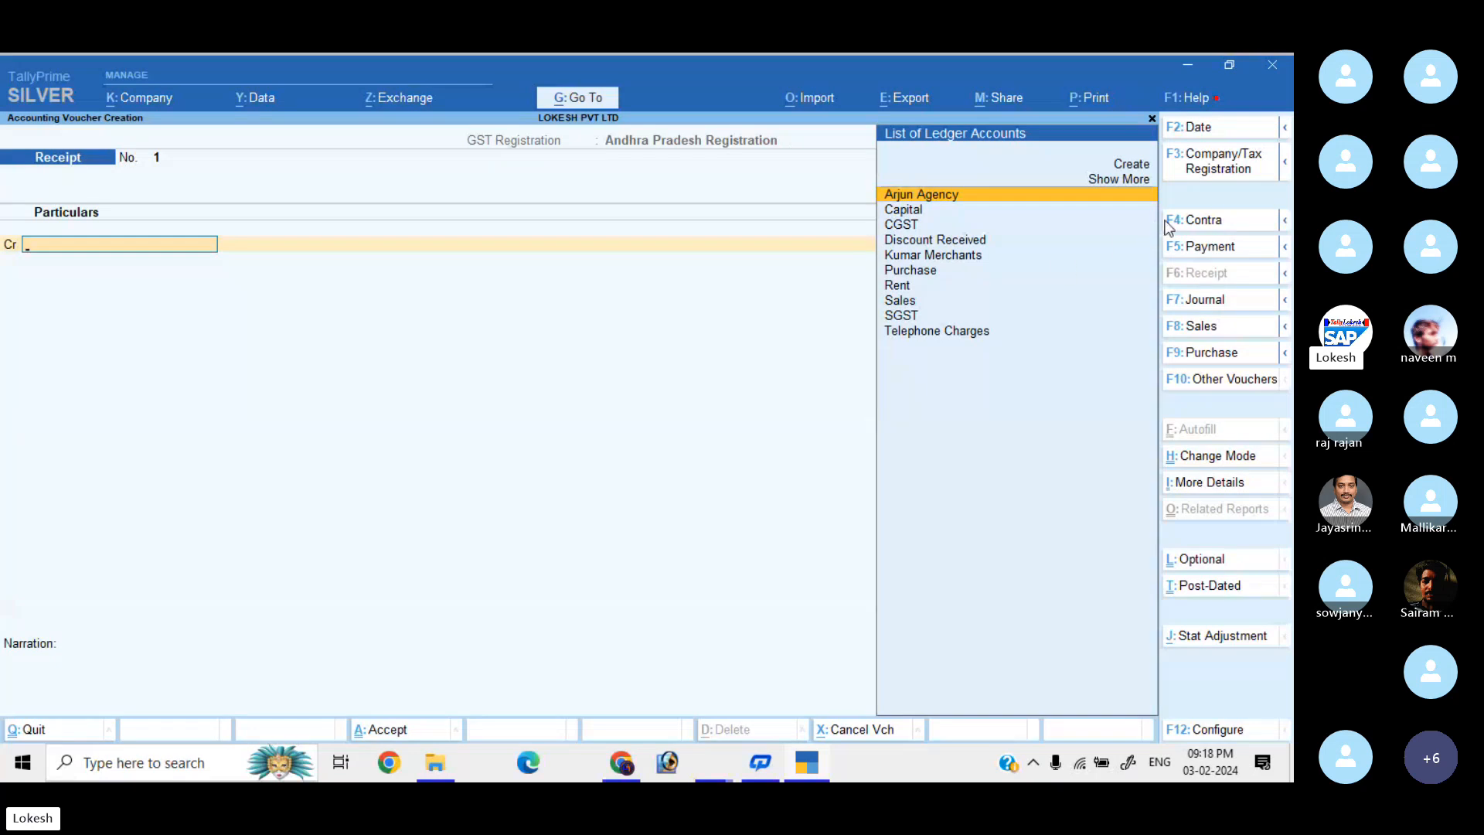
pyautogui.click(1203, 225)
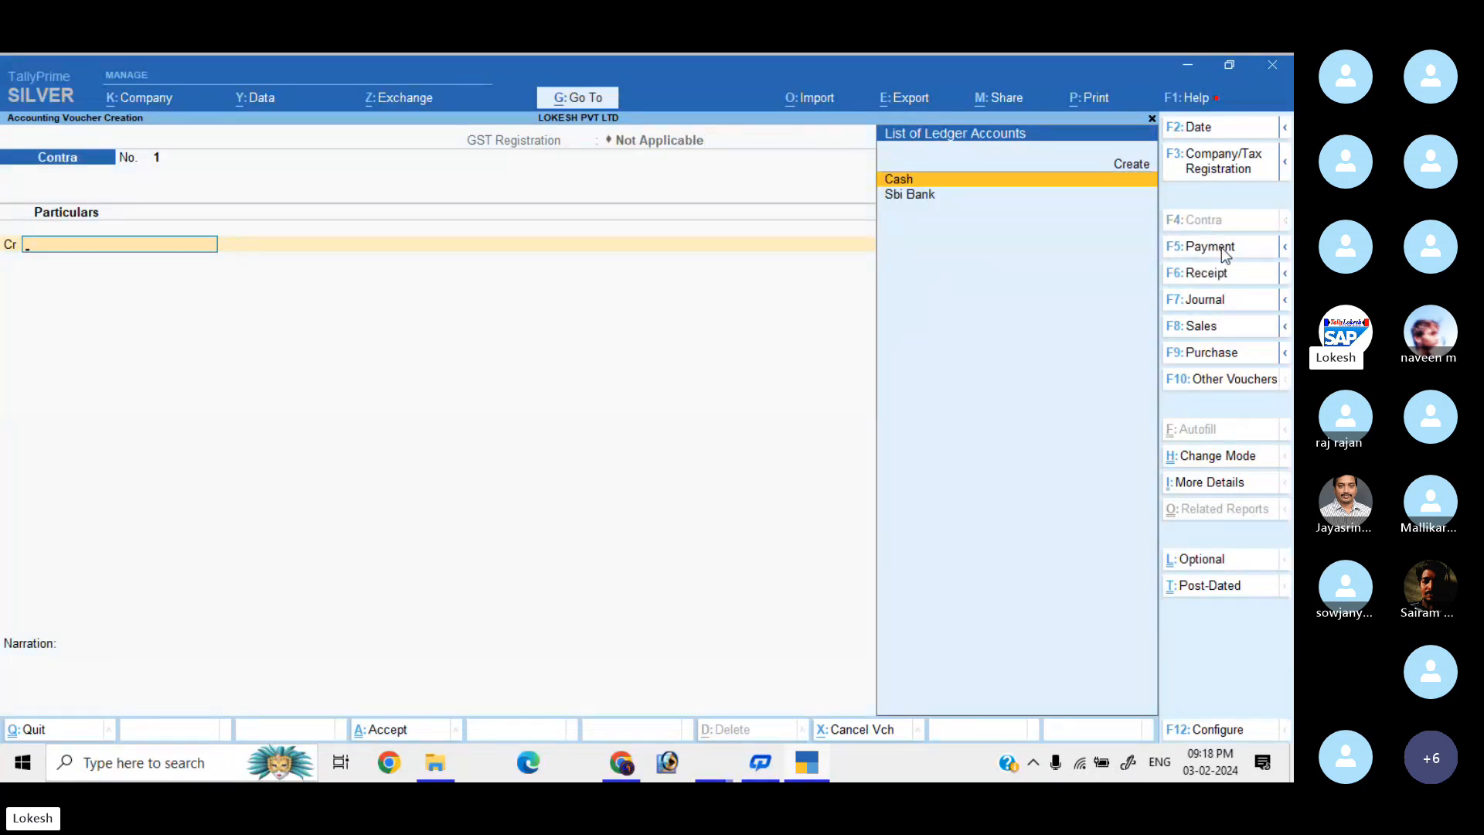
pyautogui.click(1223, 249)
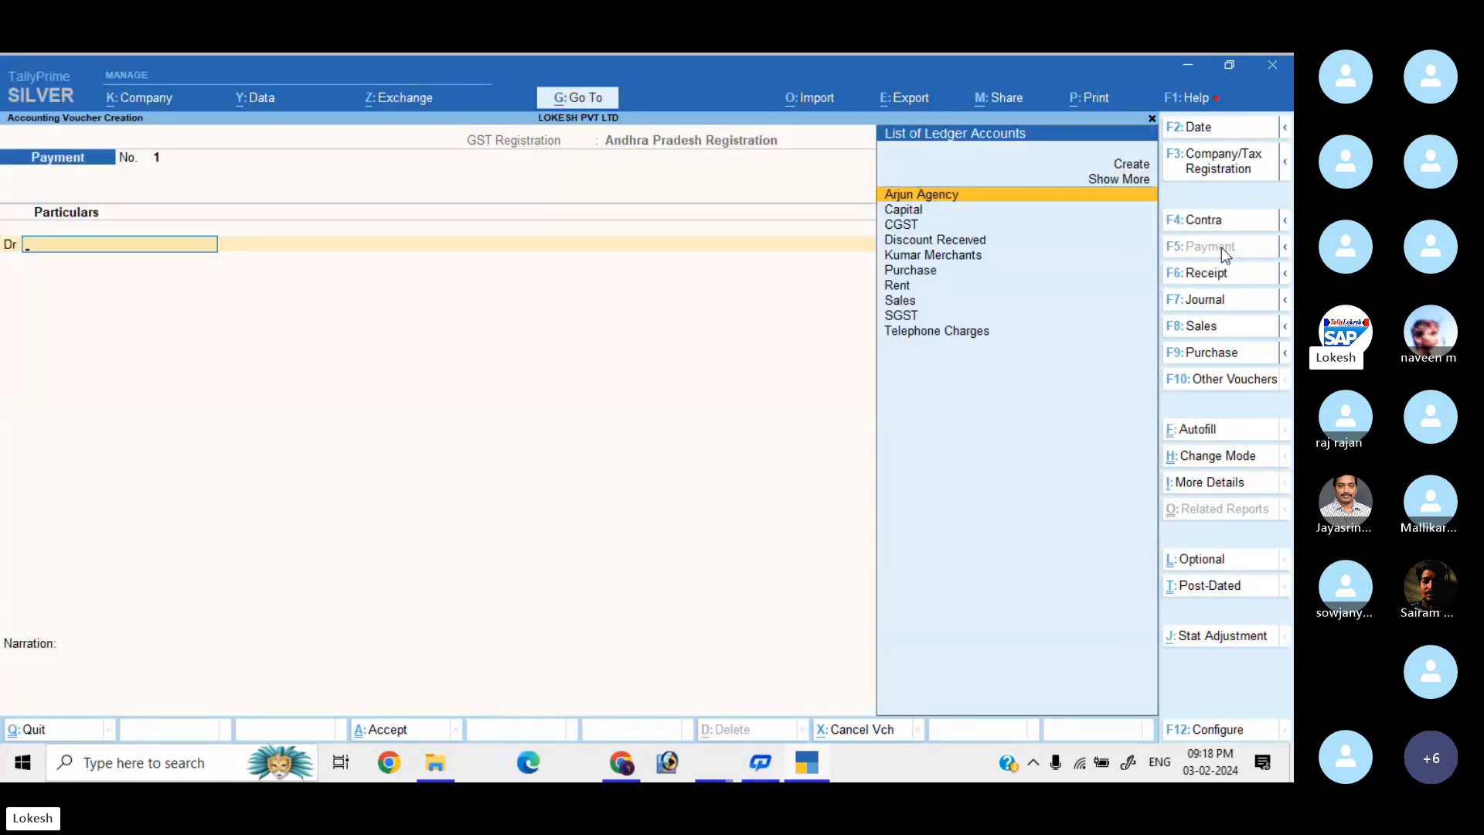
pyautogui.click(1228, 301)
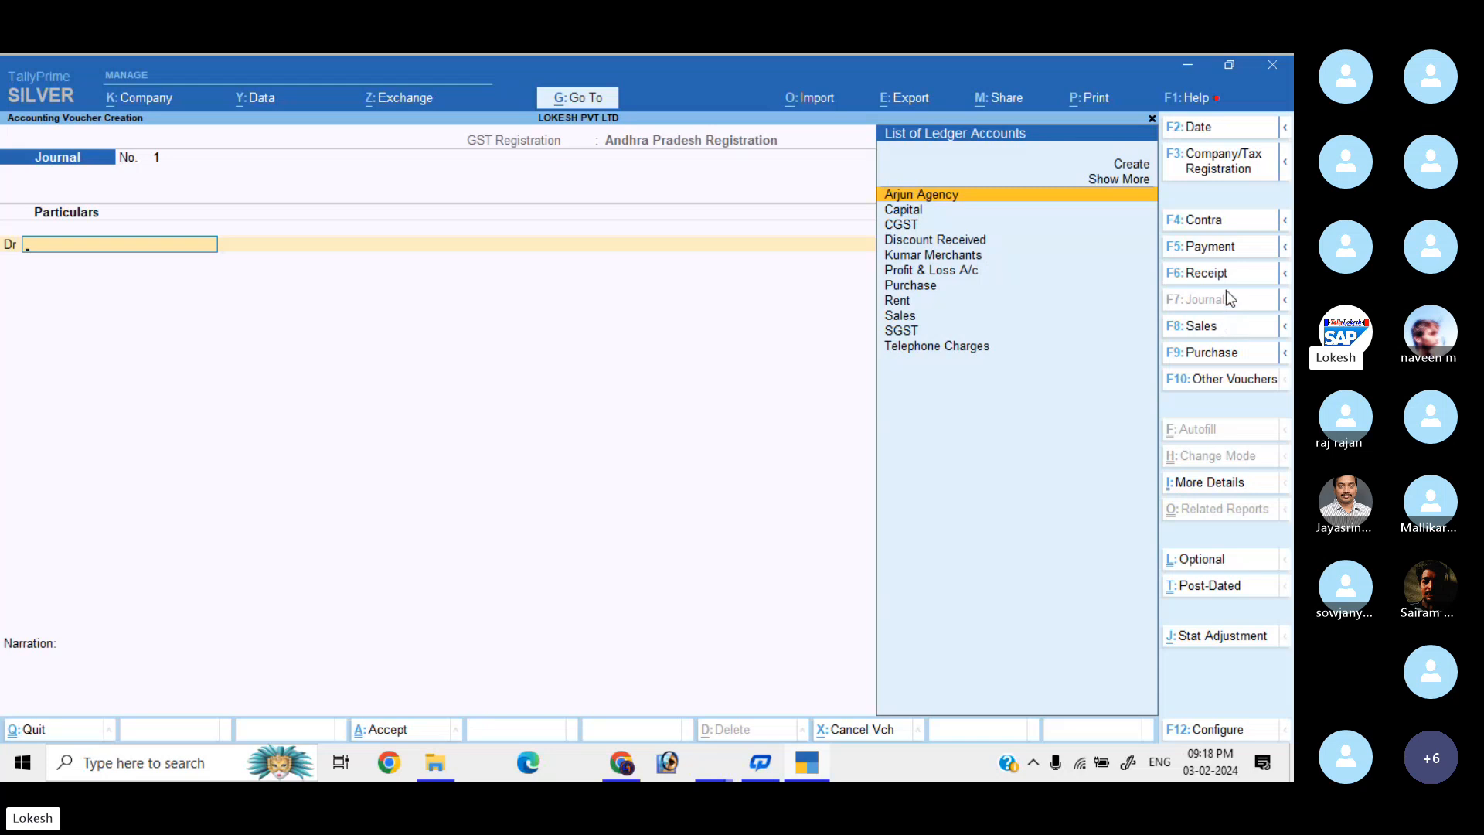
pyautogui.click(1229, 281)
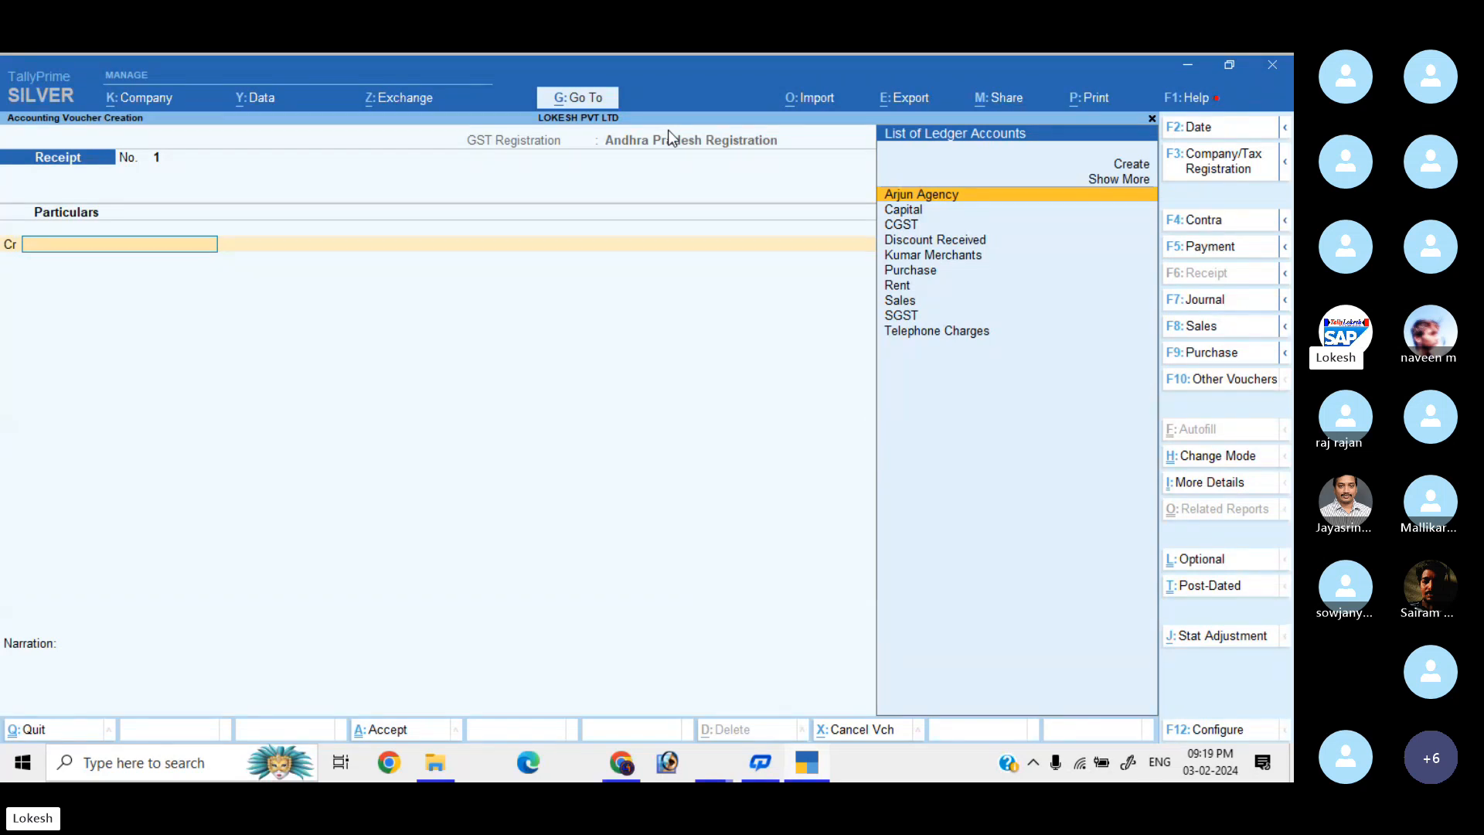
# Record Receipt No. 1: Capital credited 9,00,000, Cash debited, and save it.
pyautogui.press('Down')
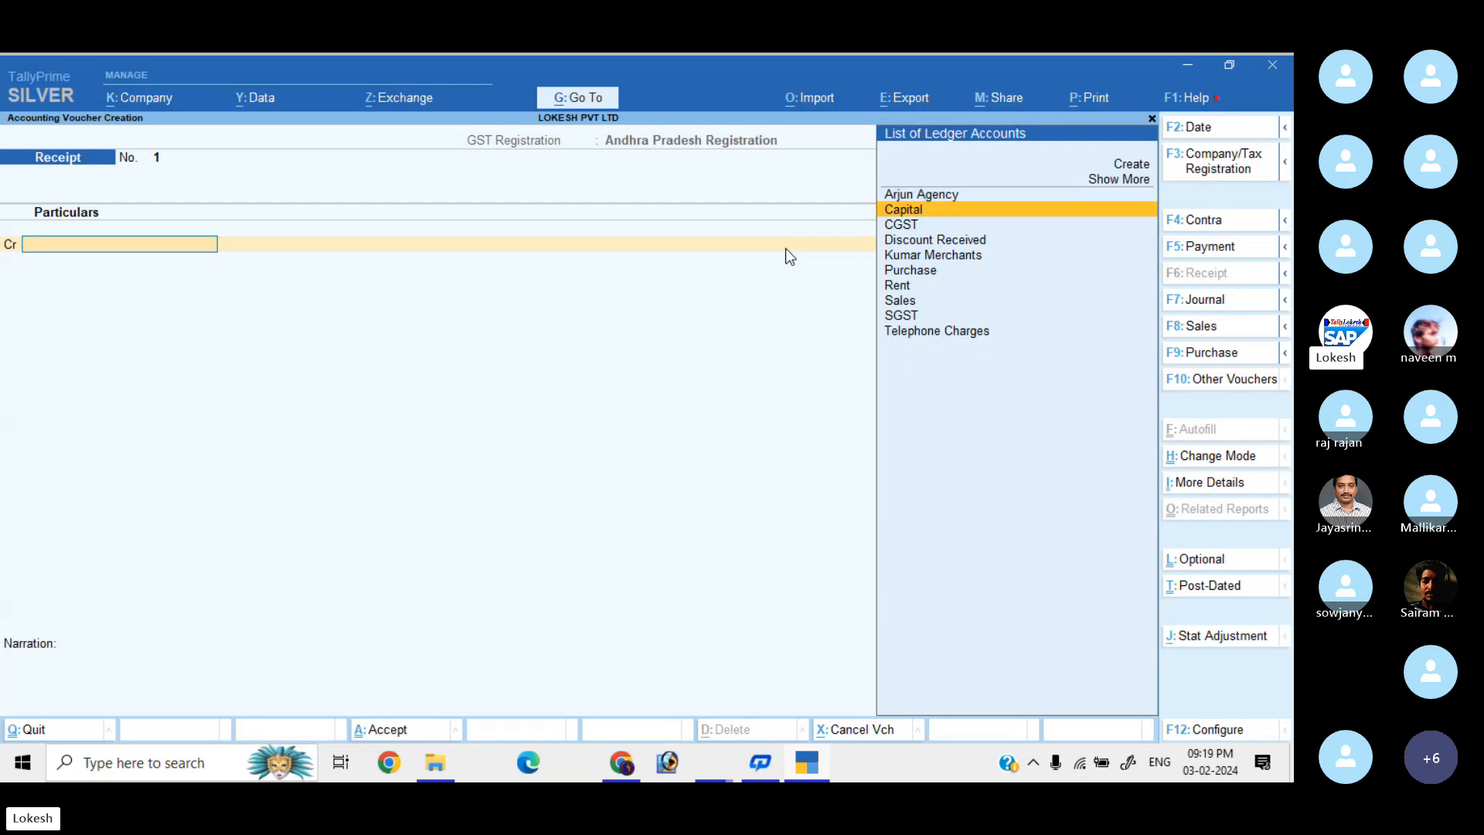
pyautogui.press('Return')
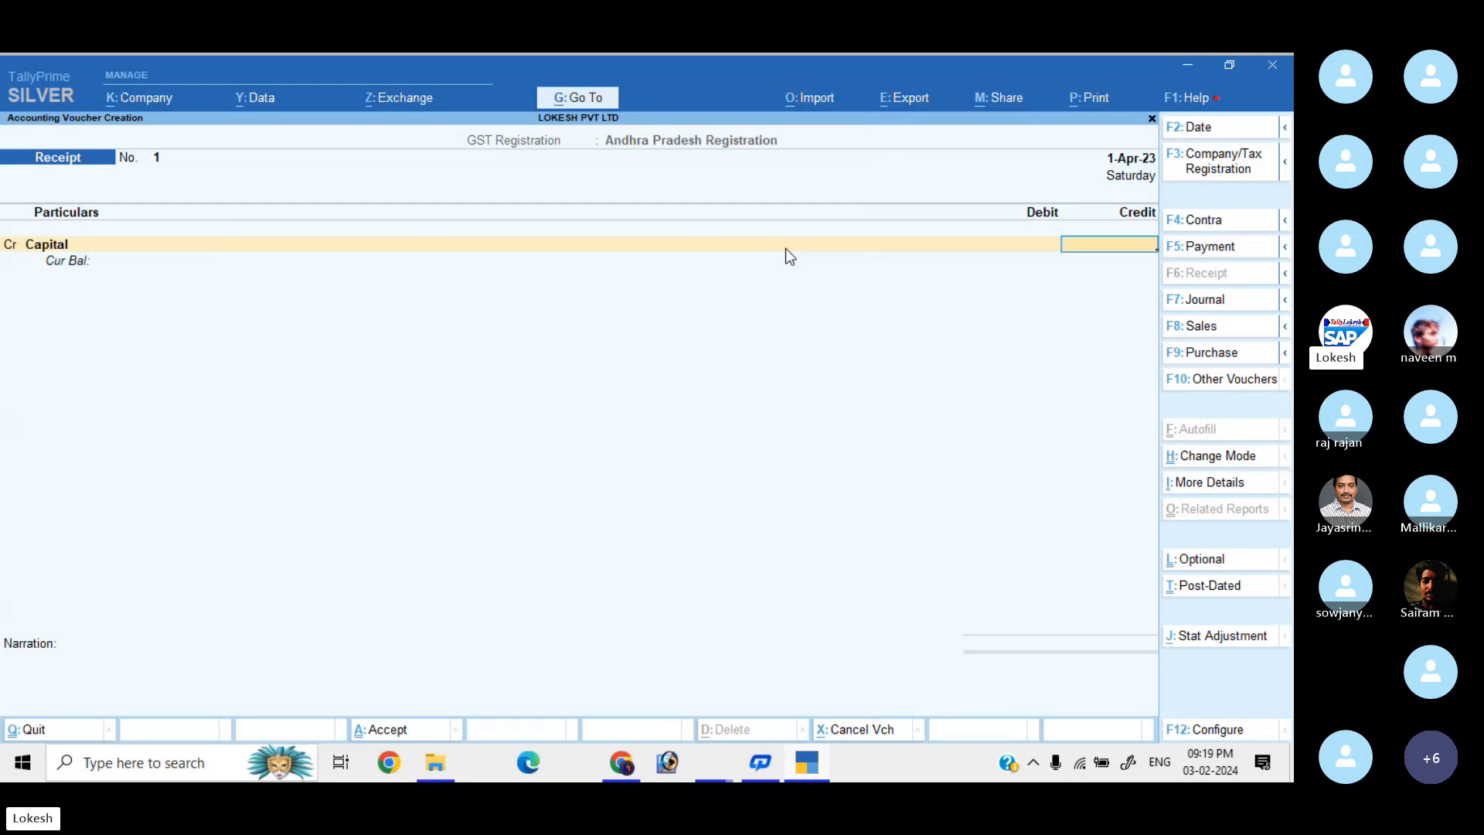
pyautogui.write('9,00,')
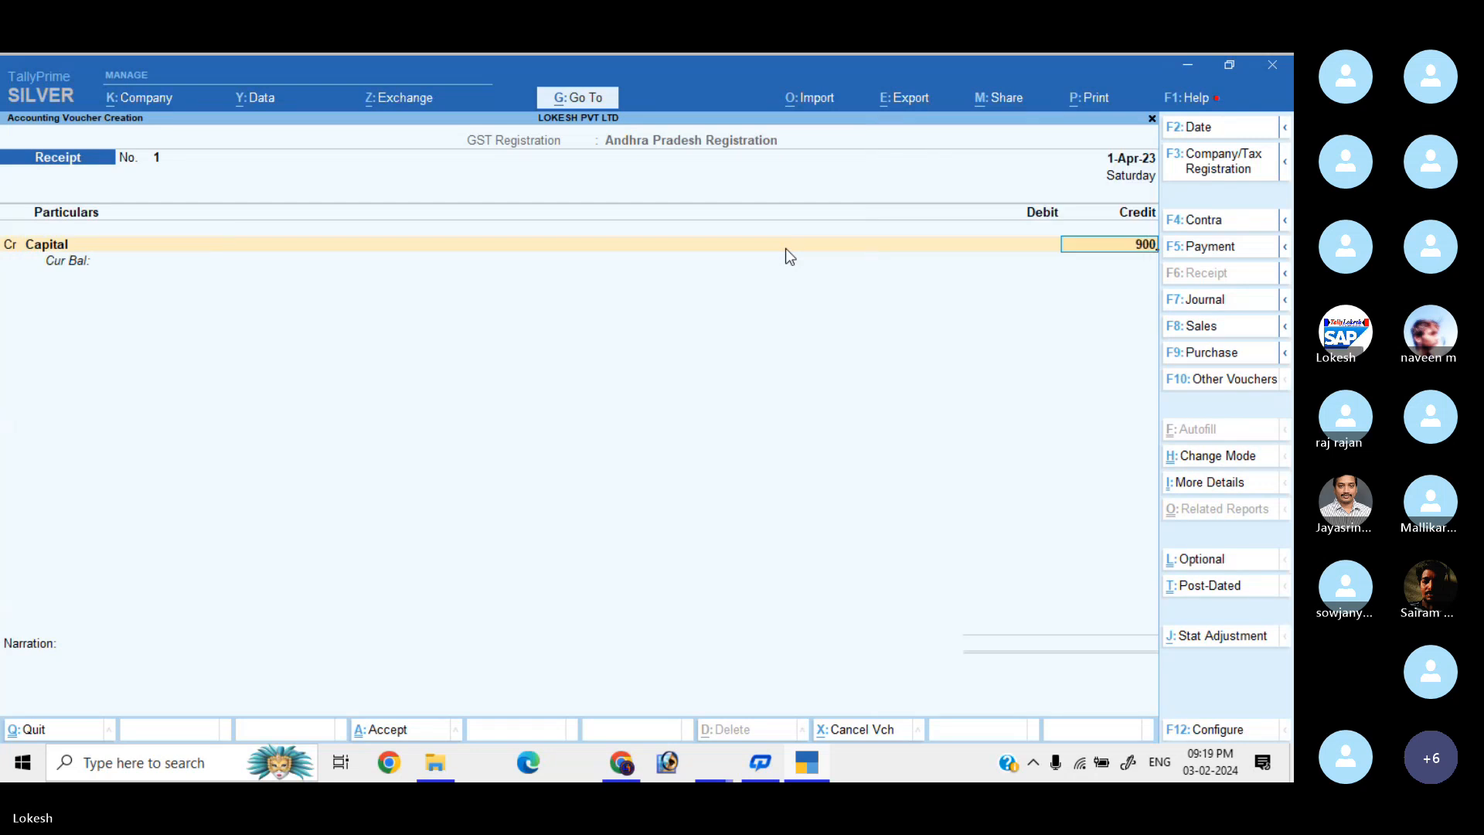
pyautogui.write('000')
pyautogui.press('Return')
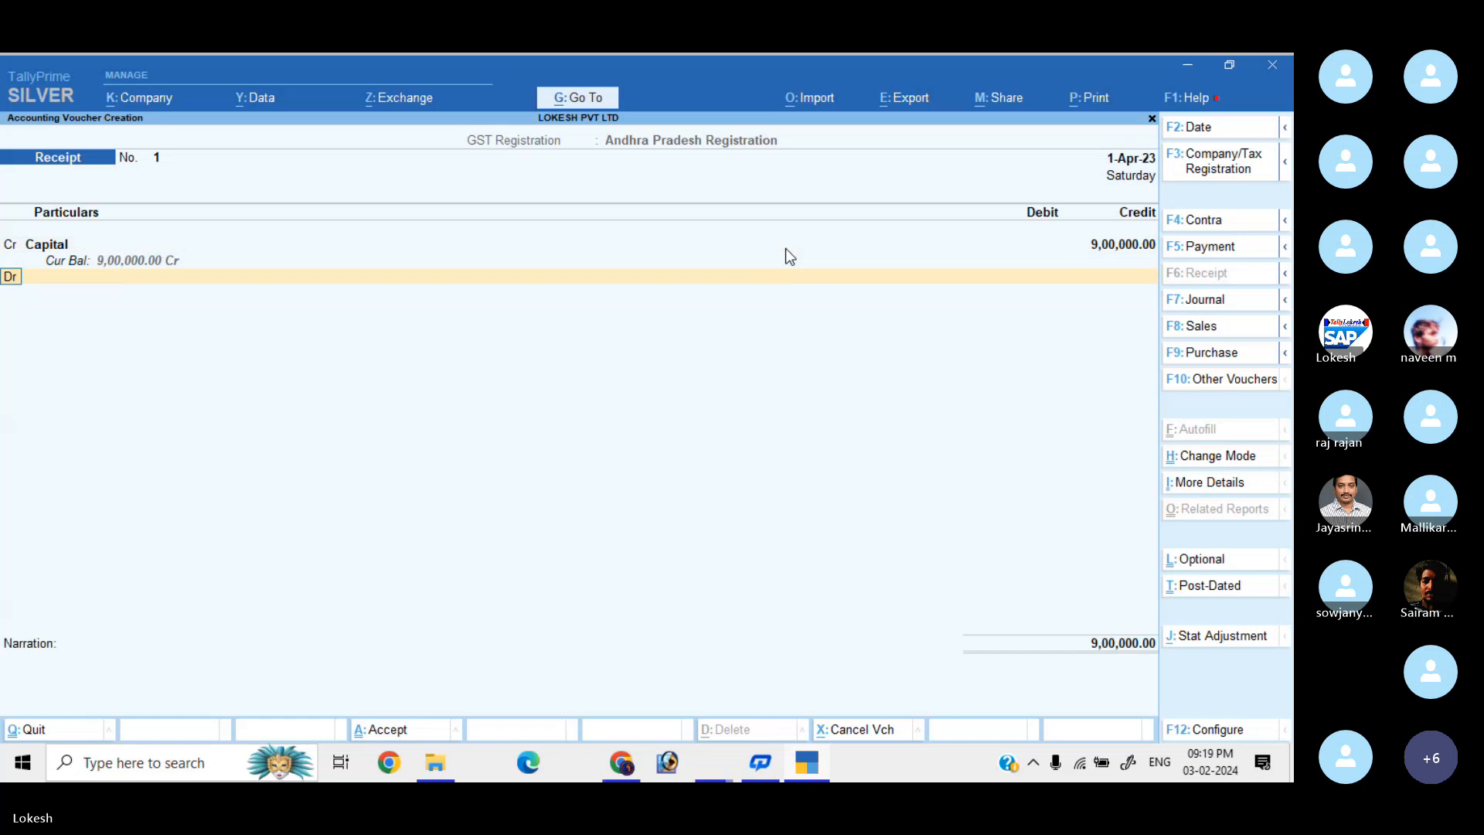
pyautogui.press('Return')
pyautogui.press('Down')
pyautogui.press('Down')
pyautogui.press('Down')
pyautogui.press('Up')
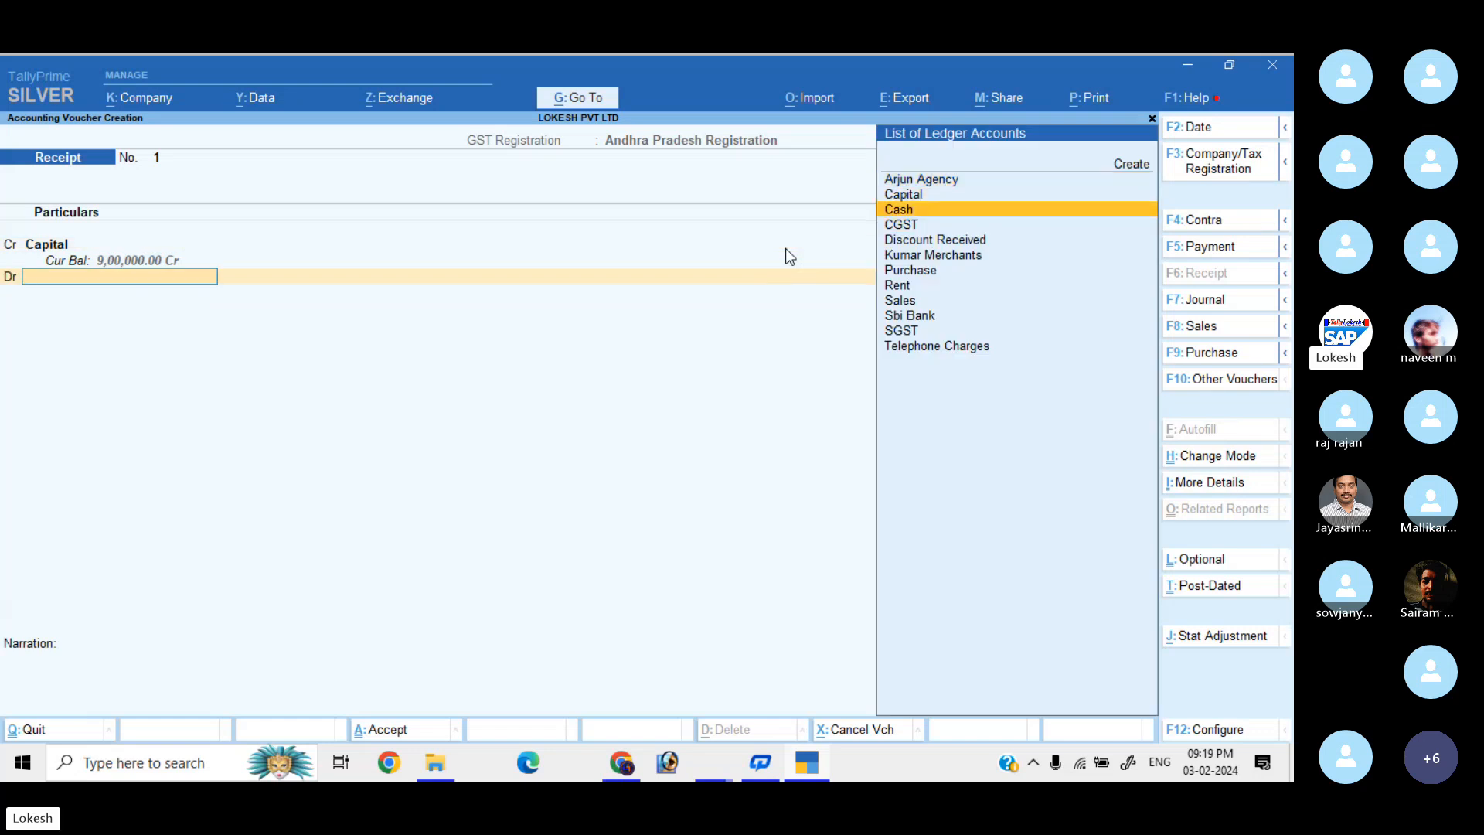
pyautogui.press('Return')
pyautogui.press('Return')
pyautogui.press('Return')
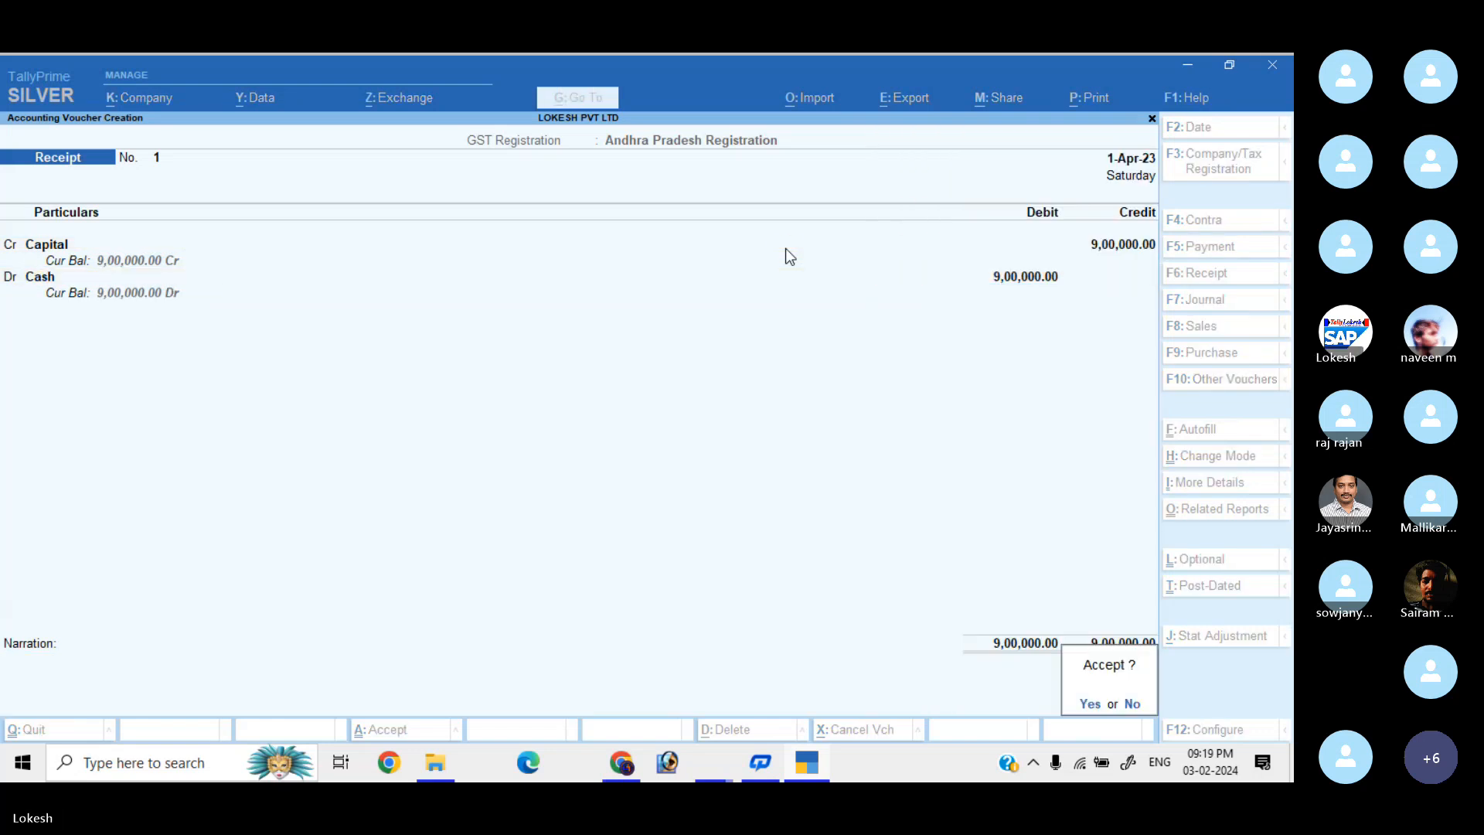
pyautogui.press('Return')
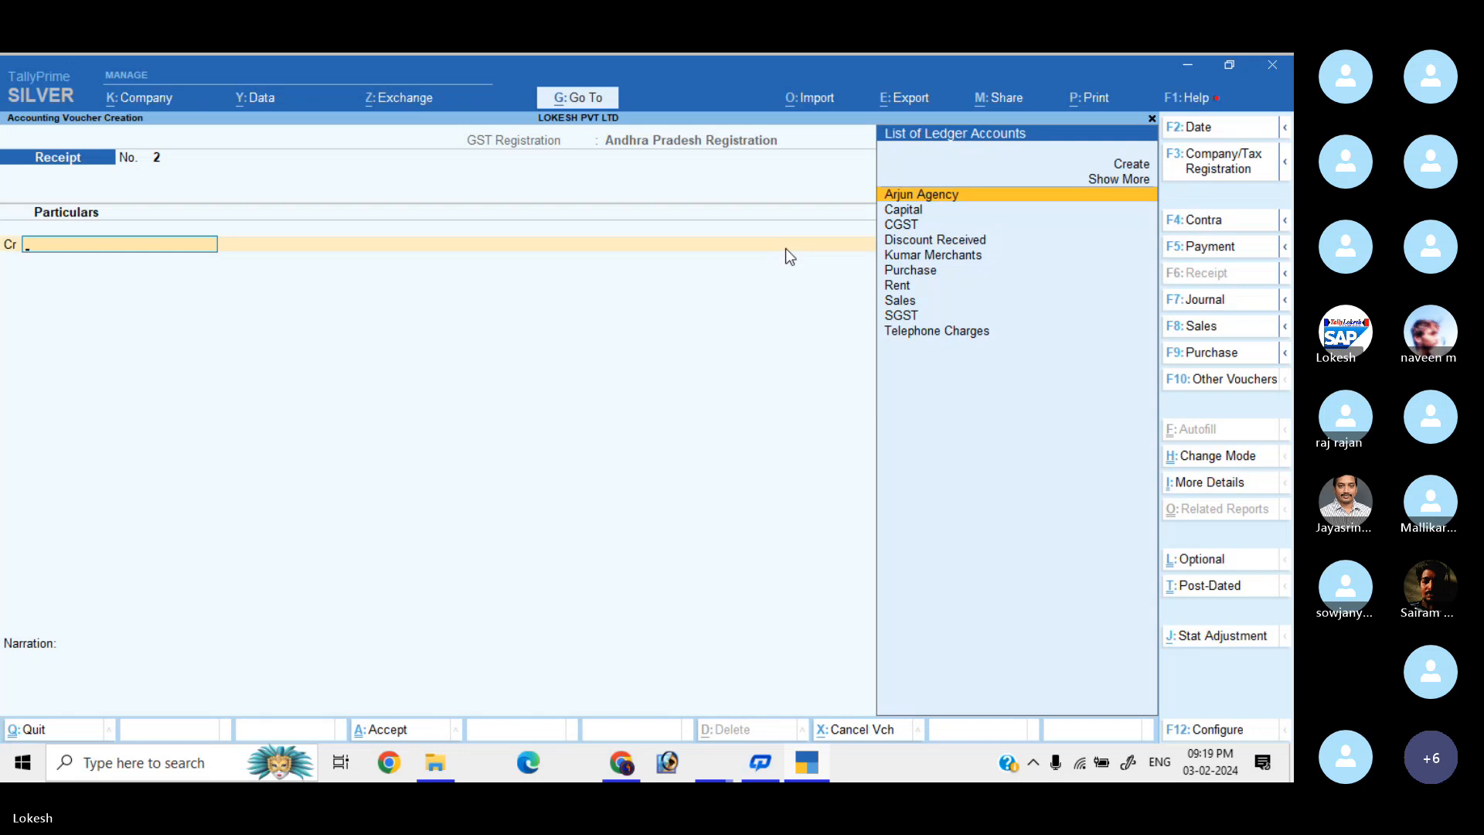
# Record a Contra moving 3,00,000 from Cash to Sbi Bank, completing the bank allocation.
pyautogui.click(1198, 222)
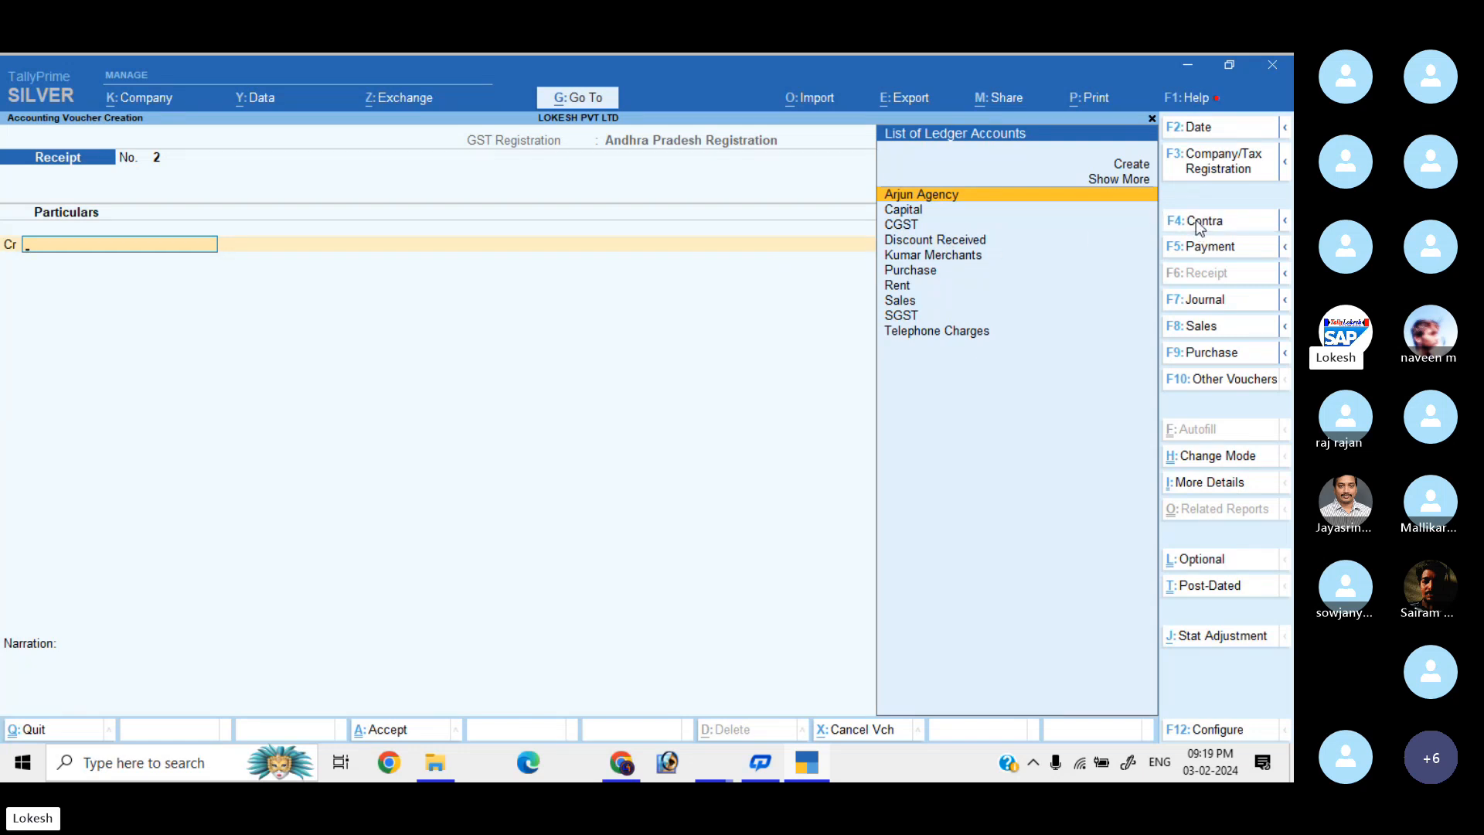
pyautogui.write('3')
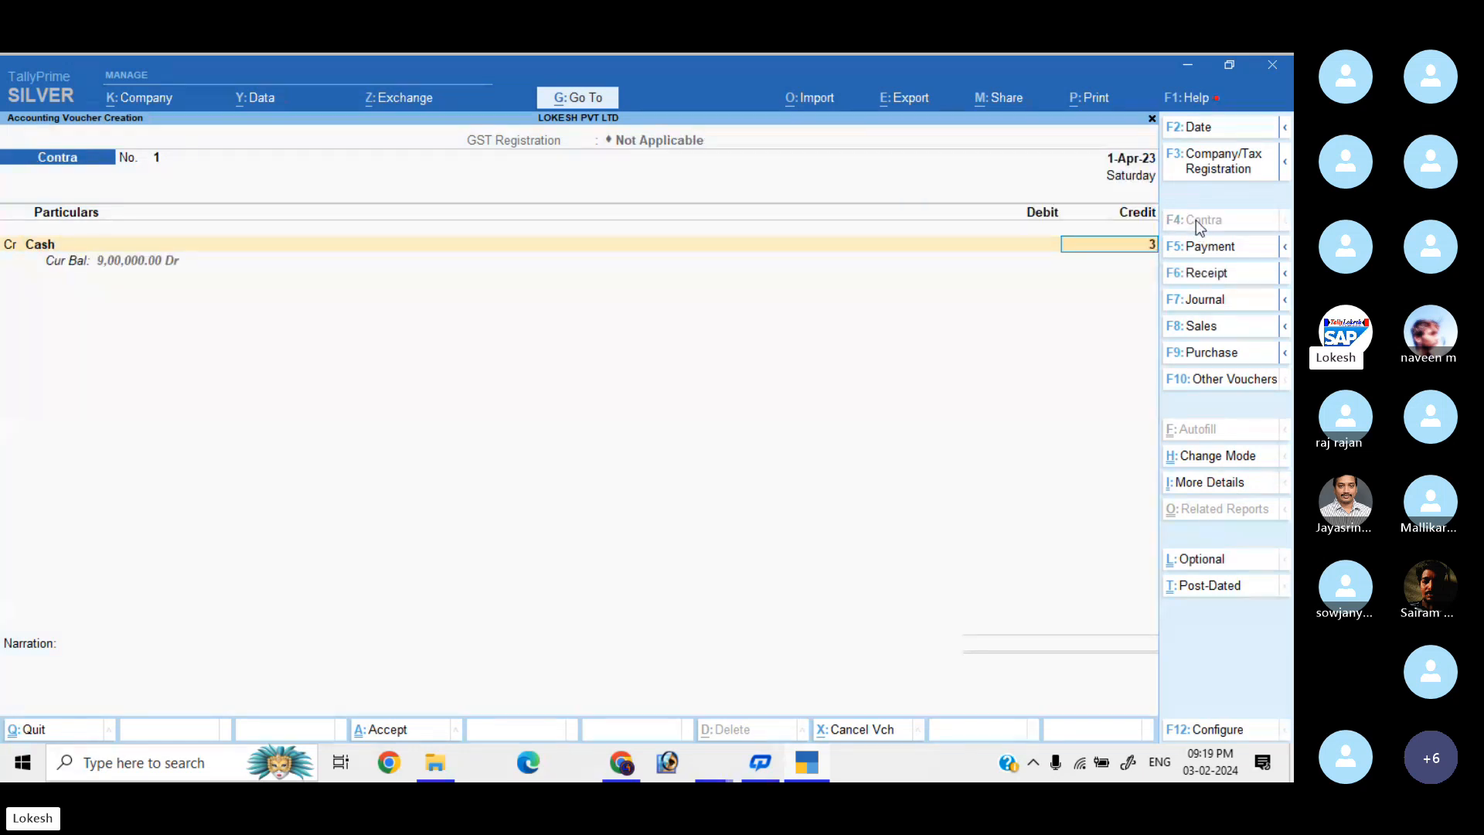
pyautogui.write(',00,000')
pyautogui.press('Return')
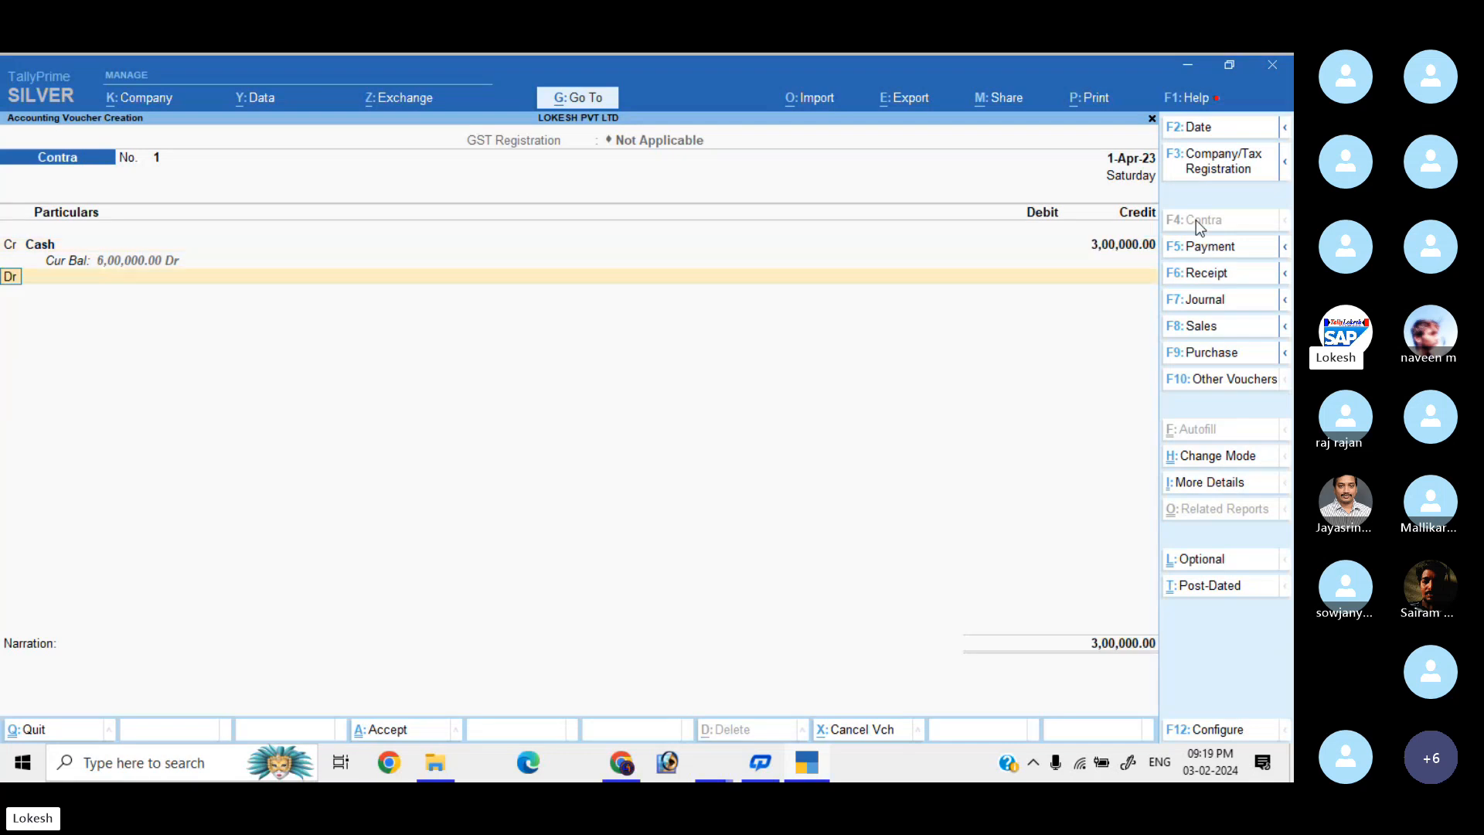
pyautogui.press('Down')
pyautogui.press('Return')
pyautogui.press('Return')
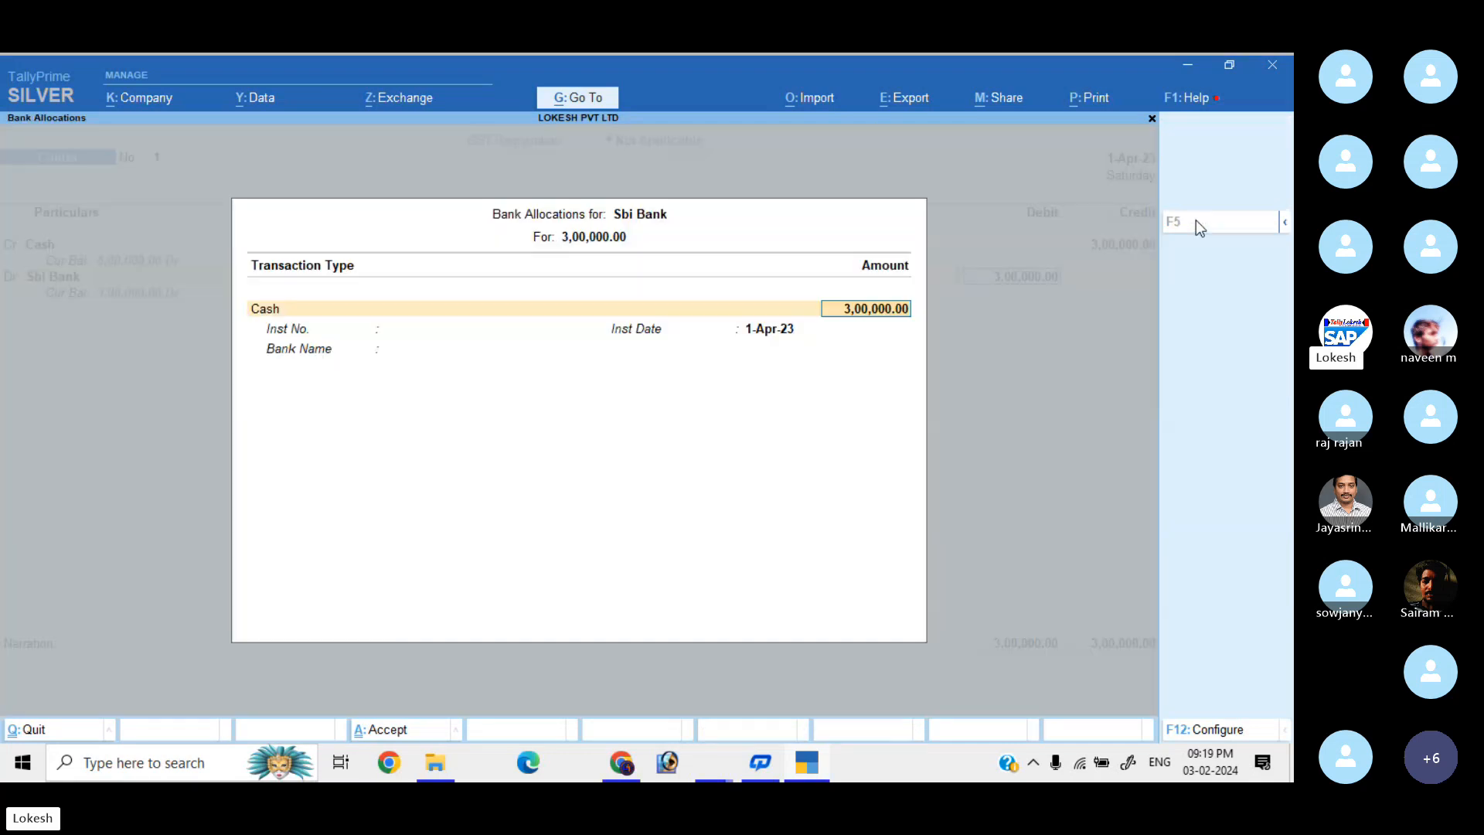
pyautogui.press('Return')
pyautogui.press('Return')
pyautogui.press('Return')
pyautogui.press('Return')
pyautogui.hotkey('ctrl', 'a')
pyautogui.press('Return')
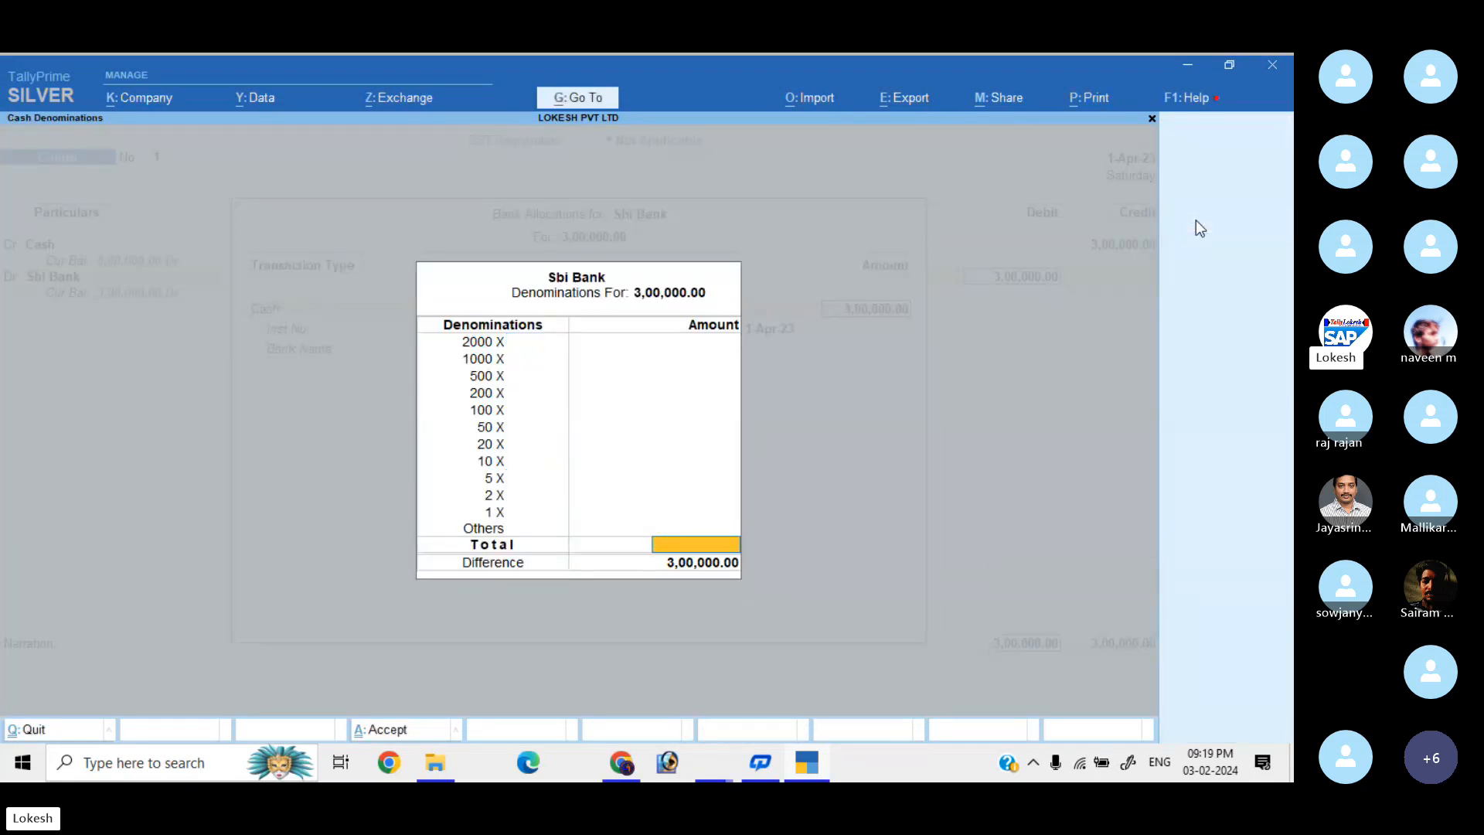
pyautogui.press('Return')
pyautogui.press('Return')
pyautogui.press('Return')
pyautogui.press('Return')
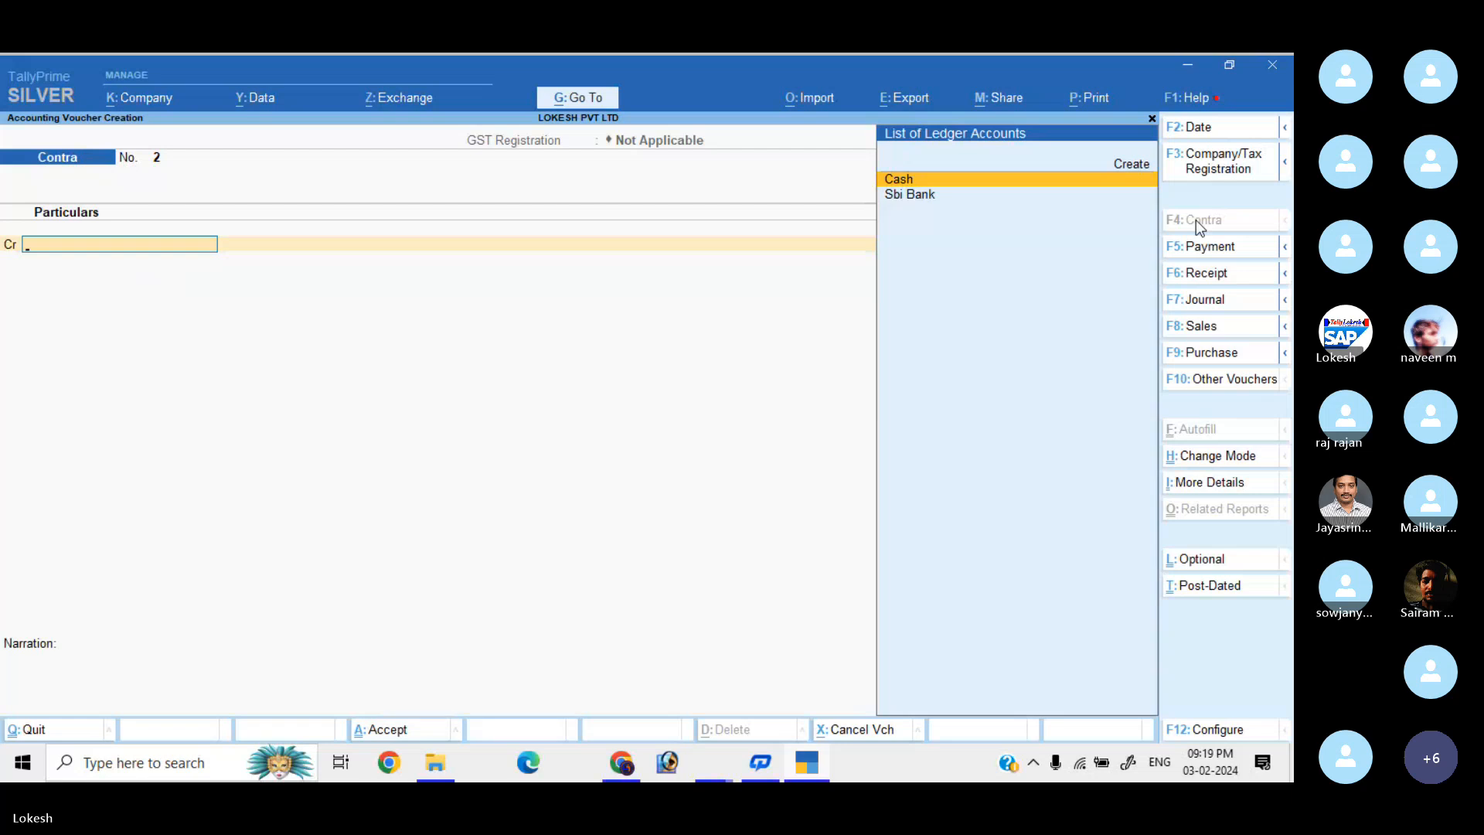
# Start a new Purchase voucher with Arjun Agency as supplier, accepting party details and place of supply.
pyautogui.click(1213, 357)
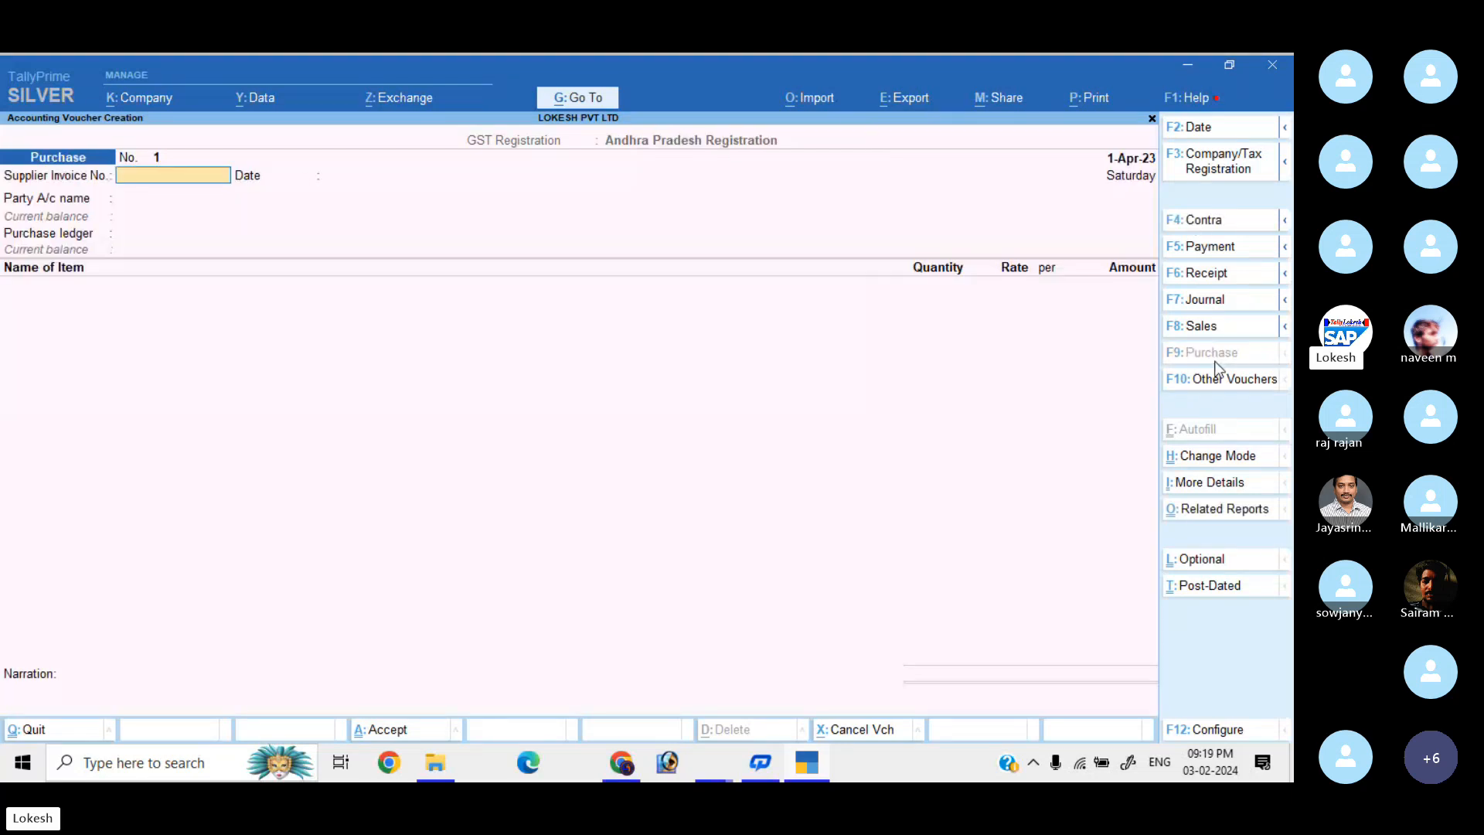
pyautogui.press('Return')
pyautogui.press('Return')
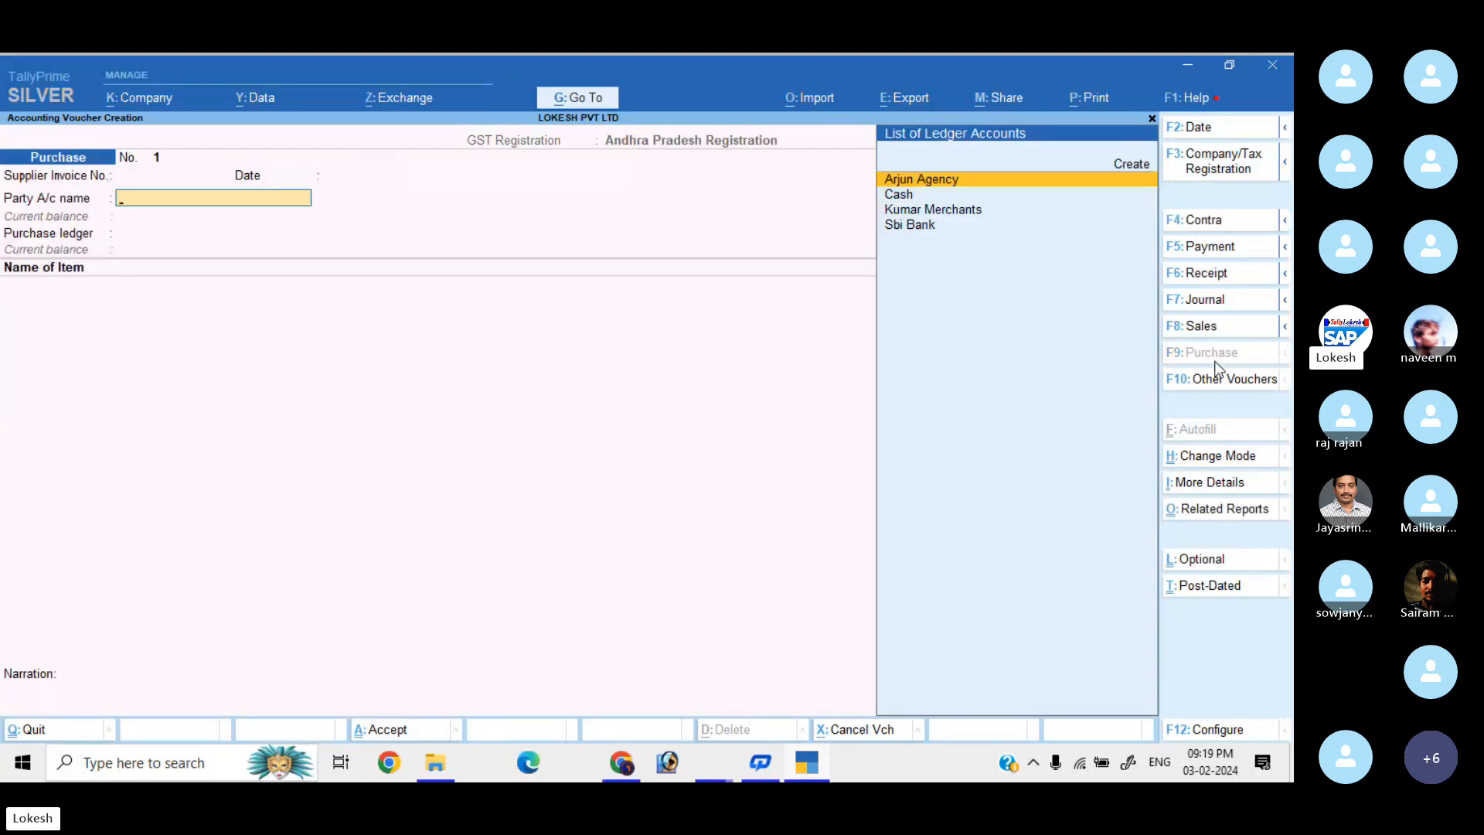
pyautogui.press('Down')
pyautogui.press('Down')
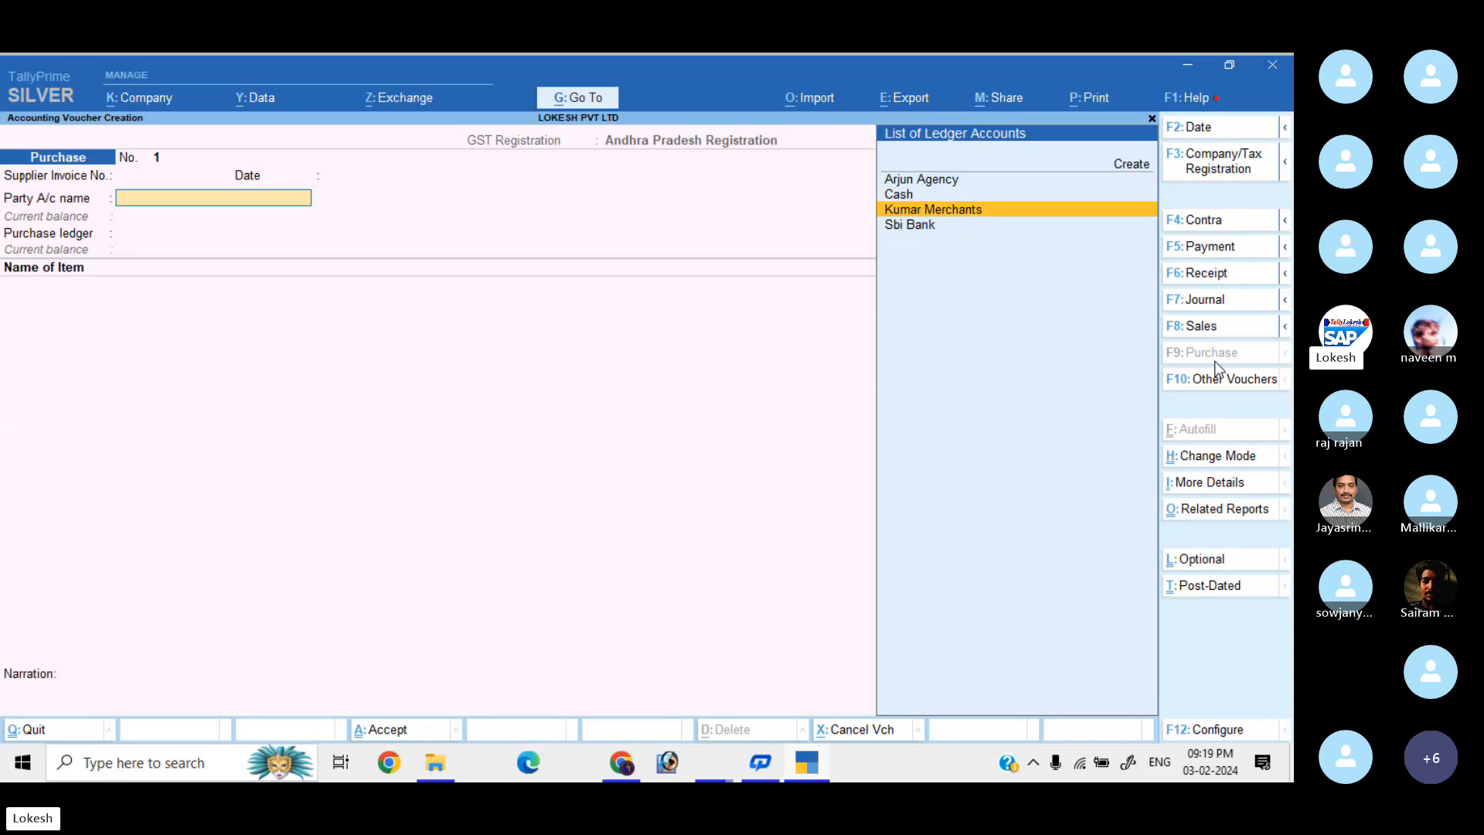
pyautogui.press('Up')
pyautogui.press('Up')
pyautogui.press('Return')
pyautogui.press('Return')
pyautogui.press('Return')
pyautogui.press('Return')
pyautogui.press('Return')
pyautogui.press('Return')
pyautogui.press('Return')
pyautogui.press('Return')
pyautogui.press('Return')
pyautogui.press('Return')
pyautogui.press('Return')
pyautogui.press('Return')
pyautogui.press('Return')
pyautogui.press('Return')
pyautogui.press('Return')
pyautogui.press('Return')
pyautogui.press('Return')
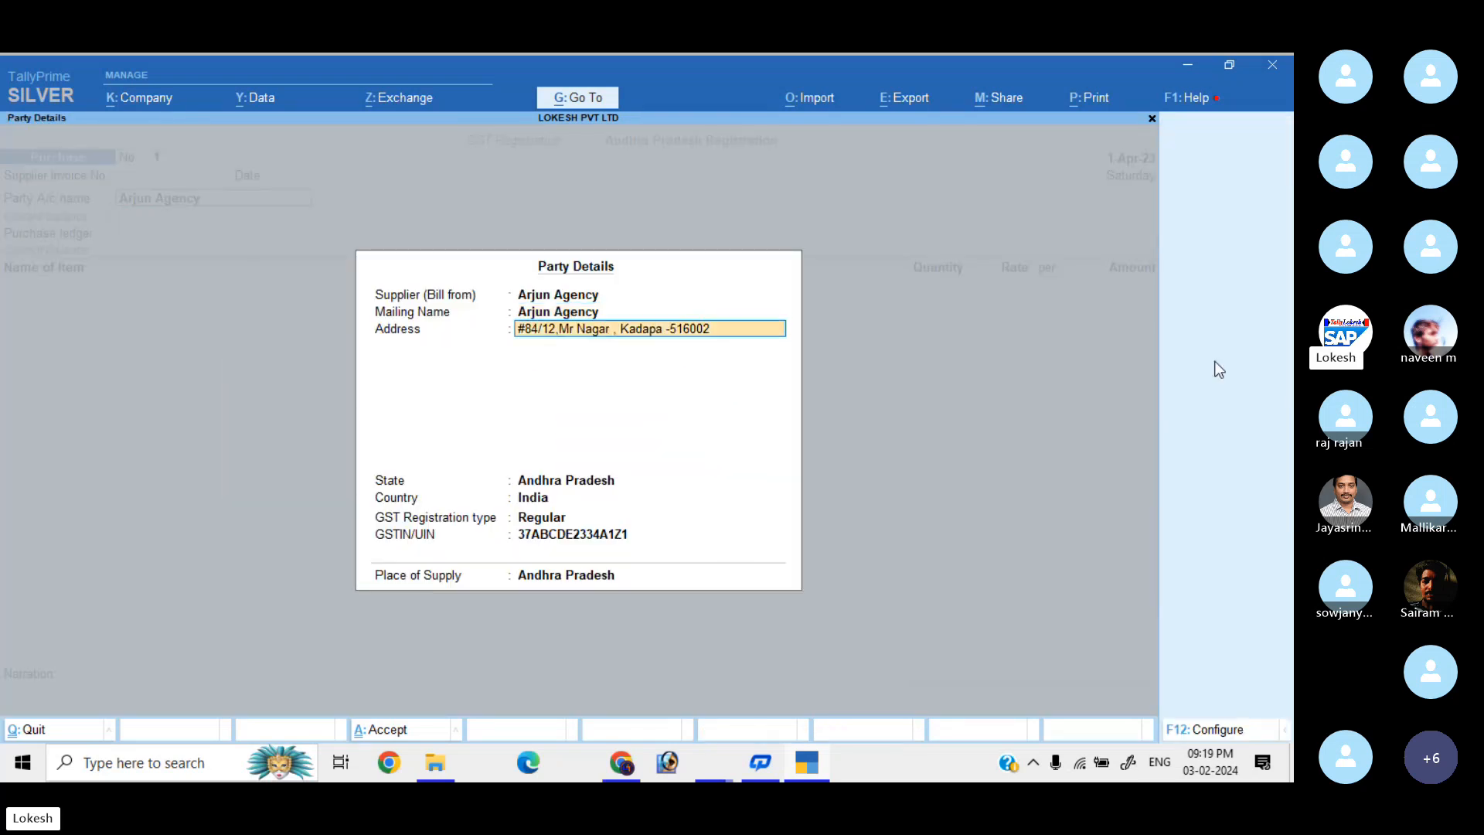
pyautogui.press('Return')
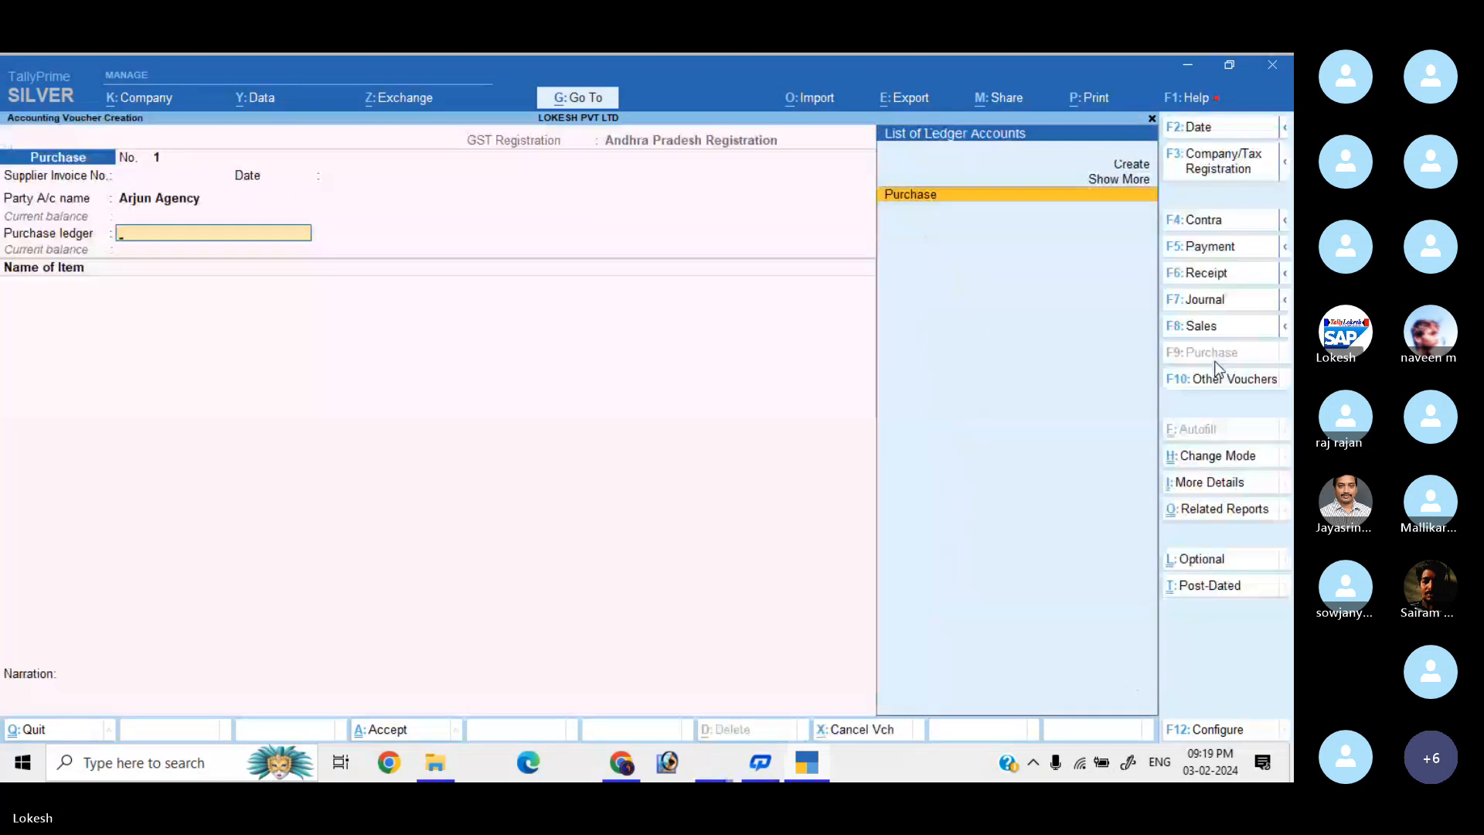
pyautogui.press('Return')
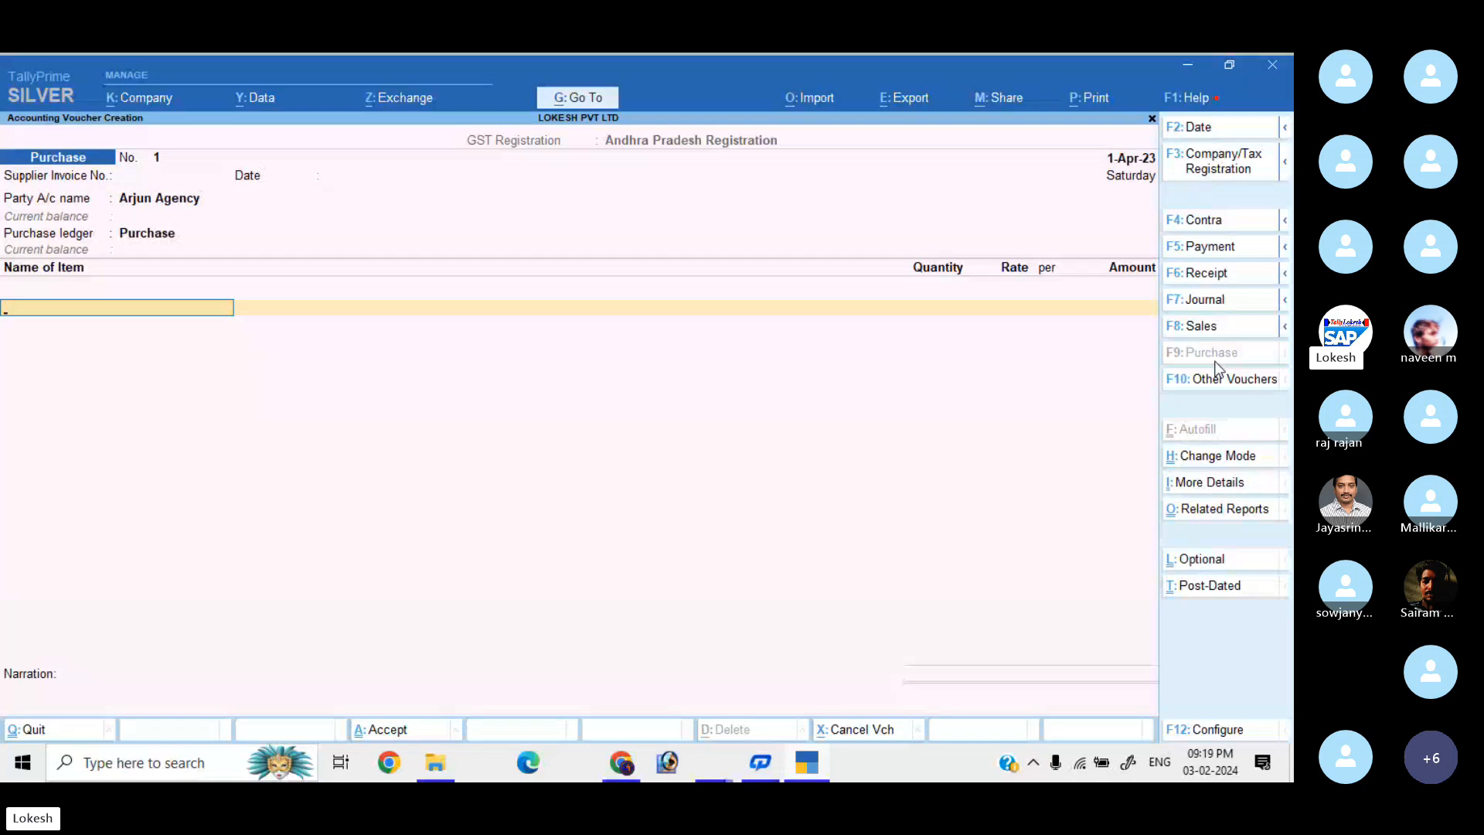
# Enter Boost at 100 pc × 300 and Horlicks at 200 pc × 230.
pyautogui.press('Down')
pyautogui.press('Return')
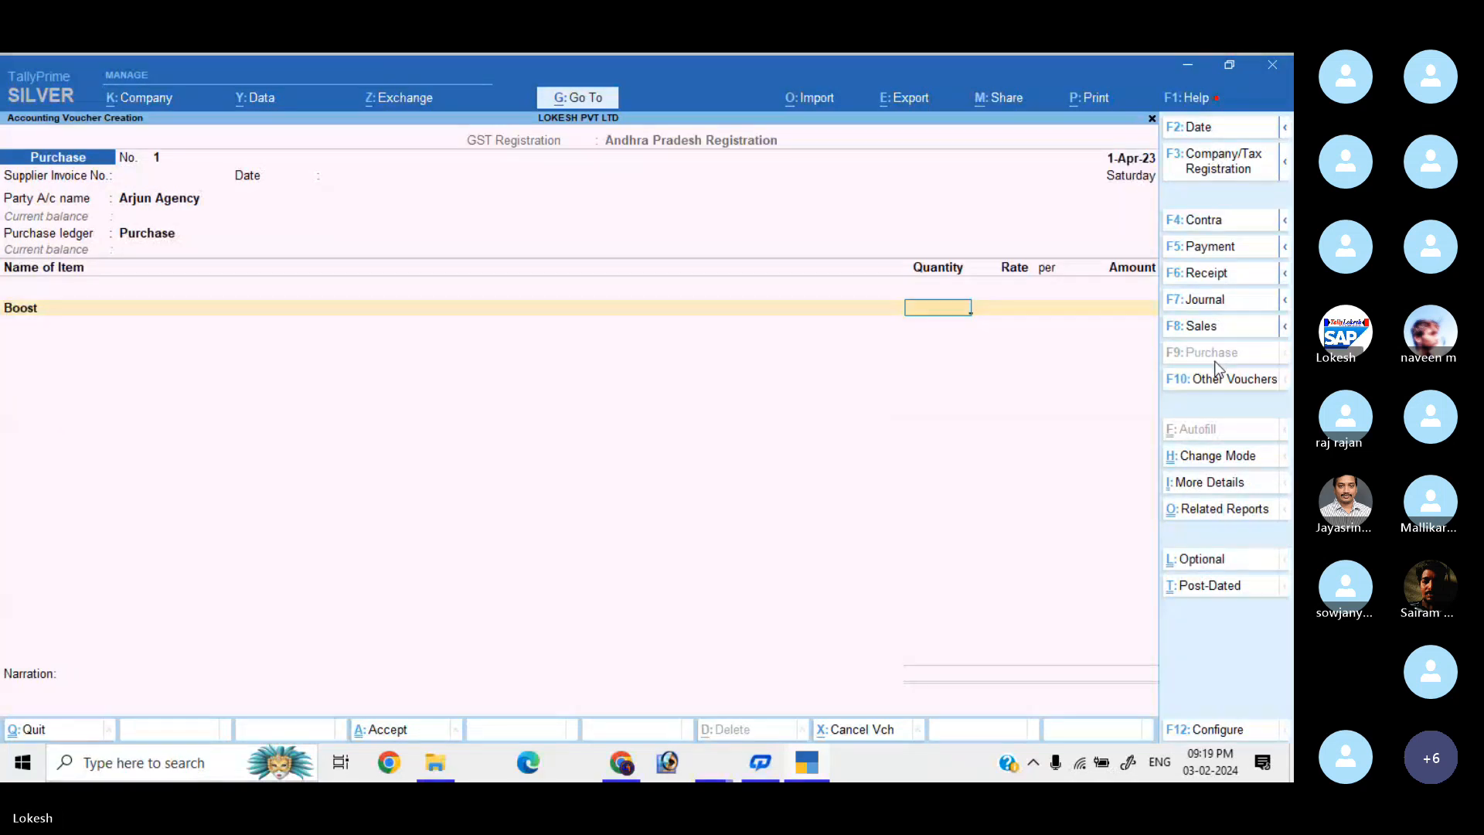
pyautogui.write('100')
pyautogui.press('Return')
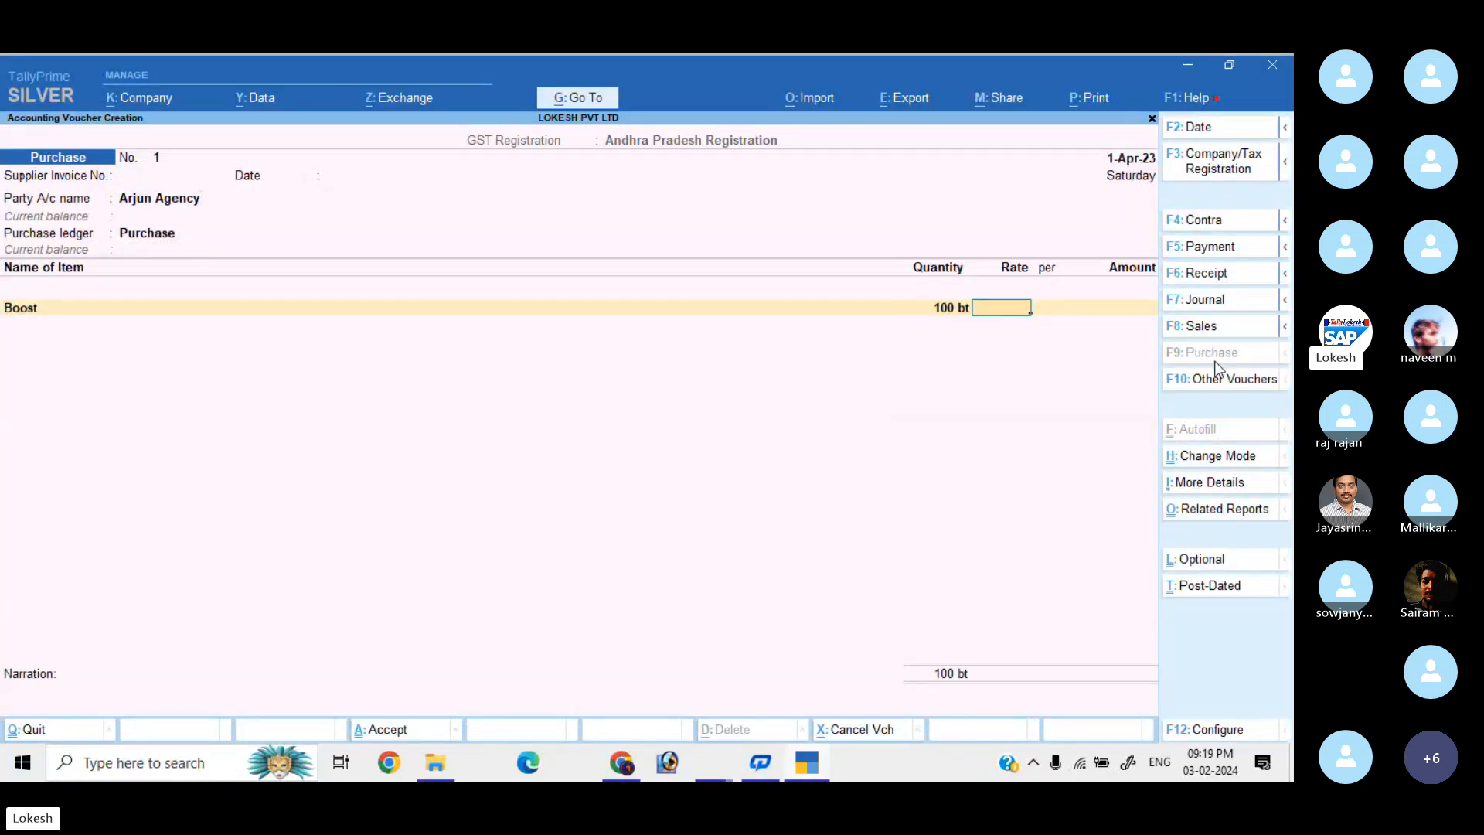
pyautogui.write('300')
pyautogui.press('Return')
pyautogui.press('Return')
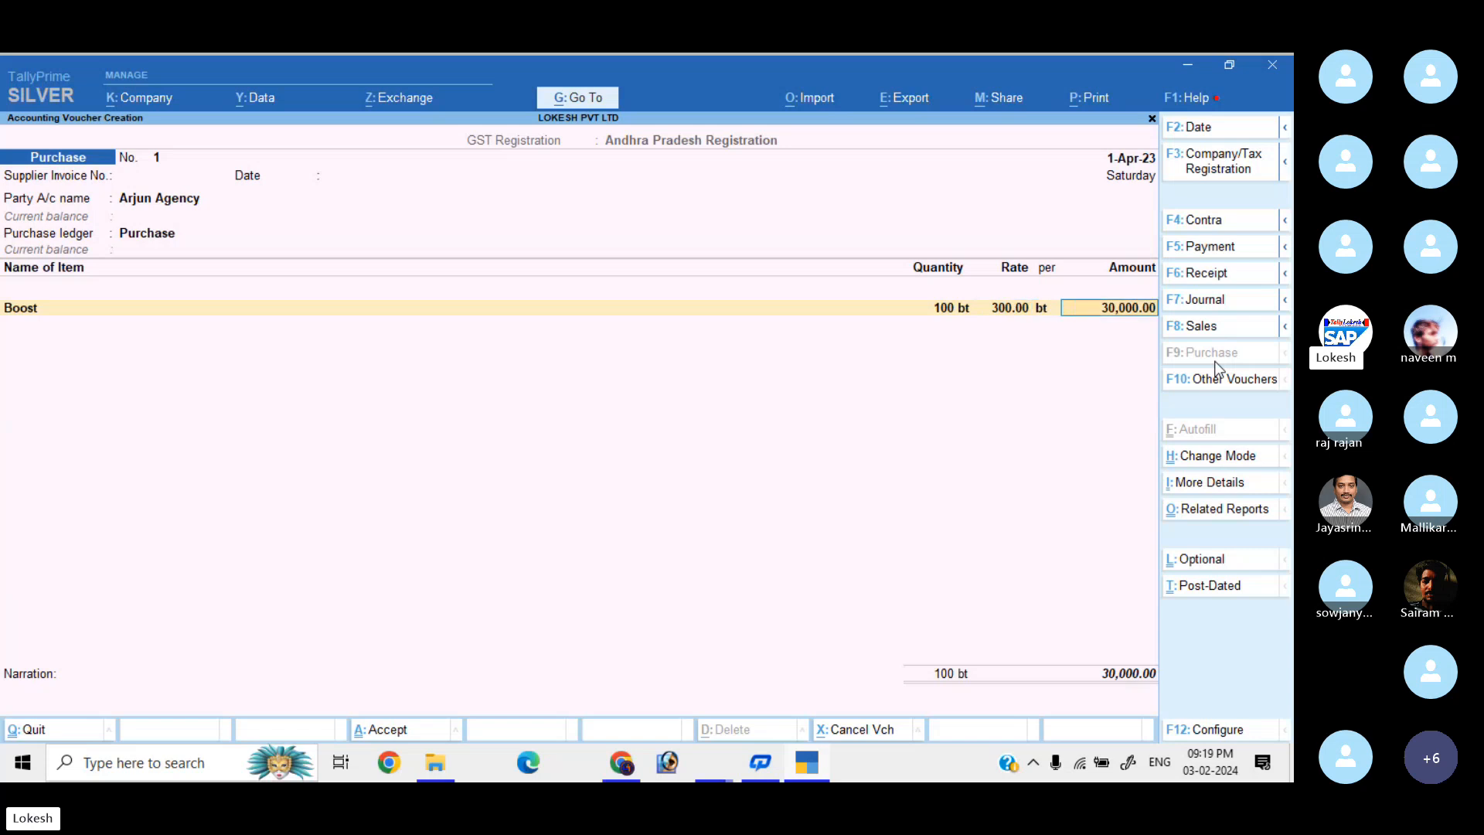
pyautogui.press('Return')
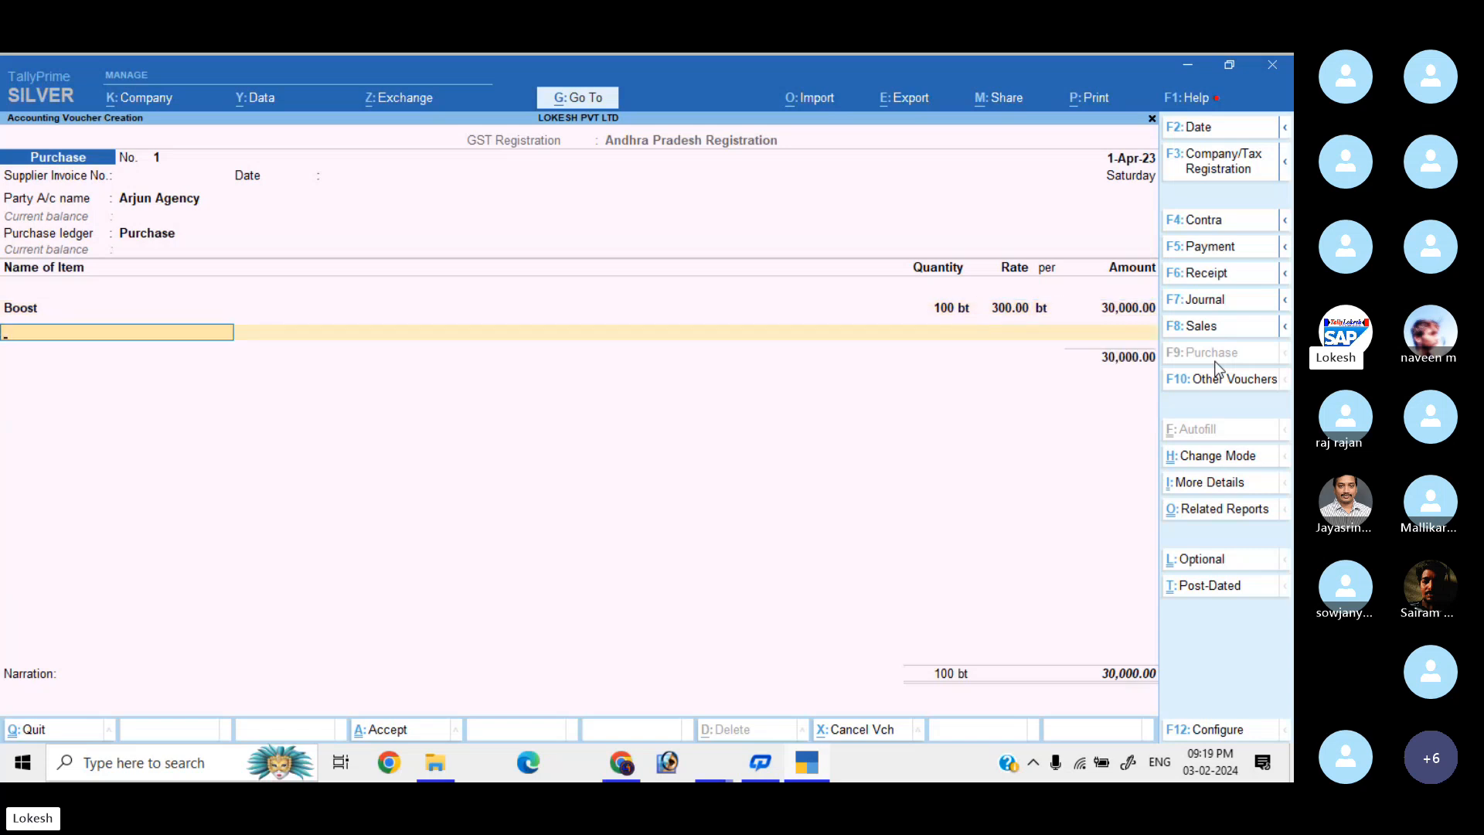
pyautogui.write('h')
pyautogui.press('Return')
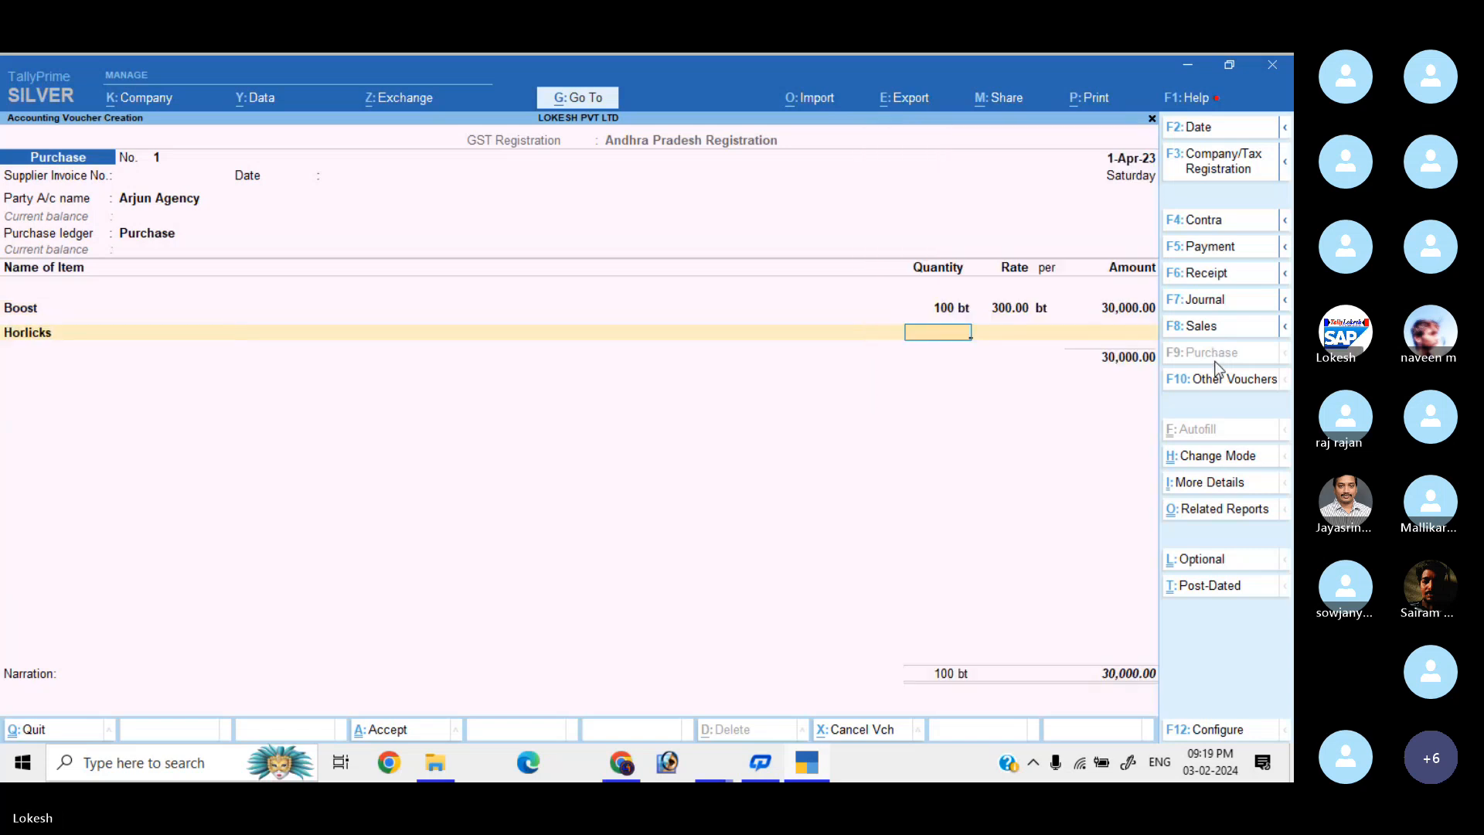
pyautogui.write('200')
pyautogui.press('Return')
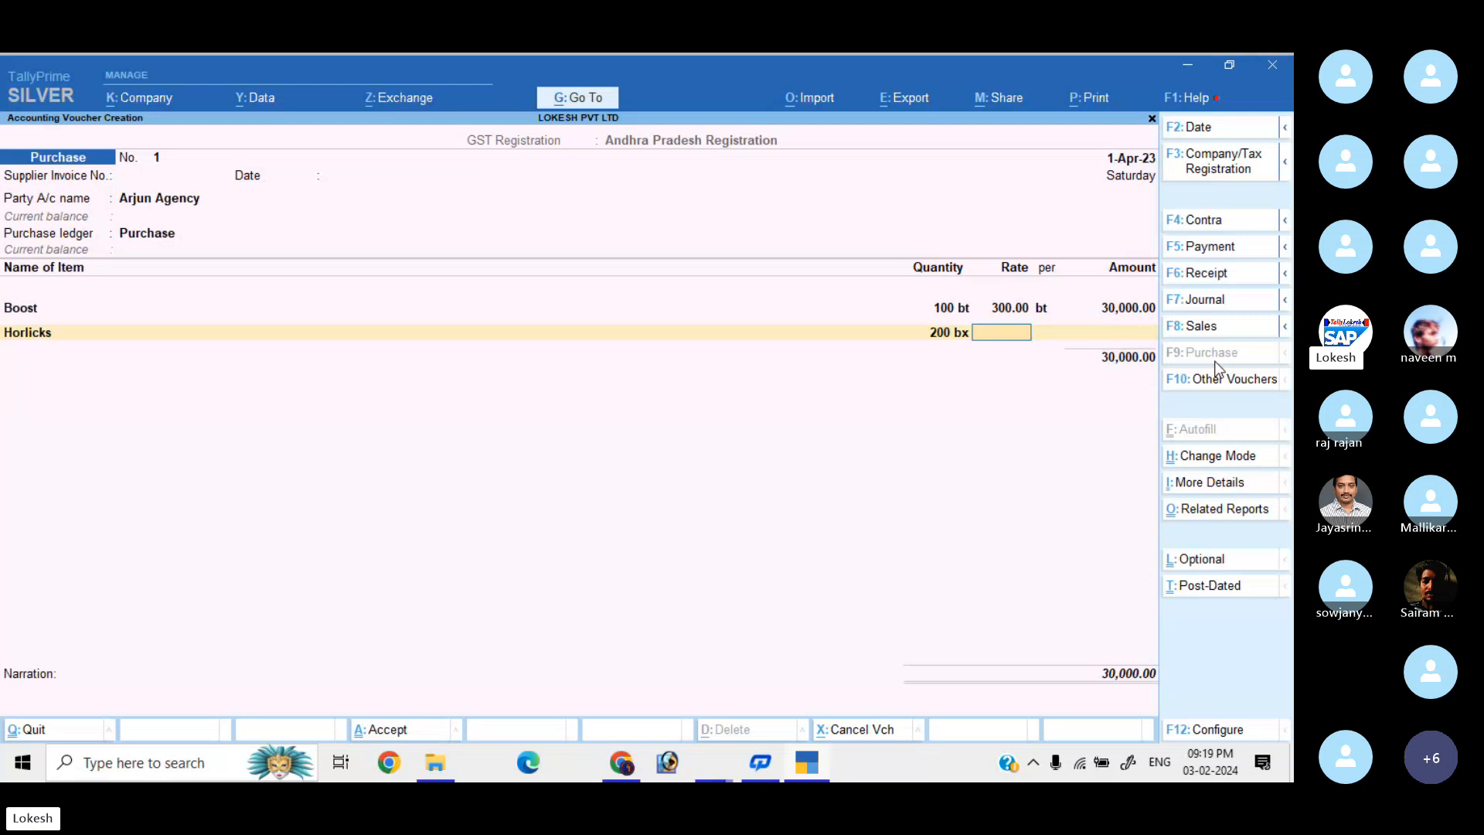
pyautogui.write('230')
pyautogui.press('Return')
pyautogui.press('Return')
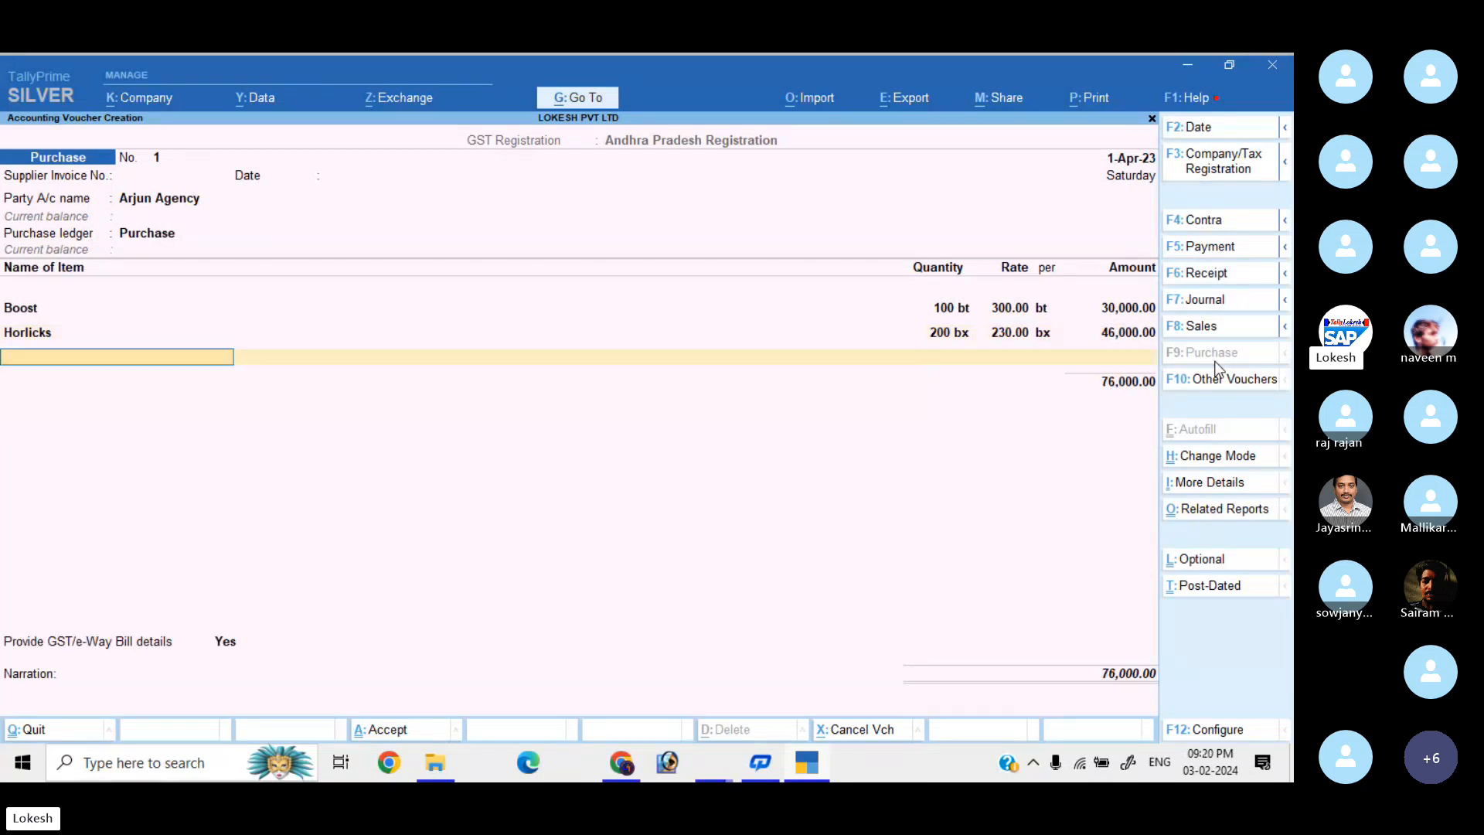
# Add Bournvita at 300 pc × 400 and Complan at 400 pc × 150, then end the item list.
pyautogui.write('b')
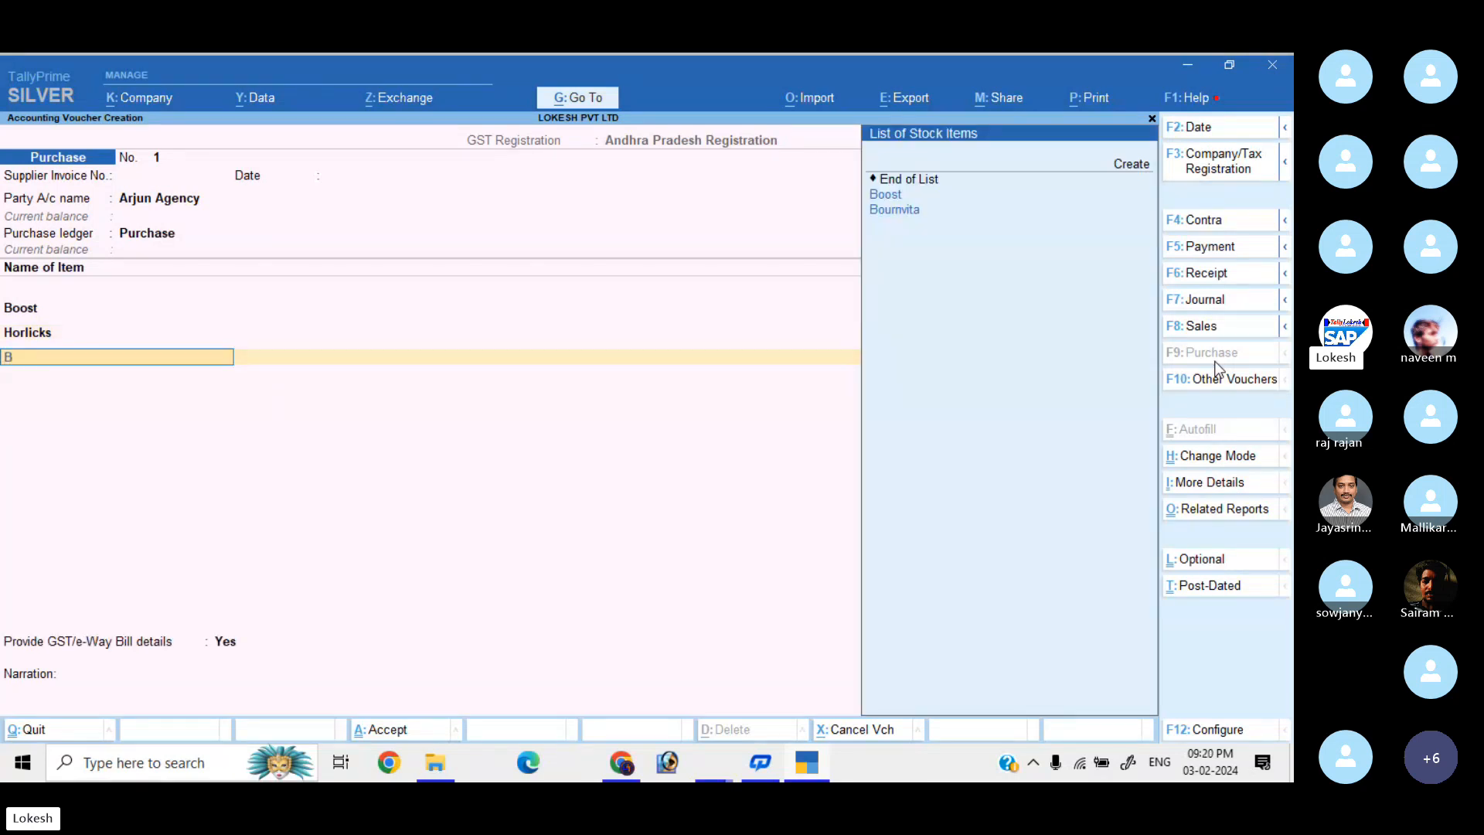
pyautogui.press('Down')
pyautogui.press('Down')
pyautogui.press('Return')
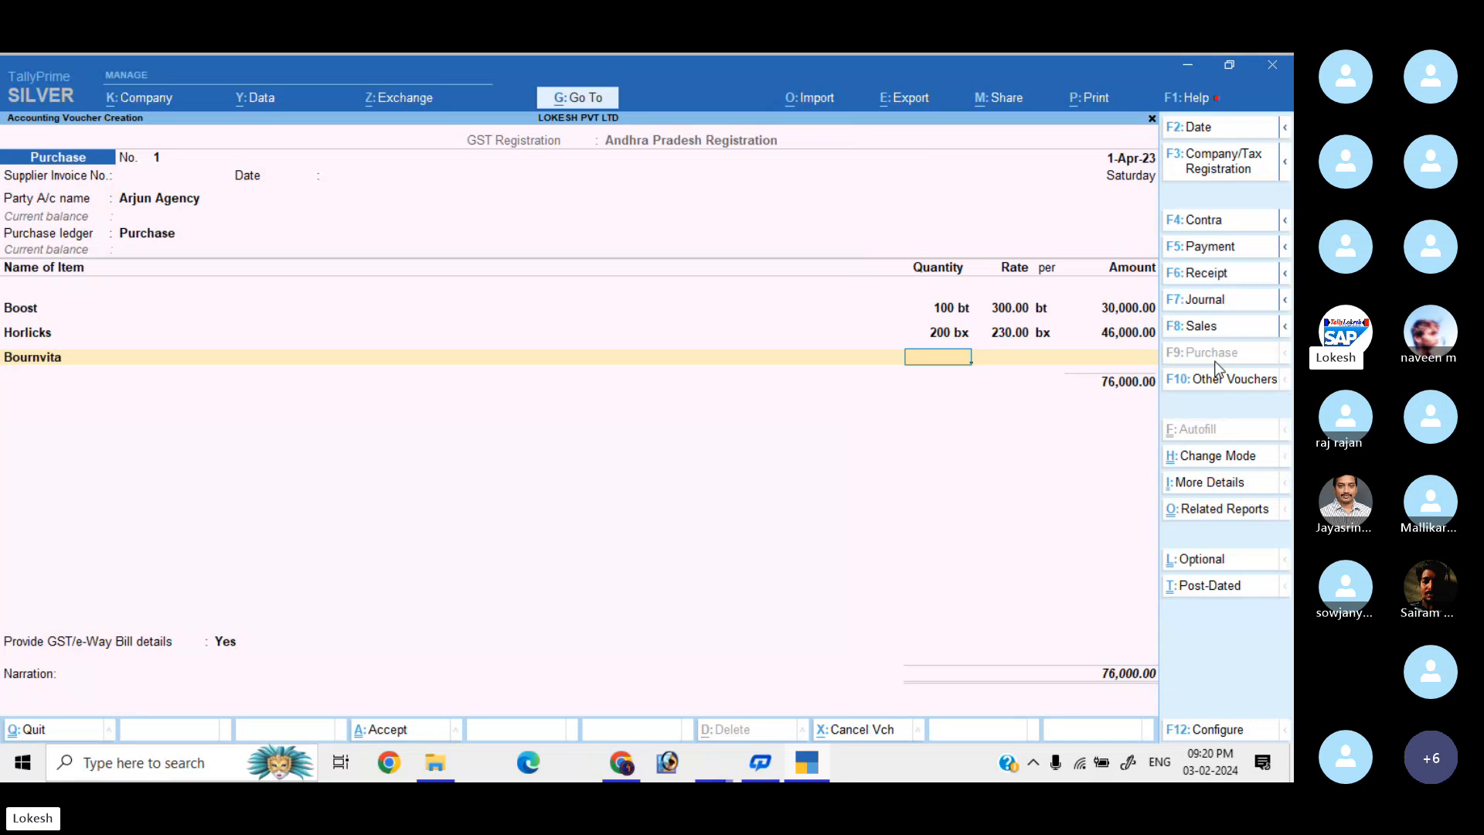
pyautogui.write('300')
pyautogui.press('Return')
pyautogui.write('400')
pyautogui.press('Return')
pyautogui.press('Return')
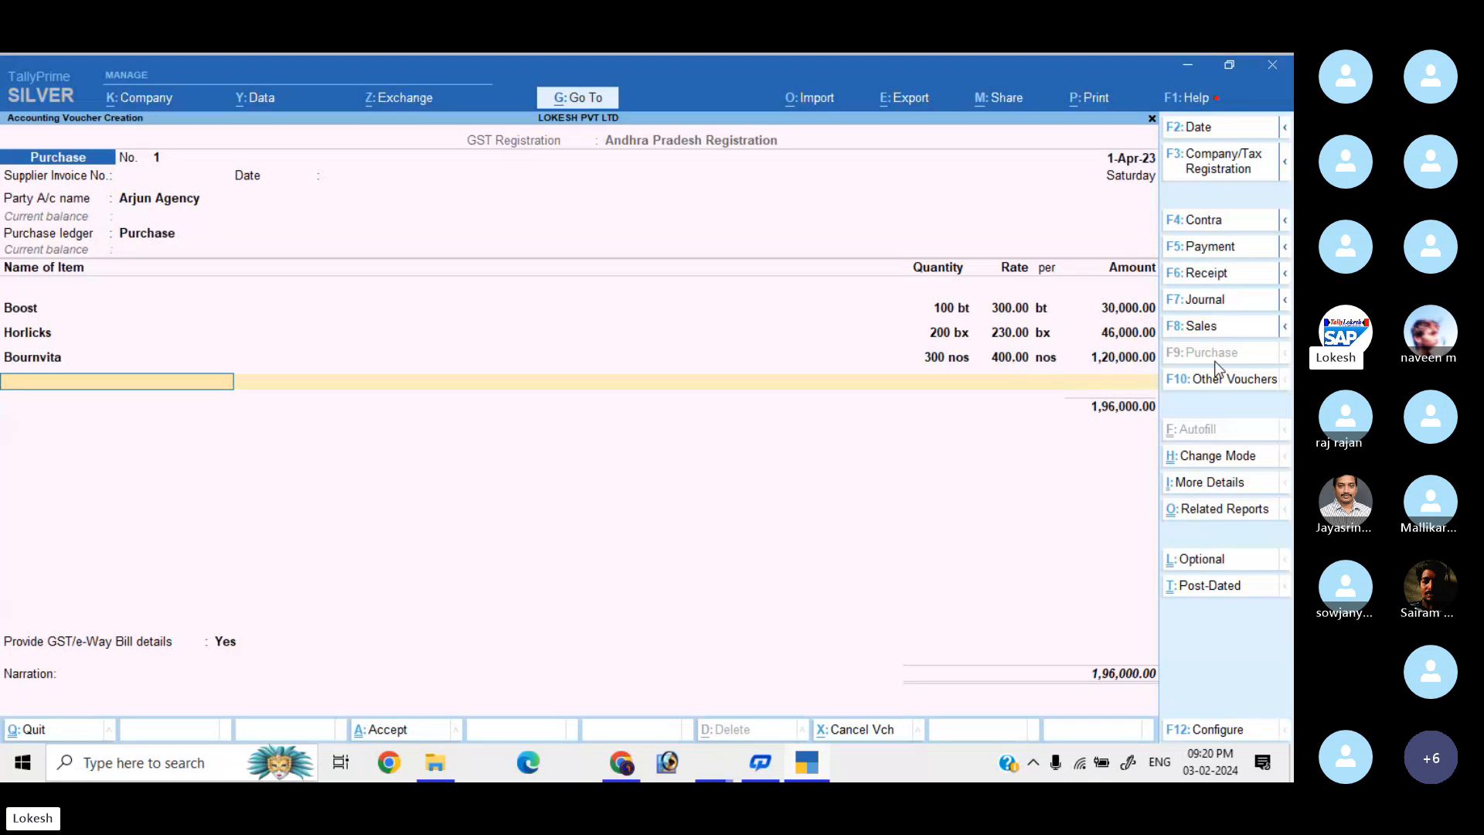
pyautogui.write('co')
pyautogui.press('Return')
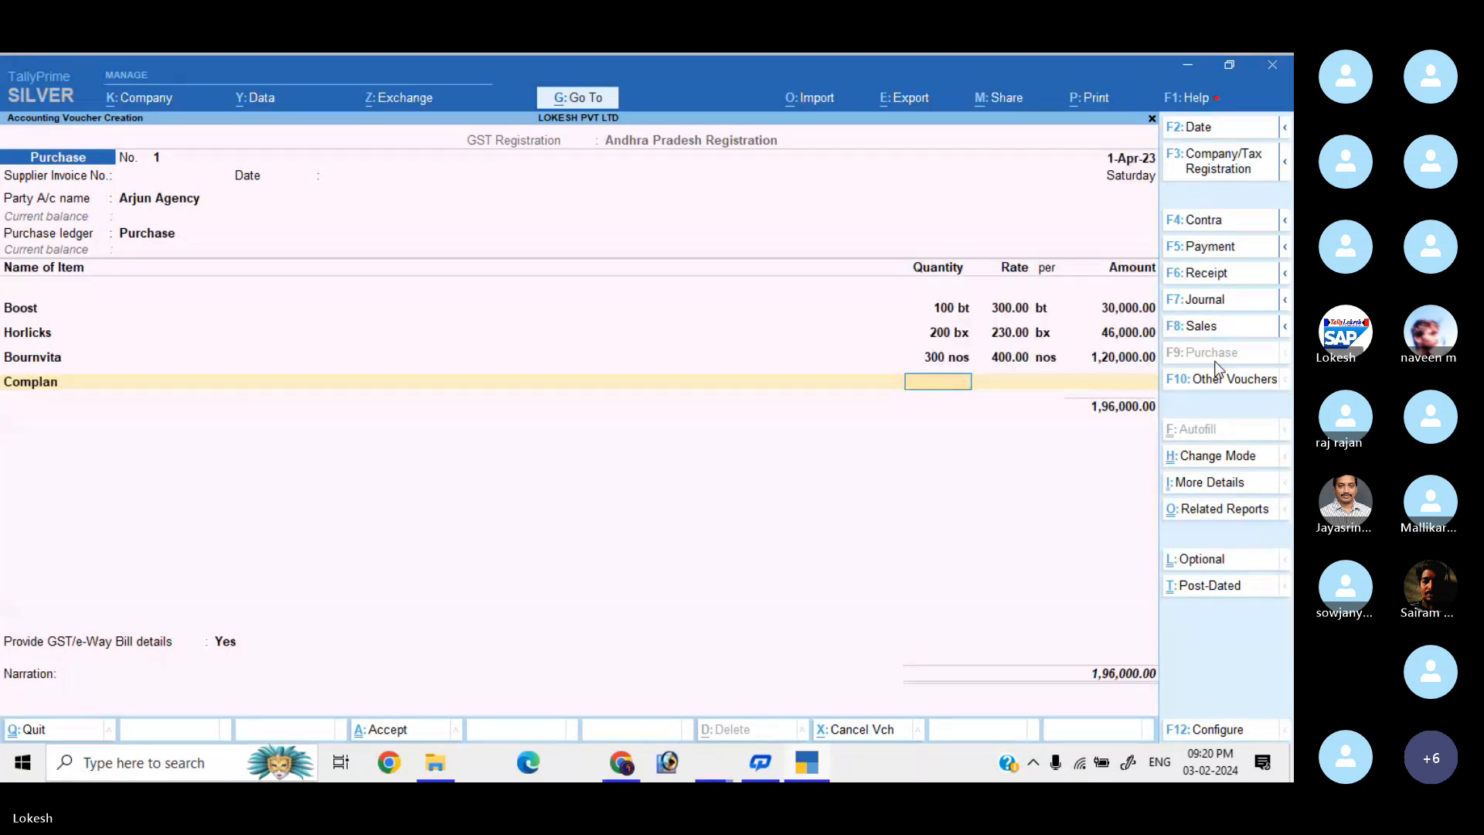
pyautogui.write('400')
pyautogui.press('Return')
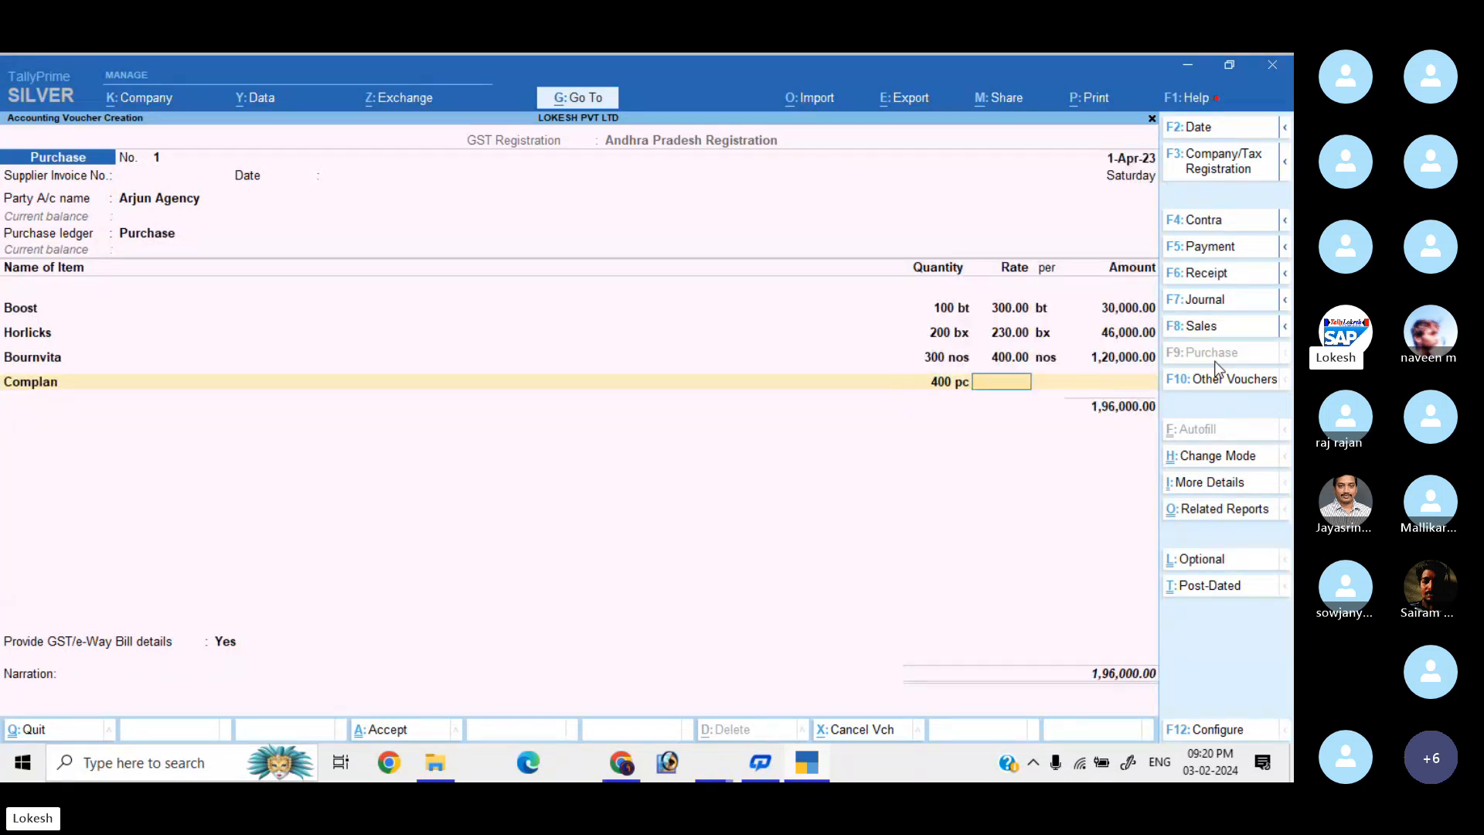
pyautogui.write('150')
pyautogui.press('Return')
pyautogui.press('Return')
pyautogui.press('Return')
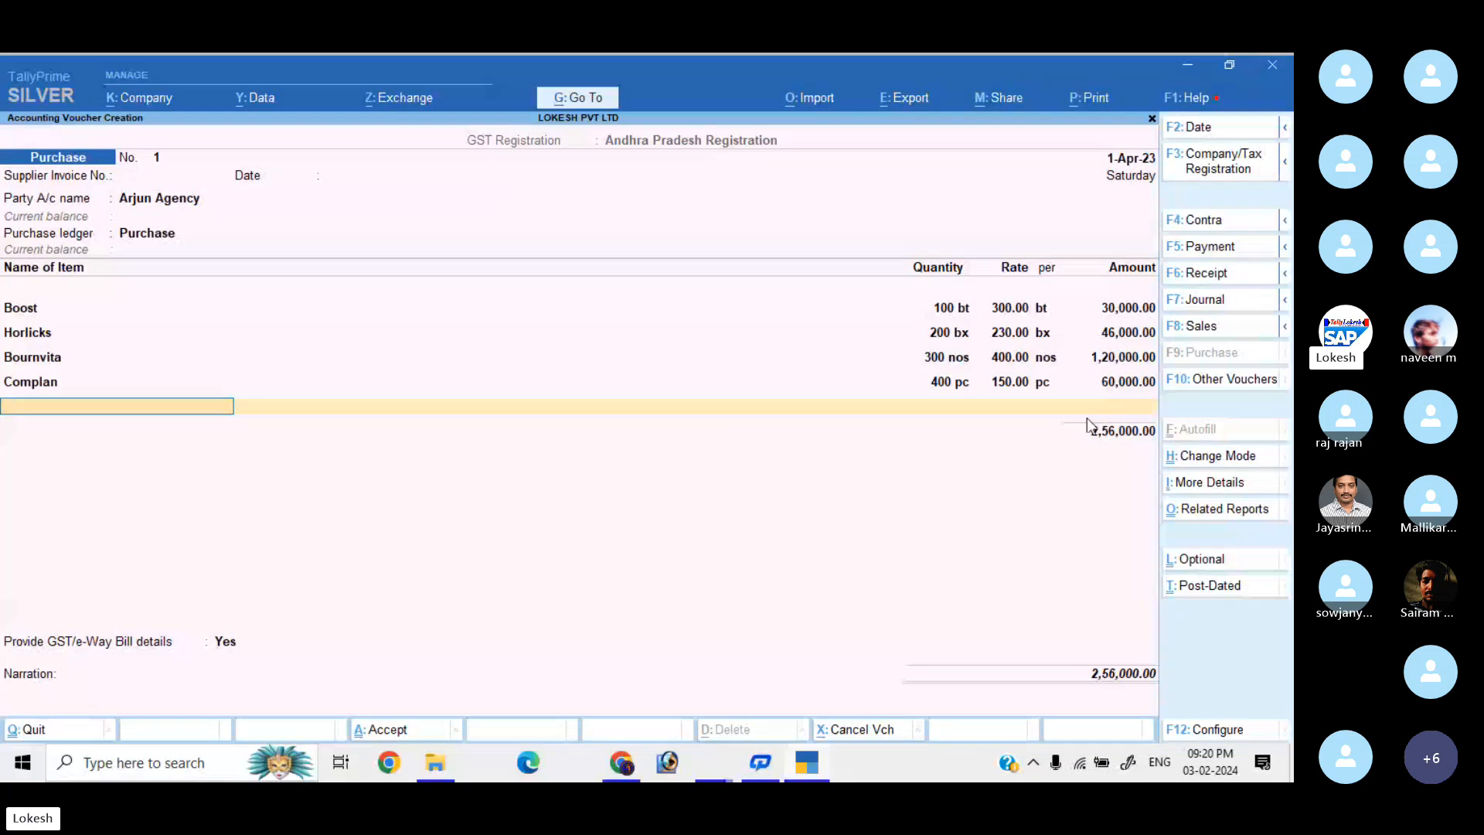
pyautogui.press('Return')
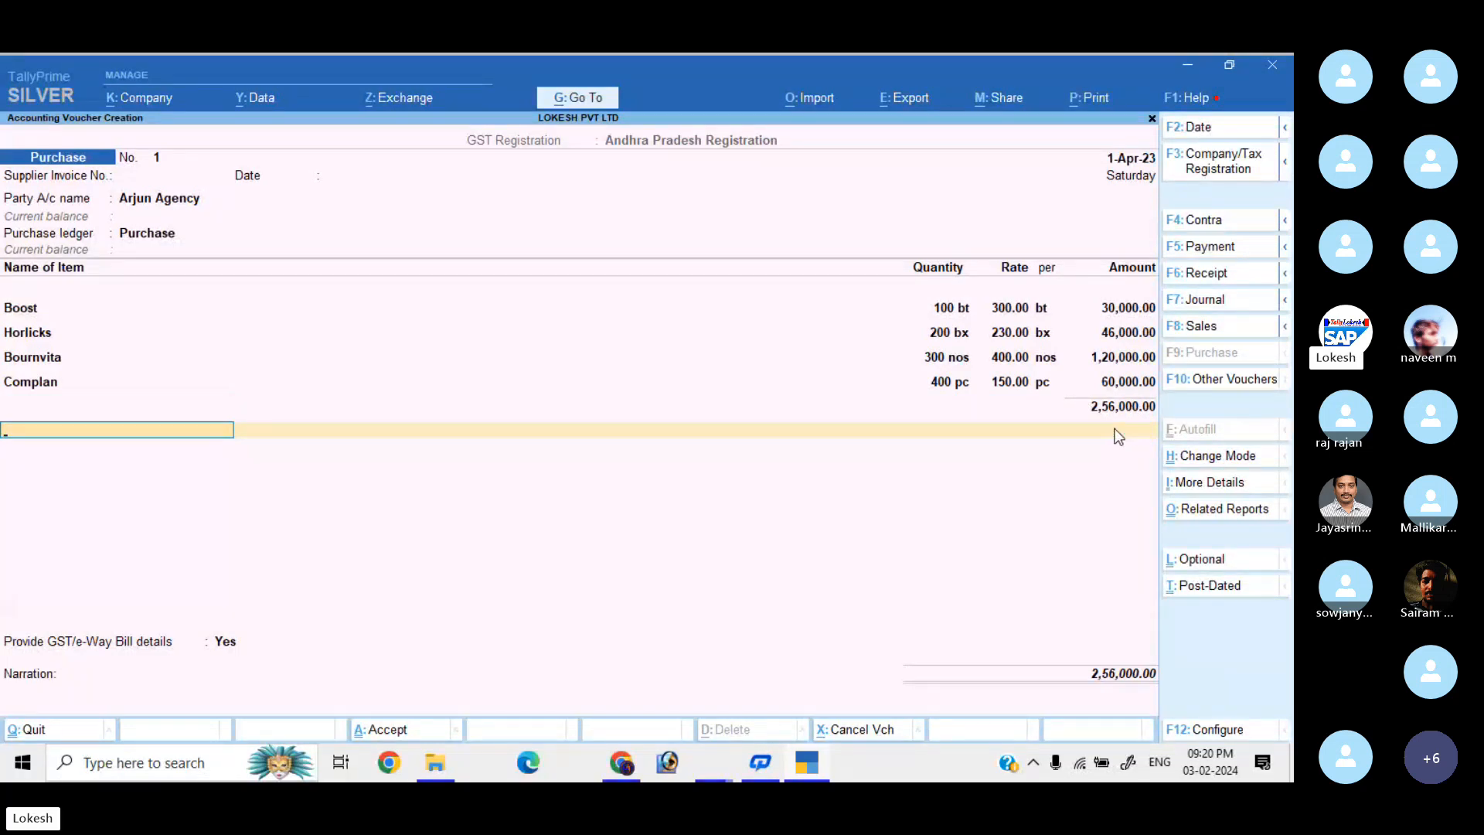
# Add the CGST and SGST ledgers, 22,710.00 each, for a 3,01,420.00 total.
pyautogui.write('cg')
pyautogui.press('Return')
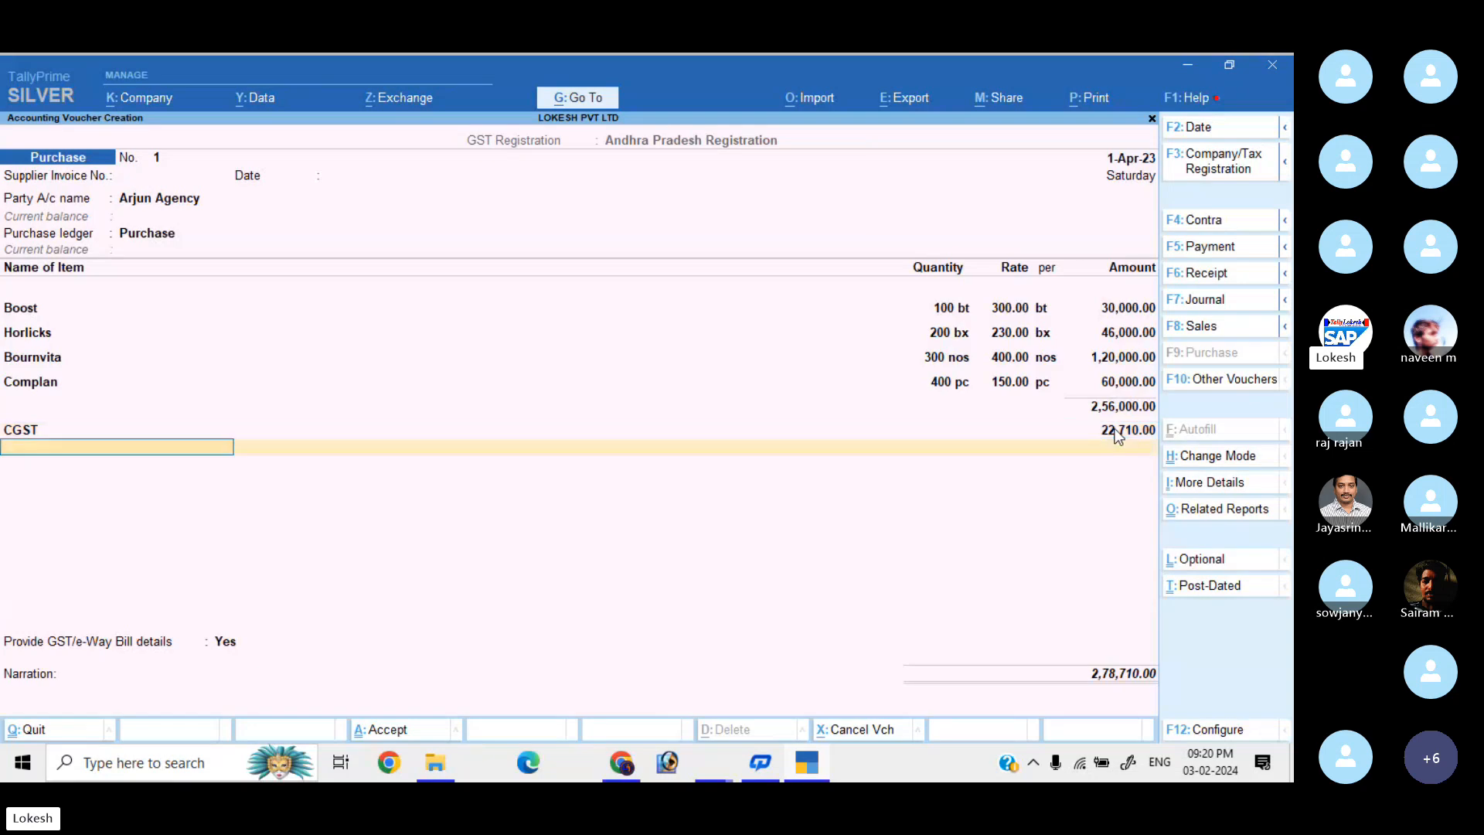
pyautogui.write('sg')
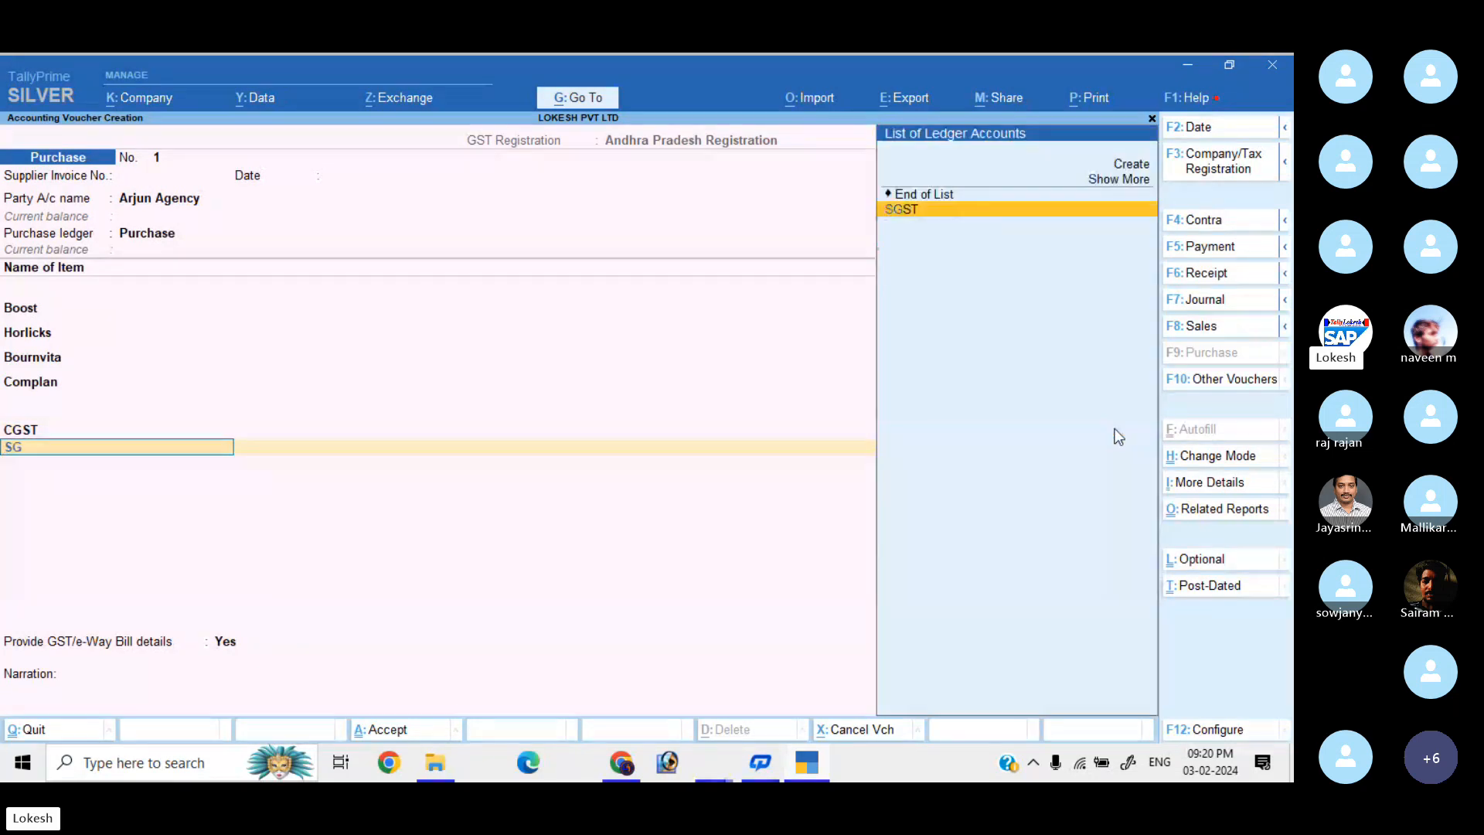
pyautogui.press('Return')
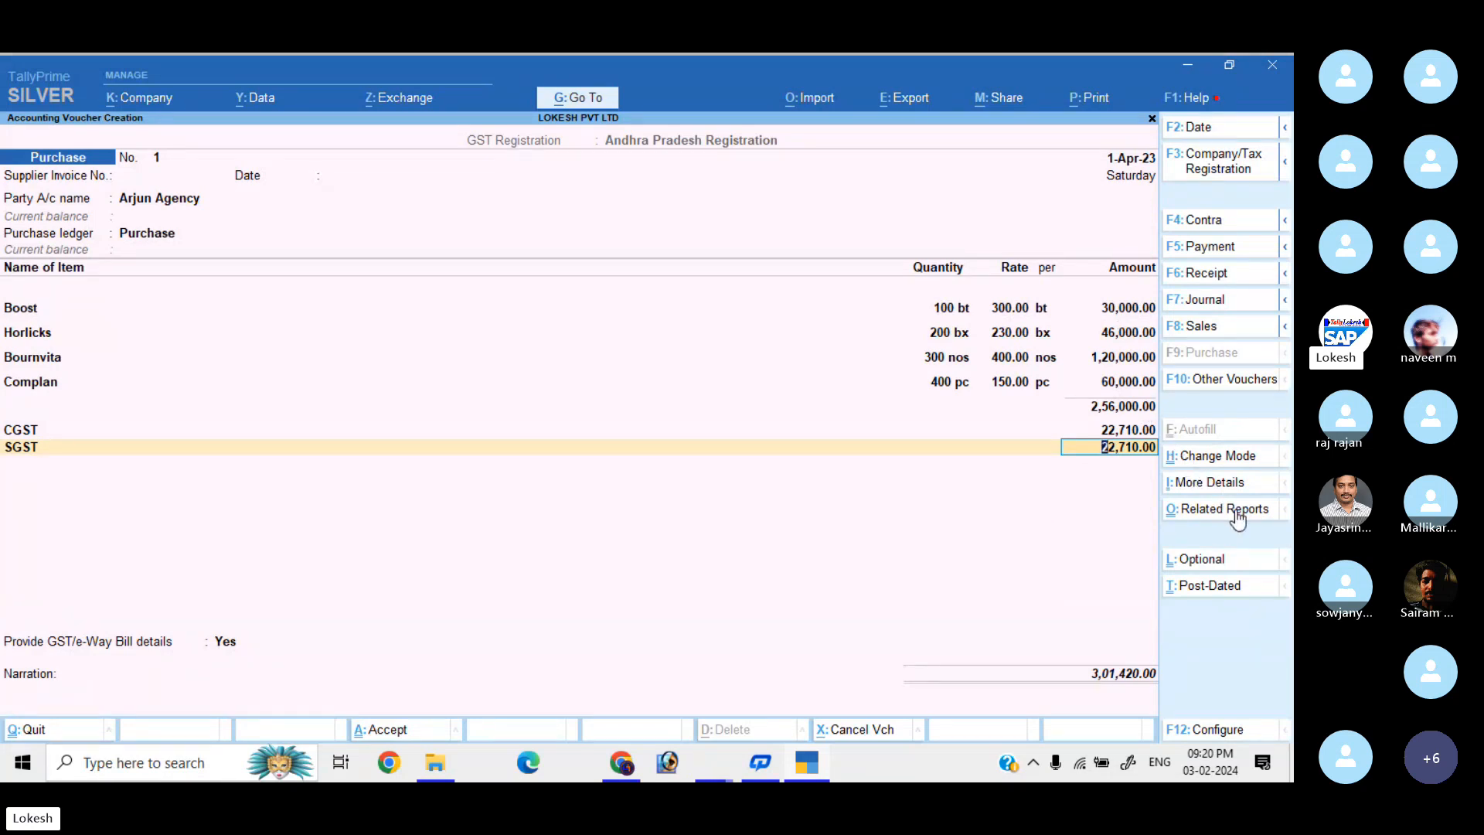
pyautogui.click(1237, 515)
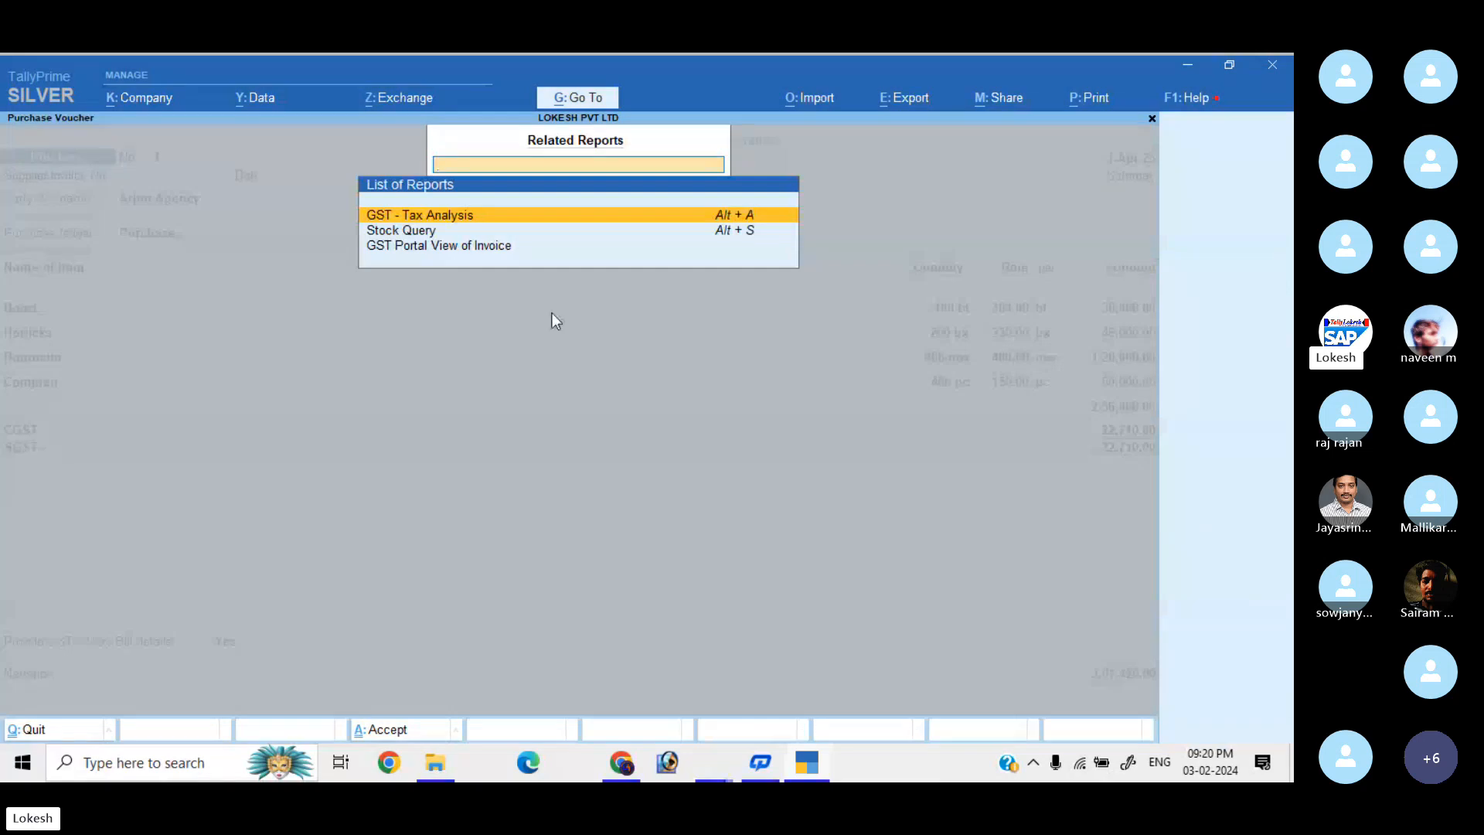
pyautogui.click(680, 224)
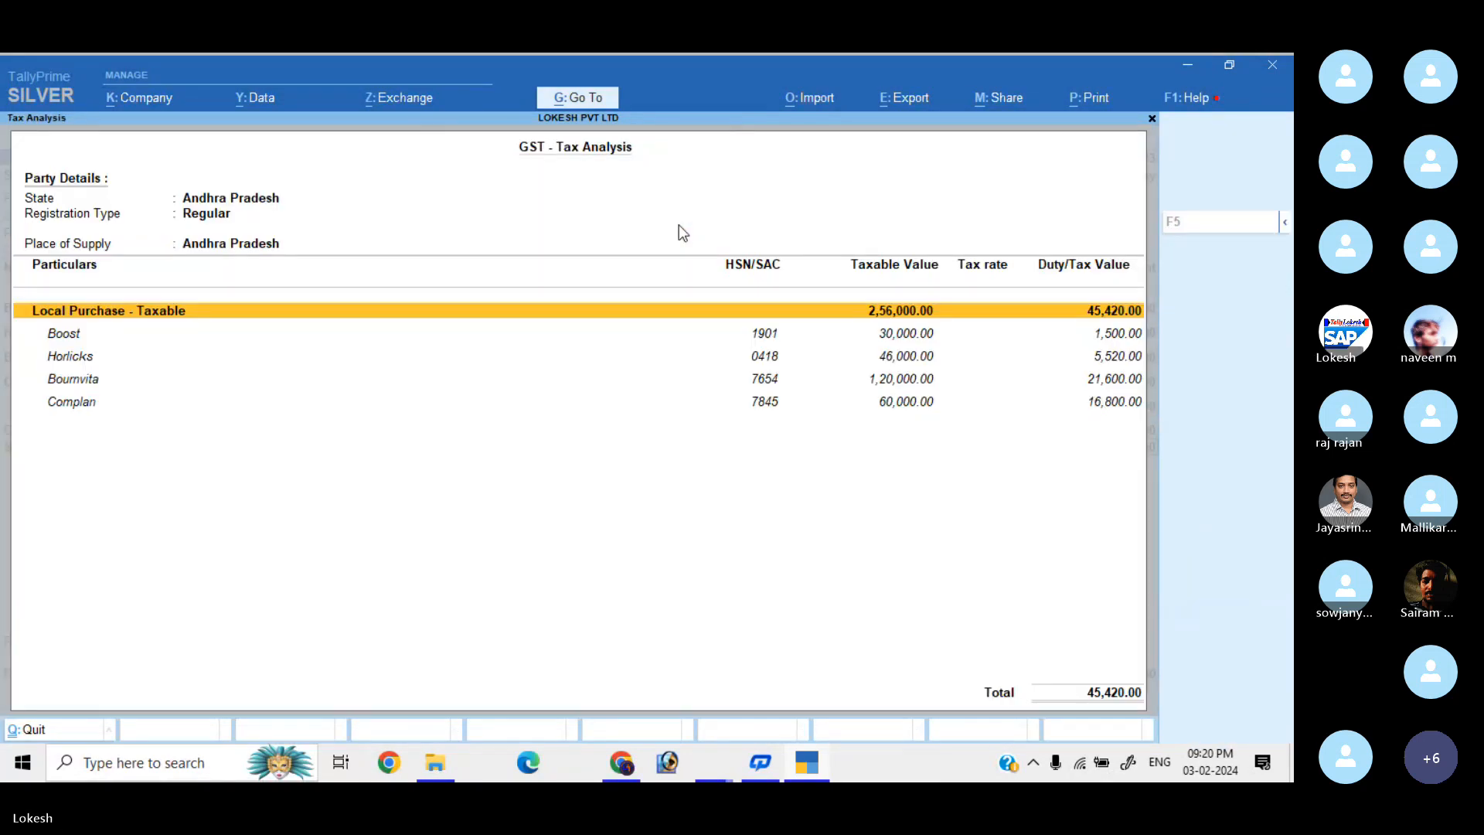
pyautogui.hotkey('alt', 'F5')
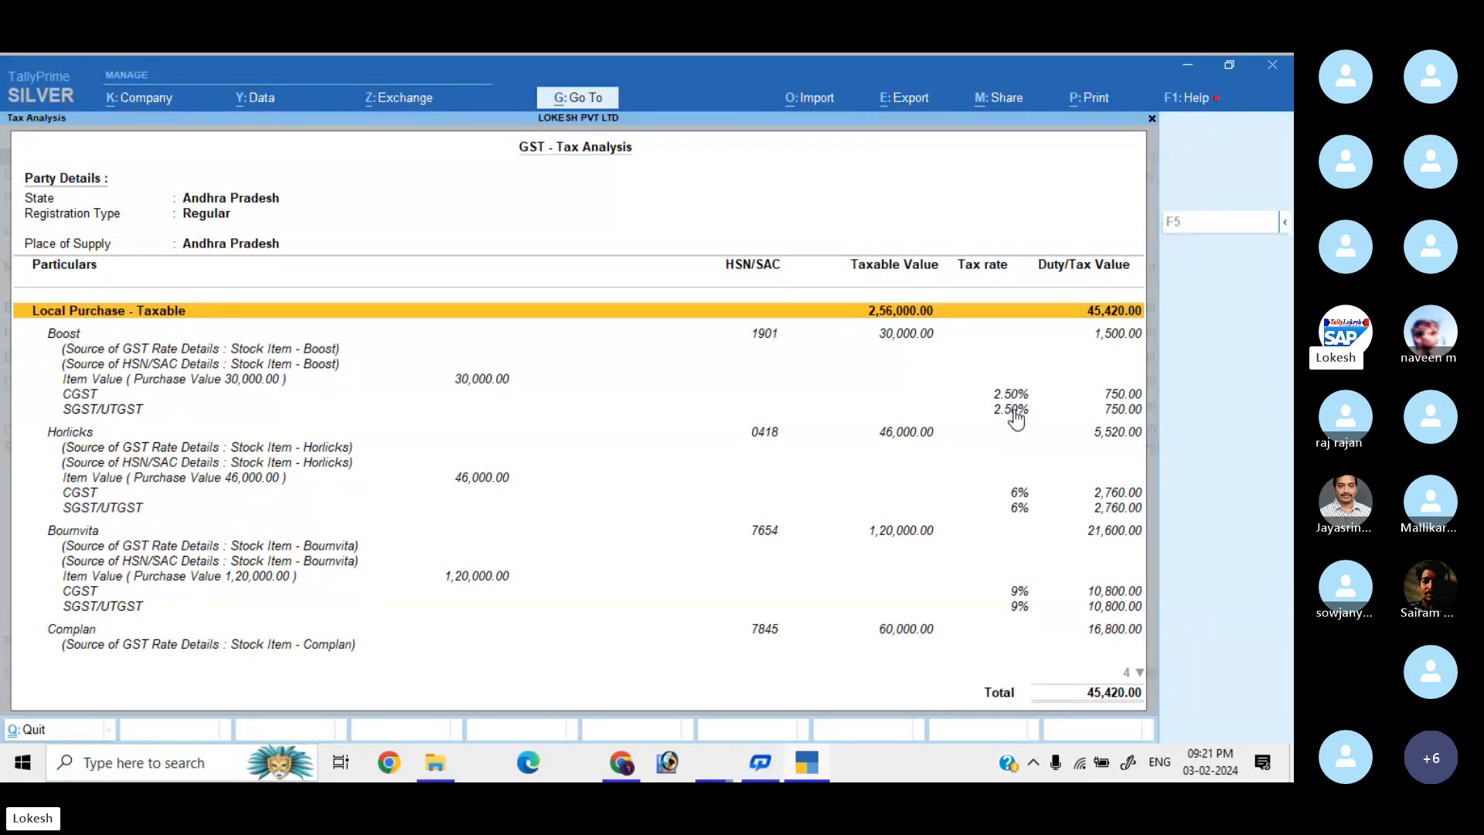
pyautogui.click(1113, 337)
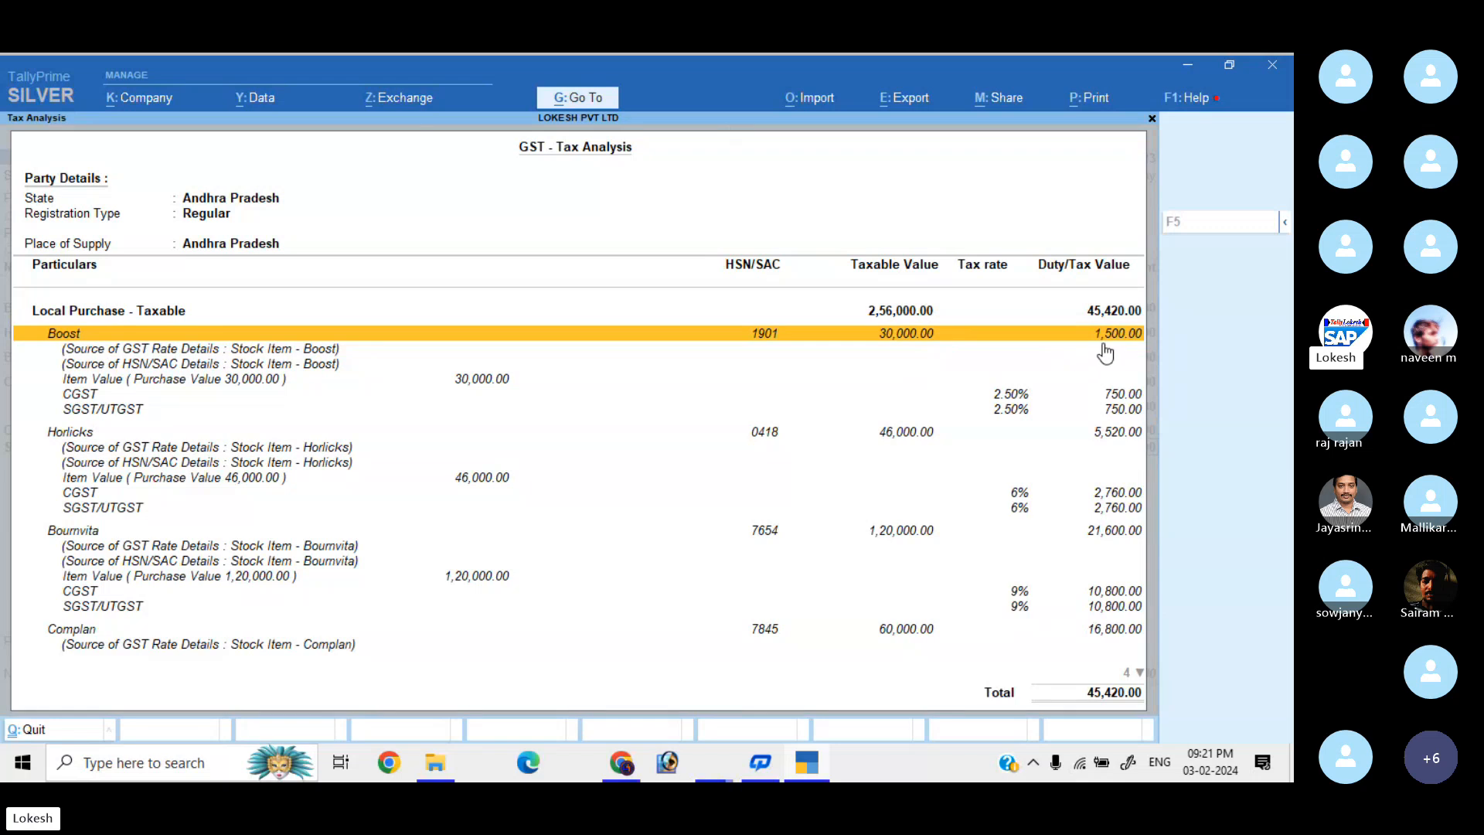
pyautogui.click(913, 434)
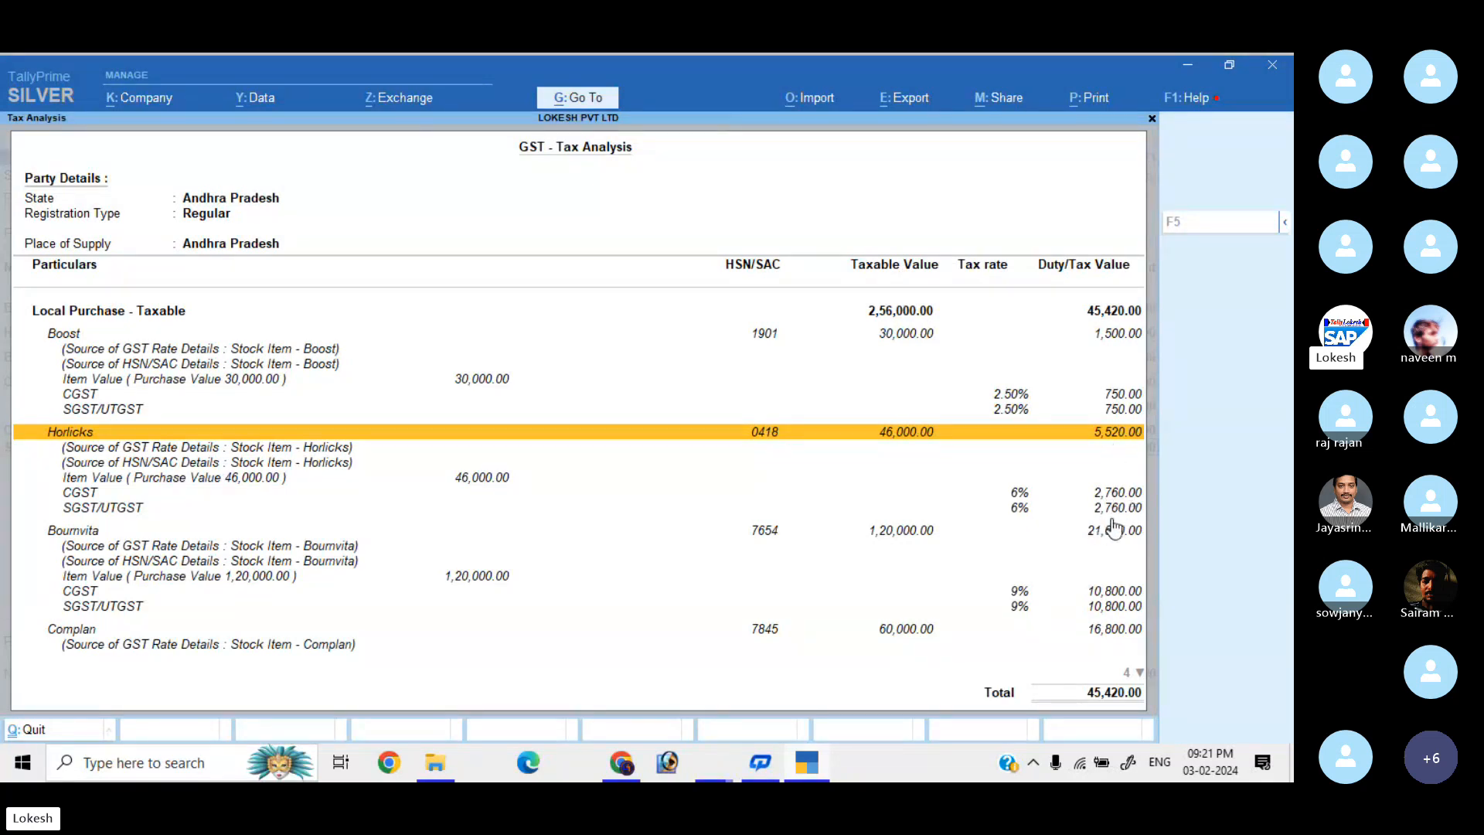
pyautogui.click(898, 533)
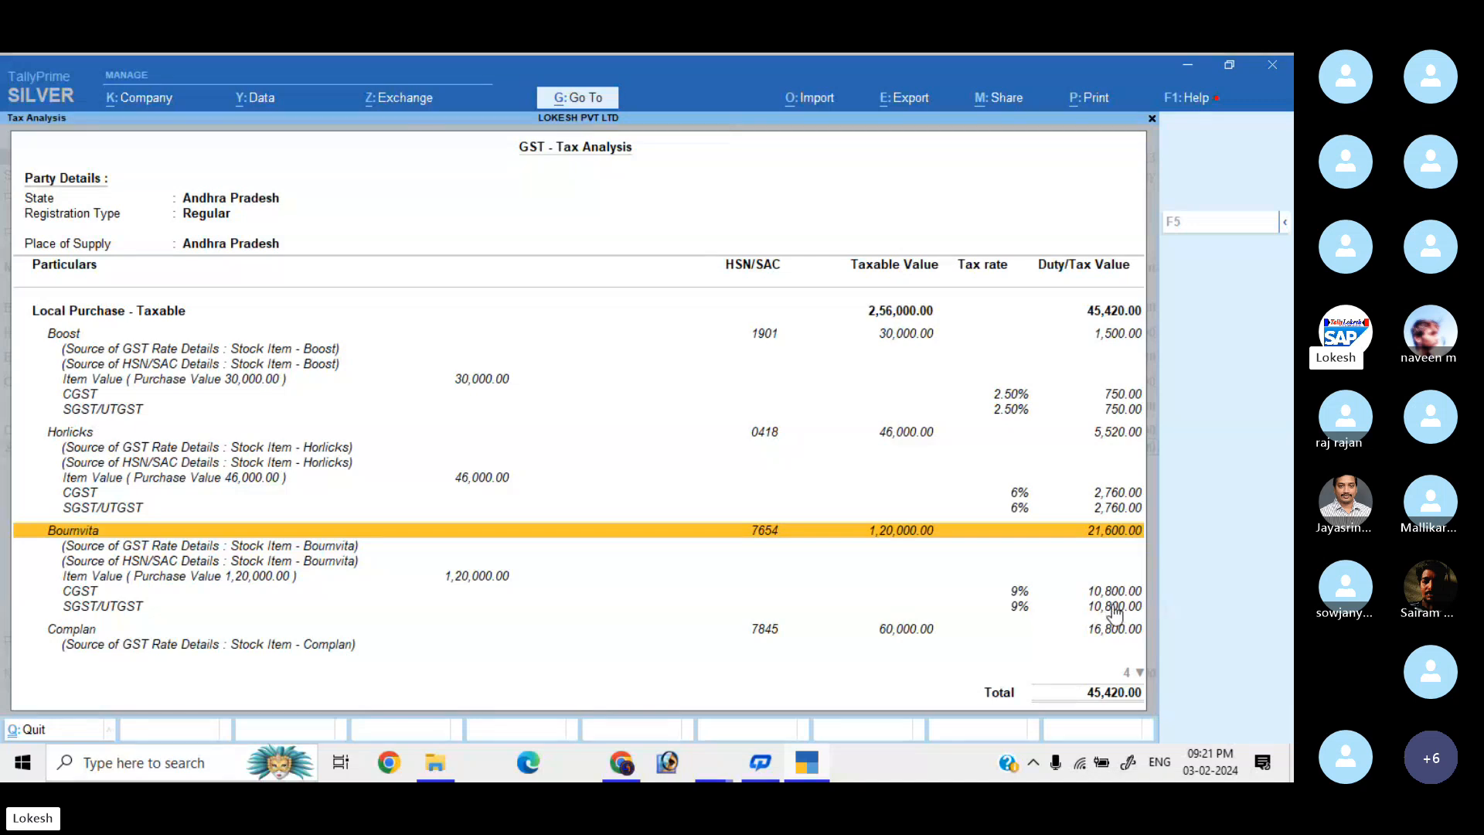
pyautogui.press('Down')
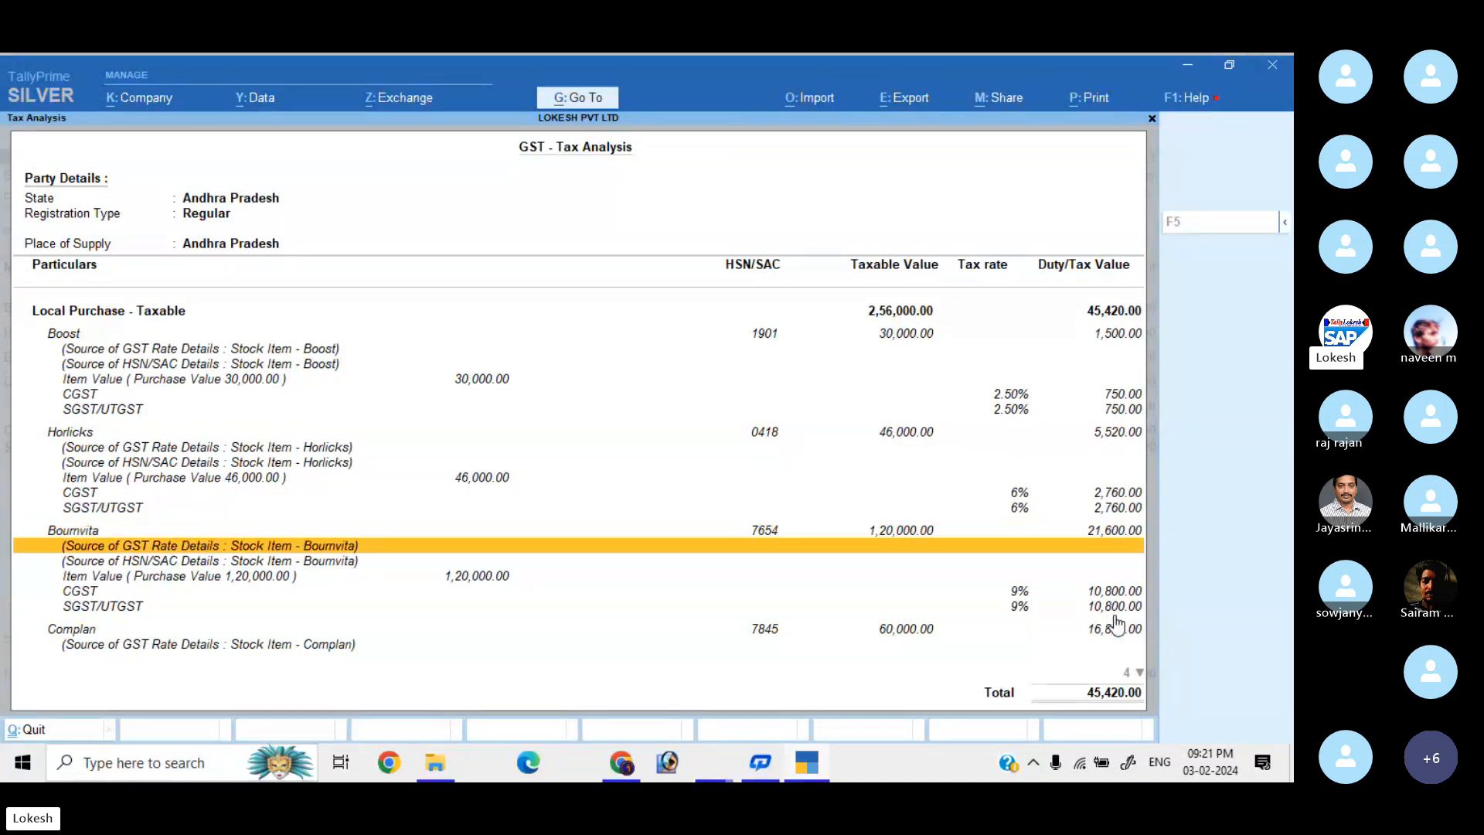
pyautogui.press('Down')
pyautogui.press('Down')
pyautogui.press('Down')
pyautogui.press('Down')
pyautogui.press('Down')
pyautogui.press('Down')
pyautogui.press('Down')
pyautogui.press('Down')
pyautogui.press('Down')
pyautogui.press('Down')
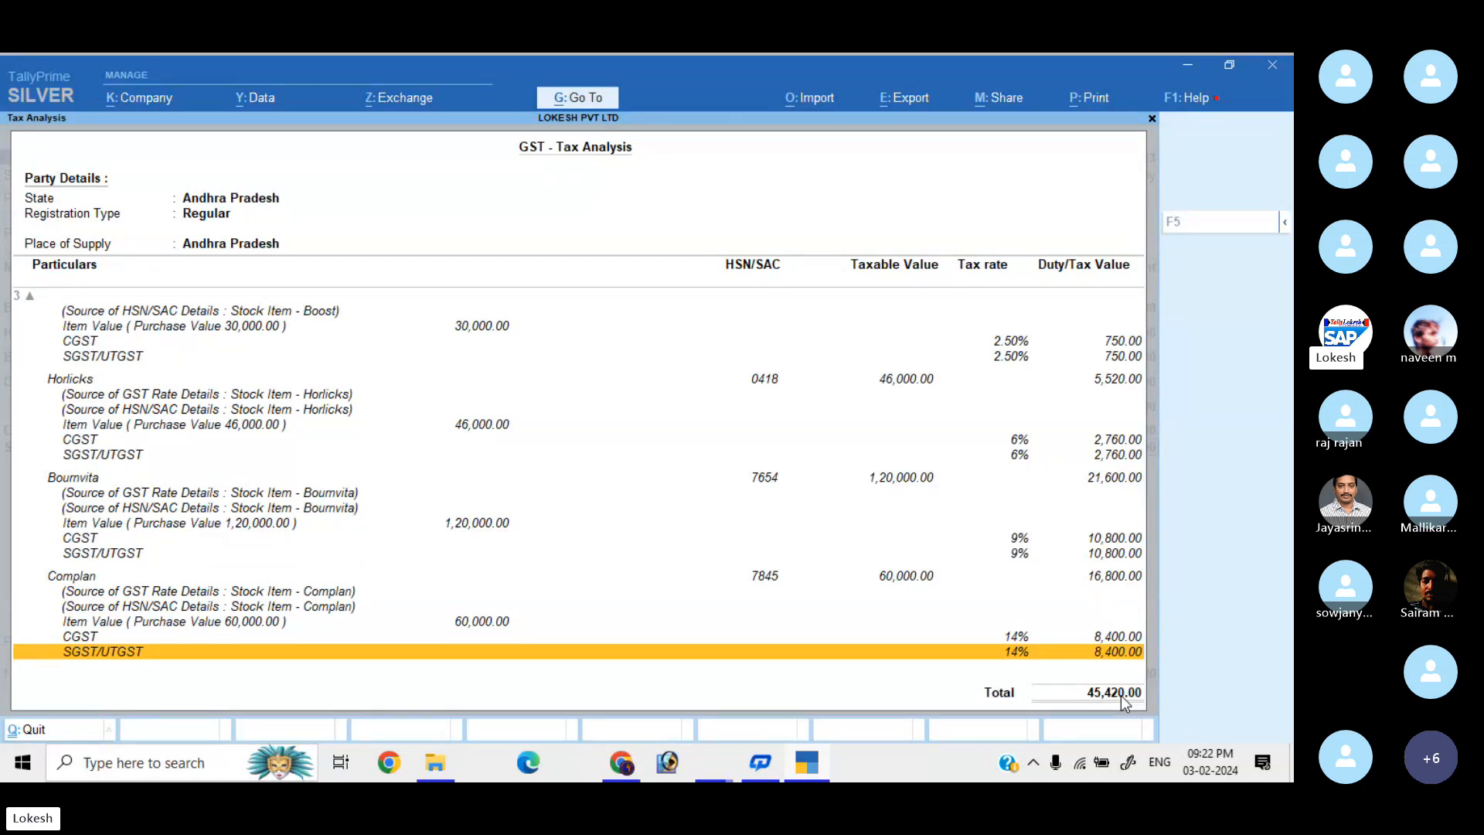
pyautogui.press('Escape')
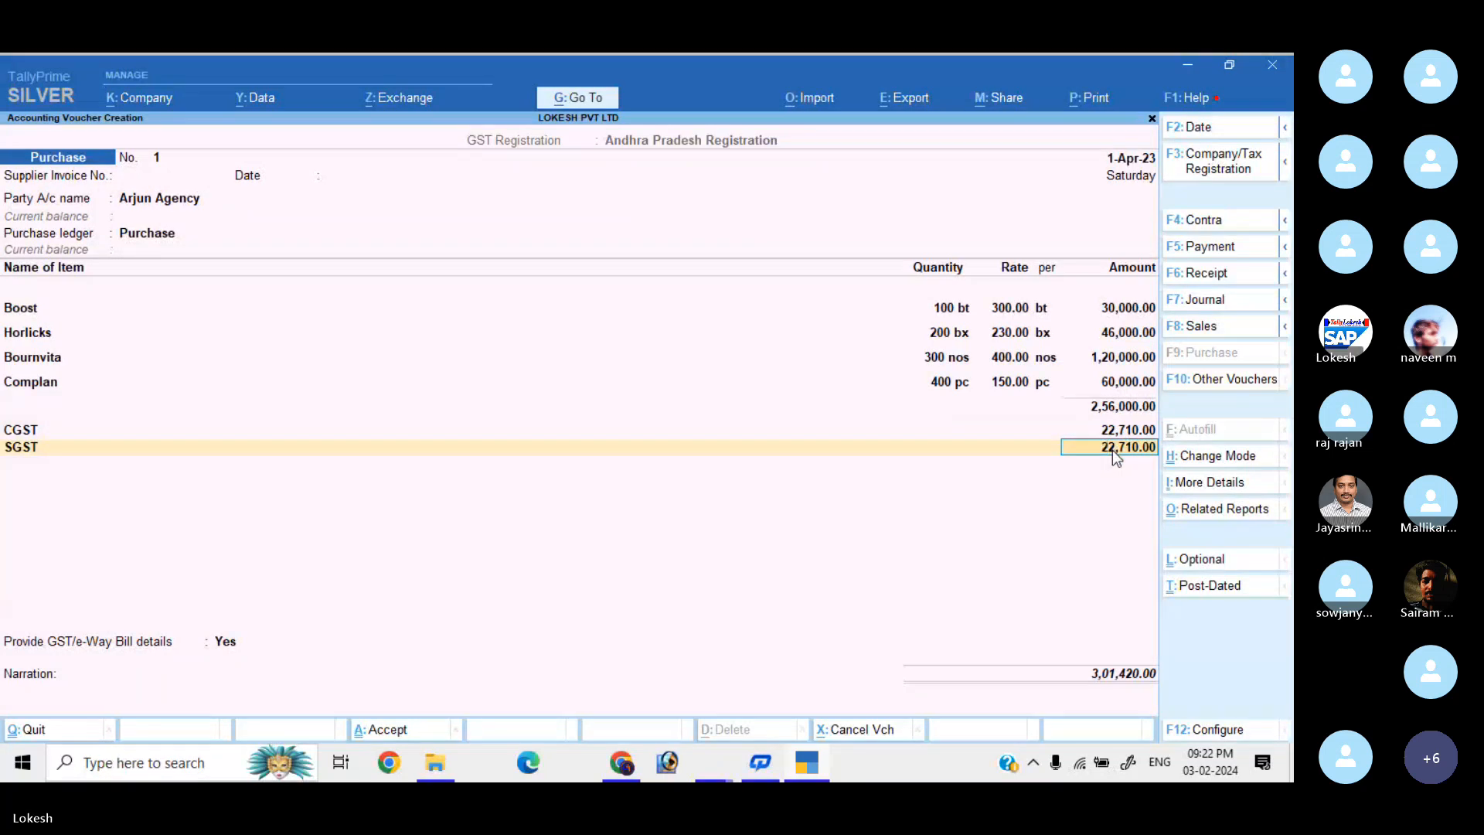
# Answer No to GST/e-Way Bill details and save Purchase voucher No. 1 for 3,01,420.00.
pyautogui.press('Return')
pyautogui.press('Return')
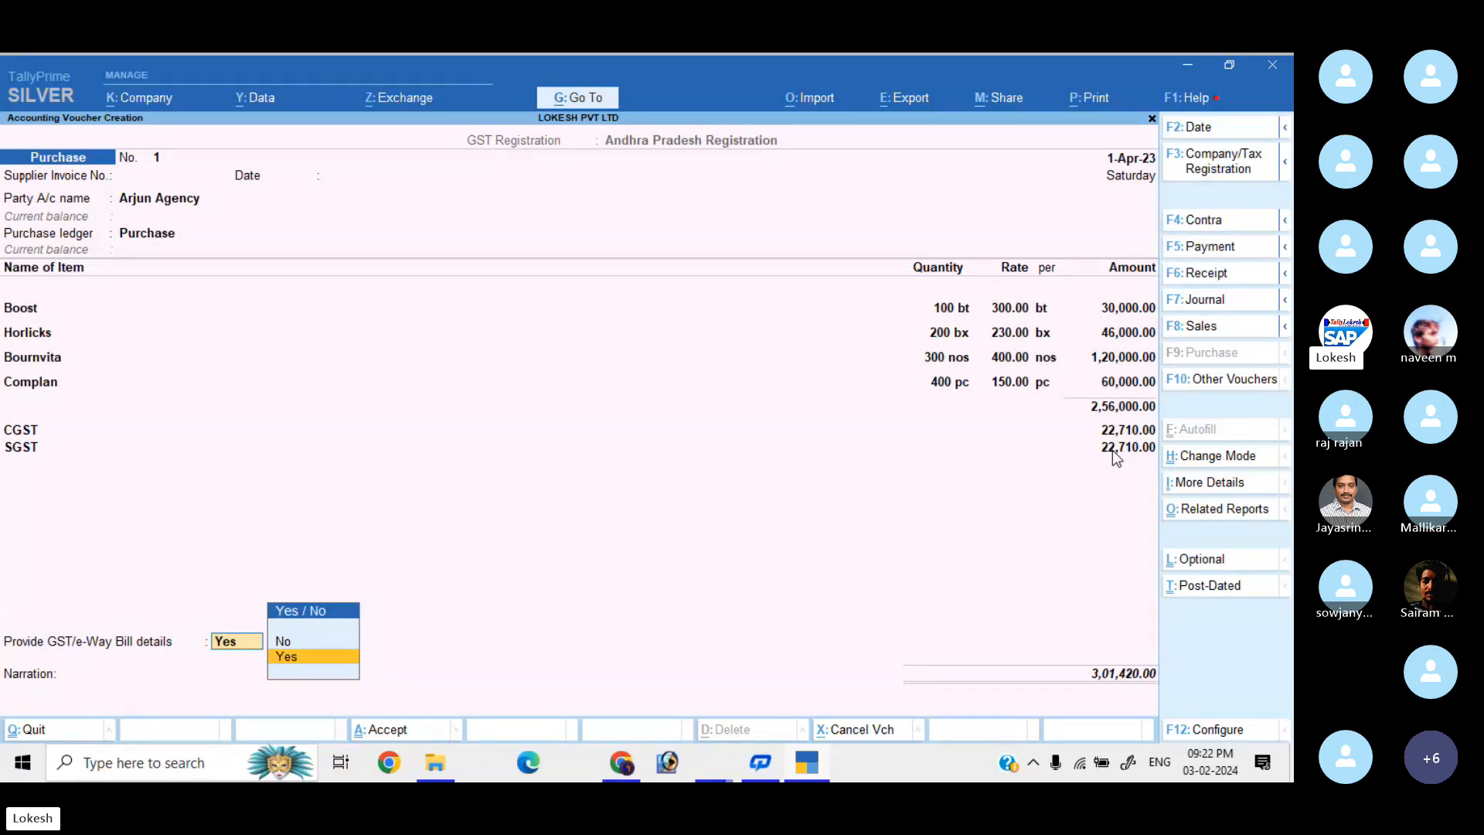
pyautogui.press('n')
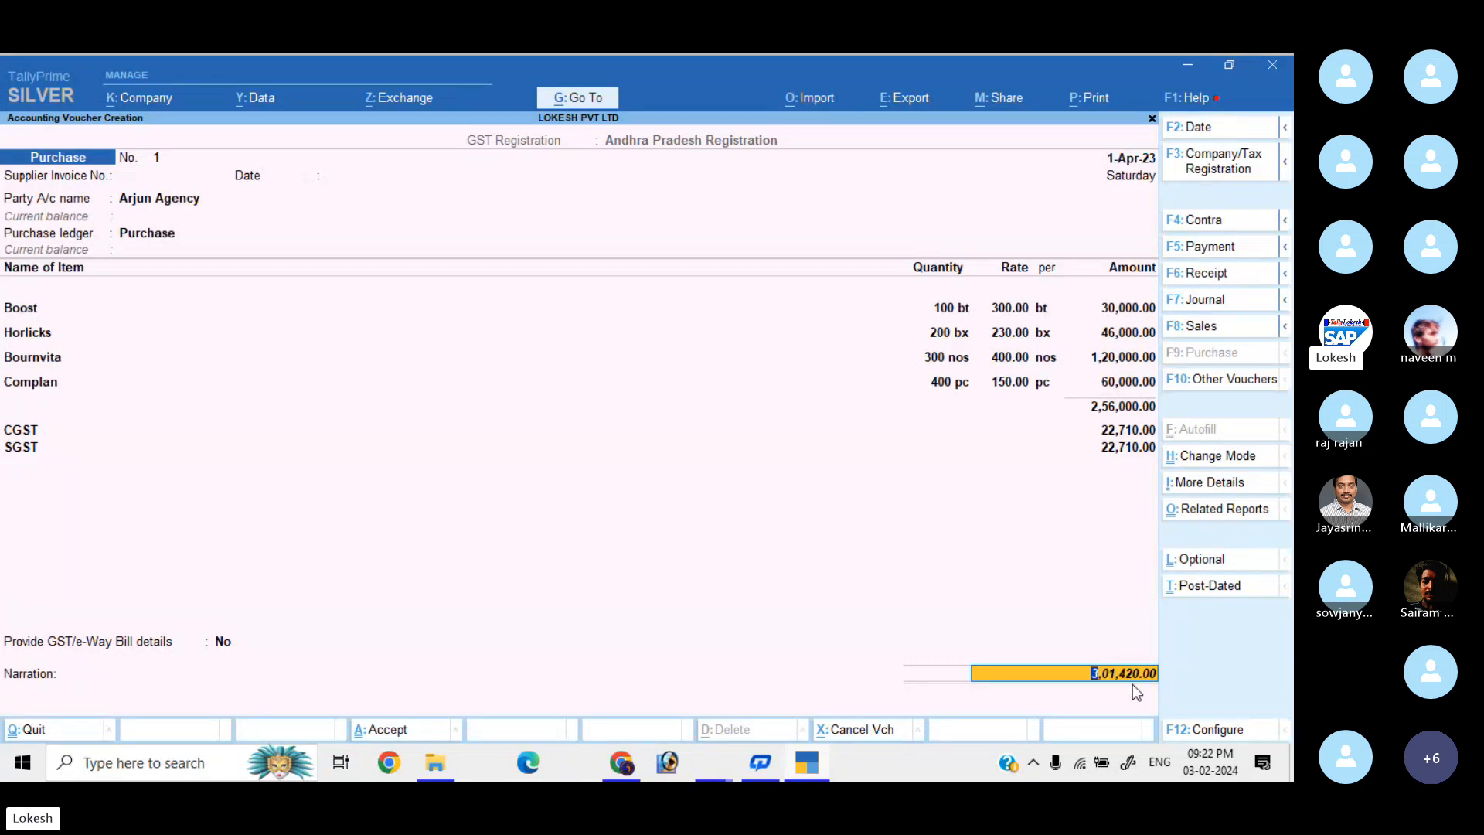
pyautogui.press('Return')
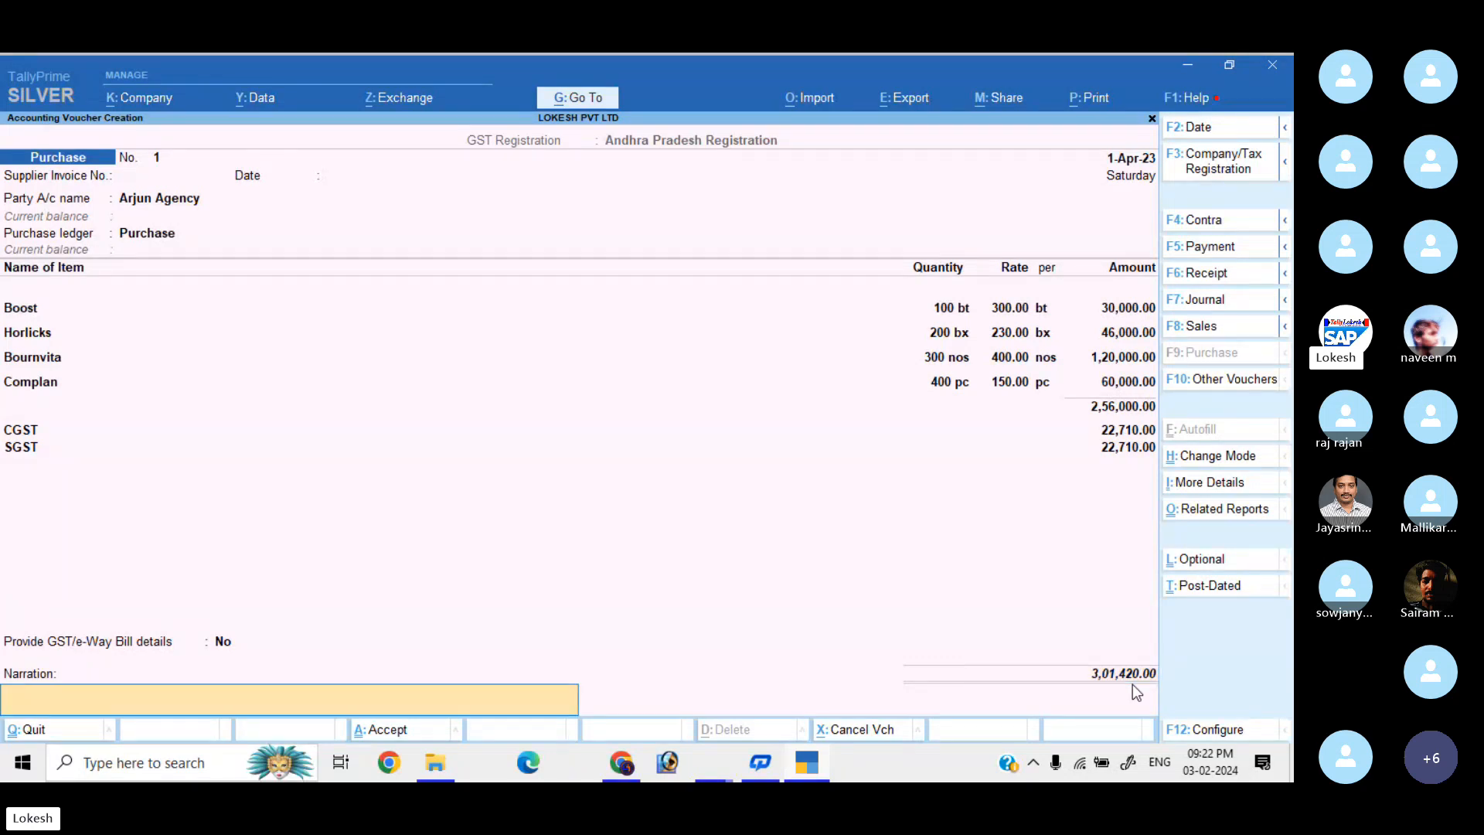
pyautogui.press('Return')
pyautogui.press('Return')
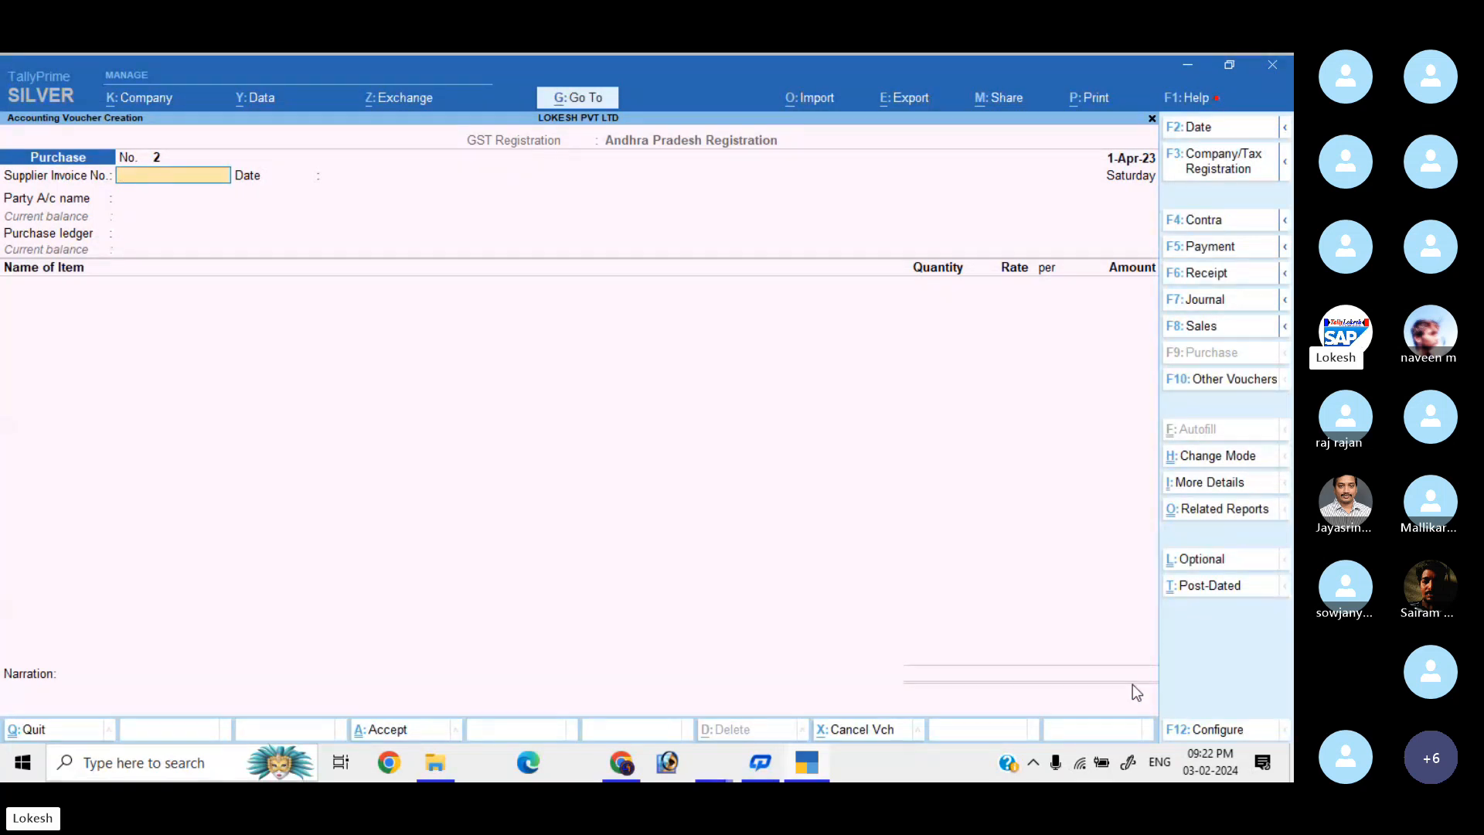
# Start a new Sales voucher for Kumar Merchants with the Sales ledger.
pyautogui.click(1227, 329)
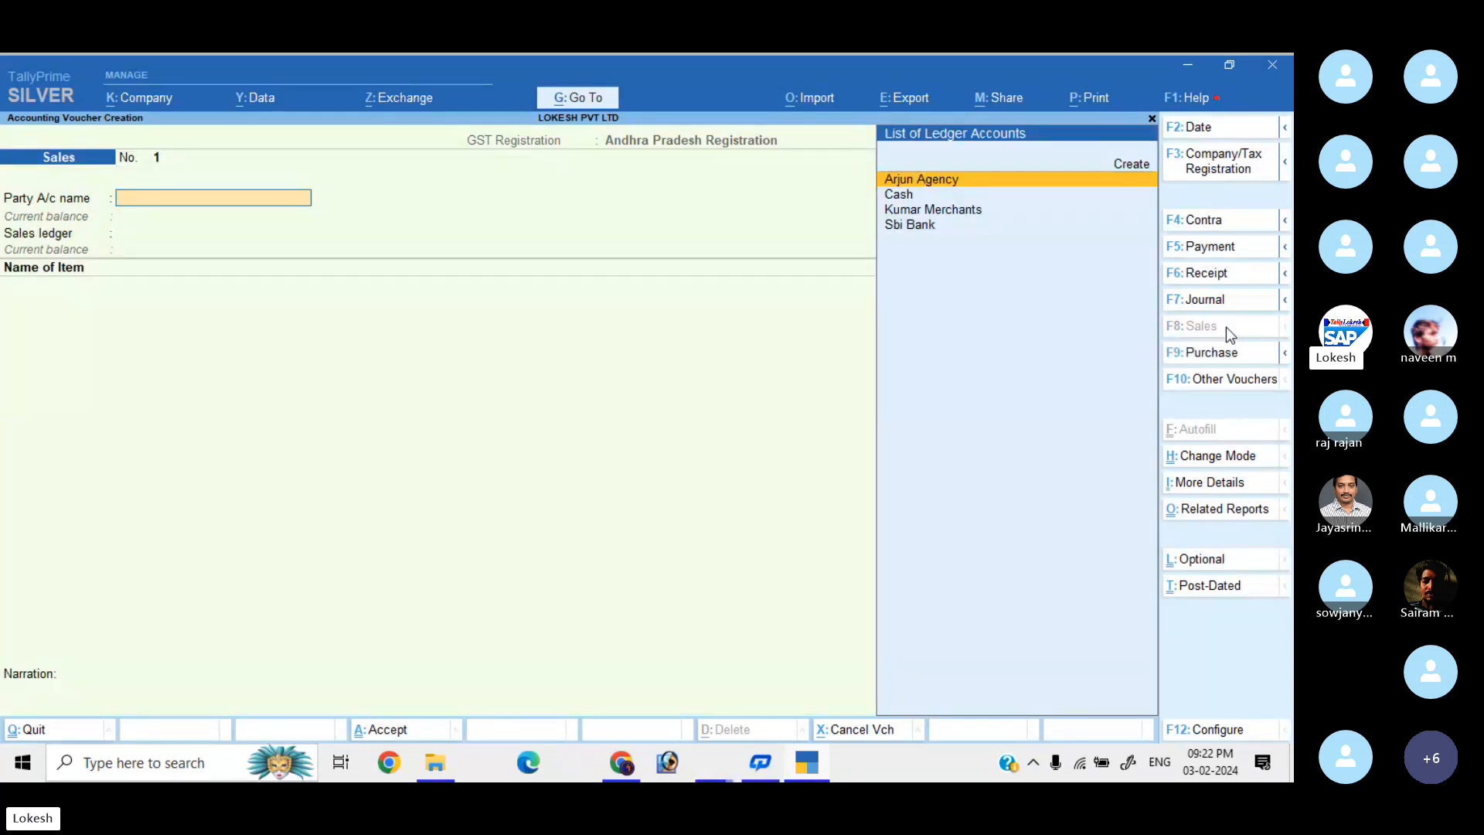
pyautogui.press('Down')
pyautogui.press('Down')
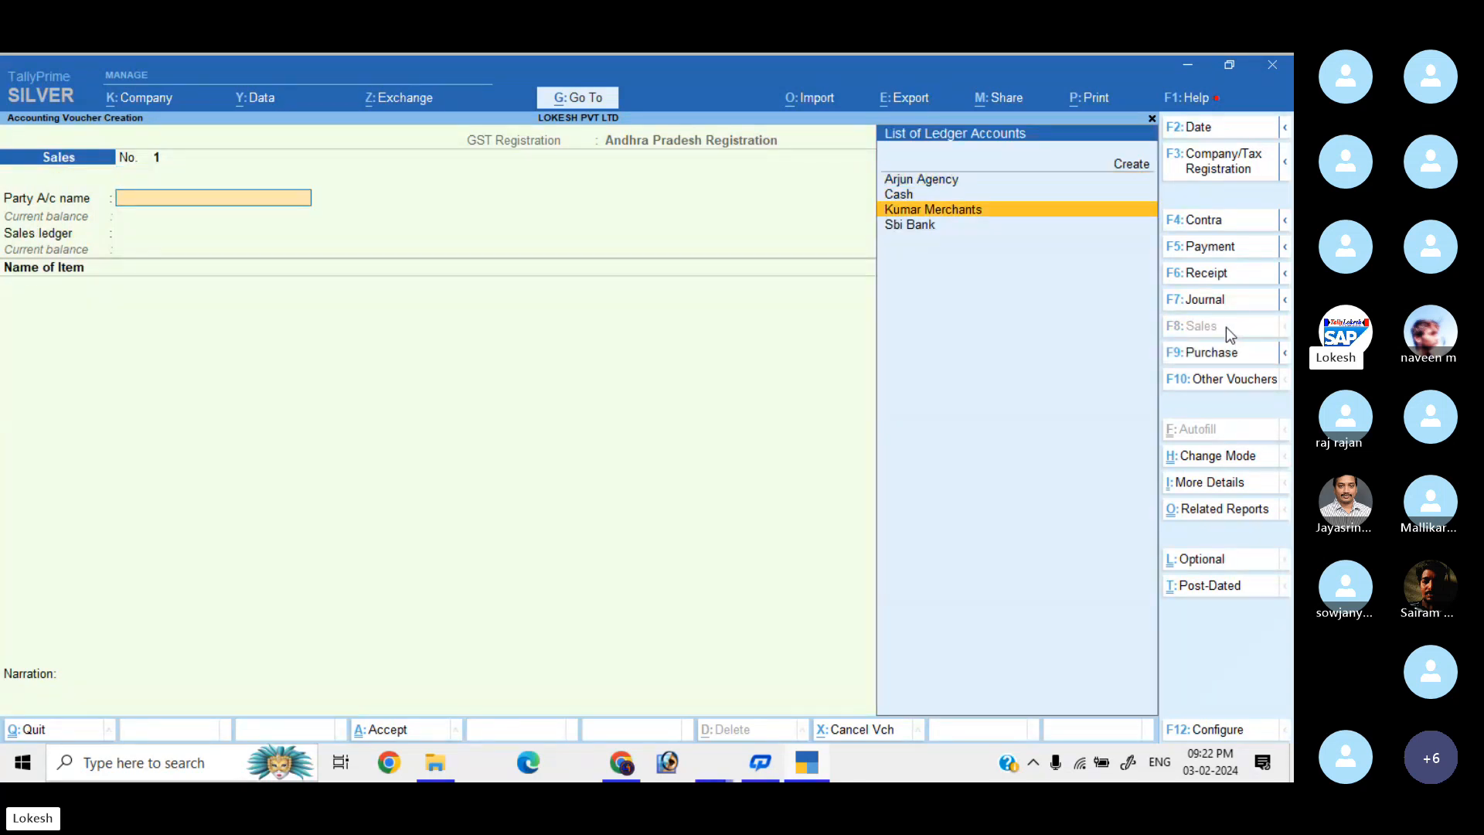
pyautogui.press('Return')
pyautogui.press('Return')
pyautogui.press('Return')
pyautogui.press('Return')
pyautogui.press('Return')
pyautogui.press('Return')
pyautogui.press('Return')
pyautogui.press('Return')
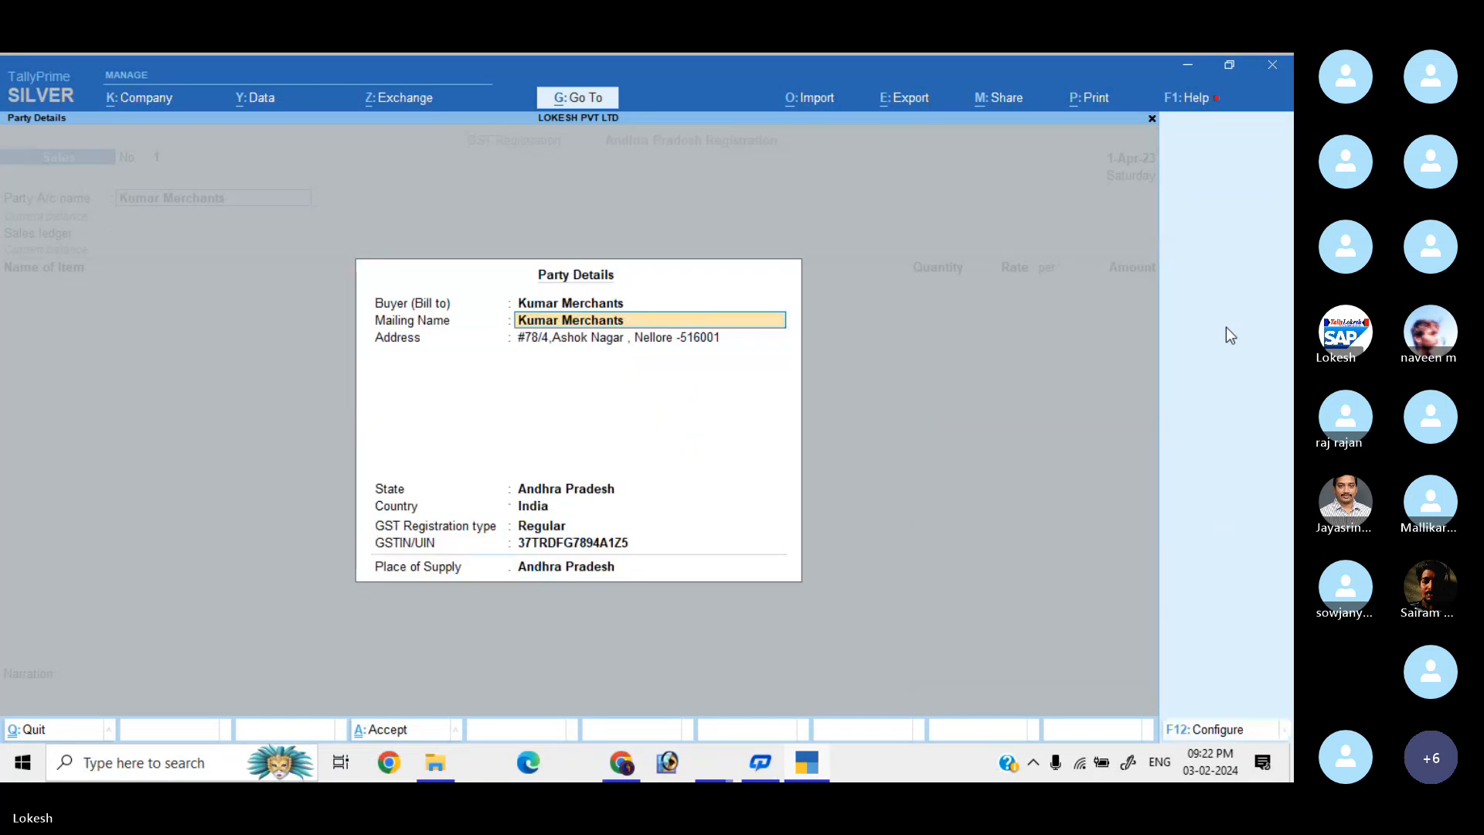
pyautogui.press('Return')
pyautogui.press('Return')
pyautogui.press('Return')
pyautogui.press('Return')
pyautogui.press('Return')
pyautogui.press('Return')
pyautogui.press('Return')
pyautogui.press('Return')
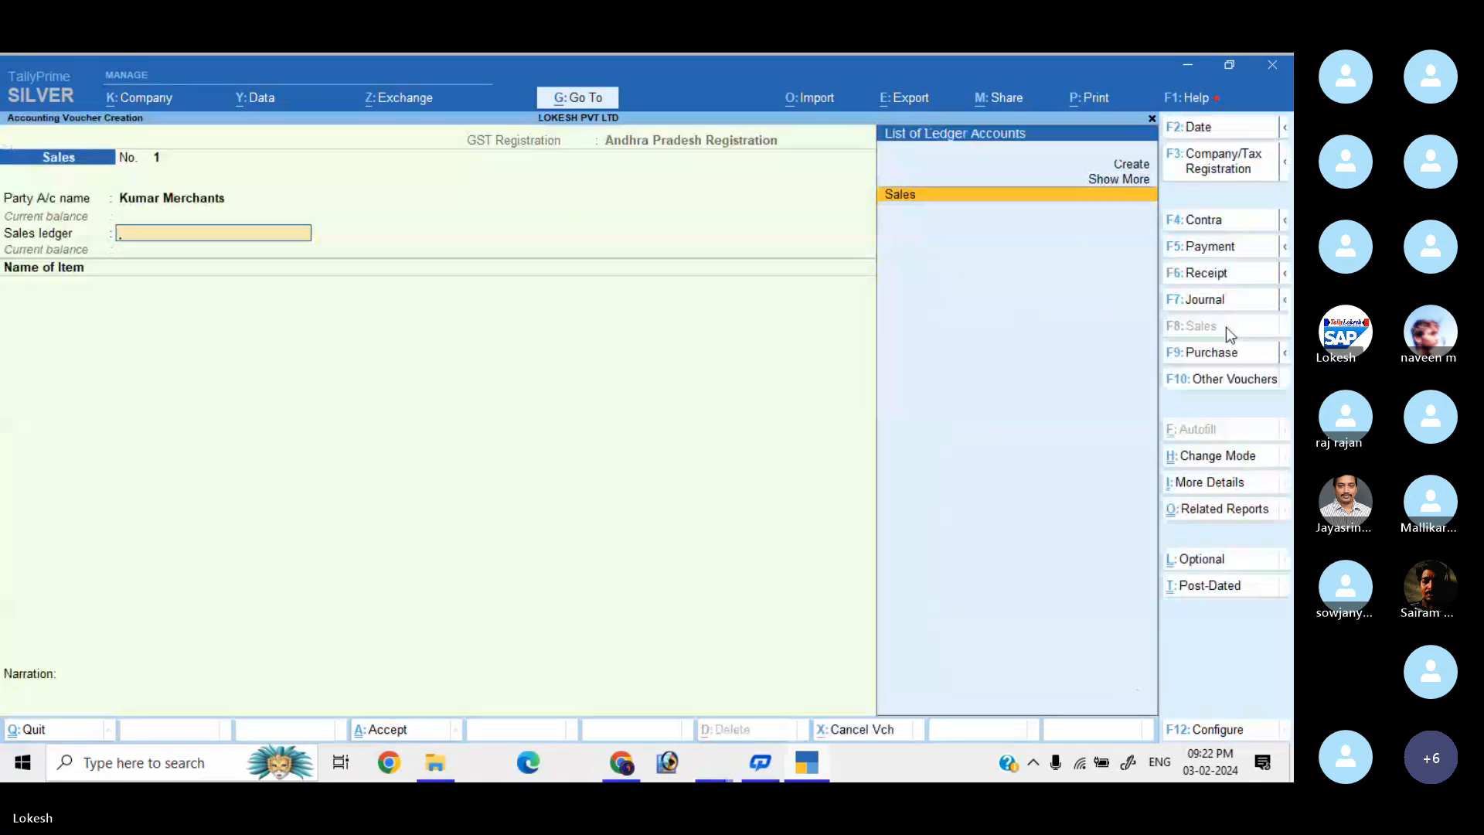
pyautogui.press('Return')
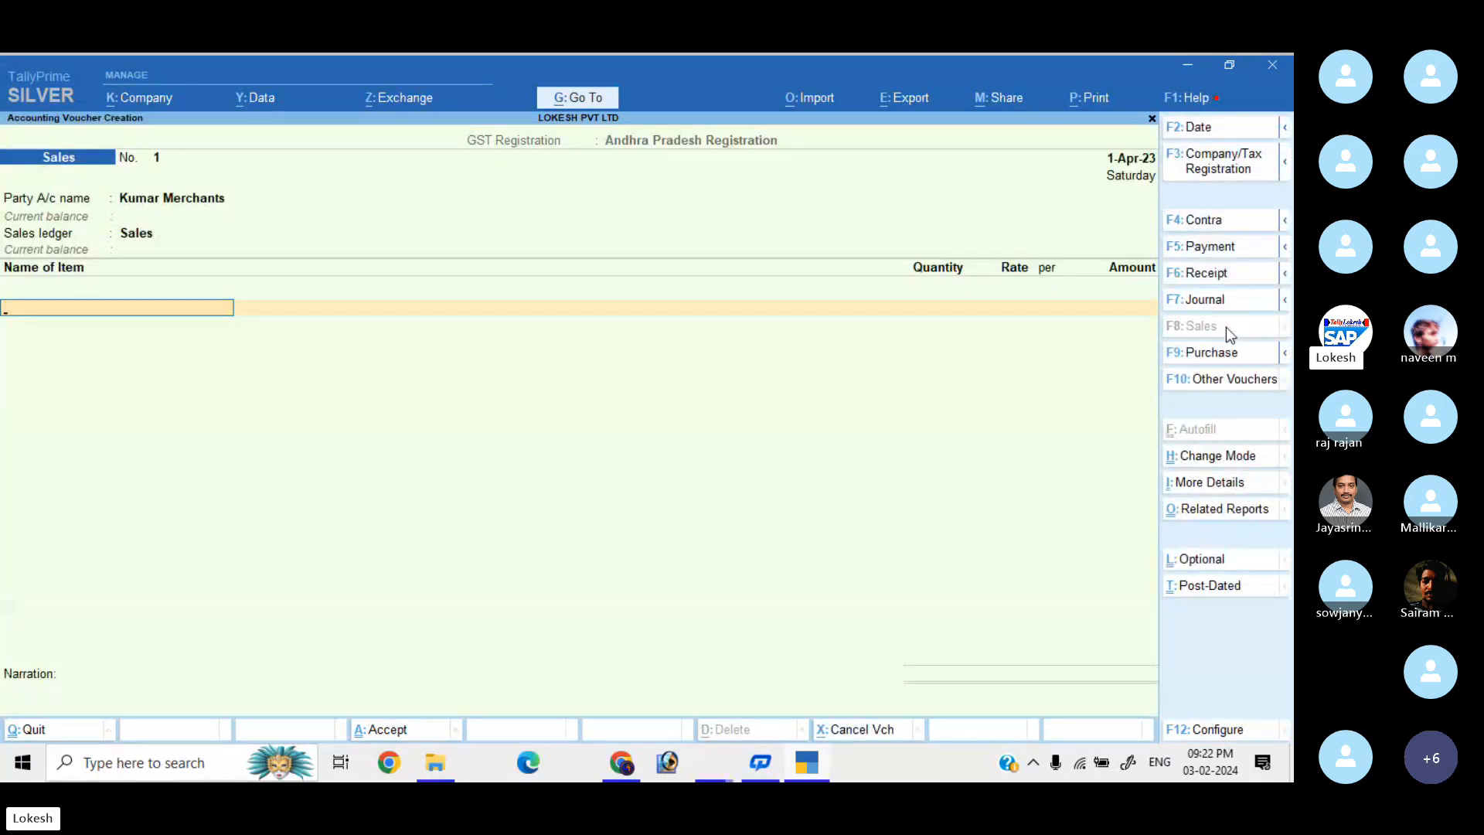
# Enter Boost at 80 × 350 and Bournvita at 100 × 450.
pyautogui.write('B')
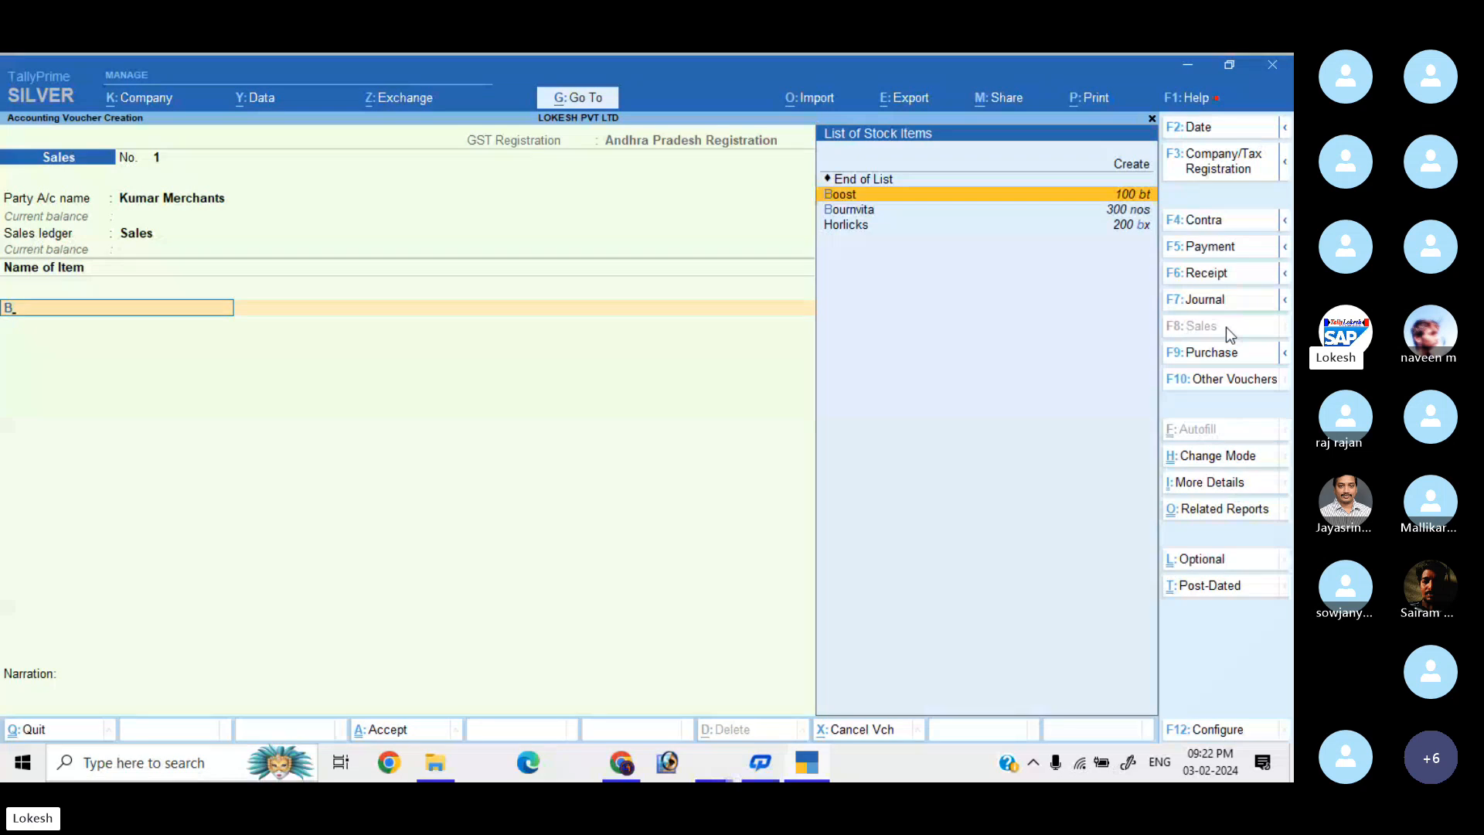
pyautogui.press('Return')
pyautogui.write('80')
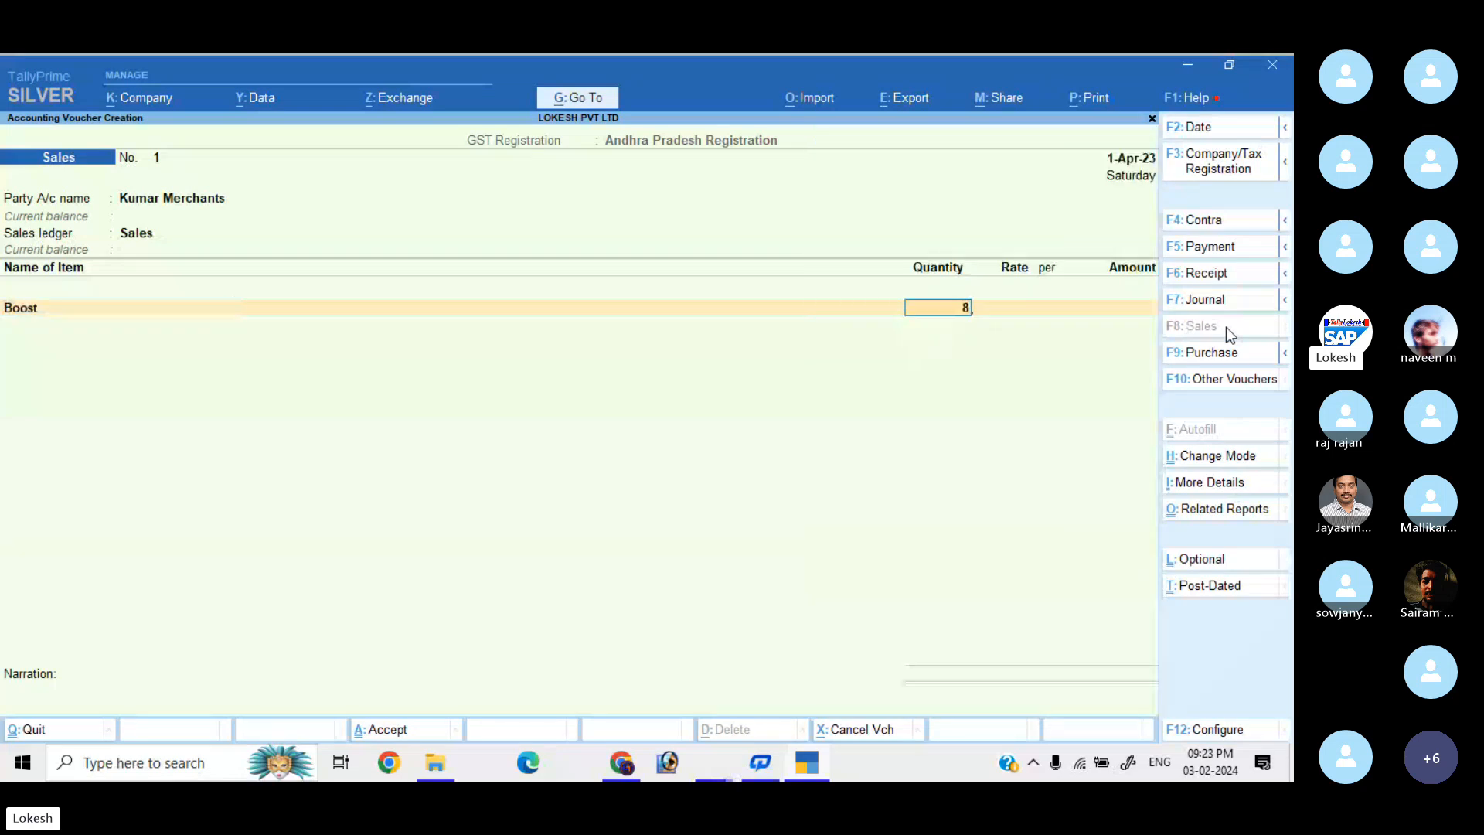
pyautogui.press('Return')
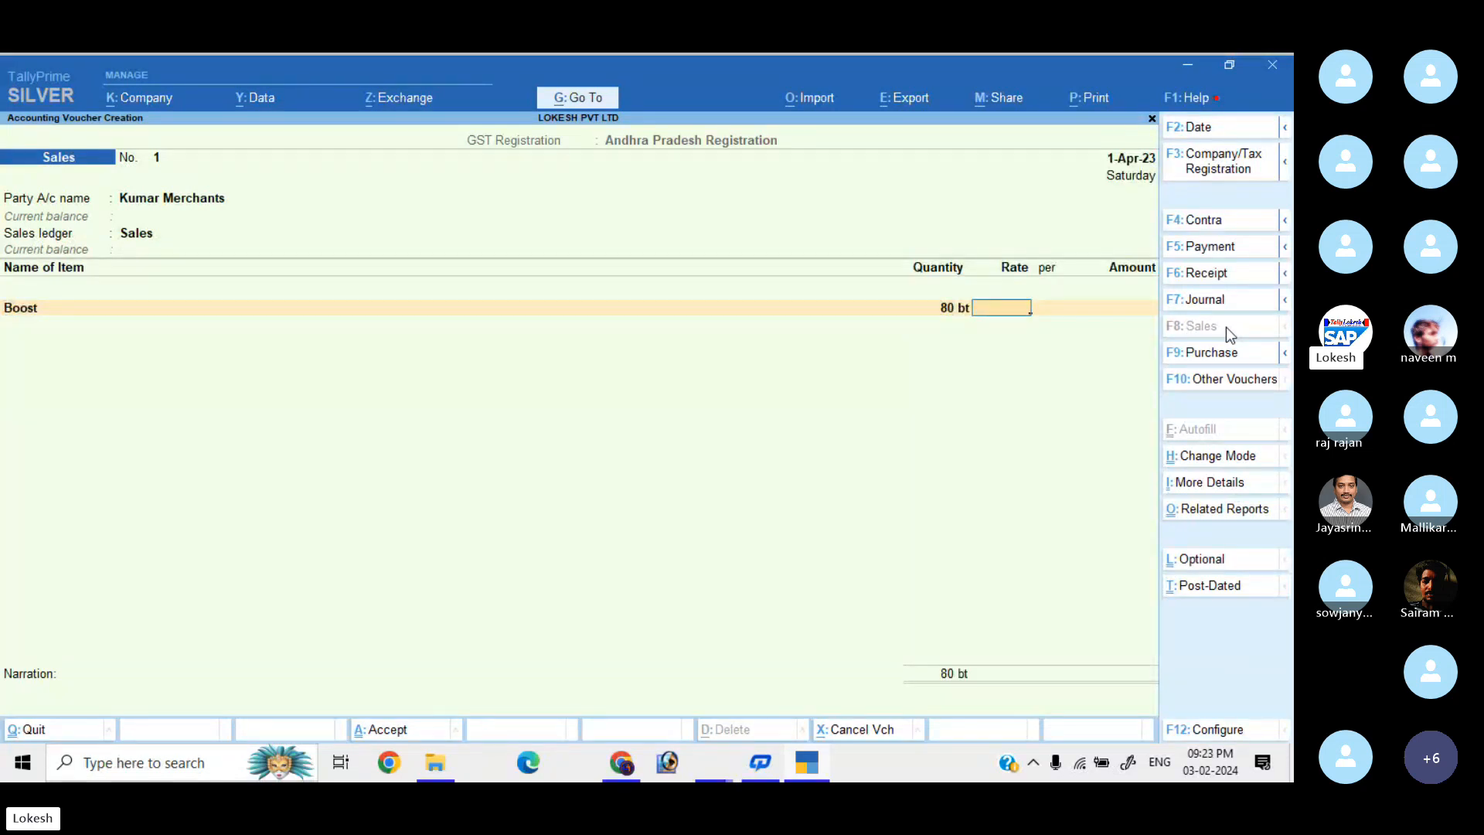
pyautogui.write('350')
pyautogui.press('Return')
pyautogui.press('Return')
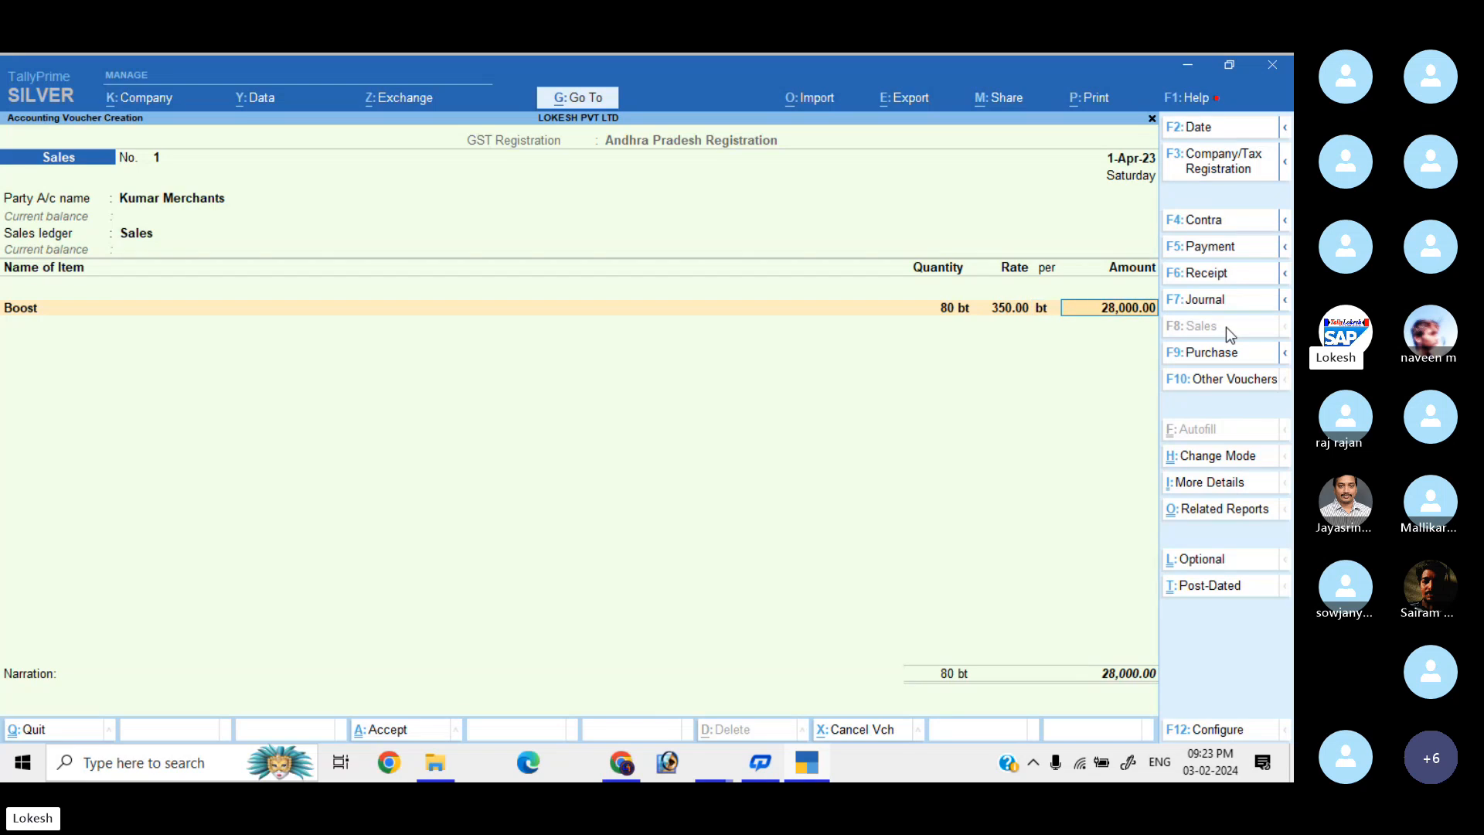
pyautogui.press('Return')
pyautogui.write('B')
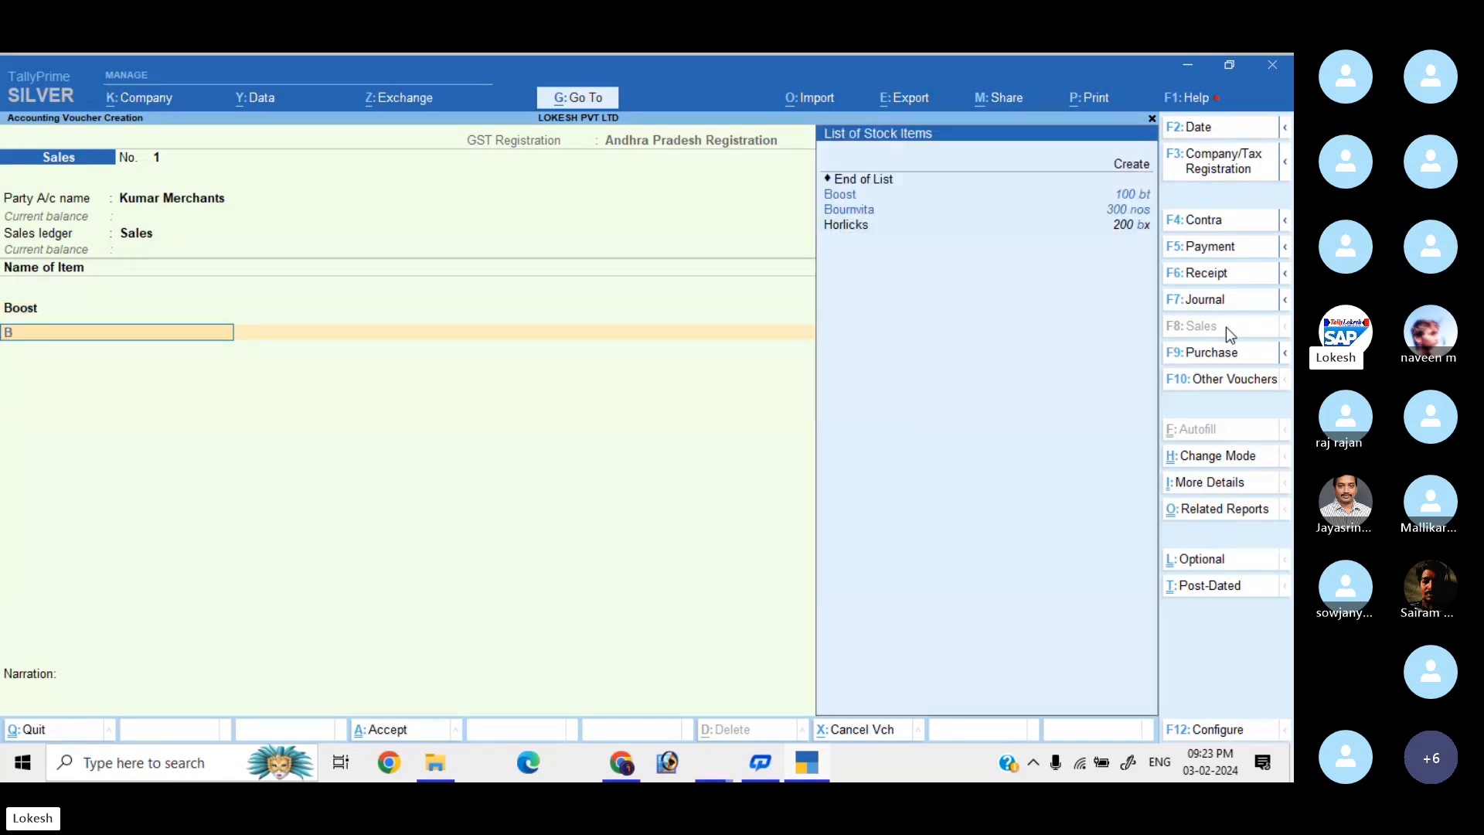
pyautogui.press('Down')
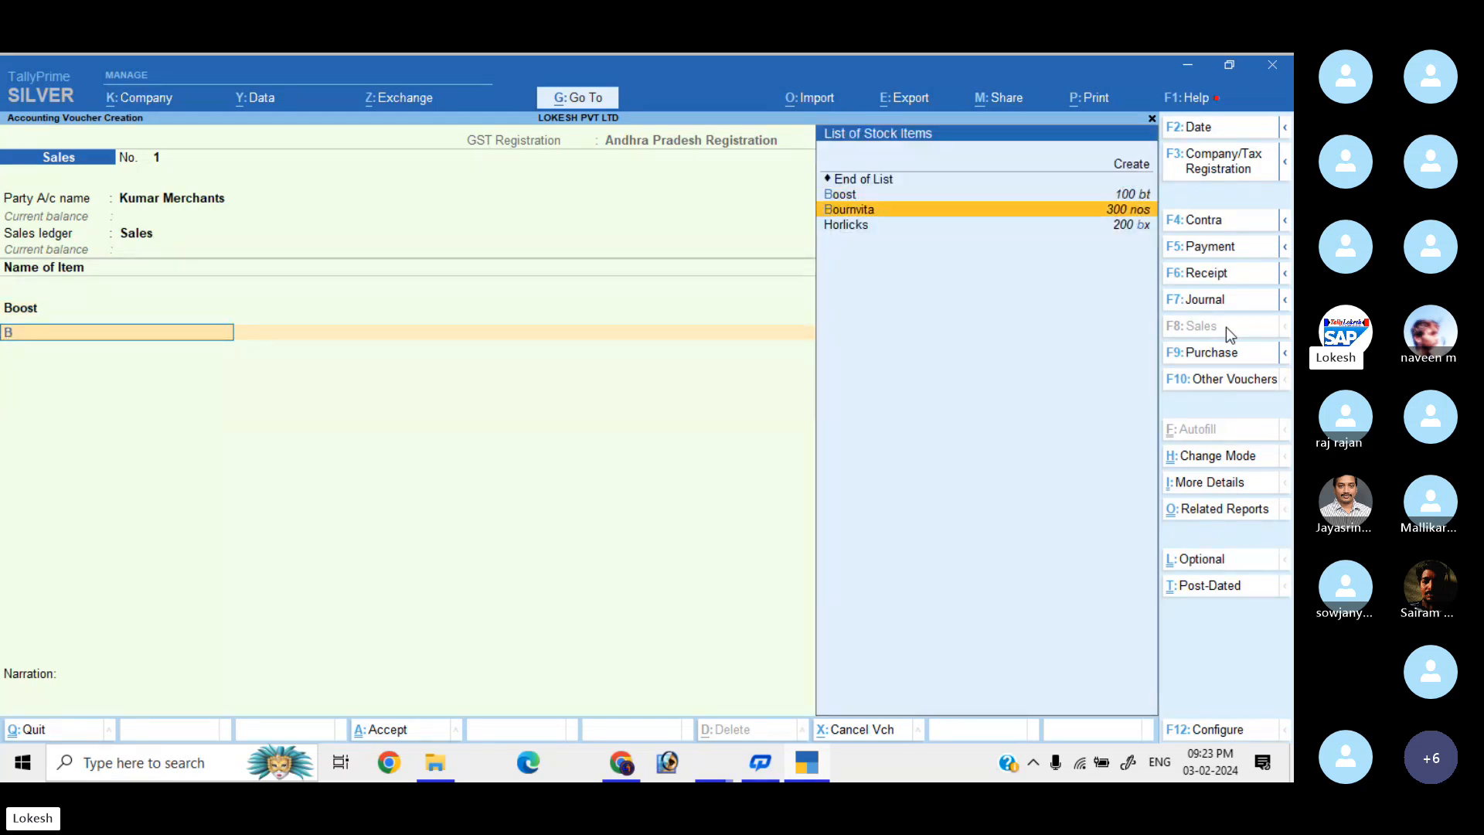
pyautogui.press('Return')
pyautogui.write('100')
pyautogui.press('Return')
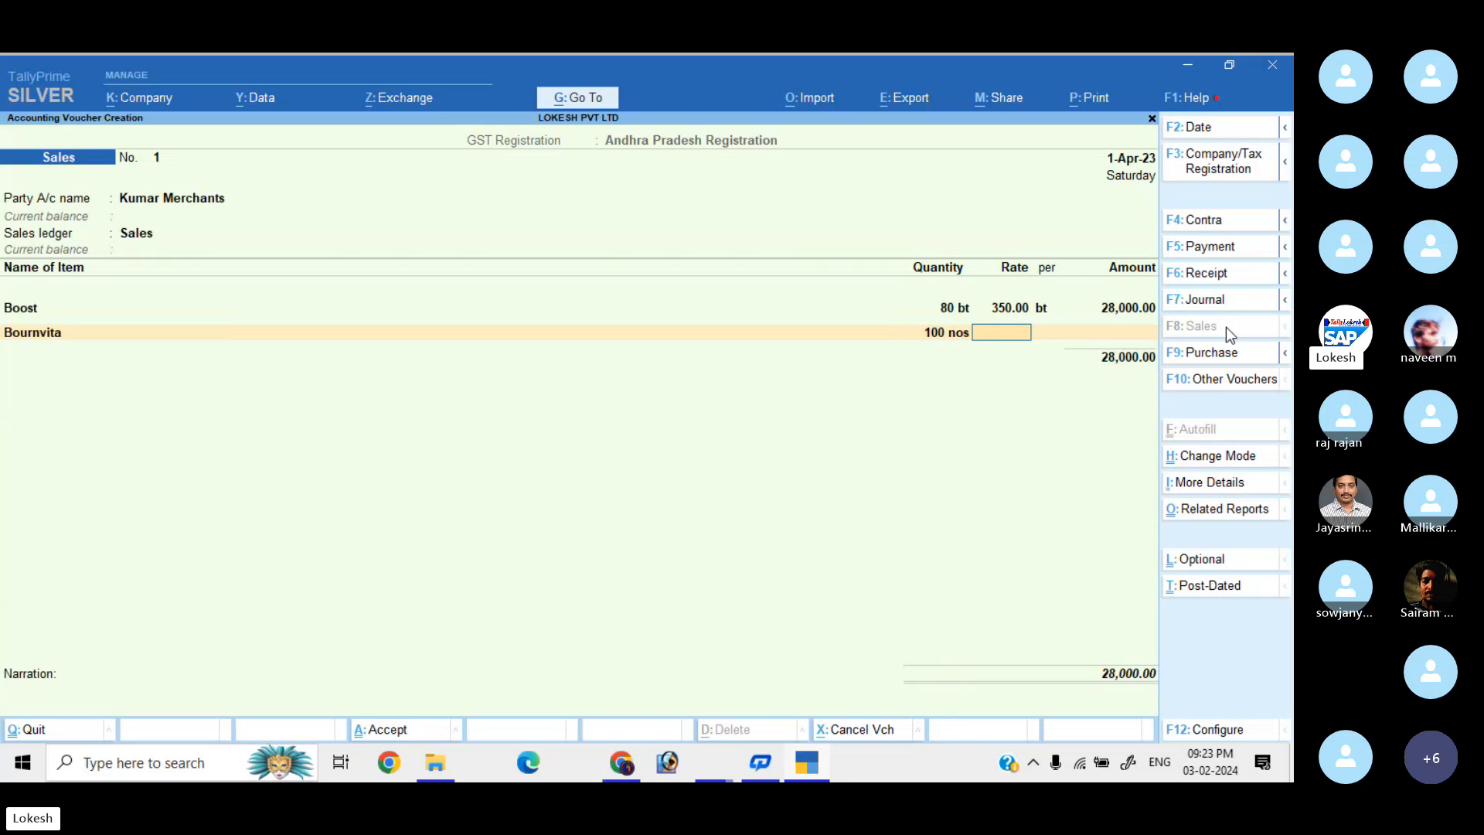
pyautogui.write('450')
pyautogui.press('Return')
pyautogui.press('Return')
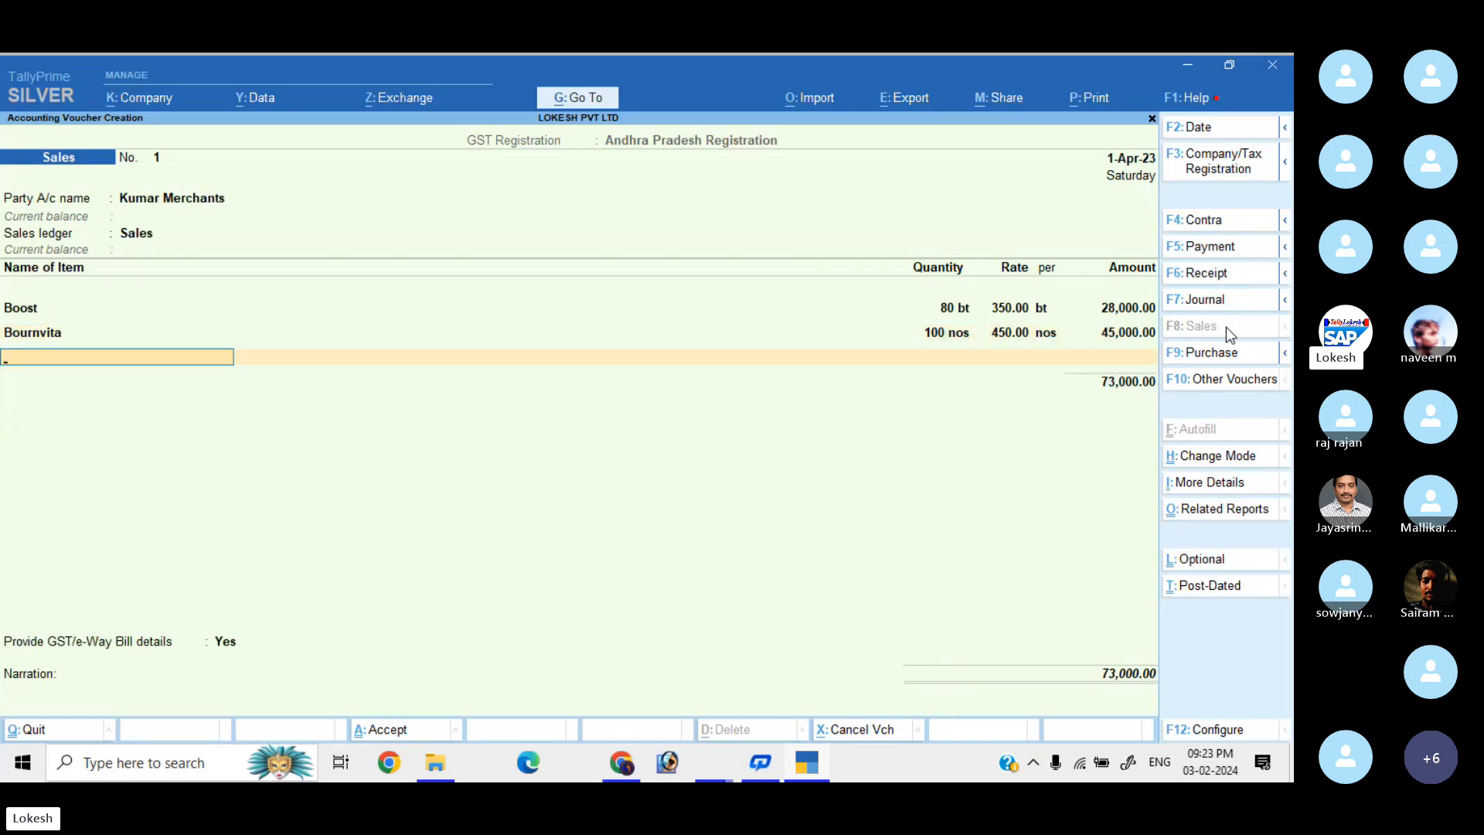
# Add Complan at 200 × 200 and Horlicks at 150 × 270.
pyautogui.write('c')
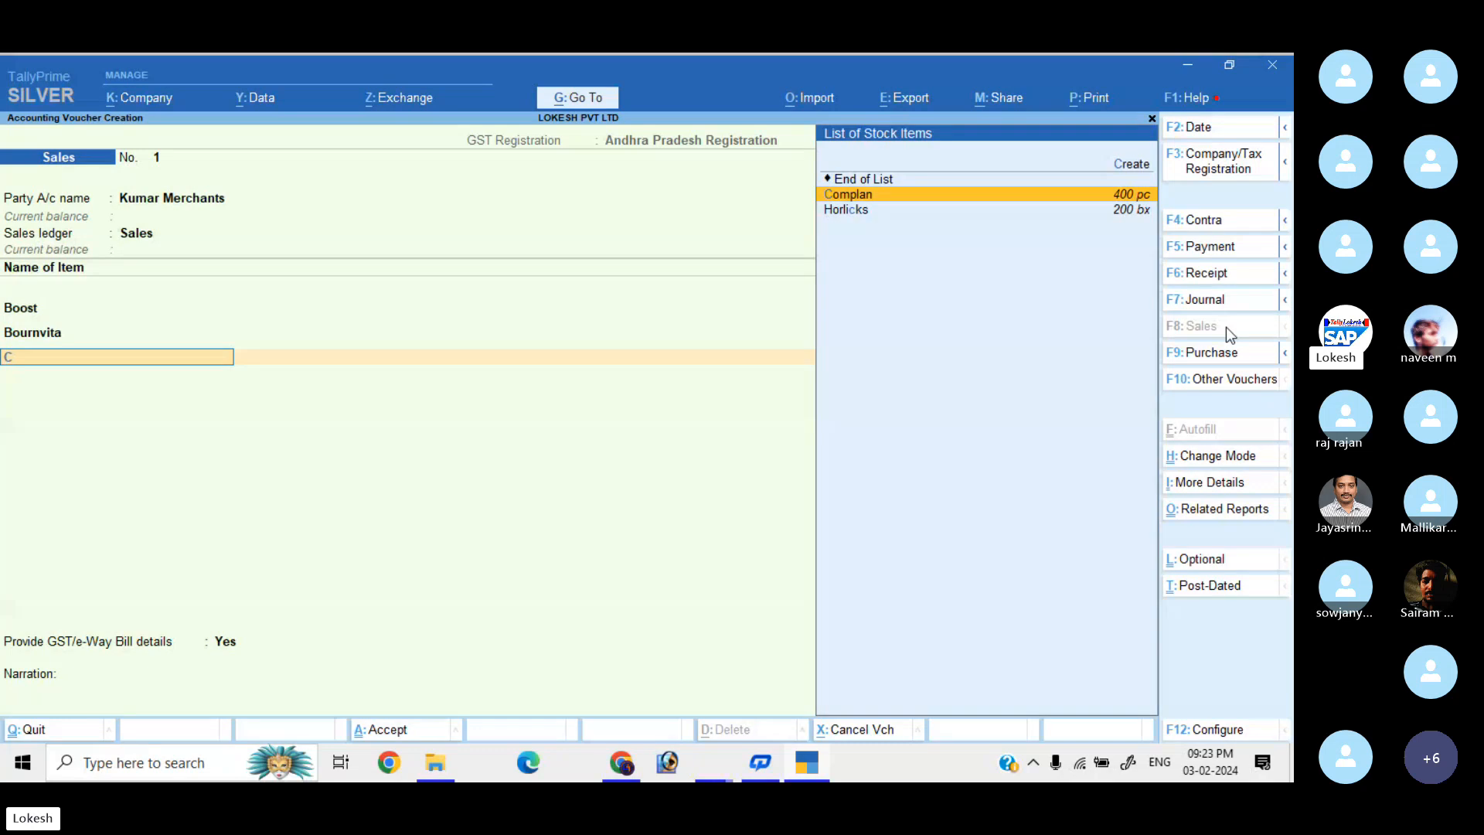
pyautogui.press('Return')
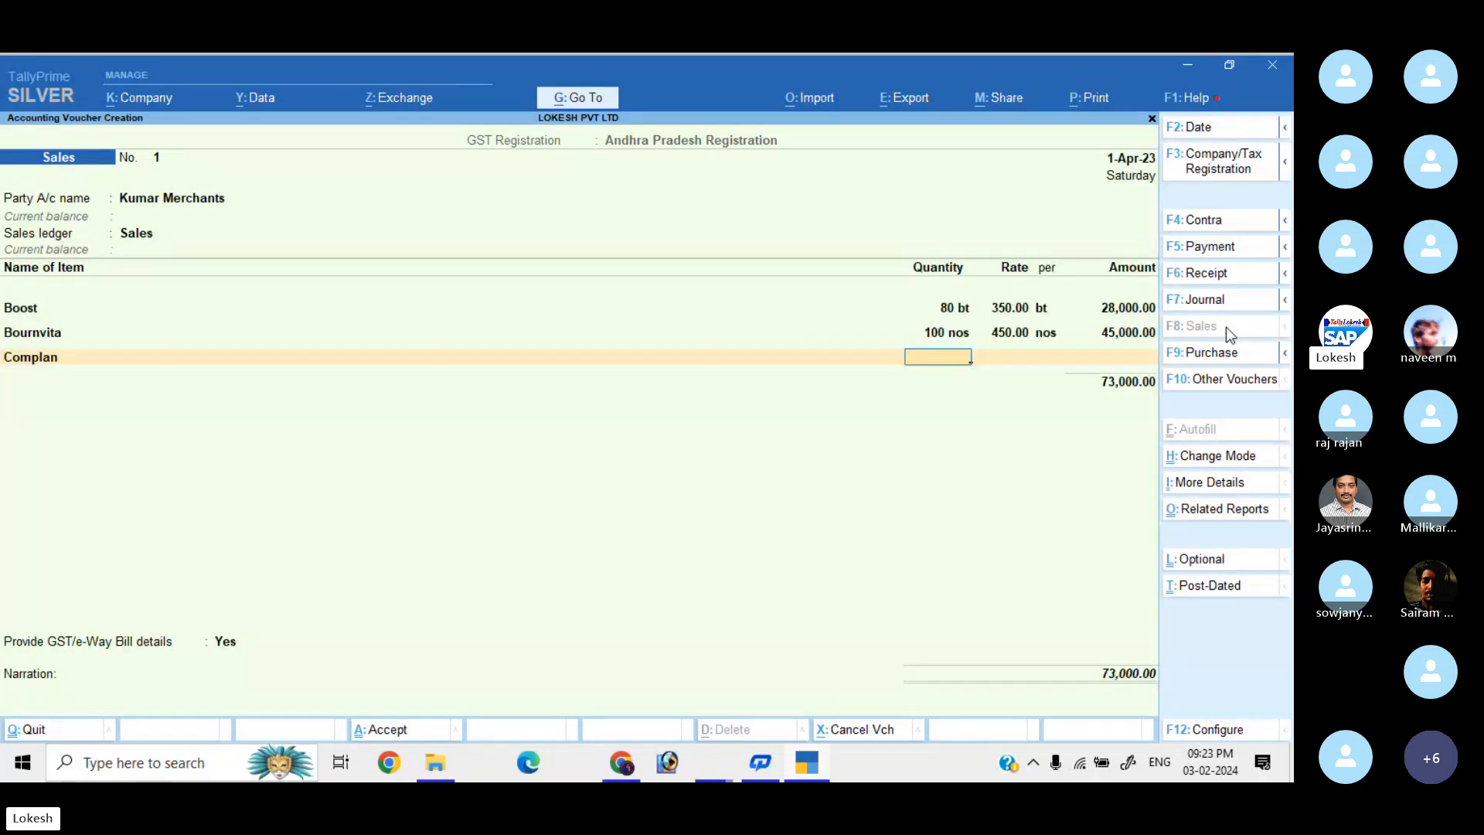
pyautogui.write('200')
pyautogui.press('Return')
pyautogui.write('200')
pyautogui.press('Return')
pyautogui.press('Return')
pyautogui.press('Return')
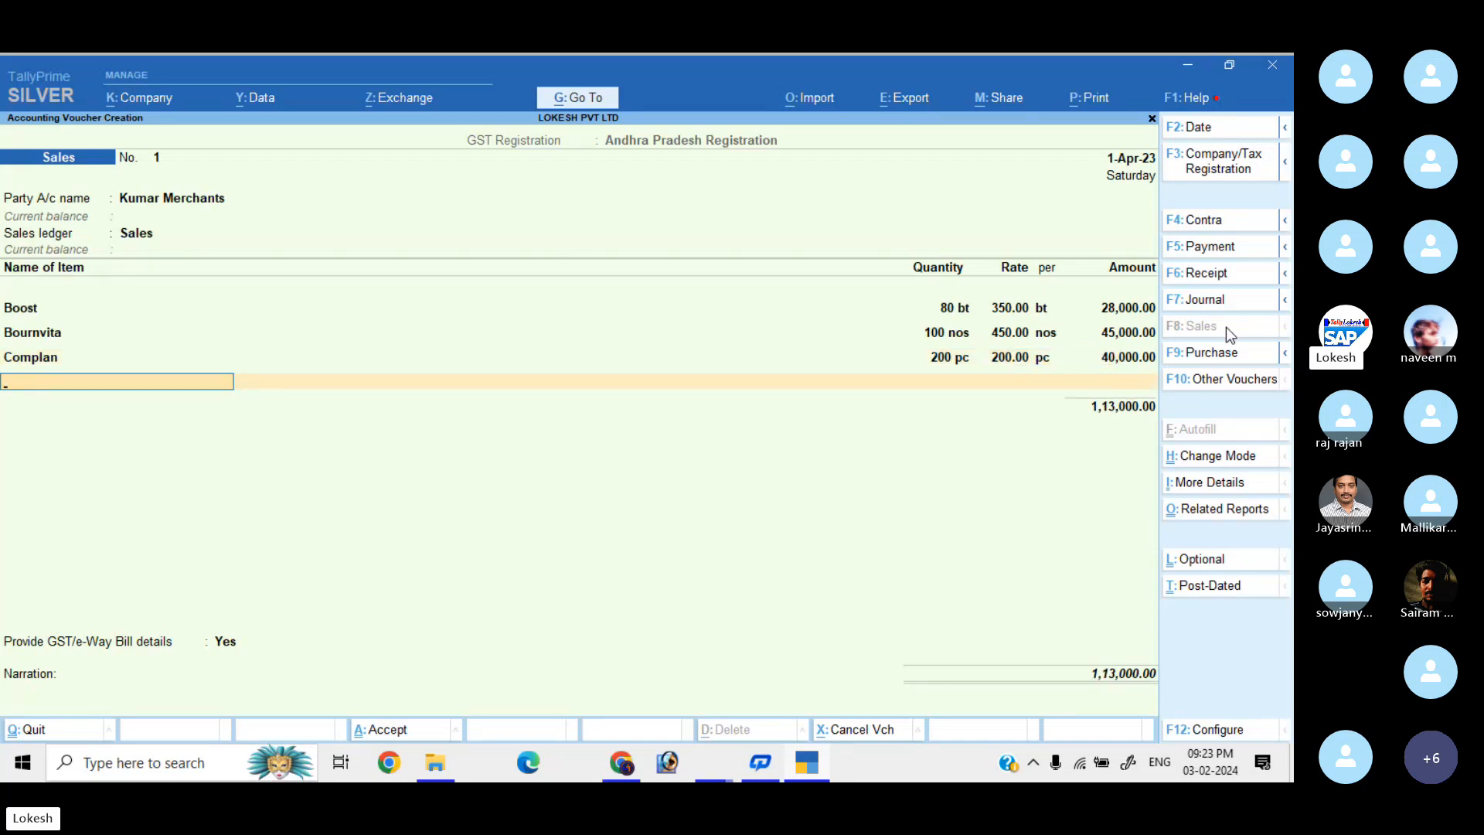
pyautogui.write('h')
pyautogui.press('Return')
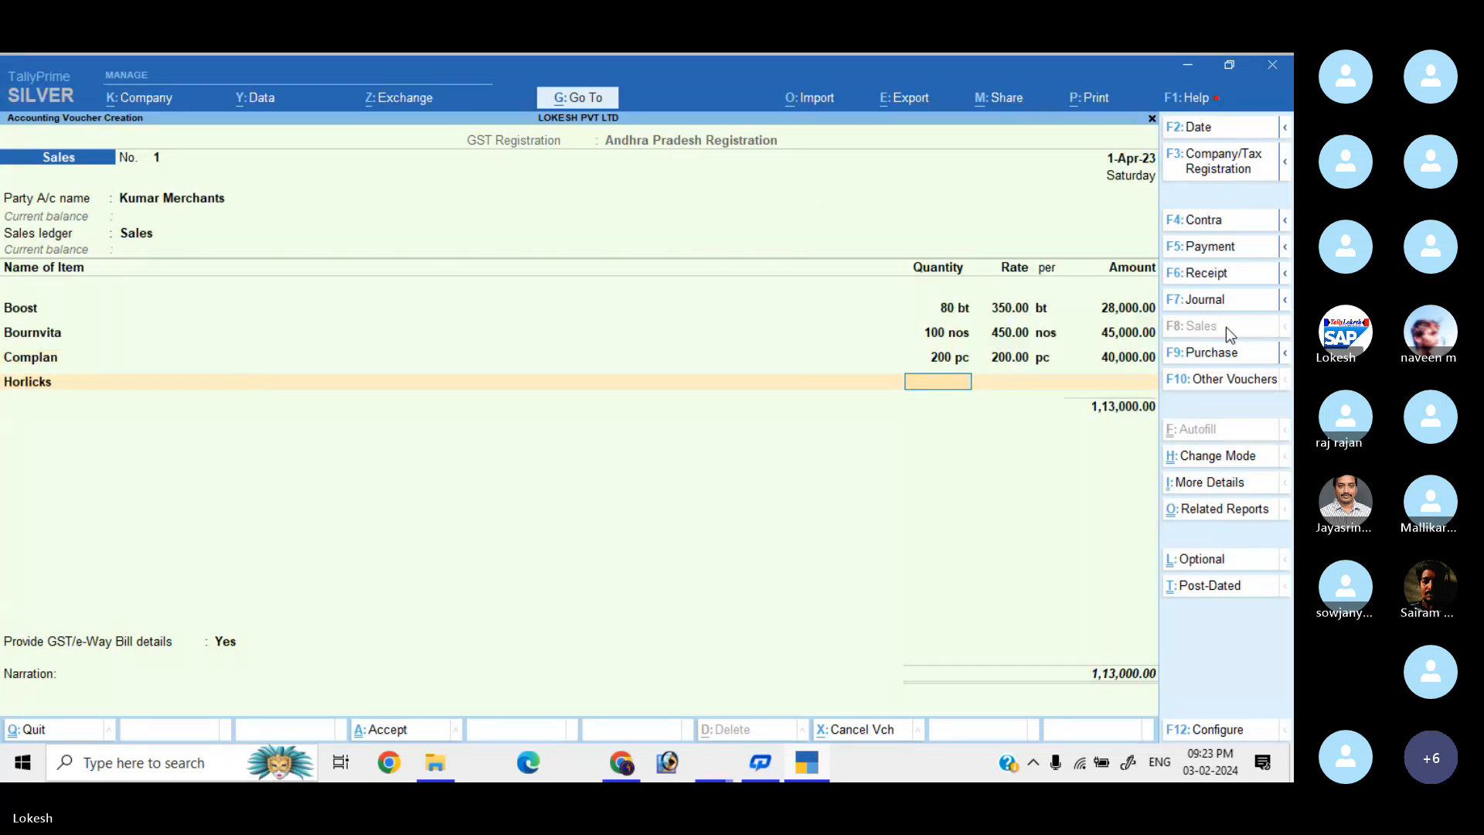
pyautogui.write('150')
pyautogui.press('Return')
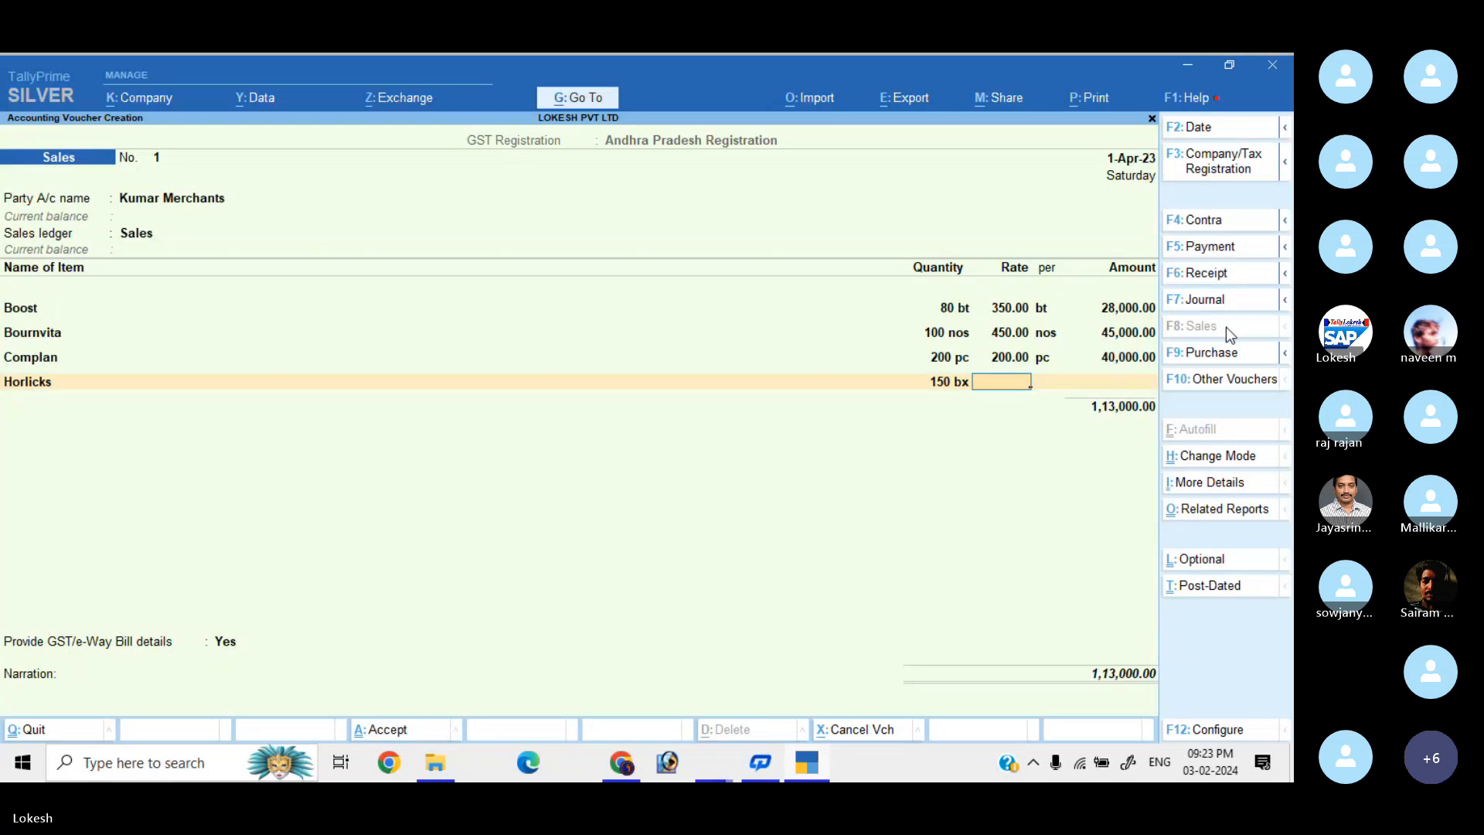
pyautogui.write('270')
pyautogui.press('Return')
pyautogui.press('Return')
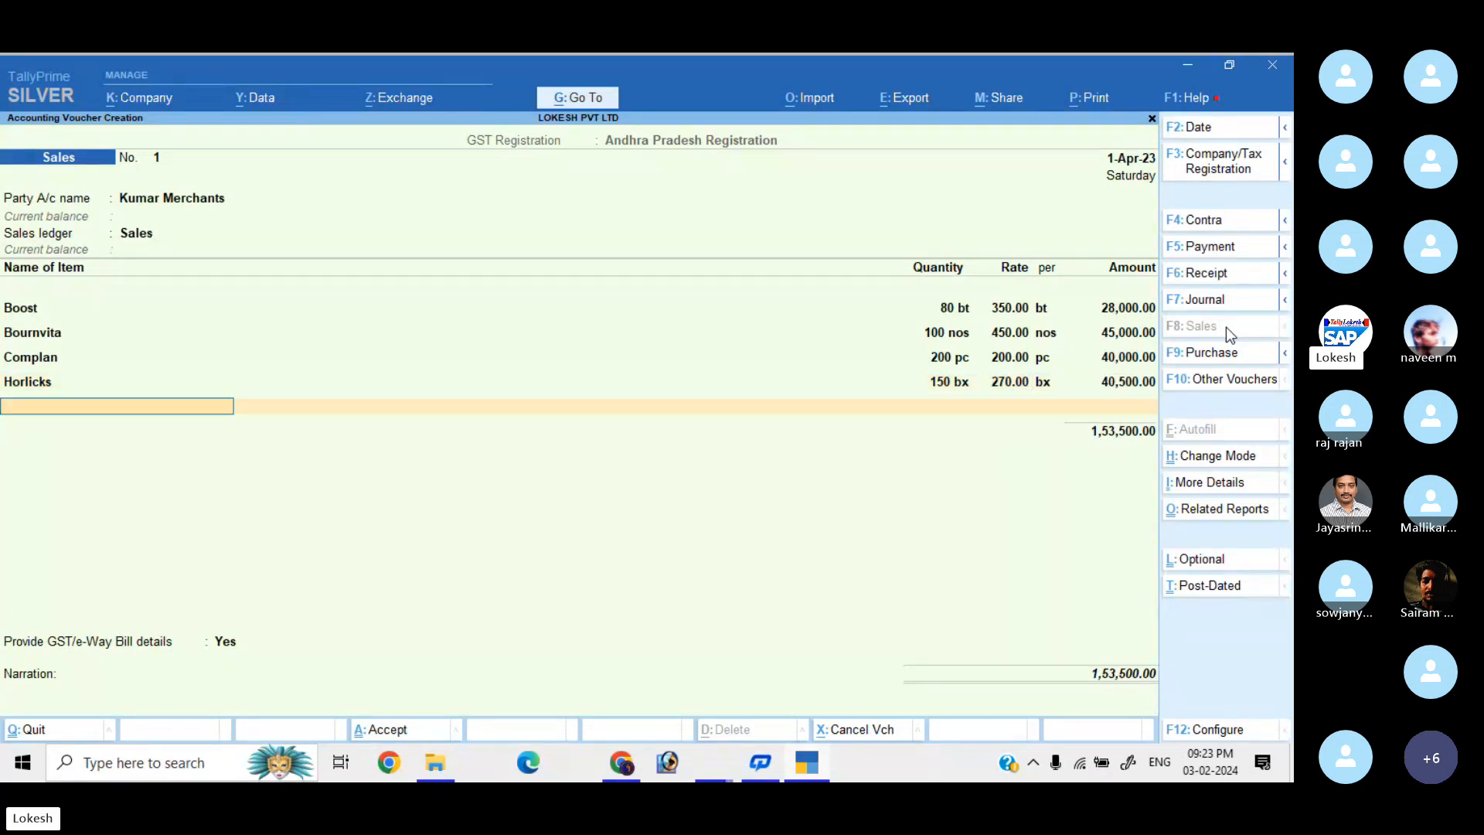
pyautogui.press('Return')
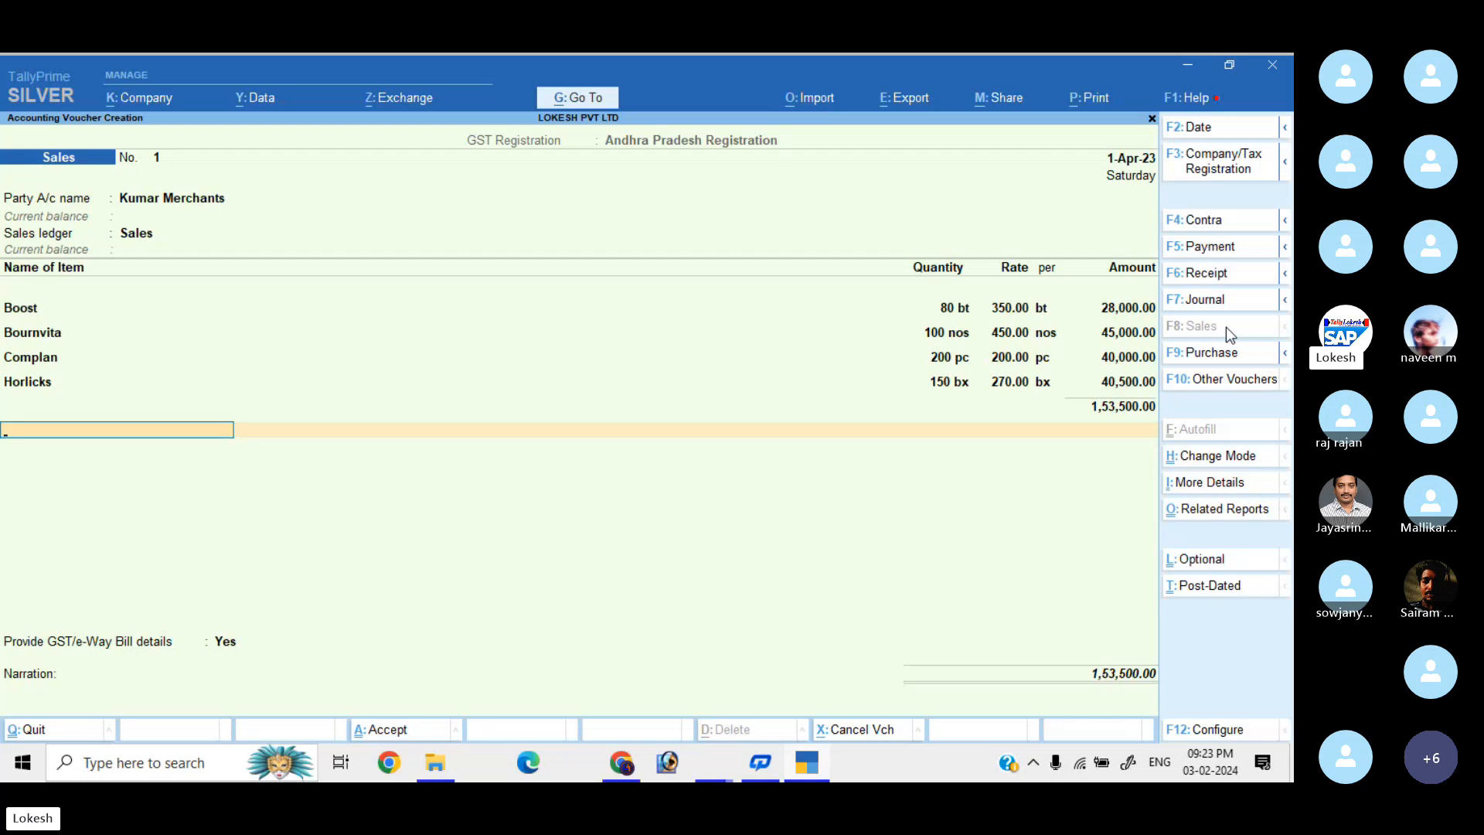
# Add the CGST and SGST tax ledgers to the sales voucher.
pyautogui.write('CG')
pyautogui.press('Return')
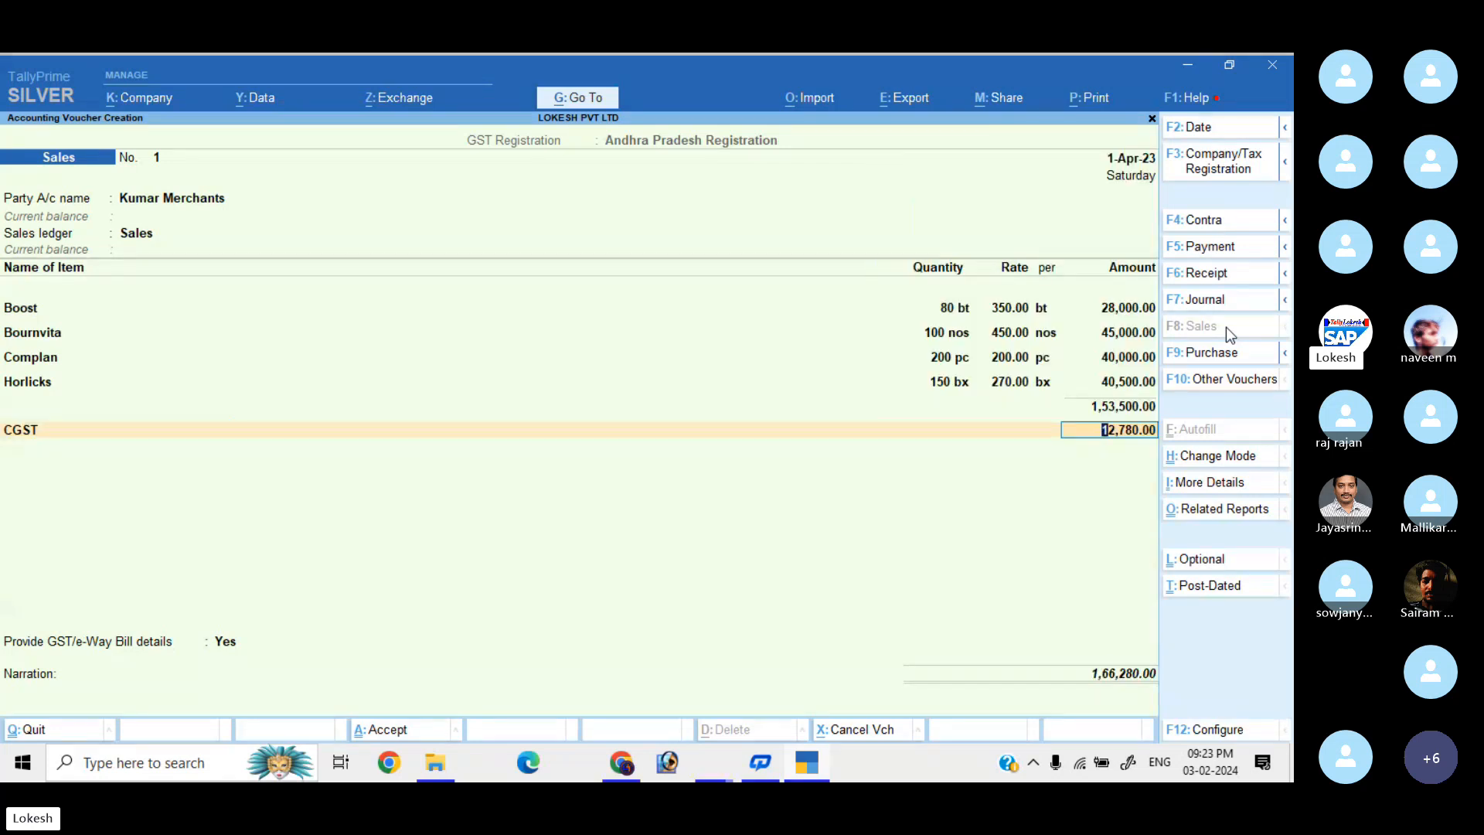
pyautogui.press('Return')
pyautogui.write('S')
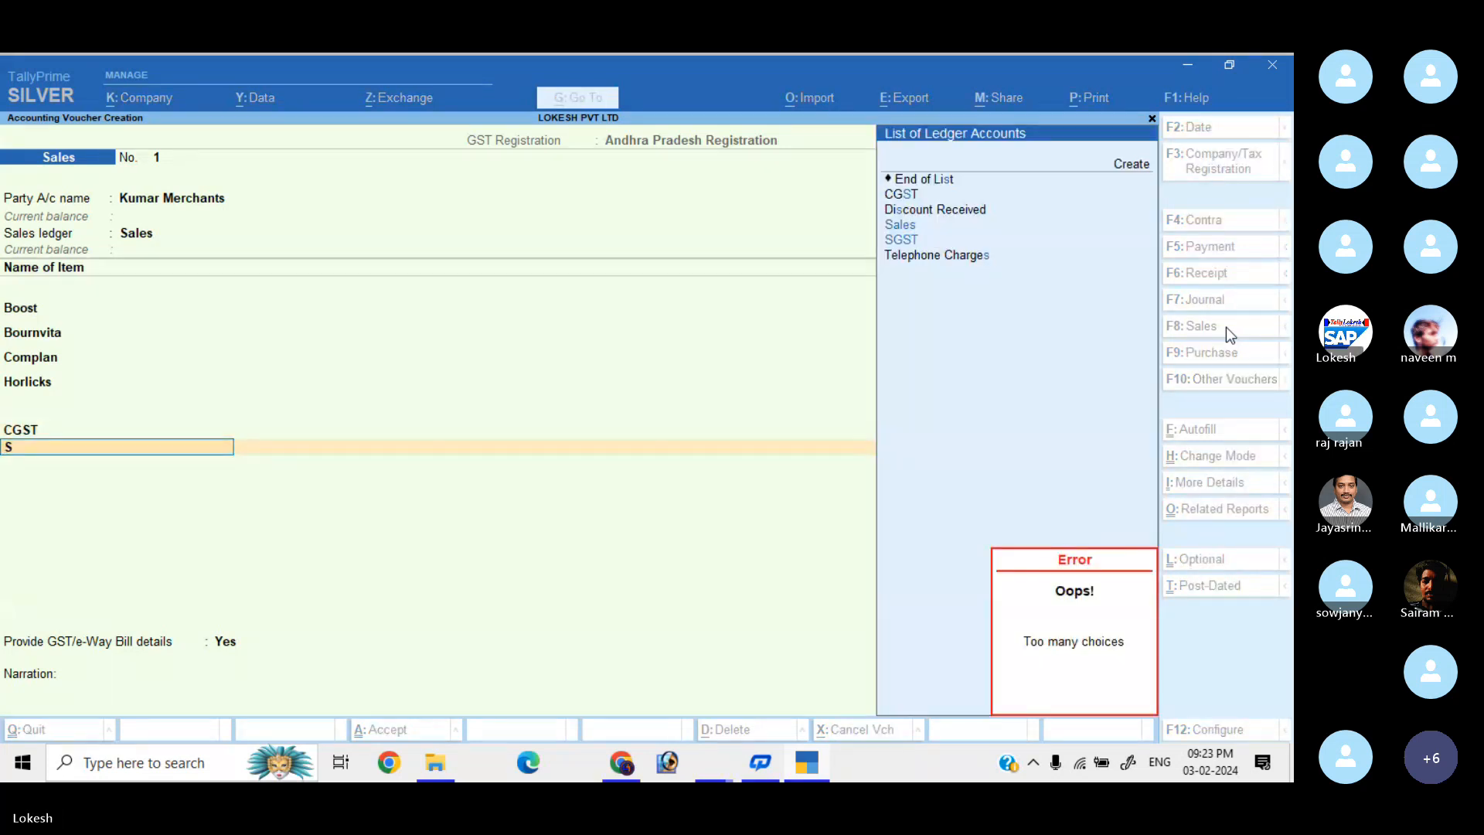
pyautogui.press('Down')
pyautogui.press('Return')
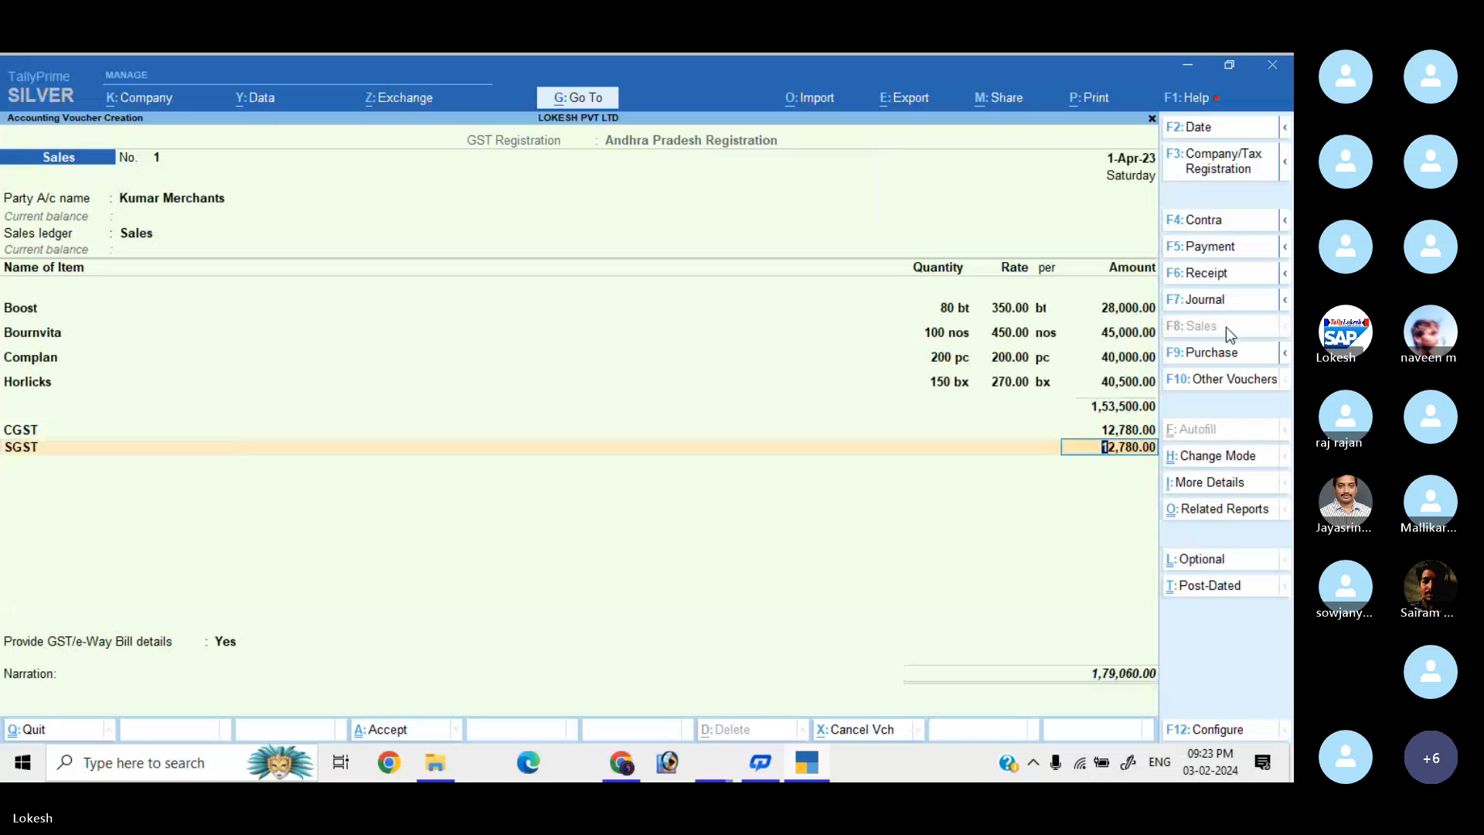
# Set Provide GST/e-Way Bill details to No.
pyautogui.click(226, 643)
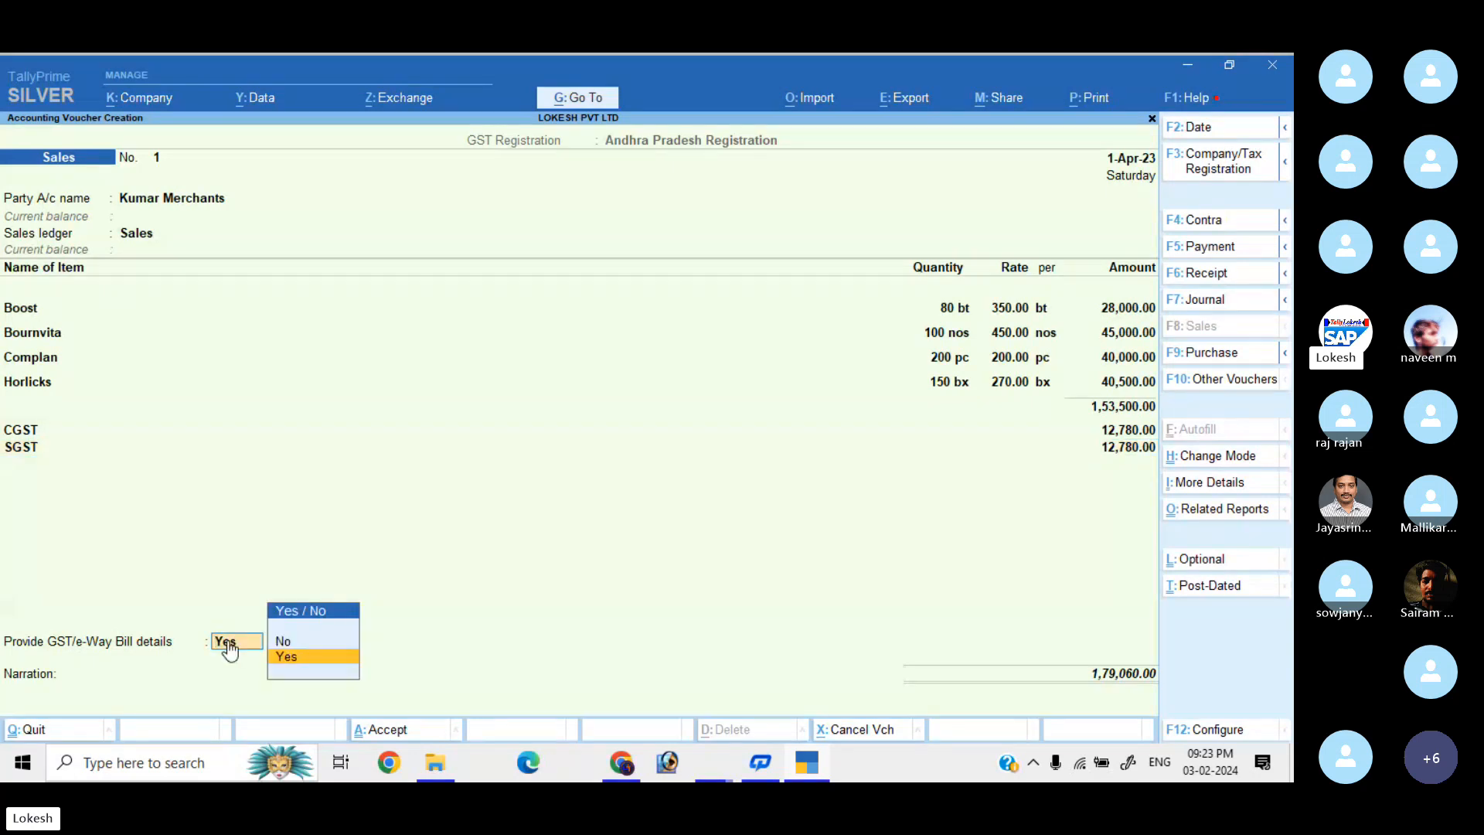
pyautogui.press('Return')
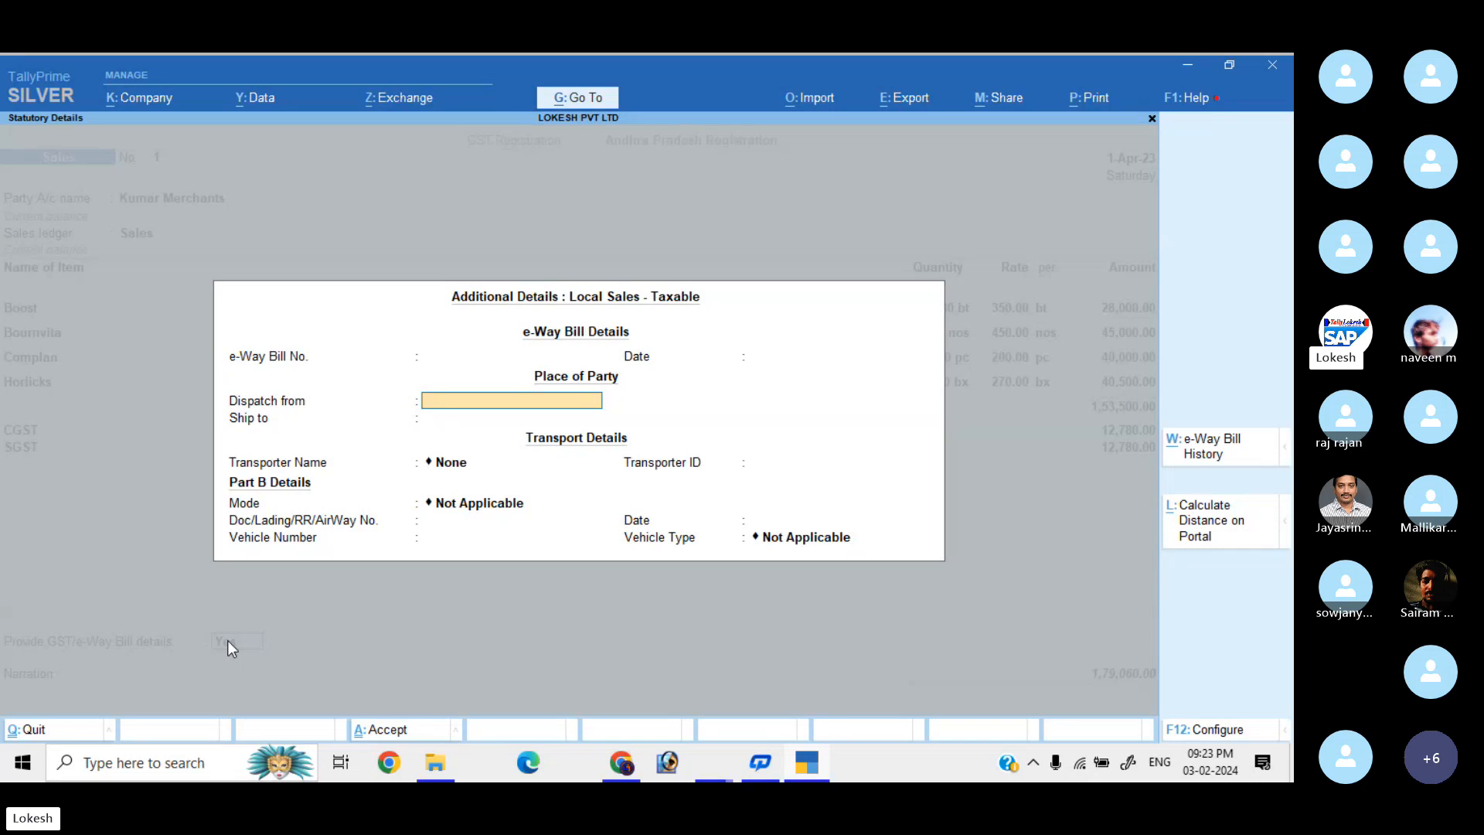
pyautogui.press('Escape')
pyautogui.press('Up')
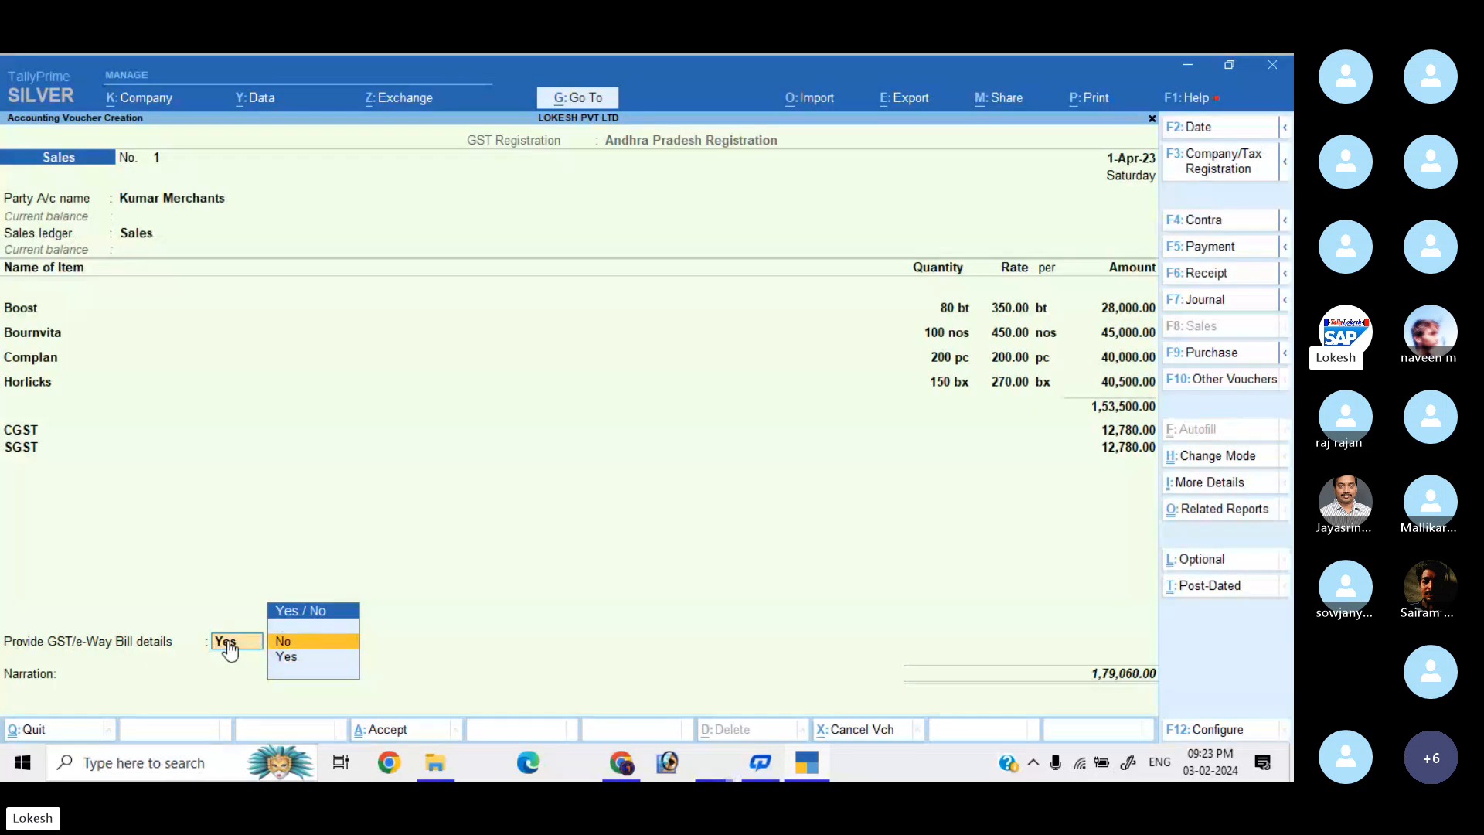
pyautogui.press('Return')
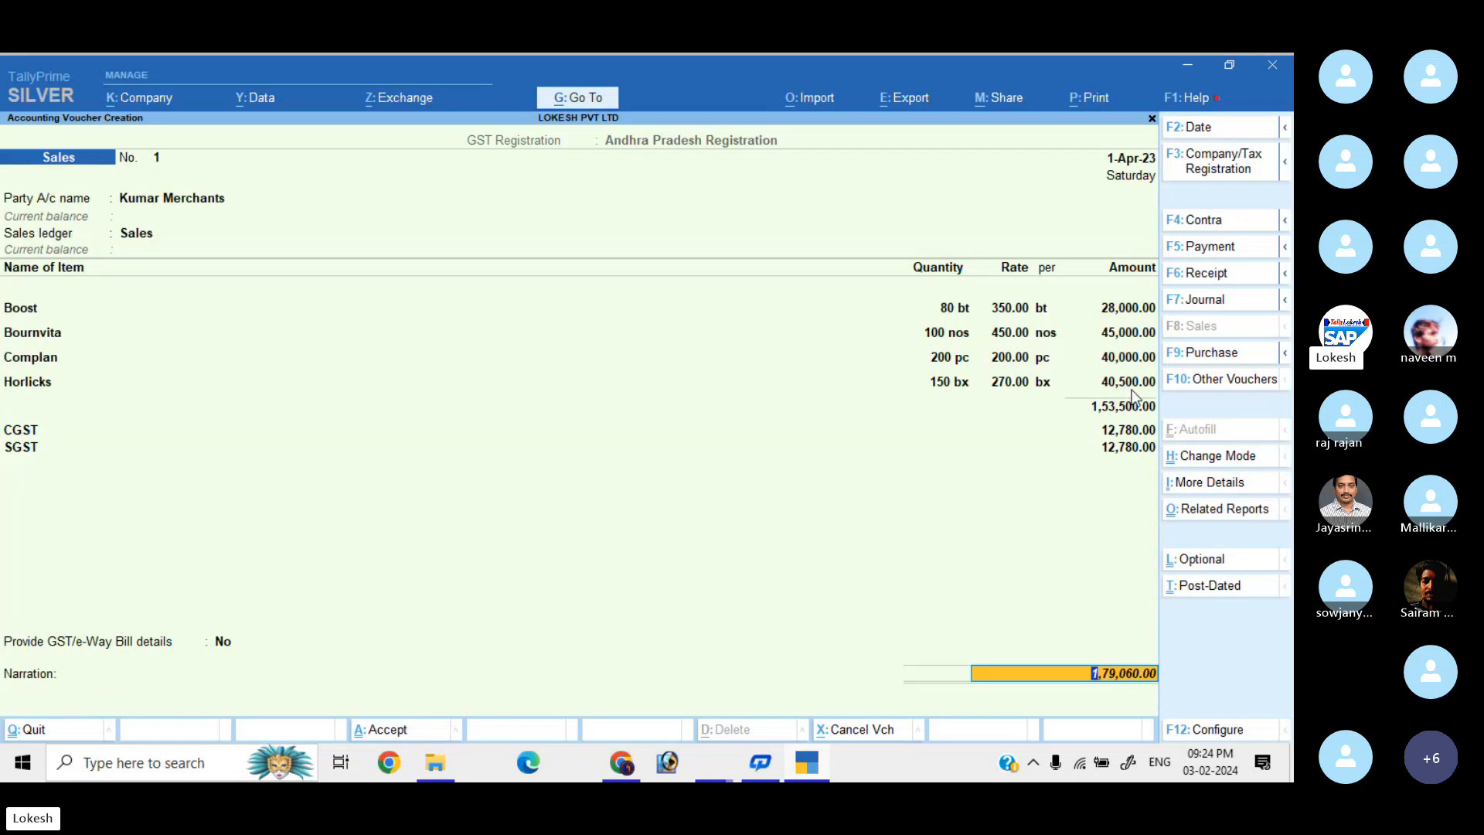
pyautogui.click(1214, 510)
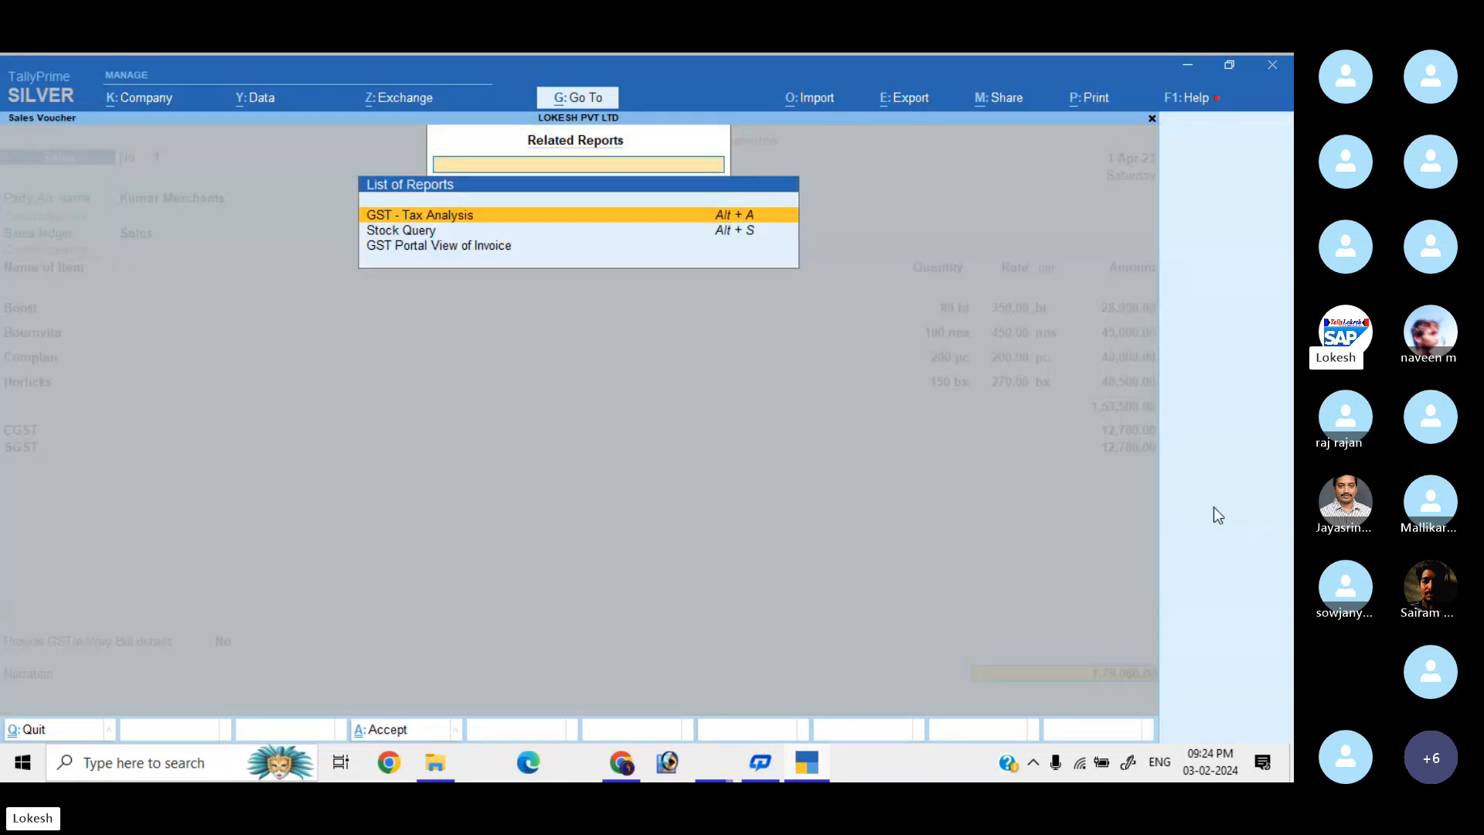
pyautogui.press('Return')
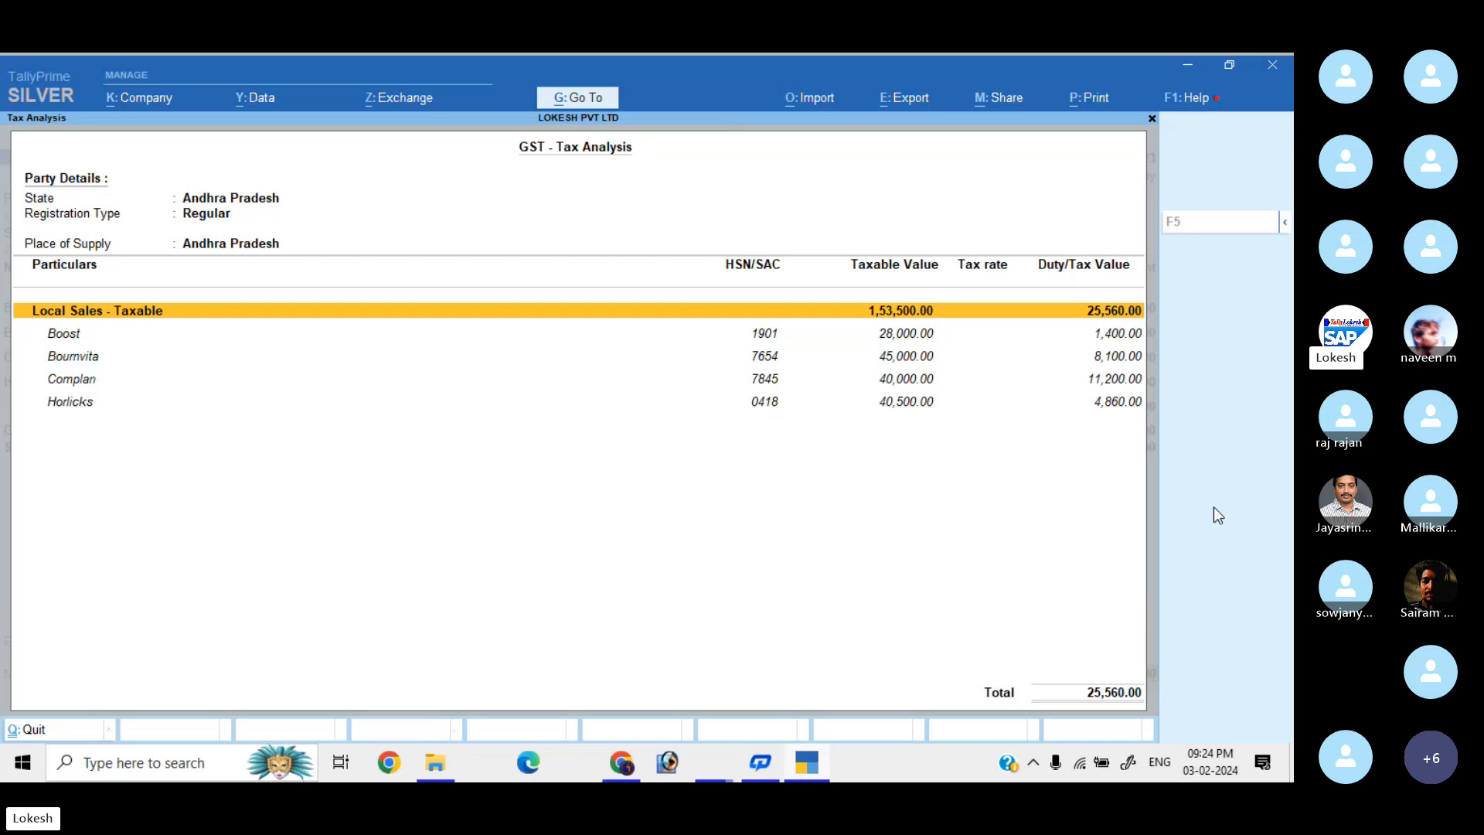
pyautogui.press('F5')
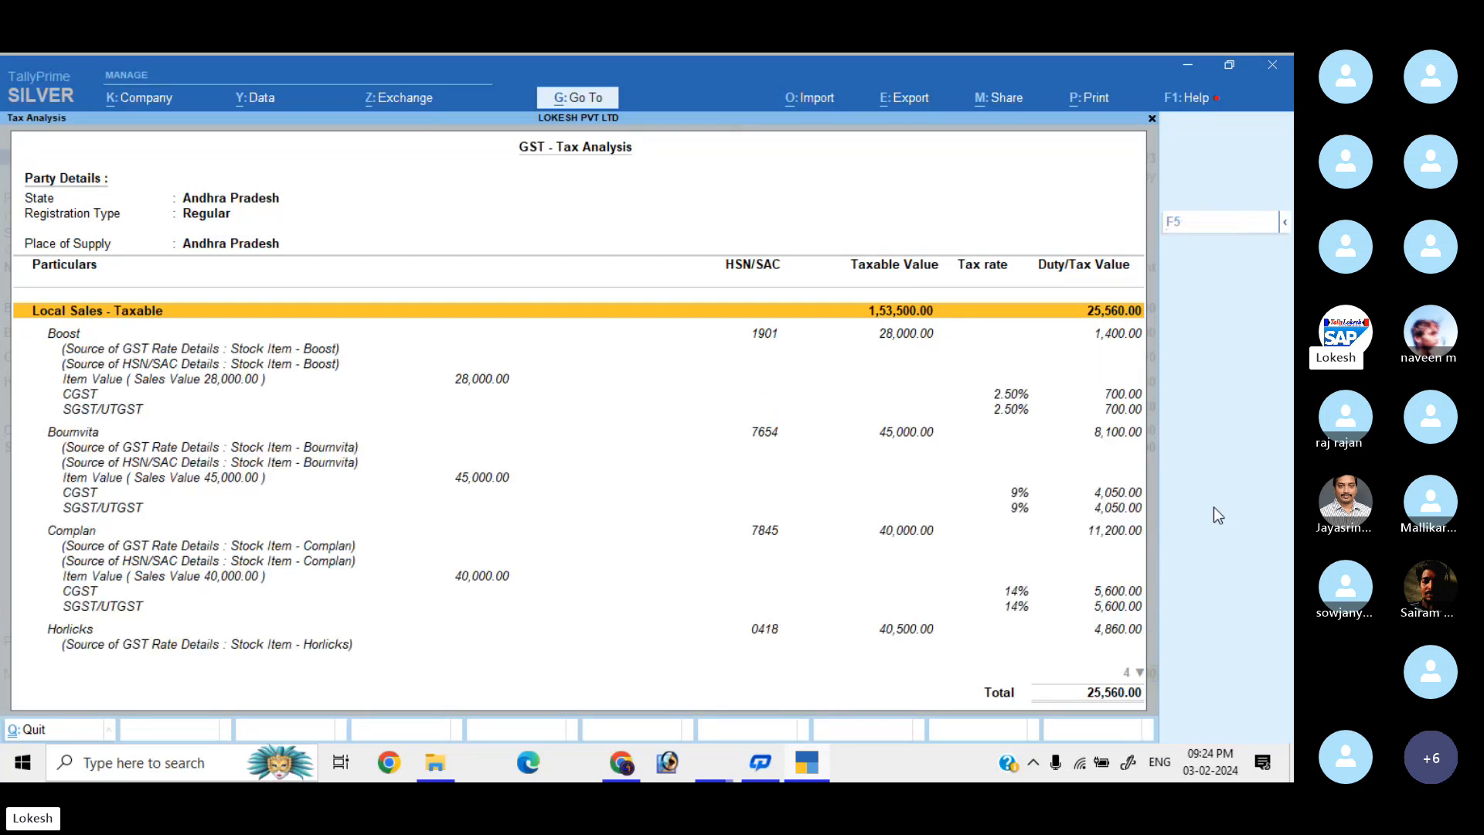
pyautogui.click(905, 338)
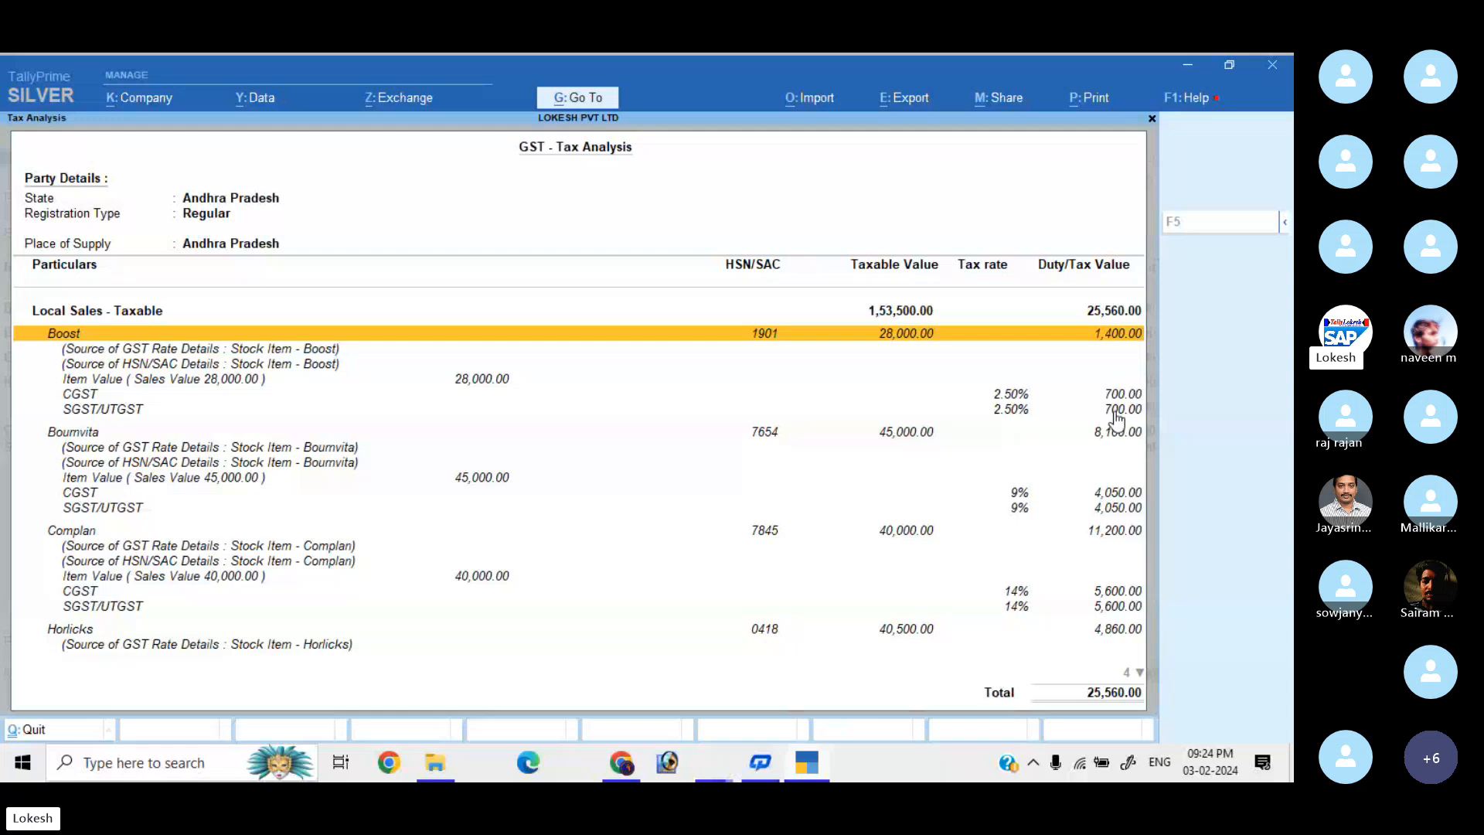
pyautogui.click(891, 438)
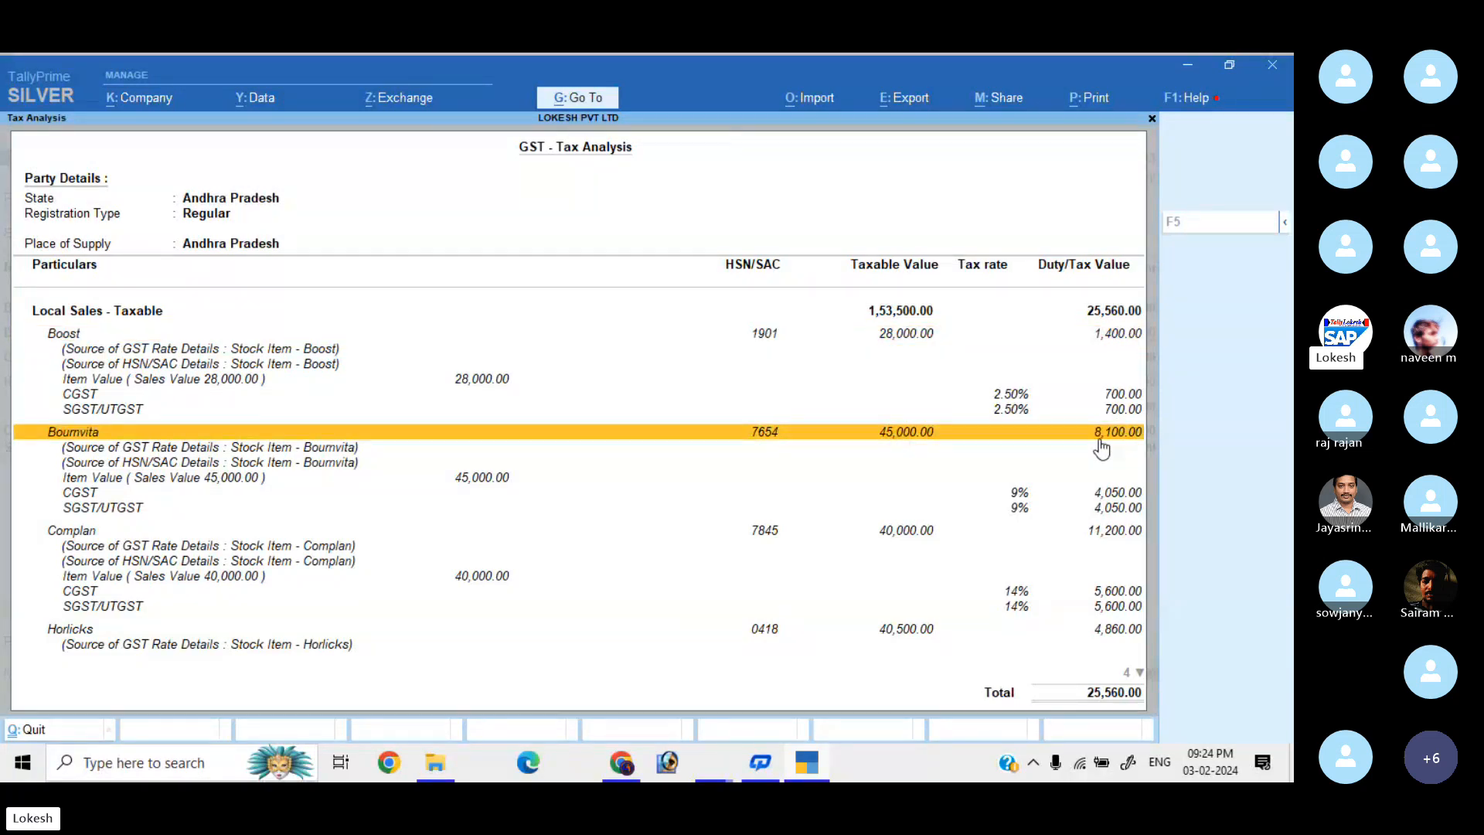
pyautogui.click(915, 533)
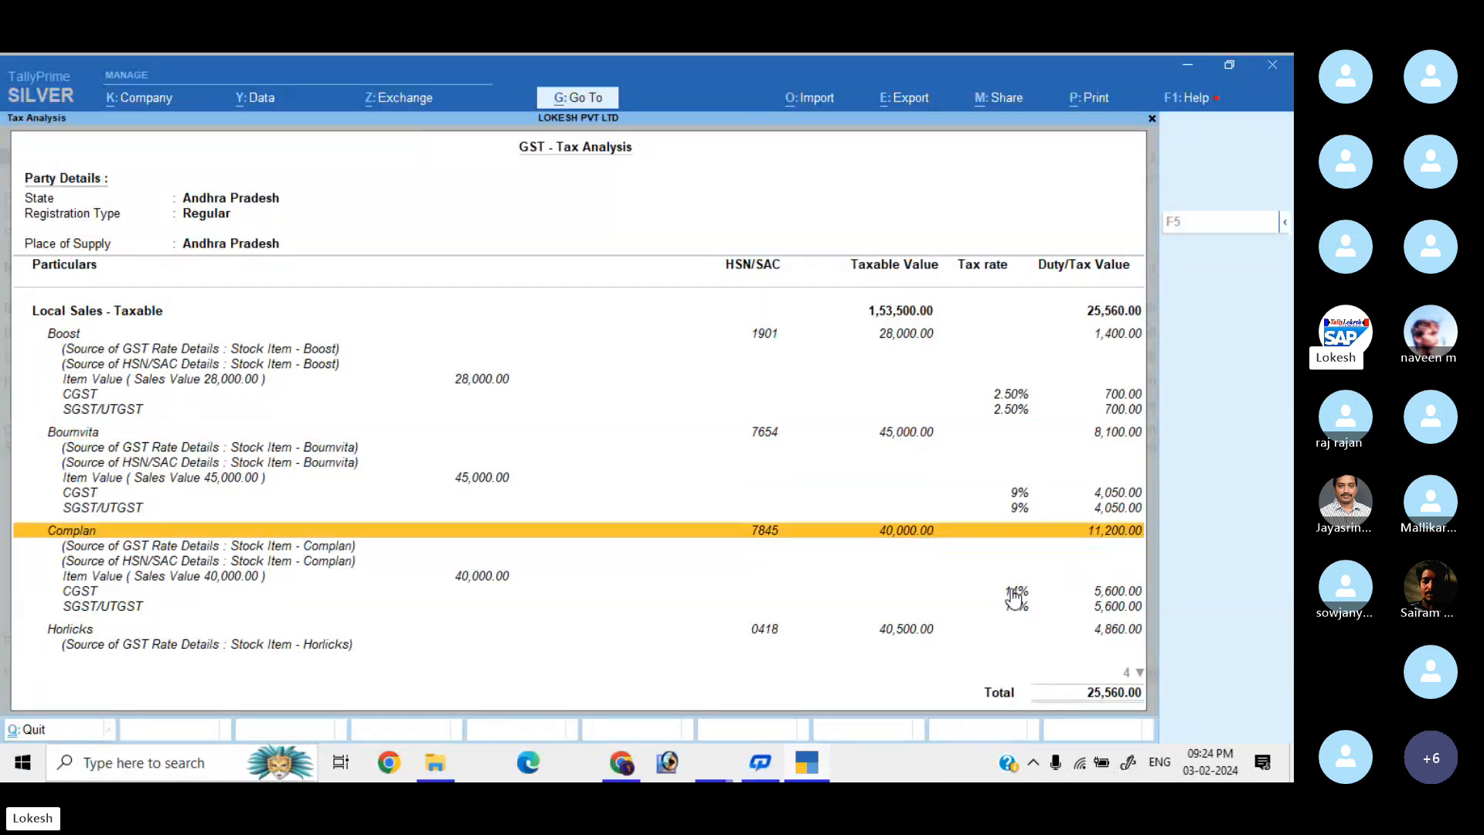
pyautogui.click(900, 635)
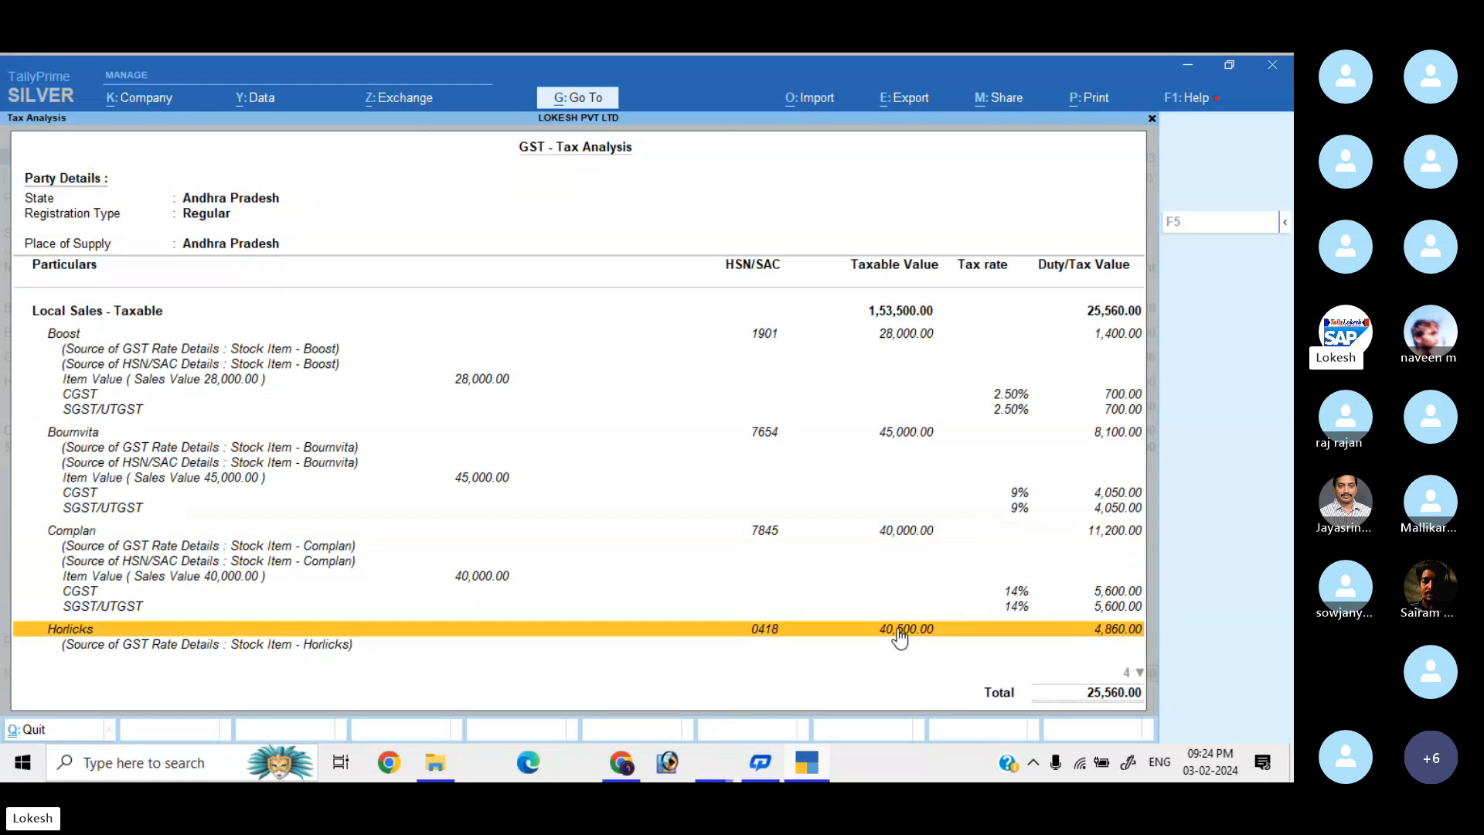
pyautogui.press('Down')
pyautogui.press('Down')
pyautogui.press('Down')
pyautogui.press('Down')
pyautogui.press('Down')
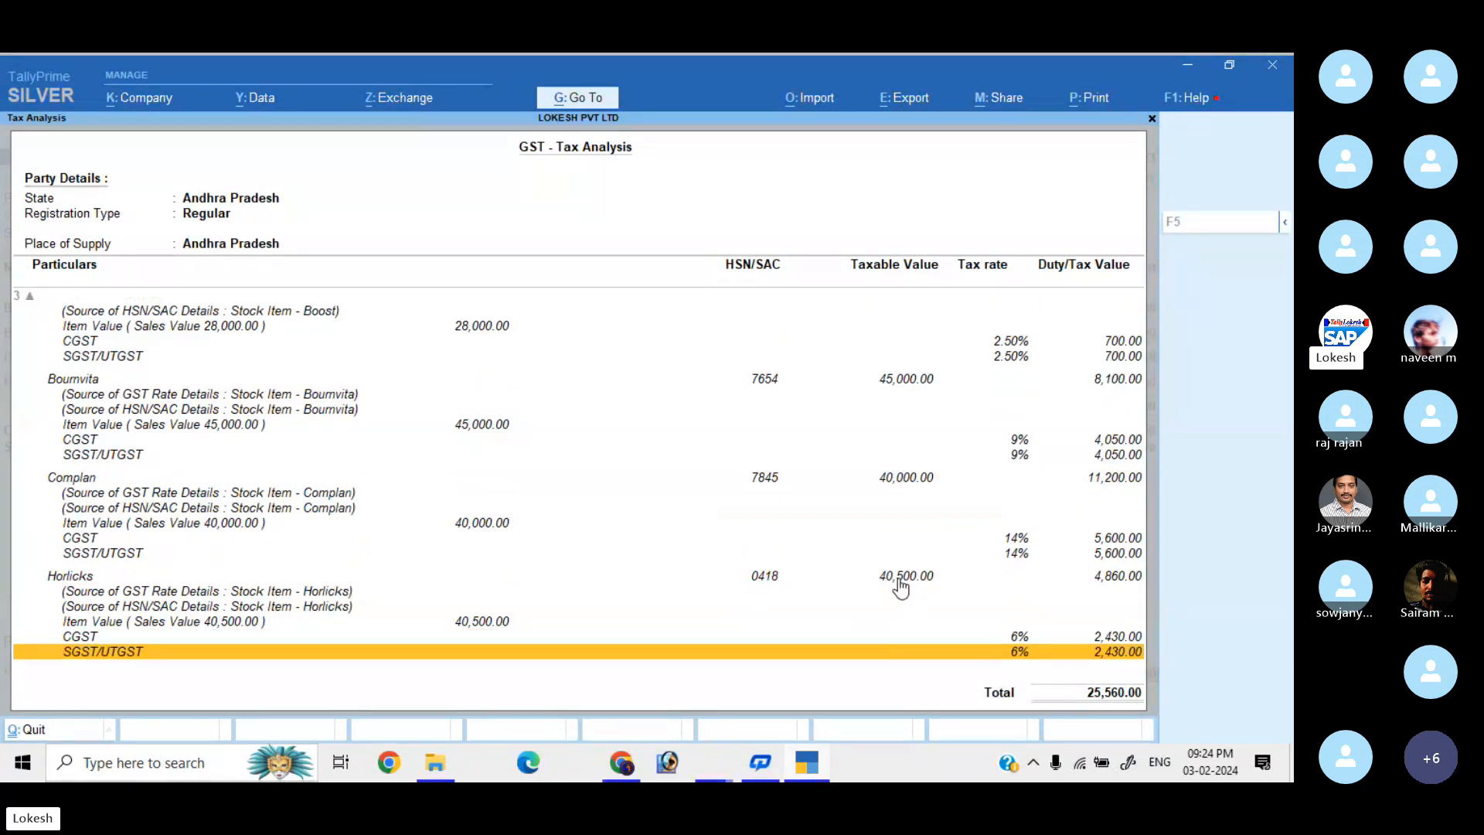
pyautogui.click(900, 579)
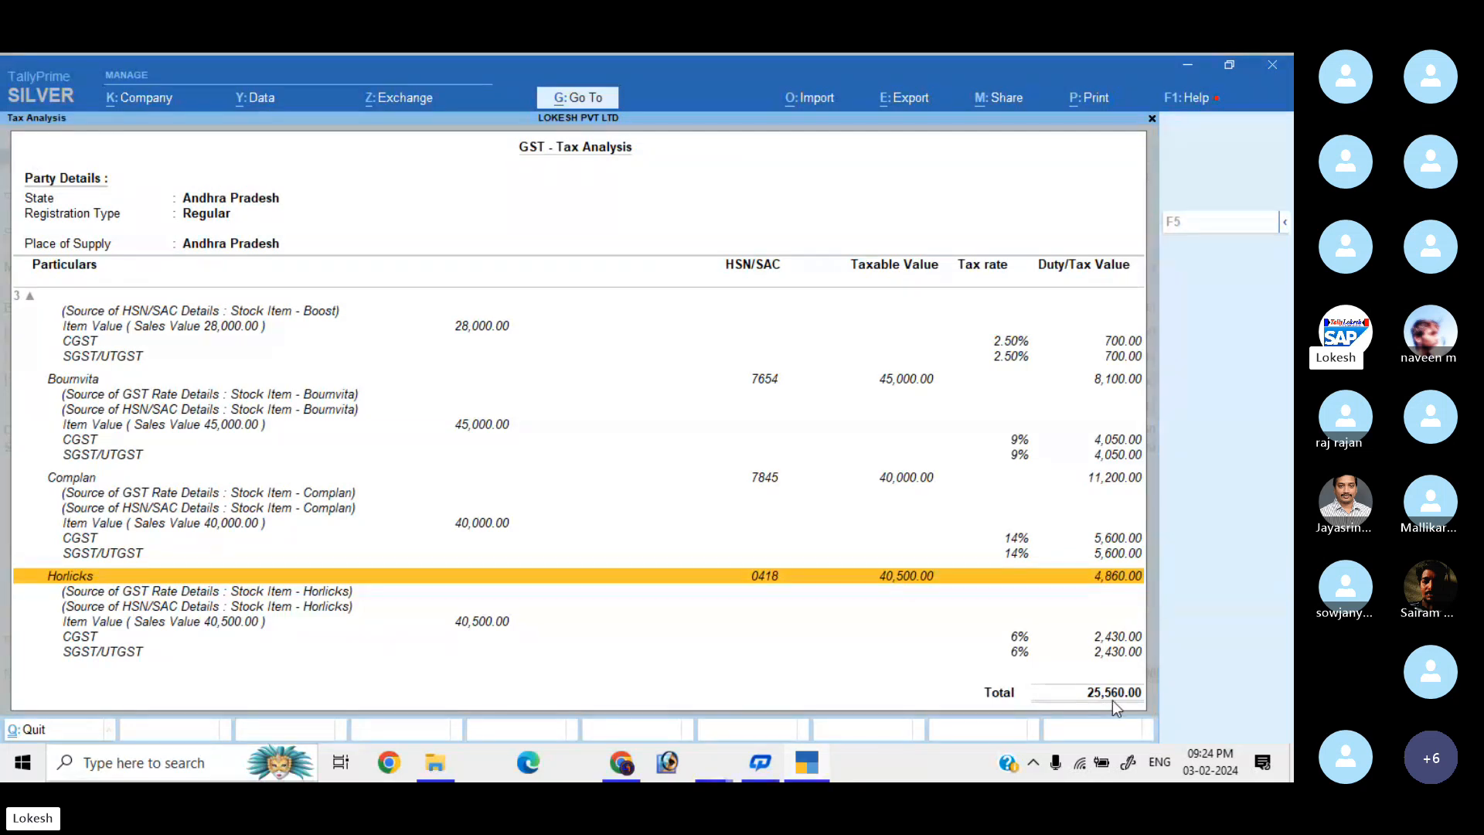
pyautogui.press('Escape')
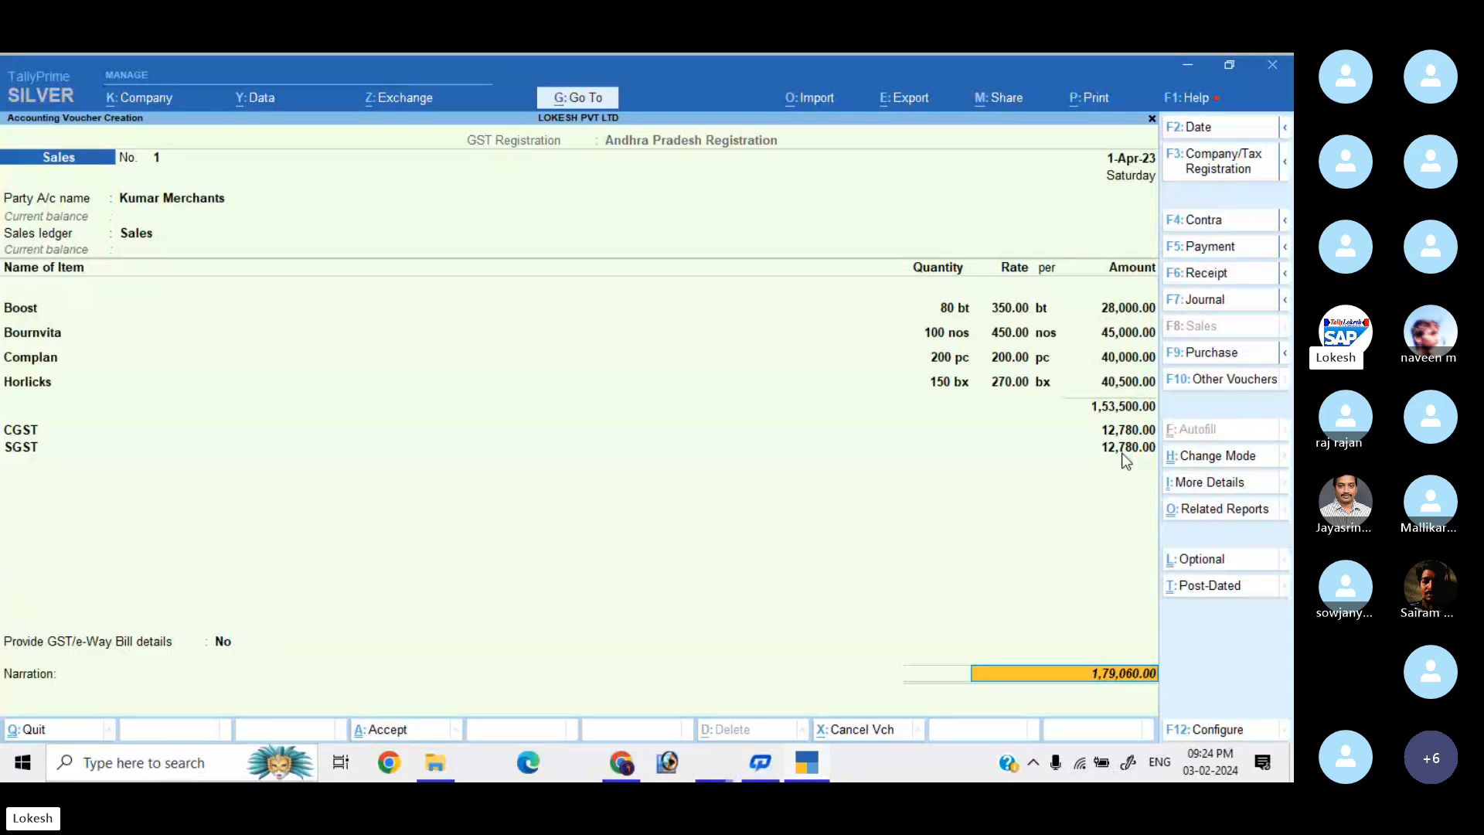
# Save Sales voucher No. 1, declining e-Way Bill generation.
pyautogui.press('Return')
pyautogui.press('Return')
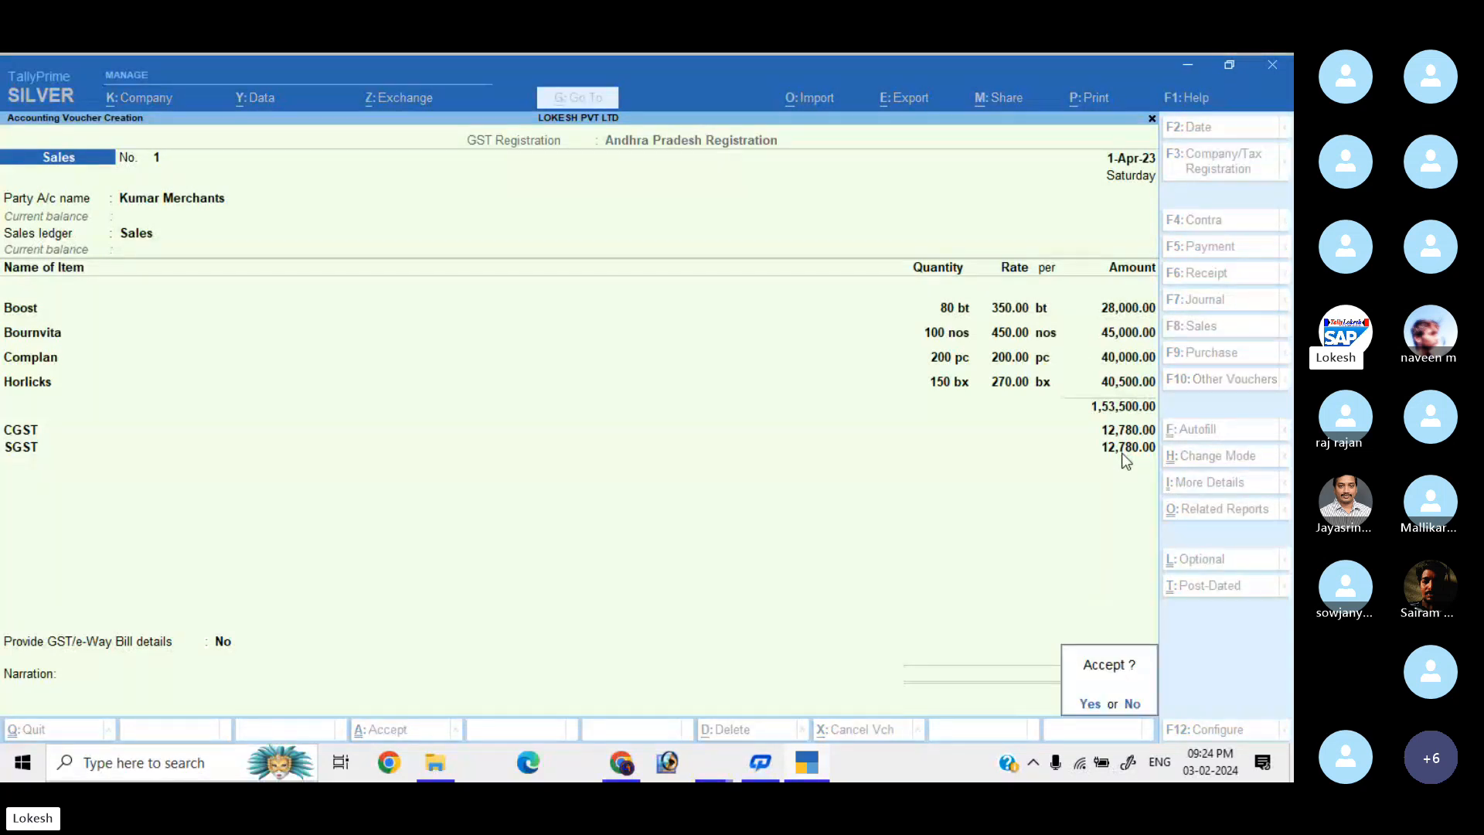
pyautogui.press('Return')
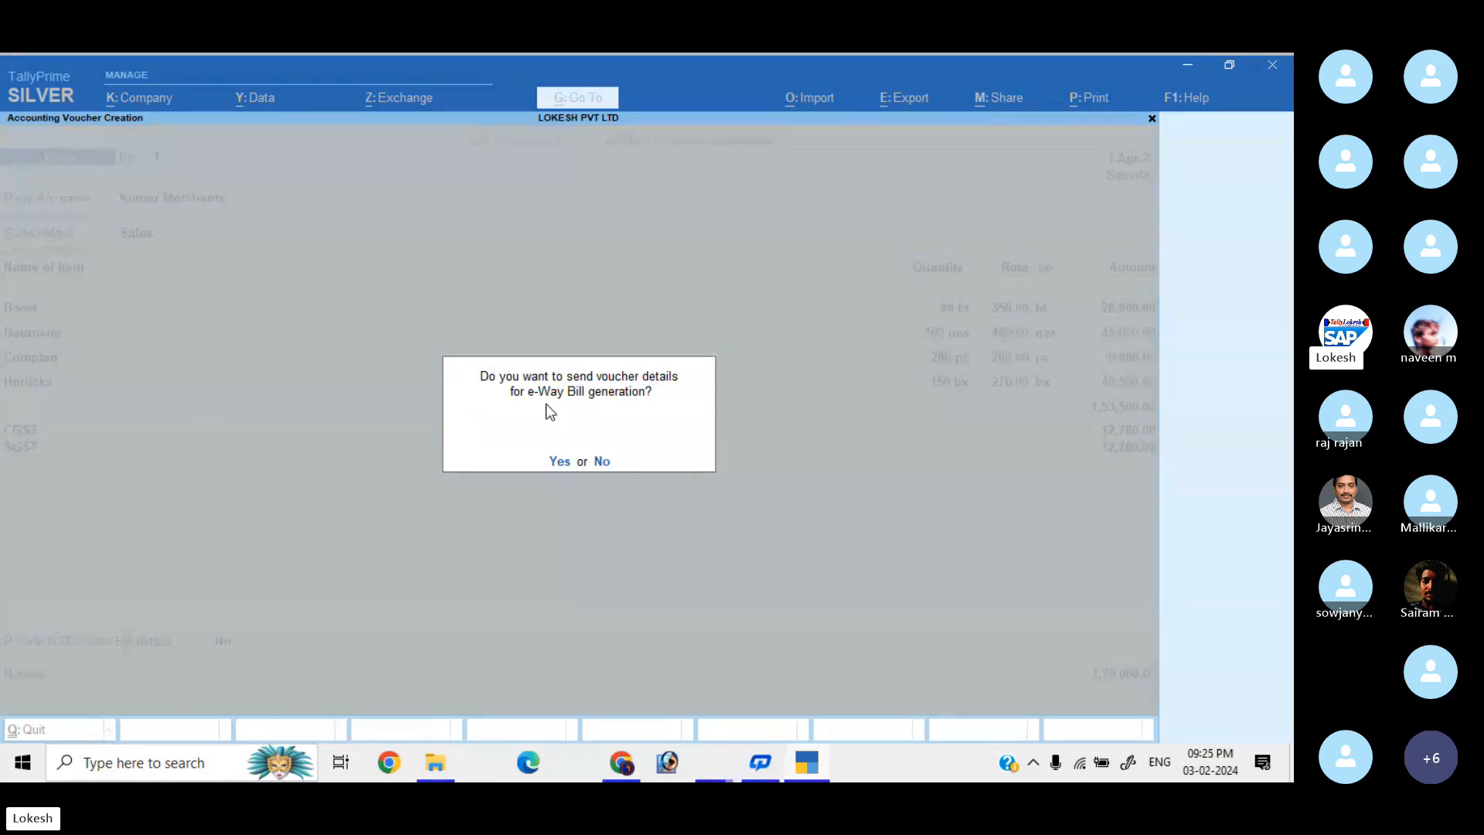
pyautogui.press('n')
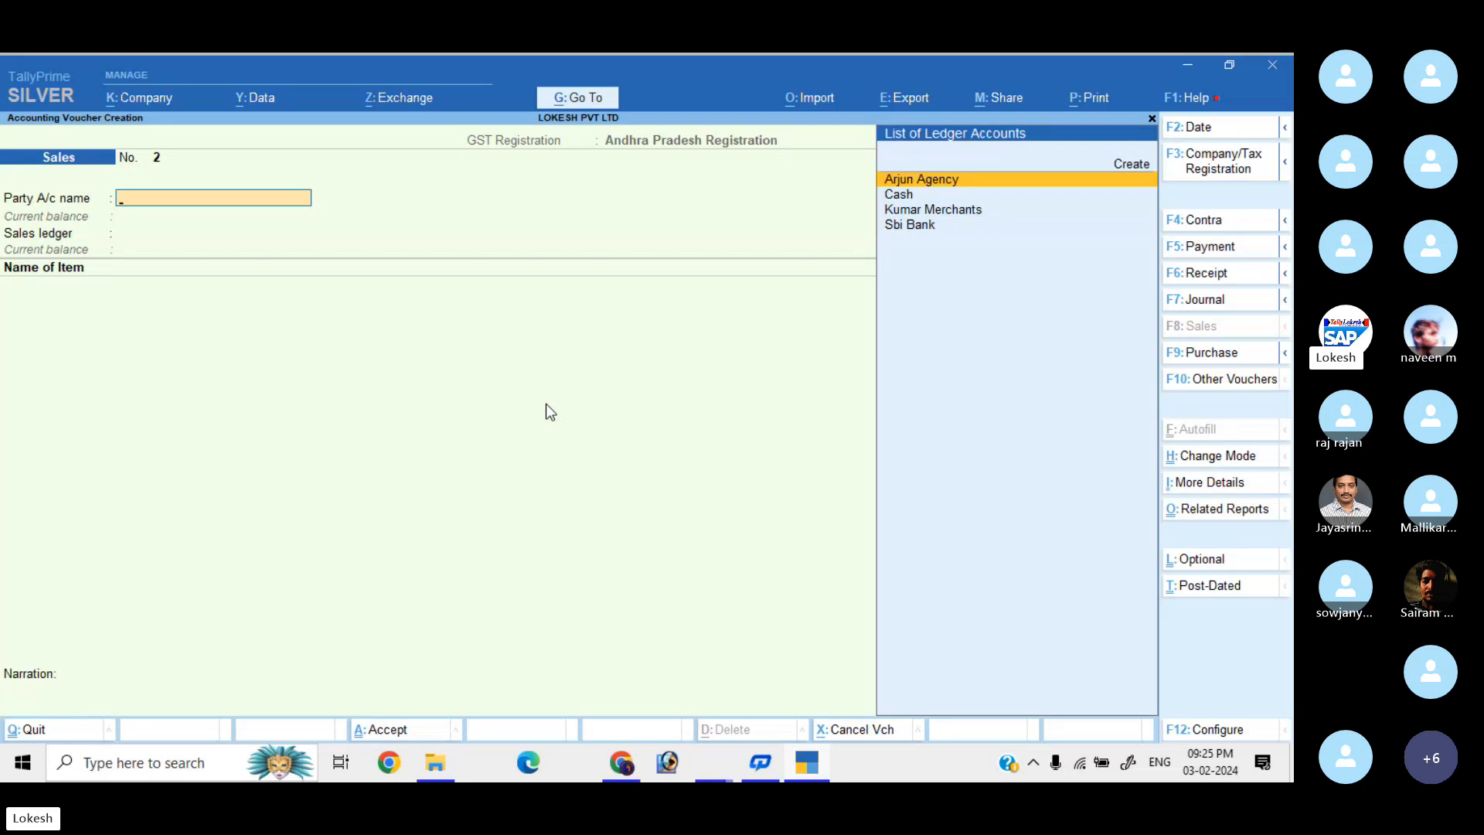
# Enter a receipt crediting Kumar Merchants 30,000 and debiting Sbi Bank, completing bank allocations.
pyautogui.click(1217, 276)
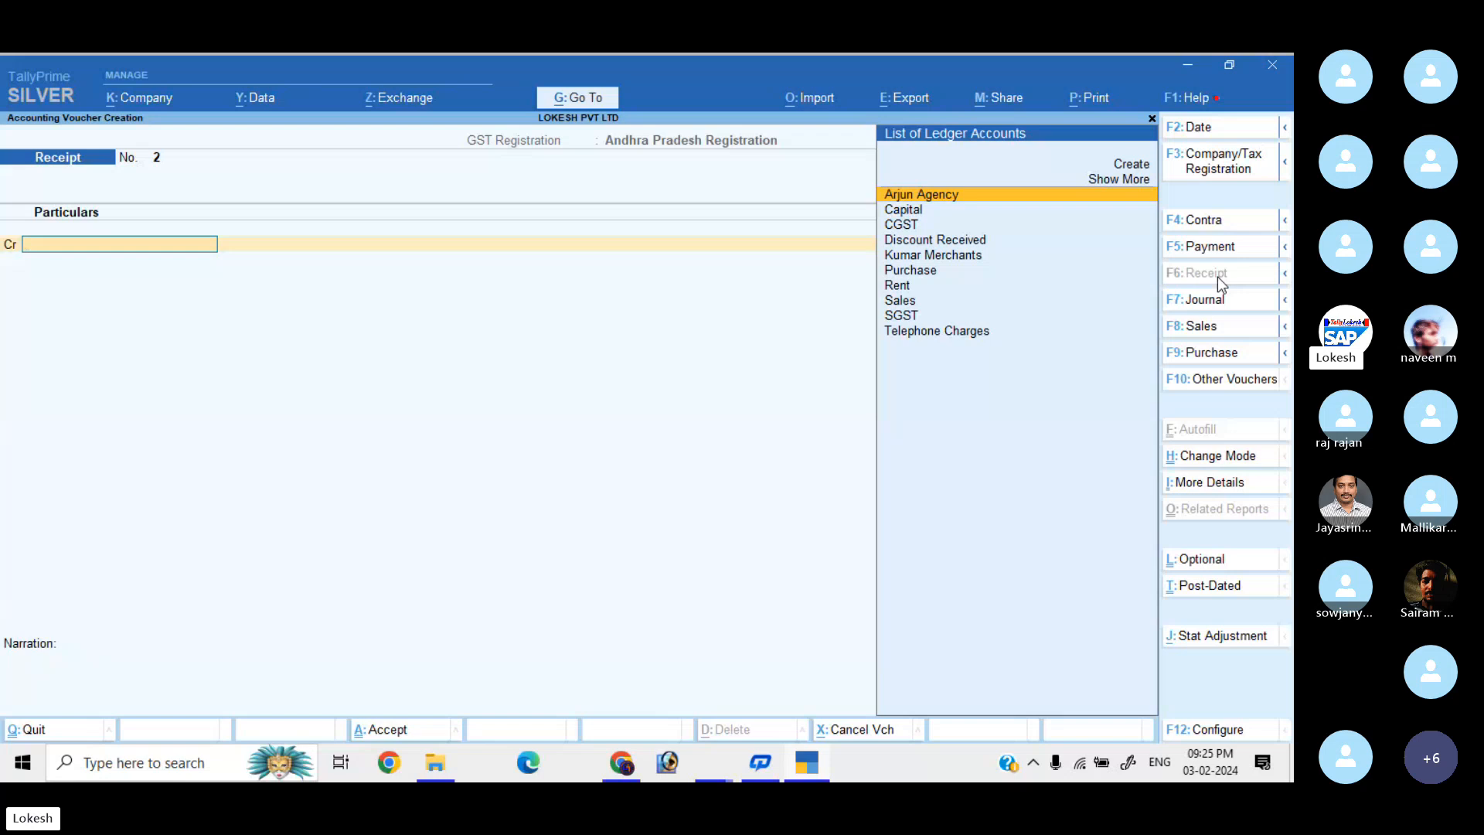
pyautogui.press('Down')
pyautogui.press('Down')
pyautogui.press('Down')
pyautogui.press('Down')
pyautogui.press('Return')
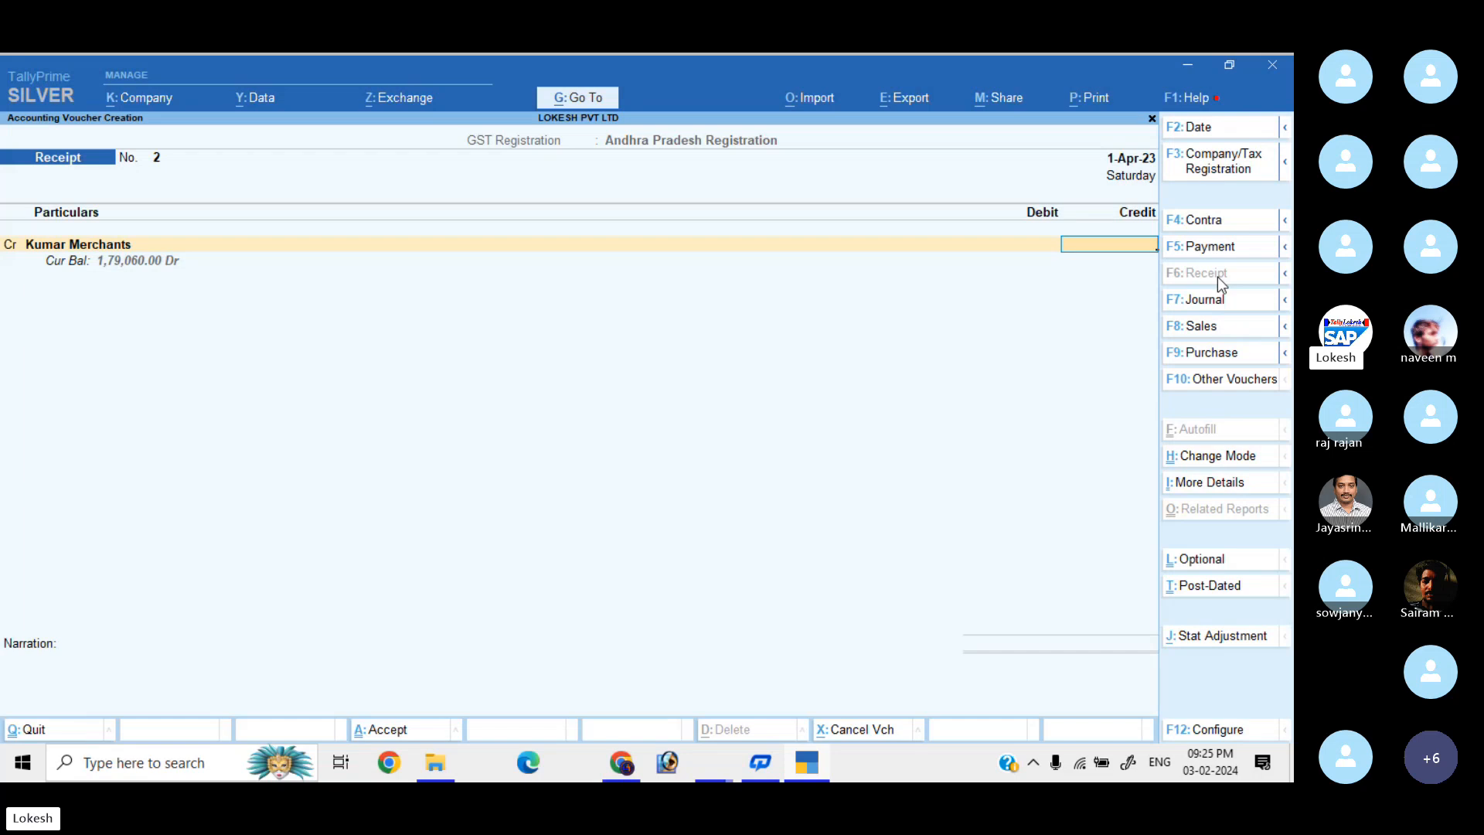
pyautogui.write('30000')
pyautogui.press('Return')
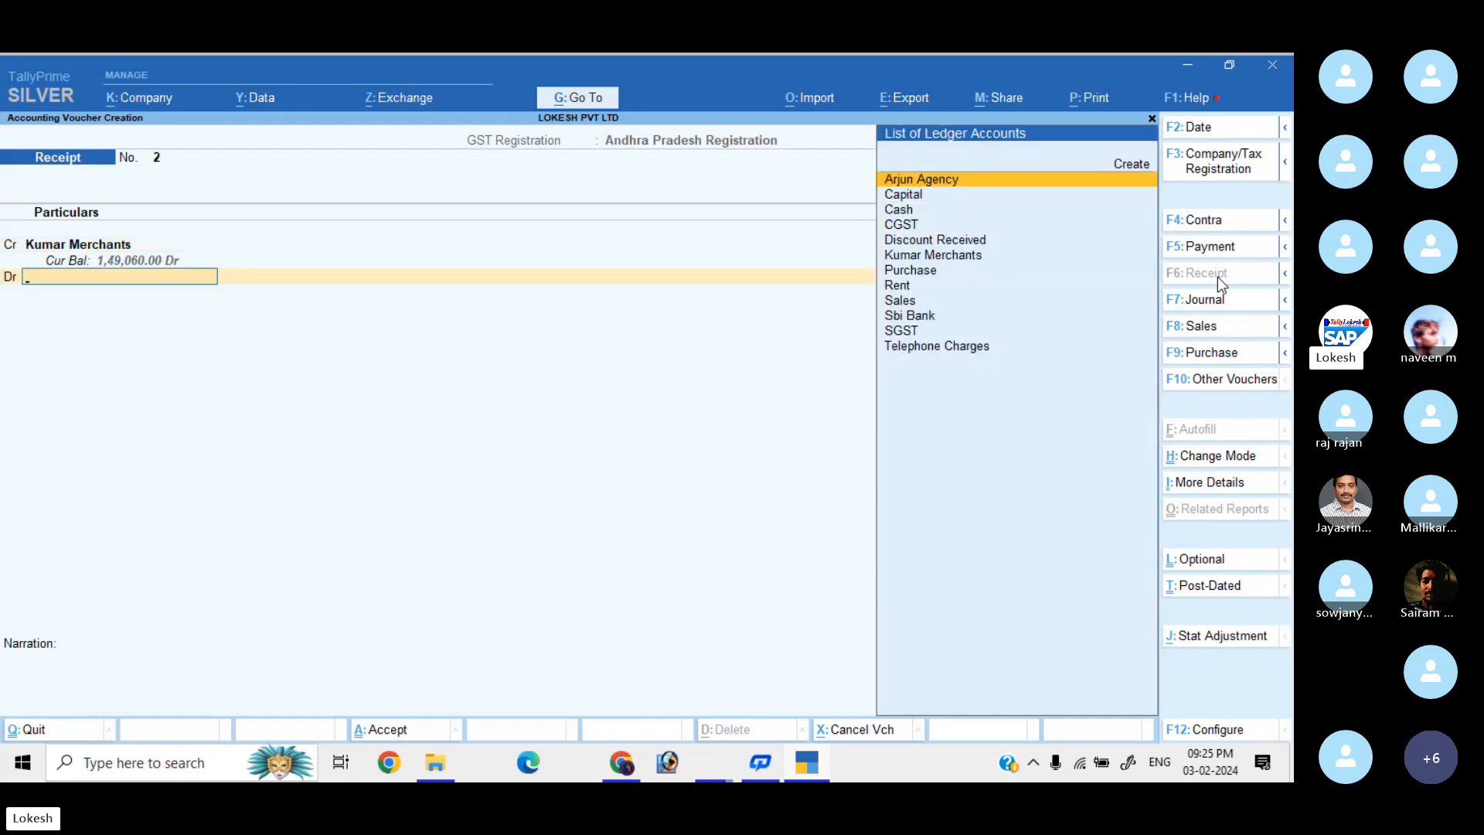
pyautogui.write('sb')
pyautogui.press('Return')
pyautogui.press('Return')
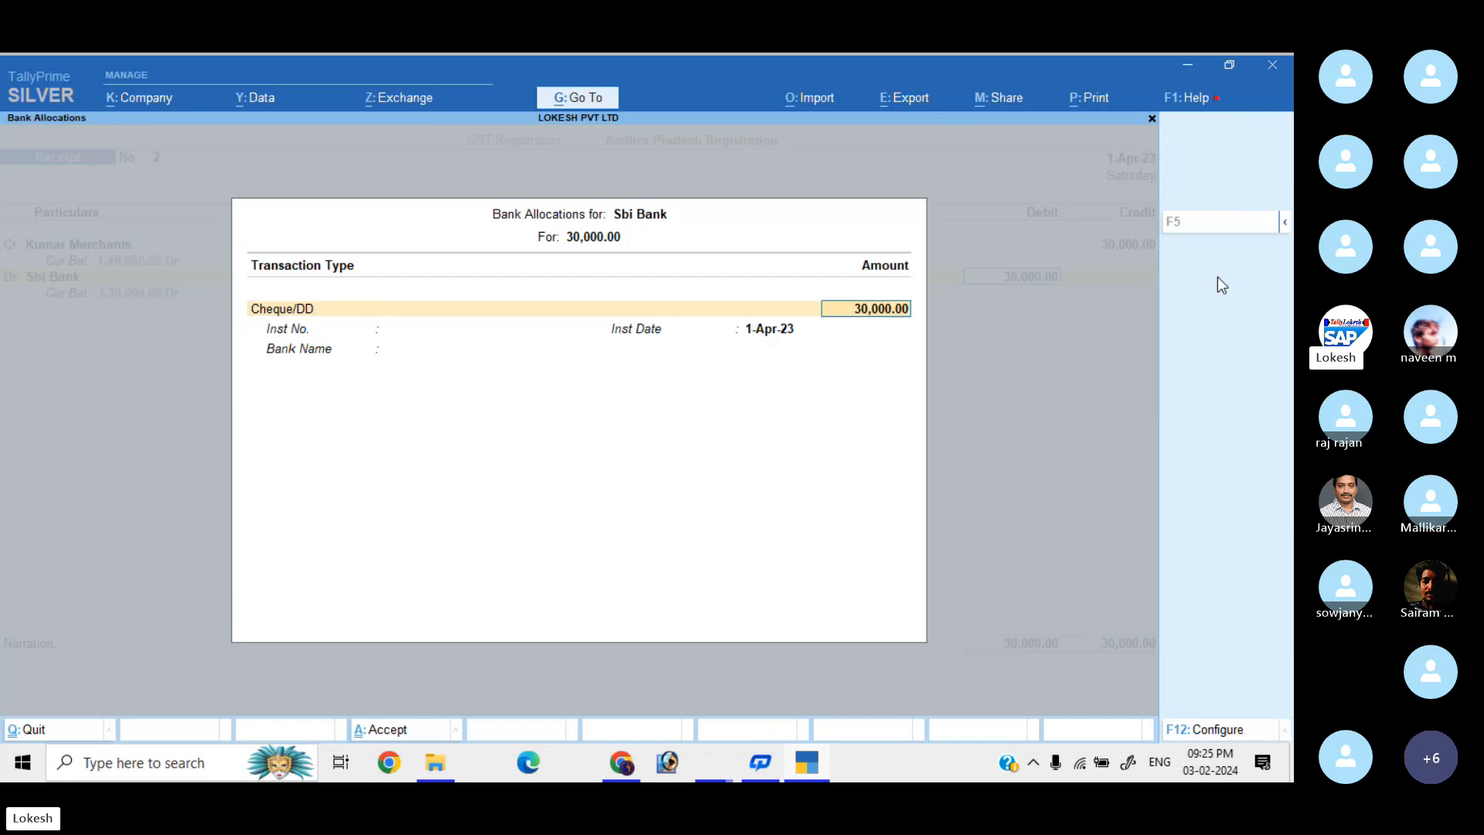
pyautogui.press('Return')
pyautogui.press('Return')
pyautogui.press('Return')
pyautogui.press('Return')
pyautogui.press('Return')
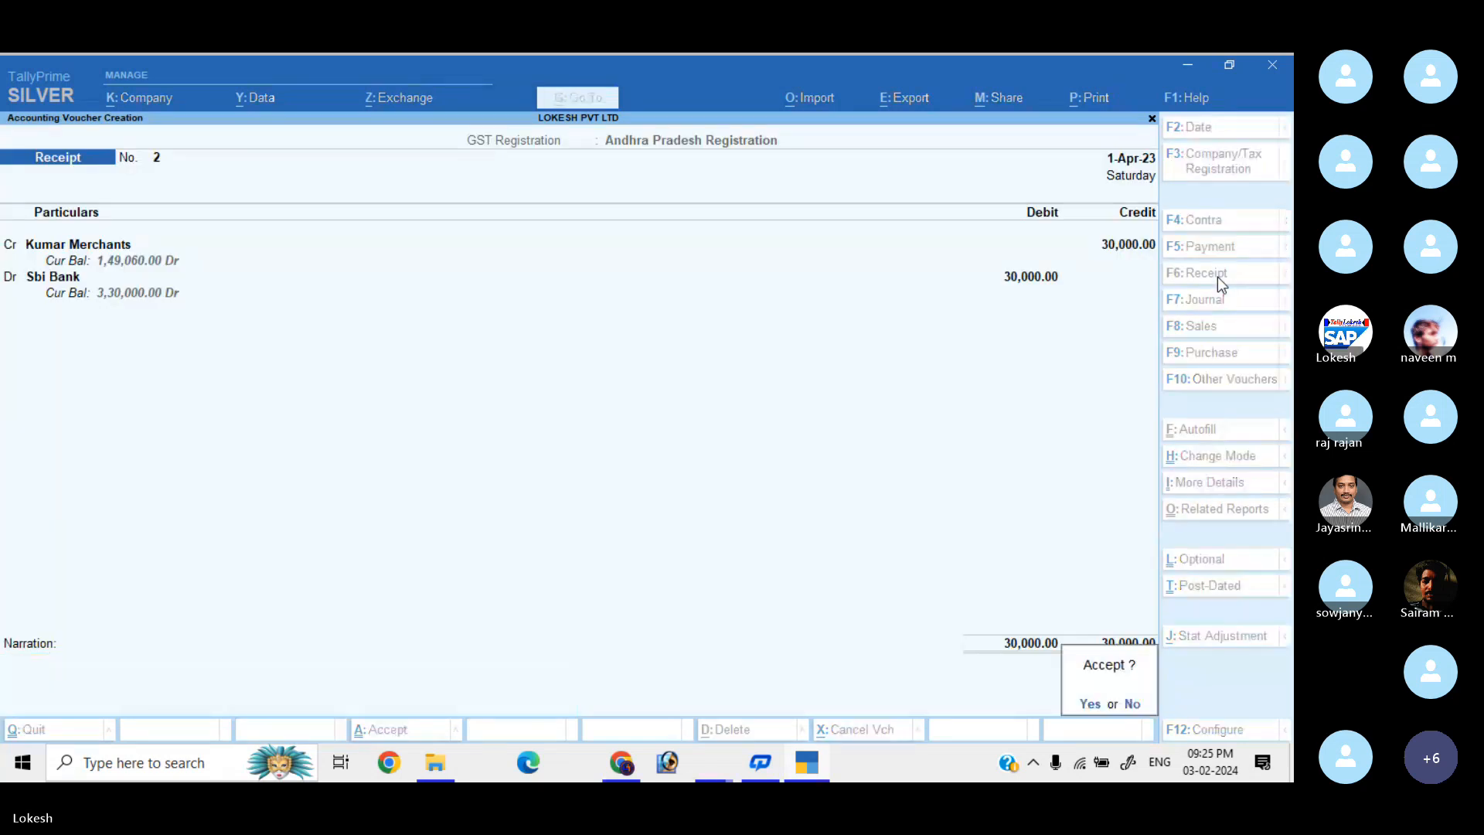
pyautogui.press('Return')
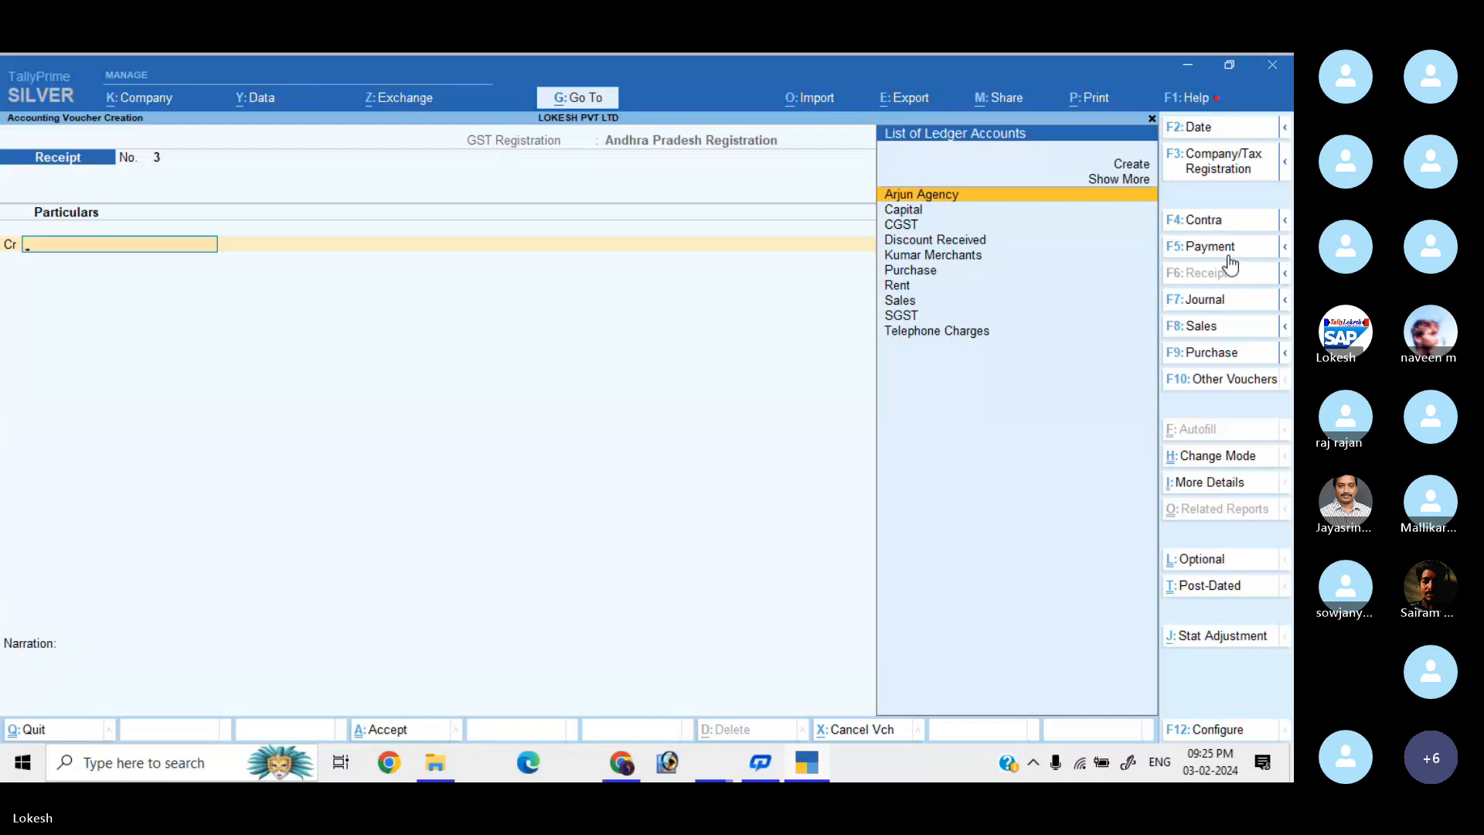
# Save a payment debiting Arjun Agency 20,000 against Cash.
pyautogui.click(1230, 256)
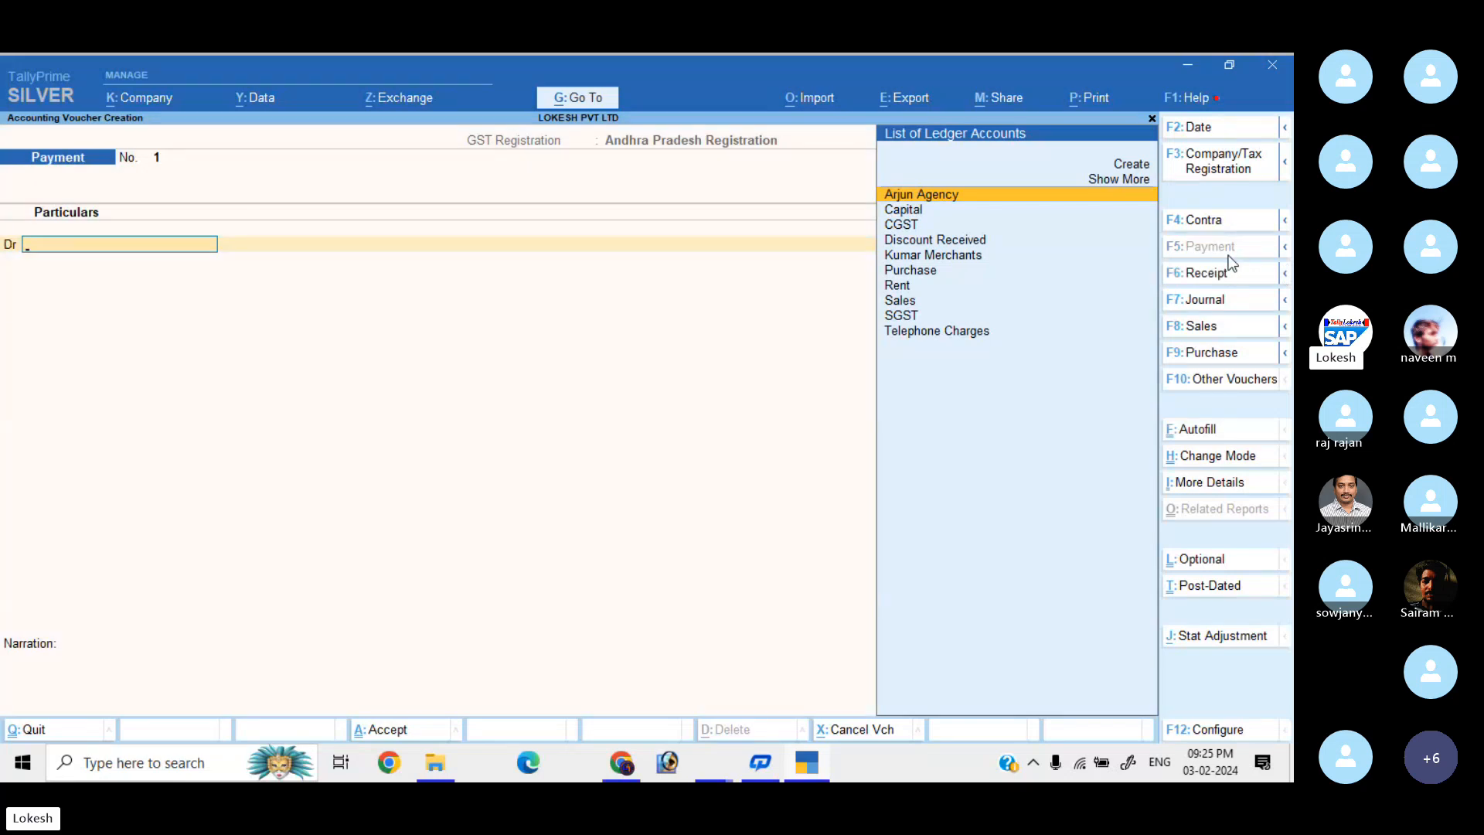
pyautogui.write('AR')
pyautogui.press('Return')
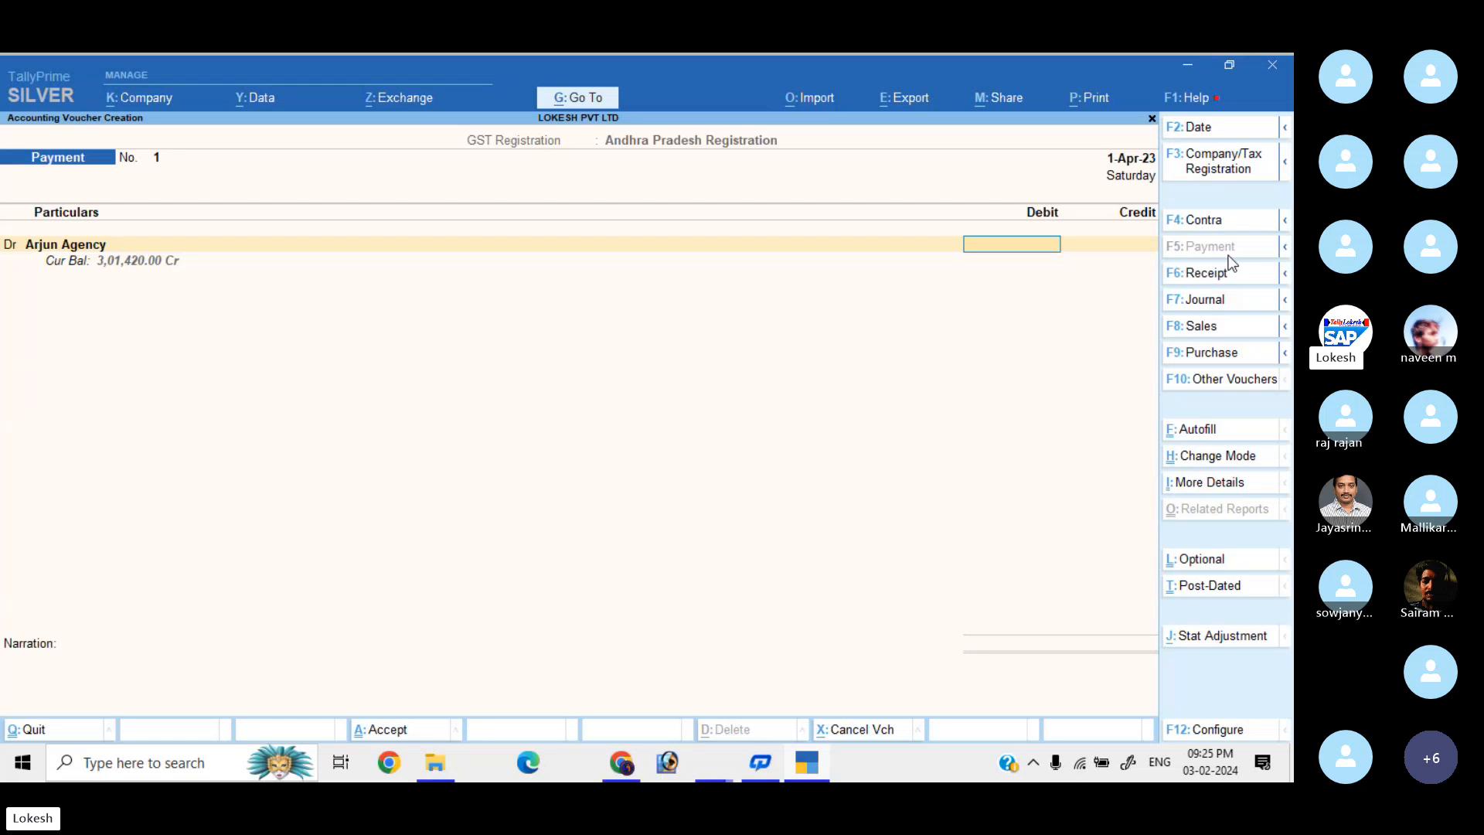
pyautogui.write('20000')
pyautogui.press('Return')
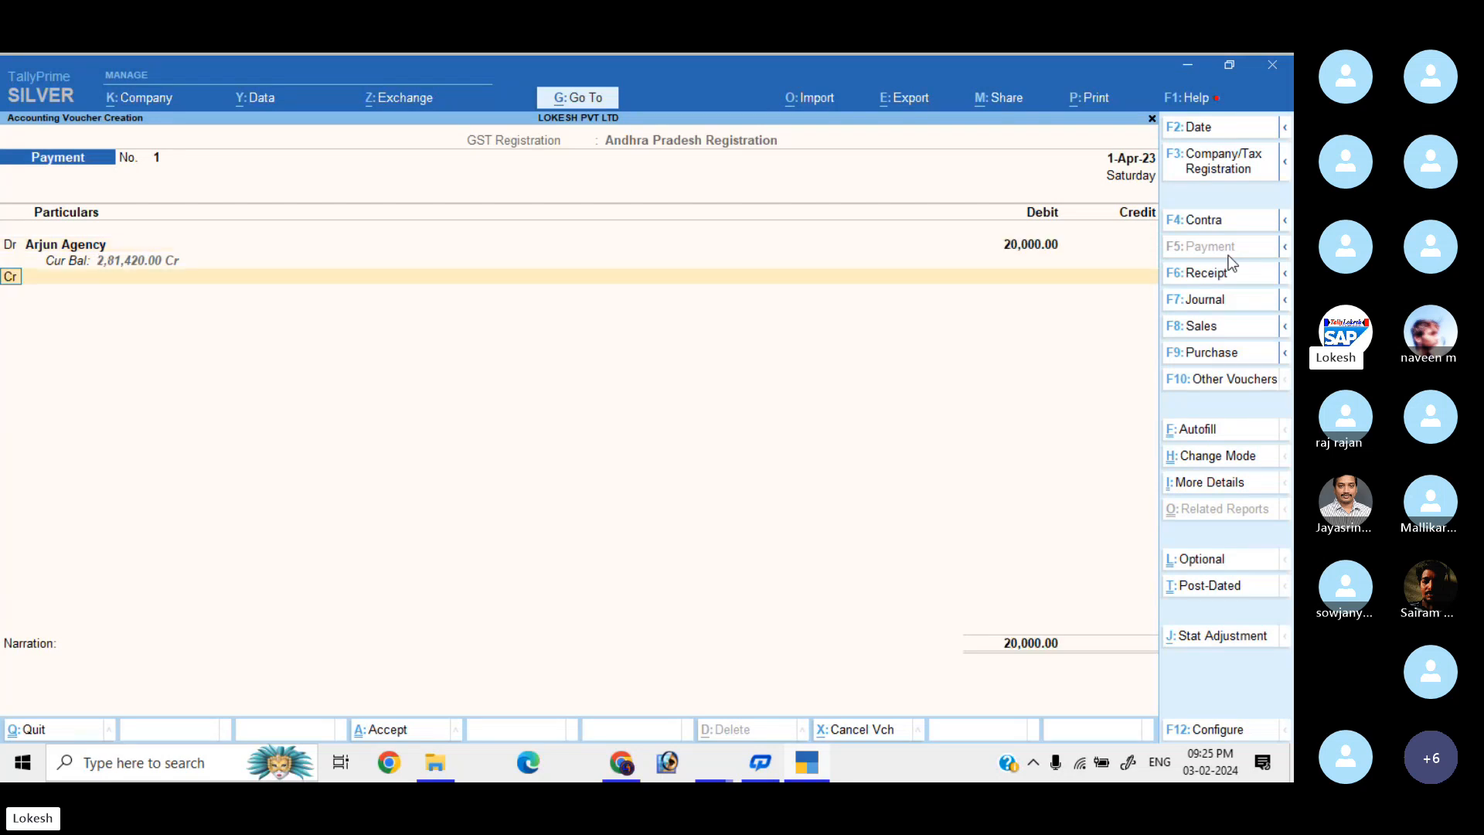
pyautogui.press('Down')
pyautogui.press('Down')
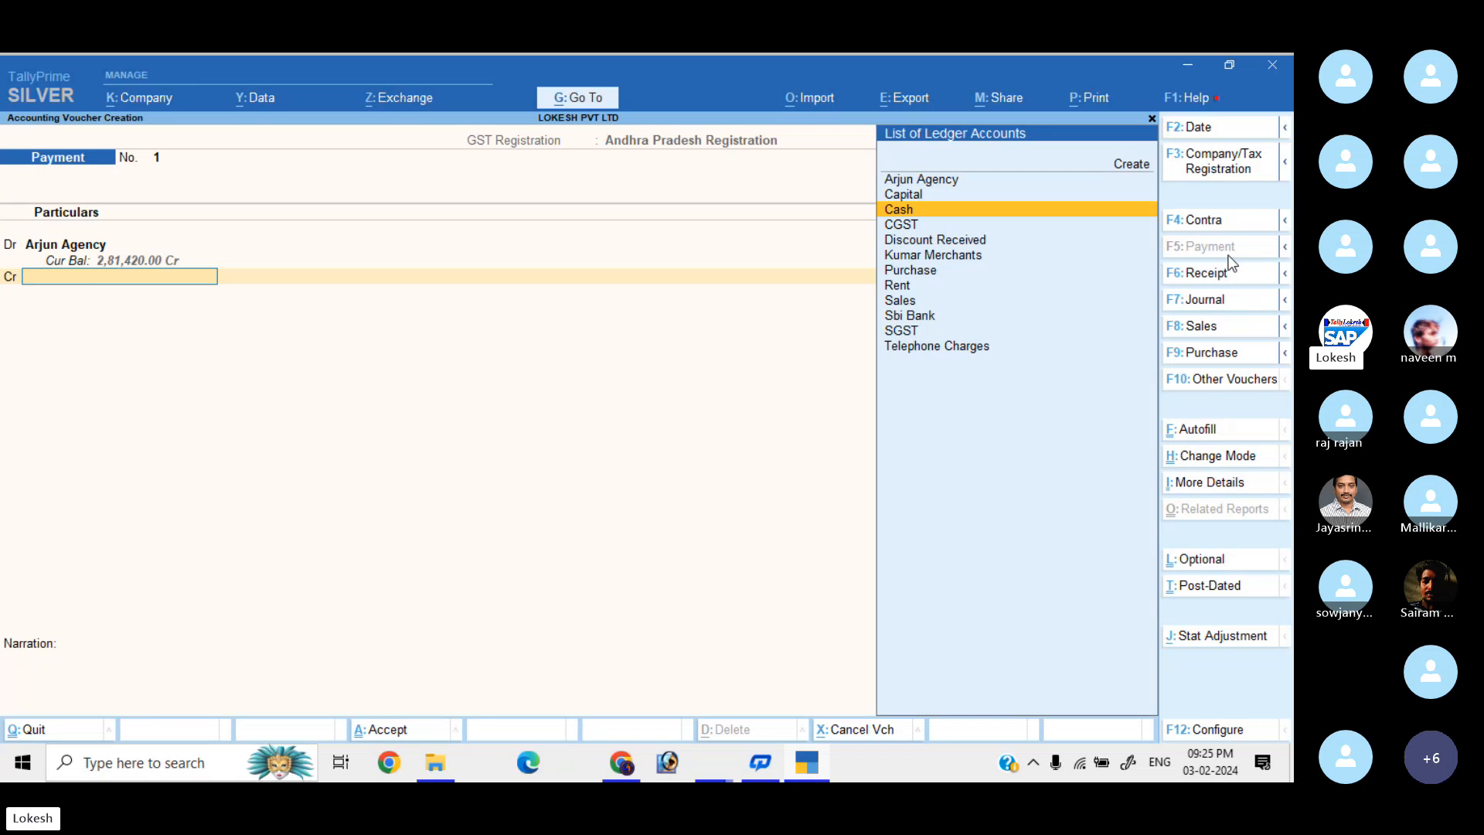
pyautogui.press('Return')
pyautogui.press('Return')
pyautogui.press('Return')
pyautogui.press('Return')
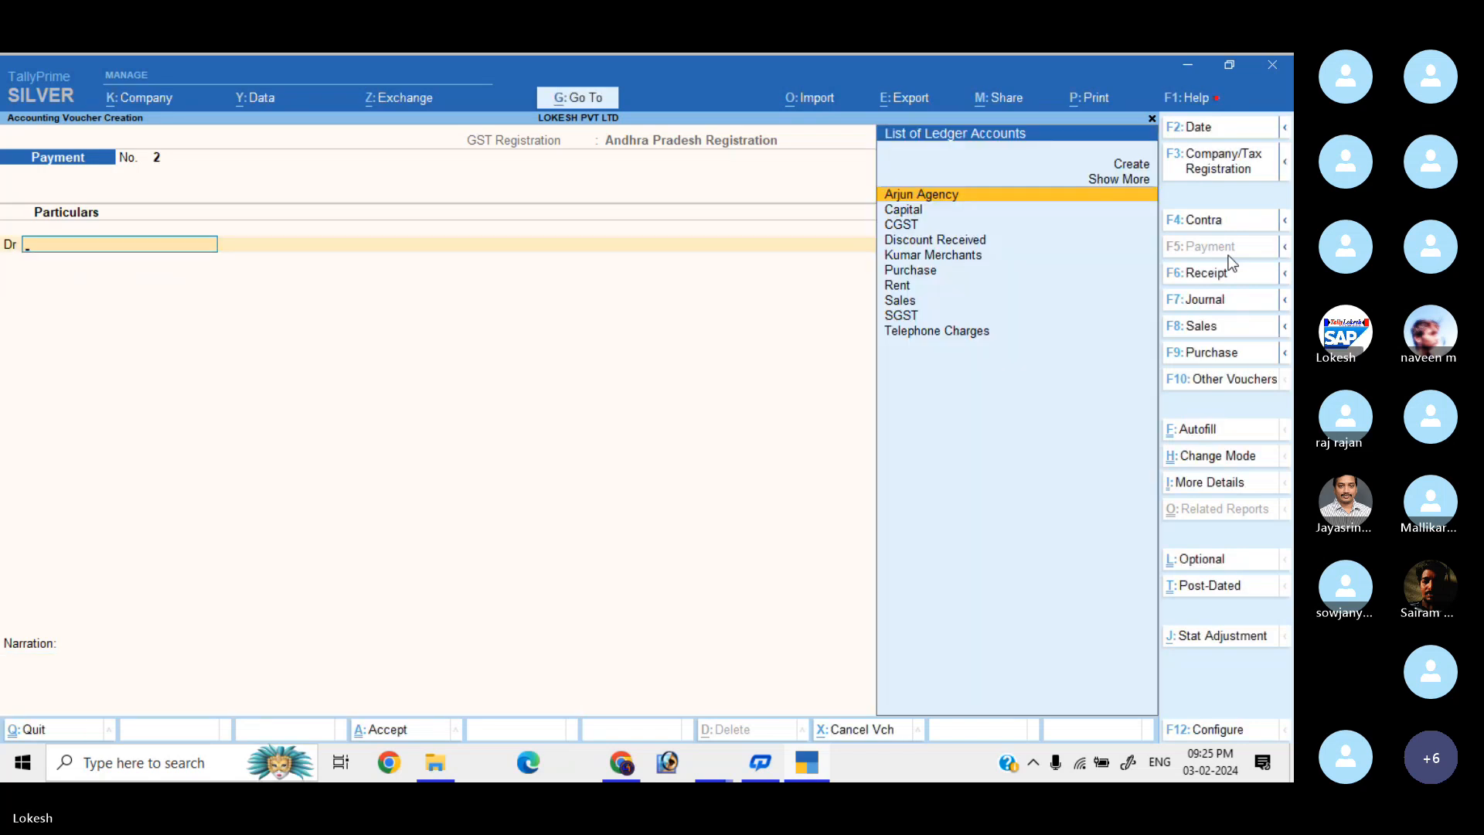
# Enter a second payment debiting Rent 15,000 against Cash.
pyautogui.write('re')
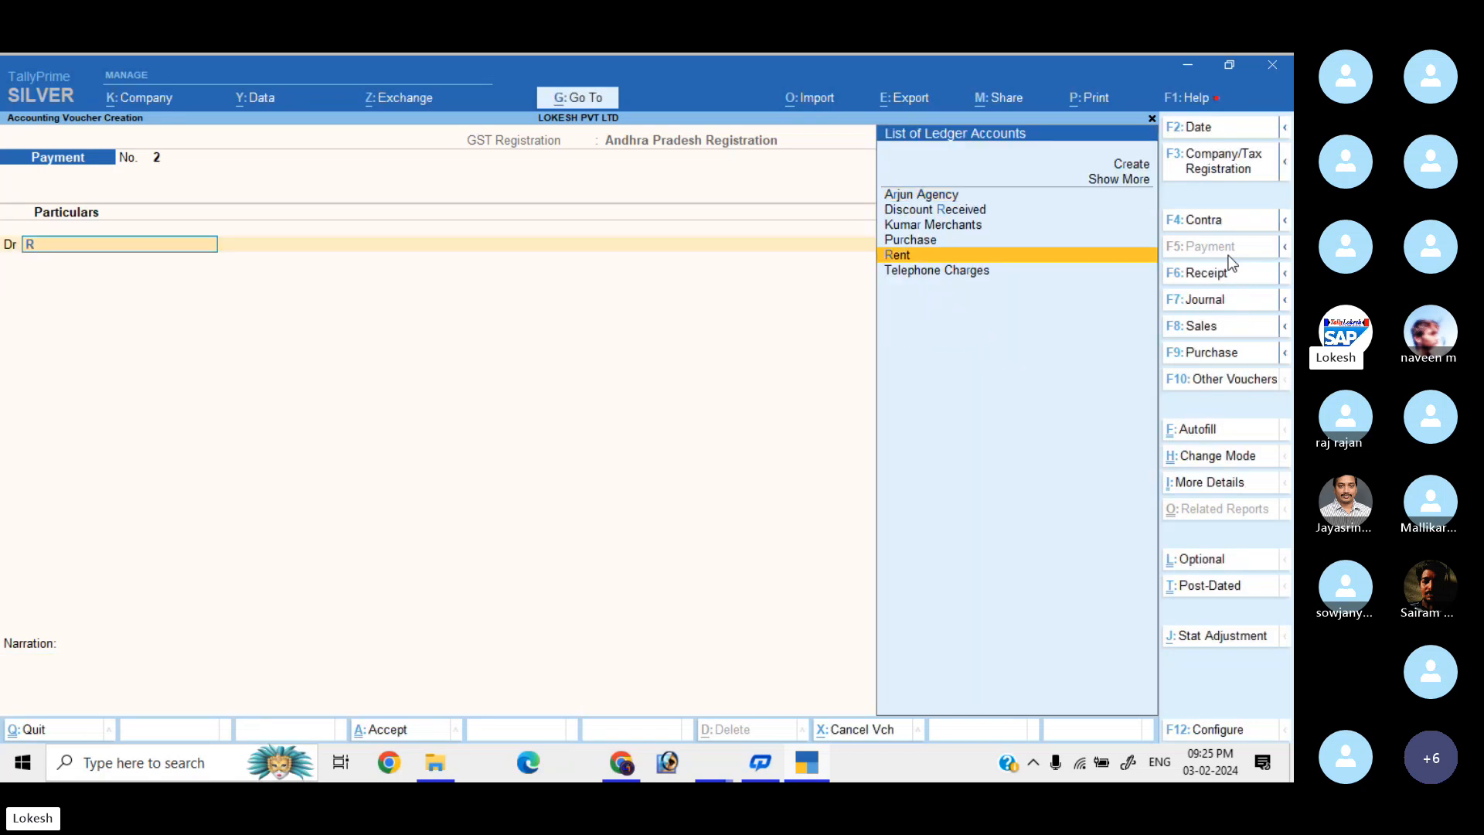
pyautogui.press('Return')
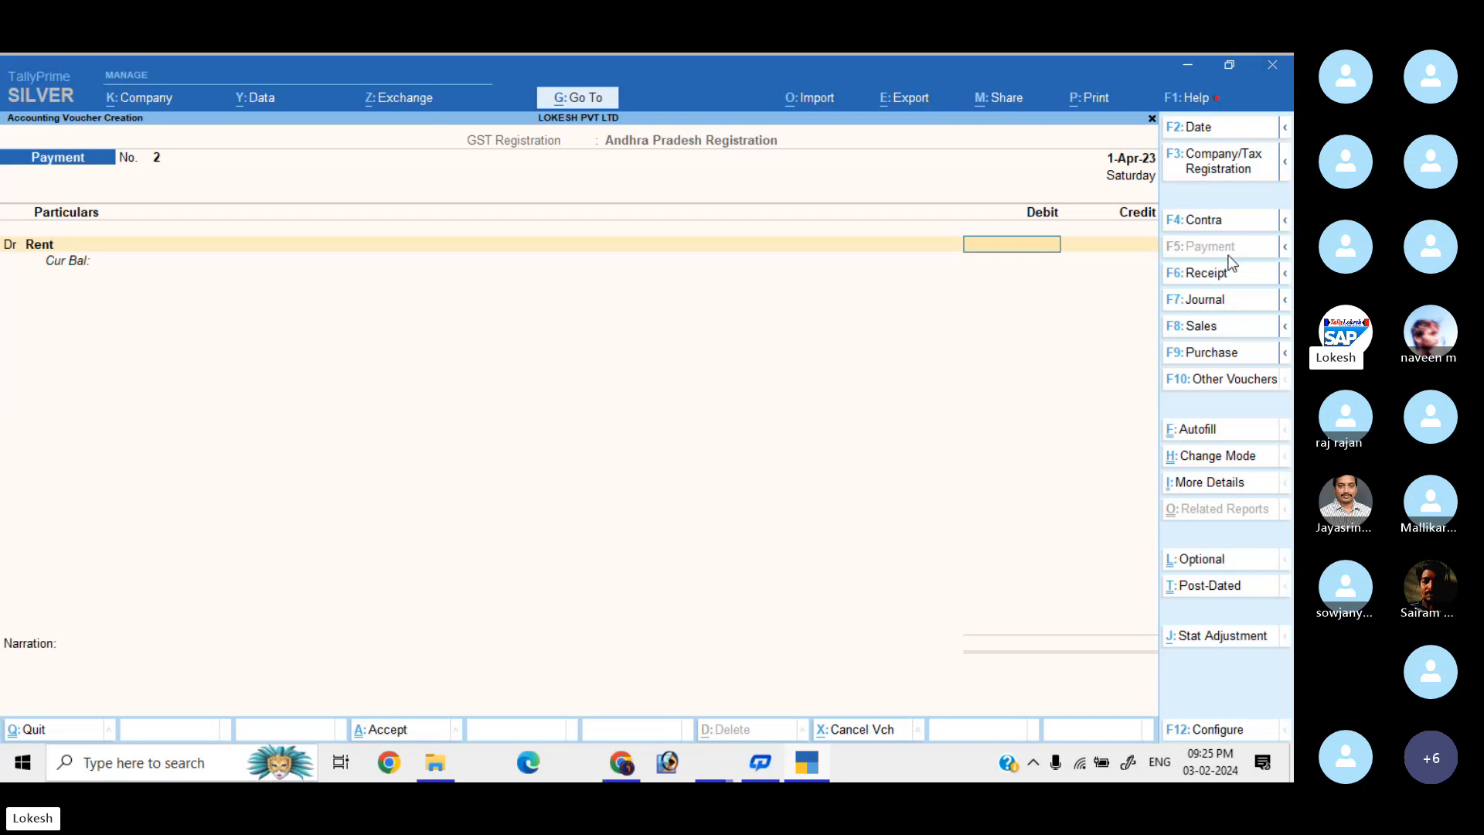
pyautogui.write('15000')
pyautogui.press('Return')
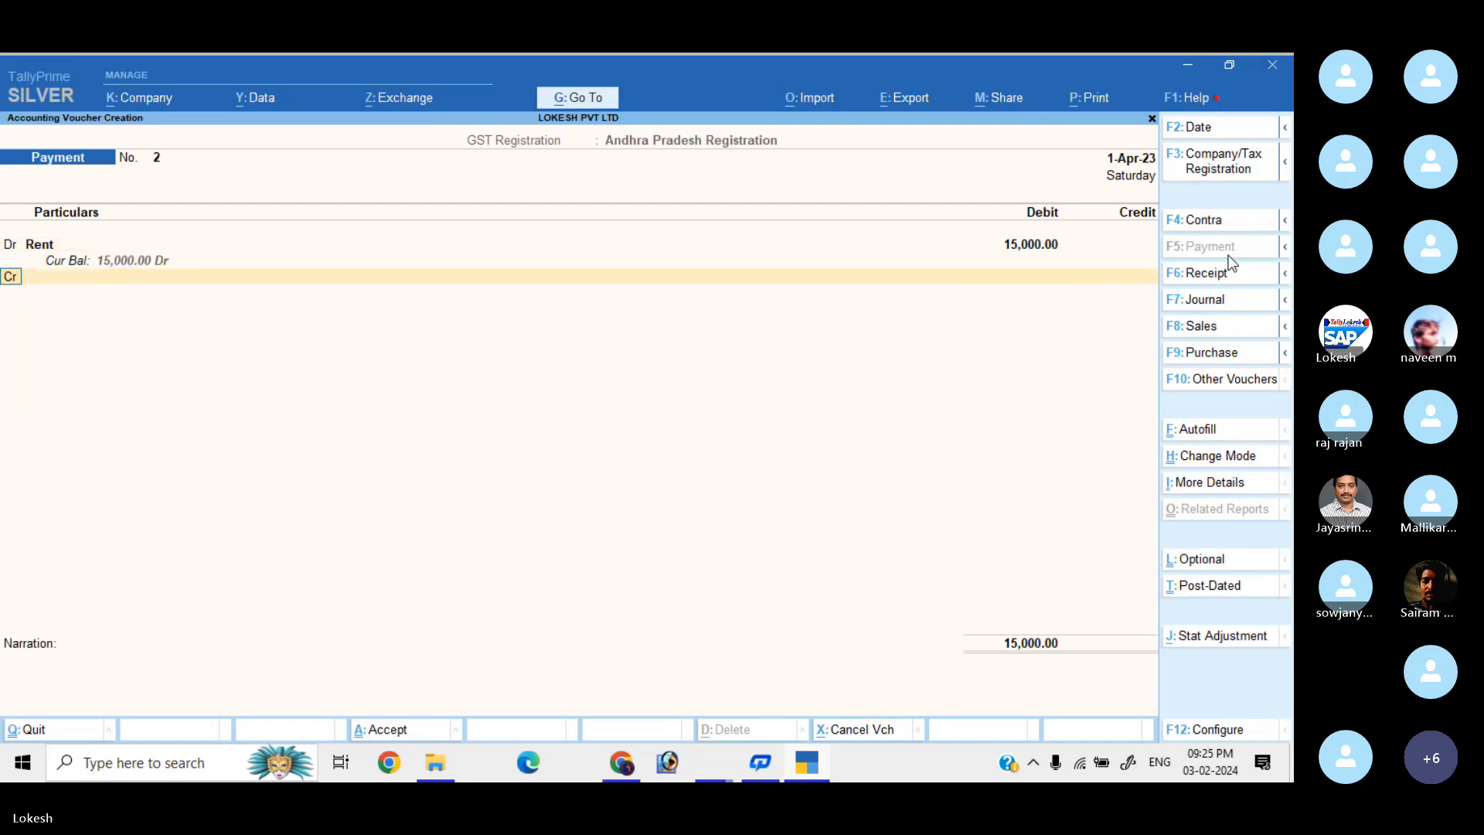
pyautogui.press('Return')
pyautogui.press('Return')
pyautogui.press('Return')
pyautogui.press('Return')
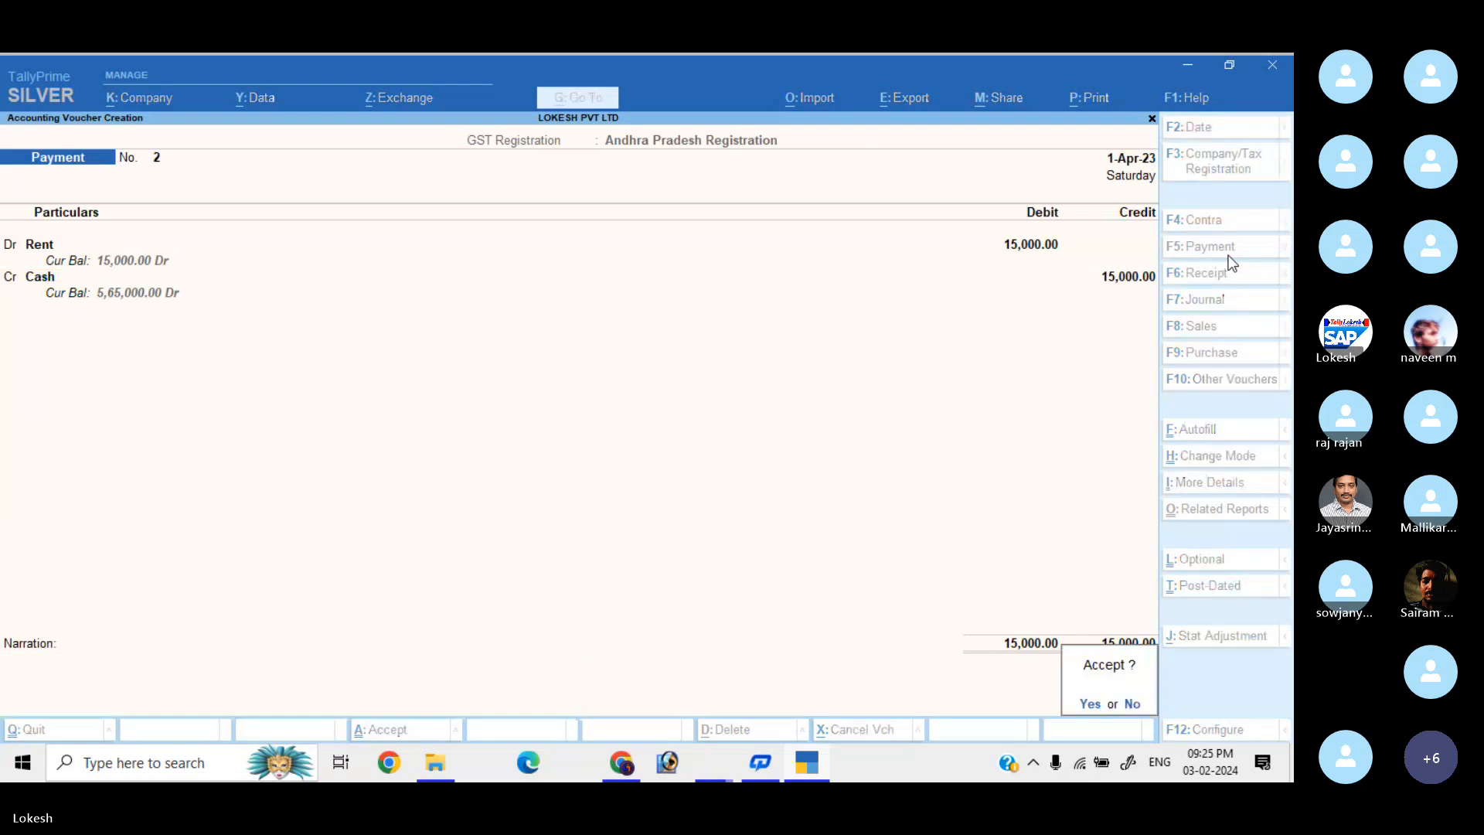
pyautogui.press('Return')
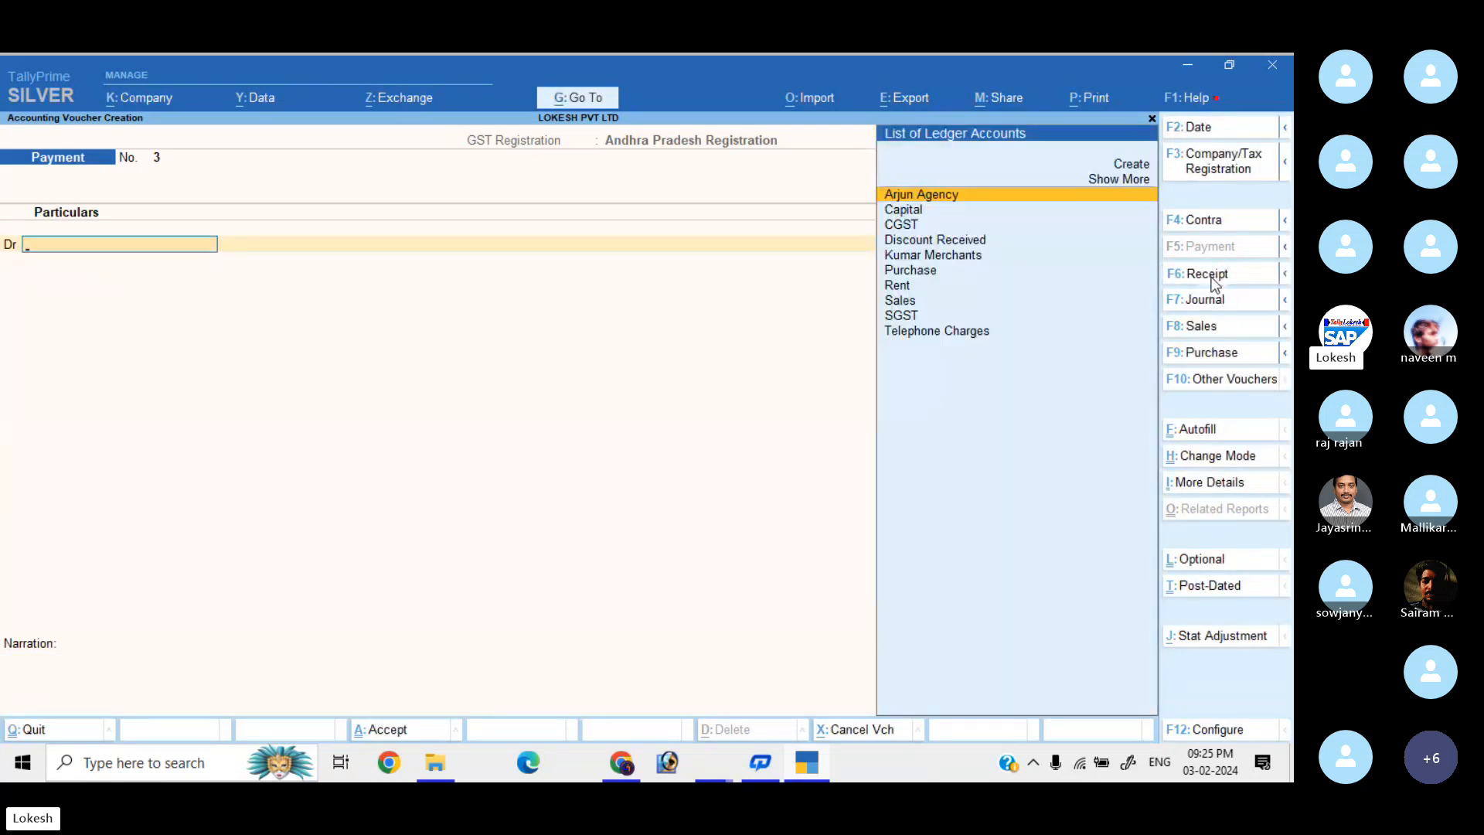
# Save a receipt crediting Discount Received 20,000 with Cash debited.
pyautogui.click(1212, 278)
pyautogui.write('D')
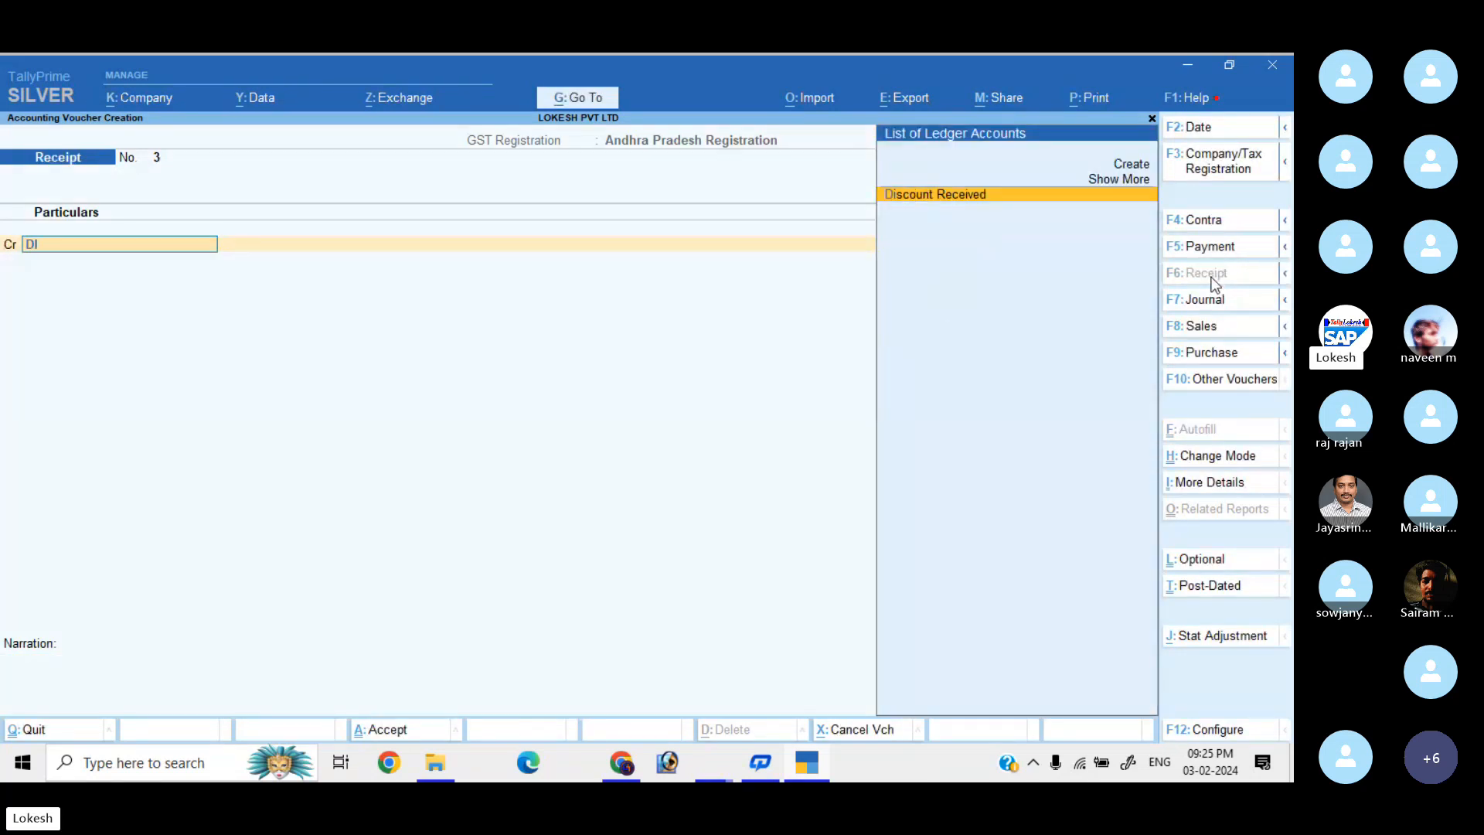
pyautogui.write('i')
pyautogui.press('Return')
pyautogui.write('20000')
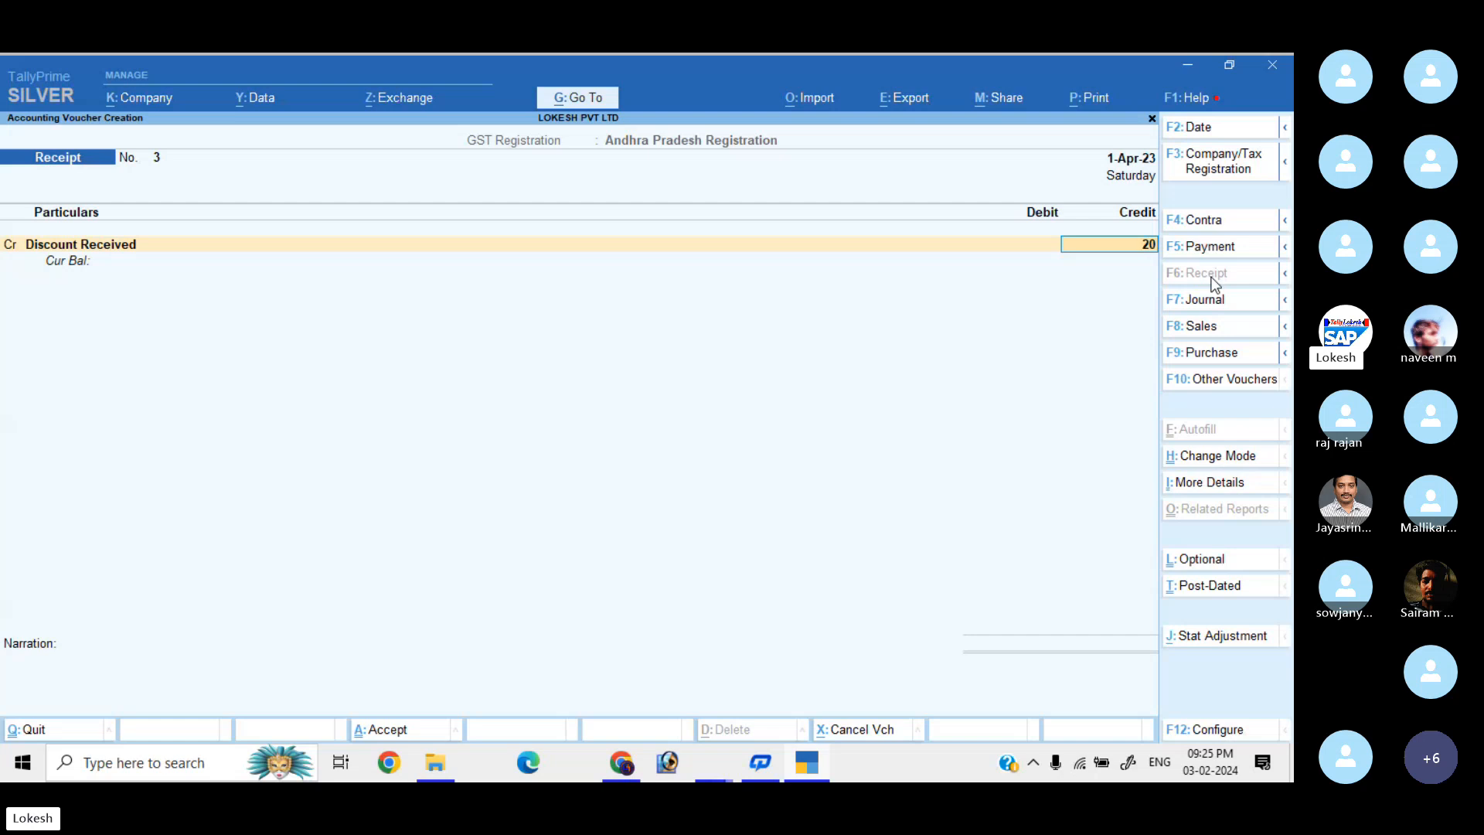
pyautogui.press('Return')
pyautogui.press('Down')
pyautogui.press('Down')
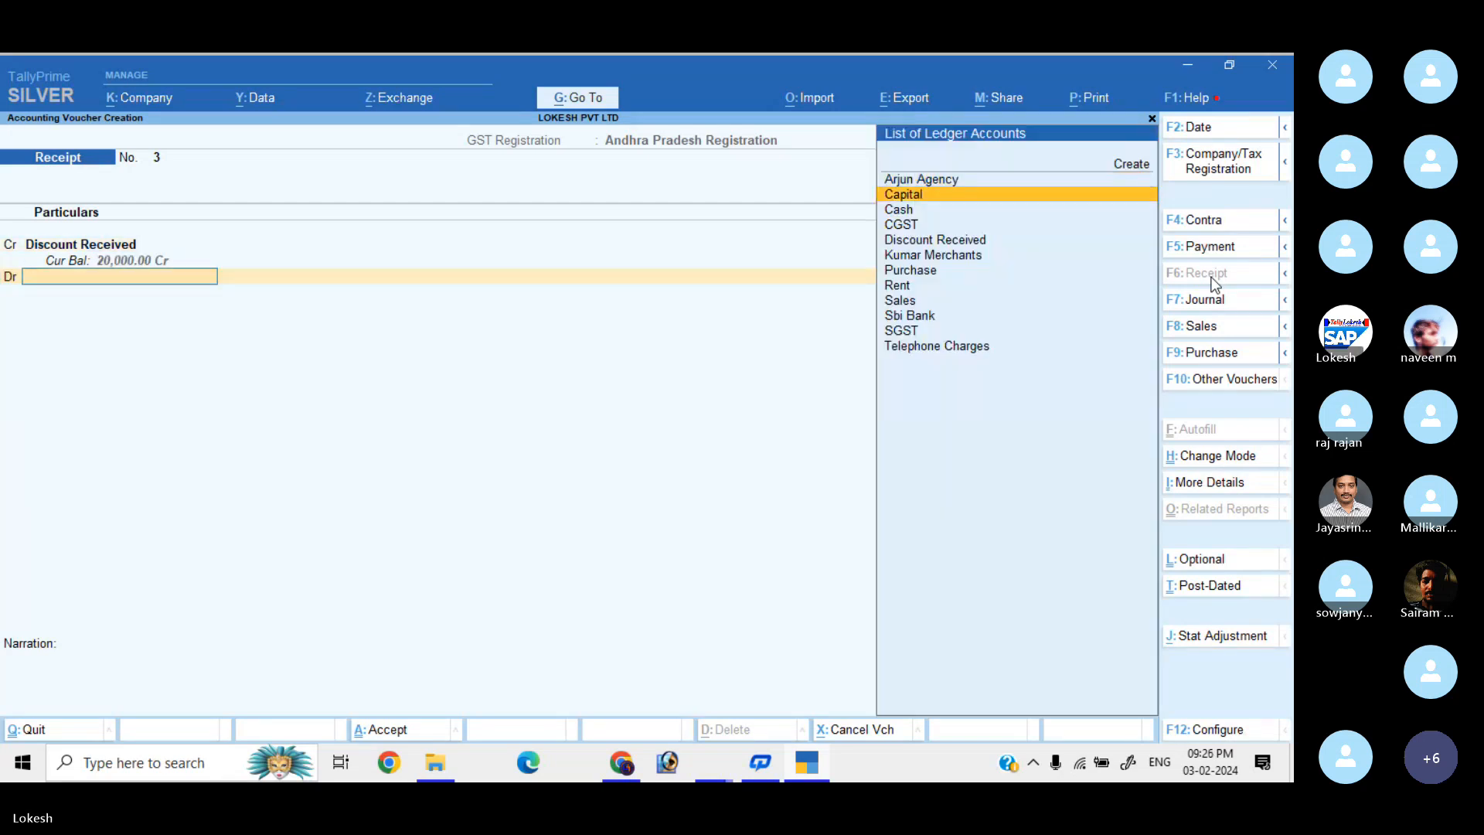
pyautogui.press('Return')
pyautogui.press('Return')
pyautogui.press('Return')
pyautogui.press('Return')
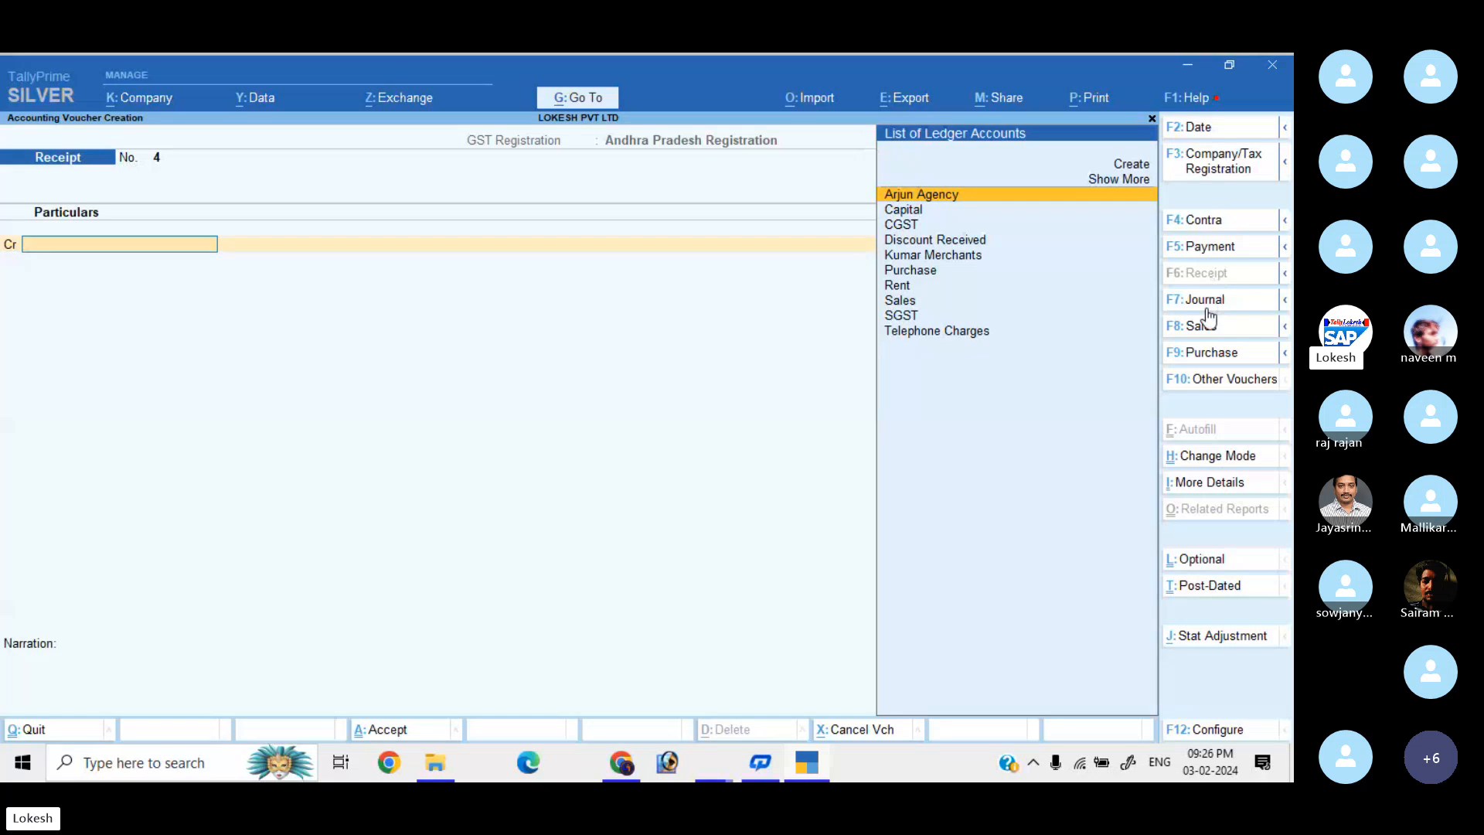
# Enter a payment debiting Telephone Charges 5,000 against Cash.
pyautogui.click(1225, 247)
pyautogui.write('te')
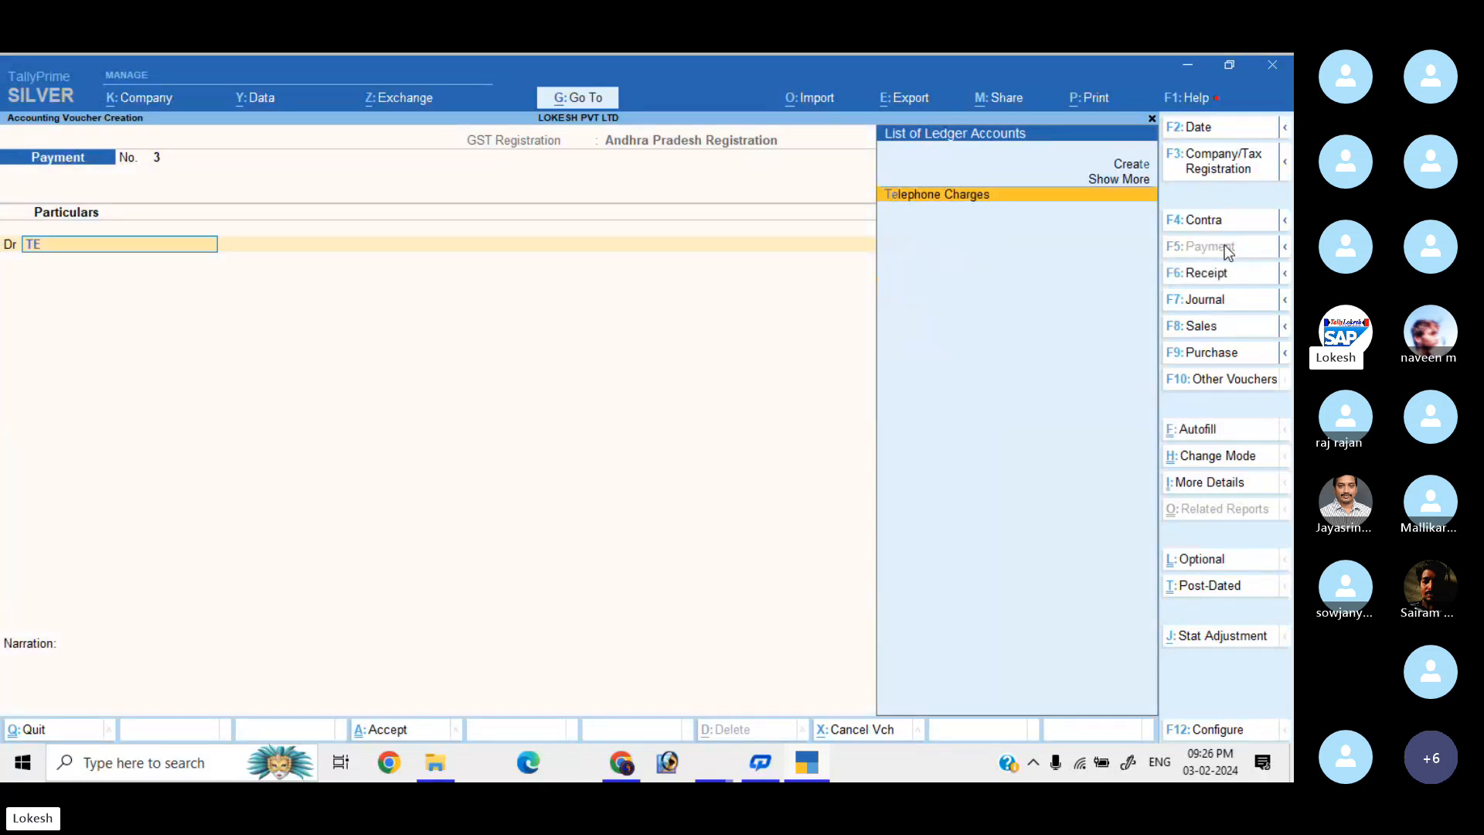
pyautogui.press('Return')
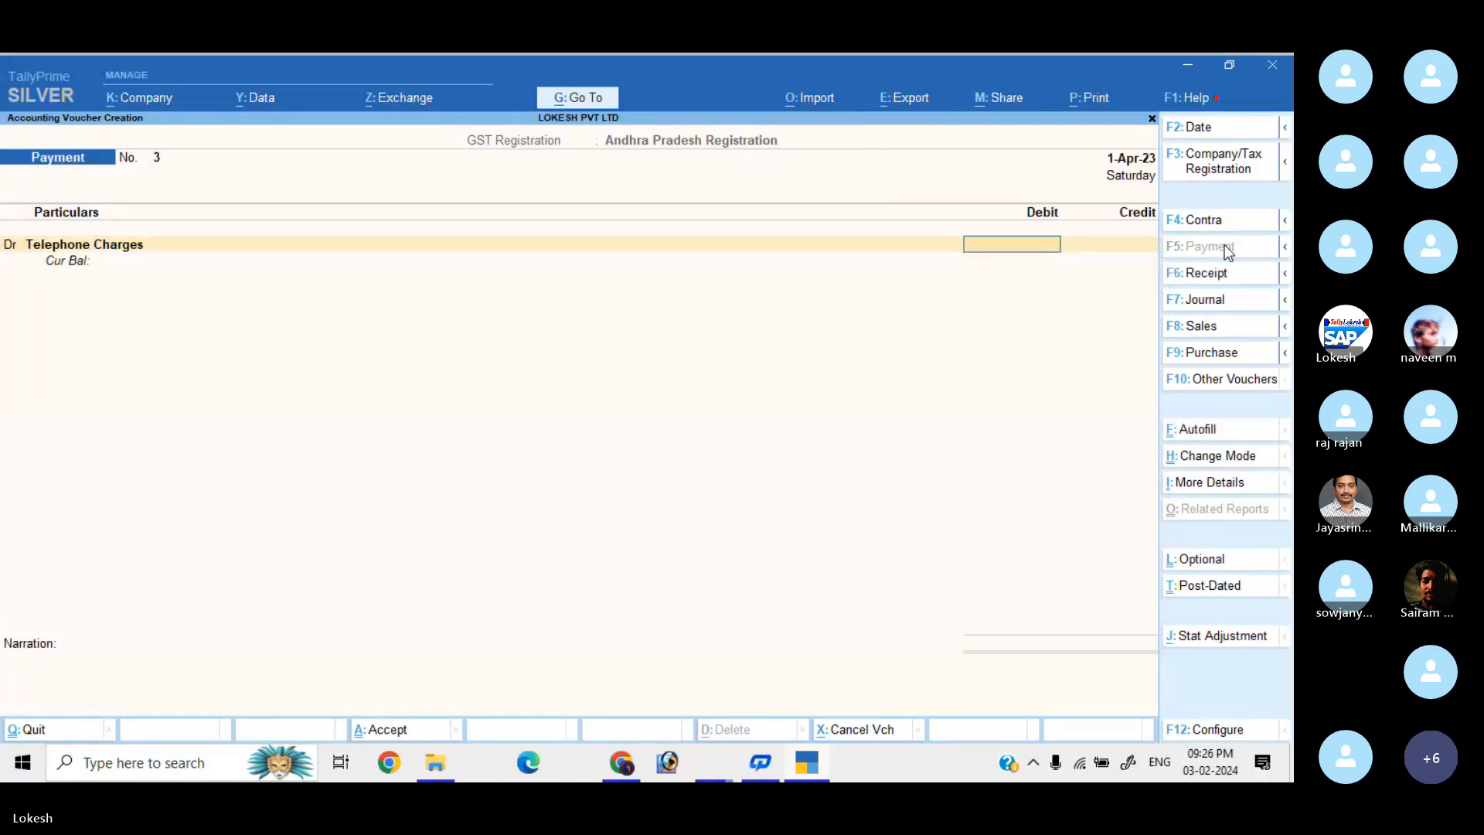
pyautogui.write('5000')
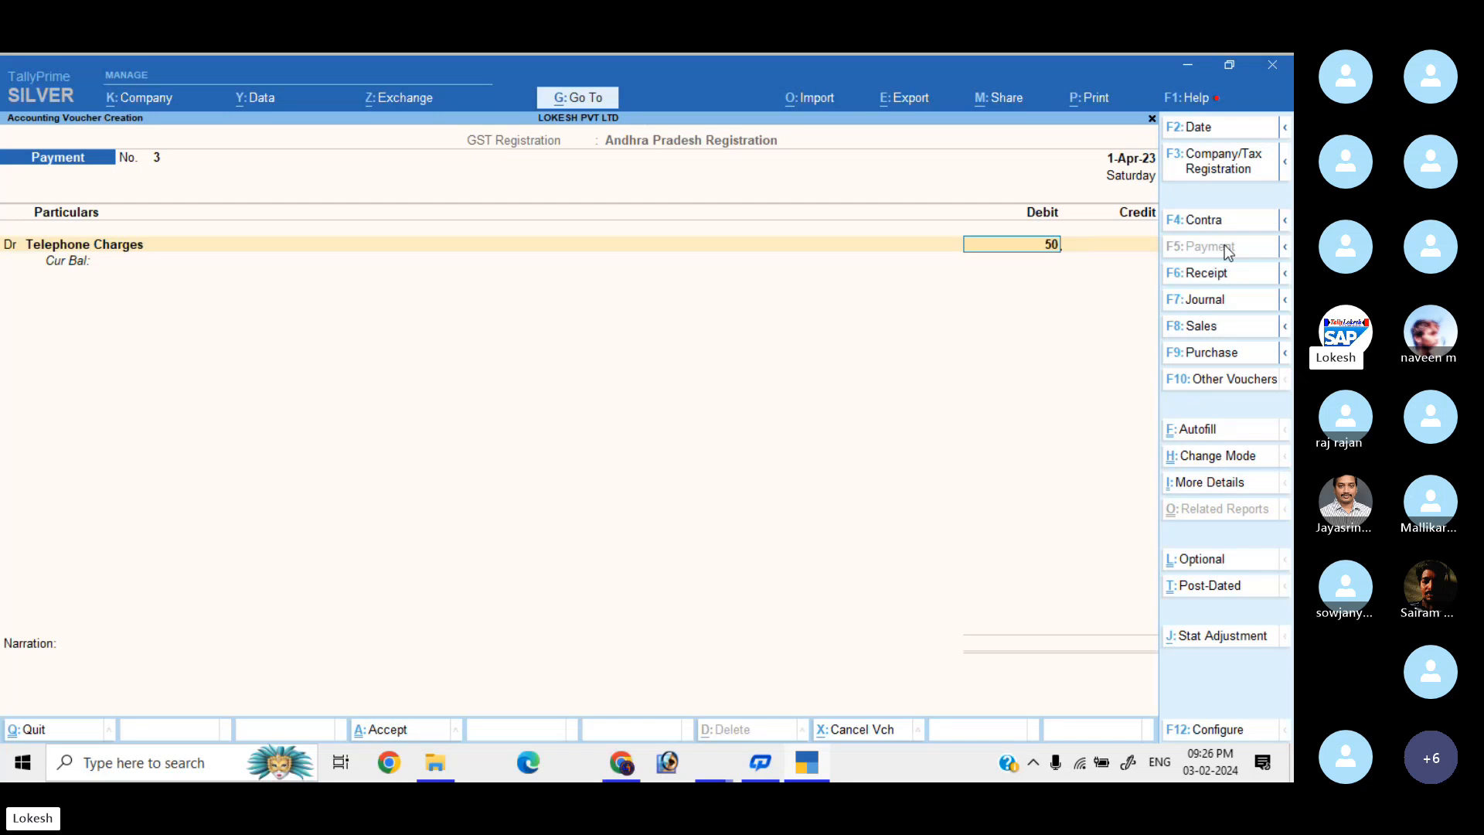
pyautogui.press('Return')
pyautogui.press('Down')
pyautogui.press('Down')
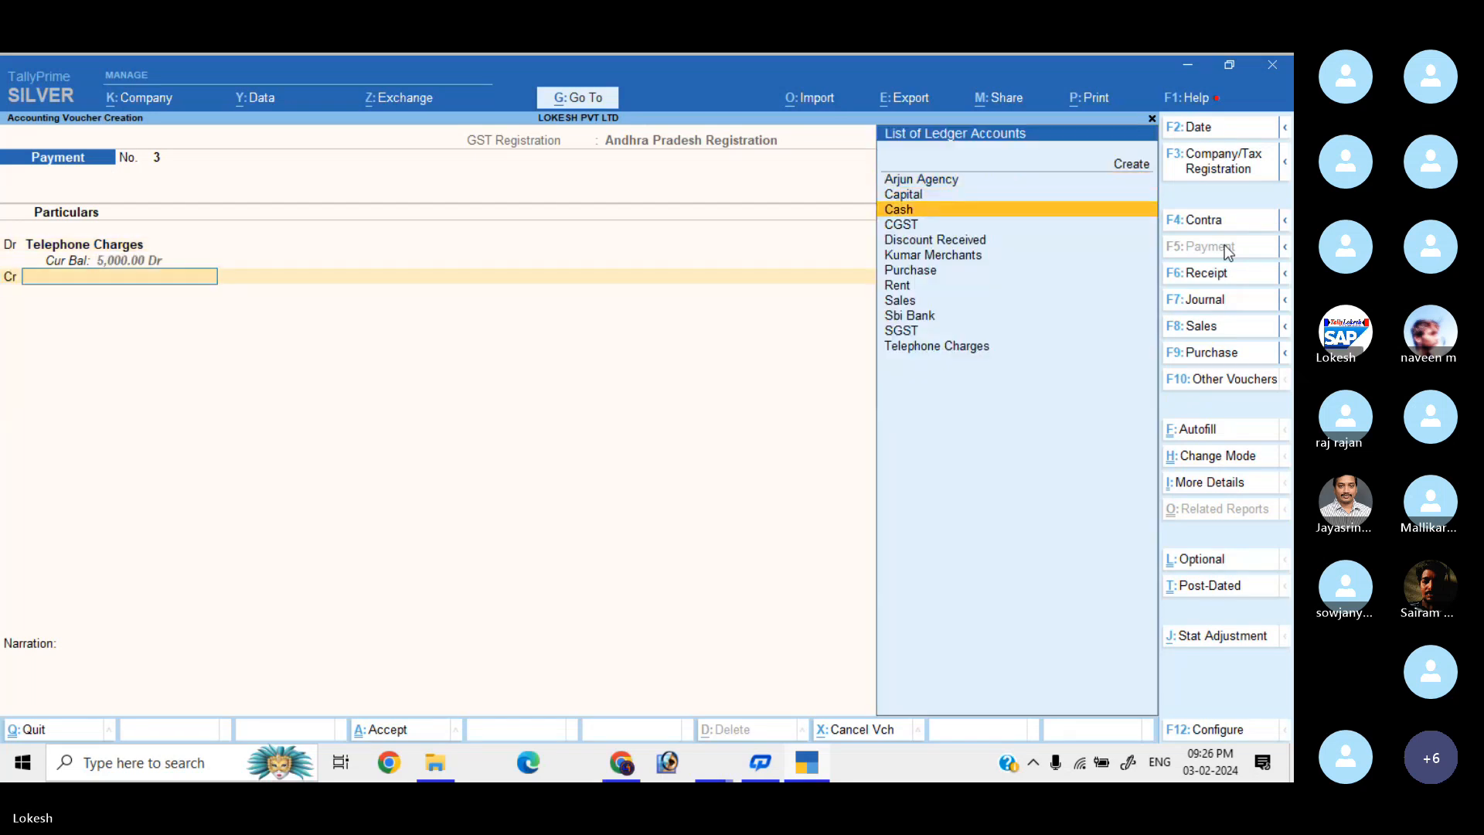
pyautogui.press('Return')
pyautogui.press('Return')
pyautogui.press('Return')
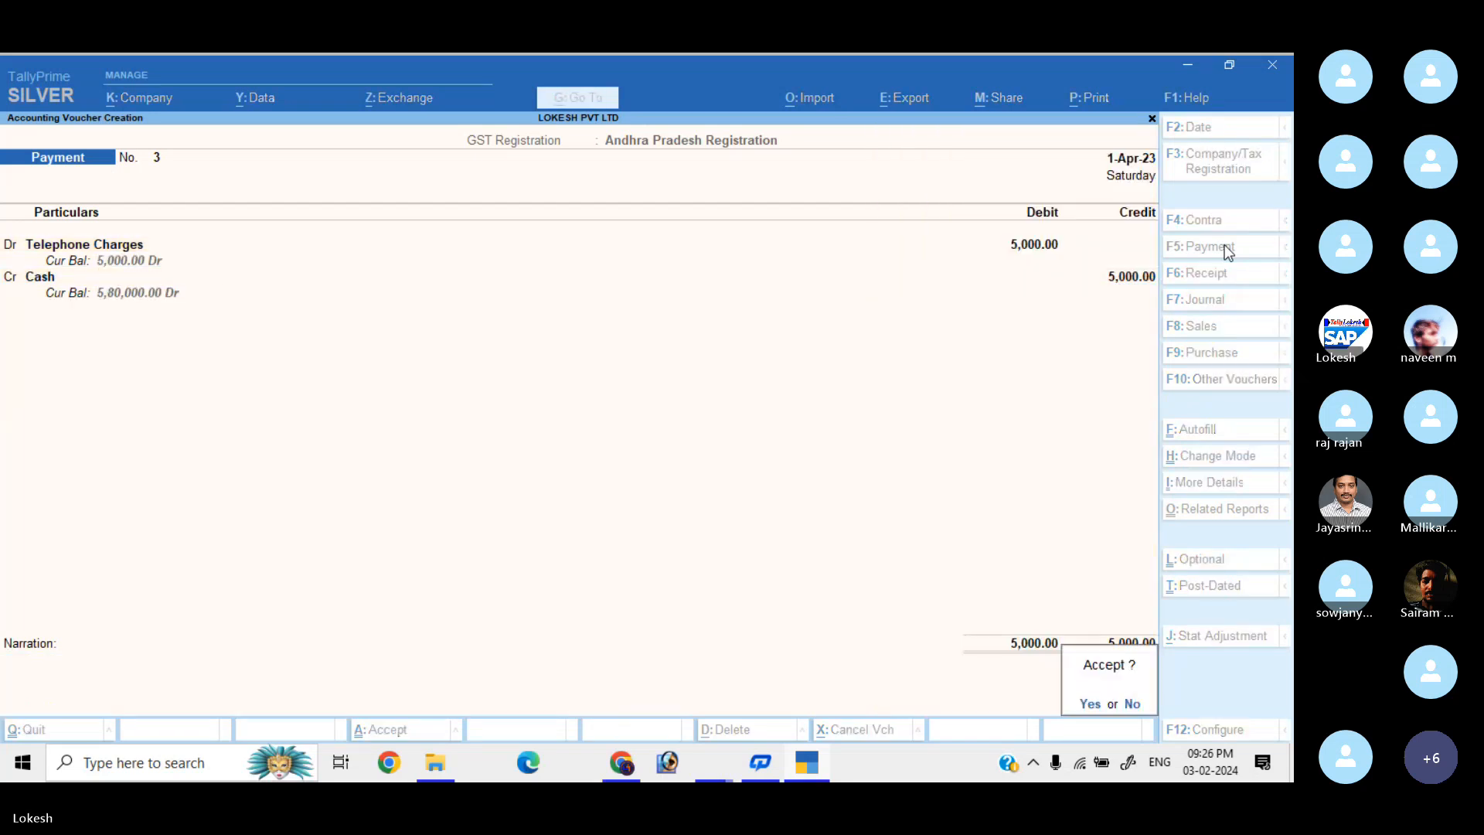
pyautogui.press('Return')
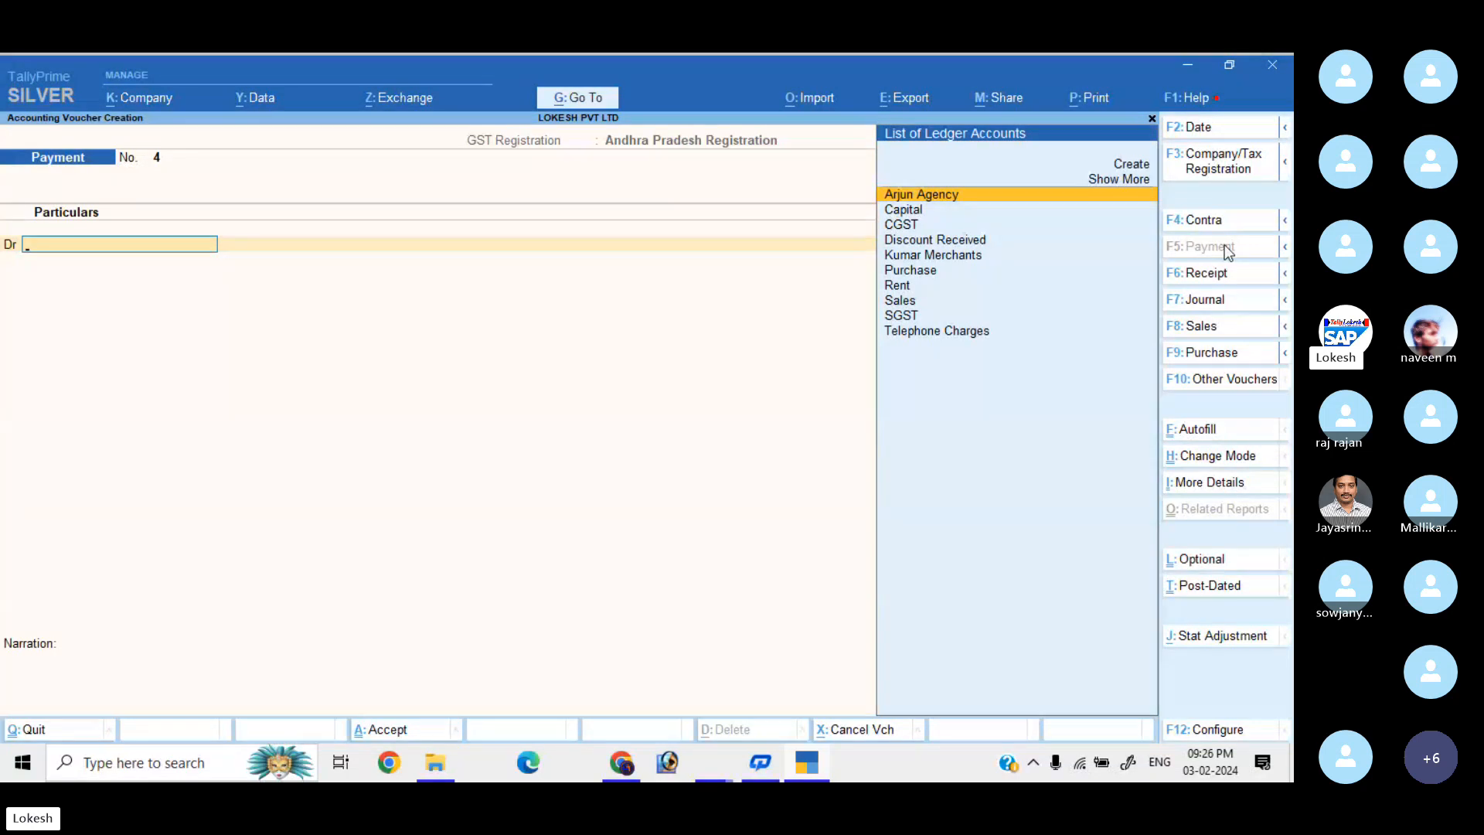
# Quit voucher entry and review the Rent payment voucher from the Day Book.
pyautogui.press('Escape')
pyautogui.press('Return')
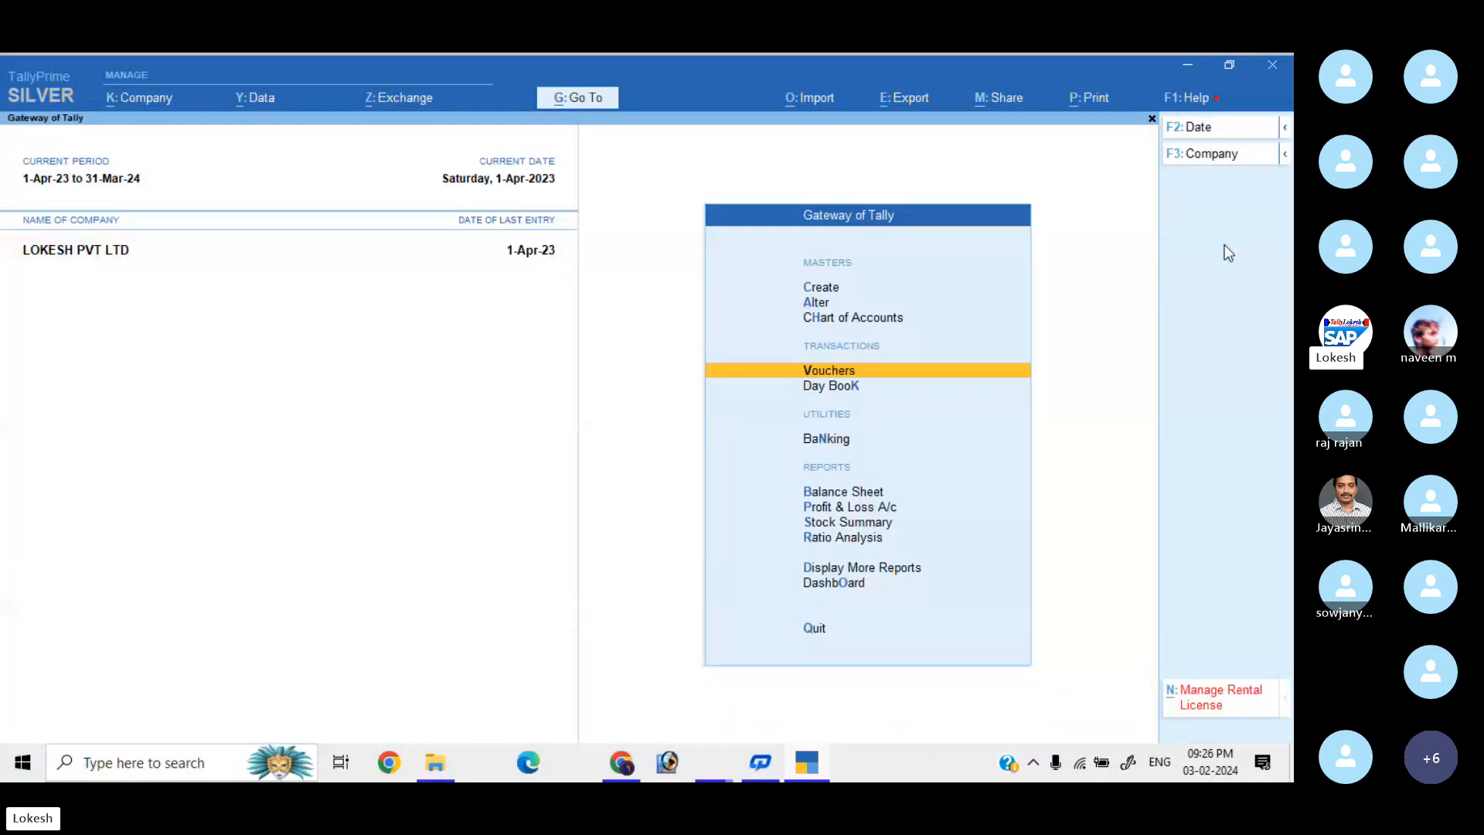
pyautogui.press('Down')
pyautogui.press('Return')
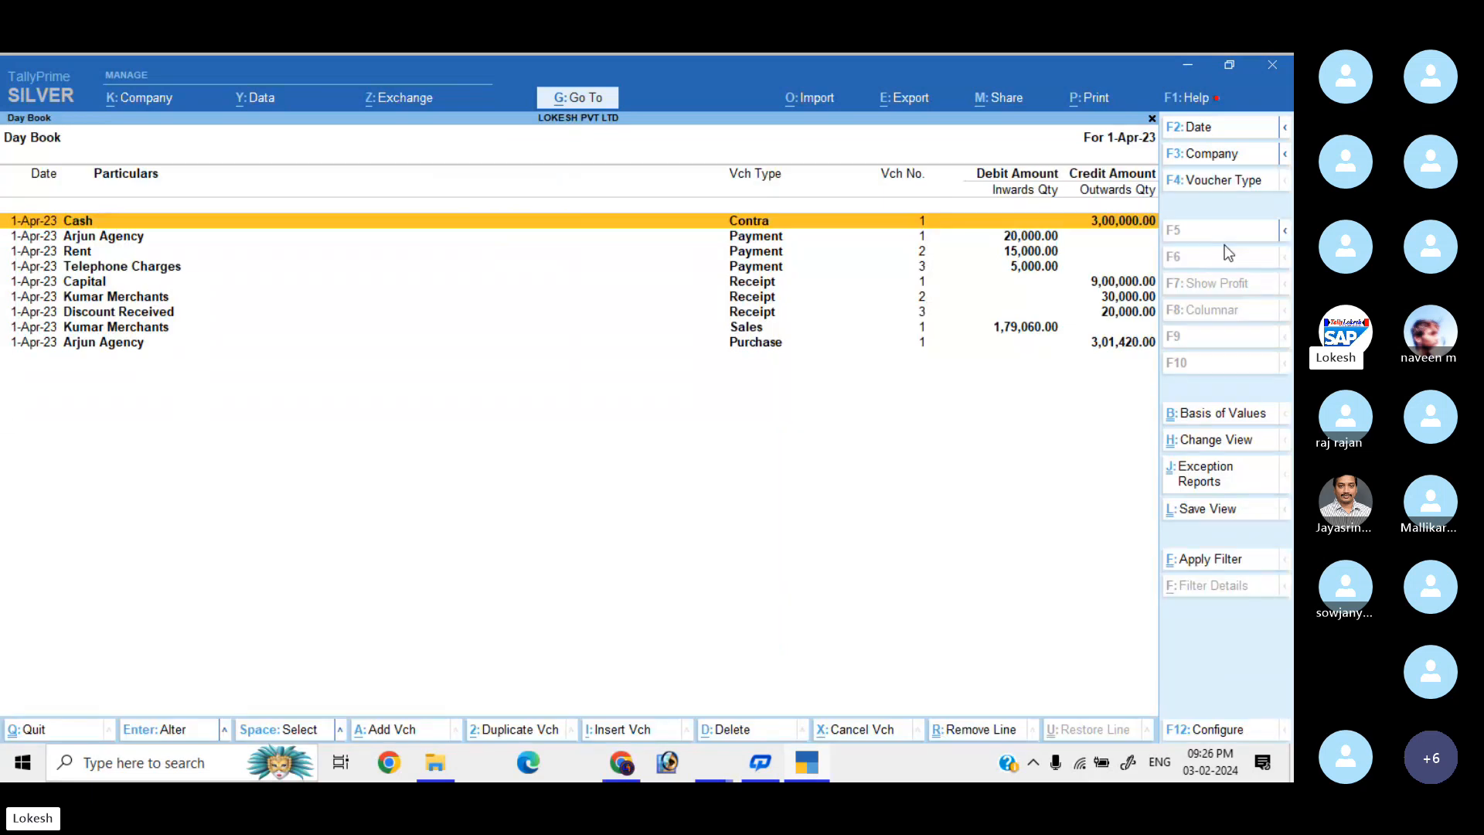
pyautogui.press('Down')
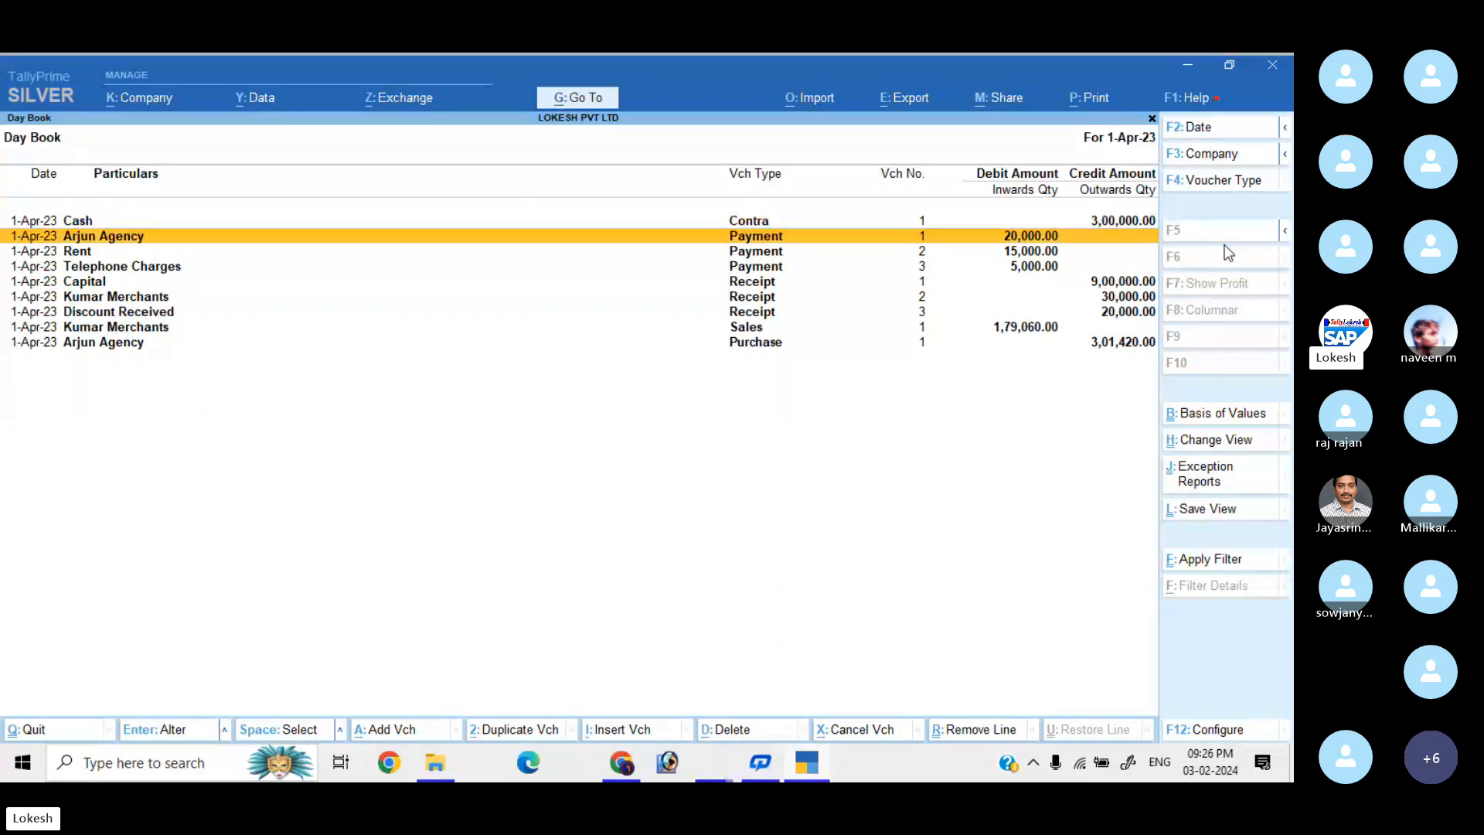
pyautogui.press('Down')
pyautogui.press('Return')
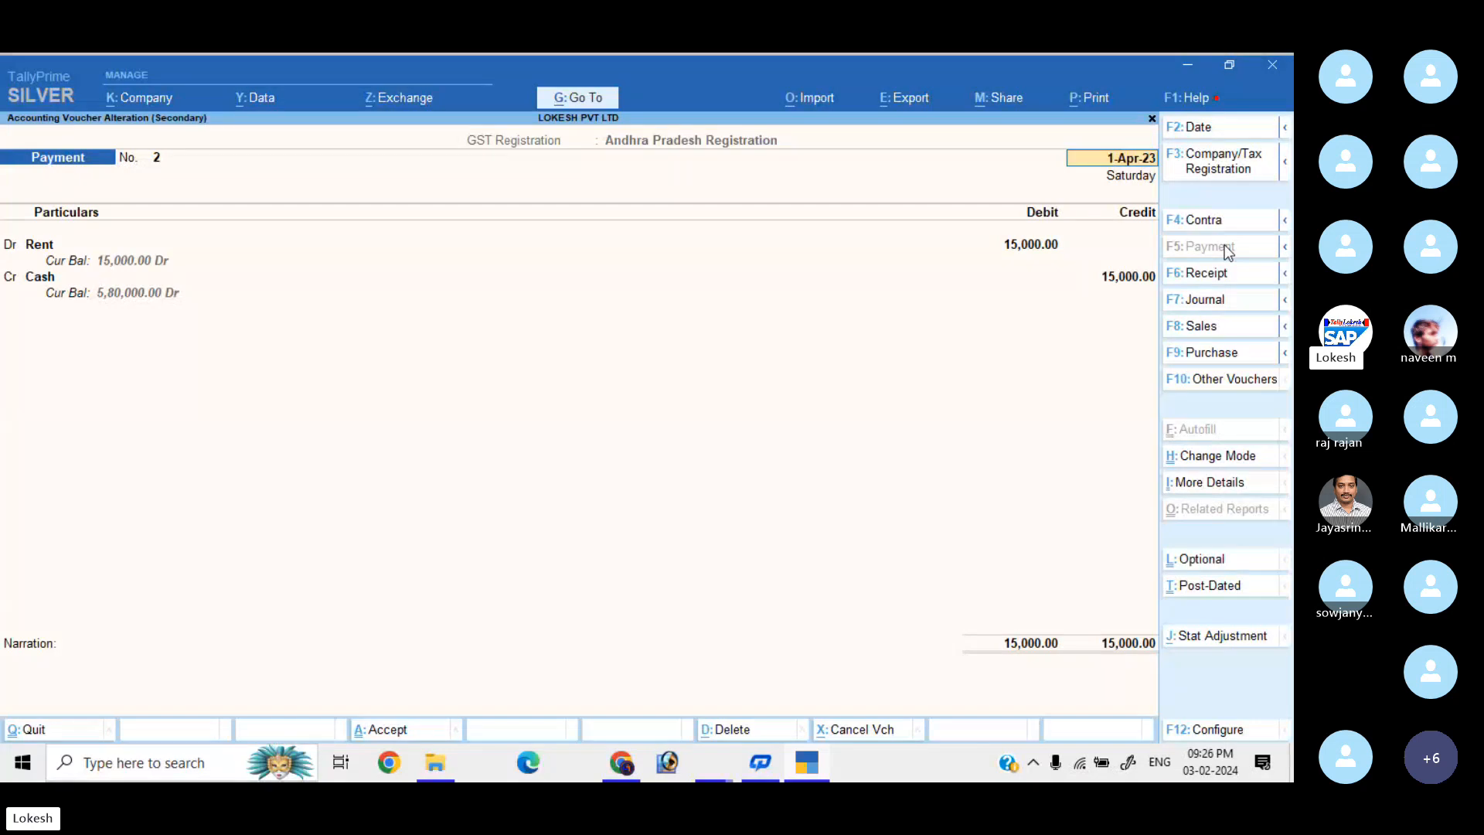
pyautogui.press('Escape')
pyautogui.press('Return')
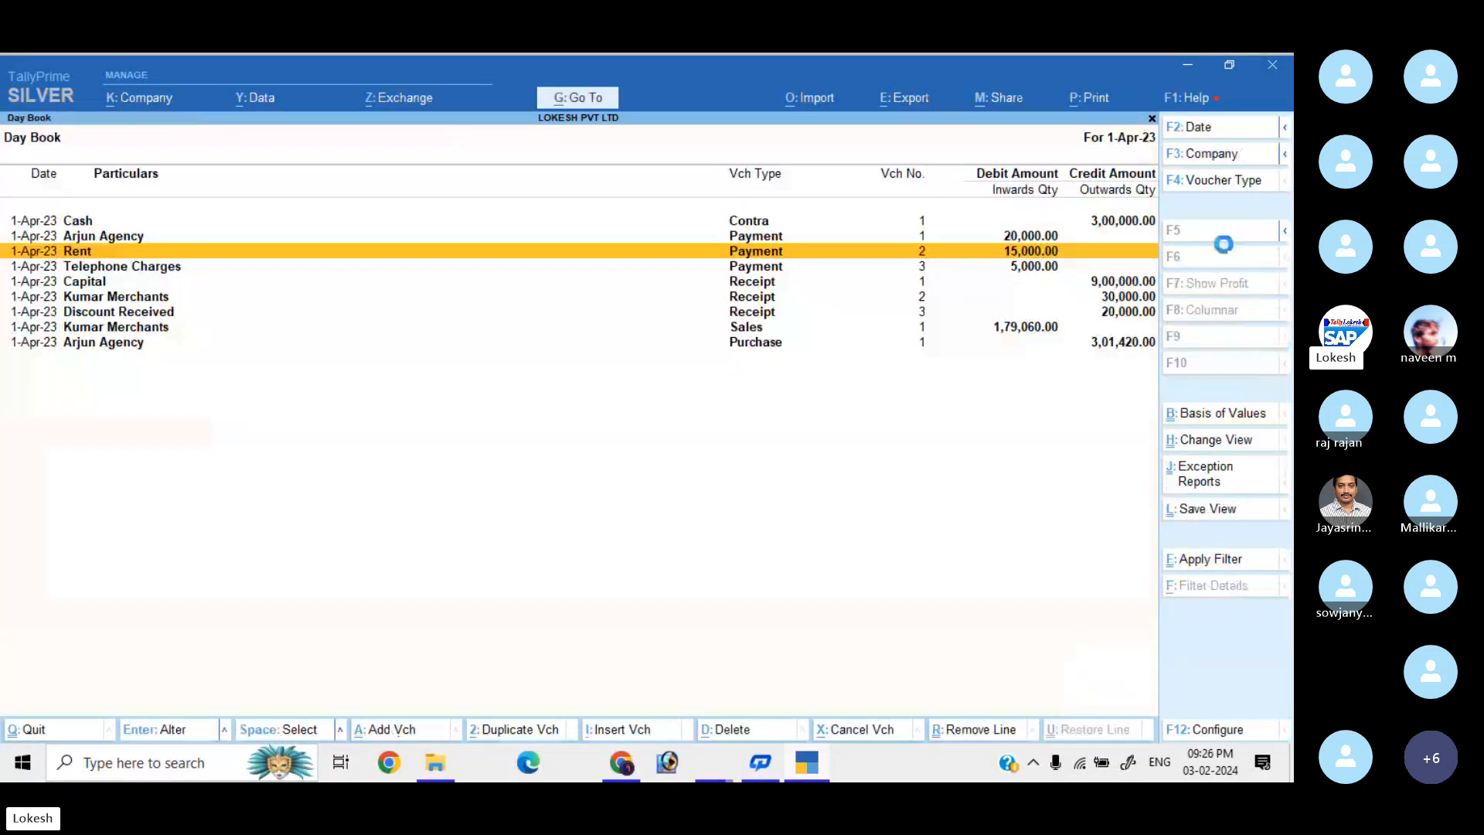
# Open the Profit & Loss A/c report from Gateway of Tally.
pyautogui.press('Escape')
pyautogui.press('Down')
pyautogui.press('Down')
pyautogui.press('Down')
pyautogui.press('Return')
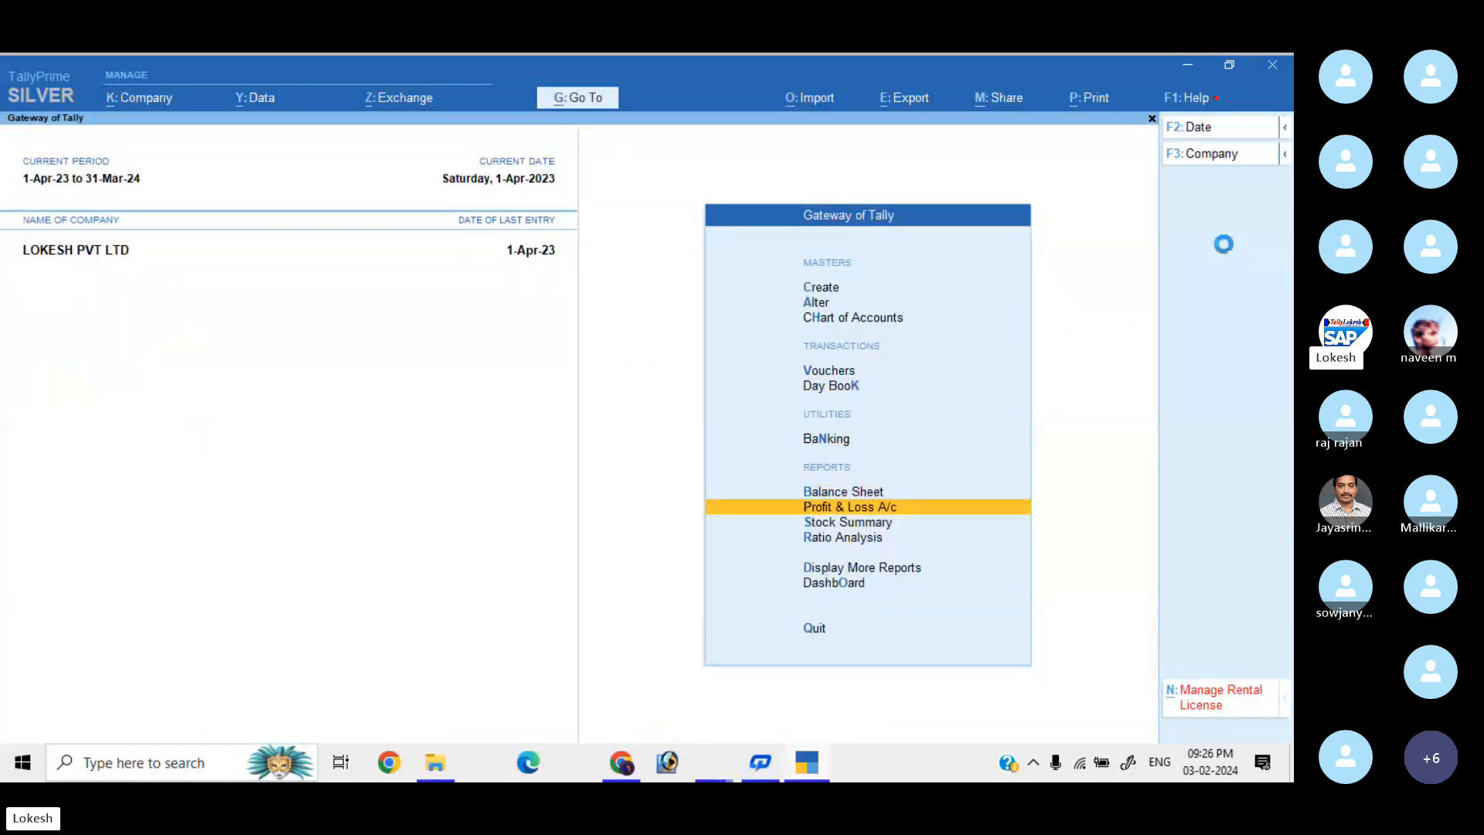
# Expand the Profit & Loss report to show the opening stock items, then close it.
pyautogui.hotkey('alt', 'F5')
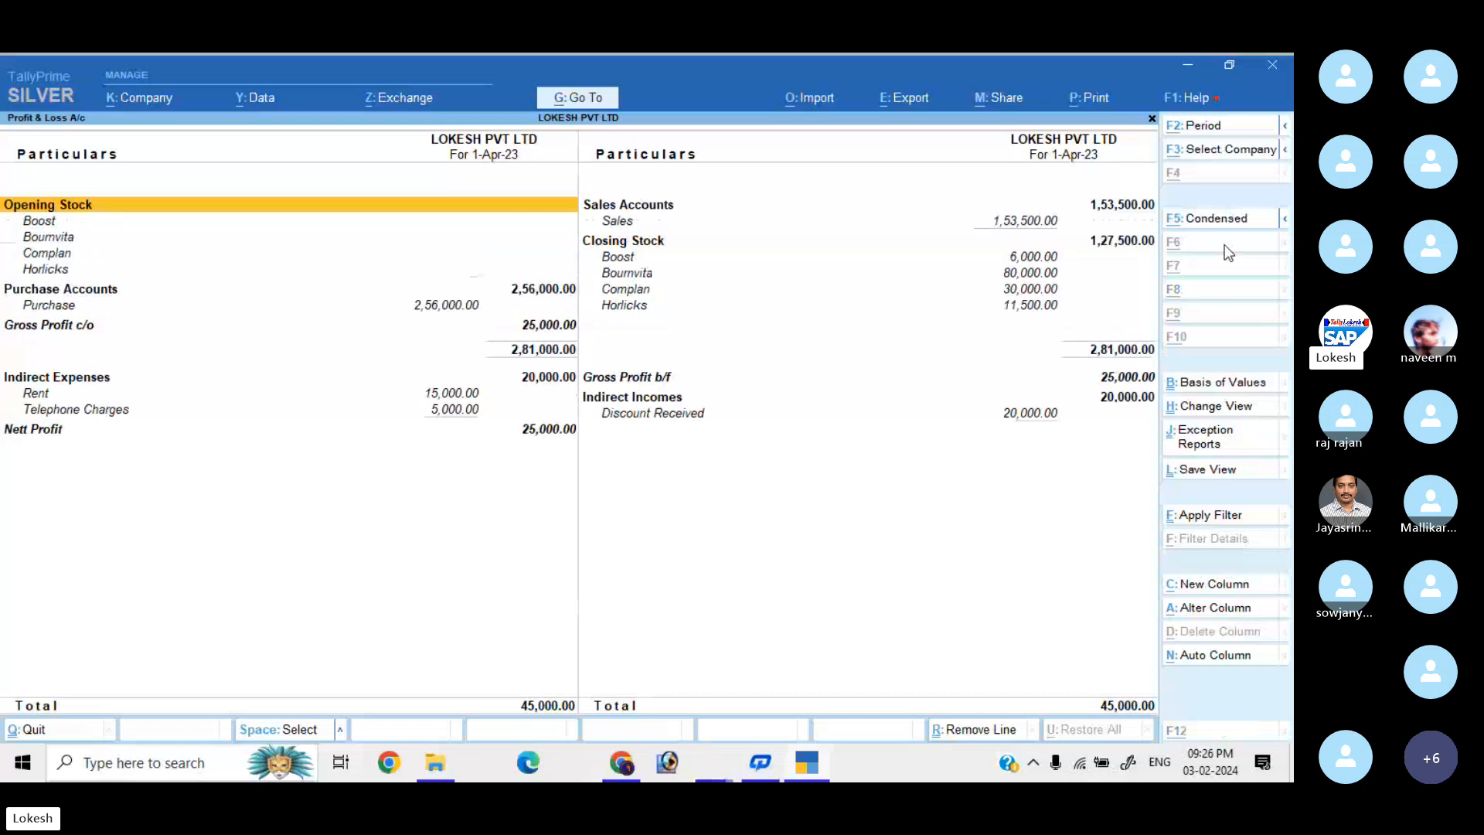
pyautogui.press('Down')
pyautogui.press('Down')
pyautogui.press('Down')
pyautogui.press('Down')
pyautogui.press('Down')
pyautogui.press('Down')
pyautogui.press('Down')
pyautogui.press('Down')
pyautogui.press('Down')
pyautogui.press('Down')
pyautogui.press('Down')
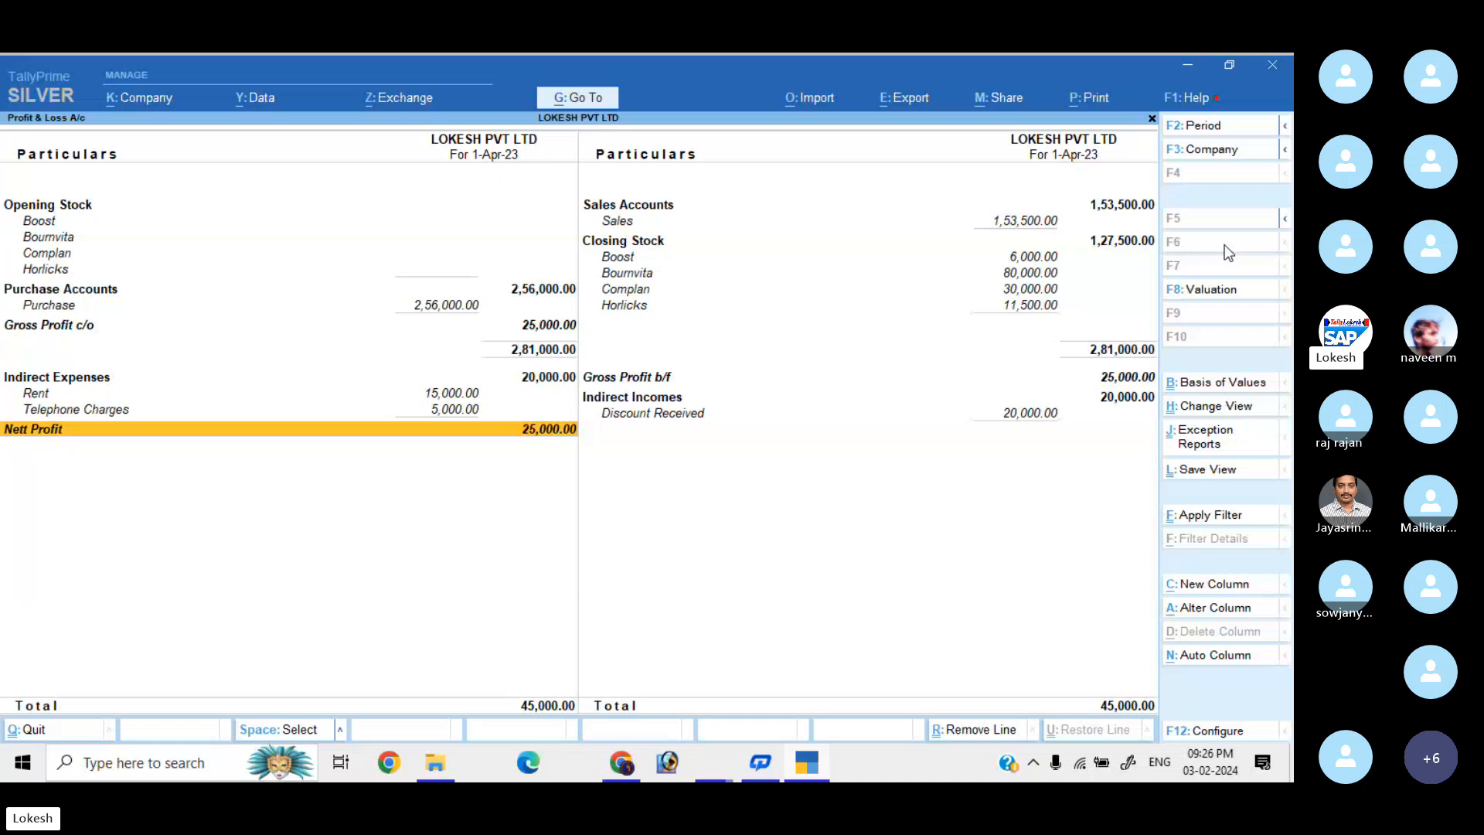
pyautogui.press('Escape')
# Set the Stock Summary to show goods inwards and outwards, then close it.
pyautogui.press('Down')
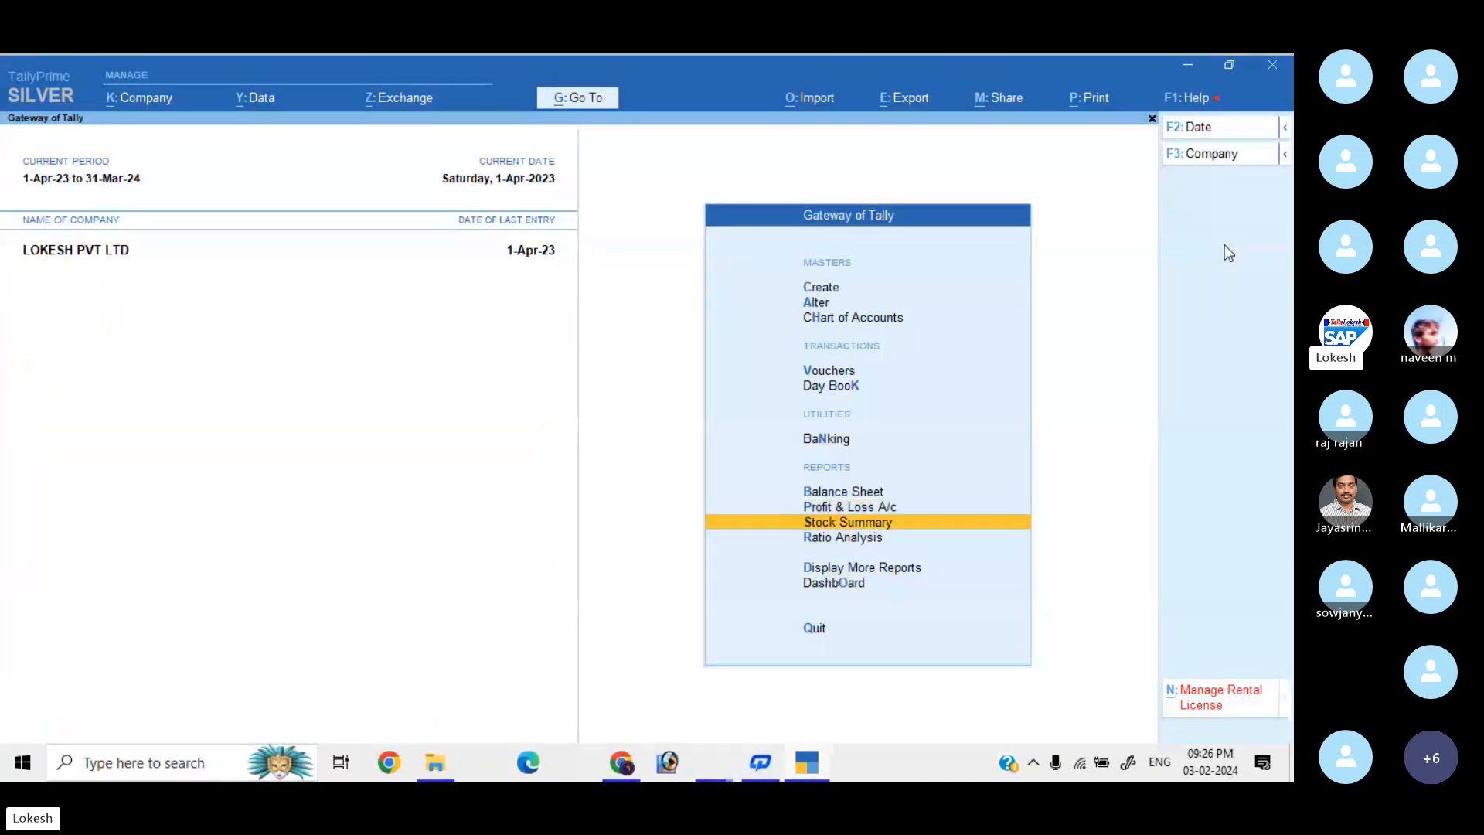
pyautogui.press('Return')
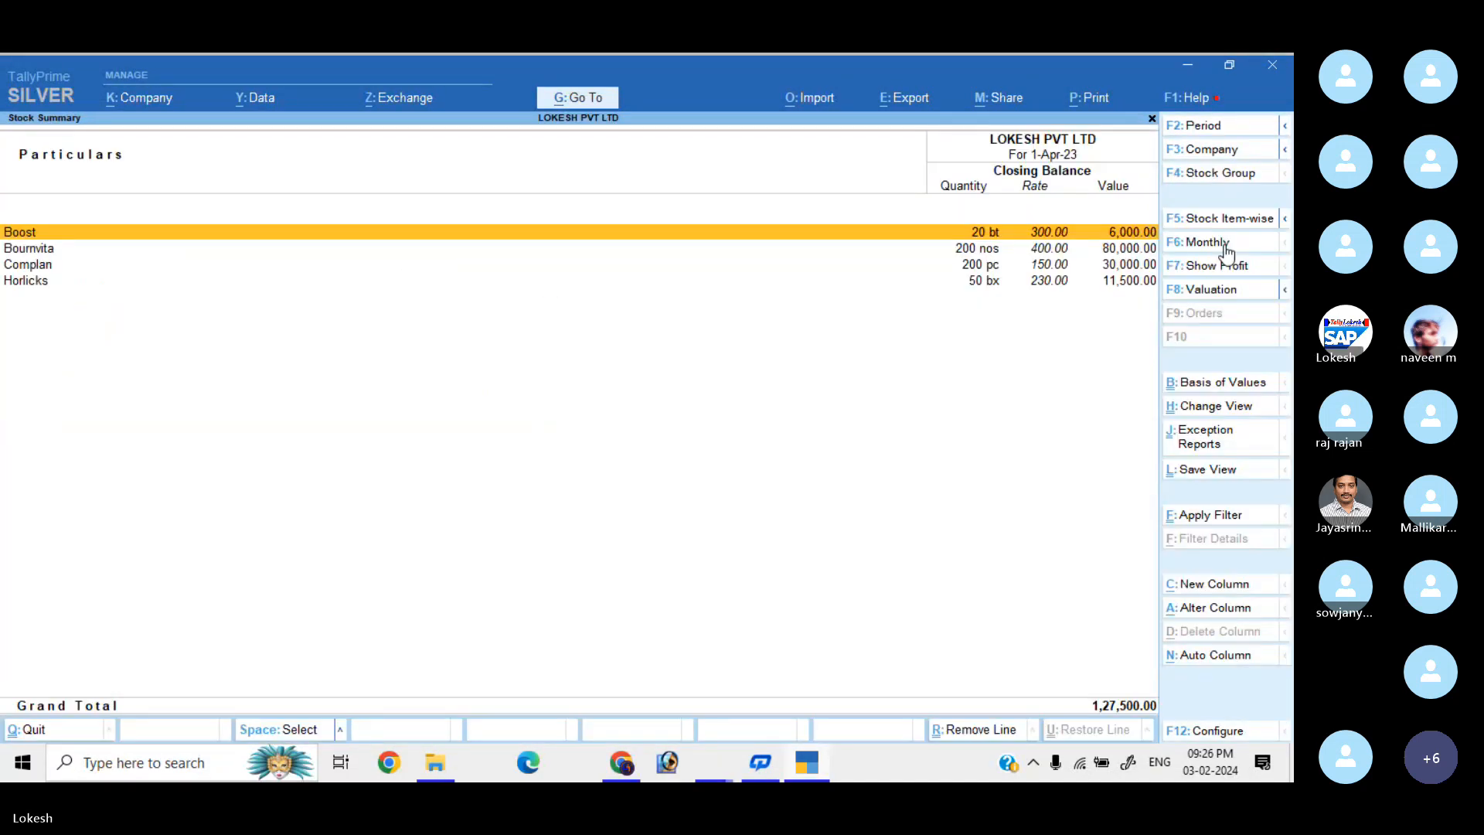
pyautogui.click(1231, 731)
pyautogui.press('Down')
pyautogui.press('Down')
pyautogui.press('Down')
pyautogui.press('Down')
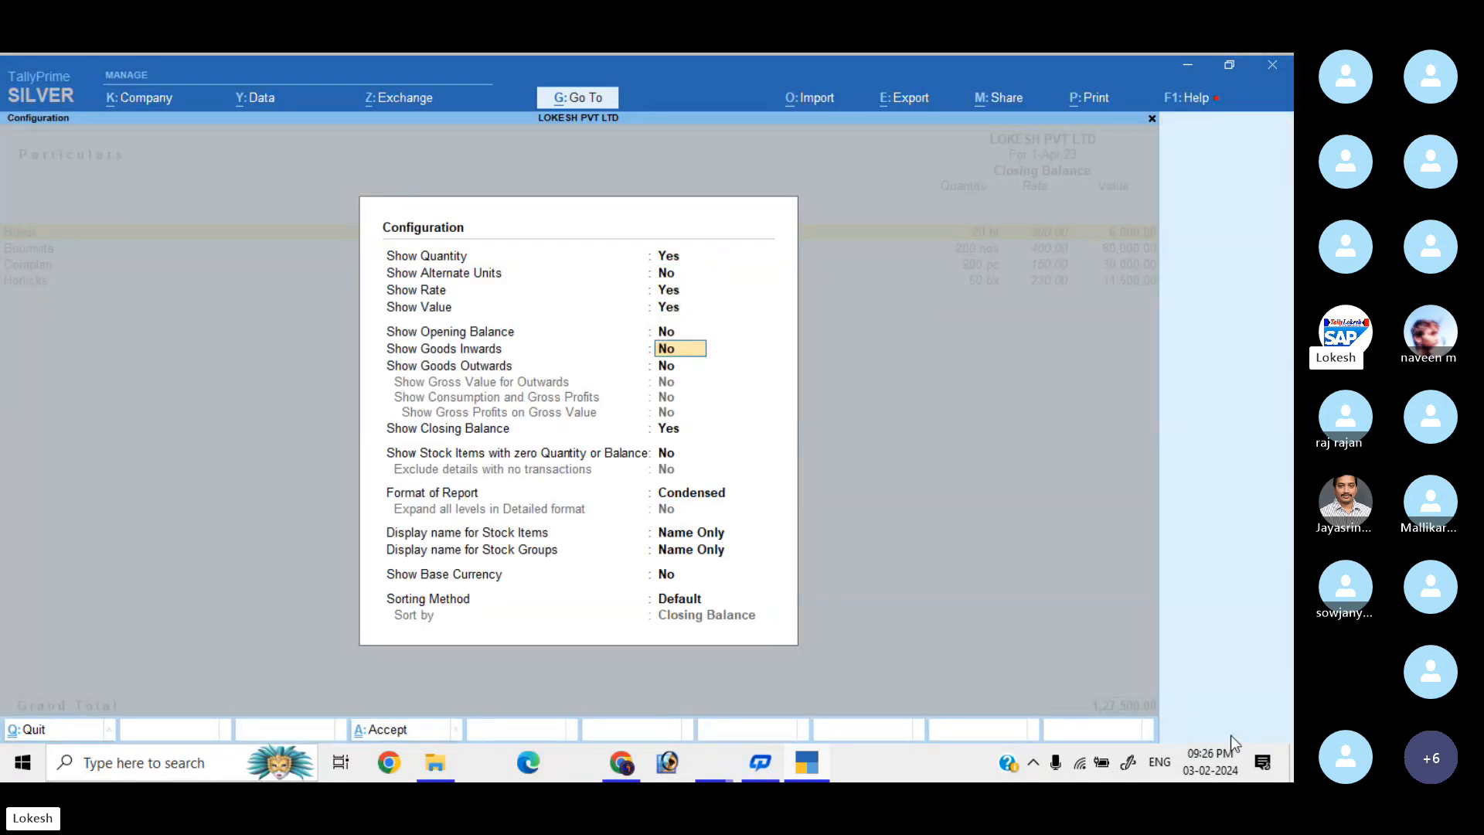
pyautogui.press('y')
pyautogui.press('y')
pyautogui.press('Down')
pyautogui.press('Down')
pyautogui.press('Down')
pyautogui.press('Down')
pyautogui.press('Down')
pyautogui.press('Down')
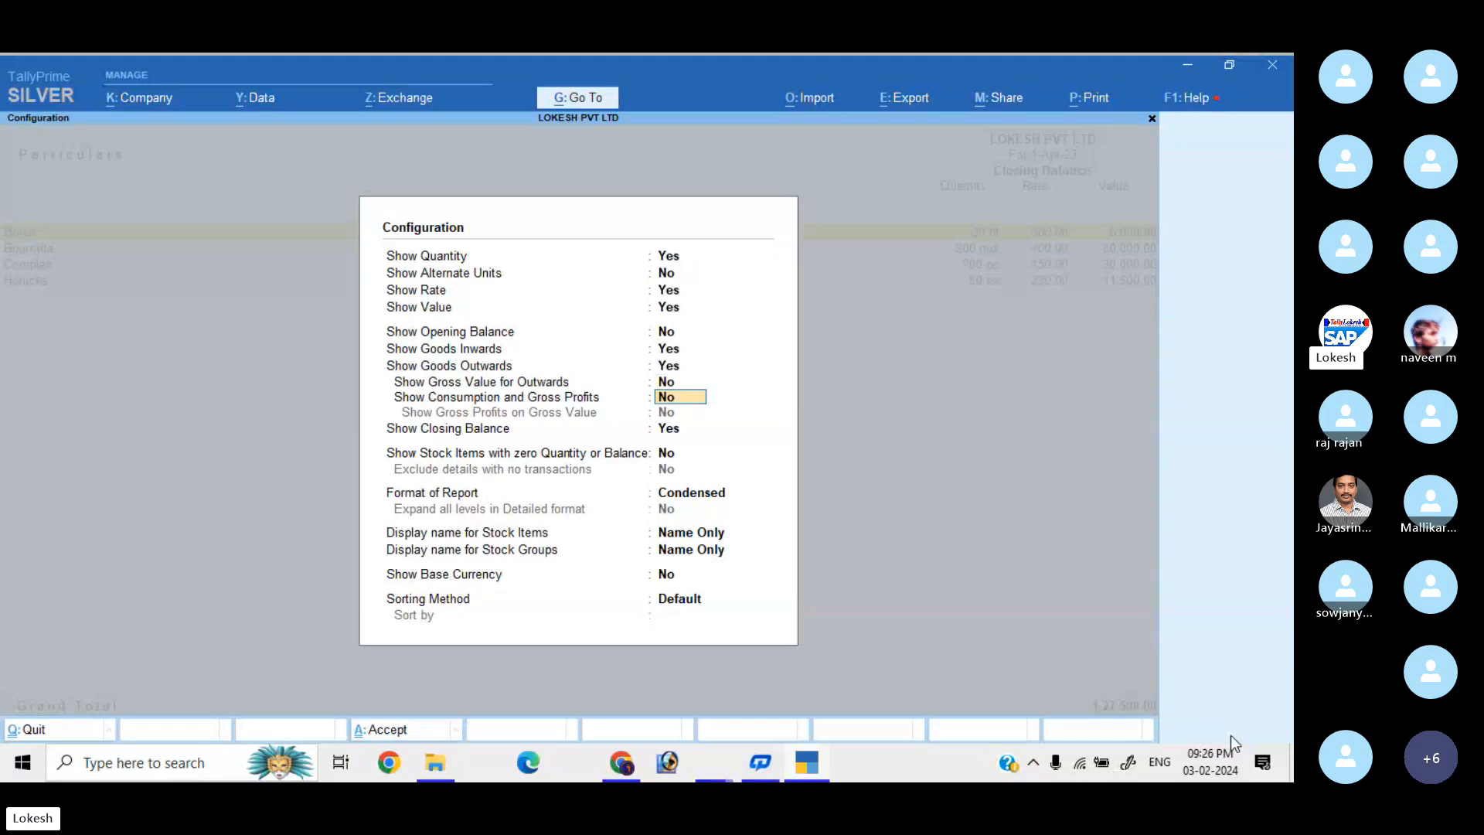
pyautogui.press('Return')
pyautogui.hotkey('ctrl', 'a')
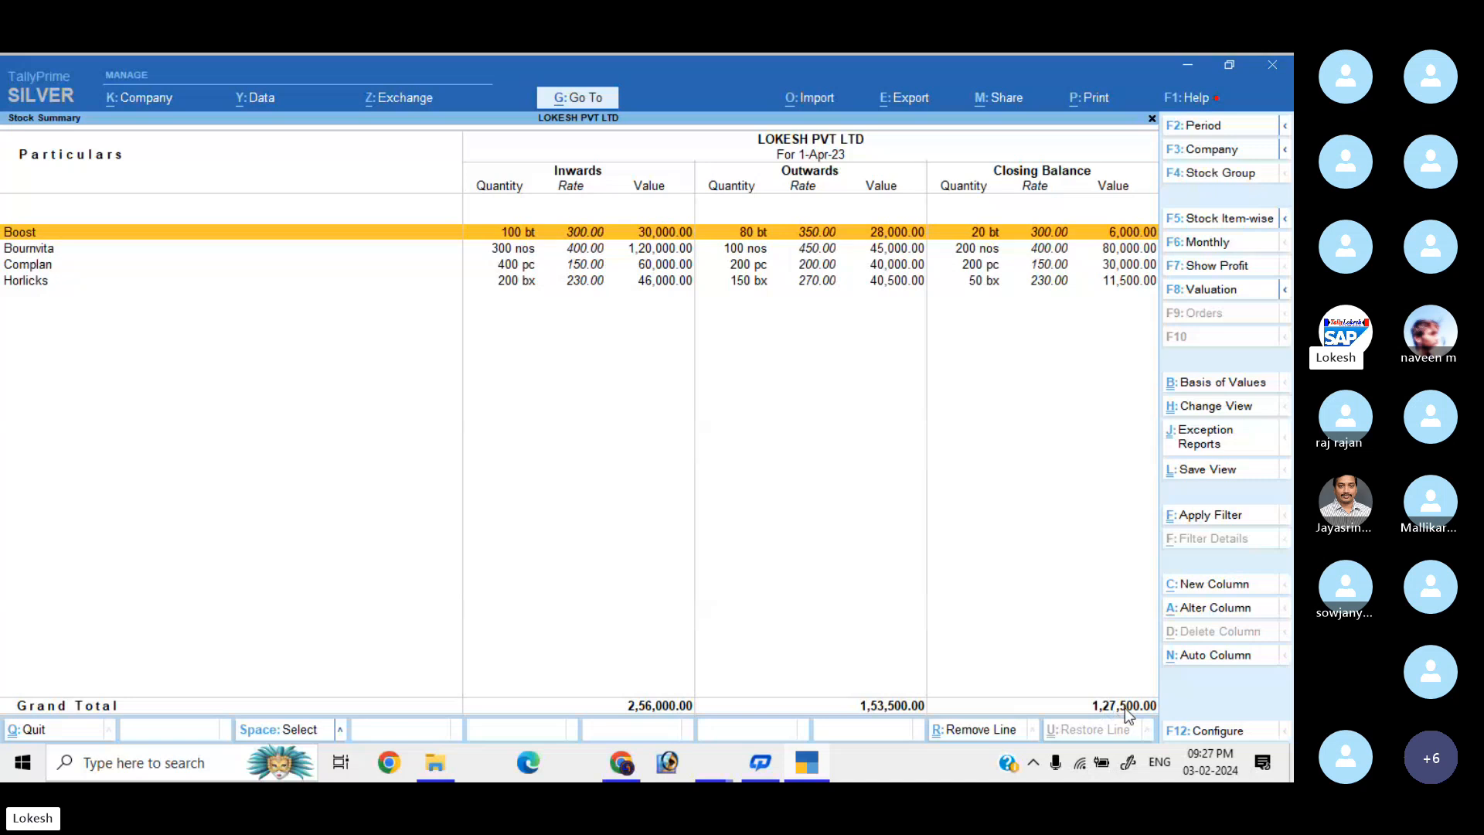
pyautogui.press('Escape')
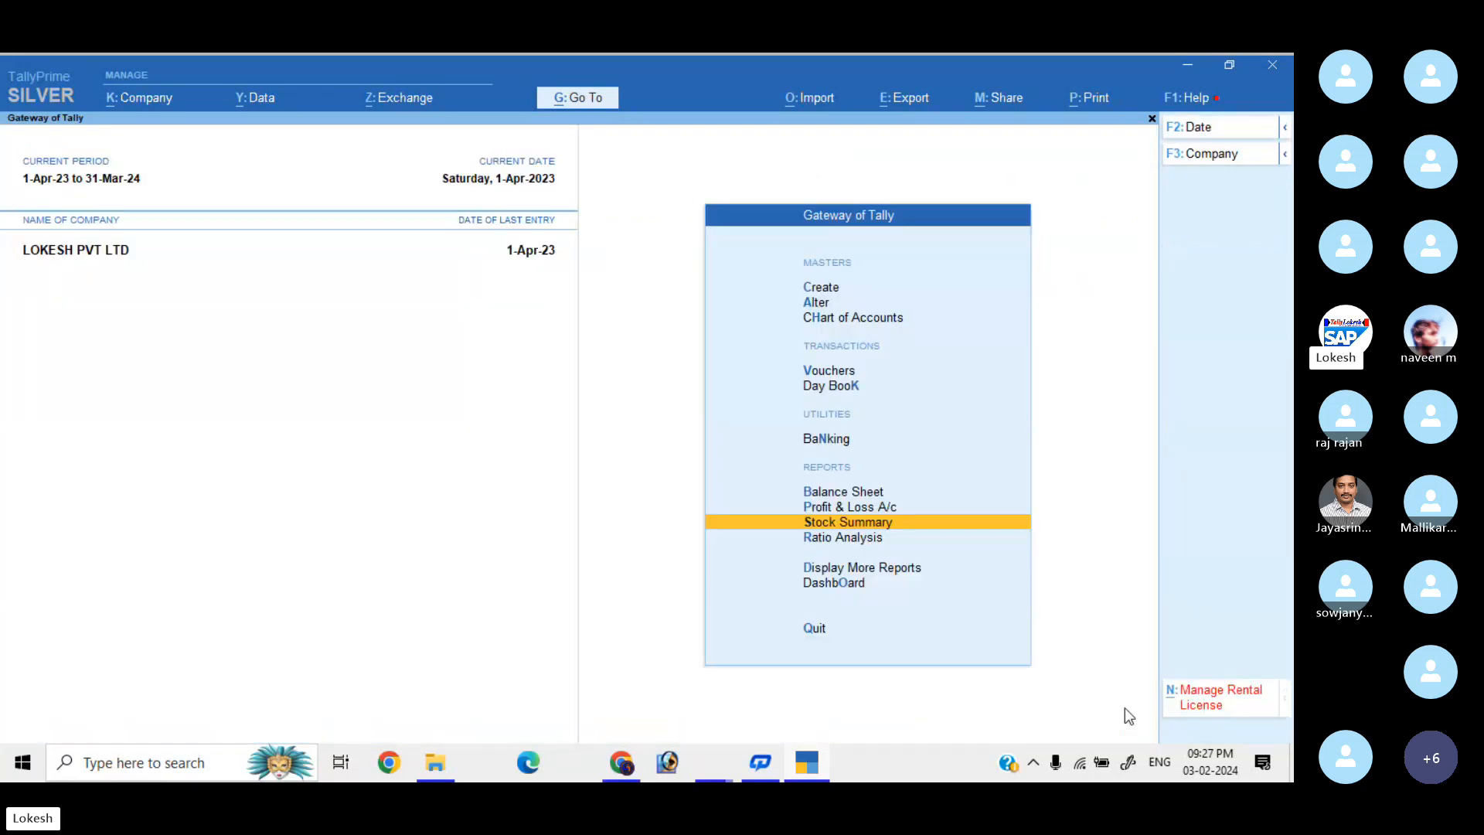
pyautogui.press('Down')
pyautogui.press('Down')
pyautogui.press('Down')
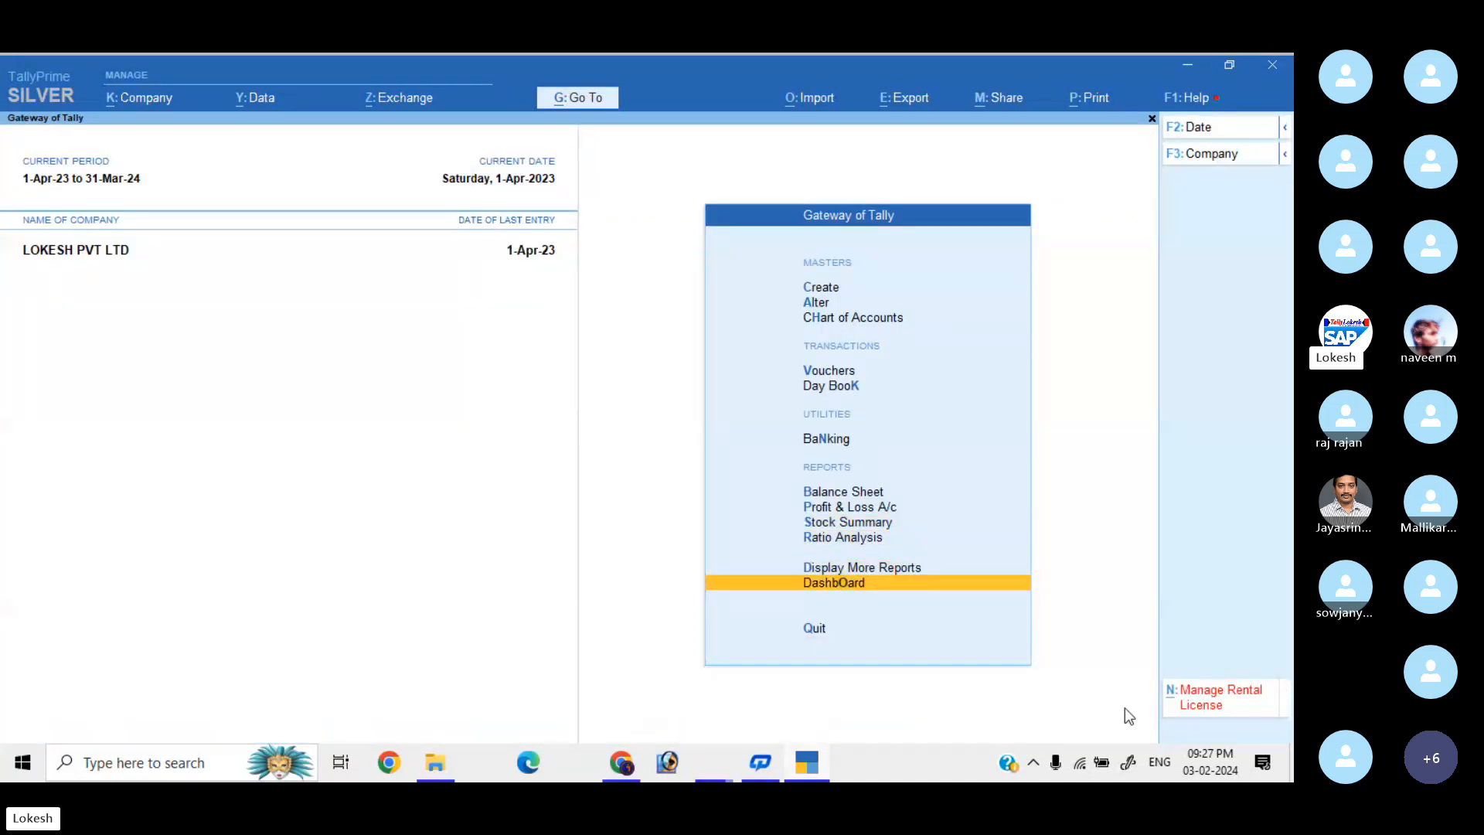
pyautogui.press('Return')
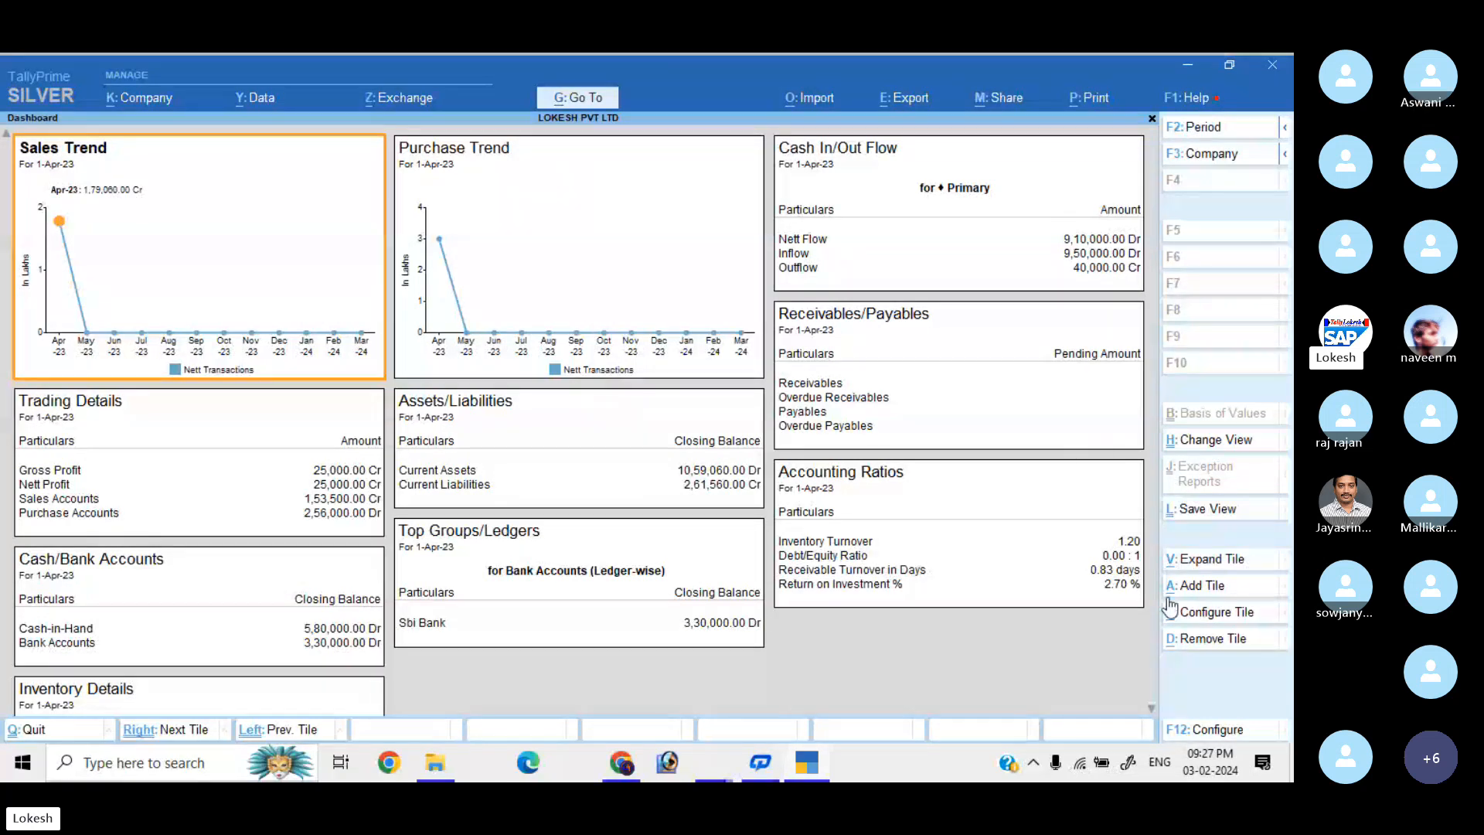
pyautogui.scroll(-2, 1151, 710)
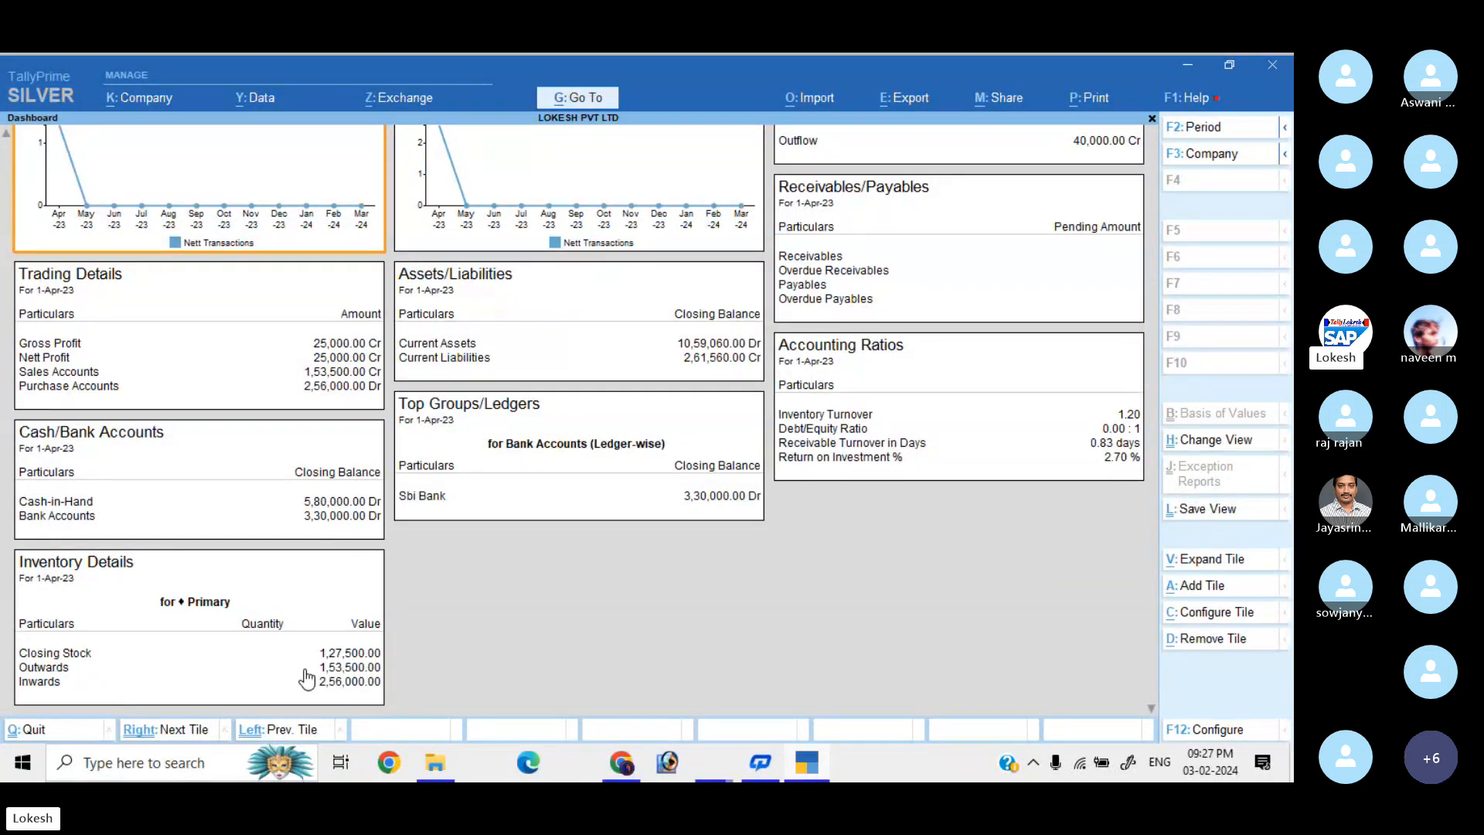
# Review the April Purchase and Sales Registers under Display More Reports > Account Books.
pyautogui.press('Escape')
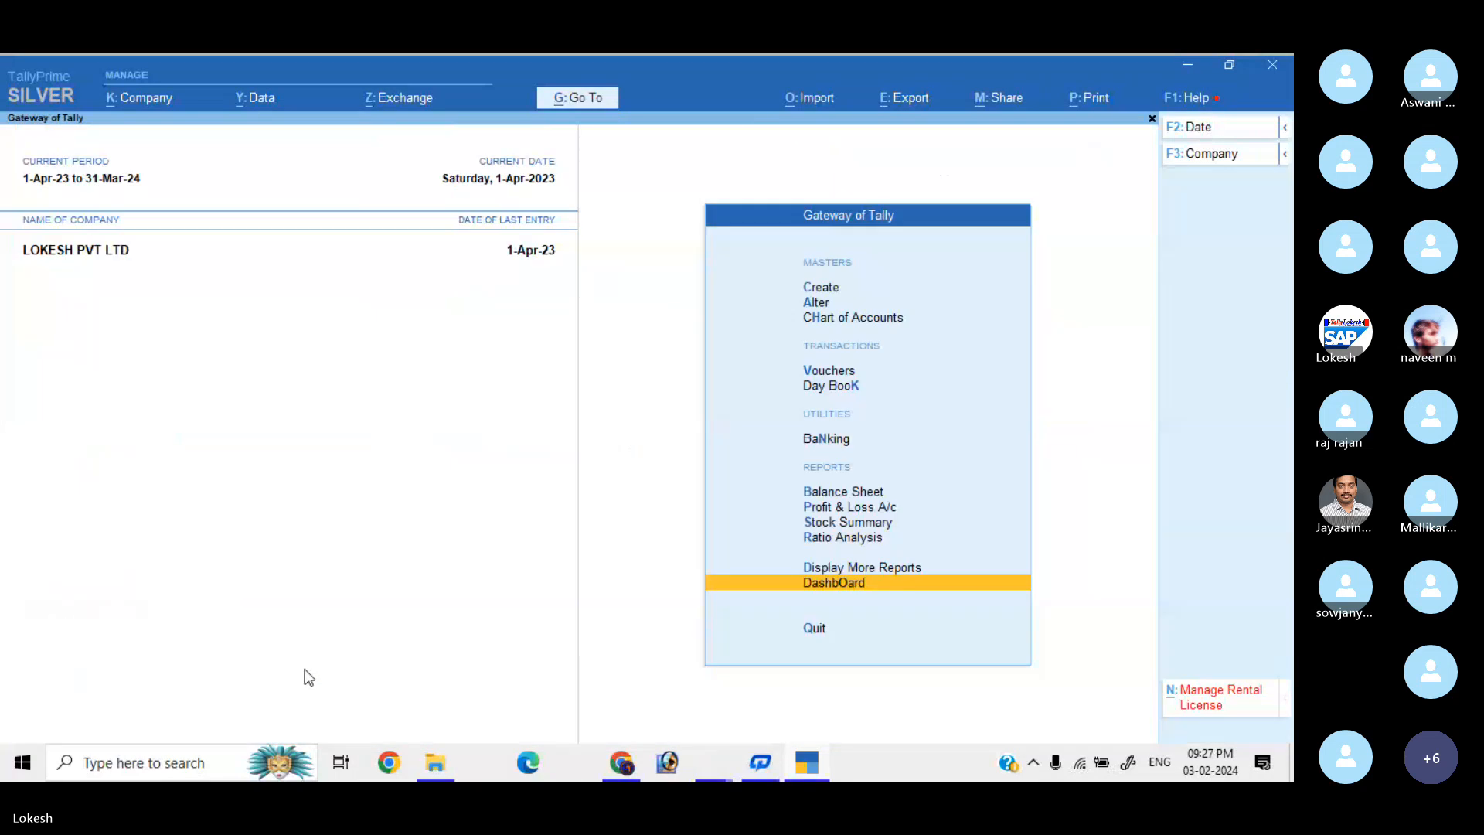
pyautogui.press('Up')
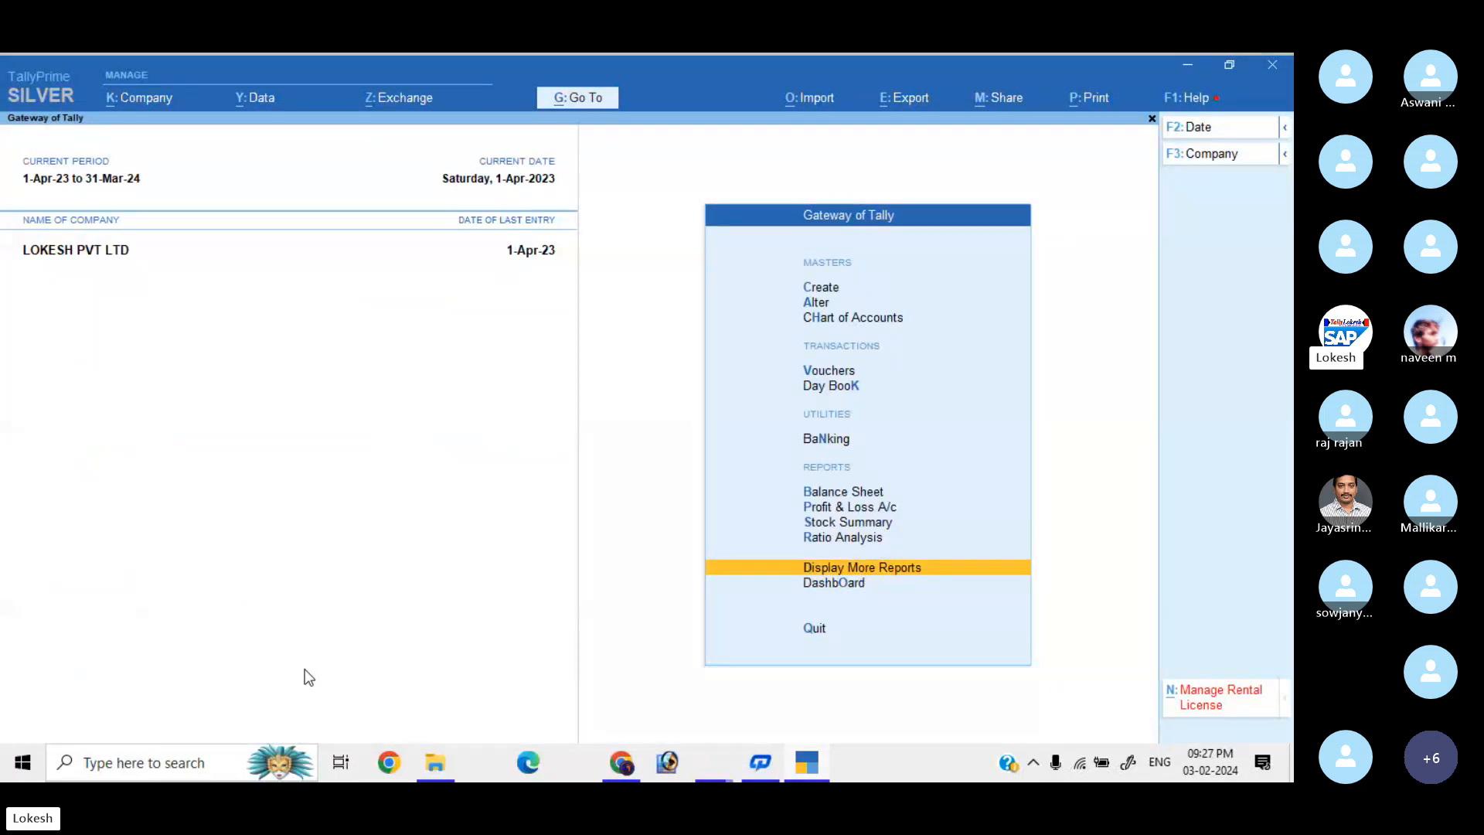
pyautogui.press('Return')
pyautogui.press('Down')
pyautogui.press('Down')
pyautogui.press('Down')
pyautogui.press('Down')
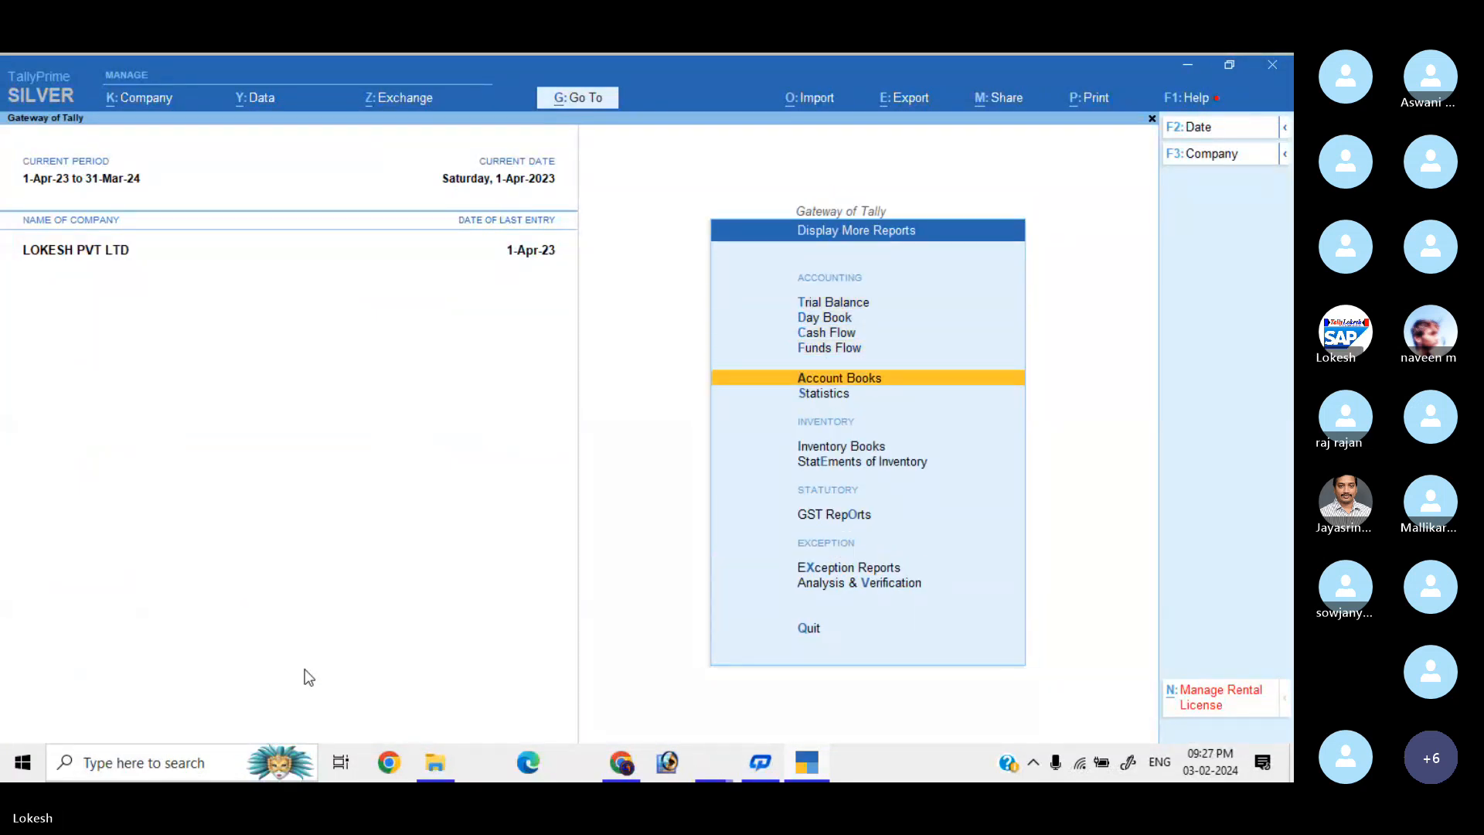
pyautogui.press('Return')
pyautogui.press('Down')
pyautogui.press('Down')
pyautogui.press('Down')
pyautogui.press('Down')
pyautogui.press('Down')
pyautogui.press('Down')
pyautogui.press('Down')
pyautogui.press('Down')
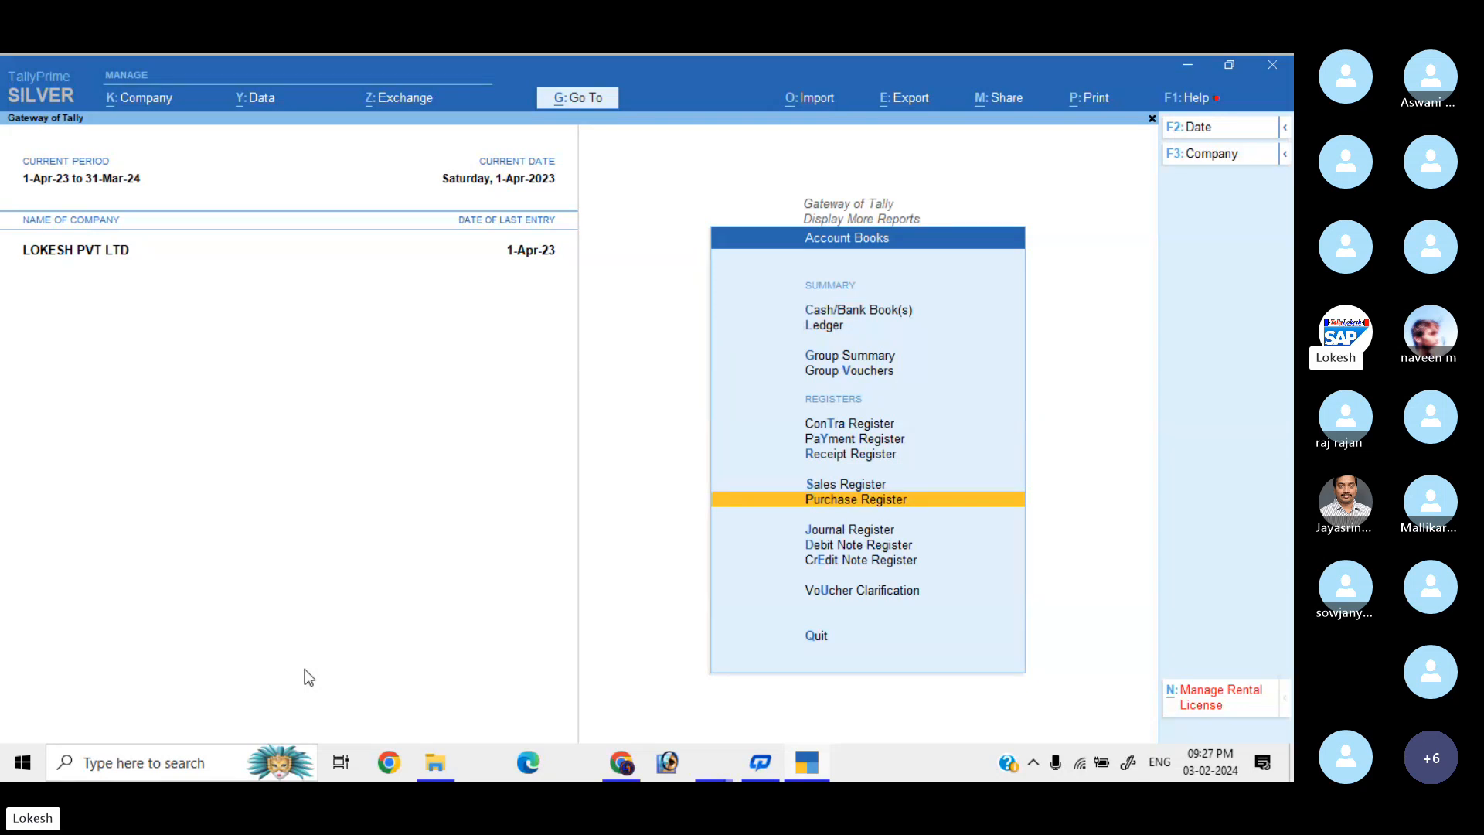
pyautogui.press('Return')
pyautogui.press('Escape')
pyautogui.press('Up')
pyautogui.press('Return')
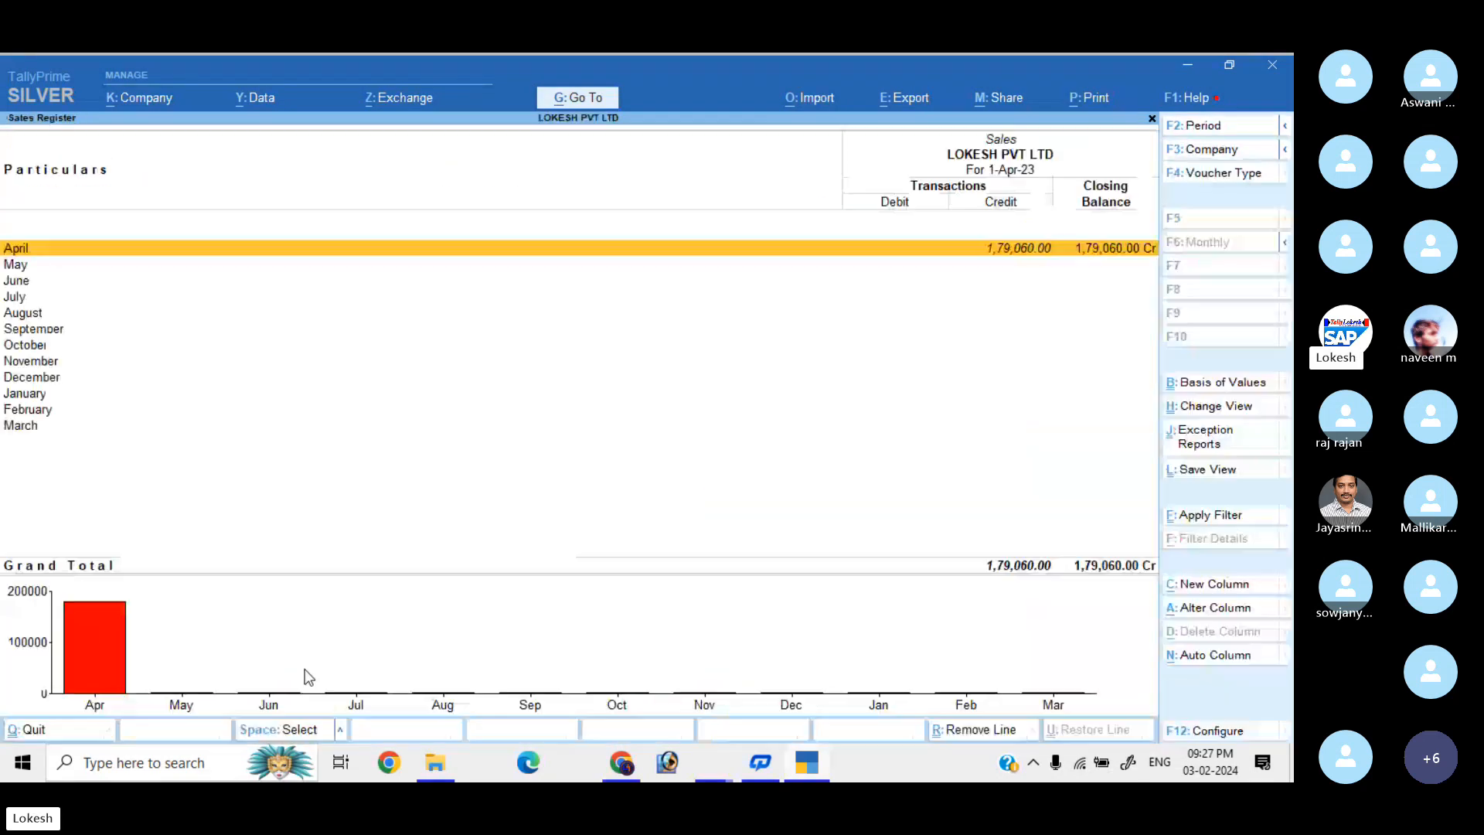
pyautogui.press('Escape')
# Review April's Receipt, Payment and Contra Registers, then move to GST Reports.
pyautogui.press('Up')
pyautogui.press('Return')
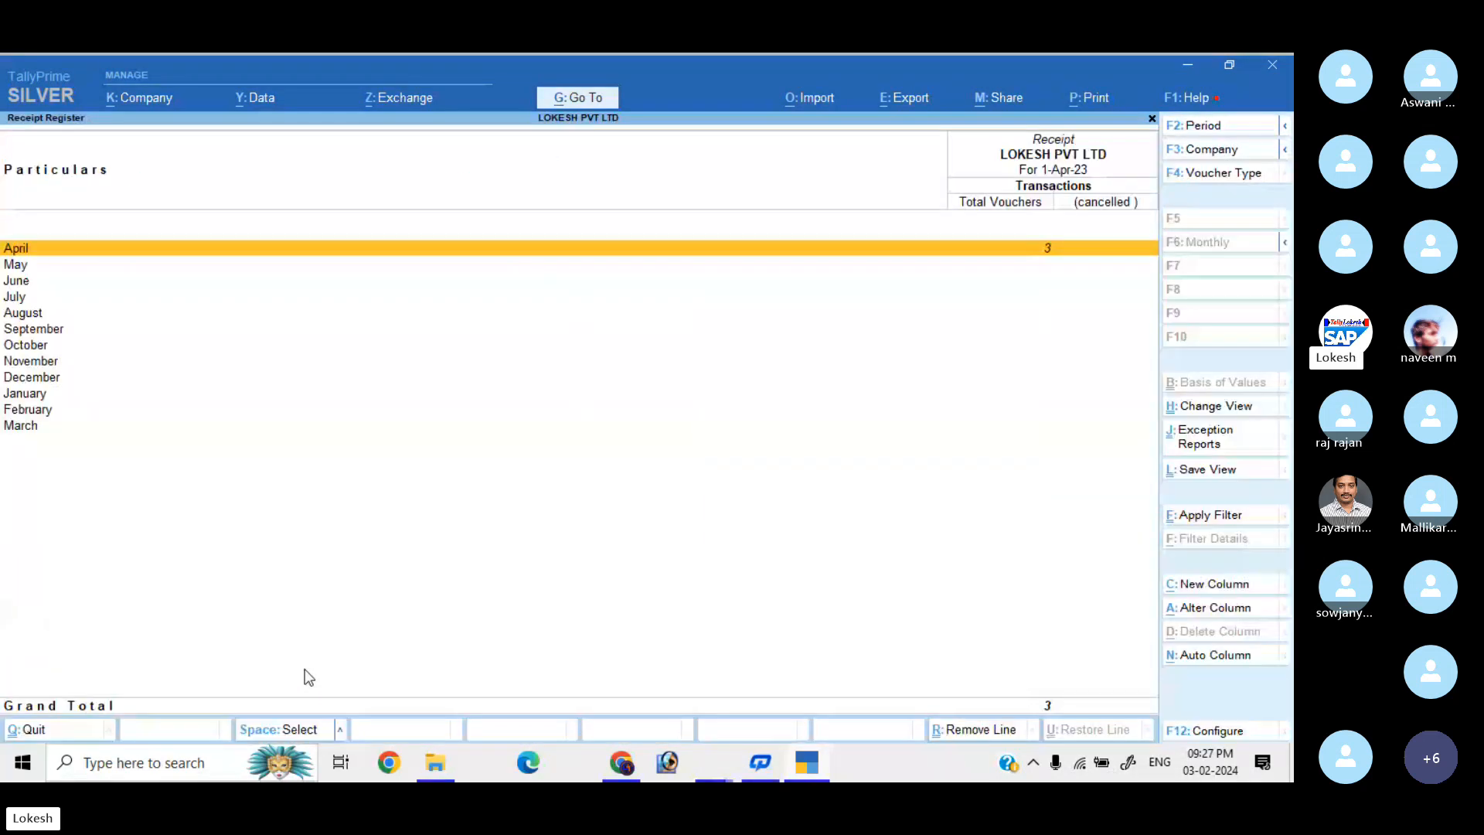
pyautogui.press('Return')
pyautogui.press('Escape')
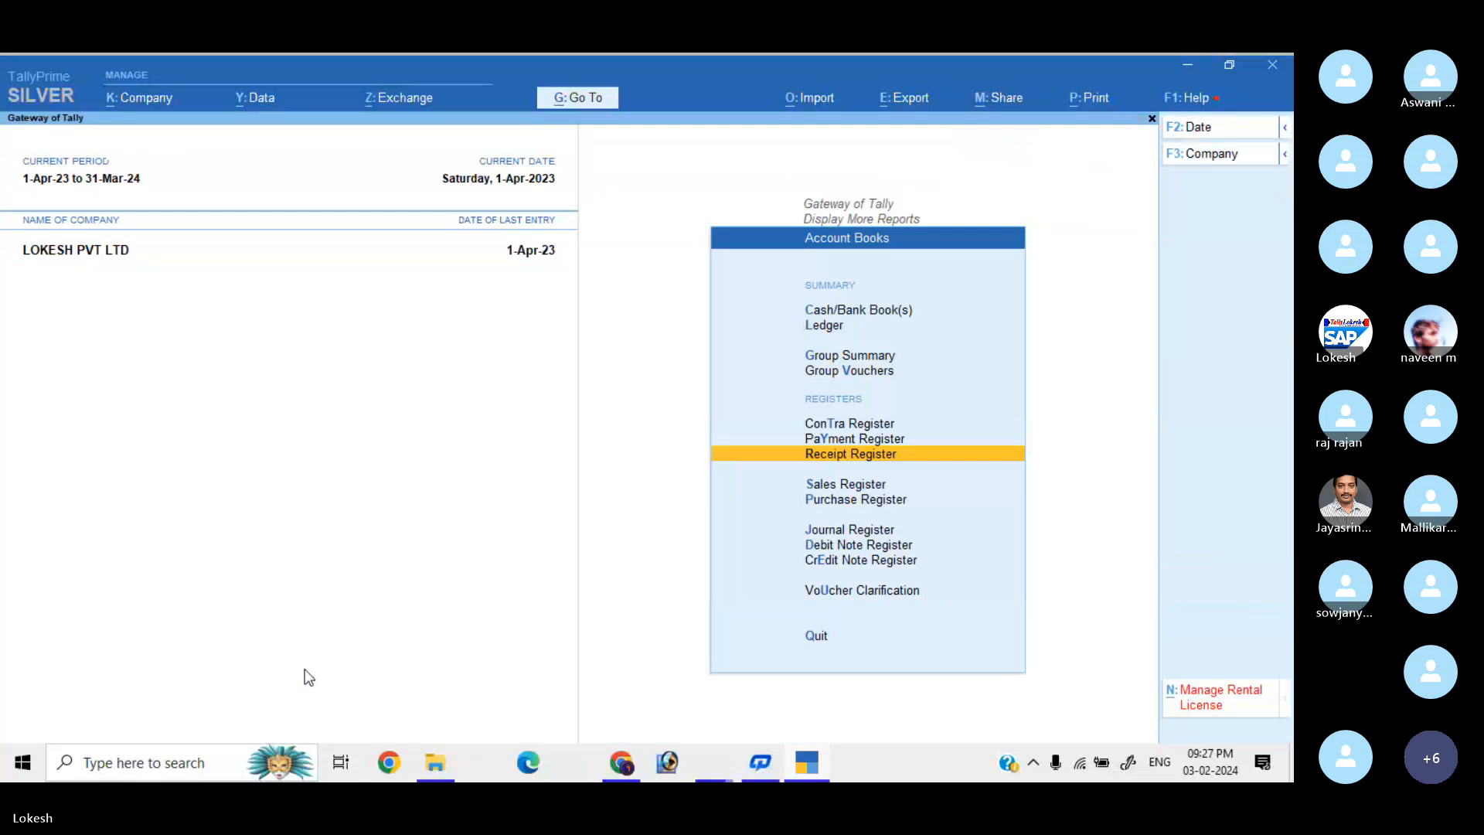
pyautogui.press('Up')
pyautogui.press('Return')
pyautogui.press('Return')
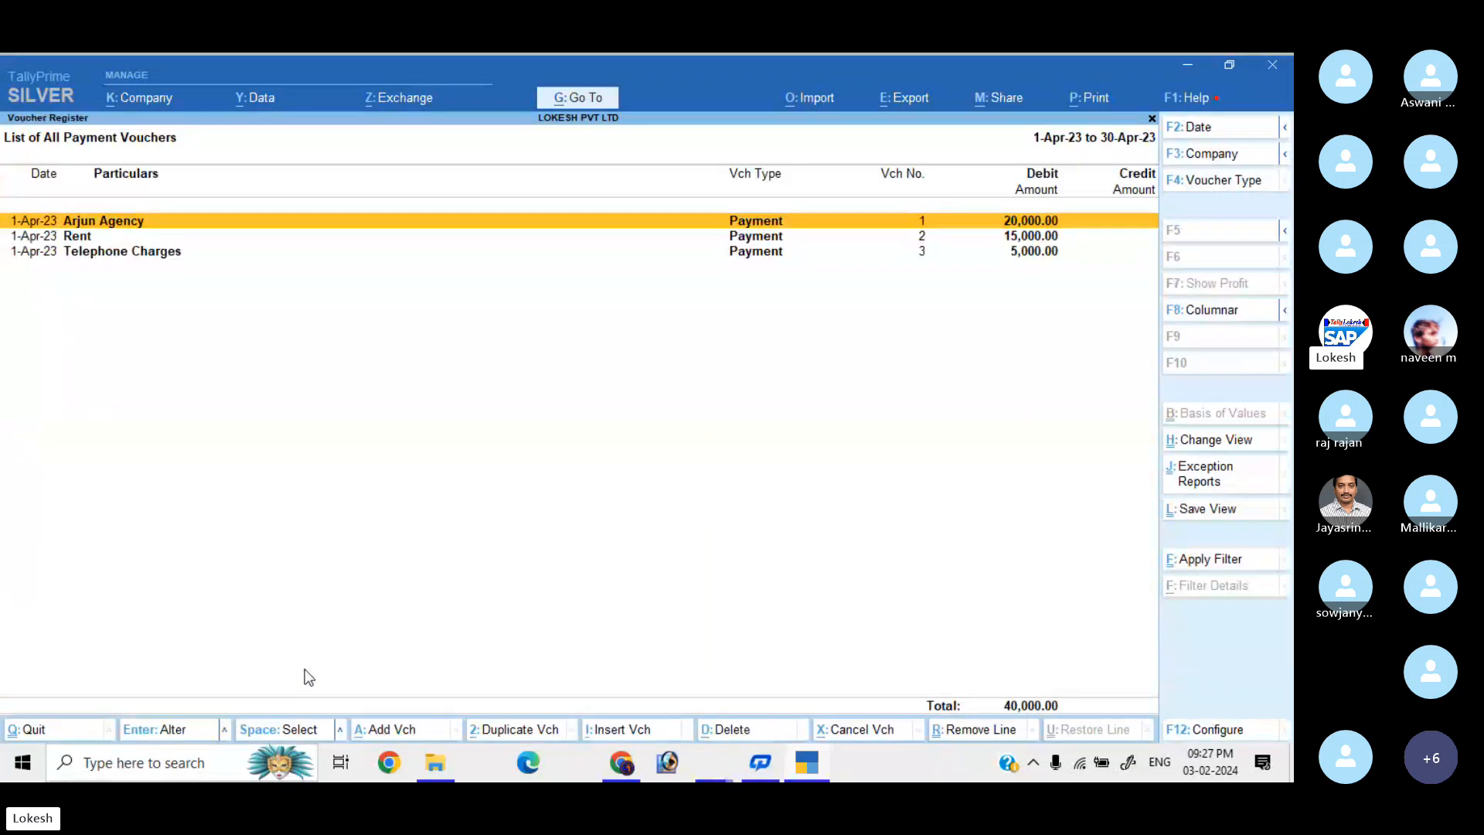
pyautogui.press('Escape')
pyautogui.press('Escape')
pyautogui.press('Up')
pyautogui.press('Return')
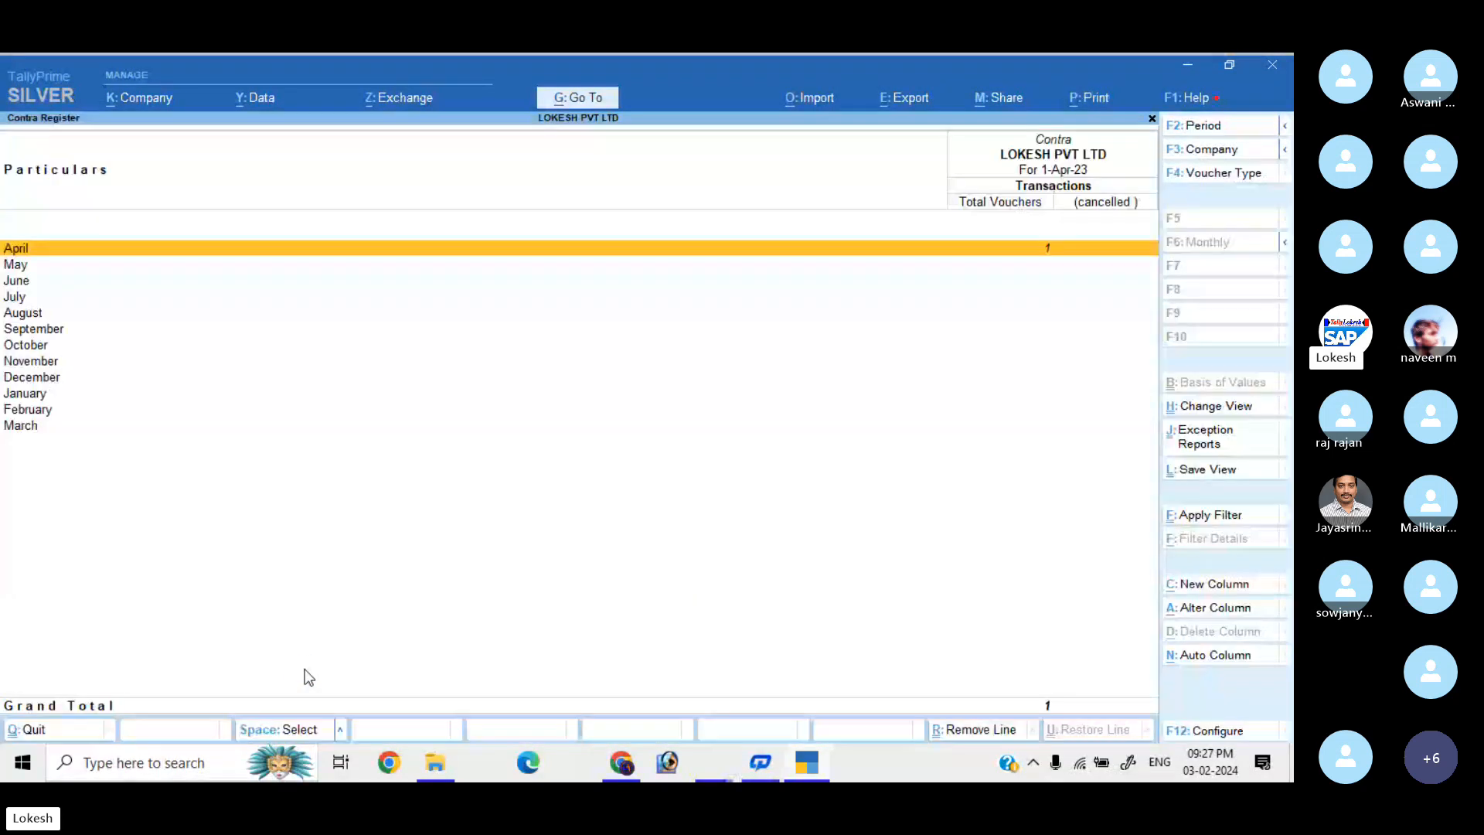
pyautogui.press('Return')
pyautogui.press('Escape')
pyautogui.press('Escape')
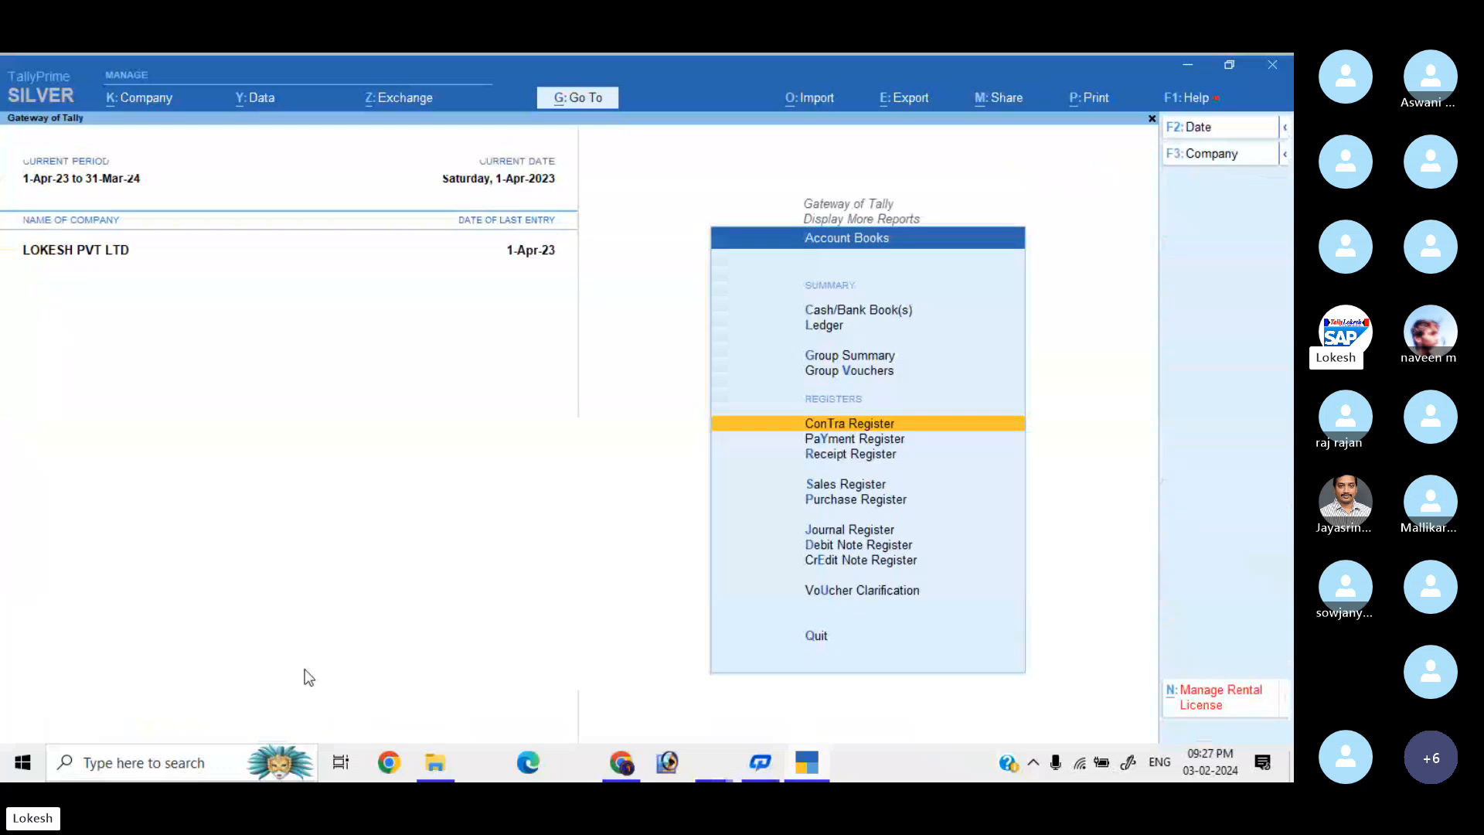
pyautogui.press('Escape')
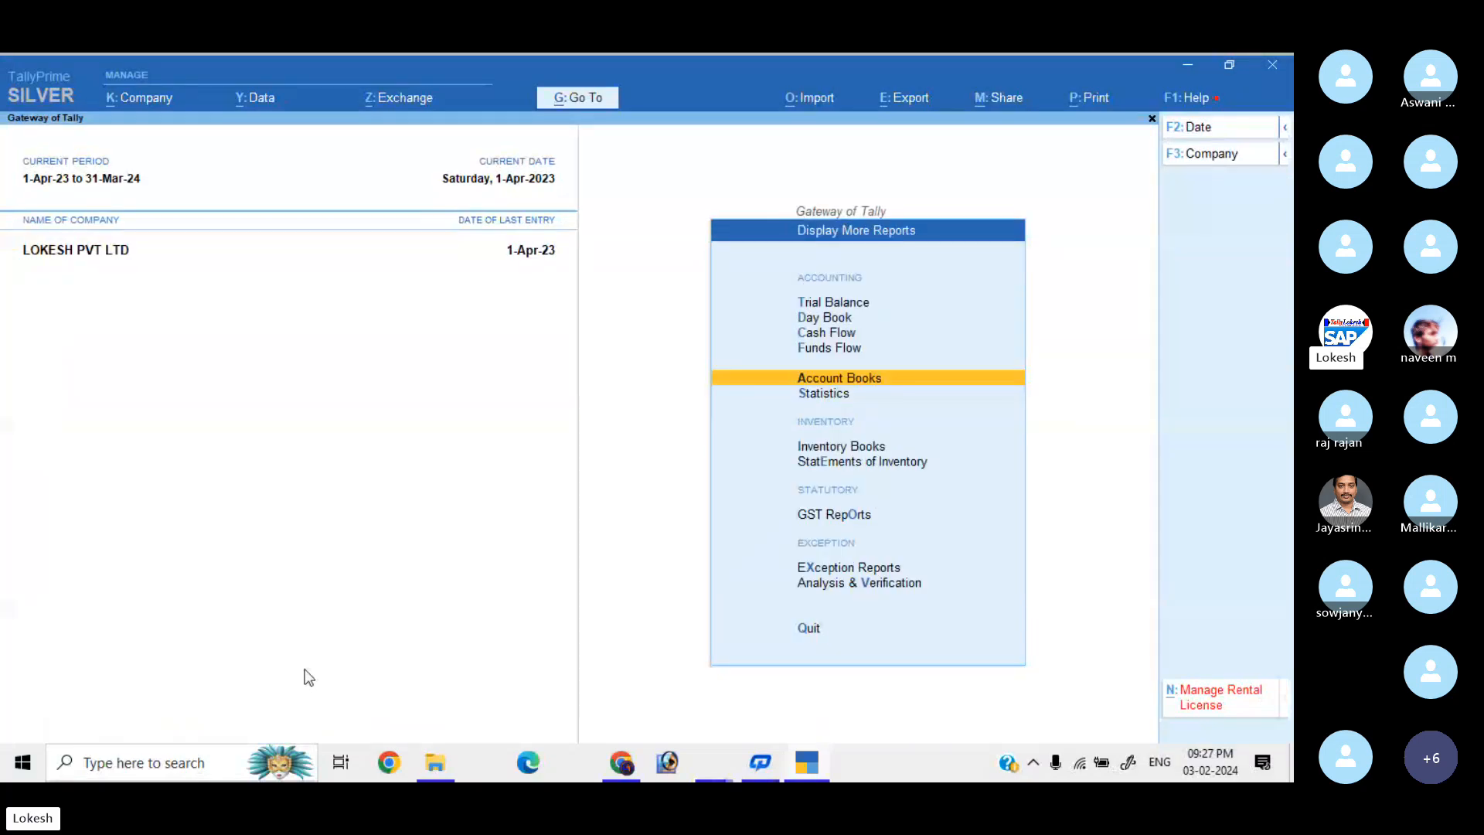
pyautogui.press('Down')
pyautogui.press('Down')
pyautogui.press('Down')
pyautogui.press('Down')
# Review the GSTR-1 return: its 2 uncertain transactions, B2B and B2C (Small) invoice sections.
pyautogui.press('Return')
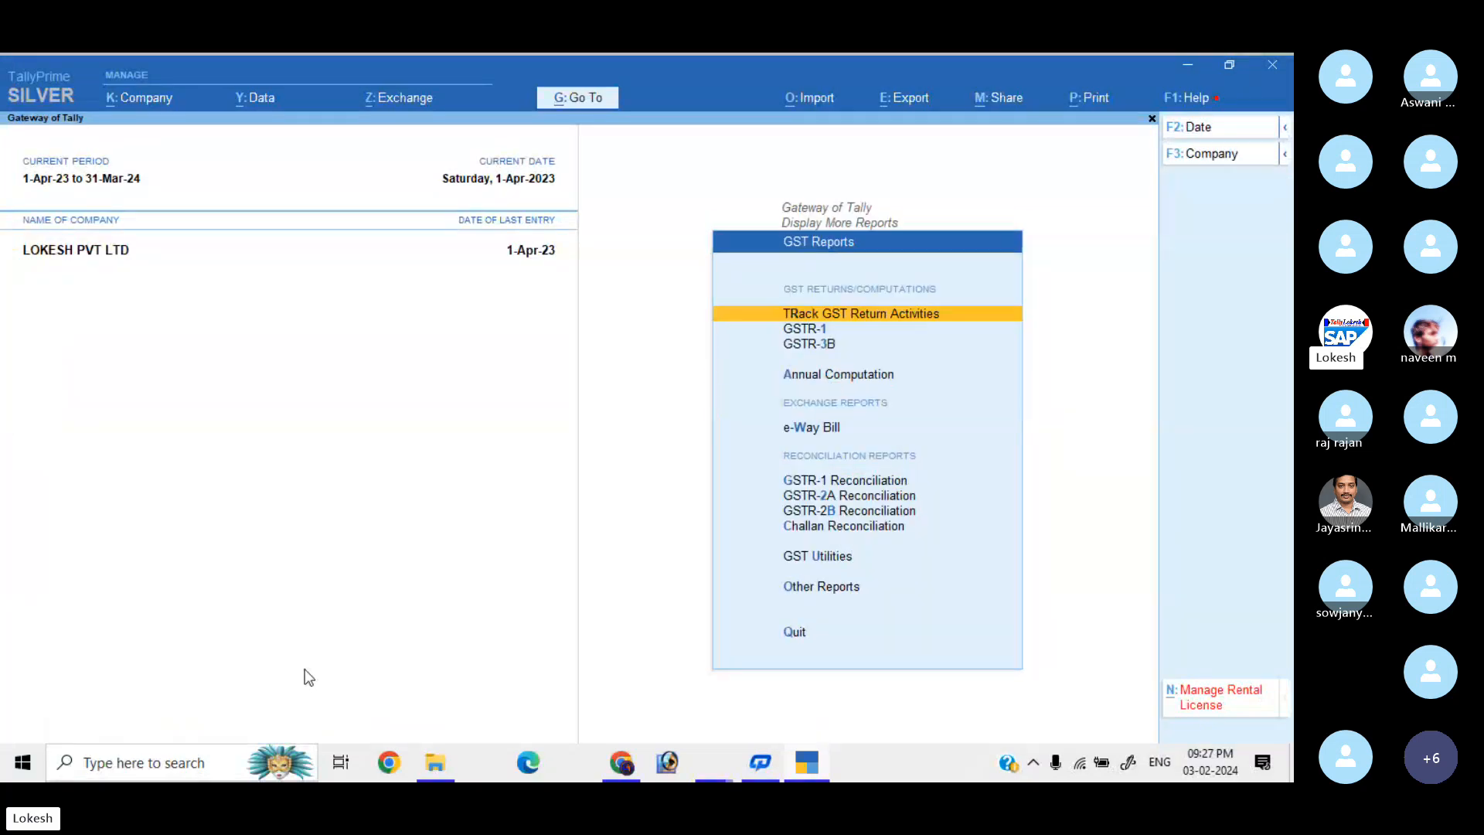
pyautogui.press('Down')
pyautogui.press('Return')
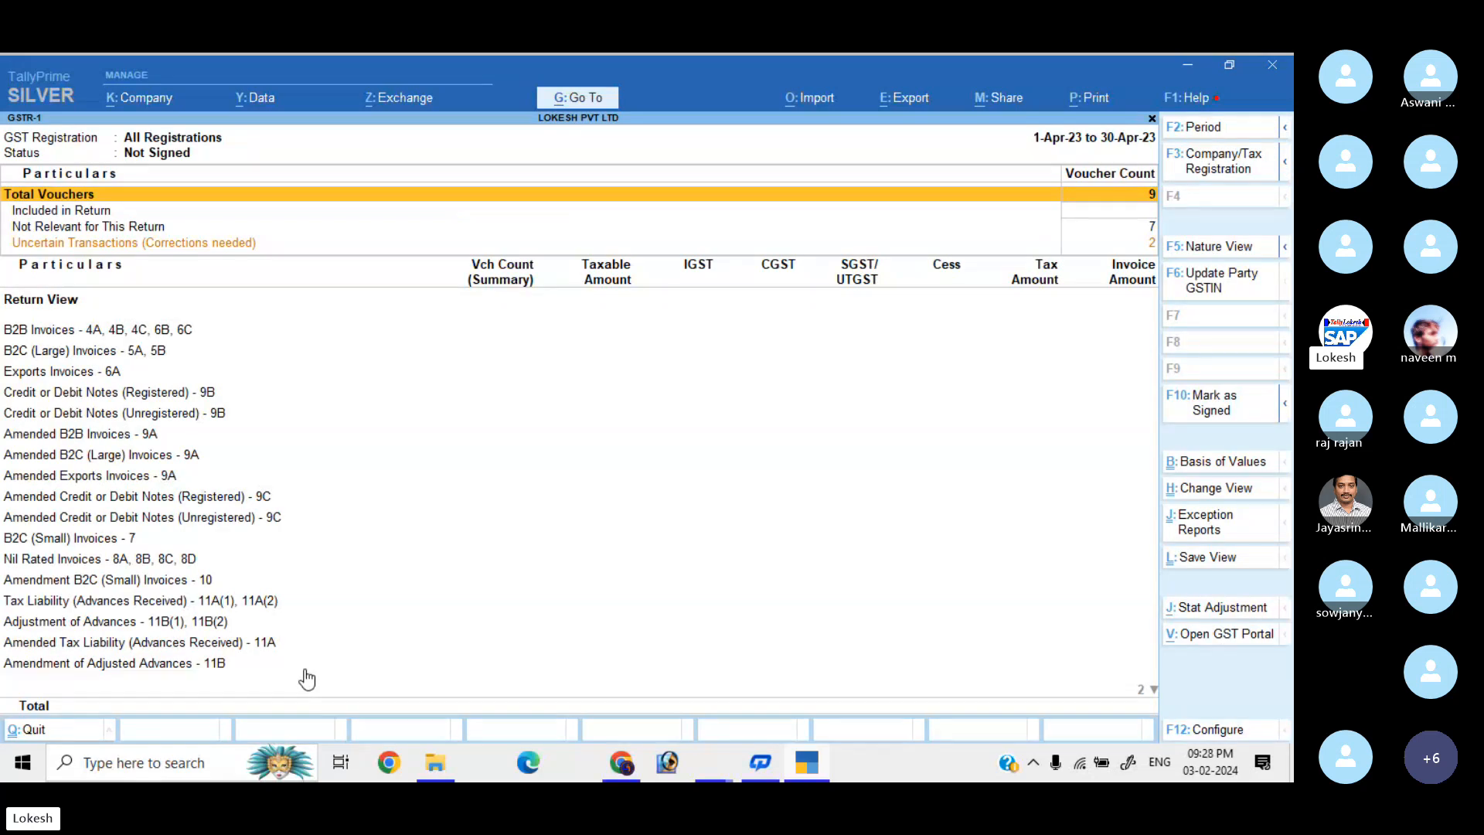
pyautogui.press('Down')
pyautogui.press('Down')
pyautogui.press('Down')
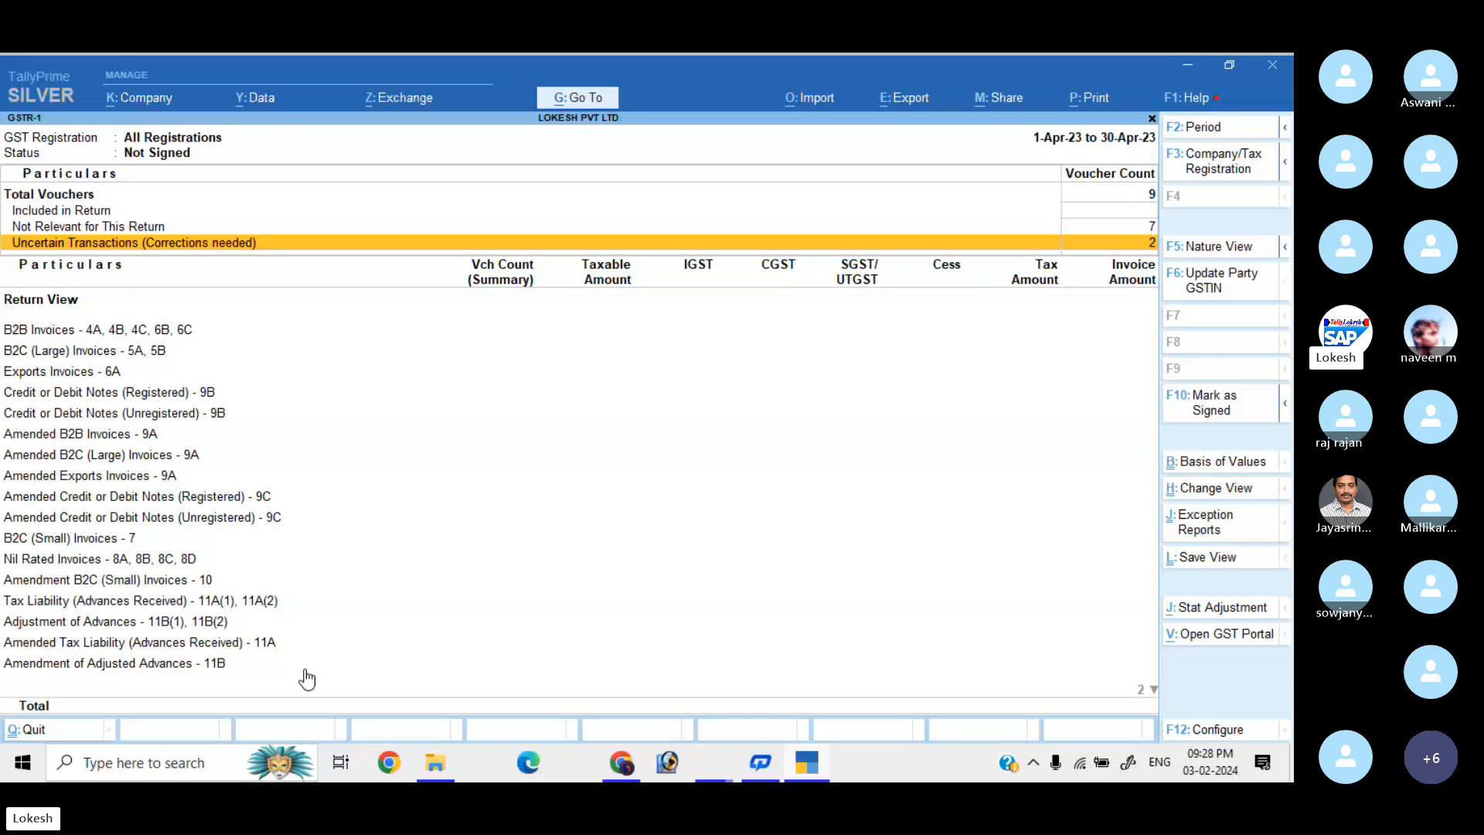
pyautogui.click(386, 536)
pyautogui.press('Down')
pyautogui.press('Up')
pyautogui.press('Up')
pyautogui.press('Up')
pyautogui.press('Up')
pyautogui.press('Up')
pyautogui.press('Up')
pyautogui.press('Up')
pyautogui.press('Up')
pyautogui.press('Up')
pyautogui.press('Up')
pyautogui.press('Up')
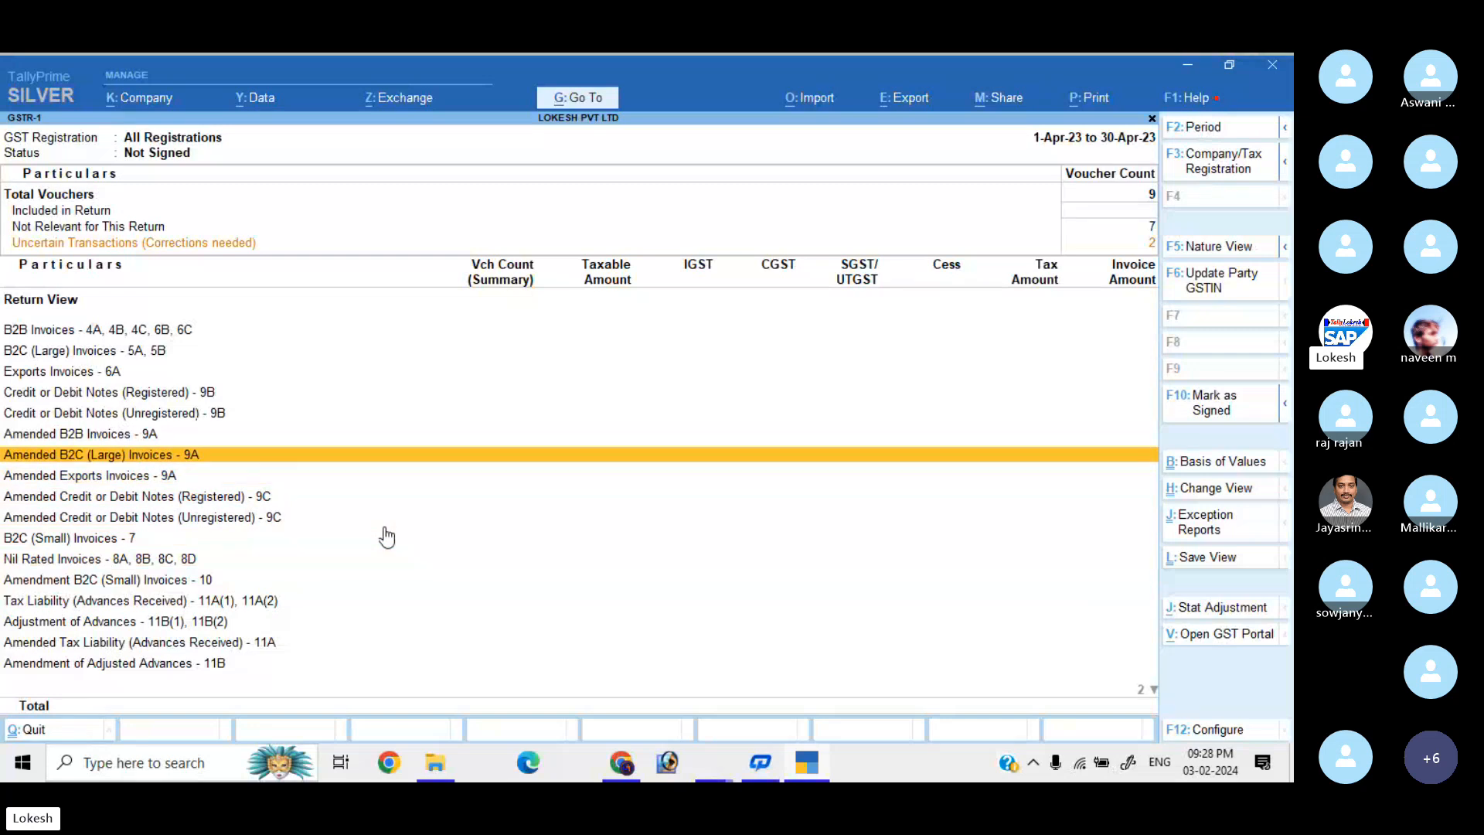
pyautogui.press('Up')
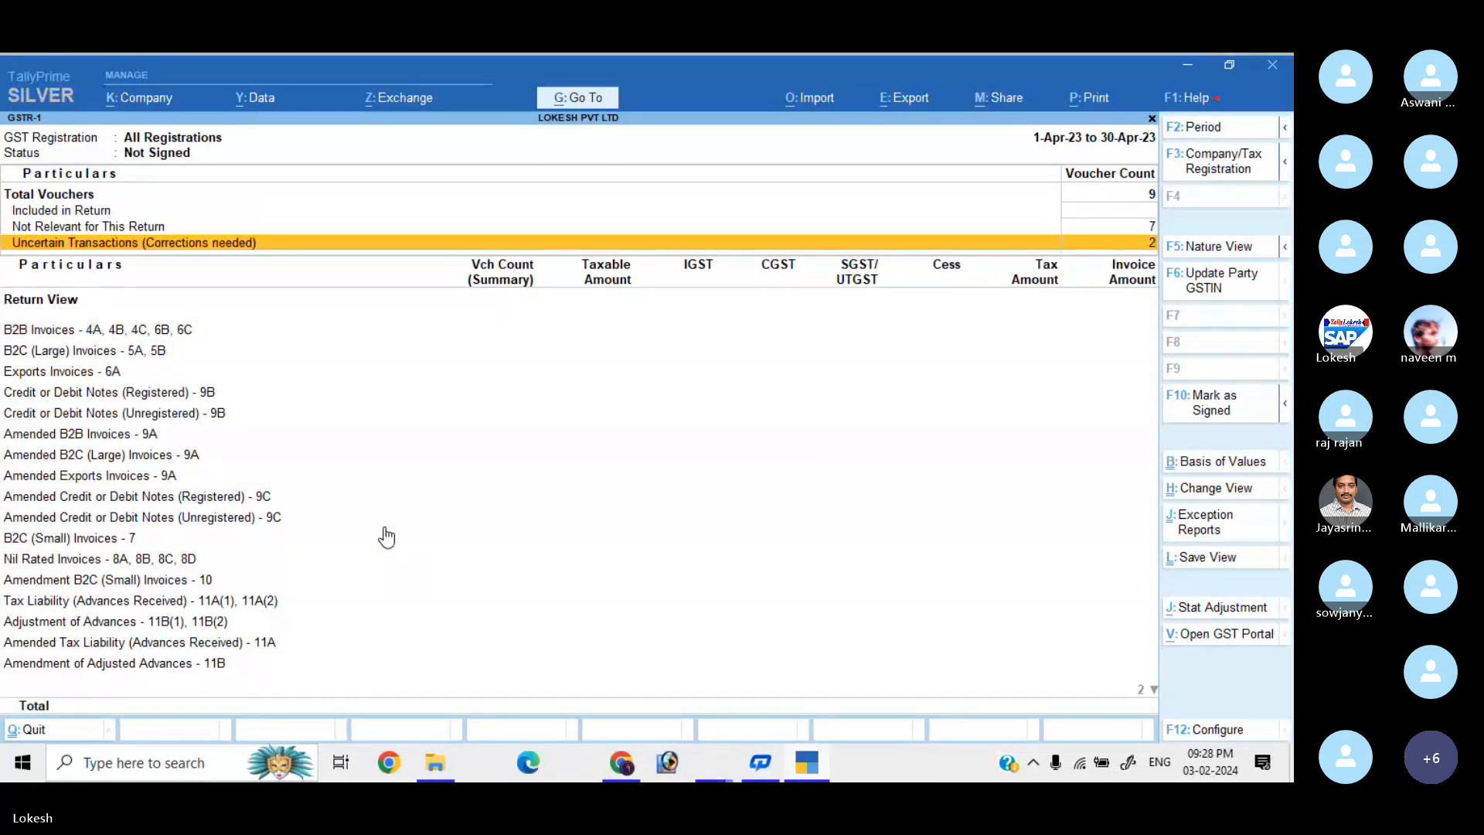
pyautogui.press('Escape')
# Open the GSTR-3B return, with its 5 uncertain transactions, and close it.
pyautogui.press('Down')
pyautogui.press('Return')
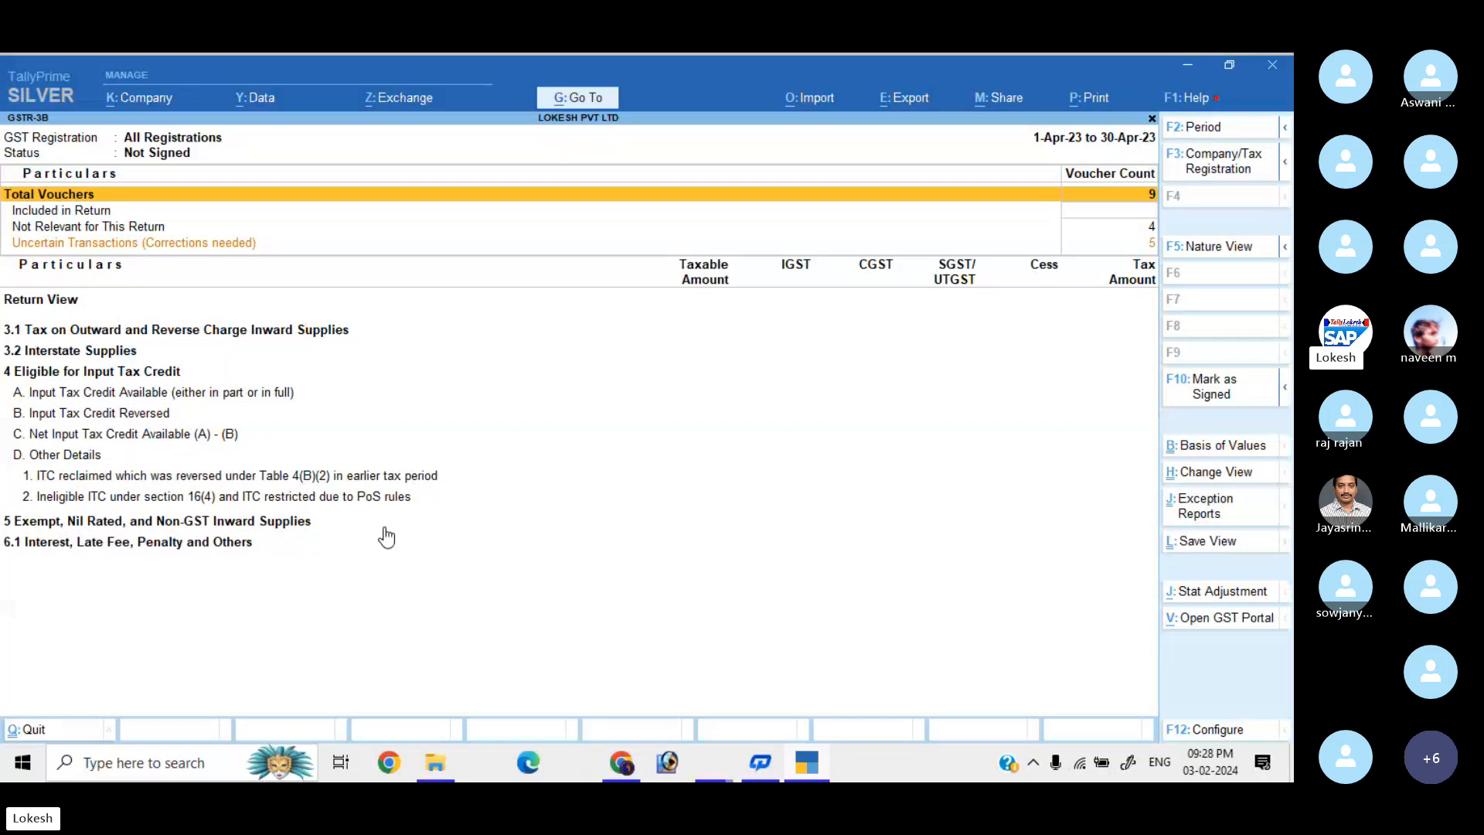
pyautogui.press('Escape')
pyautogui.press('Escape')
pyautogui.press('Escape')
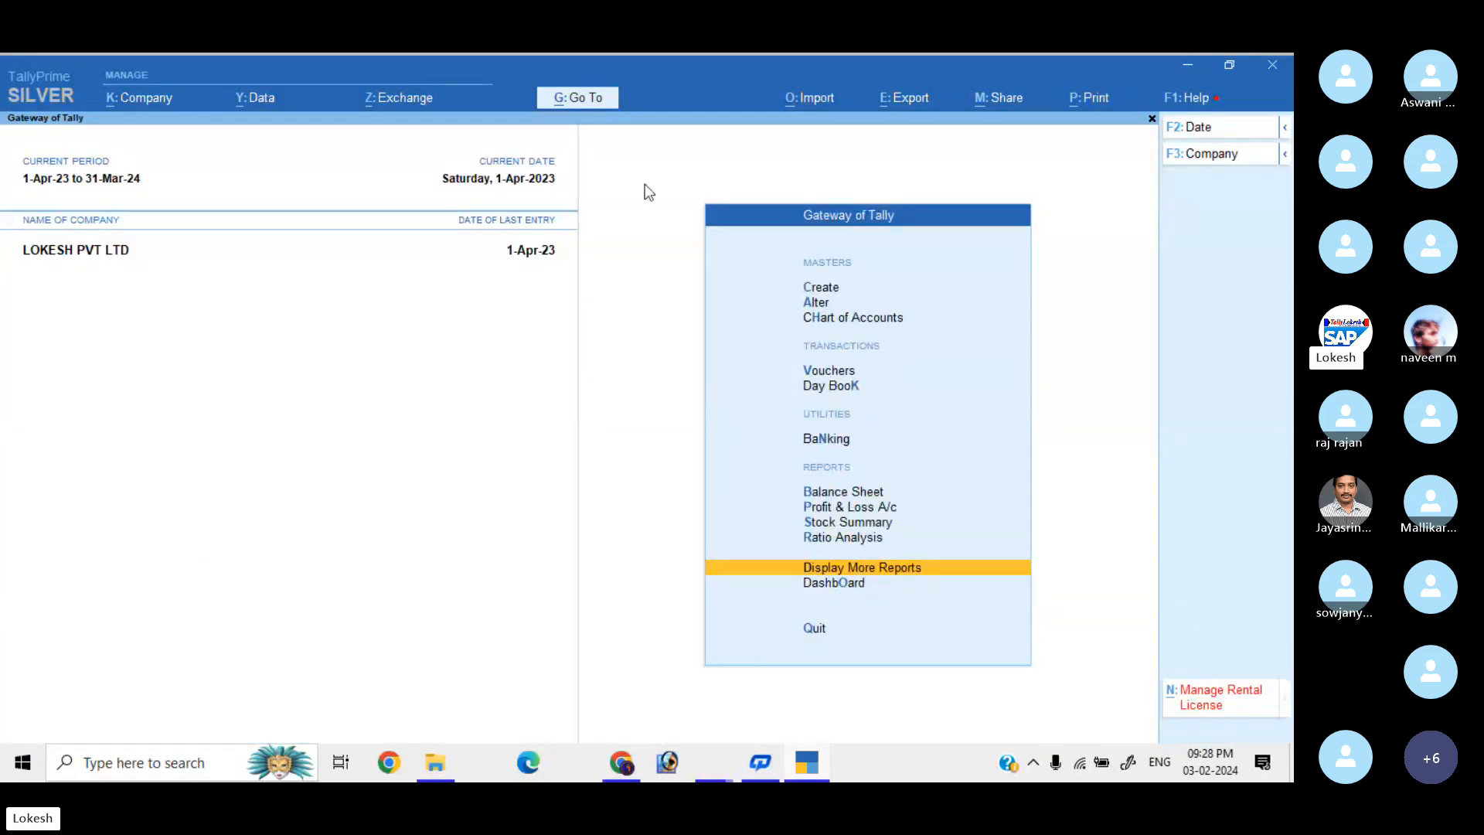
# Switch the active company to LOKESH INFOTECH (23-24).
pyautogui.click(1207, 156)
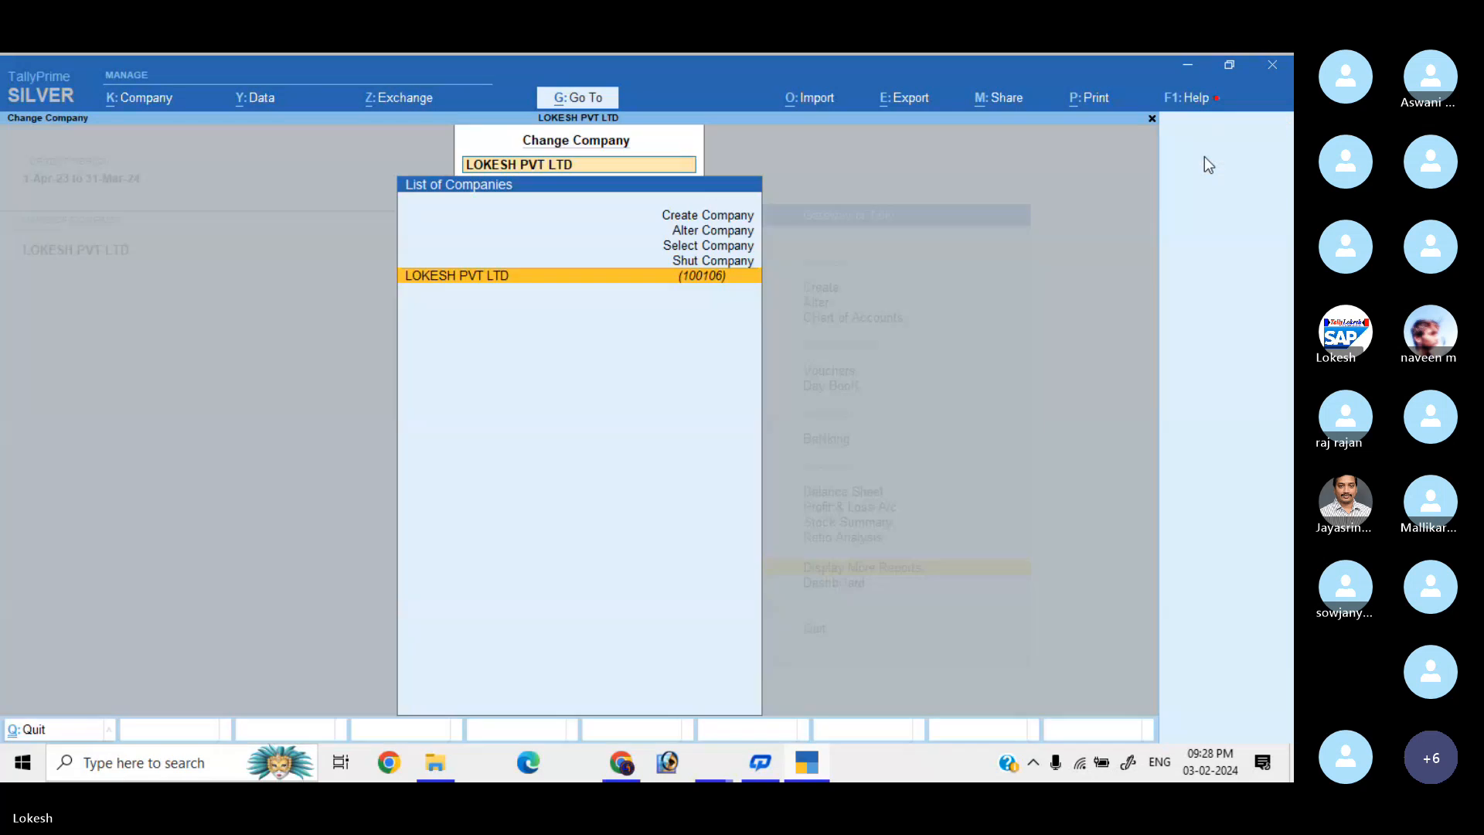
pyautogui.press('Up')
pyautogui.press('Up')
pyautogui.press('Return')
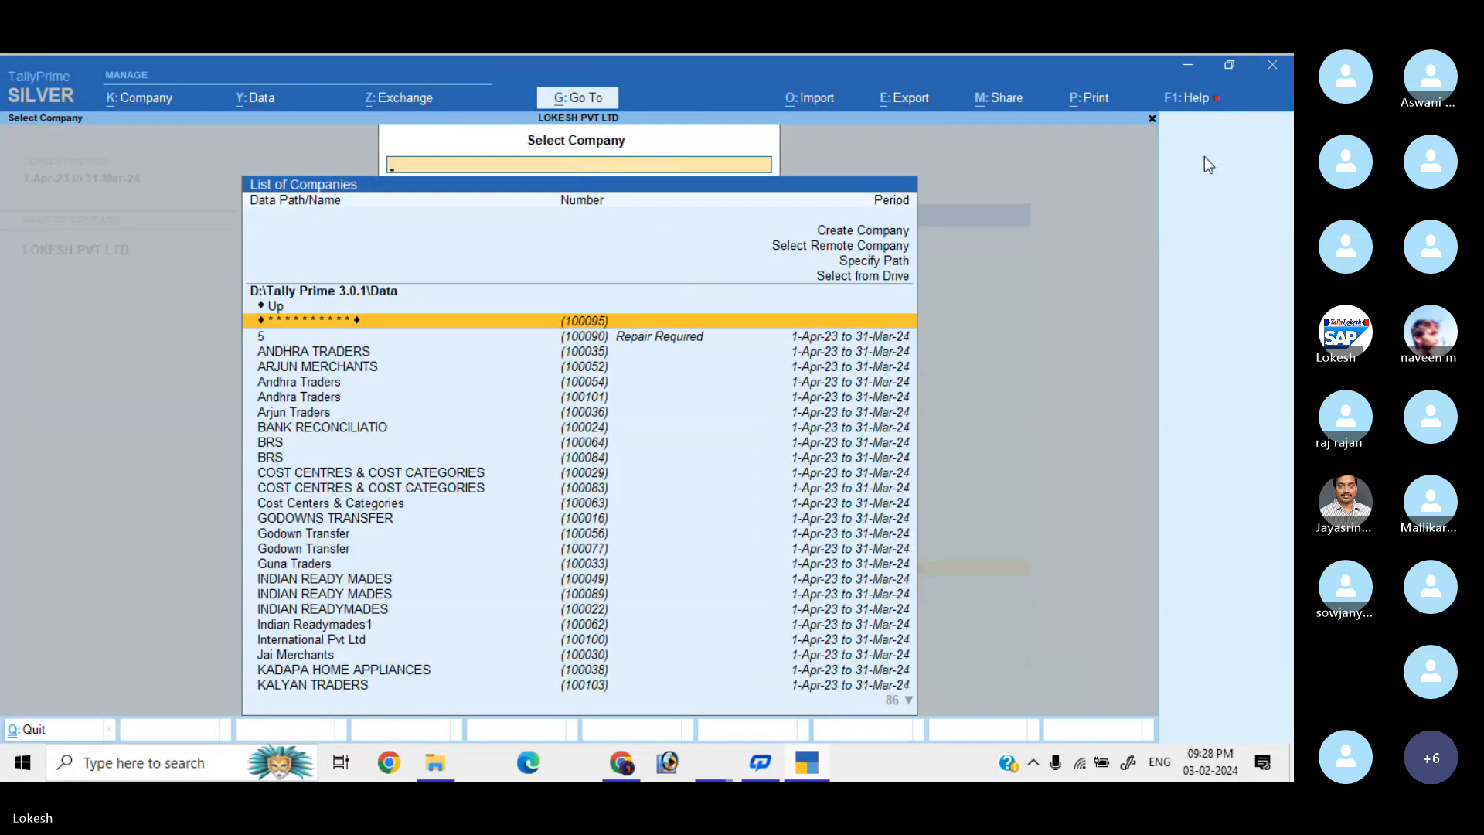
pyautogui.write('LOK')
pyautogui.press('Up')
pyautogui.press('Up')
pyautogui.press('Up')
pyautogui.press('Up')
pyautogui.press('Up')
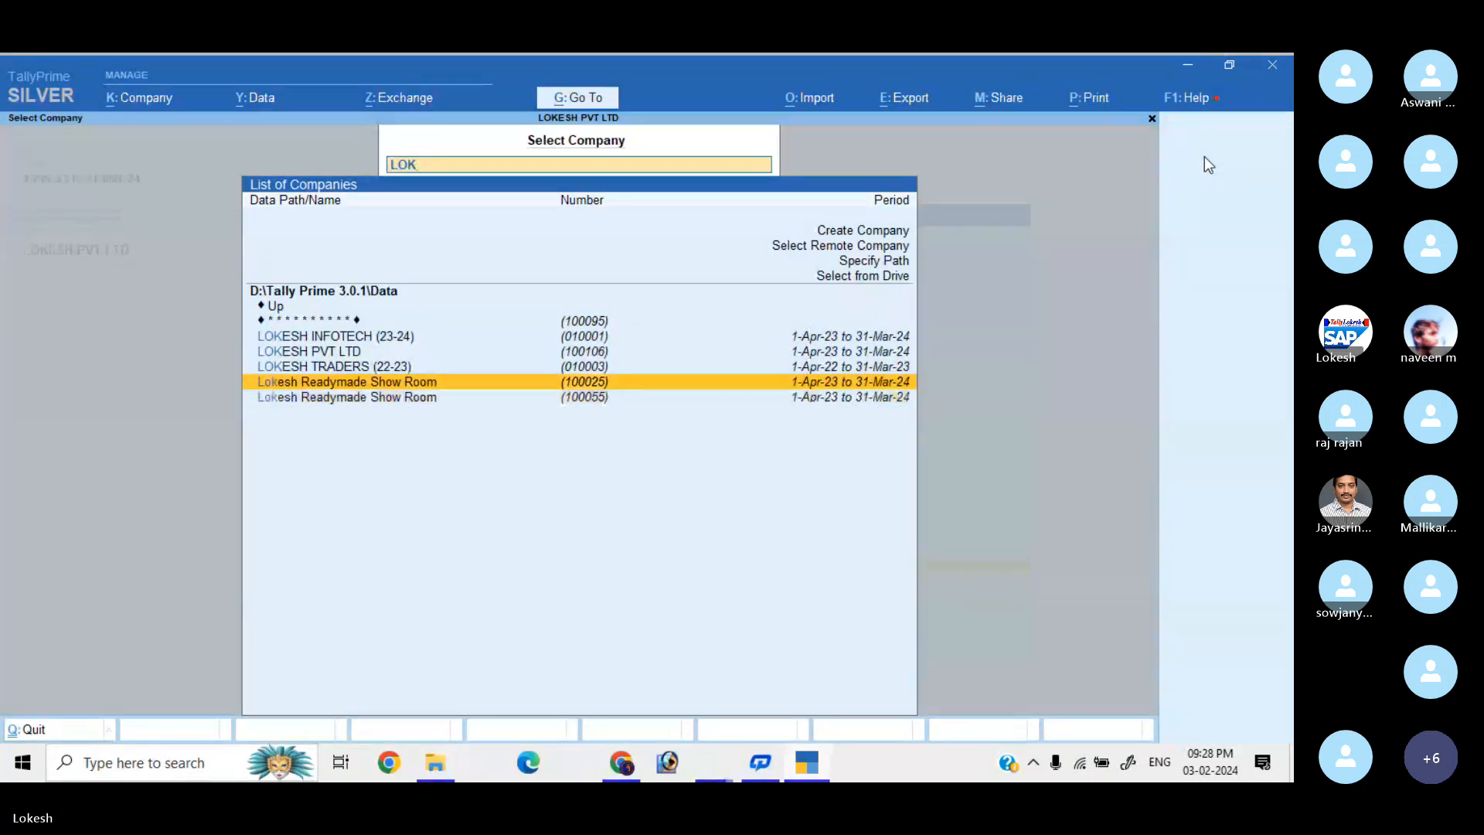
pyautogui.press('Return')
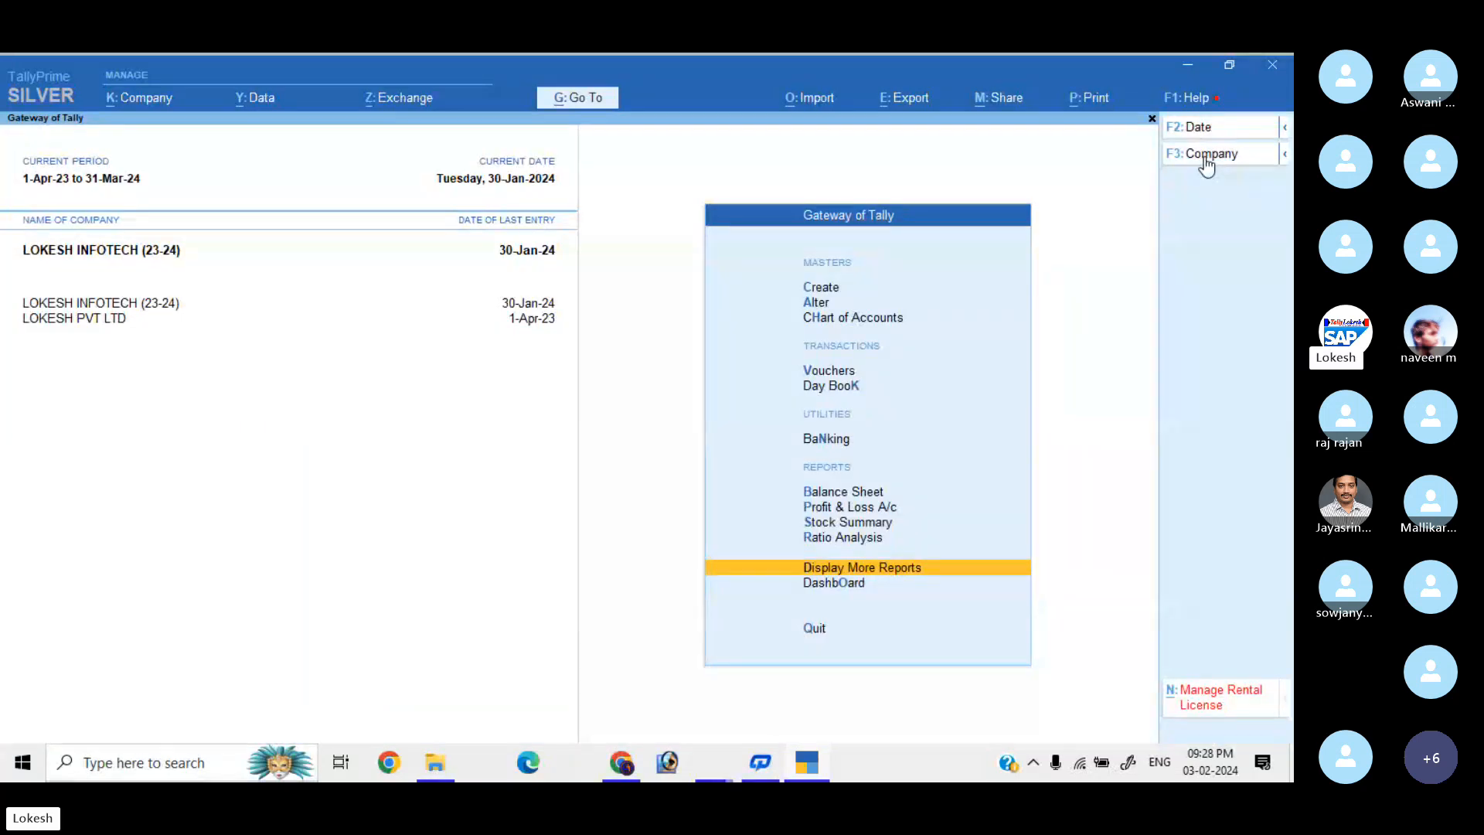
# Open GSTR-1 under GST Reports and set its period to 1-1-2024 through 31-1-2024.
pyautogui.press('Return')
pyautogui.press('Down')
pyautogui.press('Down')
pyautogui.press('Down')
pyautogui.press('Down')
pyautogui.press('Down')
pyautogui.press('Down')
pyautogui.press('Down')
pyautogui.press('Down')
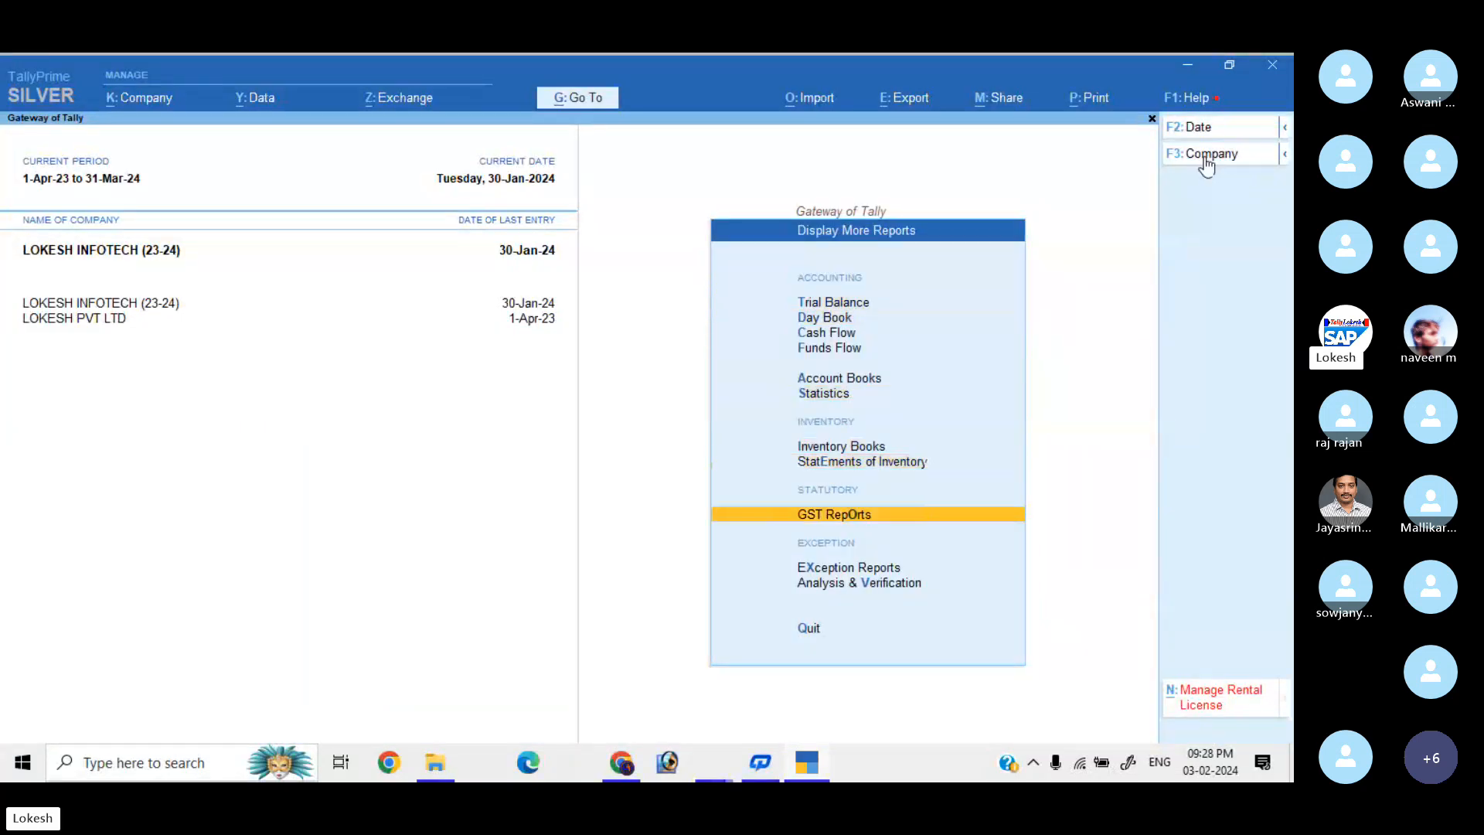
pyautogui.press('Return')
pyautogui.press('Down')
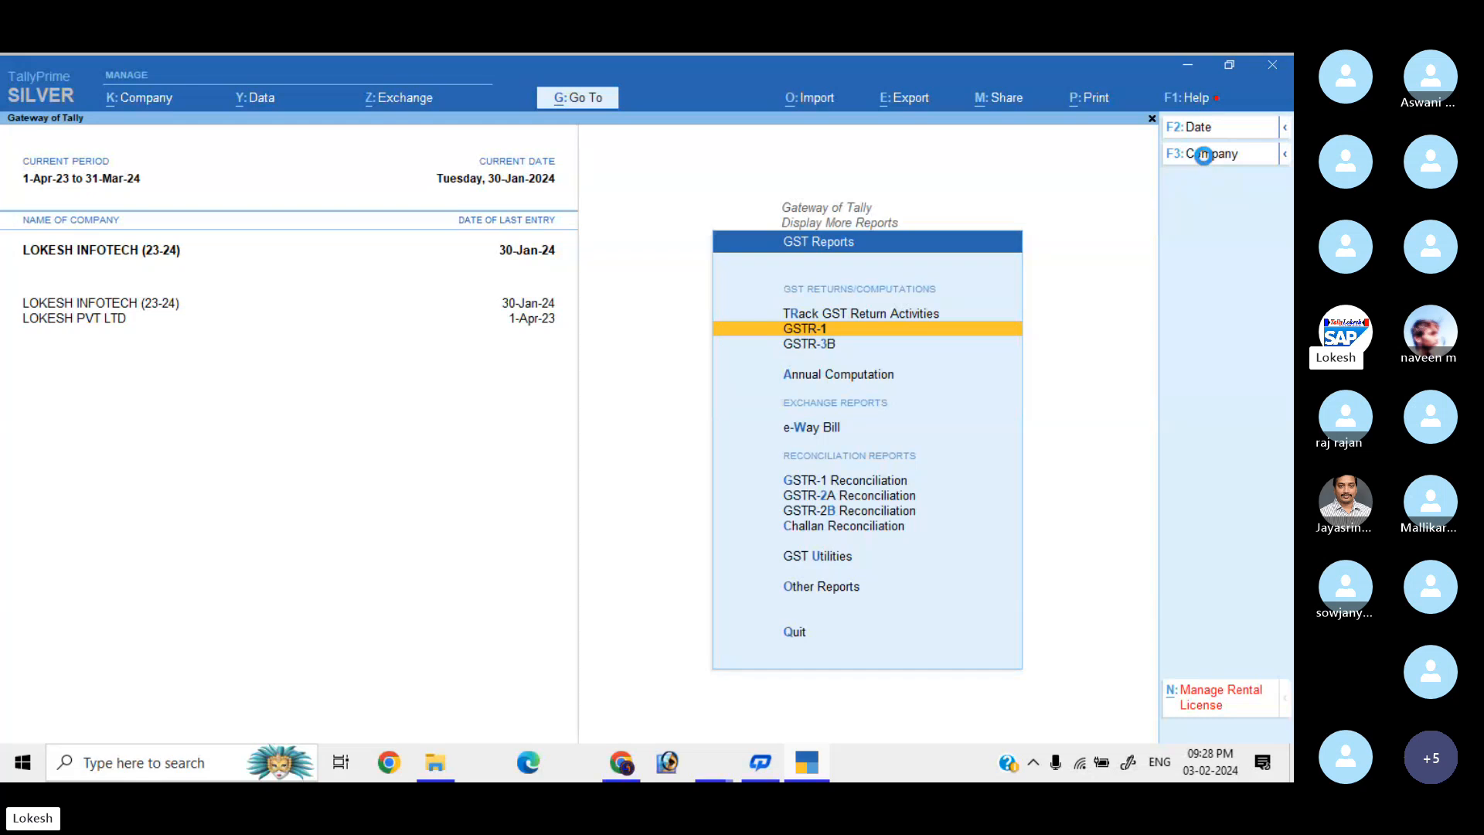
pyautogui.press('Return')
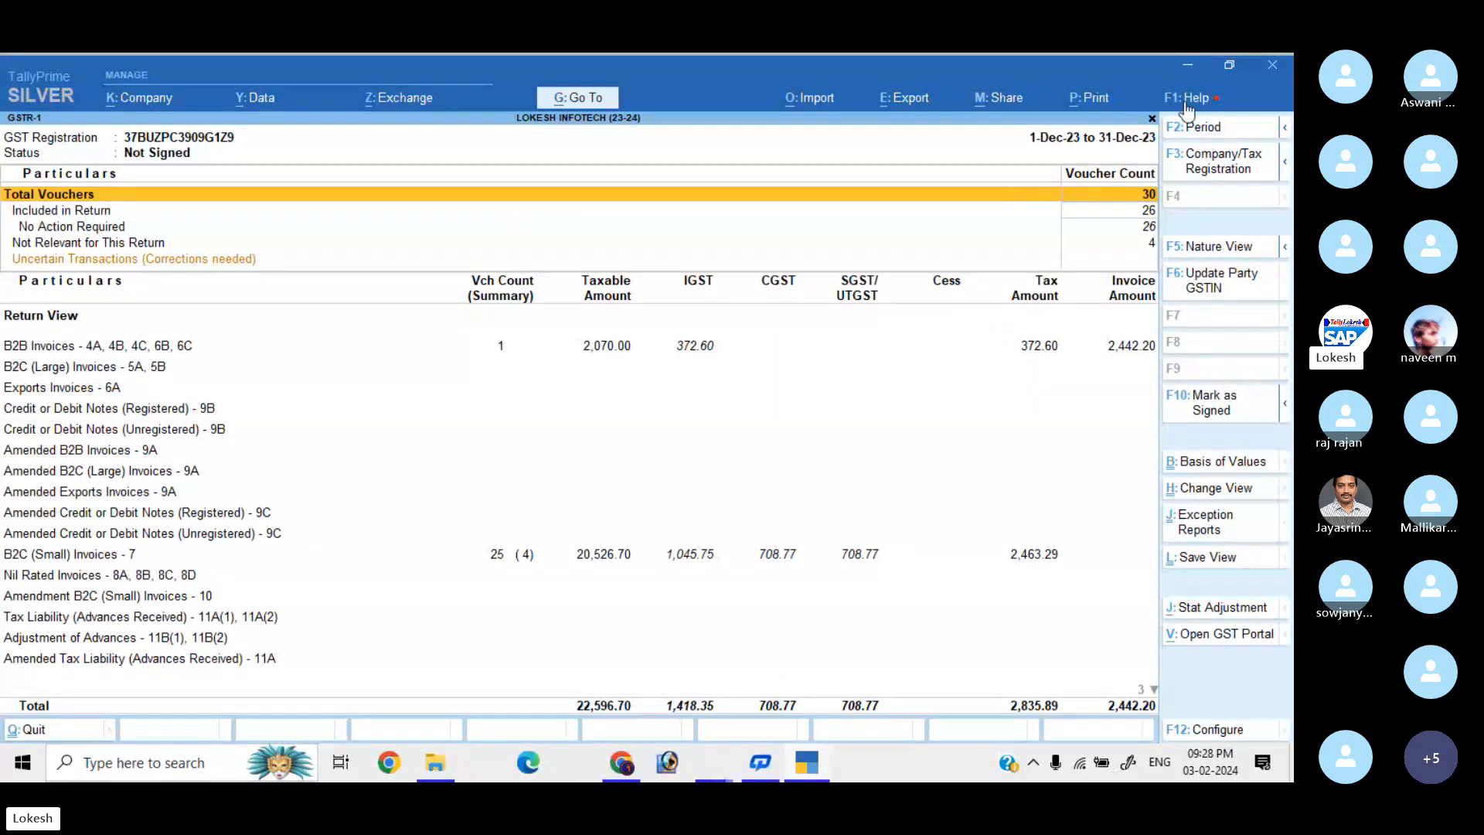
pyautogui.click(1204, 127)
pyautogui.write('1-1')
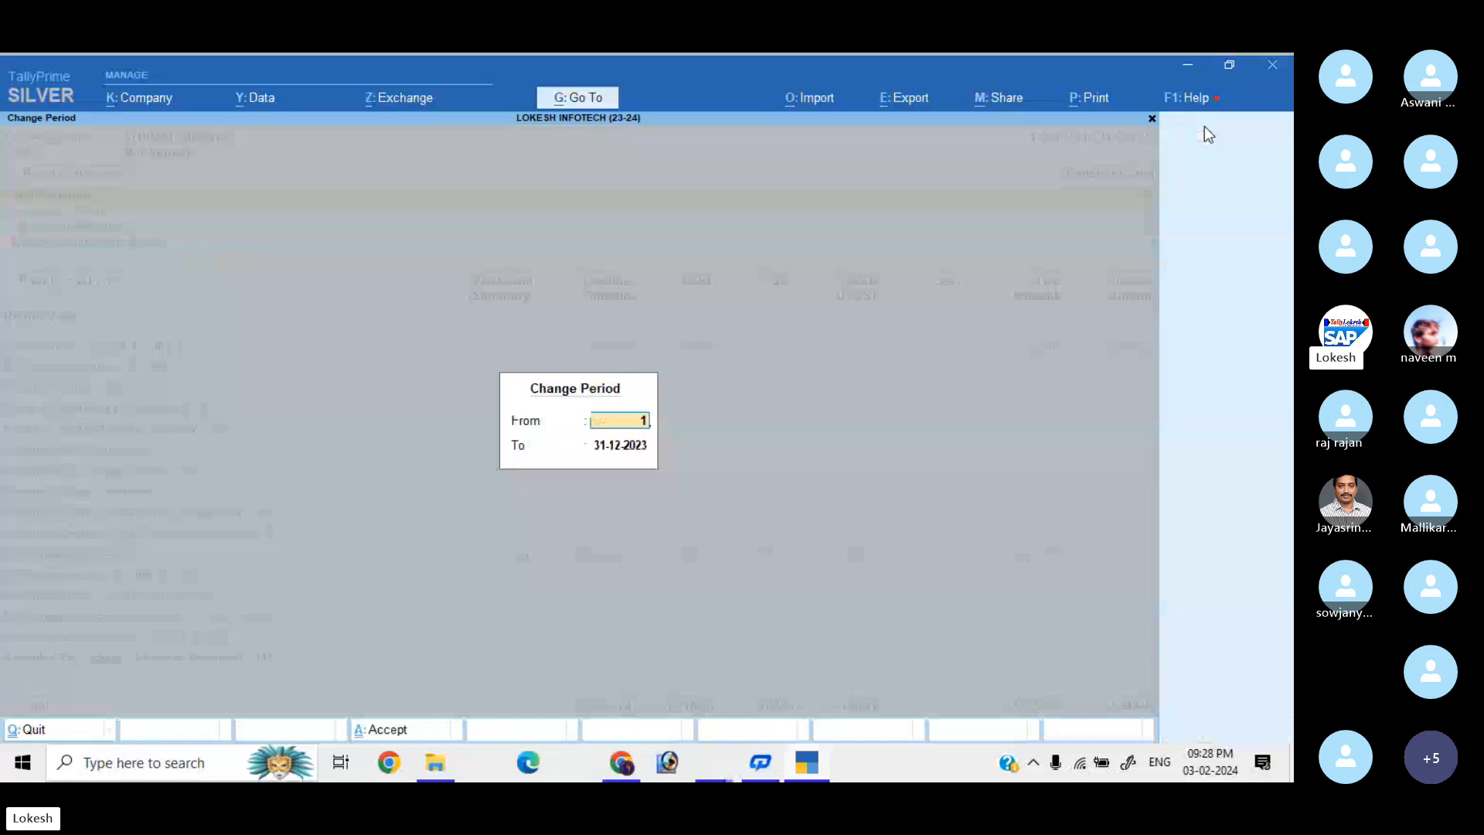
pyautogui.press('Return')
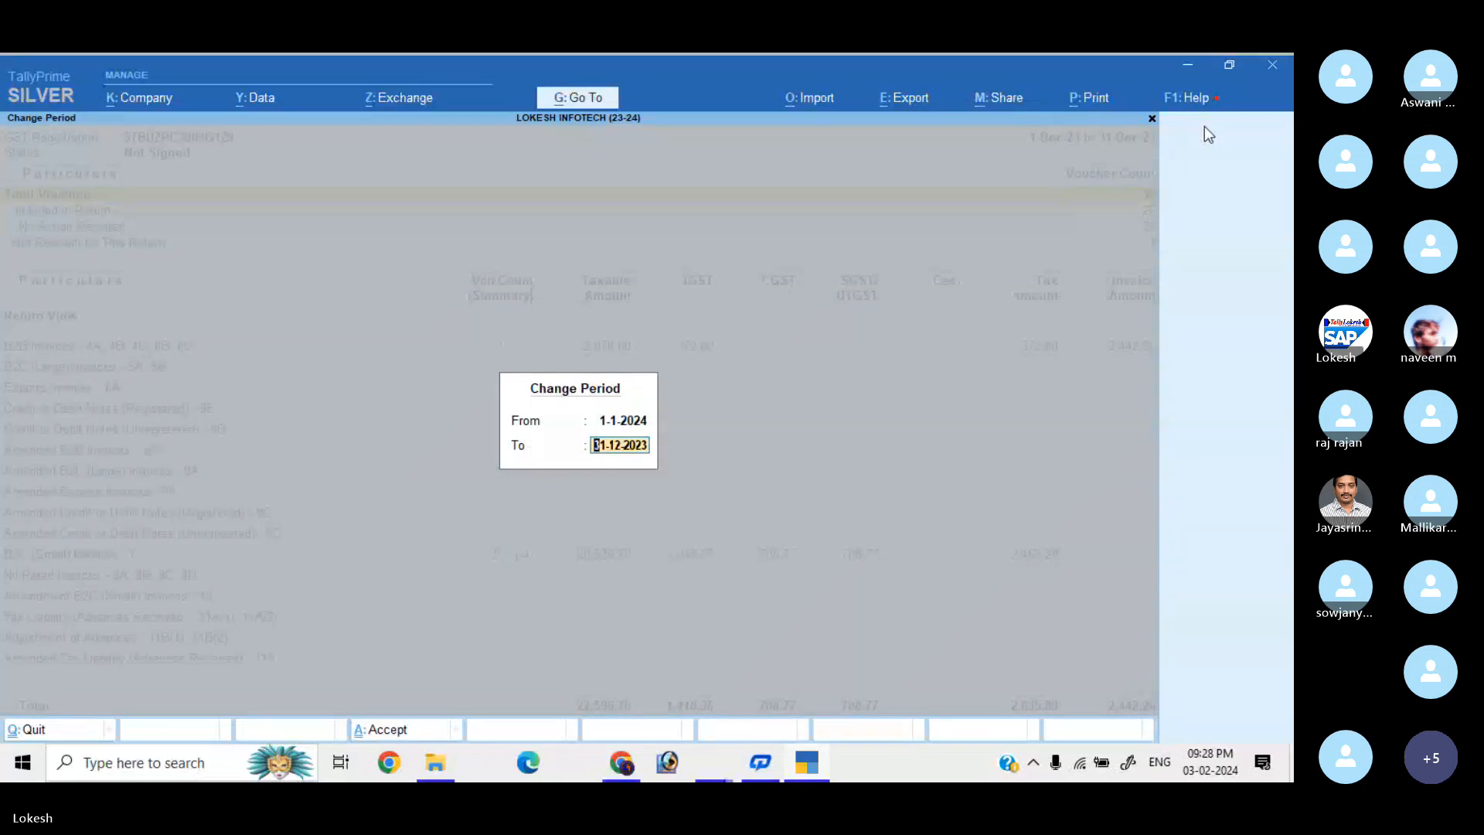
pyautogui.press('BackSpace')
pyautogui.write('31-1')
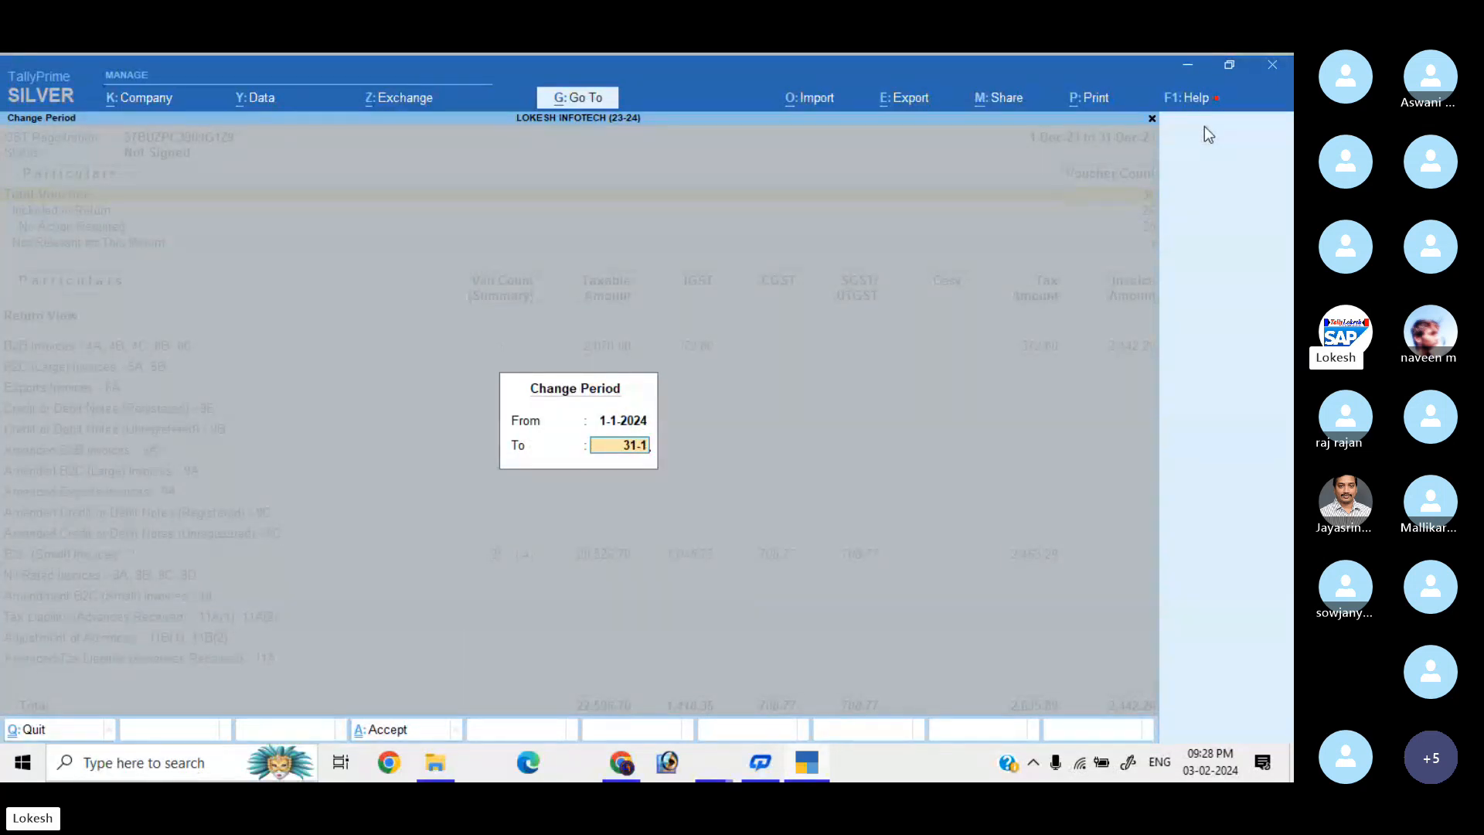
pyautogui.press('Return')
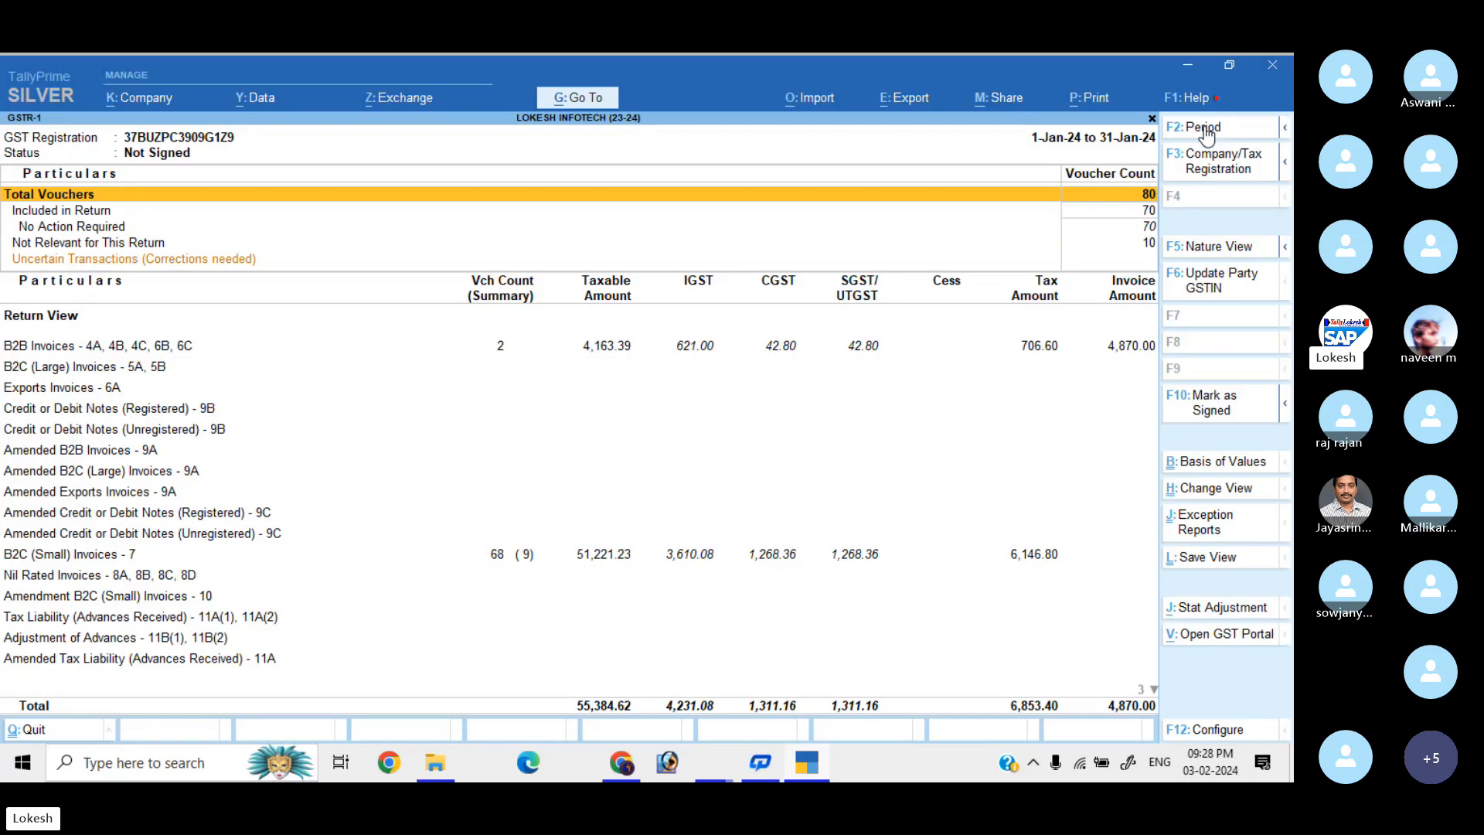
# Browse the January GSTR-1 sections (B2B, B2C Small, exports, credit/debit notes), then close it.
pyautogui.press('Down')
pyautogui.press('Down')
pyautogui.press('Down')
pyautogui.press('Down')
pyautogui.press('Up')
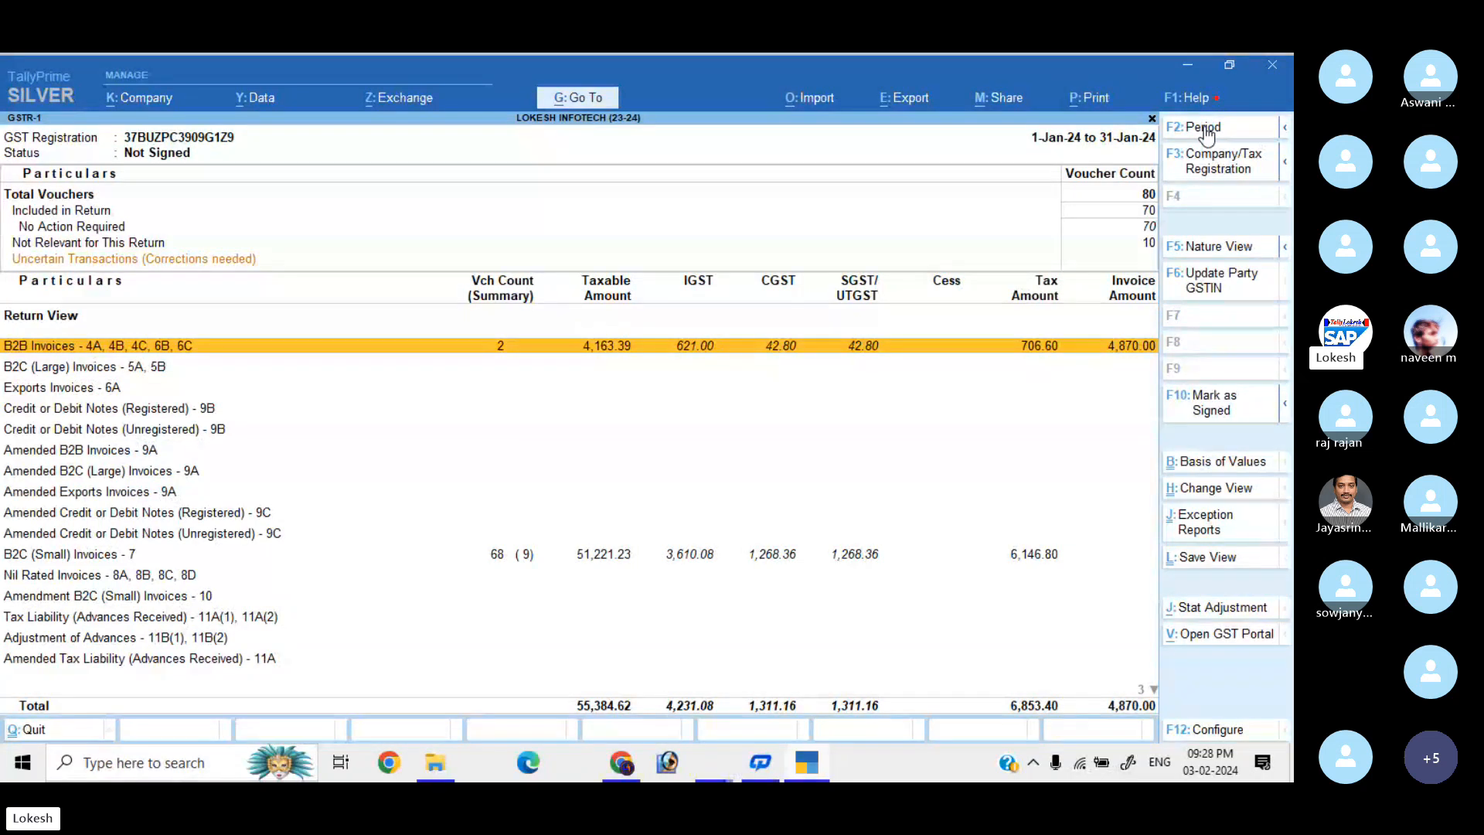
pyautogui.press('Down')
pyautogui.press('Down')
pyautogui.press('Down')
pyautogui.press('Down')
pyautogui.press('Down')
pyautogui.press('Down')
pyautogui.press('Down')
pyautogui.press('Down')
pyautogui.press('Down')
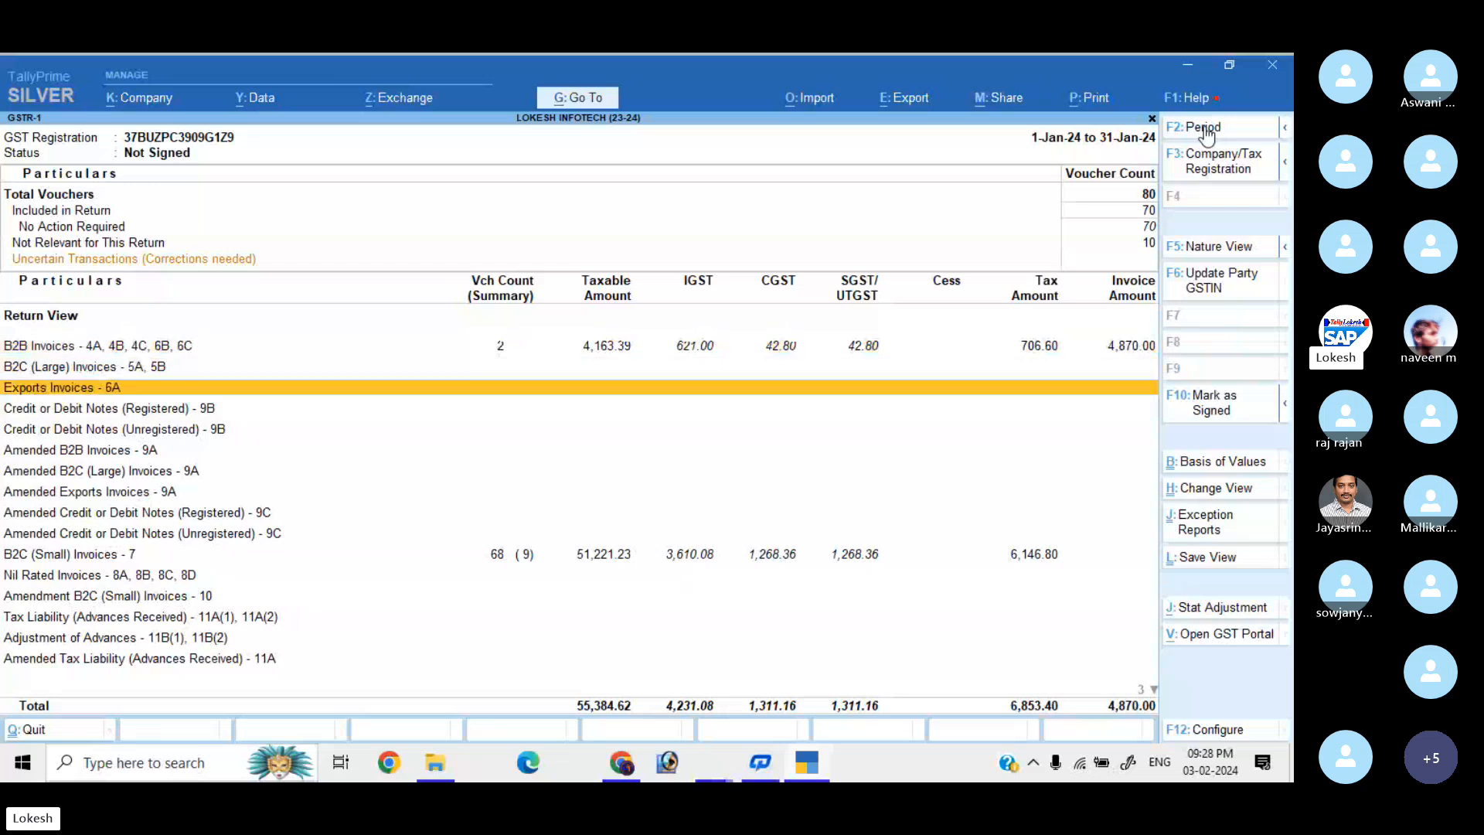
pyautogui.press('Down')
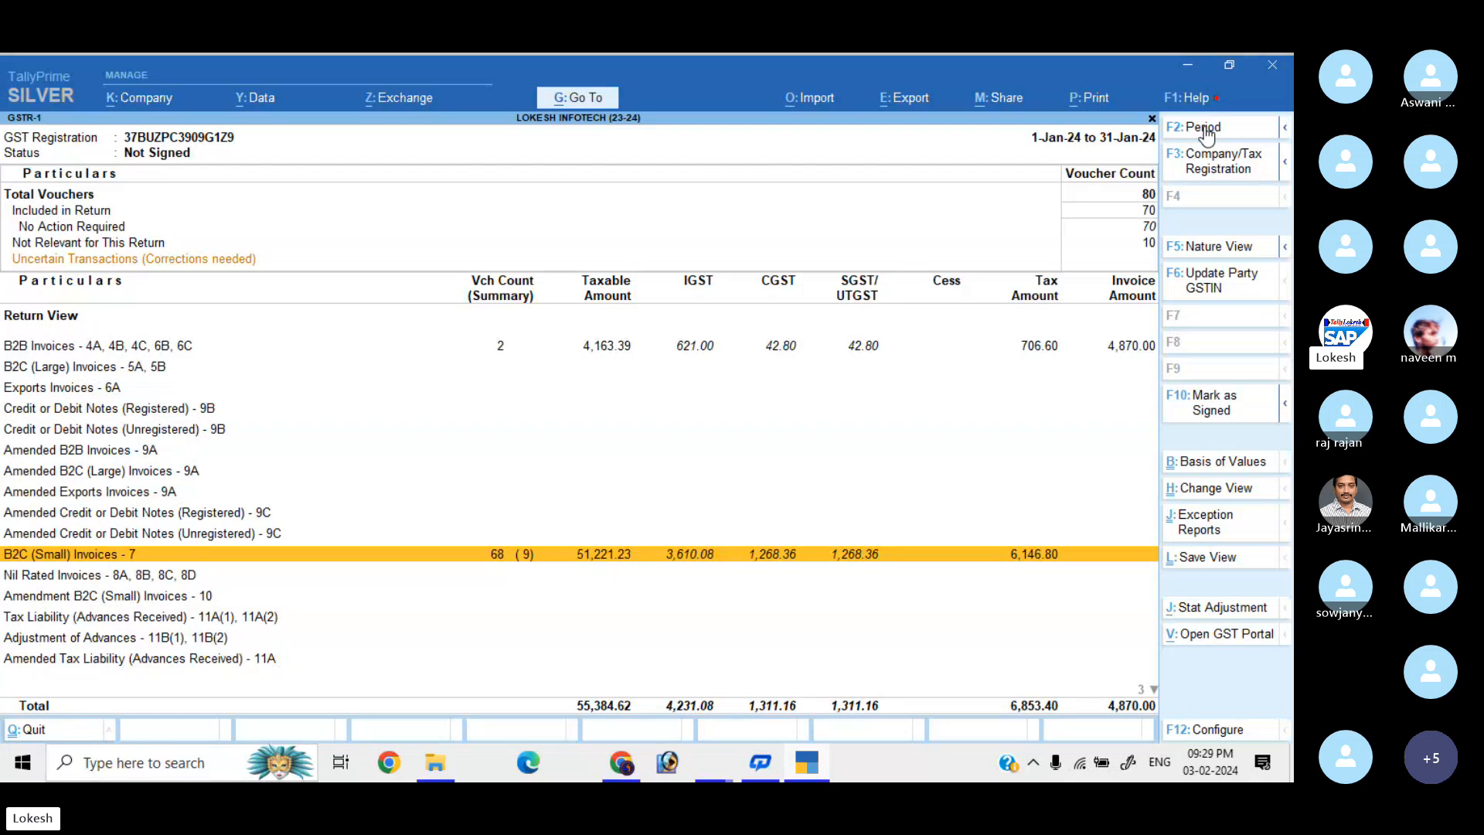
pyautogui.press('Up')
pyautogui.press('Up')
pyautogui.press('Up')
pyautogui.press('Up')
pyautogui.press('Up')
pyautogui.press('Up')
pyautogui.press('Up')
pyautogui.press('Up')
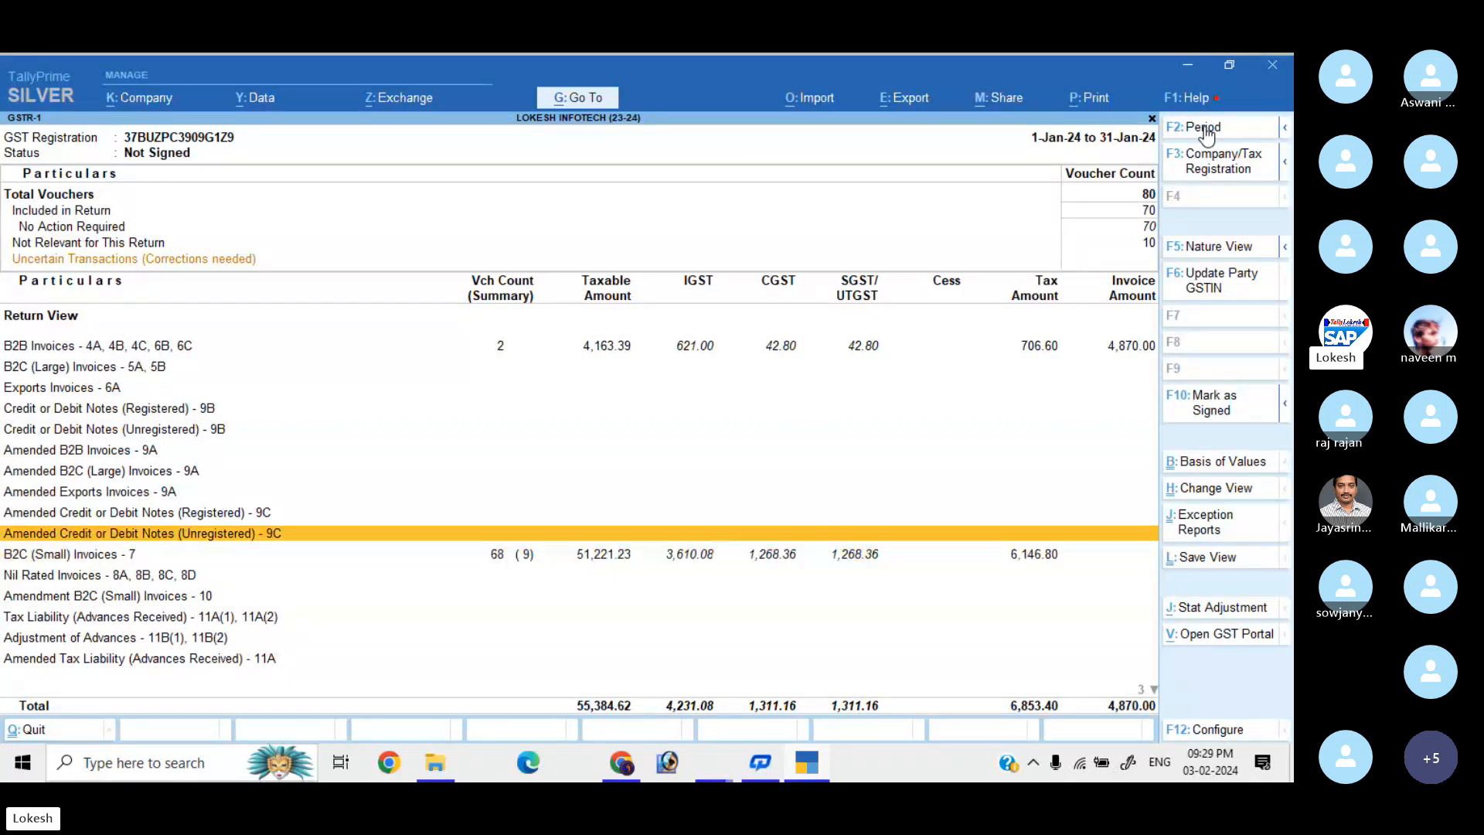
pyautogui.press('Up')
pyautogui.press('Up')
pyautogui.press('Up')
pyautogui.press('Down')
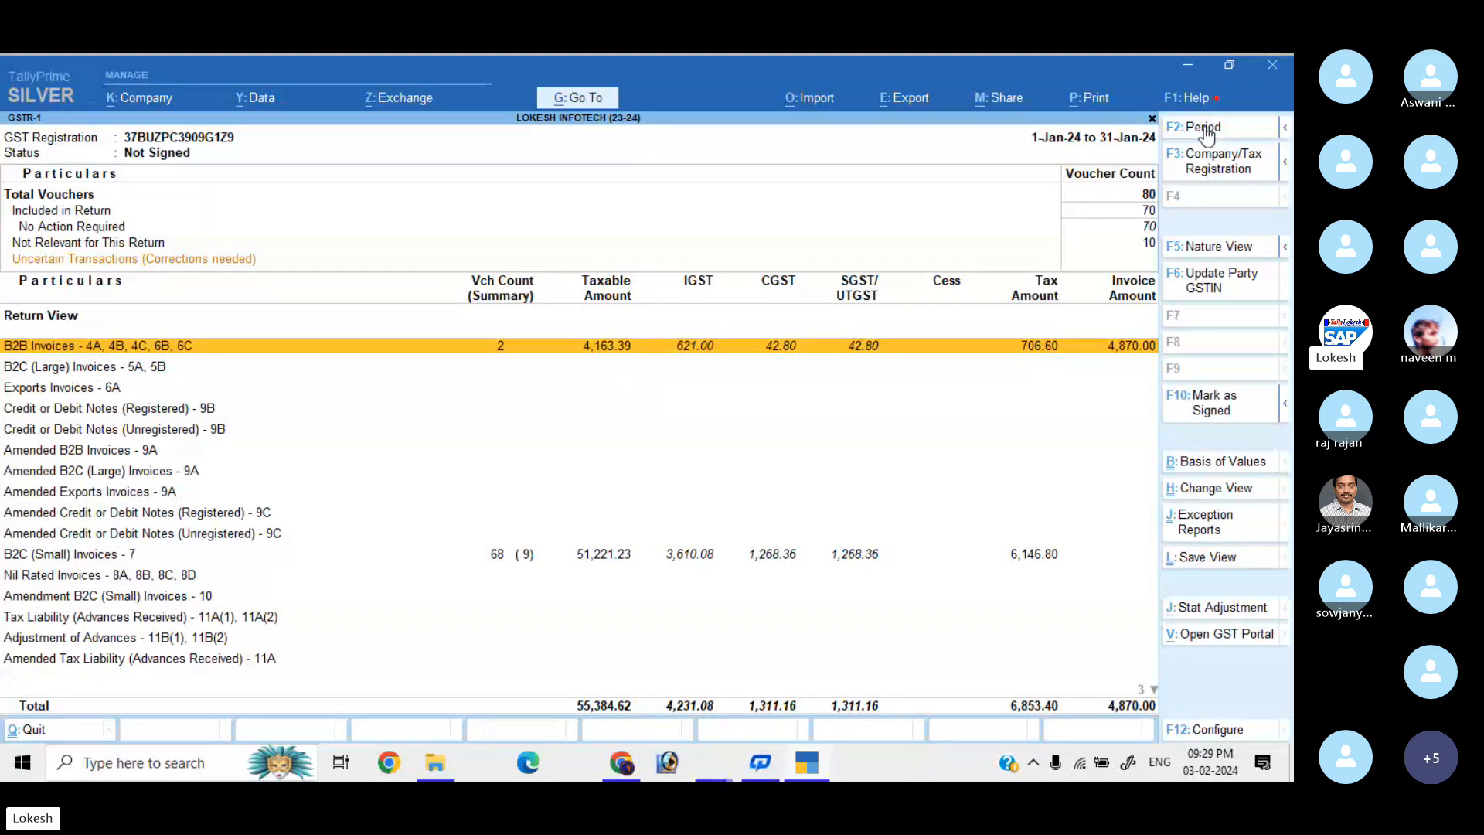
pyautogui.press('Down')
pyautogui.press('Down')
pyautogui.press('Down')
pyautogui.press('Down')
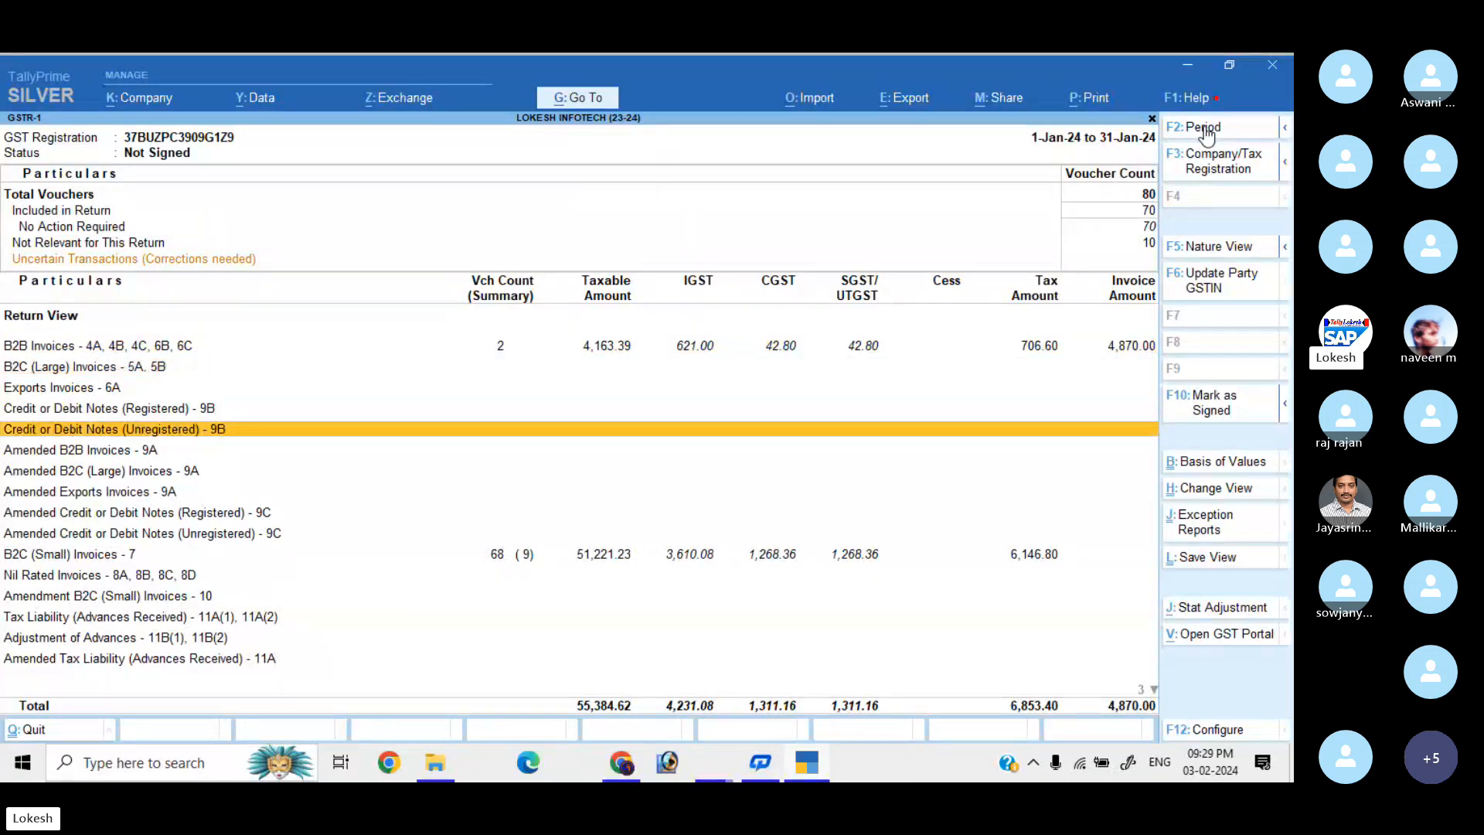
pyautogui.press('Down')
pyautogui.press('Down')
pyautogui.press('Down')
pyautogui.press('Down')
pyautogui.press('Down')
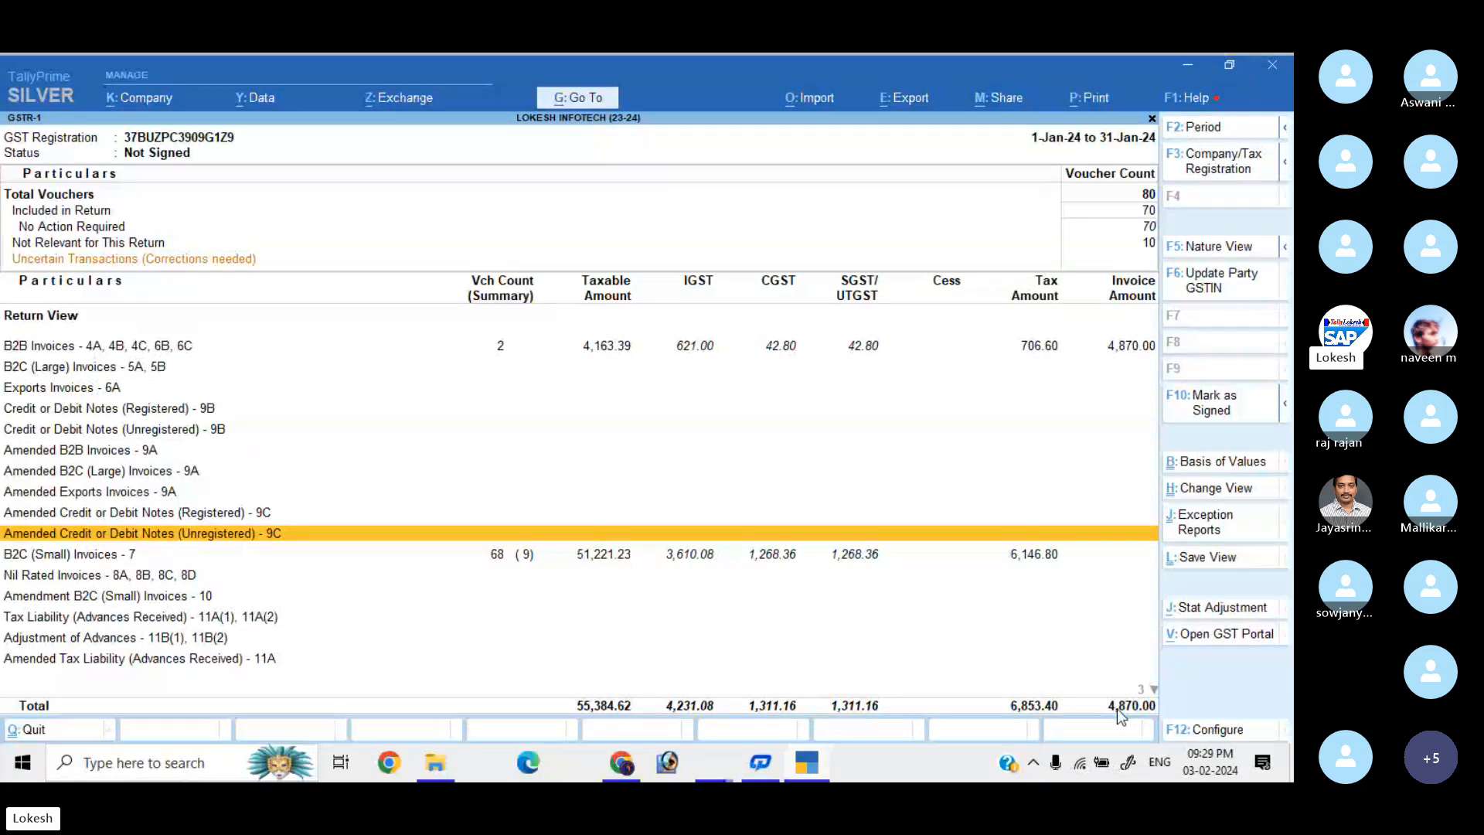
pyautogui.press('Escape')
# Open GSTR-3B and set its period to 1-1-2024 through 31-1-2024.
pyautogui.press('Down')
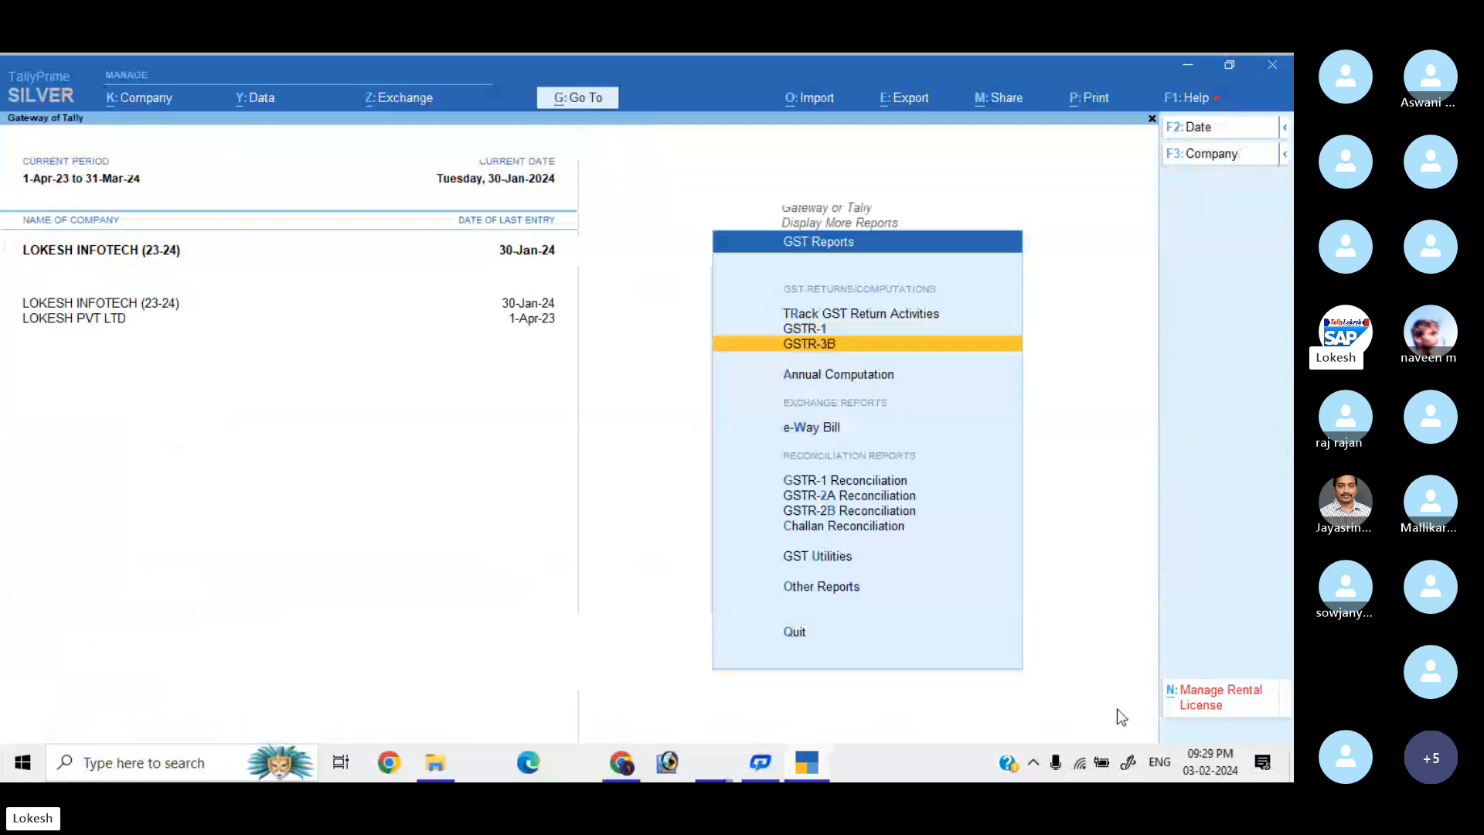
pyautogui.press('Return')
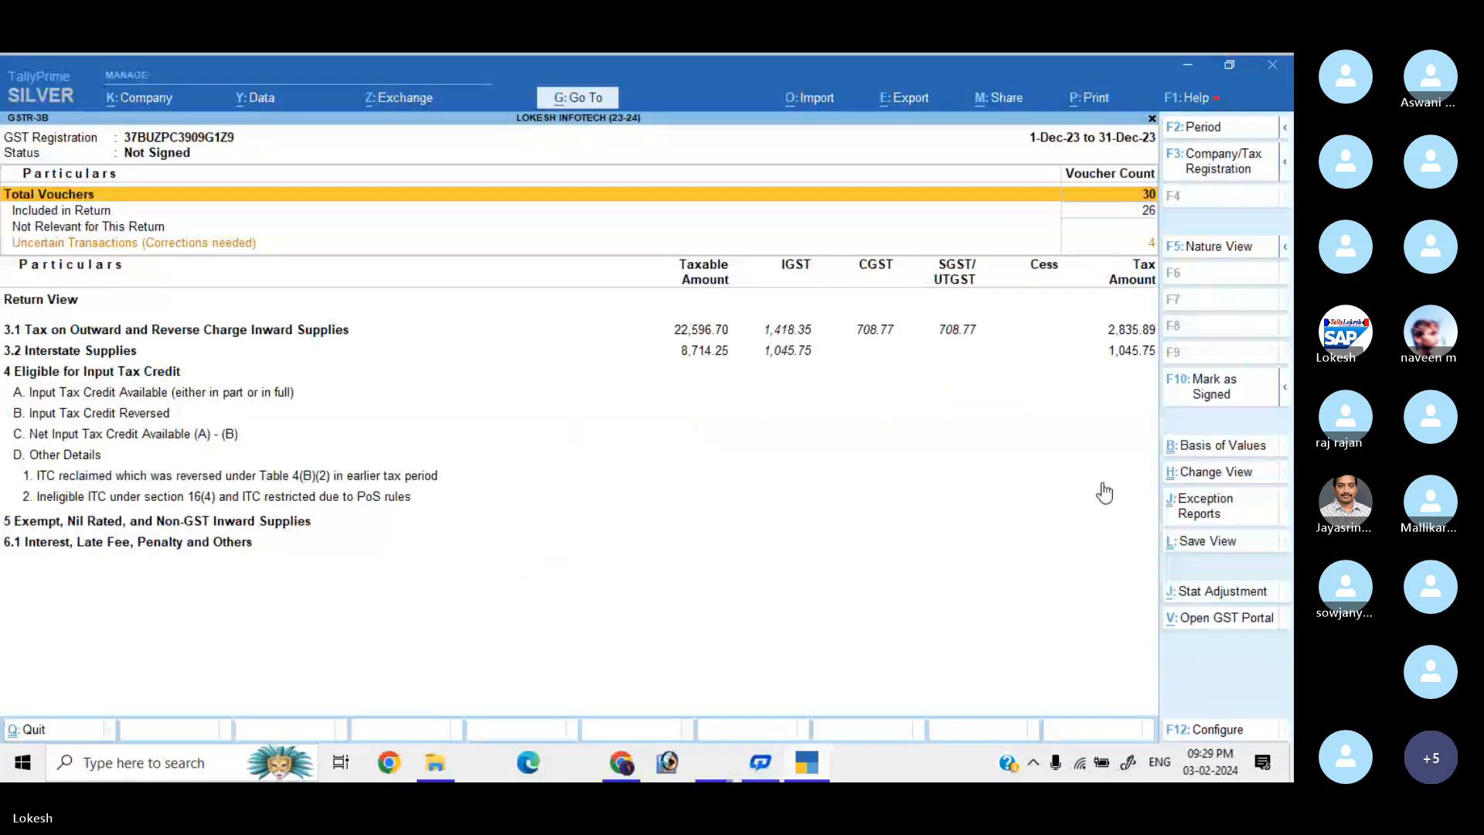
pyautogui.click(1214, 128)
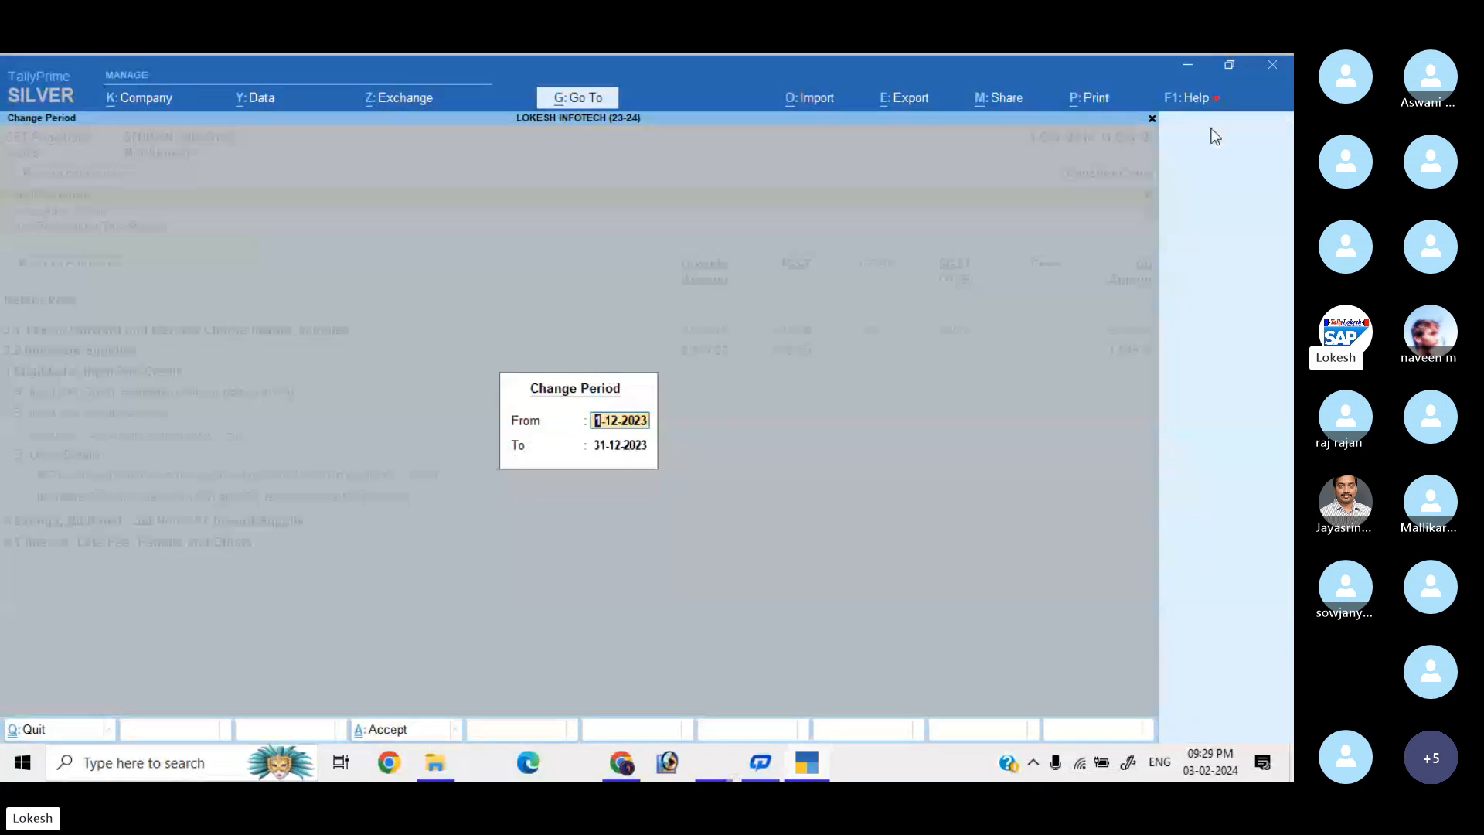
pyautogui.write('1-1-2024')
pyautogui.press('Return')
pyautogui.write('31-1')
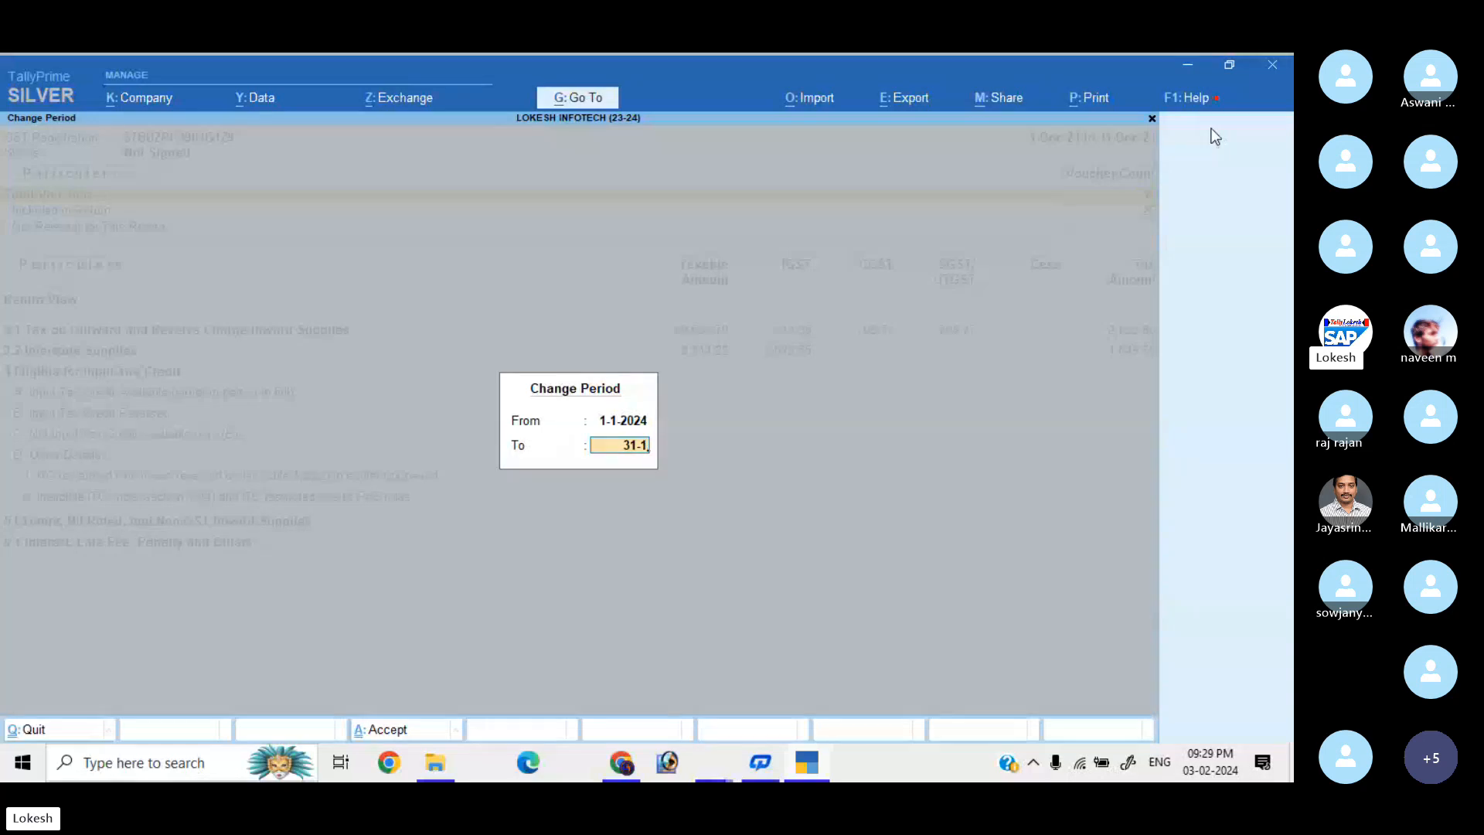
pyautogui.press('Return')
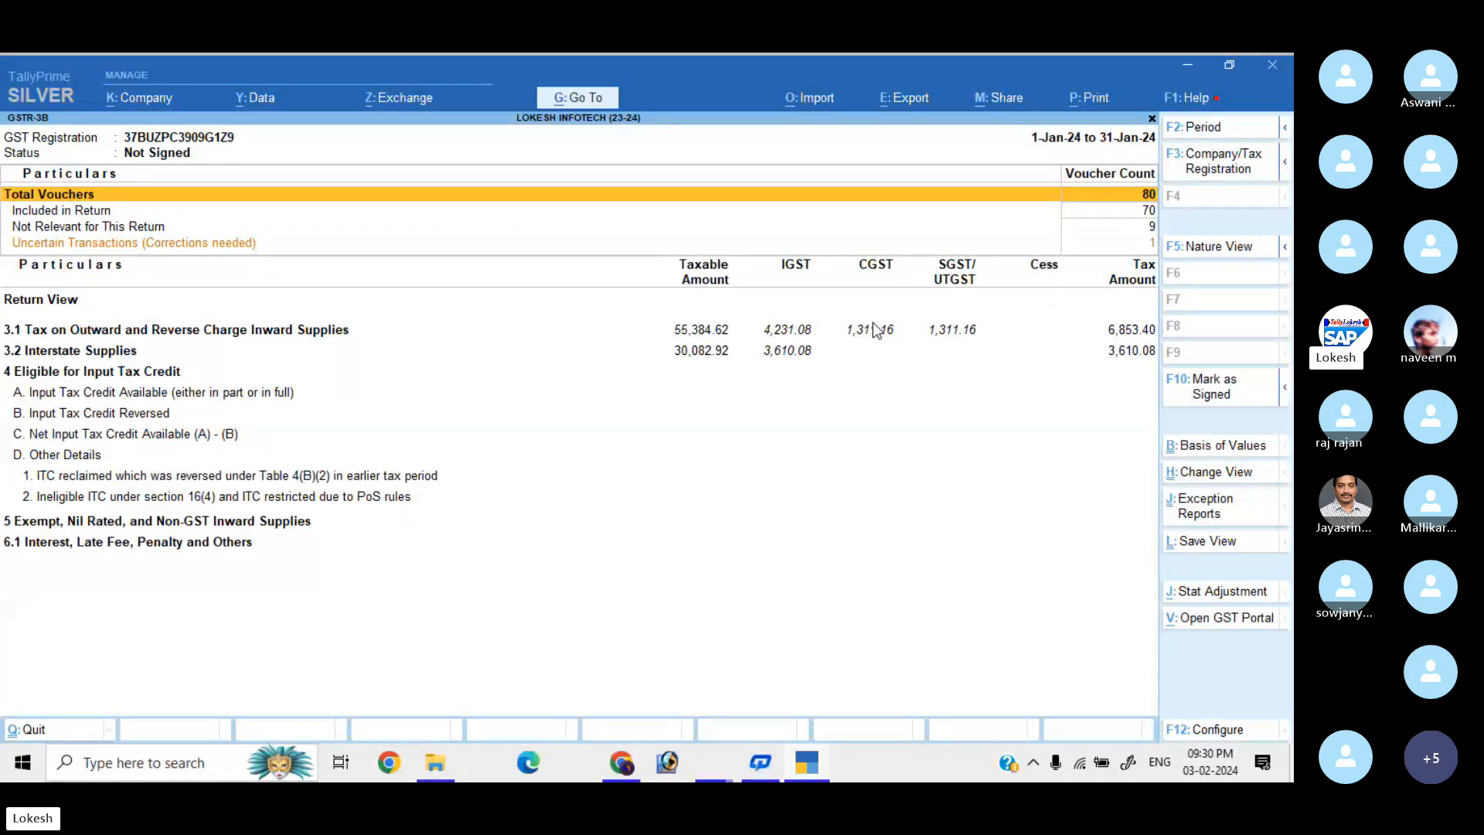
# Open the December 2023 GSTR-1 and show its detailed Nature View by supply type and rate.
pyautogui.press('Escape')
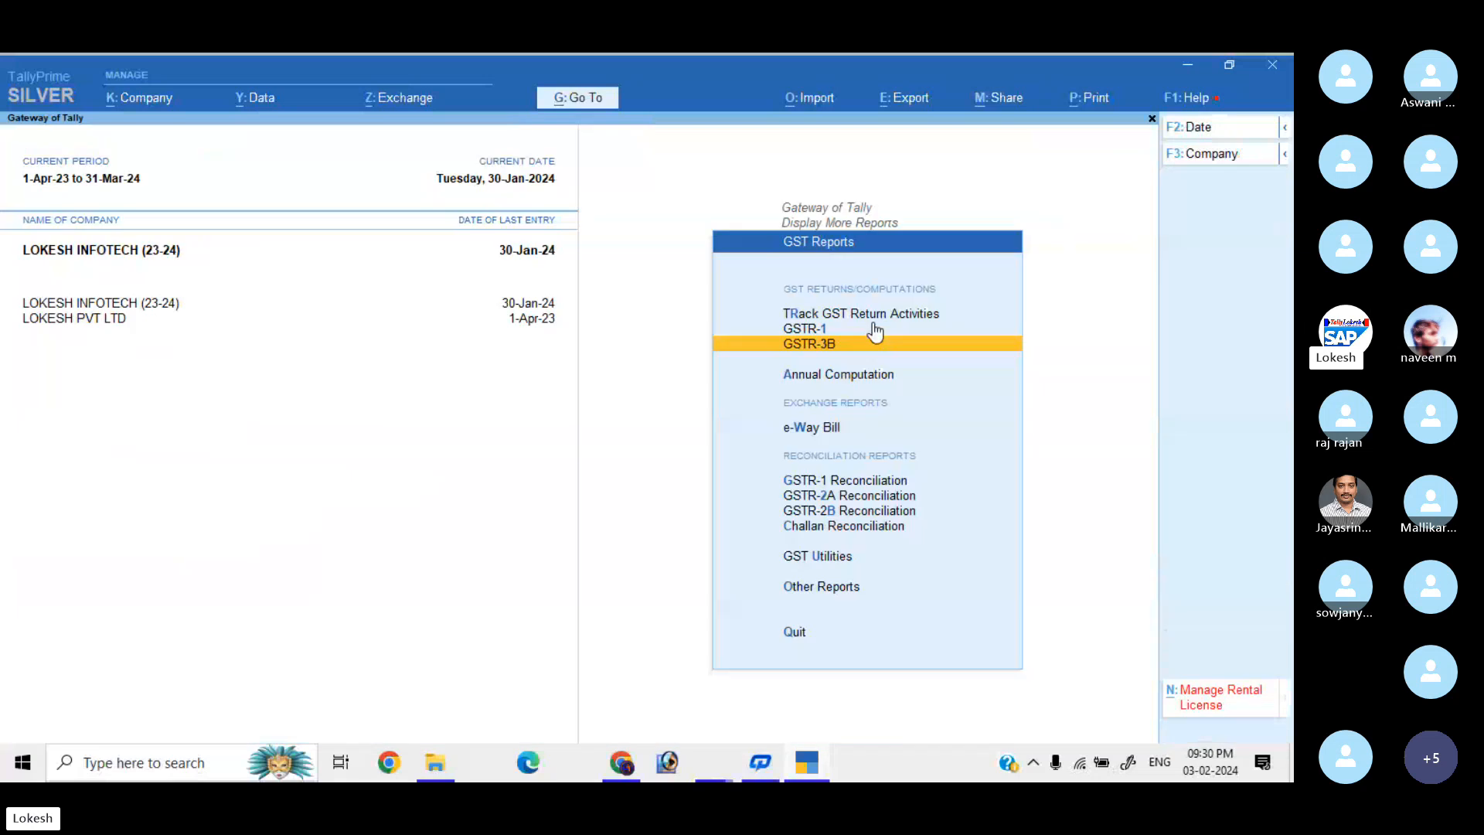
pyautogui.click(874, 330)
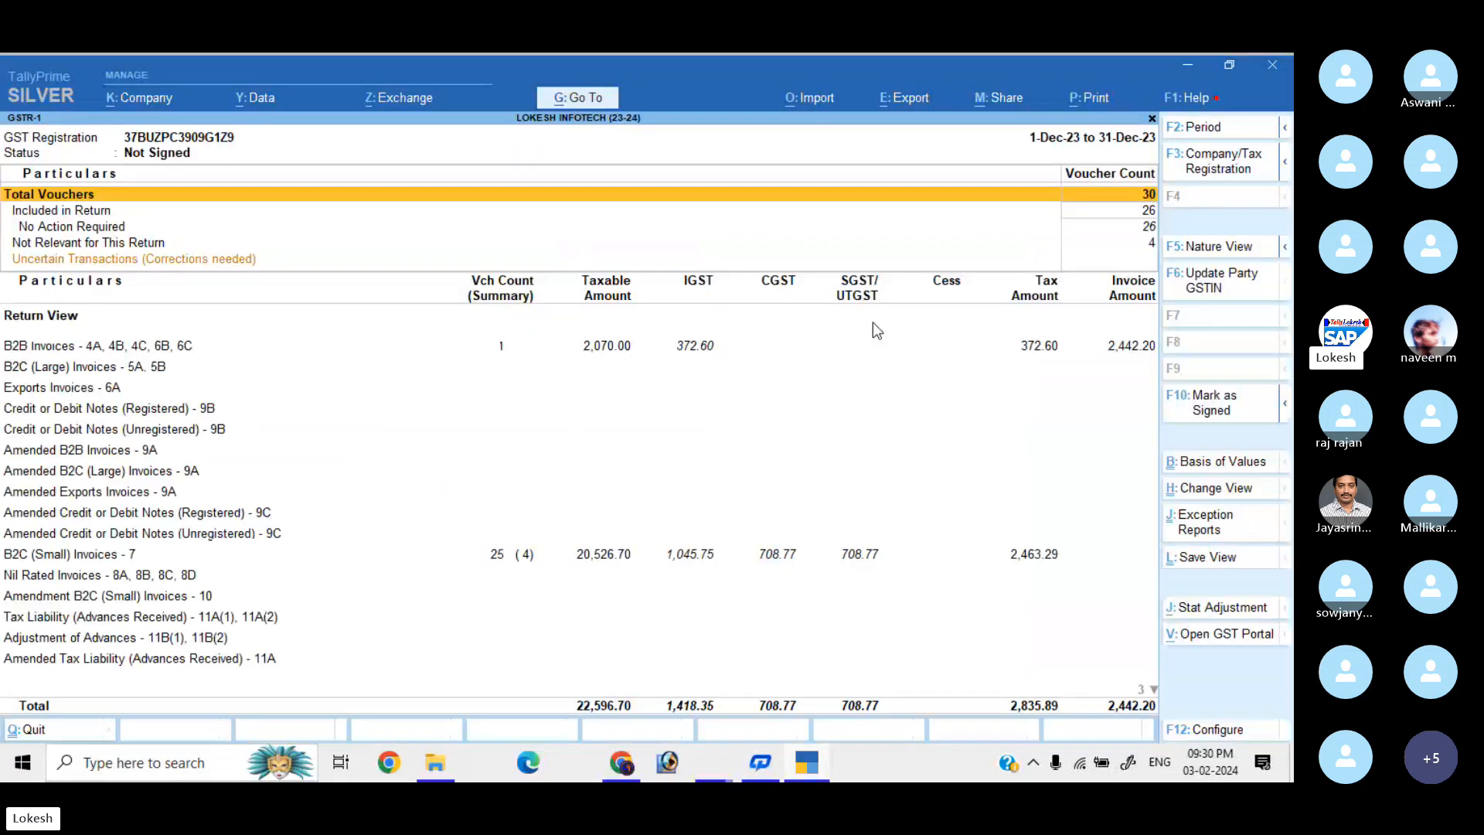
pyautogui.press('Down')
pyautogui.press('Down')
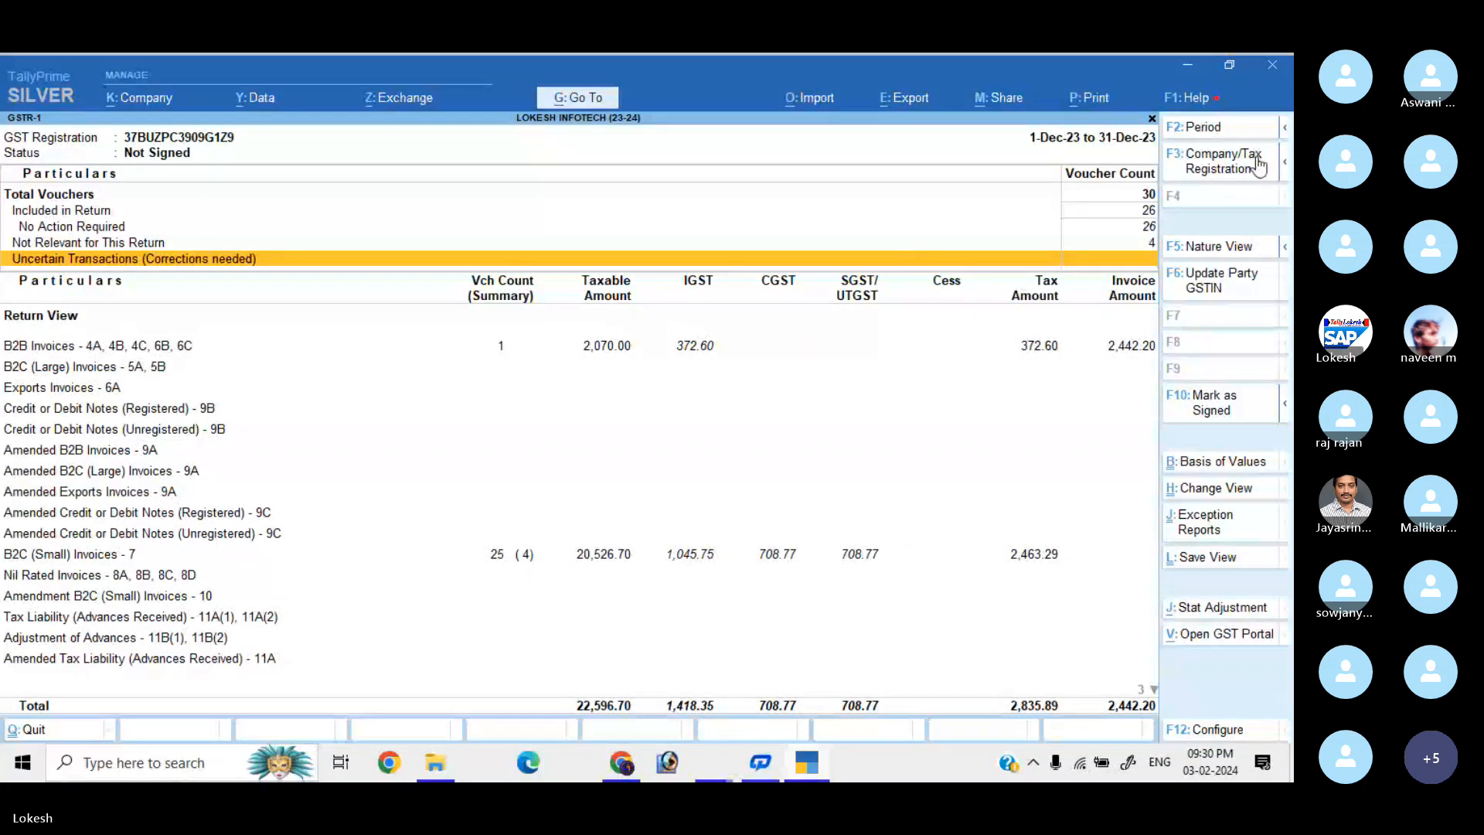
pyautogui.click(1228, 247)
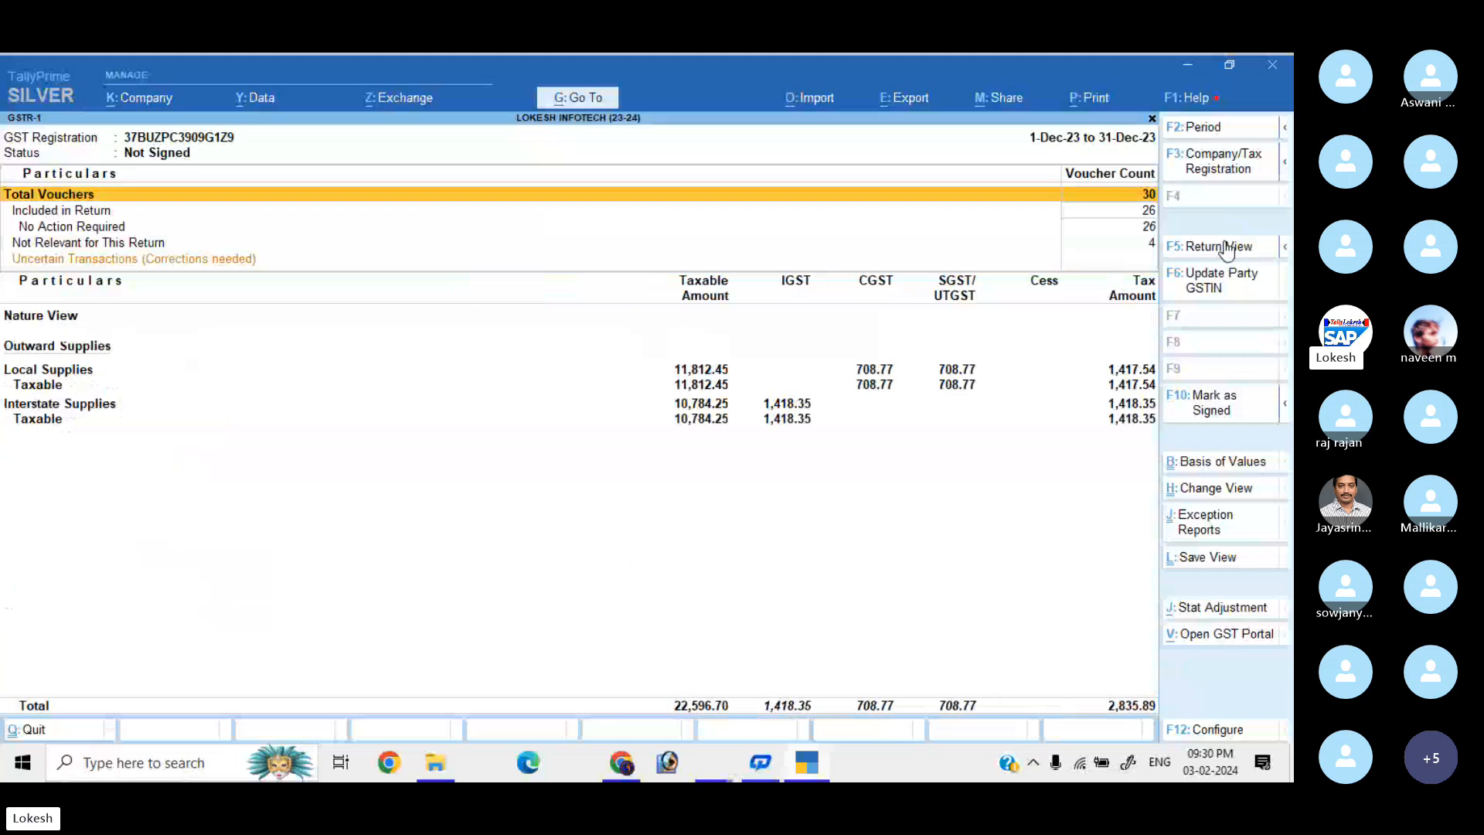
pyautogui.press('alt')
pyautogui.keyDown('alt'); pyautogui.click(1227, 249); pyautogui.keyUp('alt')
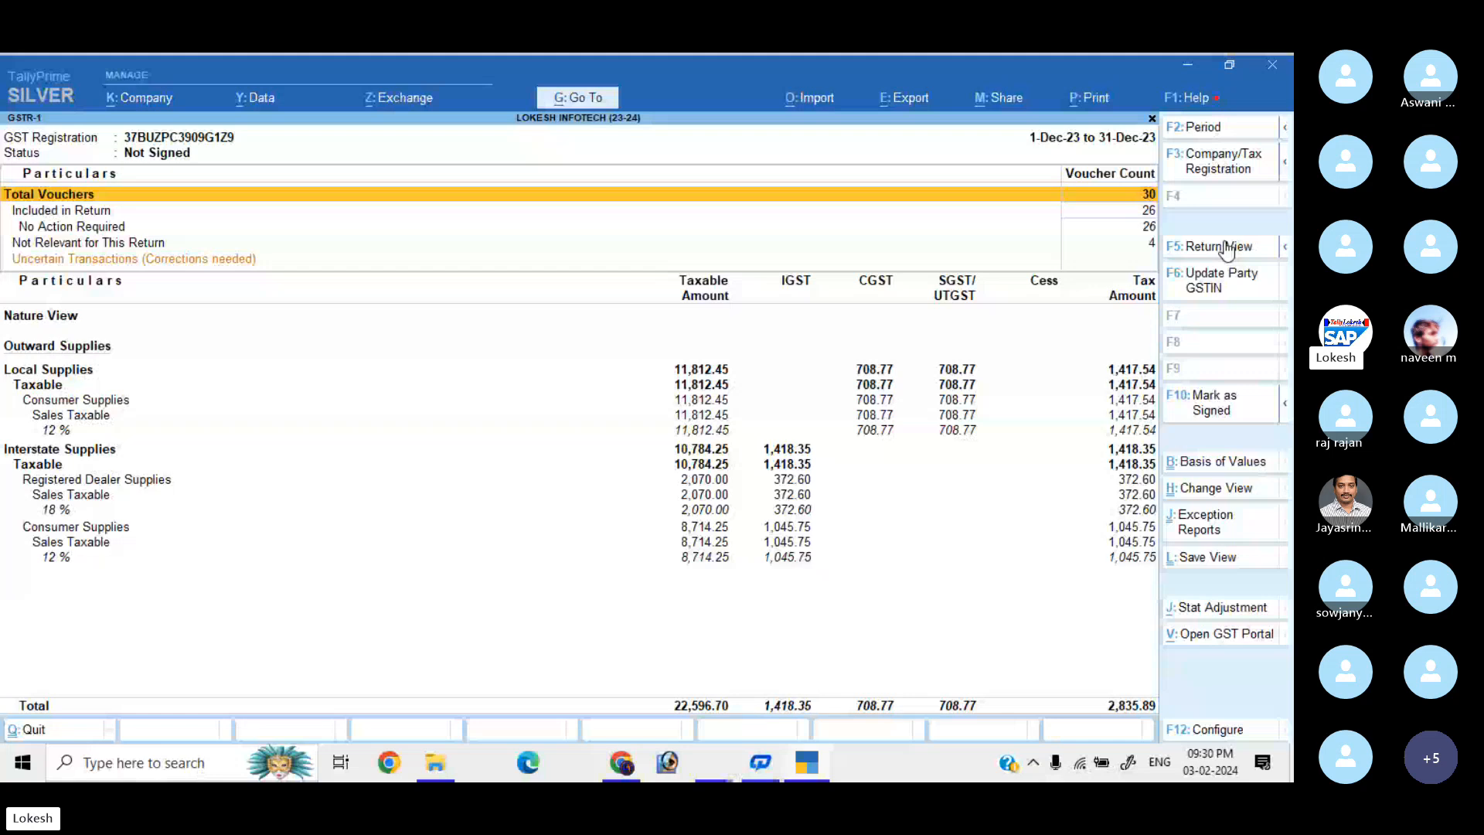
pyautogui.press('Escape')
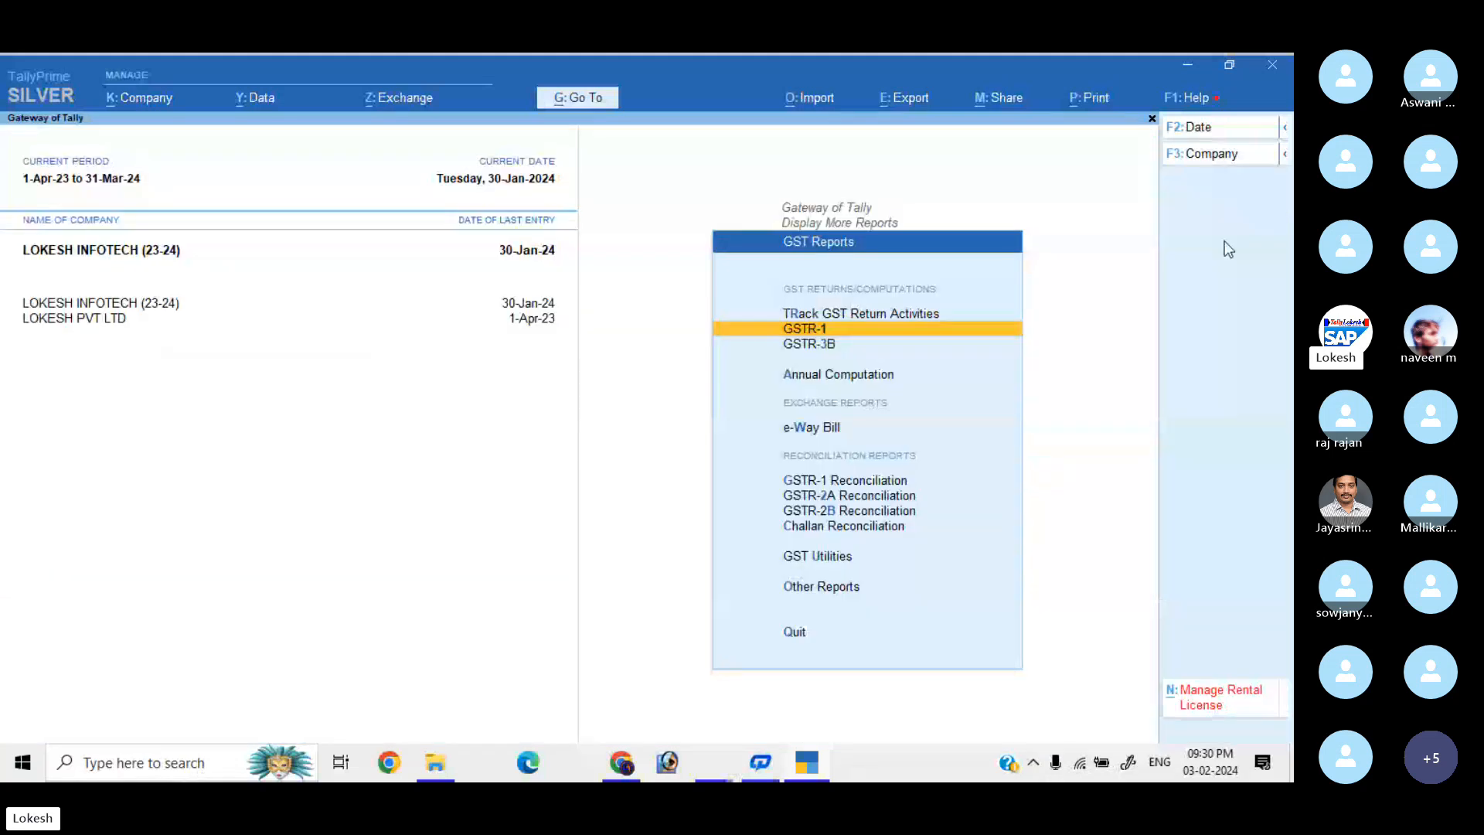
# Back out of the GST reports to the Gateway of Tally, declining to quit TallyPrime.
pyautogui.press('Escape')
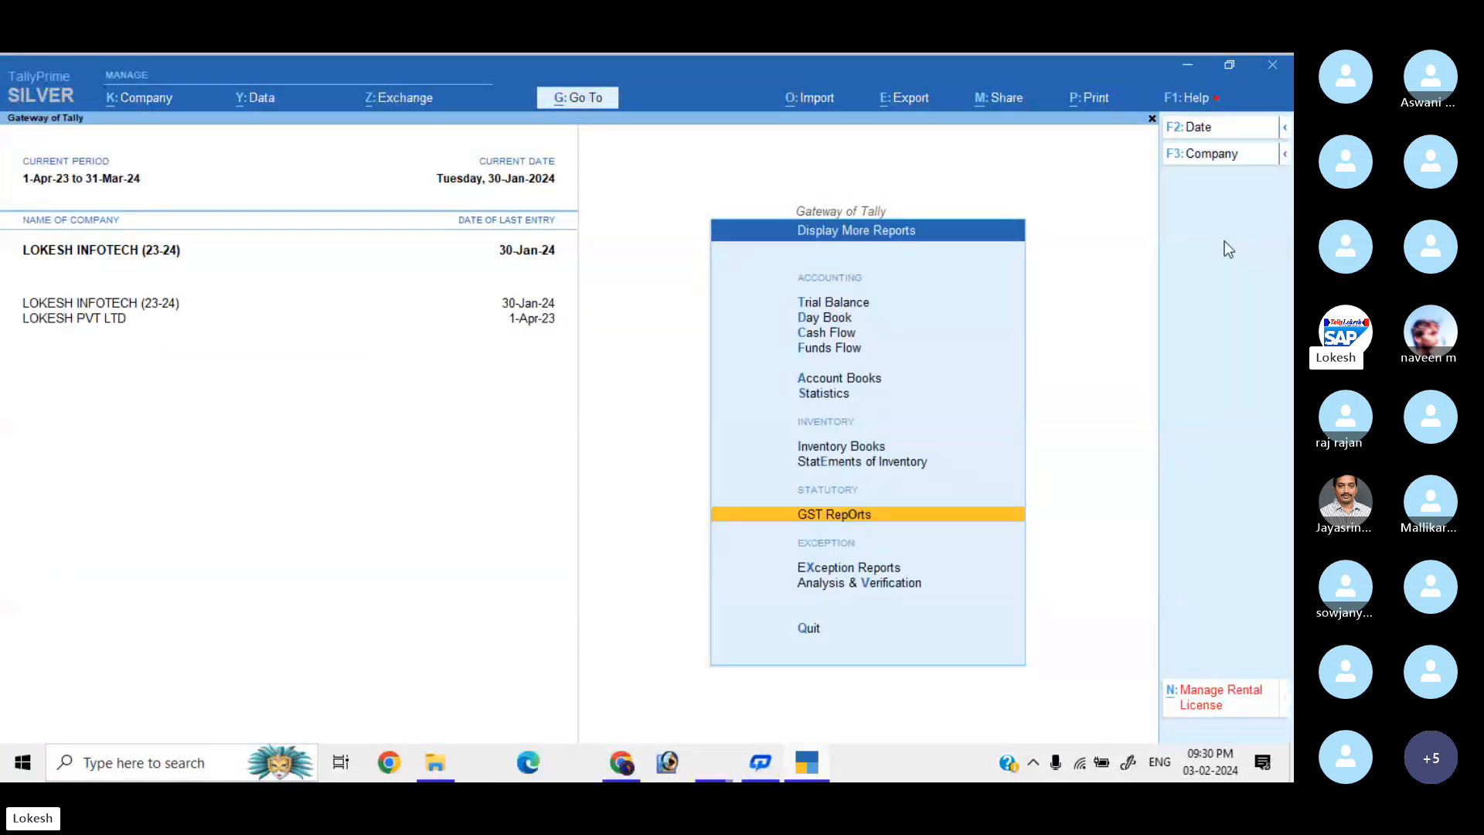
pyautogui.press('Escape')
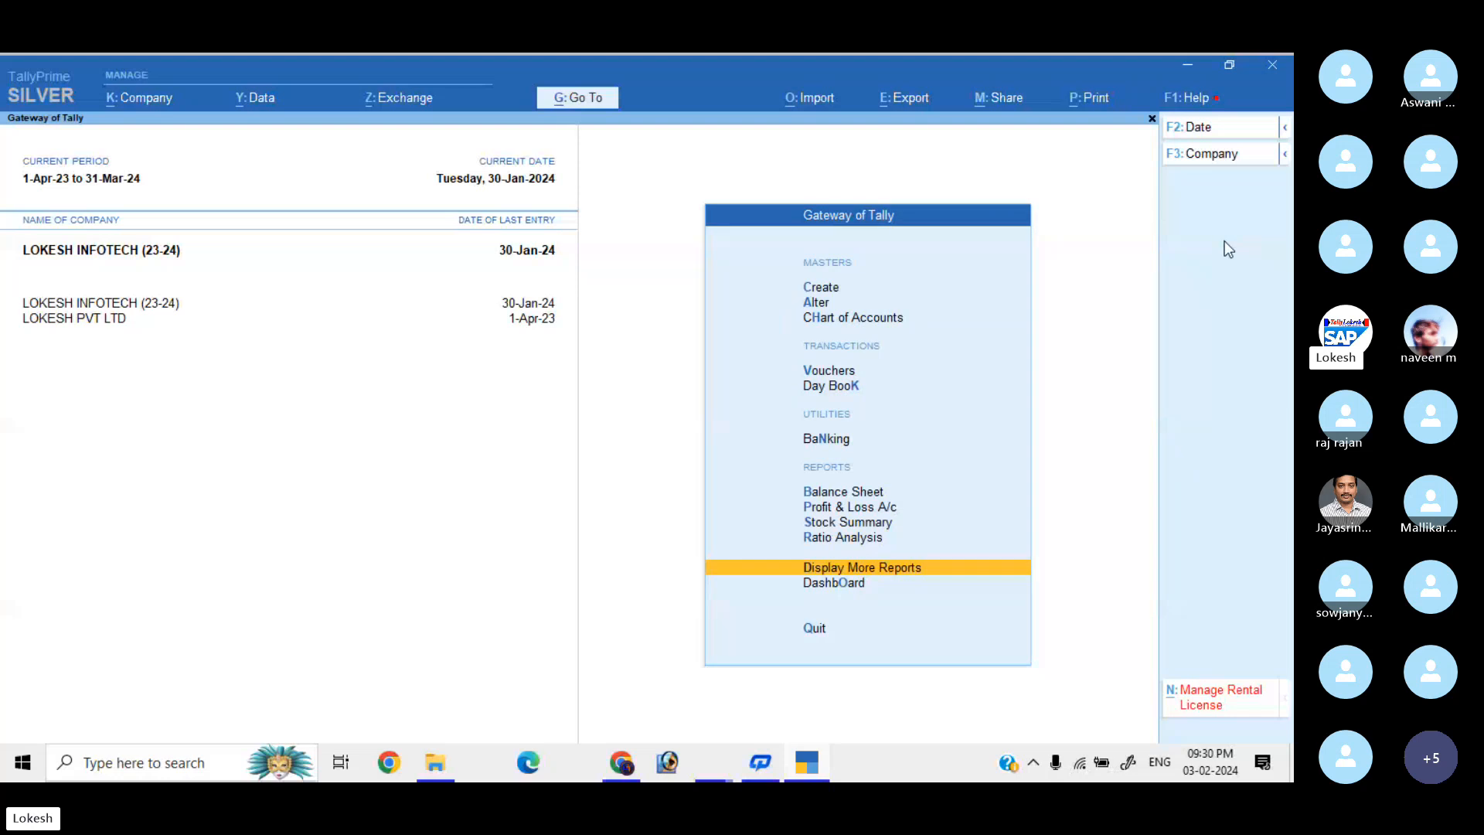
pyautogui.press('Escape')
pyautogui.press('n')
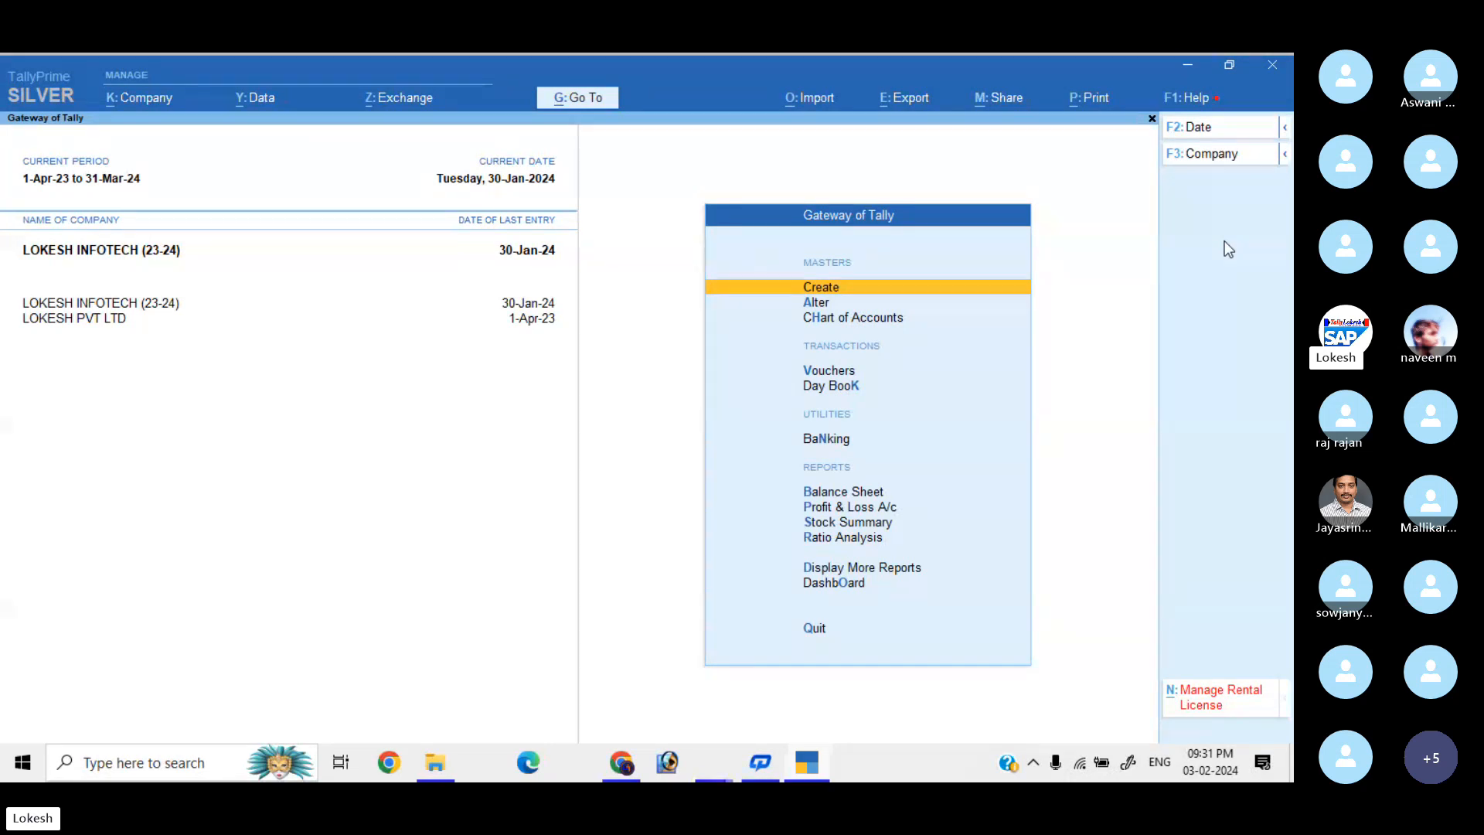
# Start a Purchase voucher, reach the Party A/c field, then discard it unsaved.
pyautogui.press('Down')
pyautogui.press('Down')
pyautogui.press('Down')
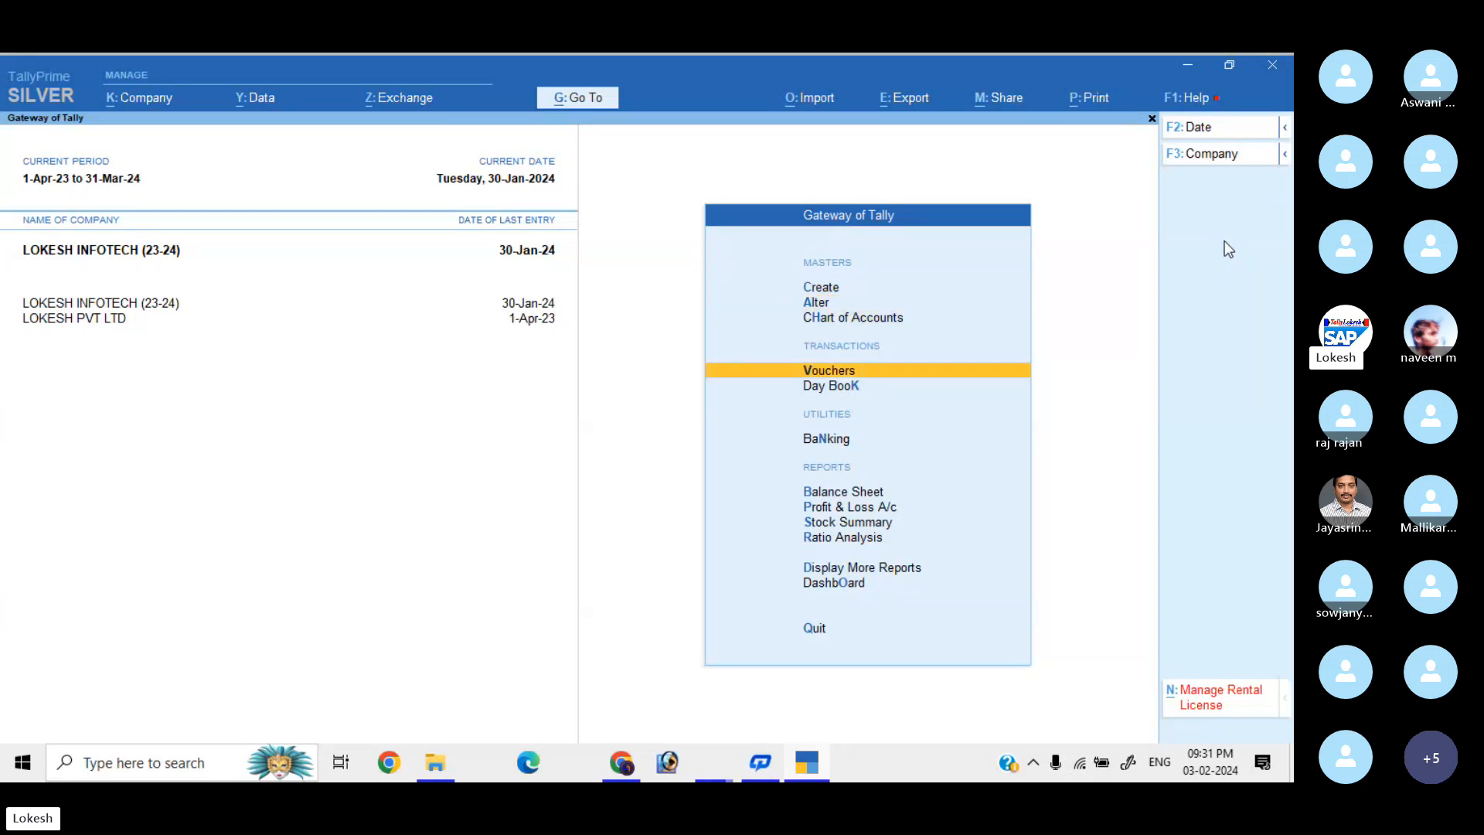
pyautogui.press('Return')
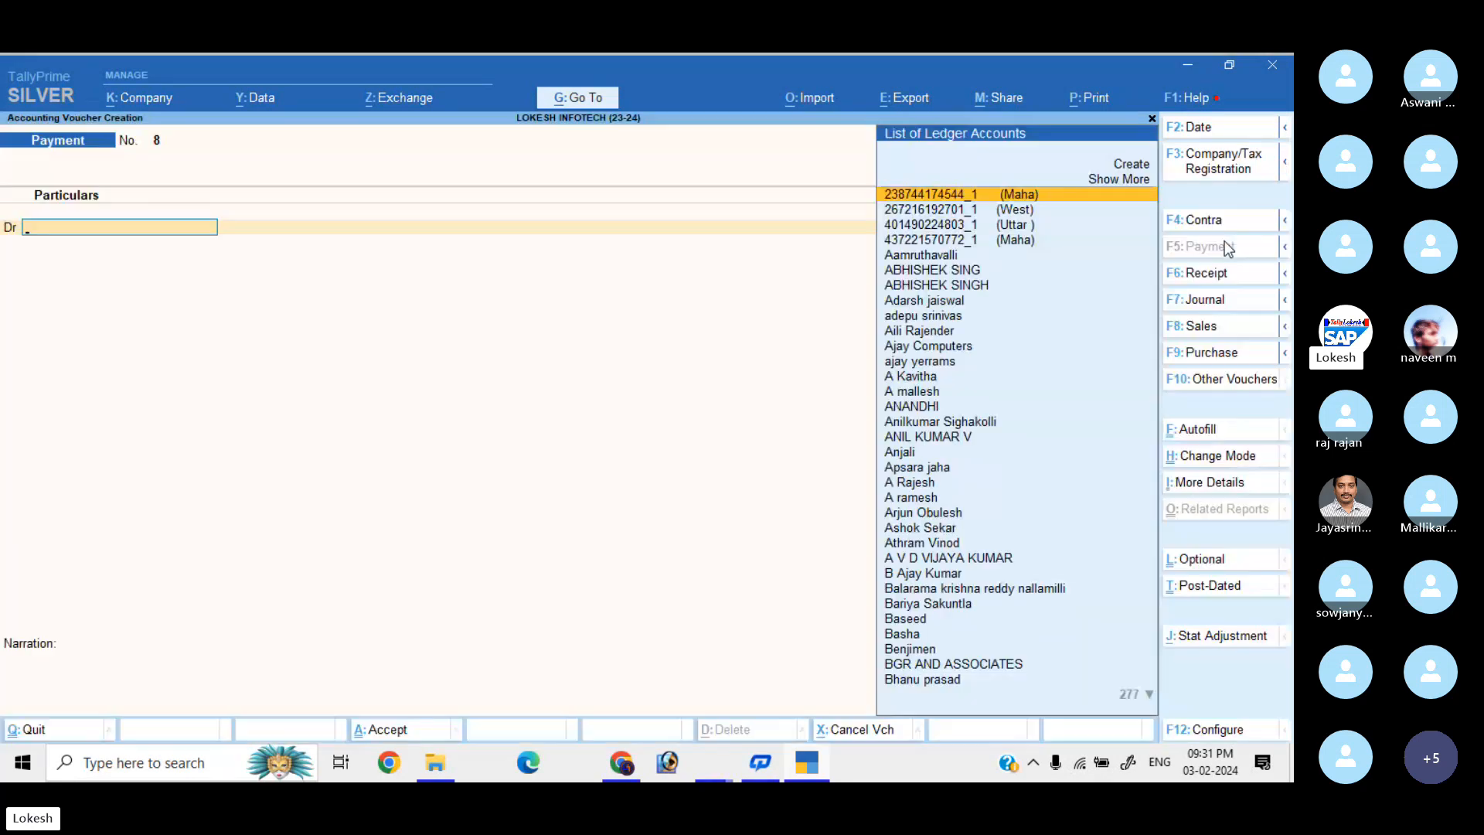
pyautogui.click(1234, 354)
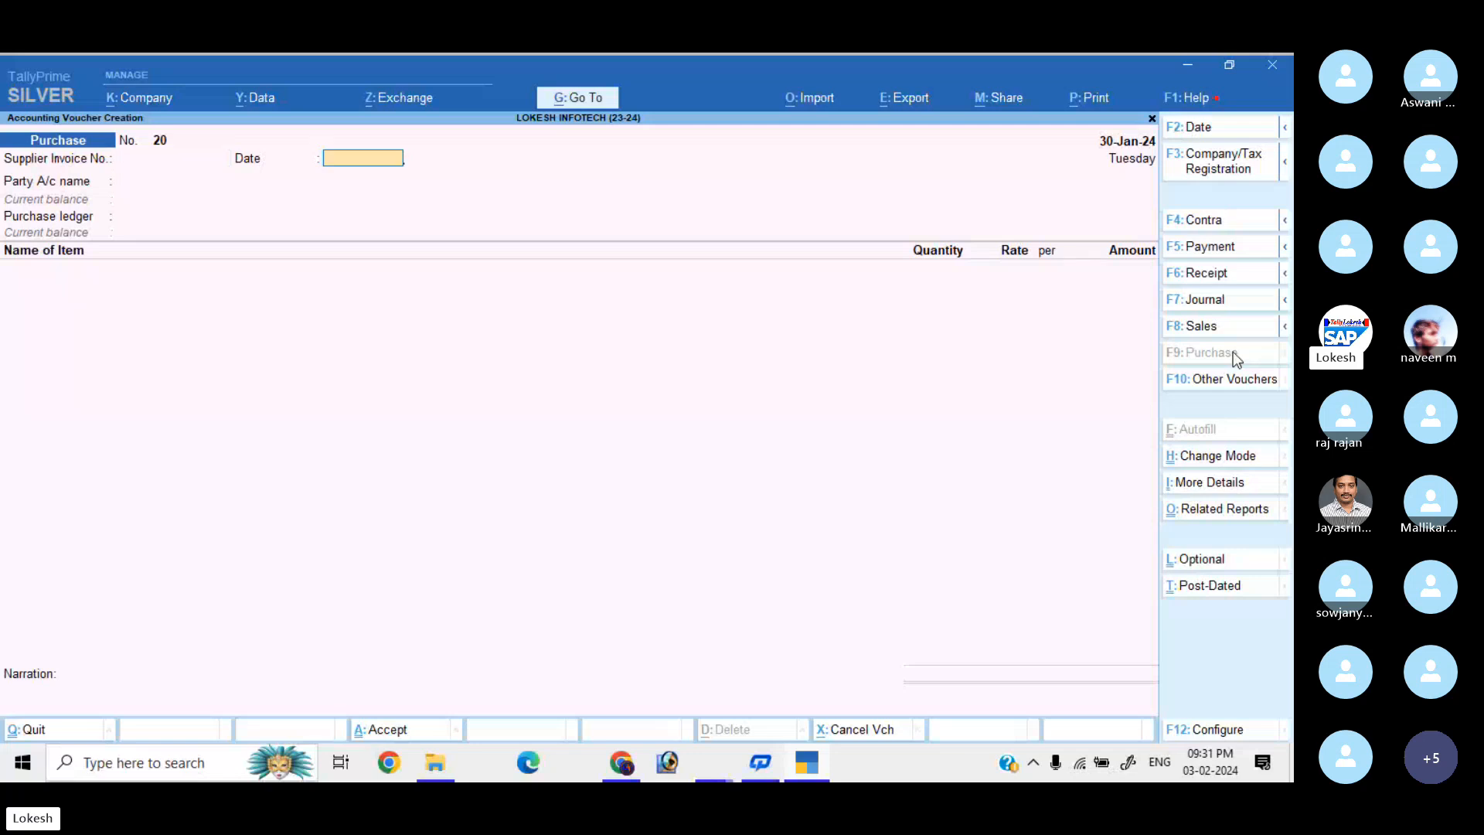
pyautogui.press('Return')
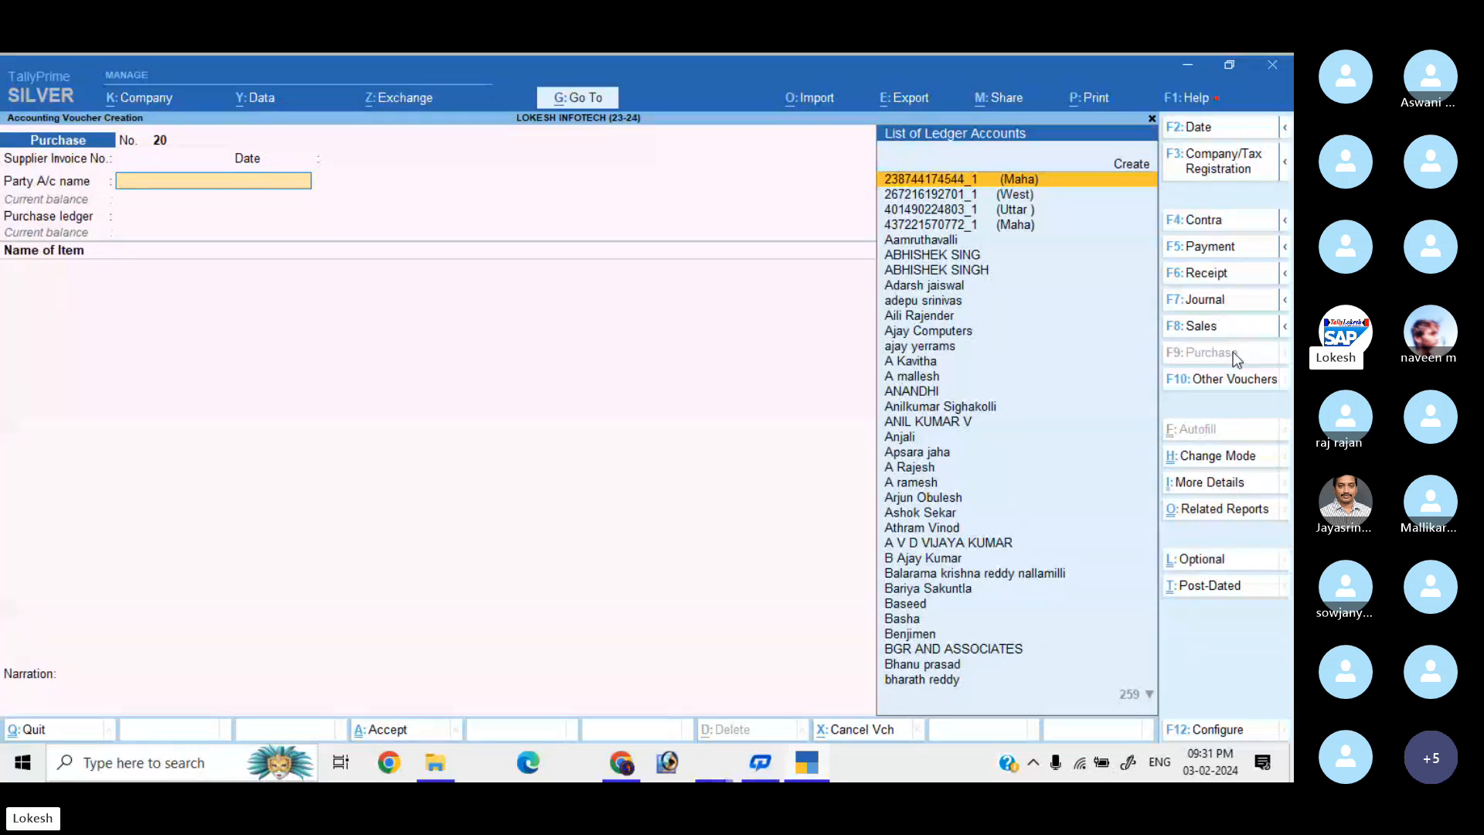
pyautogui.press('Escape')
pyautogui.press('y')
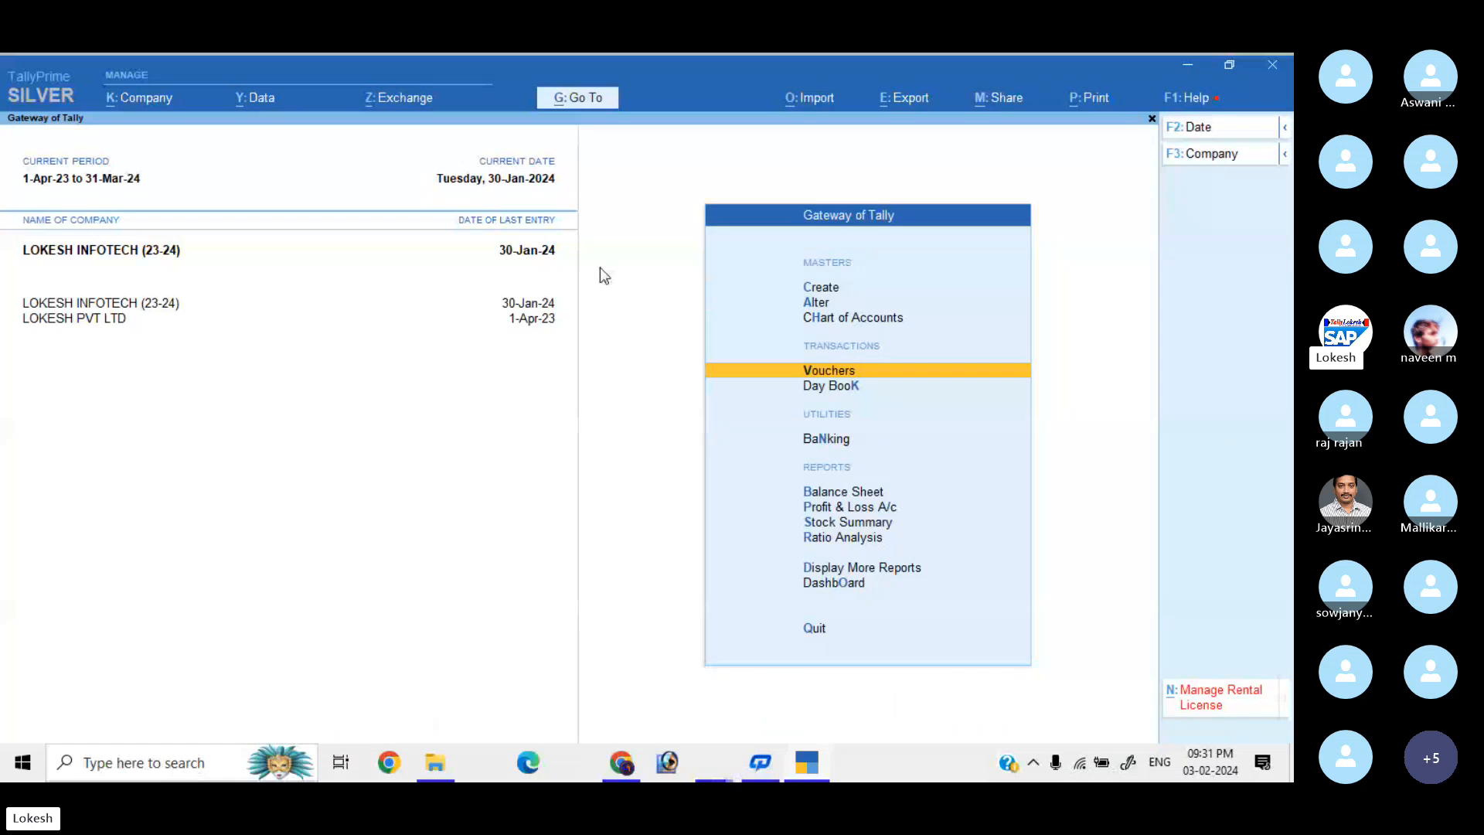
# Start a LOKESH PVT LTD purchase voucher and create party ledger 'Pallavi Computer Store' under Sundry Creditors.
pyautogui.click(120, 322)
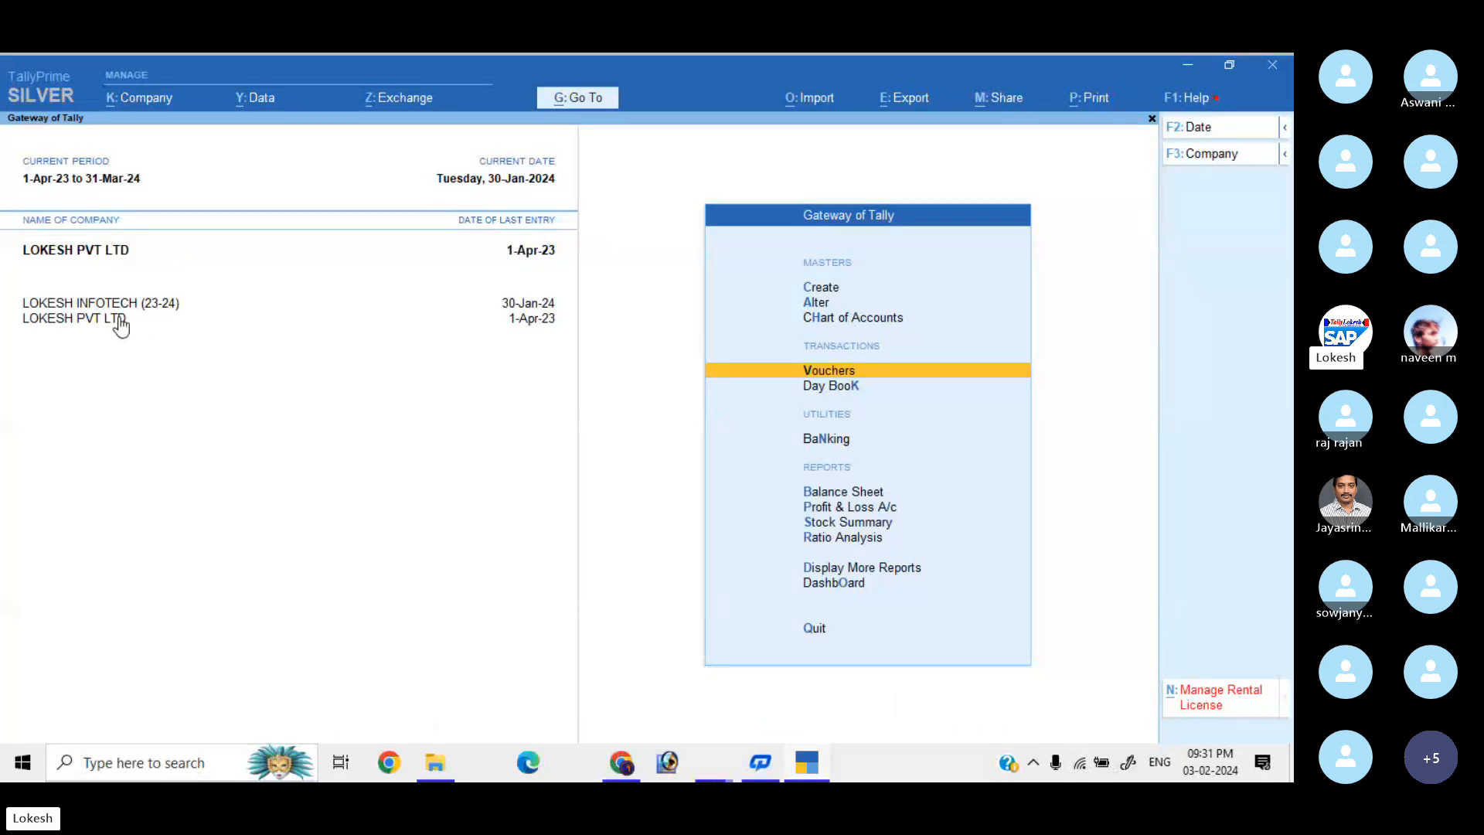
pyautogui.press('v')
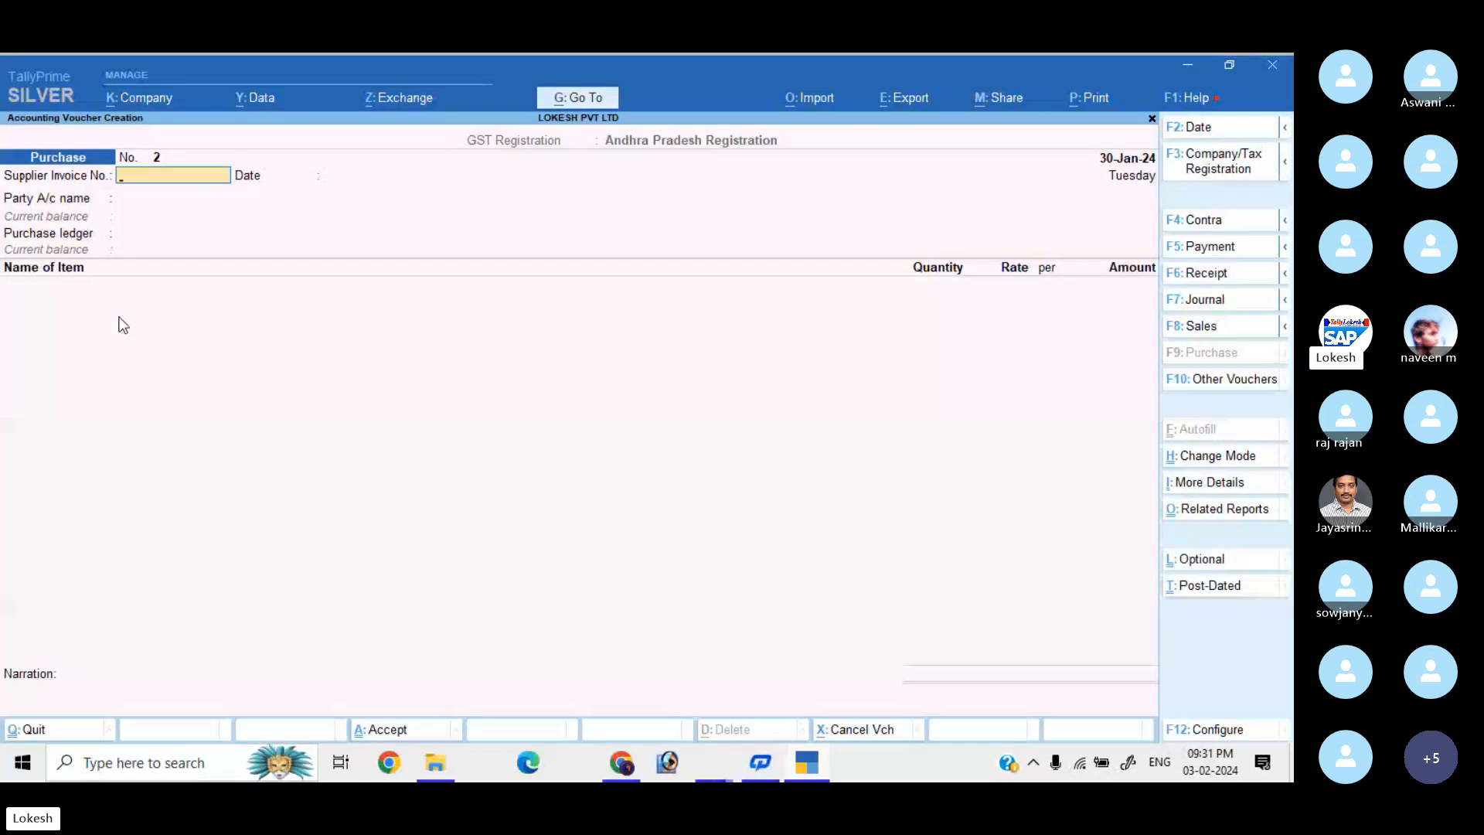
pyautogui.press('Return')
pyautogui.press('Return')
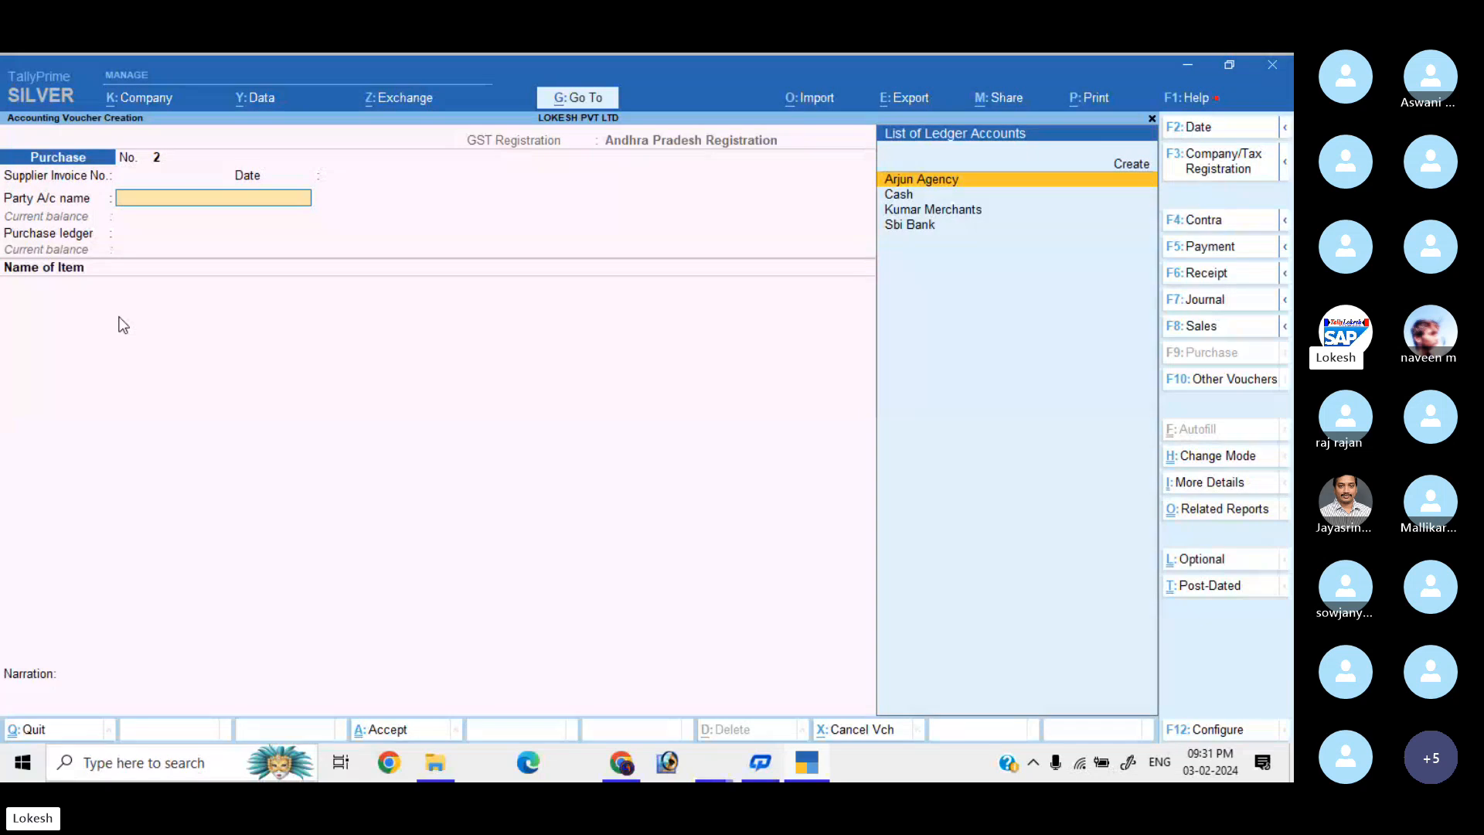
pyautogui.hotkey('alt', 'c')
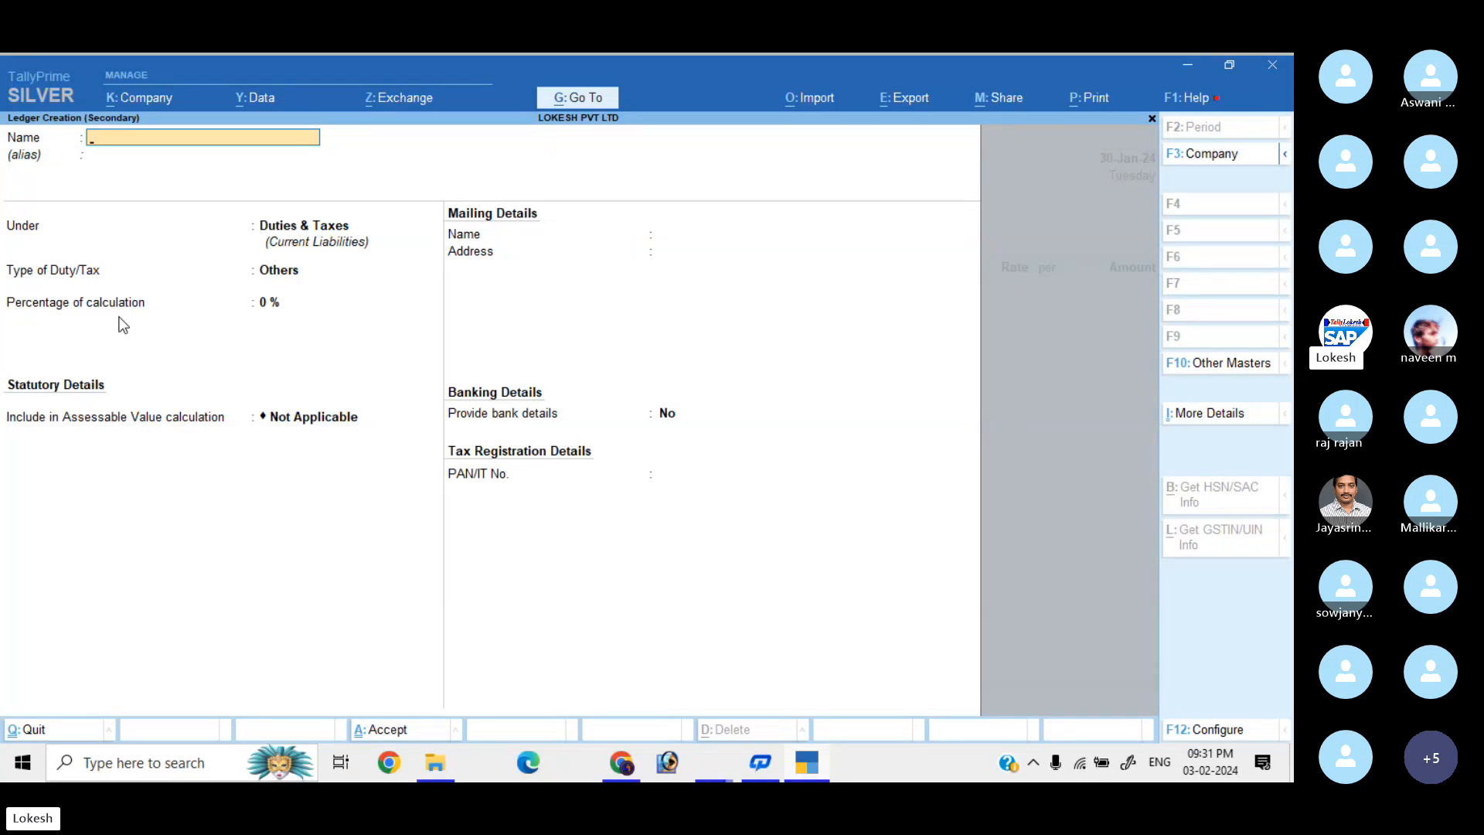
pyautogui.write('Pallavi Computer Store')
pyautogui.press('Return')
pyautogui.press('Return')
pyautogui.write('Sun')
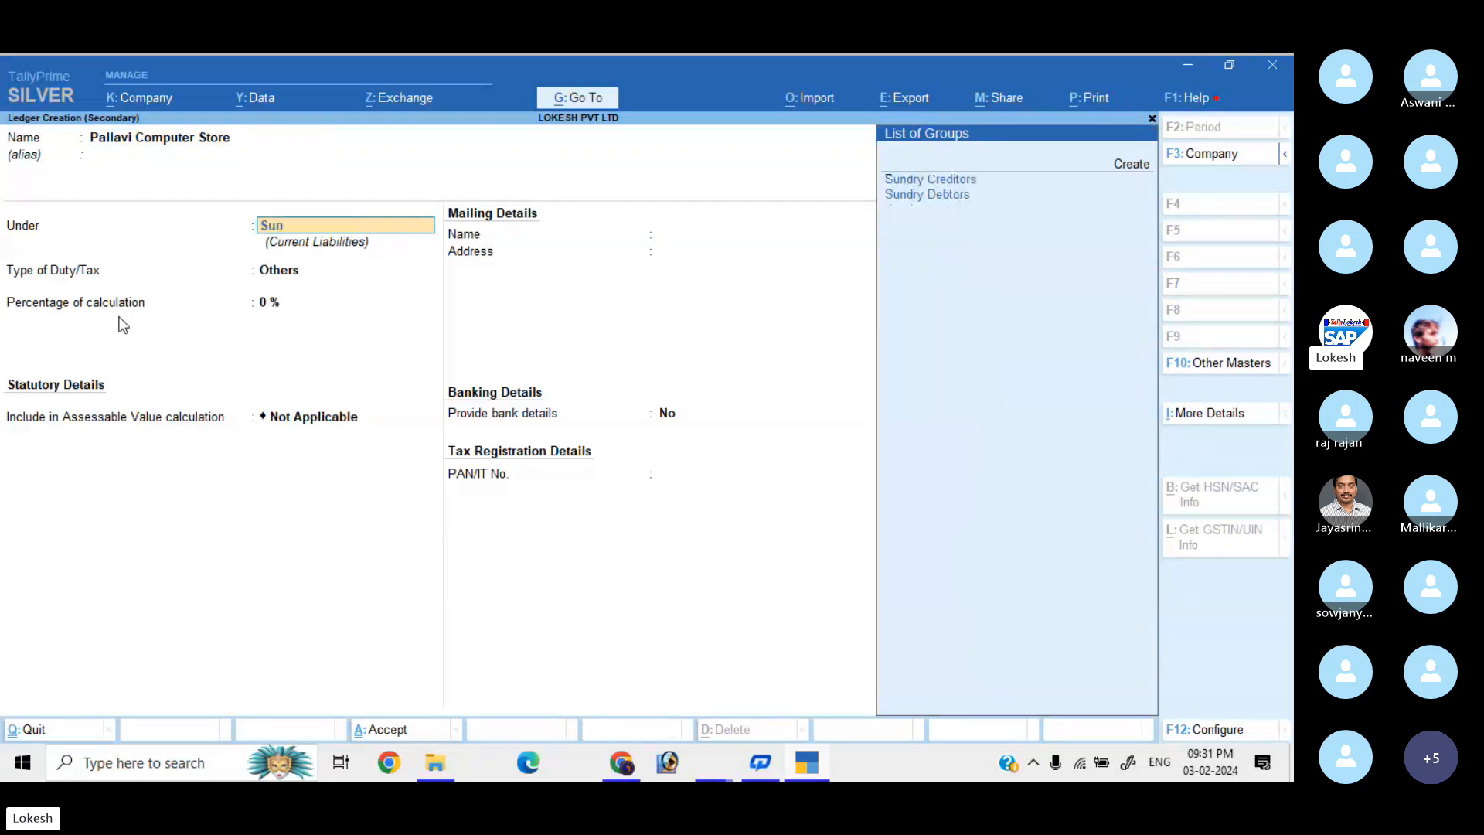
pyautogui.press('Return')
pyautogui.press('Return')
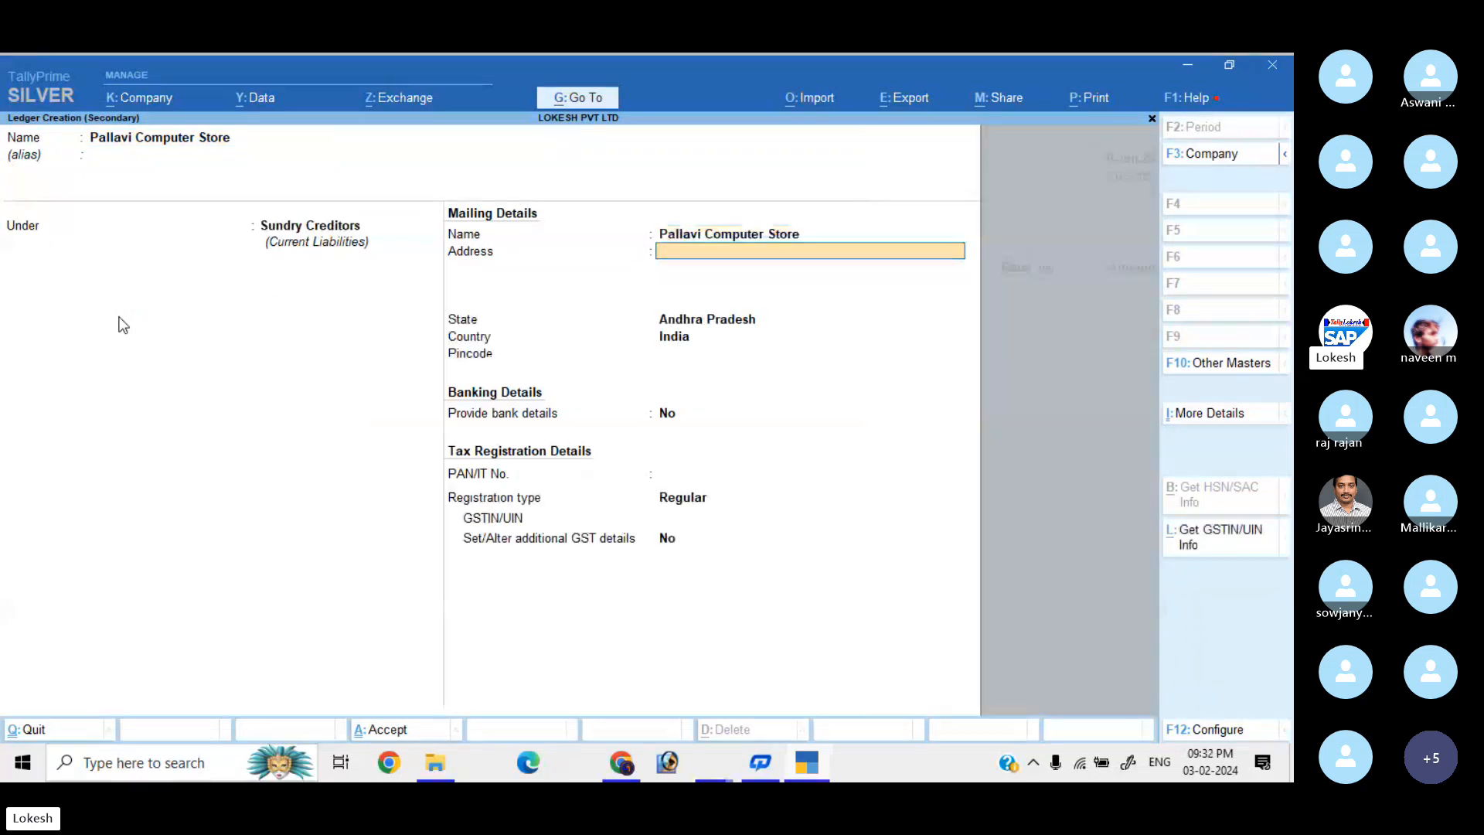
pyautogui.press('Return')
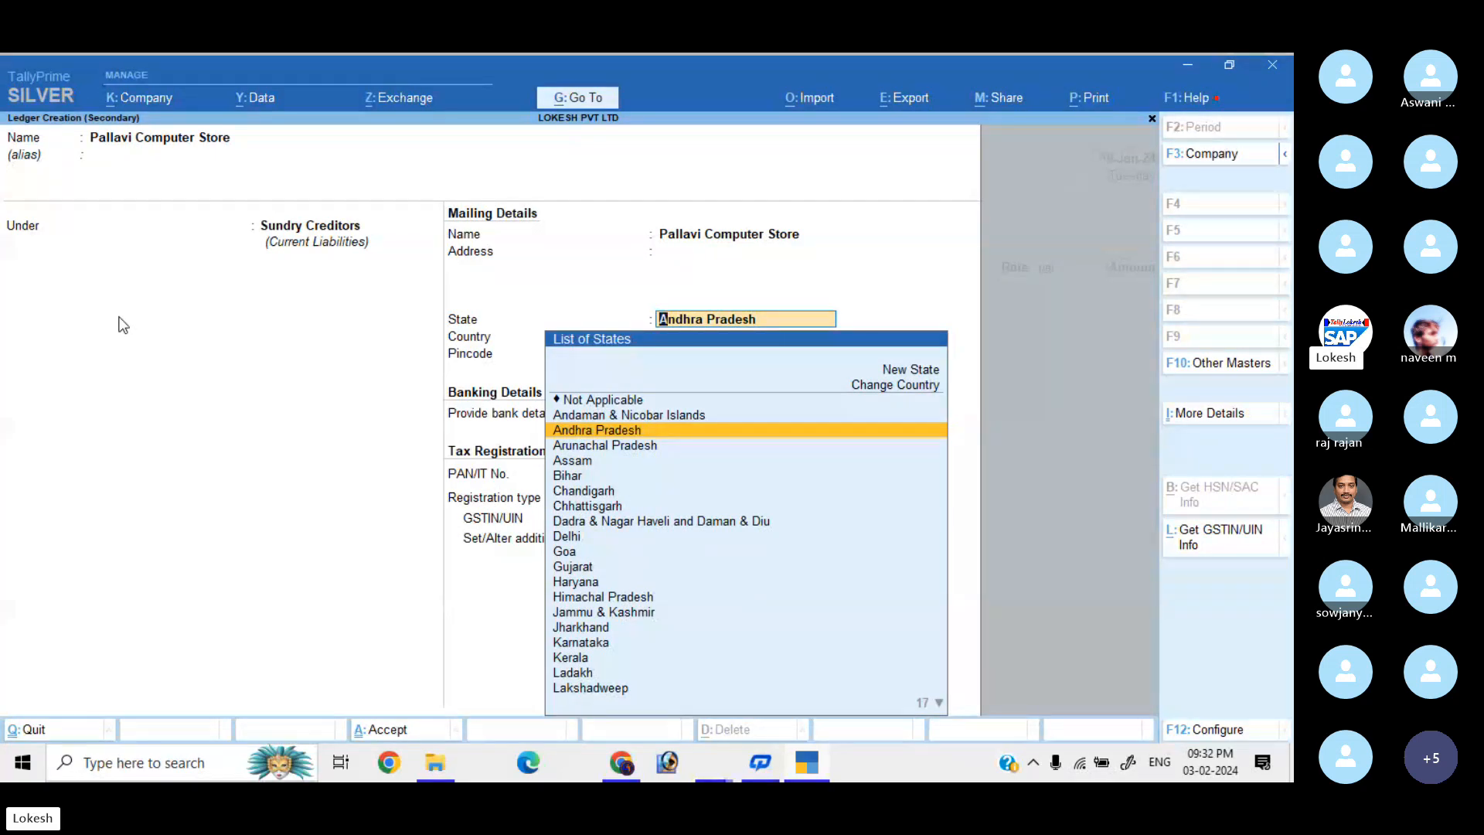
# Give the supplier state Telangana and GSTIN starting 36, save it, and accept party details.
pyautogui.write('Te')
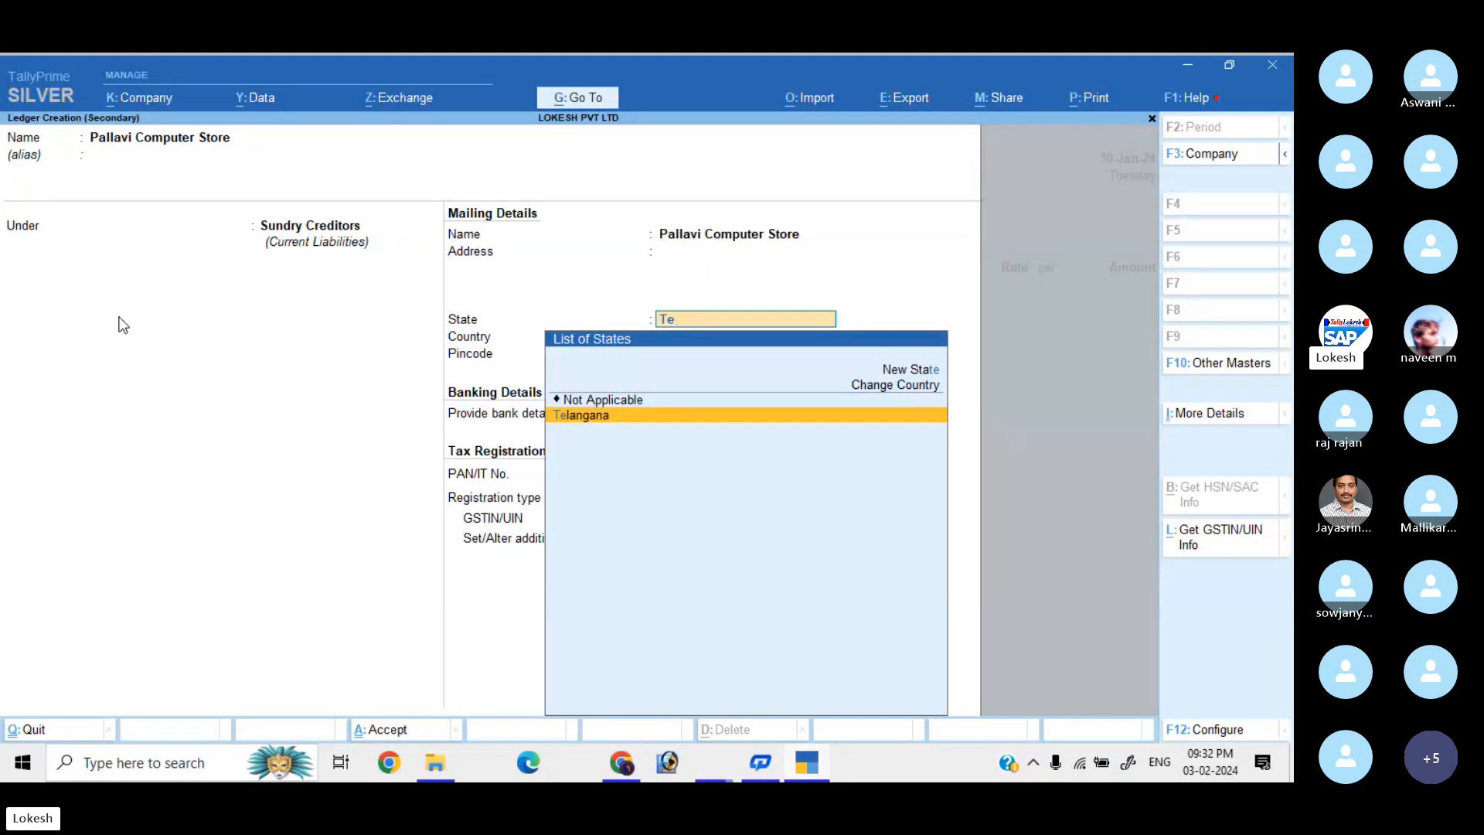
pyautogui.press('Return')
pyautogui.press('Return')
pyautogui.press('Return')
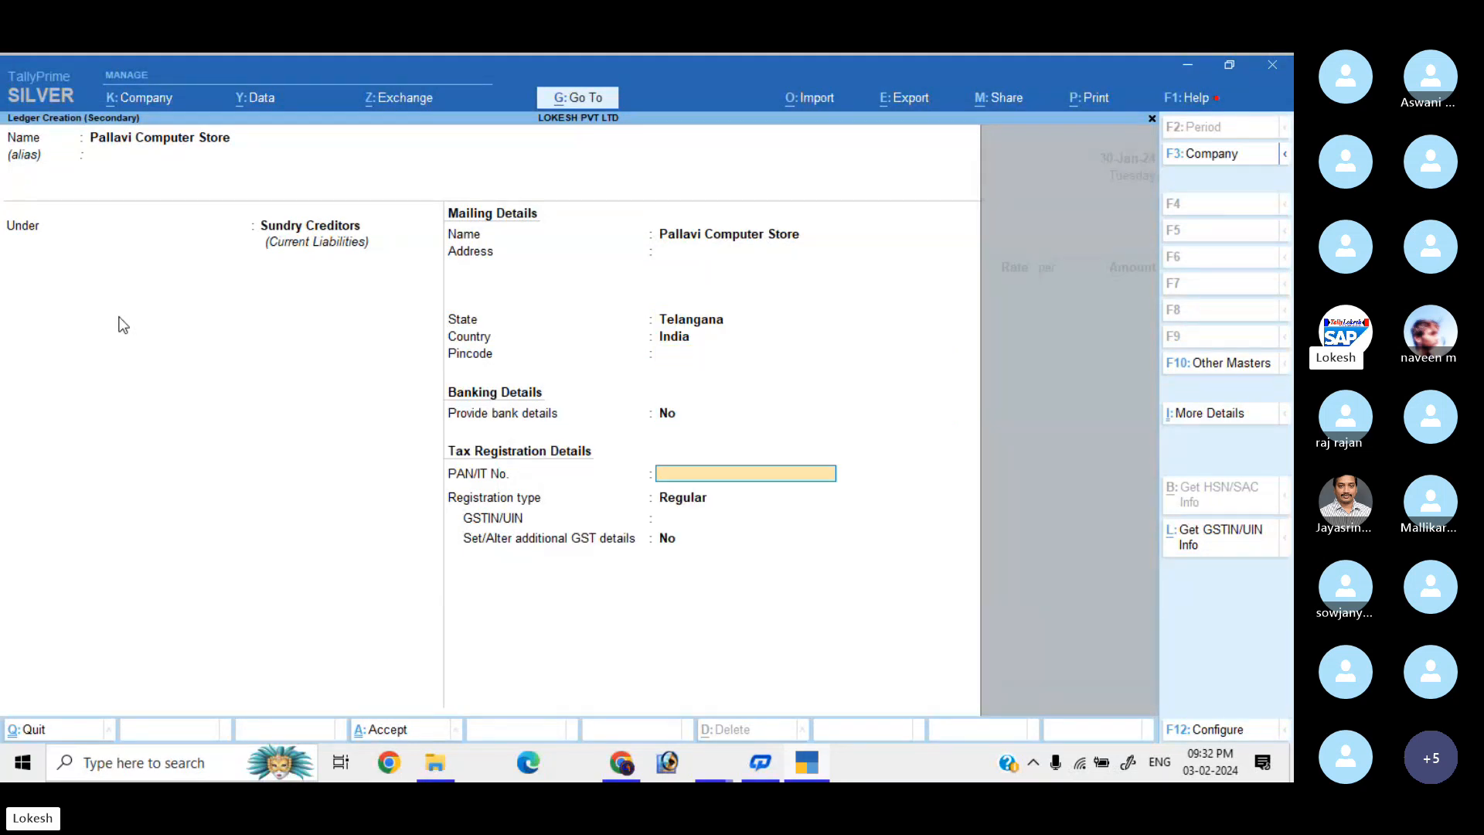
pyautogui.press('Return')
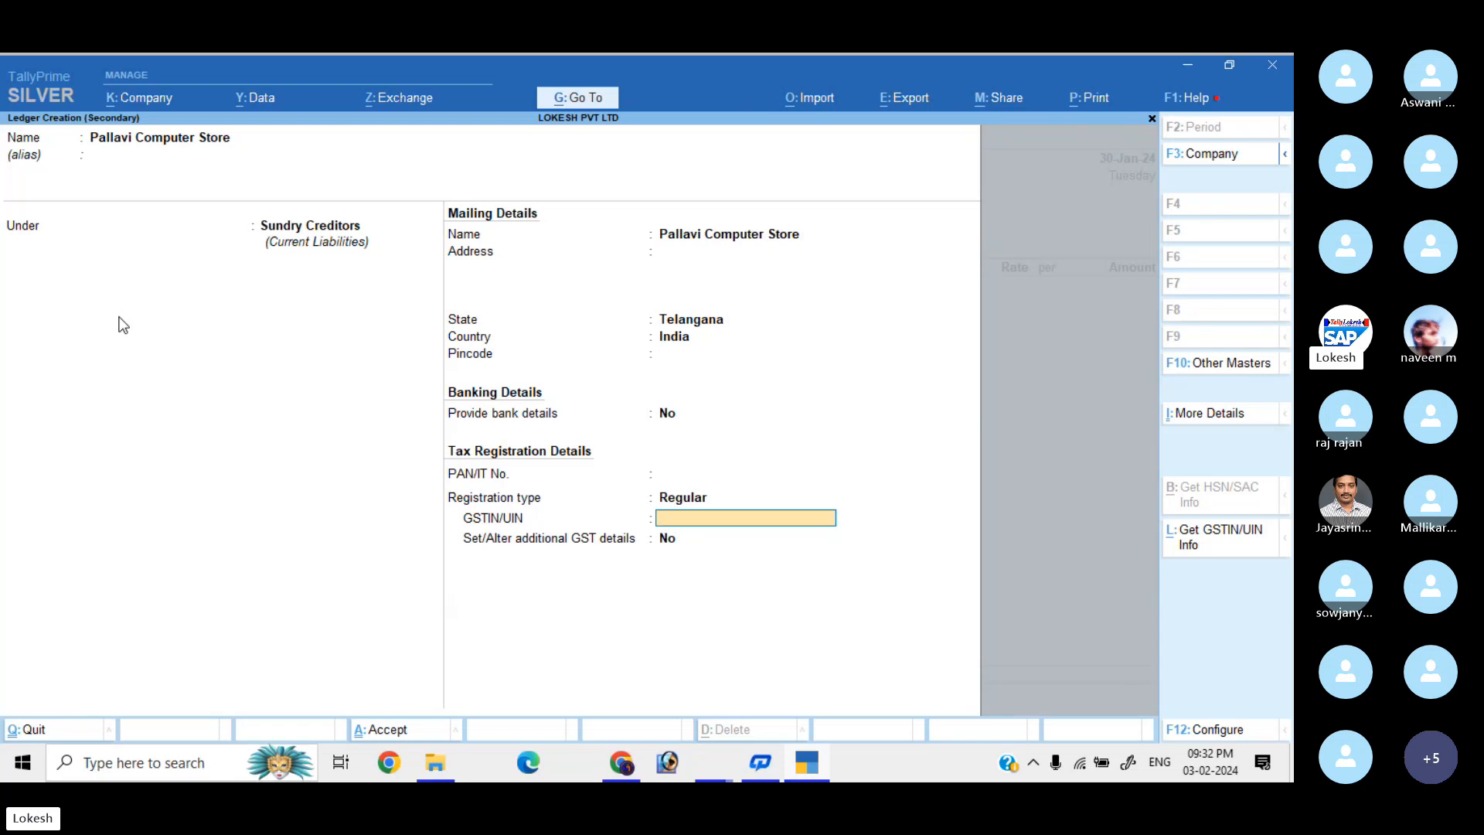
pyautogui.write('36')
pyautogui.press('Return')
pyautogui.press('Return')
pyautogui.press('Return')
pyautogui.press('Return')
pyautogui.press('Return')
pyautogui.press('Return')
pyautogui.press('Return')
pyautogui.press('Return')
pyautogui.press('Return')
pyautogui.press('Return')
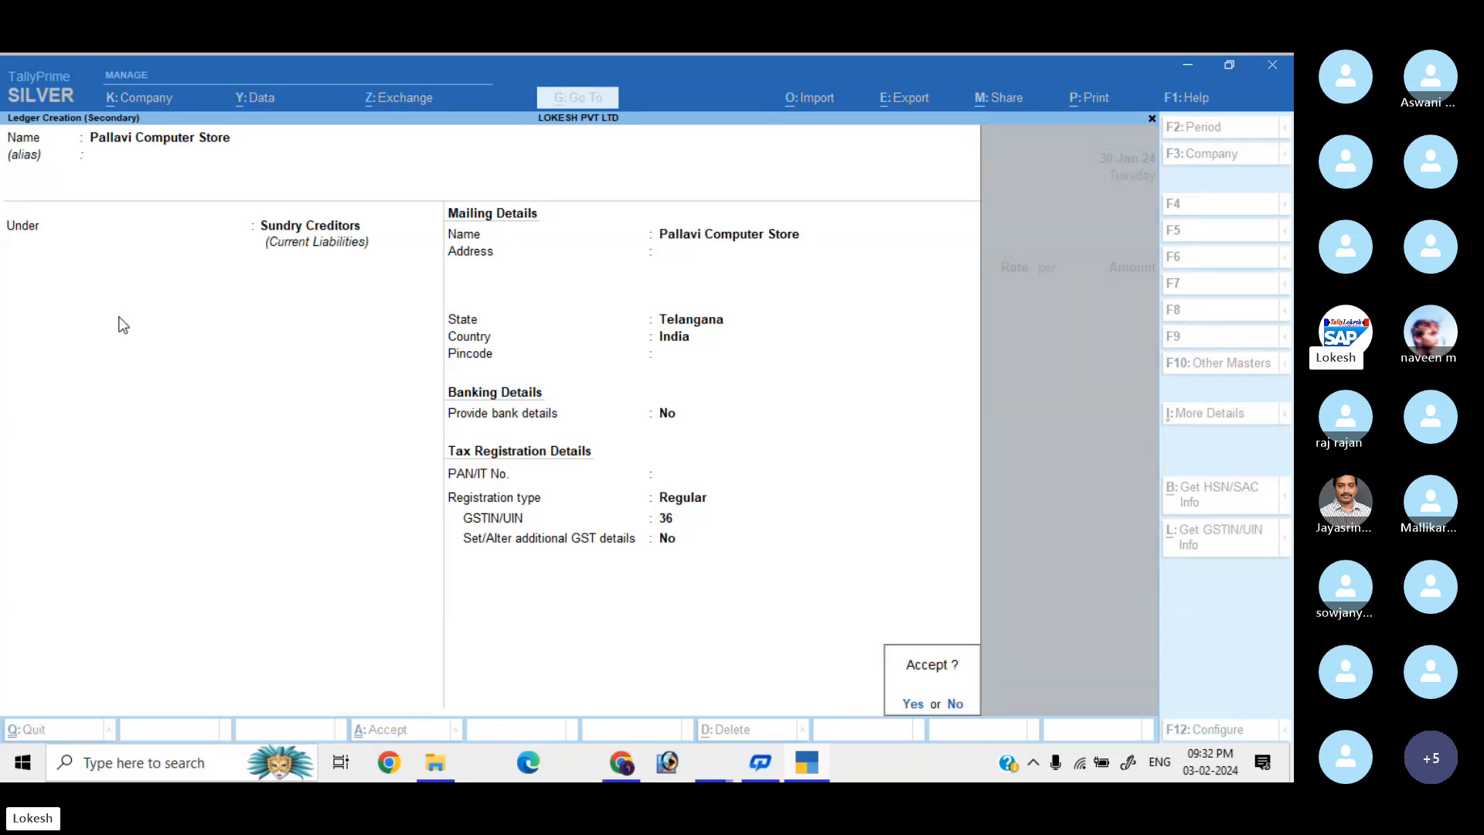
pyautogui.press('Return')
pyautogui.press('Return')
pyautogui.press('Return')
pyautogui.press('Return')
pyautogui.press('Return')
pyautogui.press('Return')
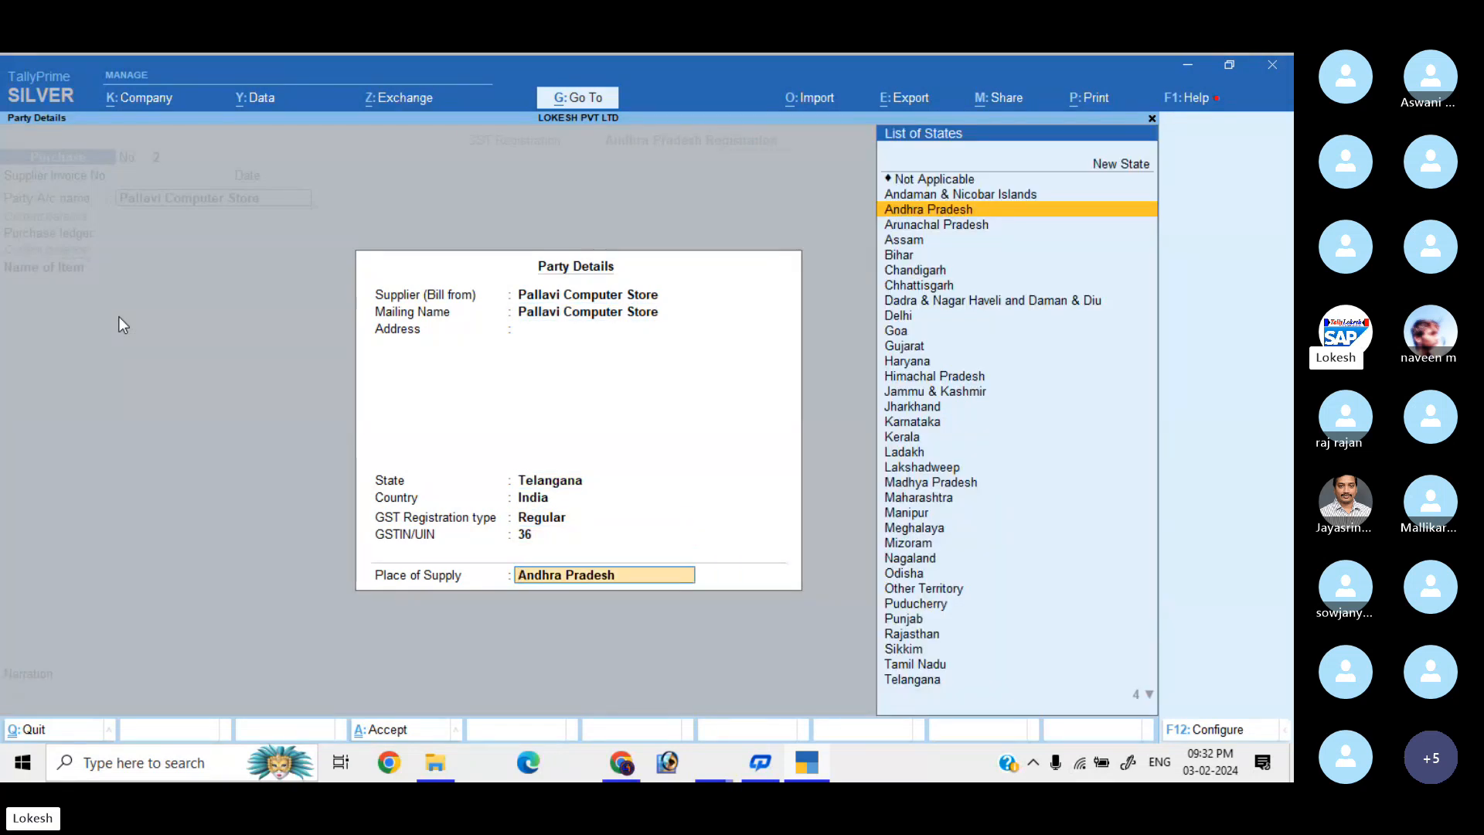
pyautogui.press('Return')
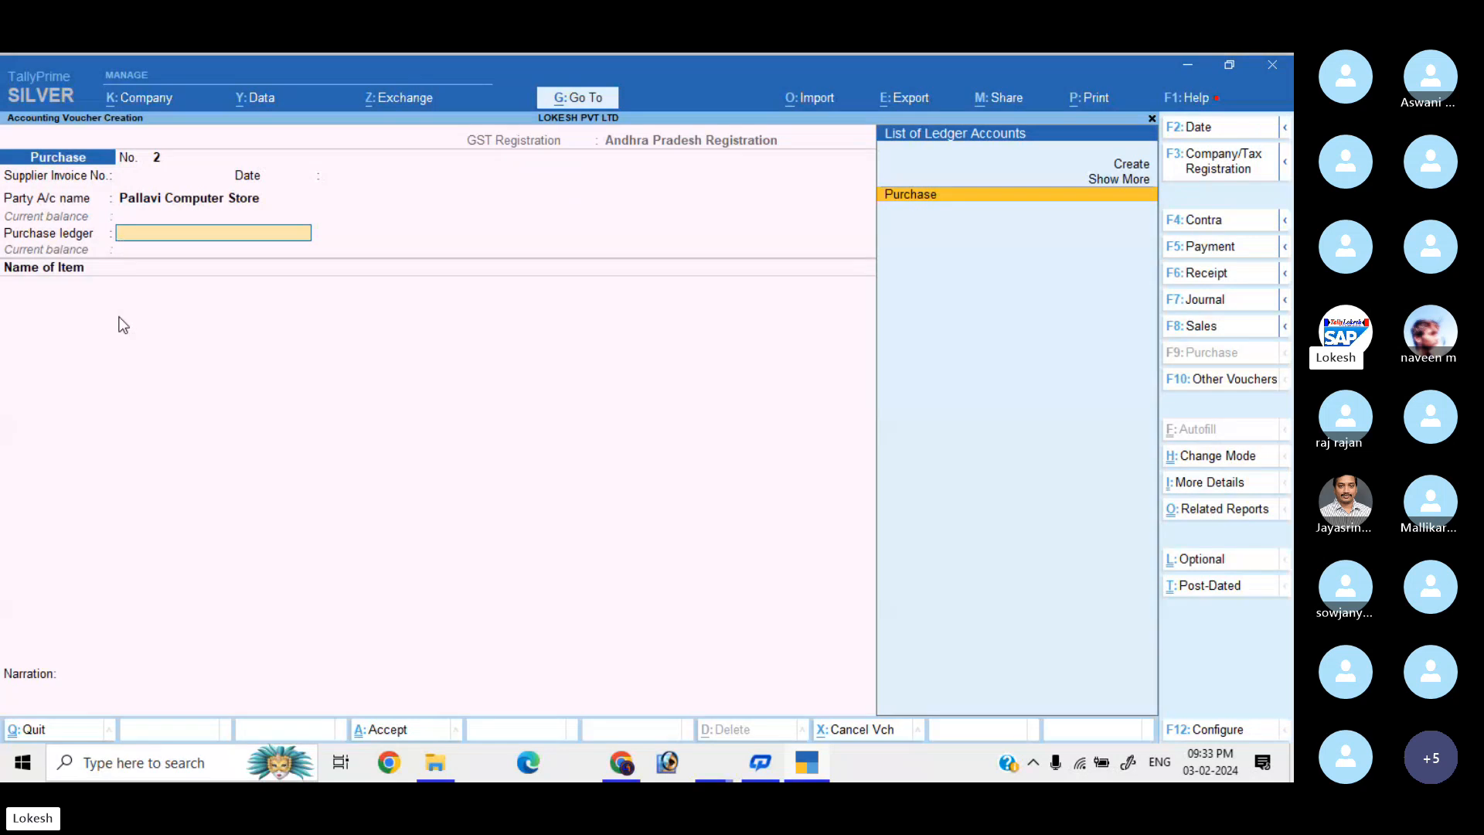
# Create ledger 'Purchase IGST' under Purchase Accounts with Goods as the supply type.
pyautogui.press('Up')
pyautogui.press('Up')
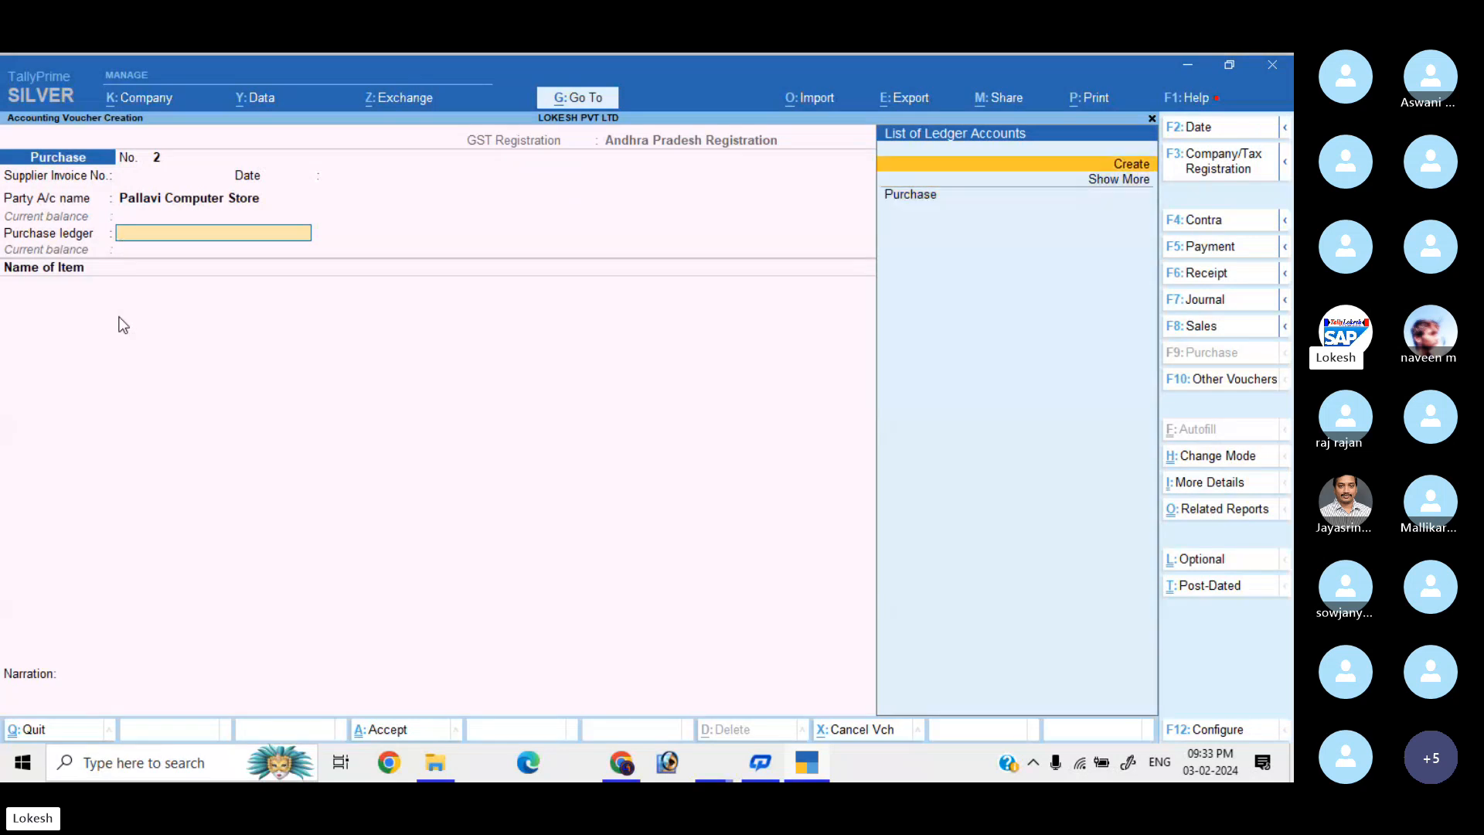
pyautogui.press('Return')
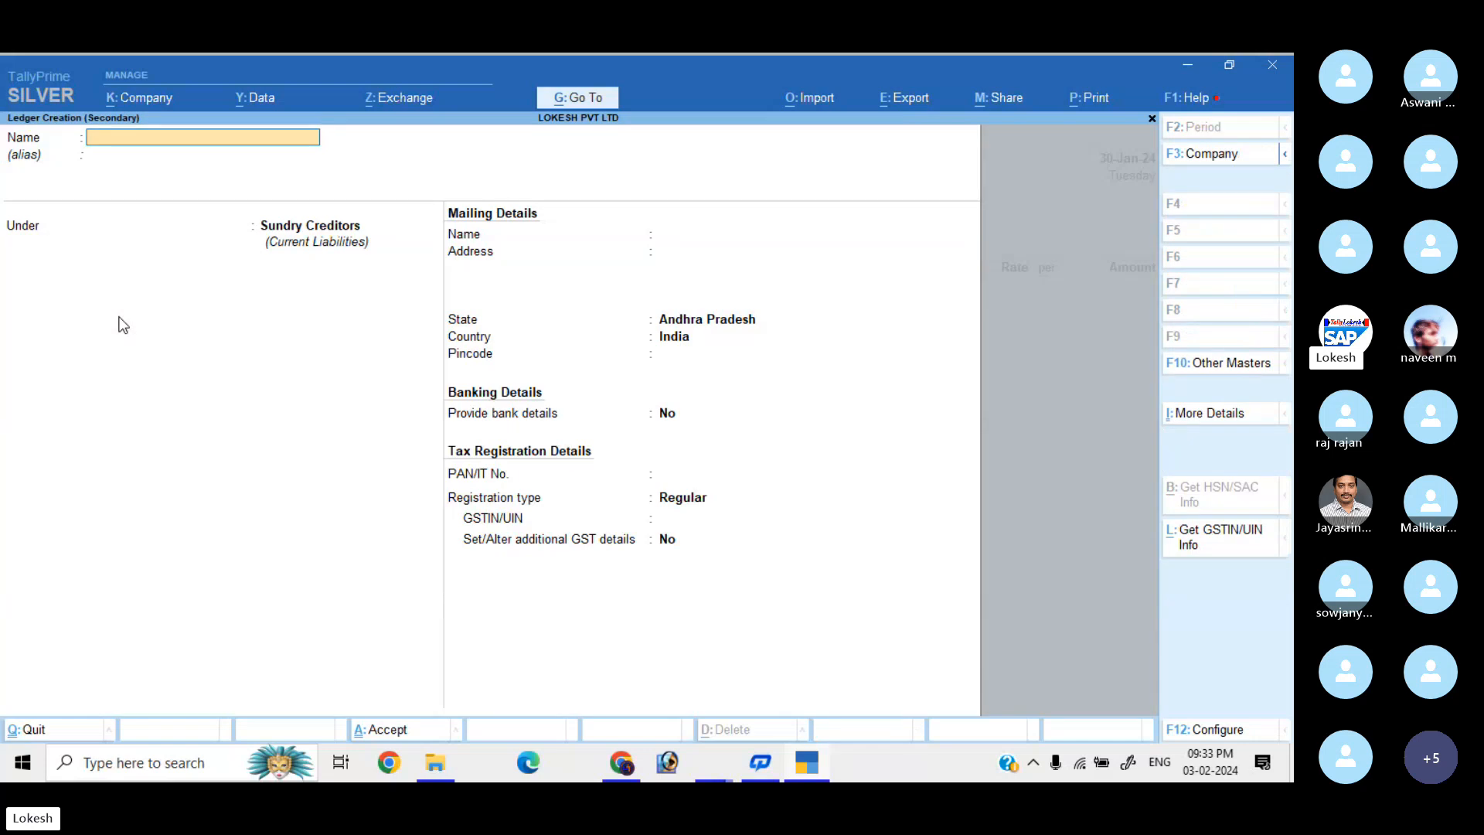
pyautogui.write('Purchase')
pyautogui.press('BackSpace')
pyautogui.write('IGST')
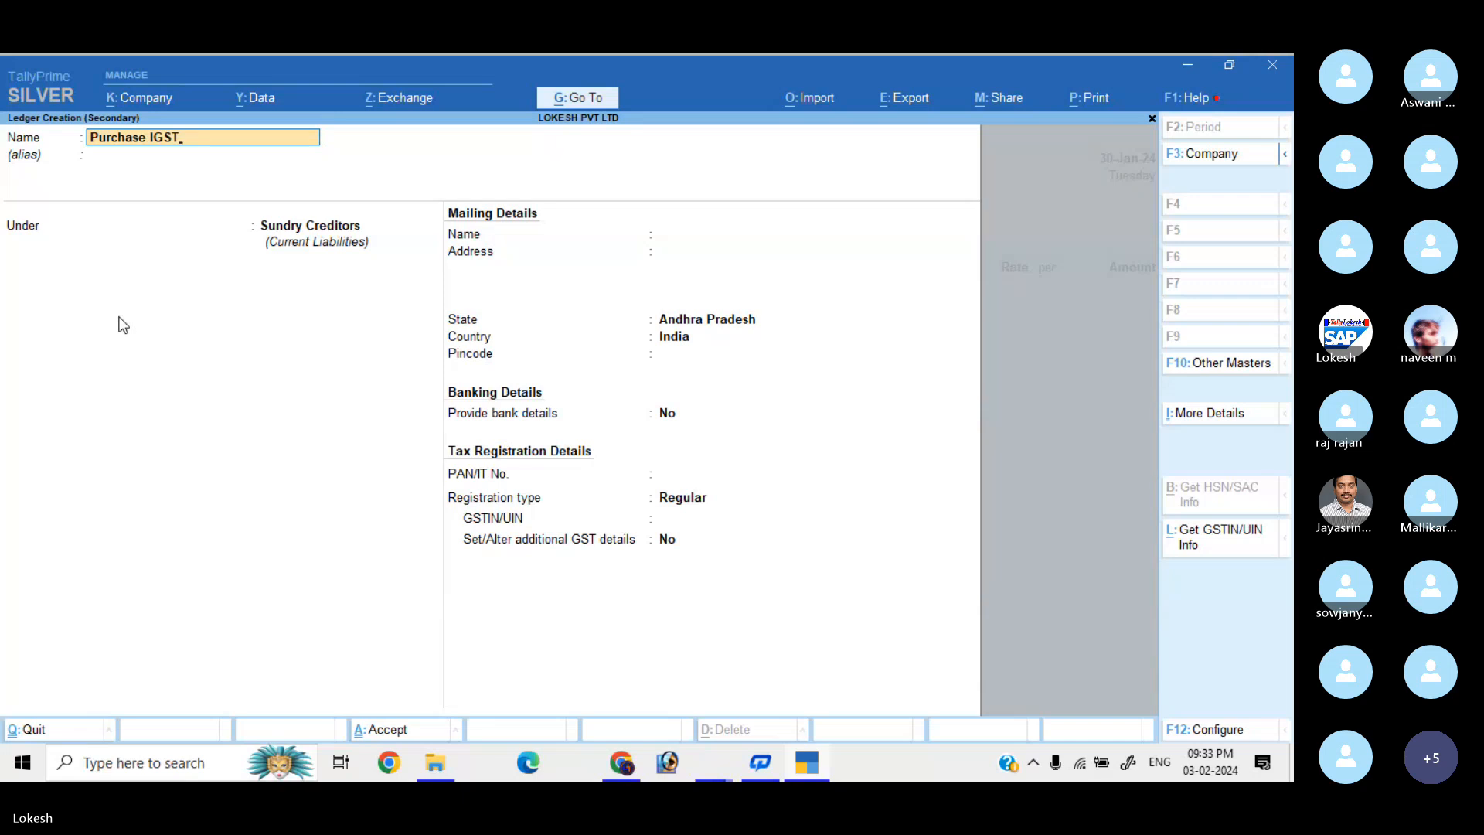
pyautogui.press('Return')
pyautogui.press('Return')
pyautogui.write('PU')
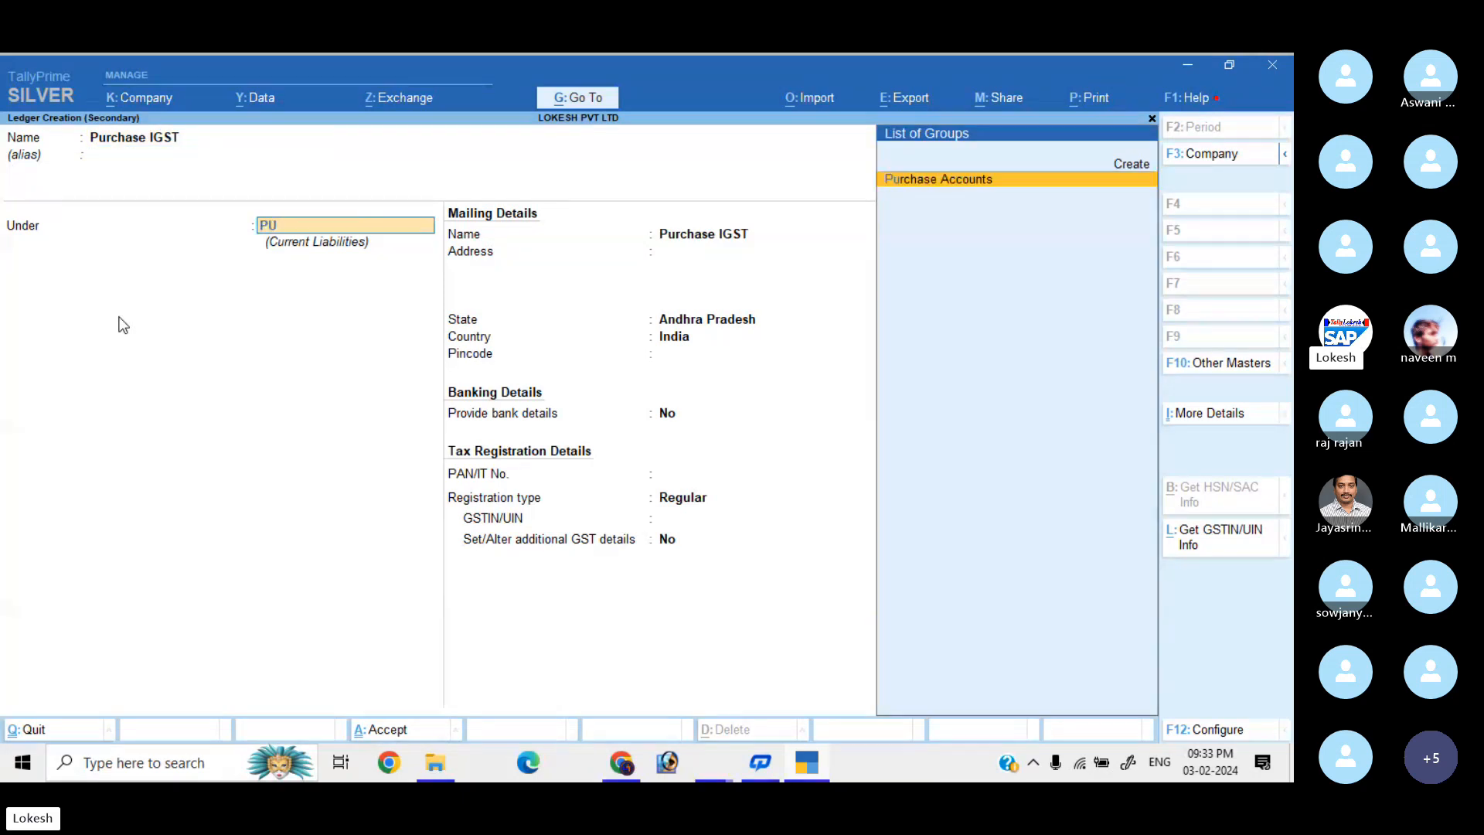
pyautogui.press('Return')
pyautogui.press('Return')
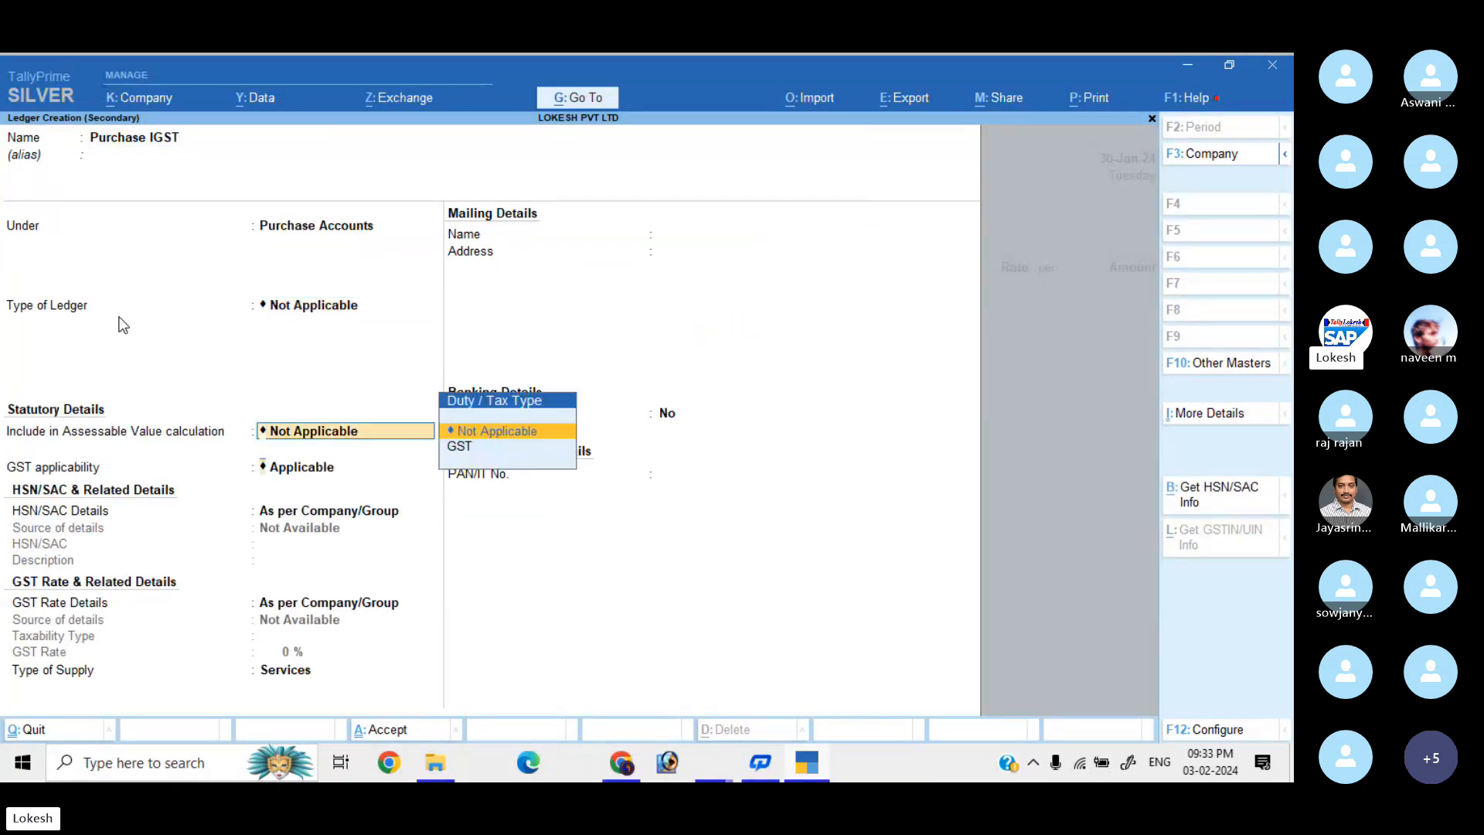
pyautogui.press('Return')
pyautogui.press('Return')
pyautogui.press('Return')
pyautogui.press('Return')
pyautogui.press('Up')
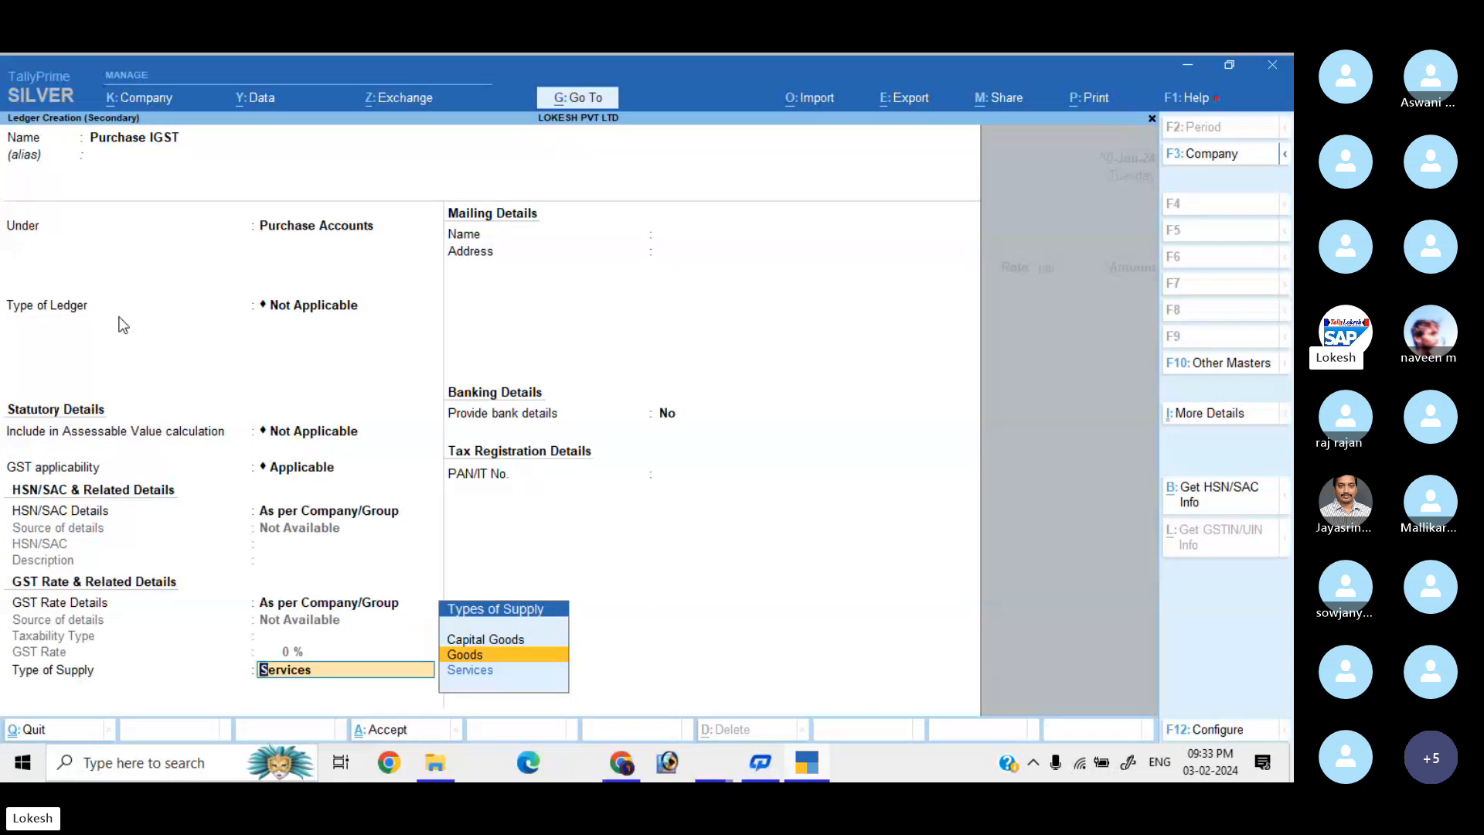
pyautogui.press('Return')
pyautogui.press('Return')
pyautogui.press('Return')
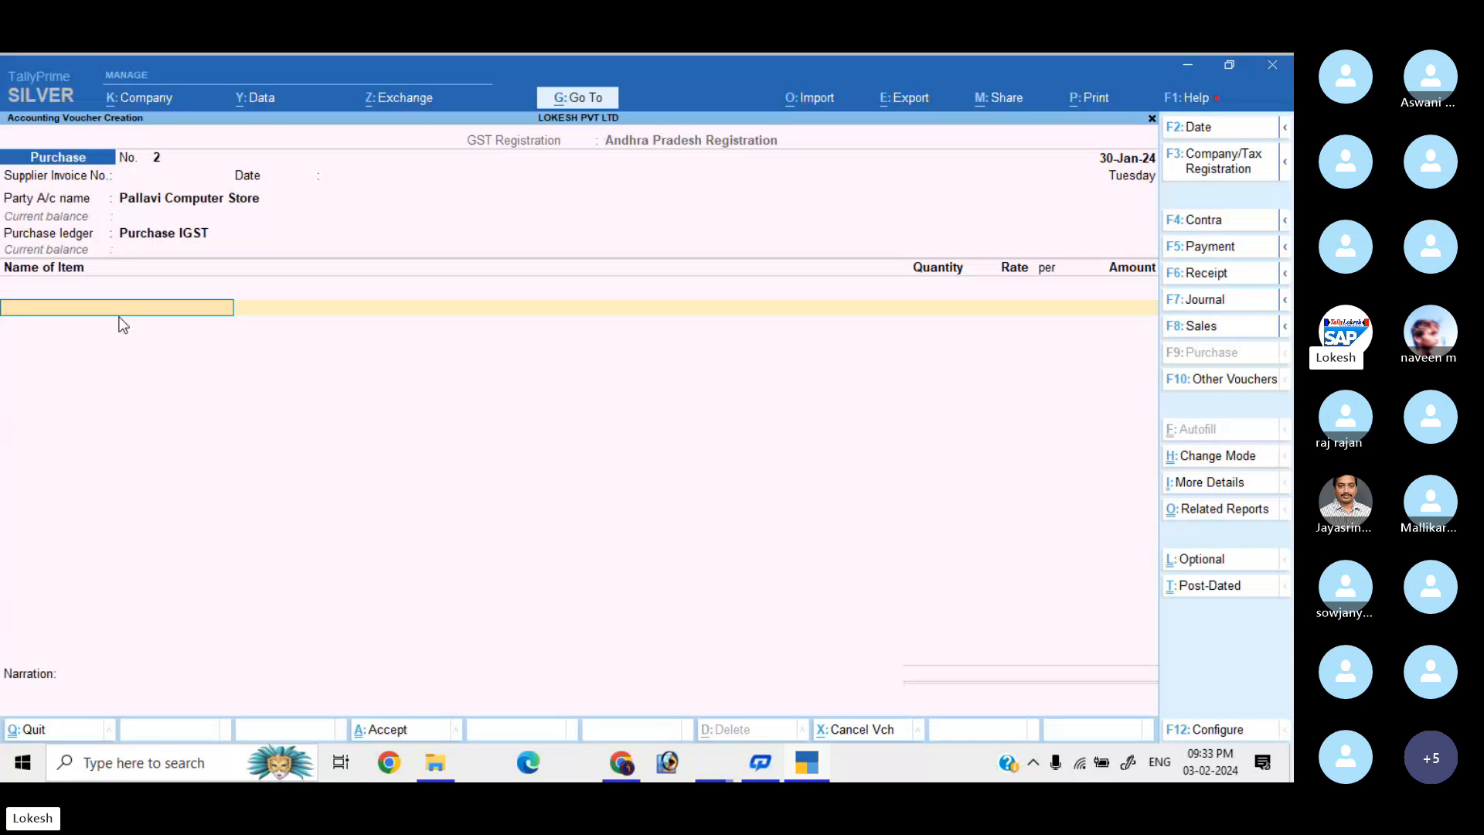
# Start stock item 'HP Ultra Slim' under a new DESKTOPS stock group, unit nos.
pyautogui.press('space')
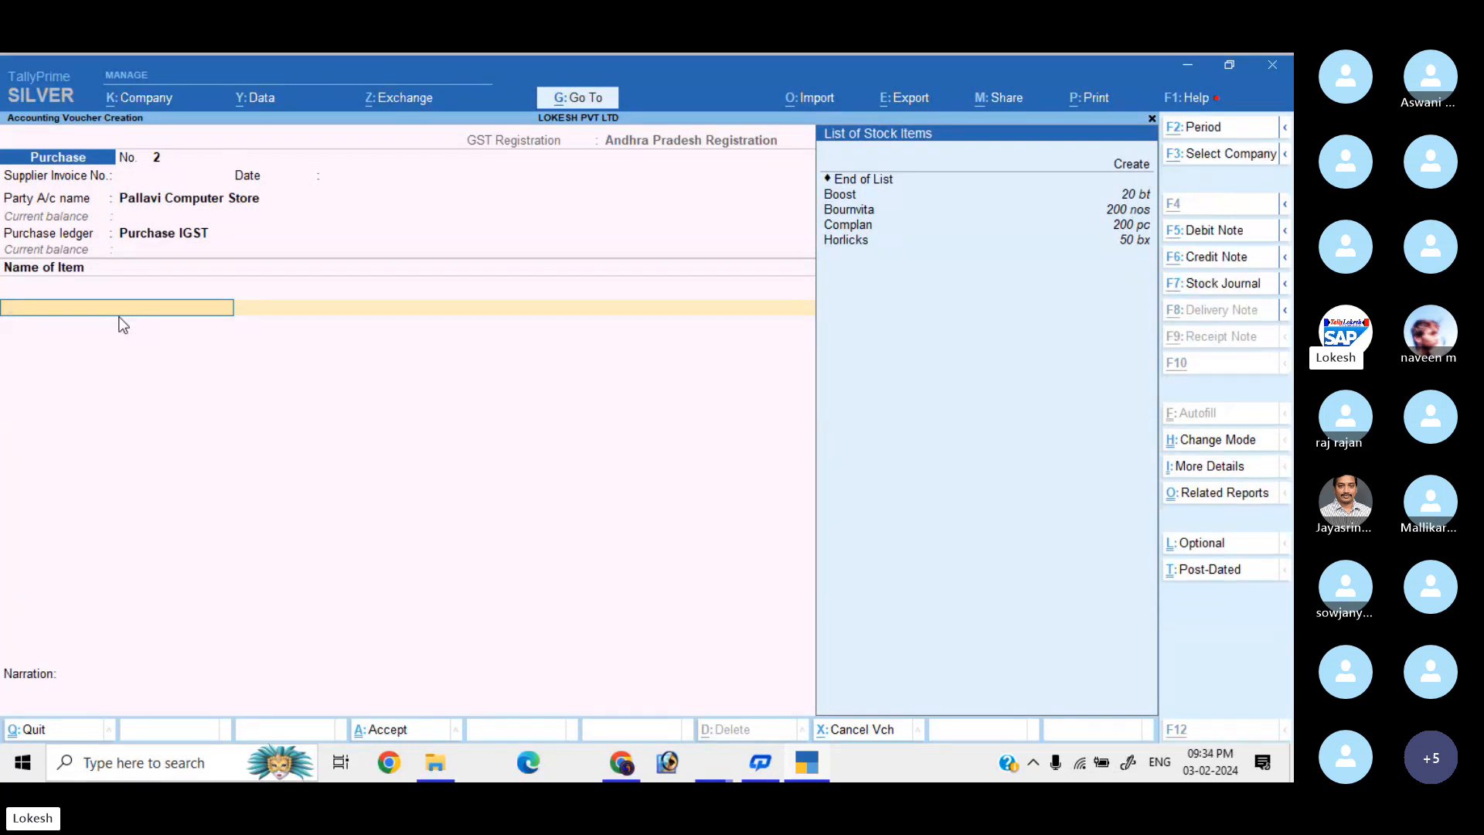
pyautogui.hotkey('alt', 'c')
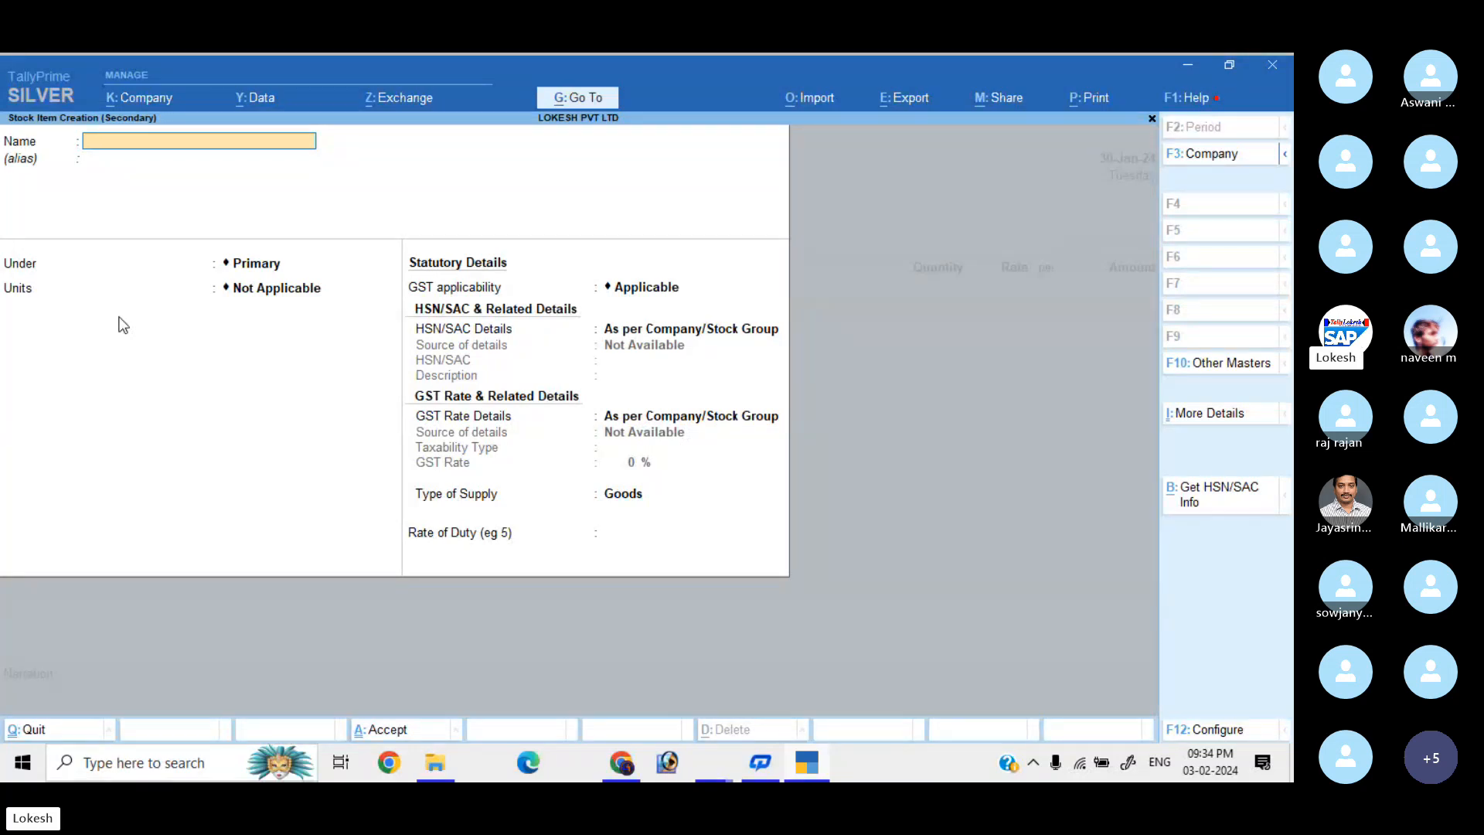
pyautogui.write('HP')
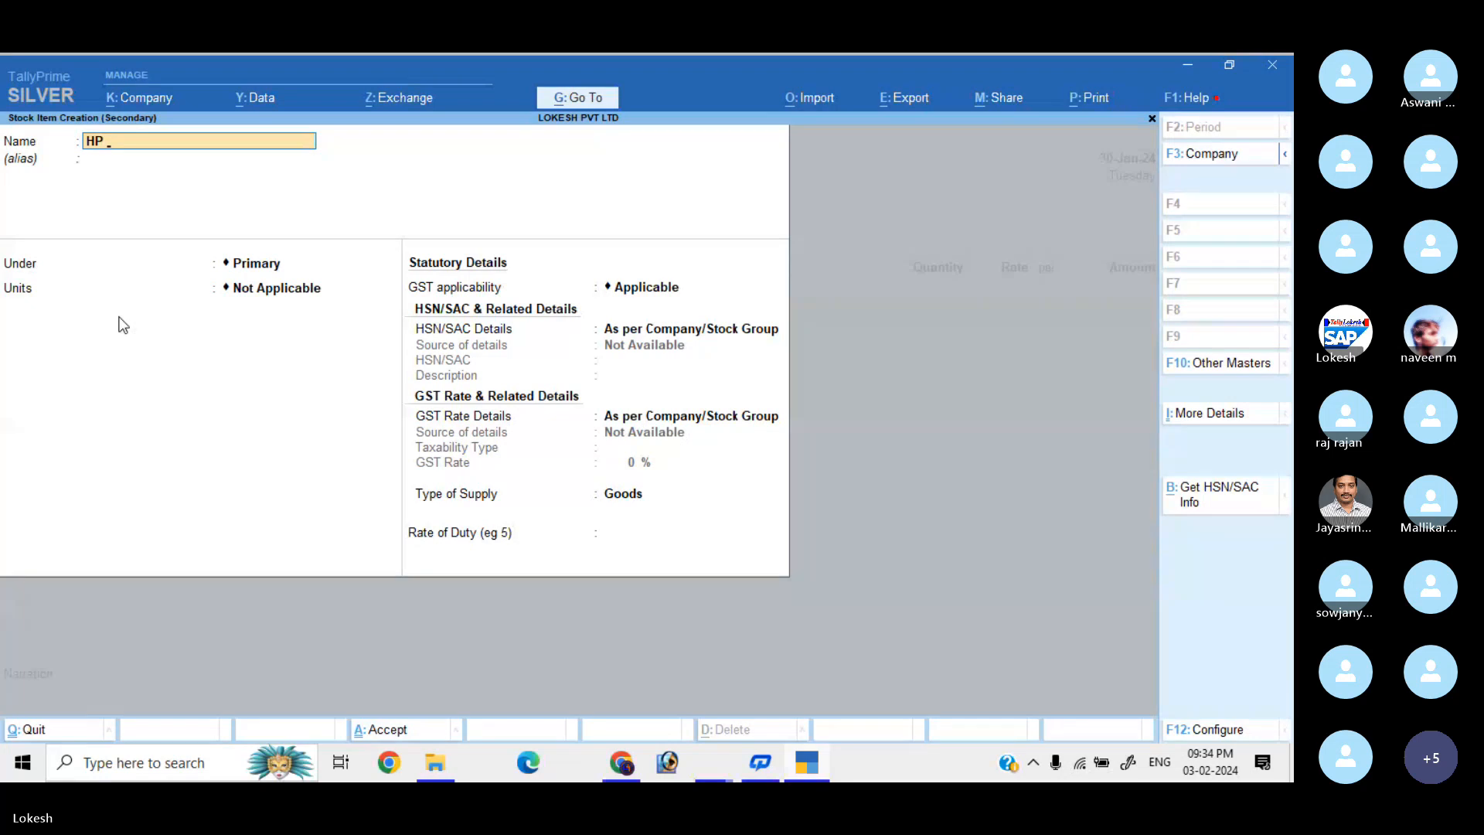
pyautogui.write(' Ultra Slim')
pyautogui.press('Return')
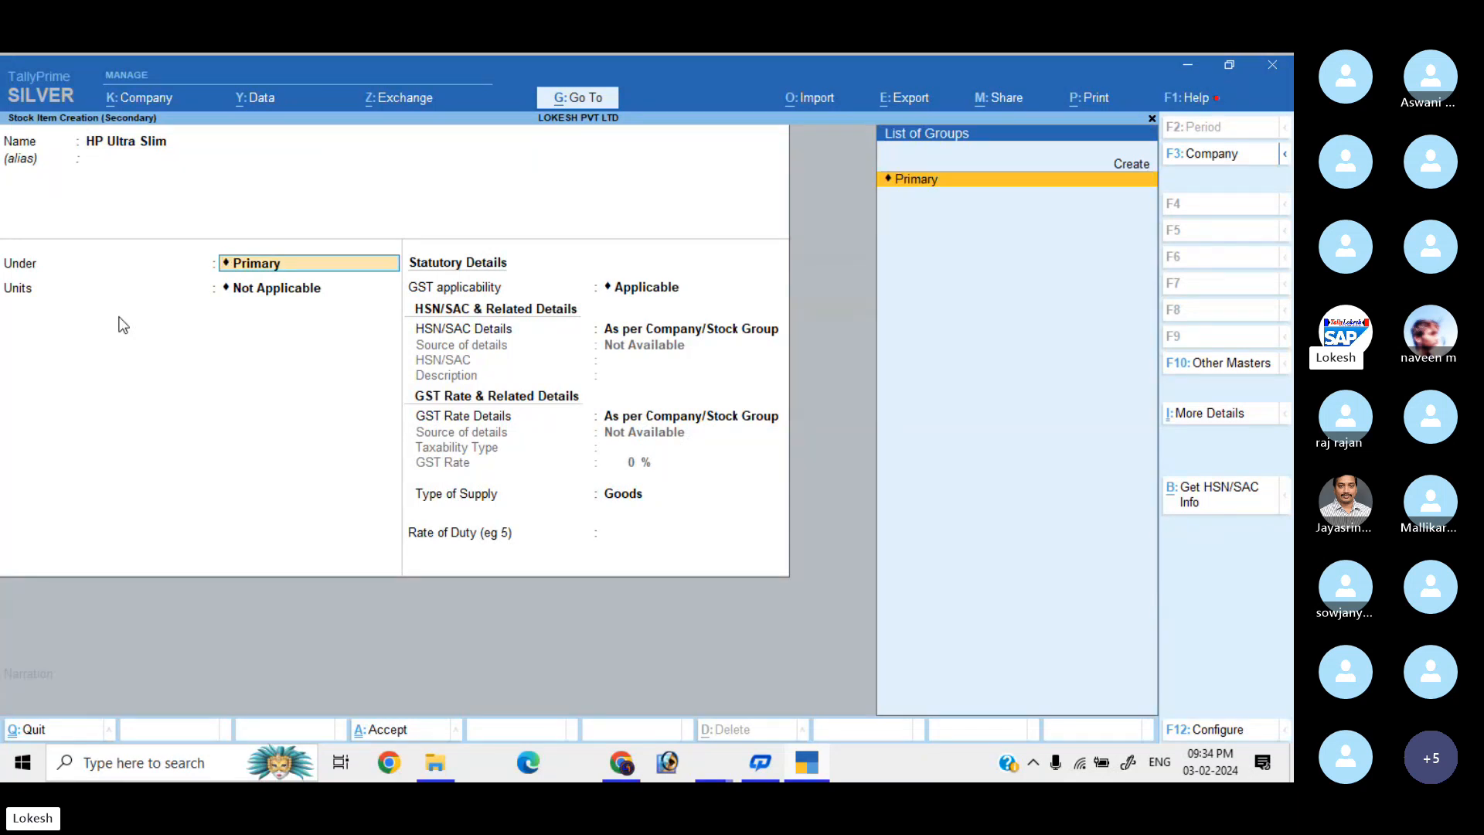
pyautogui.press('Up')
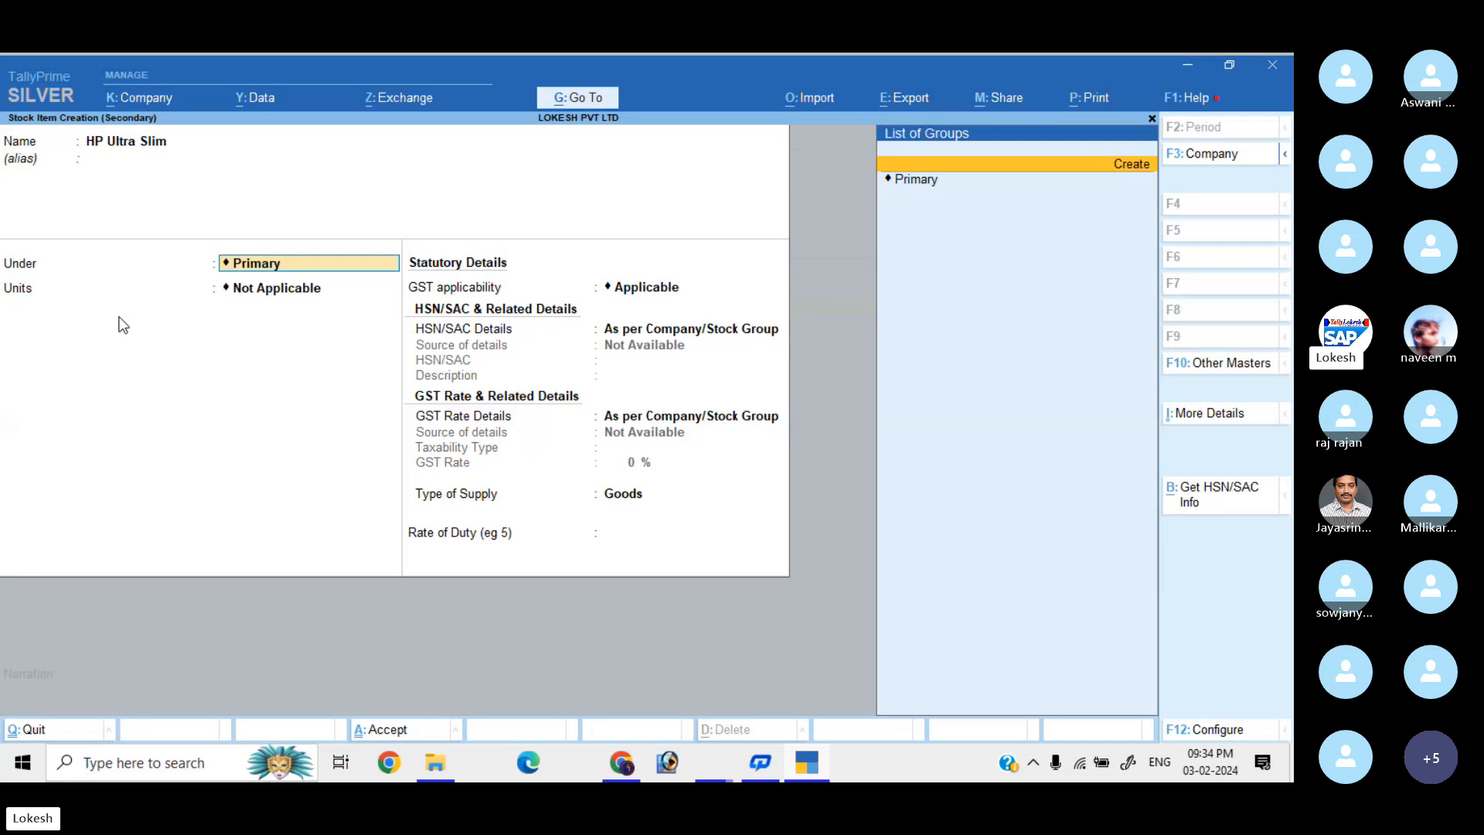
pyautogui.press('Return')
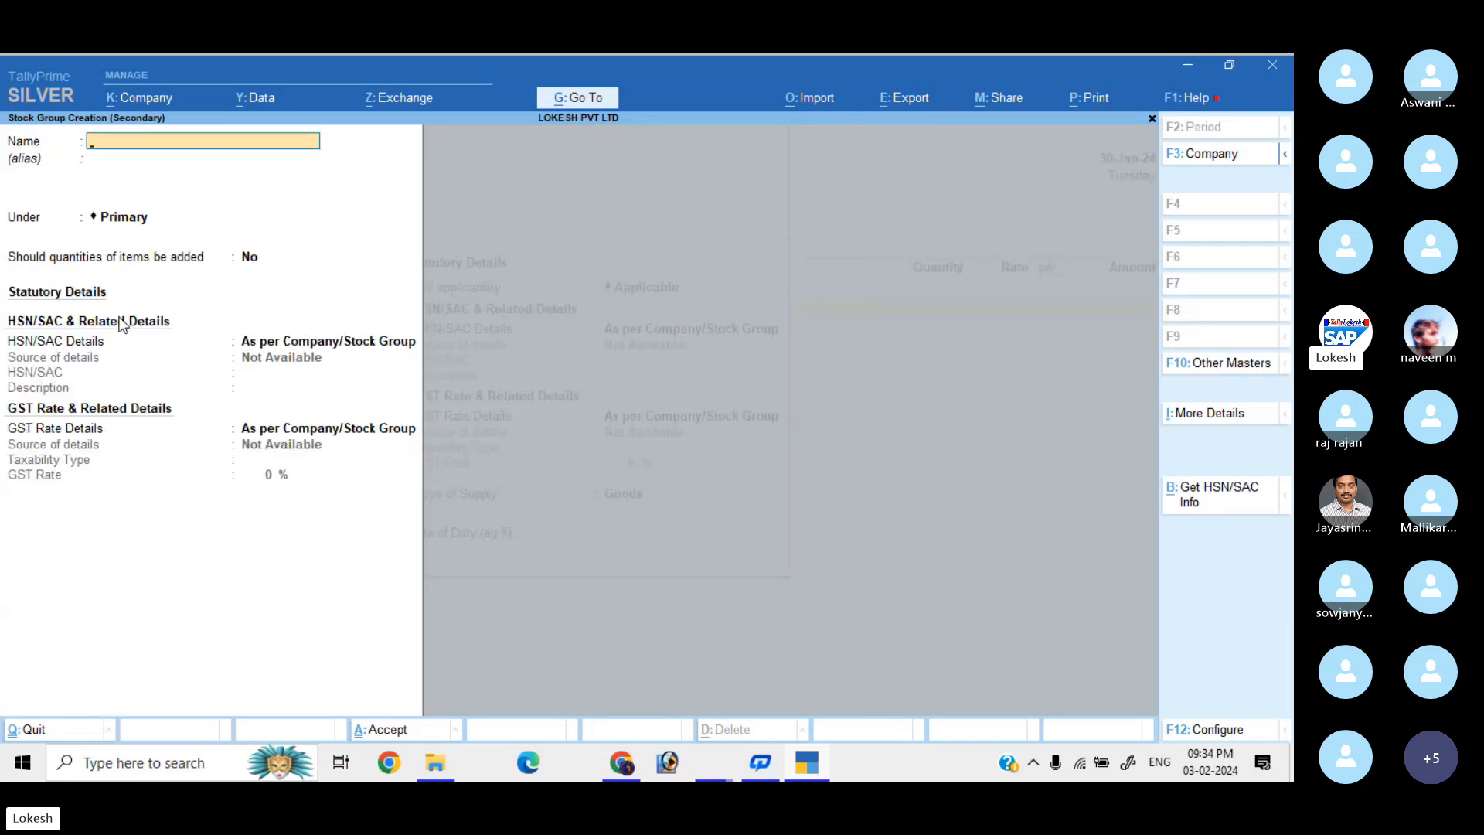
pyautogui.write('ESKTOPS')
pyautogui.press('Return')
pyautogui.press('Return')
pyautogui.press('Return')
pyautogui.press('Return')
pyautogui.press('Return')
pyautogui.press('Return')
pyautogui.press('Return')
pyautogui.press('Return')
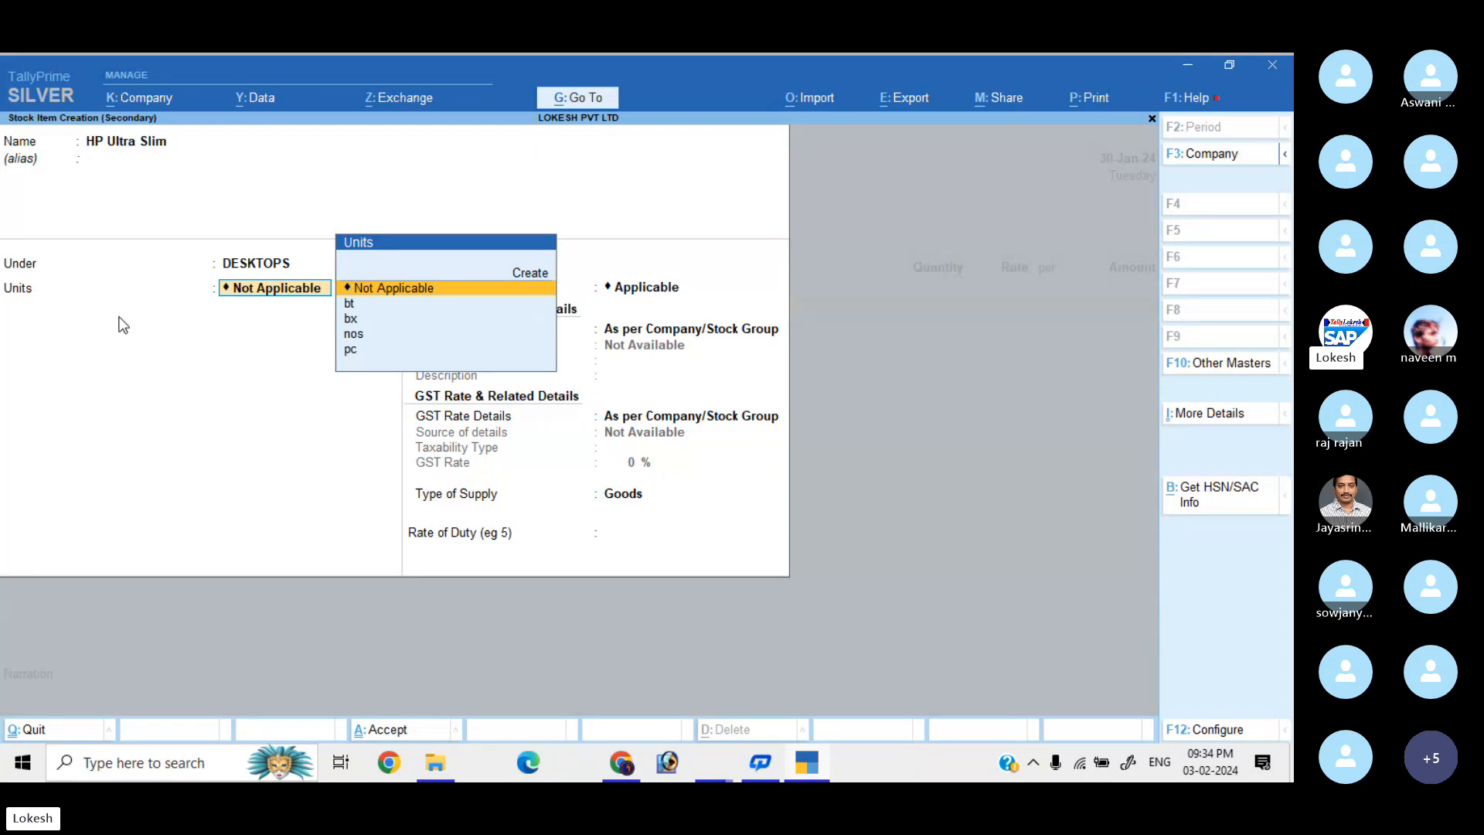
pyautogui.press('Down')
pyautogui.press('Down')
pyautogui.press('Down')
pyautogui.press('Return')
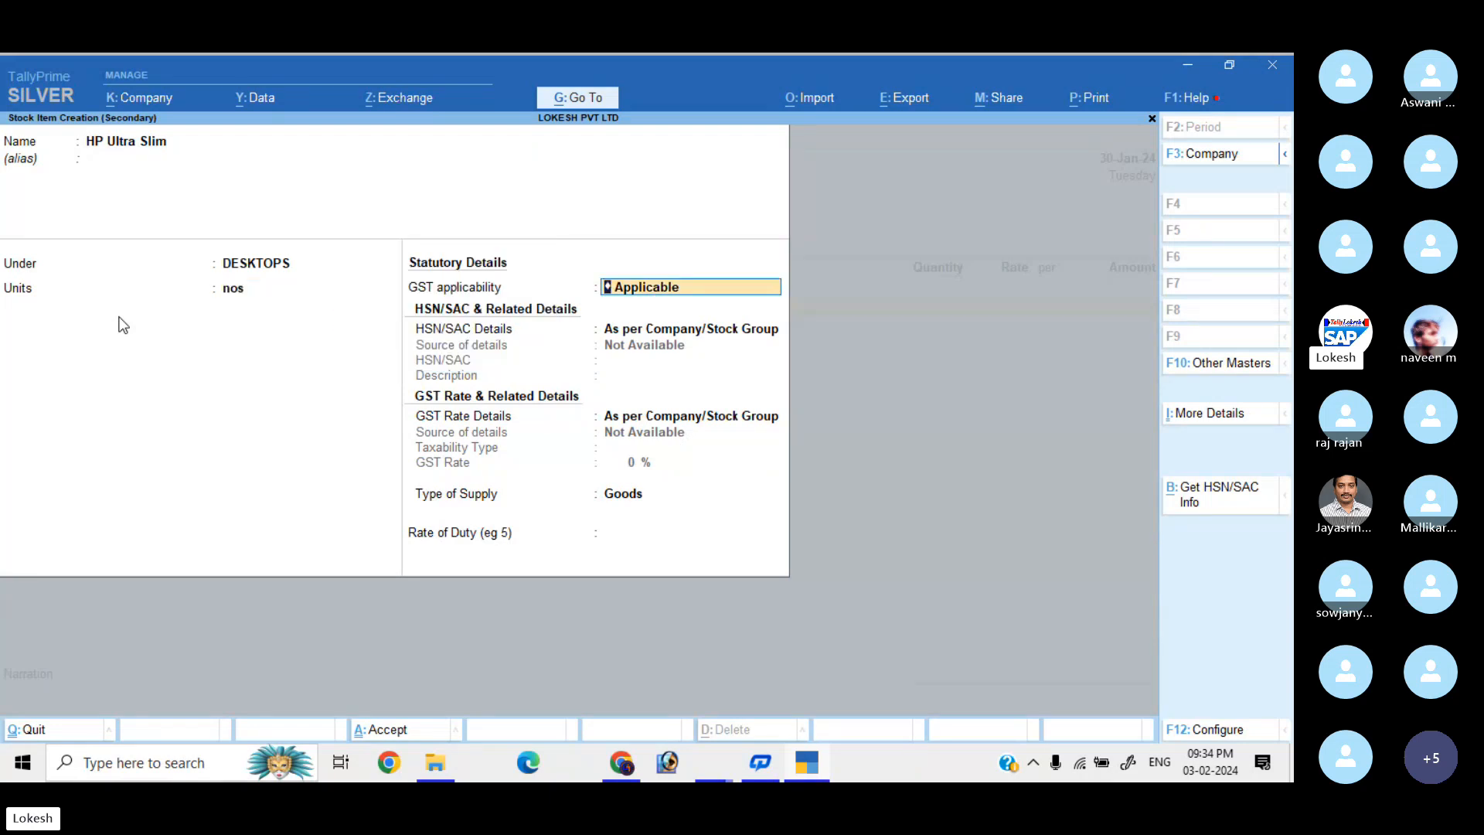
# Give HP Ultra Slim HSN 8471, description 'Hp Ultra Slim', Taxable at 28% GST, Goods supply.
pyautogui.press('Return')
pyautogui.press('Down')
pyautogui.press('Return')
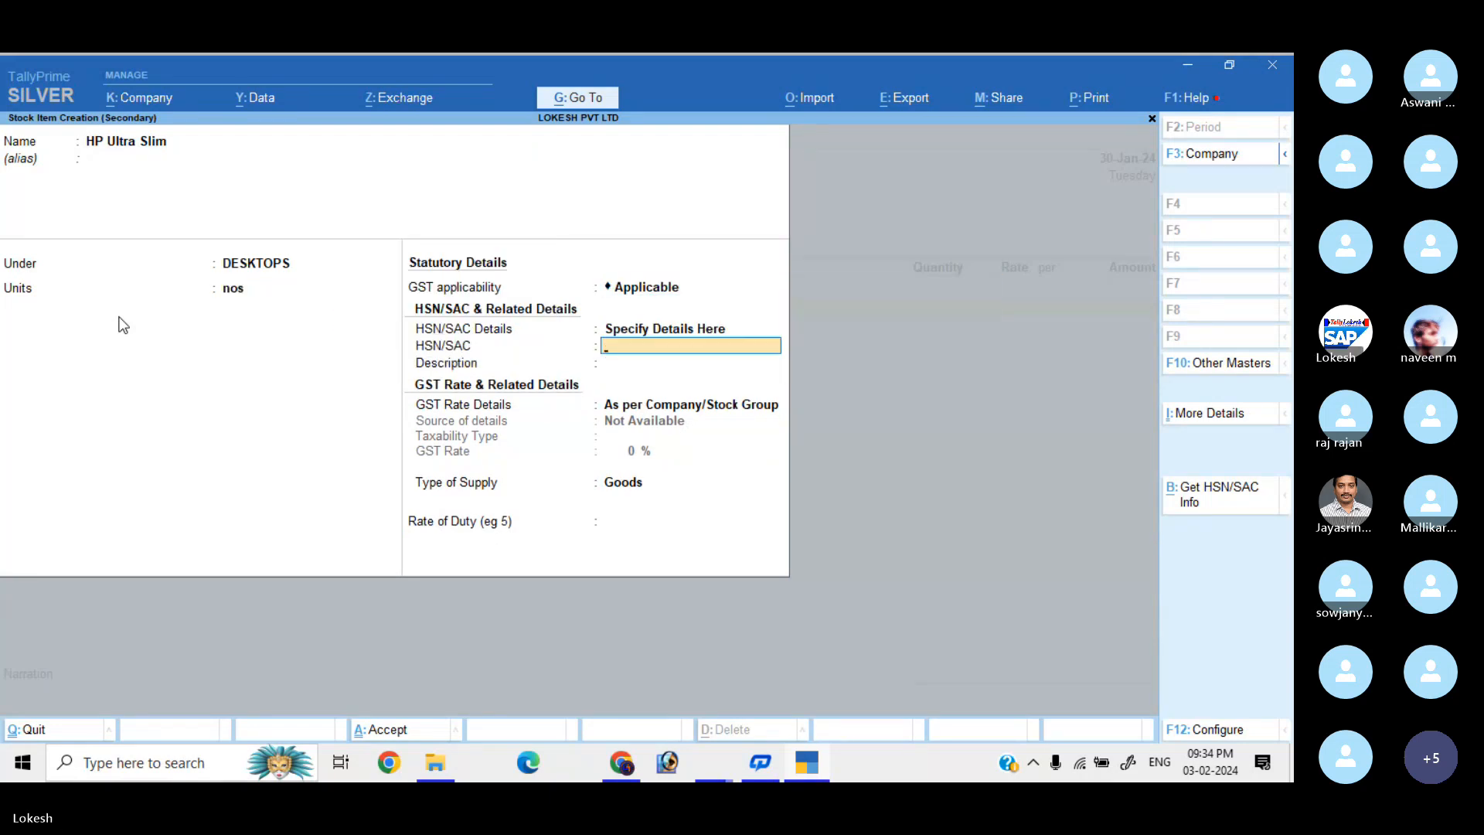
pyautogui.write('8')
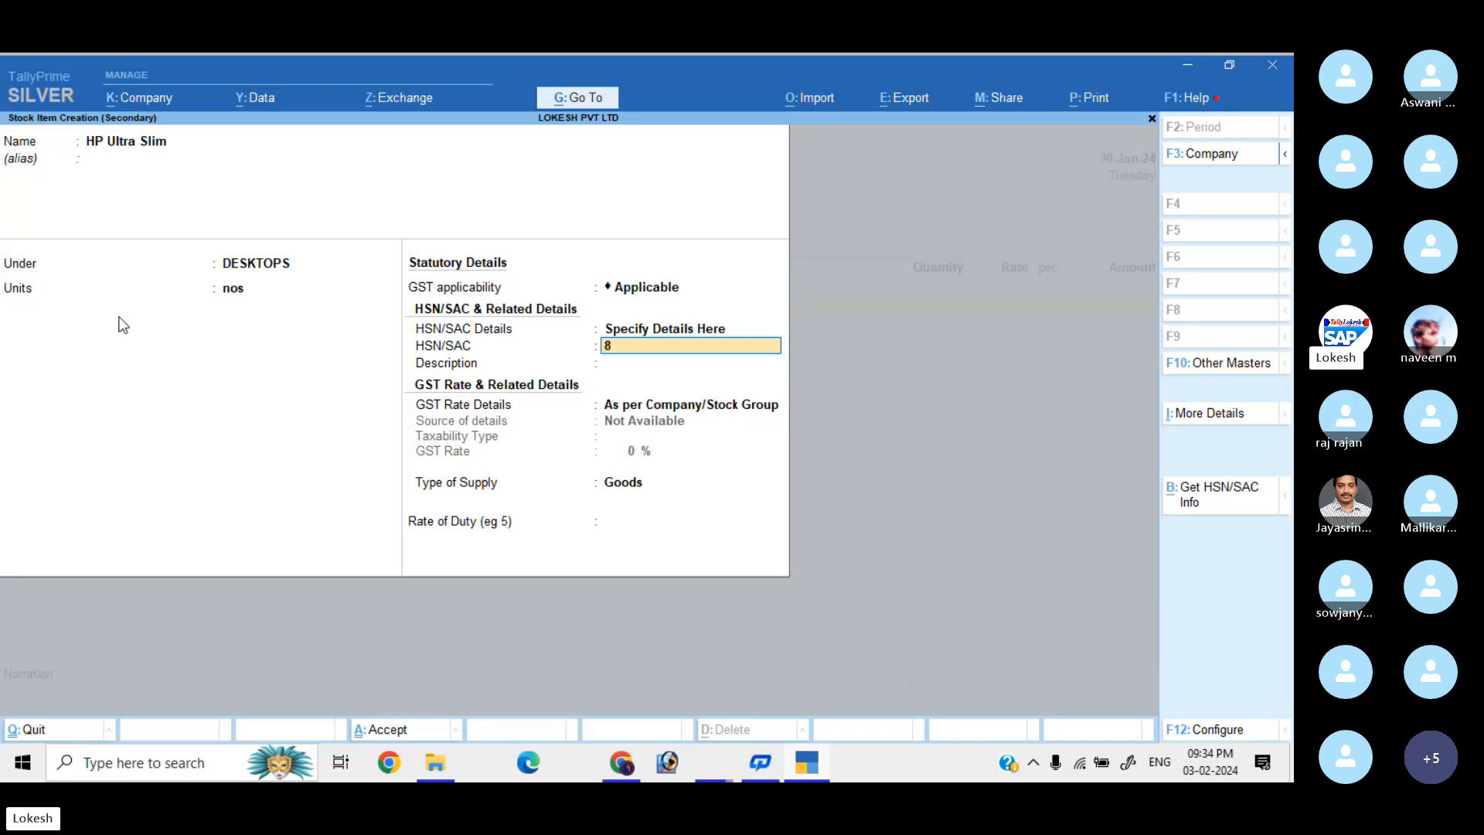
pyautogui.write('471')
pyautogui.press('Return')
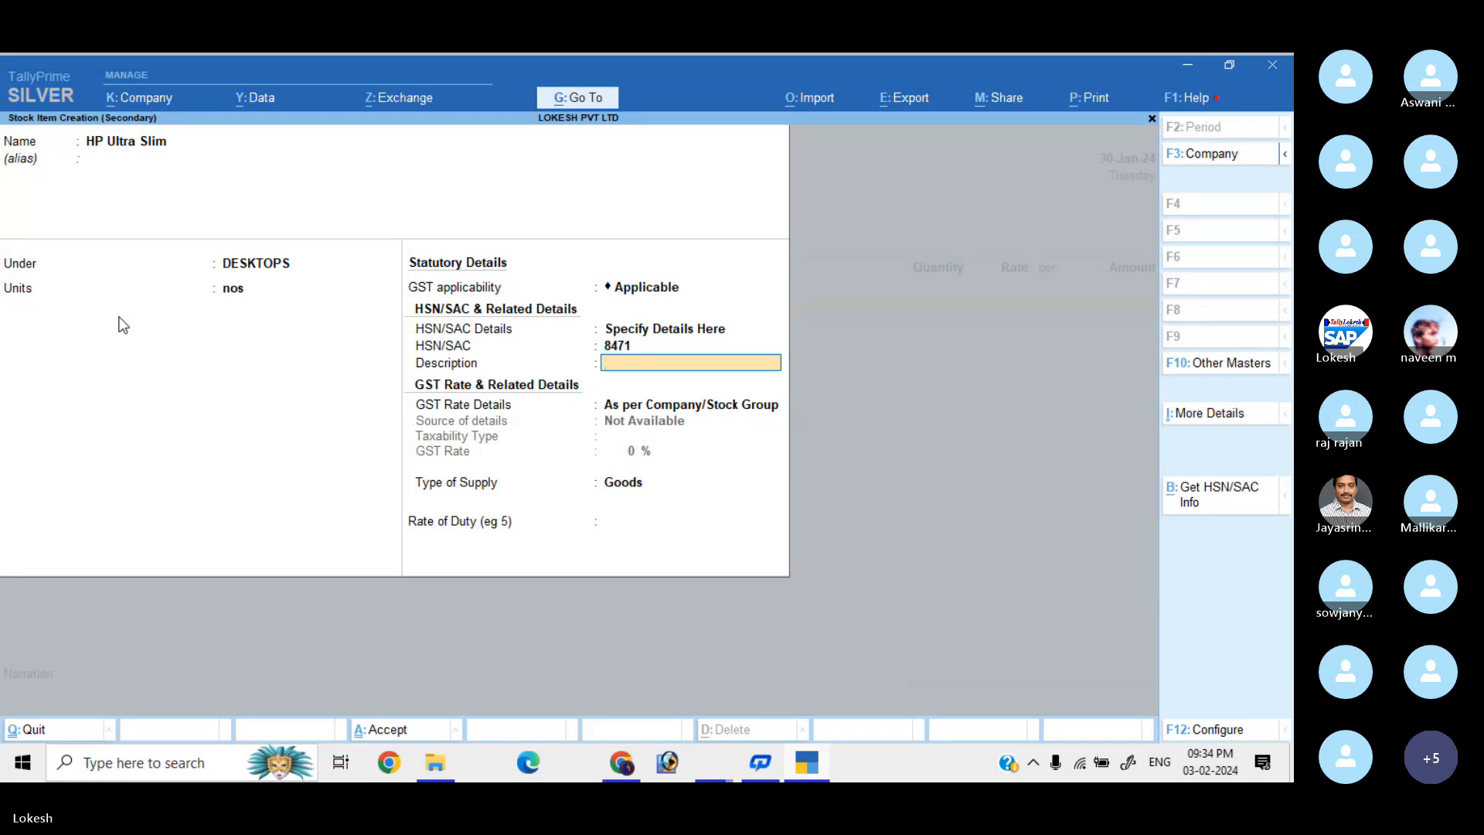
pyautogui.write('H')
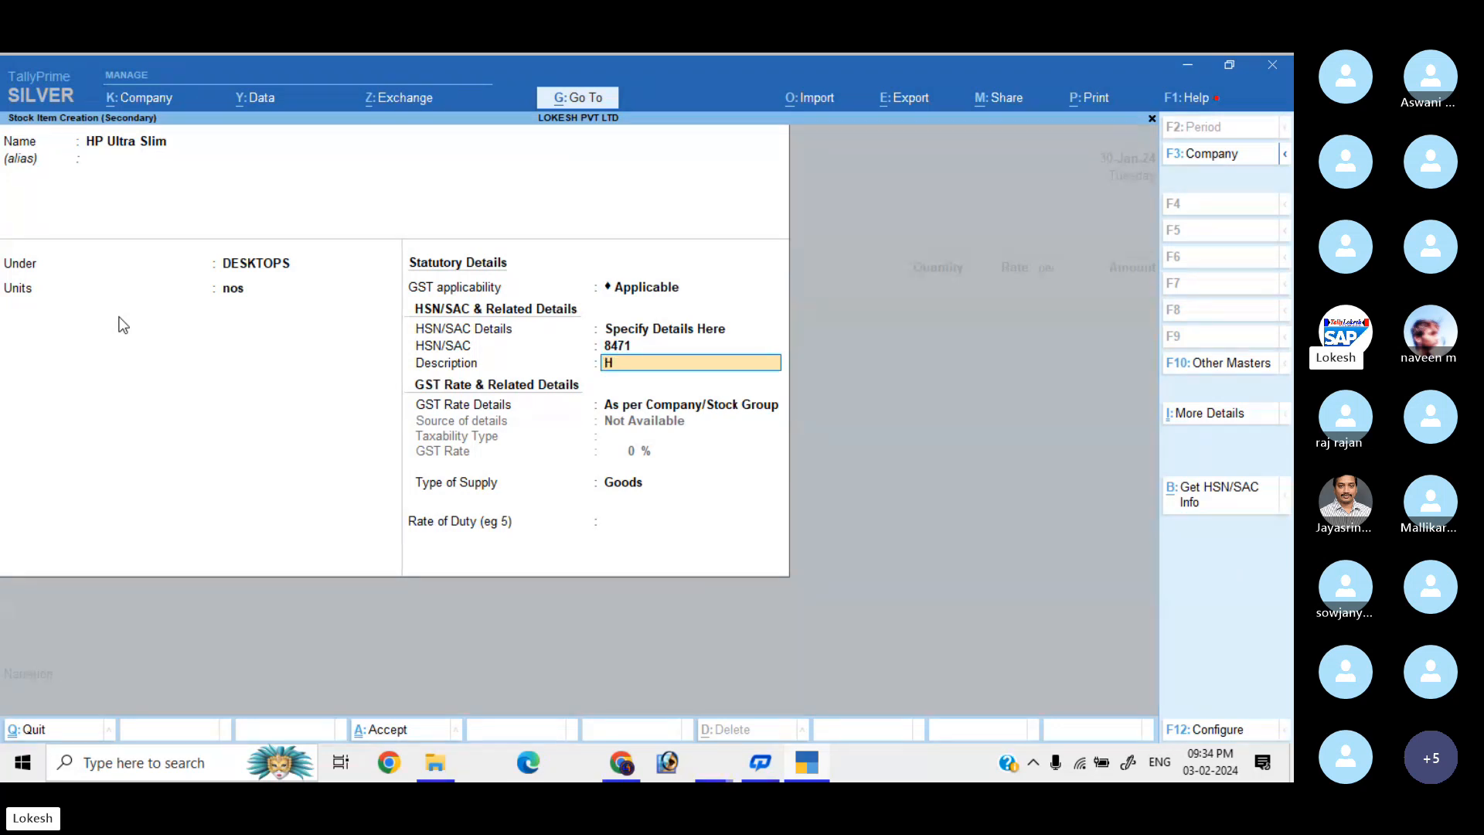
pyautogui.write('p Ult')
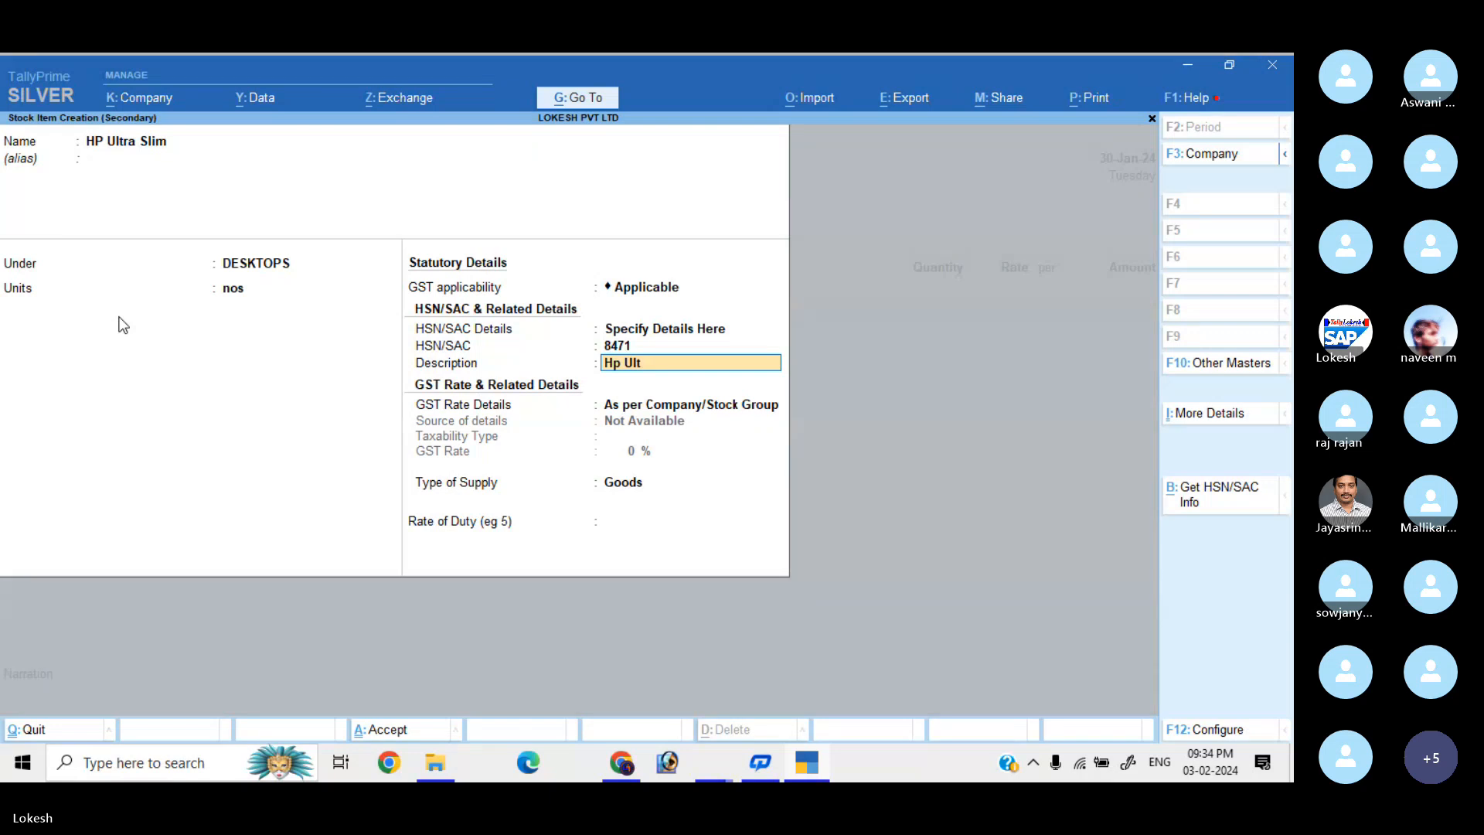
pyautogui.write('ra Slim')
pyautogui.press('Return')
pyautogui.press('Down')
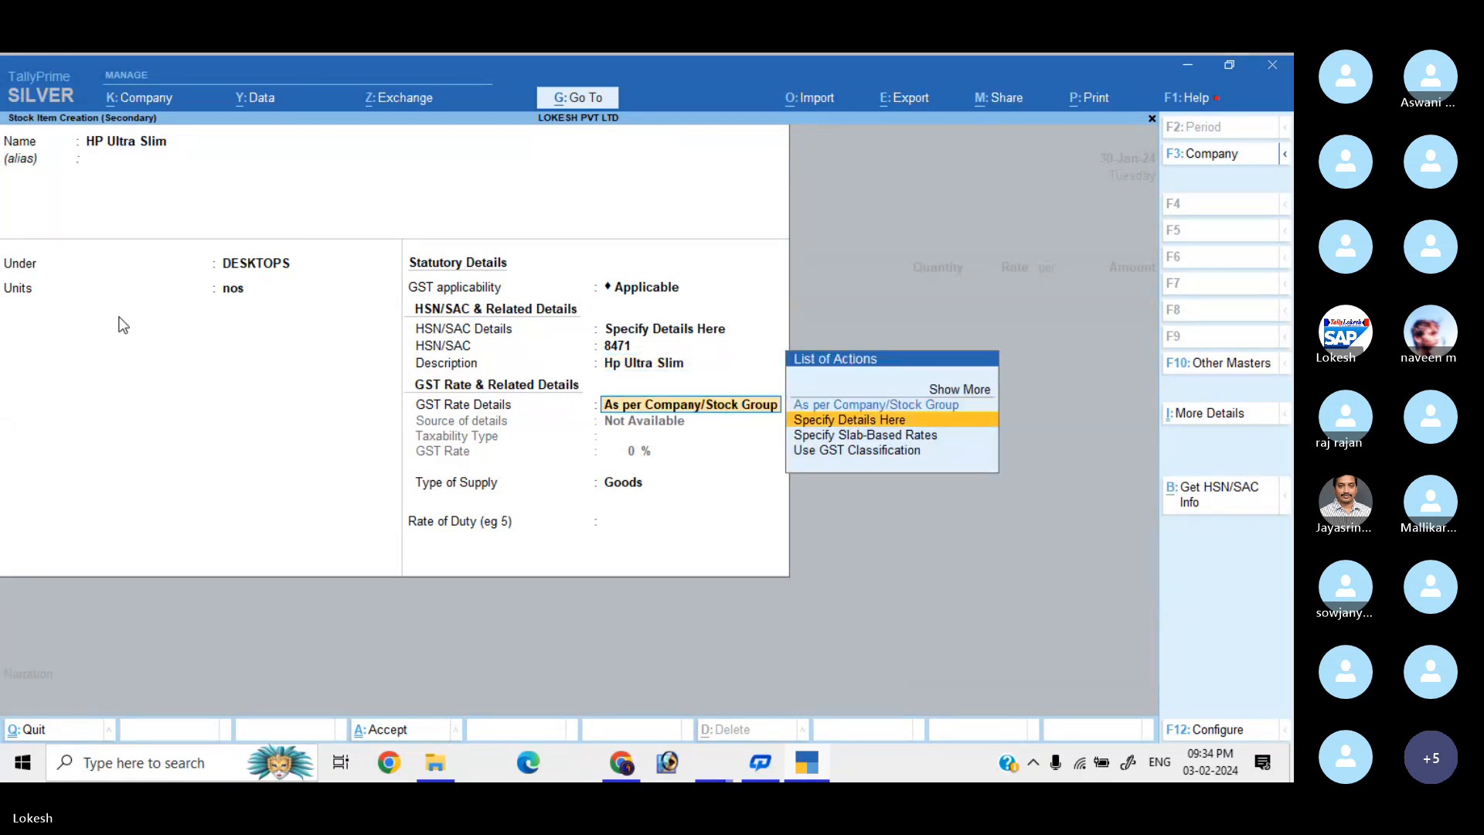
pyautogui.press('Return')
pyautogui.press('Return')
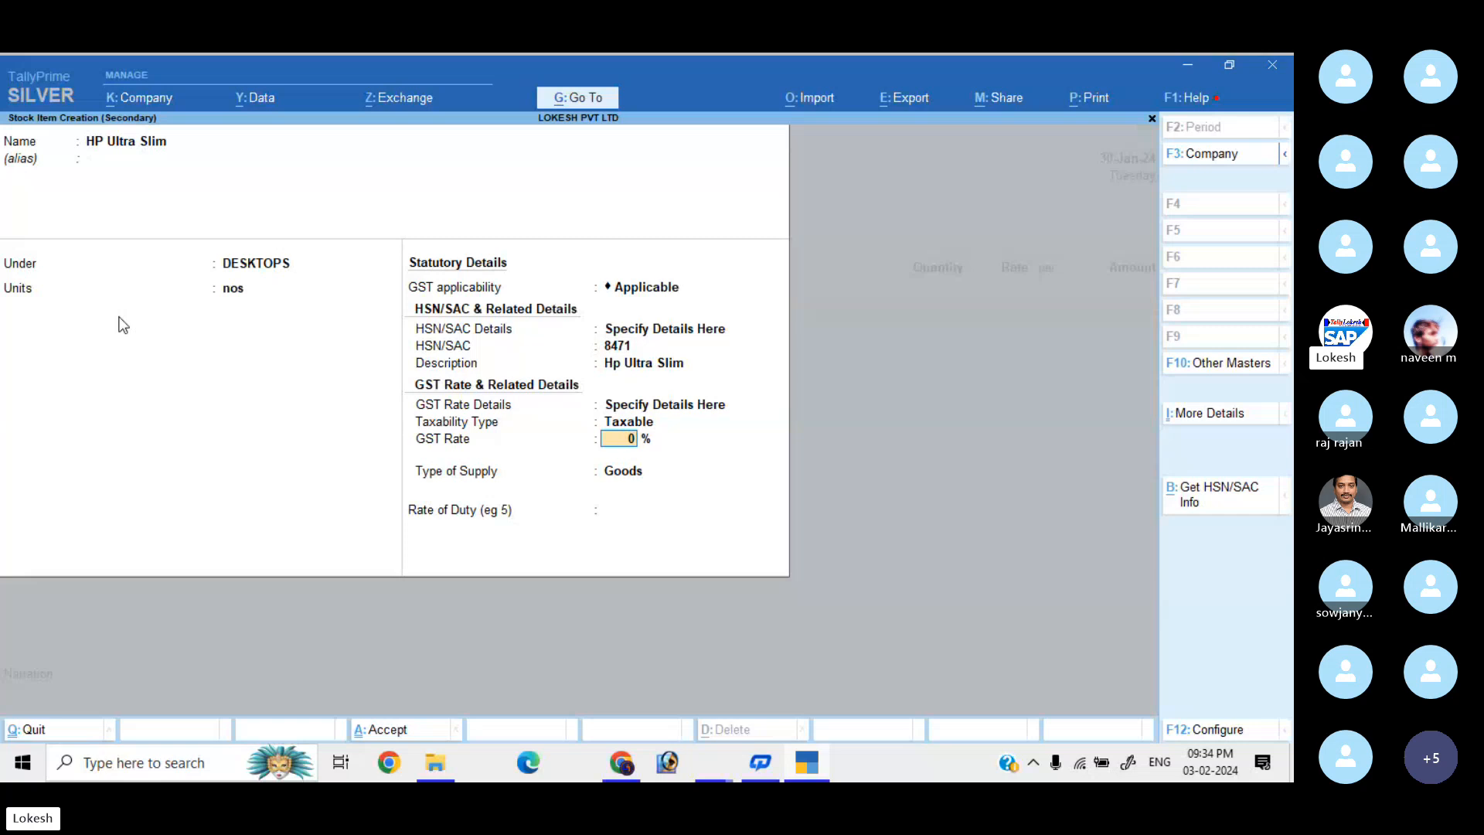
pyautogui.write('28')
pyautogui.press('Return')
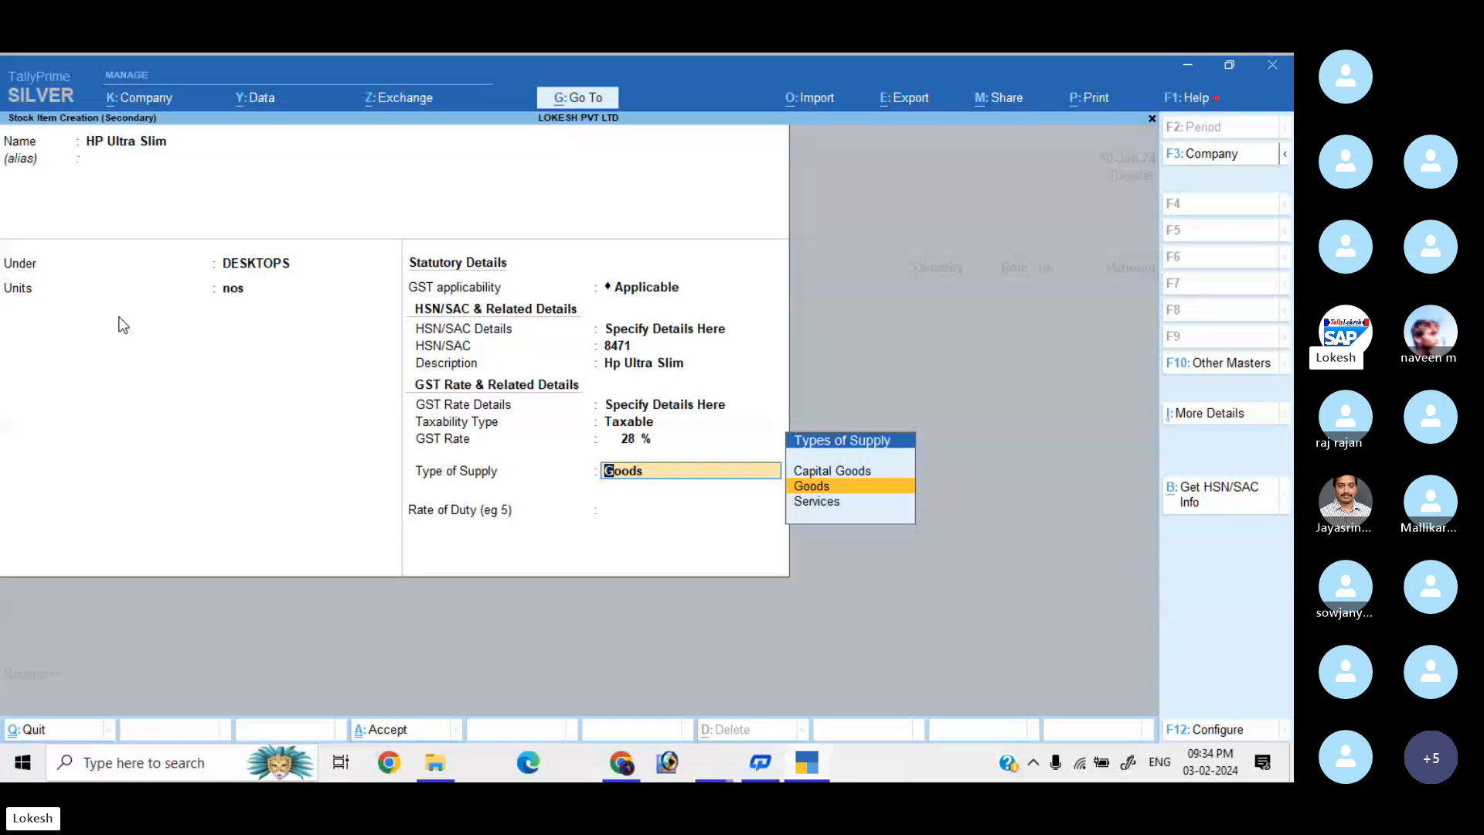
pyautogui.press('Return')
pyautogui.press('Return')
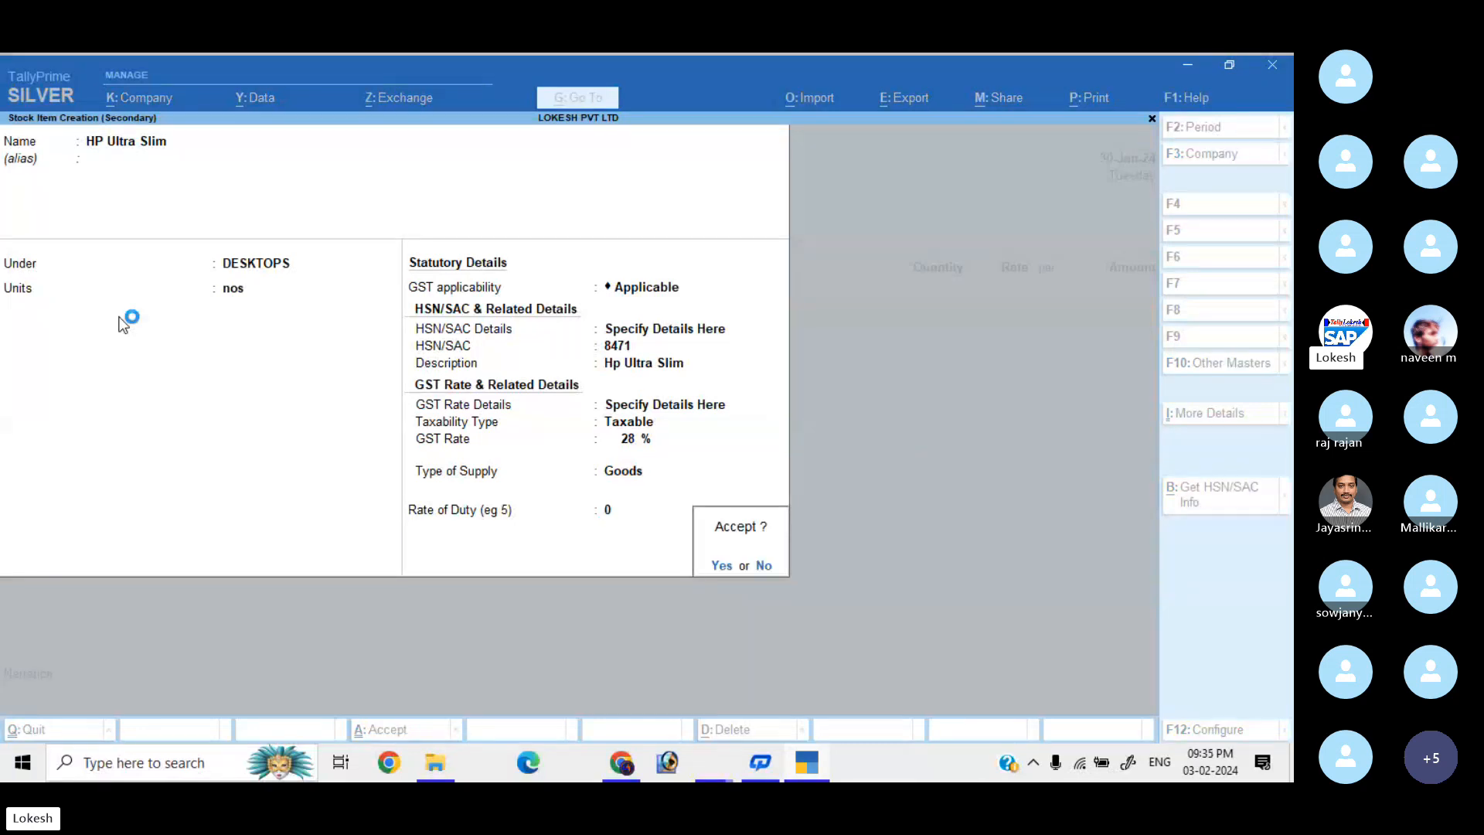
# Save HP Ultra Slim and enter 50 nos at 13,000 on the purchase voucher.
pyautogui.press('Return')
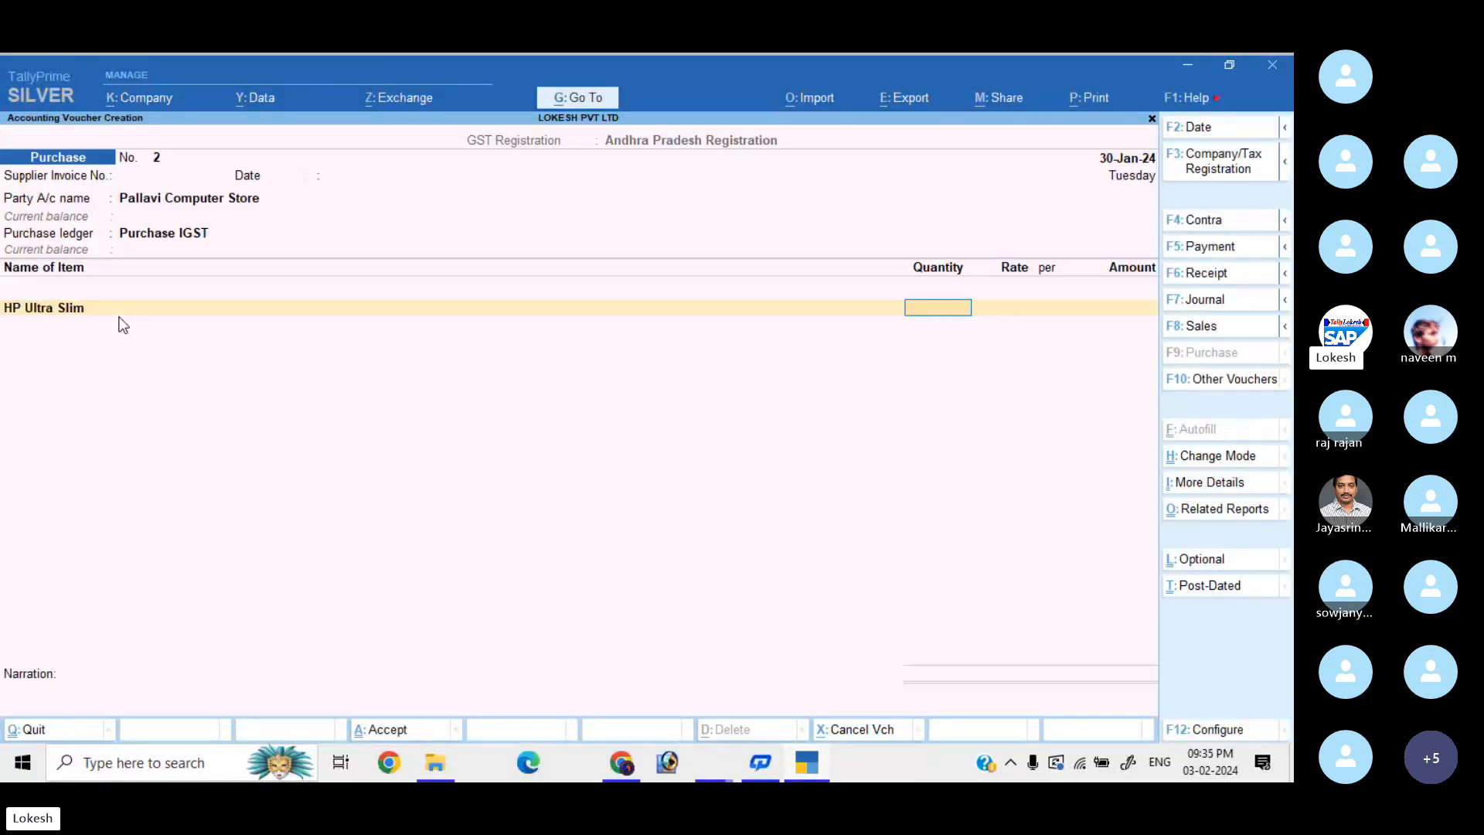
pyautogui.write('50')
pyautogui.press('Return')
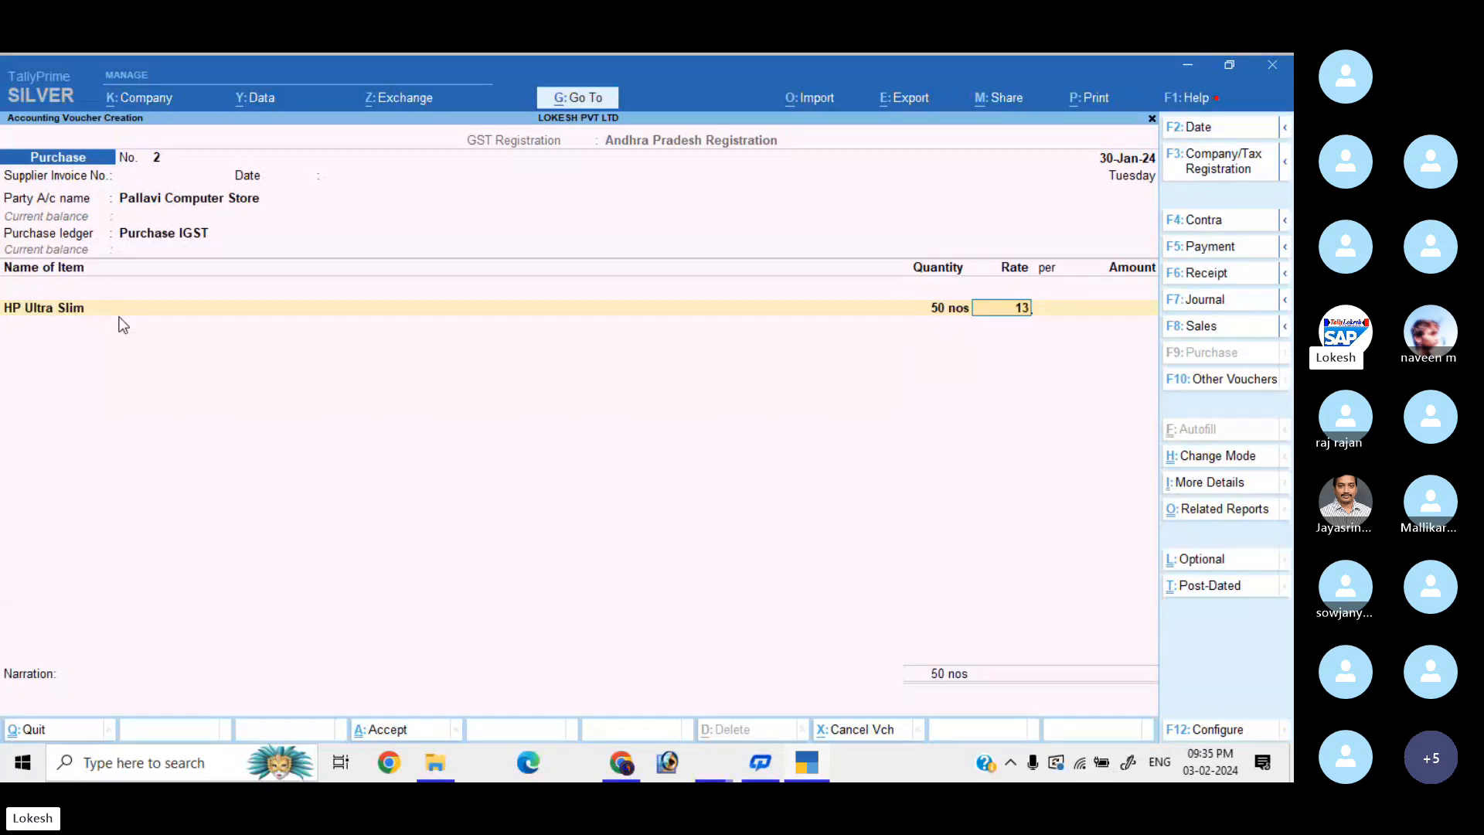
pyautogui.write('13,000')
pyautogui.press('Return')
pyautogui.press('Return')
pyautogui.press('Return')
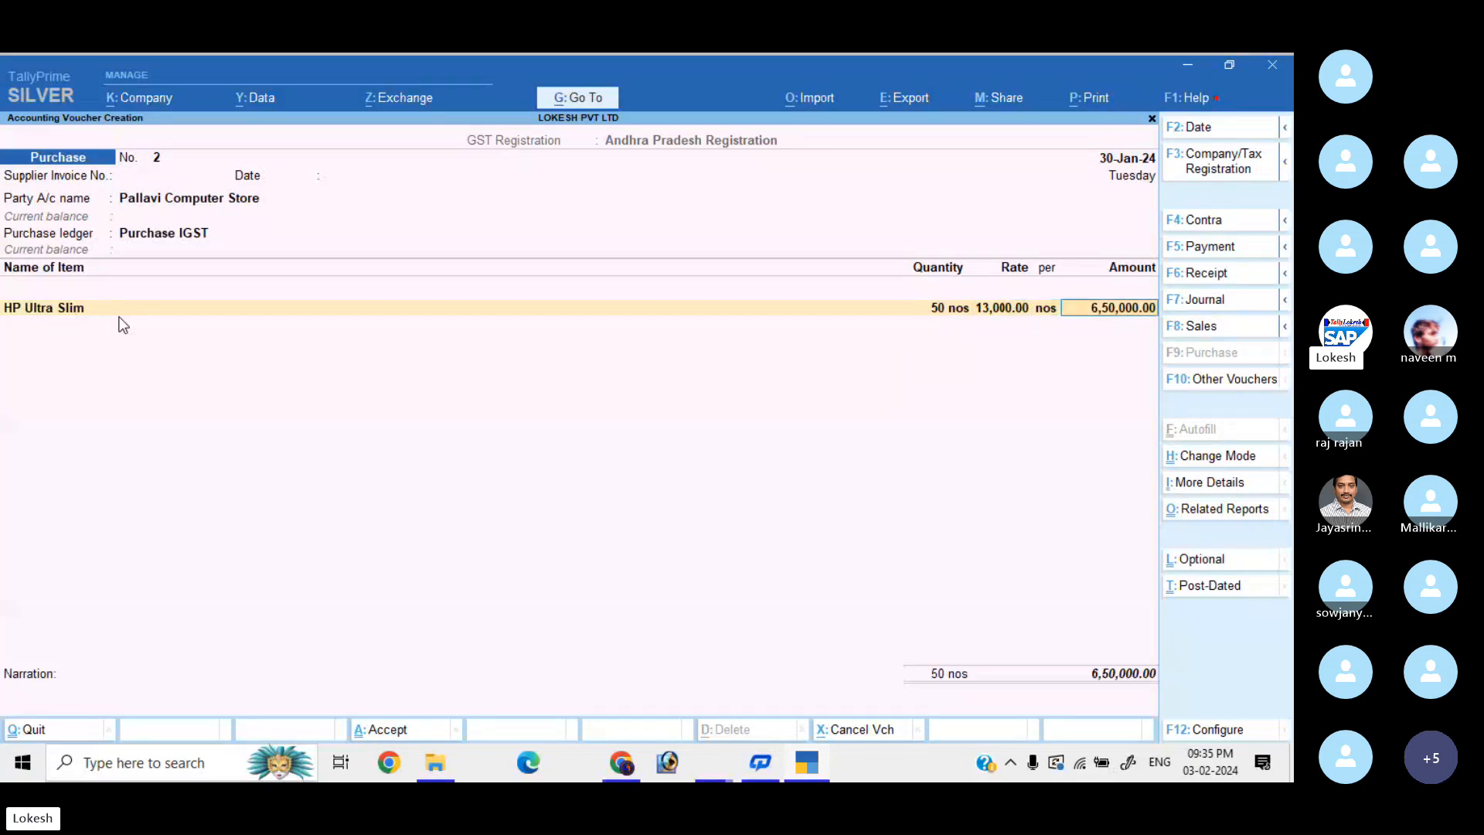
# Create stock item 'Dell Ultra Slim' under DESKTOPS with unit nos.
pyautogui.hotkey('alt', 'c')
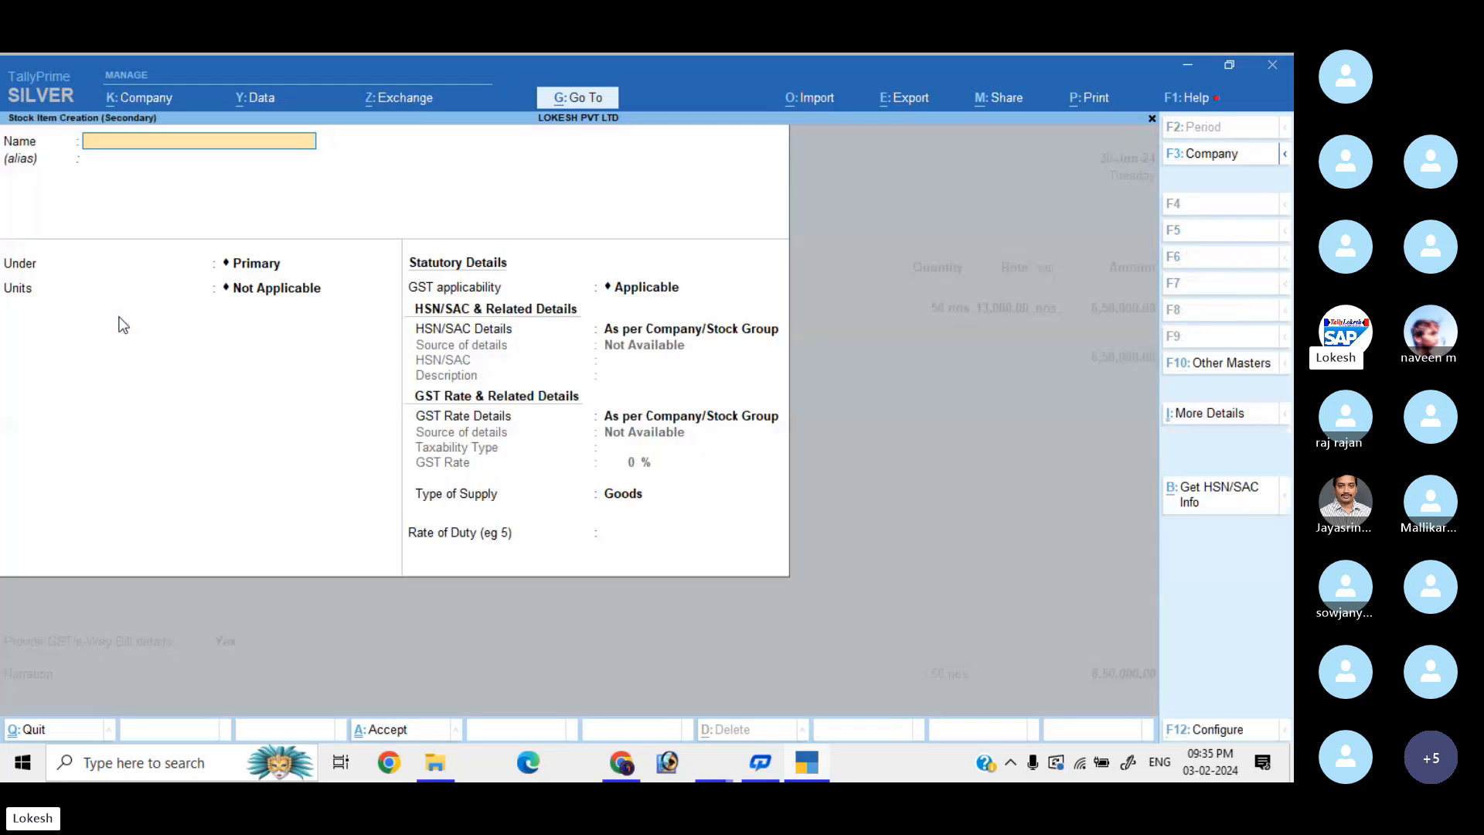
pyautogui.write('Dell Ultra Slim')
pyautogui.press('Return')
pyautogui.press('Return')
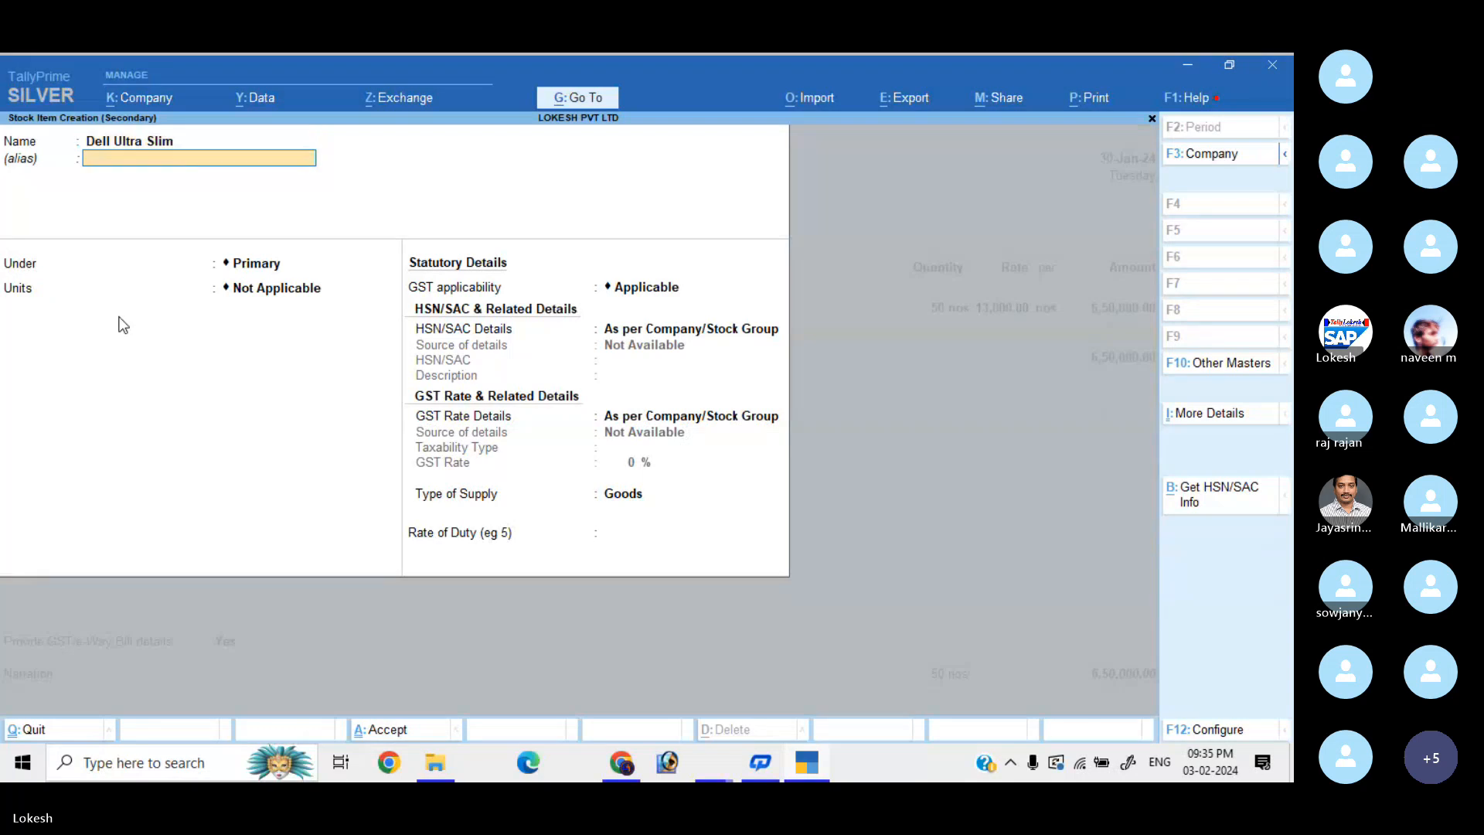
pyautogui.press('Down')
pyautogui.press('Return')
pyautogui.write('nos')
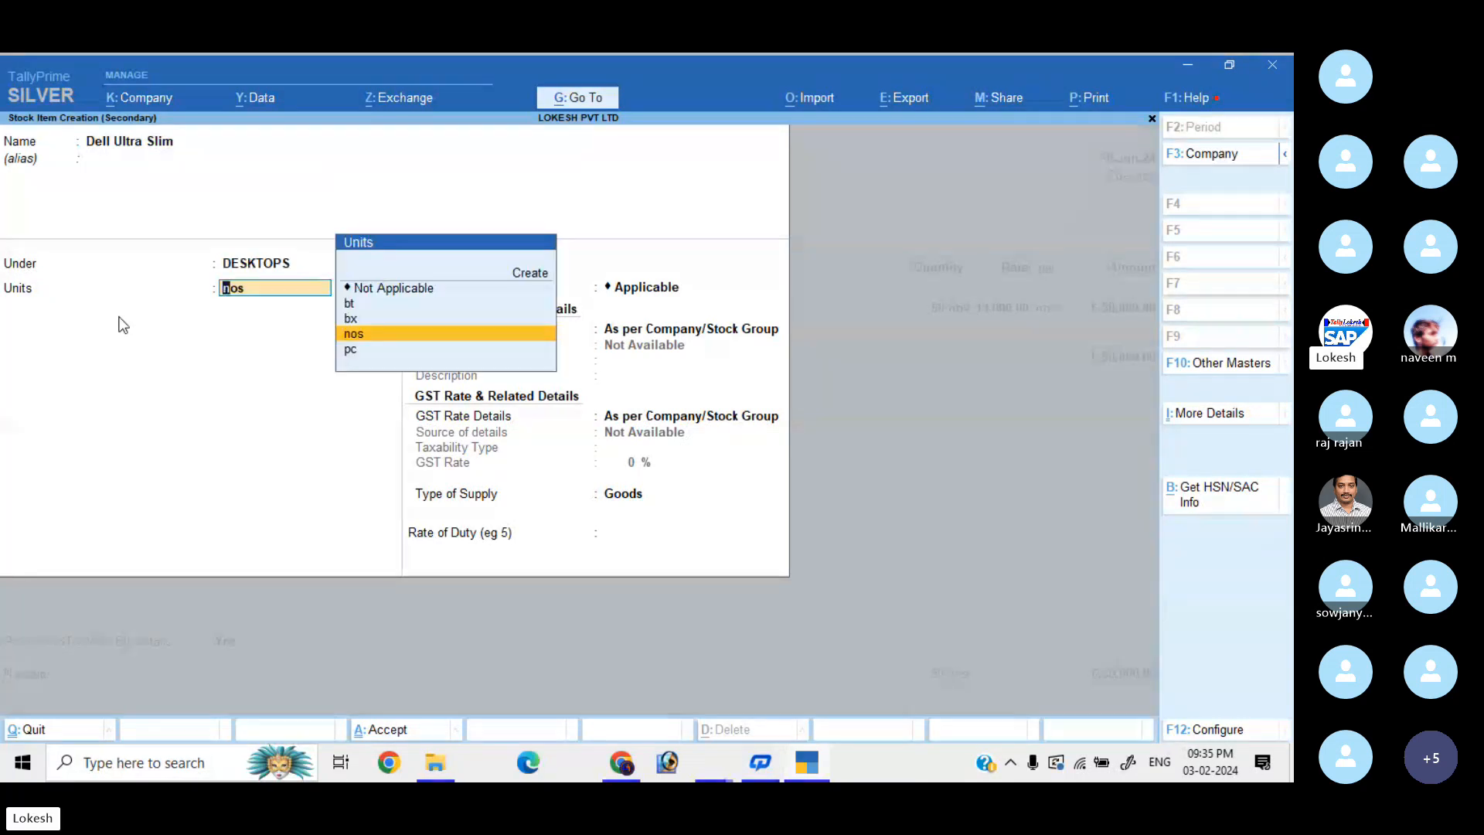
pyautogui.press('Return')
# Set Dell Ultra Slim's HSN to 8472 and GST rate to 28%, and save it.
pyautogui.press('Return')
pyautogui.press('Down')
pyautogui.press('Return')
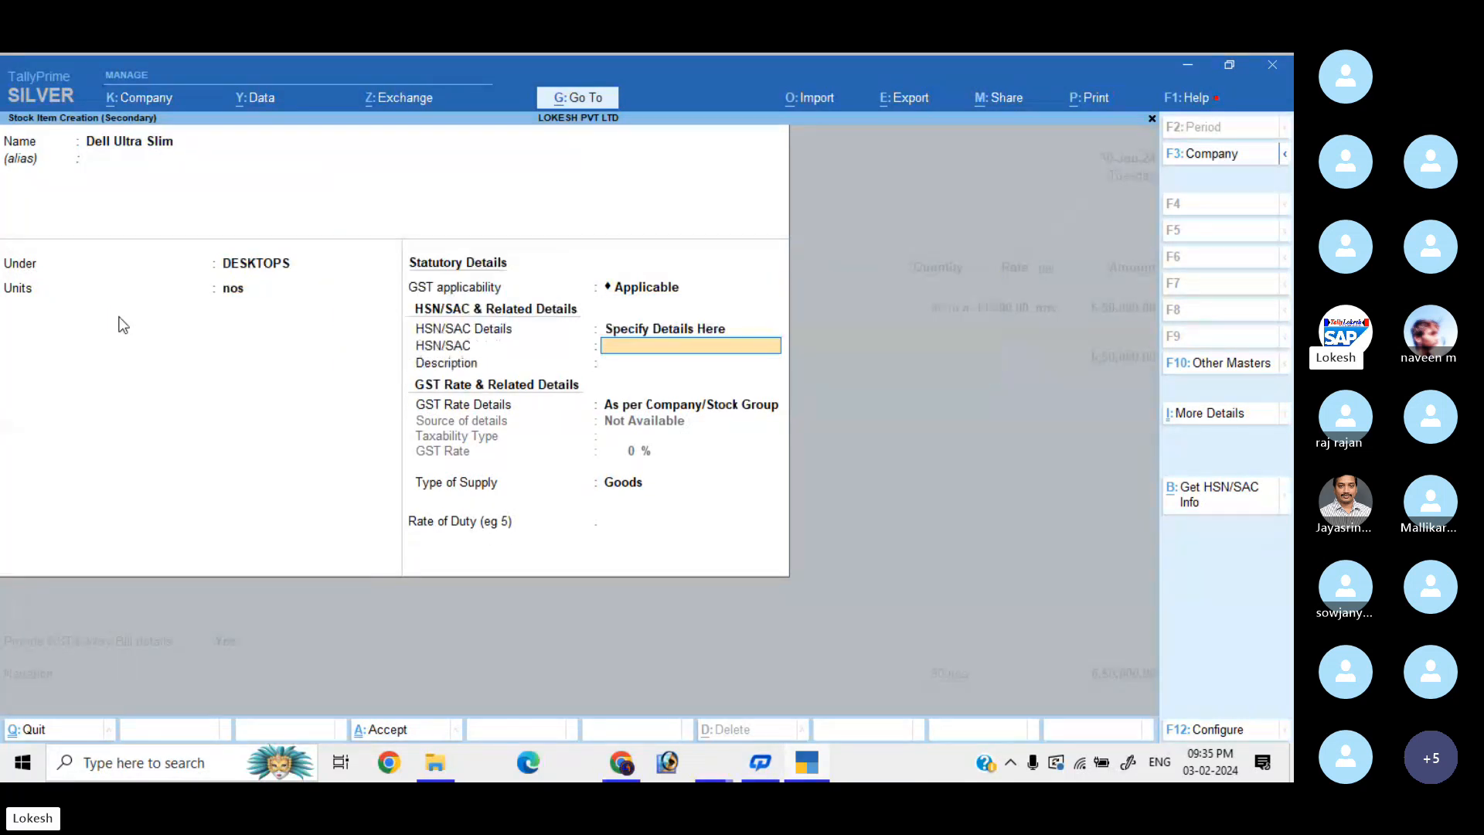
pyautogui.write('8')
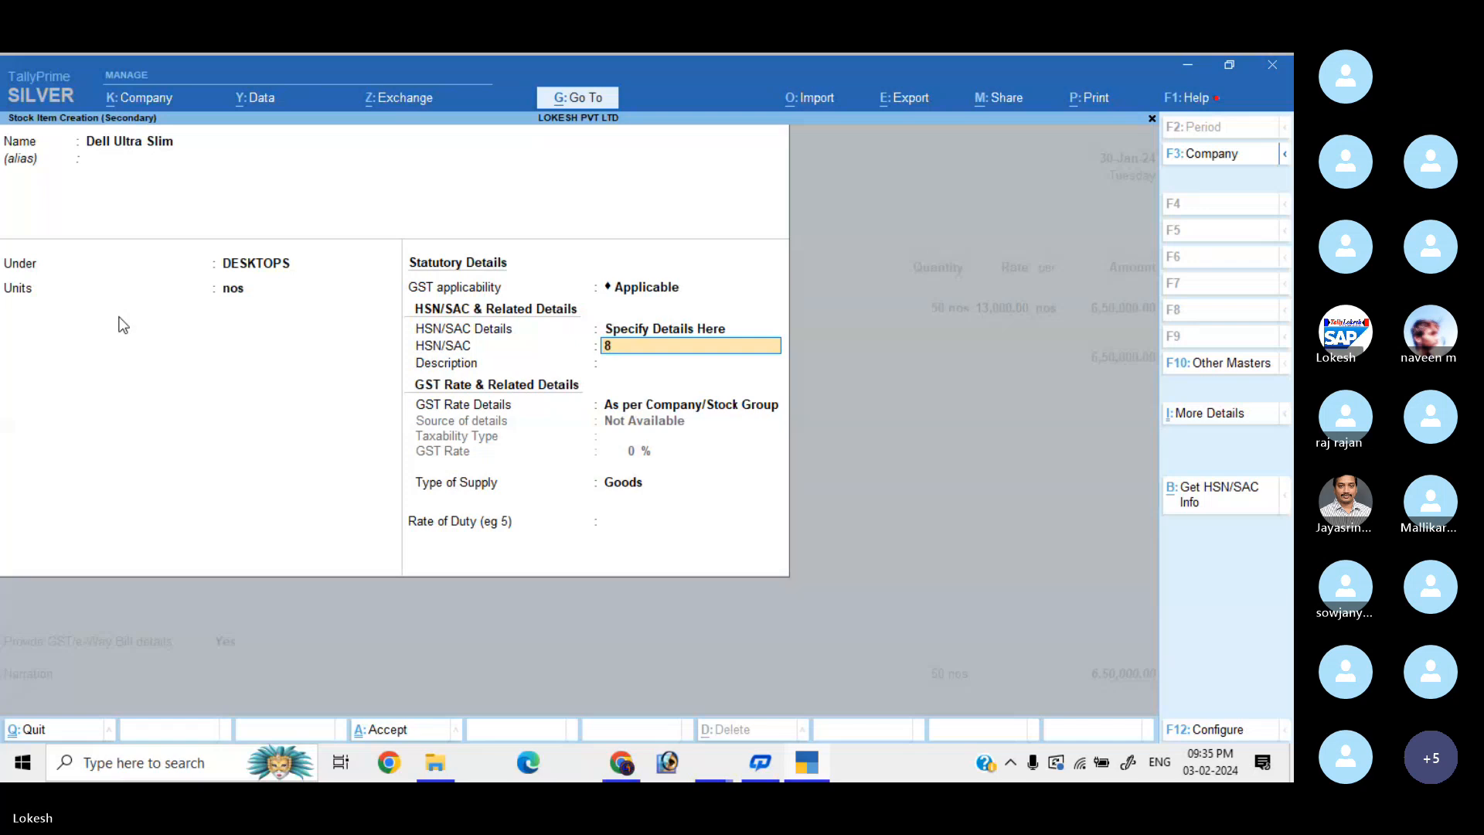
pyautogui.write('472')
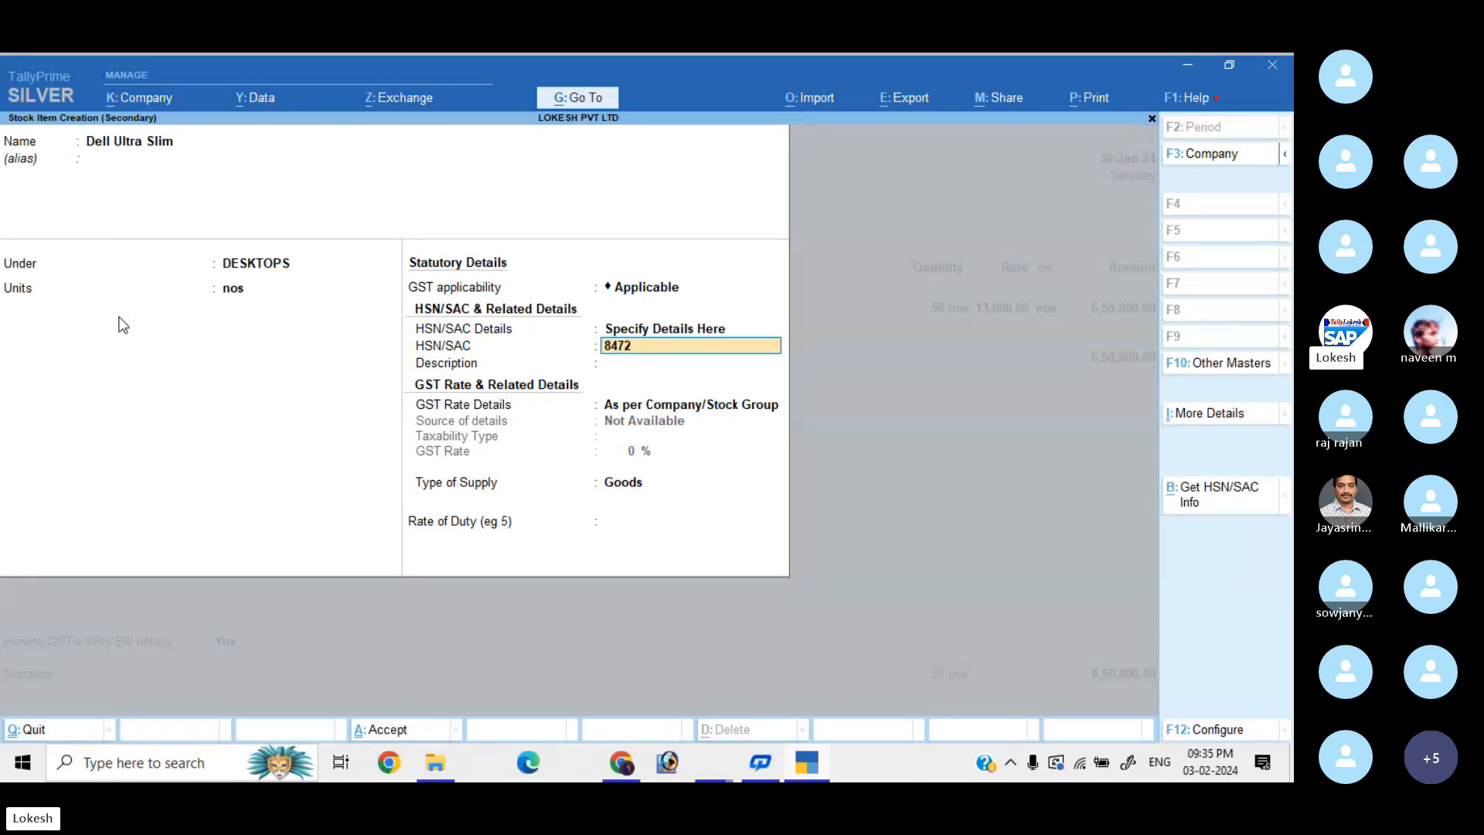
pyautogui.press('Return')
pyautogui.press('Return')
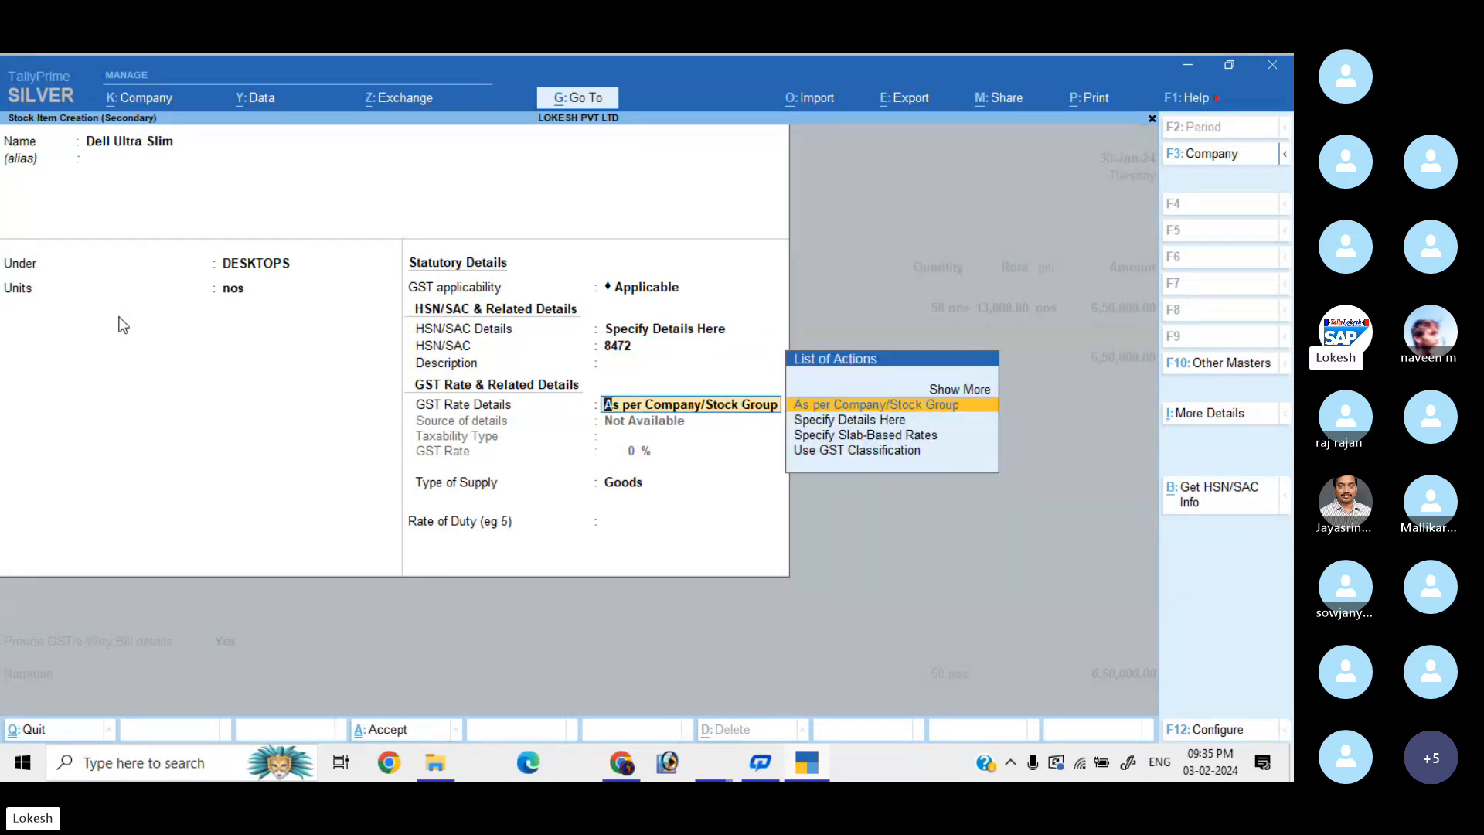
pyautogui.press('Down')
pyautogui.press('Return')
pyautogui.write('28')
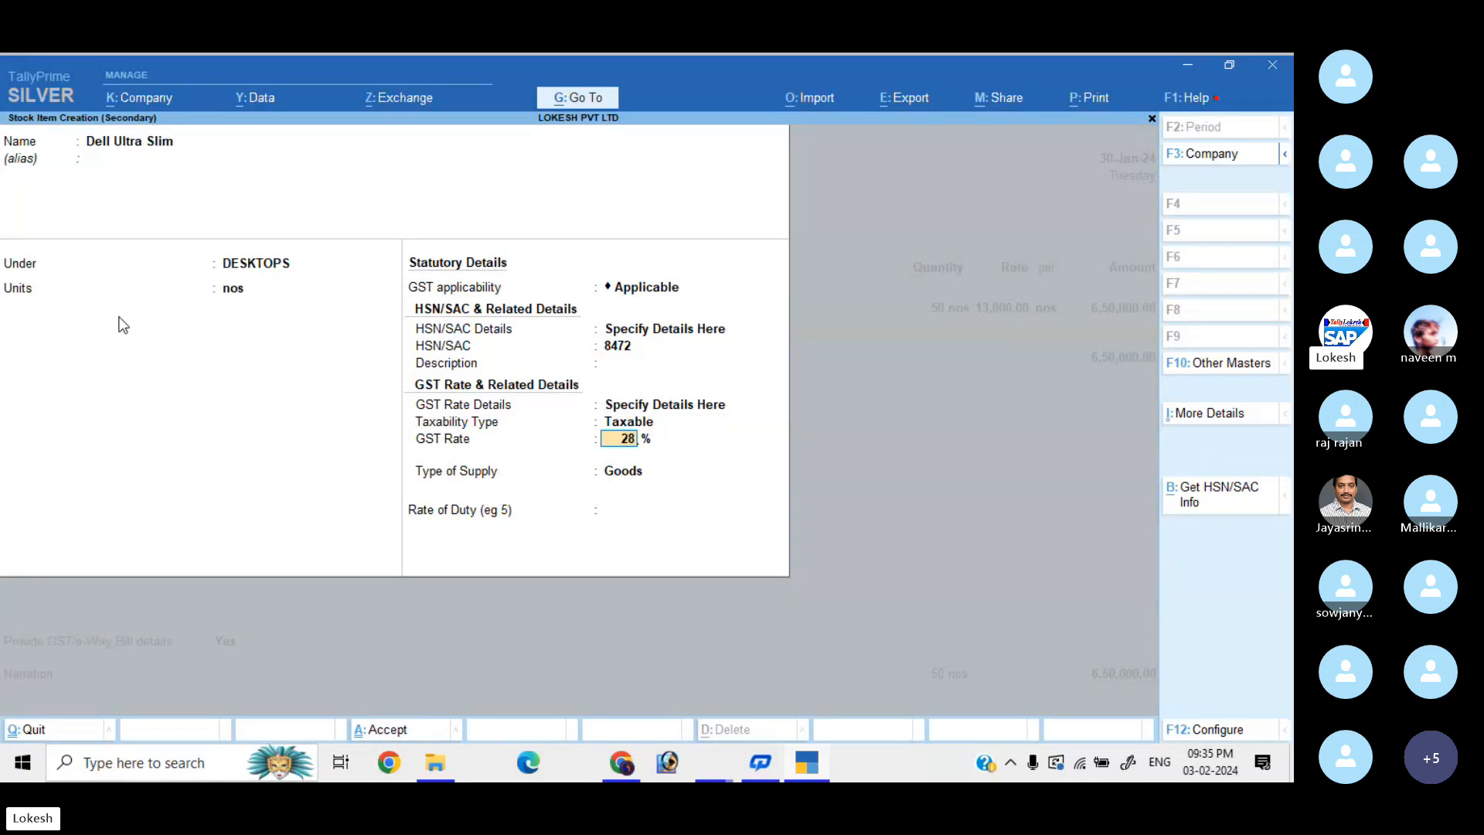
pyautogui.press('Return')
pyautogui.press('Return')
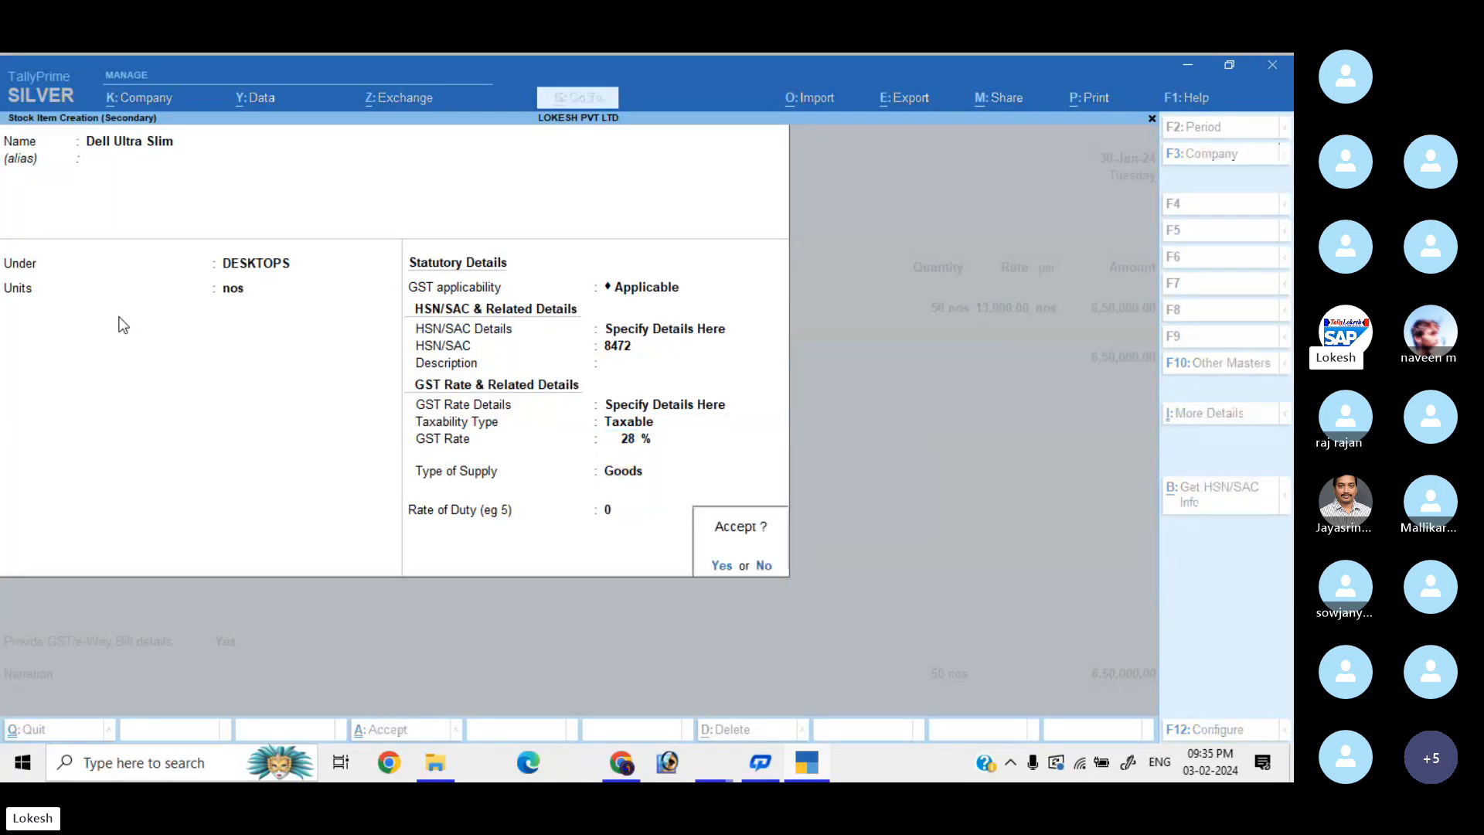
pyautogui.press('Return')
# Enter 60 nos of Dell Ultra Slim at 29,000 on the voucher.
pyautogui.write('60')
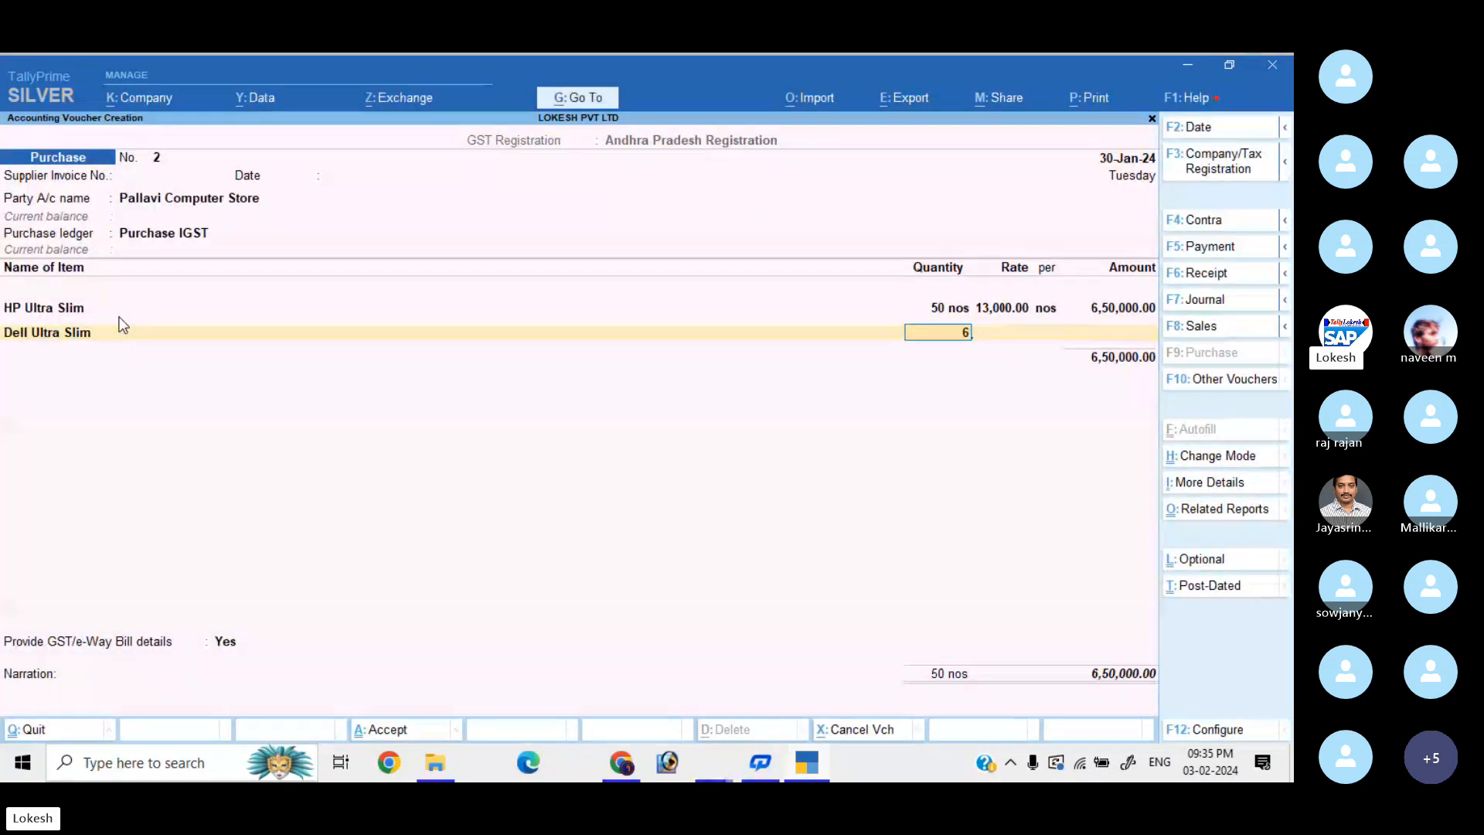
pyautogui.press('Return')
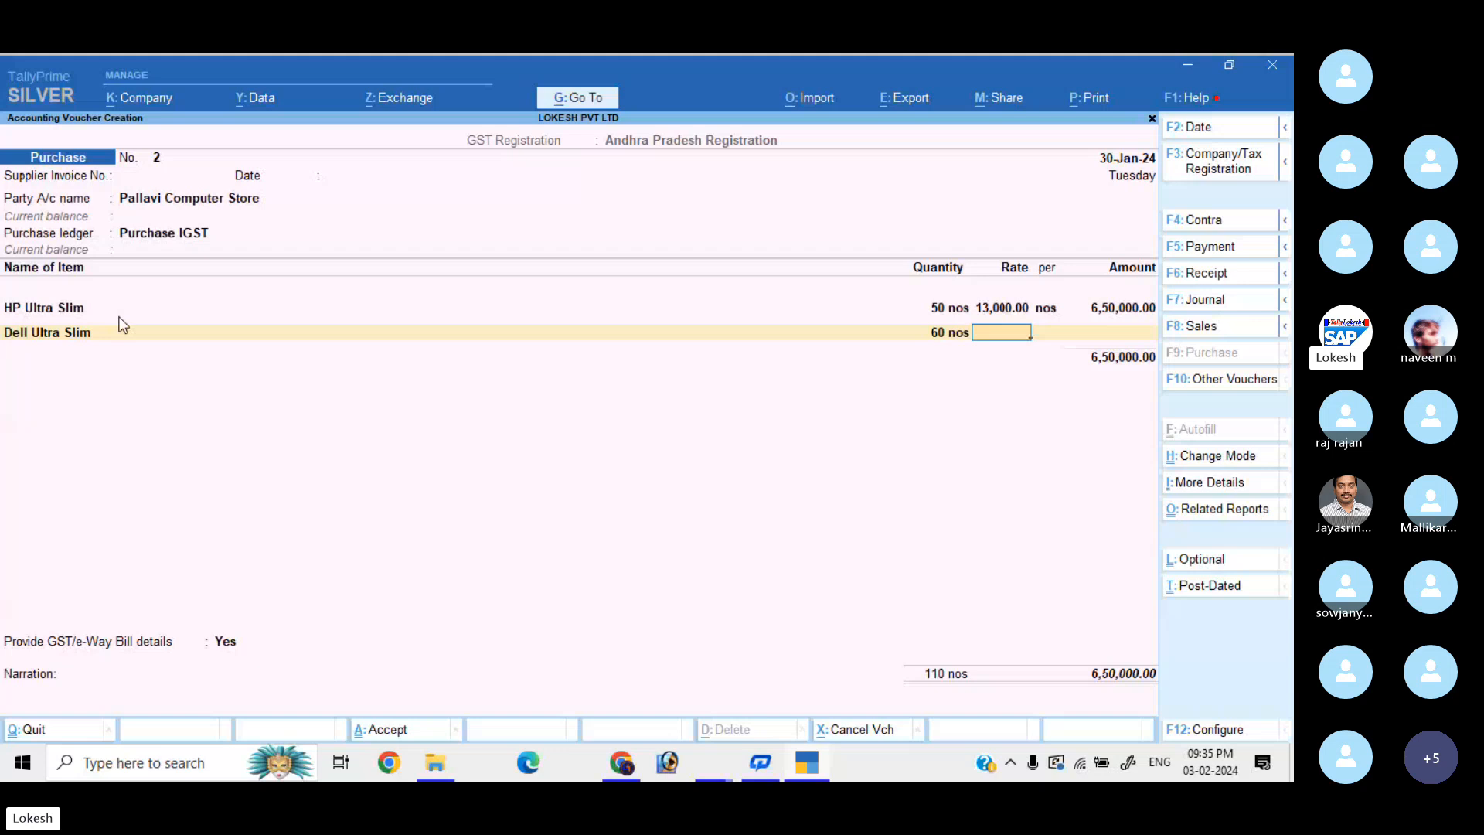
pyautogui.write('29,000')
pyautogui.press('Return')
pyautogui.press('Return')
pyautogui.press('Return')
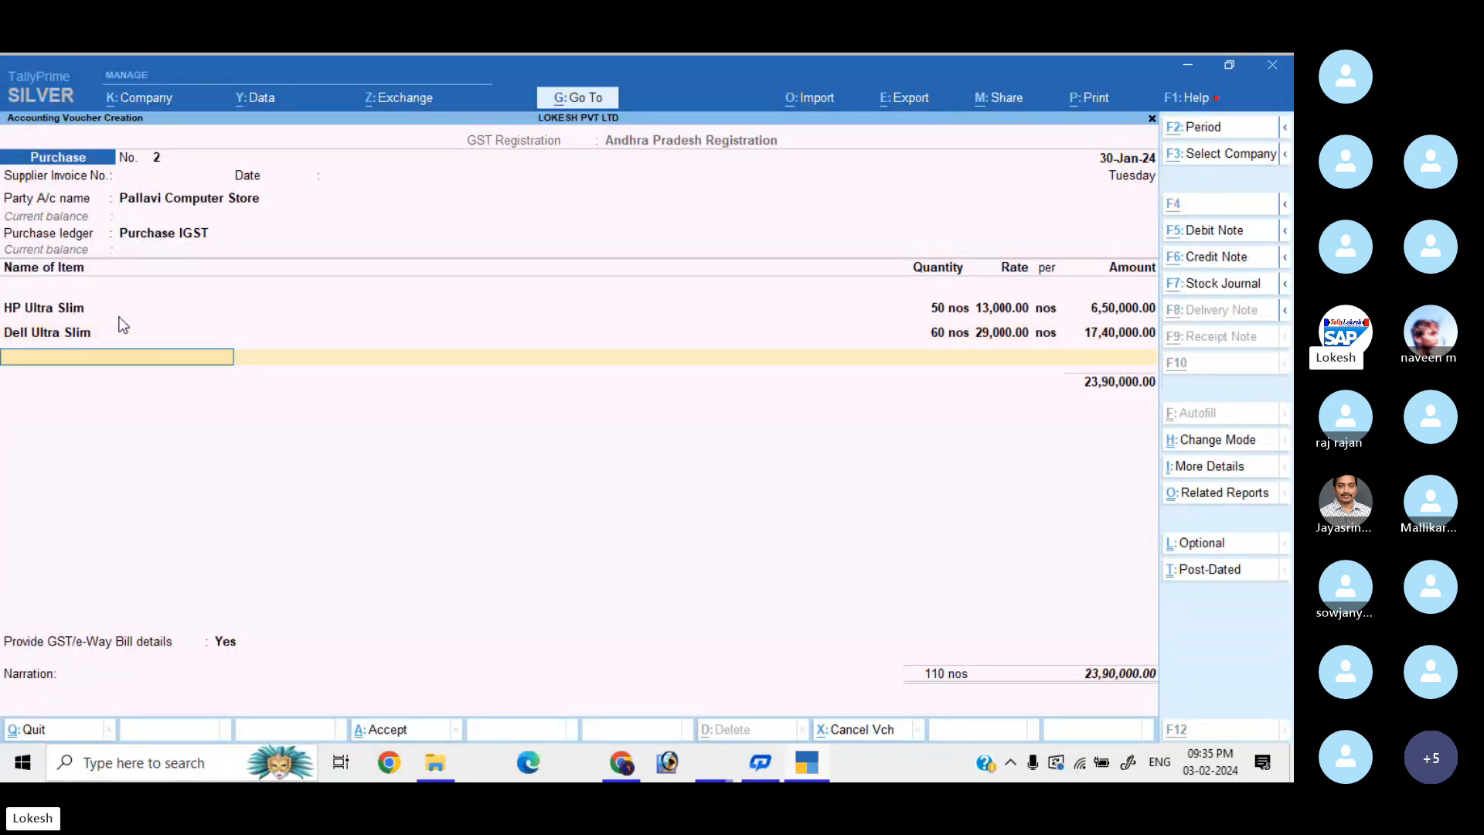
pyautogui.hotkey('alt', 'c')
# Create stock item 'Asus' under DESKTOPS with unit nos and GST applicable.
pyautogui.write('Au')
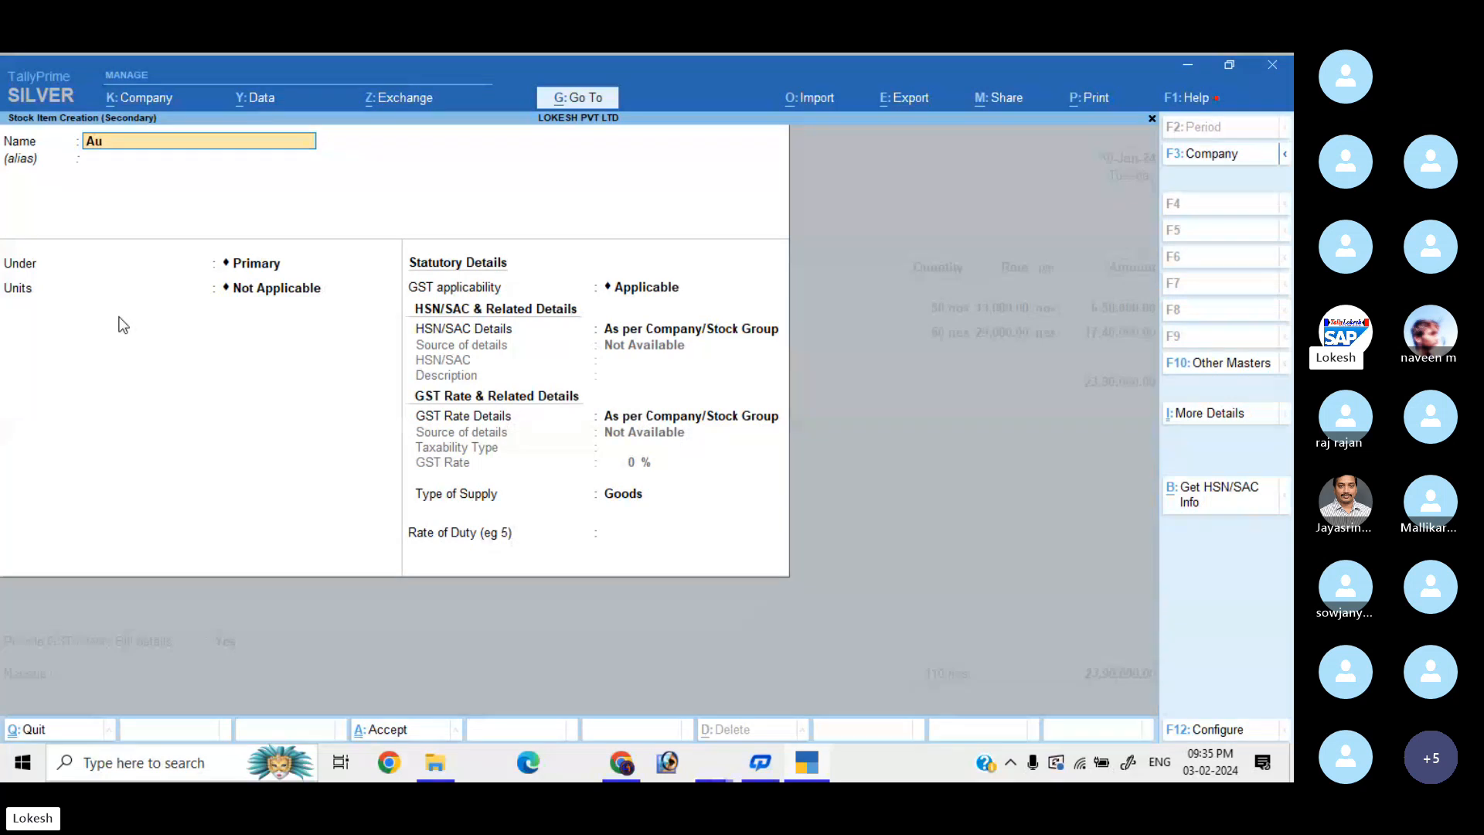
pyautogui.write('us')
pyautogui.press('Return')
pyautogui.press('Return')
pyautogui.press('Down')
pyautogui.press('Return')
pyautogui.press('Return')
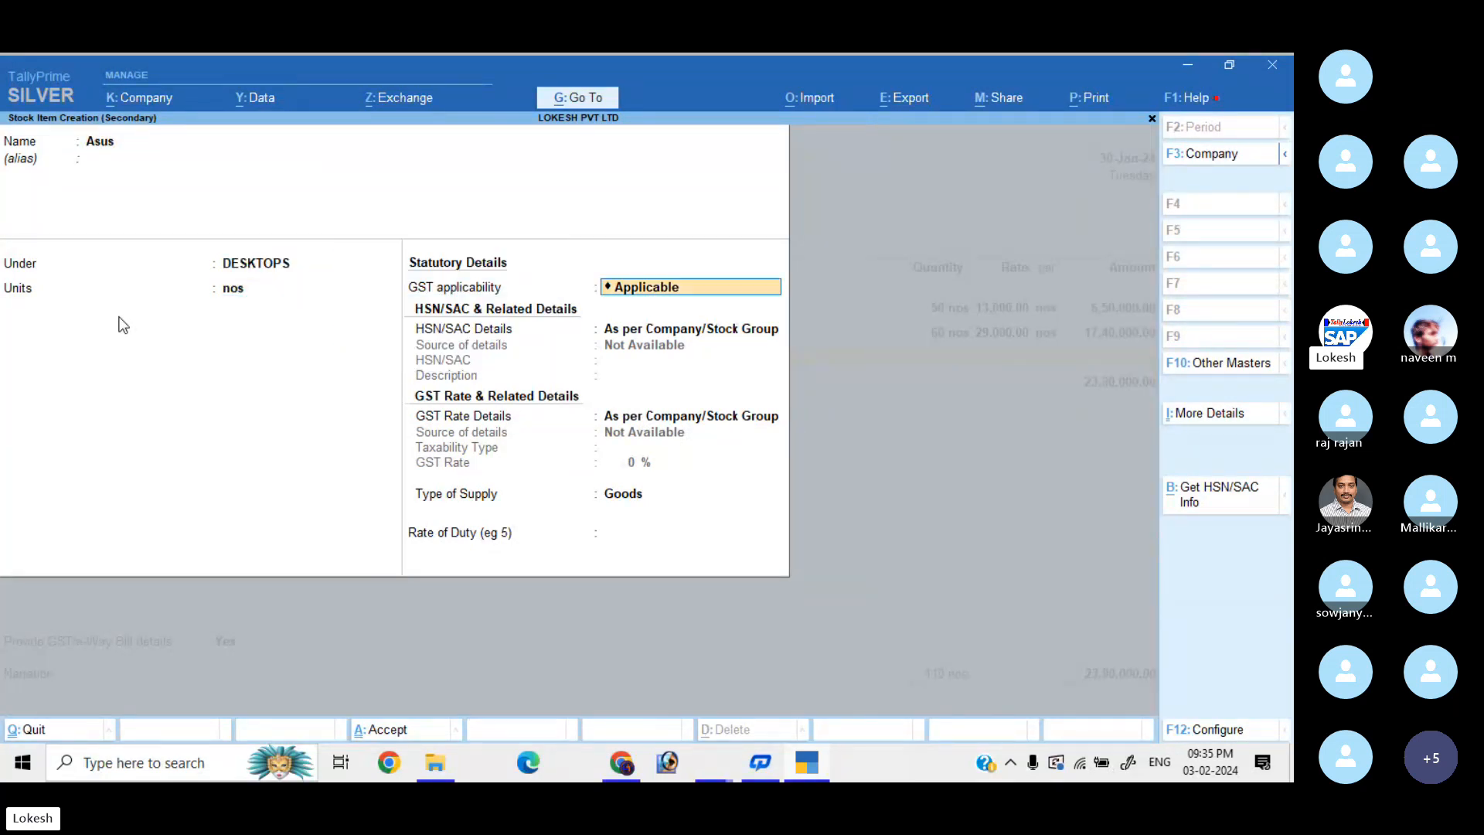
pyautogui.press('Return')
pyautogui.press('Return')
pyautogui.press('BackSpace')
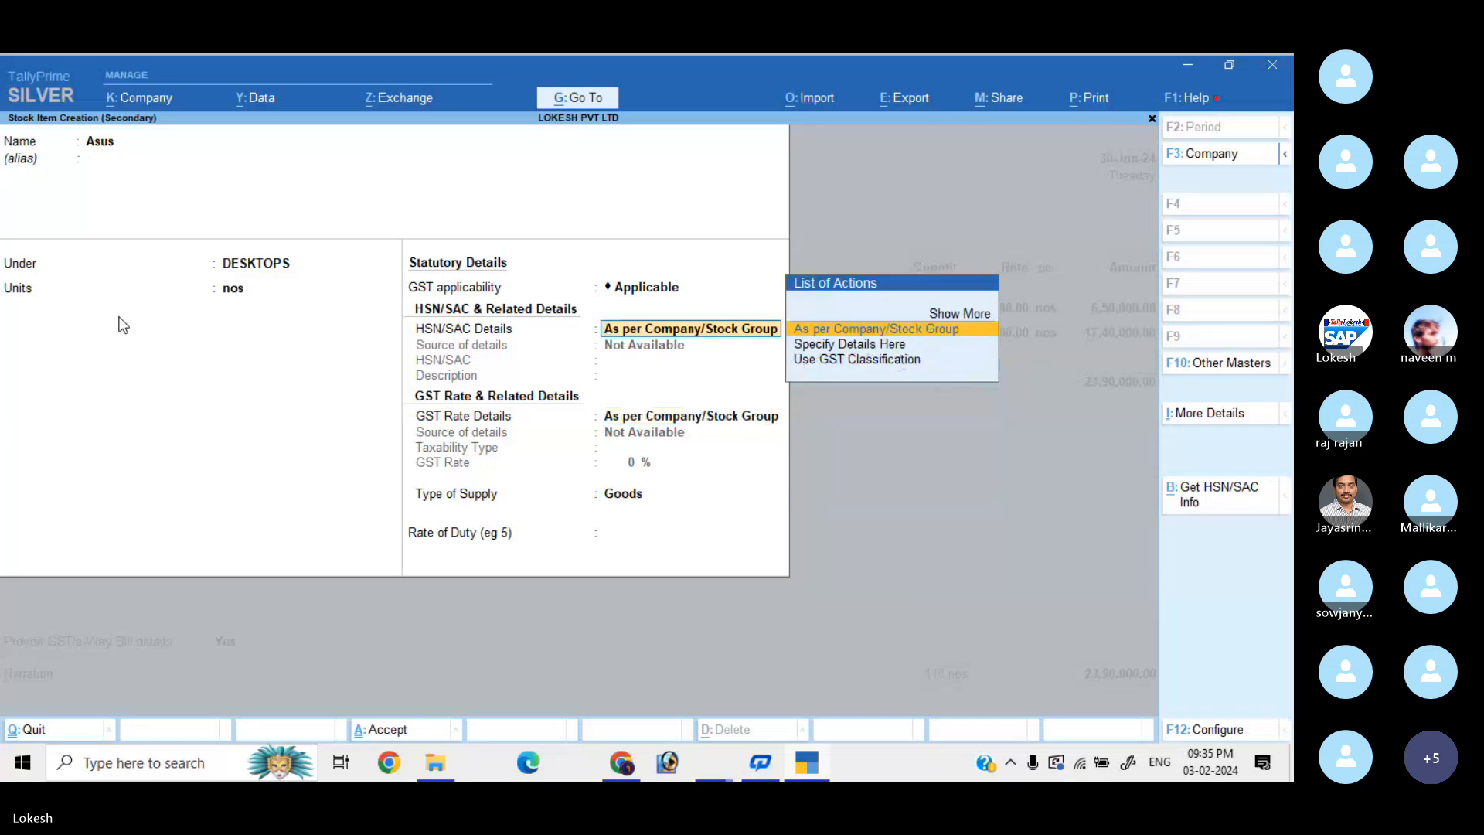
pyautogui.press('Down')
pyautogui.press('Return')
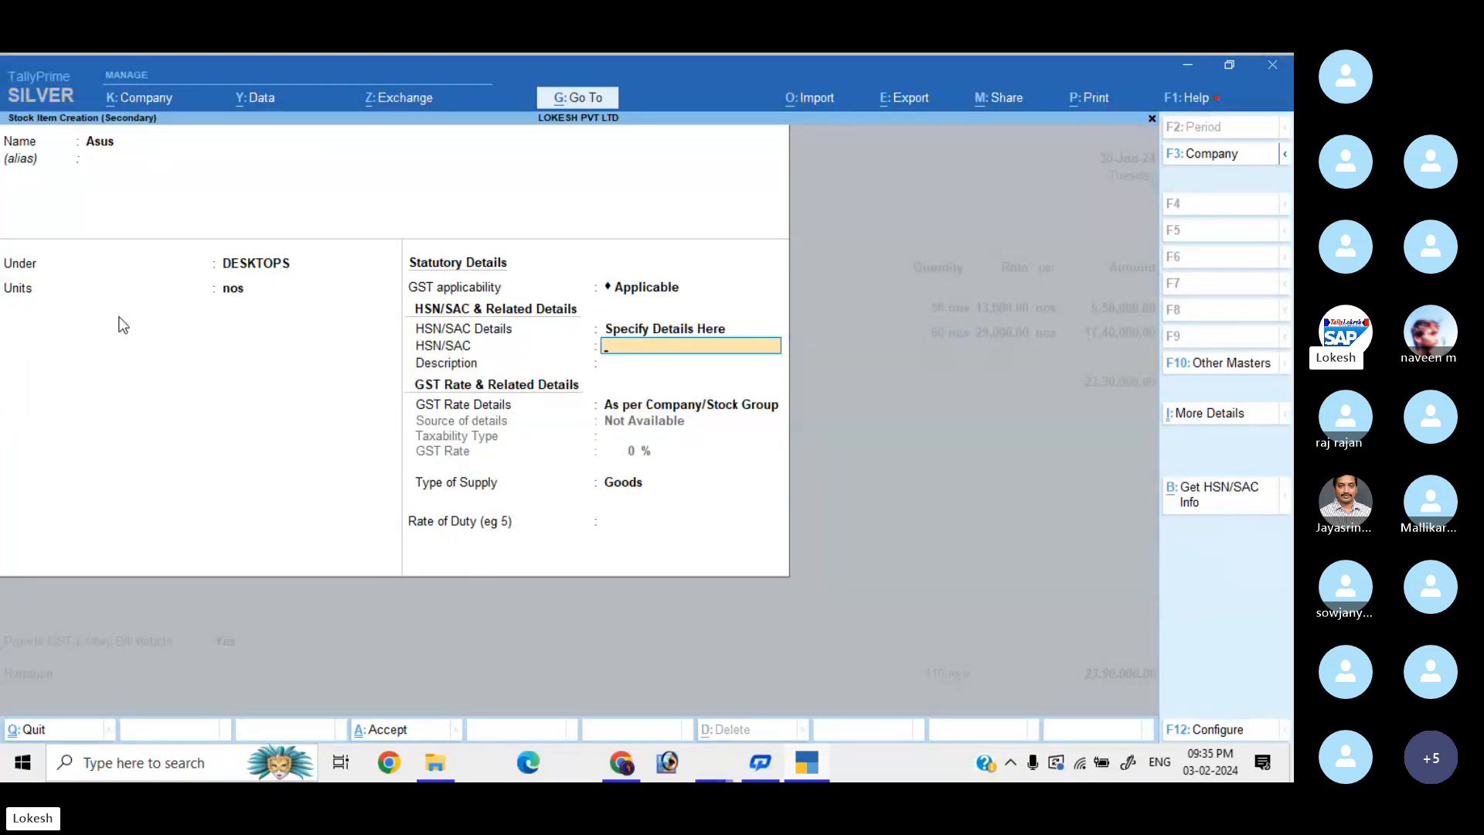
# Set Asus's HSN to 8473 and GST rate to 28%.
pyautogui.write('8473')
pyautogui.press('Return')
pyautogui.press('Return')
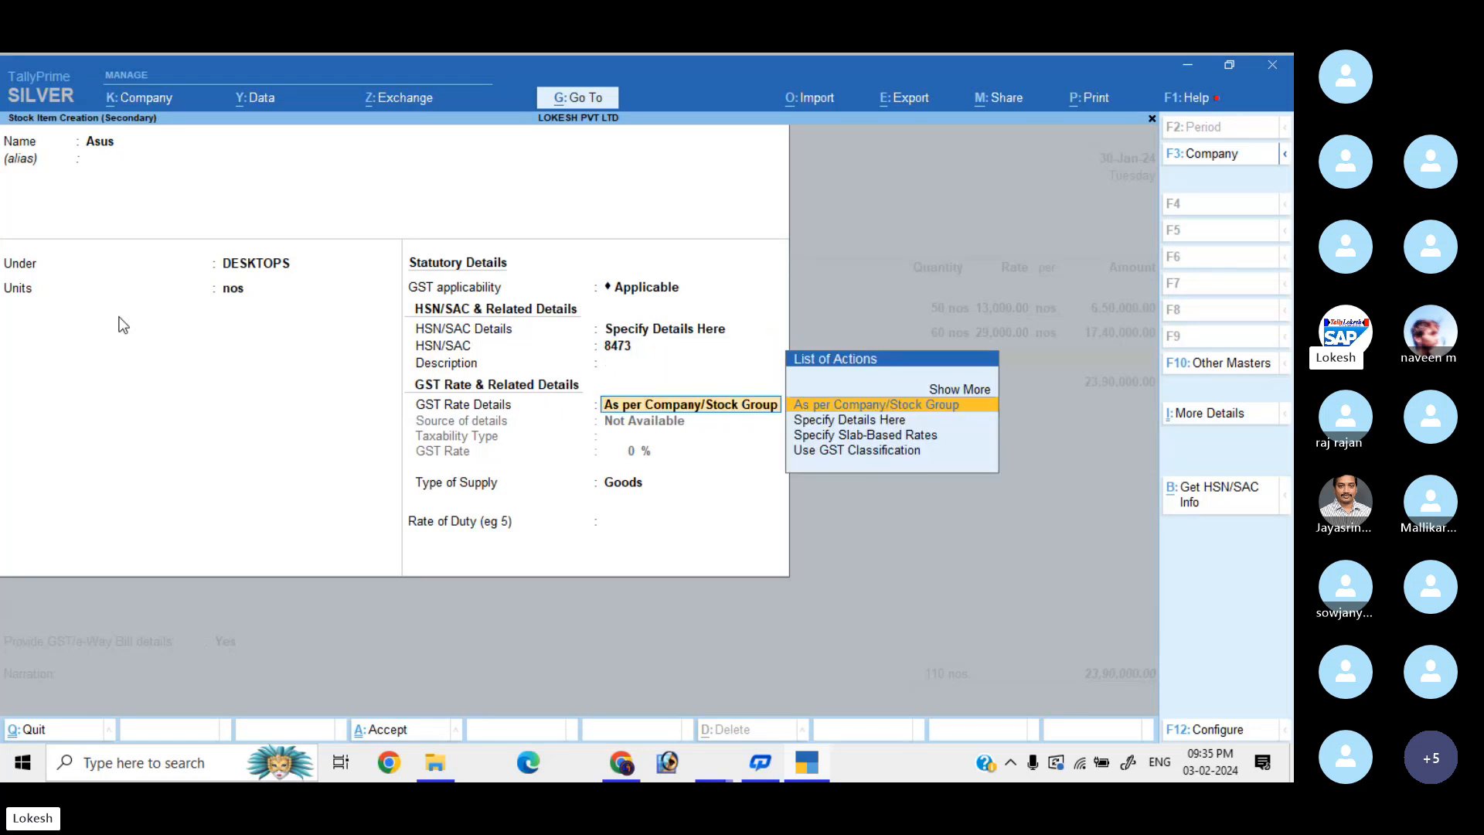
pyautogui.press('Down')
pyautogui.press('Return')
pyautogui.press('Return')
pyautogui.write('28')
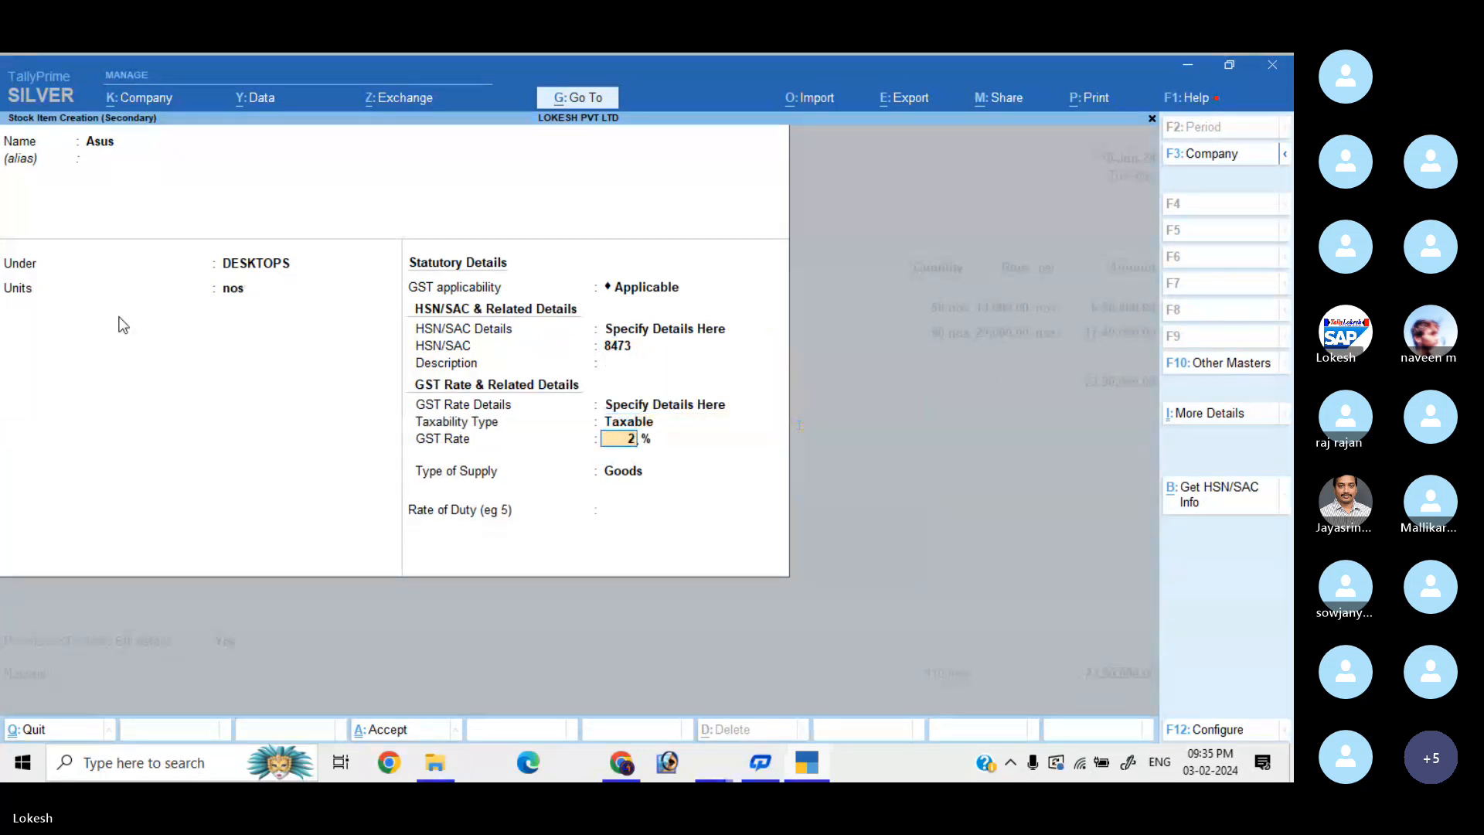
pyautogui.press('Return')
# Save Asus and enter 70 nos at 17,000 on the voucher.
pyautogui.press('Return')
pyautogui.press('Return')
pyautogui.press('Return')
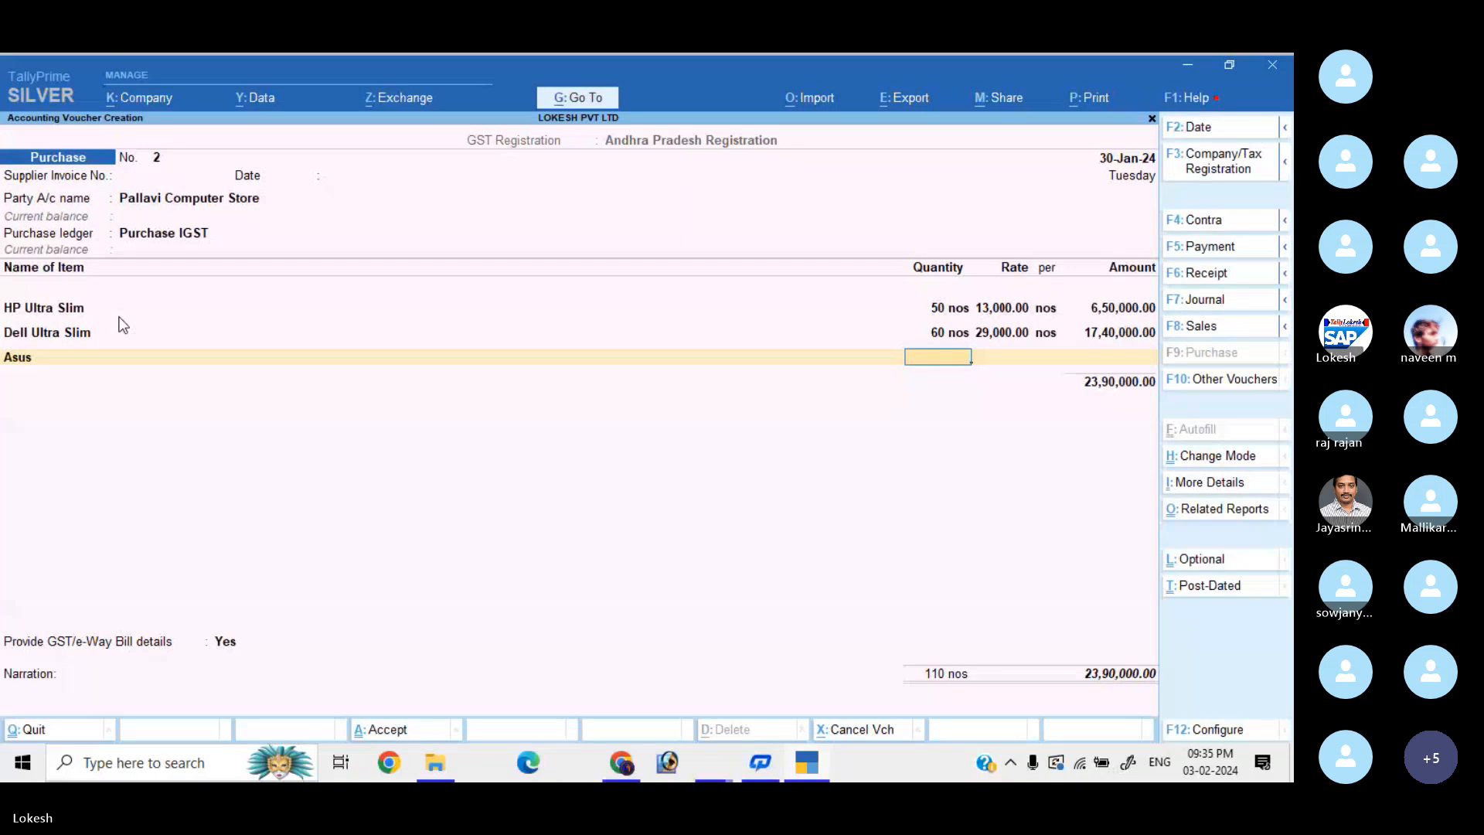
pyautogui.write('70')
pyautogui.press('Return')
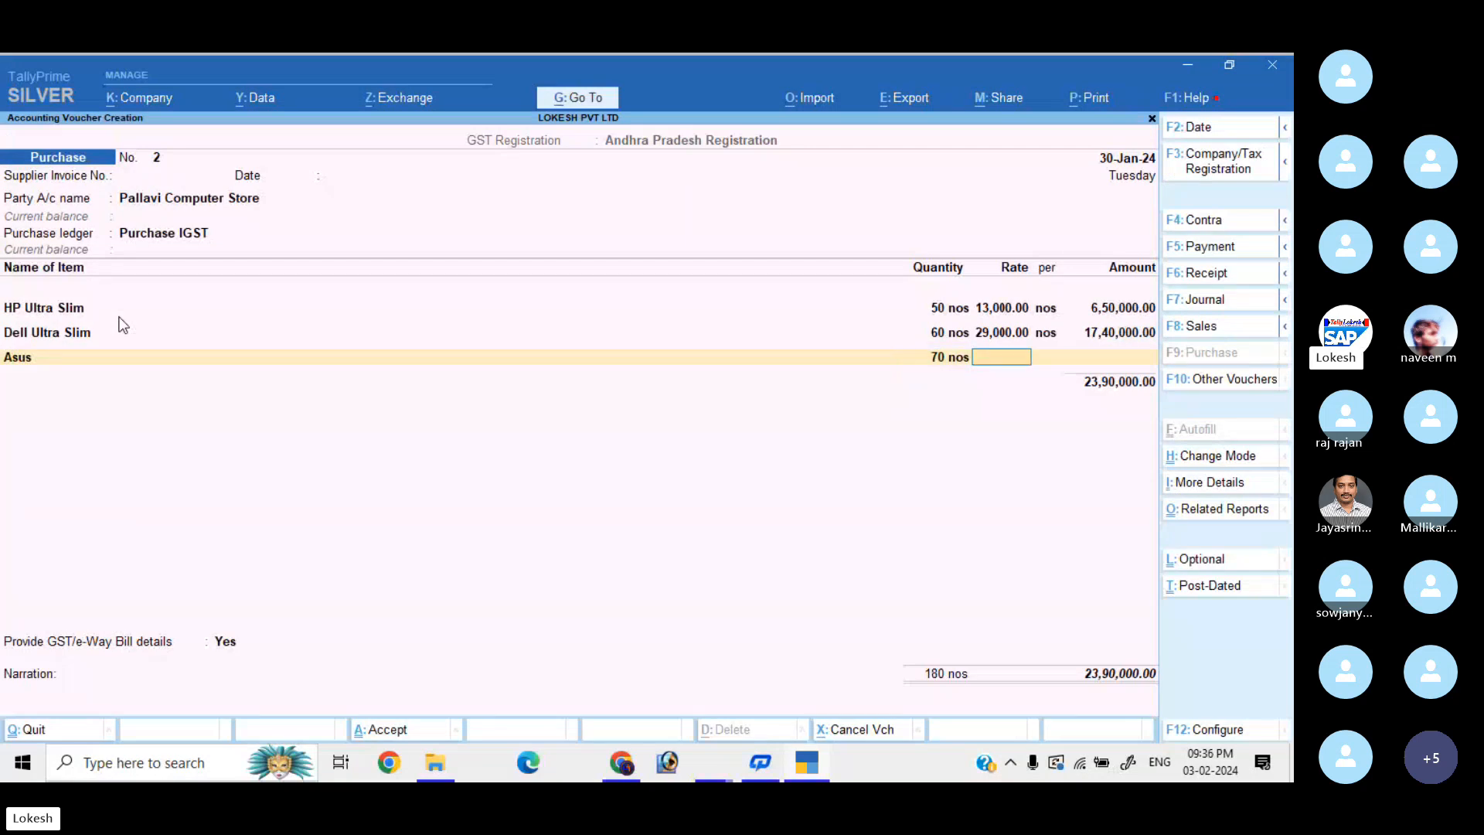
pyautogui.write('17000')
pyautogui.press('Return')
pyautogui.press('Return')
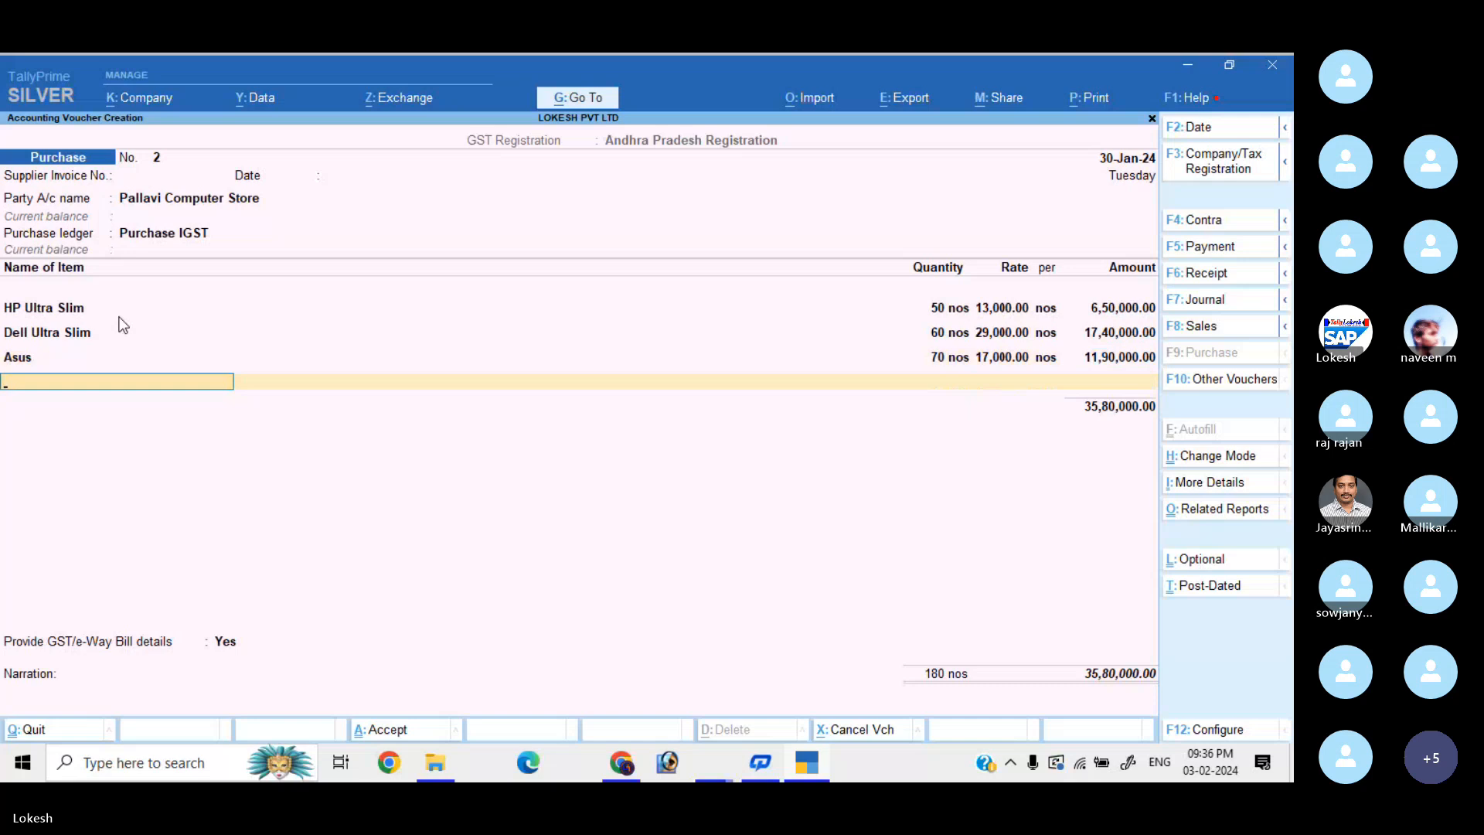
pyautogui.hotkey('alt', 'c')
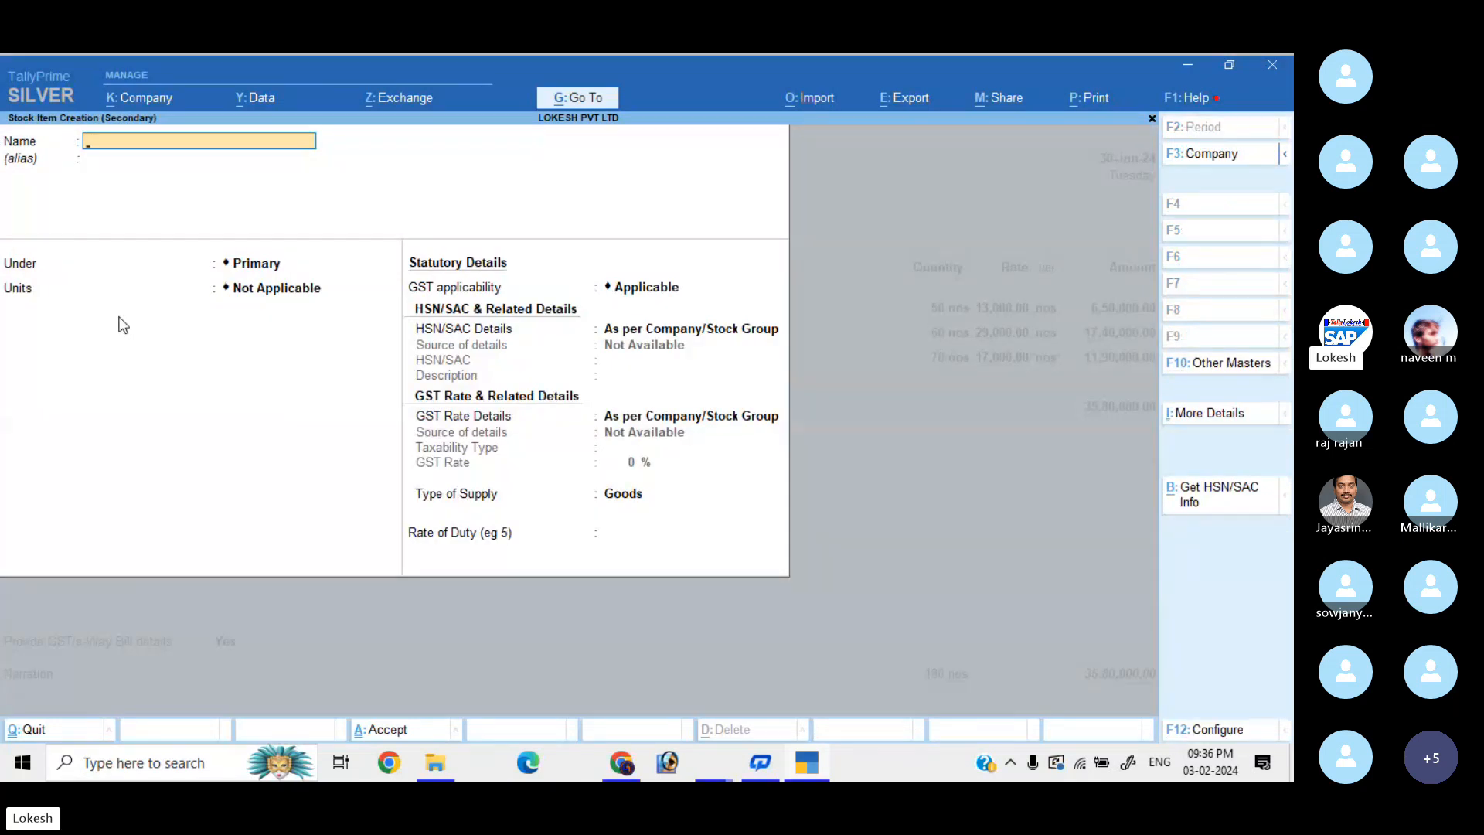
# Name the new stock item 'Lenovo' and create a LAPTOPS stock group for it.
pyautogui.write('Lenovo')
pyautogui.press('Return')
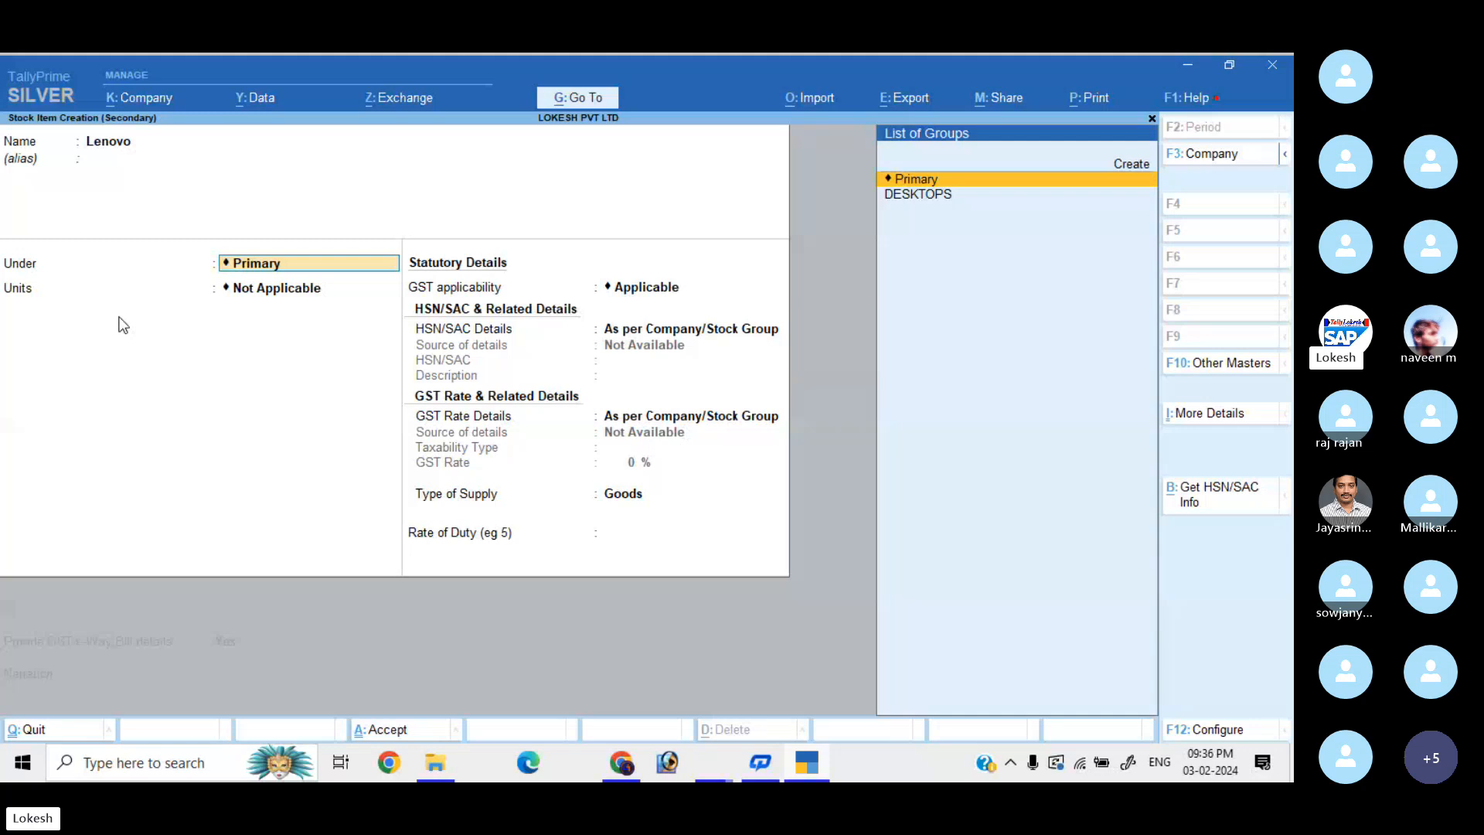
pyautogui.hotkey('alt', 'c')
pyautogui.write('La')
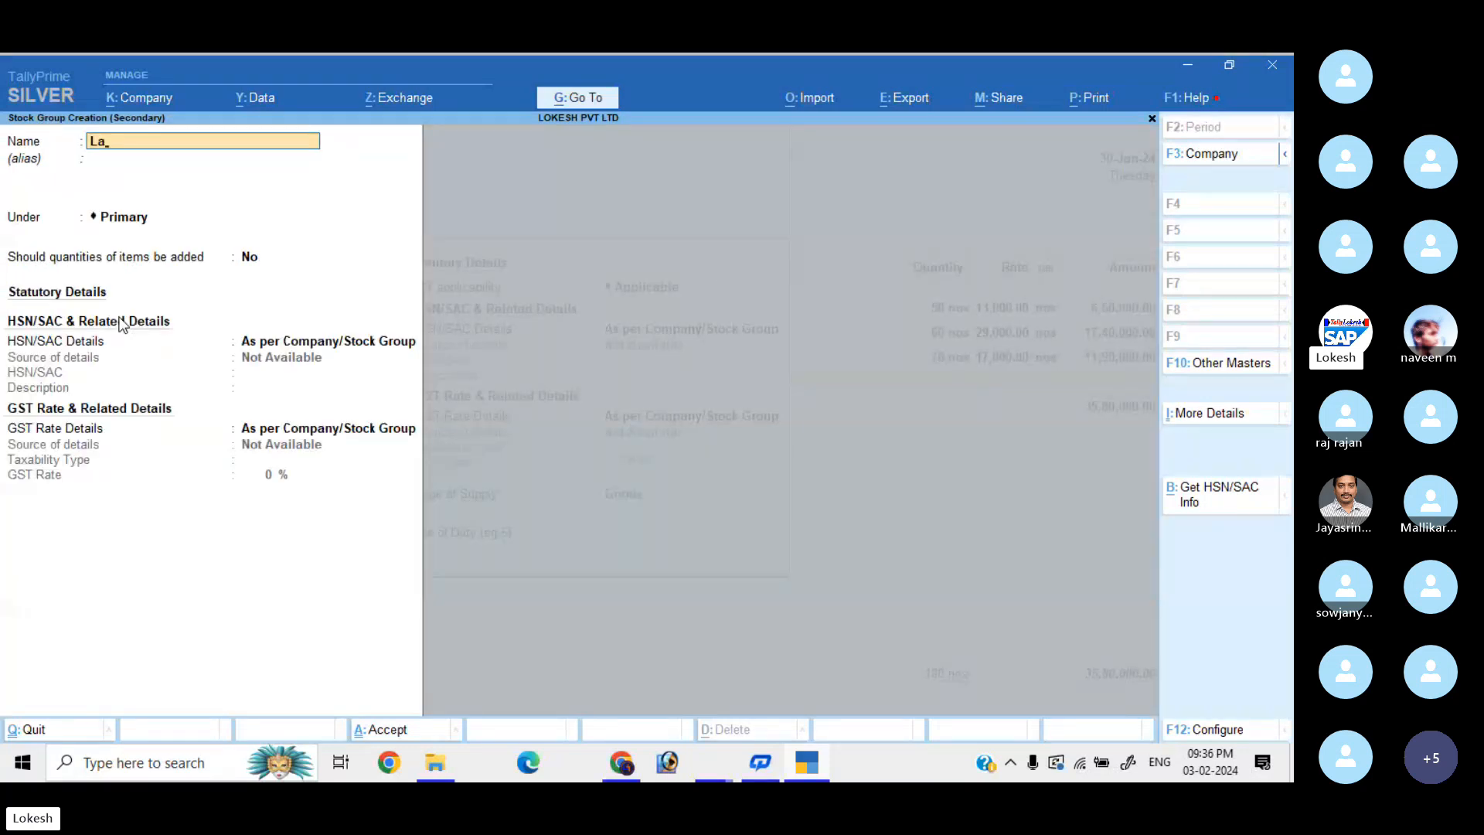
pyautogui.press('BackSpace')
pyautogui.write('APTOPS')
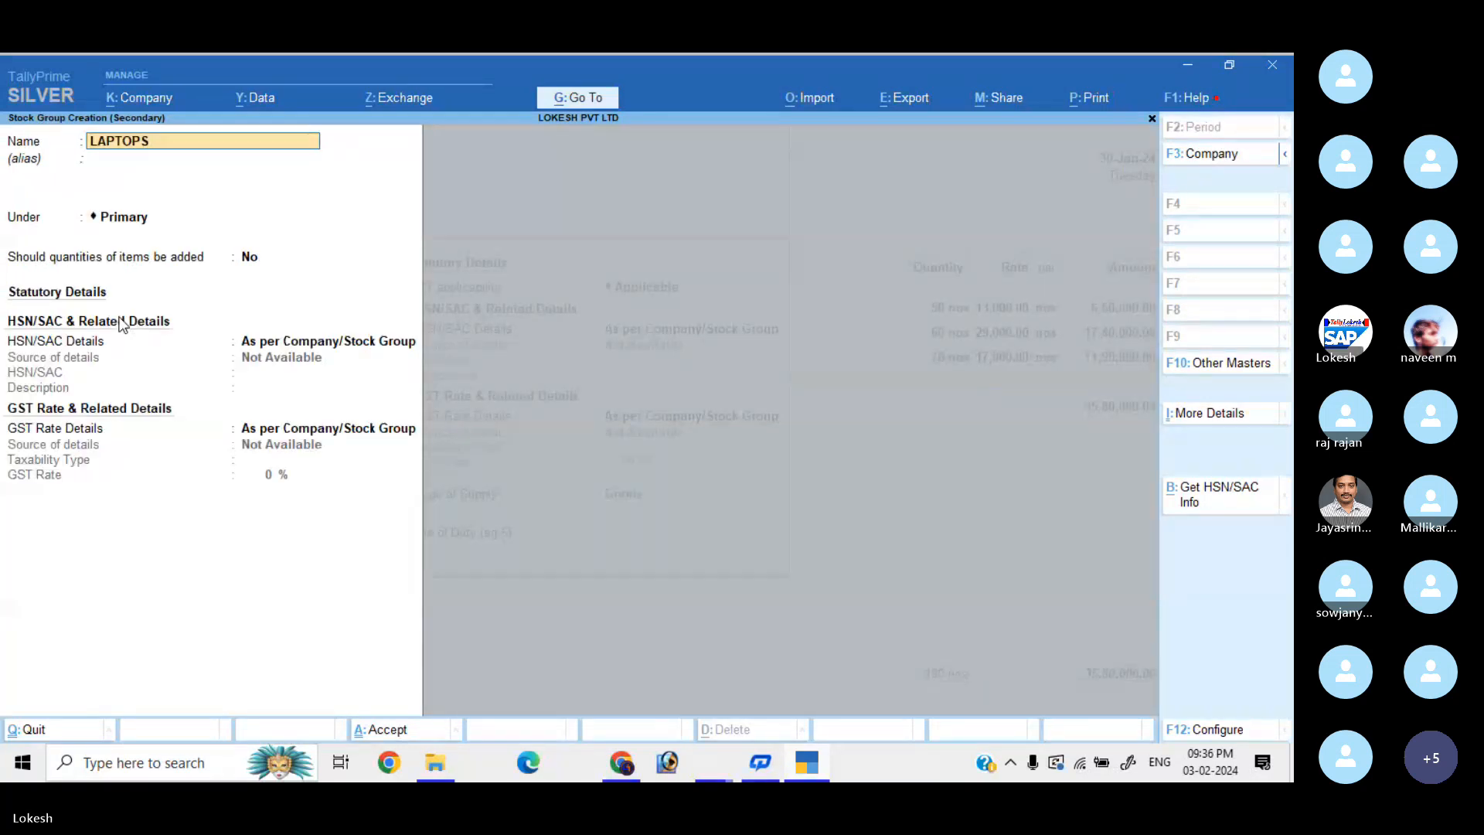
pyautogui.press('Return')
pyautogui.press('Return')
pyautogui.press('Return')
pyautogui.press('Return')
pyautogui.press('Return')
pyautogui.press('Return')
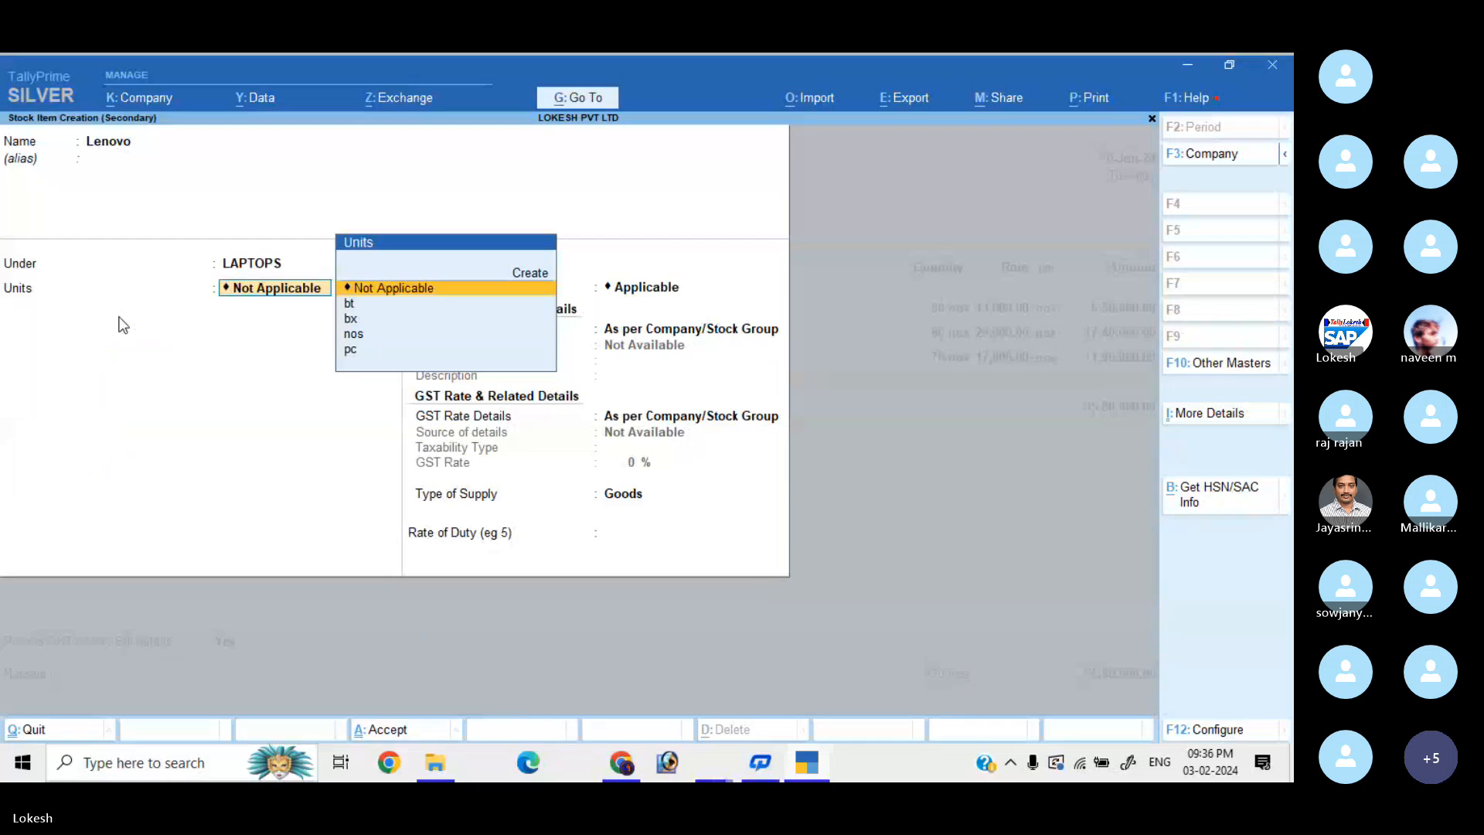
# Give Lenovo unit nos, HSN 8474, and Taxable status at 18% GST.
pyautogui.press('Down')
pyautogui.press('Down')
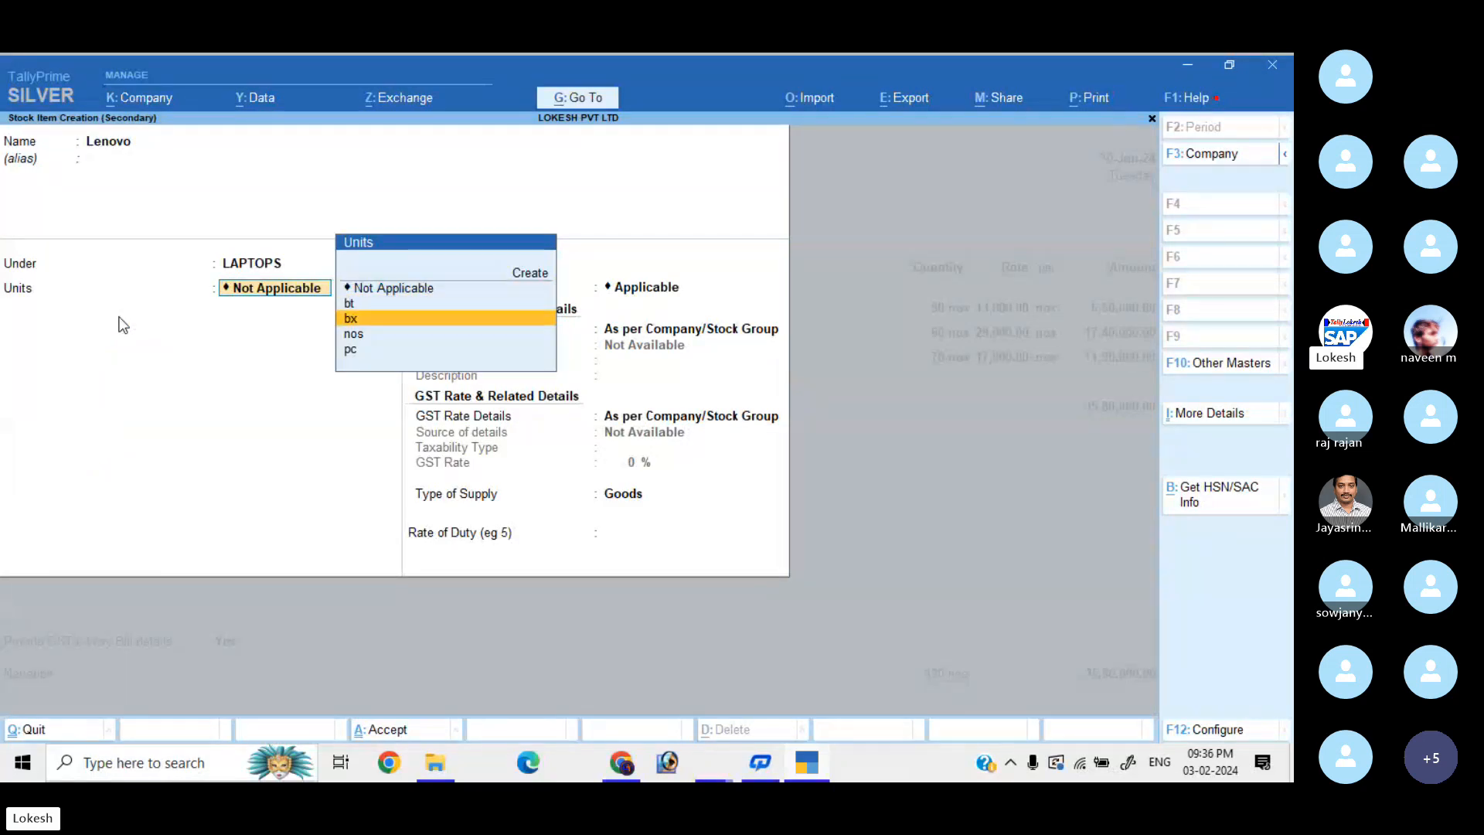
pyautogui.press('Down')
pyautogui.press('Return')
pyautogui.press('Return')
pyautogui.press('Return')
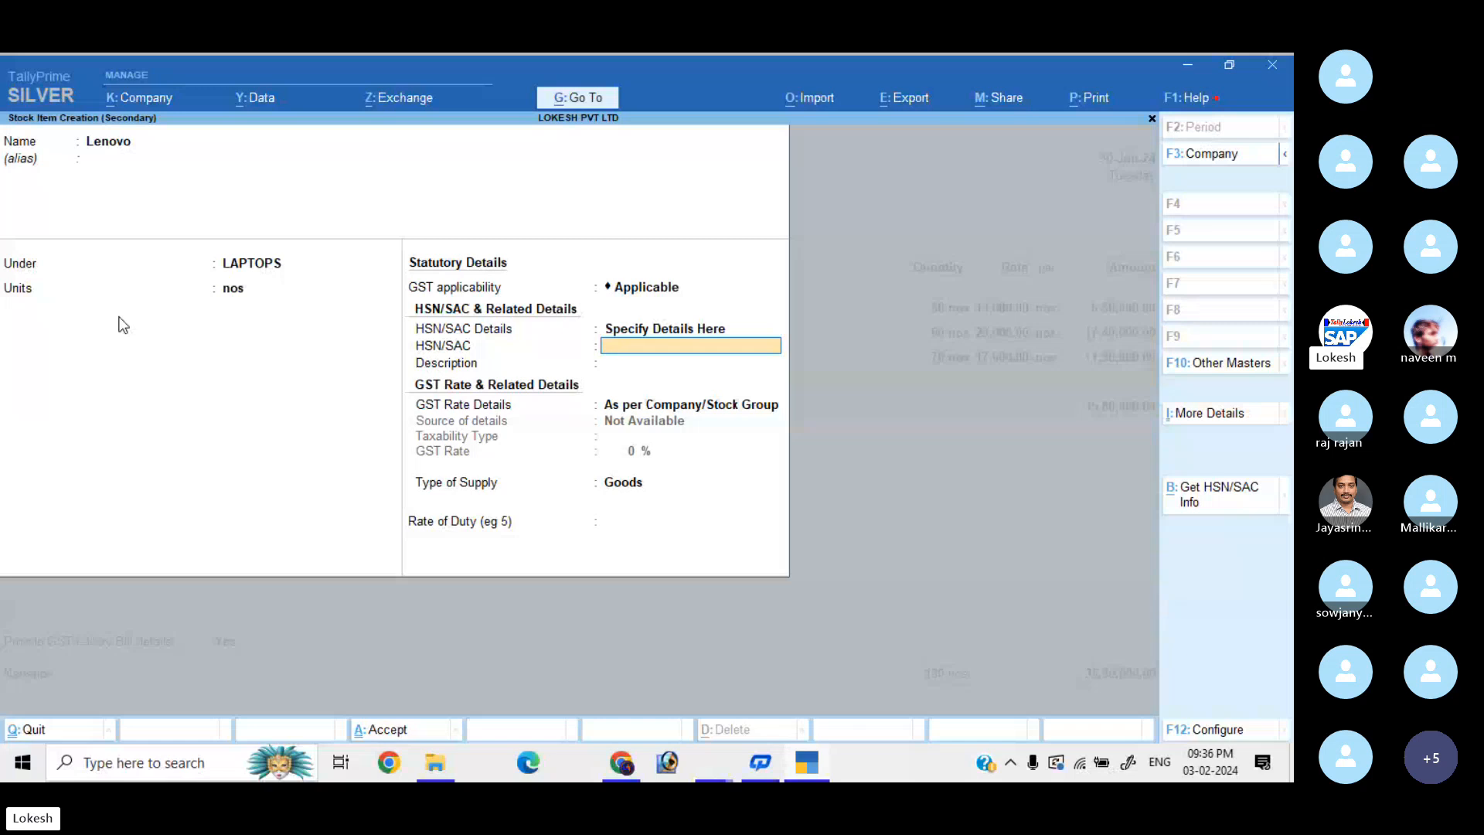
pyautogui.write('8474')
pyautogui.press('Return')
pyautogui.press('Down')
pyautogui.press('Return')
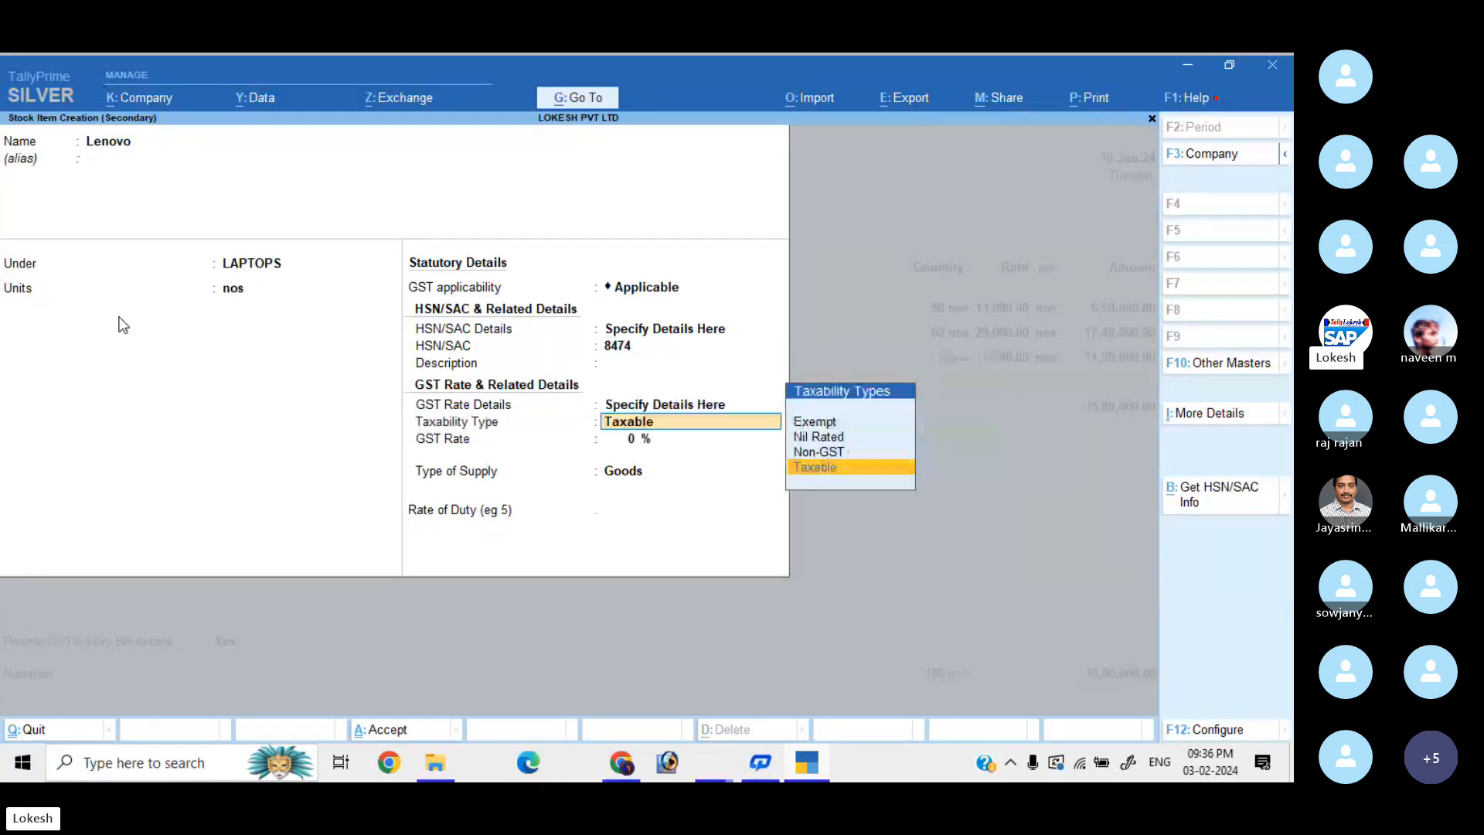
pyautogui.press('Return')
pyautogui.write('18')
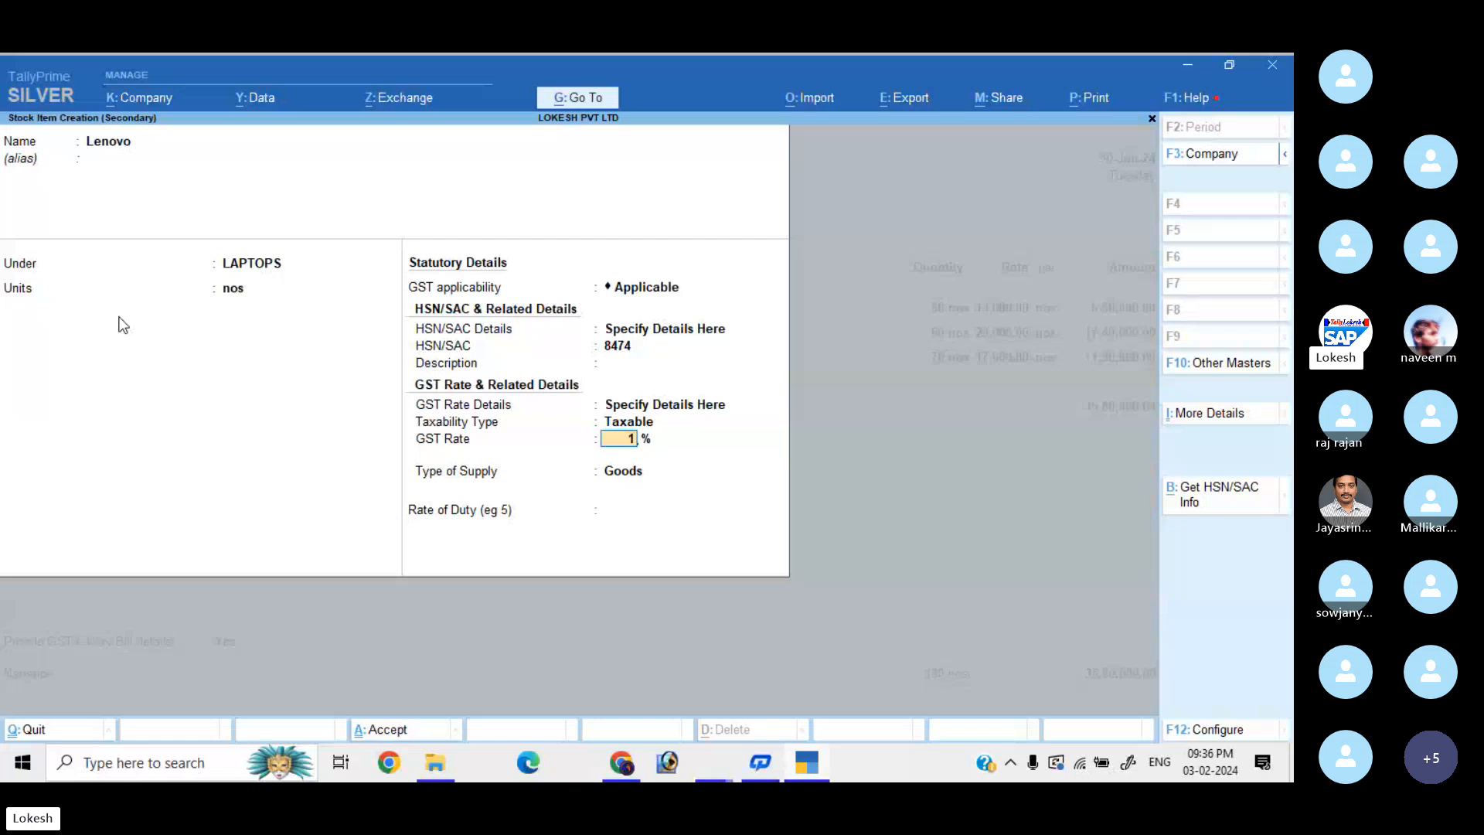
pyautogui.press('Return')
# Keep Goods supply, save Lenovo, and enter 150 nos at 59,000.
pyautogui.press('Return')
pyautogui.press('Return')
pyautogui.press('Return')
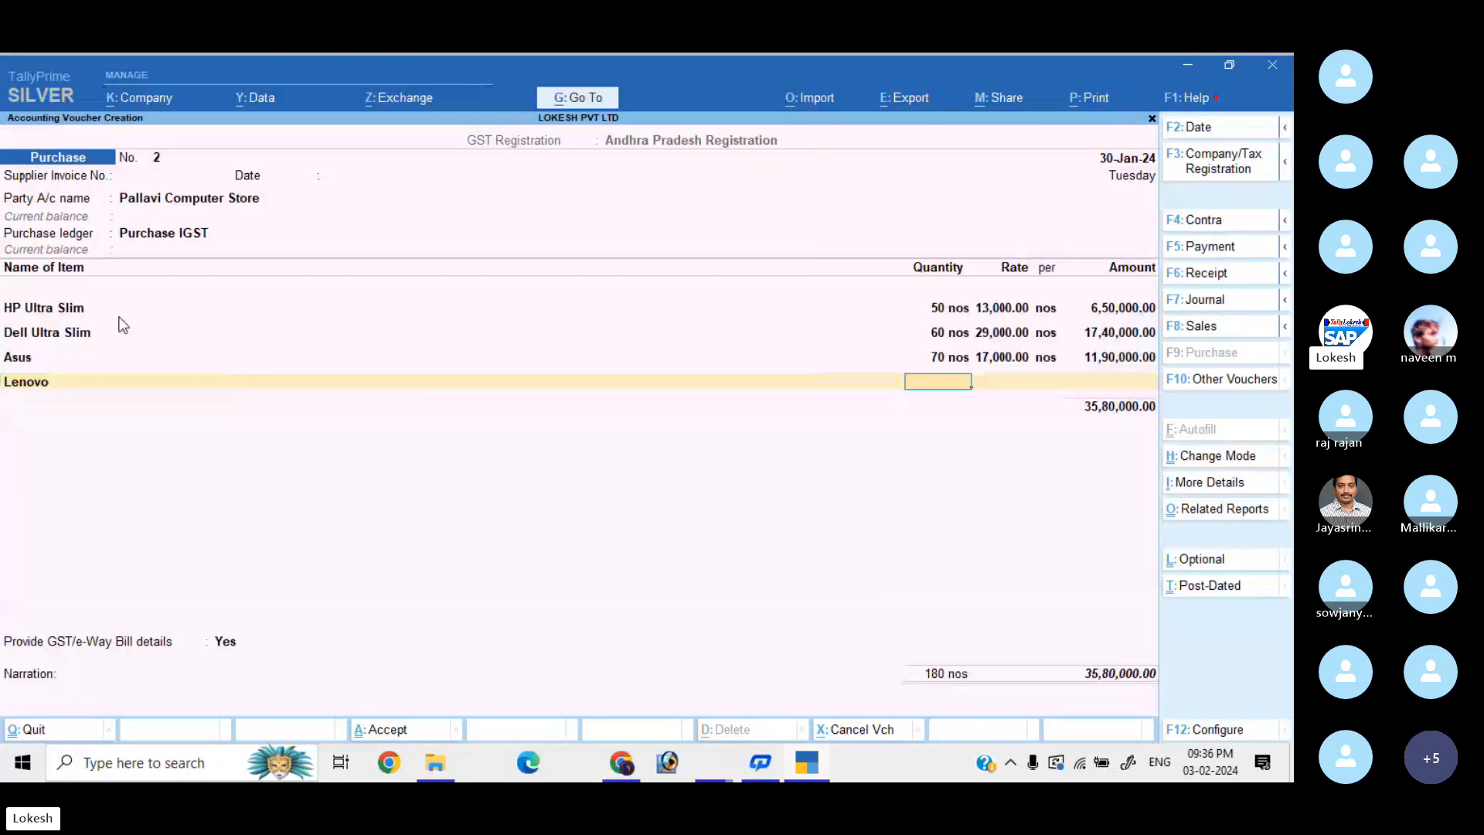
pyautogui.write('150')
pyautogui.press('Return')
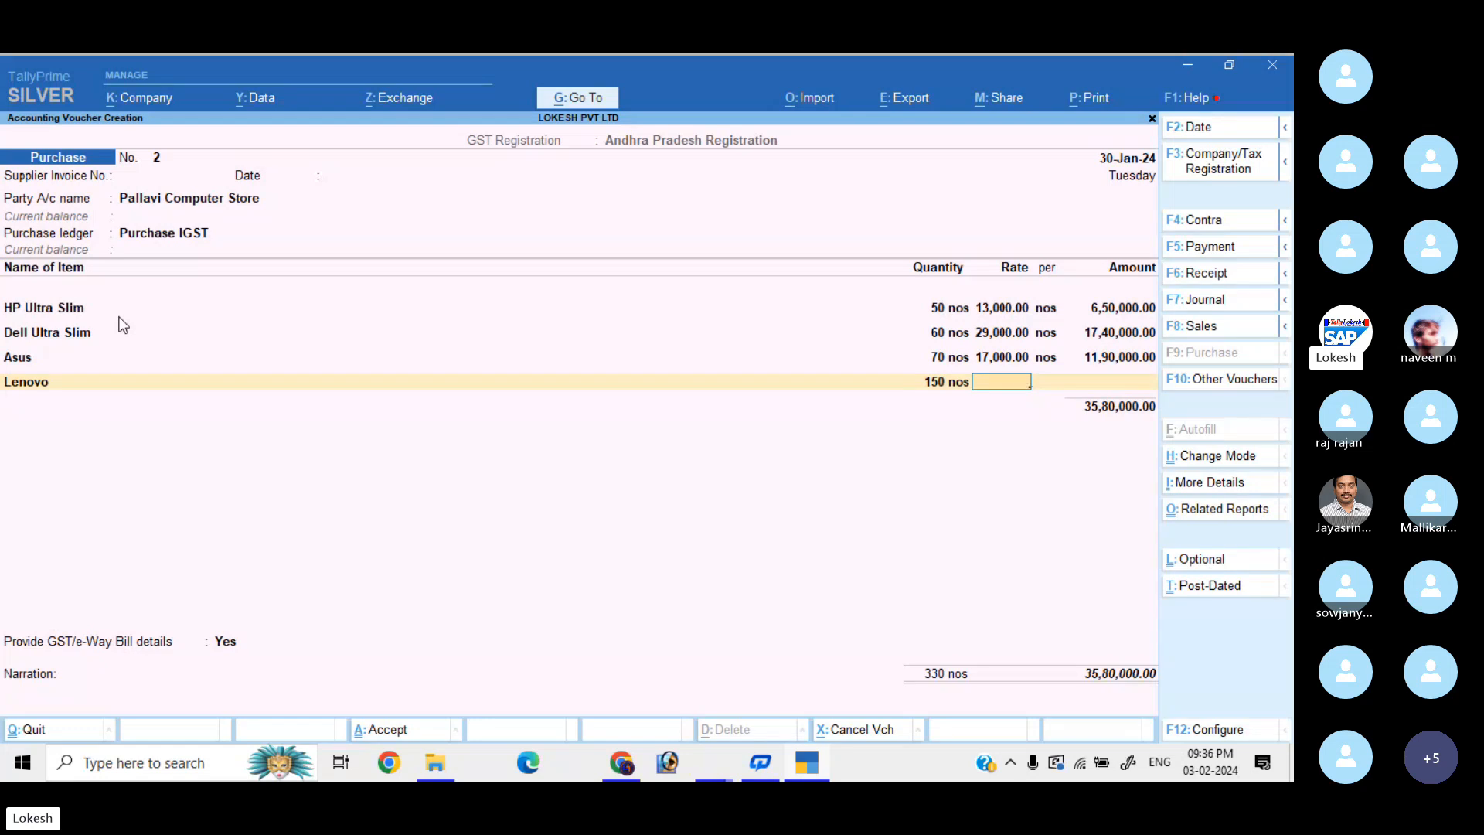
pyautogui.write('59000')
pyautogui.press('Return')
pyautogui.press('Return')
# Create stock item 'Apple' under LAPTOPS with unit nos.
pyautogui.hotkey('alt', 'c')
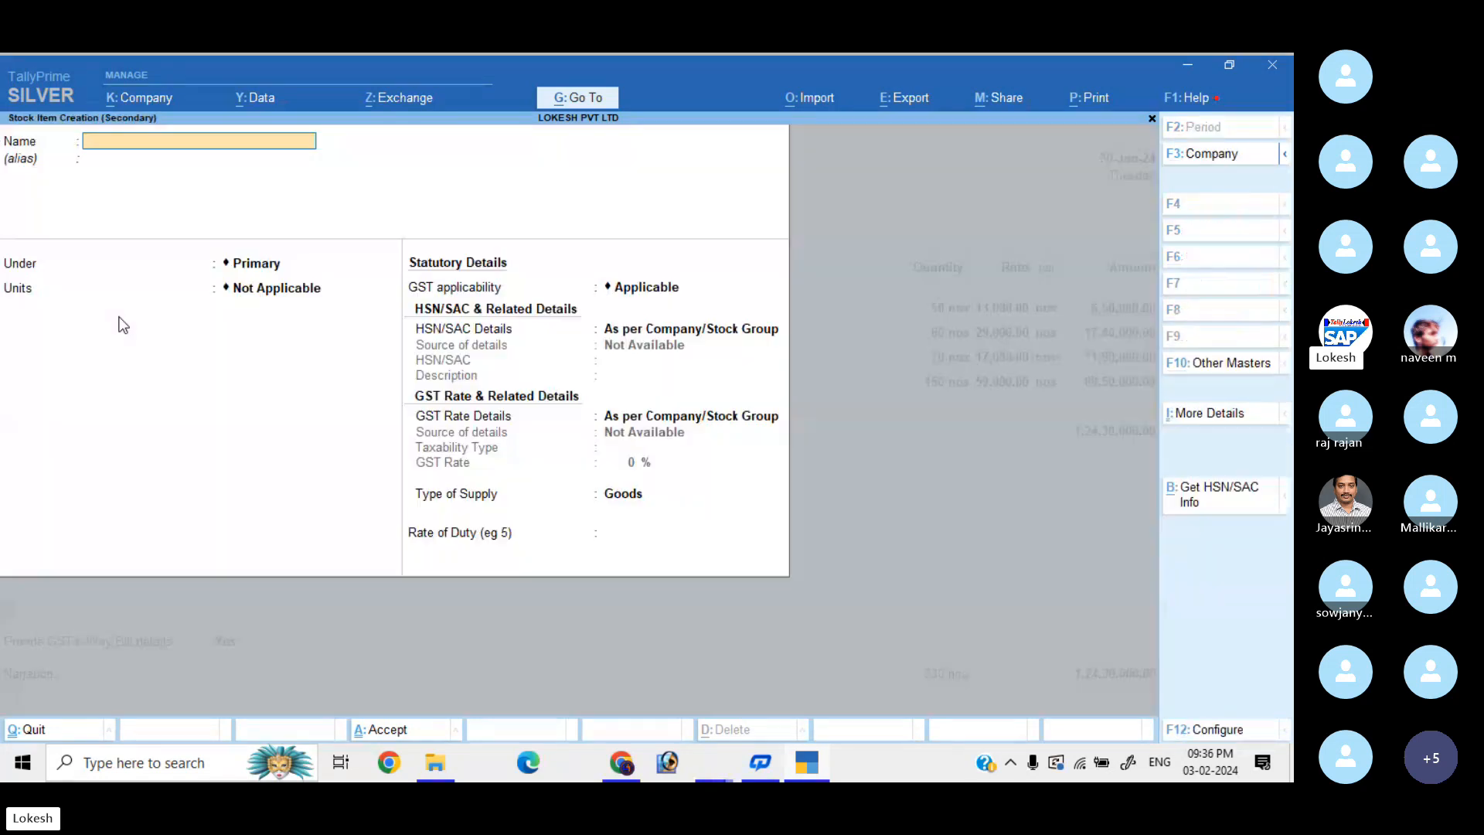
pyautogui.write('Apple')
pyautogui.press('Return')
pyautogui.press('Down')
pyautogui.press('Down')
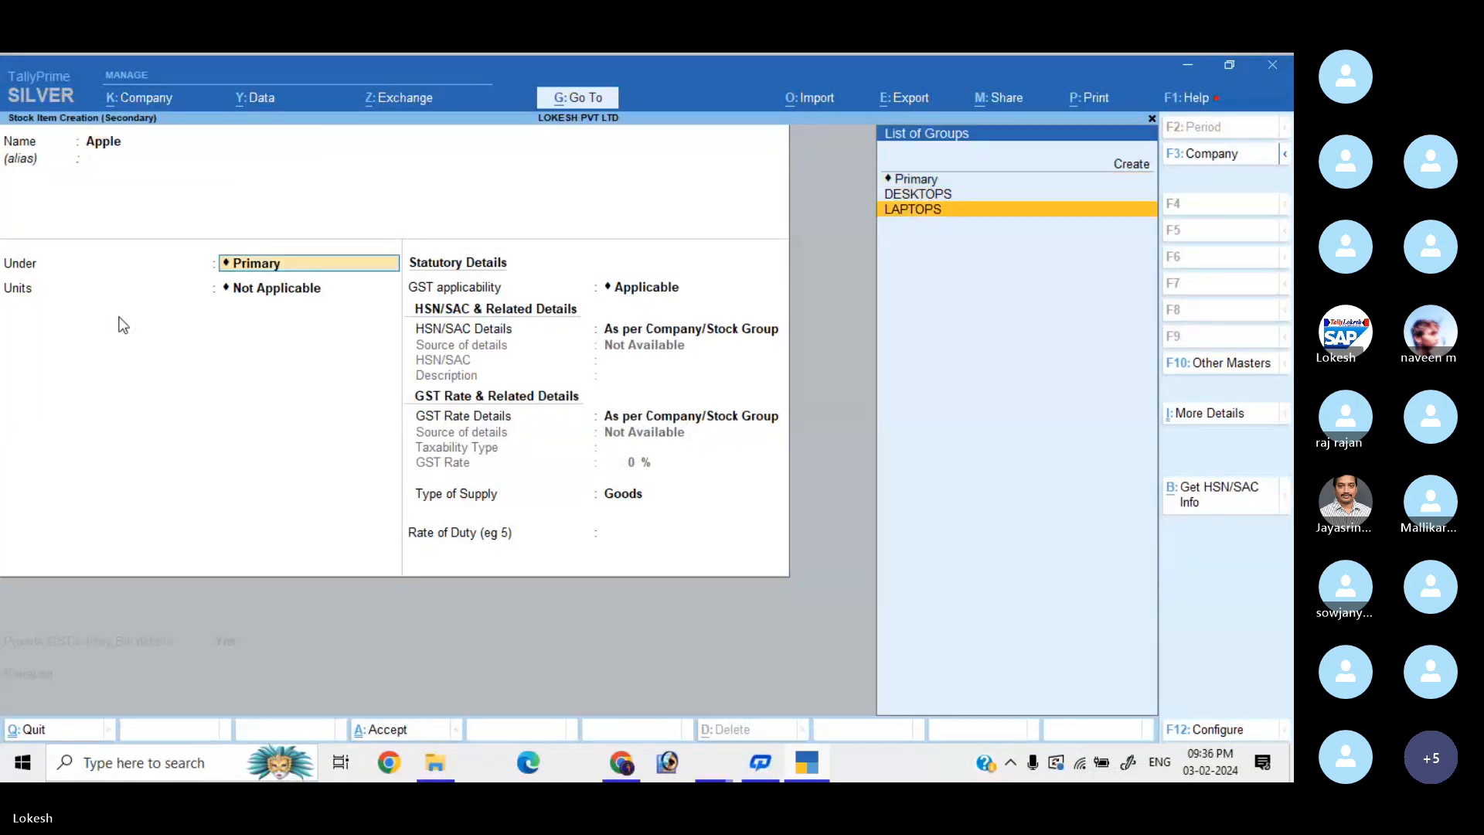
pyautogui.press('Return')
pyautogui.press('Down')
pyautogui.press('Down')
pyautogui.press('Down')
# Give Apple HSN 8475 and Taxable 18% GST, then save it.
pyautogui.press('Return')
pyautogui.press('Return')
pyautogui.press('Down')
pyautogui.press('Return')
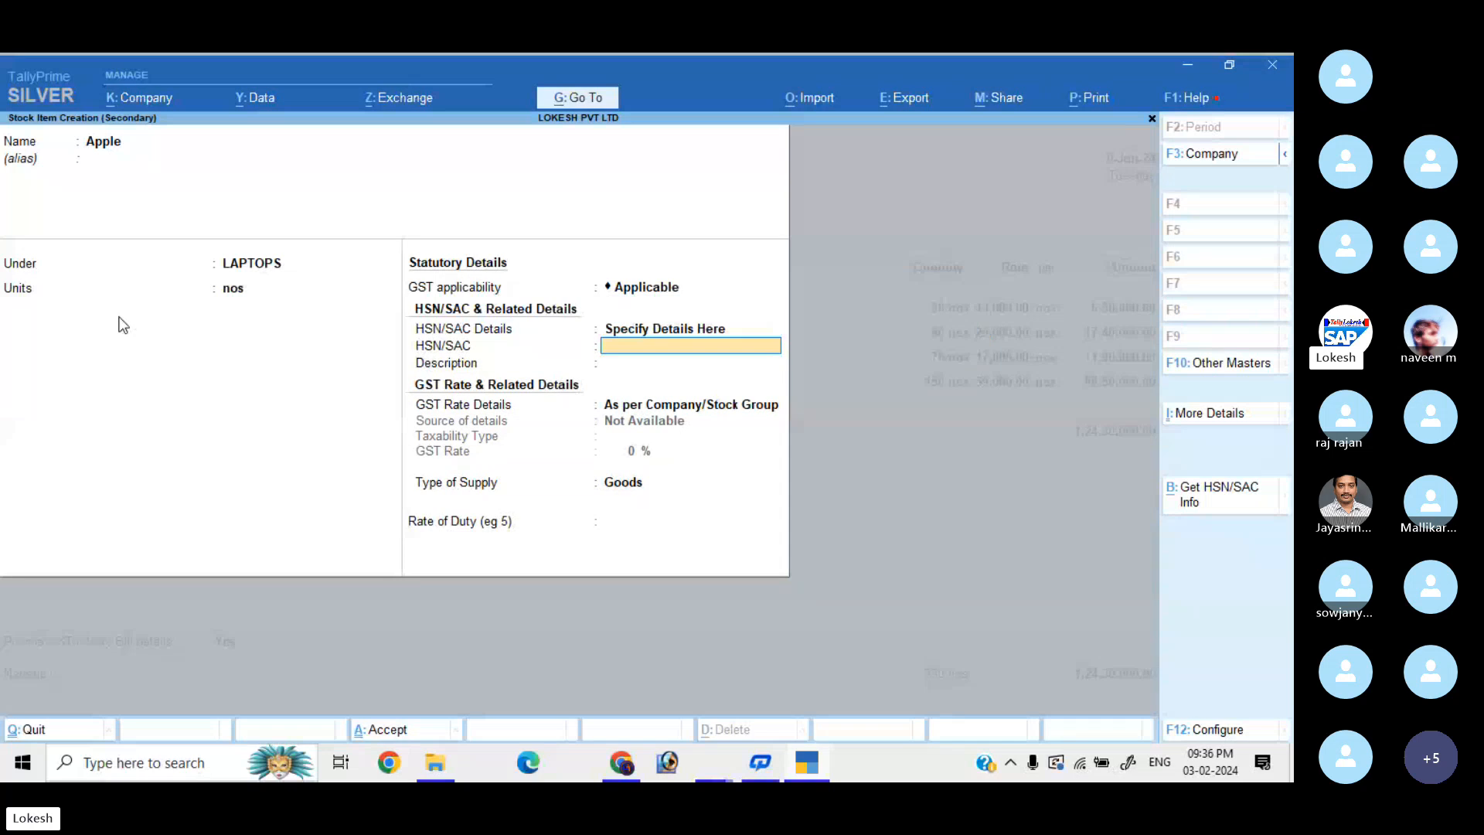
pyautogui.write('8475')
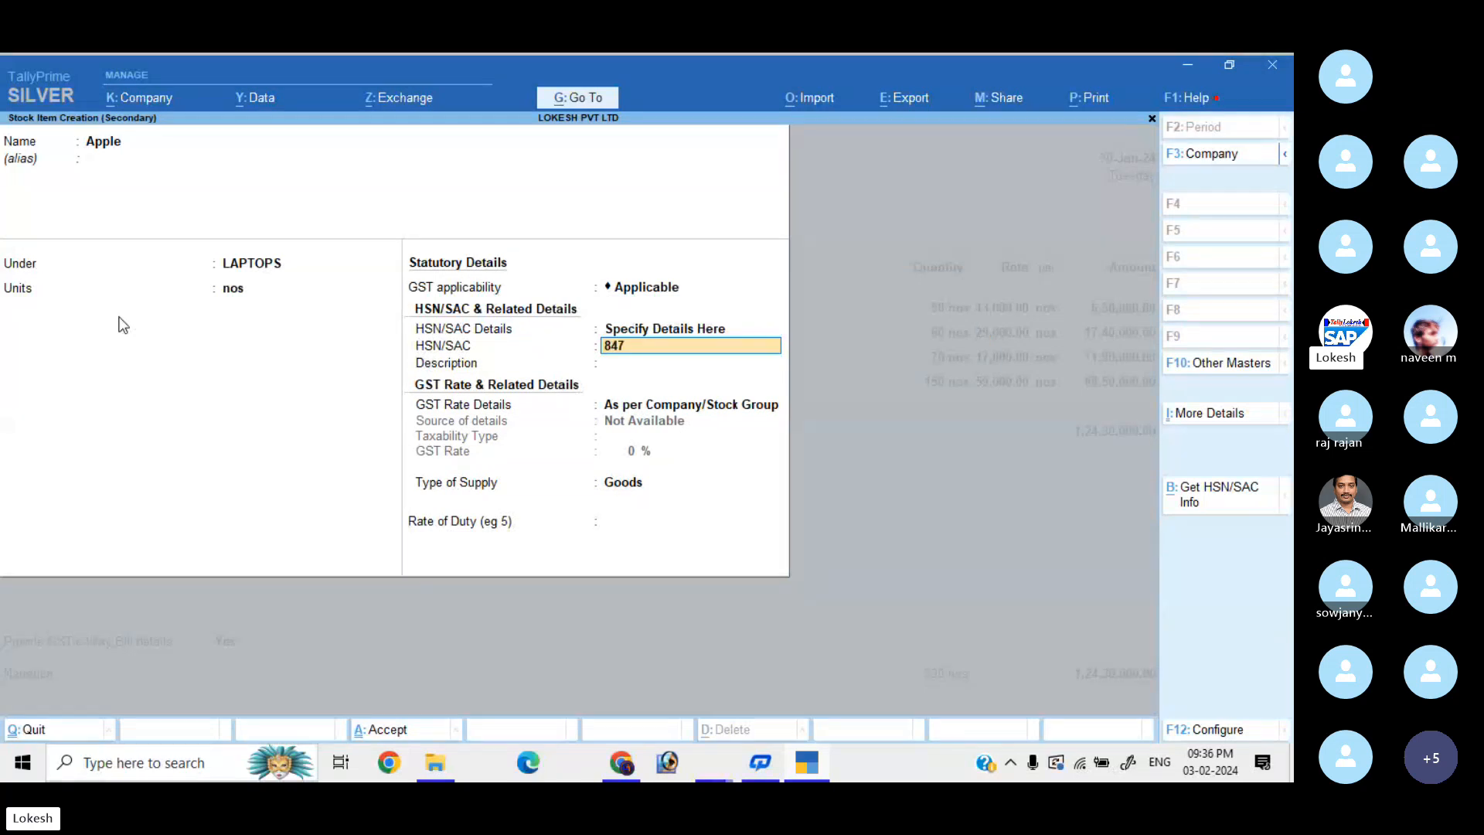
pyautogui.press('Return')
pyautogui.press('Return')
pyautogui.press('Down')
pyautogui.press('Return')
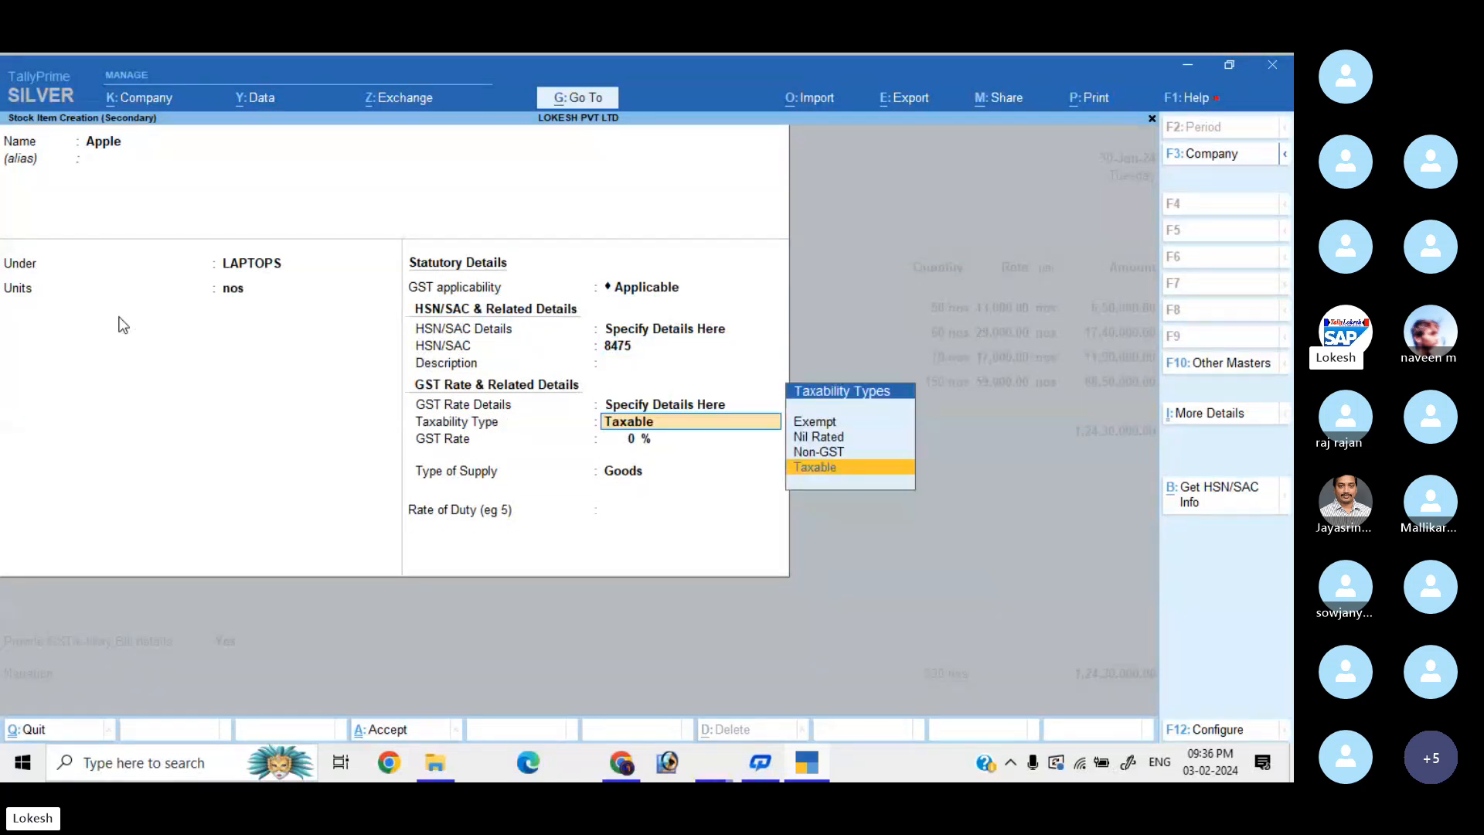
pyautogui.press('Return')
pyautogui.write('18')
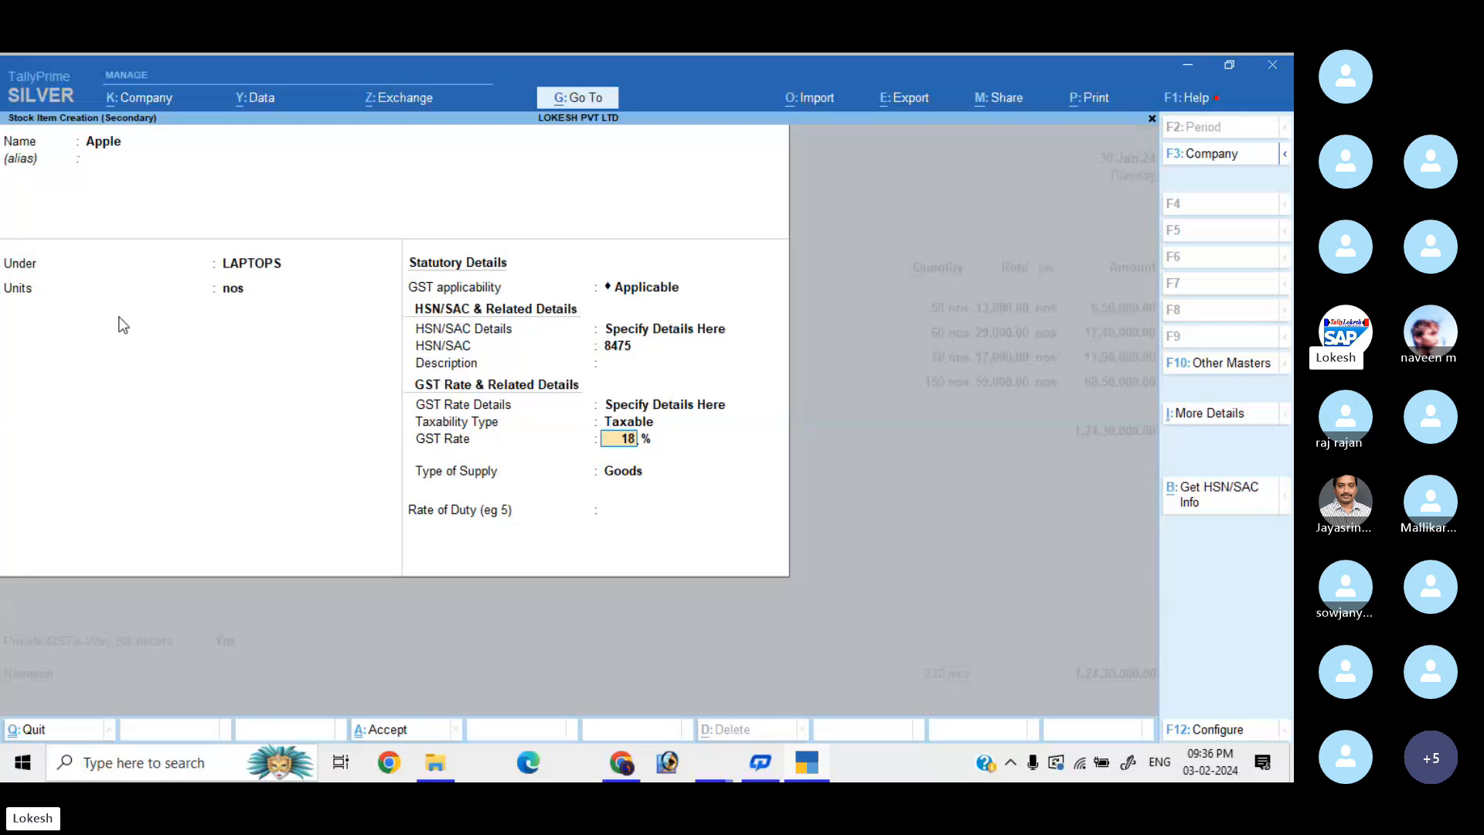
pyautogui.press('Return')
pyautogui.press('Return')
pyautogui.press('Return')
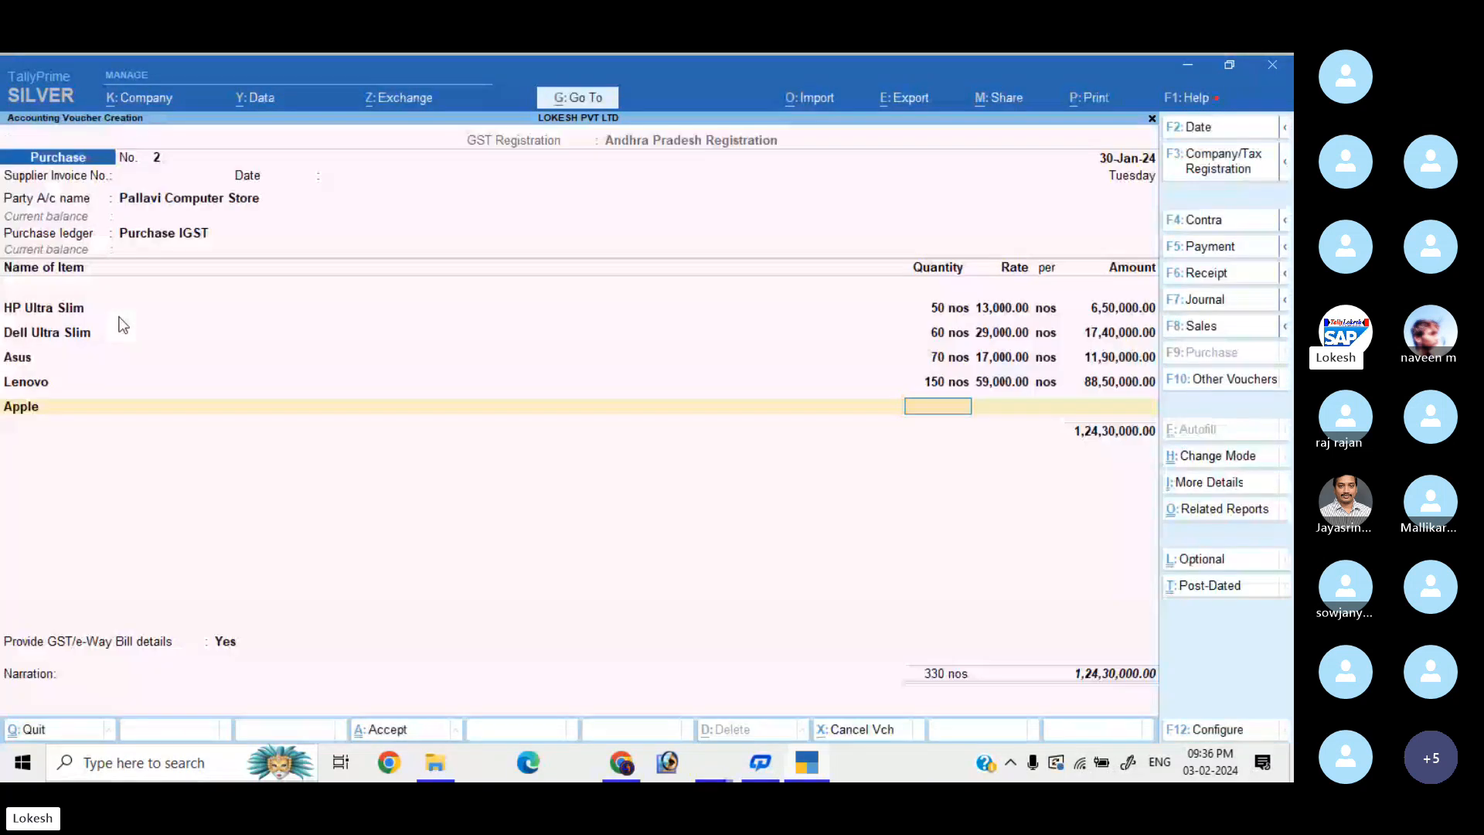
# Enter 100 nos of Apple at 38,000 on the voucher.
pyautogui.write('100')
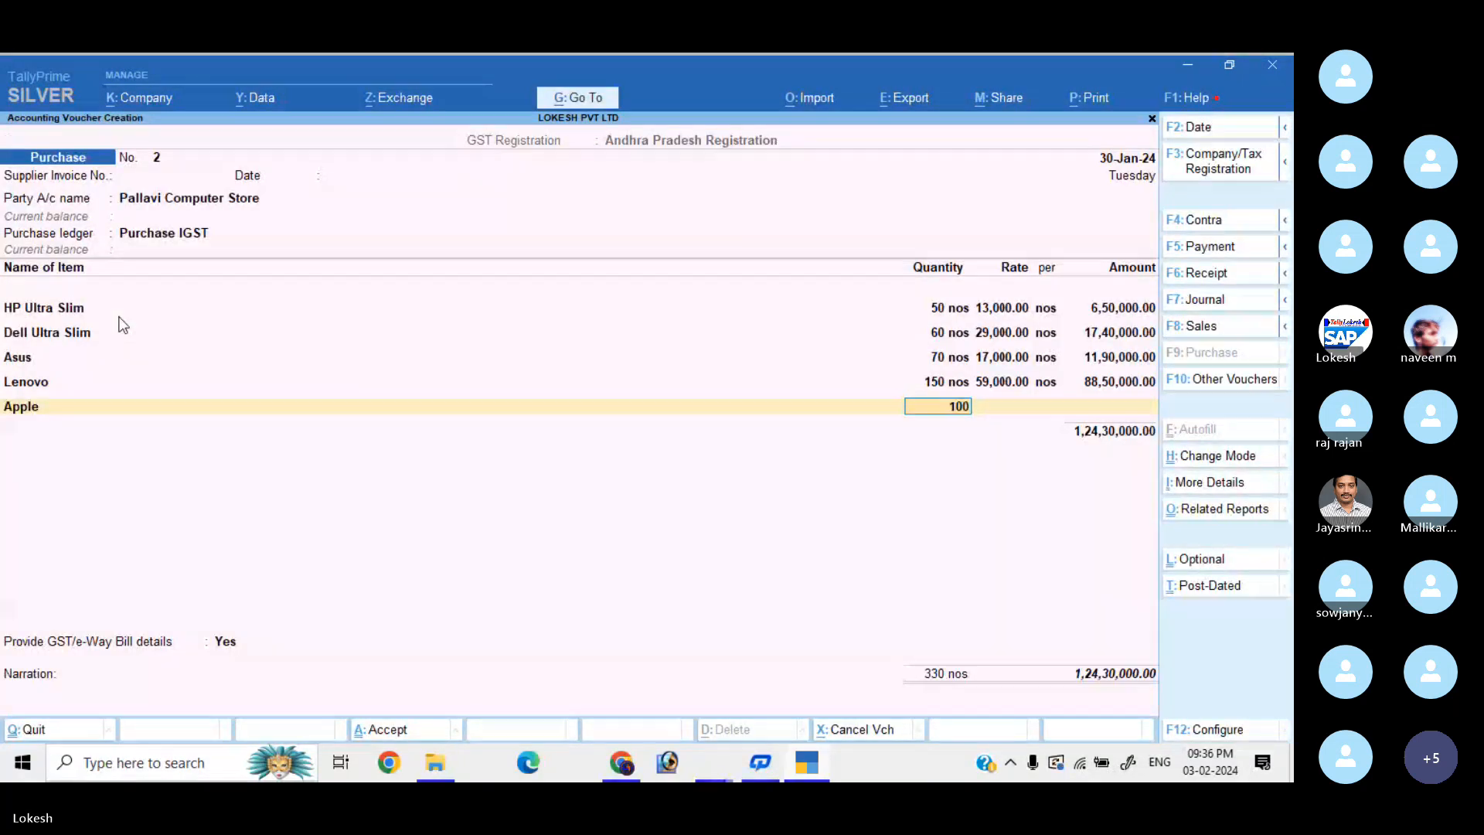
pyautogui.press('Return')
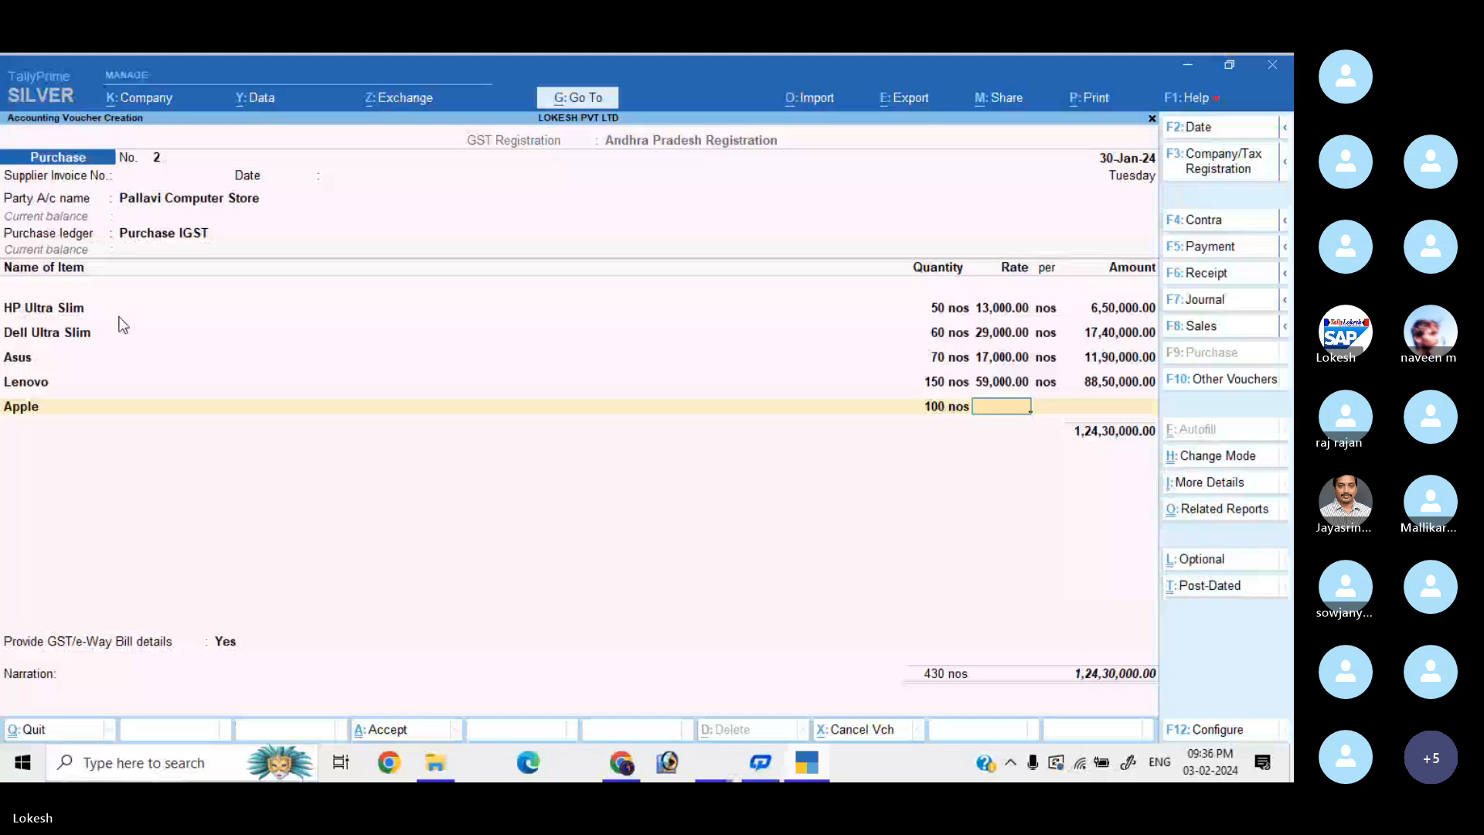
pyautogui.write('38')
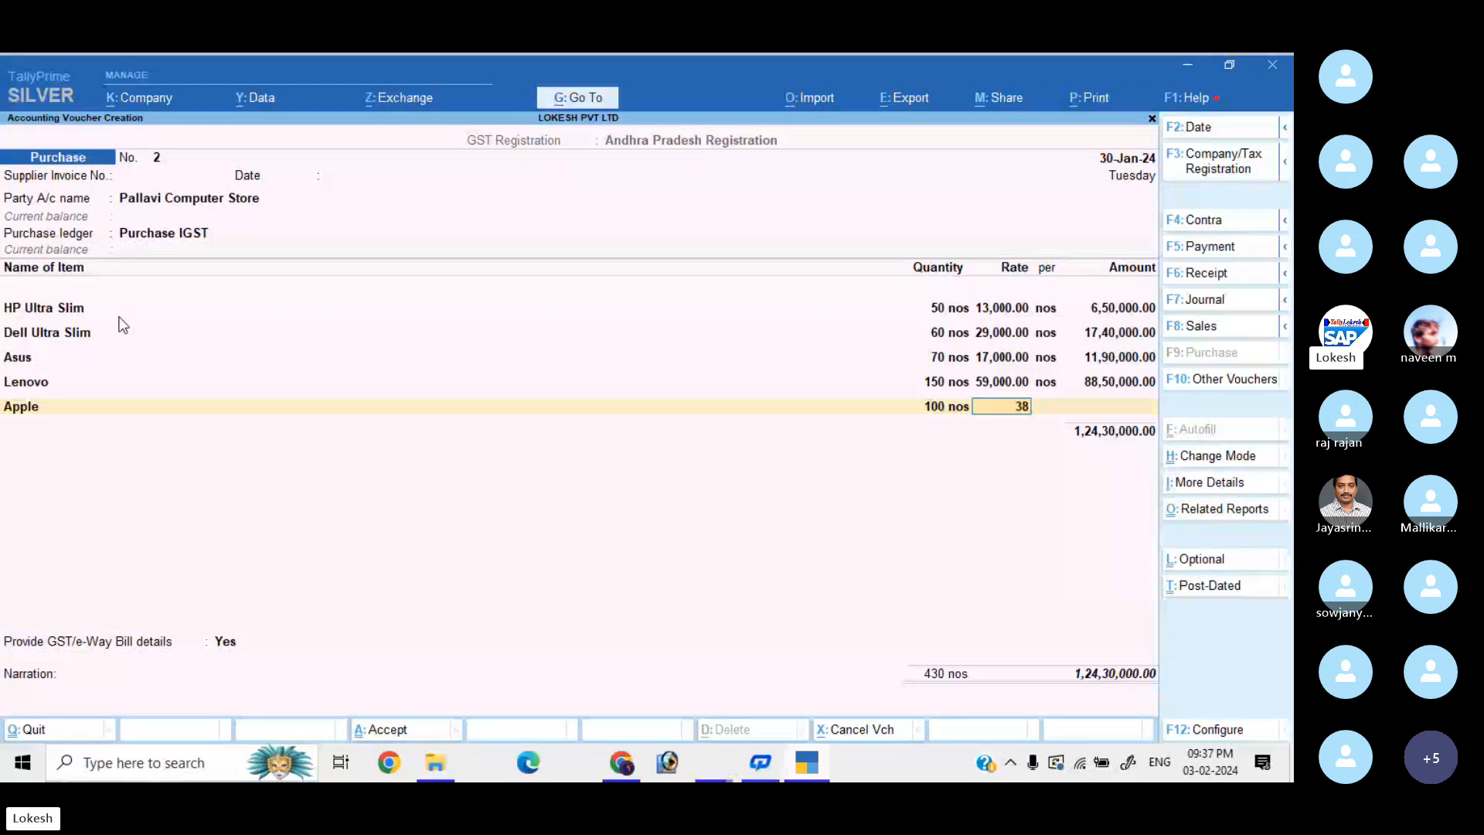
pyautogui.write(',000')
pyautogui.press('Return')
pyautogui.press('Return')
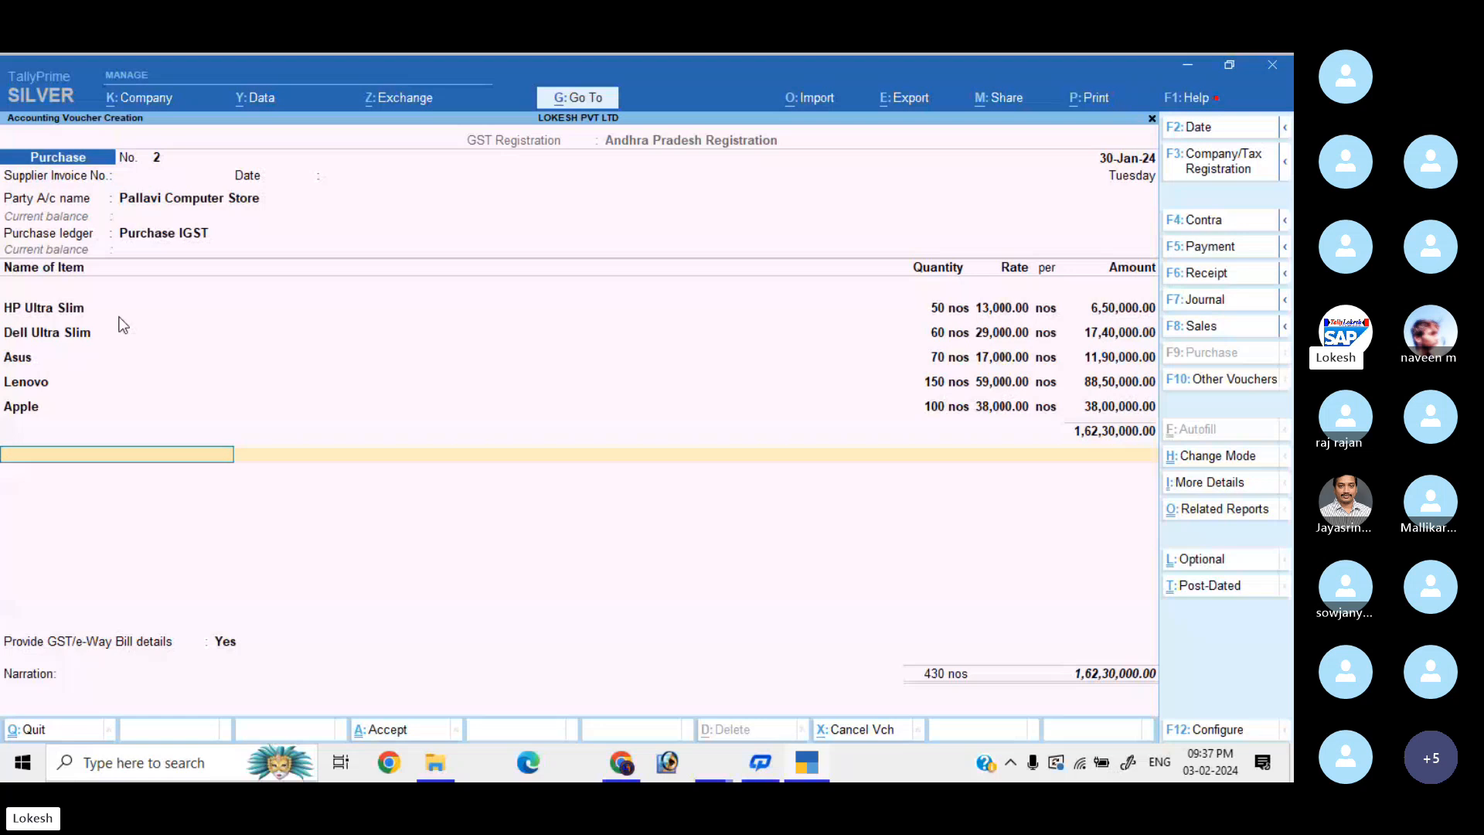
# Create IGST ledger under Duties & Taxes (GST, tax type IGST) and accept 32,79,400.
pyautogui.press('Return')
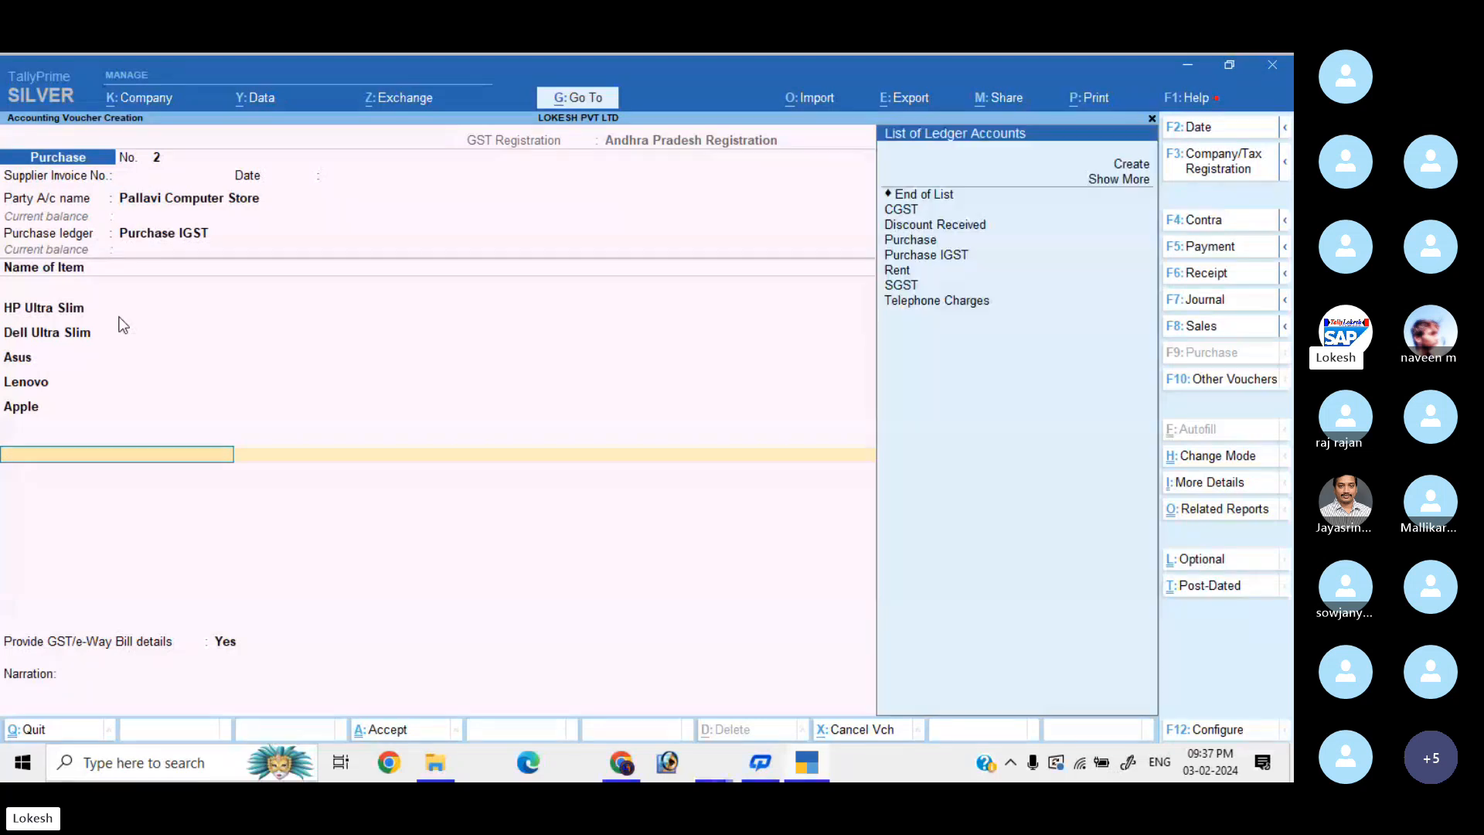
pyautogui.hotkey('alt', 'c')
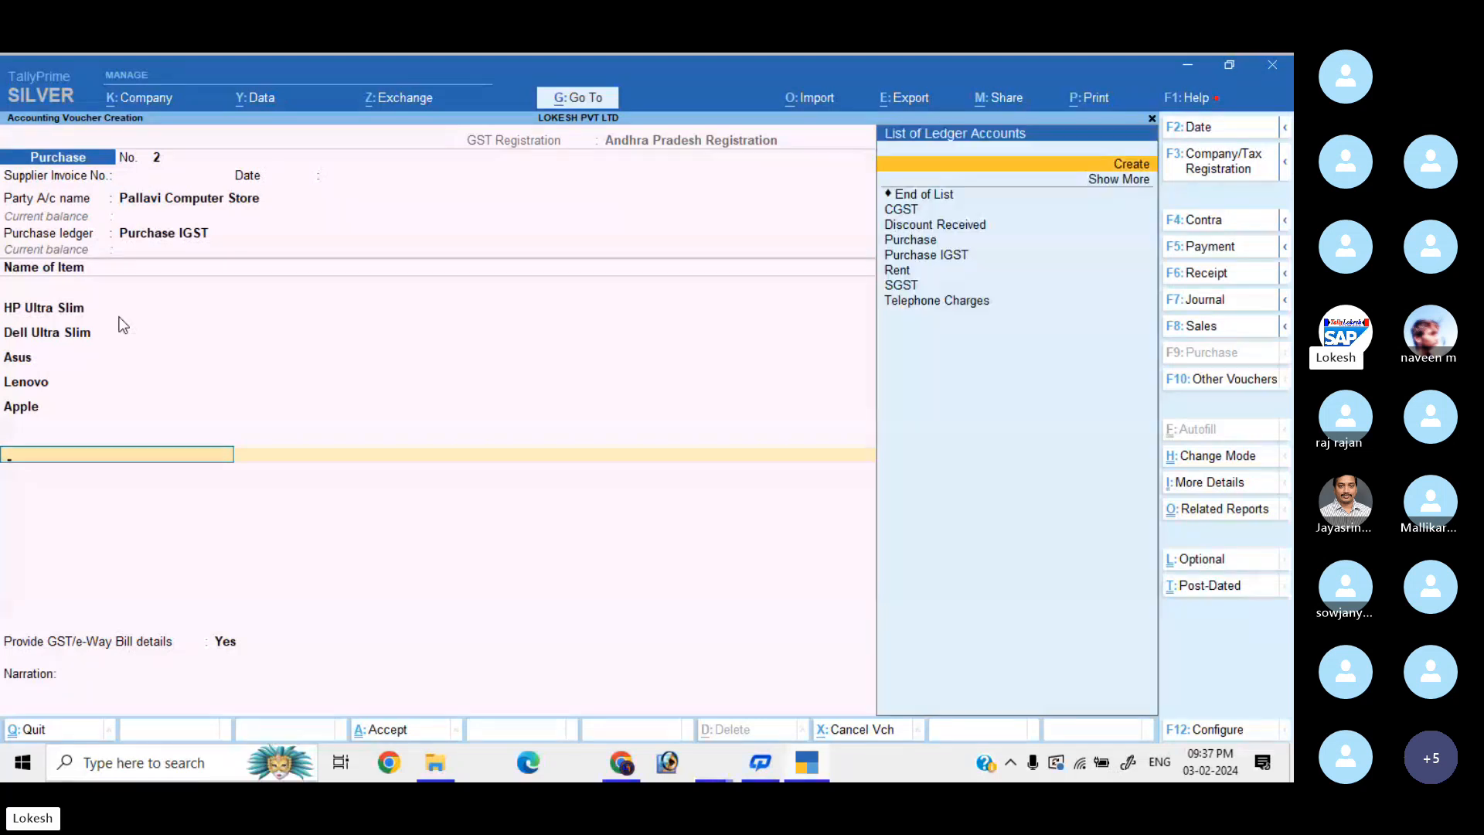
pyautogui.write('IGST')
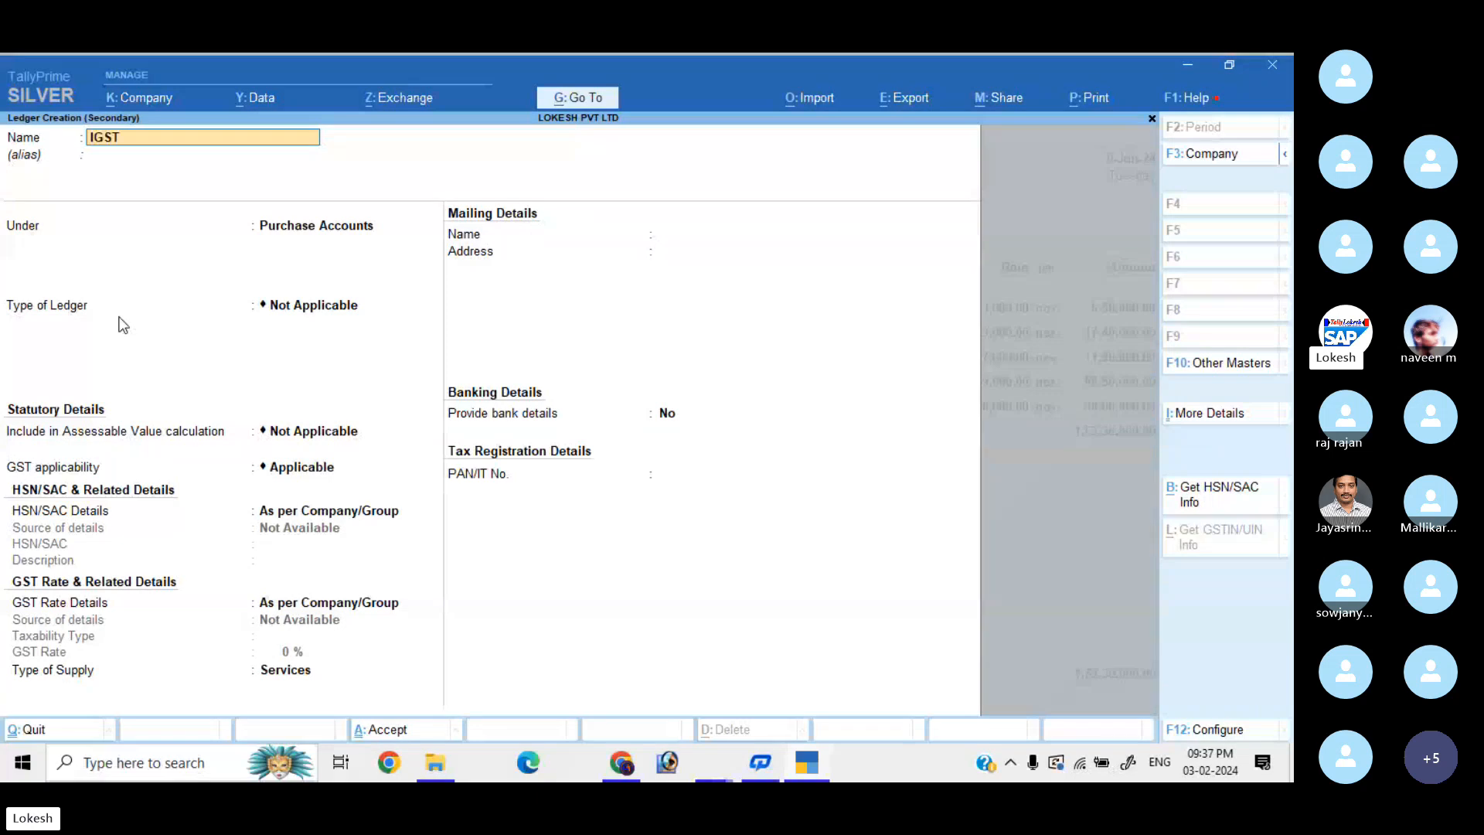
pyautogui.press('Return')
pyautogui.press('Return')
pyautogui.write('du')
pyautogui.press('Return')
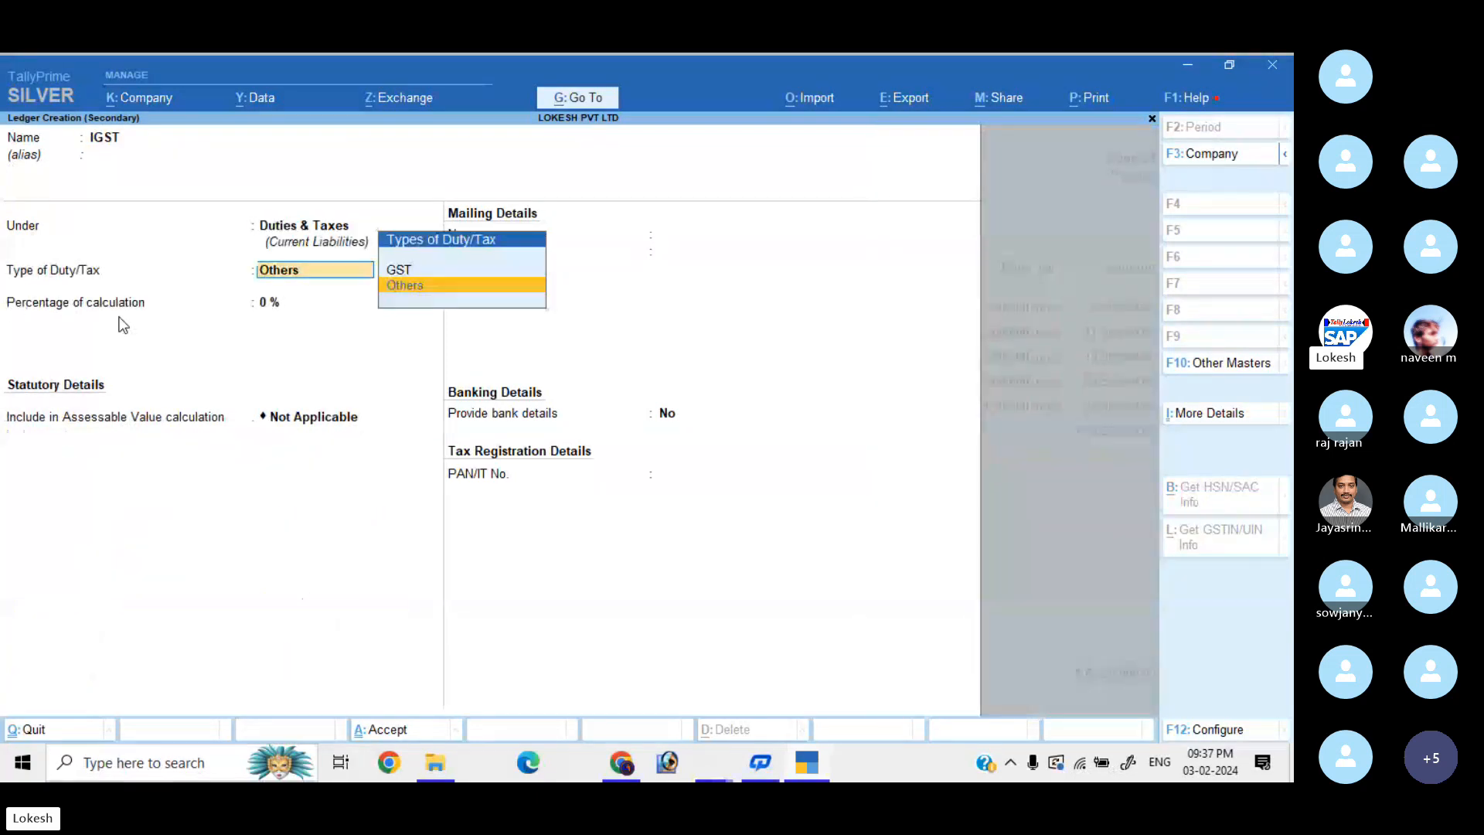
pyautogui.press('Up')
pyautogui.press('Return')
pyautogui.press('Return')
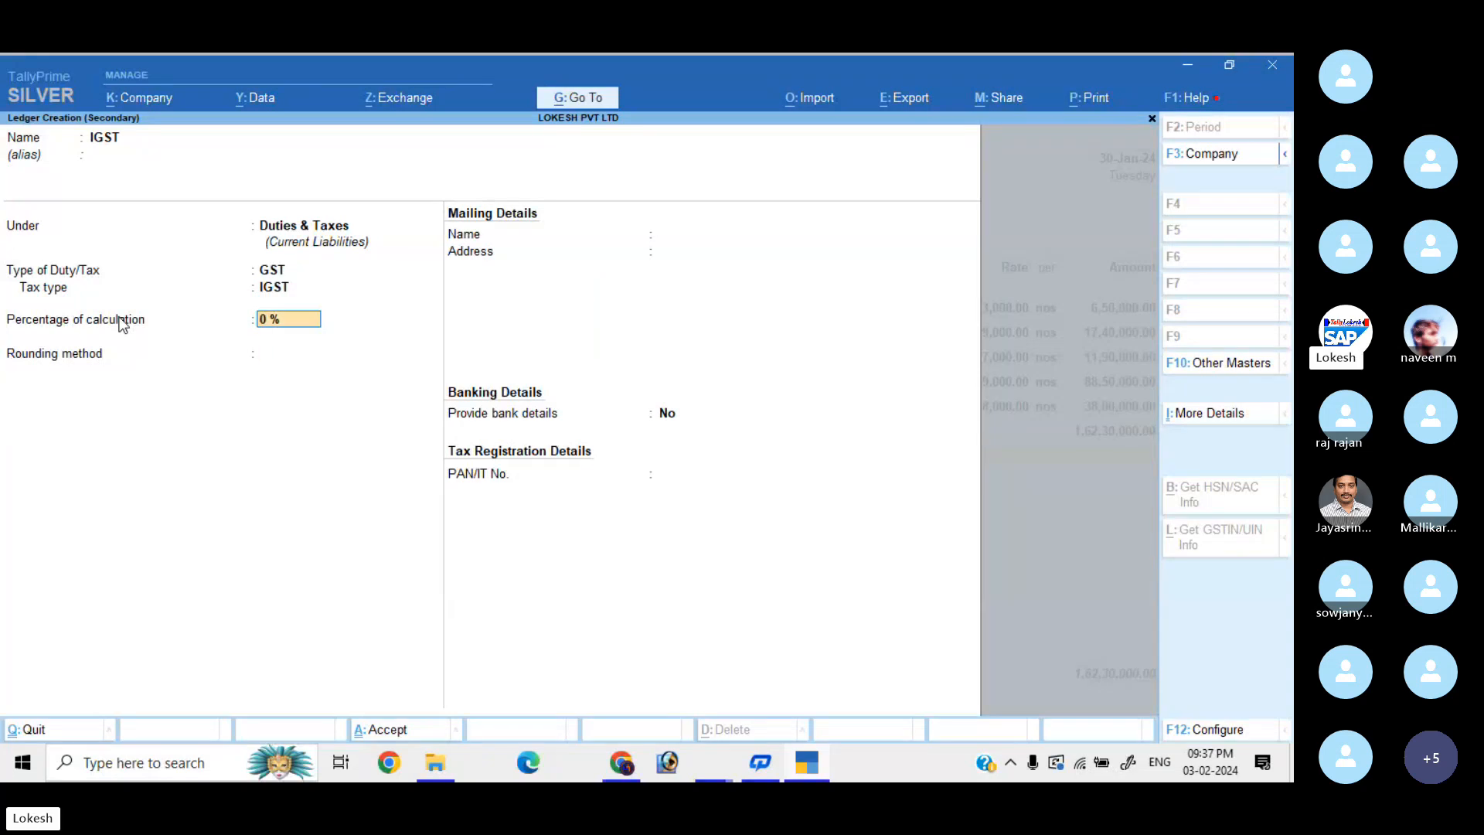
pyautogui.press('Return')
pyautogui.press('Return')
pyautogui.press('Return')
pyautogui.press('Return')
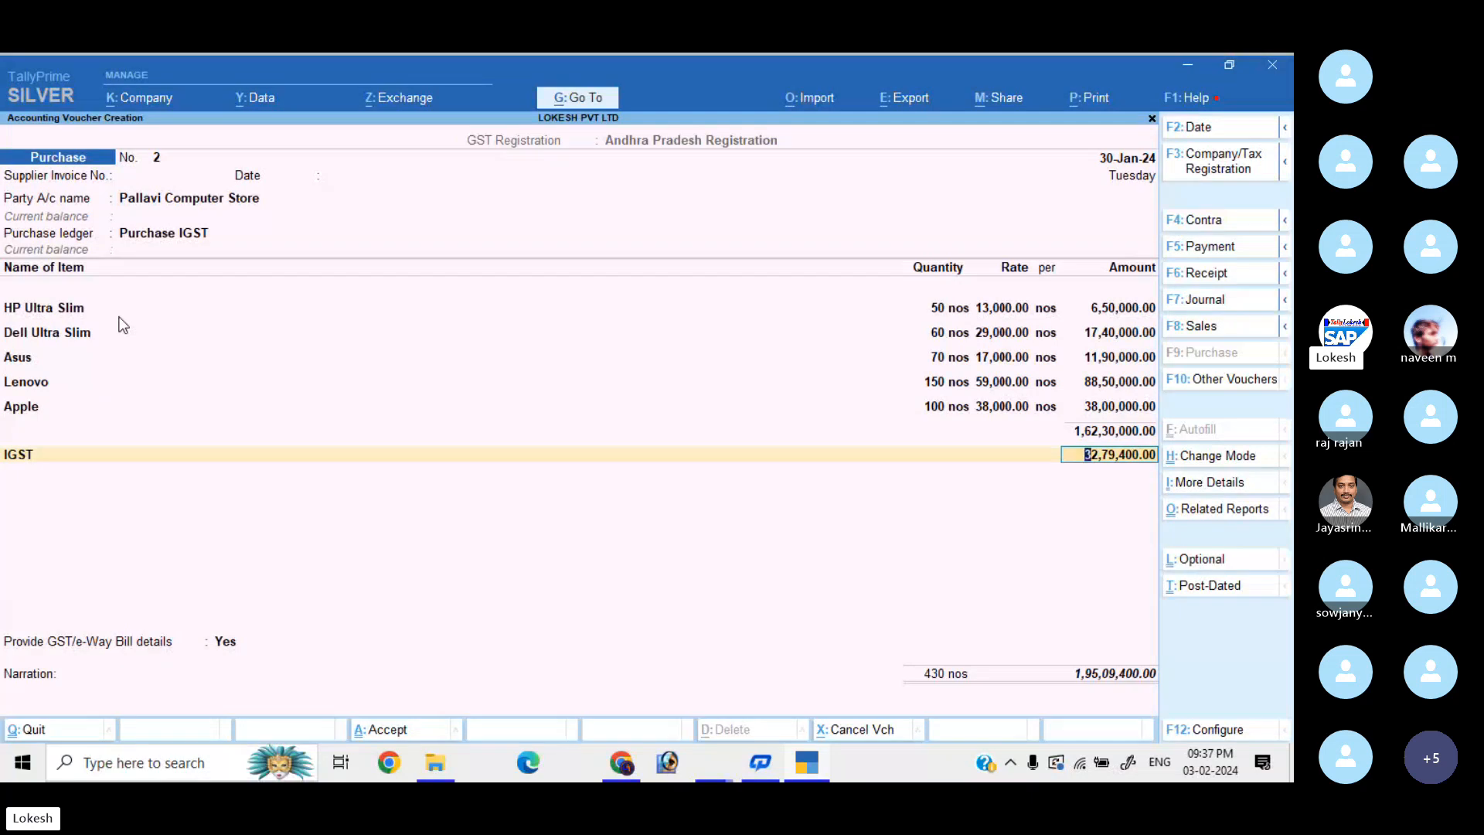
pyautogui.press('Return')
# Answer No for e-Way Bill details and view the GST - Tax Analysis report.
pyautogui.press('Return')
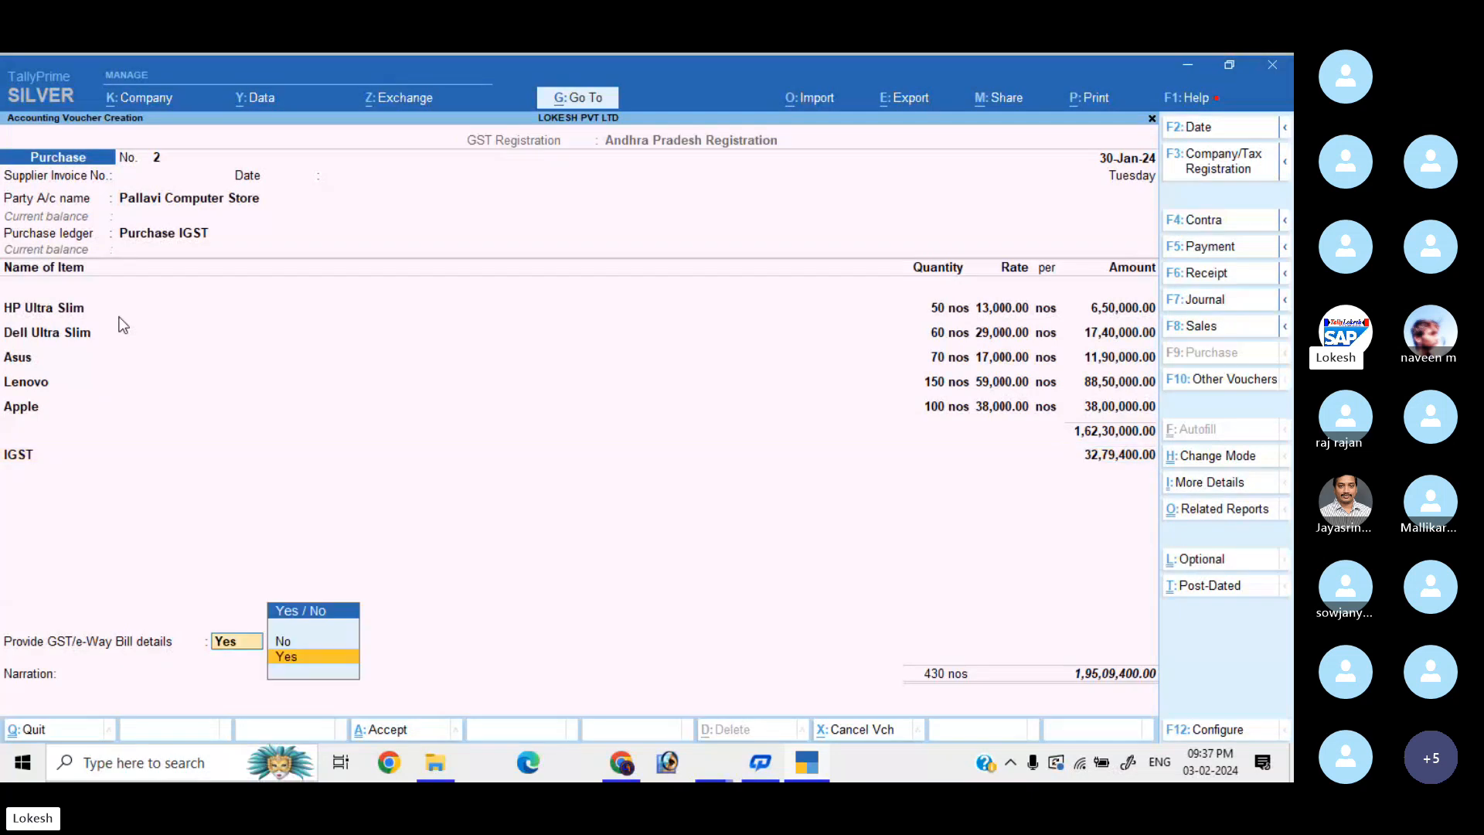
pyautogui.press('Up')
pyautogui.press('Return')
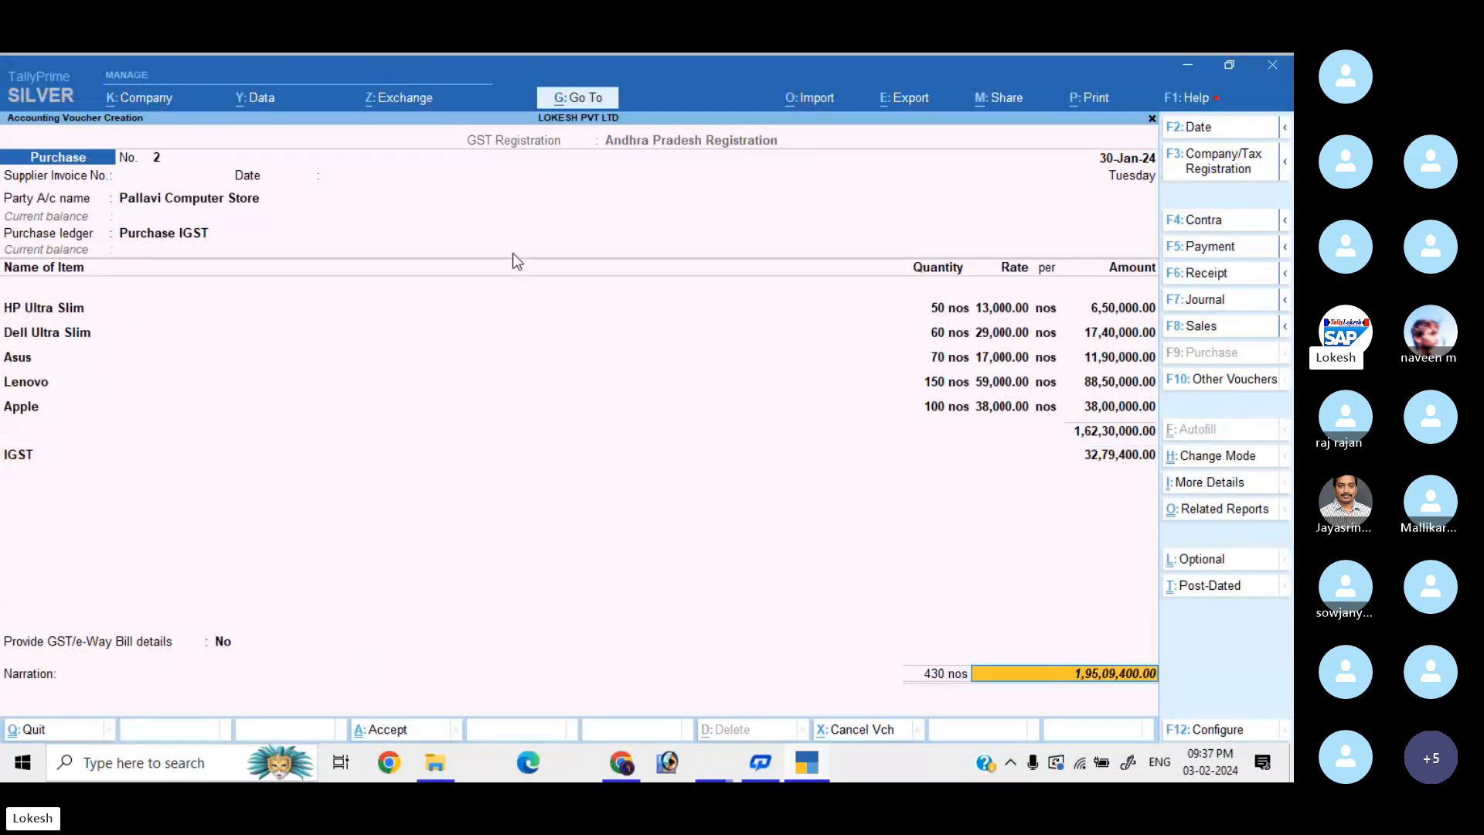
pyautogui.click(1199, 510)
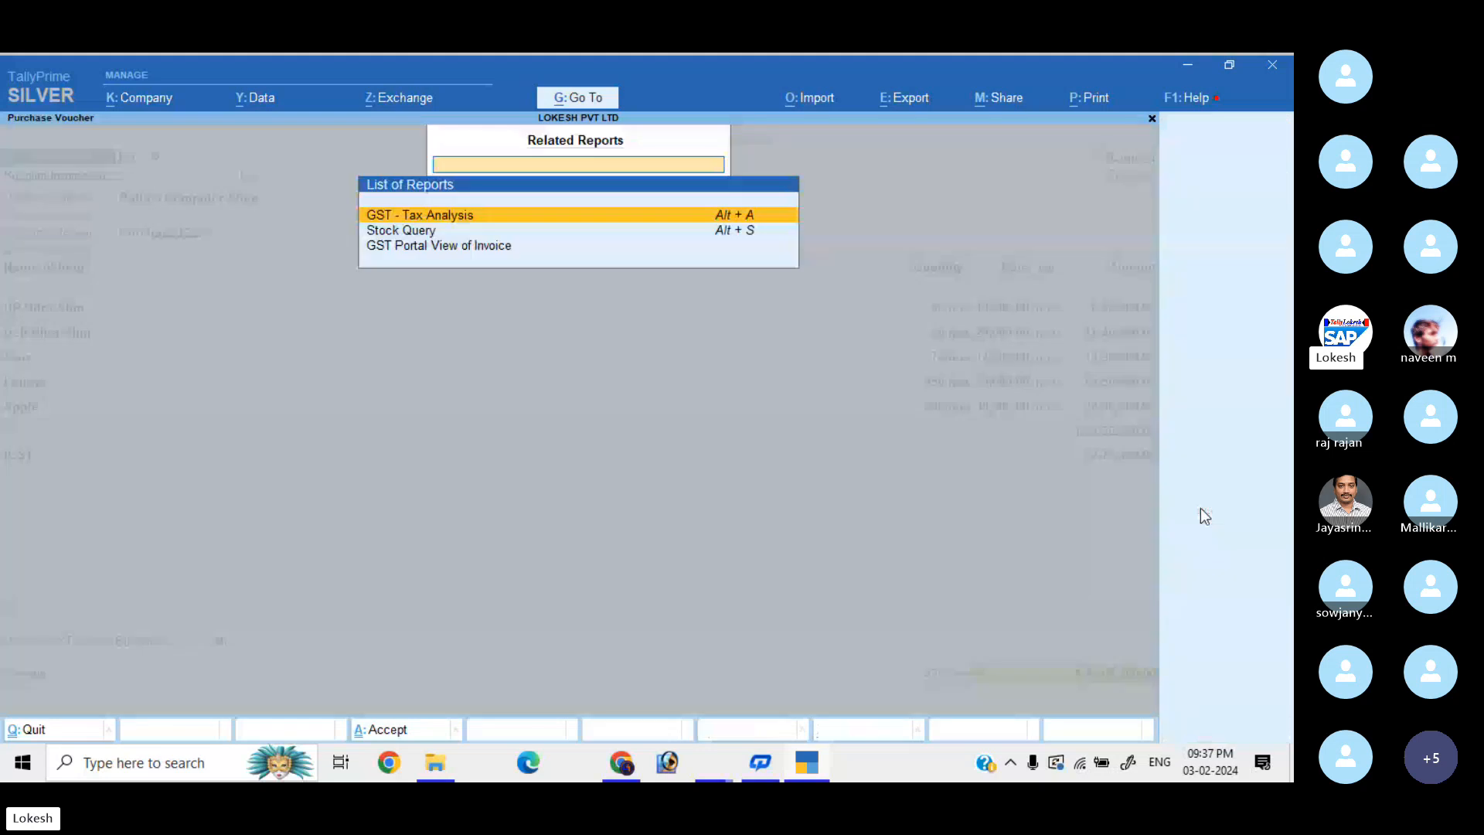
pyautogui.press('Return')
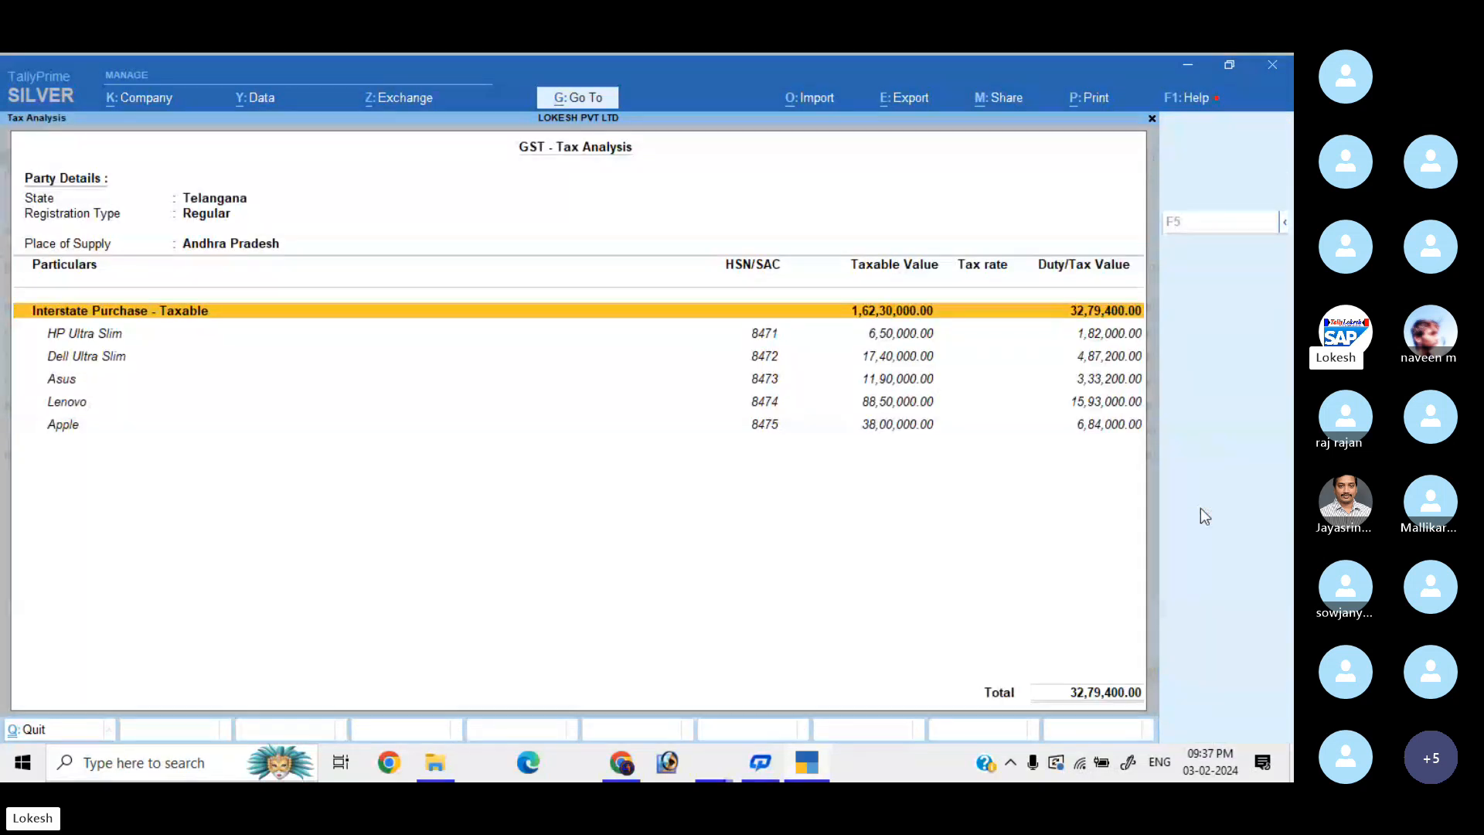
# Review the GST tax analysis for HP, Dell, Asus and Apple, then return to purchase voucher No. 2.
pyautogui.press('F5')
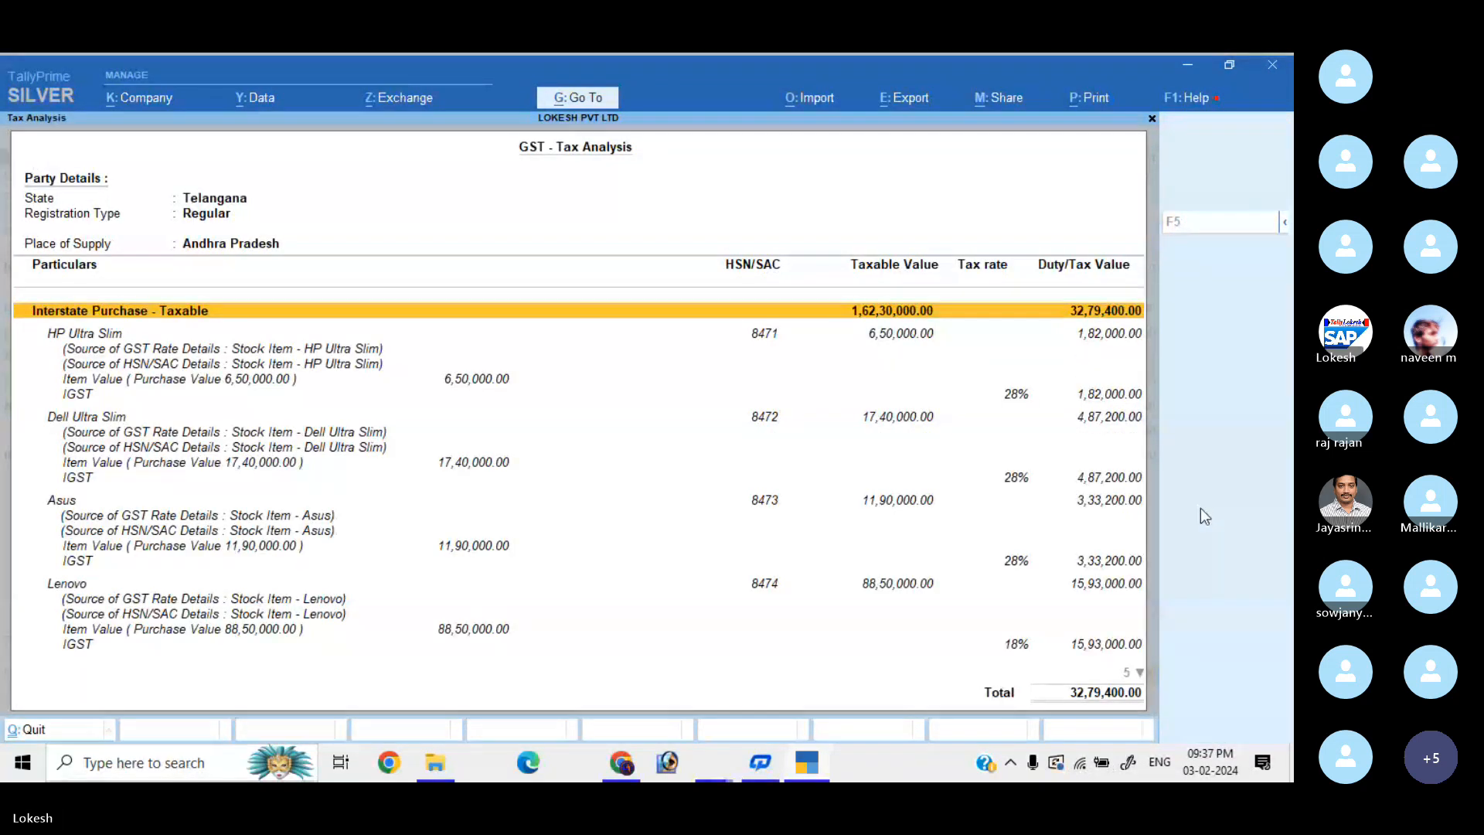
pyautogui.press('Down')
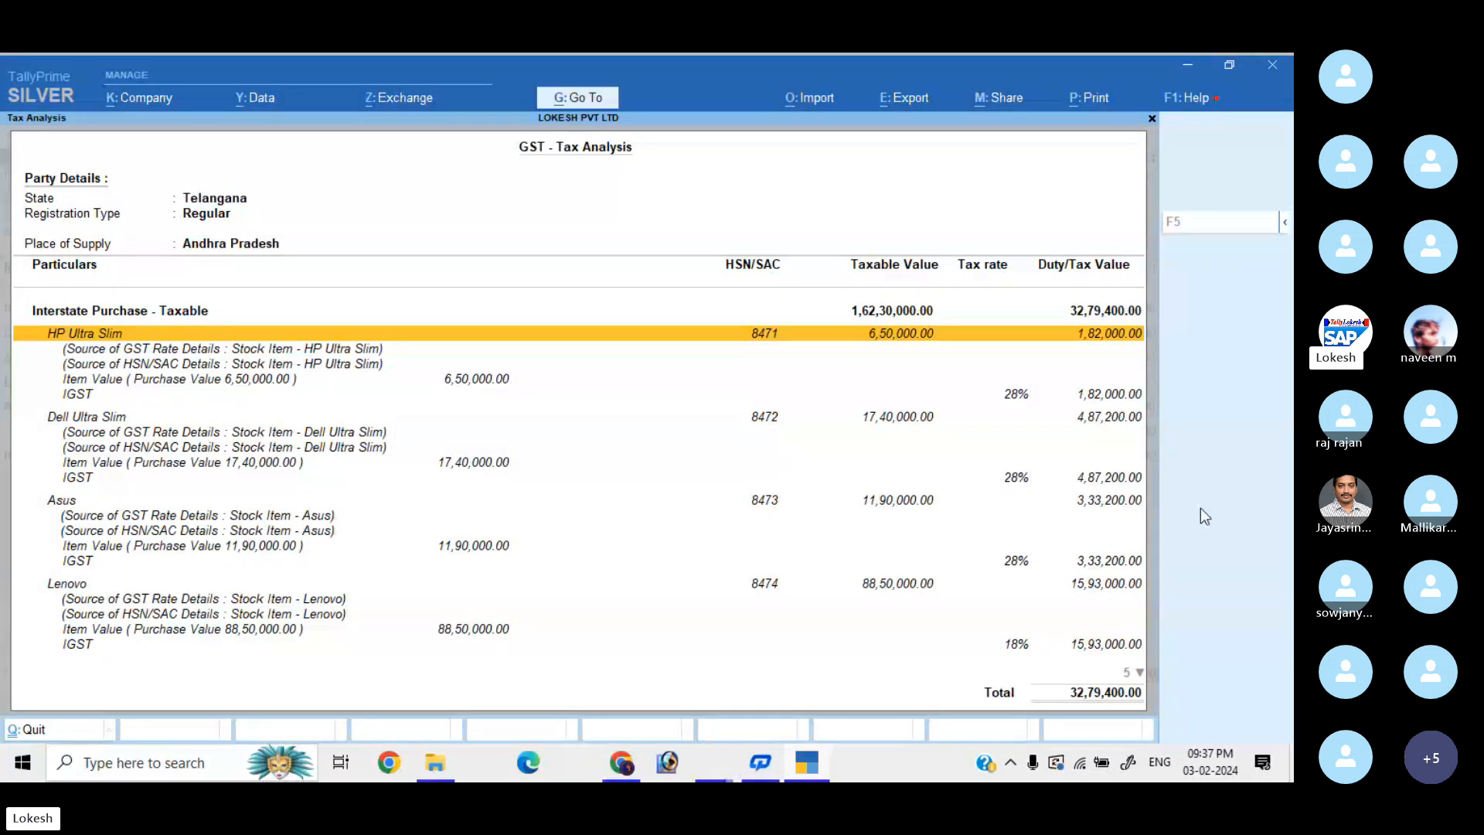
pyautogui.press('Down')
pyautogui.press('Down')
pyautogui.press('Down')
pyautogui.press('Down')
pyautogui.press('Down')
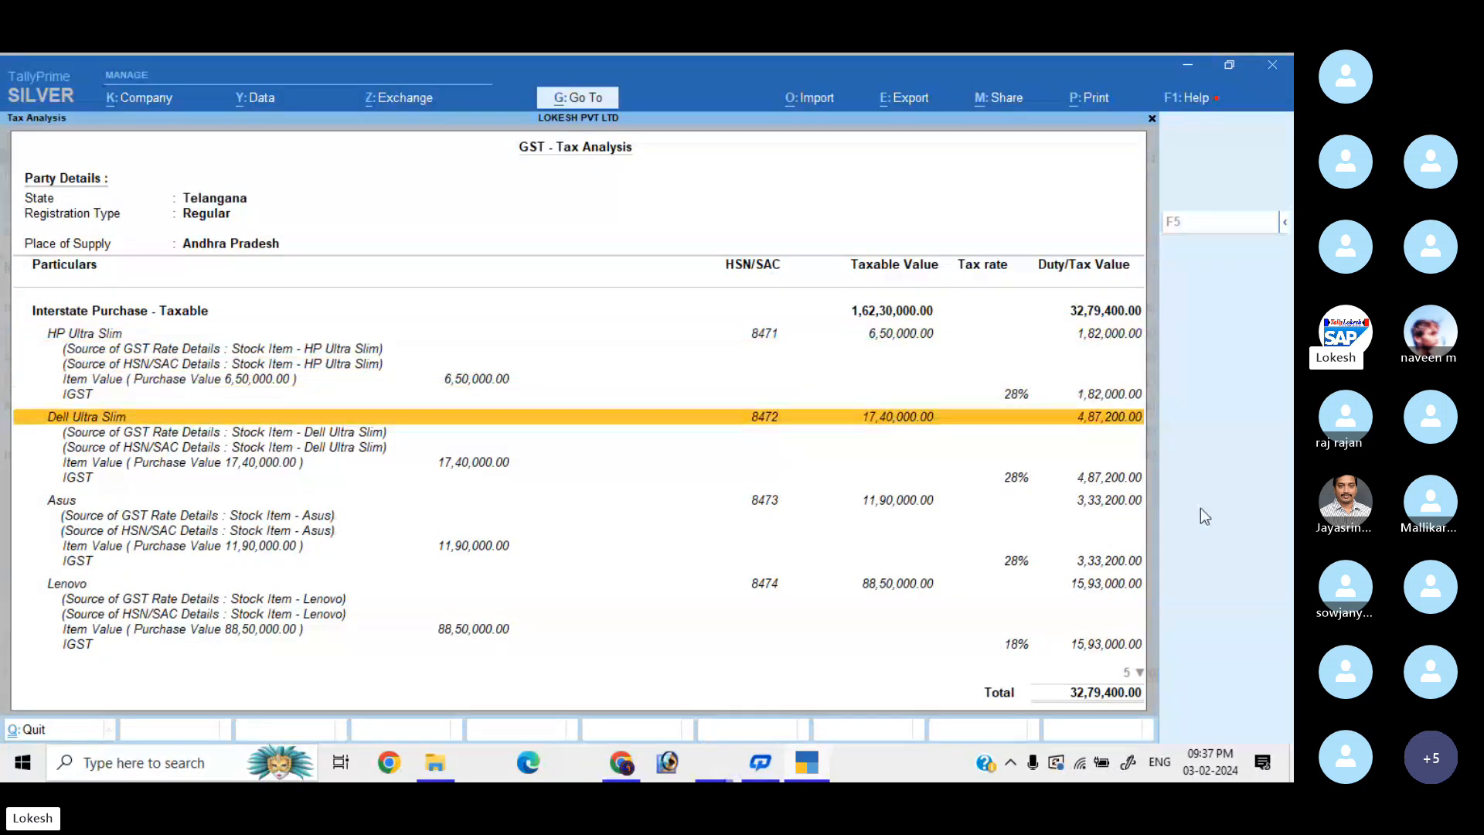
pyautogui.press('Down')
pyautogui.press('Up')
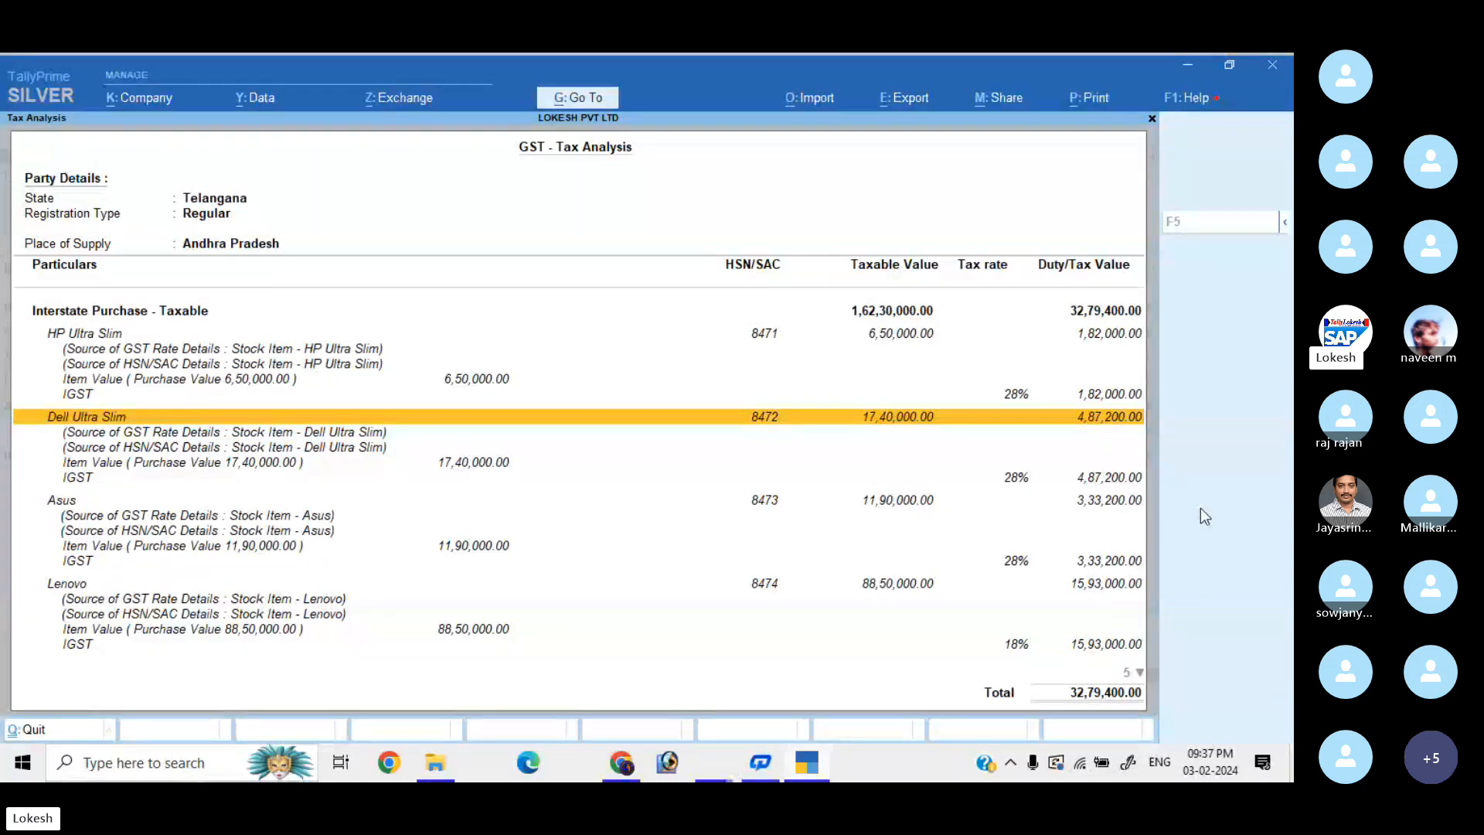
pyautogui.press('Down')
pyautogui.press('Down')
pyautogui.press('Down')
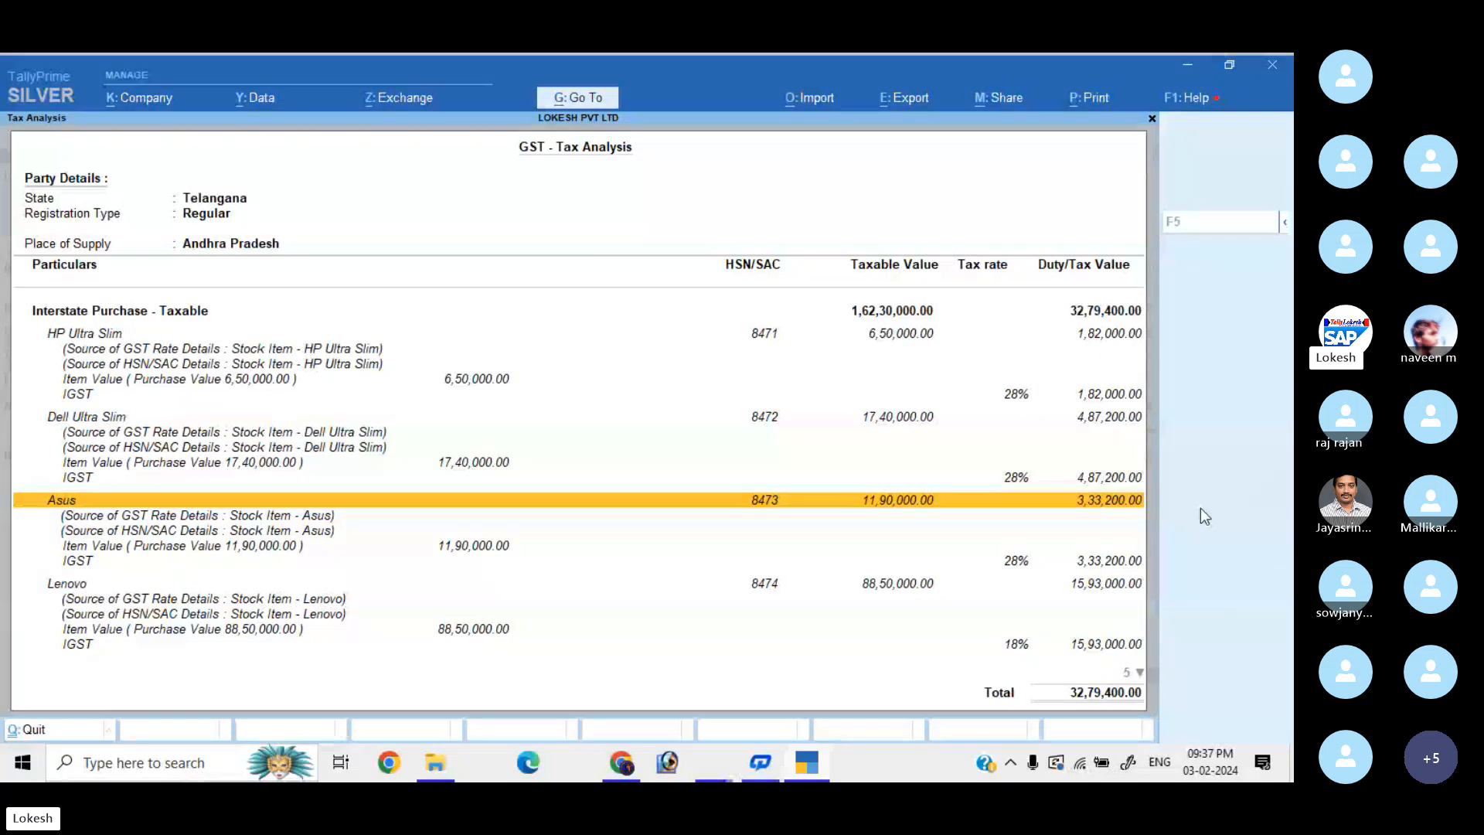
pyautogui.press('Down')
pyautogui.press('Down')
pyautogui.press('Down')
pyautogui.press('Down')
pyautogui.press('Down')
pyautogui.press('Down')
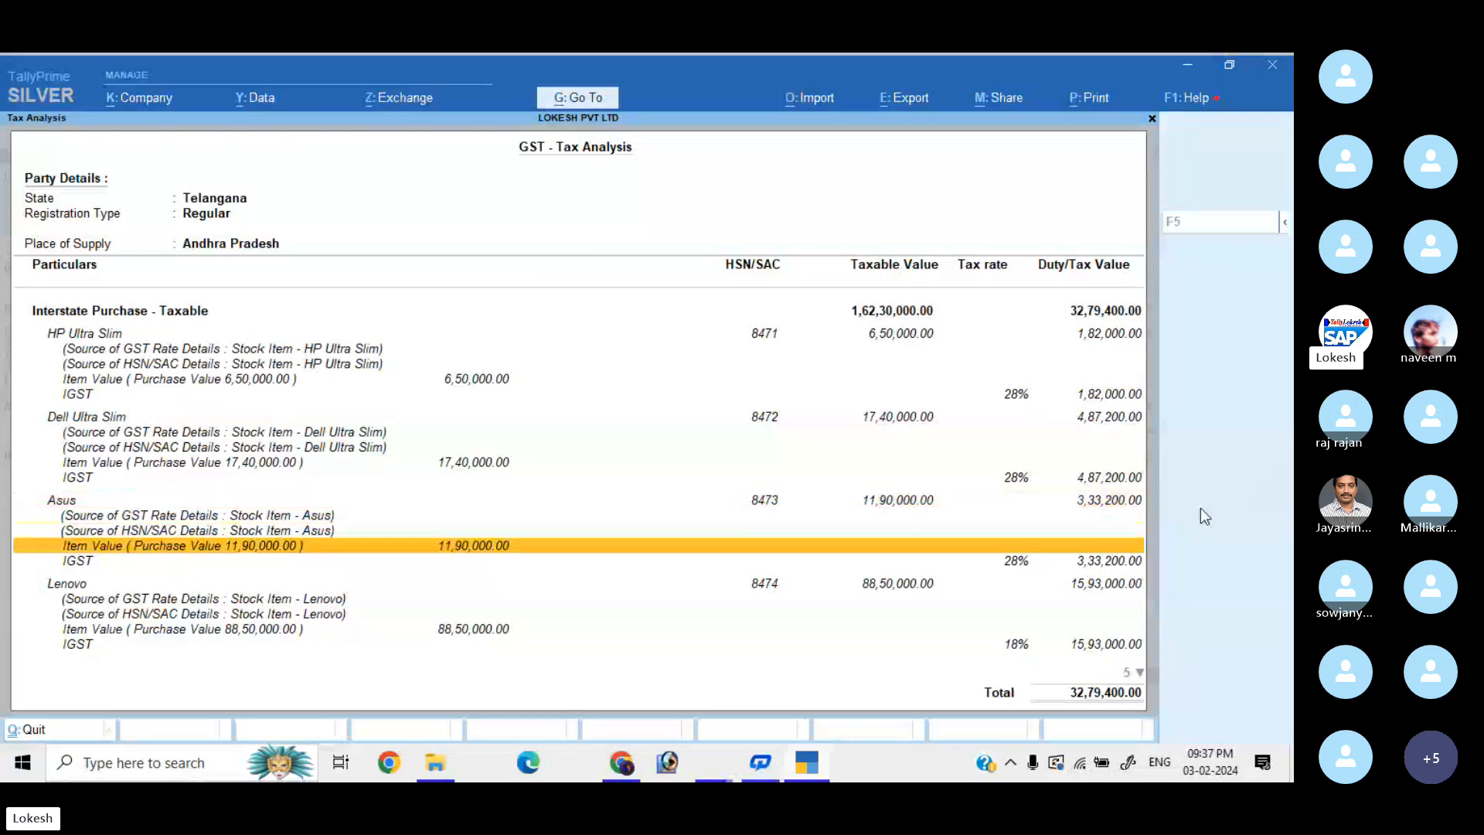
pyautogui.press('Down')
pyautogui.press('Down')
pyautogui.press('Down')
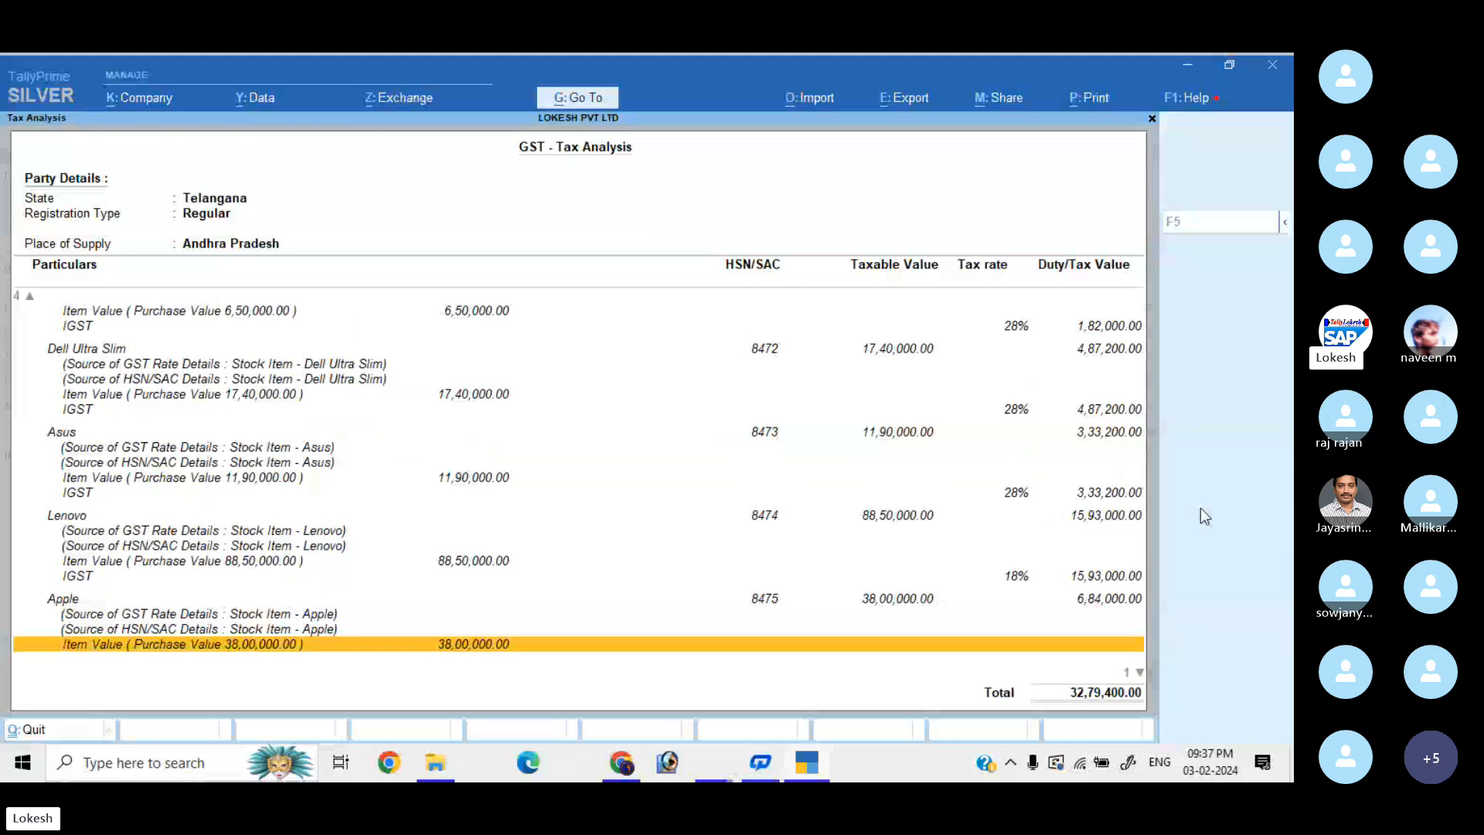
pyautogui.press('Escape')
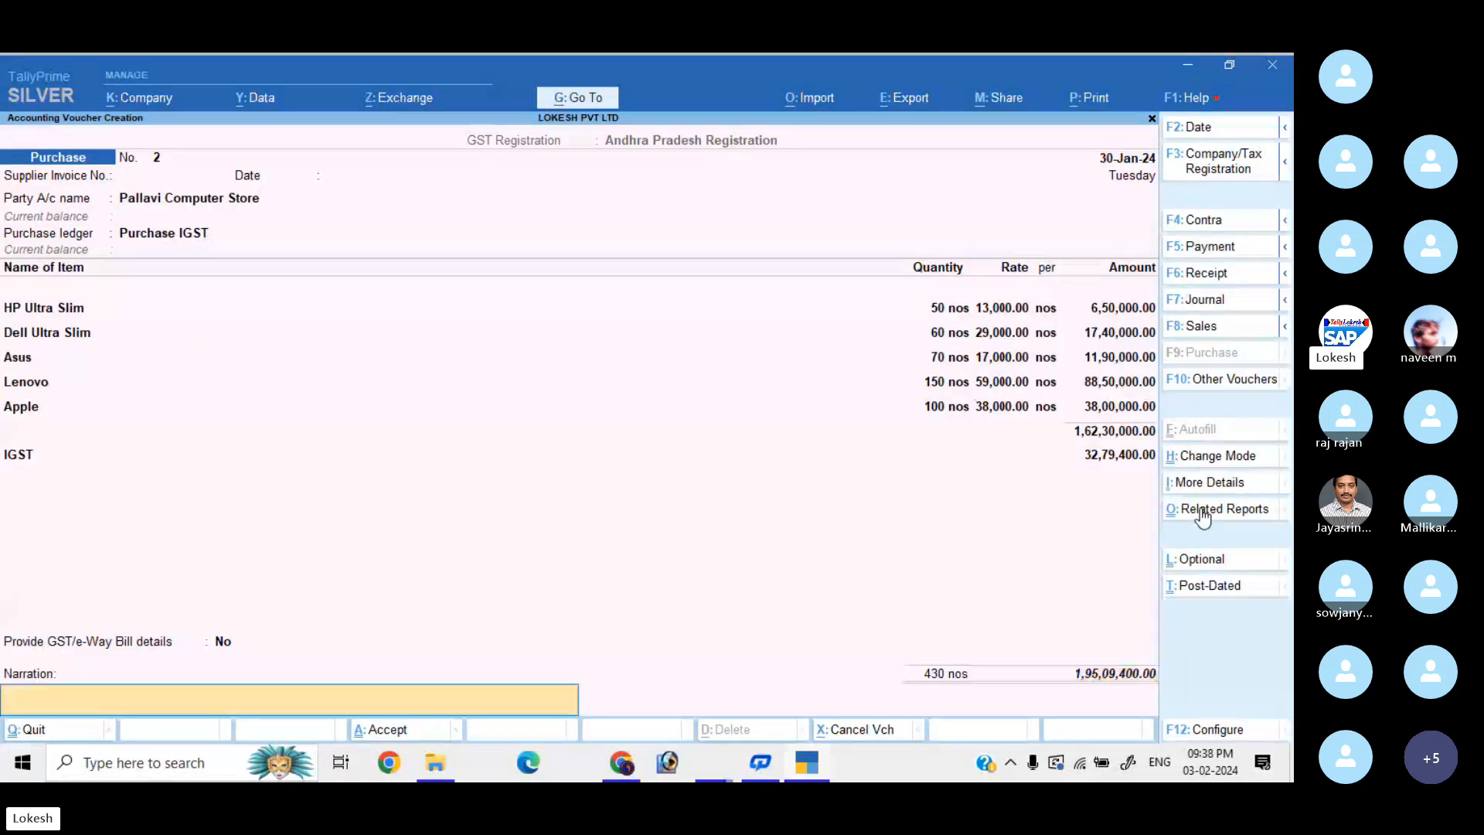
# Save the purchase voucher, start a sales voucher and name a new party ledger Jilan Traders.
pyautogui.press('Return')
pyautogui.press('Return')
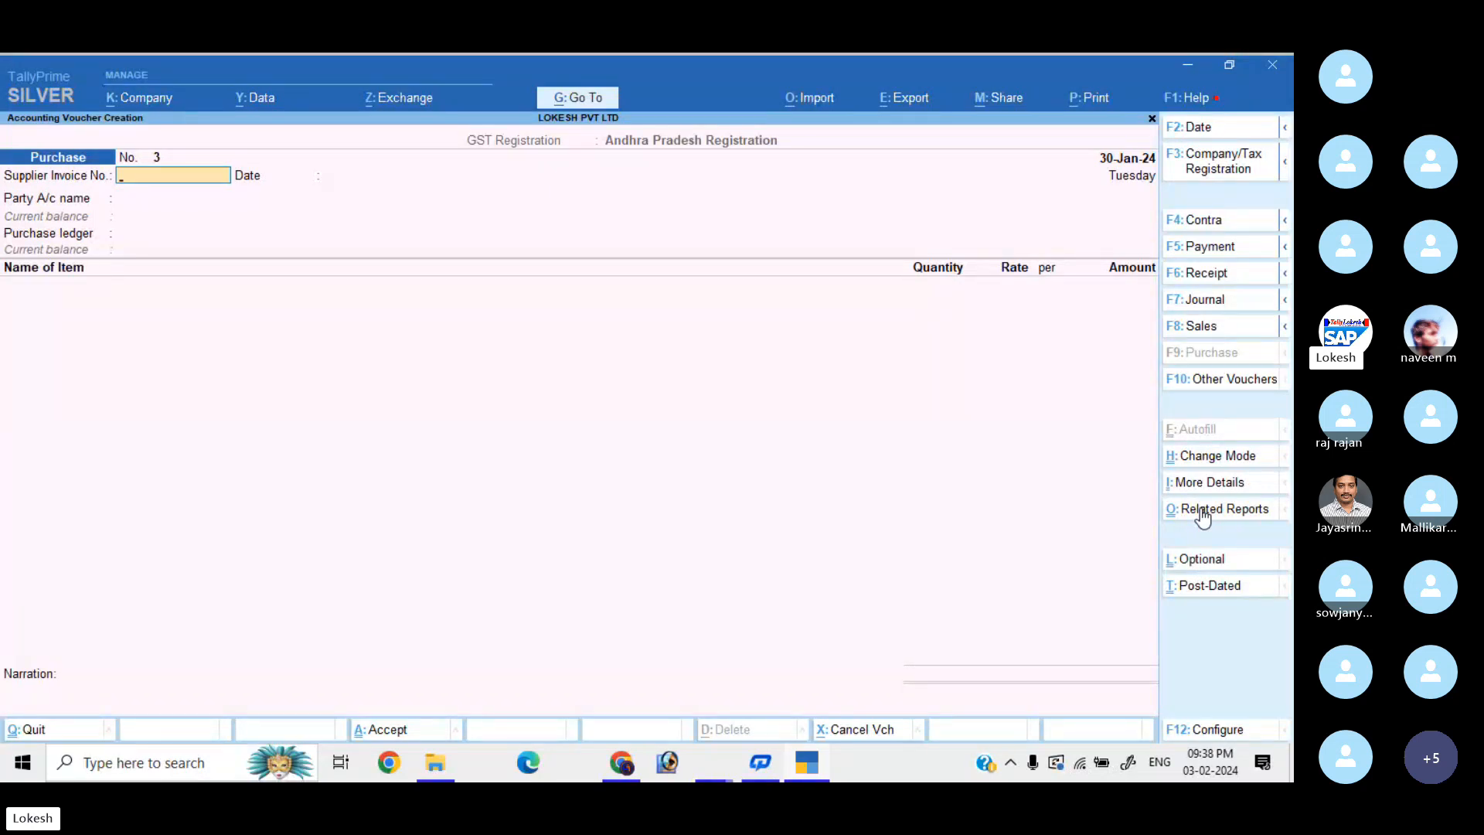
pyautogui.click(1220, 331)
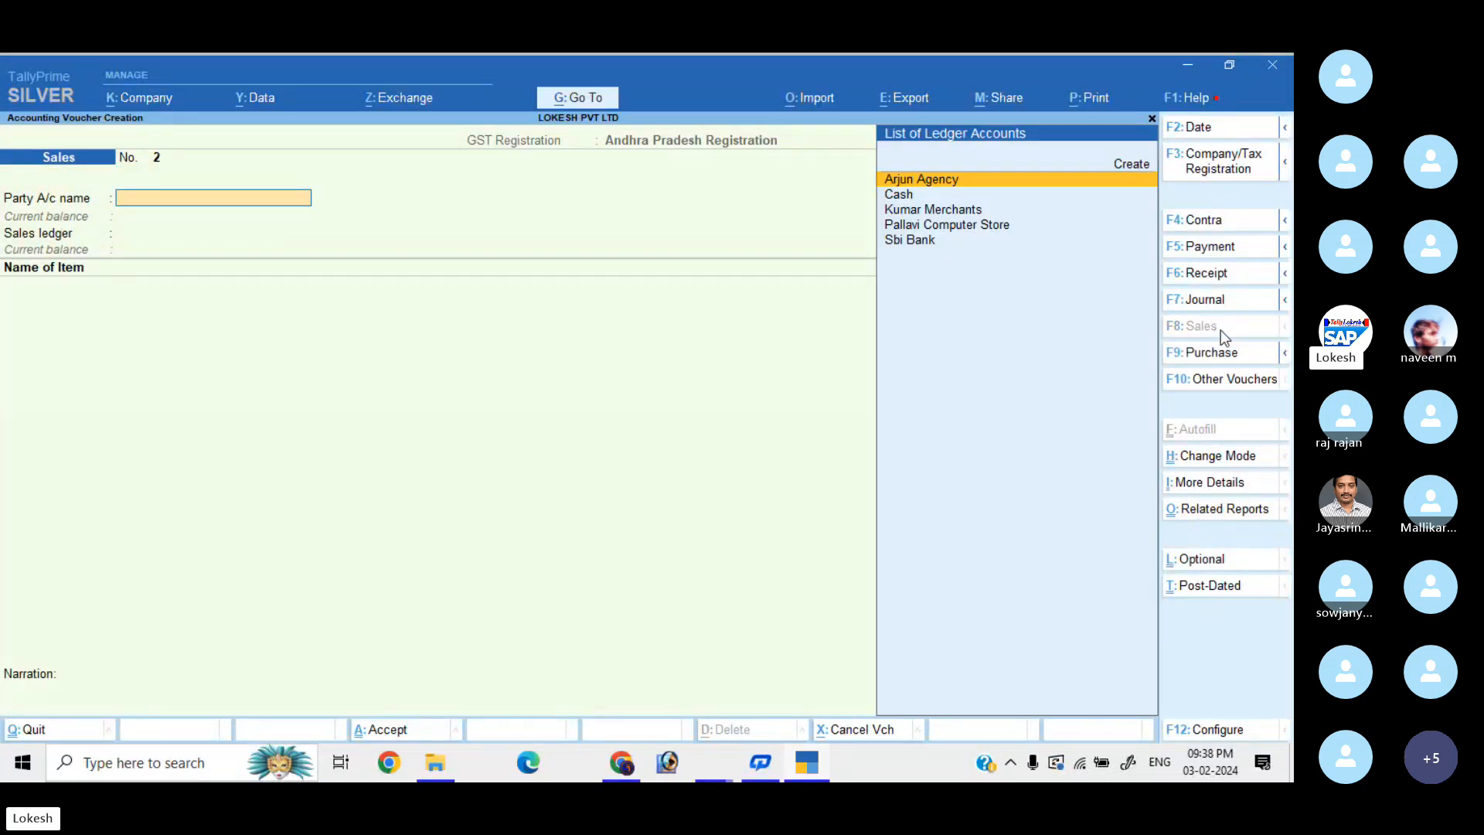
pyautogui.hotkey('alt', 'c')
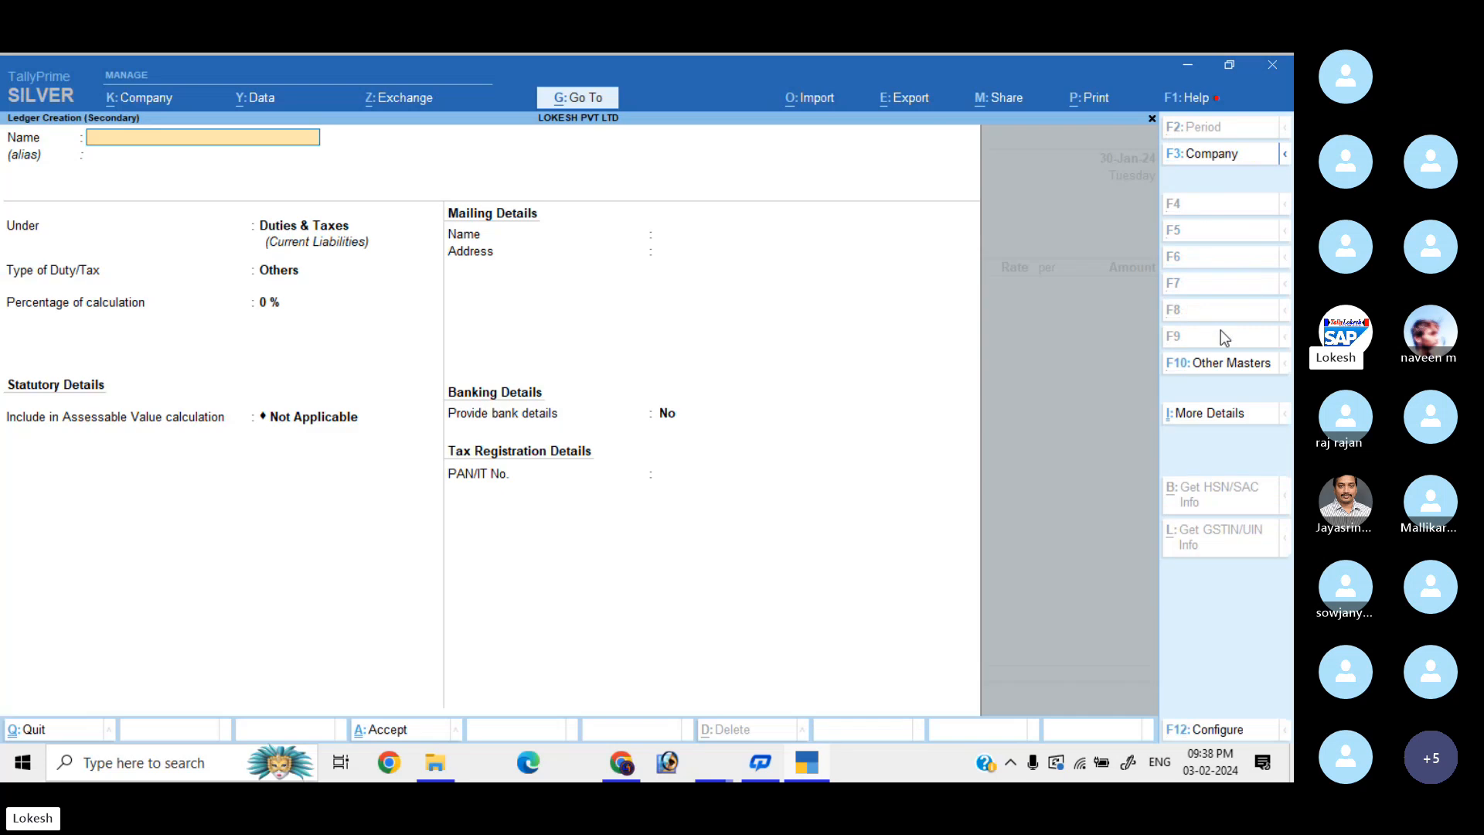
pyautogui.write('Jilan Traders')
pyautogui.press('Return')
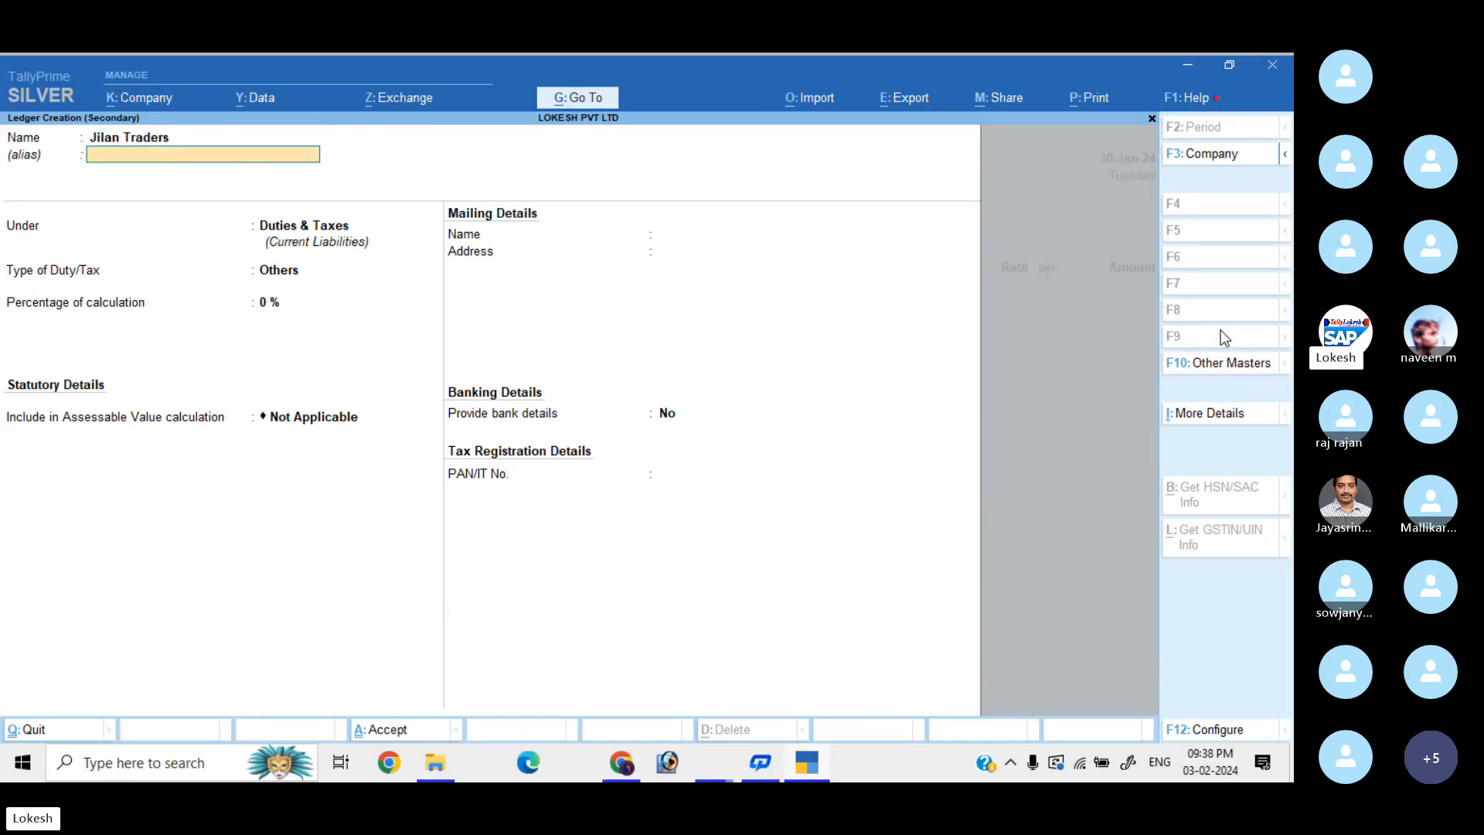
# Place Jilan Traders under Sundry Debtors with state Karnataka and its GSTIN, and save it.
pyautogui.press('Return')
pyautogui.write('Sun')
pyautogui.press('Down')
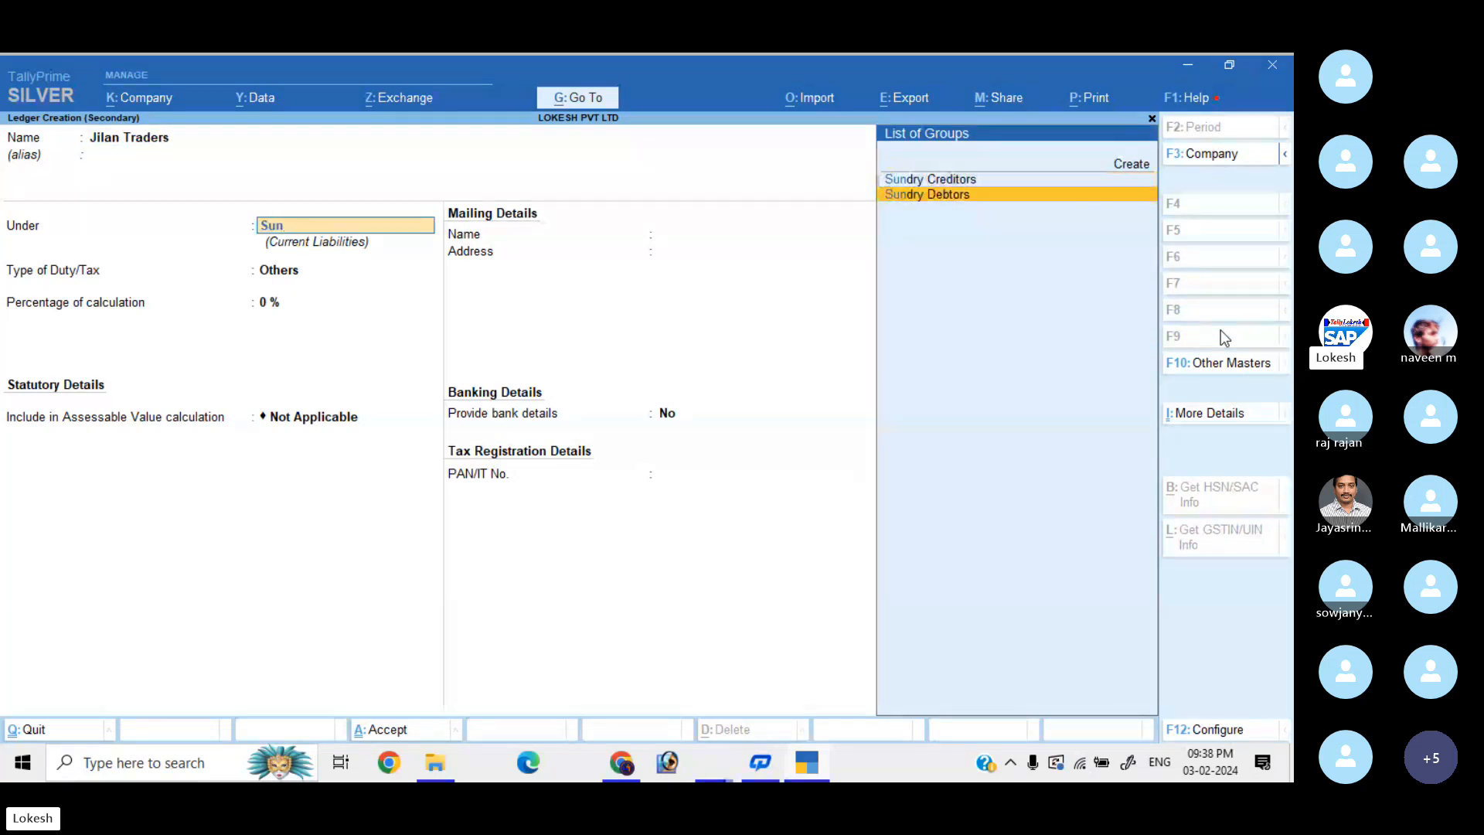
pyautogui.press('Return')
pyautogui.press('Return')
pyautogui.press('Return')
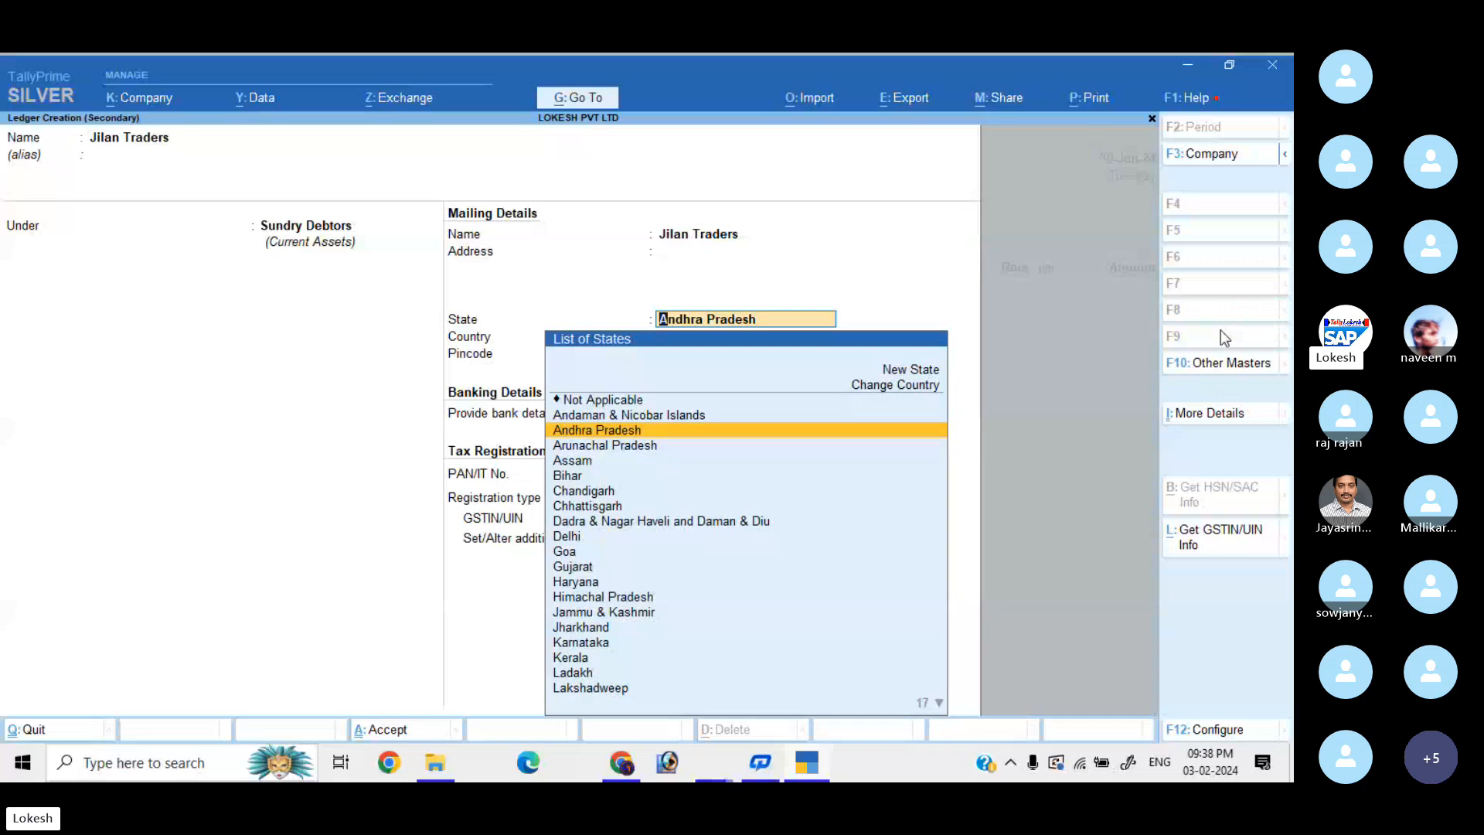
pyautogui.write('Ka')
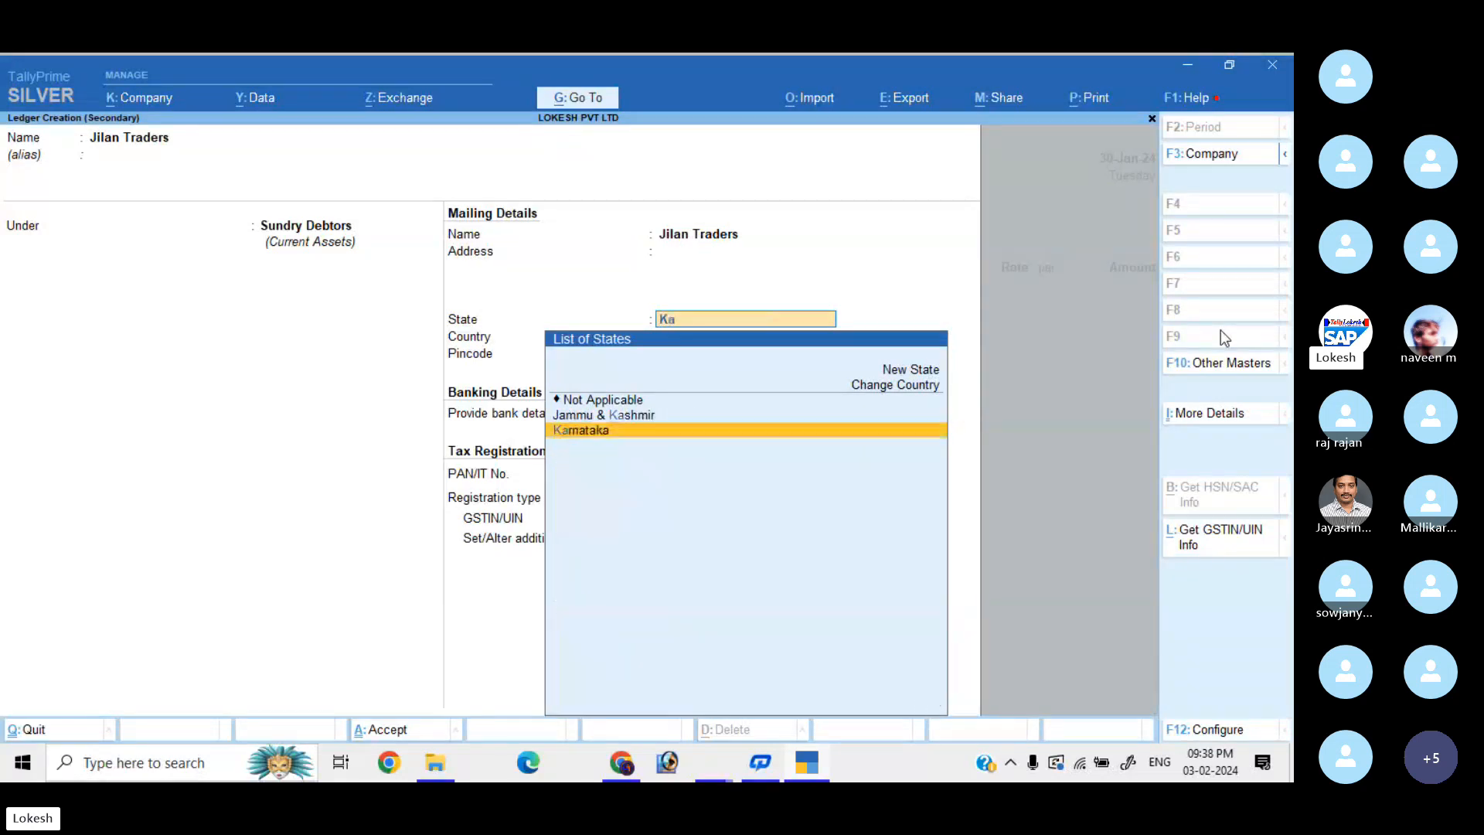
pyautogui.press('Return')
pyautogui.press('Return')
pyautogui.press('Return')
pyautogui.press('Return')
pyautogui.press('Return')
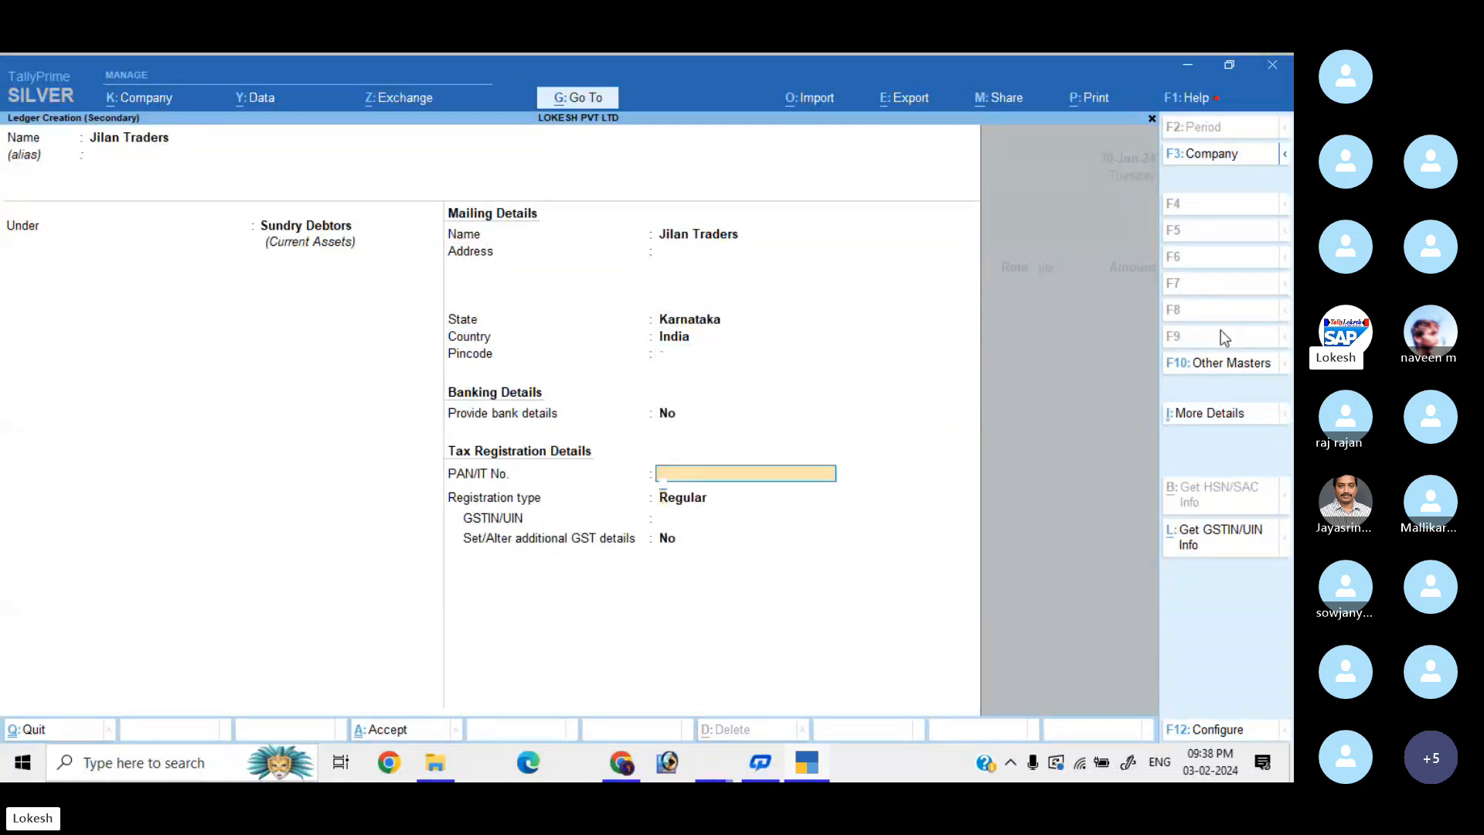
pyautogui.write('2')
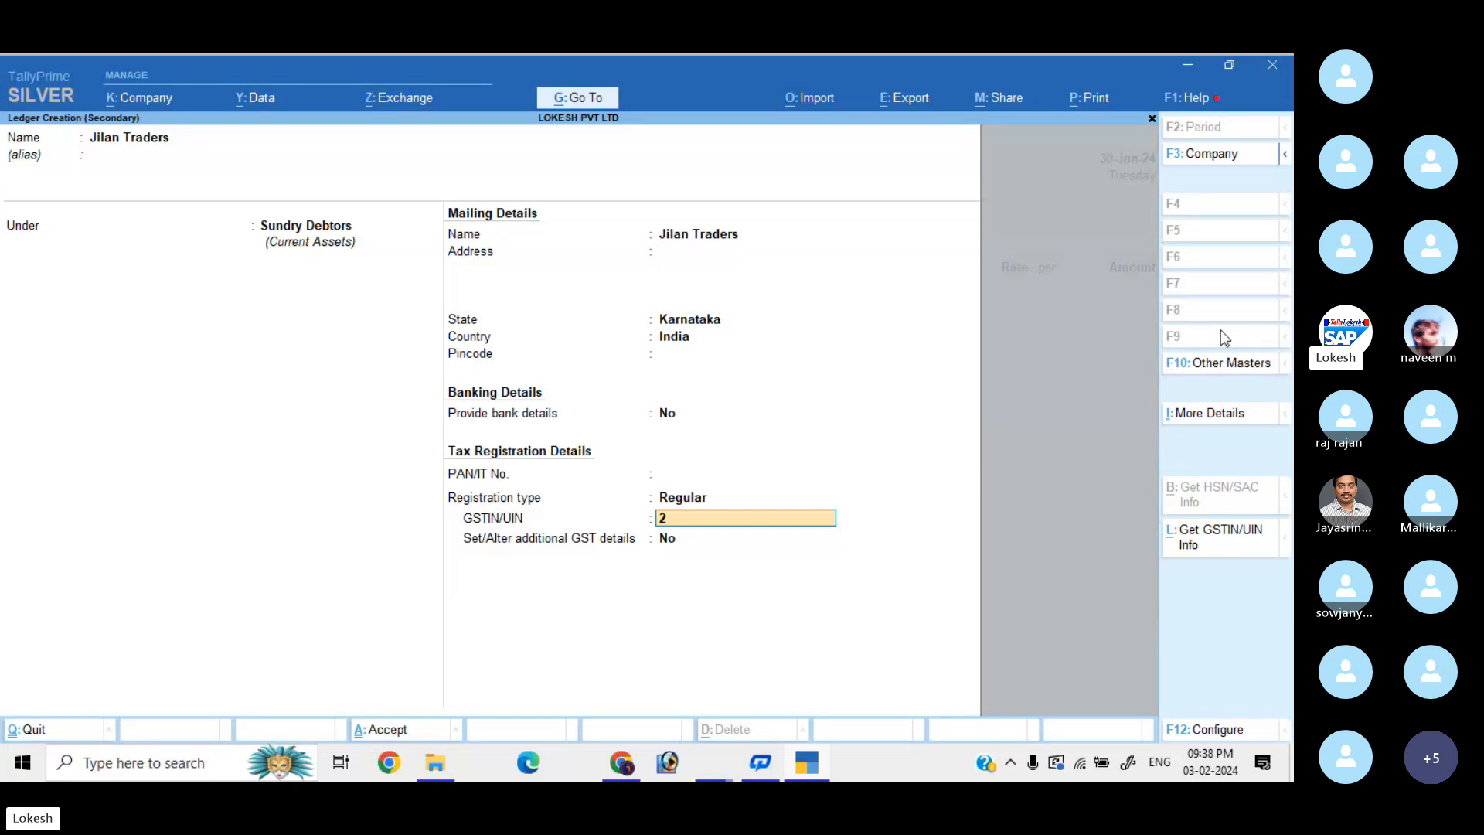
pyautogui.write('9')
pyautogui.press('Return')
pyautogui.press('Return')
pyautogui.press('Return')
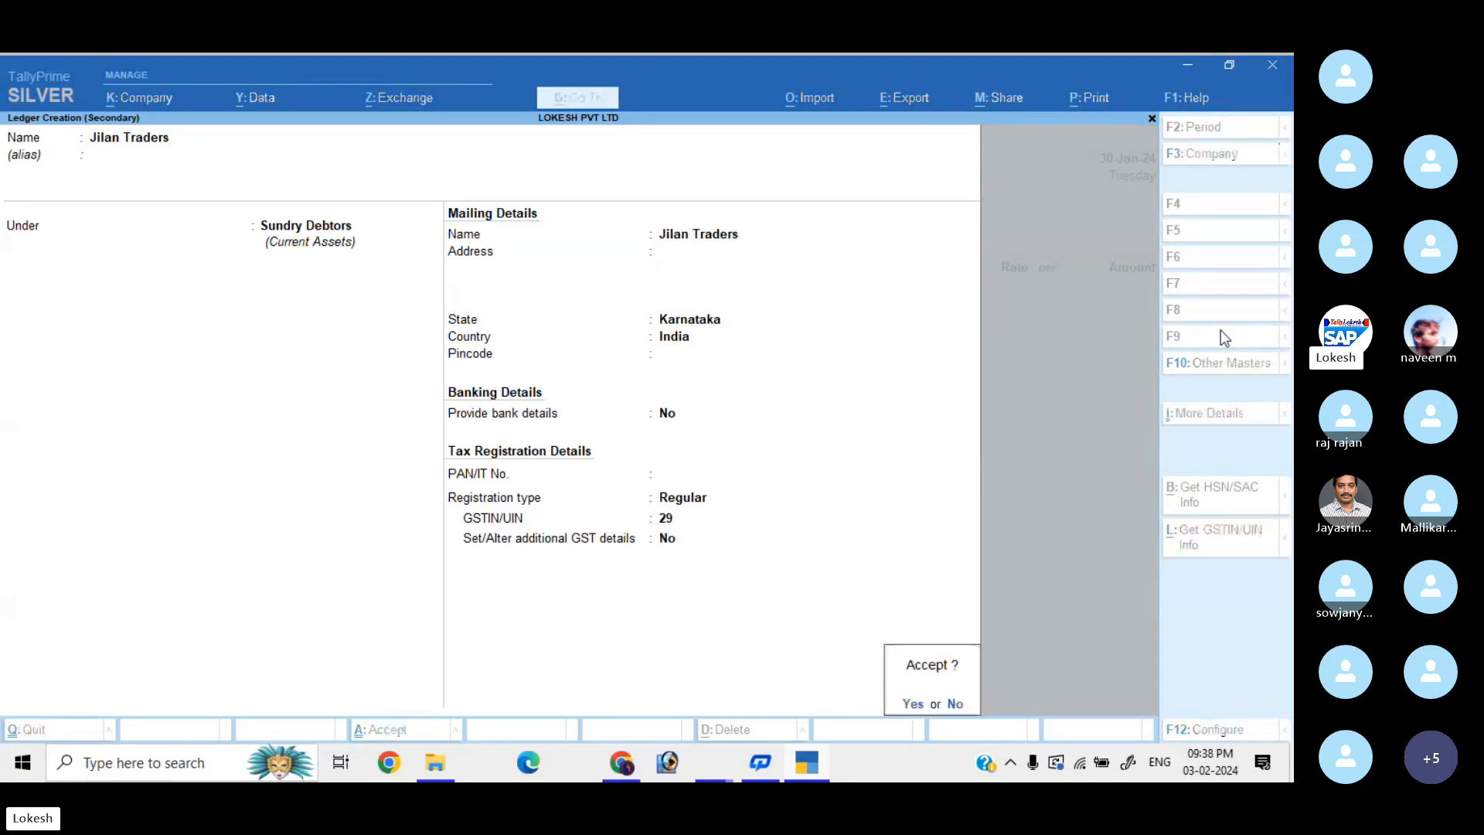
pyautogui.press('Return')
pyautogui.press('Return')
pyautogui.press('Return')
pyautogui.press('Return')
pyautogui.press('Return')
pyautogui.press('Return')
pyautogui.press('Return')
pyautogui.press('Return')
pyautogui.press('Return')
pyautogui.press('Return')
pyautogui.press('Return')
pyautogui.press('Return')
pyautogui.press('Return')
pyautogui.press('Return')
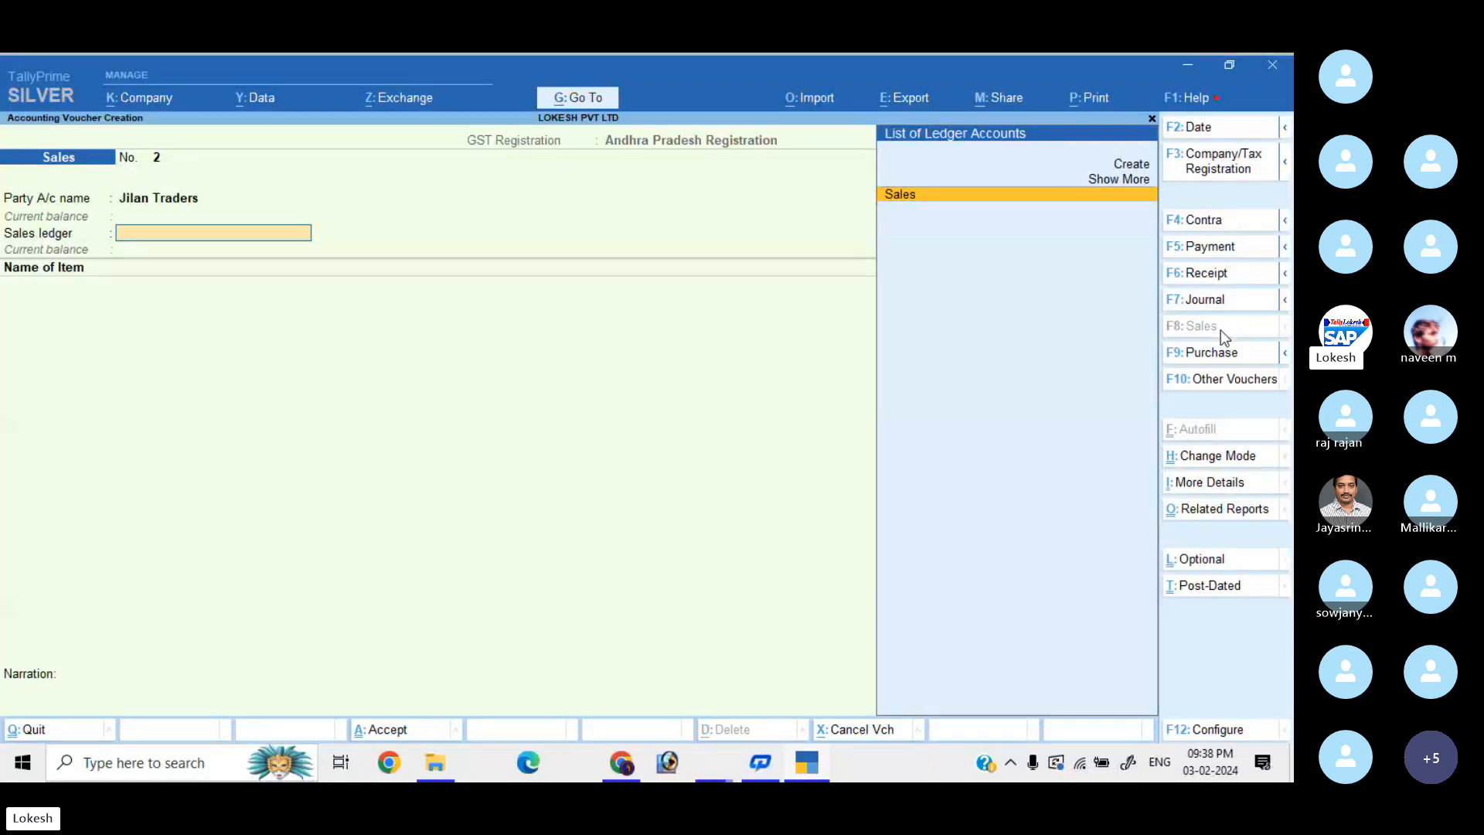
# Create a SALES IGST ledger under Sales Accounts with supply type Goods.
pyautogui.hotkey('alt', 'c')
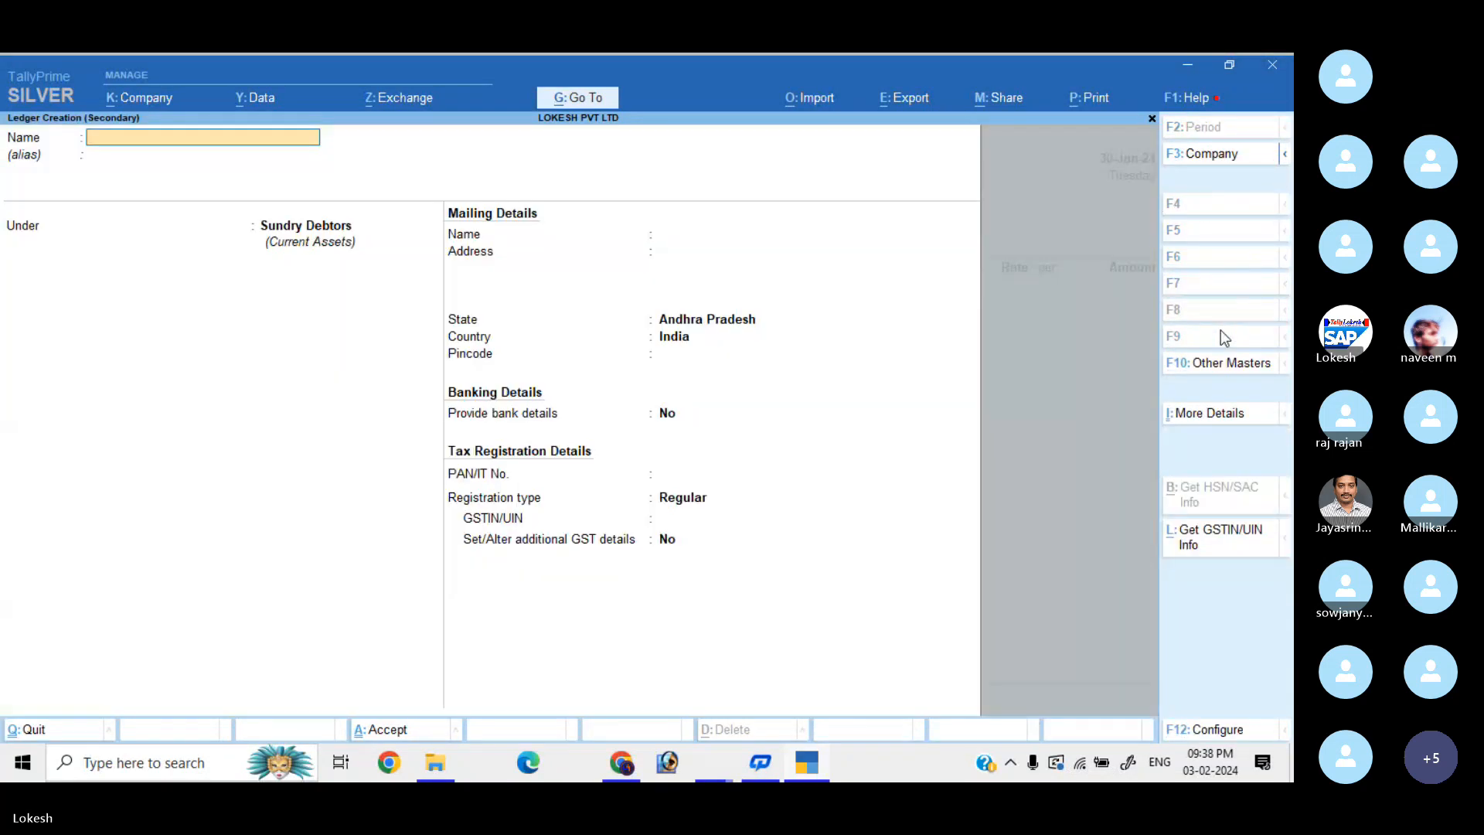
pyautogui.write('SALES')
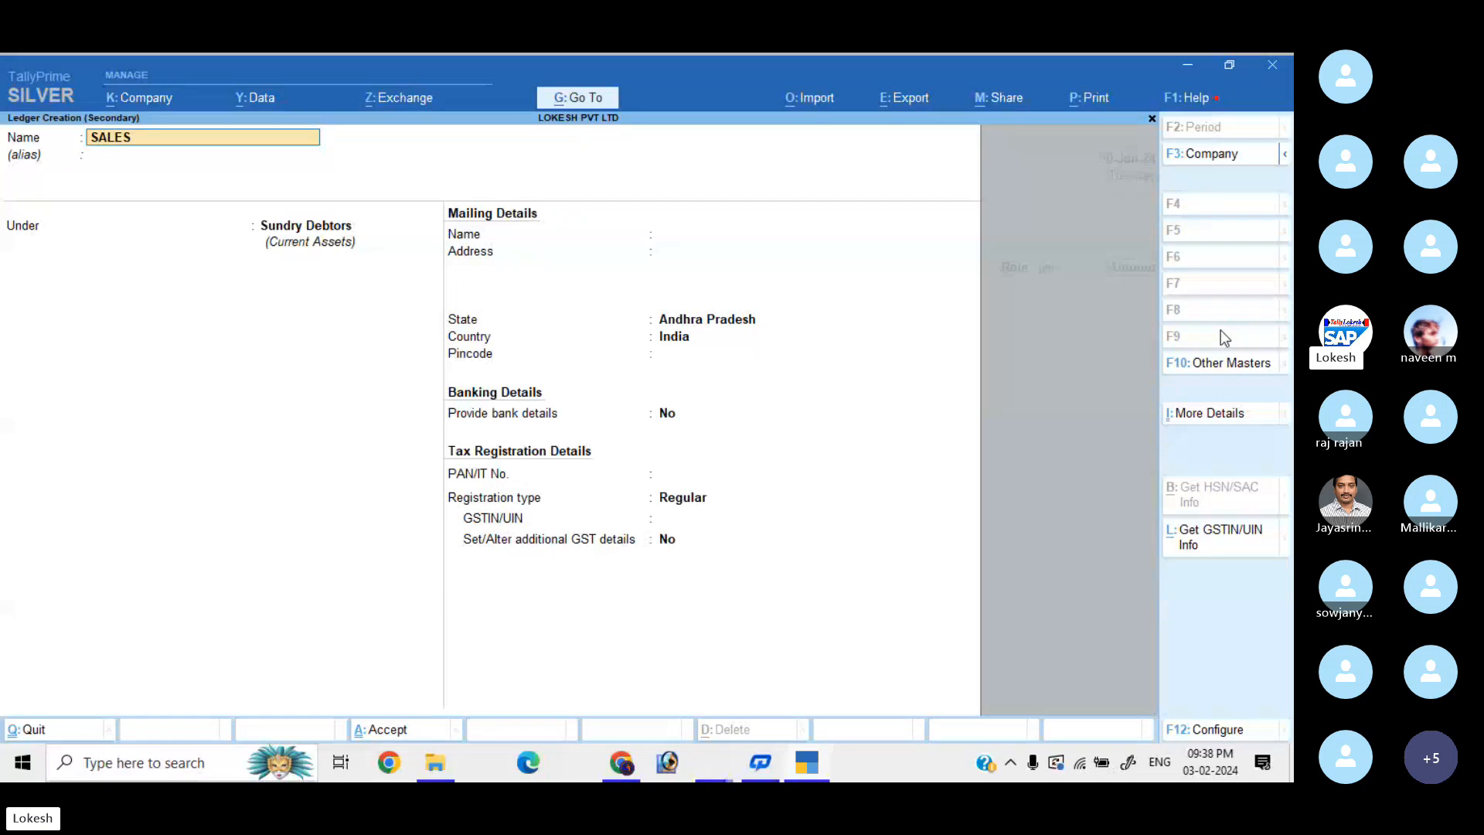
pyautogui.write(' IGST')
pyautogui.press('Return')
pyautogui.write('S')
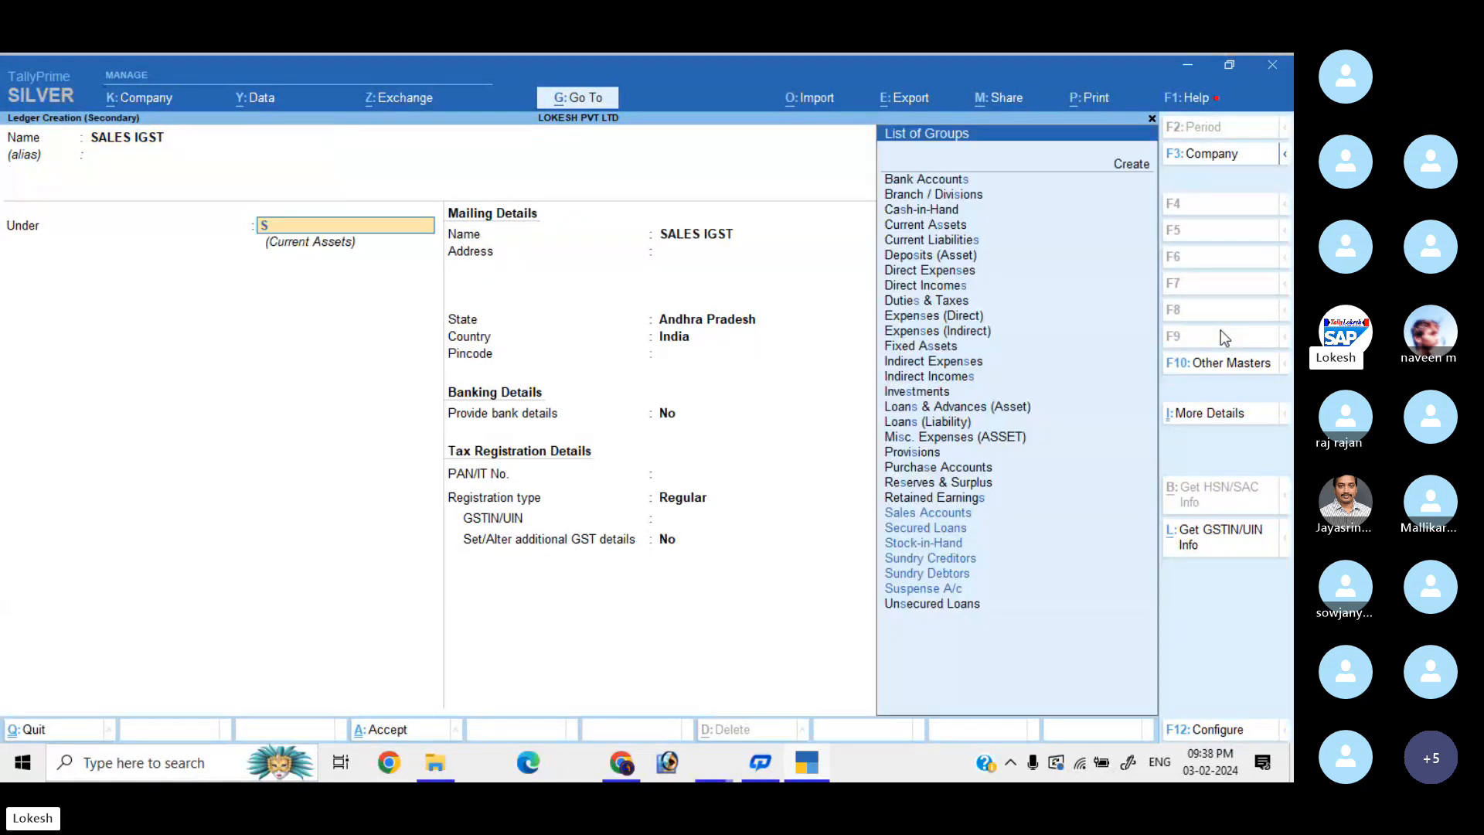
pyautogui.press('Return')
pyautogui.press('Return')
pyautogui.press('Return')
pyautogui.press('Return')
pyautogui.press('Return')
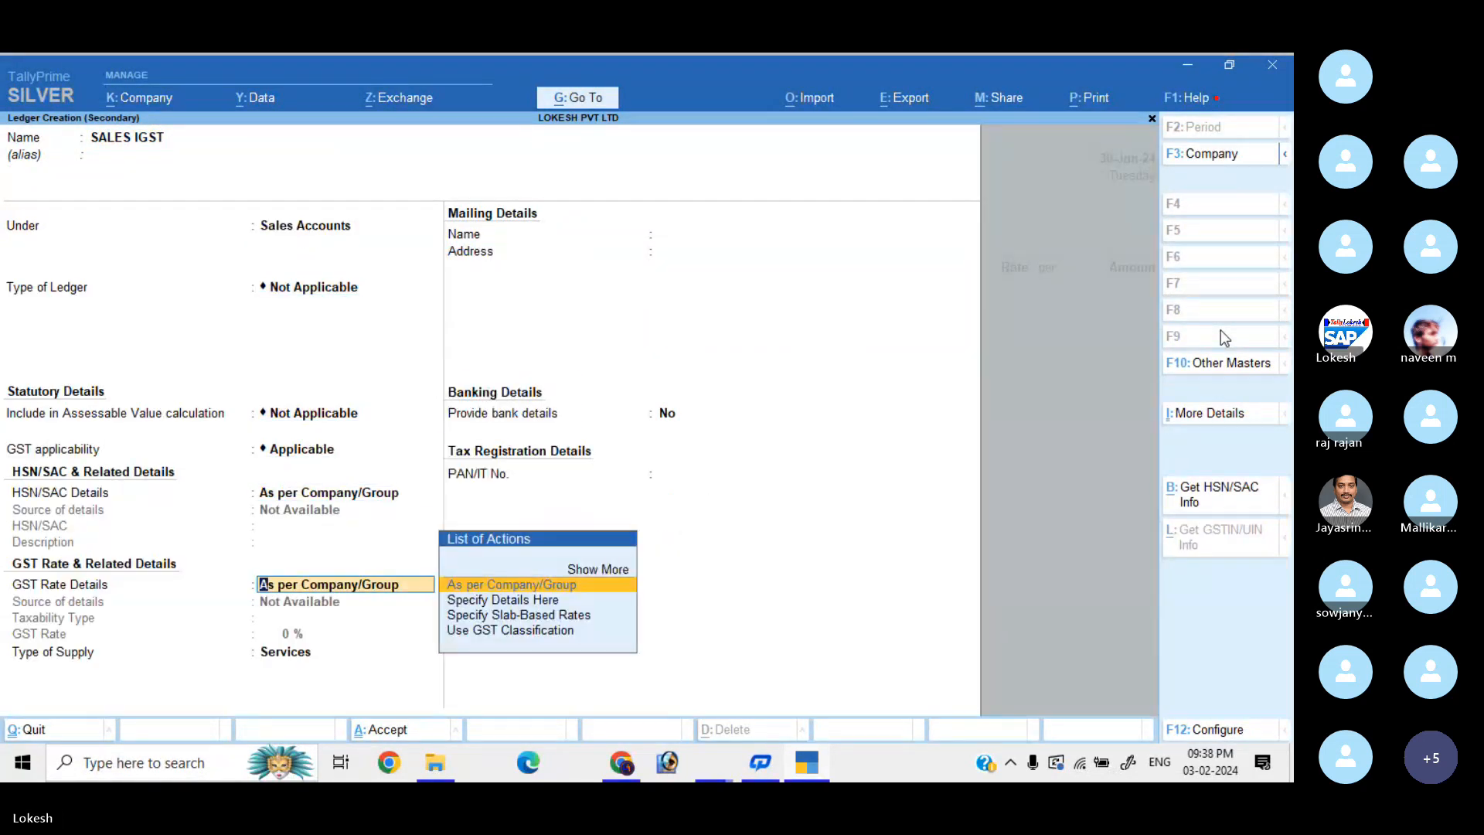
pyautogui.press('Return')
pyautogui.press('Up')
pyautogui.press('Return')
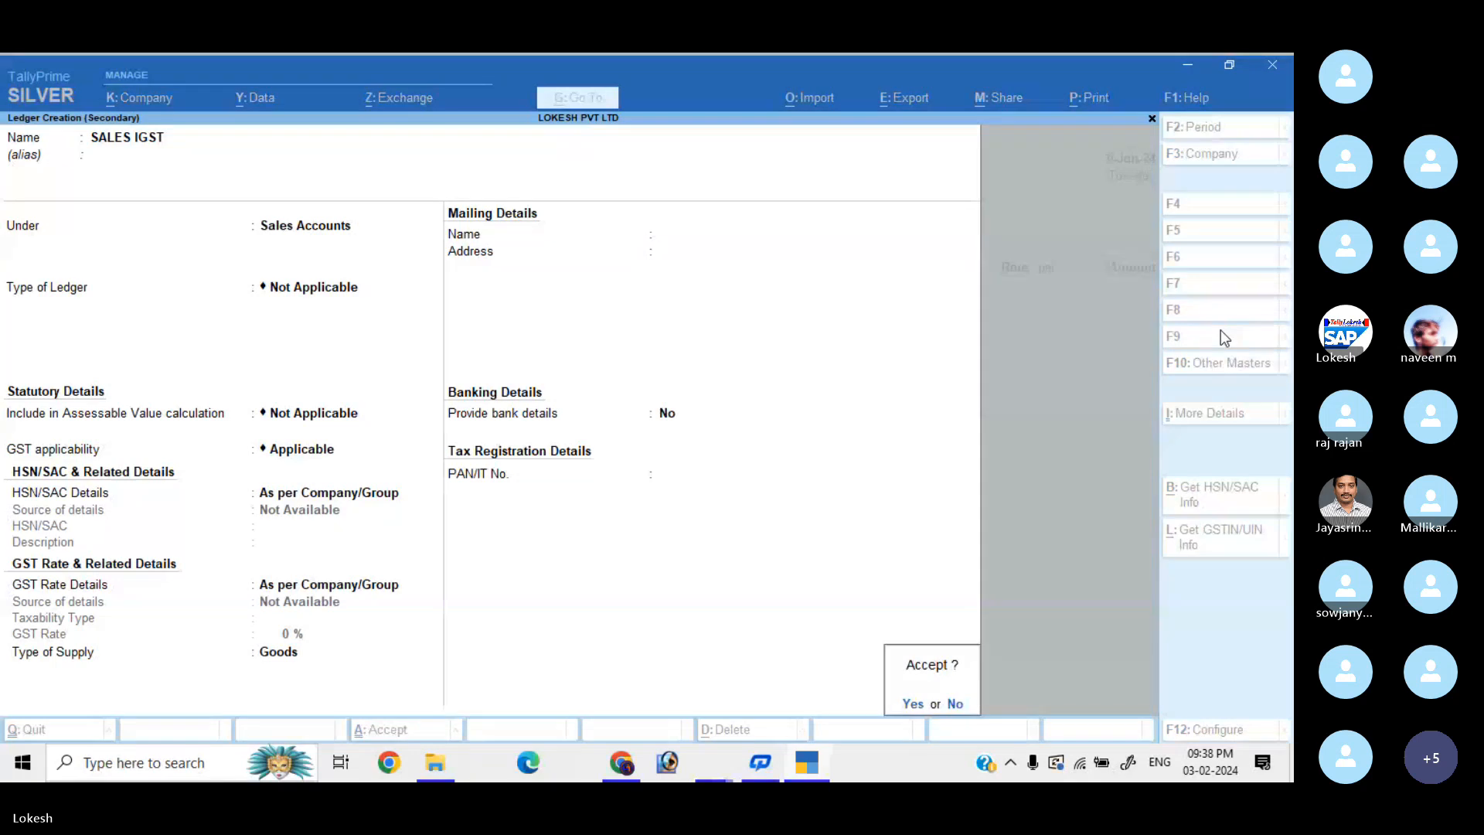
pyautogui.press('Return')
# Add Asus 50 nos at 20,000 and Dell Ultra Slim 30 nos at 32,000.
pyautogui.write('AS')
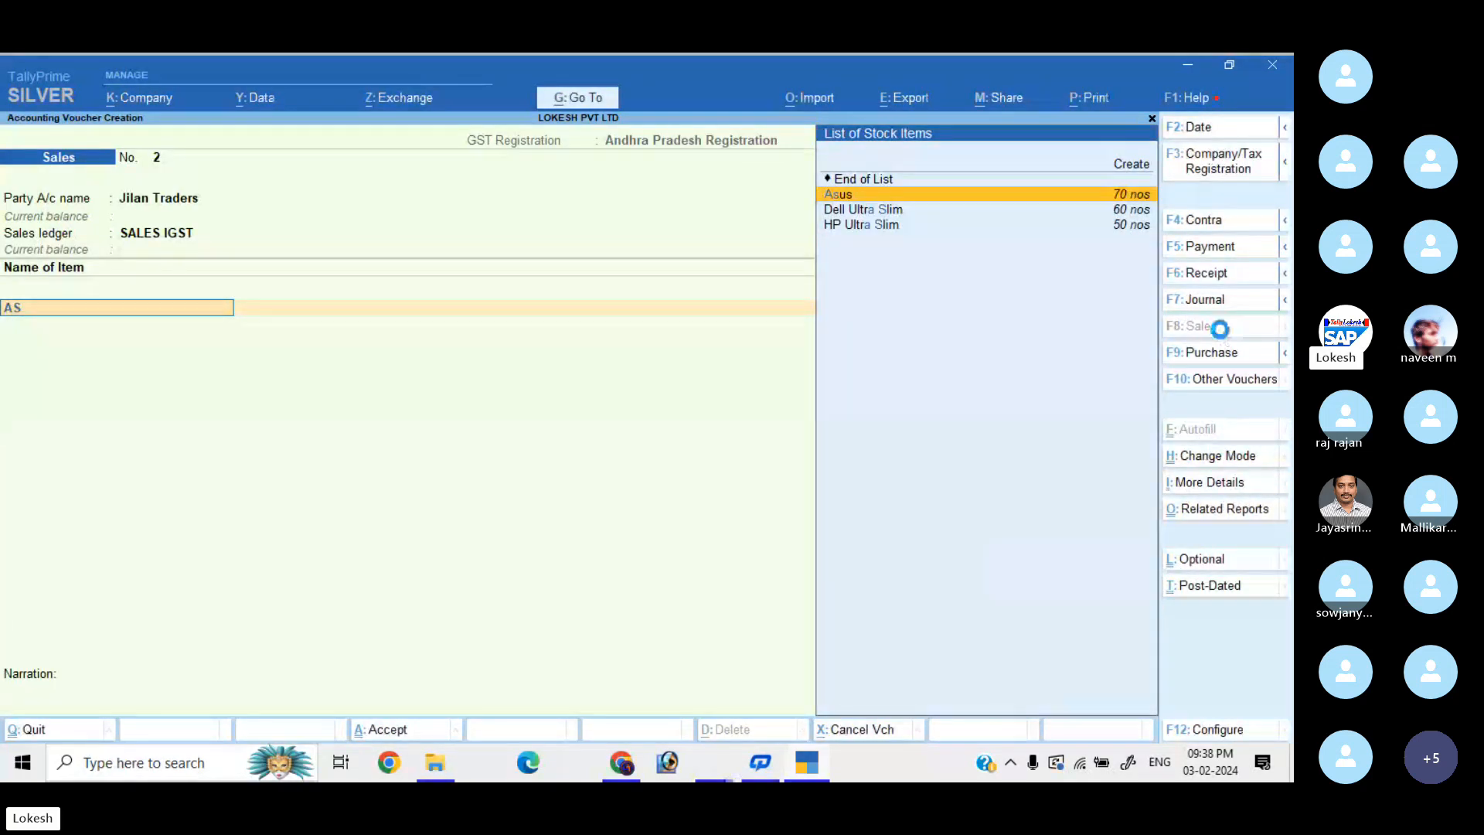
pyautogui.press('Return')
pyautogui.write('50')
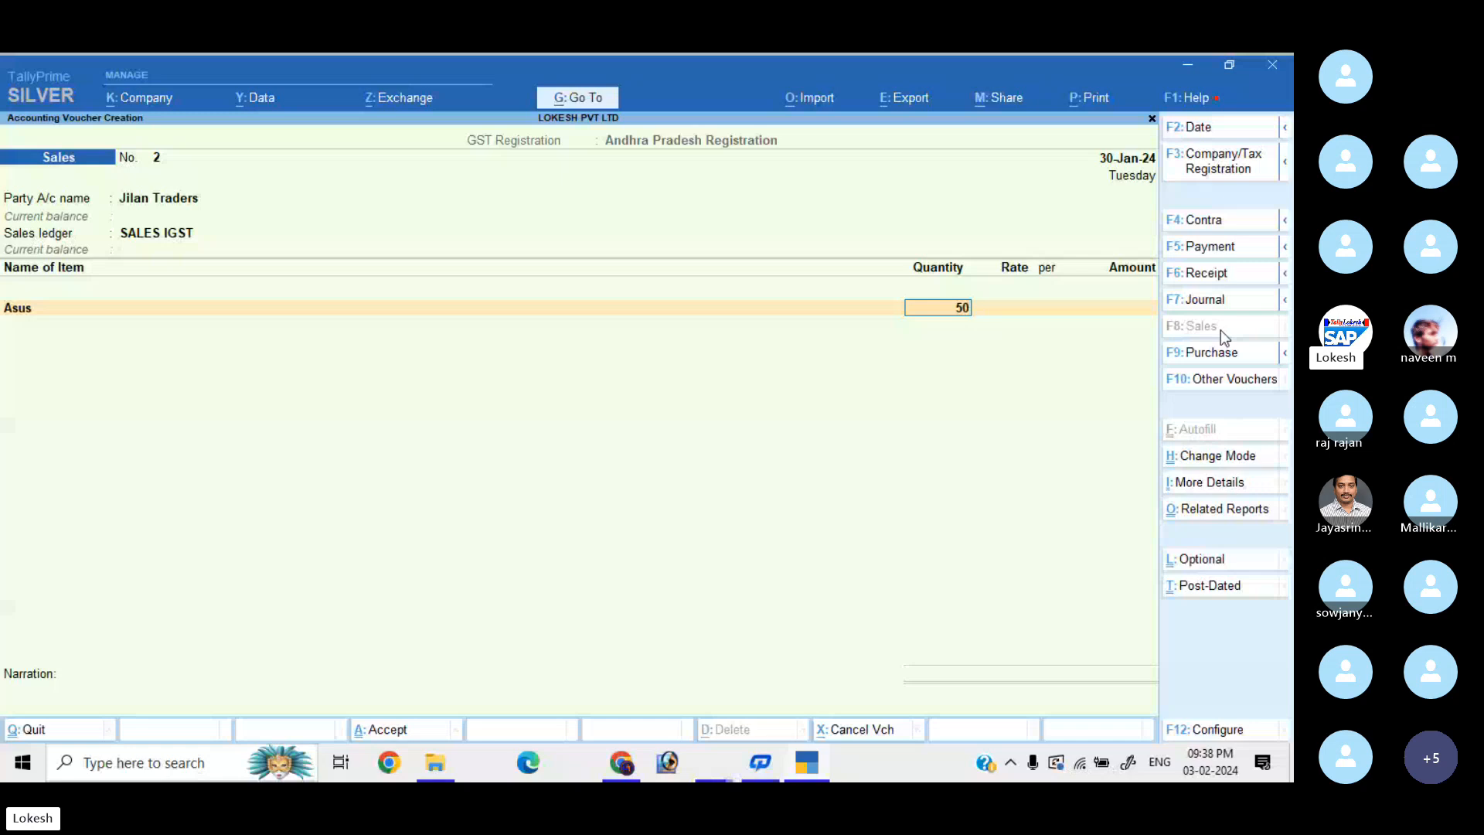
pyautogui.press('Return')
pyautogui.write('20000')
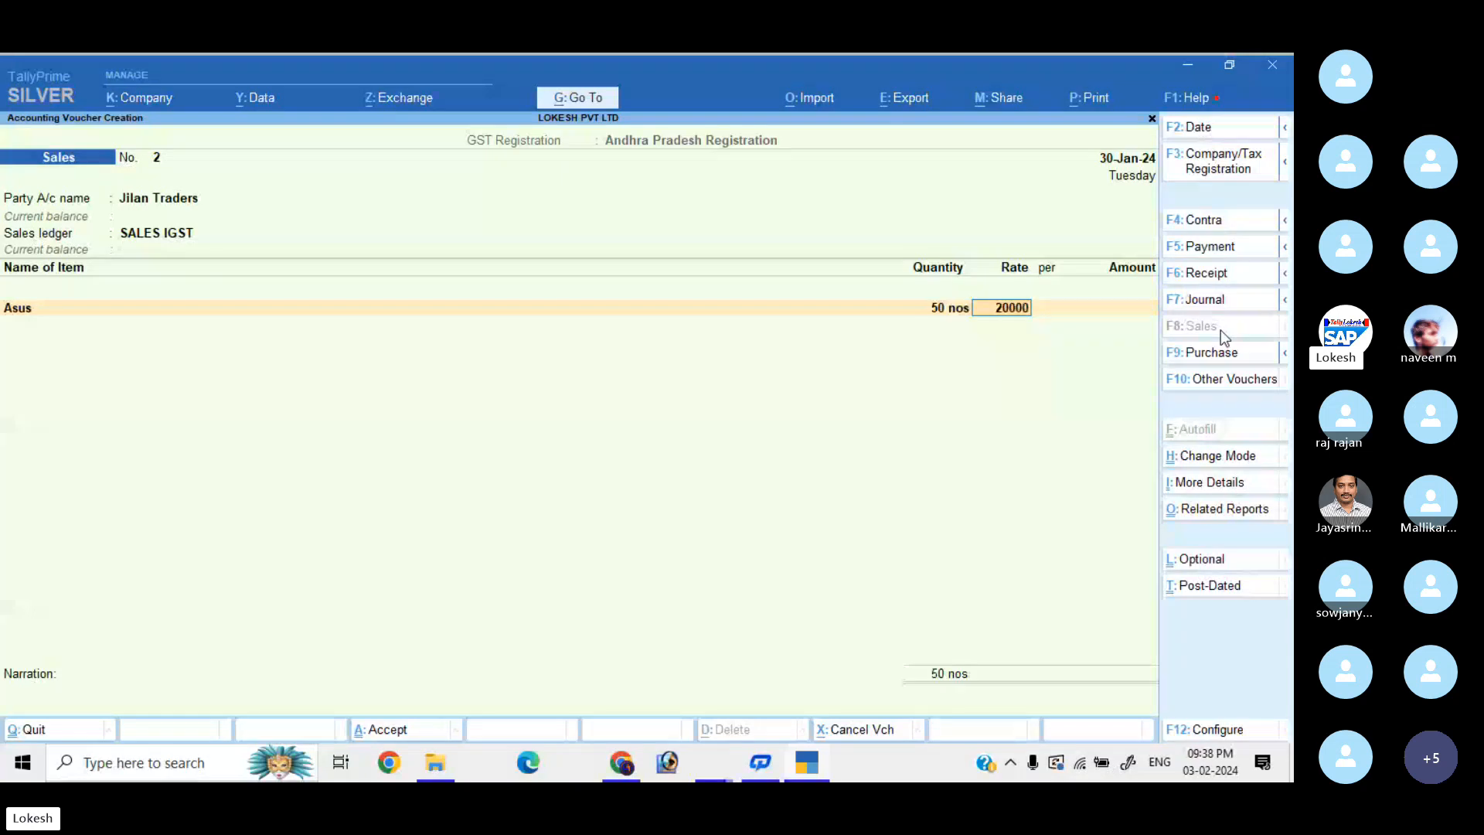
pyautogui.press('Return')
pyautogui.press('Return')
pyautogui.press('Return')
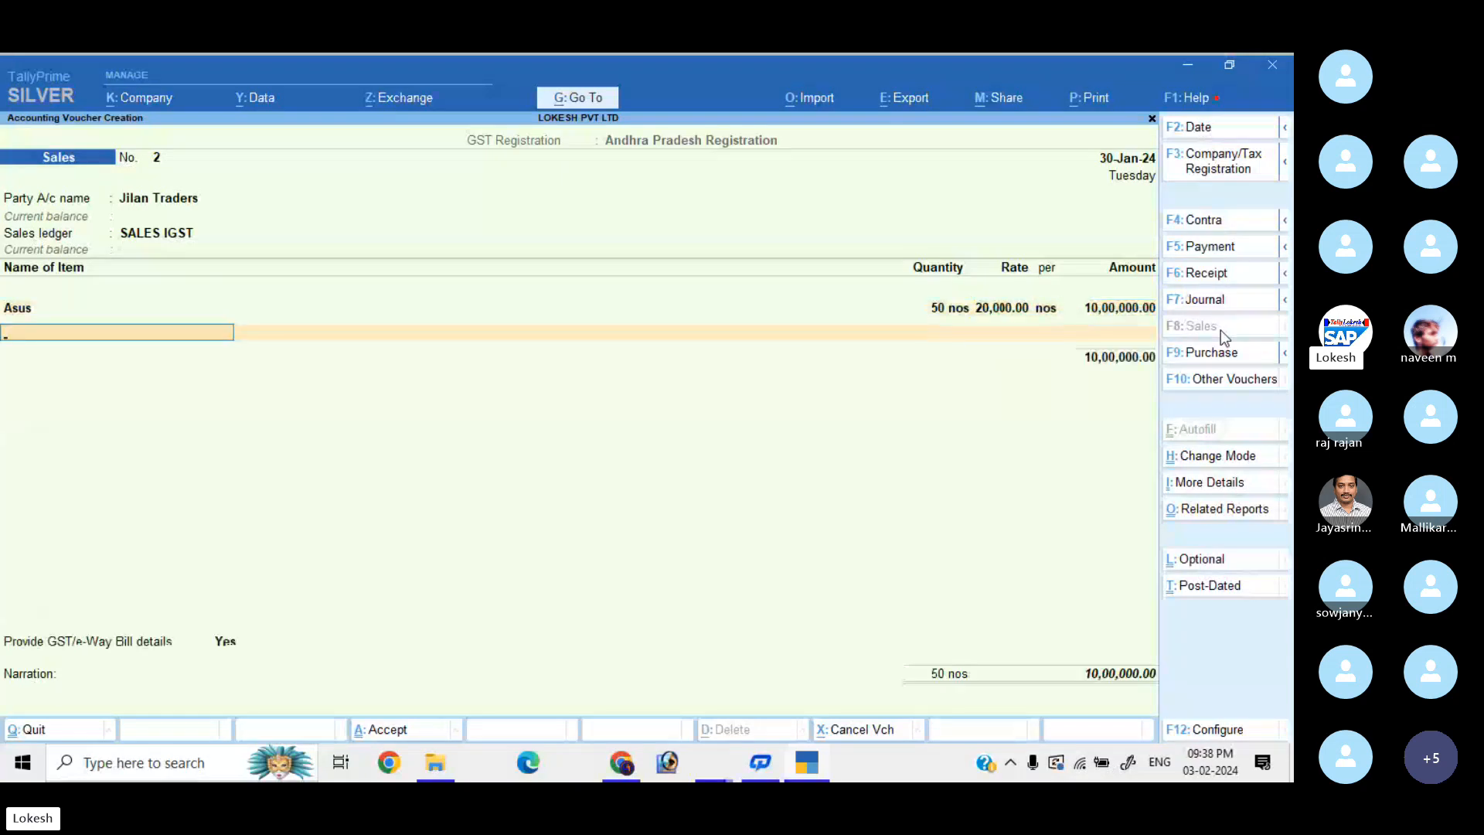
pyautogui.write('de')
pyautogui.press('Return')
pyautogui.write('30')
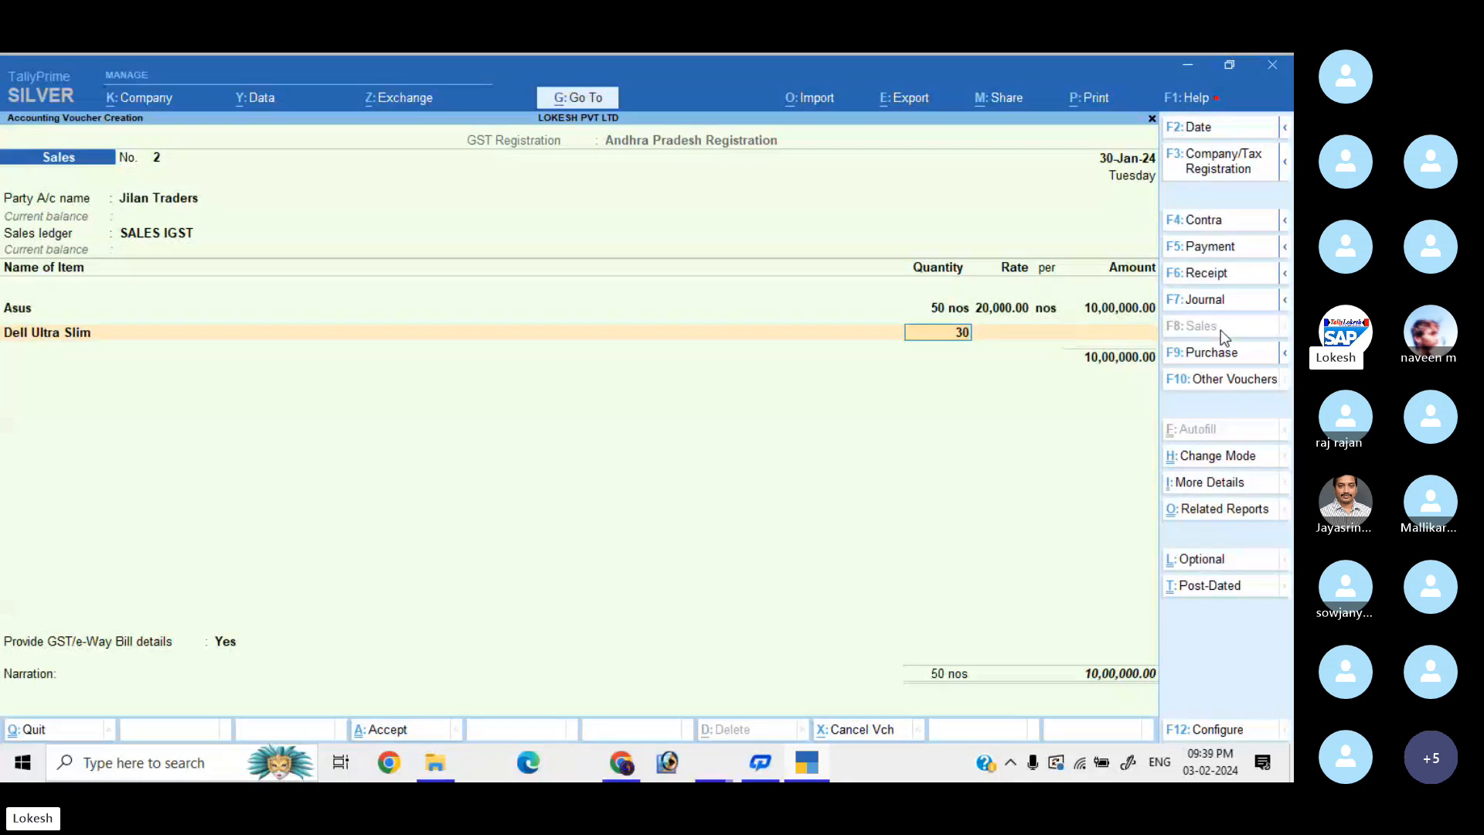
pyautogui.press('Return')
pyautogui.write('32000')
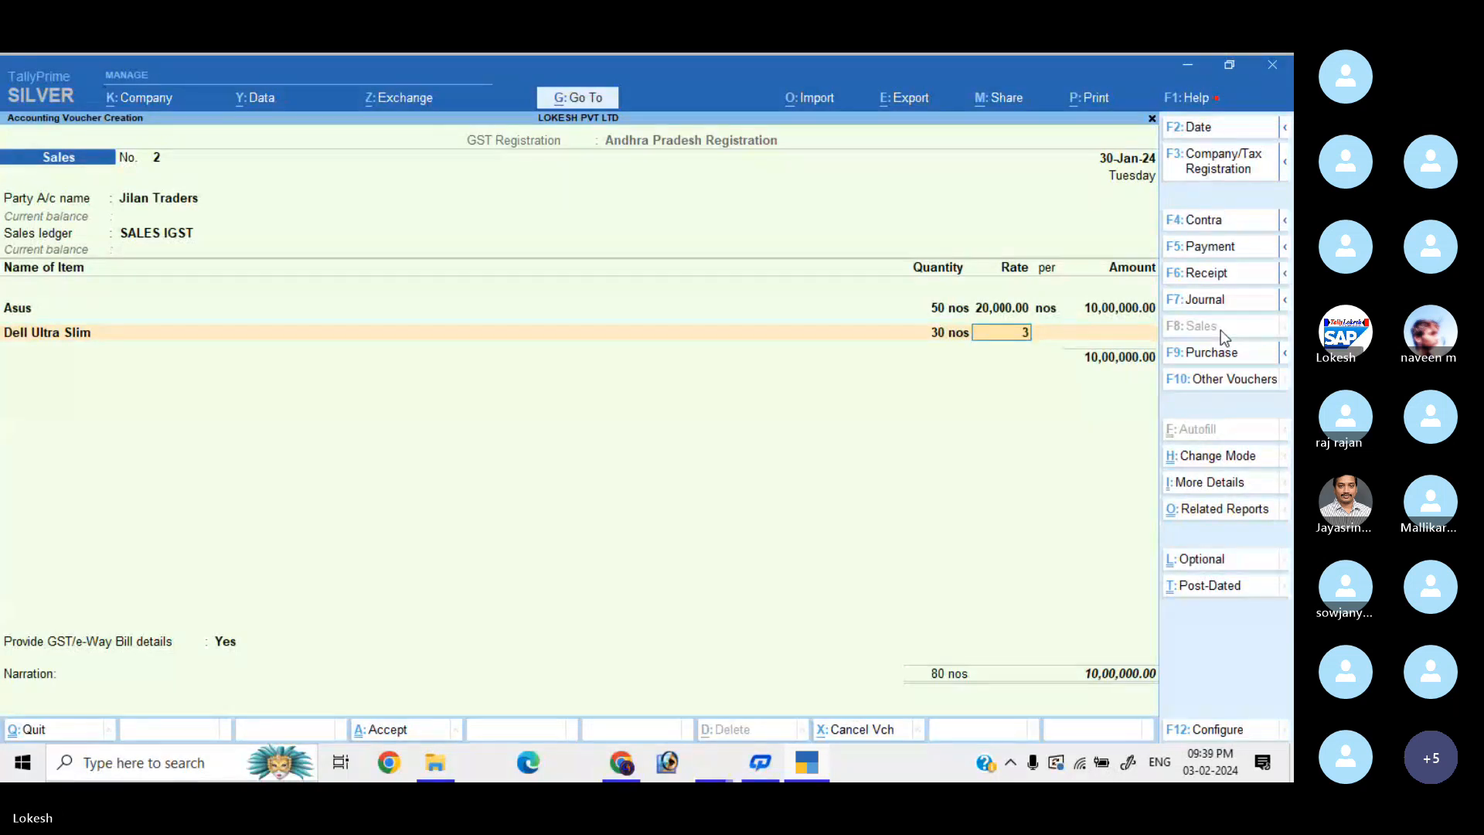
pyautogui.press('Return')
pyautogui.press('Return')
pyautogui.press('Return')
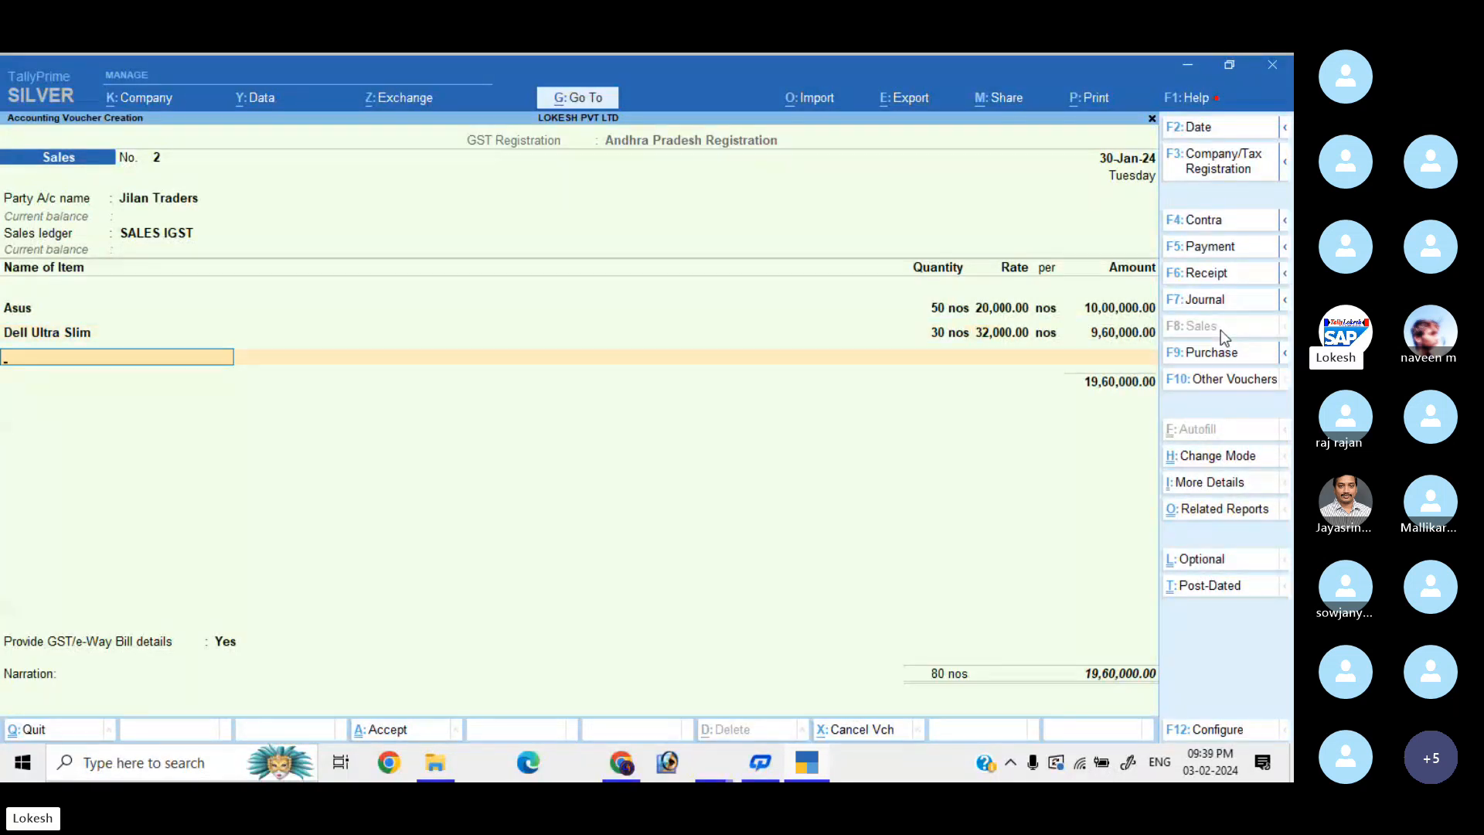
# Add HP Ultra Slim, 20 nos at 15,000, as the third item.
pyautogui.write('hp')
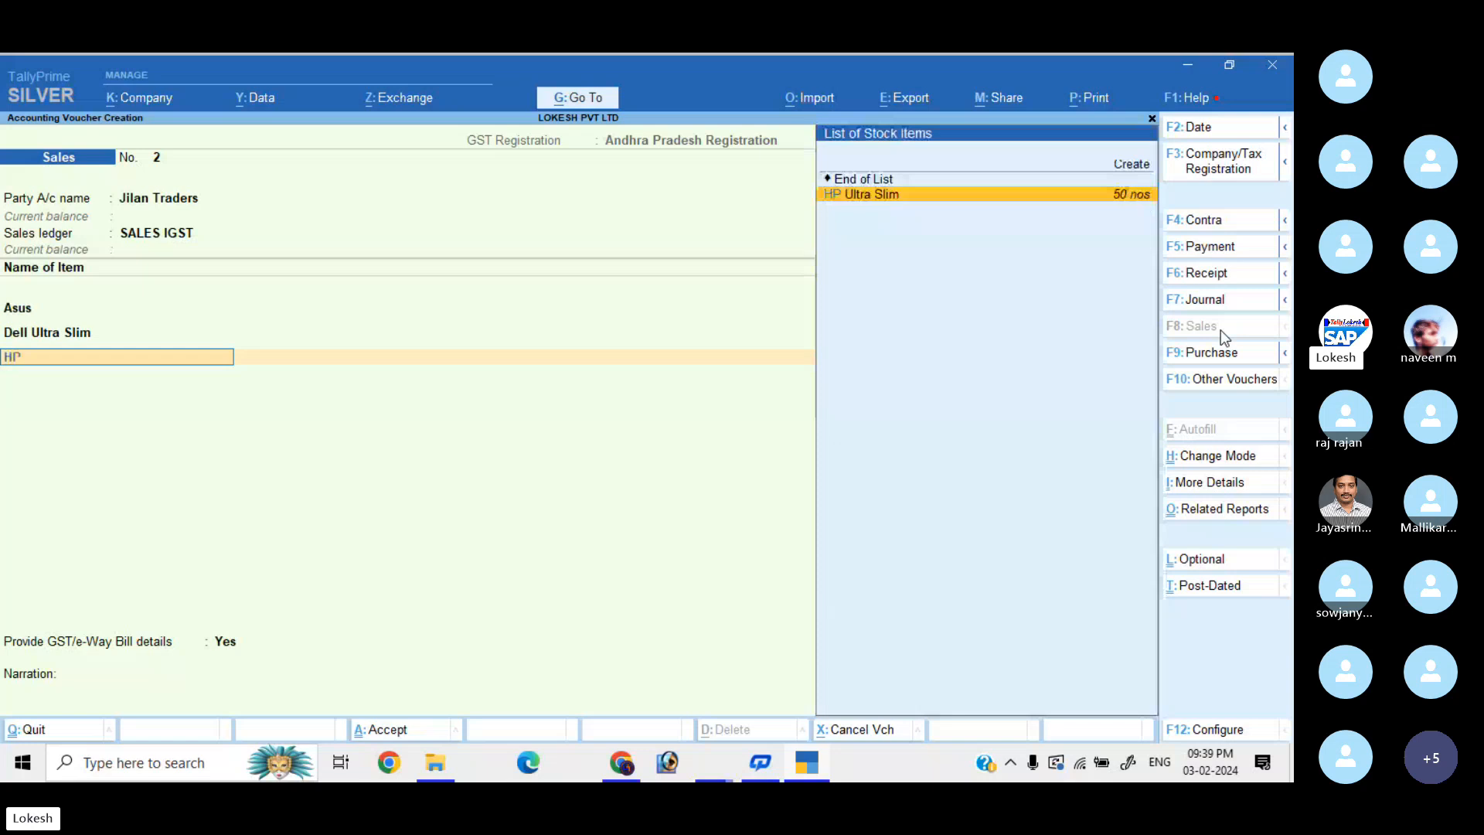
pyautogui.press('Return')
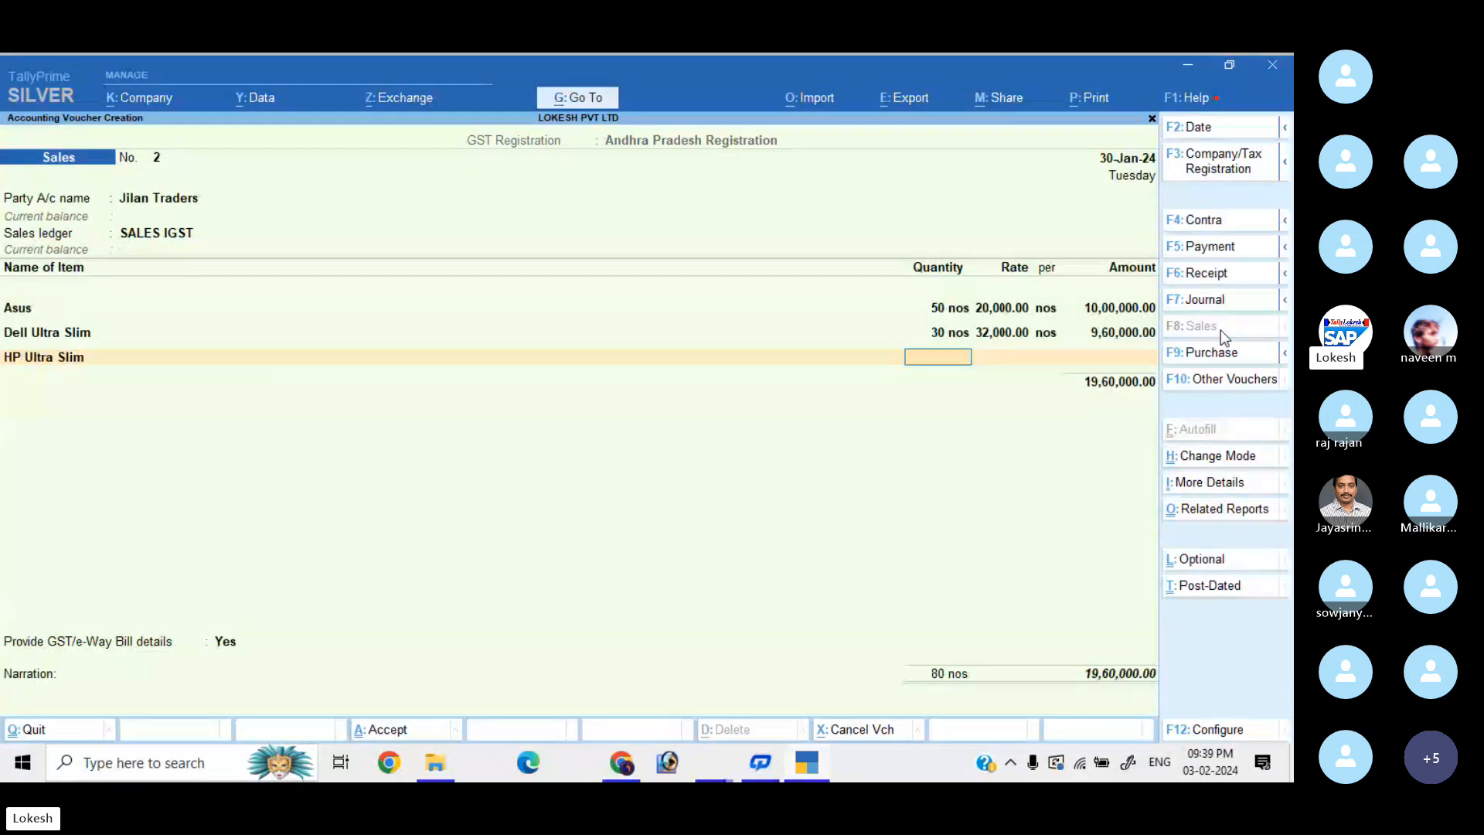
pyautogui.write('20')
pyautogui.press('Return')
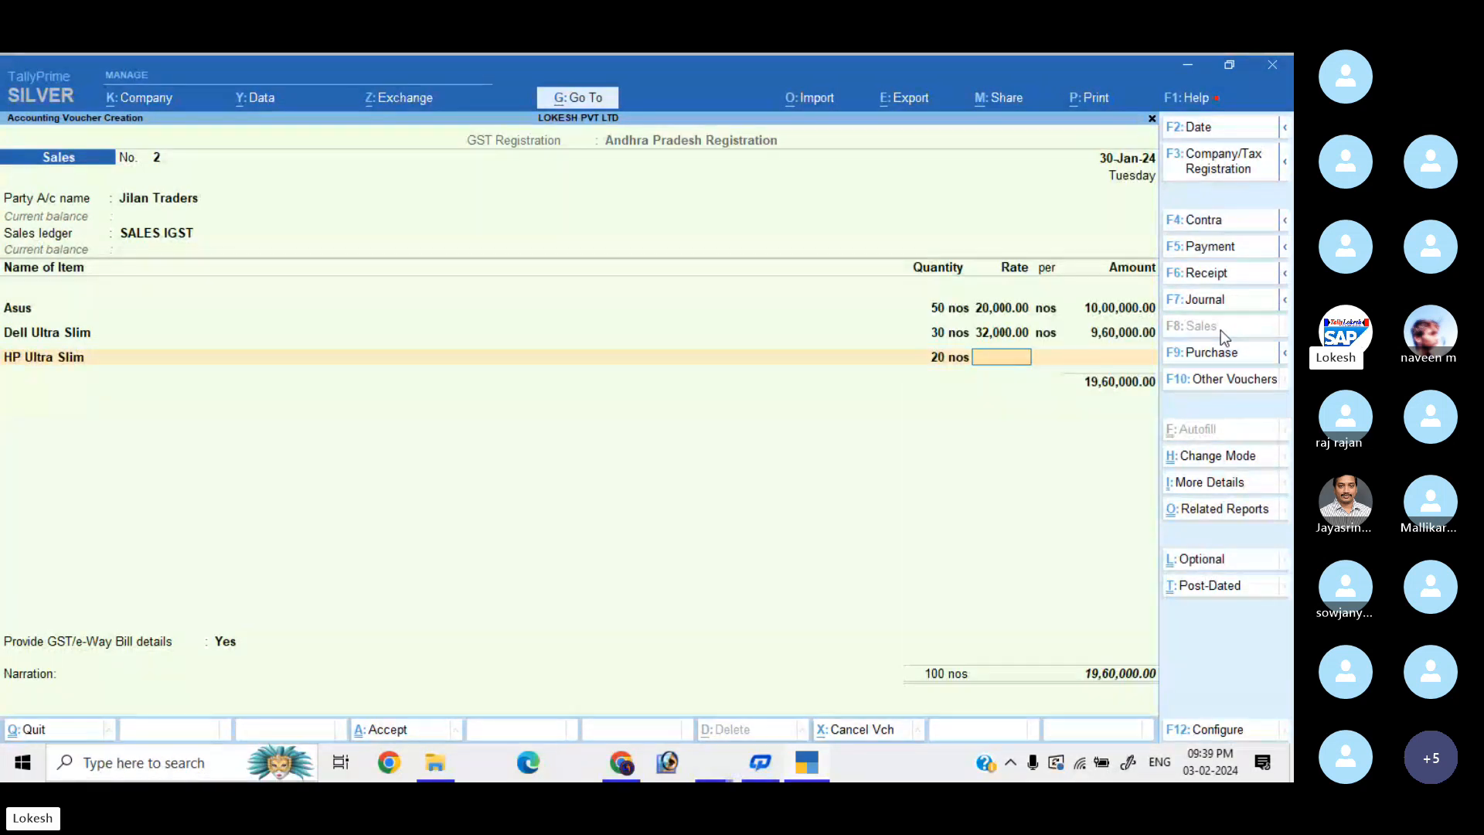
pyautogui.write('15000')
pyautogui.press('Return')
pyautogui.press('Return')
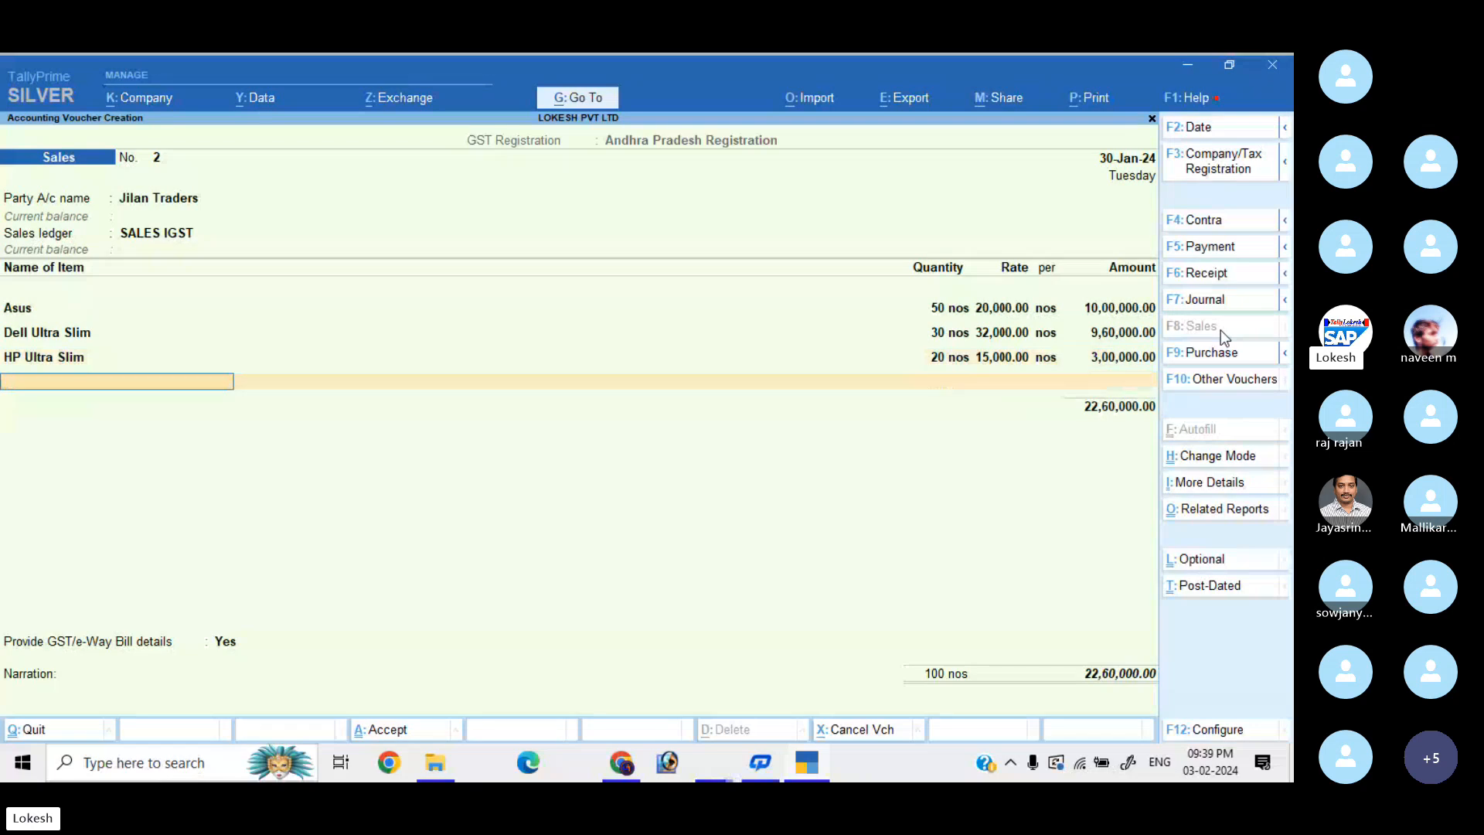
# Add IGST, save the voucher declining the e-Way Bill, and return to Gateway of Tally.
pyautogui.press('Return')
pyautogui.press('Return')
pyautogui.press('Return')
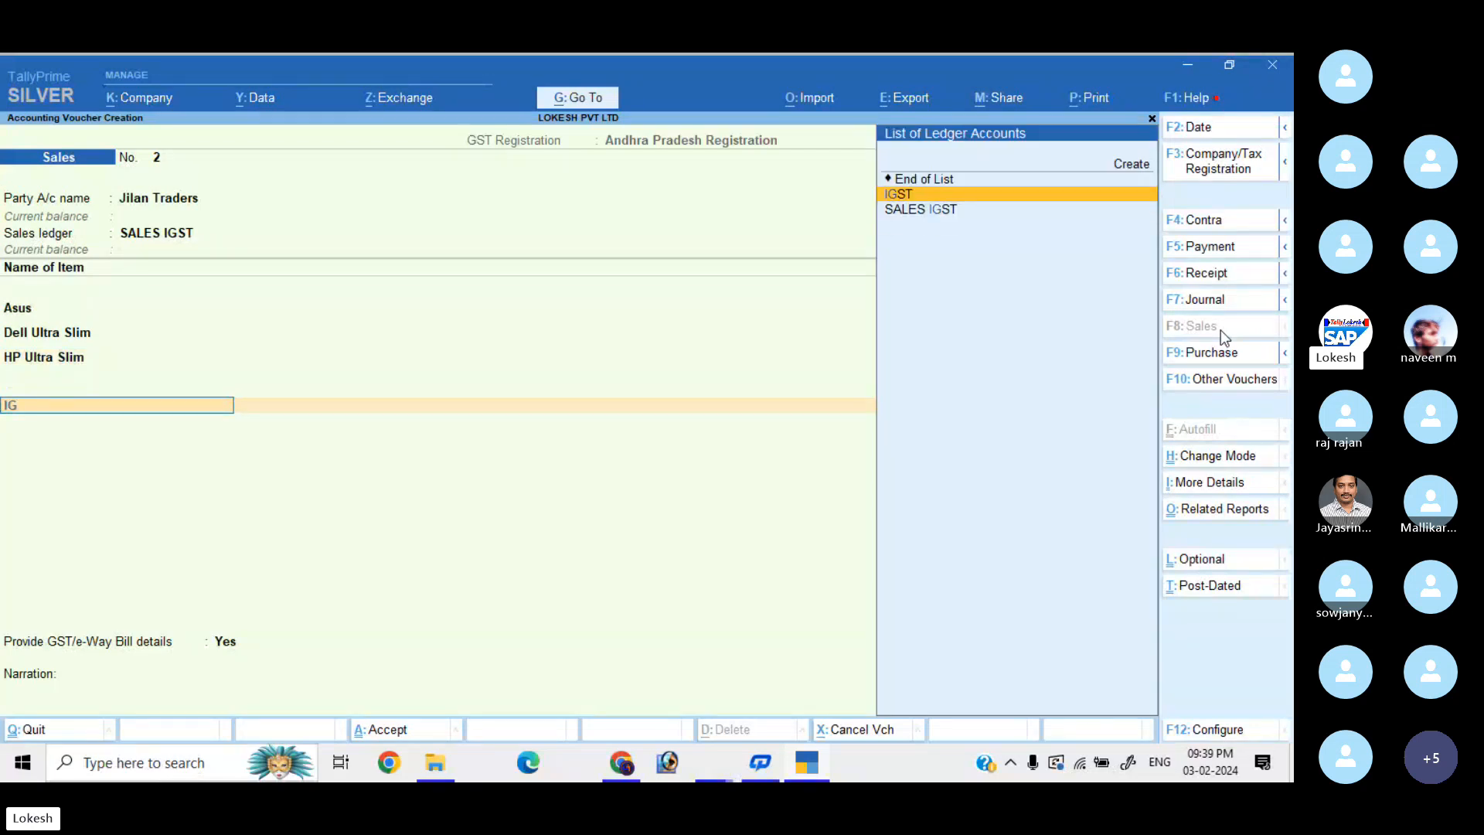
pyautogui.press('Return')
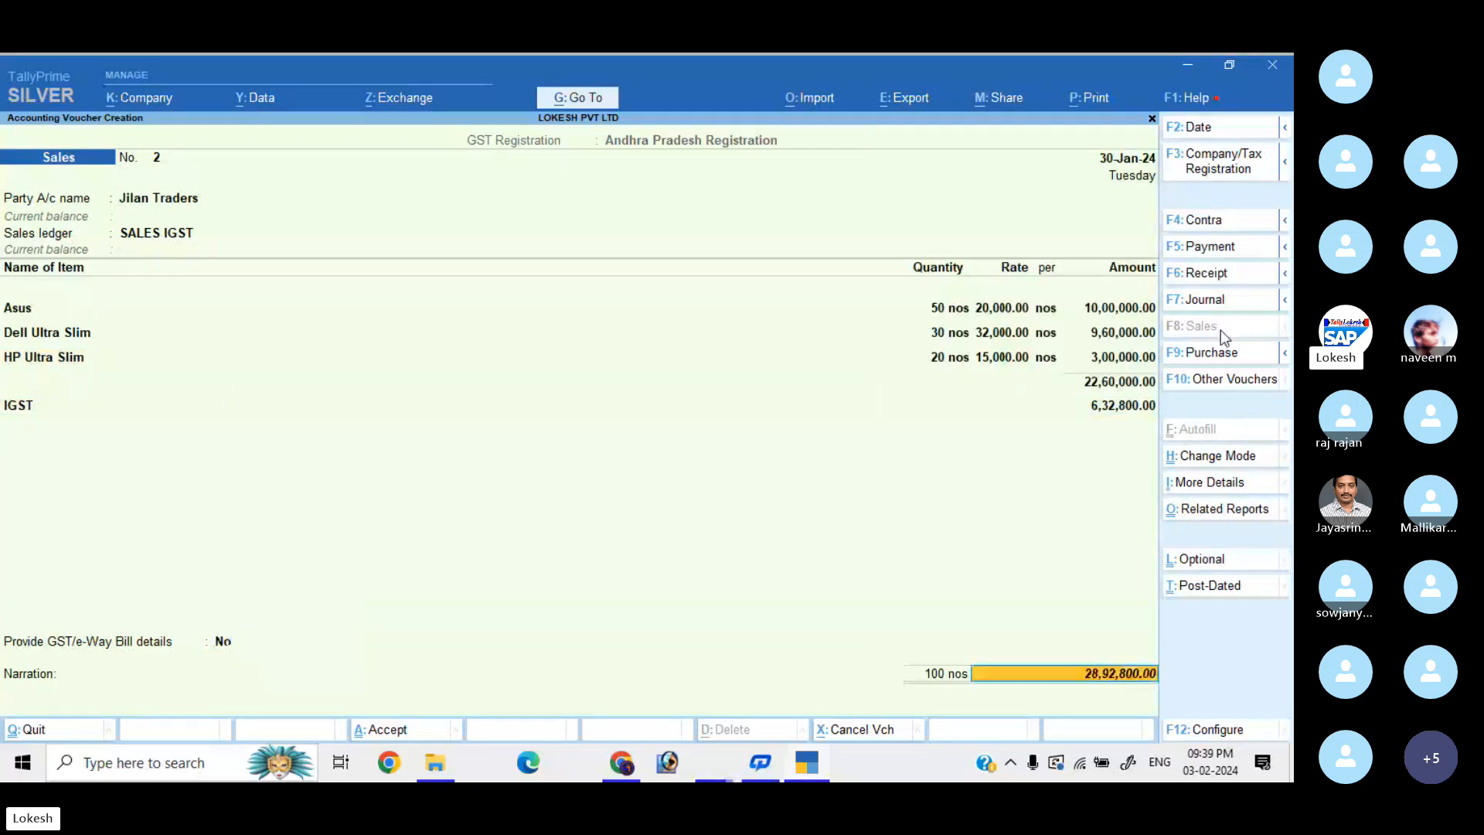
pyautogui.press('Return')
pyautogui.press('Return')
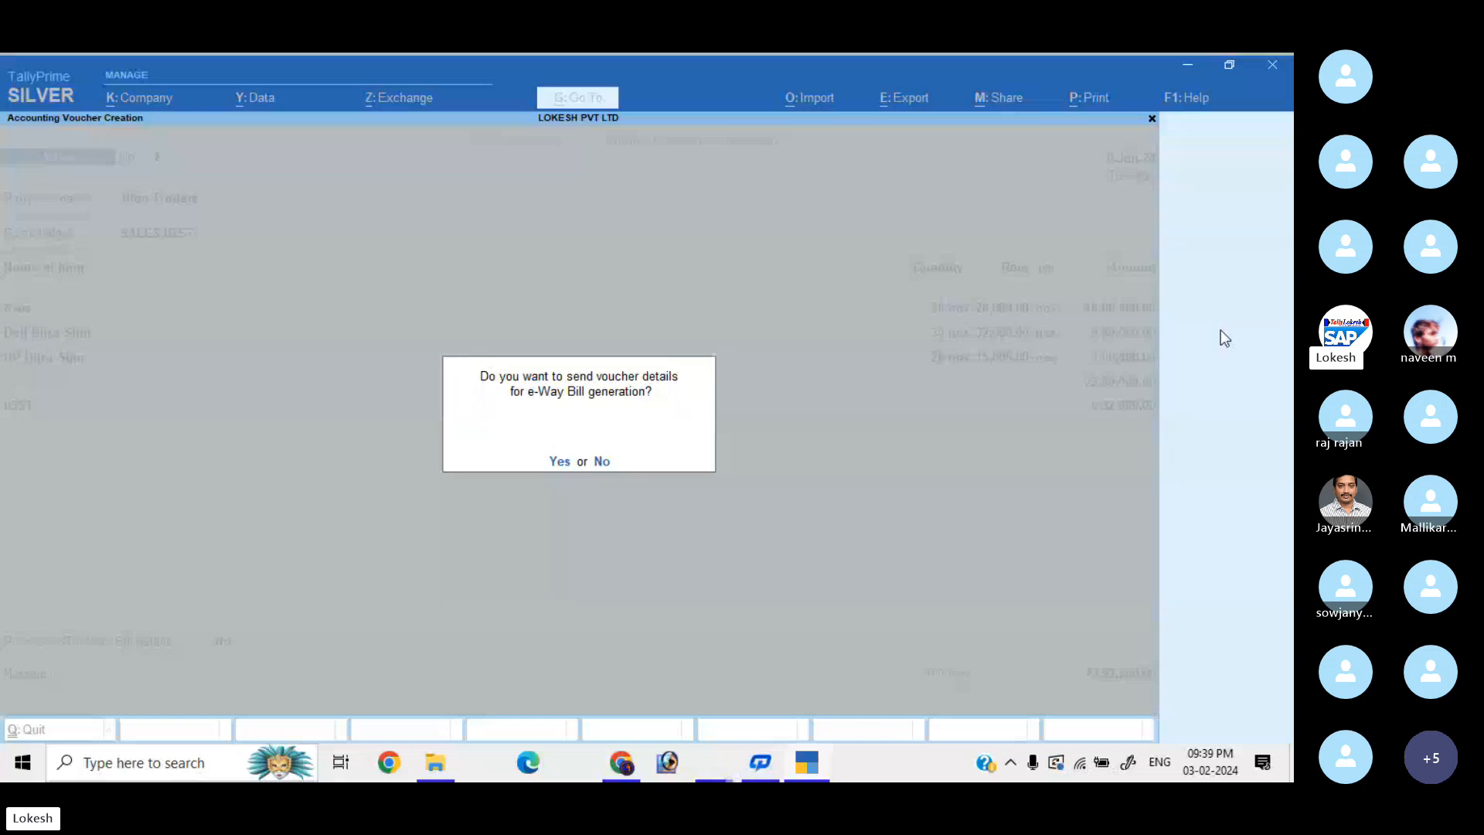
pyautogui.press('n')
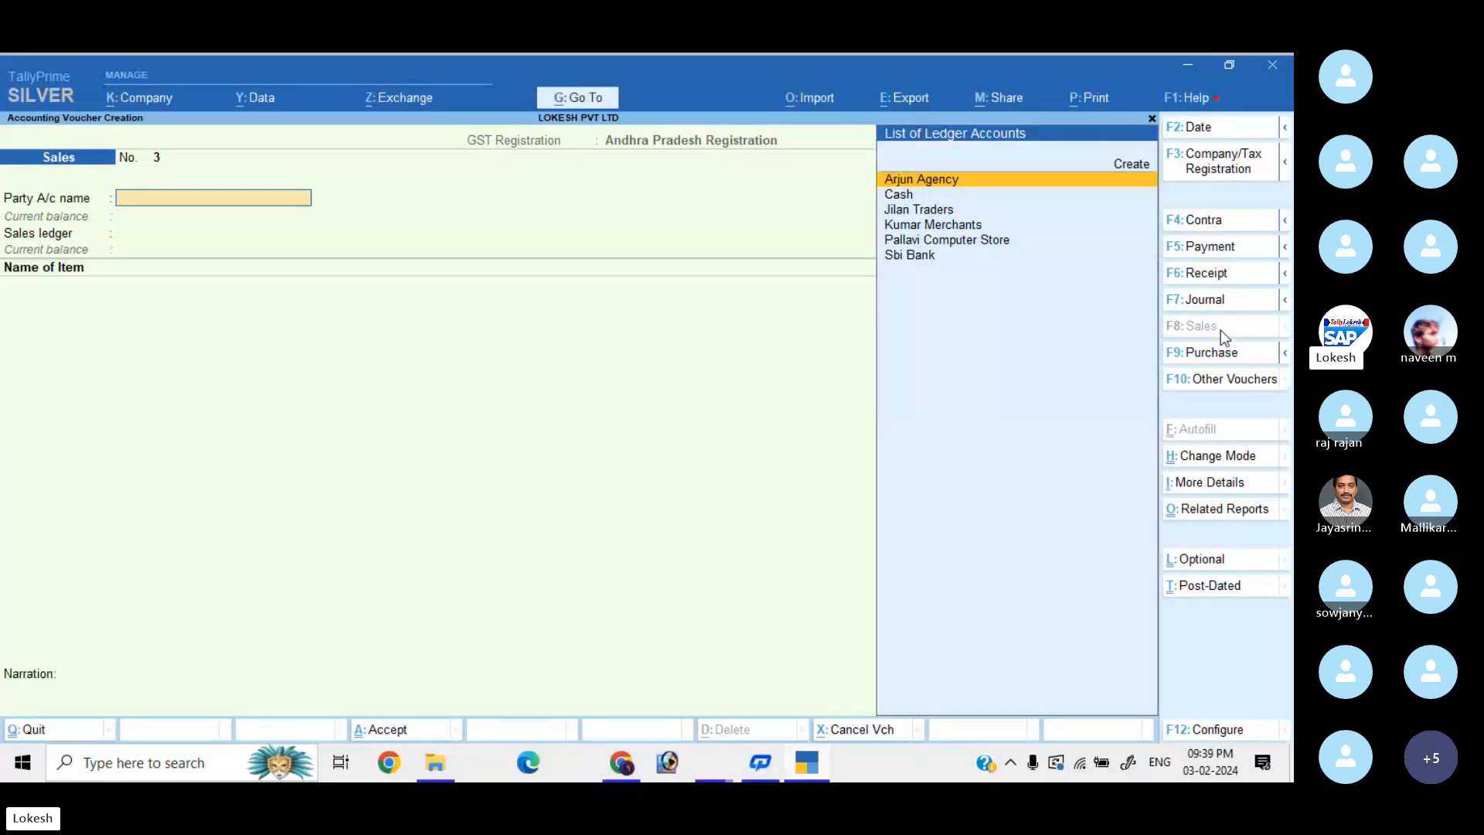
pyautogui.press('Escape')
pyautogui.press('Return')
pyautogui.press('Down')
pyautogui.press('Down')
pyautogui.press('Down')
pyautogui.press('Down')
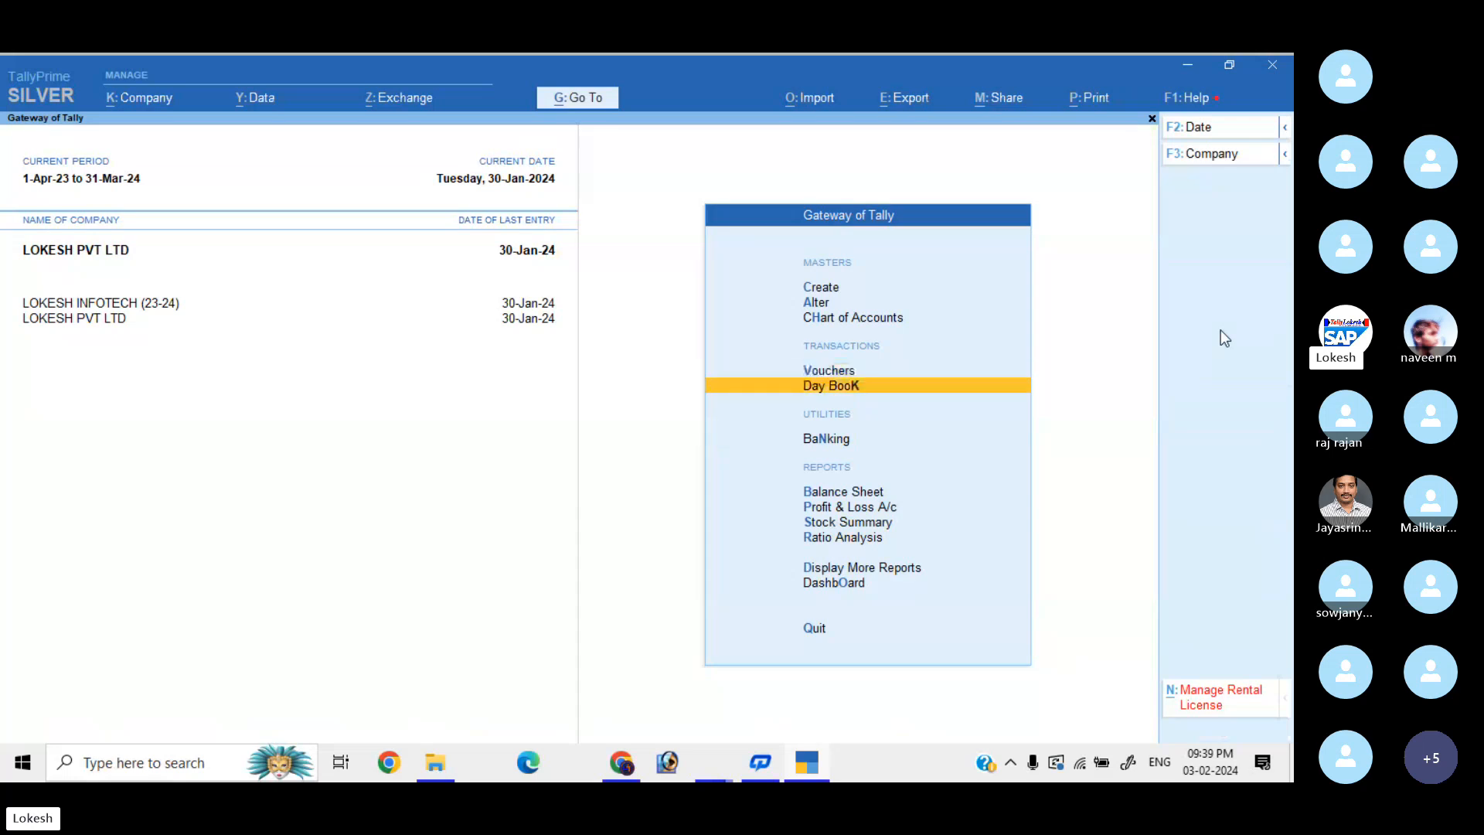
pyautogui.press('Return')
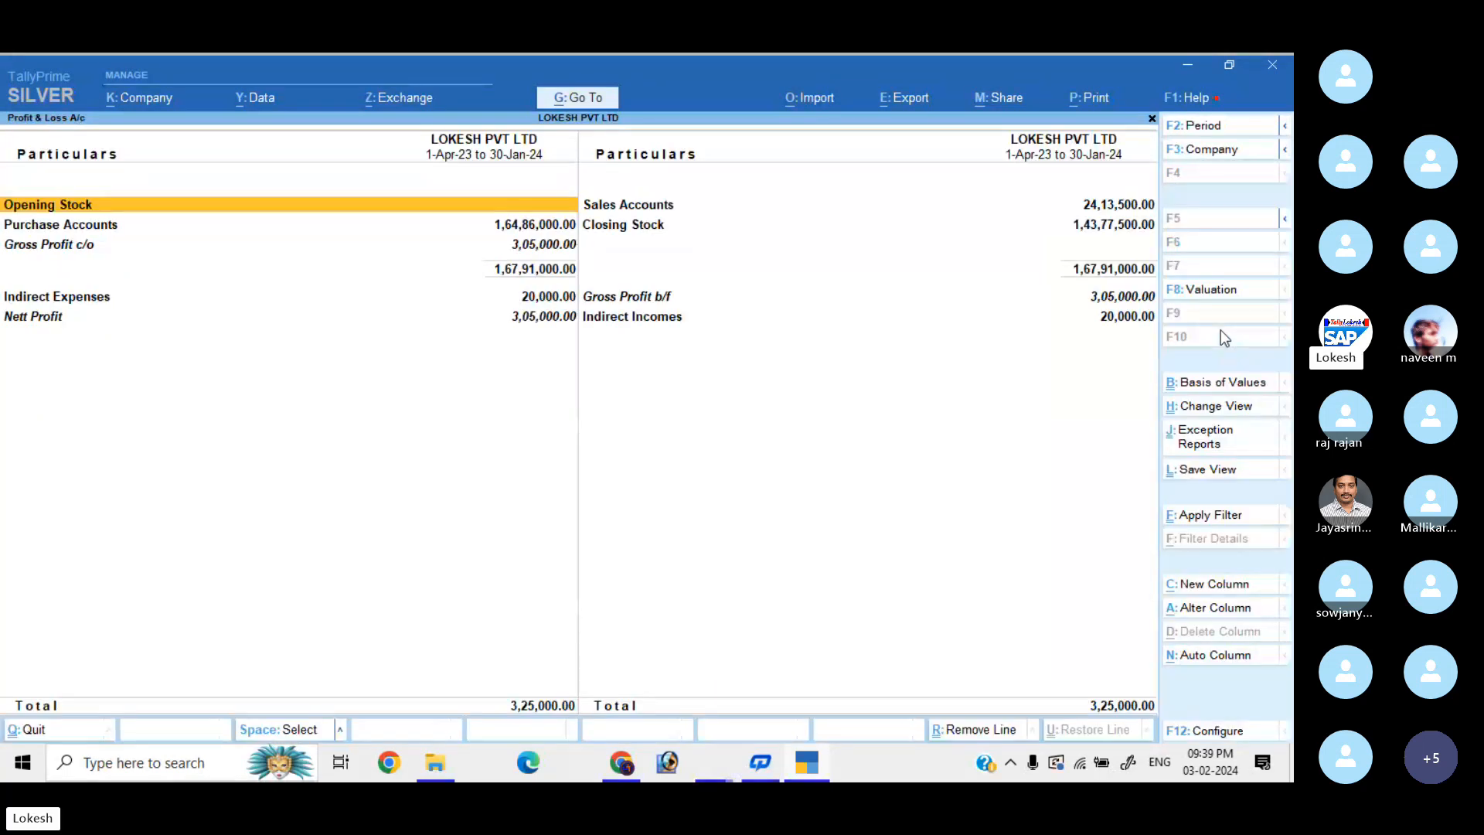
pyautogui.hotkey('alt', 'F5')
pyautogui.press('Down')
pyautogui.press('Down')
pyautogui.press('Down')
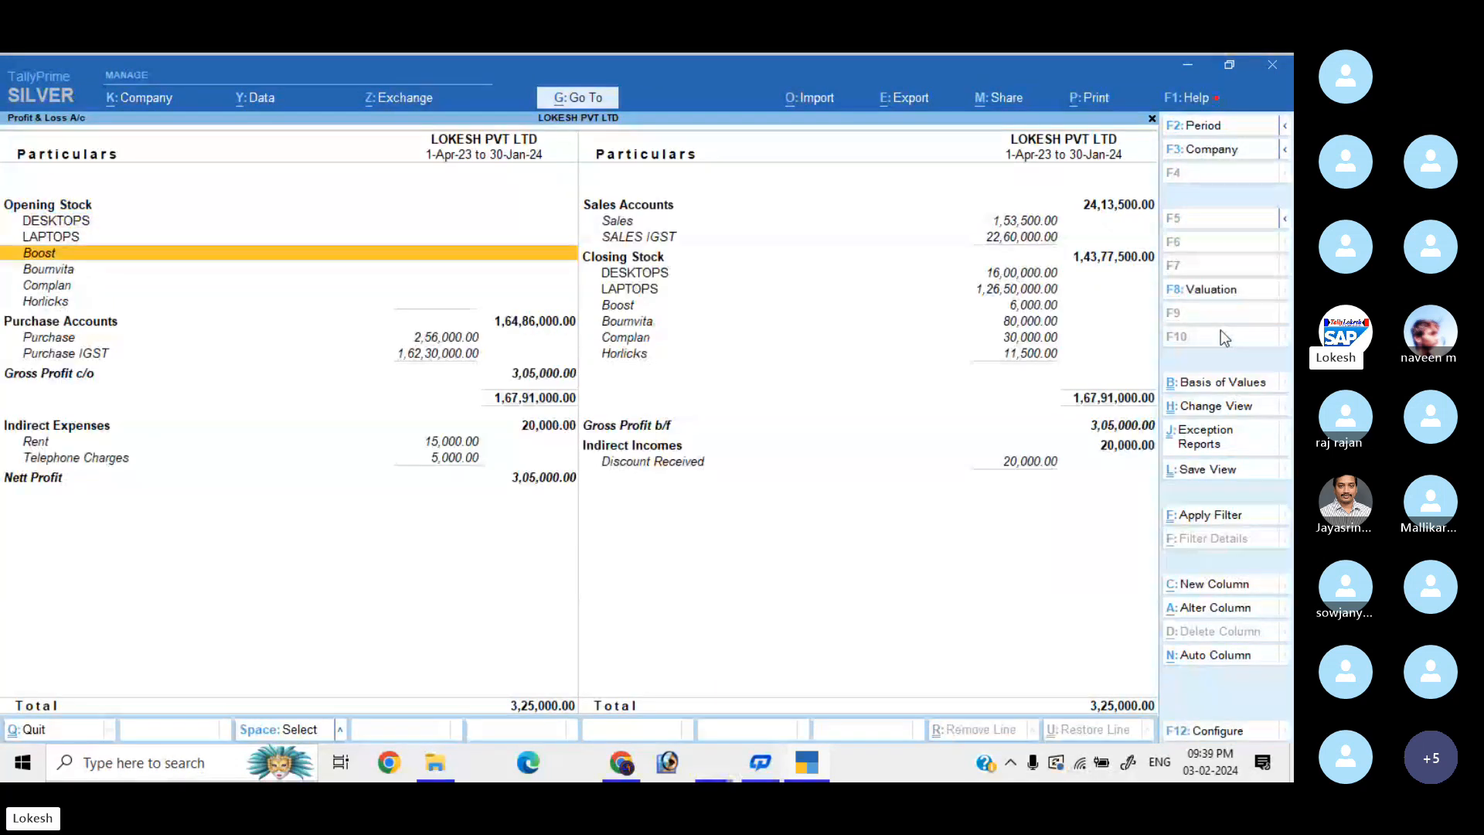
pyautogui.press('Down')
pyautogui.press('Down')
pyautogui.press('Down')
pyautogui.press('Down')
pyautogui.press('Down')
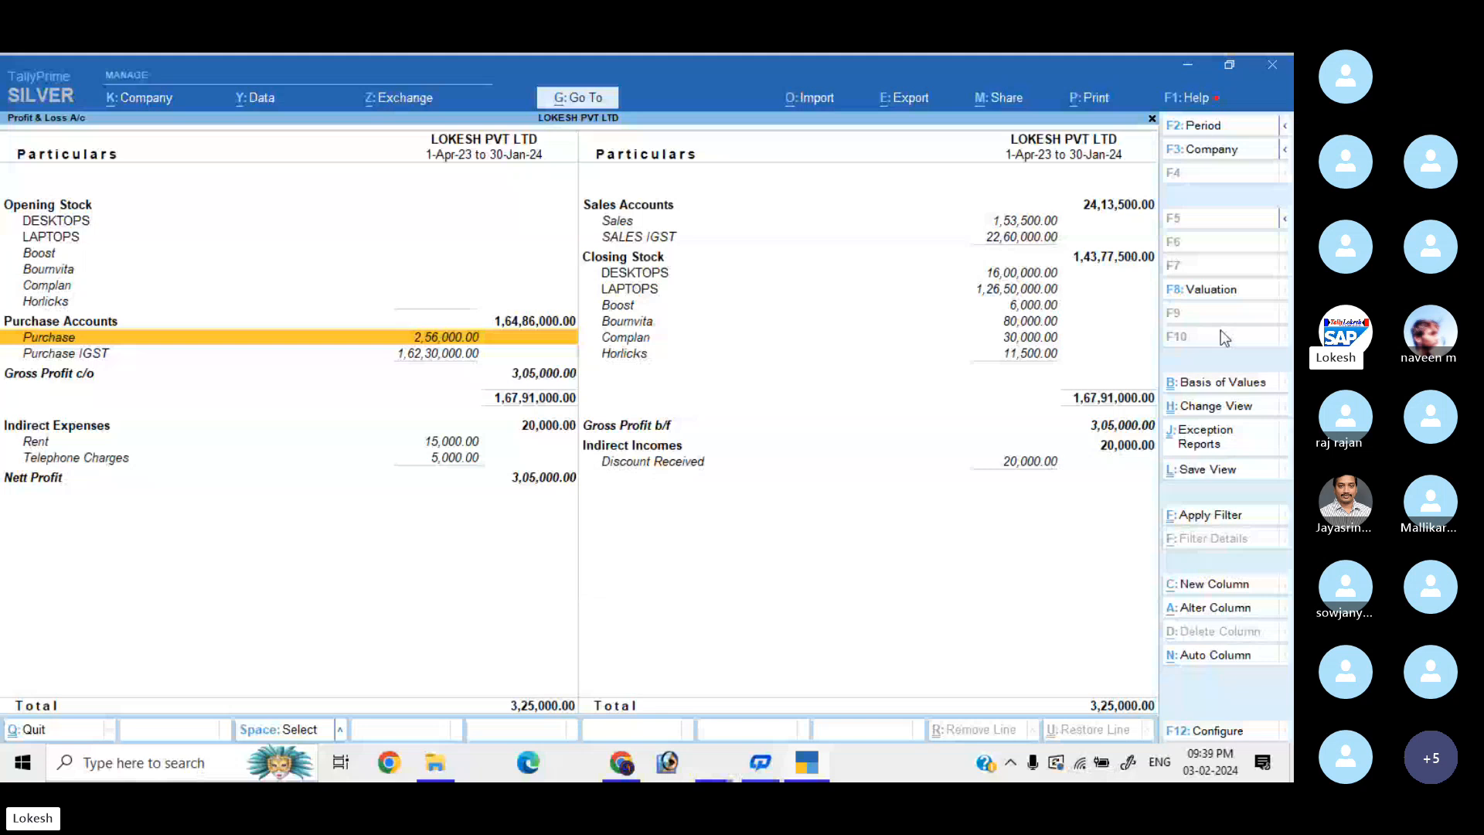
pyautogui.press('Down')
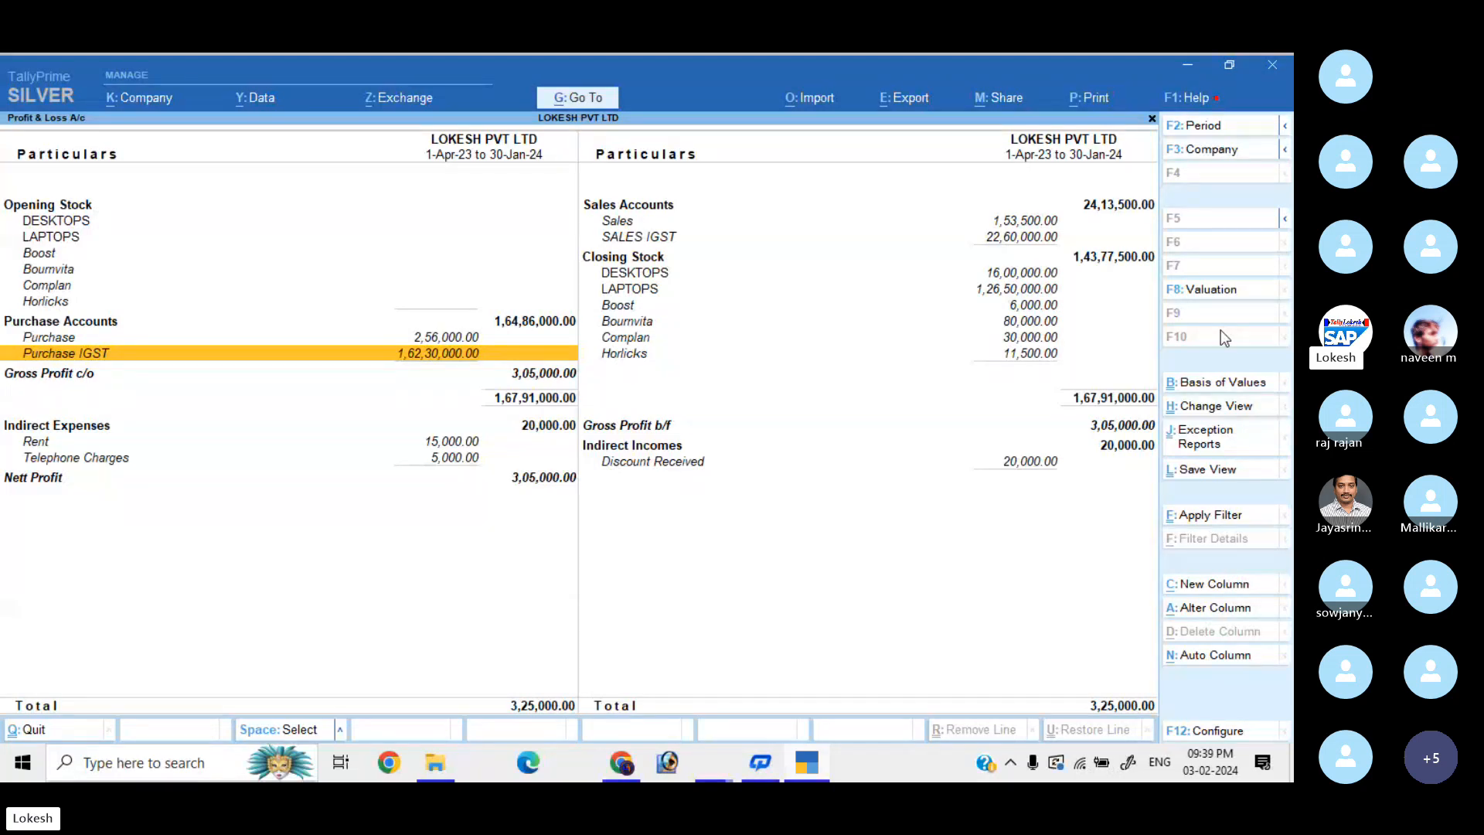
pyautogui.press('Right')
pyautogui.press('Up')
pyautogui.press('Up')
pyautogui.press('Up')
pyautogui.press('Up')
pyautogui.press('Up')
pyautogui.press('Up')
pyautogui.press('Up')
pyautogui.press('Up')
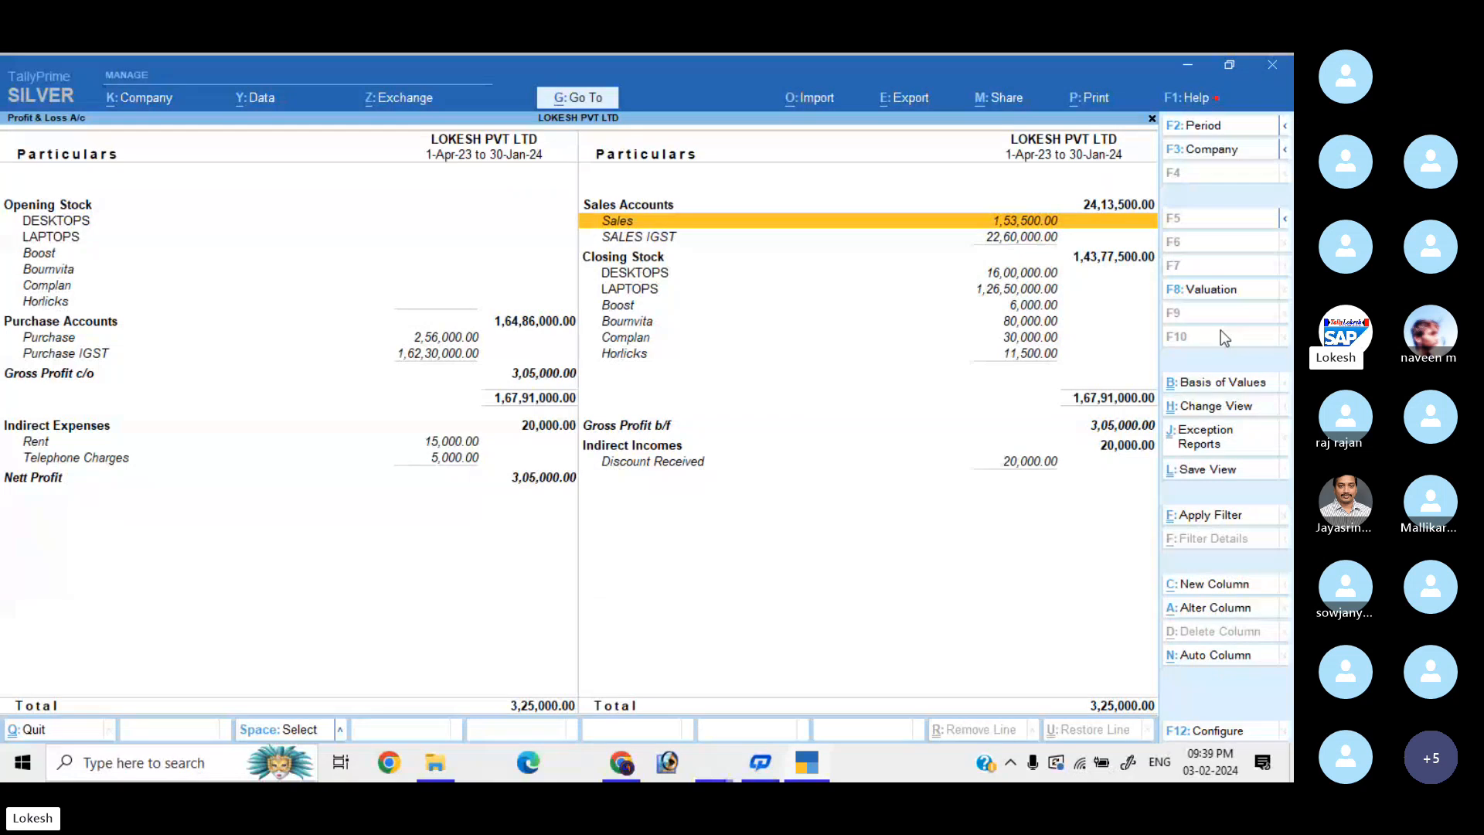
pyautogui.press('Down')
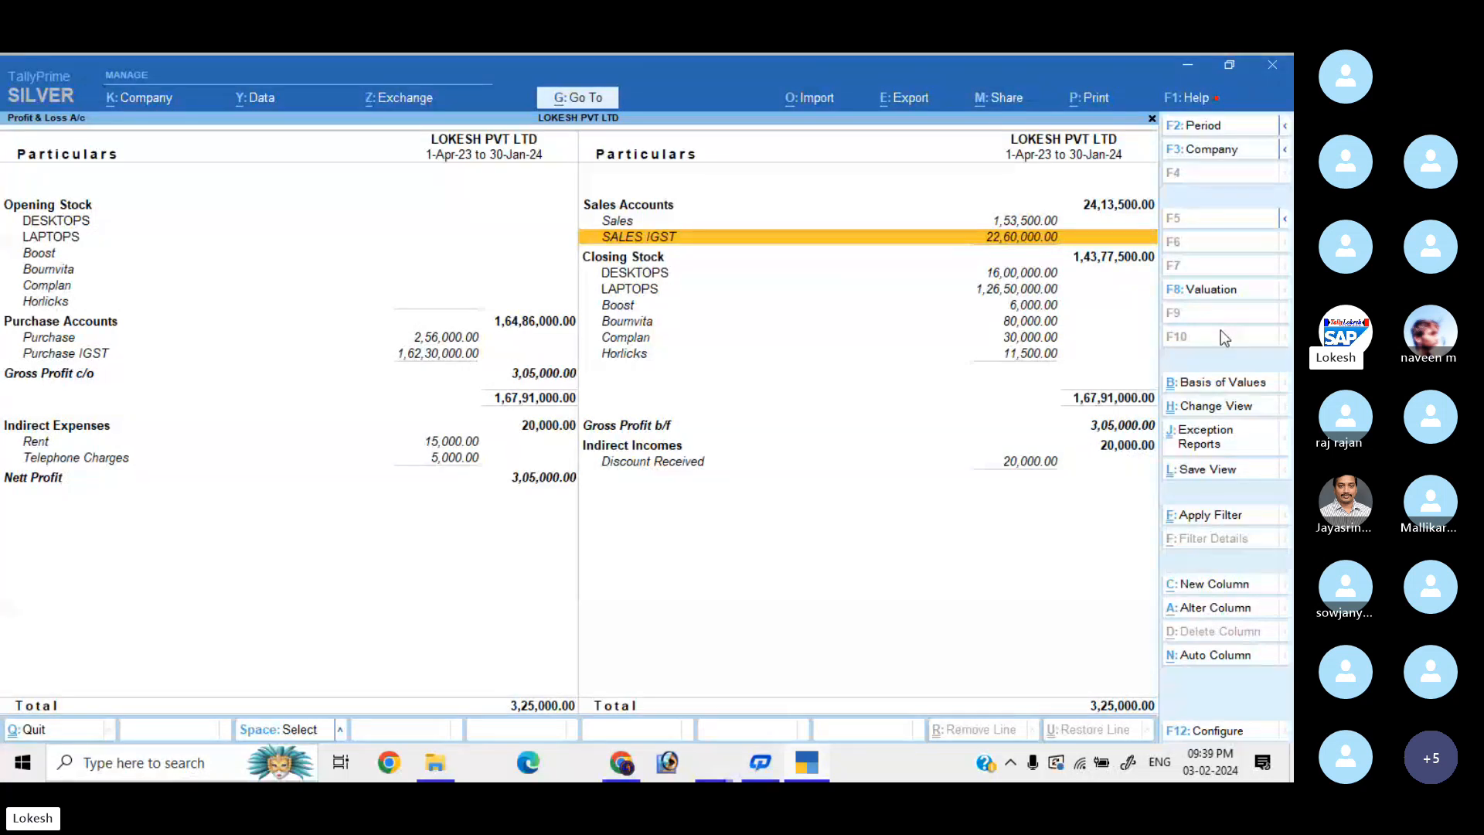
pyautogui.press('Escape')
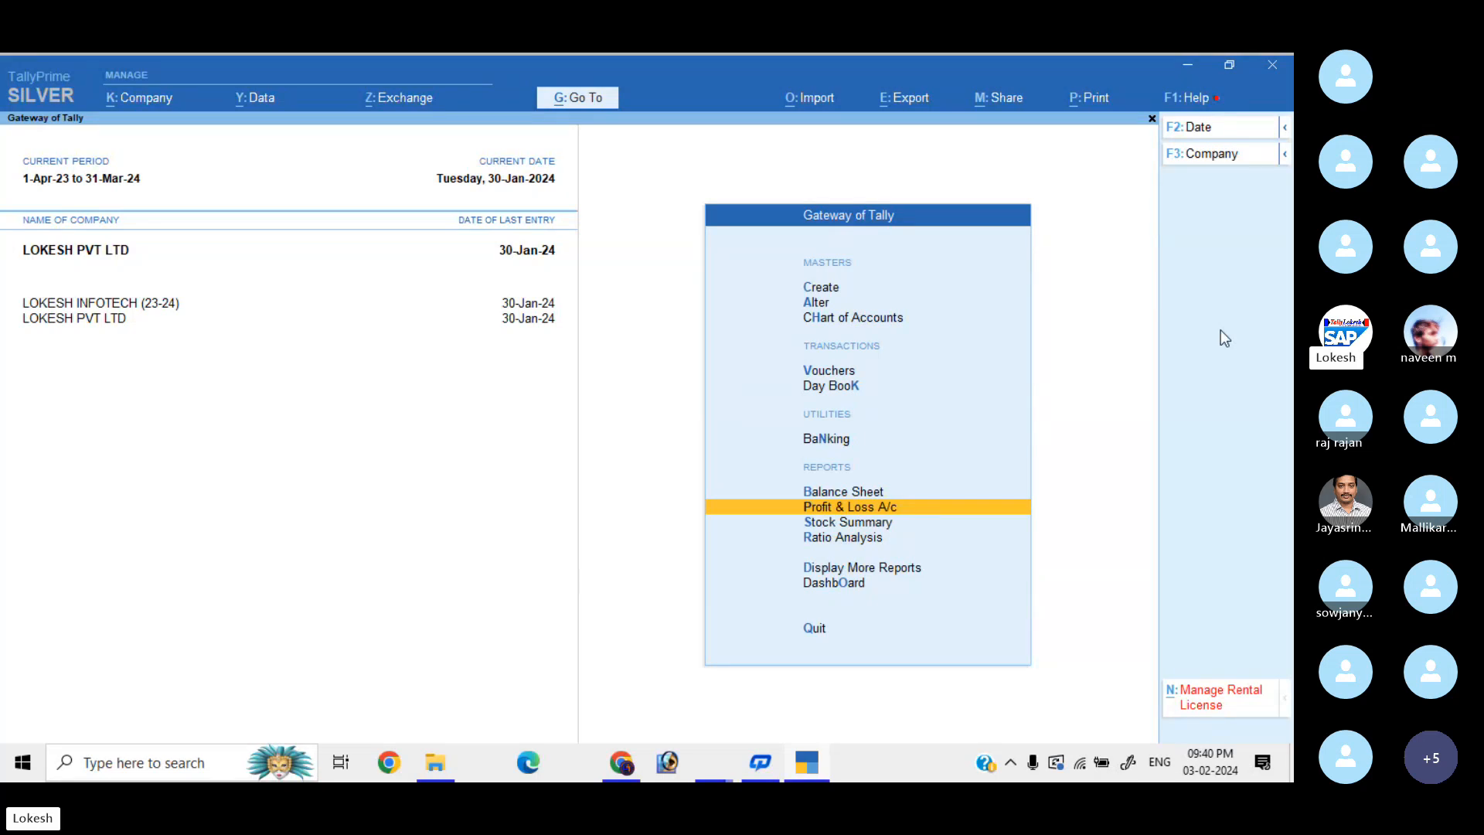
# Start a purchase voucher and name a new supplier ledger Krish General Store.
pyautogui.press('Up')
pyautogui.press('Up')
pyautogui.press('Up')
pyautogui.press('Up')
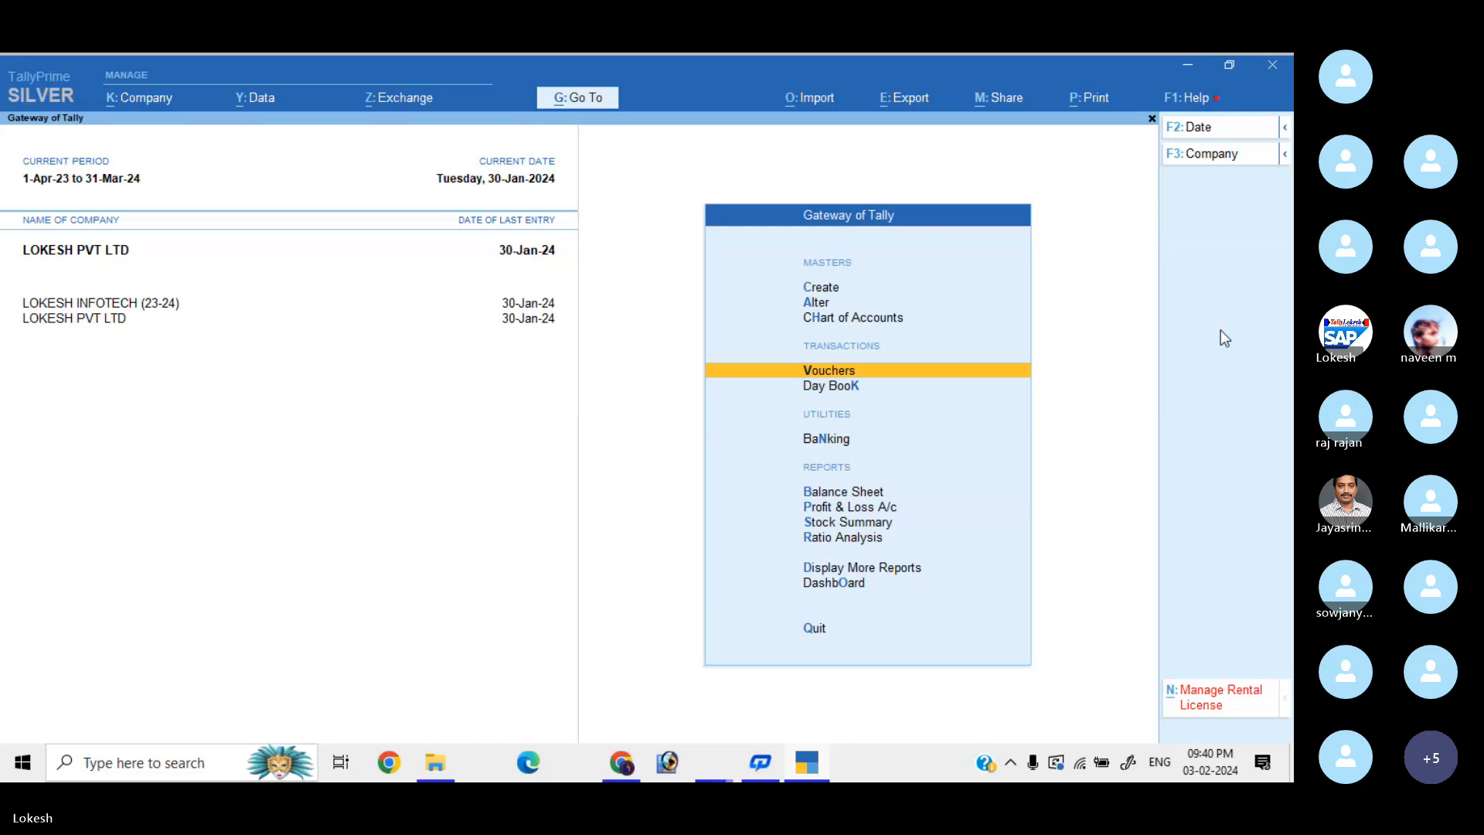
pyautogui.press('Return')
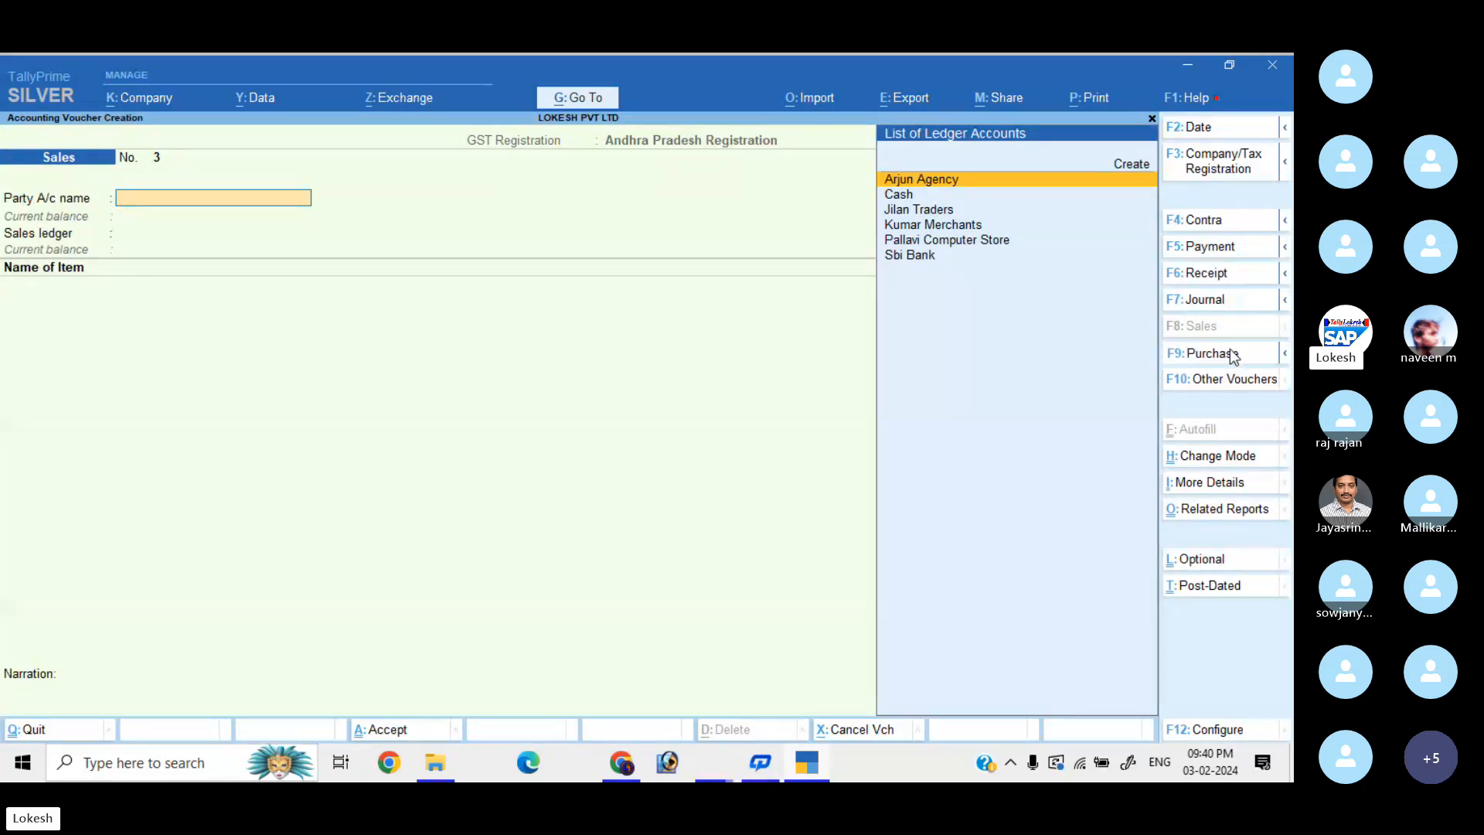
pyautogui.click(1232, 354)
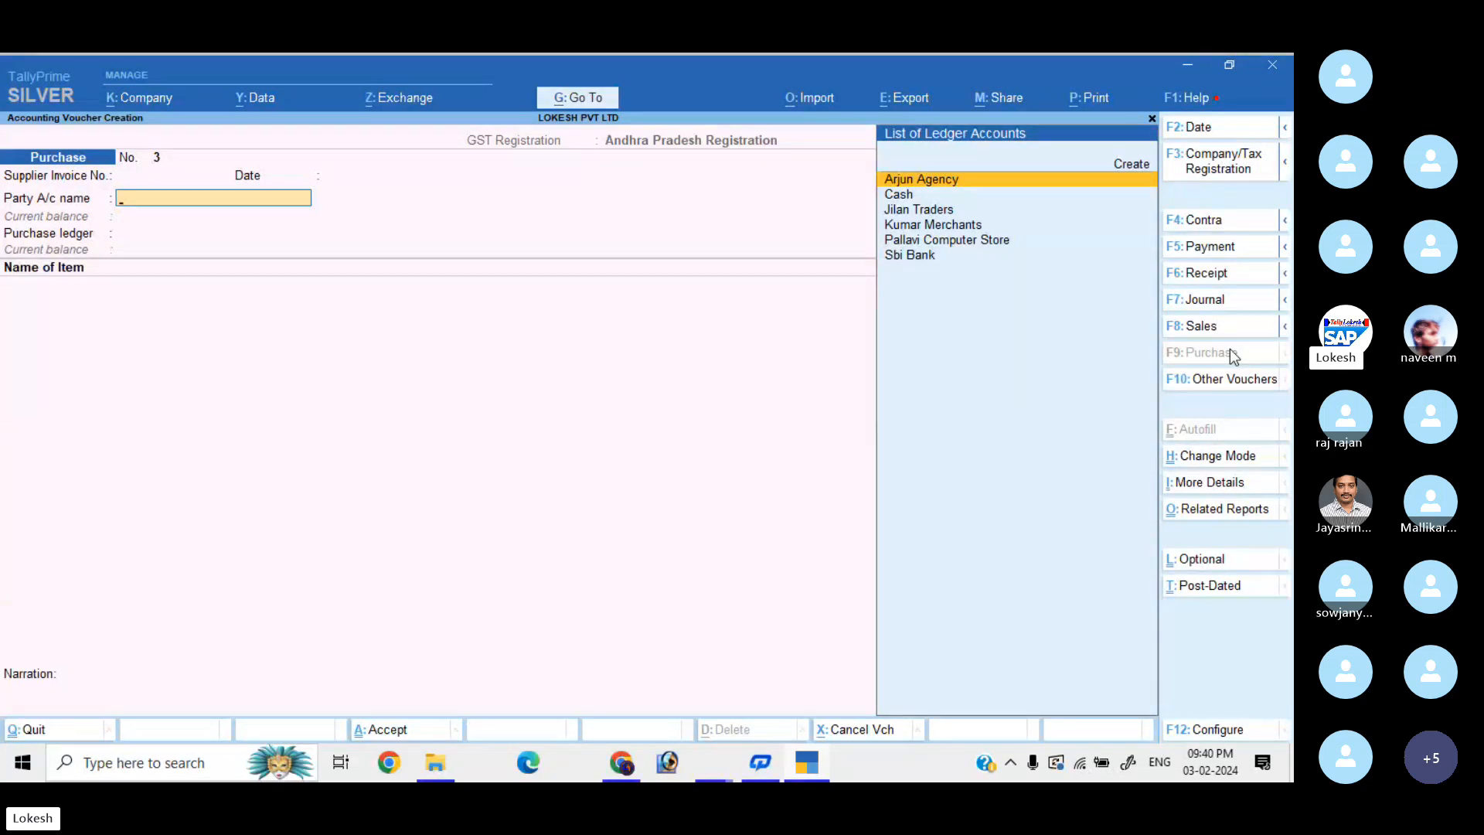
pyautogui.hotkey('alt', 'c')
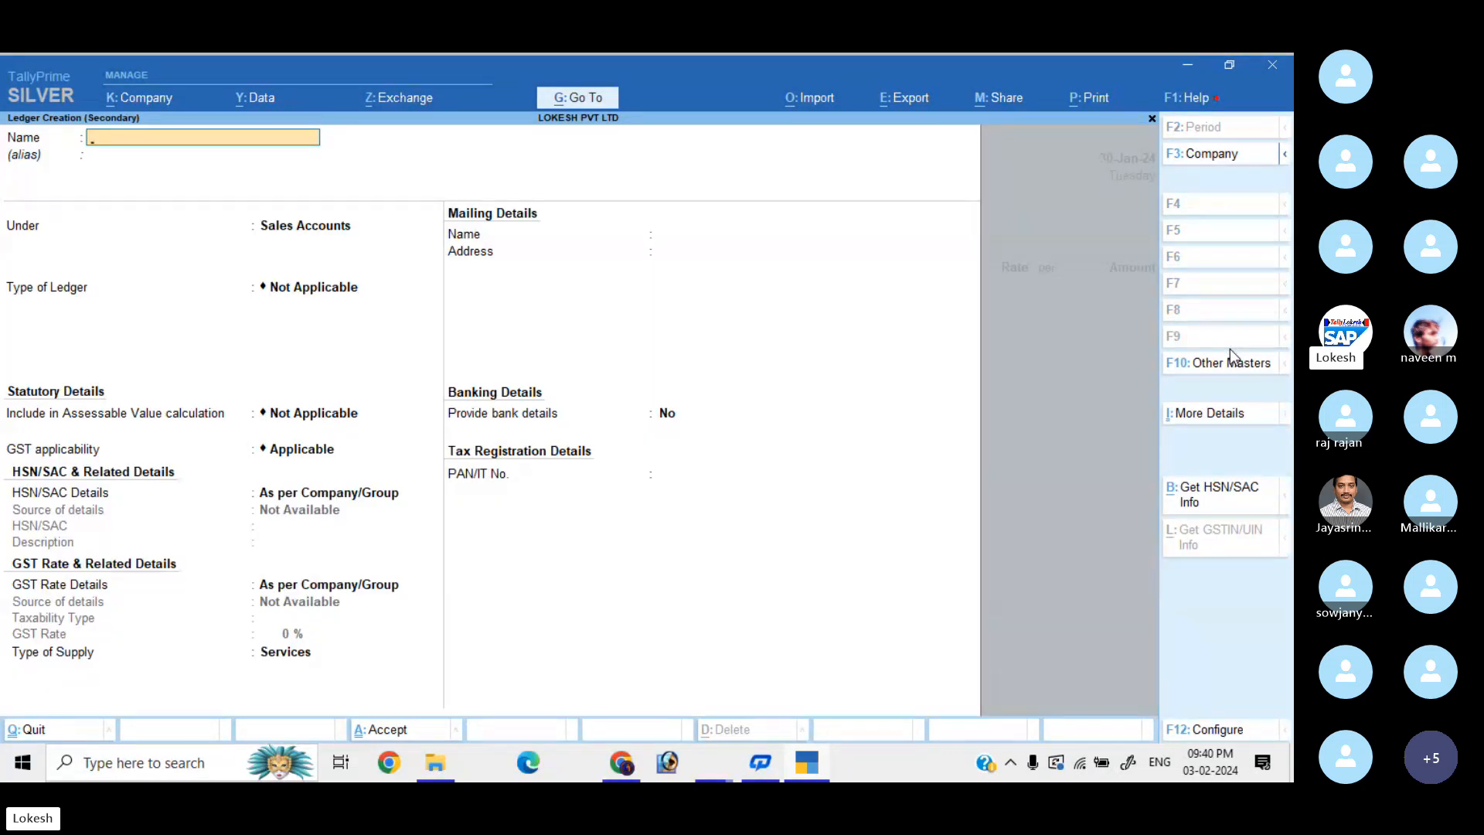
pyautogui.write('Krish Gene')
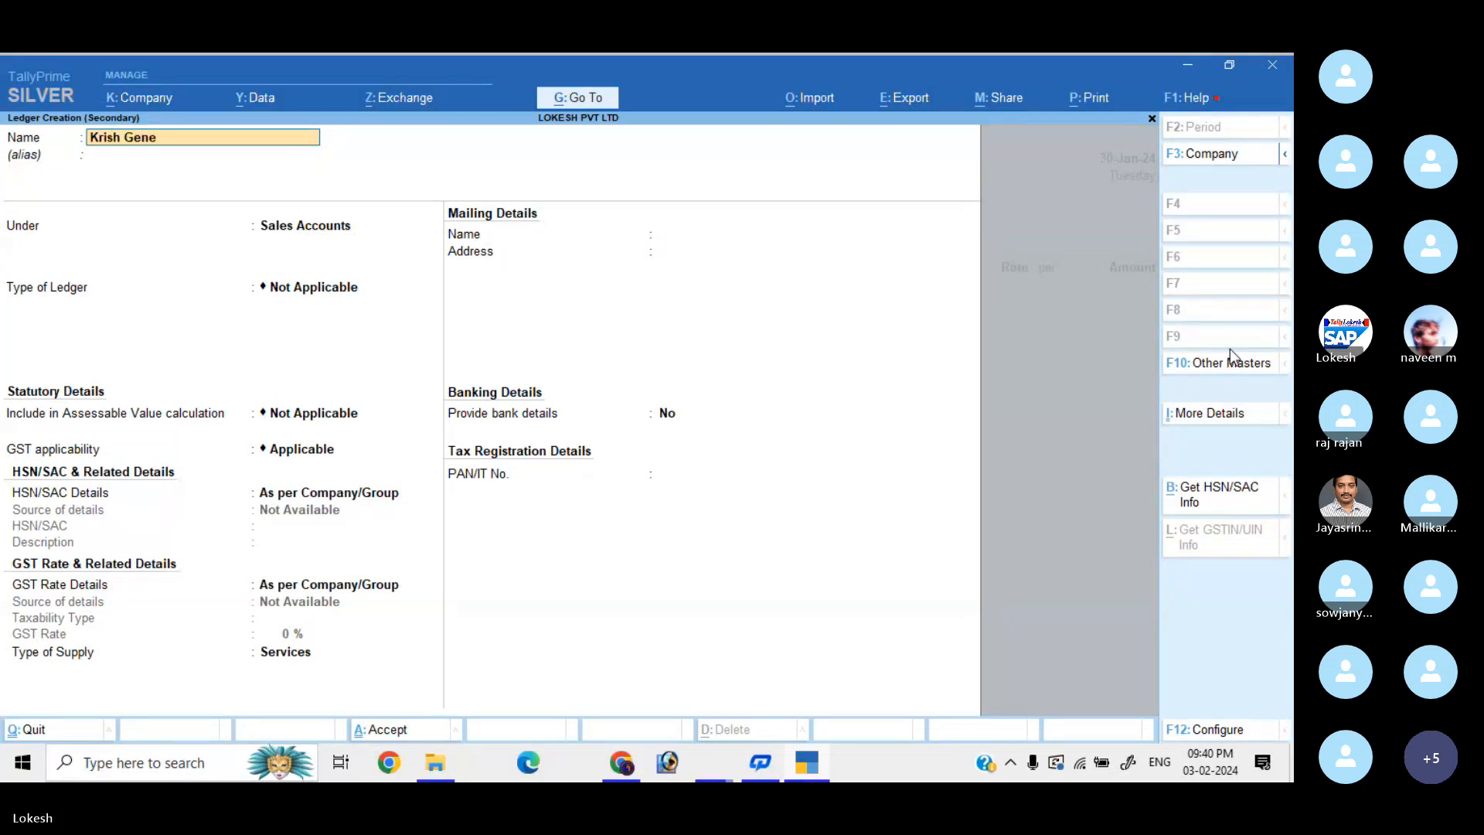
pyautogui.write('ral Store')
pyautogui.press('Return')
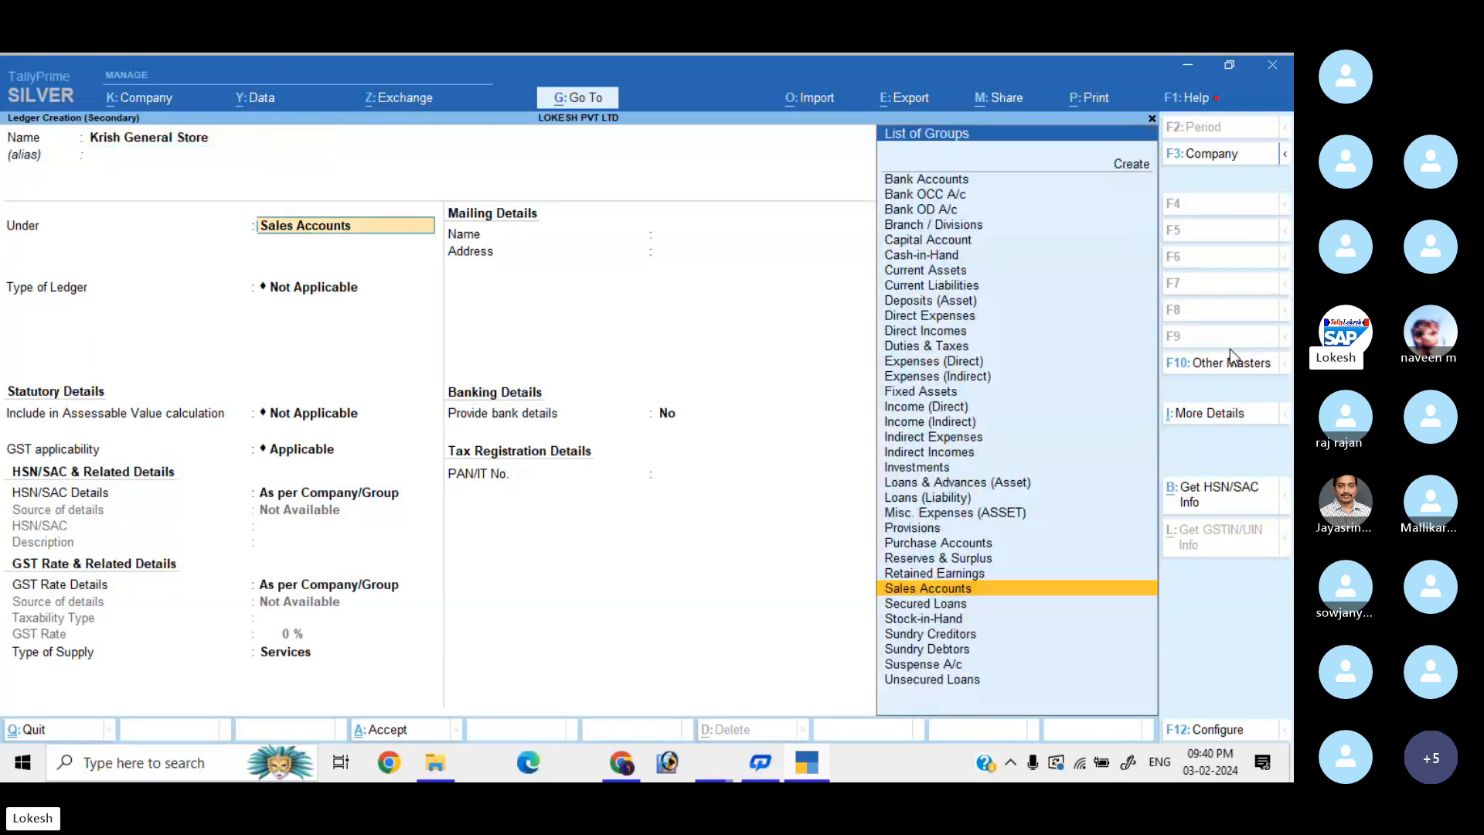
# Put Krish General Store under Sundry Creditors in Jammu & Kashmir, save it, and confirm party details.
pyautogui.write('Sun')
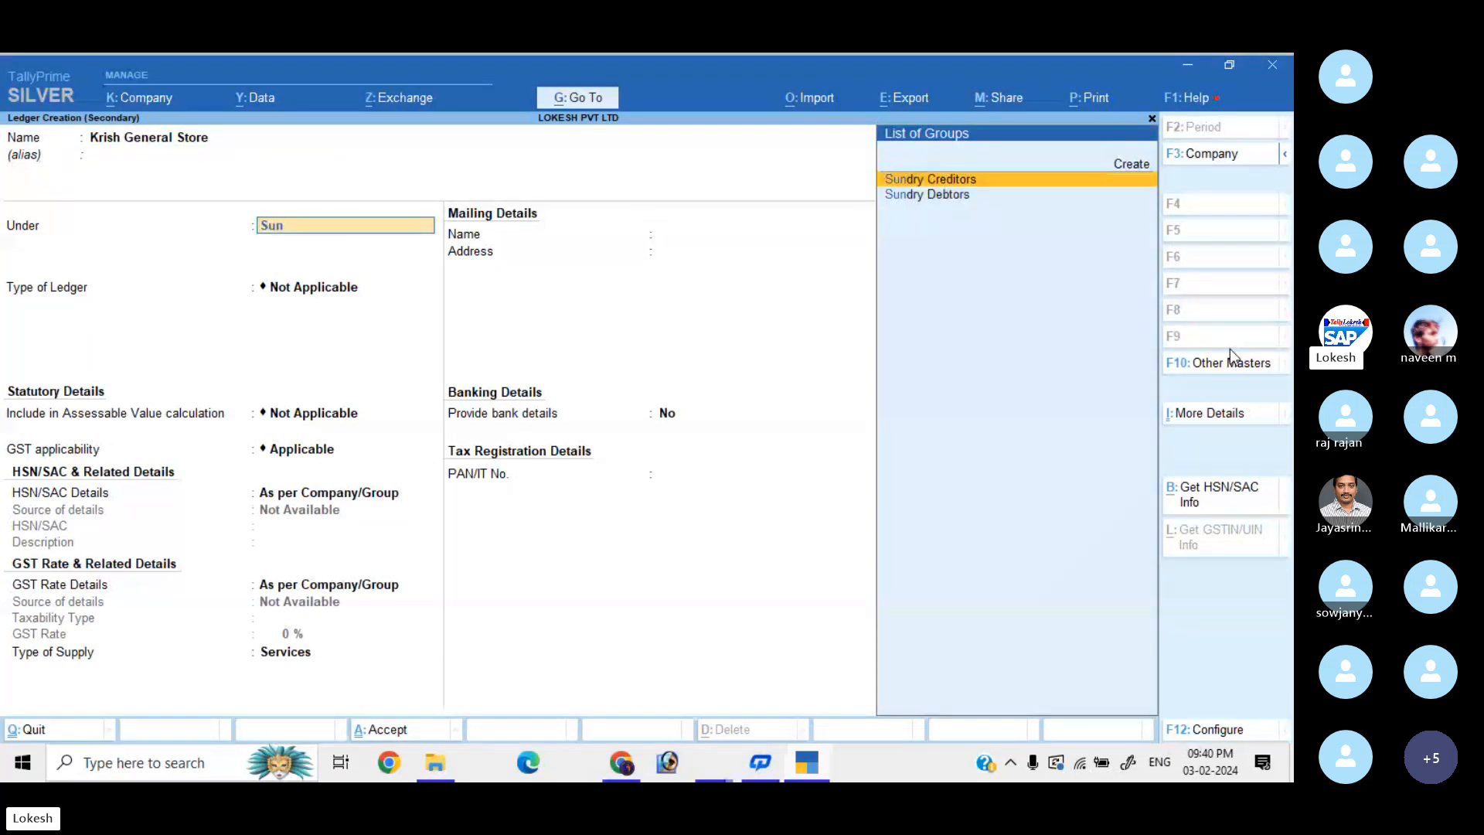
pyautogui.press('Return')
pyautogui.press('Return')
pyautogui.press('Return')
pyautogui.write('Ja')
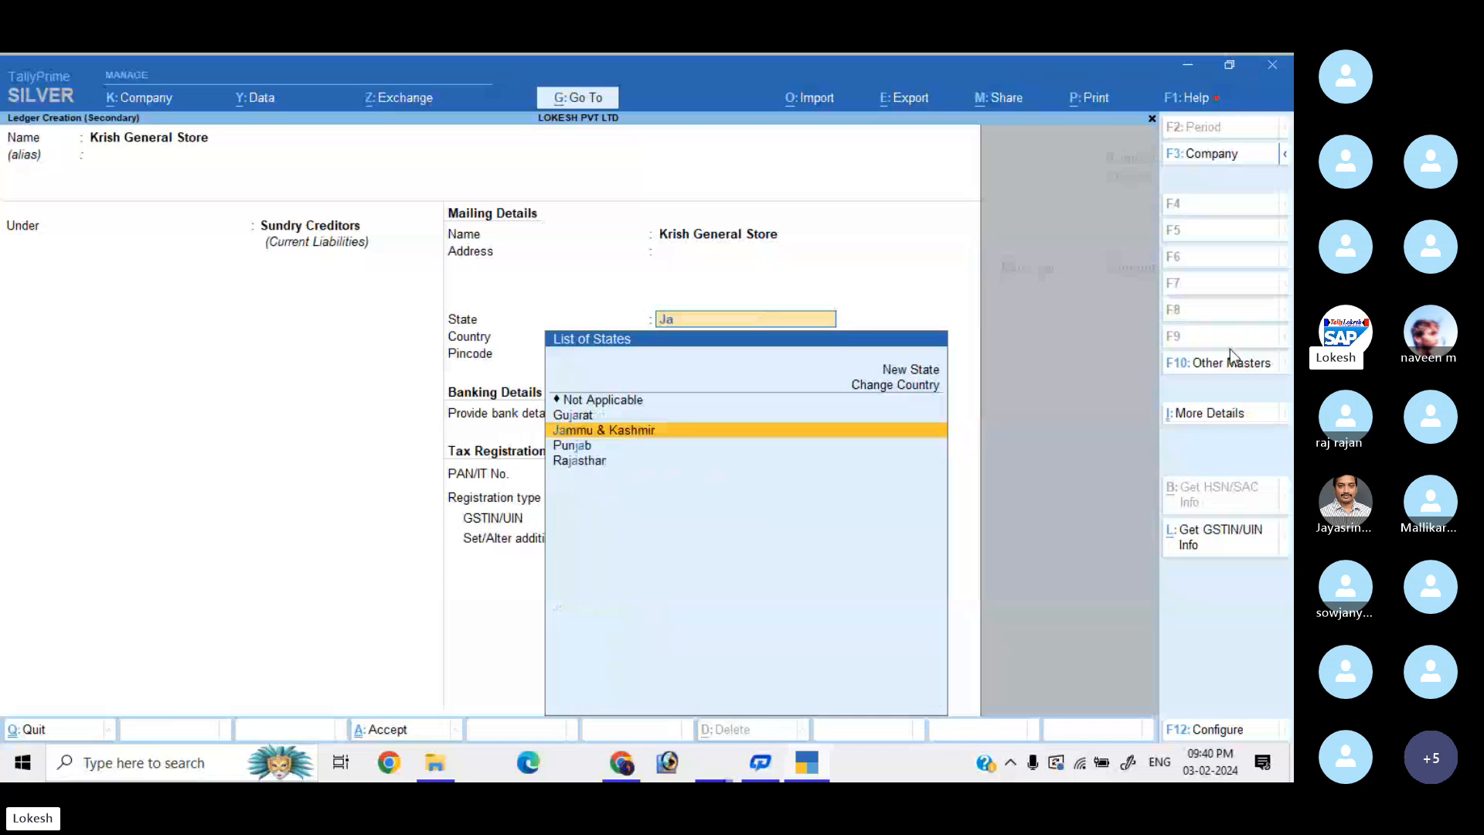
pyautogui.press('Return')
pyautogui.press('Return')
pyautogui.press('Return')
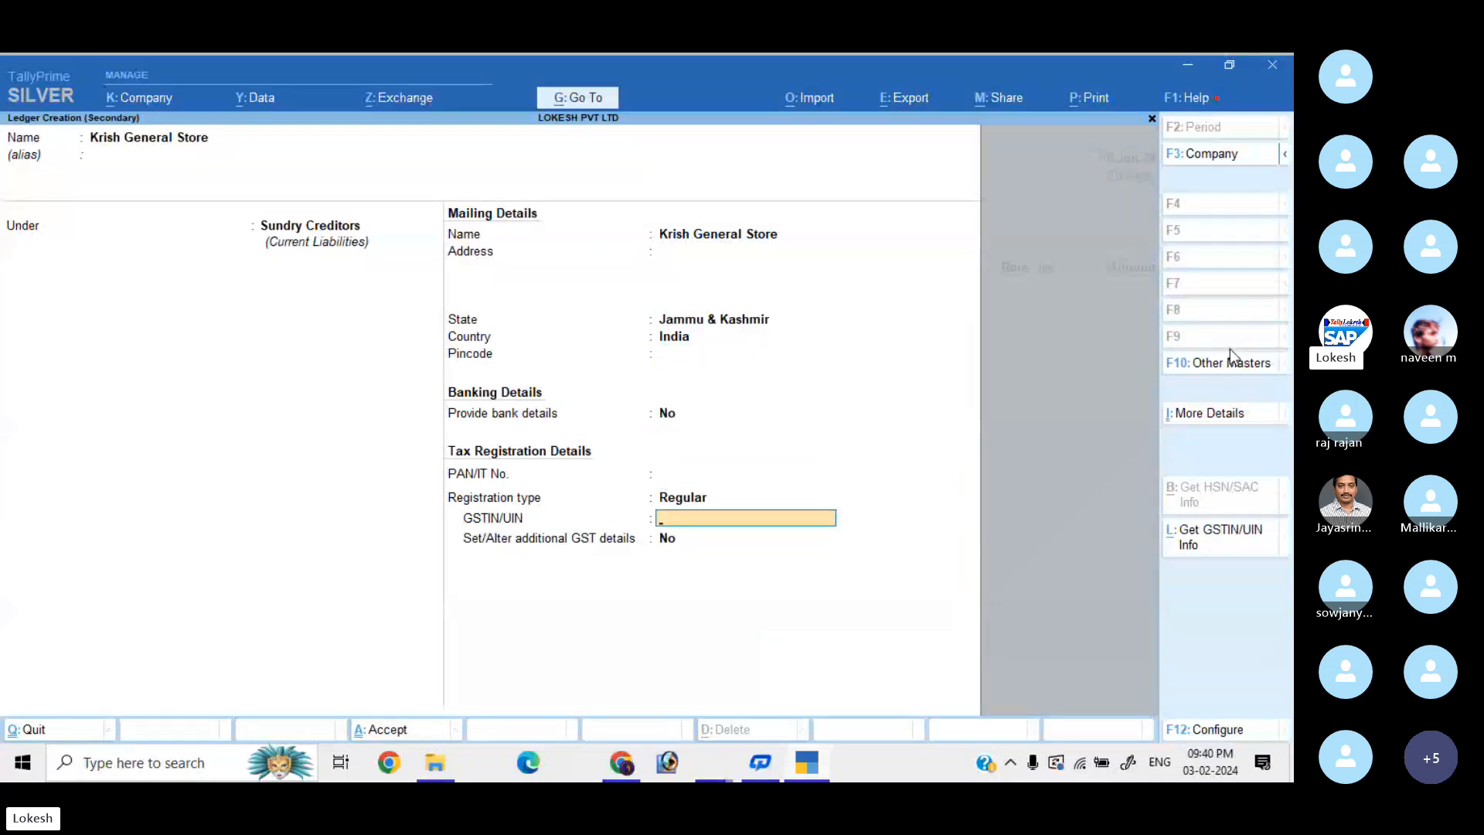
pyautogui.write('01')
pyautogui.press('Return')
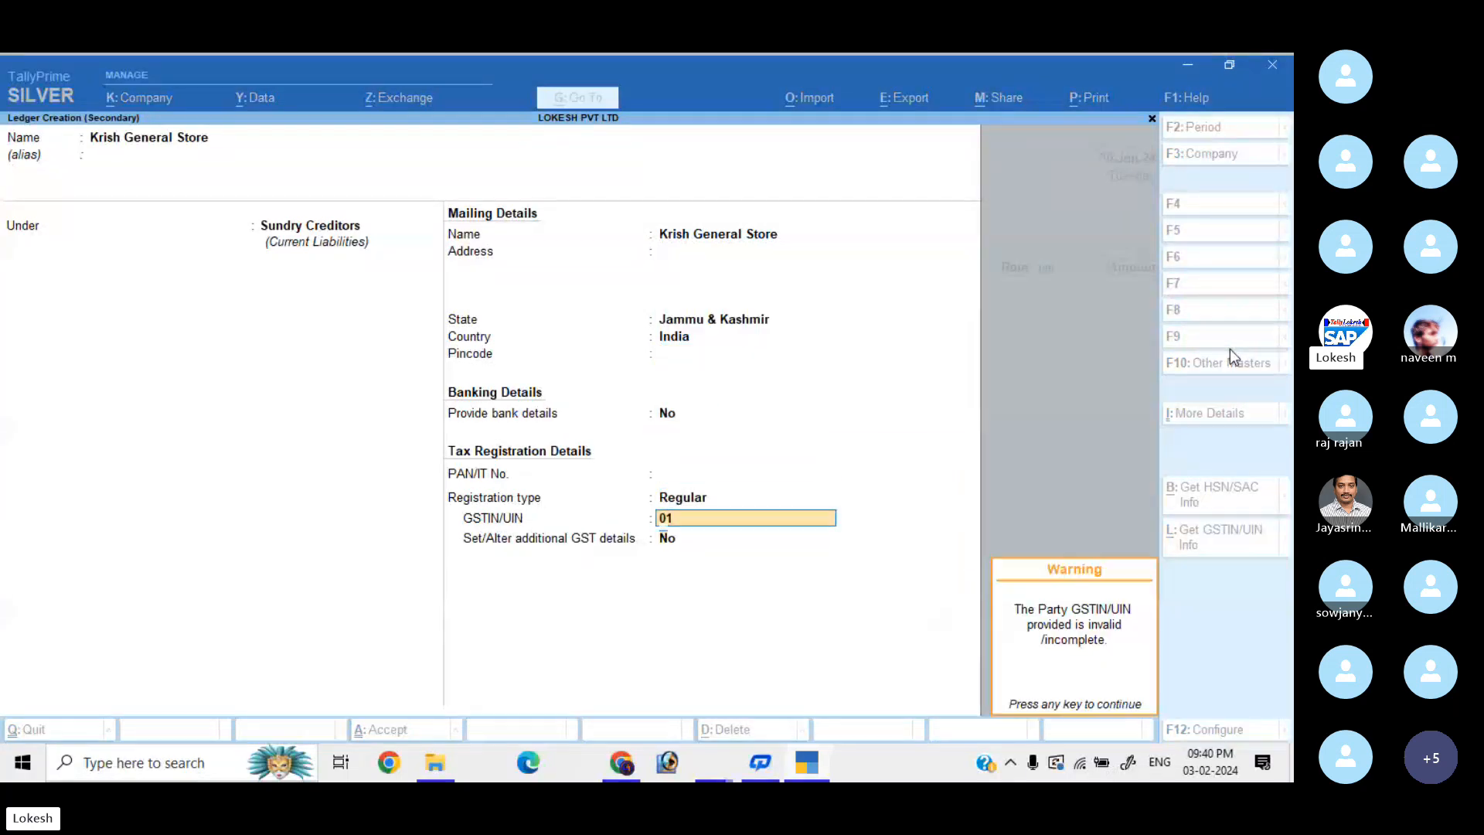
pyautogui.press('Return')
pyautogui.press('Return')
pyautogui.press('Return')
pyautogui.press('Return')
pyautogui.press('Return')
pyautogui.press('Return')
pyautogui.press('Return')
pyautogui.press('Return')
pyautogui.press('Return')
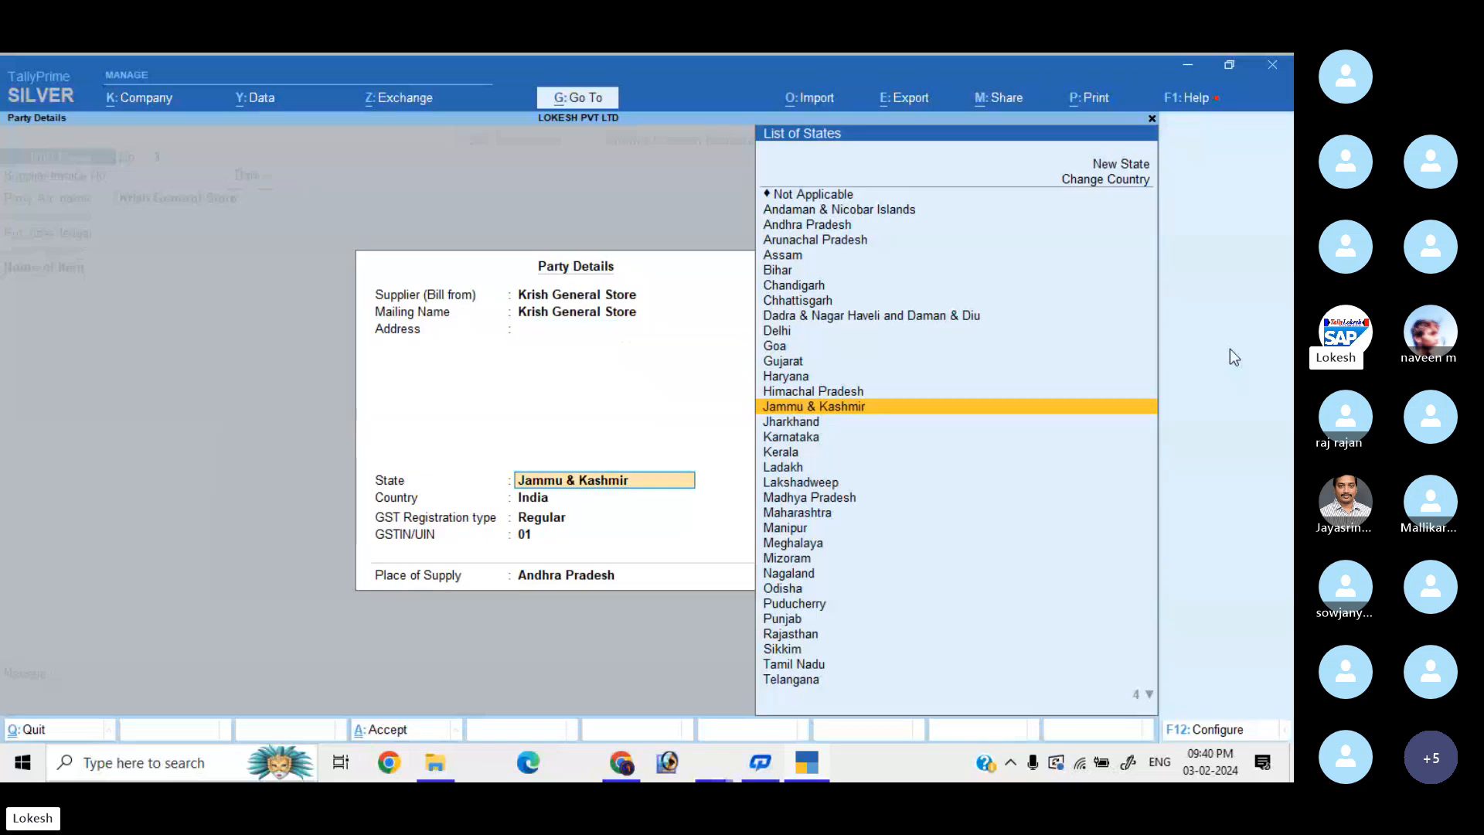
pyautogui.press('Return')
pyautogui.press('Return')
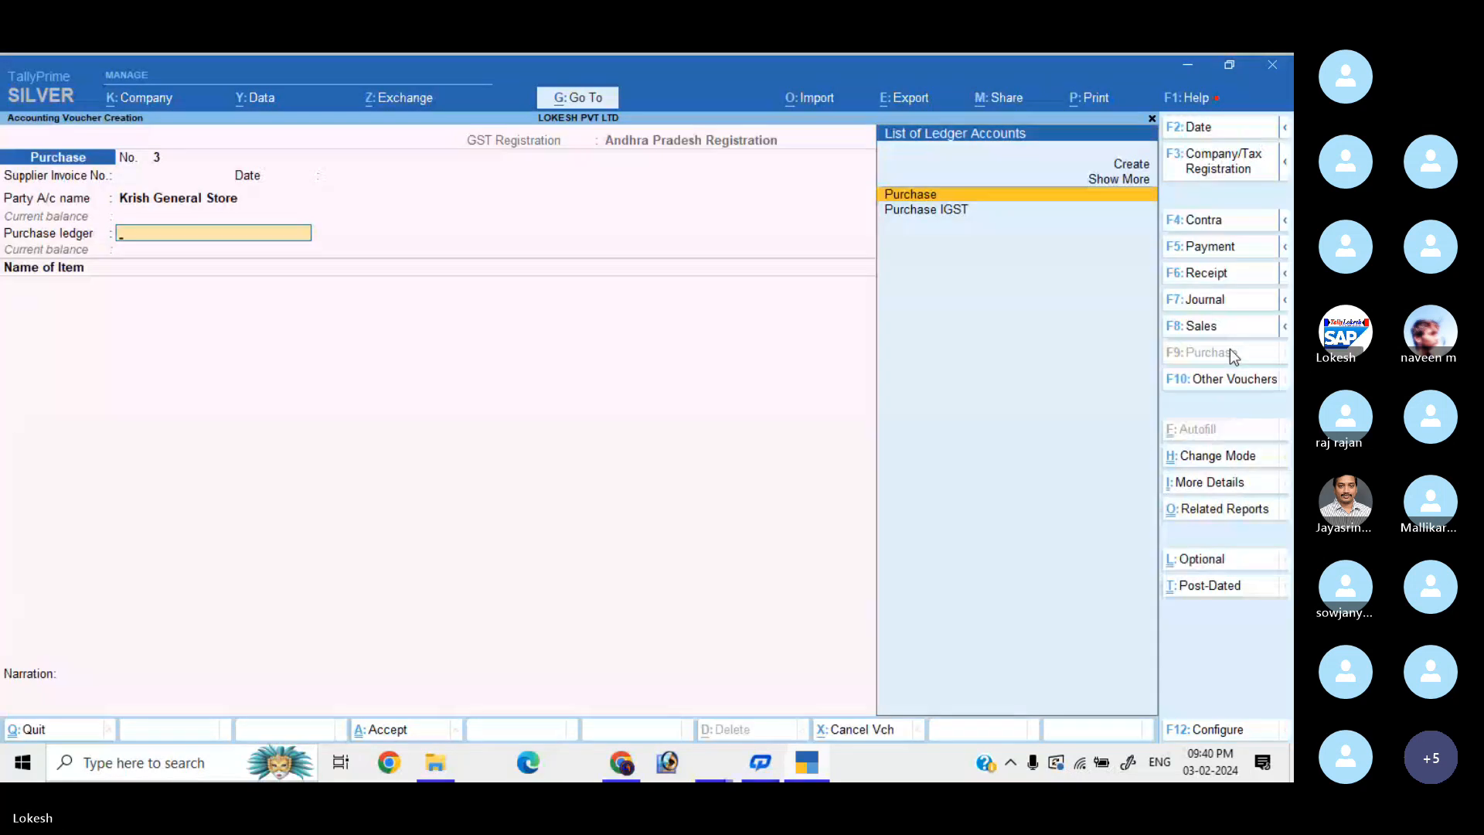
# Set the purchase ledger to Purchase IGST and add Apple, 50 nos at 440.
pyautogui.press('Down')
pyautogui.press('Return')
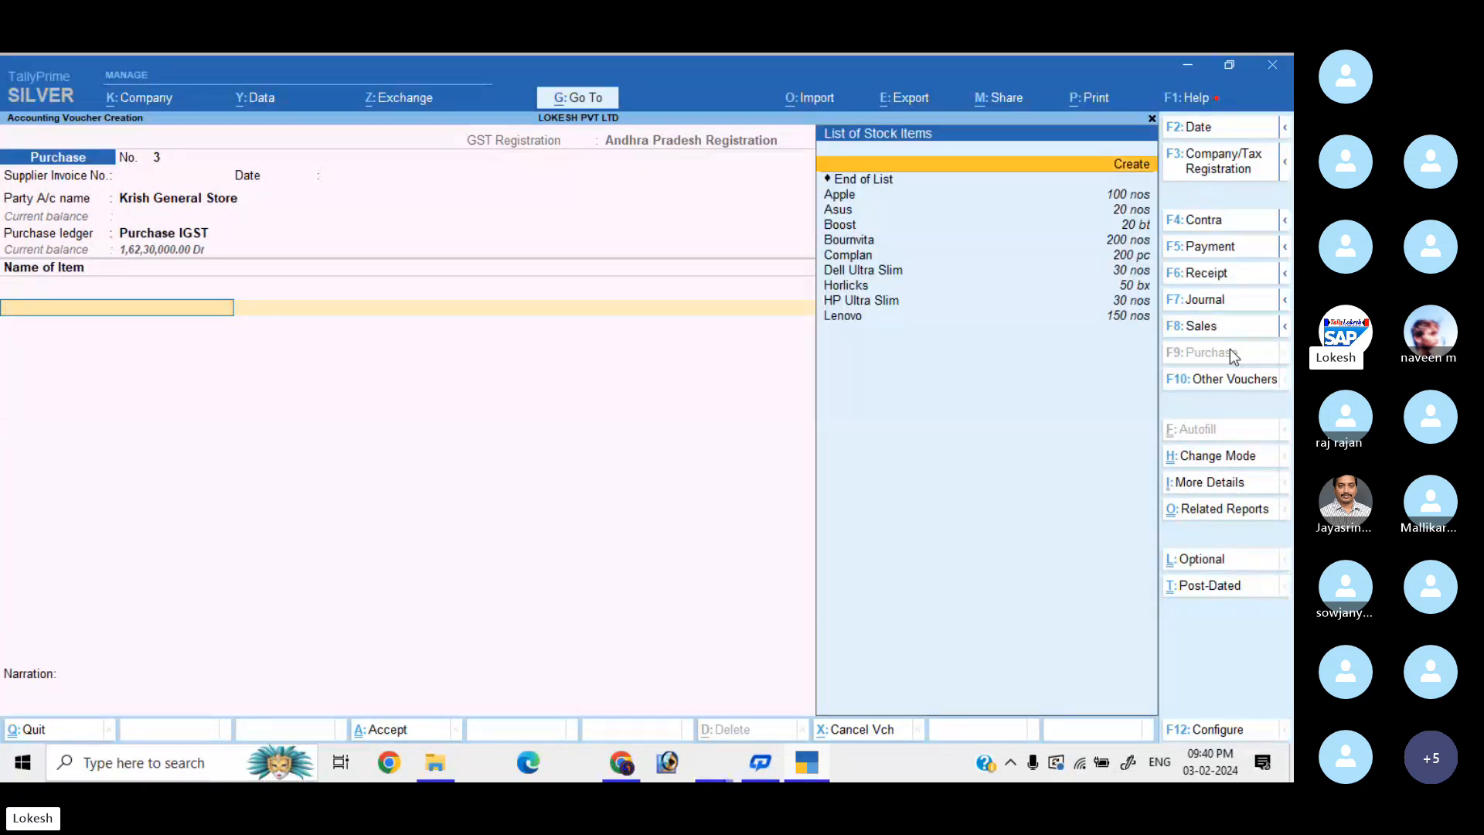
pyautogui.press('Down')
pyautogui.press('Return')
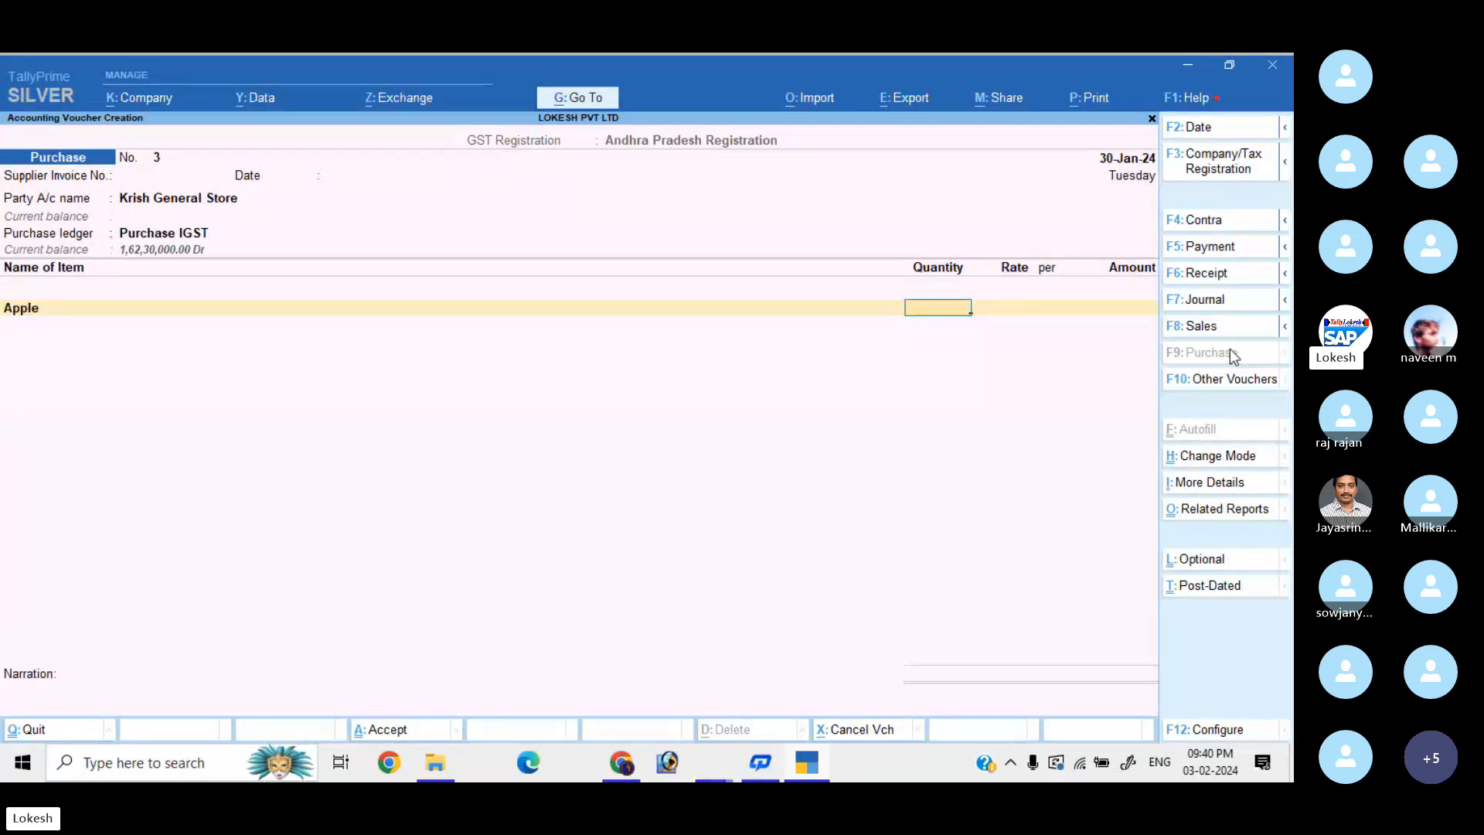
pyautogui.write('50')
pyautogui.press('Return')
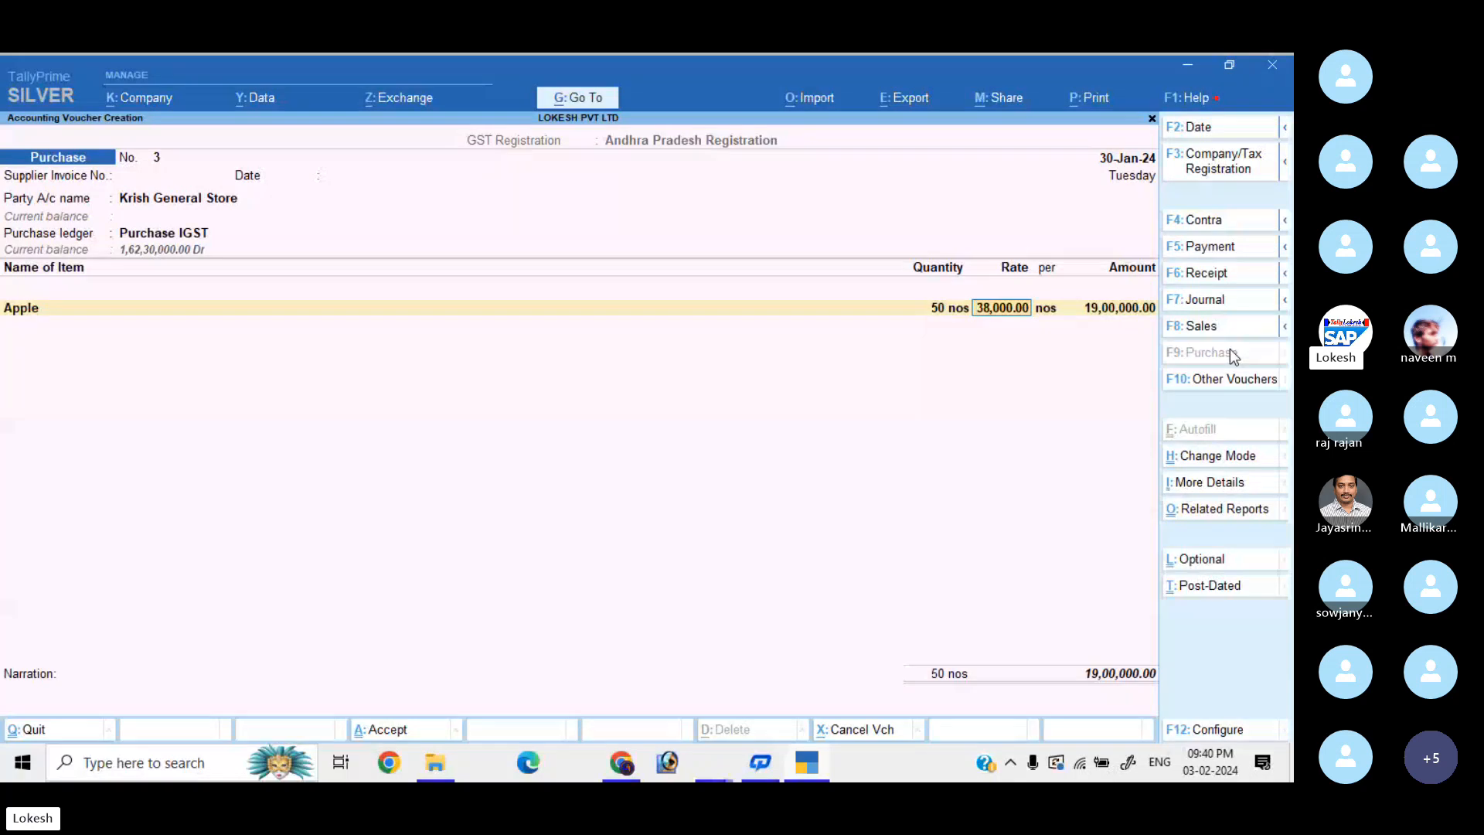
pyautogui.write('440')
pyautogui.press('Return')
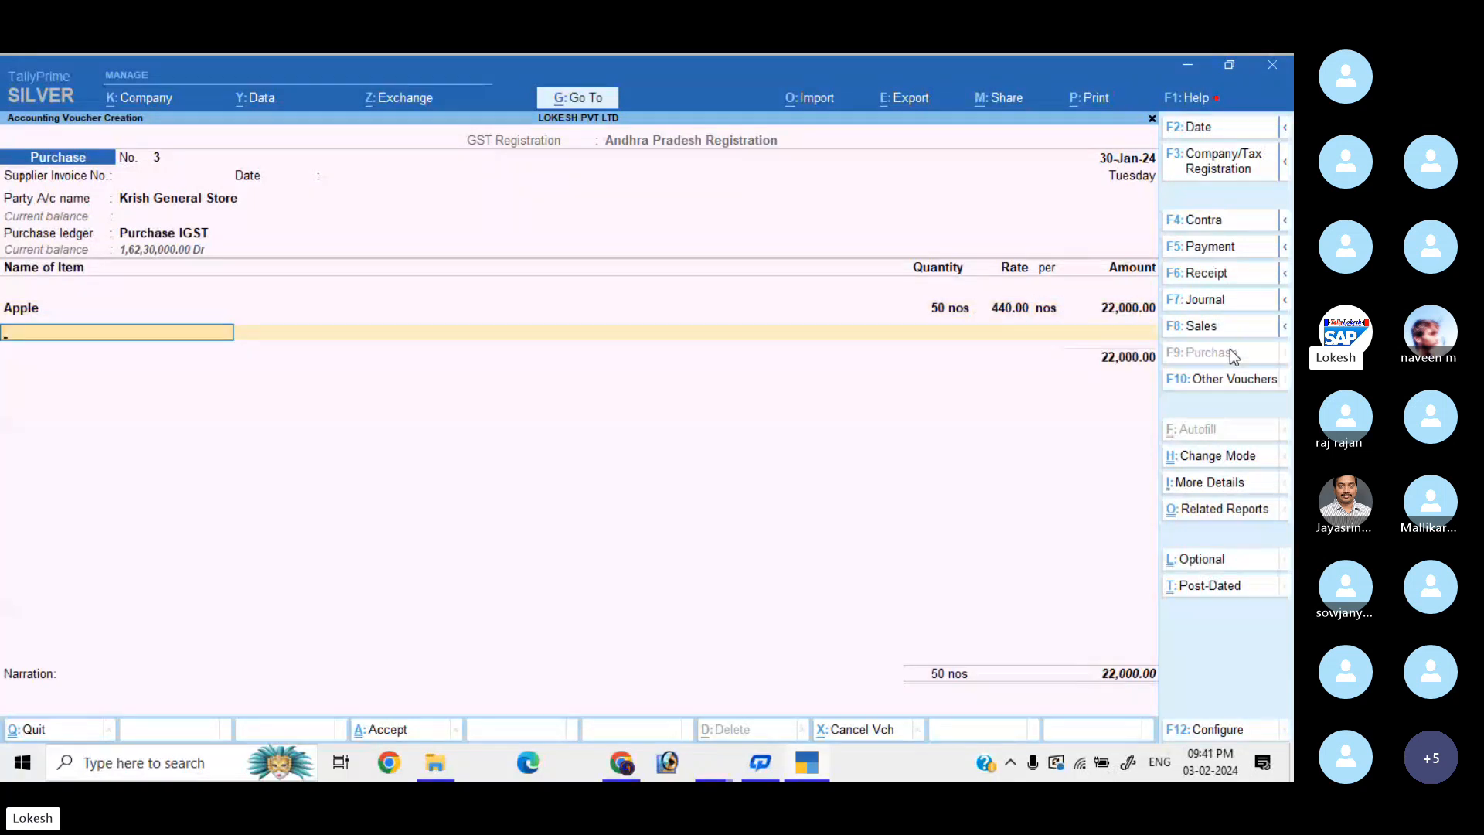
# Add Asus, 100 nos at 125, and move below the 34,500 subtotal.
pyautogui.press('Down')
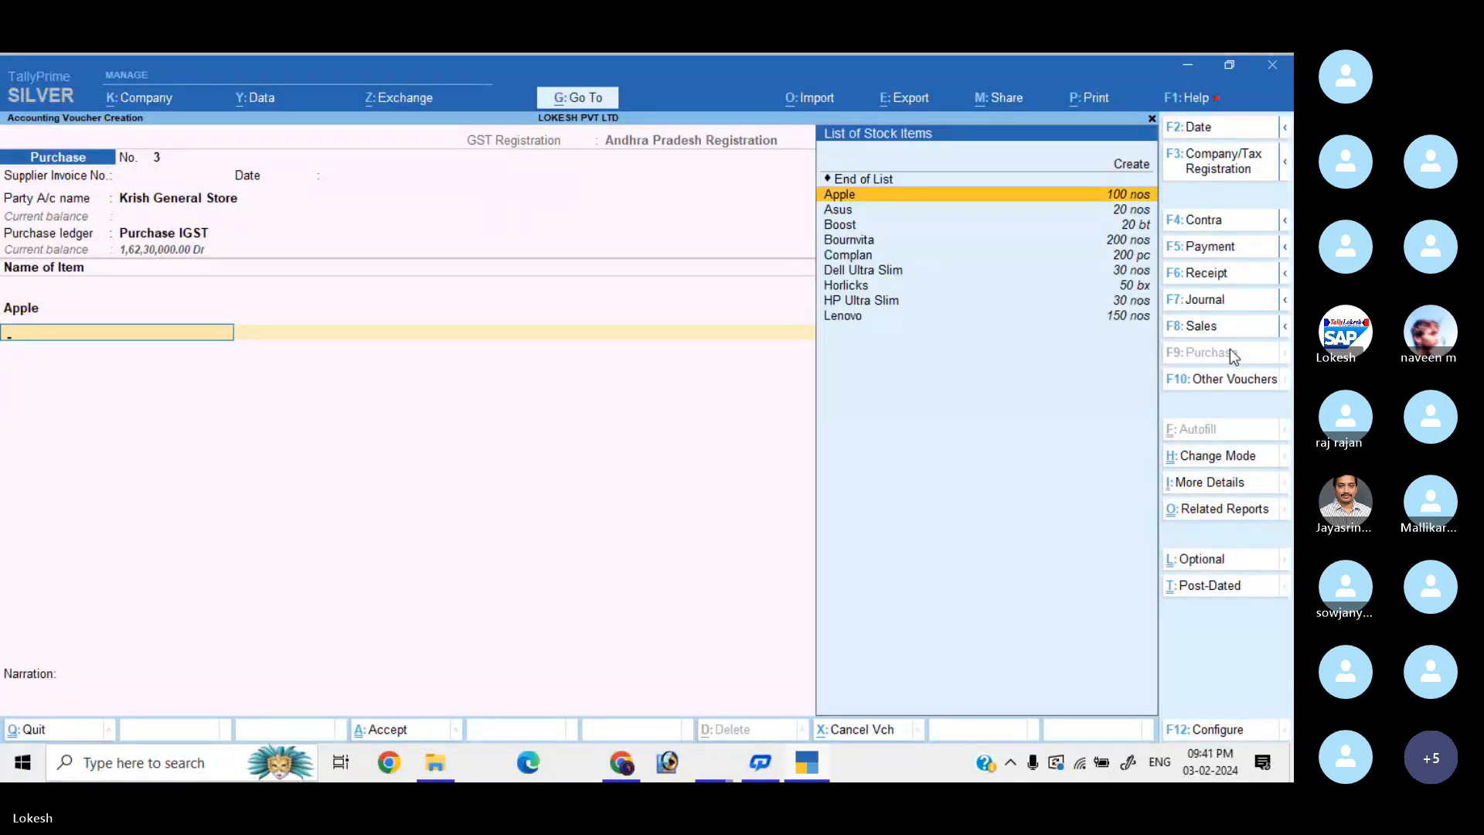
pyautogui.press('Down')
pyautogui.press('Return')
pyautogui.write('100')
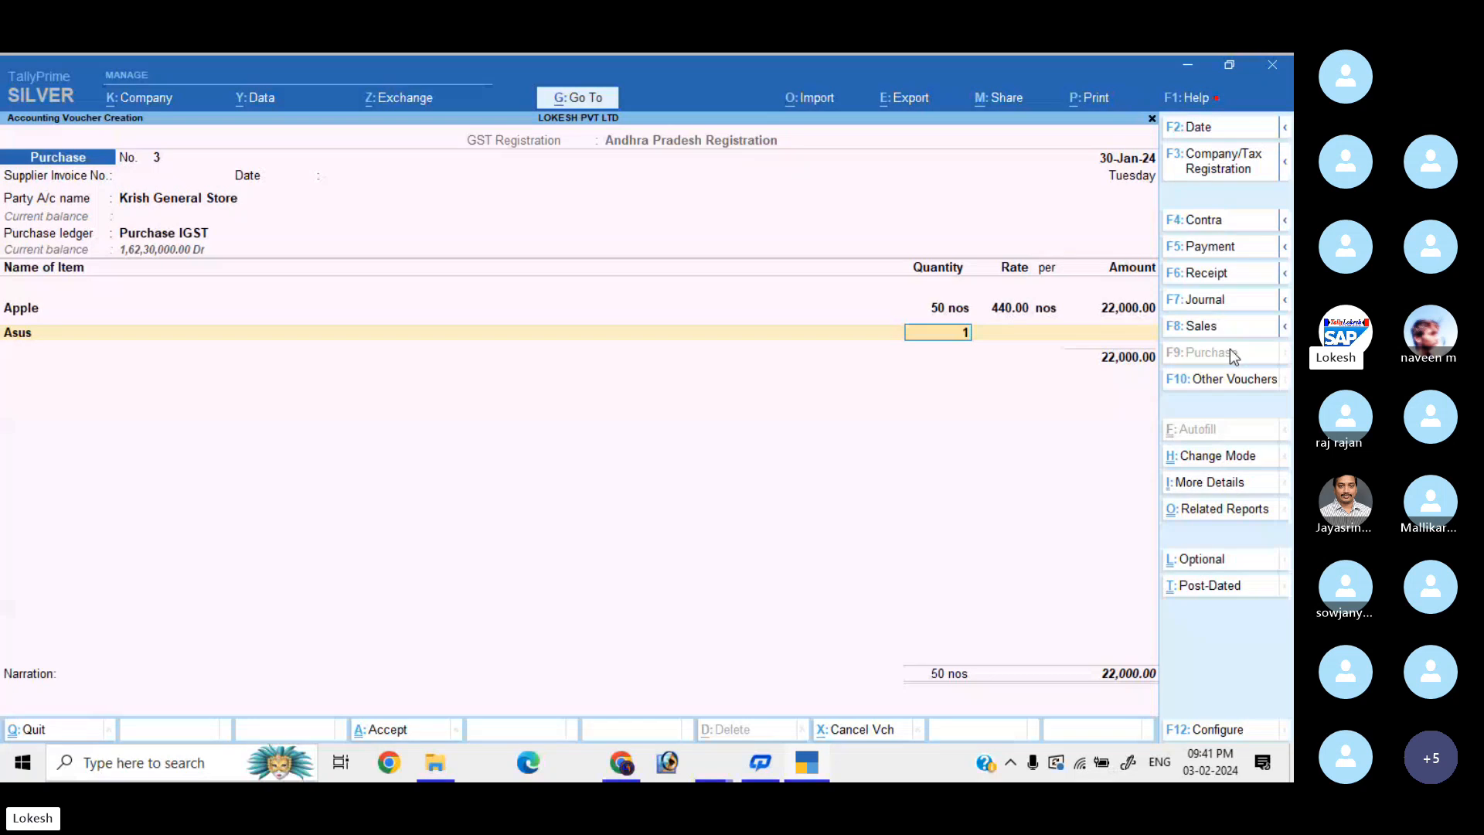
pyautogui.press('Return')
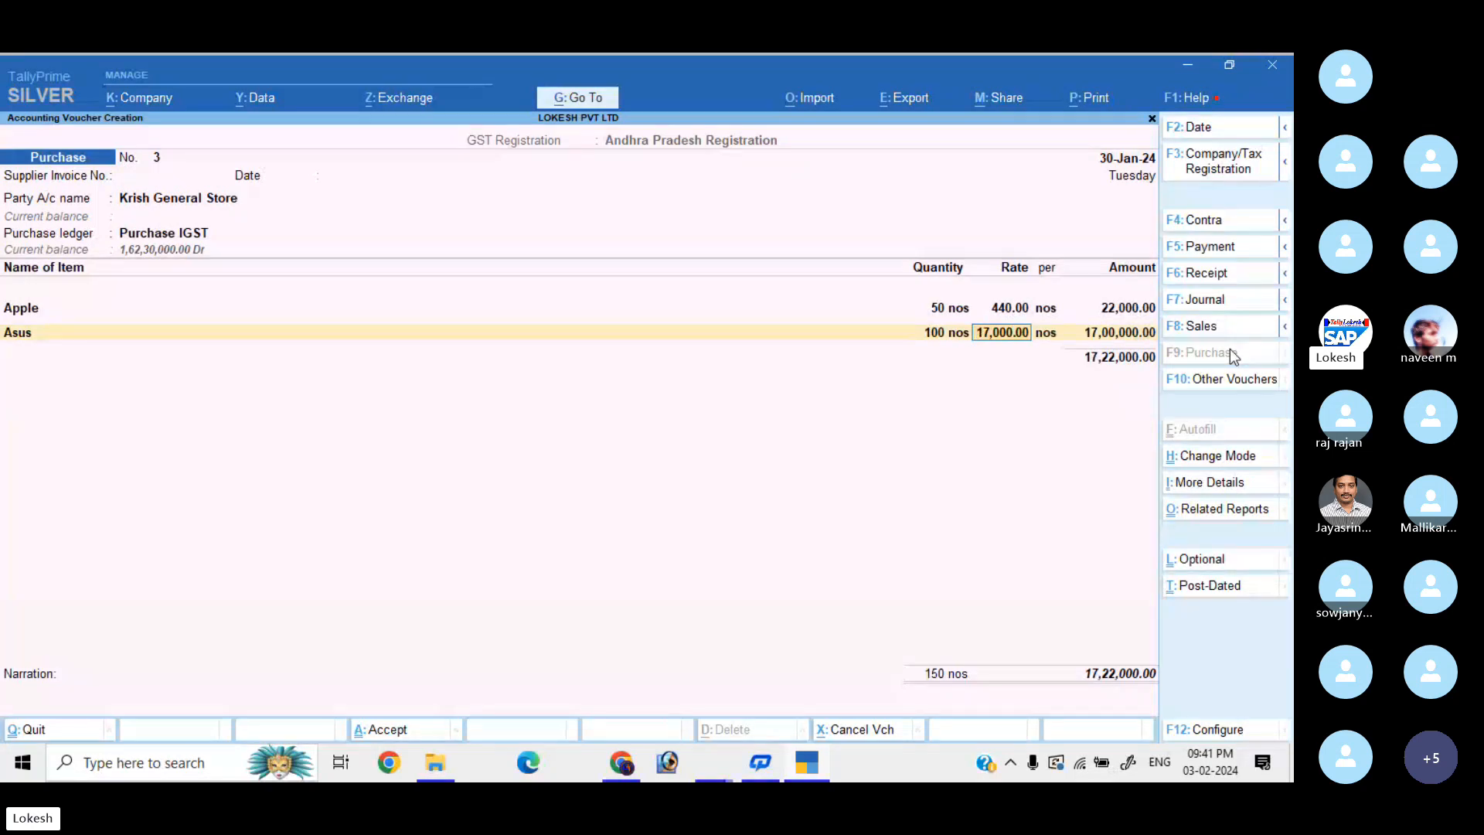
pyautogui.write('125')
pyautogui.press('Return')
pyautogui.press('Return')
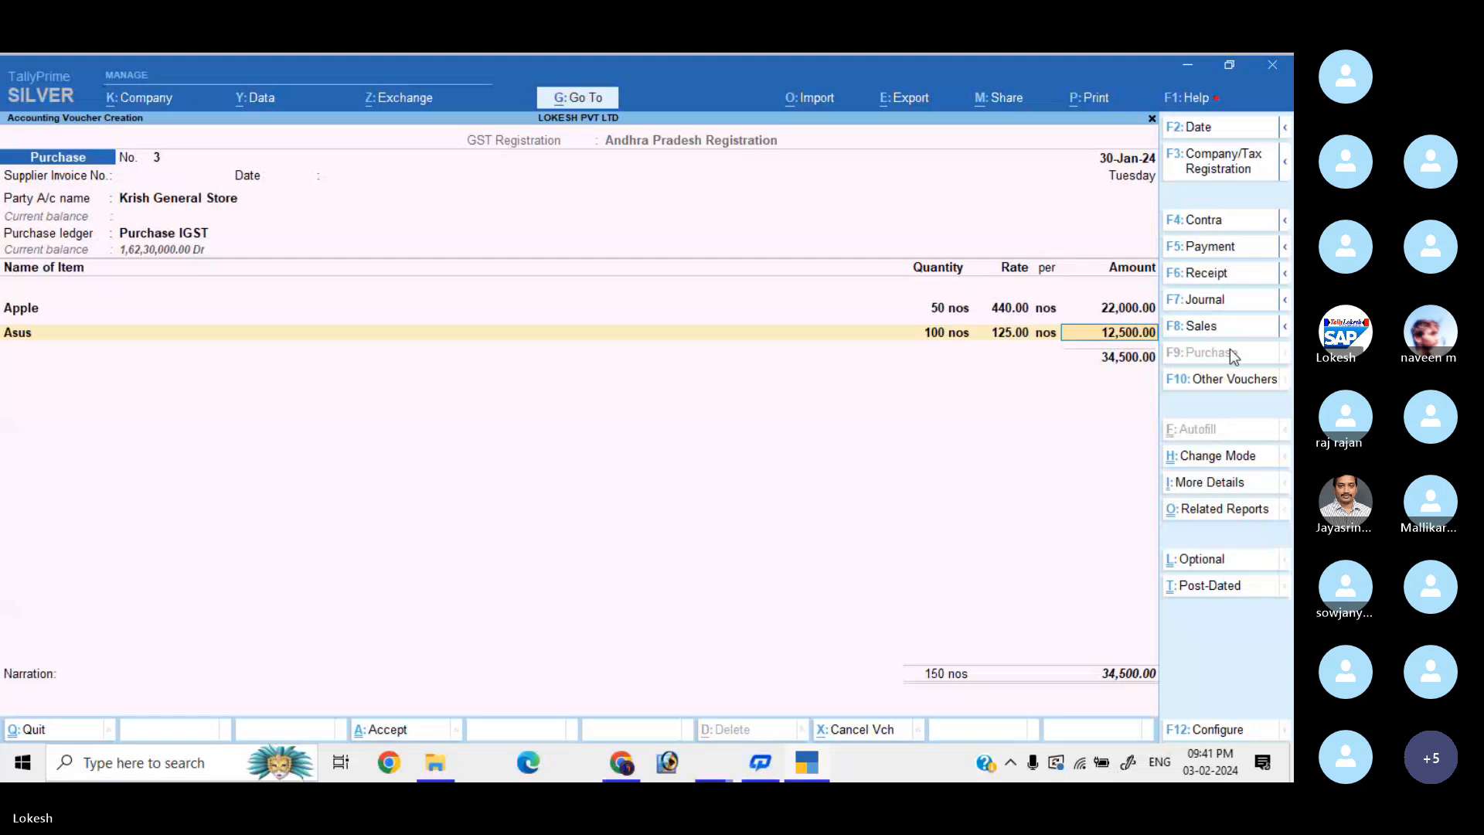
pyautogui.press('Return')
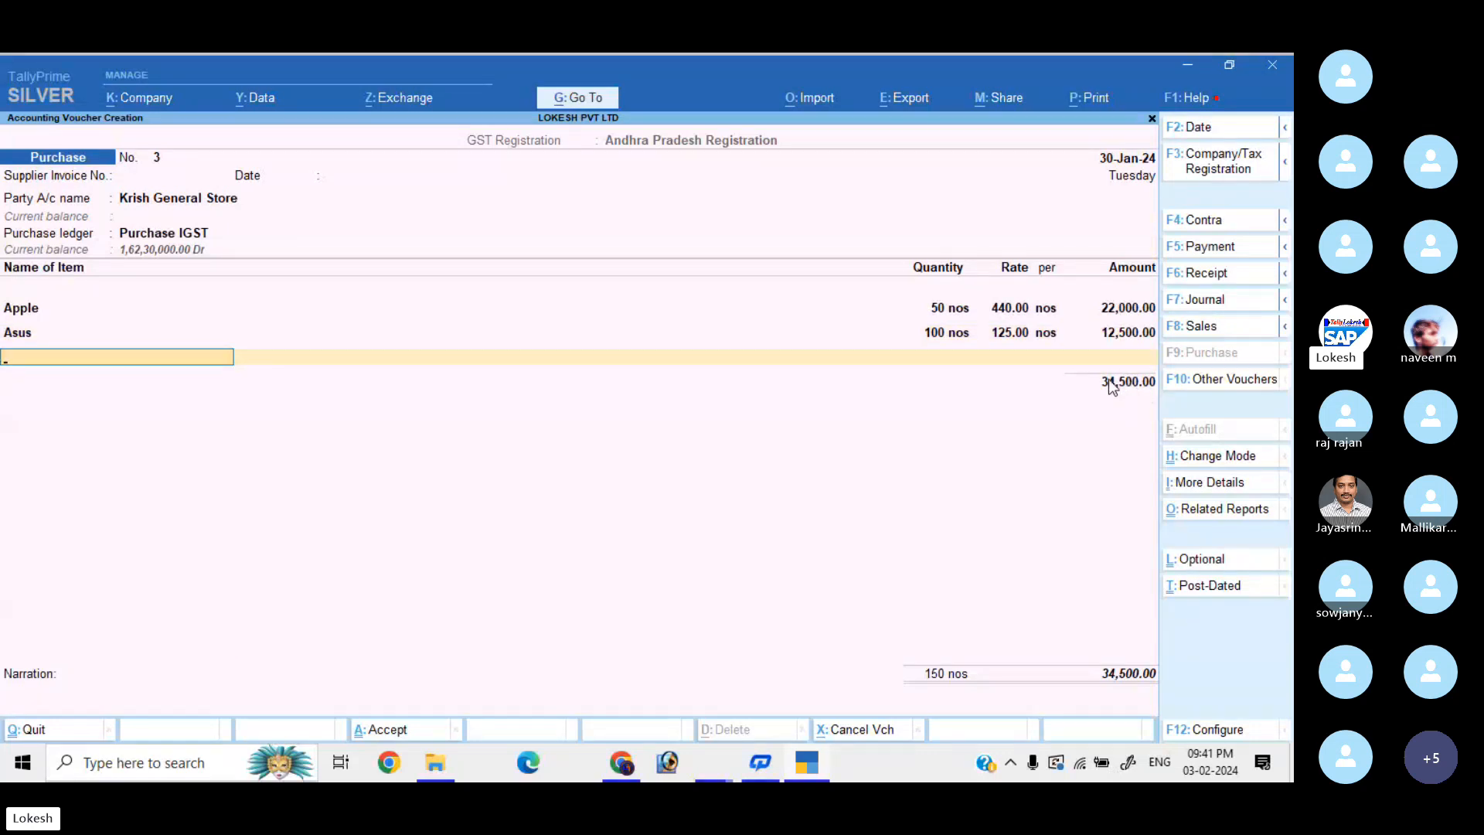
pyautogui.press('Return')
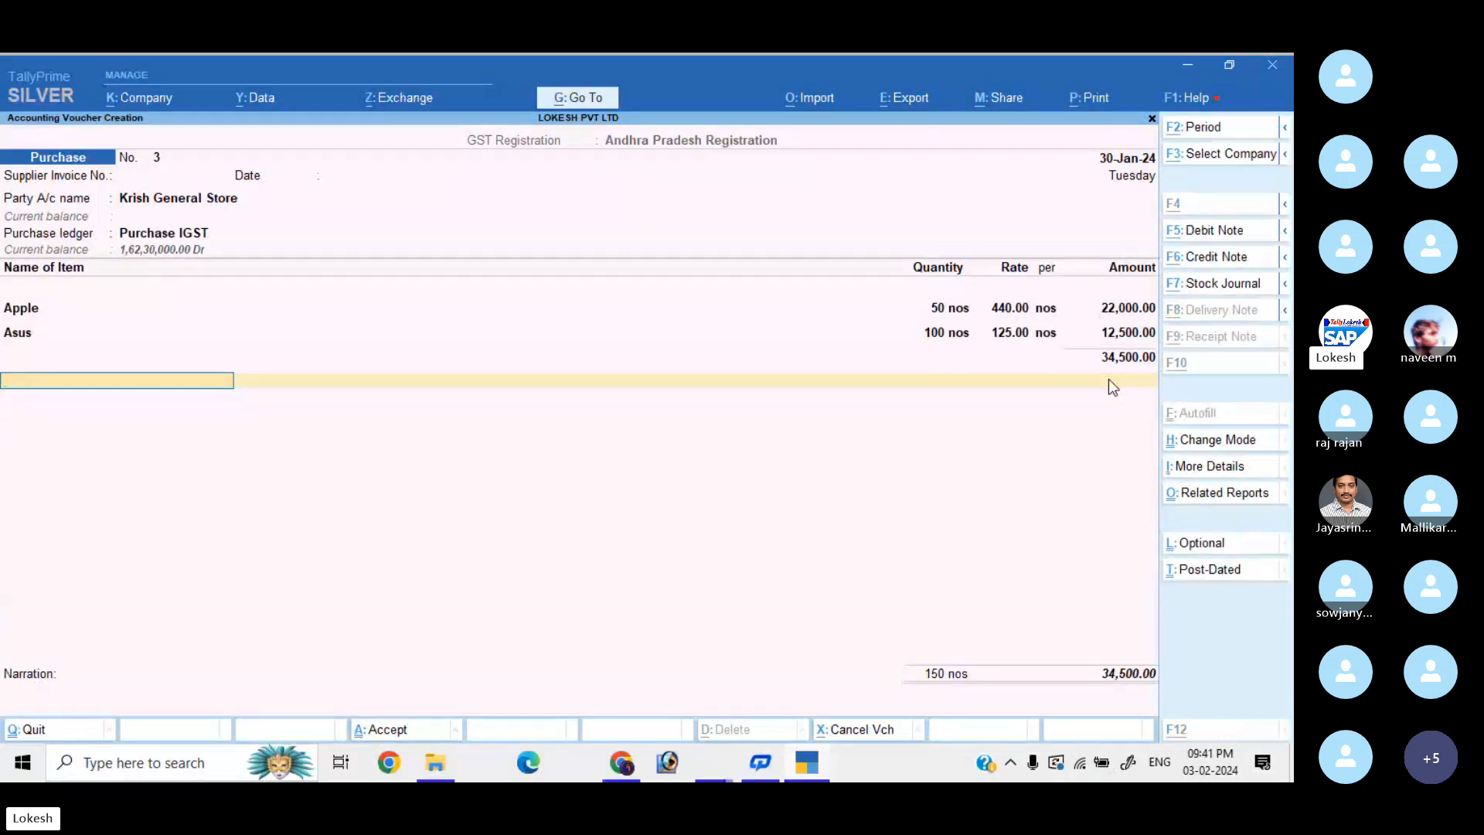
# Create a ledger named 'Discount Recived' grouped under Indirect Incomes.
pyautogui.hotkey('alt', 'c')
pyautogui.write('Discou')
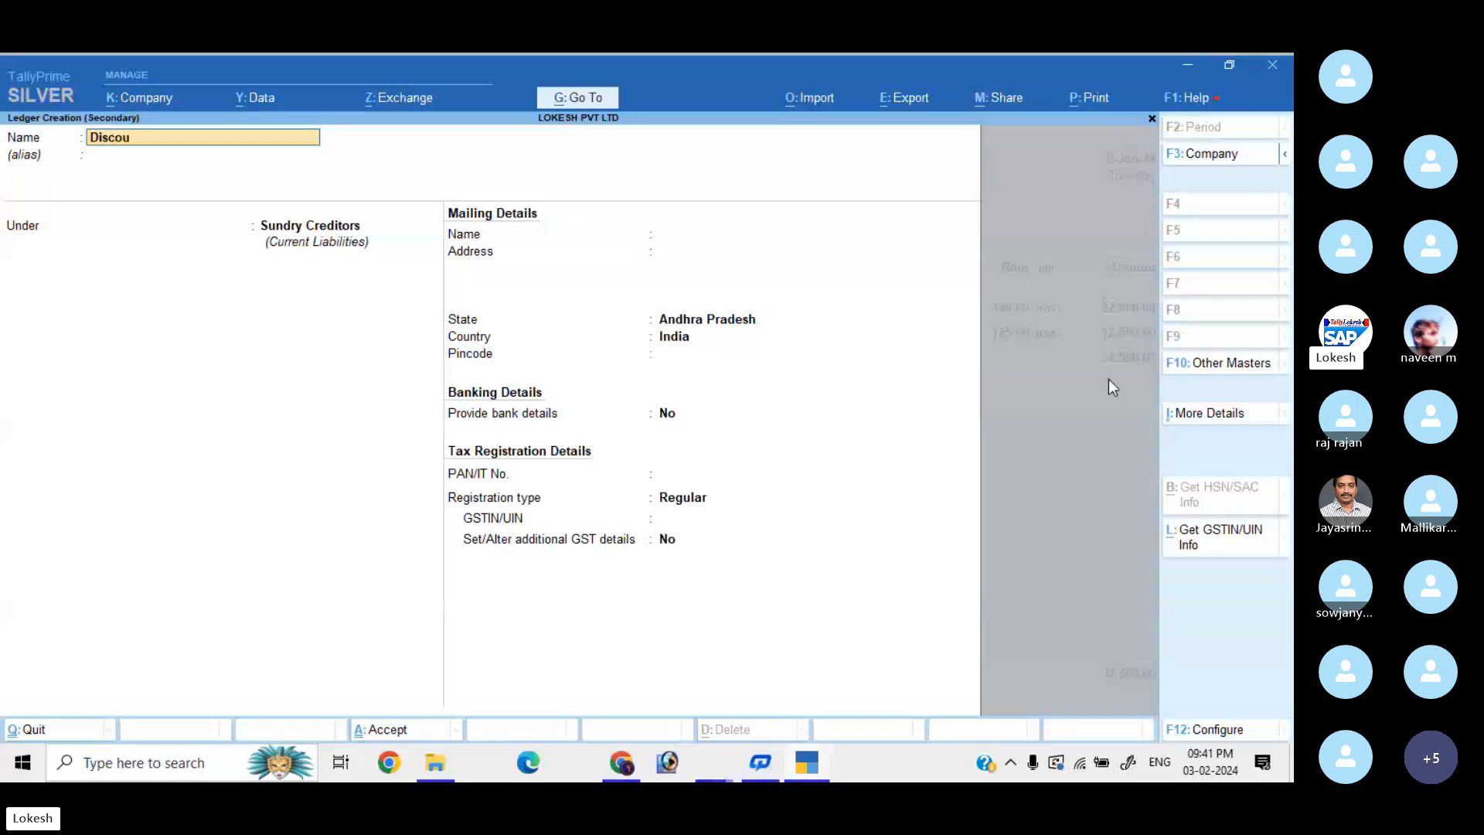
pyautogui.write('nt a')
pyautogui.press('BackSpace')
pyautogui.write('Recived')
pyautogui.press('Return')
pyautogui.press('Return')
pyautogui.write('ind')
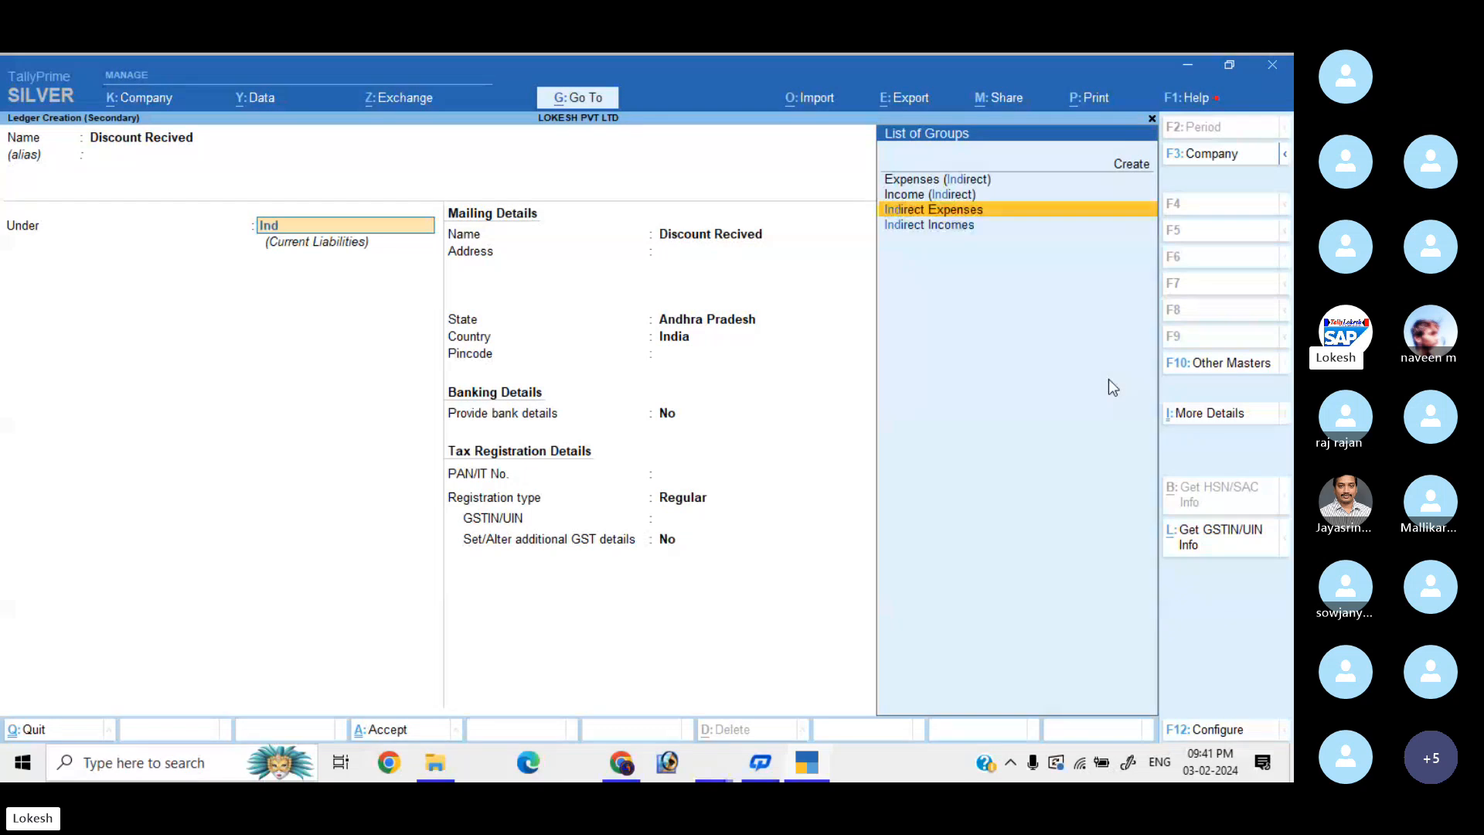
pyautogui.press('Down')
pyautogui.press('Return')
pyautogui.press('Return')
pyautogui.press('Return')
pyautogui.press('Return')
pyautogui.press('Return')
pyautogui.press('Return')
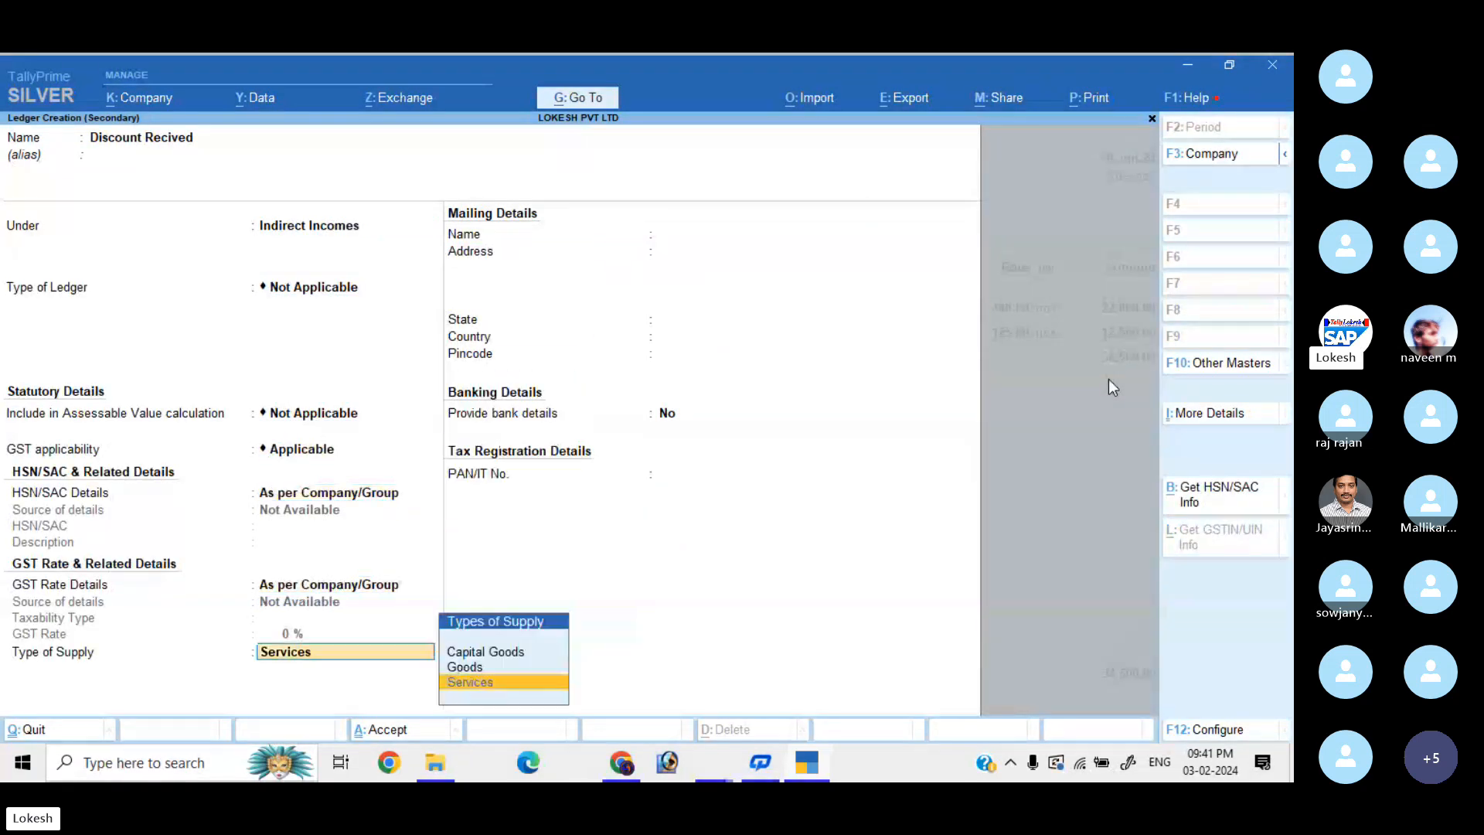
pyautogui.press('Return')
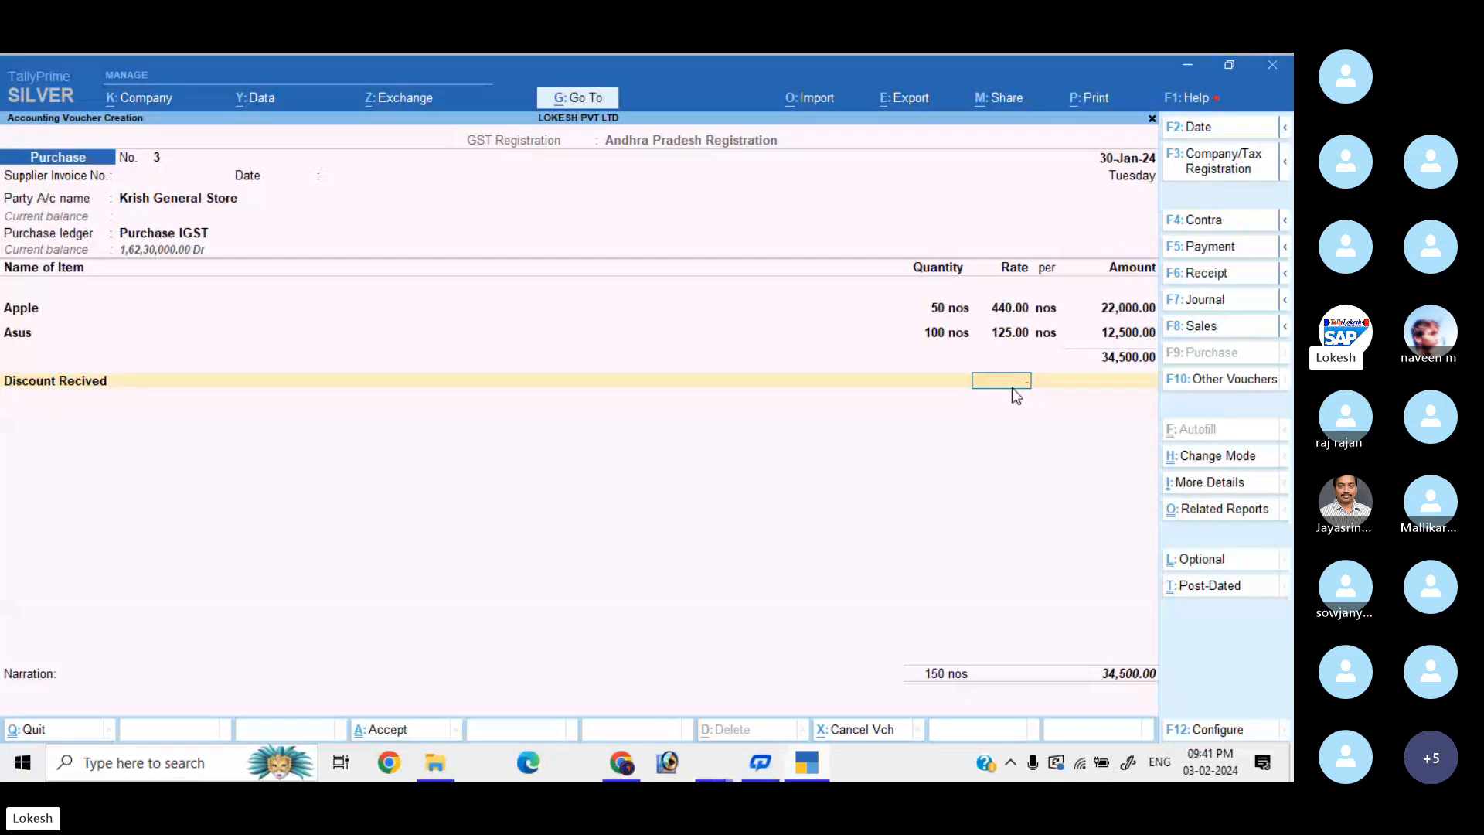
# Enter the Discount Recived line as a 4,200 deduction, clearing the mistaken 5% rate.
pyautogui.write('5')
pyautogui.press('Return')
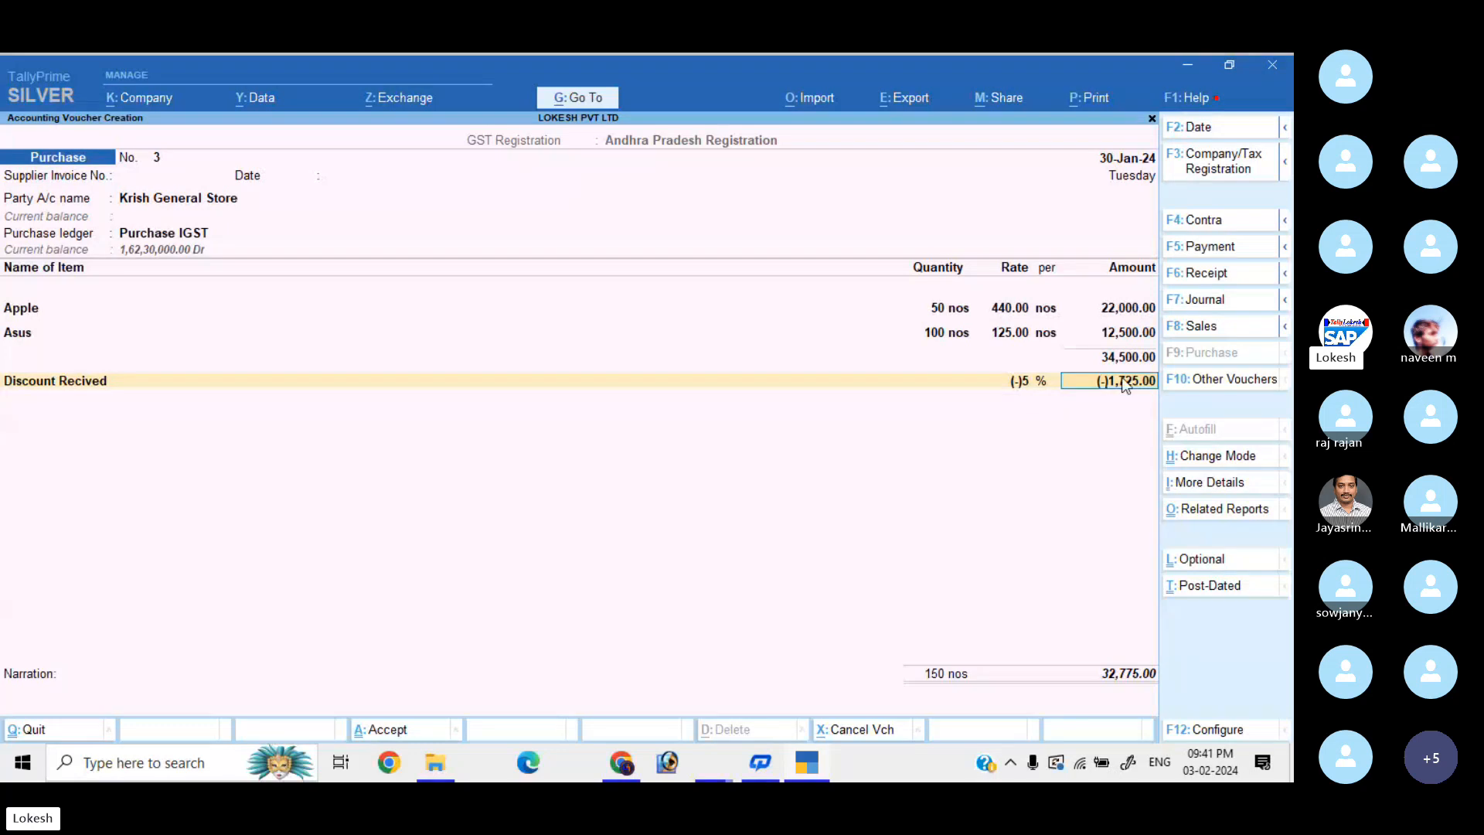
pyautogui.press('BackSpace')
pyautogui.press('space')
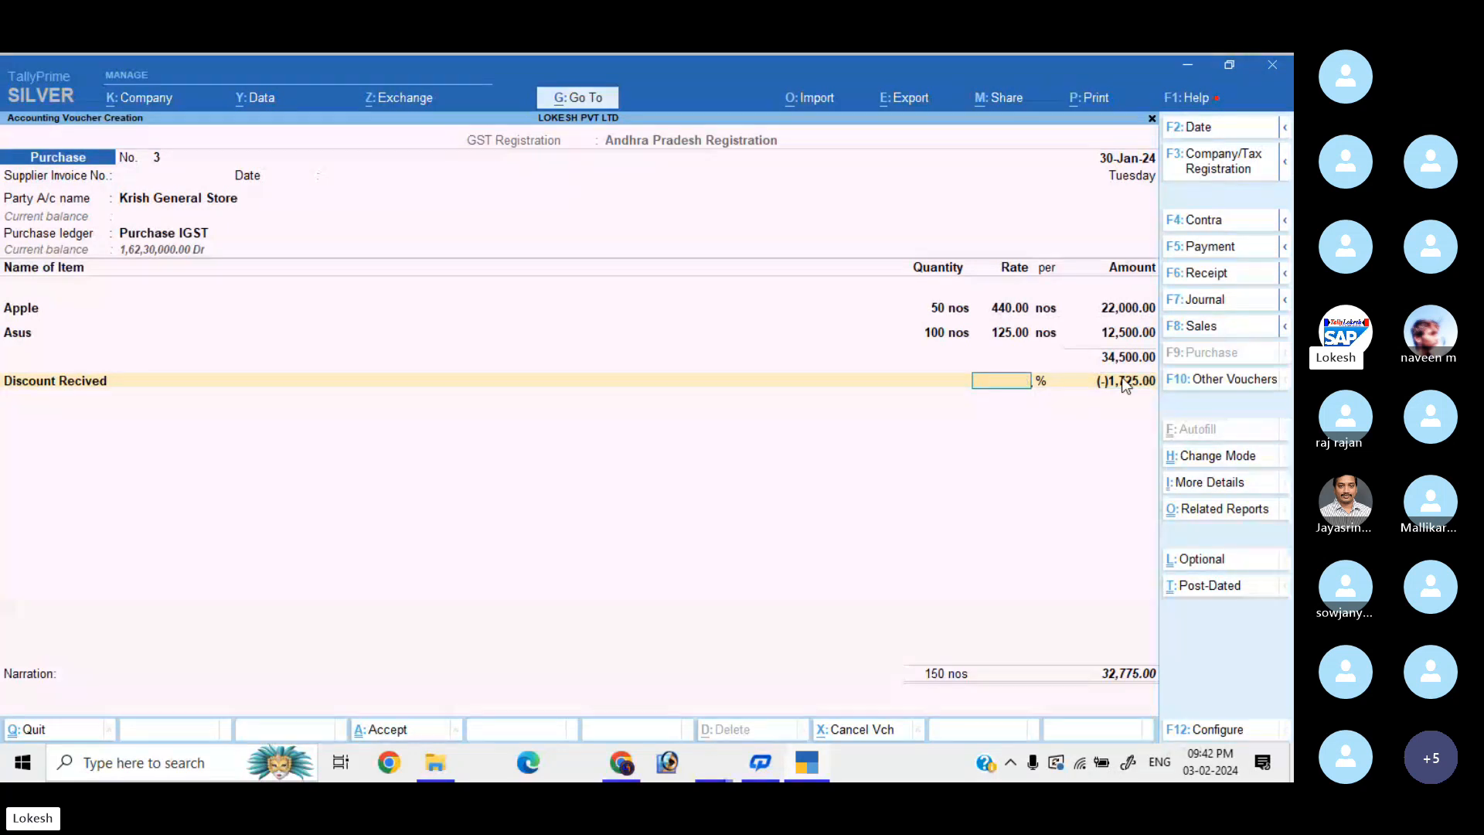
pyautogui.press('Return')
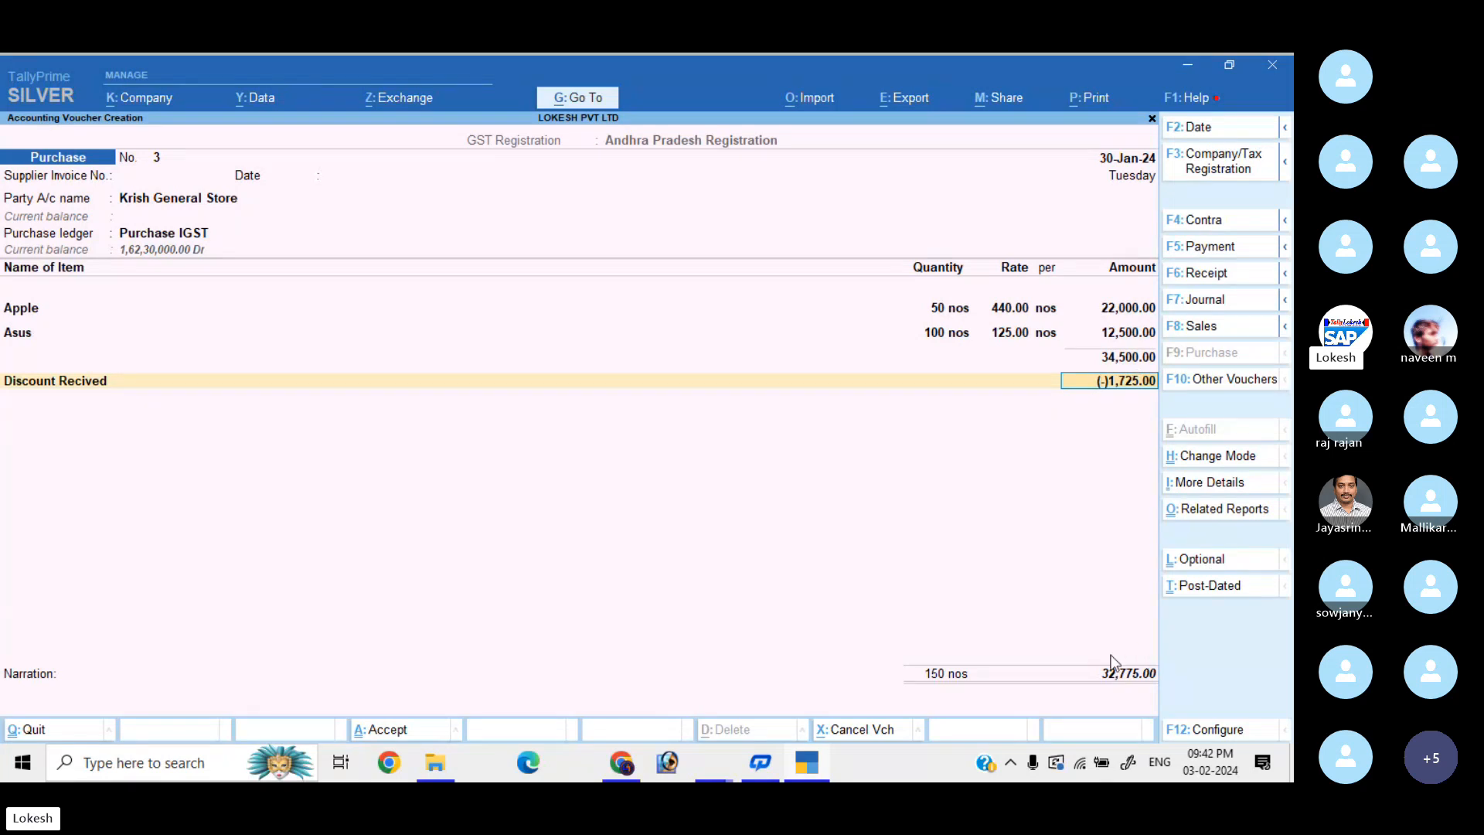
pyautogui.write('-')
pyautogui.write('4200')
pyautogui.press('Return')
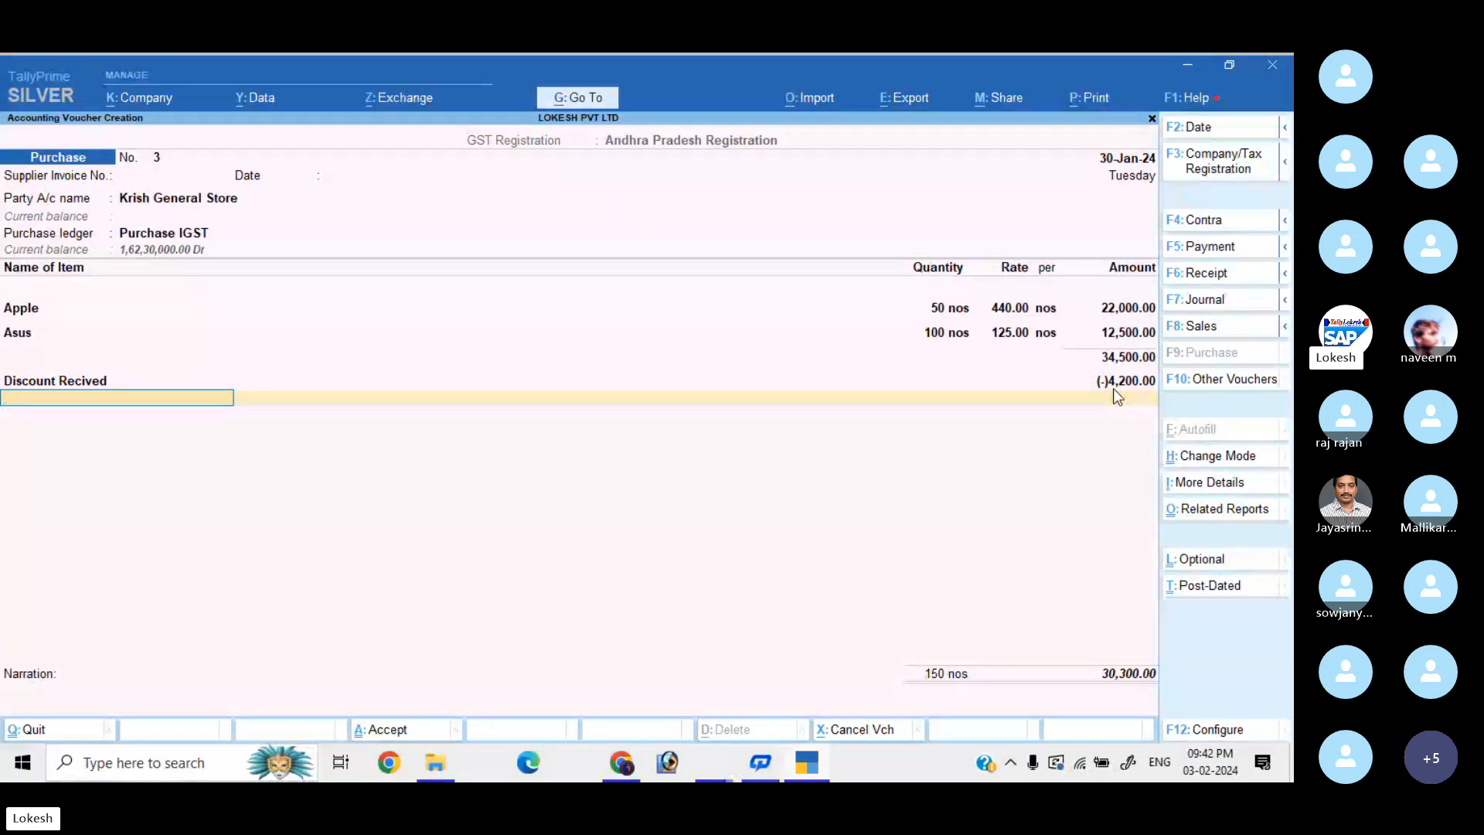
# Add IGST of 7,460 and save the purchase voucher at 37,760.
pyautogui.write('Ig')
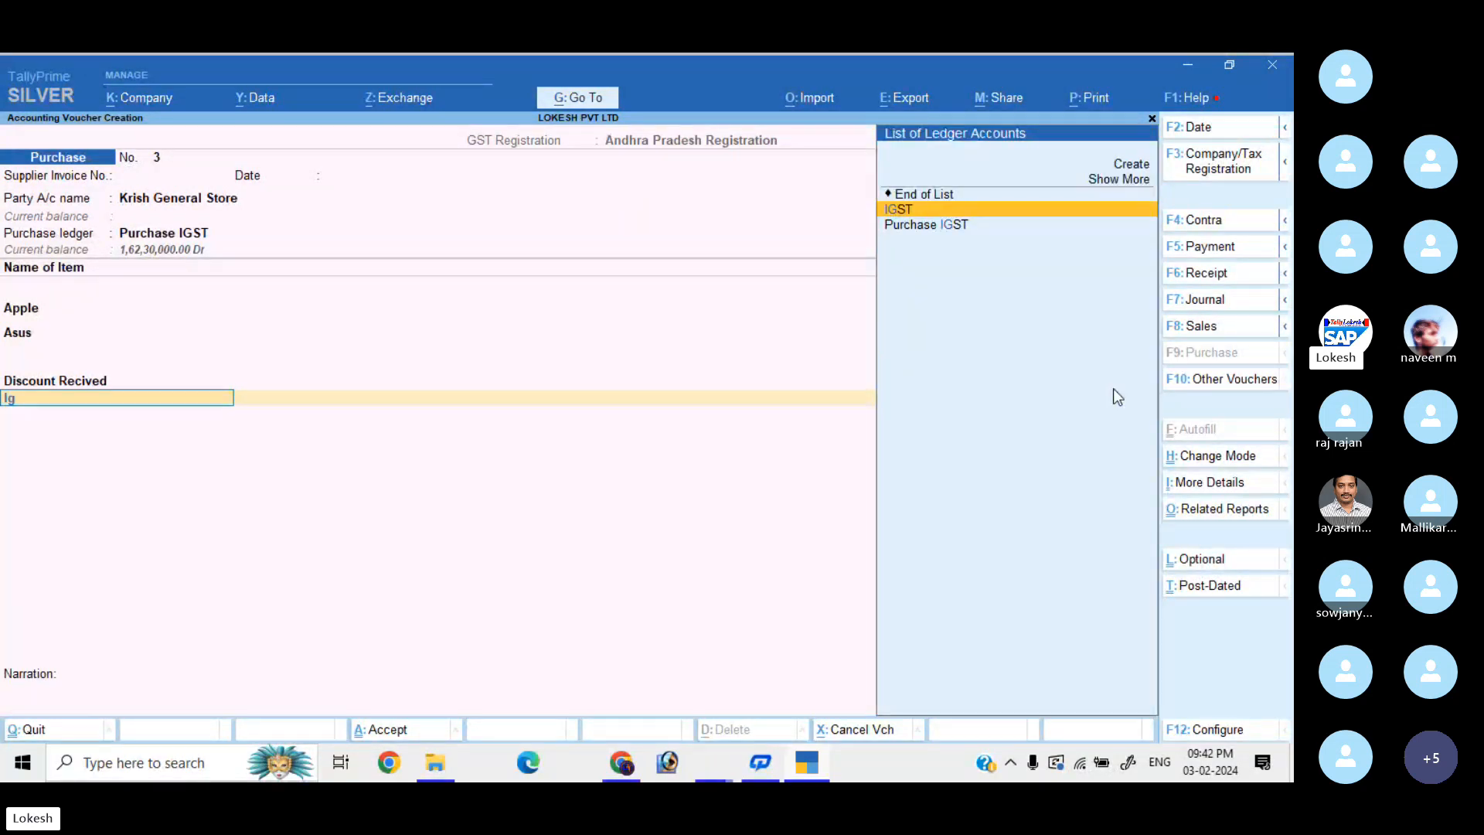
pyautogui.press('Return')
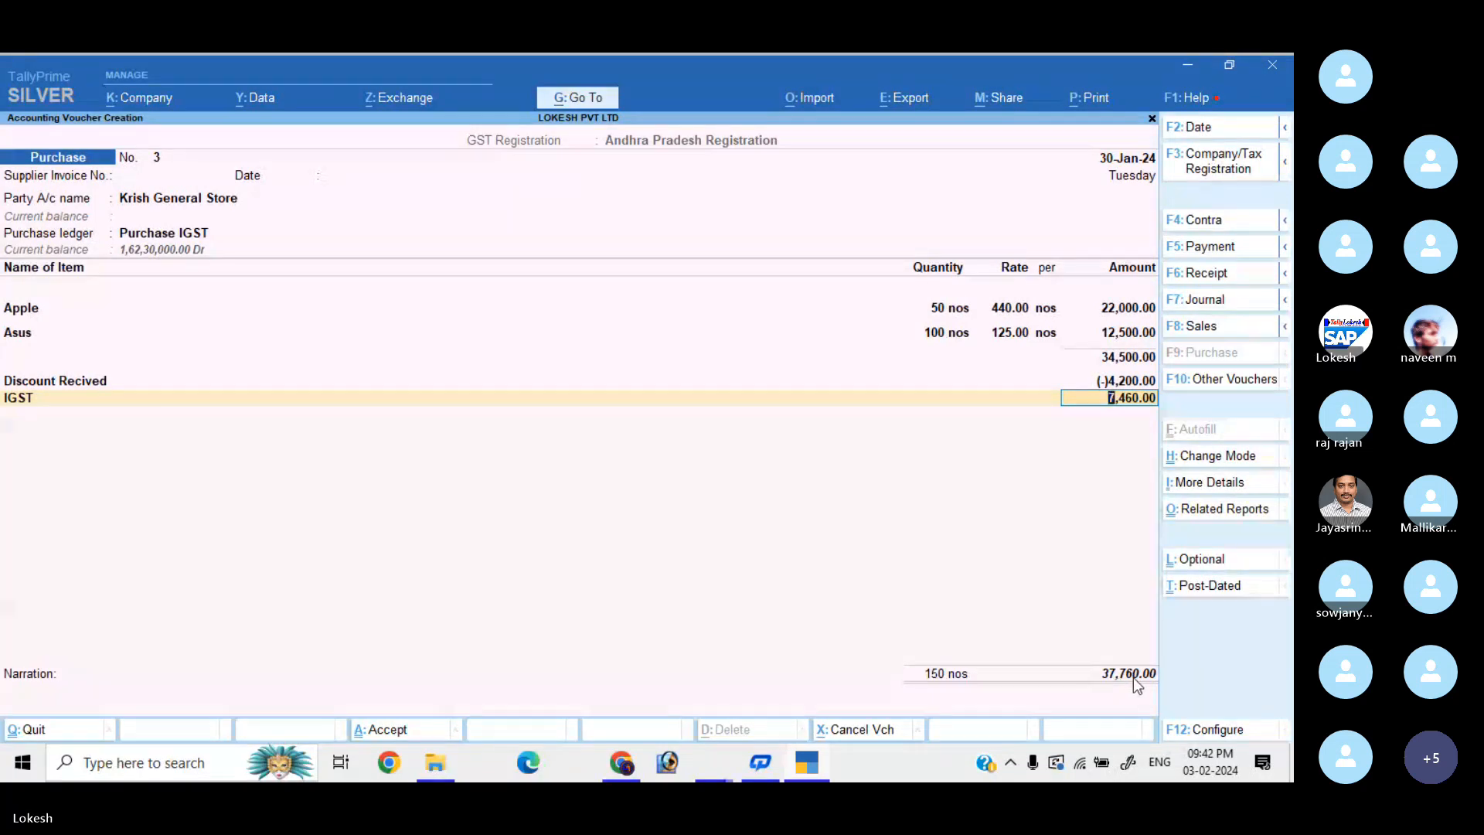
pyautogui.press('Return')
pyautogui.press('Return')
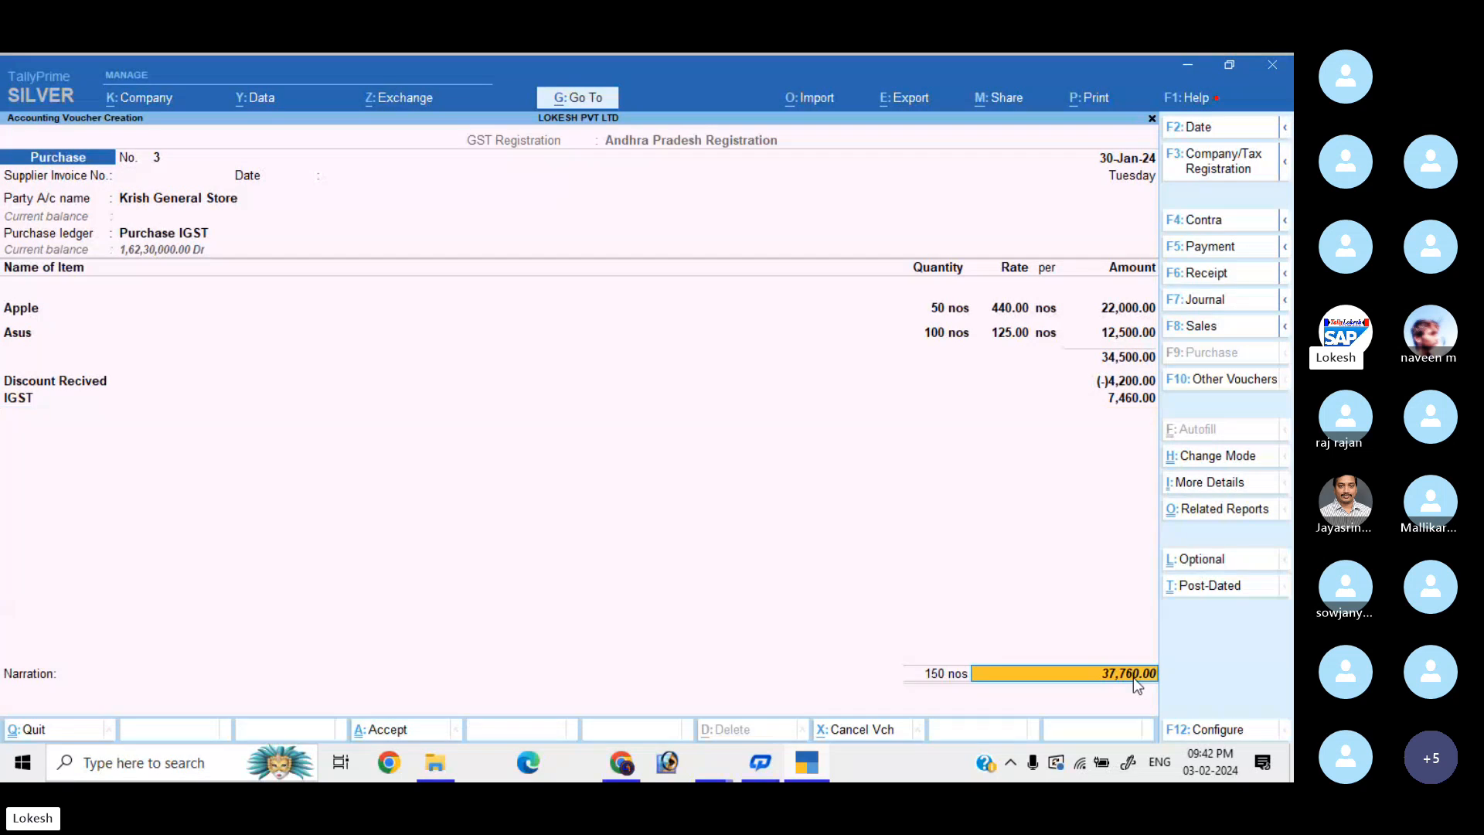
pyautogui.press('Return')
pyautogui.press('Return')
pyautogui.press('Return')
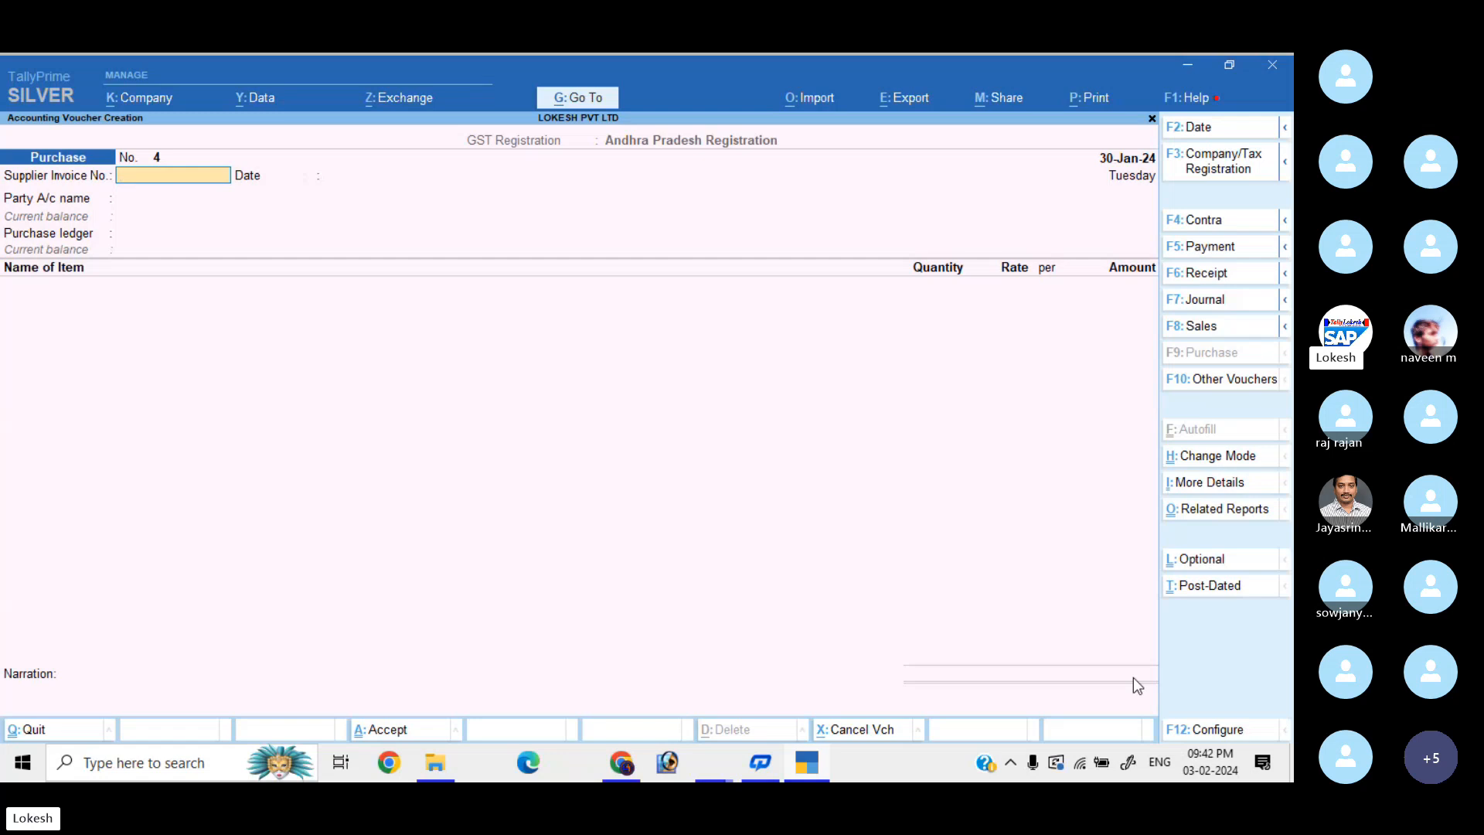
# Start a sales voucher for Kumar Merchants using the Sales ledger.
pyautogui.click(1230, 326)
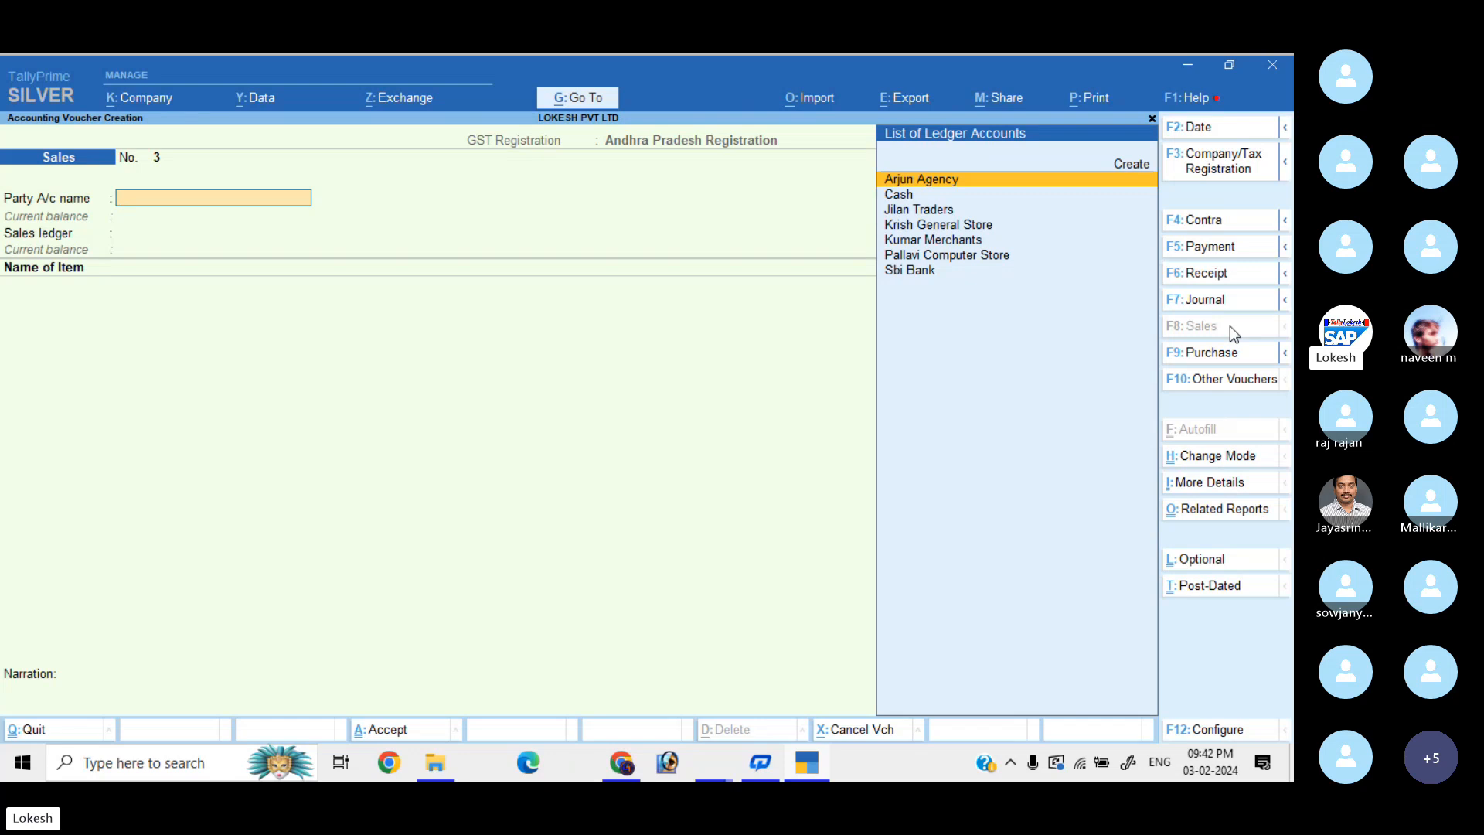
pyautogui.press('Down')
pyautogui.press('Down')
pyautogui.press('Down')
pyautogui.press('Down')
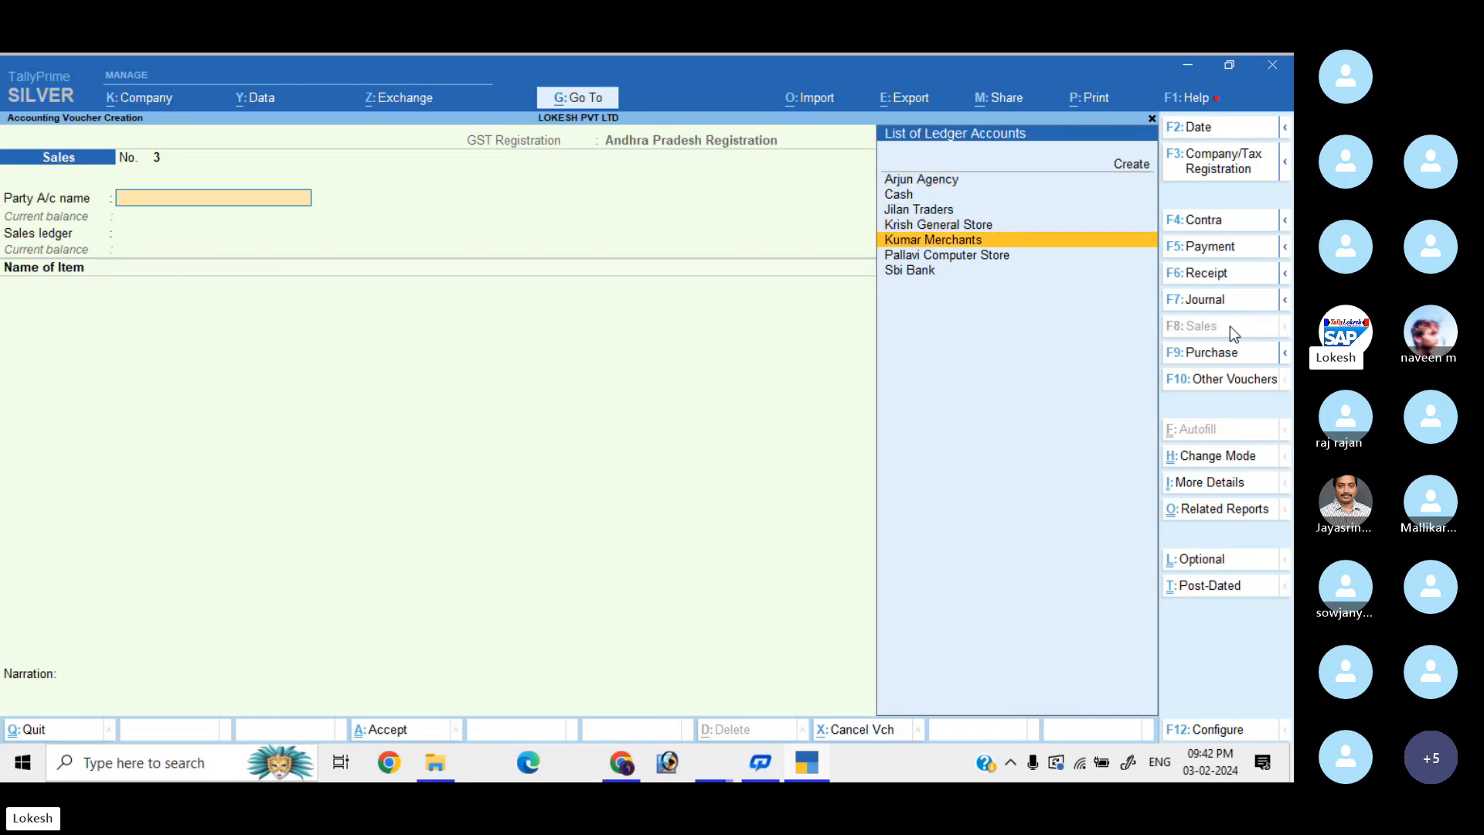
pyautogui.press('Return')
pyautogui.press('Return')
pyautogui.press('Return')
pyautogui.press('Return')
pyautogui.press('Return')
pyautogui.press('Return')
pyautogui.press('Return')
pyautogui.press('Return')
pyautogui.press('Return')
pyautogui.press('Return')
pyautogui.press('Return')
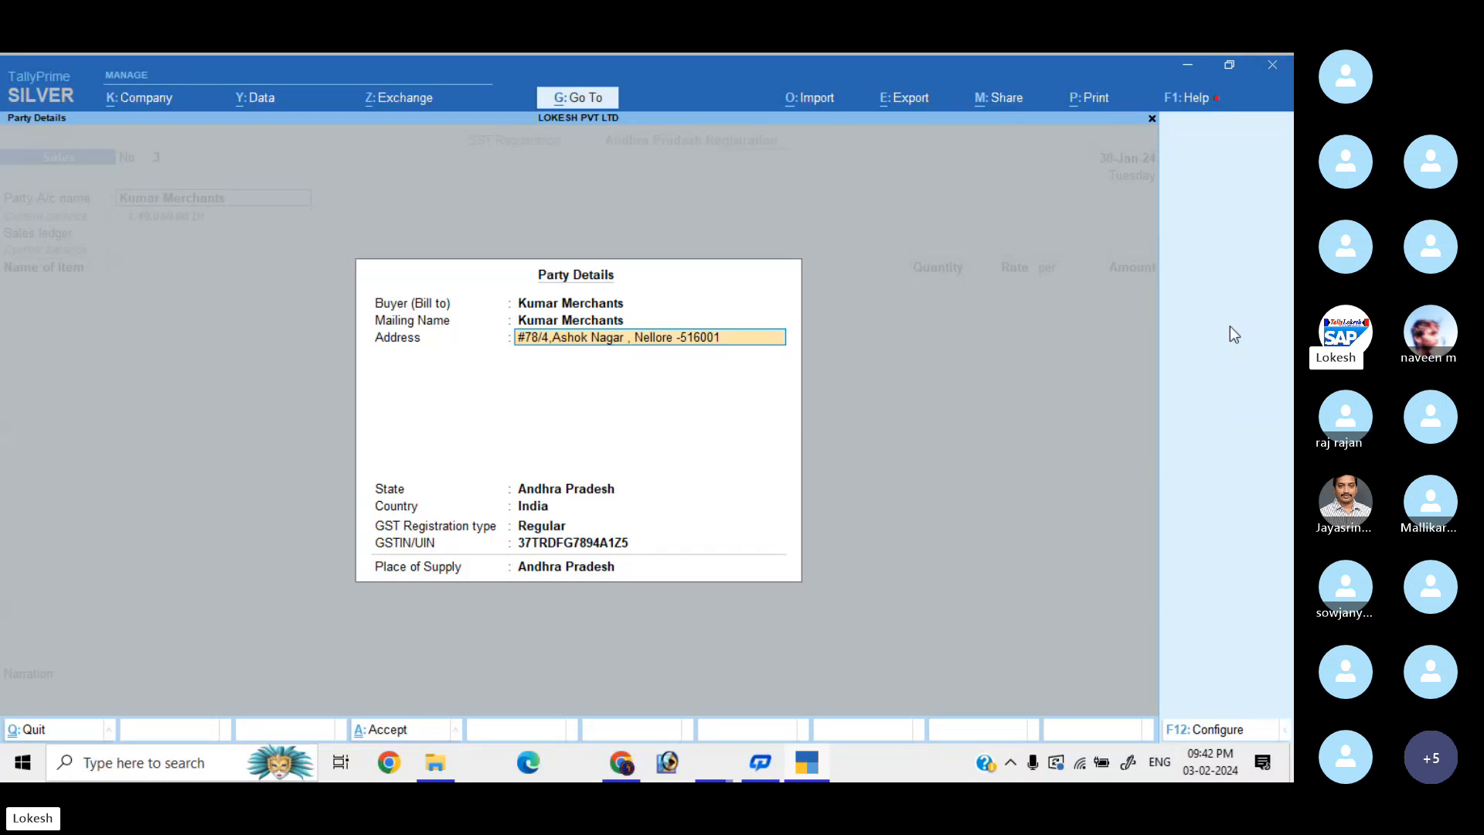
pyautogui.press('Return')
pyautogui.press('Return')
pyautogui.press('Return')
pyautogui.press('Return')
pyautogui.press('Return')
pyautogui.press('Return')
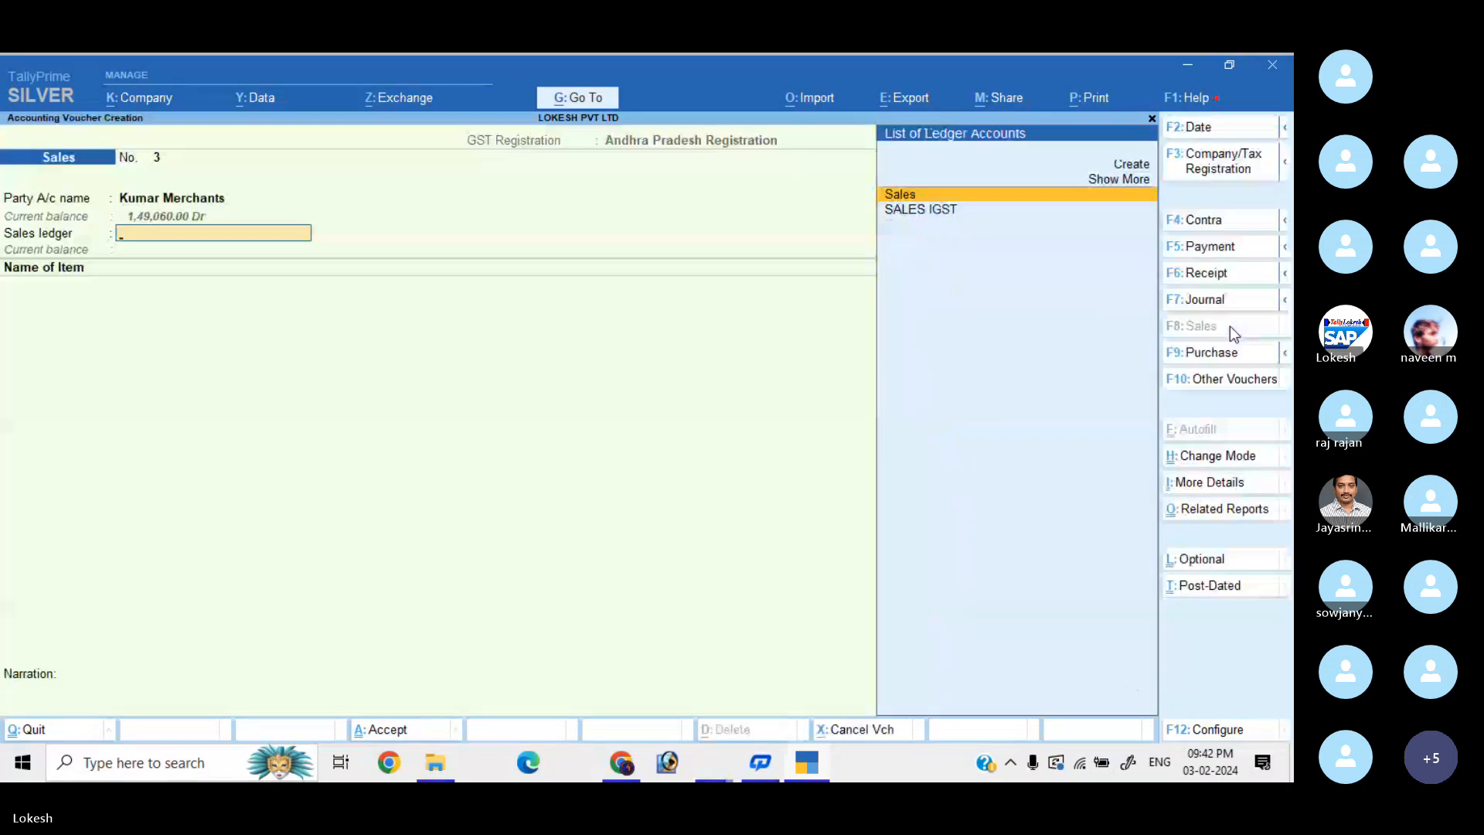
pyautogui.press('Return')
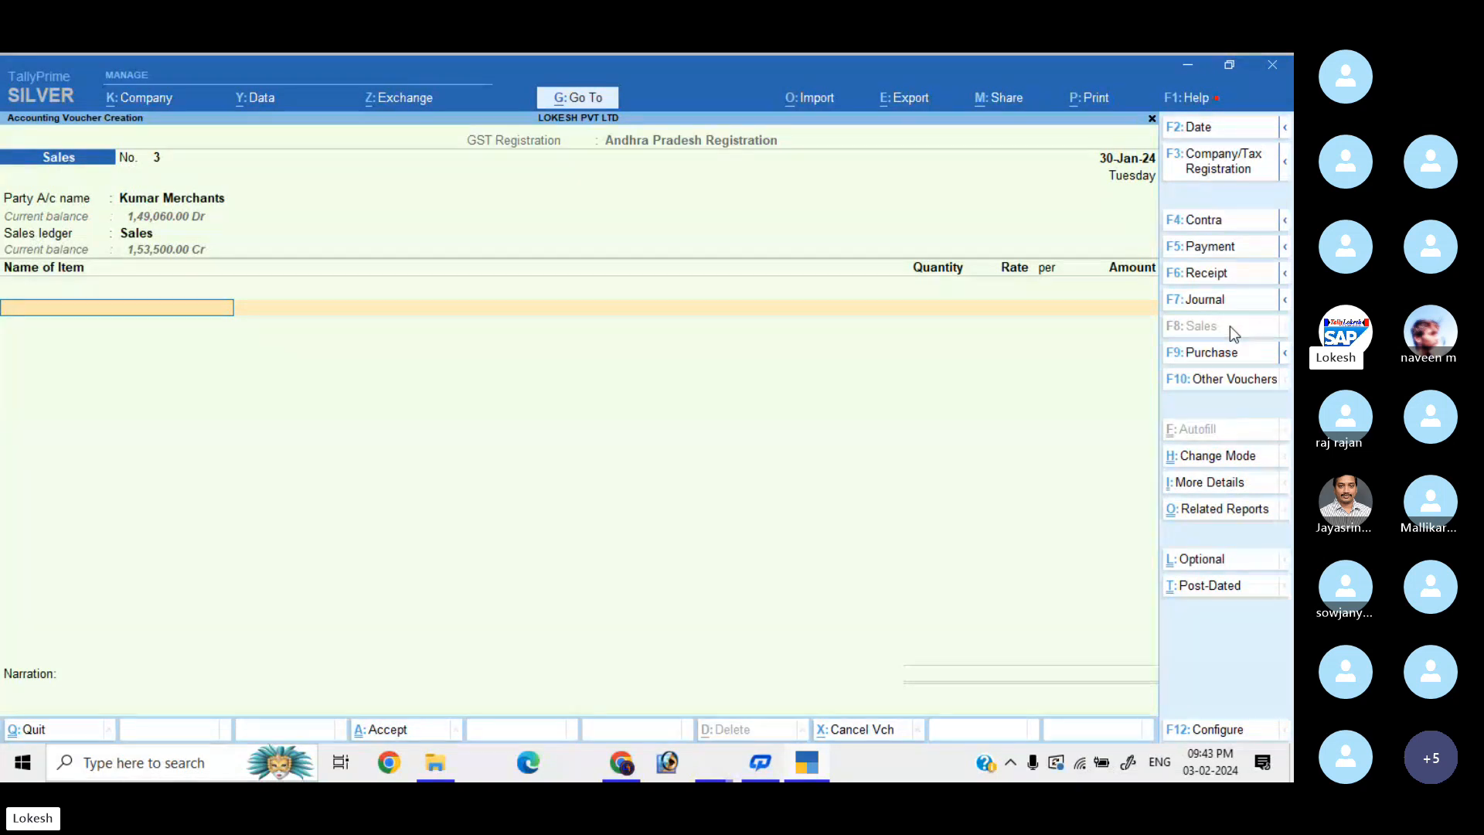
# Add Apple 50 nos at 175 and Asus 20 nos at 500.
pyautogui.press('Down')
pyautogui.press('Down')
pyautogui.press('Down')
pyautogui.press('Down')
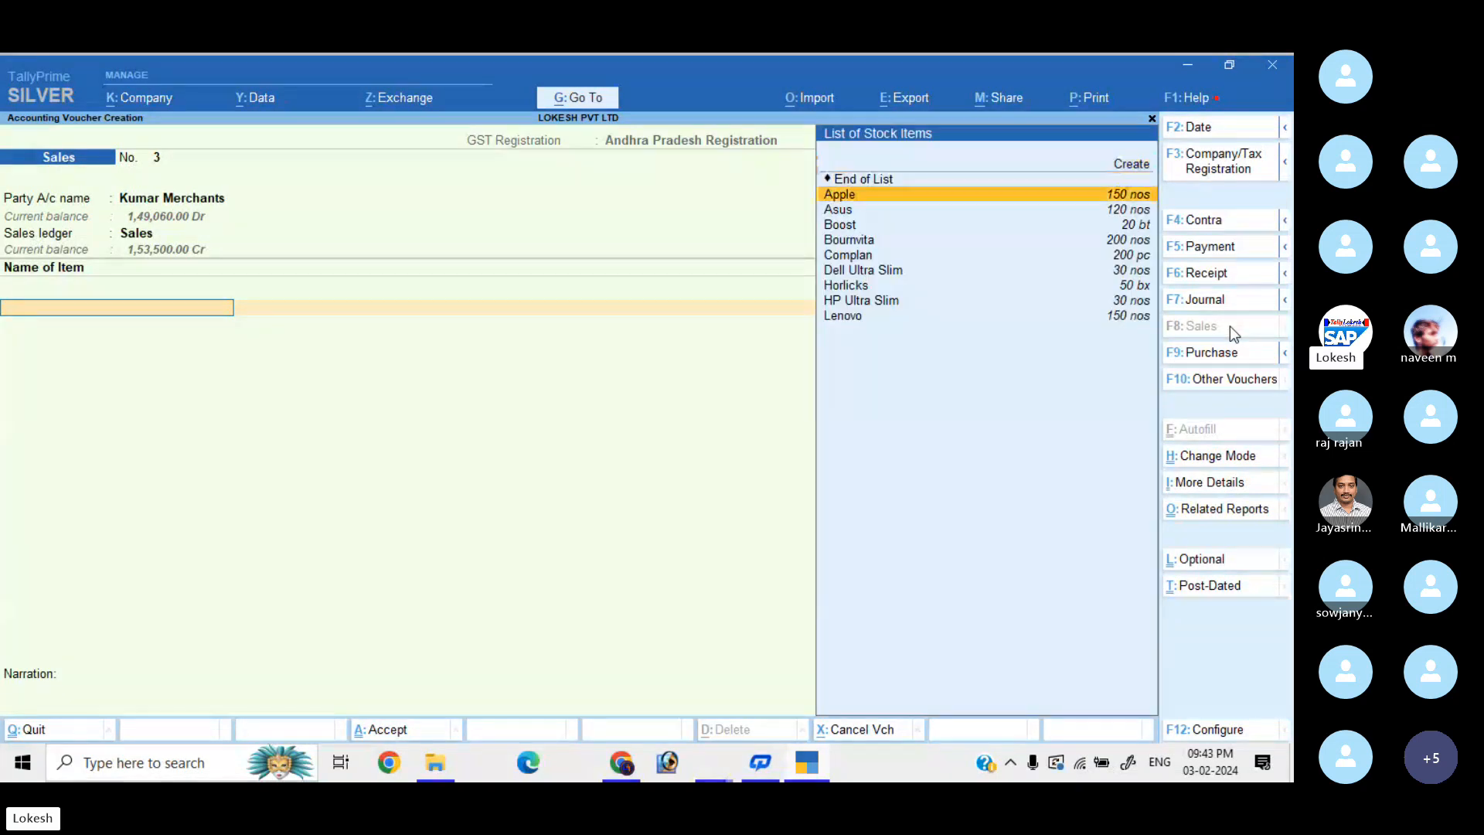
pyautogui.press('Return')
pyautogui.write('50')
pyautogui.press('Return')
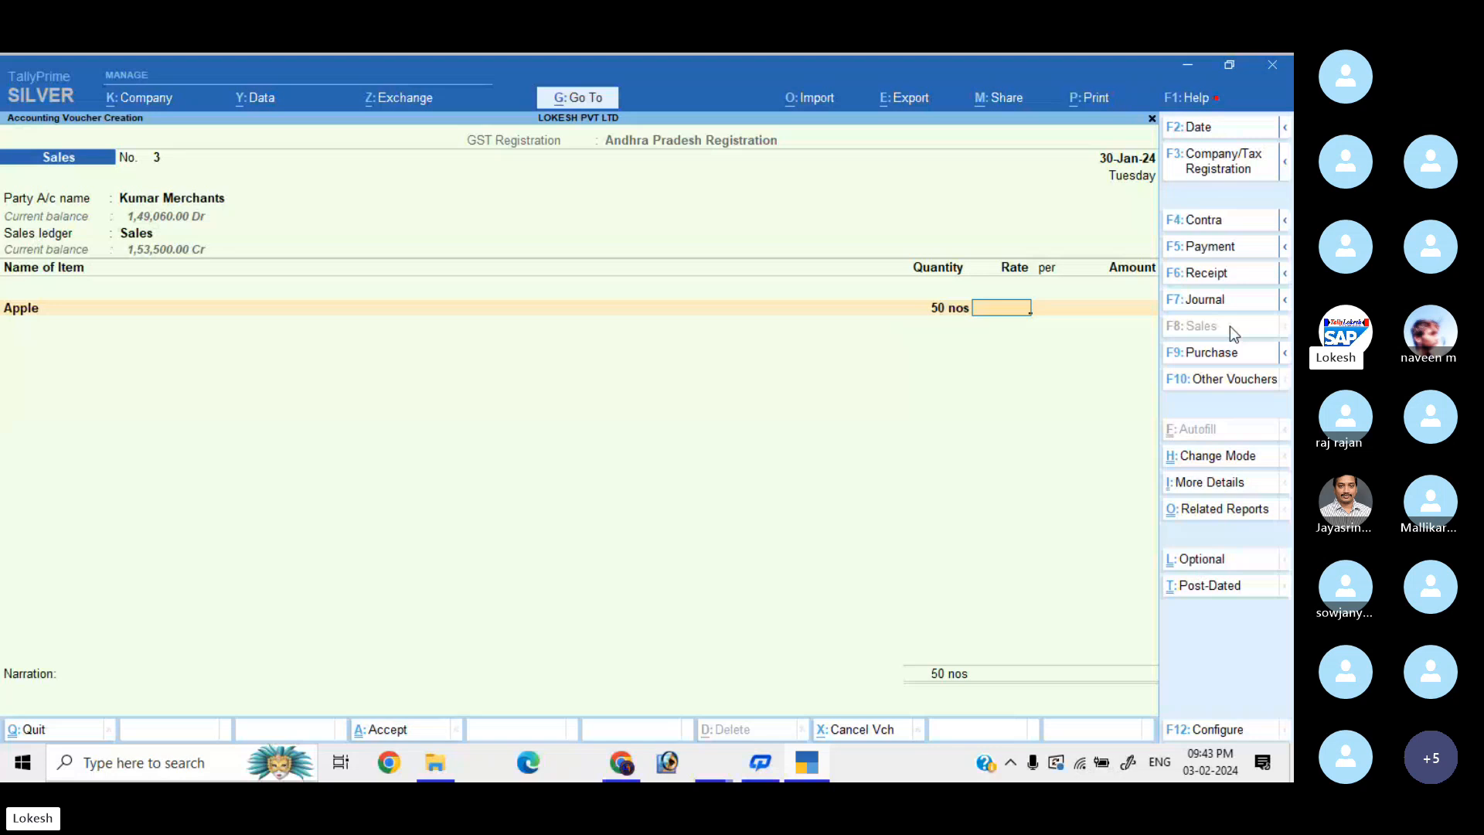
pyautogui.write('175')
pyautogui.press('Return')
pyautogui.press('Return')
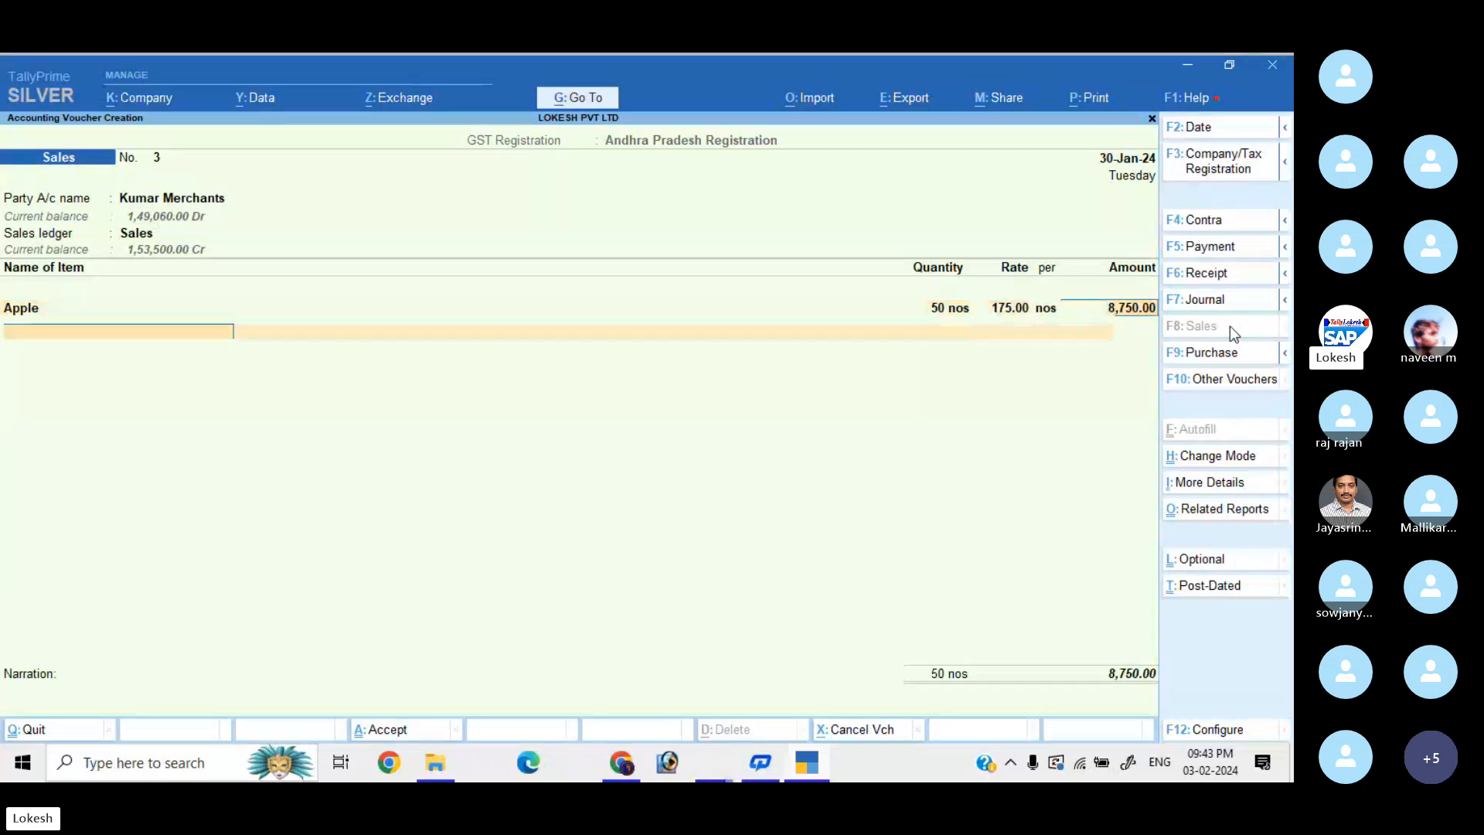
pyautogui.press('Down')
pyautogui.press('Down')
pyautogui.press('Return')
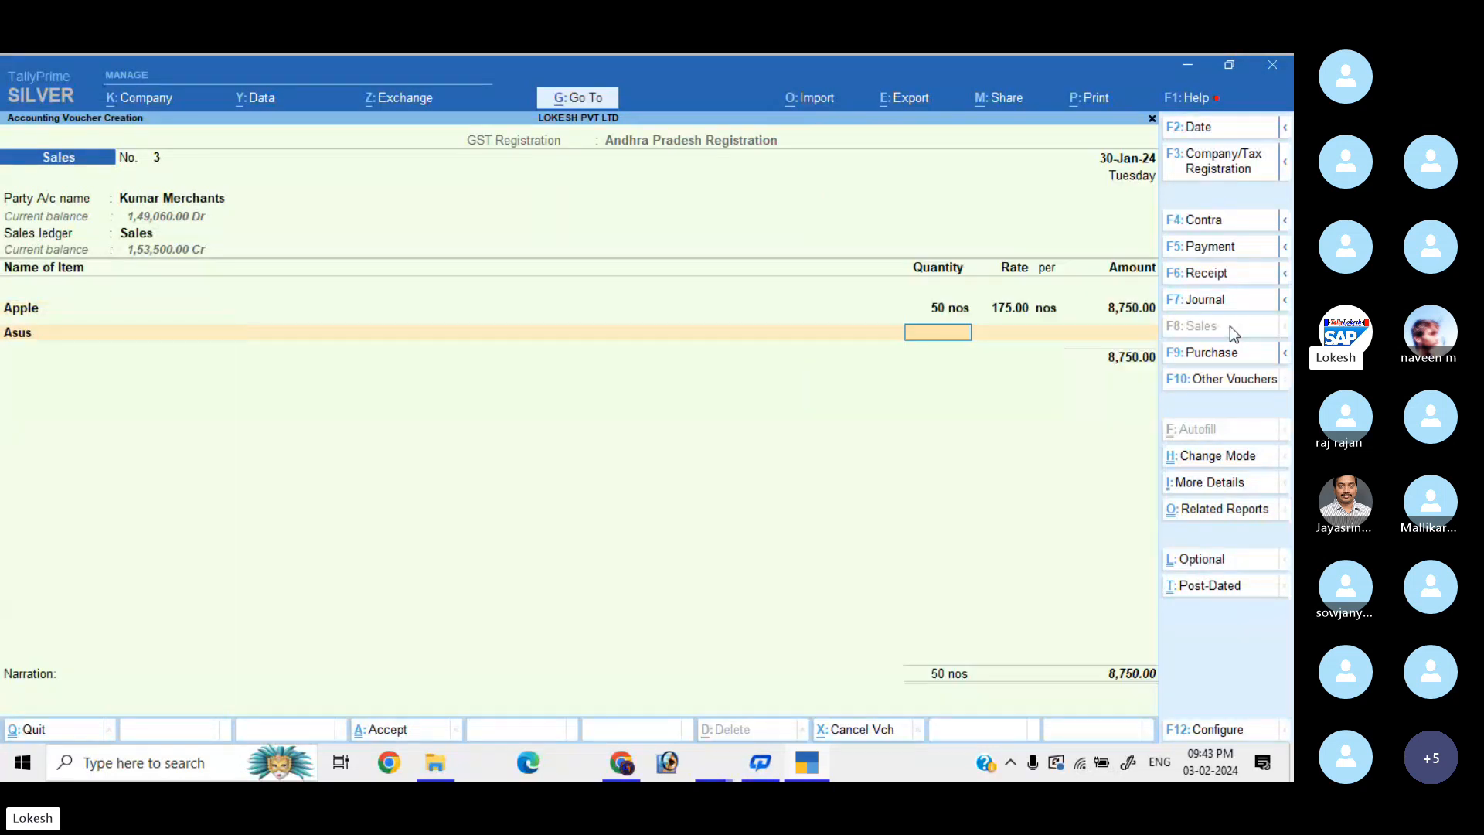
pyautogui.write('20')
pyautogui.press('Return')
pyautogui.write('500')
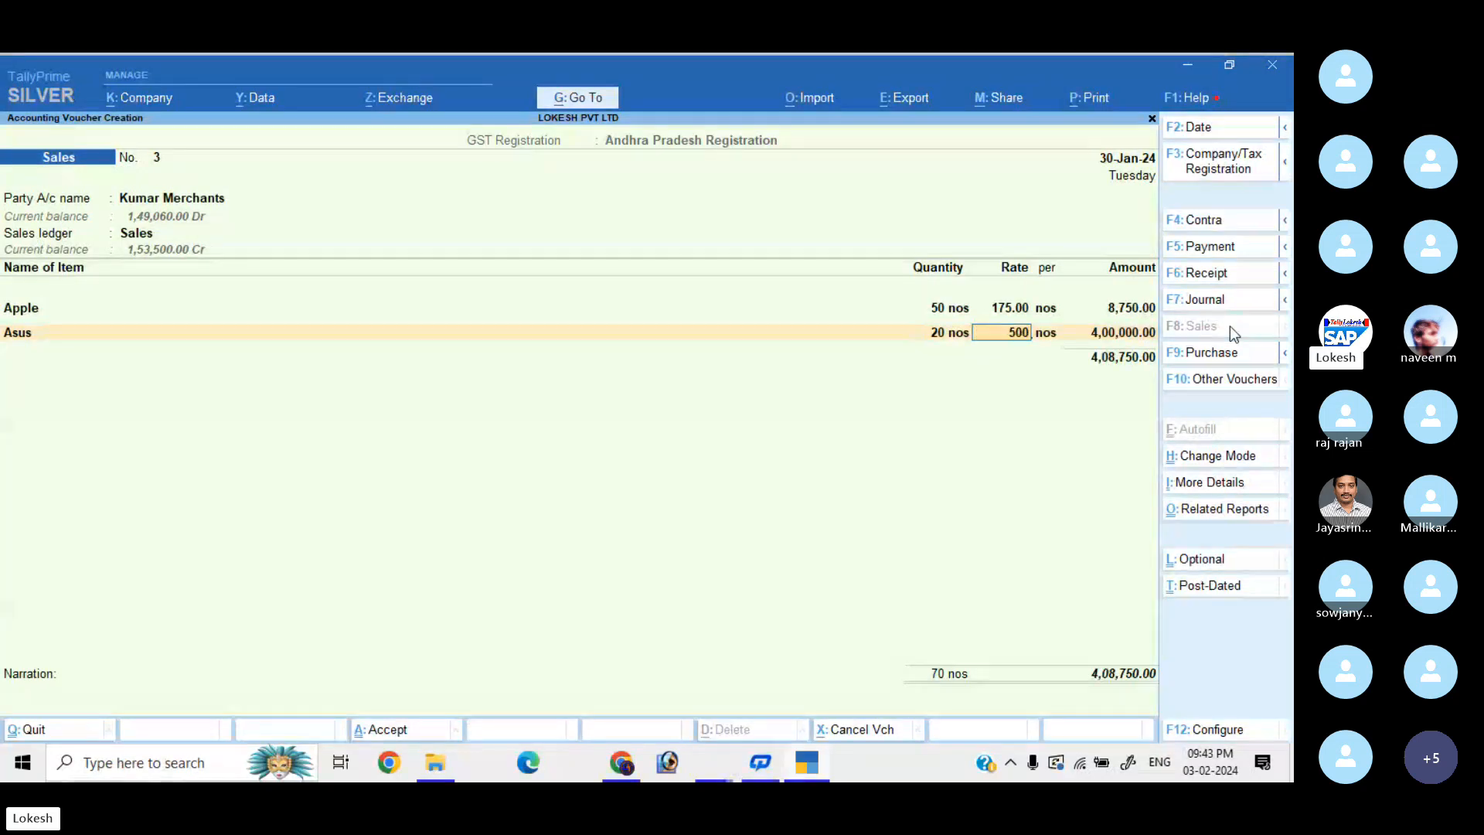
pyautogui.press('Return')
pyautogui.press('Return')
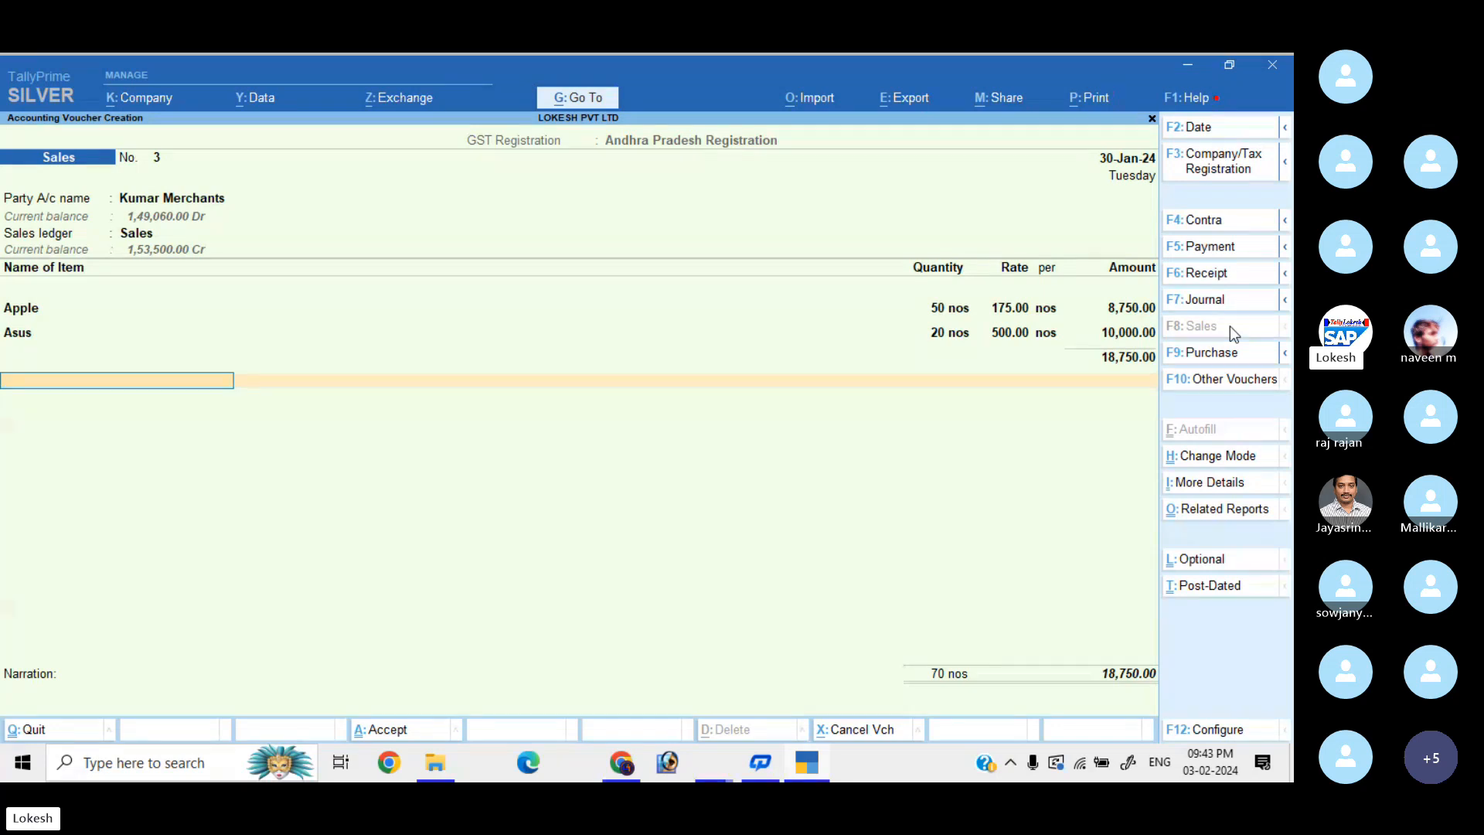
# Create a Discount Allowed ledger under Indirect Expenses from the sales voucher's next row.
pyautogui.write('D')
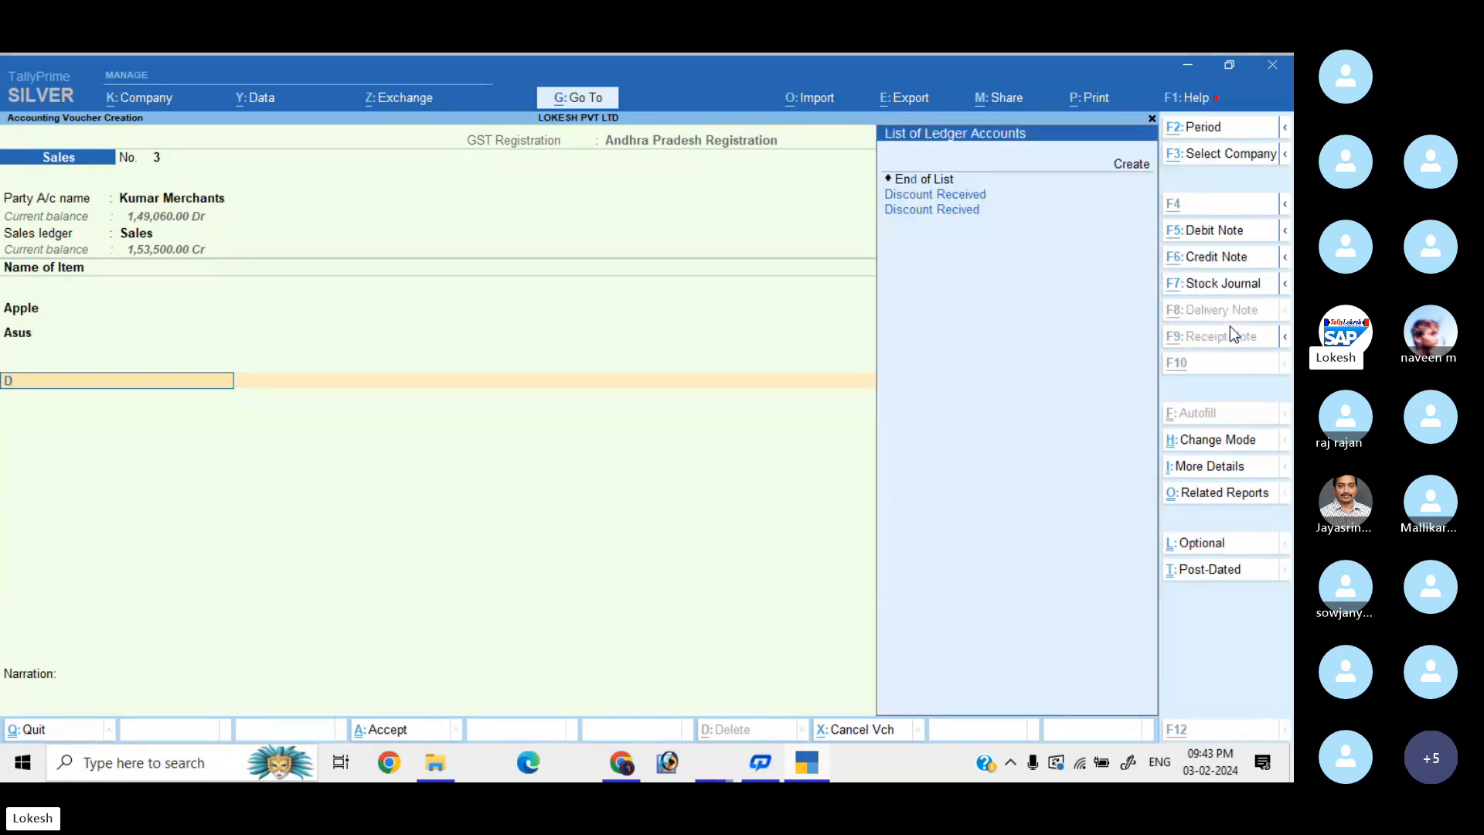
pyautogui.hotkey('alt', 'c')
pyautogui.write('D')
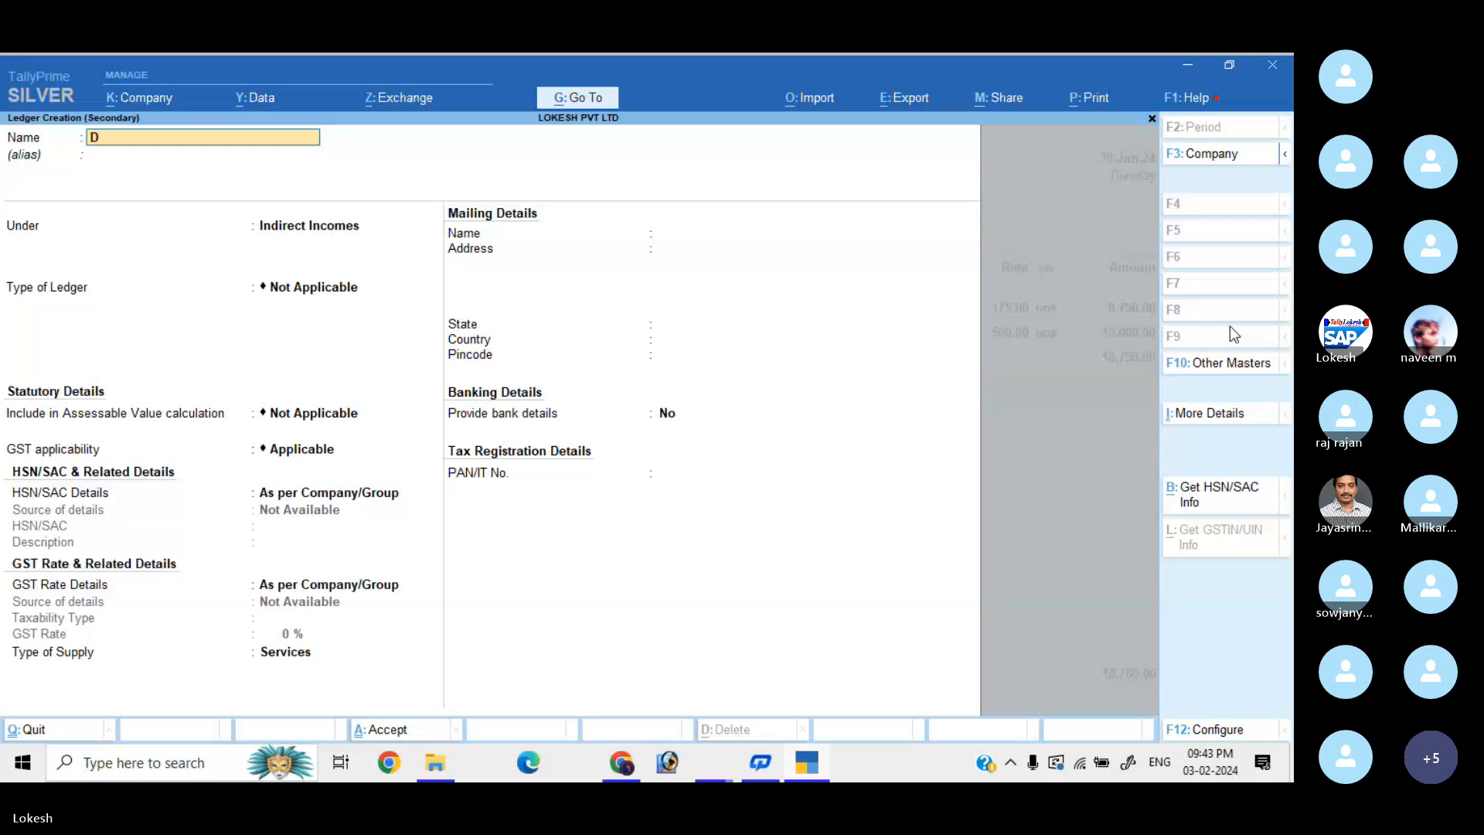
pyautogui.write('iscount Allowed')
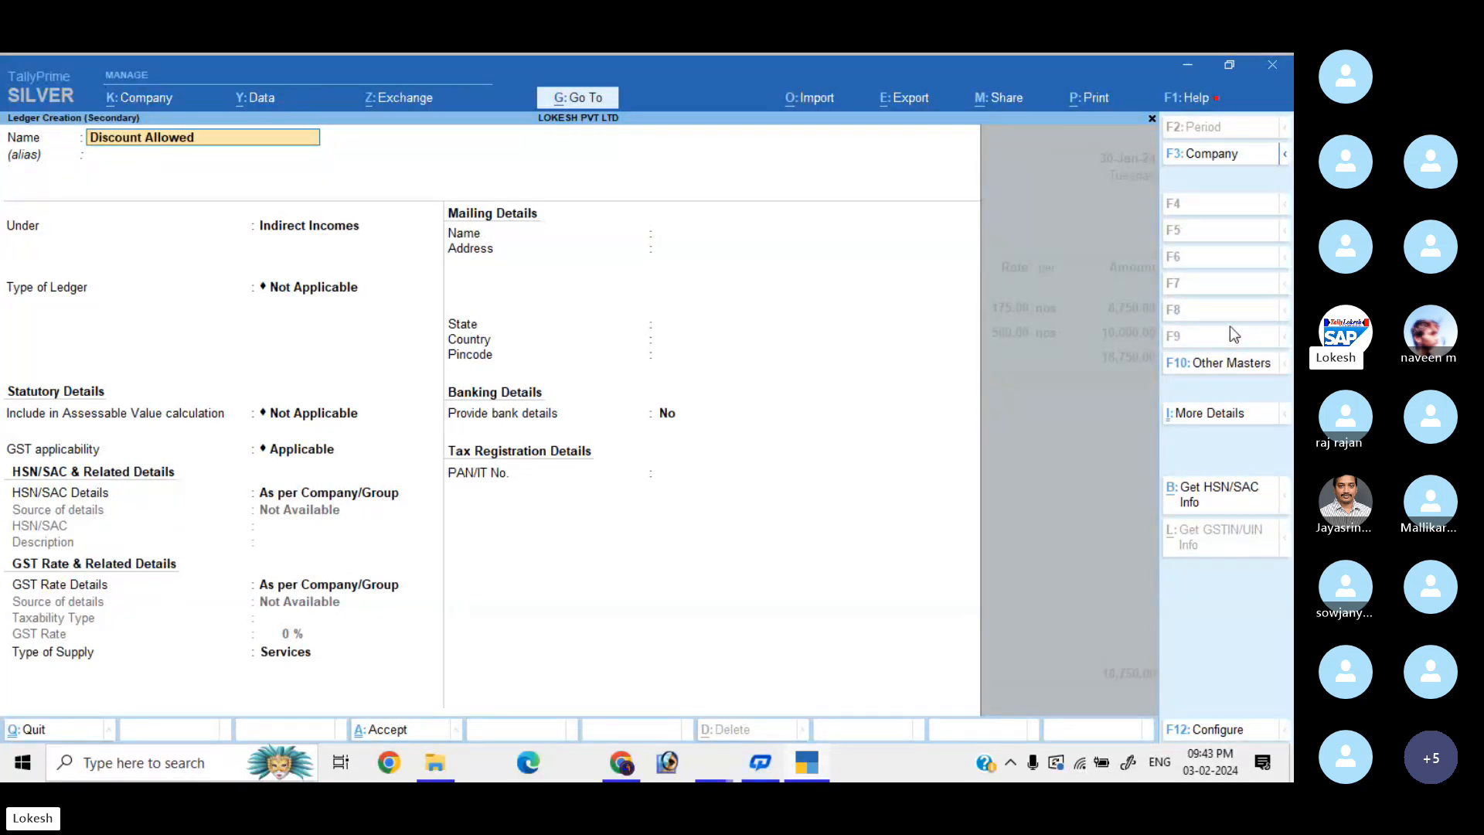
pyautogui.press('Return')
pyautogui.press('Return')
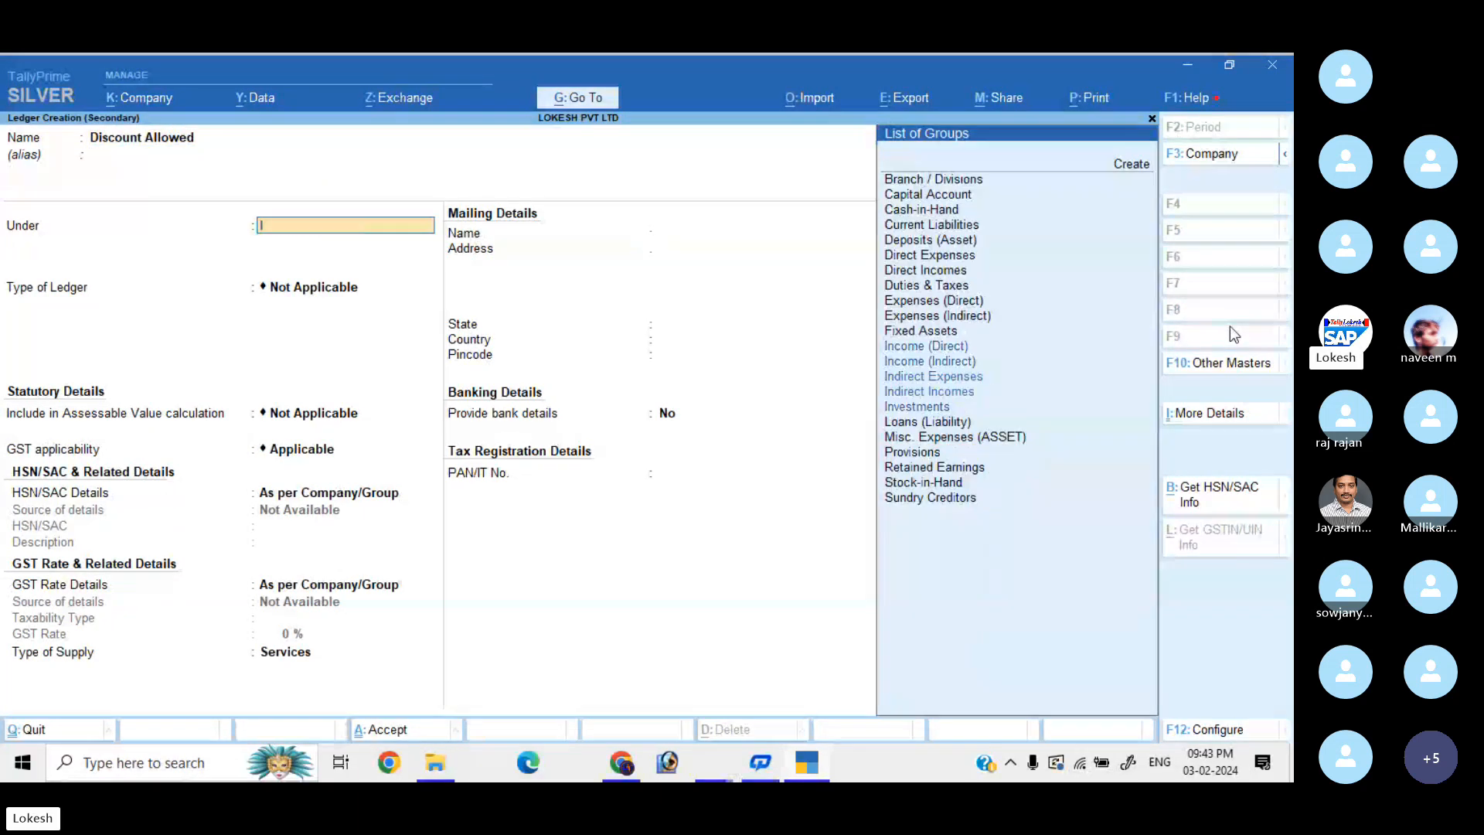
pyautogui.write('Ind')
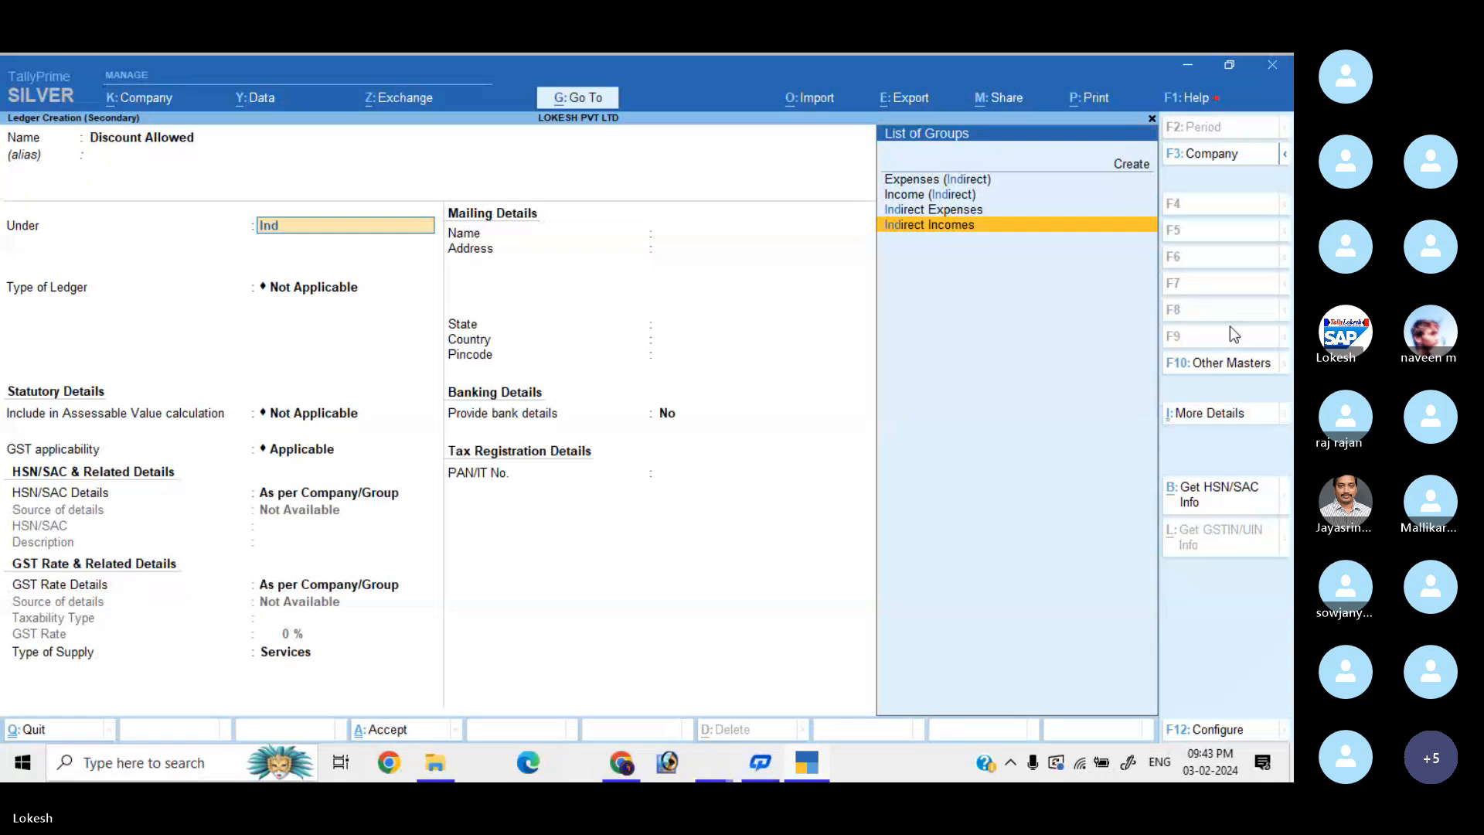
pyautogui.press('Up')
pyautogui.press('Return')
pyautogui.press('Return')
pyautogui.press('Return')
pyautogui.press('Return')
pyautogui.press('Return')
pyautogui.press('Return')
pyautogui.press('Return')
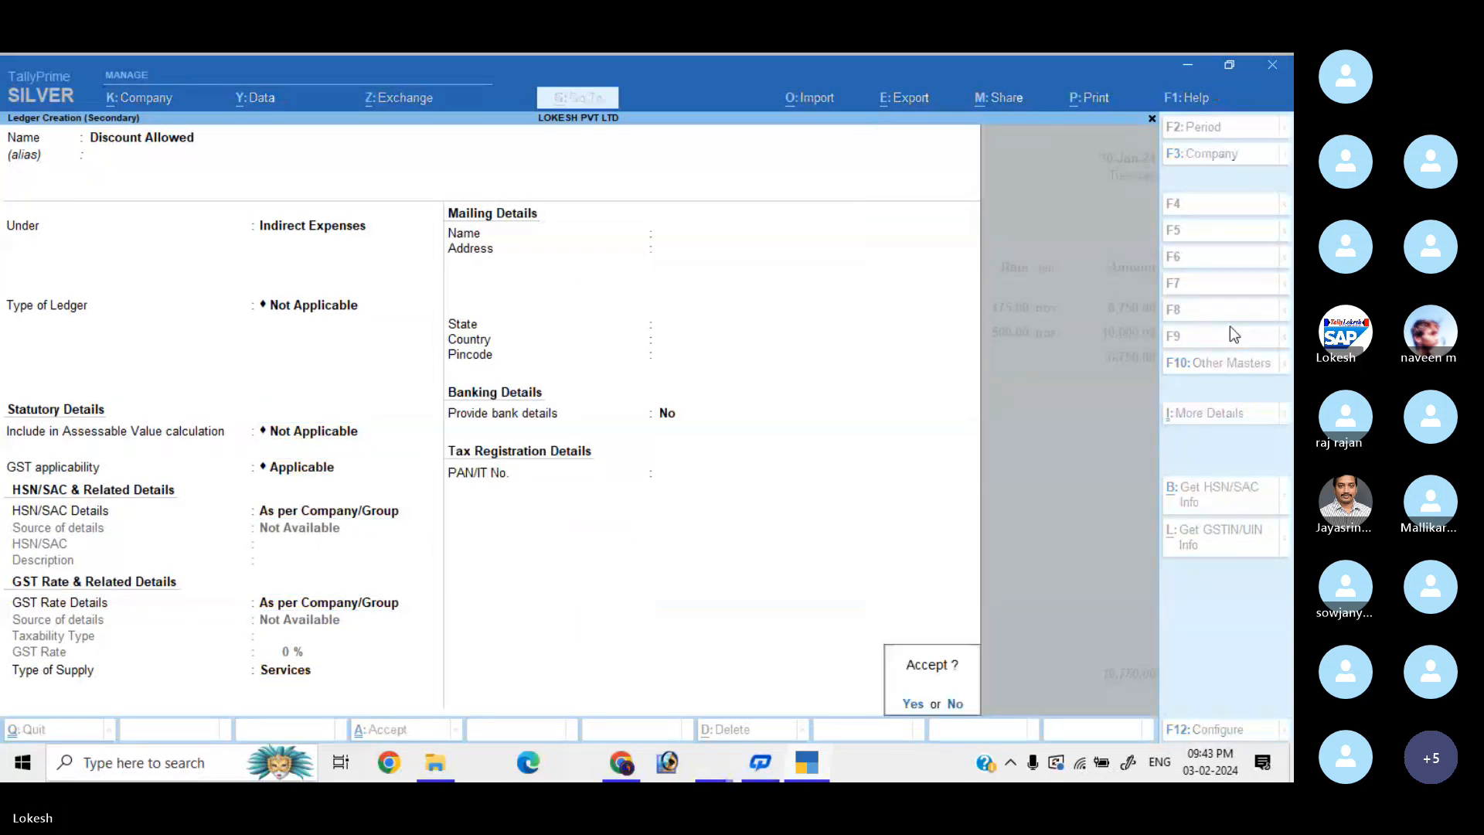
pyautogui.press('Return')
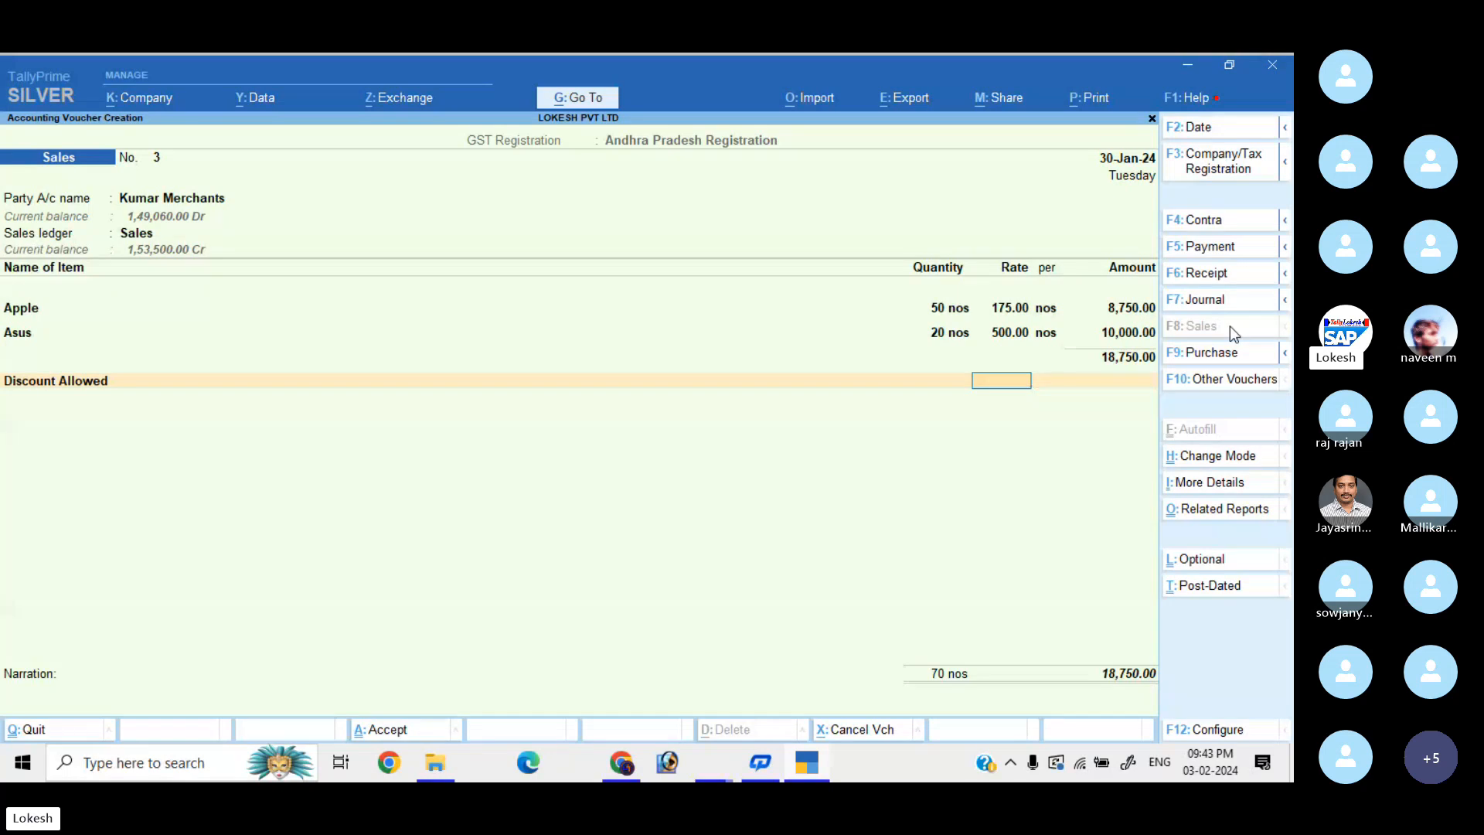
# Enter a -5,000 Discount Allowed deduction on the sales voucher.
pyautogui.press('Return')
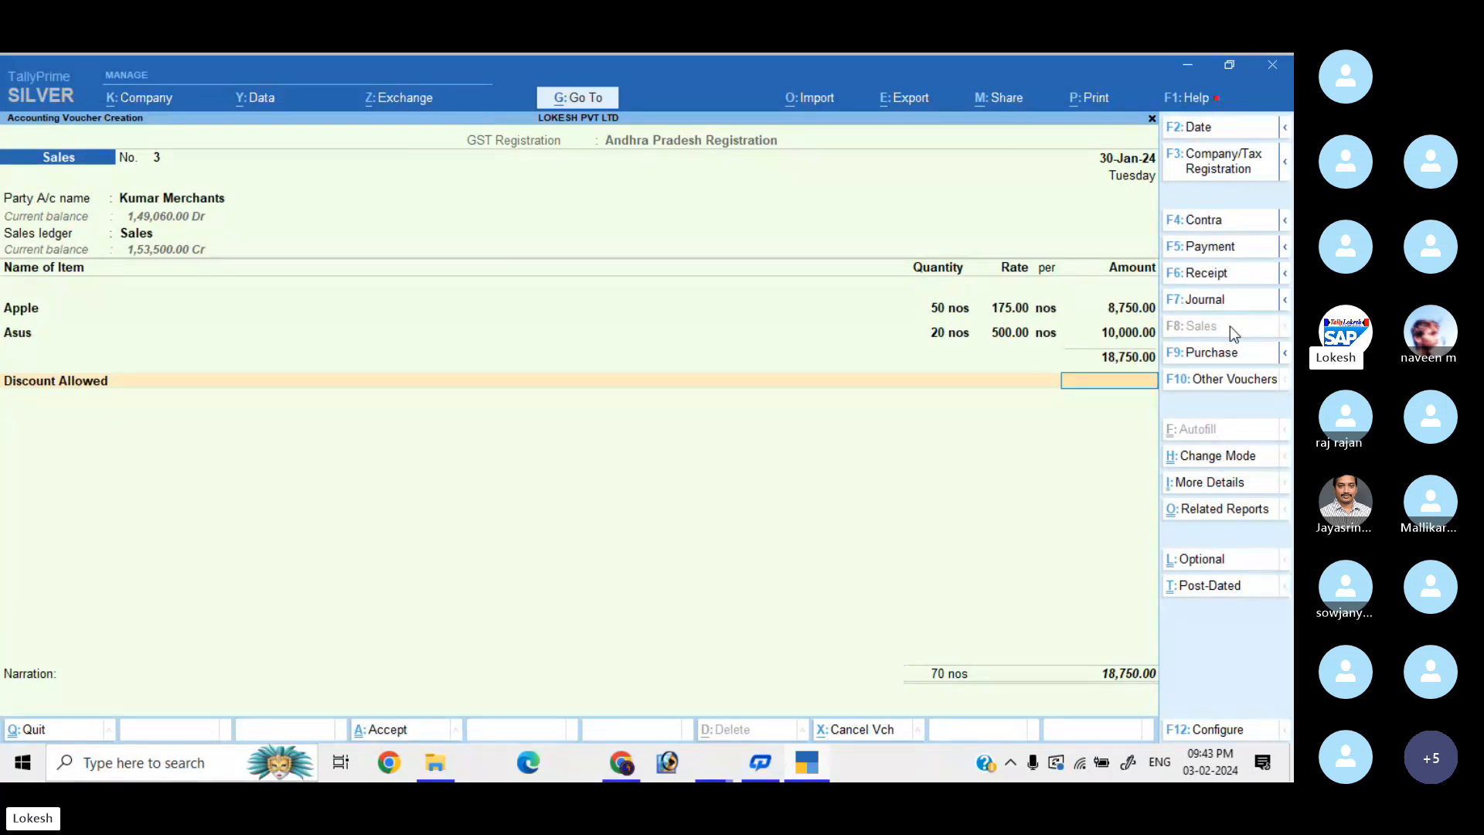
pyautogui.write('-5000')
pyautogui.press('Return')
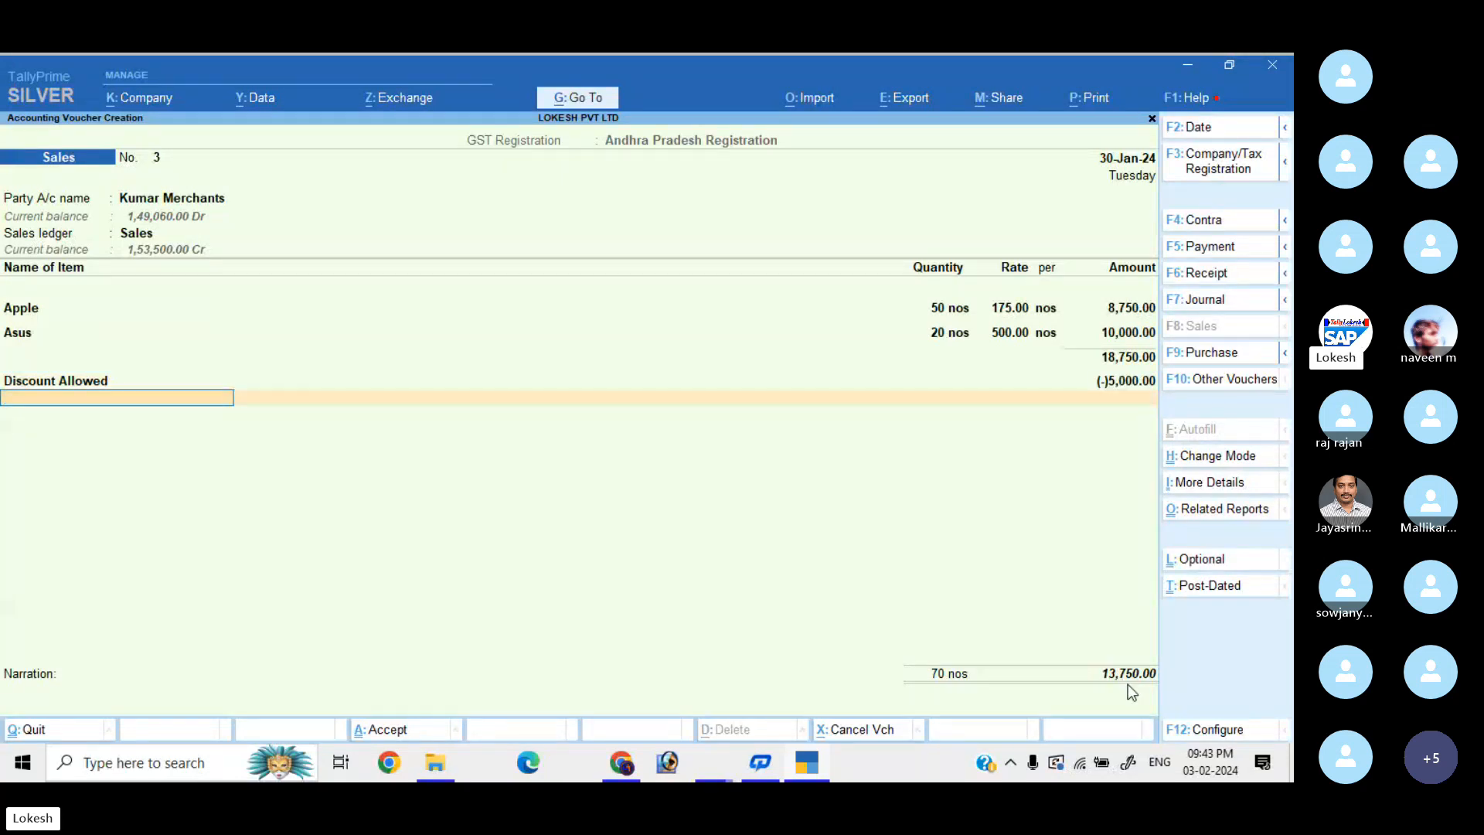
# Add CGST and SGST of 2,187.50 each and save the voucher at 18,125.00.
pyautogui.write('cgst')
pyautogui.press('Return')
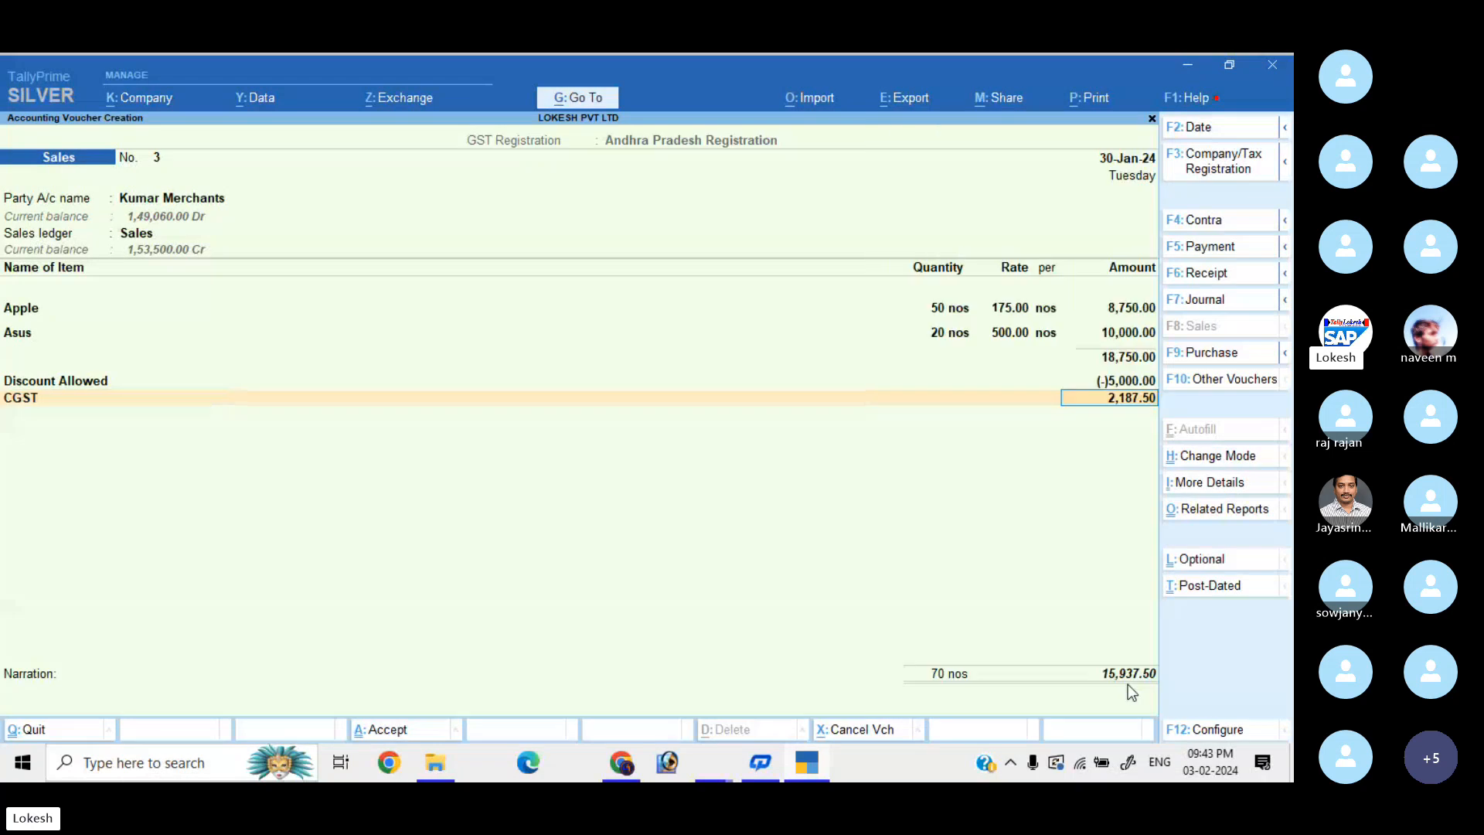
pyautogui.press('Return')
pyautogui.write('sgst')
pyautogui.press('Return')
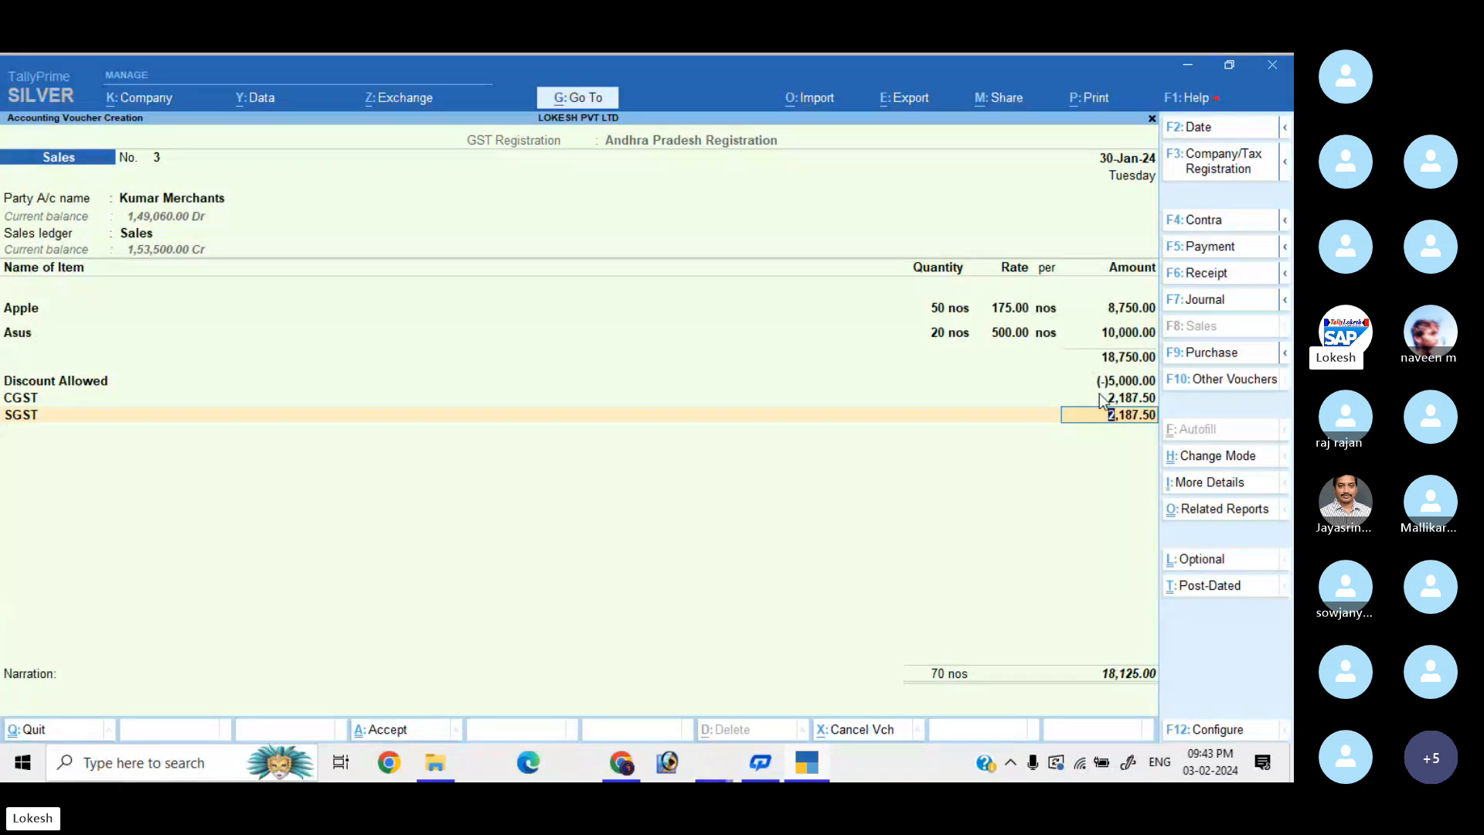
pyautogui.press('Return')
pyautogui.press('Return')
pyautogui.press('Return')
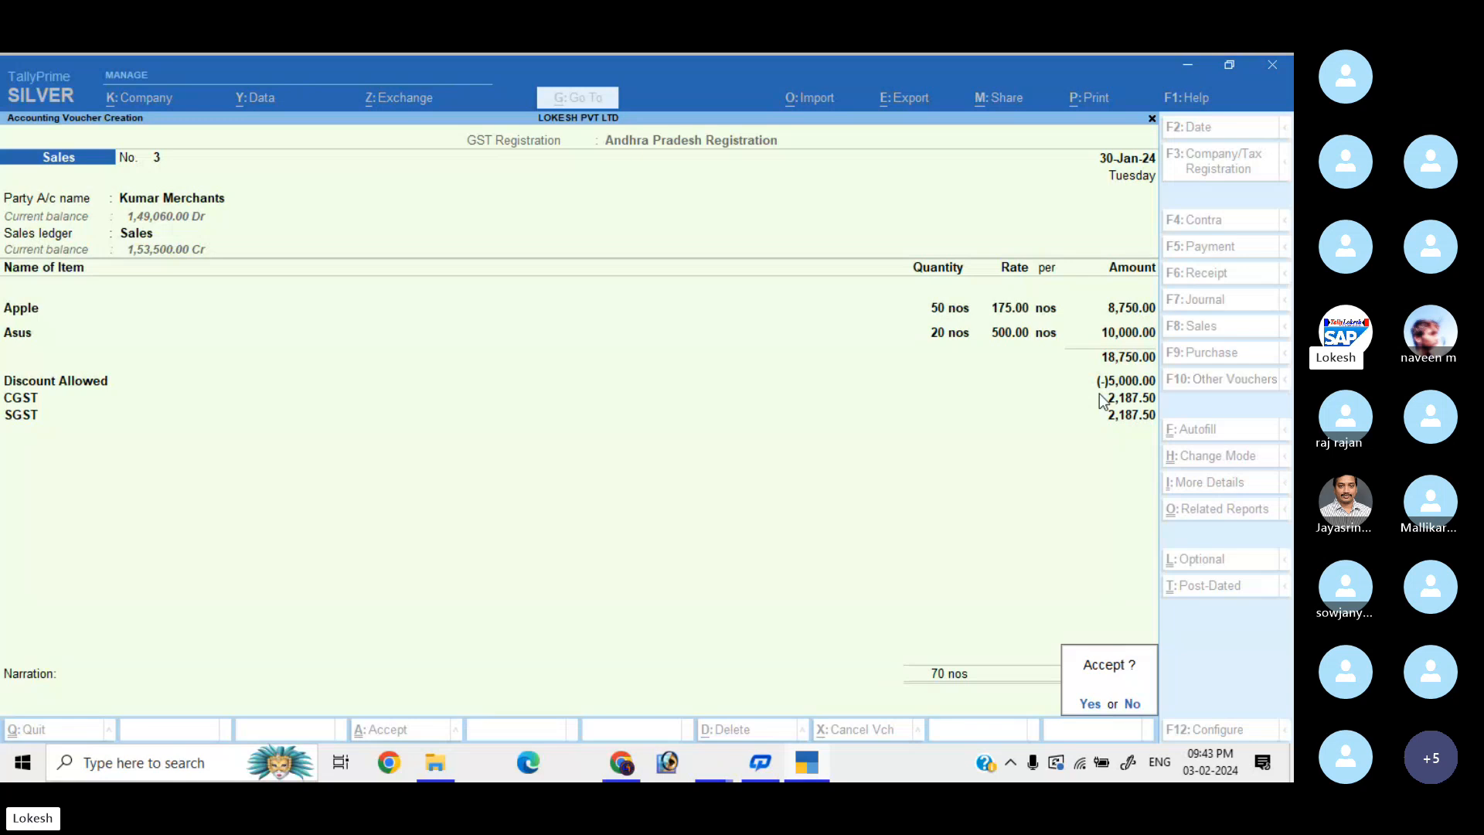
pyautogui.press('Return')
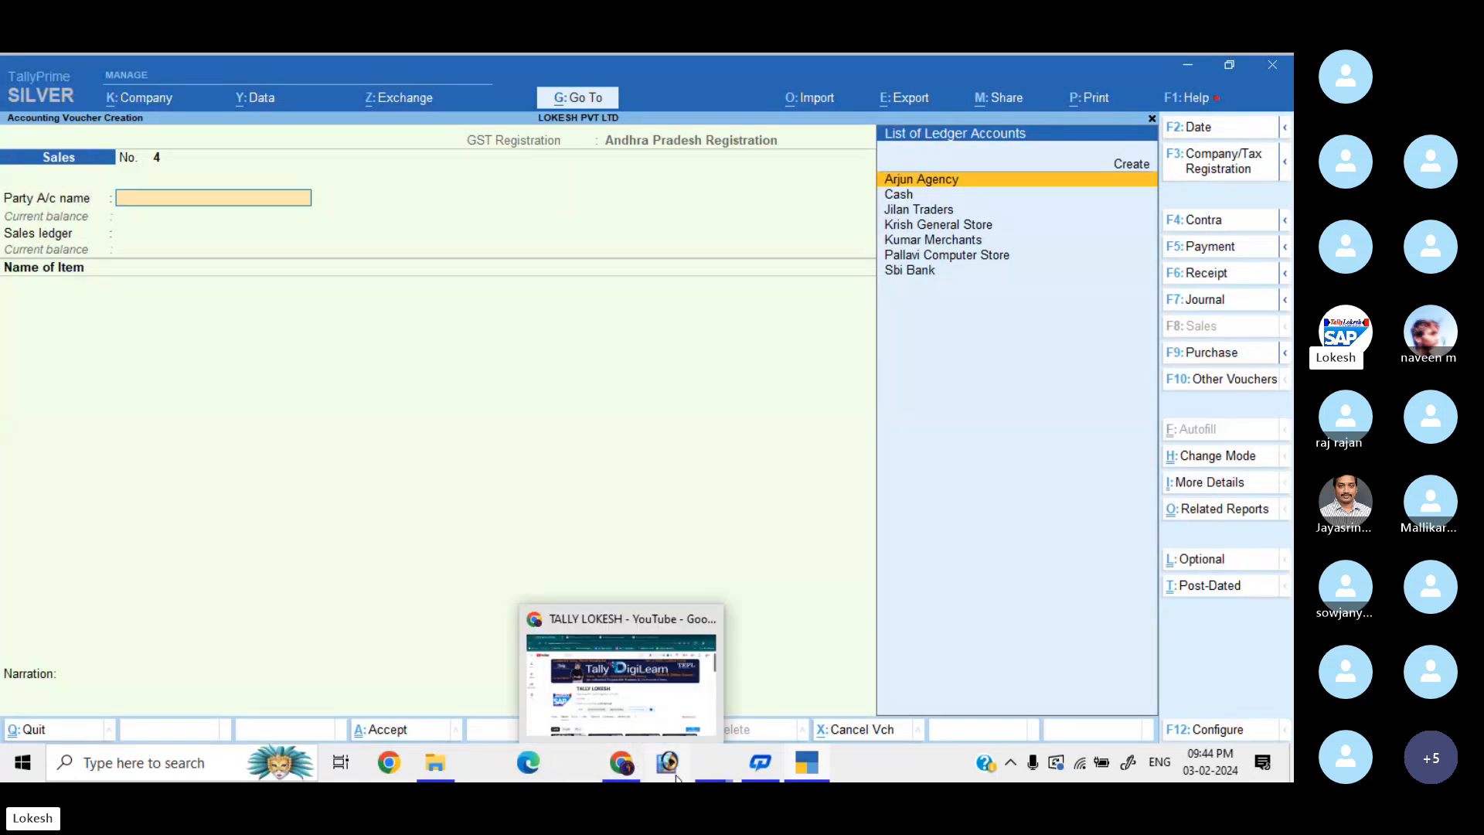
# Bring the Skype group call forward and review its participants list, then close the list.
pyautogui.moveTo(704, 774)
pyautogui.click(699, 679)
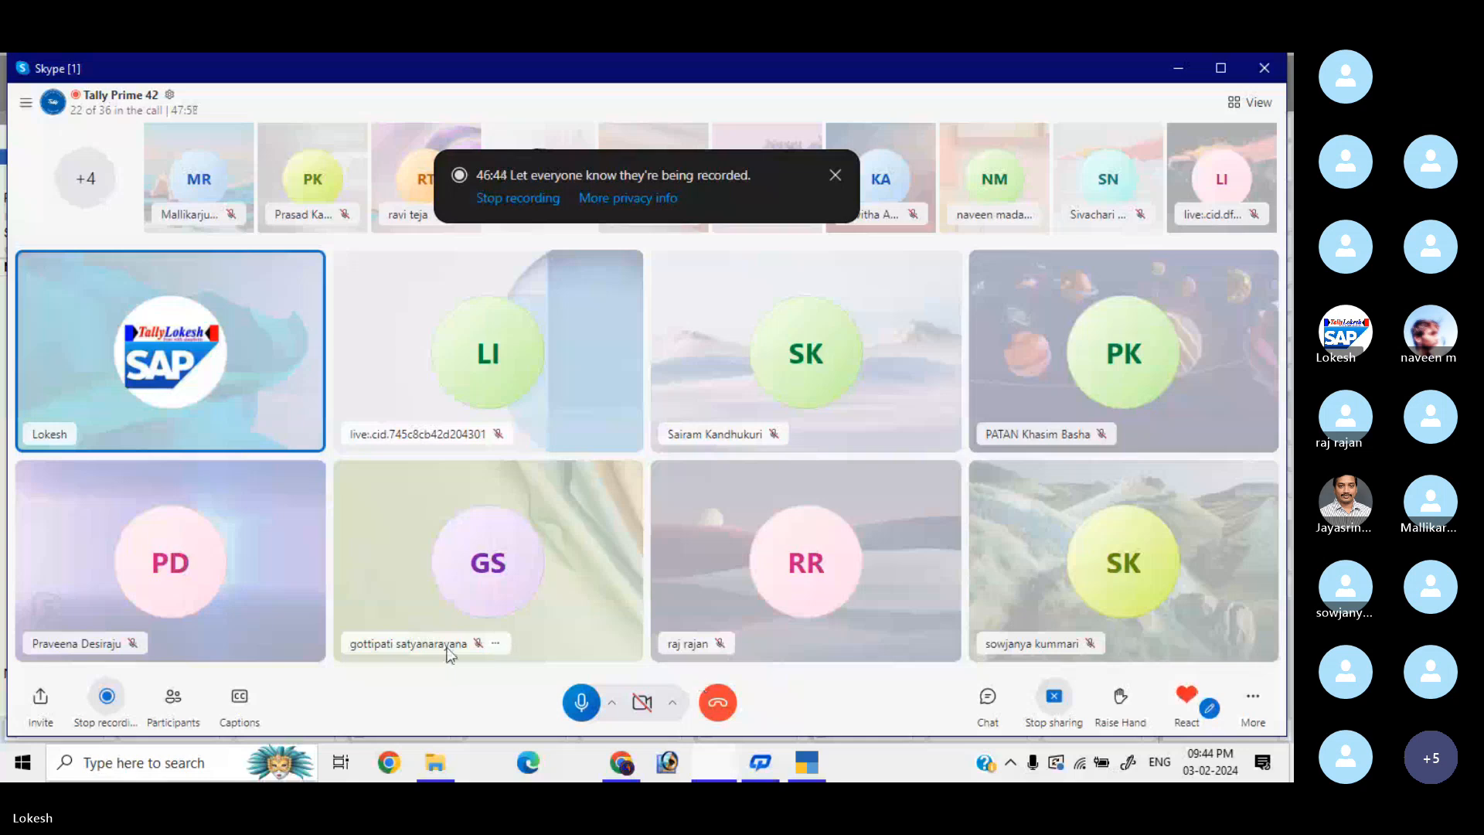
pyautogui.click(188, 695)
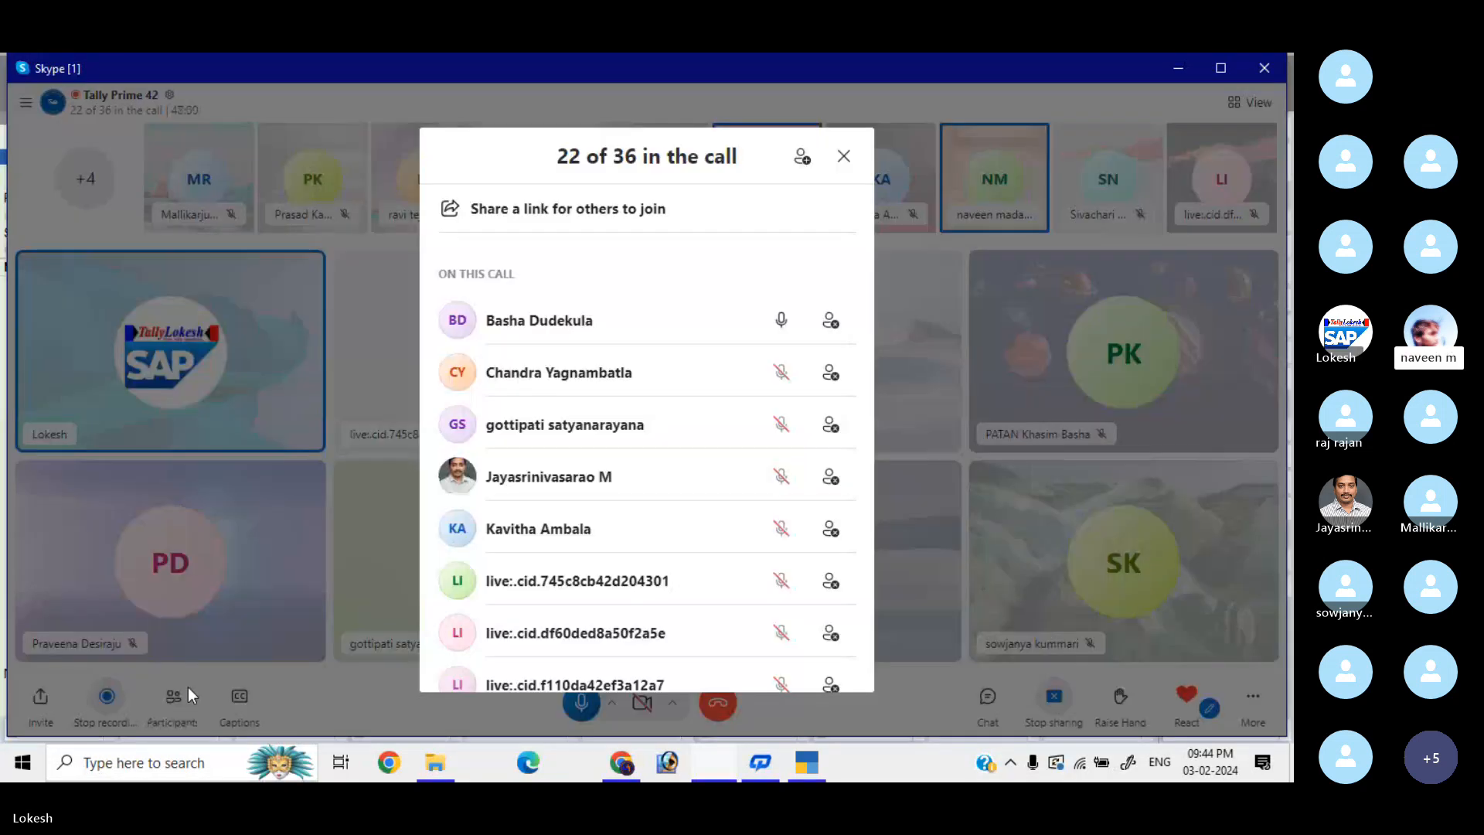
pyautogui.moveTo(866, 280); pyautogui.dragTo(879, 426)
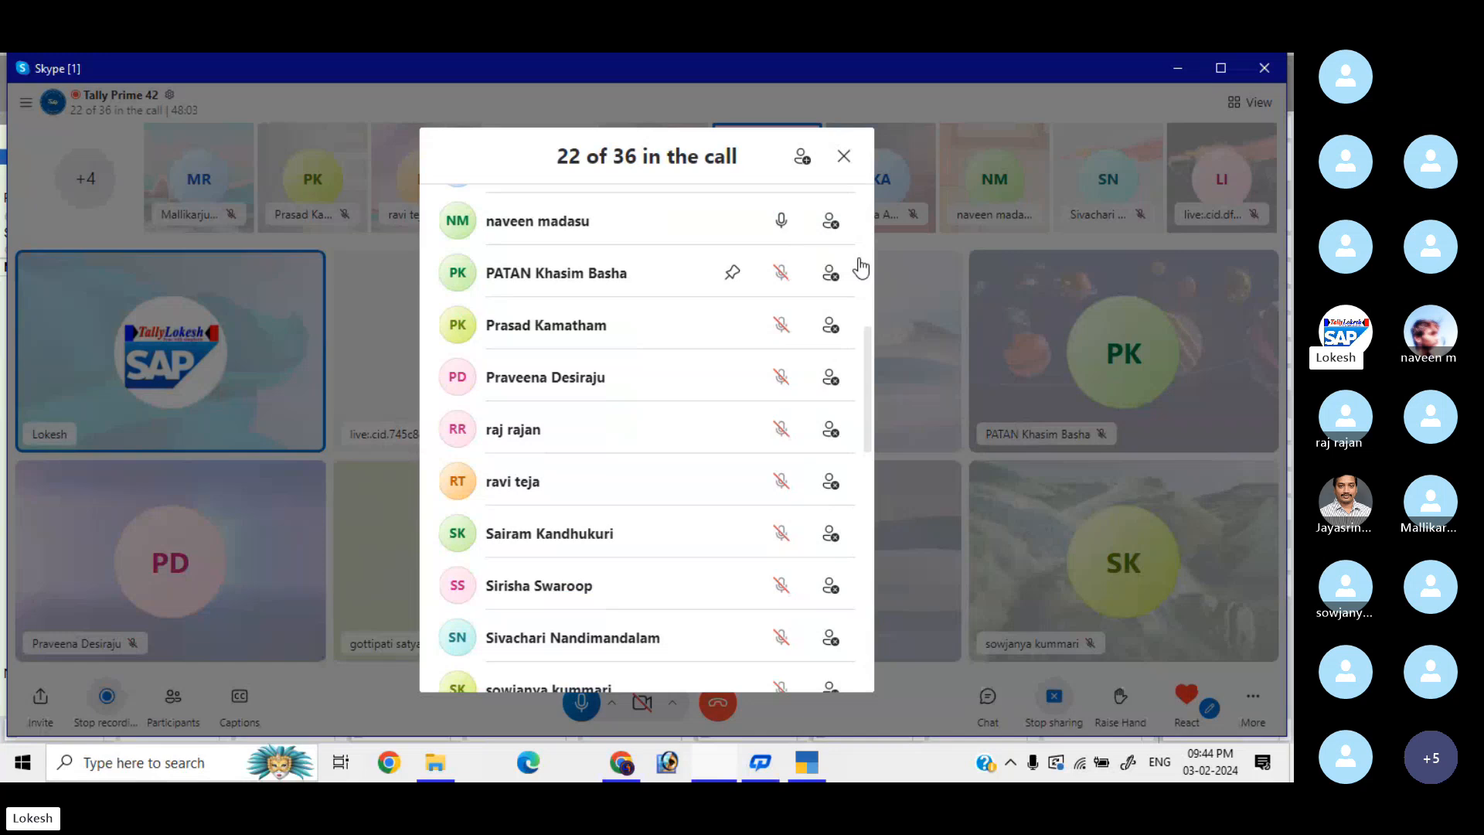
pyautogui.click(844, 156)
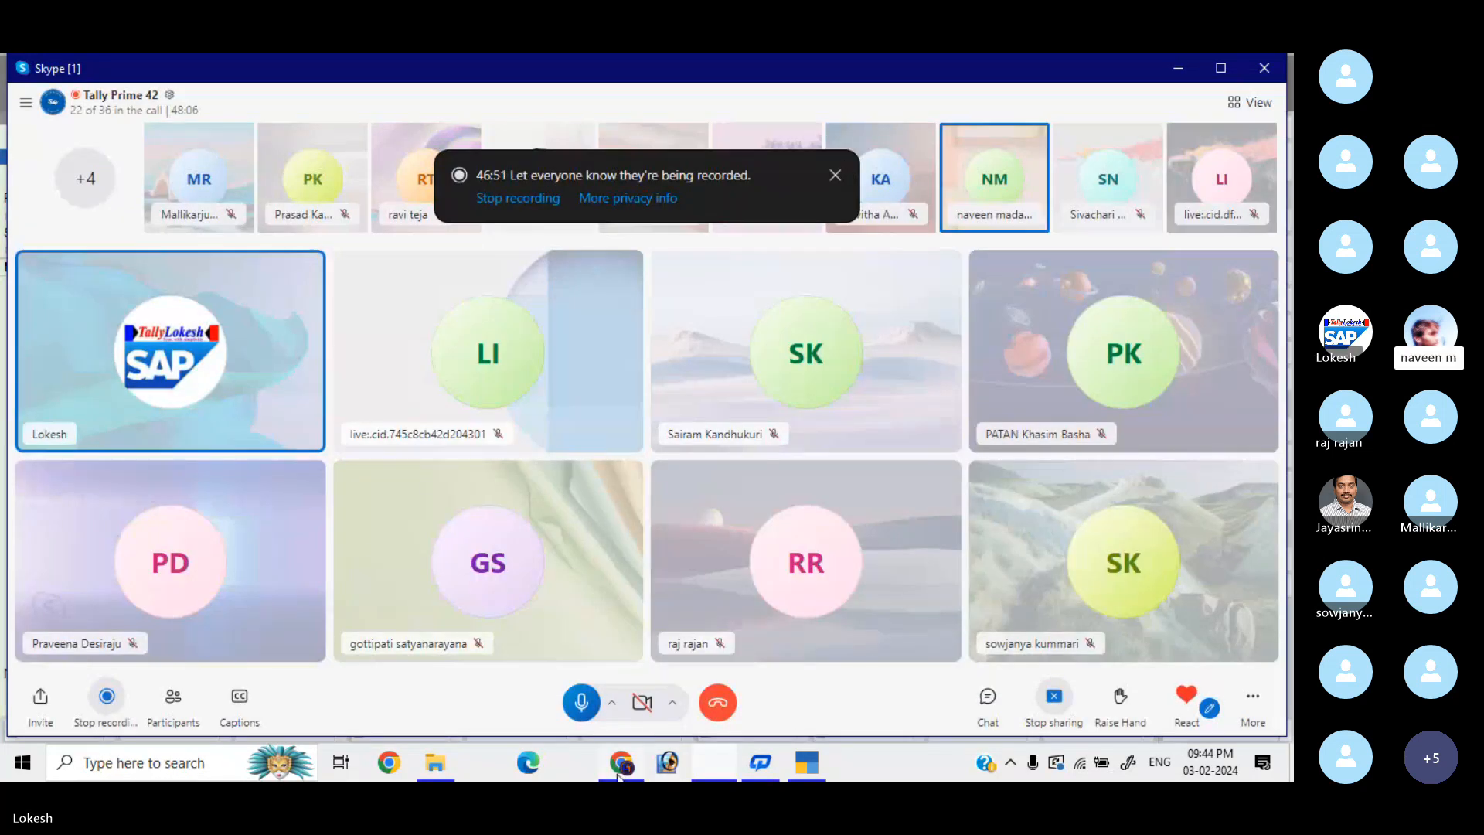
pyautogui.moveTo(623, 778)
pyautogui.click(620, 710)
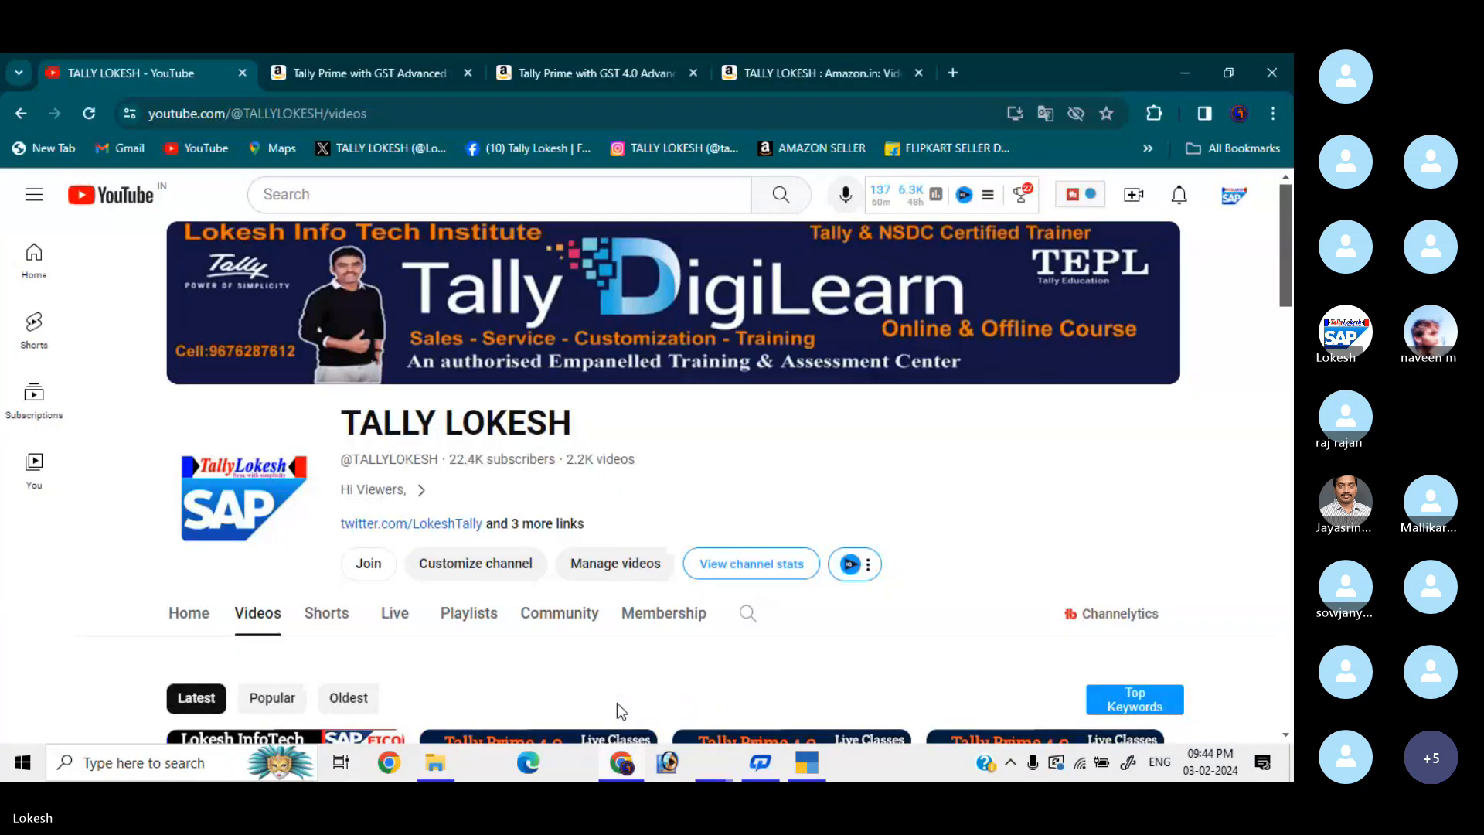
pyautogui.click(420, 75)
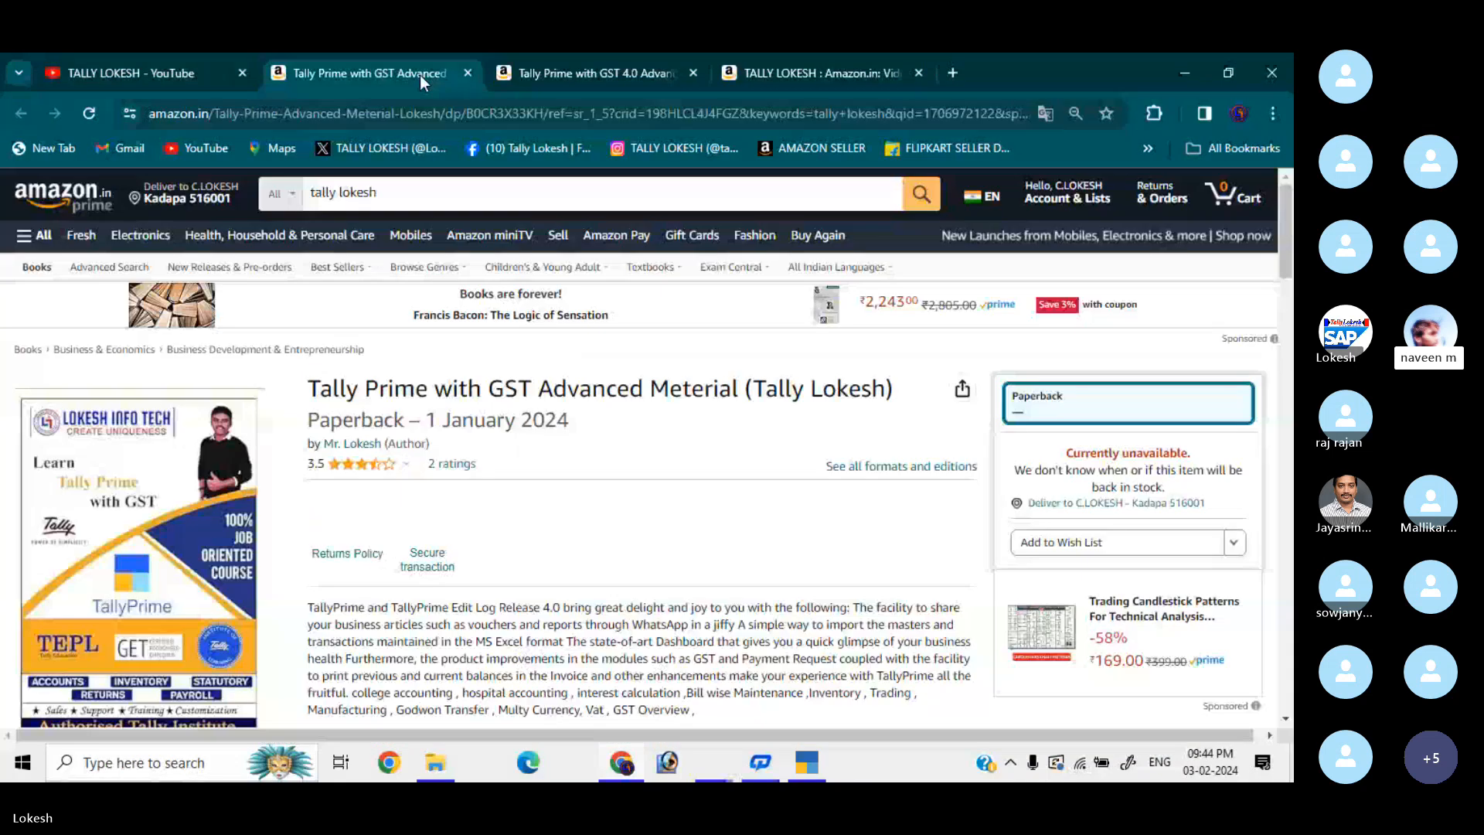
pyautogui.click(570, 73)
pyautogui.click(785, 70)
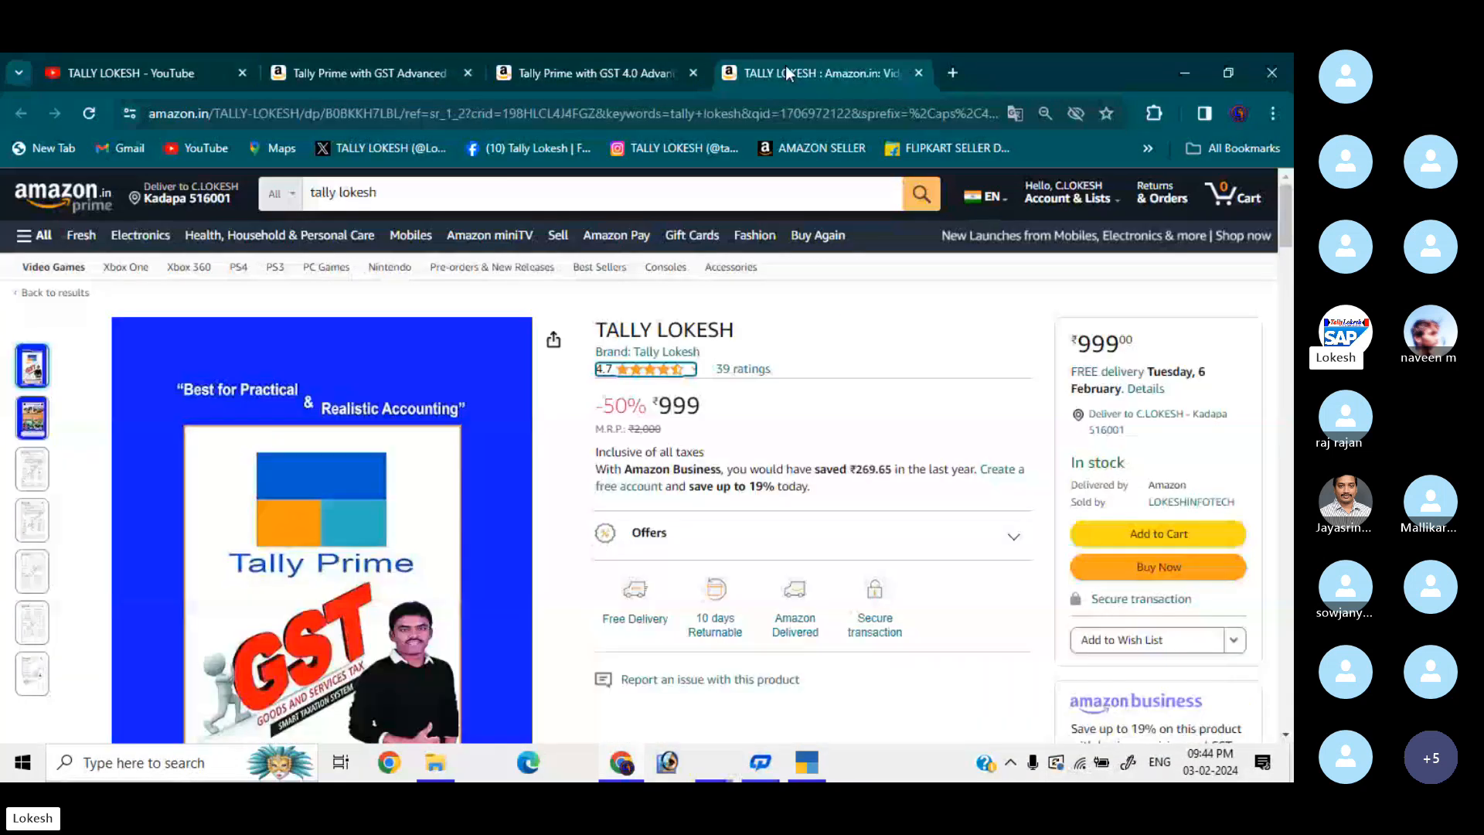
pyautogui.click(425, 76)
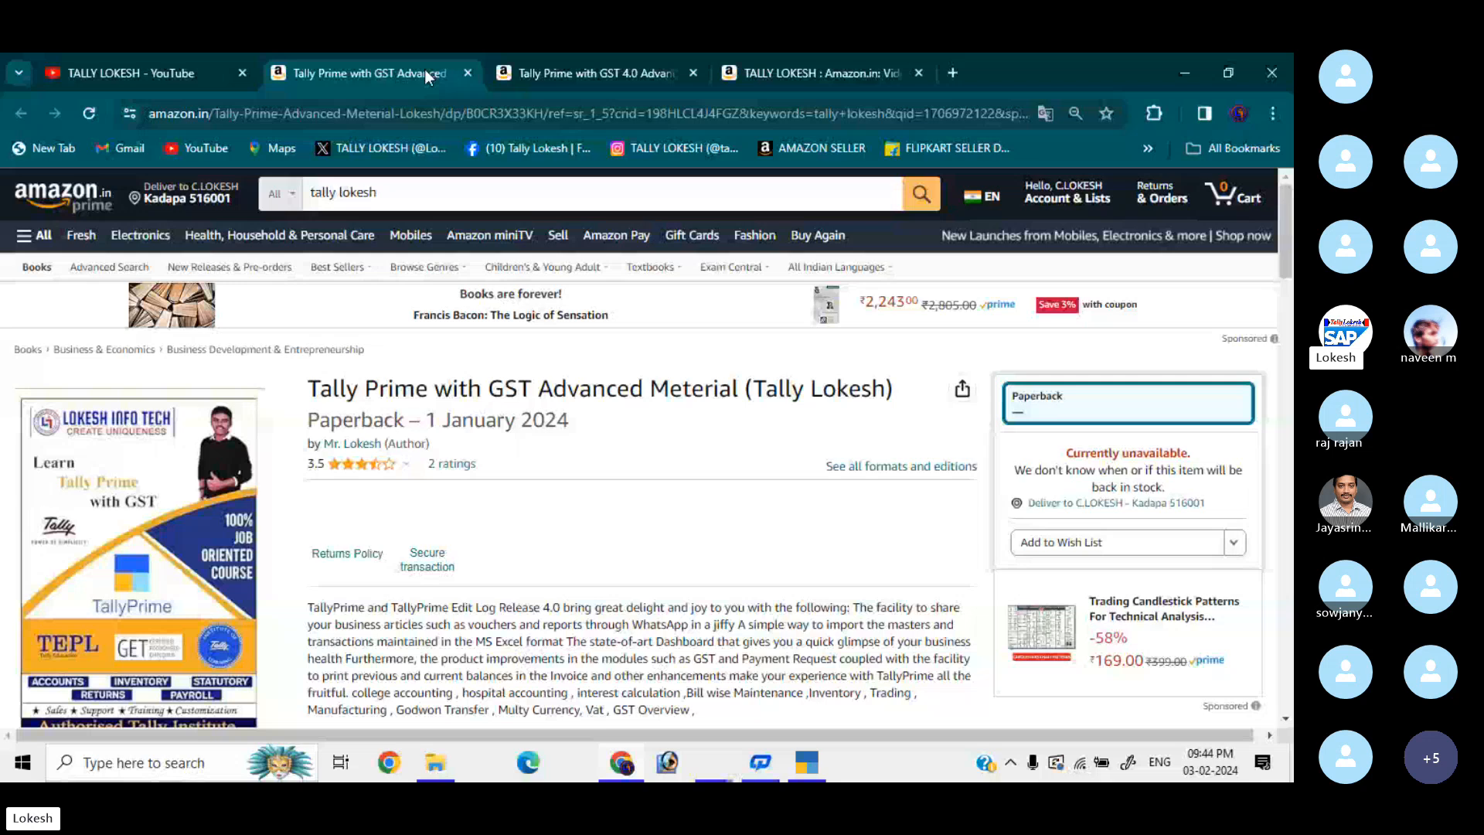
pyautogui.click(167, 59)
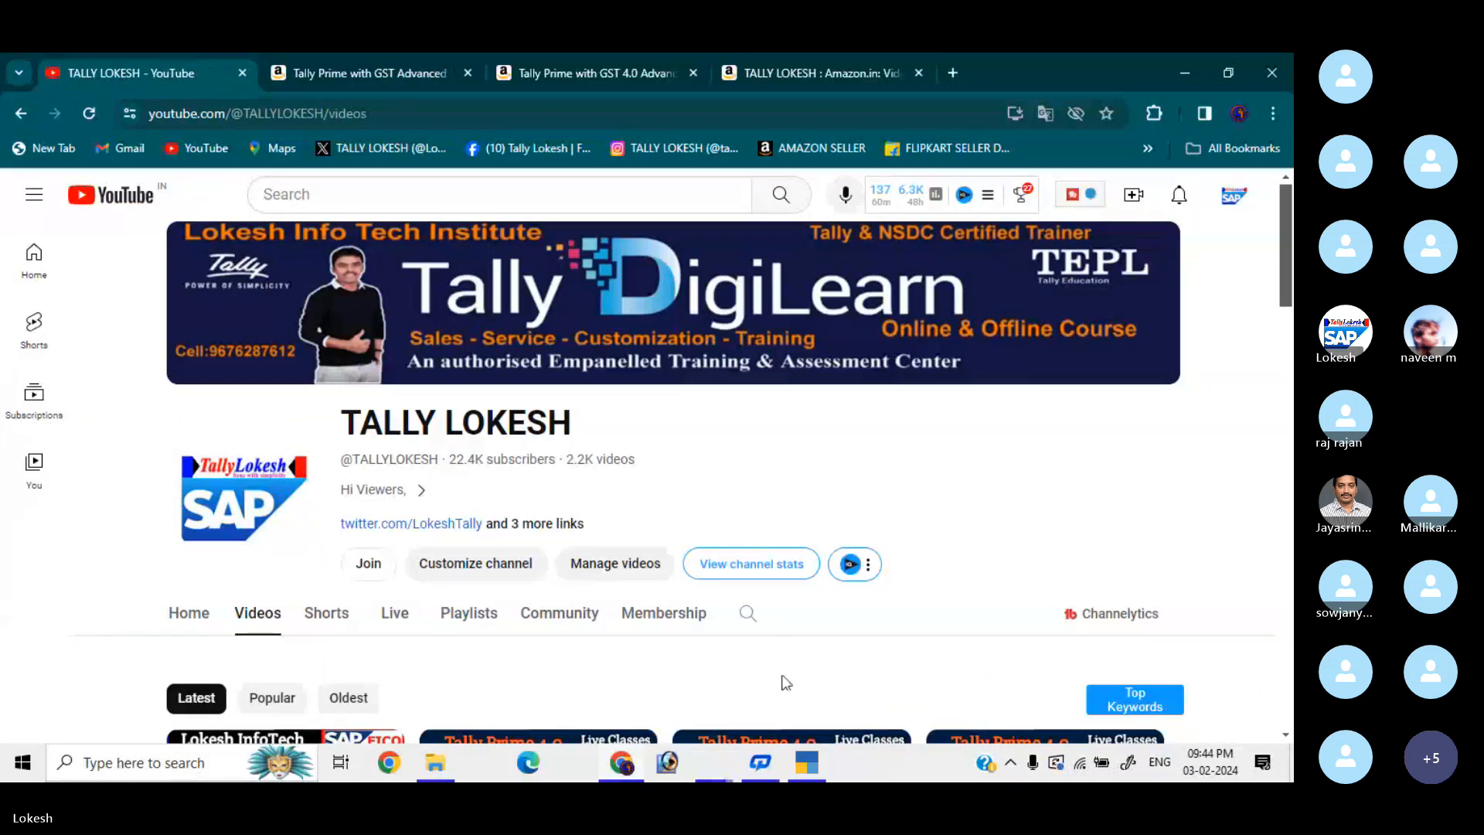
pyautogui.click(712, 720)
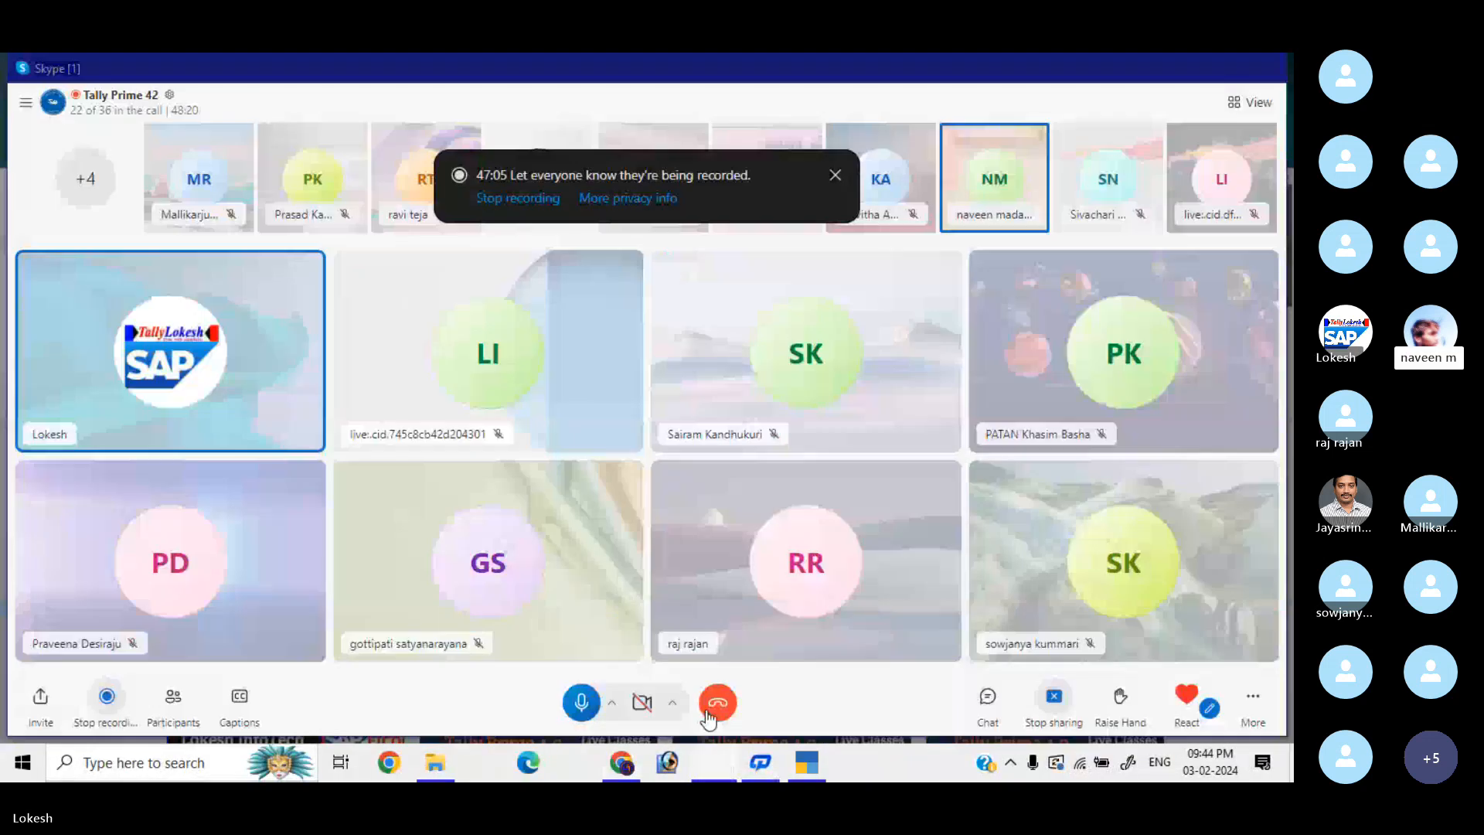